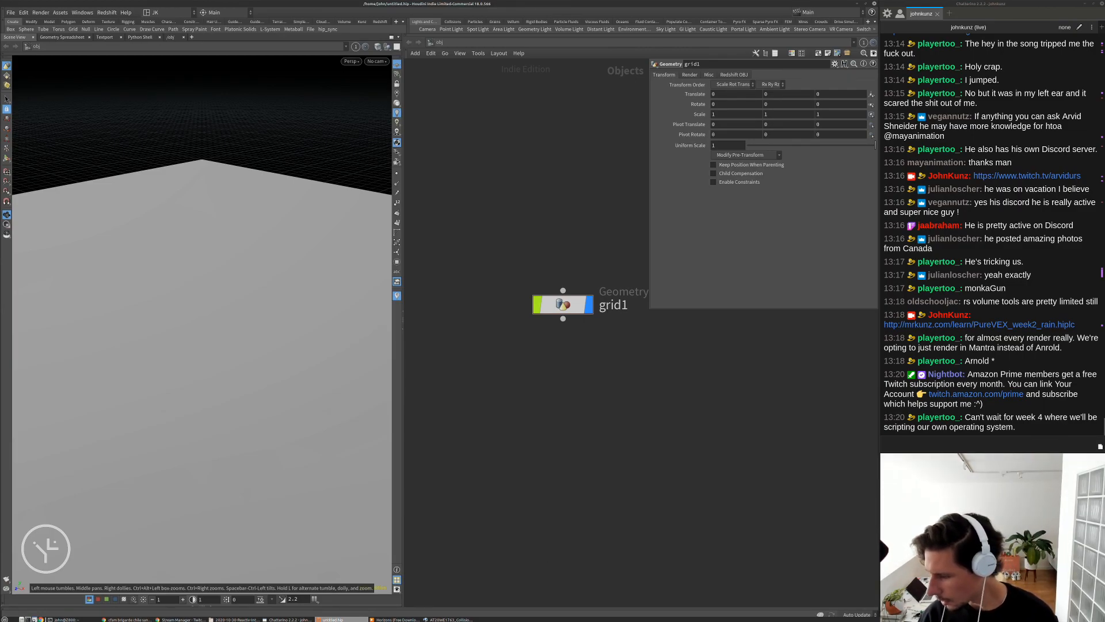
# Post the command "!youtube" in the Chatterino stream chat
pyautogui.click(525, 483)
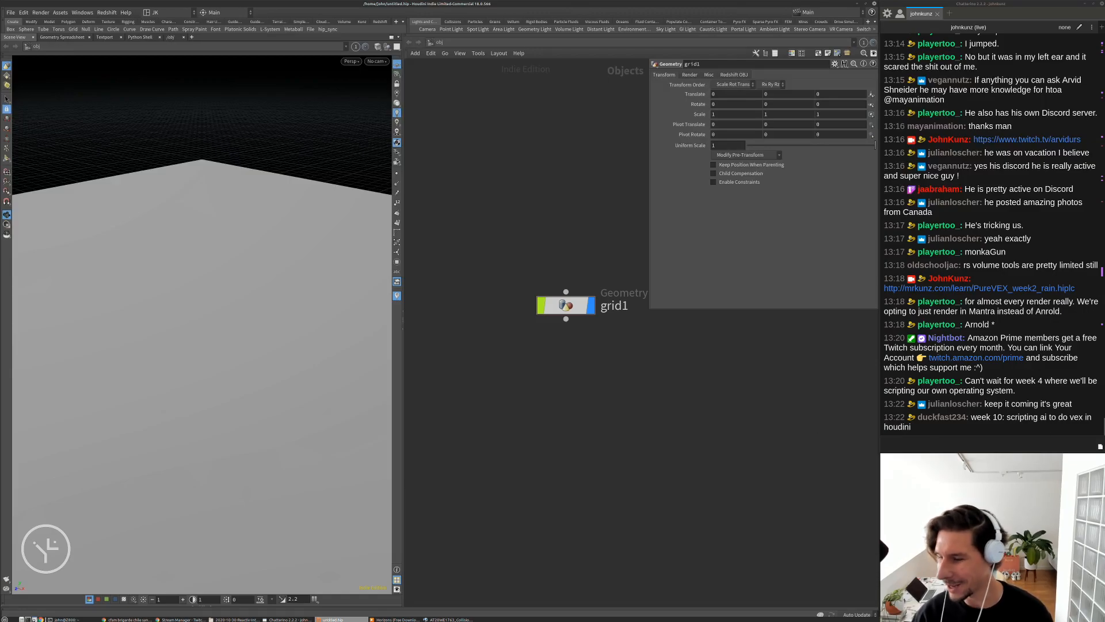
pyautogui.hotkey('ctrl', 't')
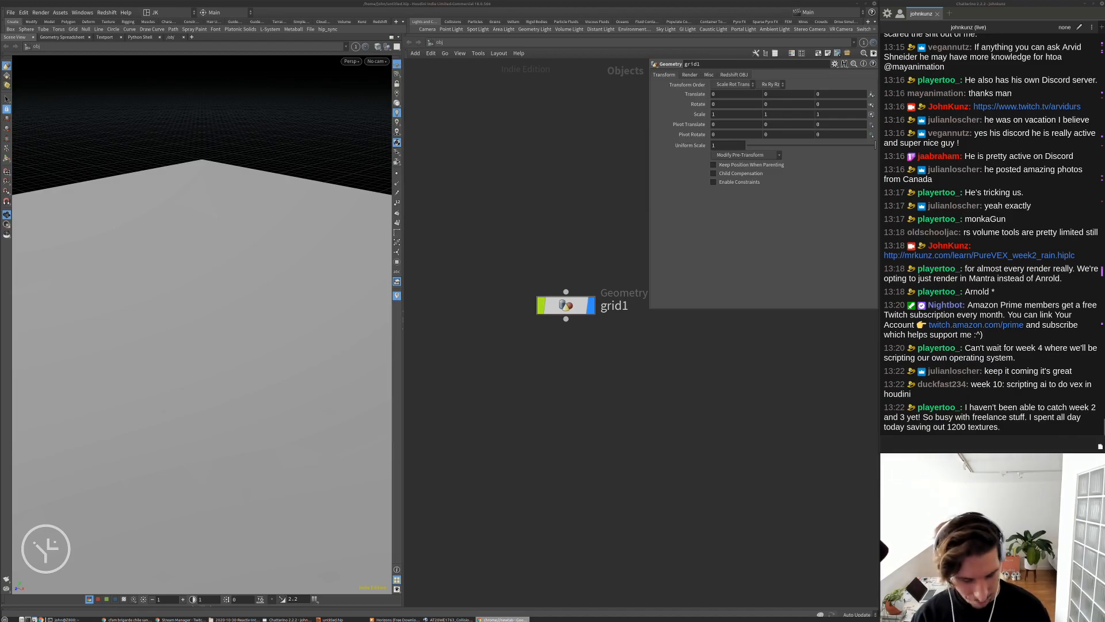
pyautogui.click(967, 443)
pyautogui.write('!youtube')
pyautogui.press('Return')
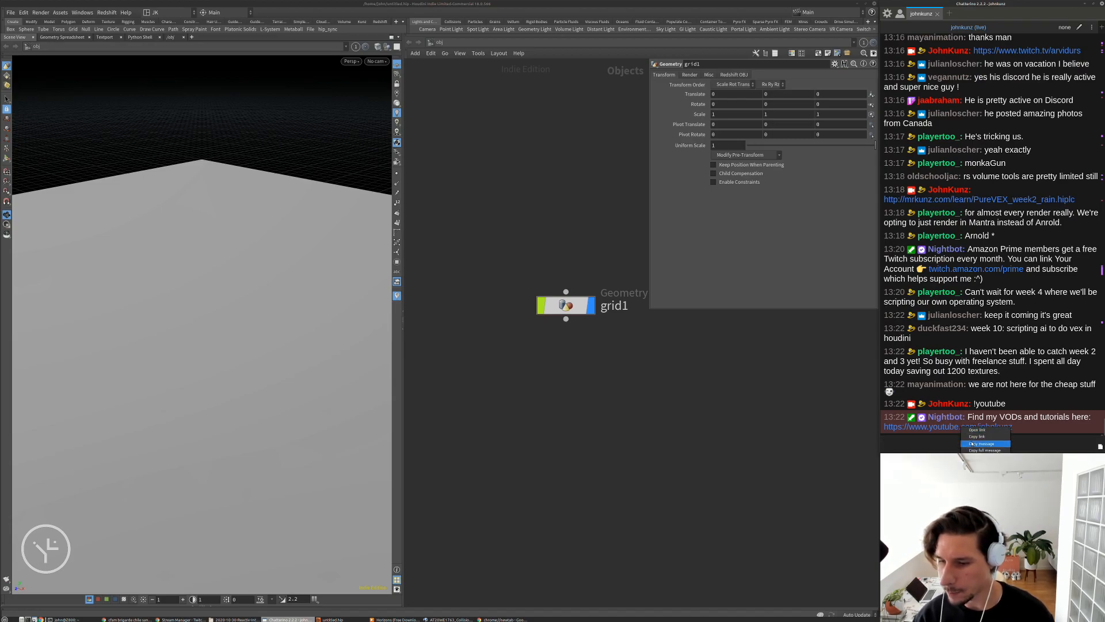
# Open the YouTube channel link from the bot's chat reply, view the channel page, and close its browser window
pyautogui.rightClick(974, 412)
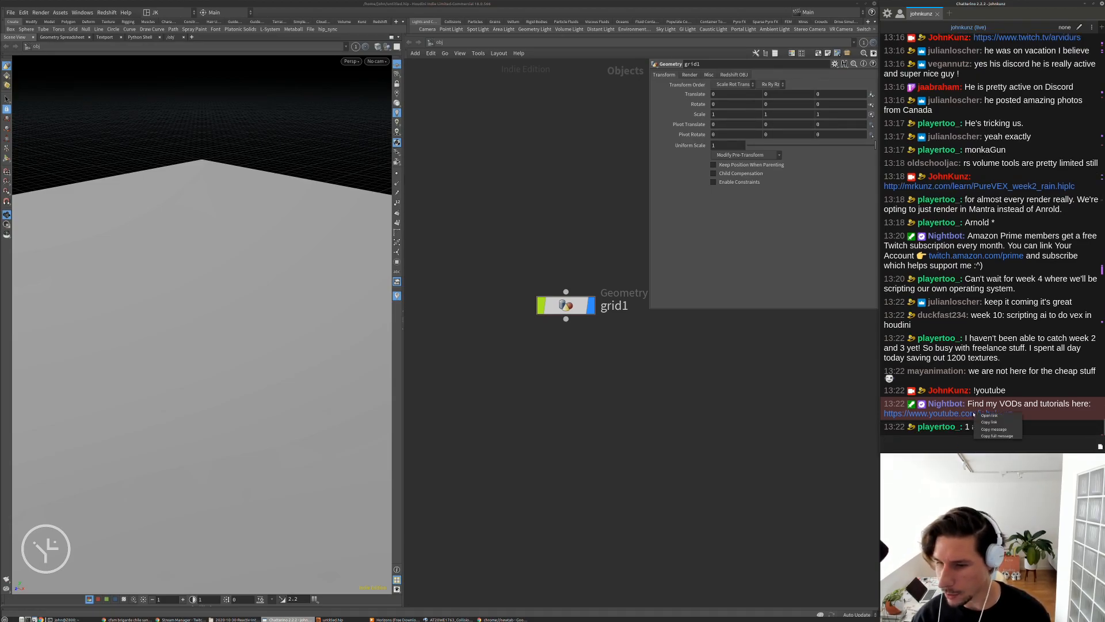
pyautogui.click(983, 415)
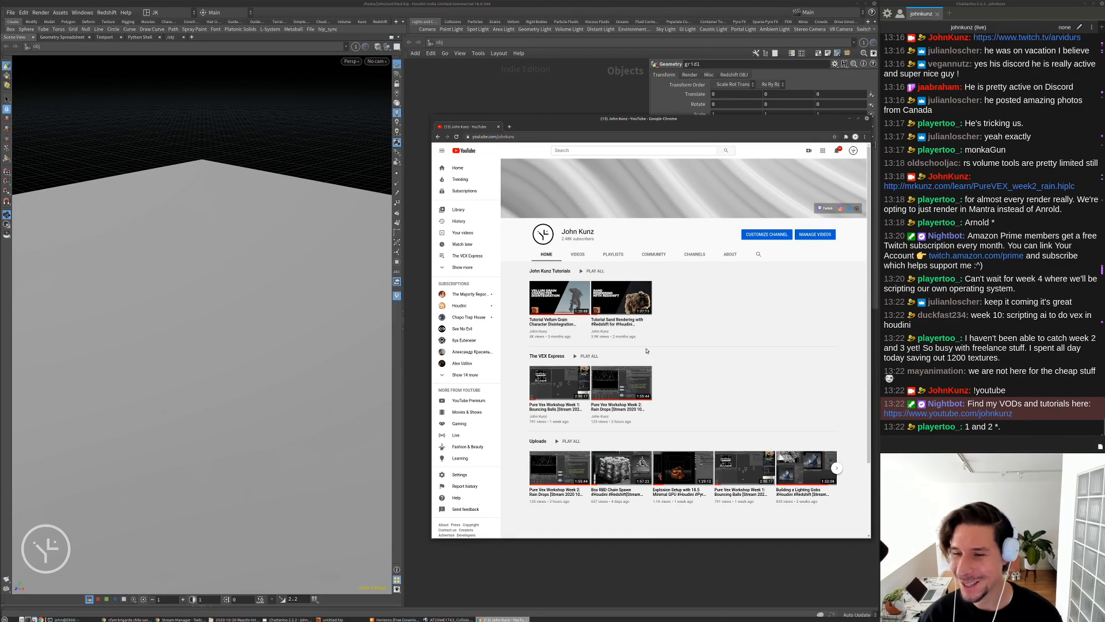
pyautogui.moveTo(563, 128); pyautogui.dragTo(506, 111)
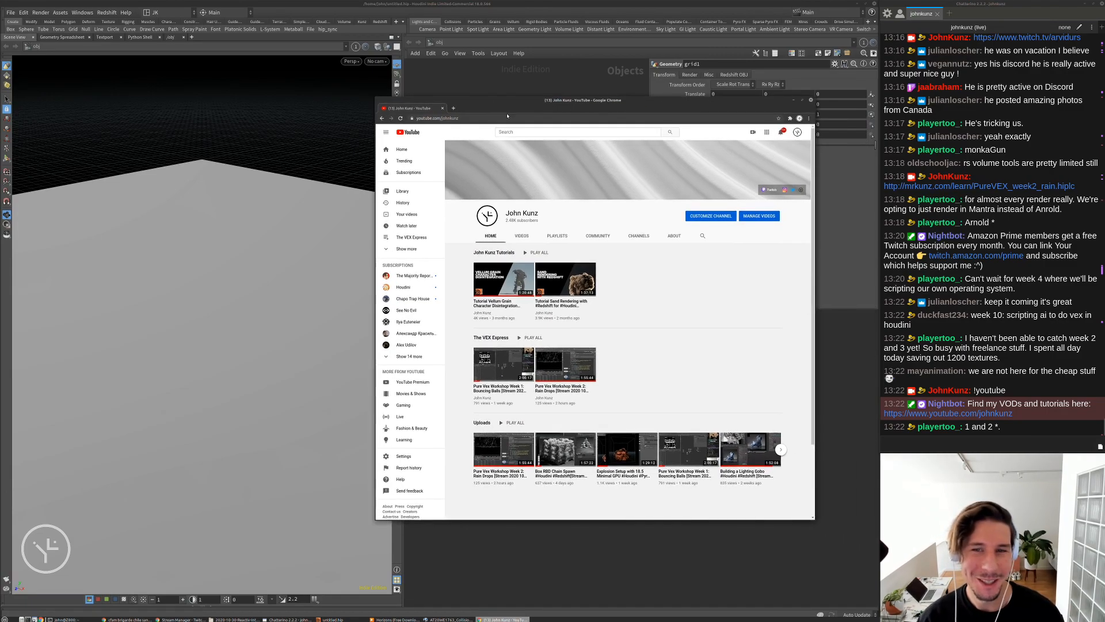
pyautogui.click(811, 101)
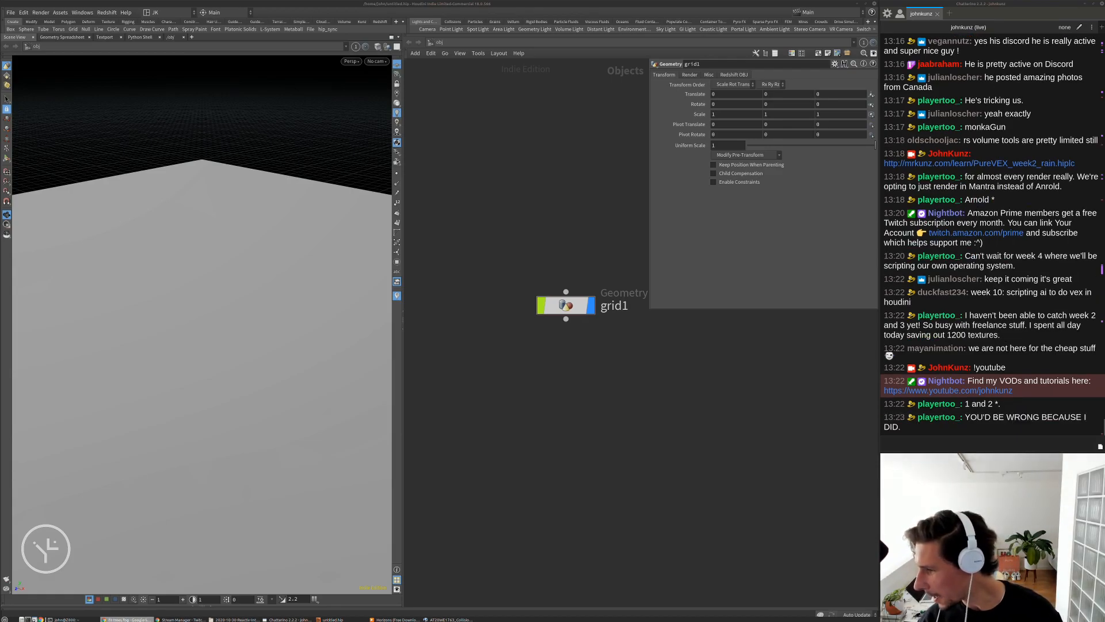
# Show the image results for "fir trees fog" in Chrome and preview the pine trees in forest with fog photo
pyautogui.keyDown('alt'); pyautogui.moveTo(1104, 188); pyautogui.dragTo(732, 188); pyautogui.keyUp('alt')
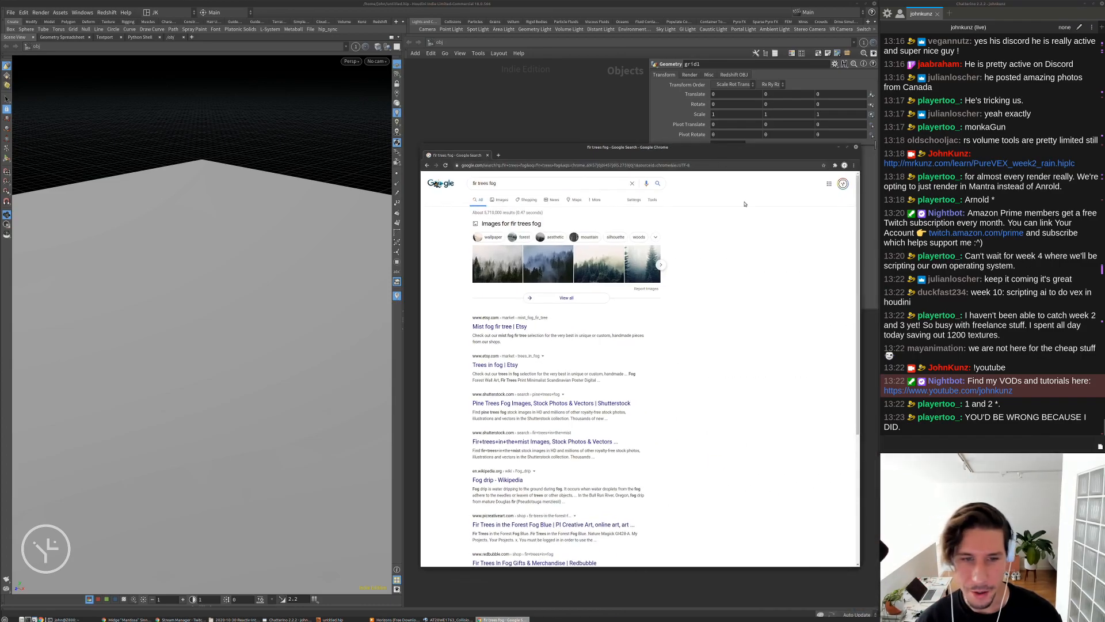
pyautogui.click(499, 200)
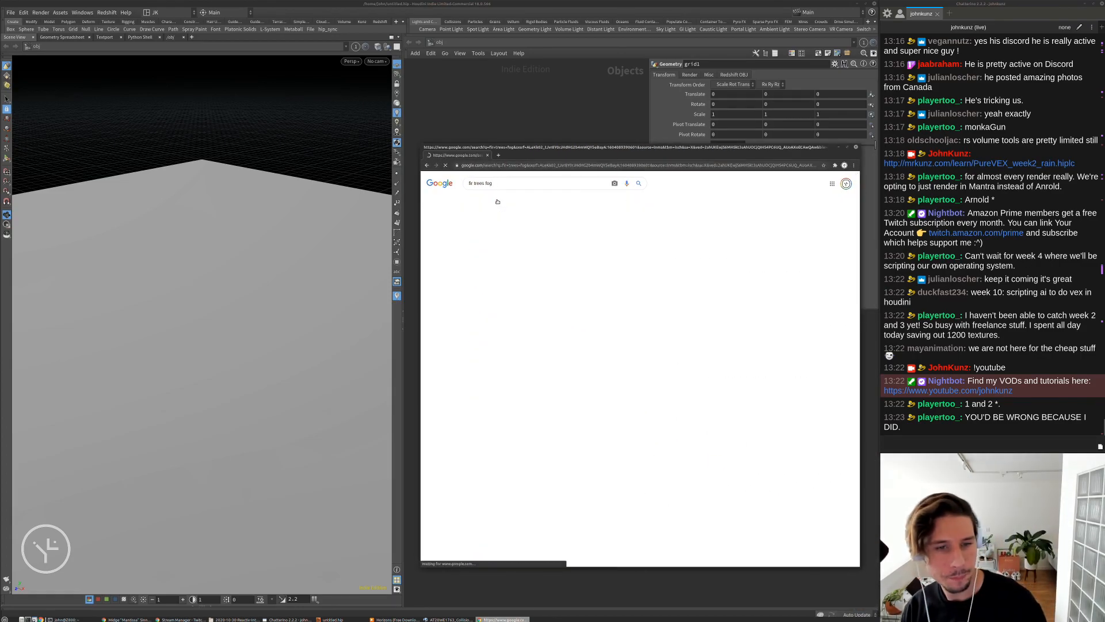
pyautogui.scroll(-3, 749, 276)
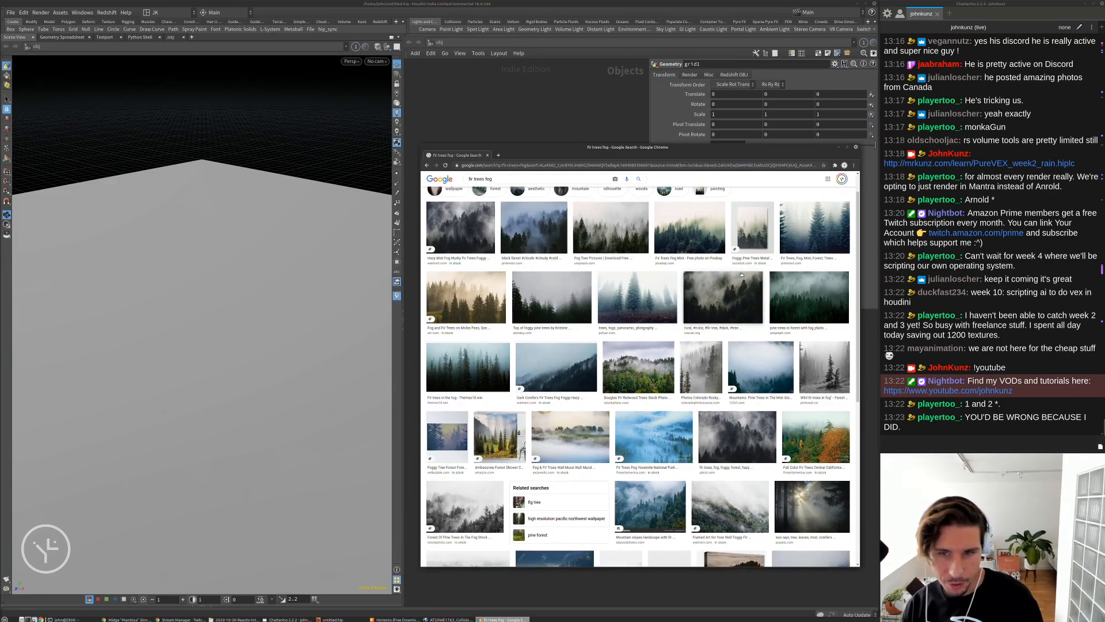
pyautogui.scroll(-1, 750, 276)
pyautogui.click(784, 226)
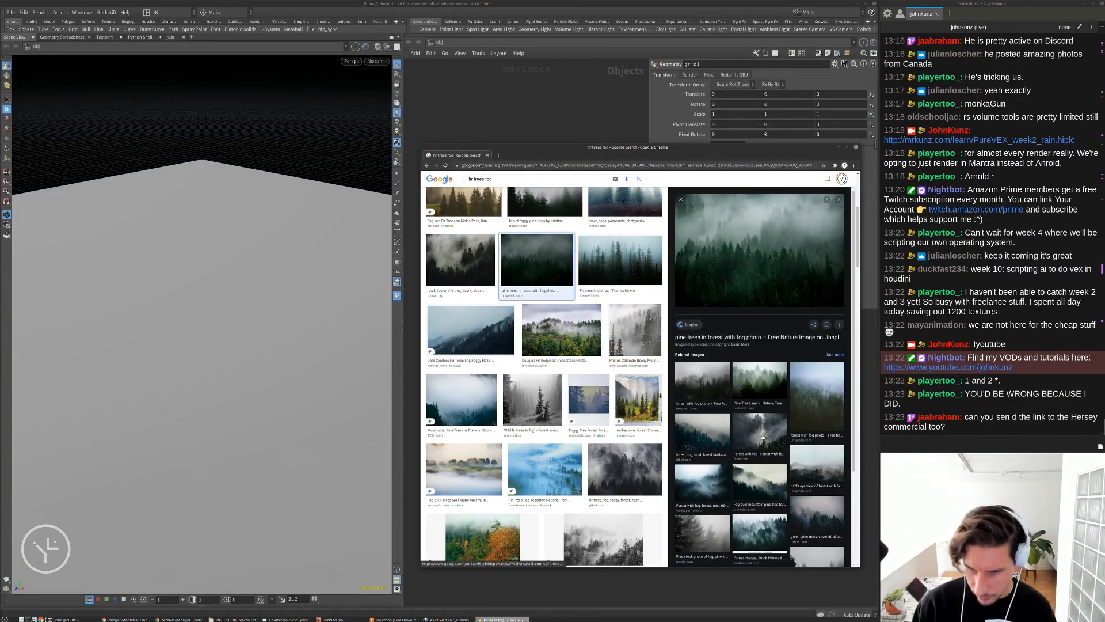
pyautogui.scroll(-3, 763, 437)
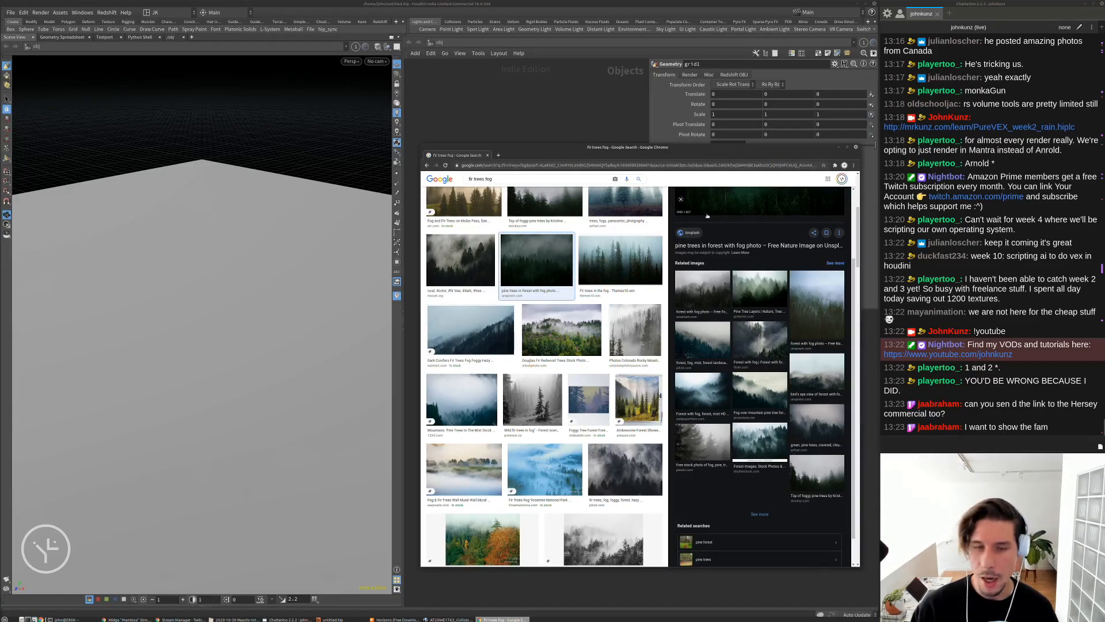
pyautogui.click(616, 164)
pyautogui.moveTo(620, 150); pyautogui.dragTo(604, 137)
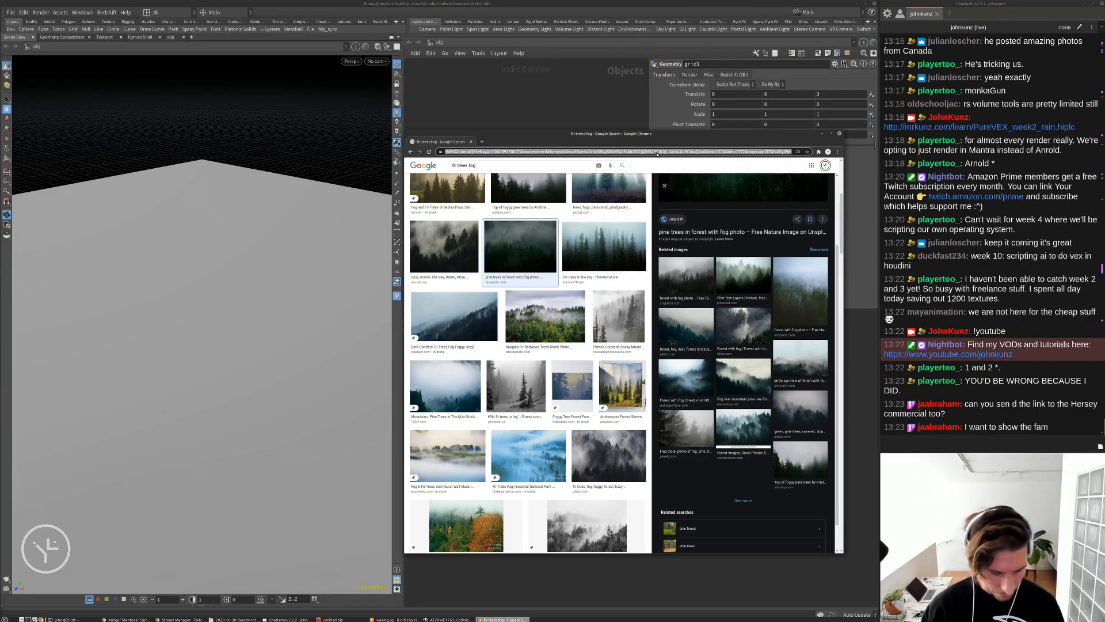
# Search Google for "reactiv instagram" in a new browser tab
pyautogui.hotkey('ctrl', 't')
pyautogui.write('reactiv')
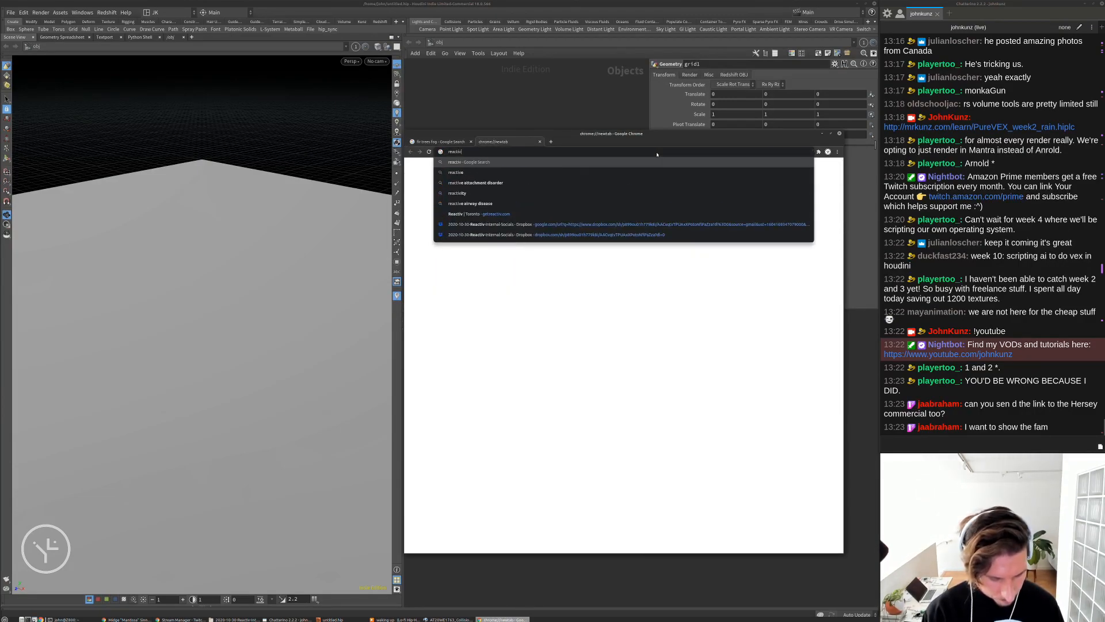
pyautogui.write(' inst')
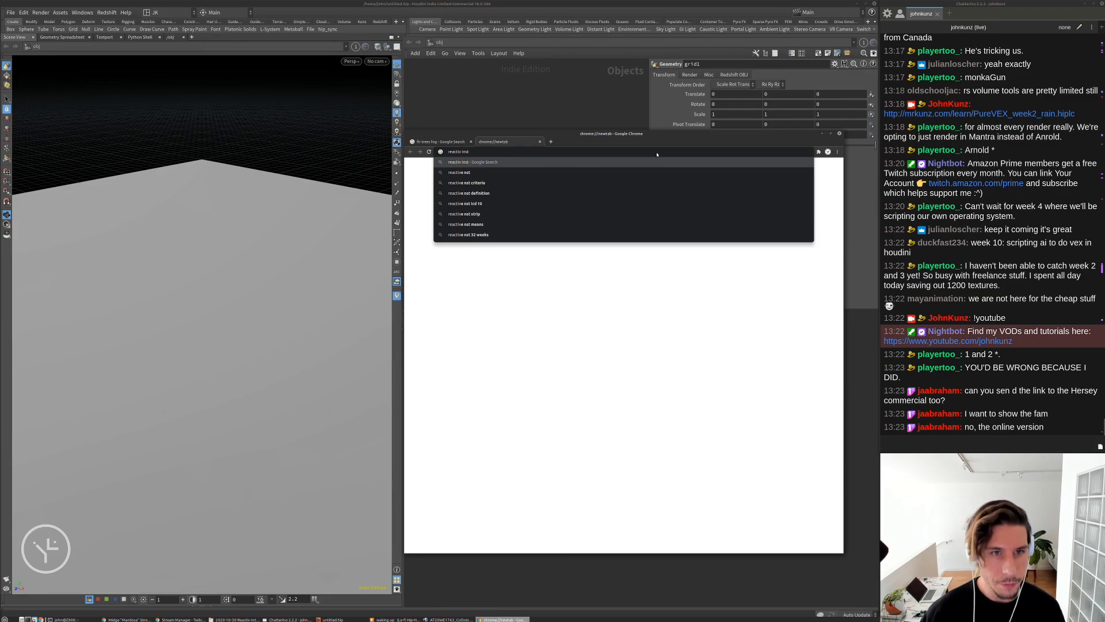
pyautogui.write('a')
pyautogui.press('Down')
pyautogui.press('Return')
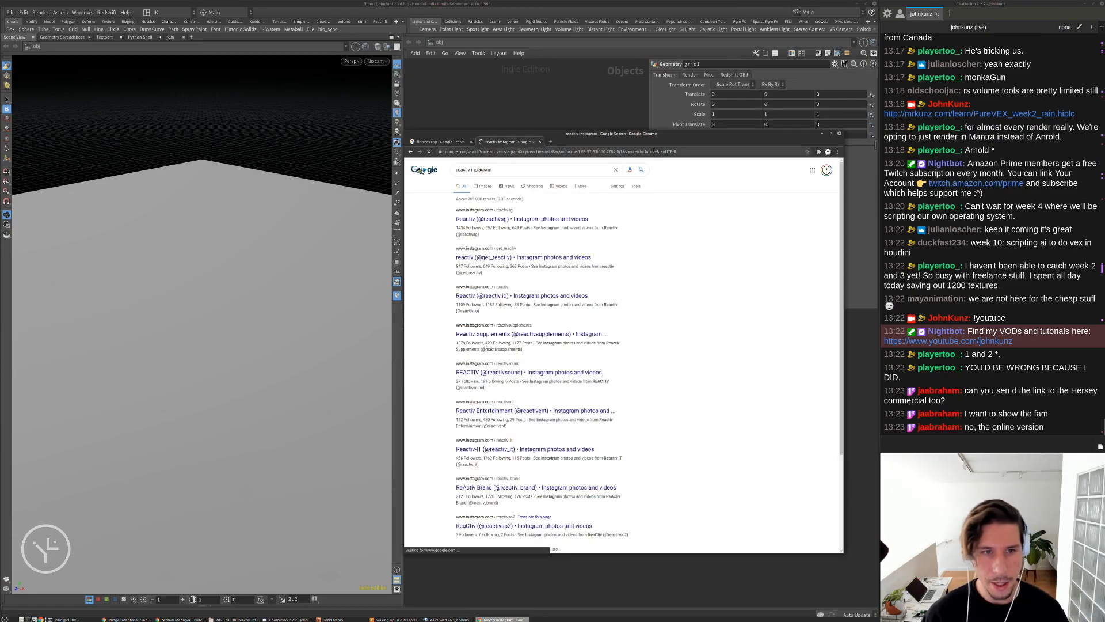
# Find the get_reactiv Instagram profile among the results and open its Hershey's post
pyautogui.click(553, 219)
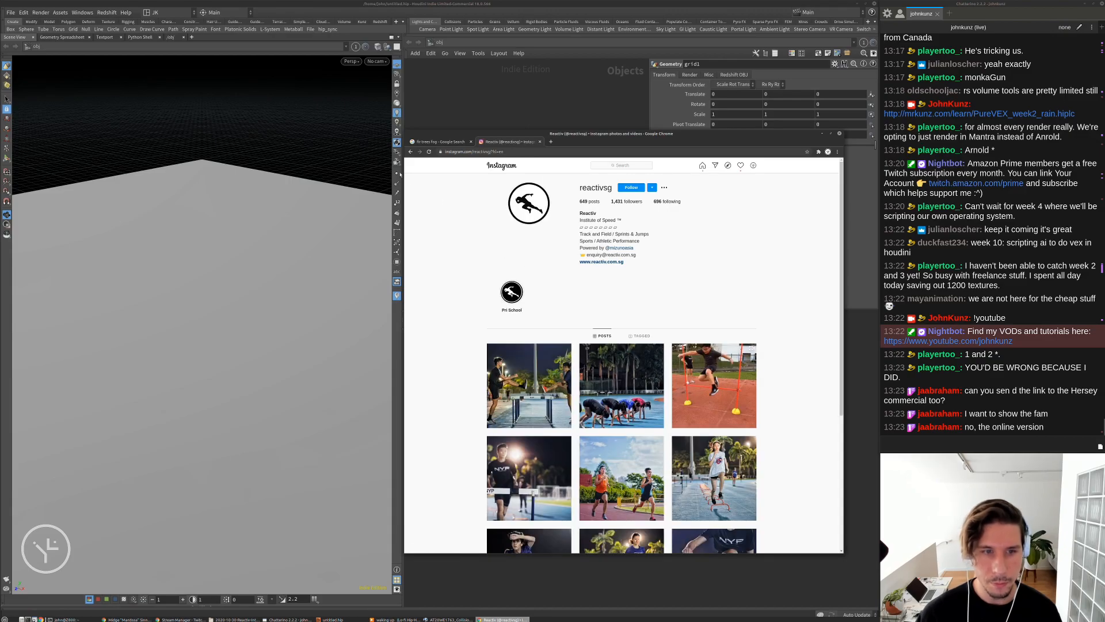
pyautogui.click(411, 152)
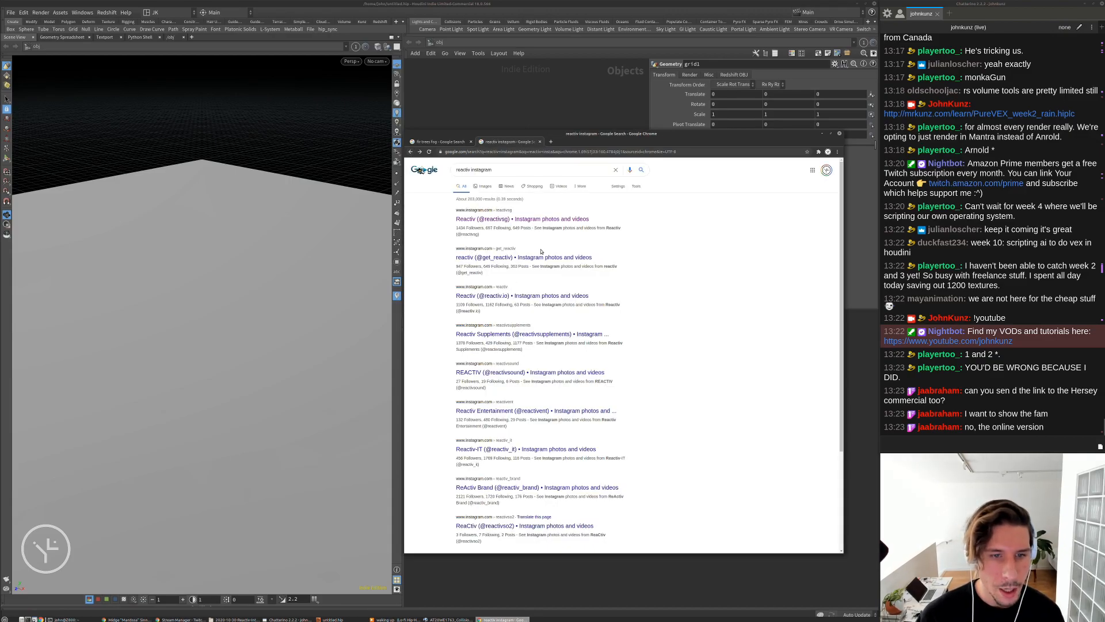
pyautogui.click(528, 258)
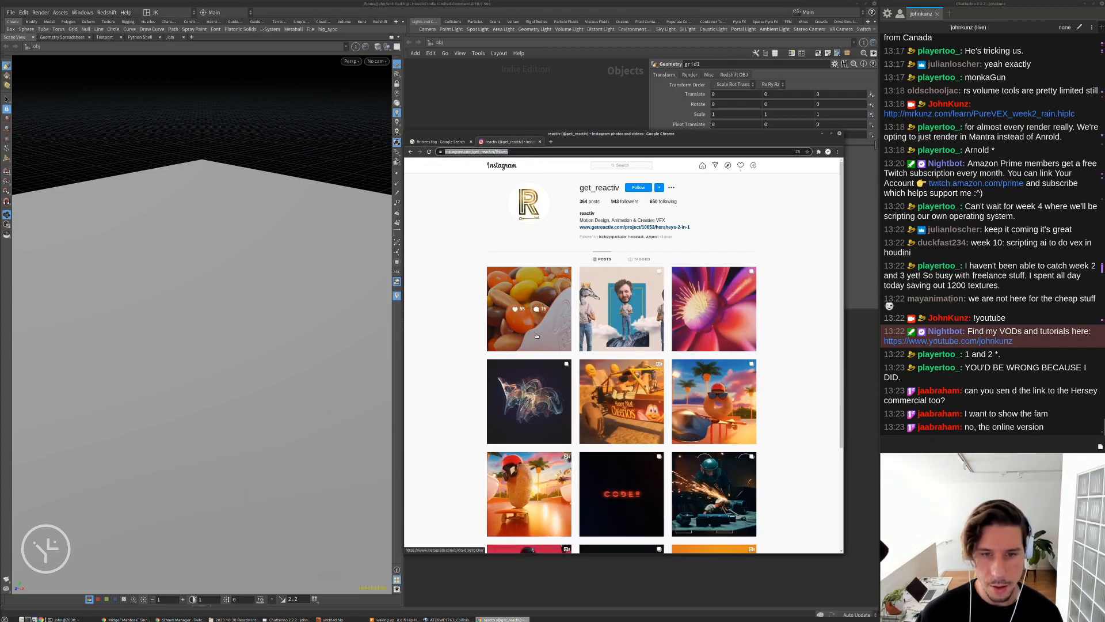
pyautogui.click(554, 326)
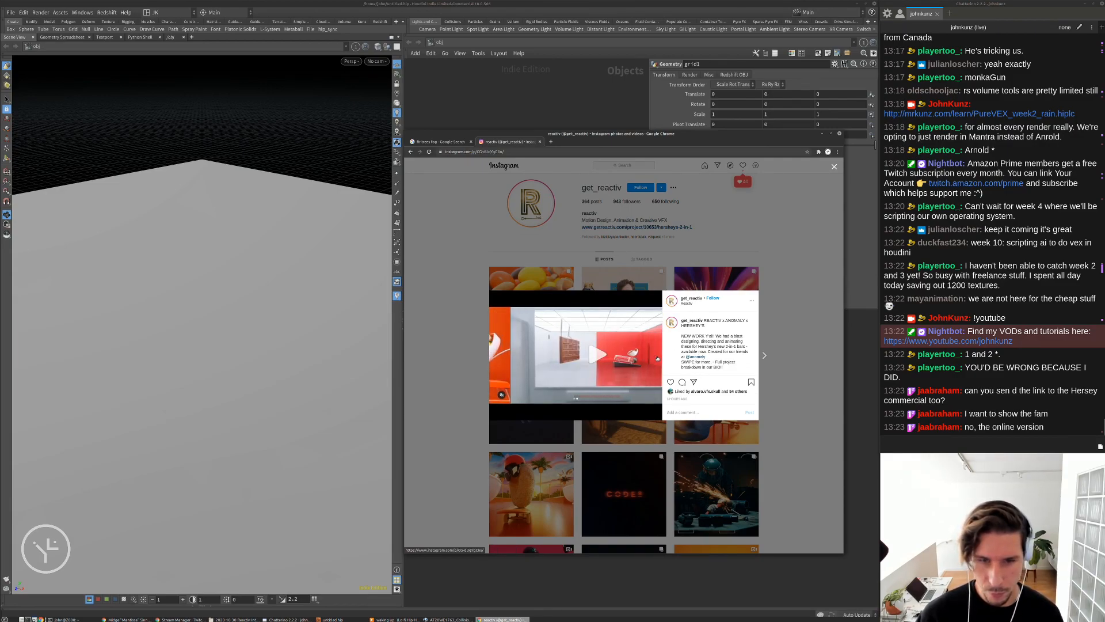
pyautogui.click(930, 443)
pyautogui.write('https://www.instagram.com/get_reactiv/?hl=en')
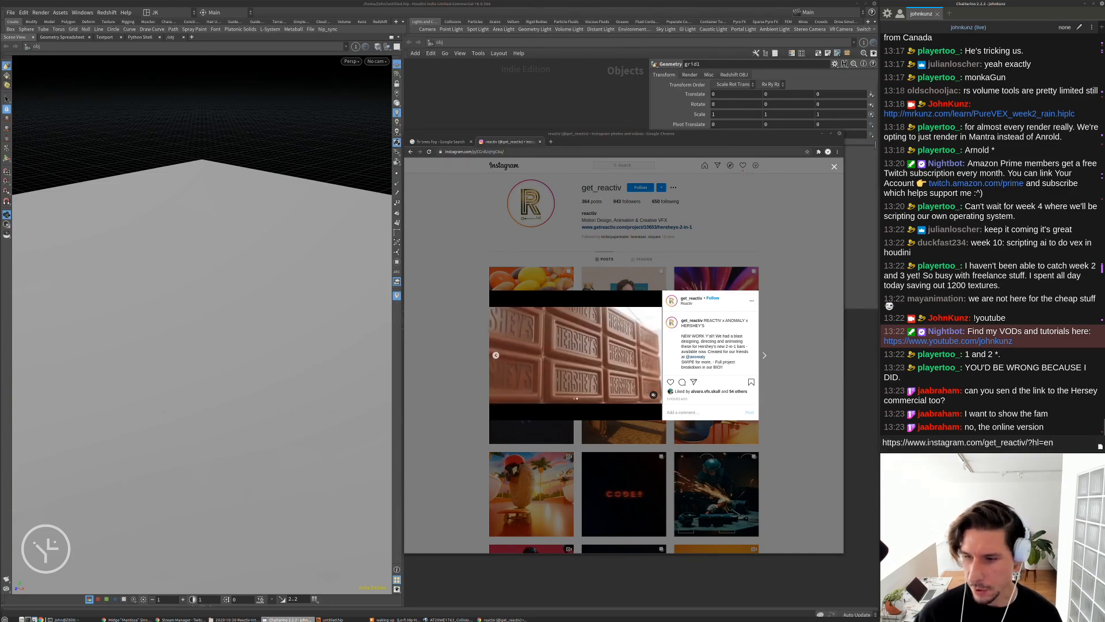
pyautogui.press('Return')
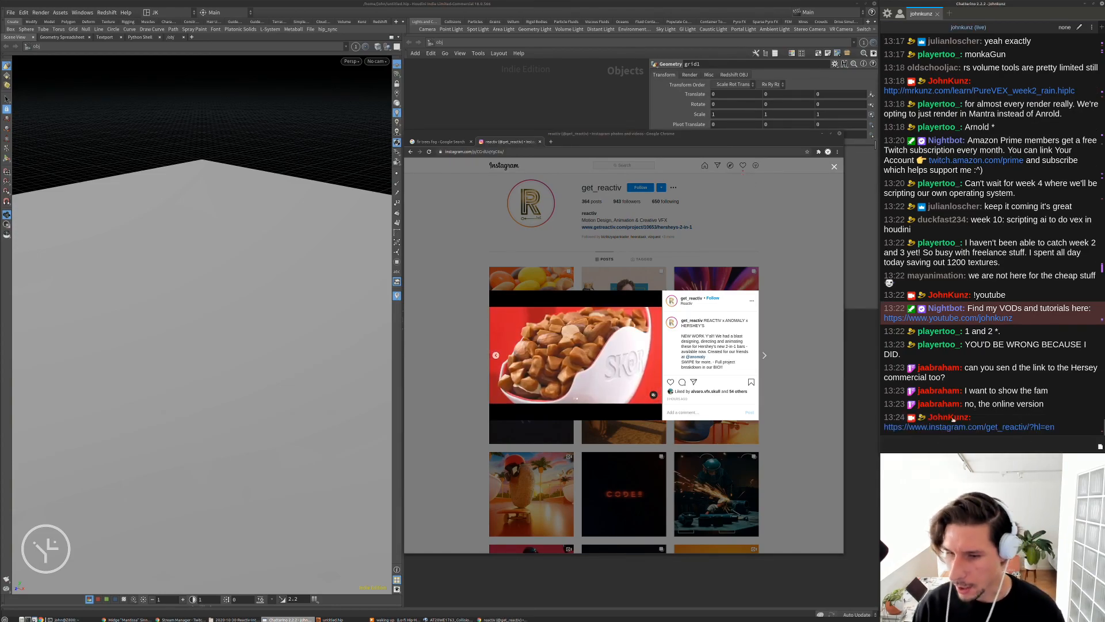
# Share the address of the open Hershey's Instagram post in the stream chat and close the Instagram tab
pyautogui.click(530, 152)
pyautogui.hotkey('ctrl', 'c')
pyautogui.click(998, 442)
pyautogui.hotkey('ctrl', 'v')
pyautogui.press('Return')
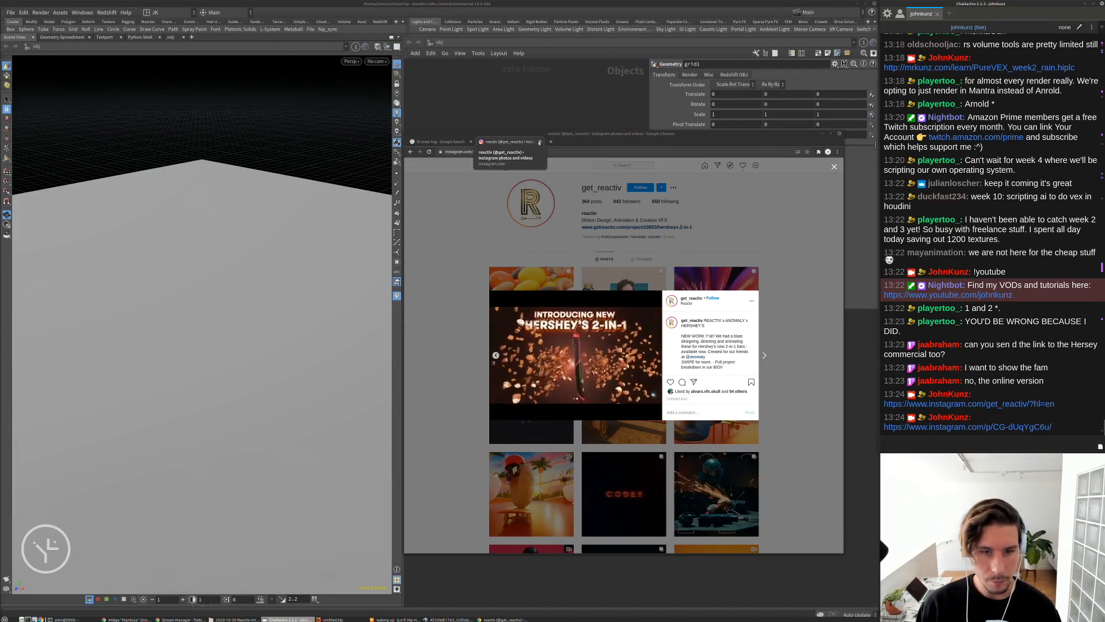
pyautogui.click(540, 142)
# Examine the foggy fir forest references, previewing the sun rays, winter fog, foggy summer morning and mountain slopes images
pyautogui.scroll(-4, 576, 384)
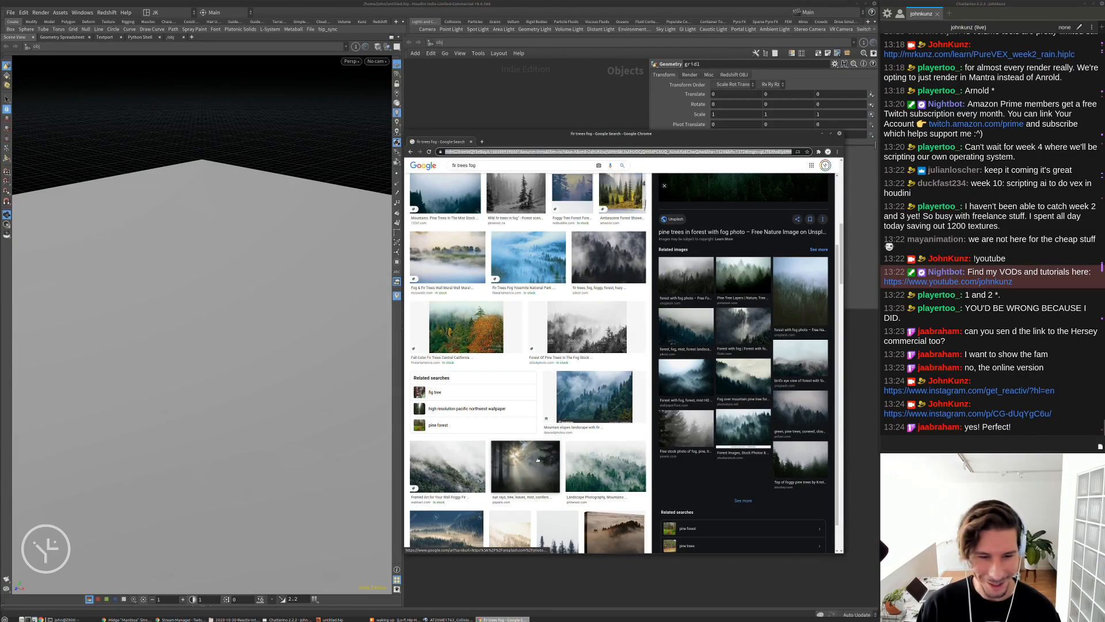
pyautogui.click(537, 460)
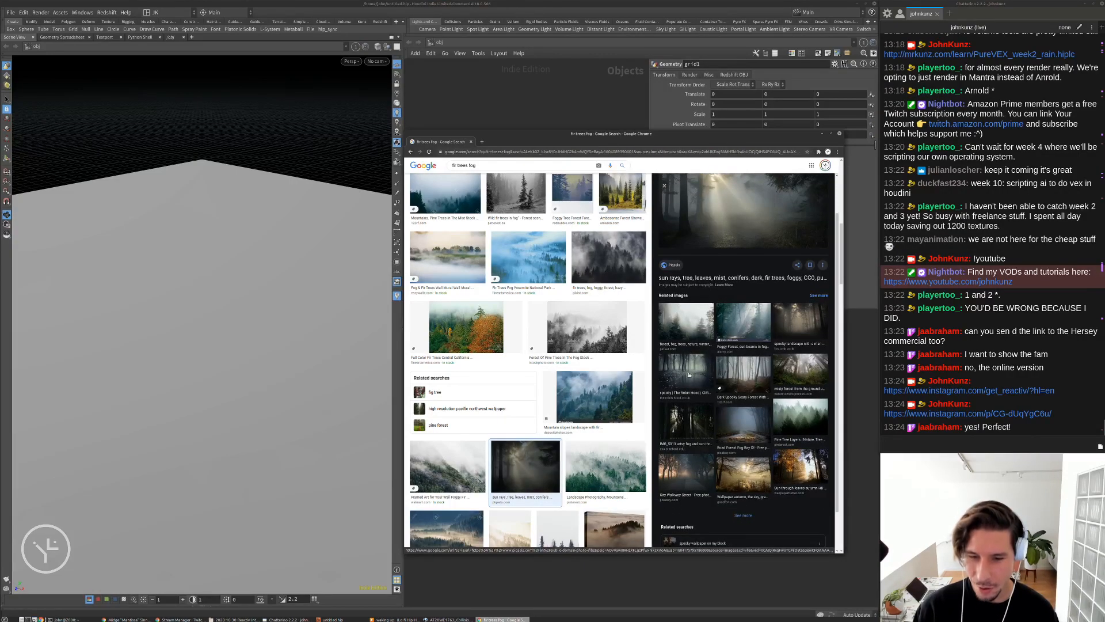
pyautogui.scroll(-1, 688, 376)
pyautogui.scroll(-5, 618, 440)
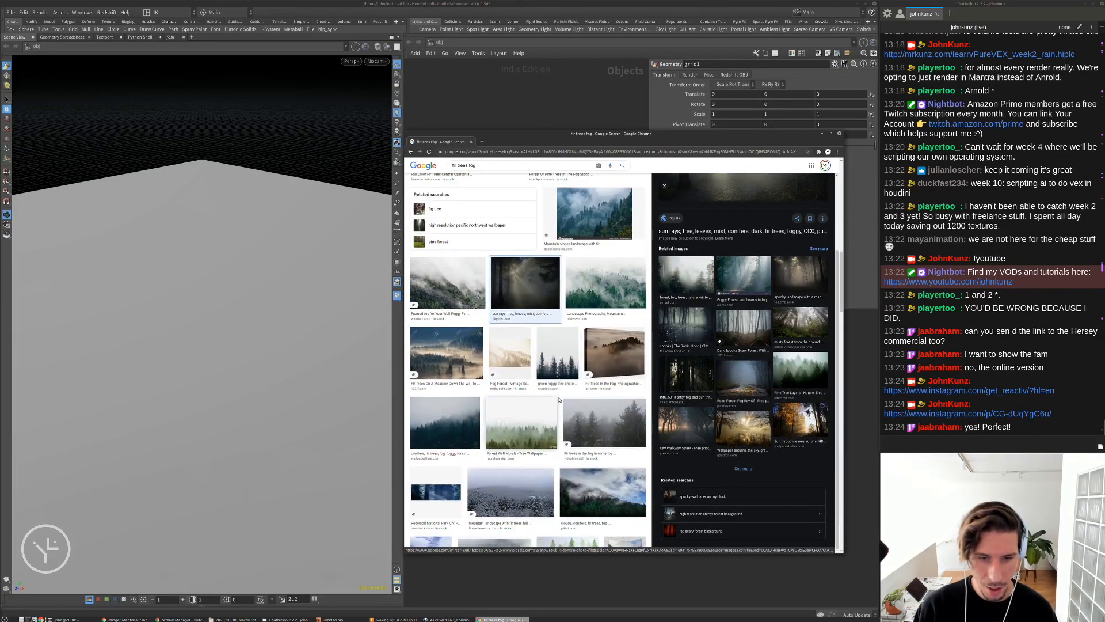
pyautogui.click(606, 364)
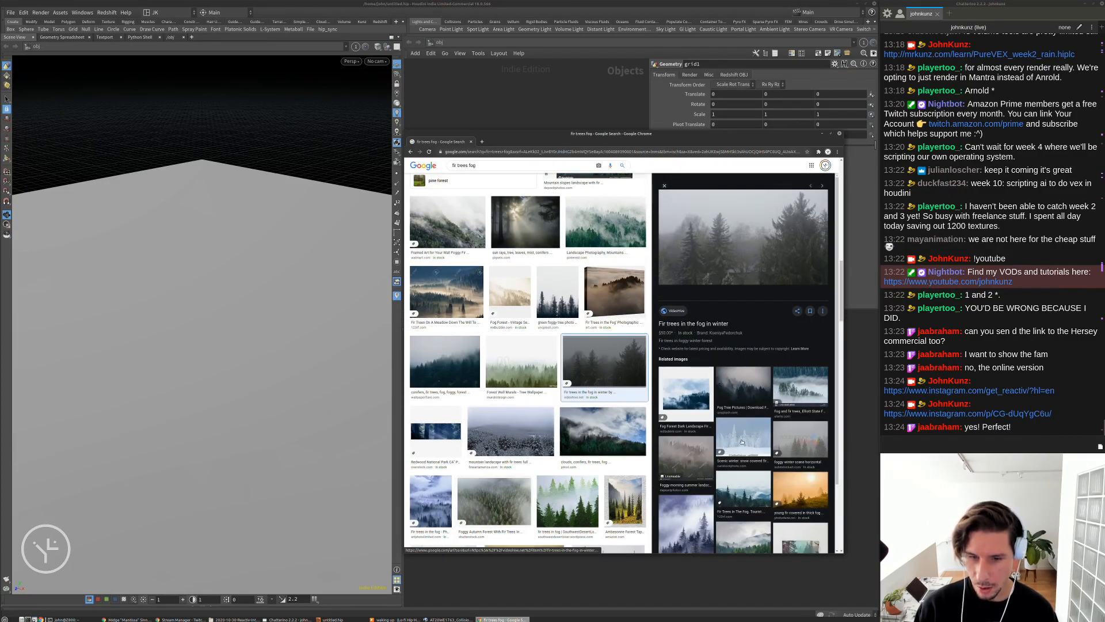
pyautogui.click(681, 458)
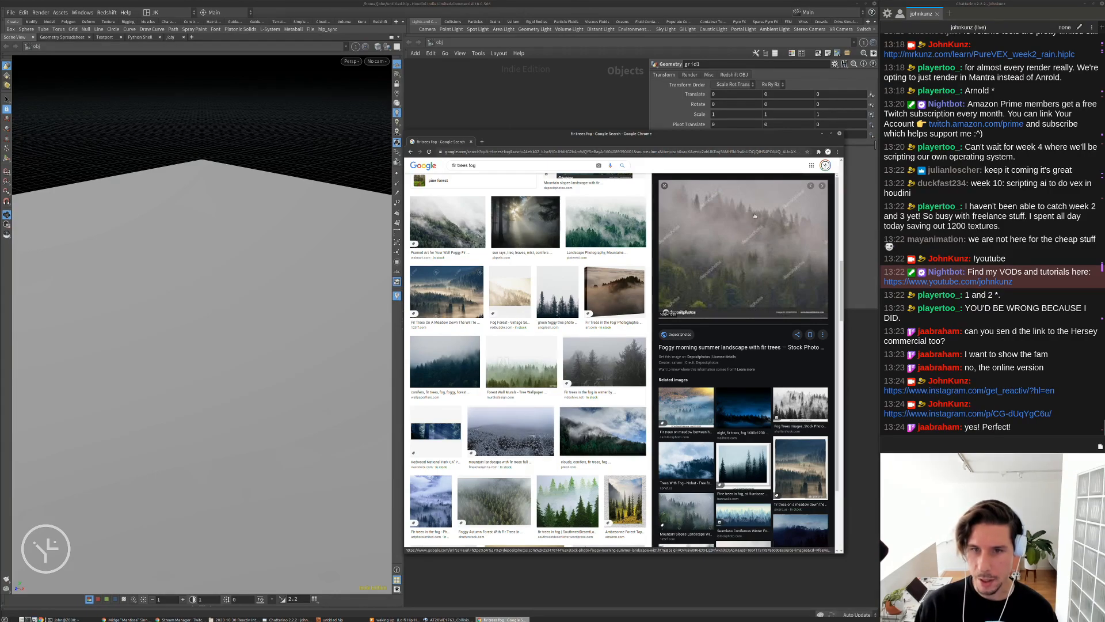
pyautogui.scroll(3, 558, 259)
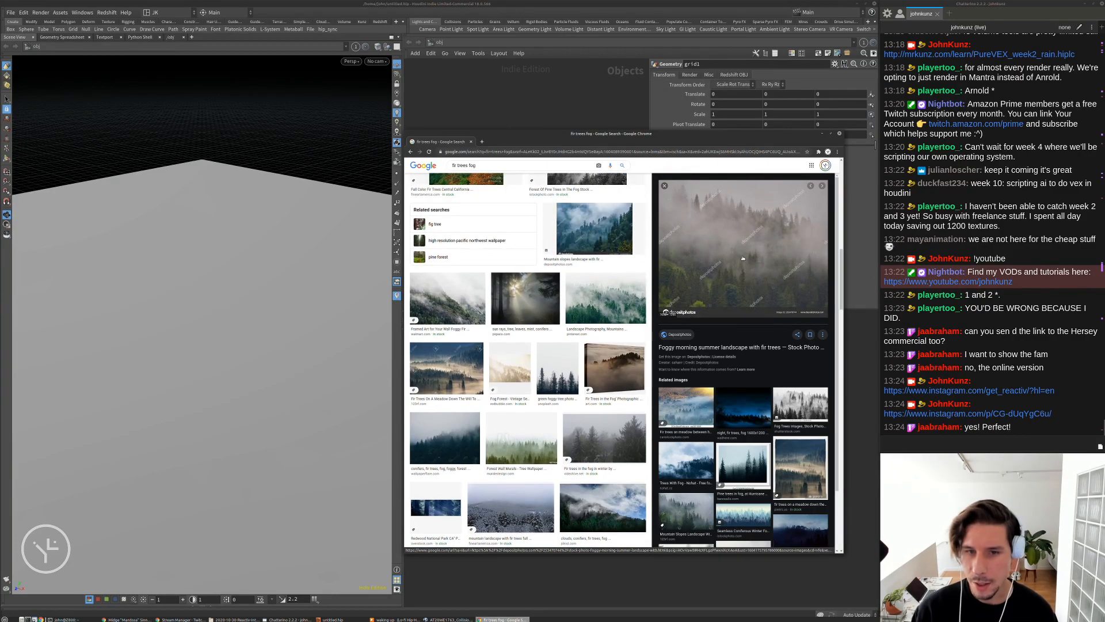
pyautogui.scroll(2, 559, 259)
pyautogui.click(587, 281)
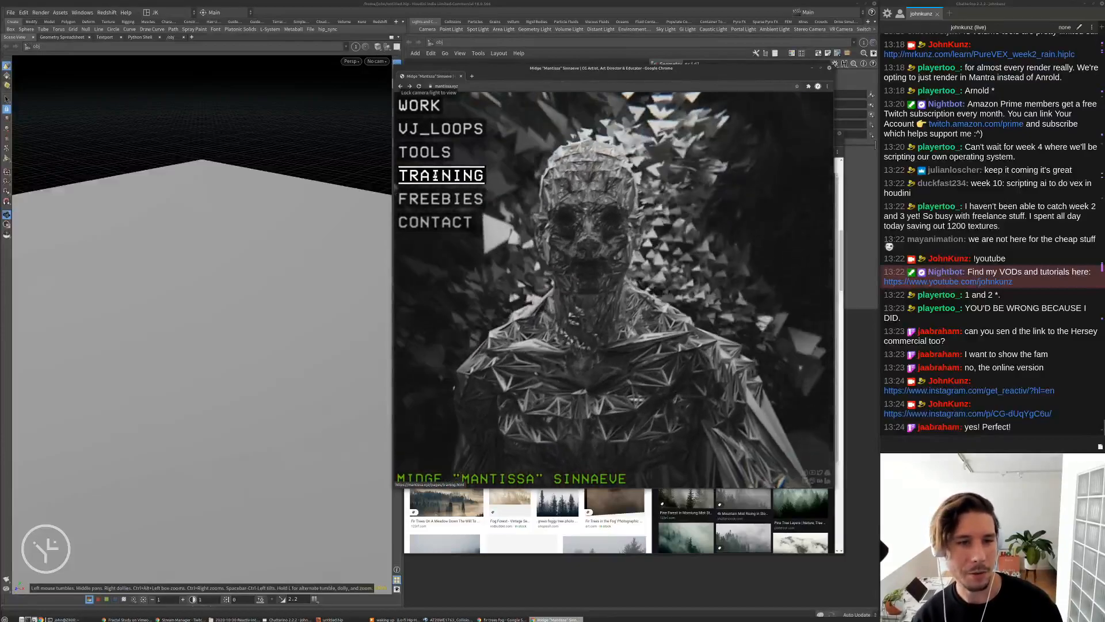
# Open the freebies page on the Mantissa website and look over the CG Fir Trees and other free packs
pyautogui.click(432, 197)
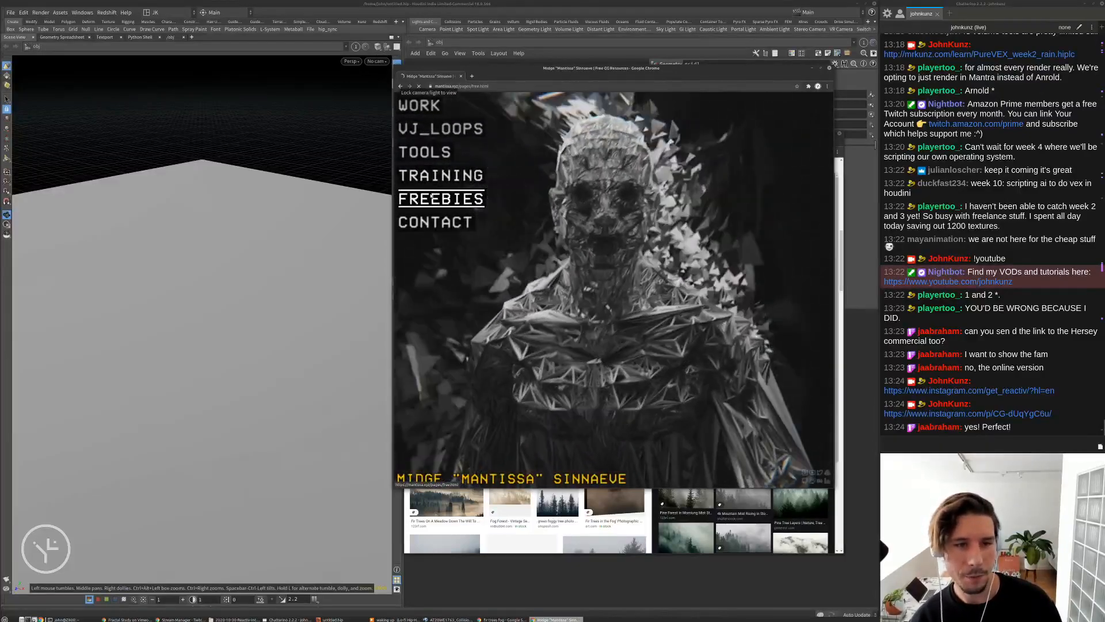
pyautogui.moveTo(484, 230)
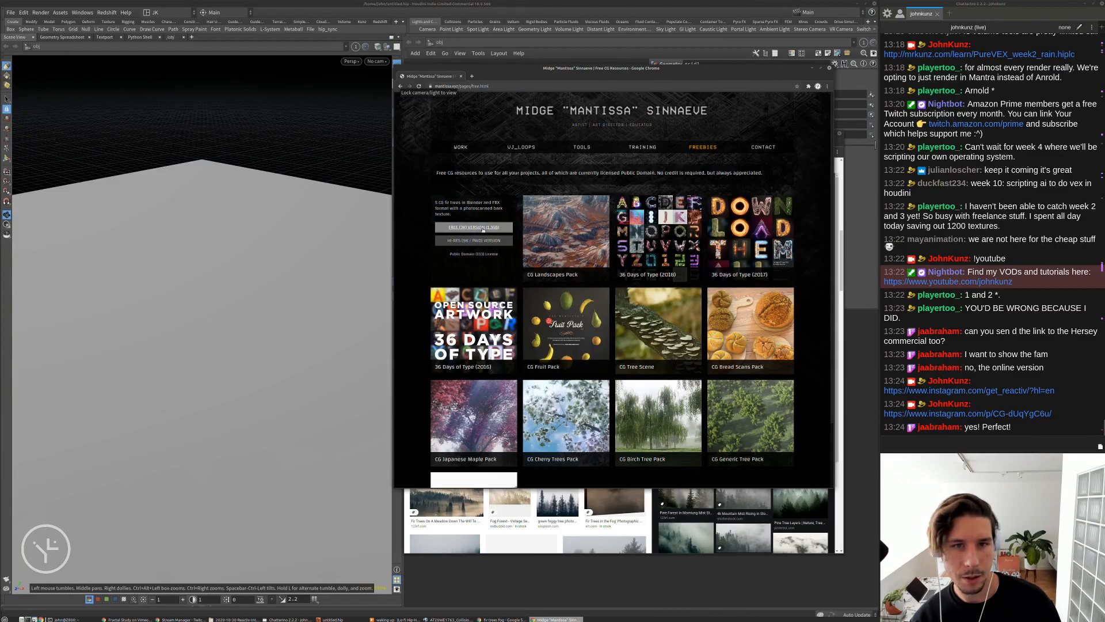
pyautogui.scroll(-2, 483, 229)
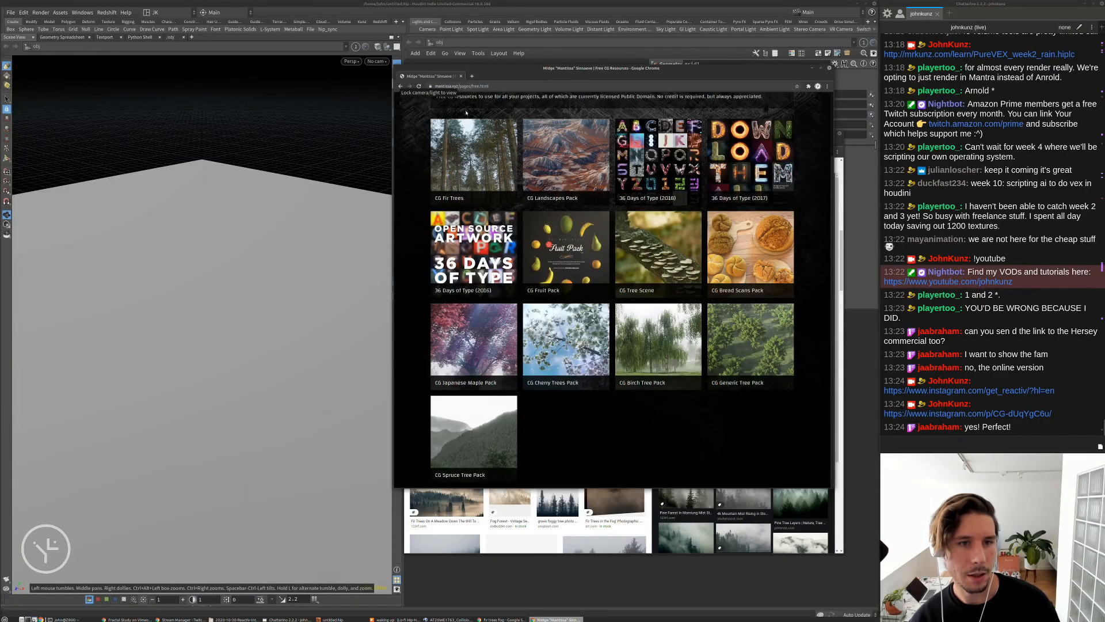
pyautogui.click(478, 87)
pyautogui.click(930, 438)
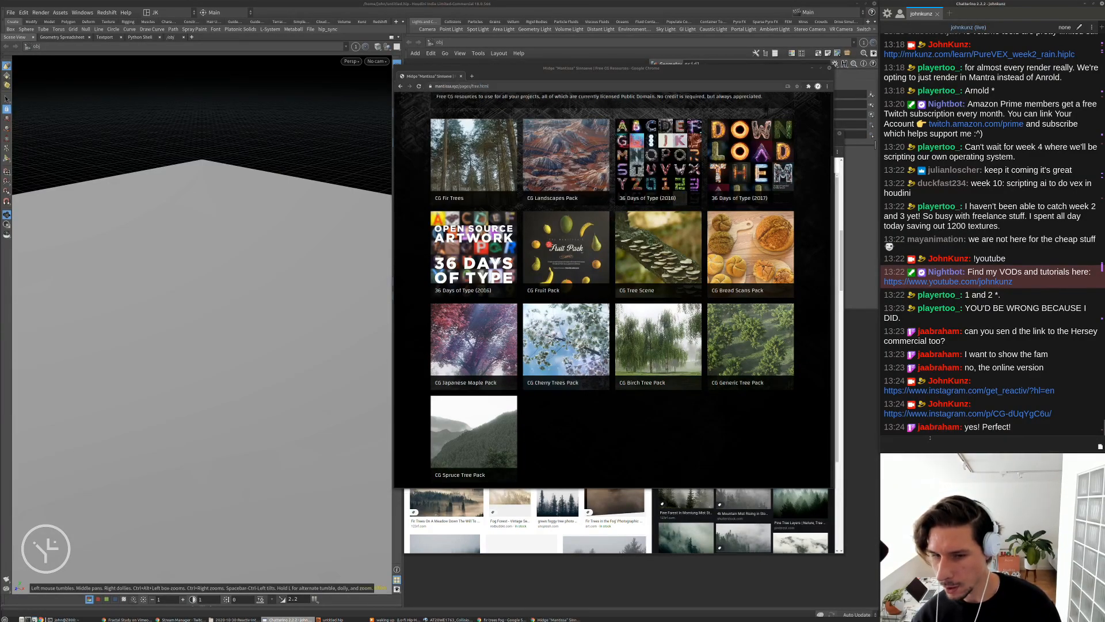
pyautogui.hotkey('ctrl', 'v')
pyautogui.press('Return')
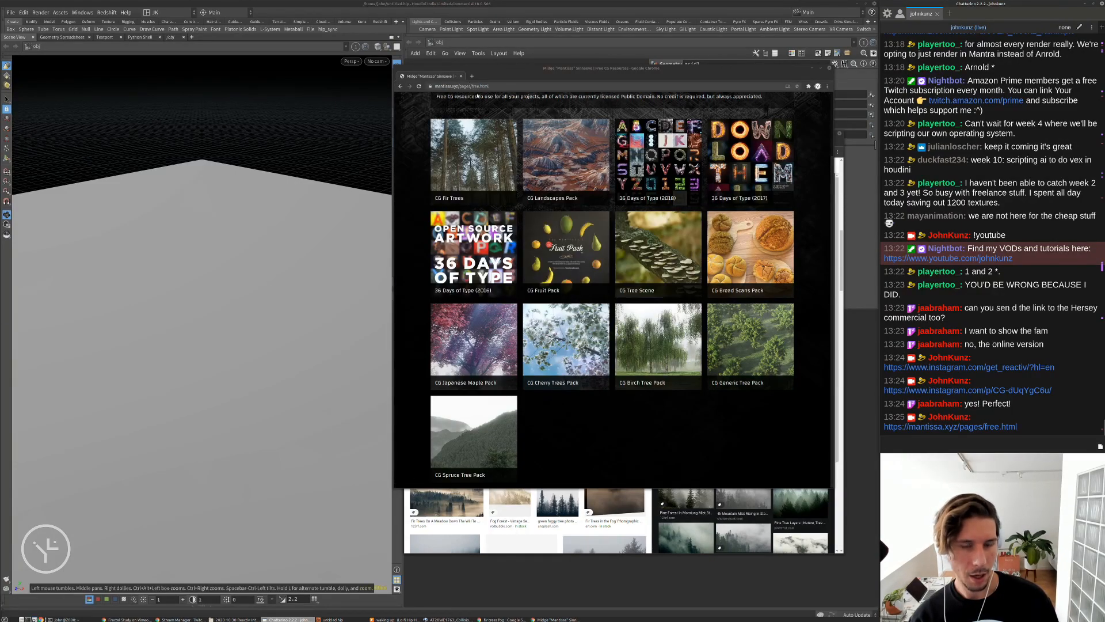
# Look through the Mantissa site's work and training pages, return to its home page and open the artist's YouTube channel
pyautogui.scroll(3, 674, 196)
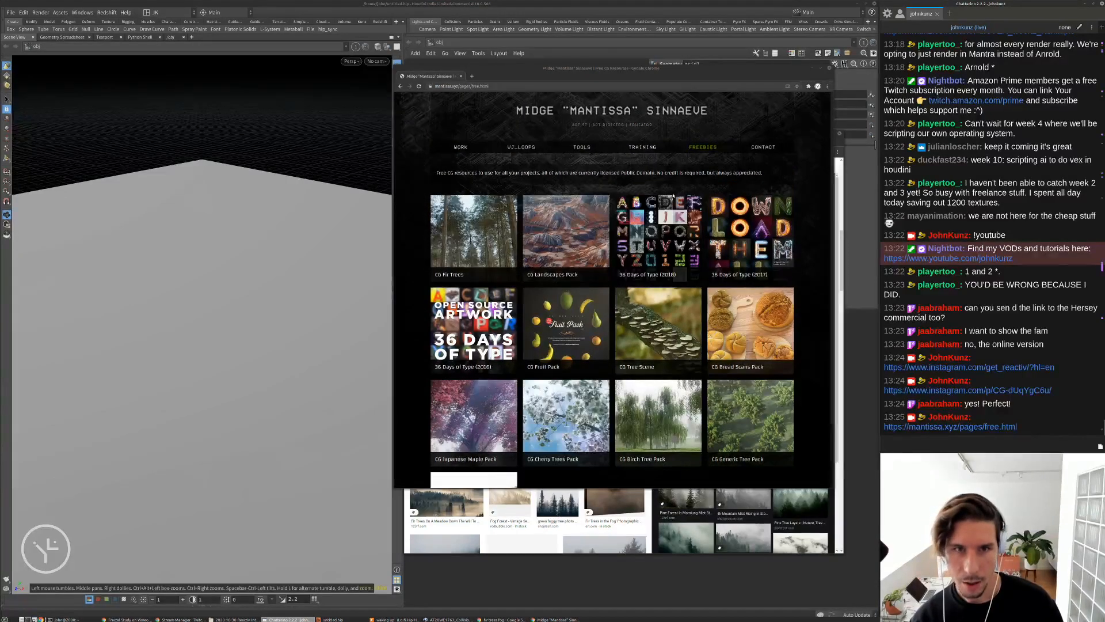
pyautogui.click(461, 148)
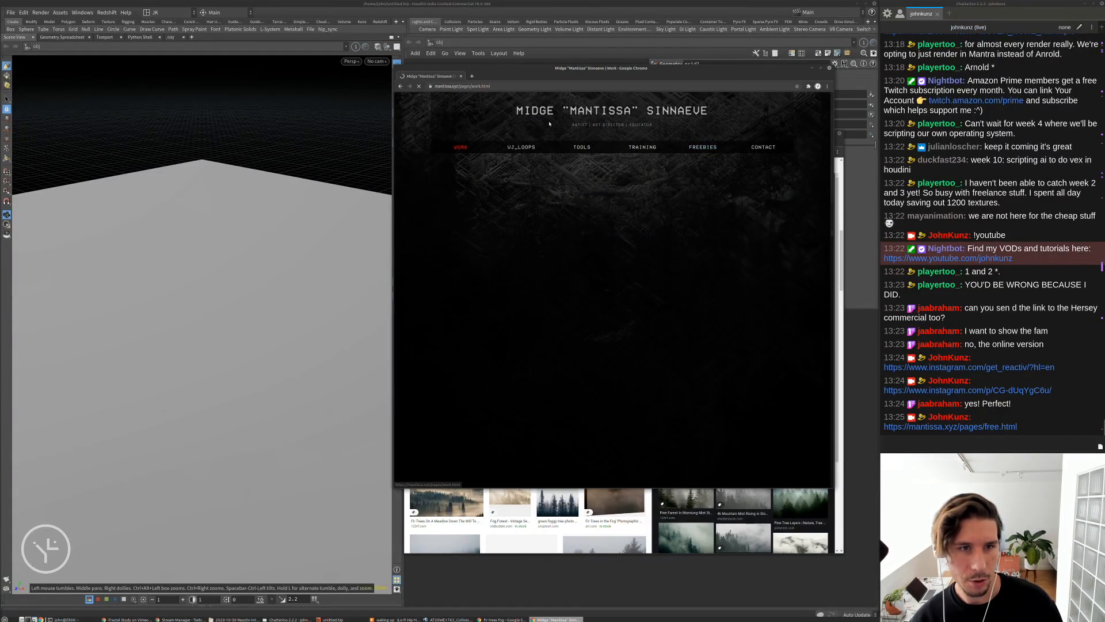
pyautogui.click(652, 148)
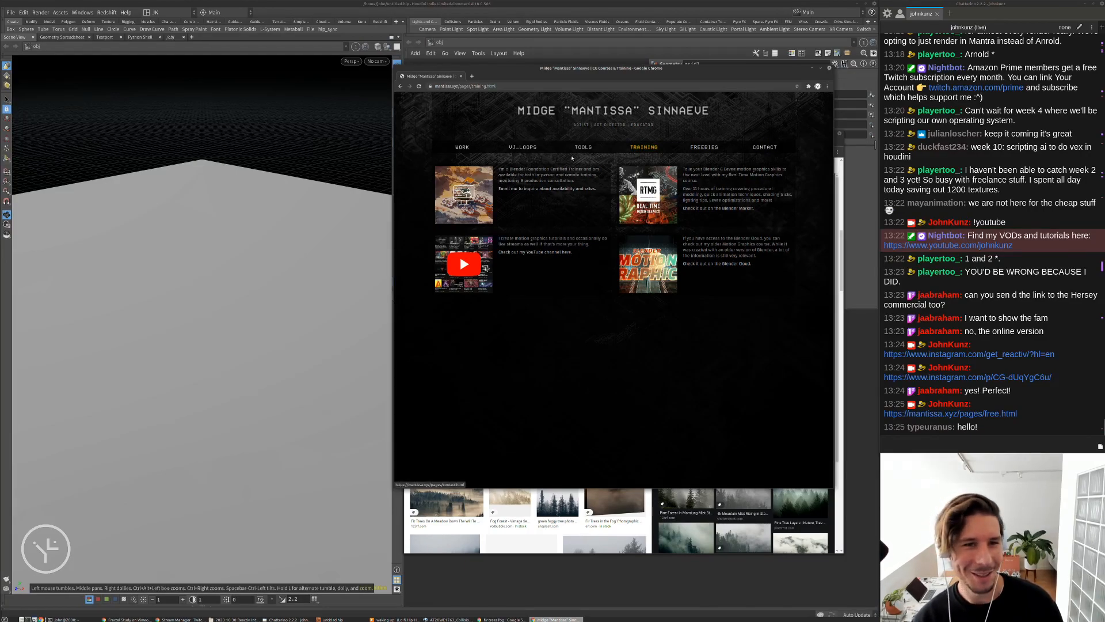
pyautogui.click(635, 122)
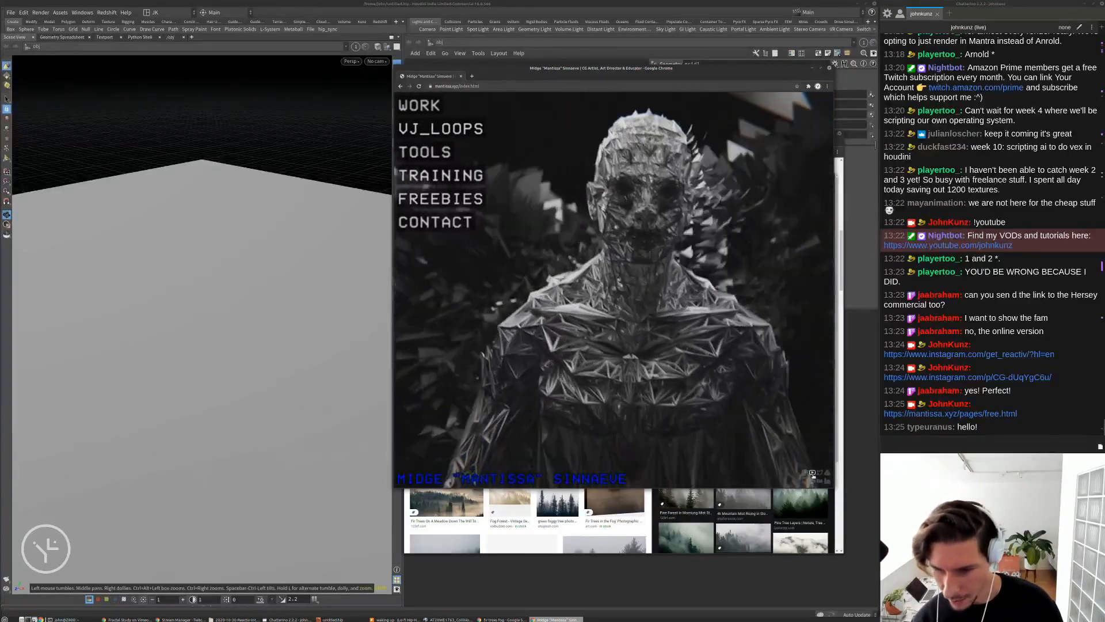
pyautogui.click(813, 475)
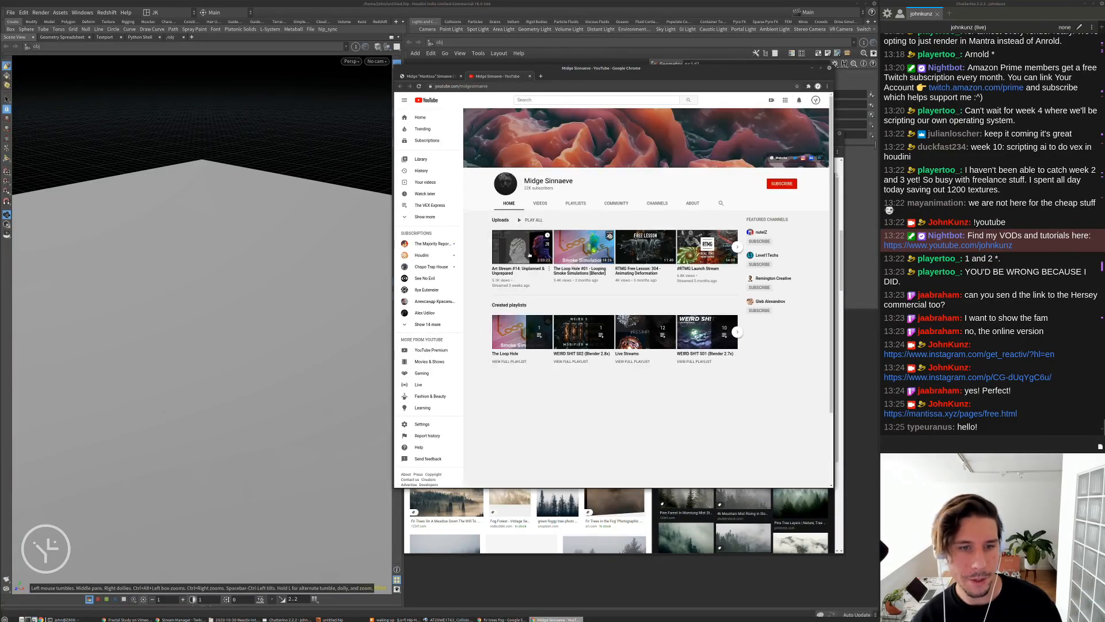
# Open the Art Stream #14: Unplanned & Unprepared video and skim through several points of it
pyautogui.click(518, 267)
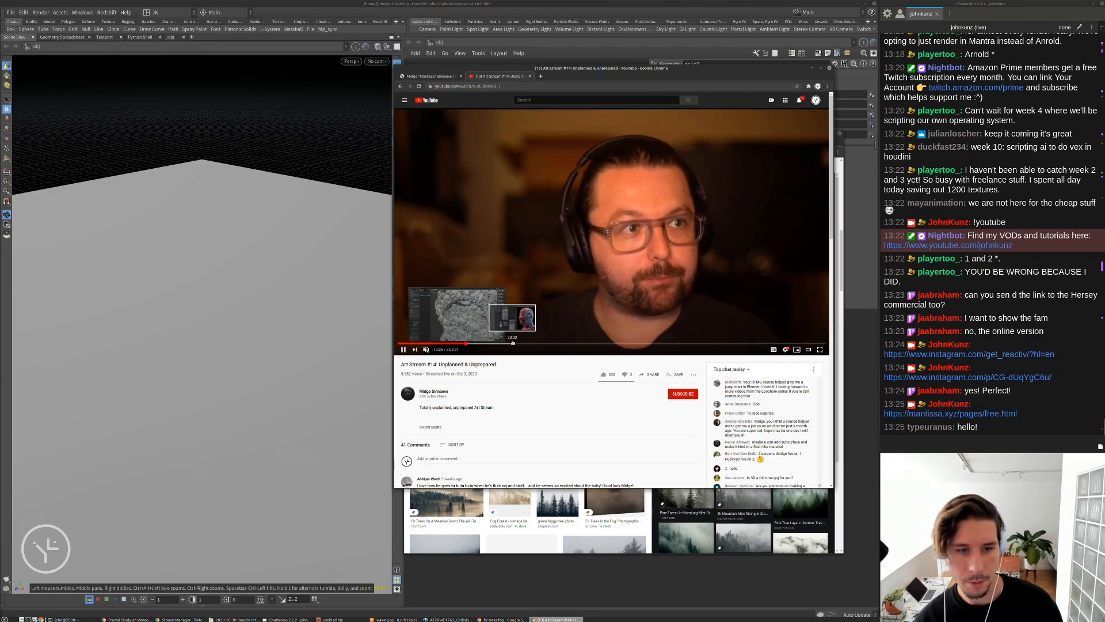
pyautogui.click(465, 344)
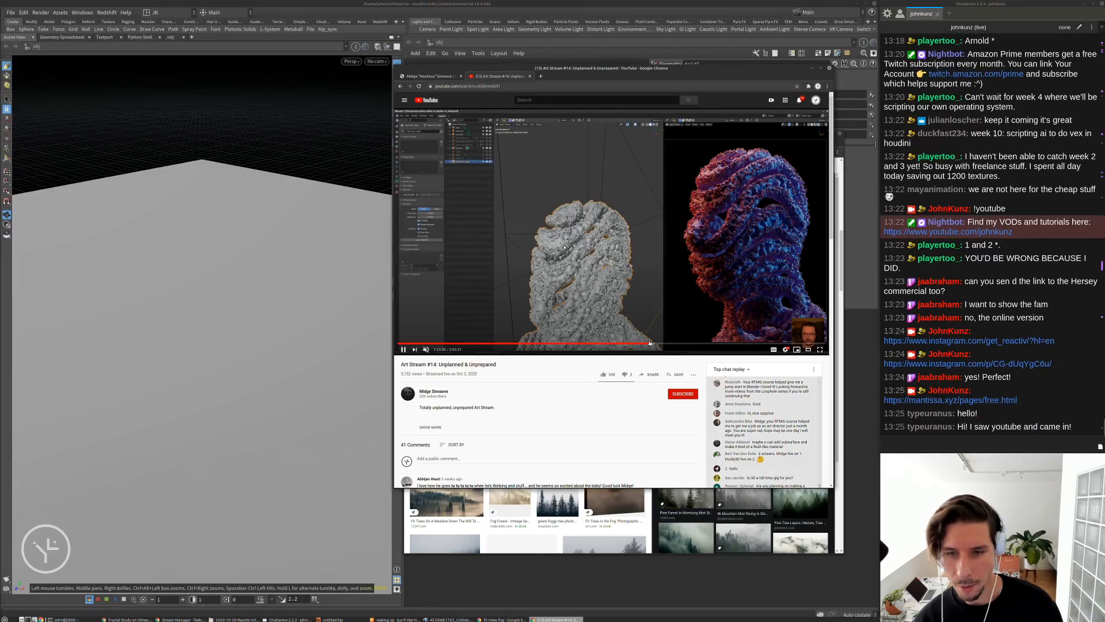
pyautogui.click(649, 344)
pyautogui.click(727, 344)
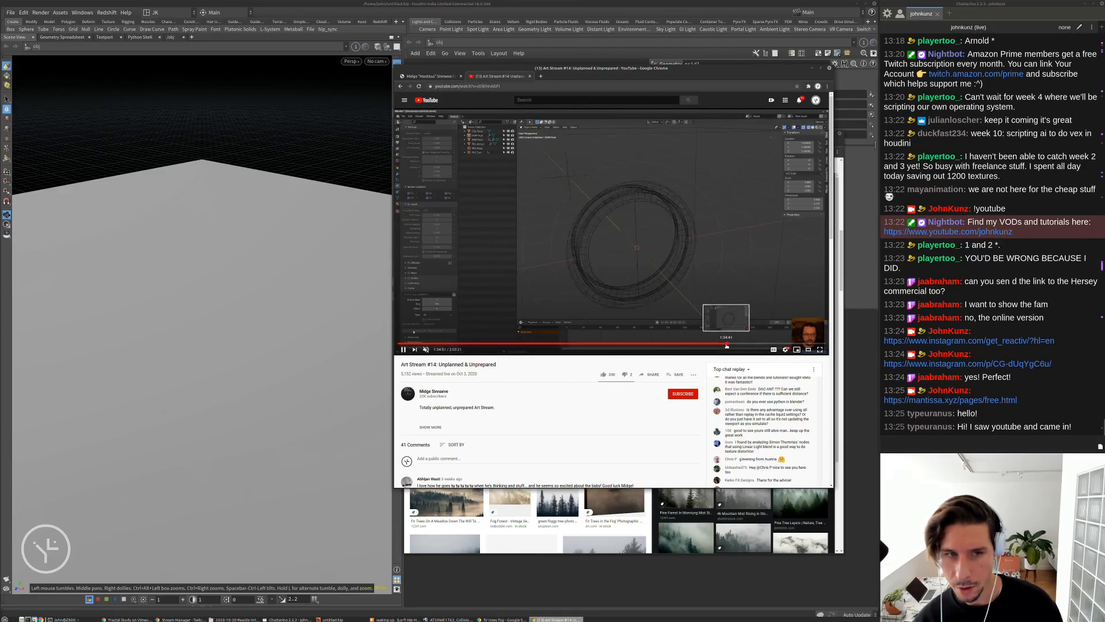
pyautogui.click(755, 343)
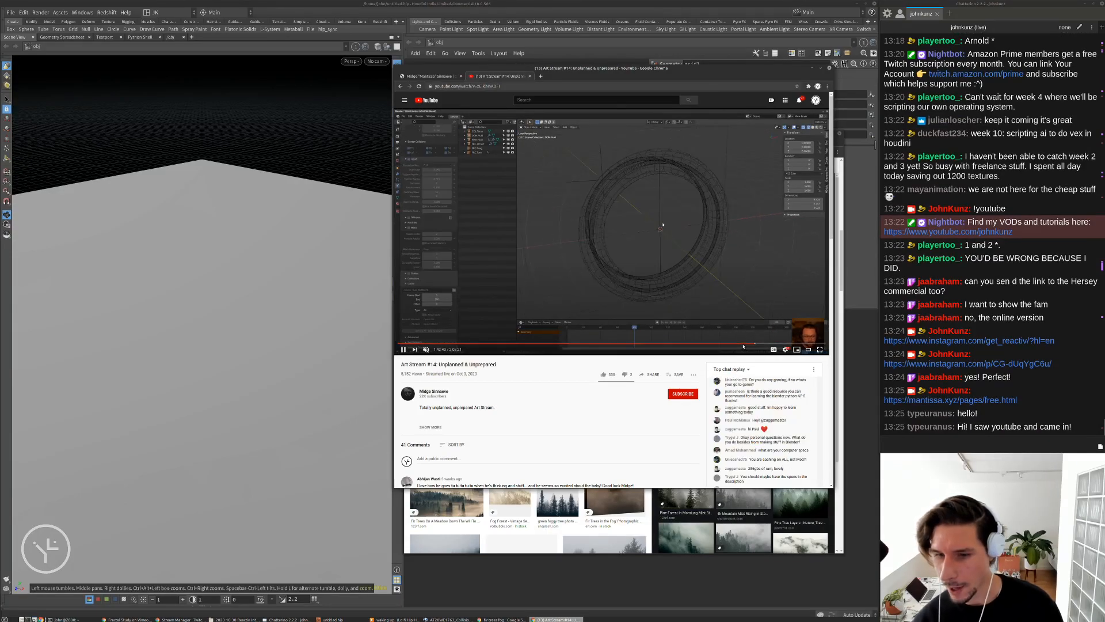
pyautogui.click(775, 344)
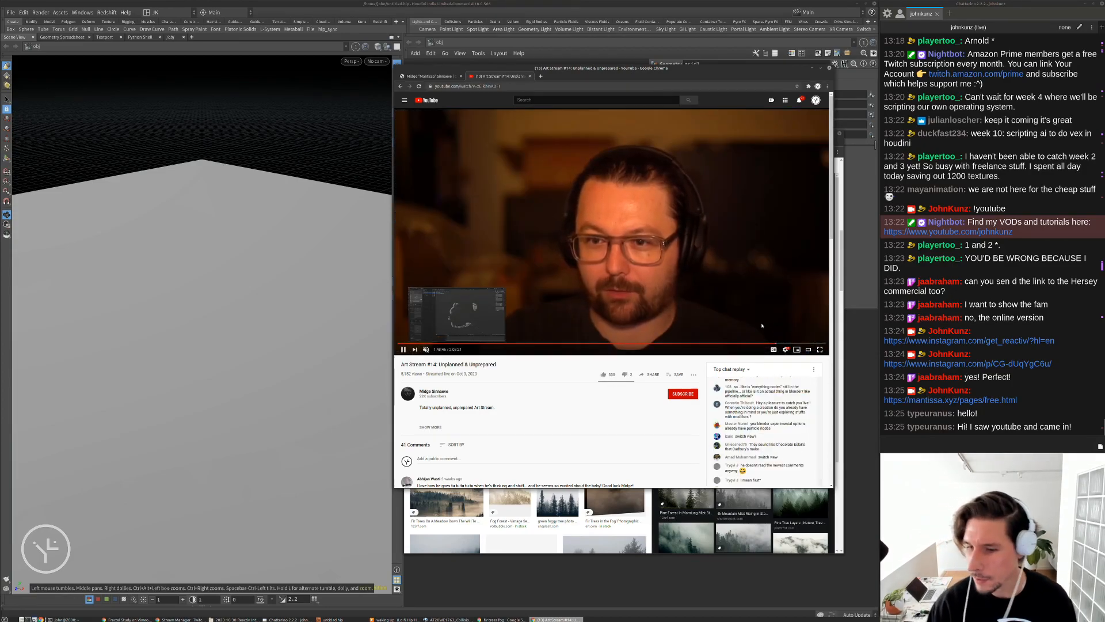
pyautogui.click(562, 344)
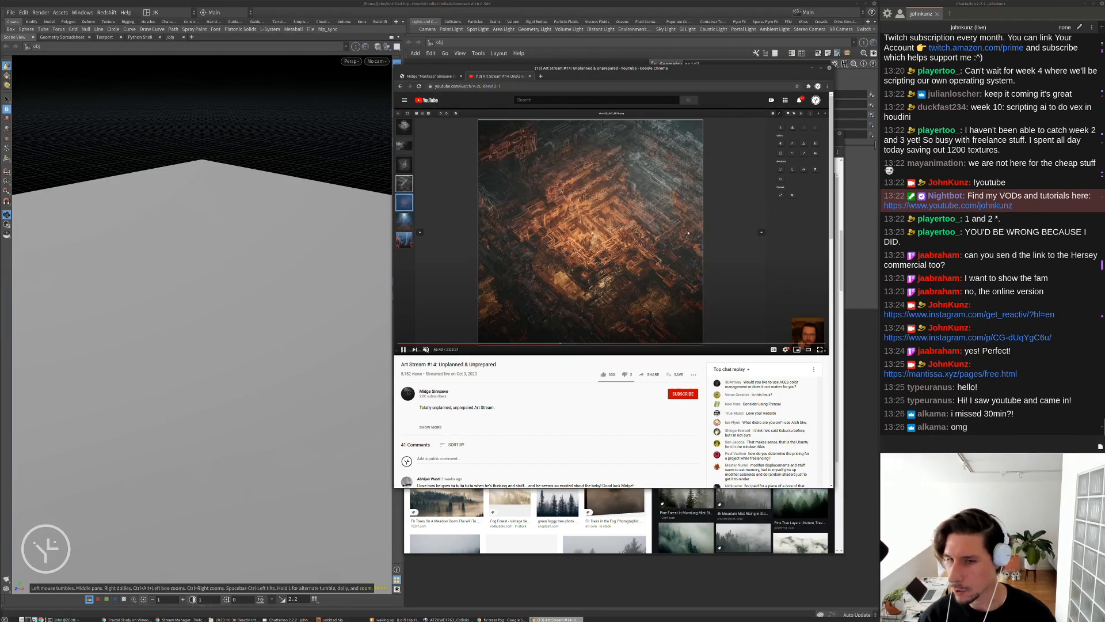
# Post the address of the open Art Stream #14 video in the stream chat and close the video's tab
pyautogui.hotkey('ctrl', 'l')
pyautogui.hotkey('ctrl', 'c')
pyautogui.click(952, 445)
pyautogui.hotkey('ctrl', 'v')
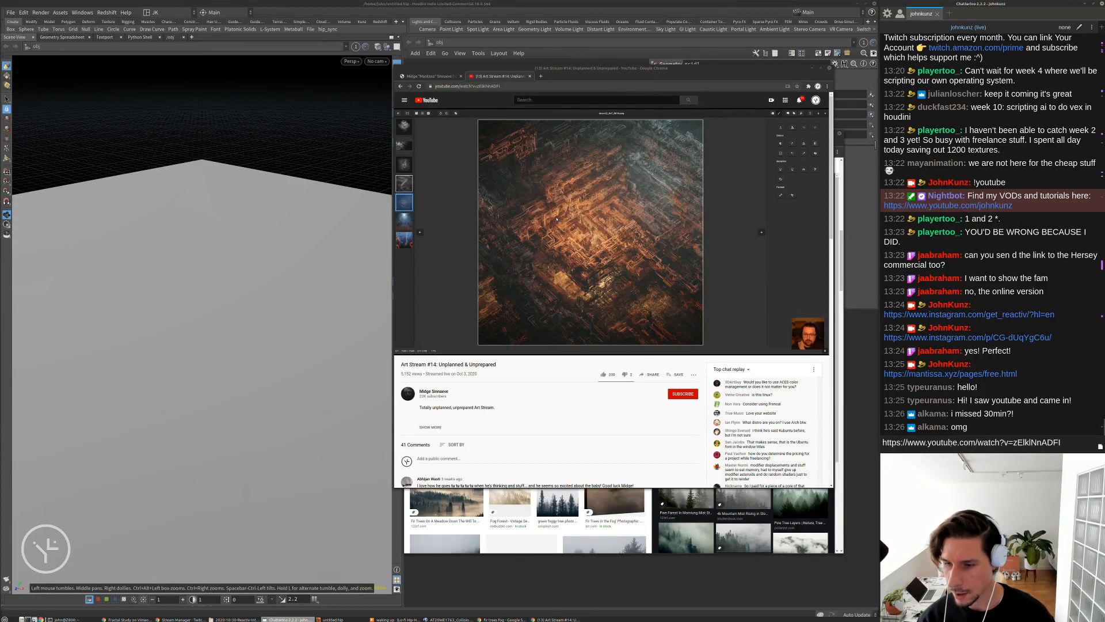
pyautogui.press('Return')
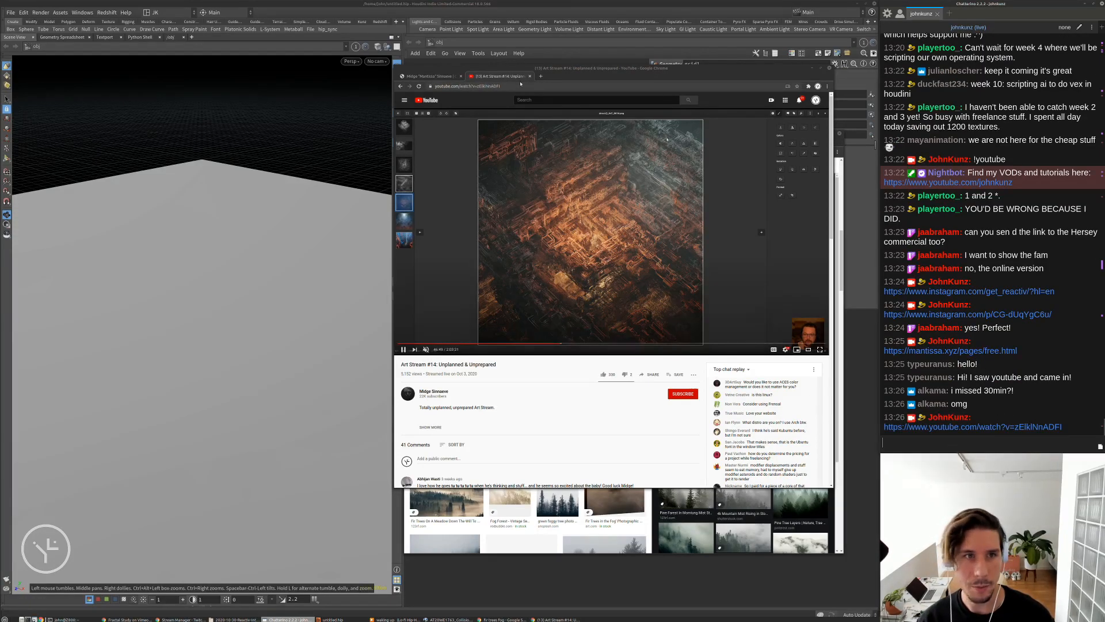
pyautogui.click(529, 76)
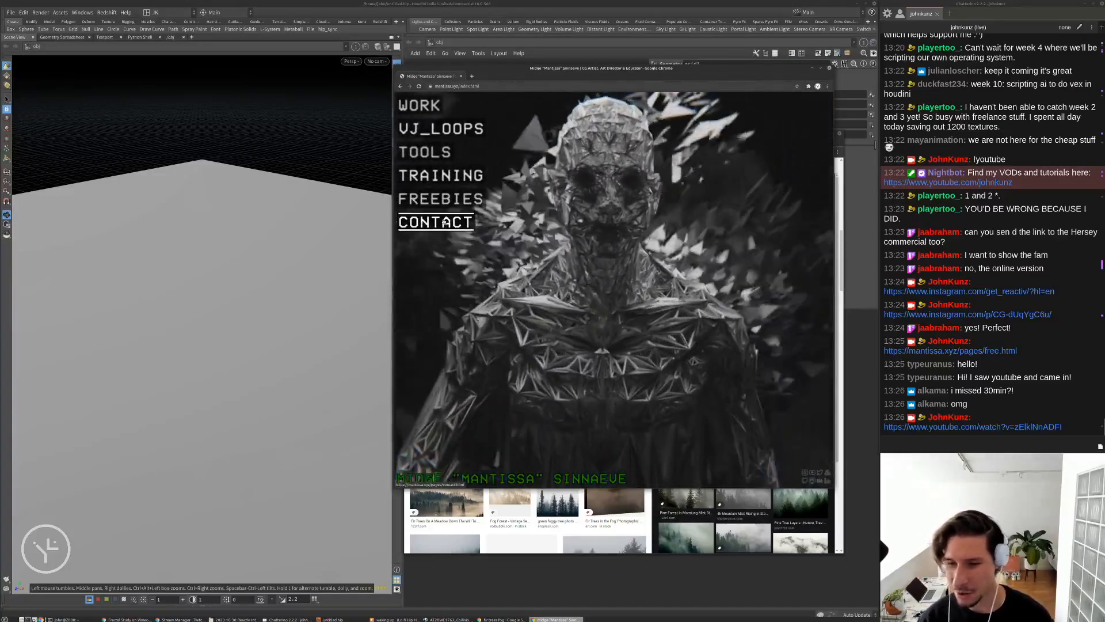
pyautogui.click(436, 199)
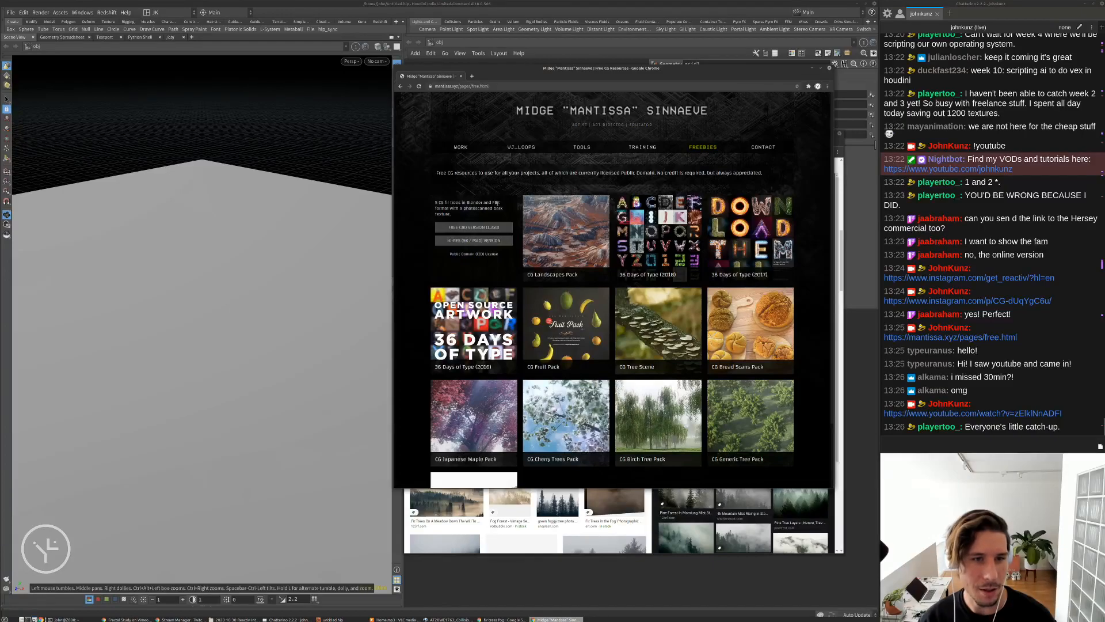
pyautogui.click(487, 86)
pyautogui.hotkey('ctrl', 'c')
pyautogui.click(973, 442)
pyautogui.hotkey('ctrl', 'v')
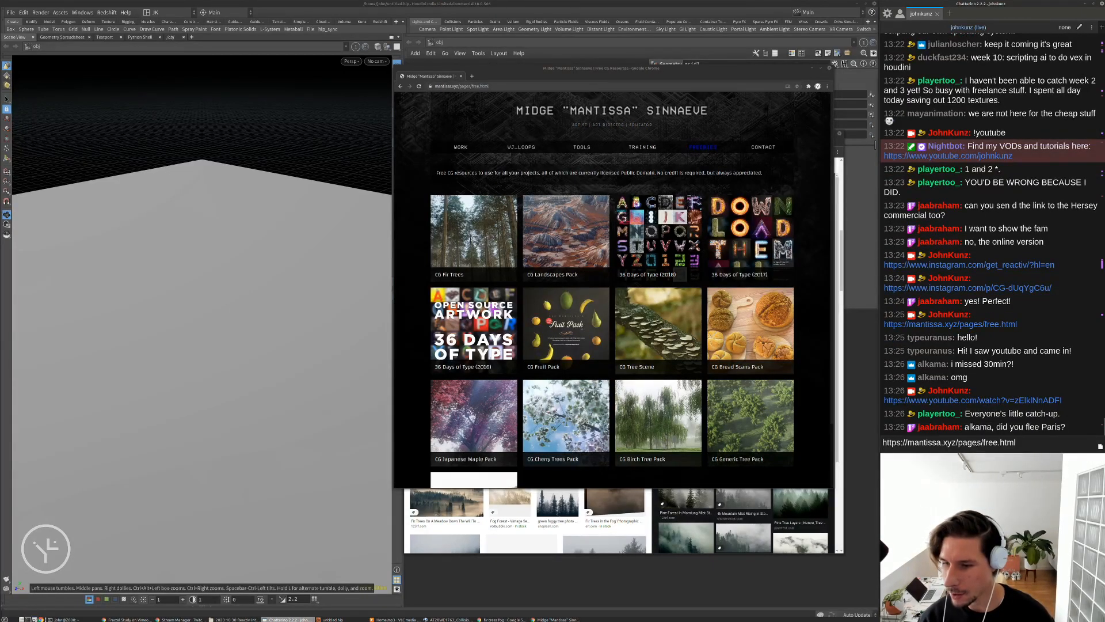
pyautogui.press('Return')
# Switch to Houdini and go inside the grid1 geometry object's network
pyautogui.click(865, 470)
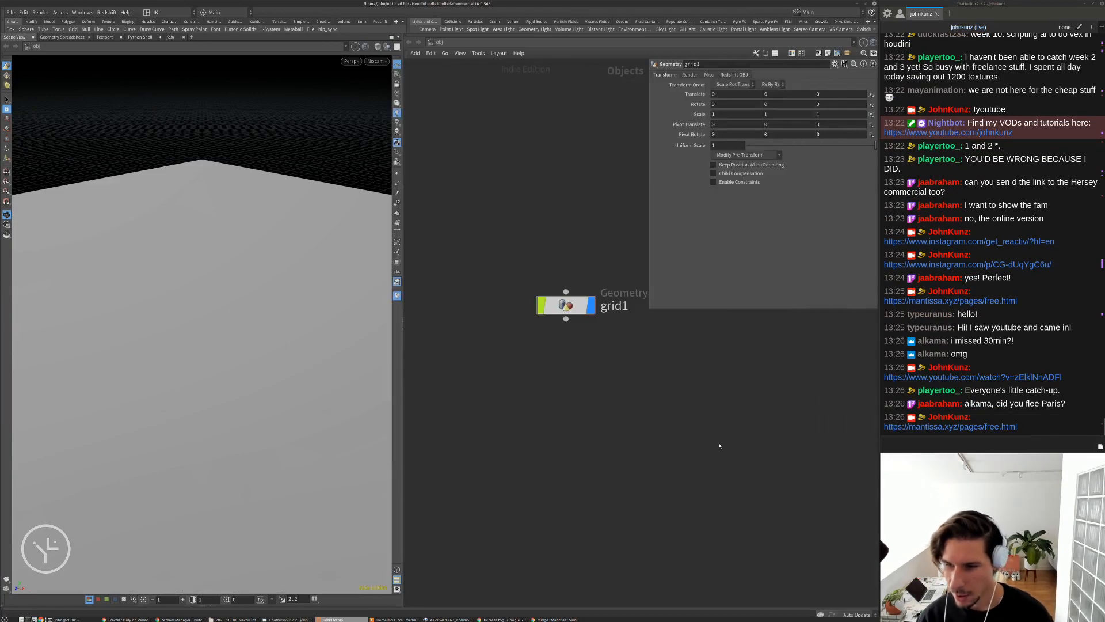
pyautogui.moveTo(719, 446); pyautogui.dragTo(684, 488, button='middle')
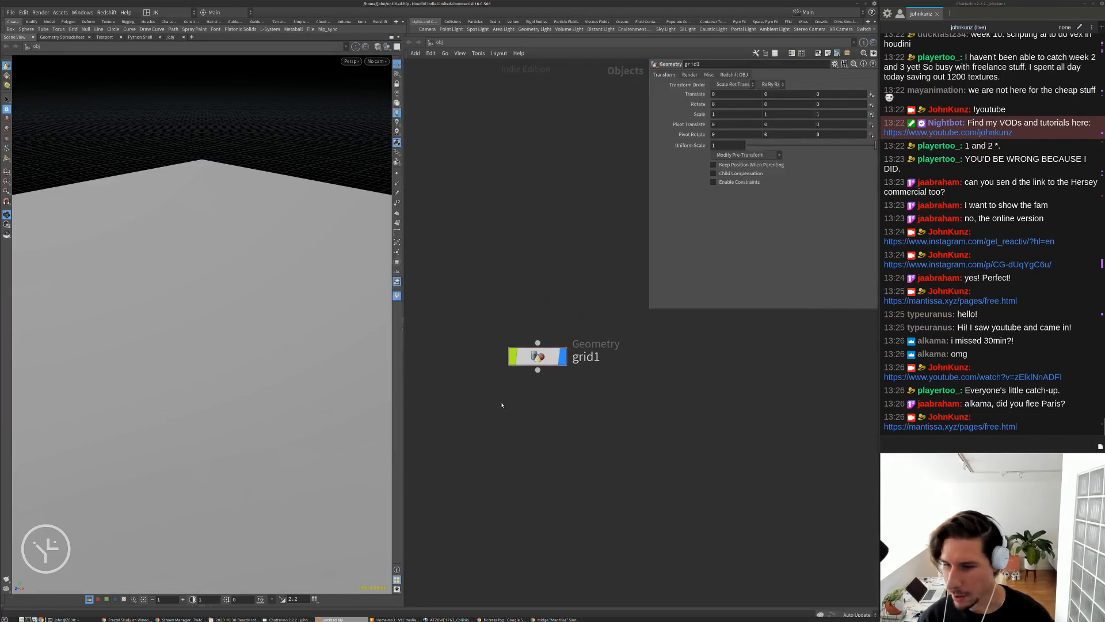
pyautogui.moveTo(557, 454); pyautogui.dragTo(550, 406, button='middle')
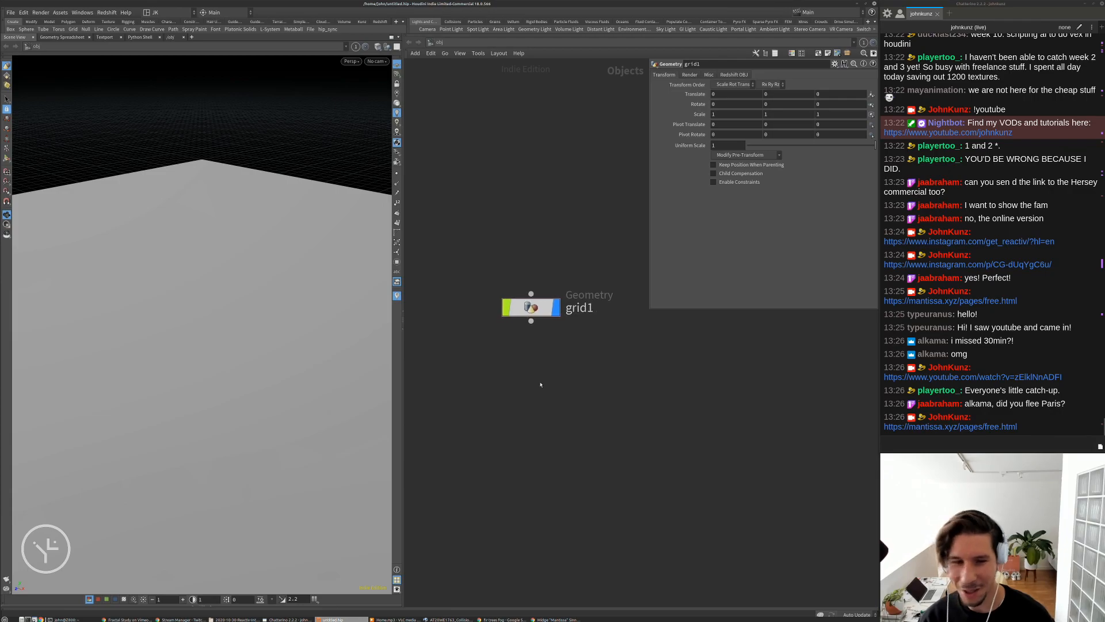
pyautogui.doubleClick(533, 310)
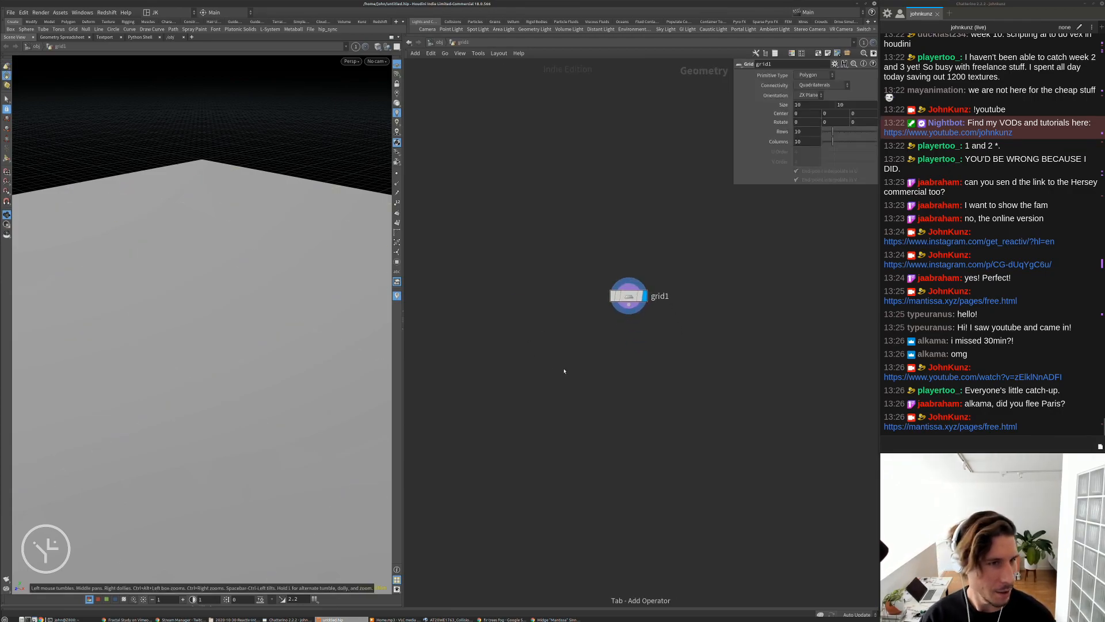
pyautogui.press('Tab')
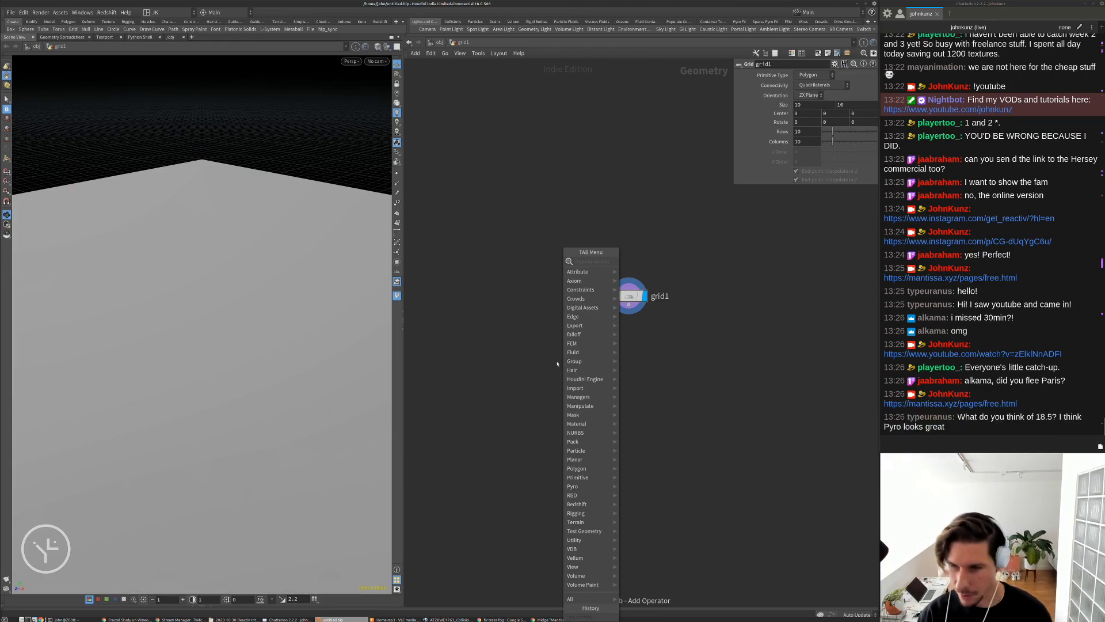
pyautogui.write('f')
pyautogui.press('Escape')
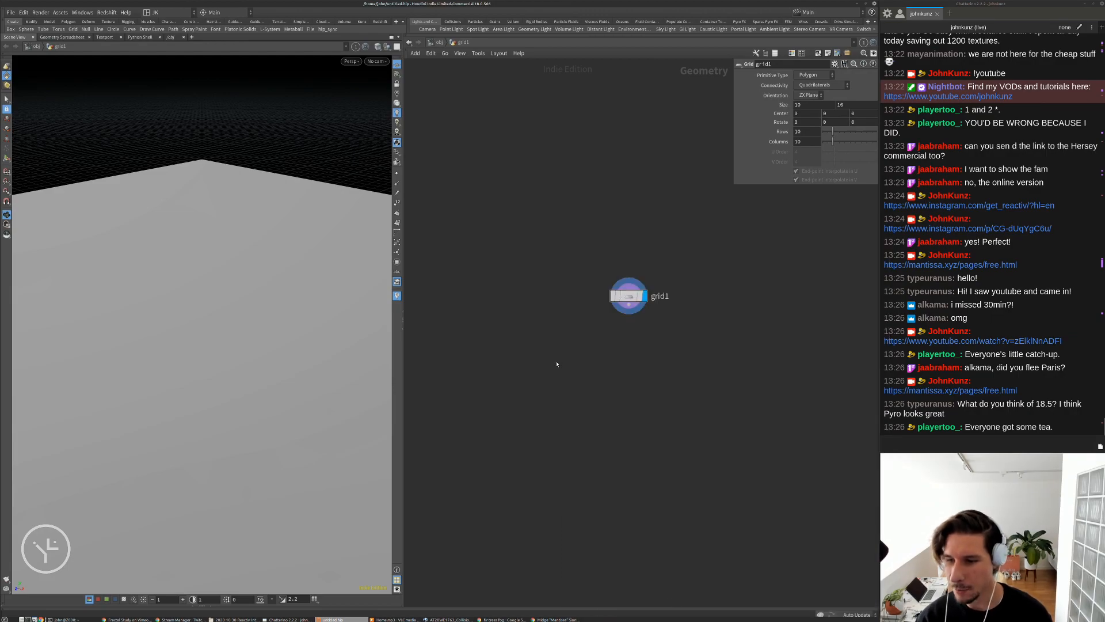
pyautogui.moveTo(582, 380); pyautogui.dragTo(565, 361, button='middle')
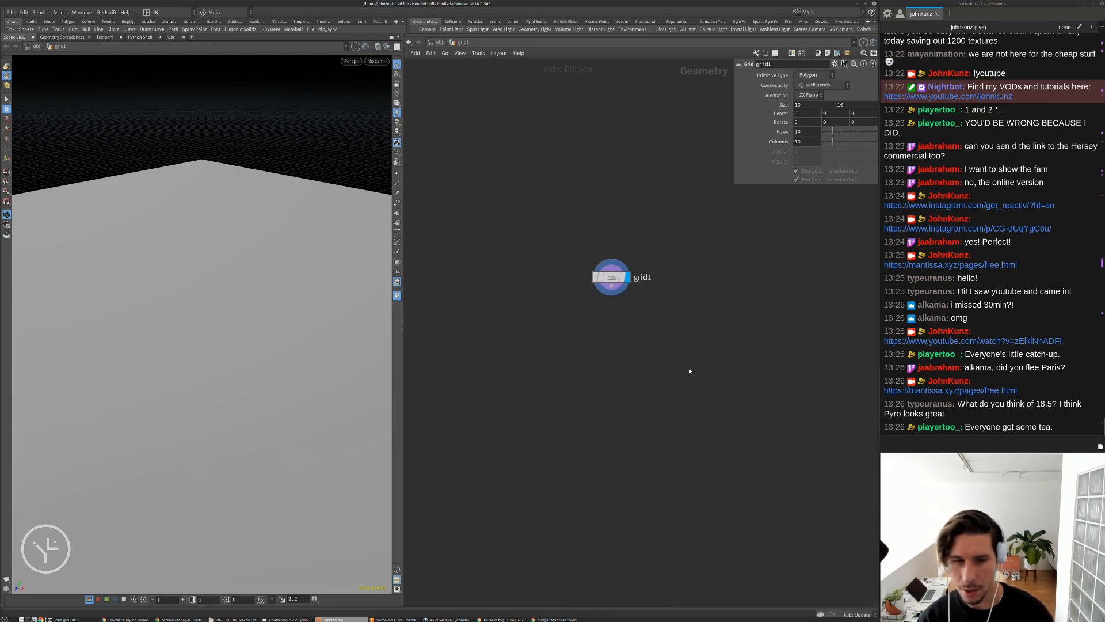
pyautogui.press('Tab')
pyautogui.write('ab')
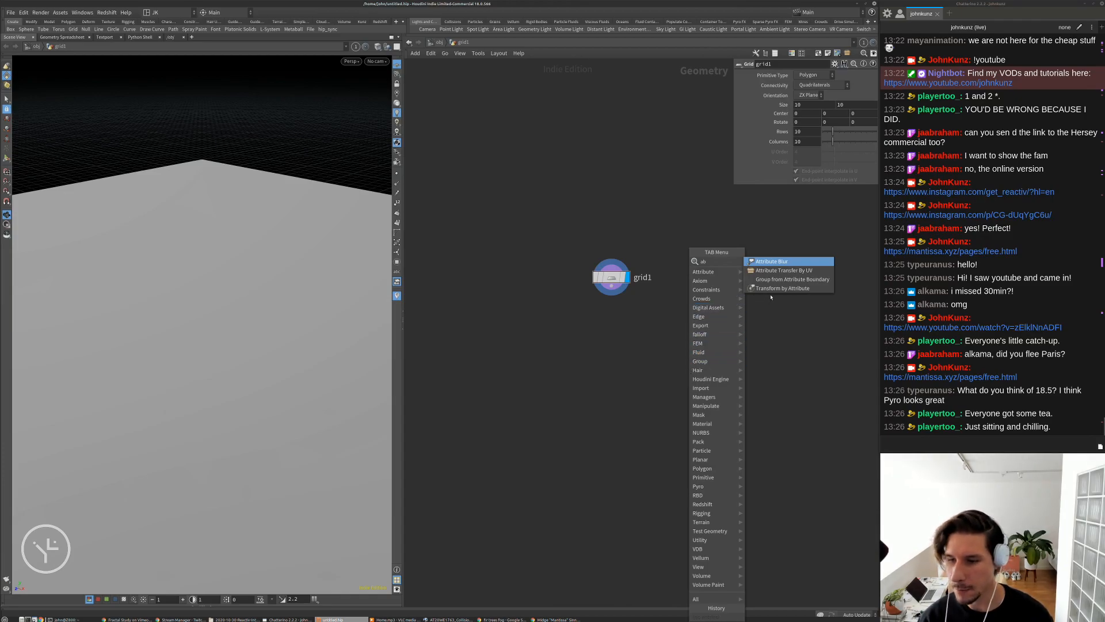
pyautogui.press('Escape')
# Add an Alembic node to the grid1 network and display it in the viewport
pyautogui.press('Tab')
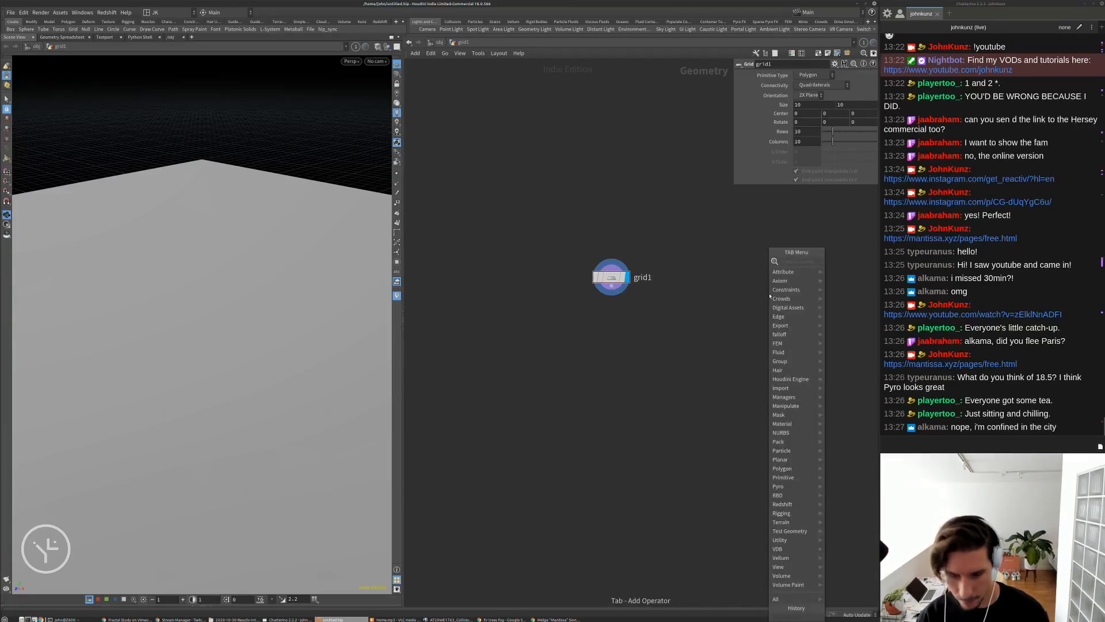
pyautogui.write('alem')
pyautogui.press('Return')
pyautogui.click(770, 295)
pyautogui.moveTo(773, 375); pyautogui.dragTo(685, 436, button='middle')
pyautogui.click(699, 362)
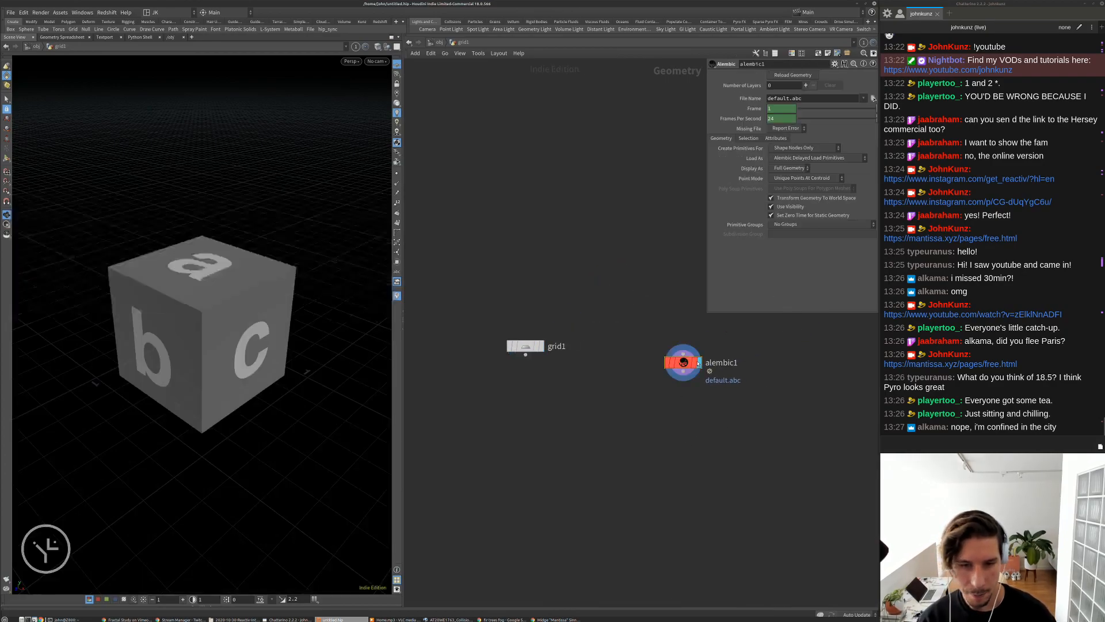
# Arrange the Alembic node directly above the grid node, leaving a gap between them
pyautogui.moveTo(684, 369); pyautogui.dragTo(525, 294)
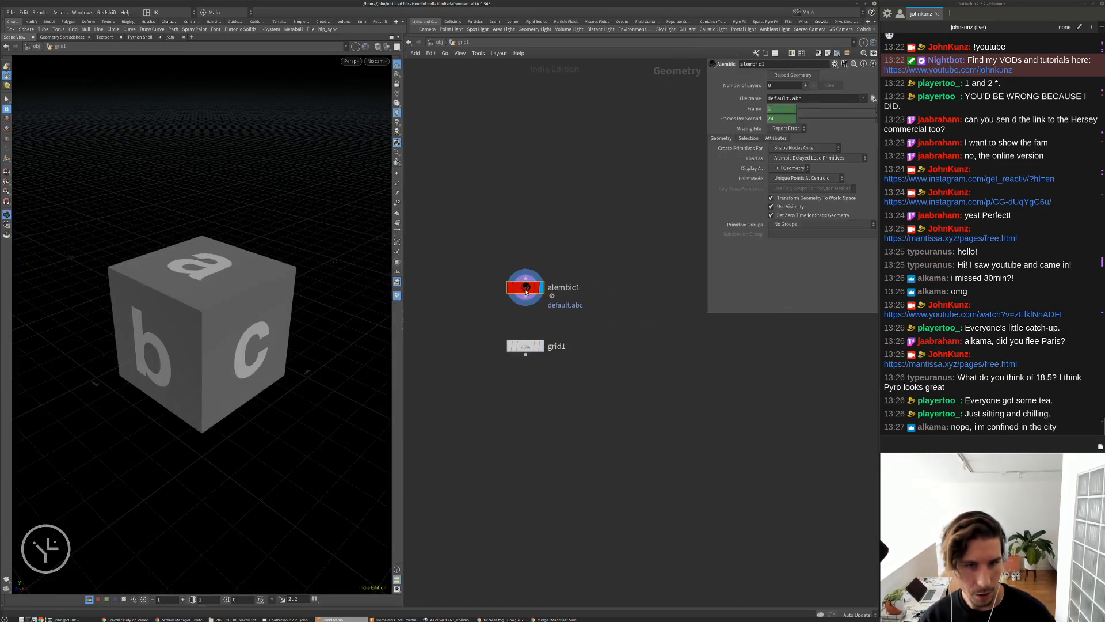
pyautogui.moveTo(610, 325); pyautogui.dragTo(604, 376, button='middle')
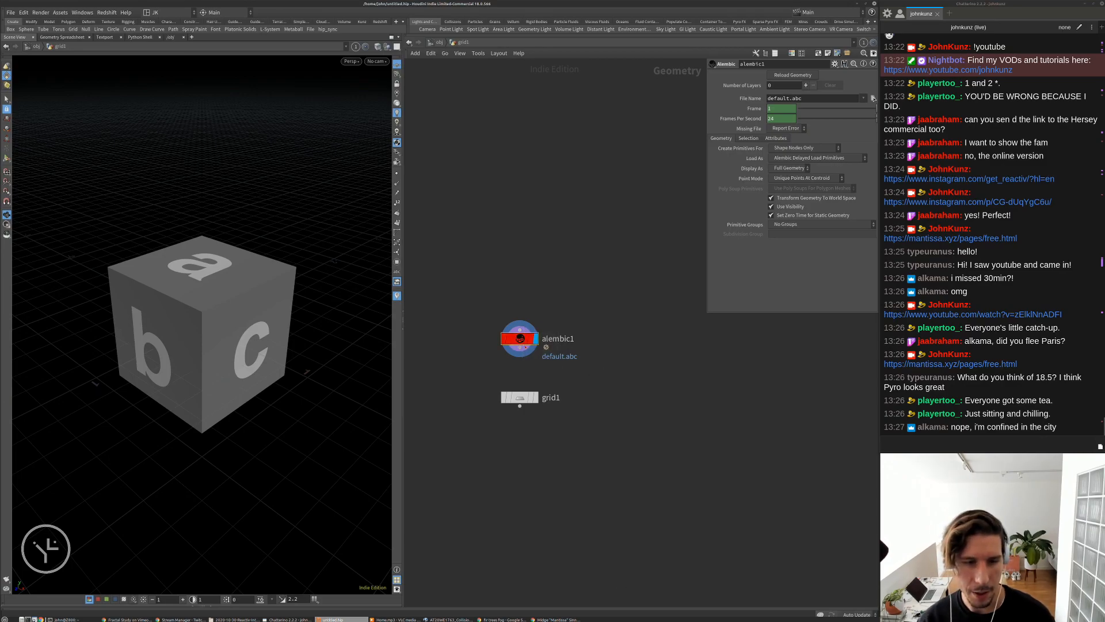
pyautogui.moveTo(519, 343); pyautogui.dragTo(519, 278)
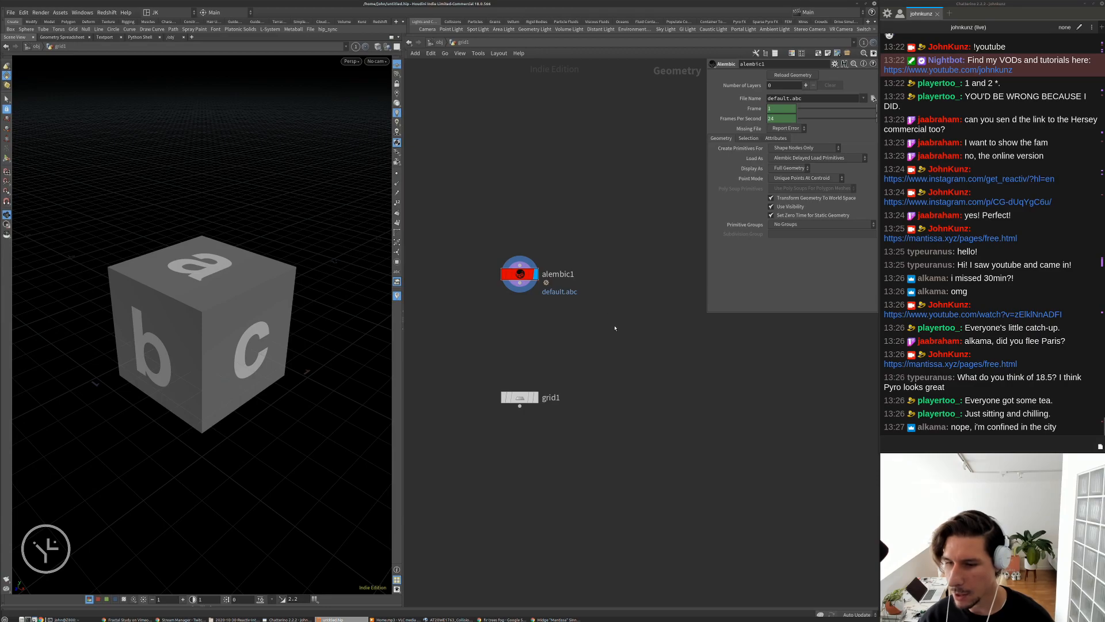
# Load Fir.Tall.01.abc from /mnt/data/useful/geo/mantissa.xyz_free_firs/fbx/ as the Alembic node's file
pyautogui.click(874, 98)
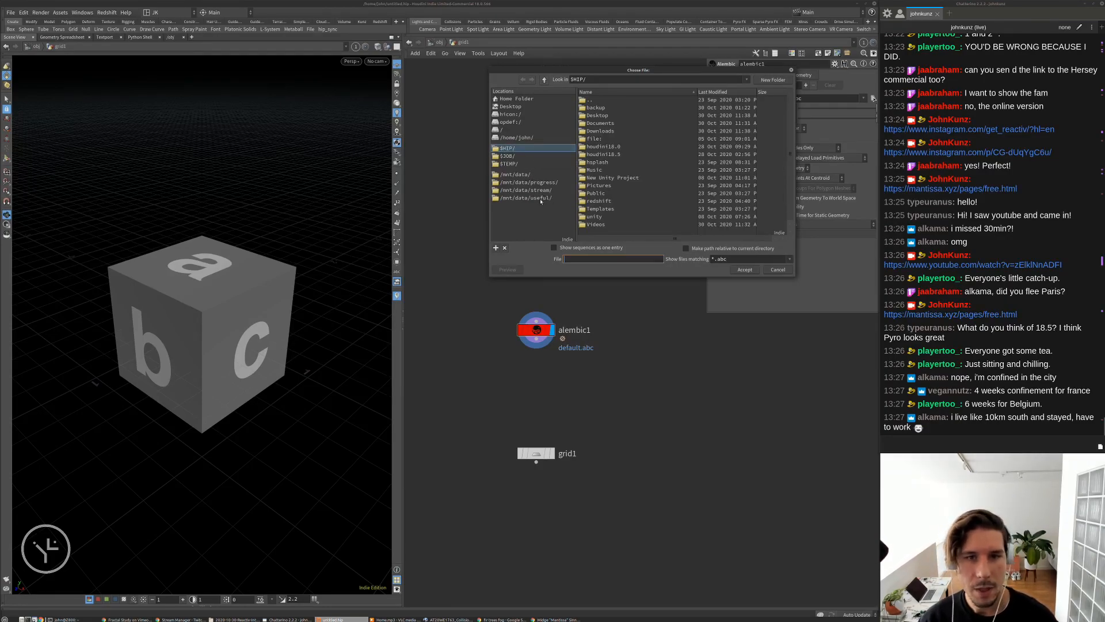
pyautogui.click(541, 199)
pyautogui.doubleClick(598, 118)
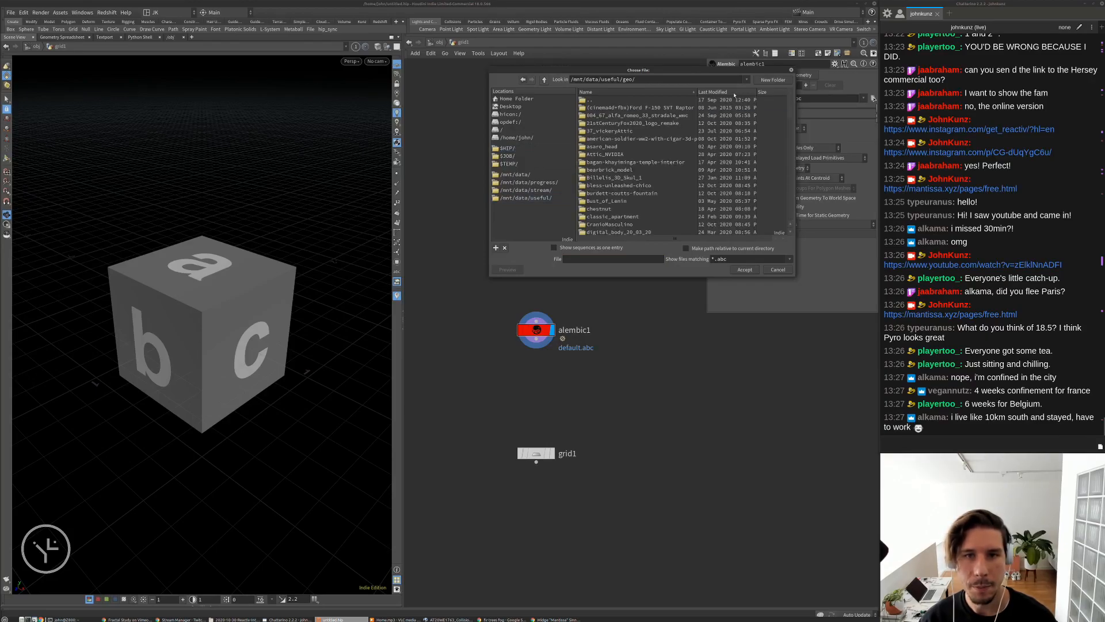
pyautogui.scroll(-4, 633, 164)
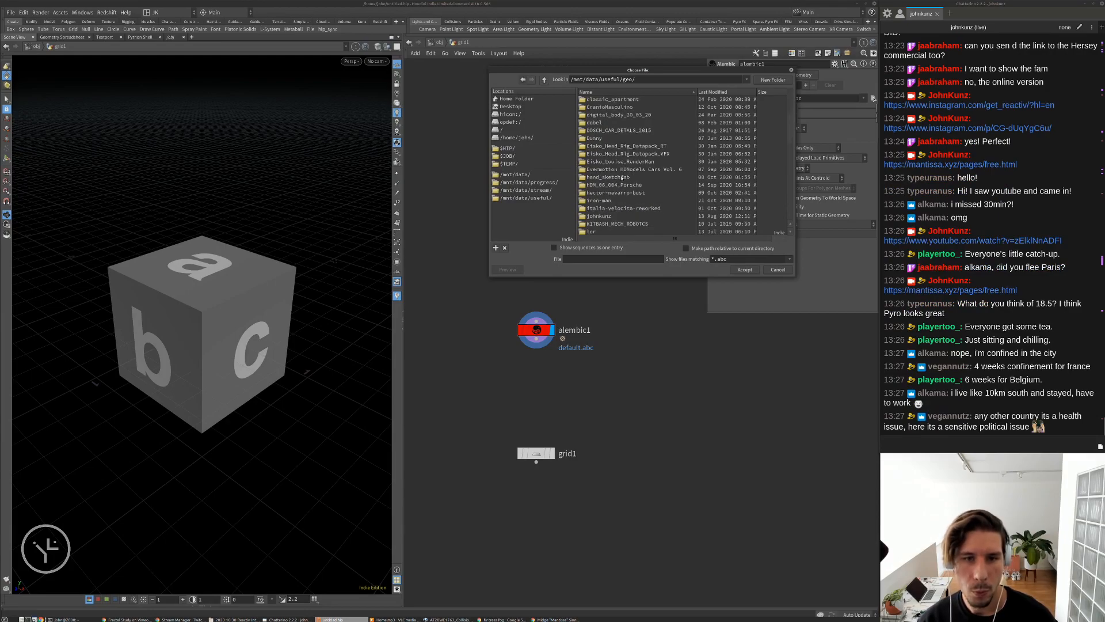
pyautogui.scroll(4, 622, 194)
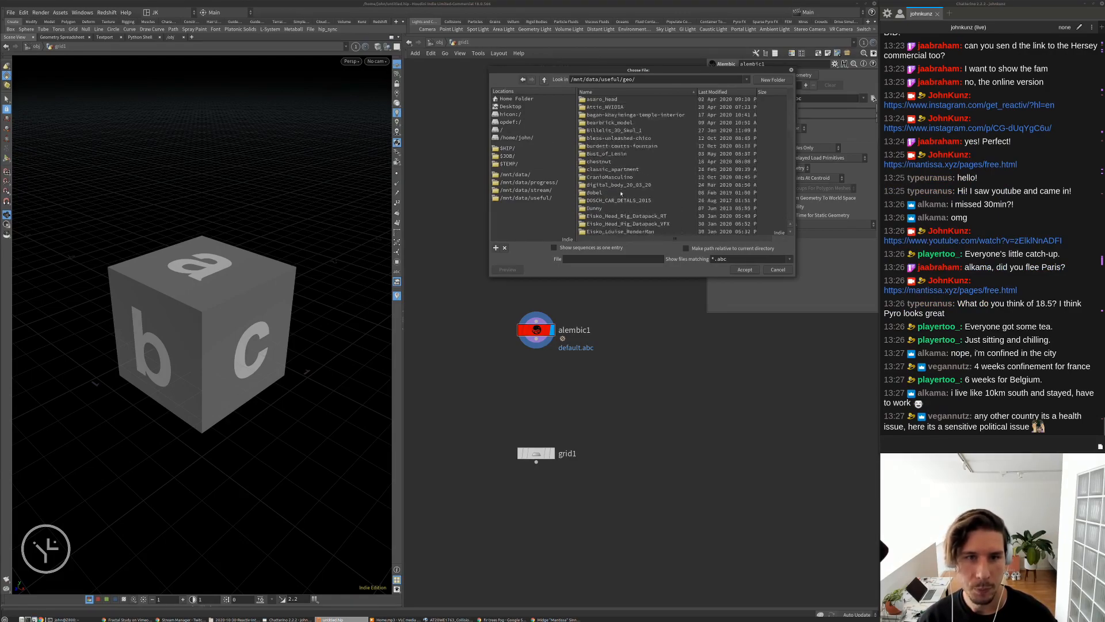
pyautogui.click(706, 94)
pyautogui.doubleClick(623, 211)
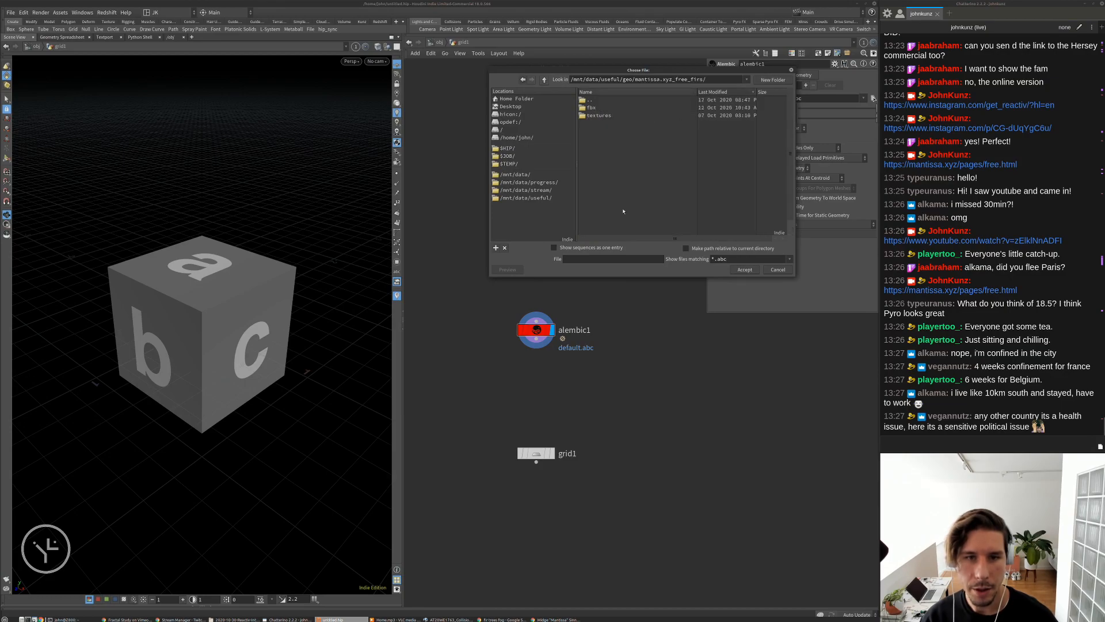
pyautogui.doubleClick(592, 108)
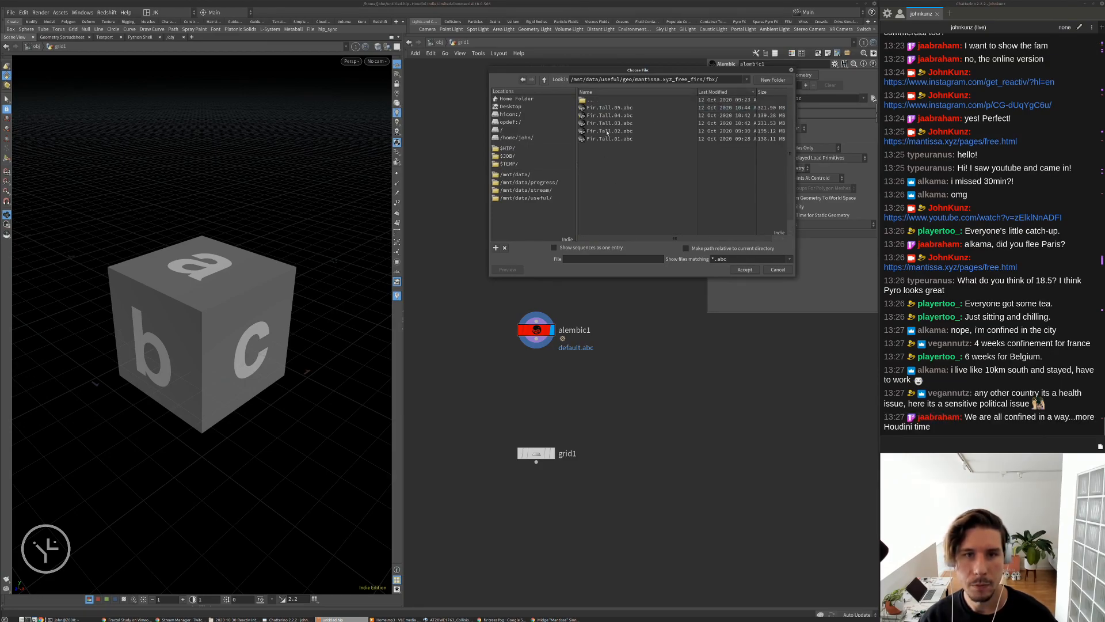
pyautogui.click(605, 139)
pyautogui.click(744, 270)
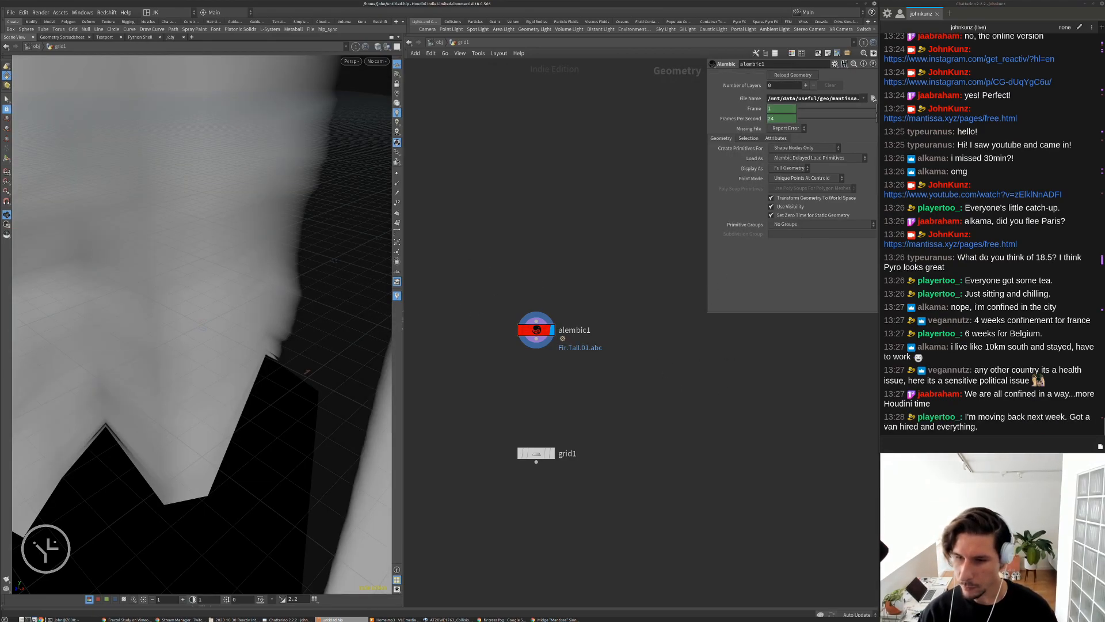
# Frame the loaded fir in the viewport and examine the whole tree from crown to roots
pyautogui.press('g')
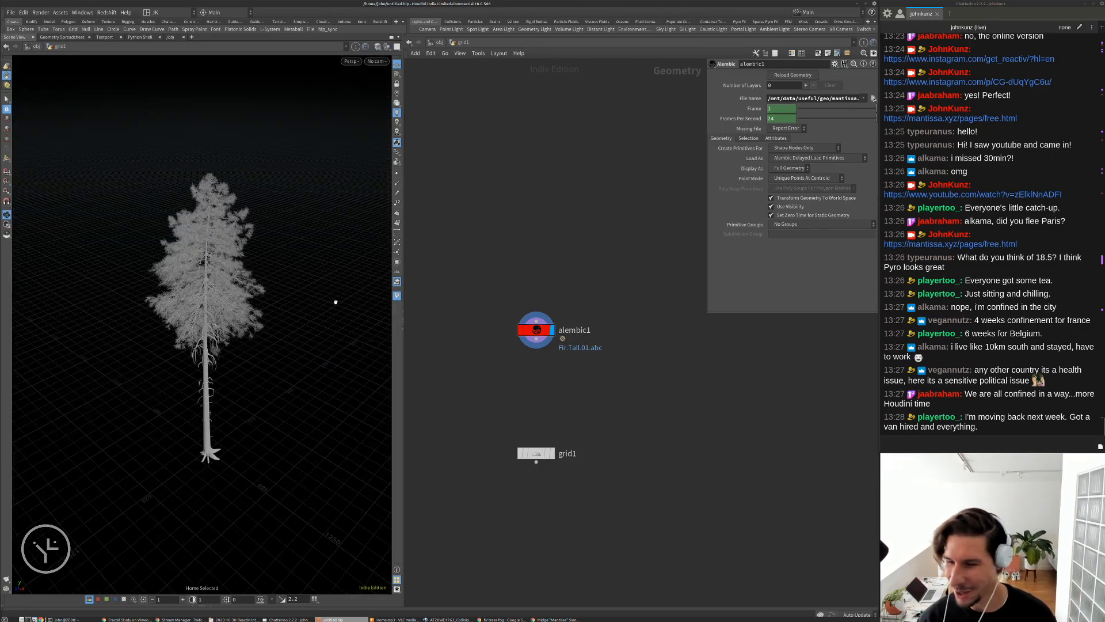
pyautogui.moveTo(299, 311); pyautogui.dragTo(292, 317)
pyautogui.moveTo(584, 411); pyautogui.dragTo(578, 318, button='middle')
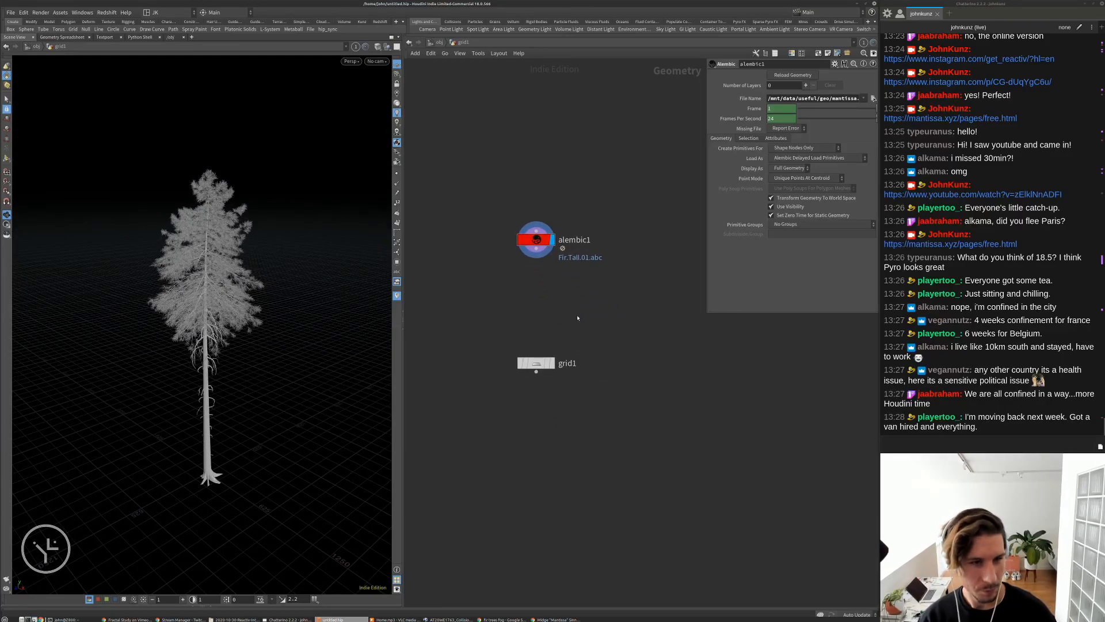
pyautogui.scroll(3, 267, 331)
pyautogui.moveTo(268, 332)
pyautogui.mouseDown()
pyautogui.moveTo(271, 365)
pyautogui.moveTo(291, 348)
pyautogui.moveTo(289, 296)
pyautogui.moveTo(251, 300)
pyautogui.moveTo(260, 335)
pyautogui.mouseUp()
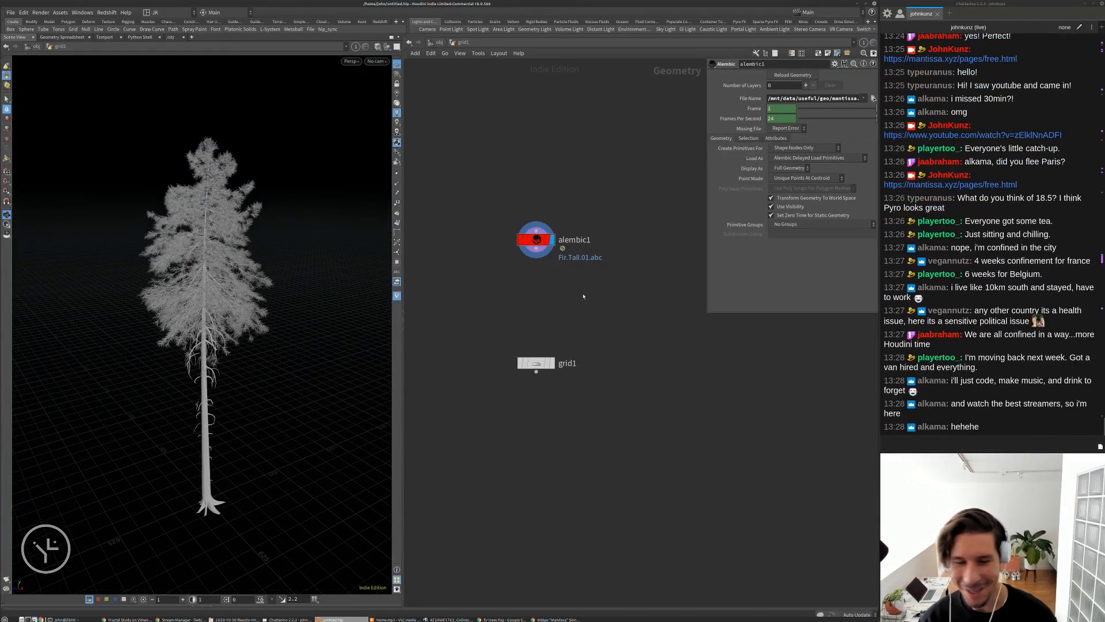
pyautogui.moveTo(301, 303); pyautogui.dragTo(288, 305)
pyautogui.moveTo(282, 367); pyautogui.dragTo(284, 335, button='middle')
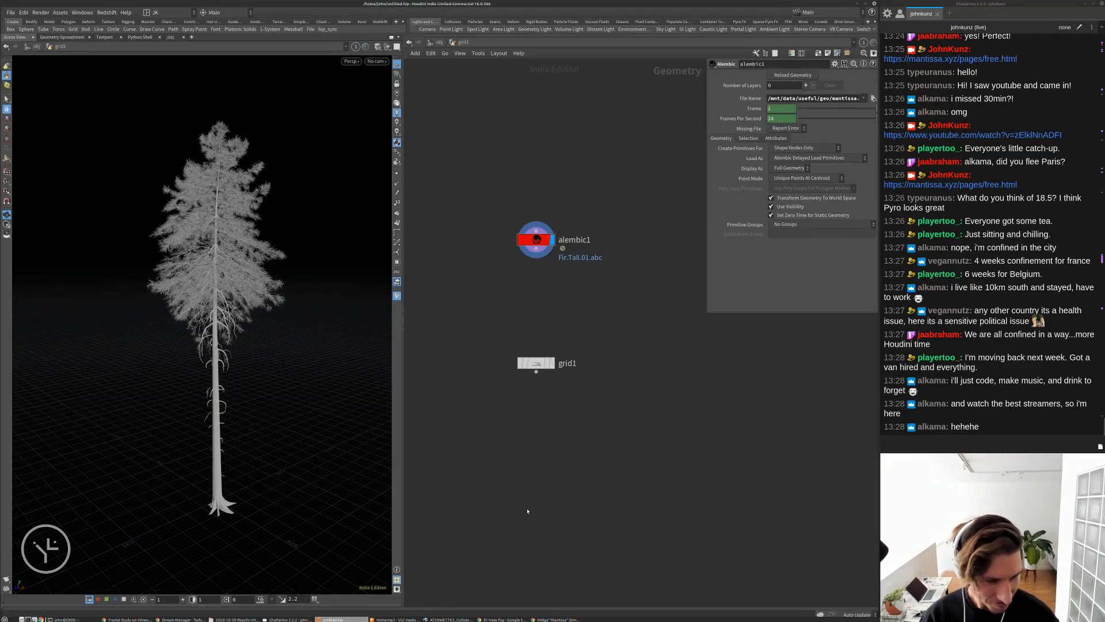
pyautogui.moveTo(269, 341); pyautogui.dragTo(268, 360)
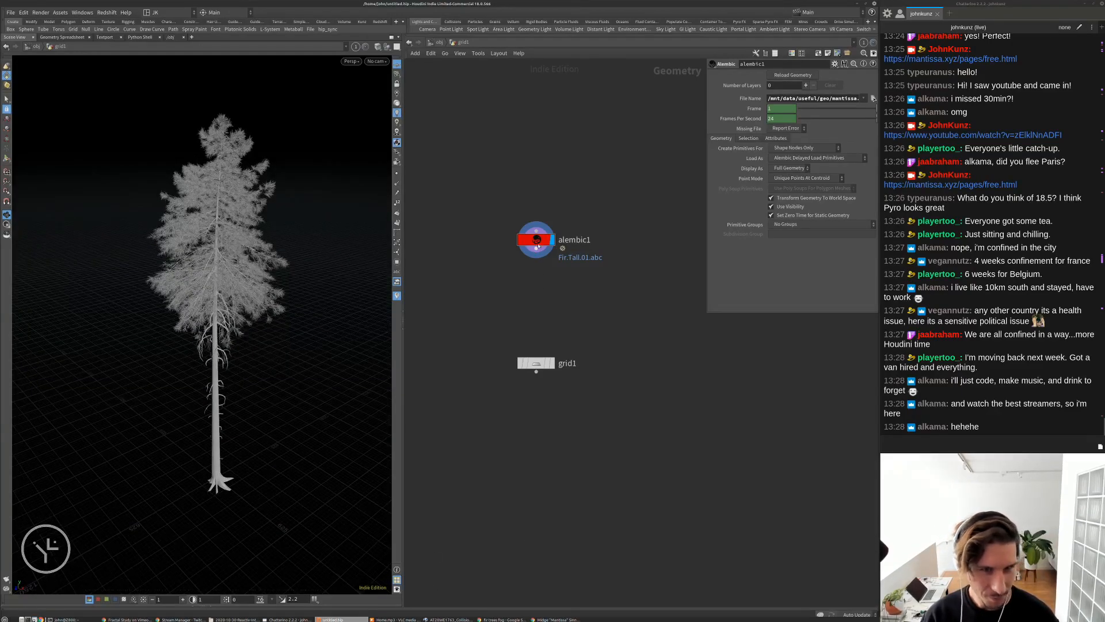
# Nudge the Alembic node slightly further above the grid node and make the floating parameter area shorter
pyautogui.moveTo(539, 242); pyautogui.dragTo(539, 237)
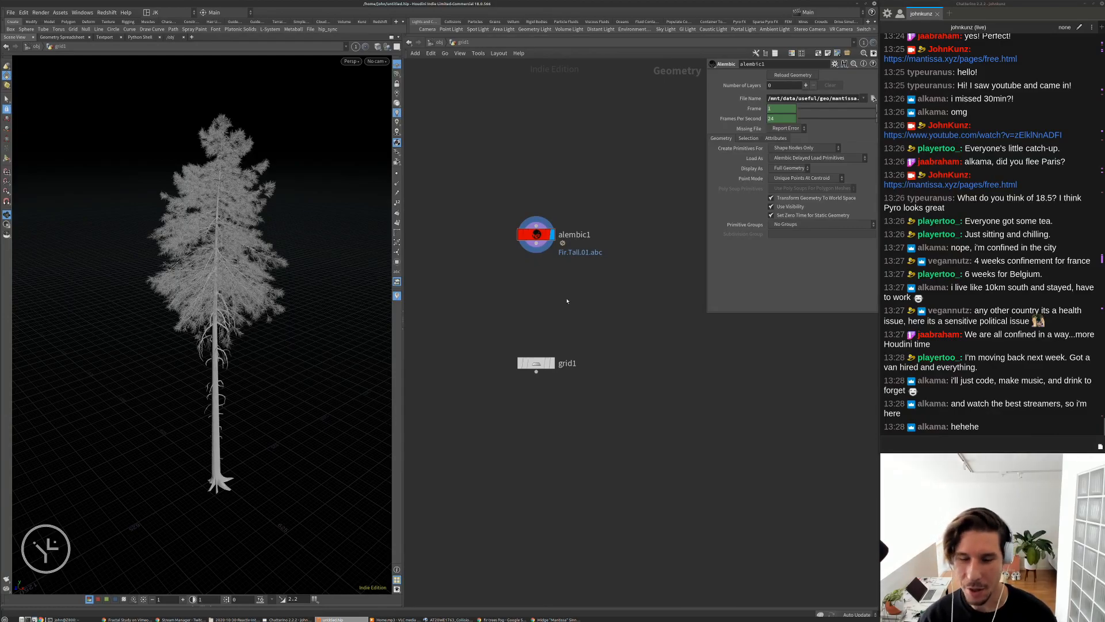
pyautogui.moveTo(567, 301); pyautogui.dragTo(549, 300, button='middle')
pyautogui.moveTo(706, 313); pyautogui.dragTo(700, 289)
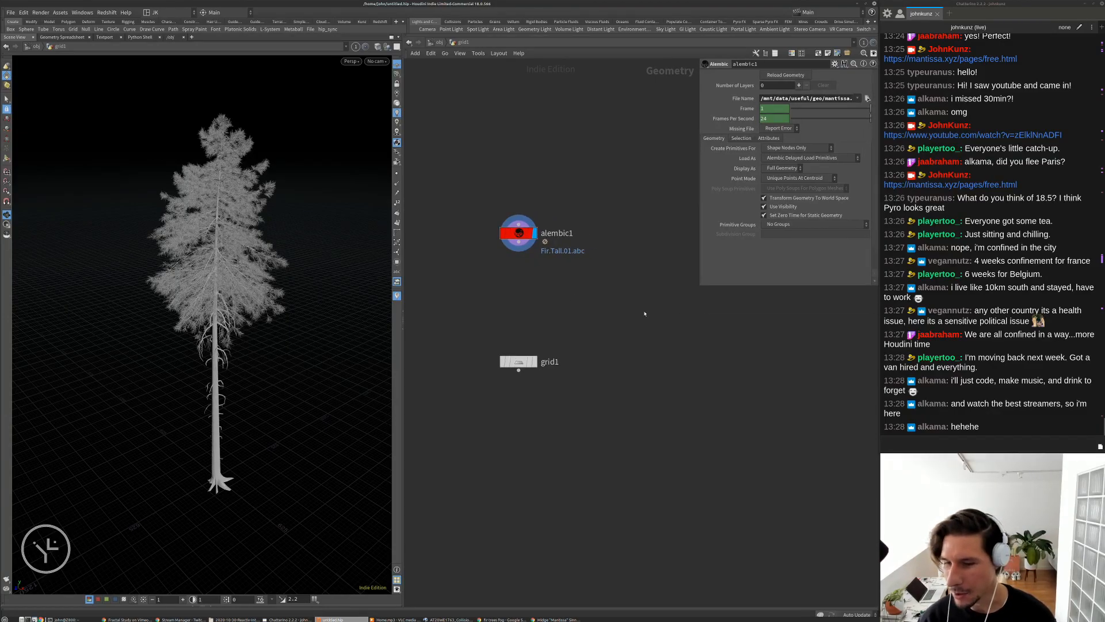
pyautogui.press('Tab')
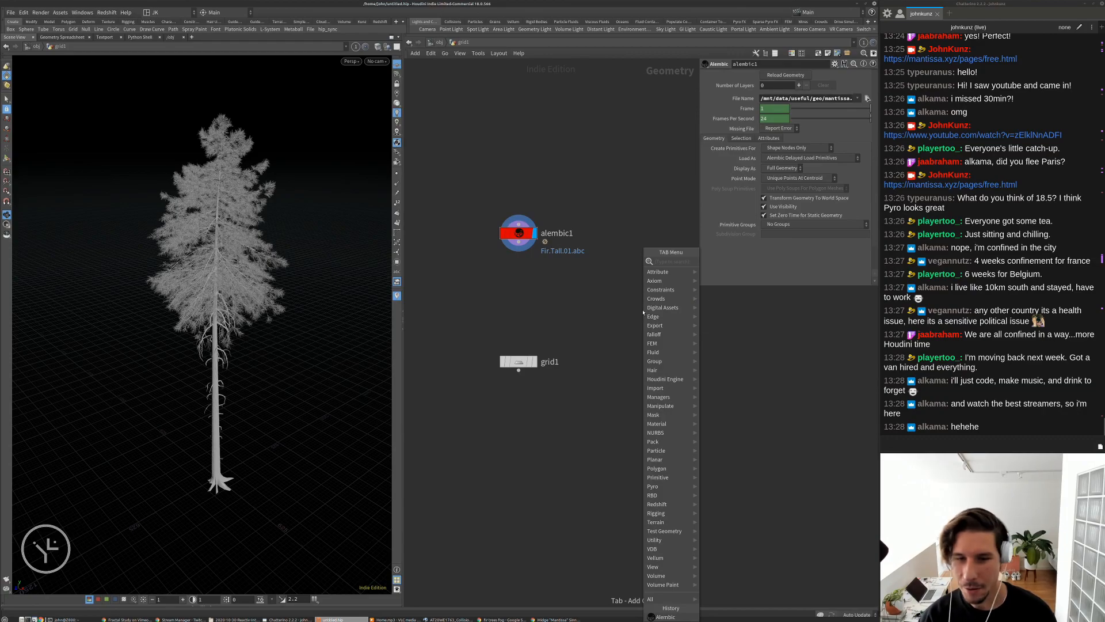
pyautogui.click(623, 319)
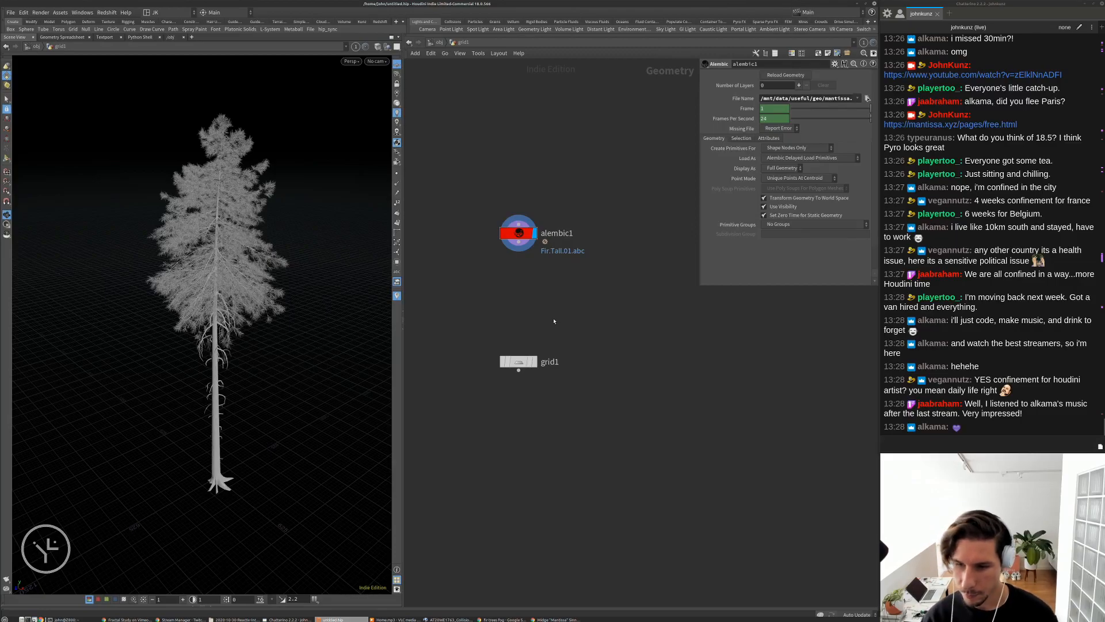
pyautogui.moveTo(554, 321); pyautogui.dragTo(565, 306, button='middle')
pyautogui.press('Tab')
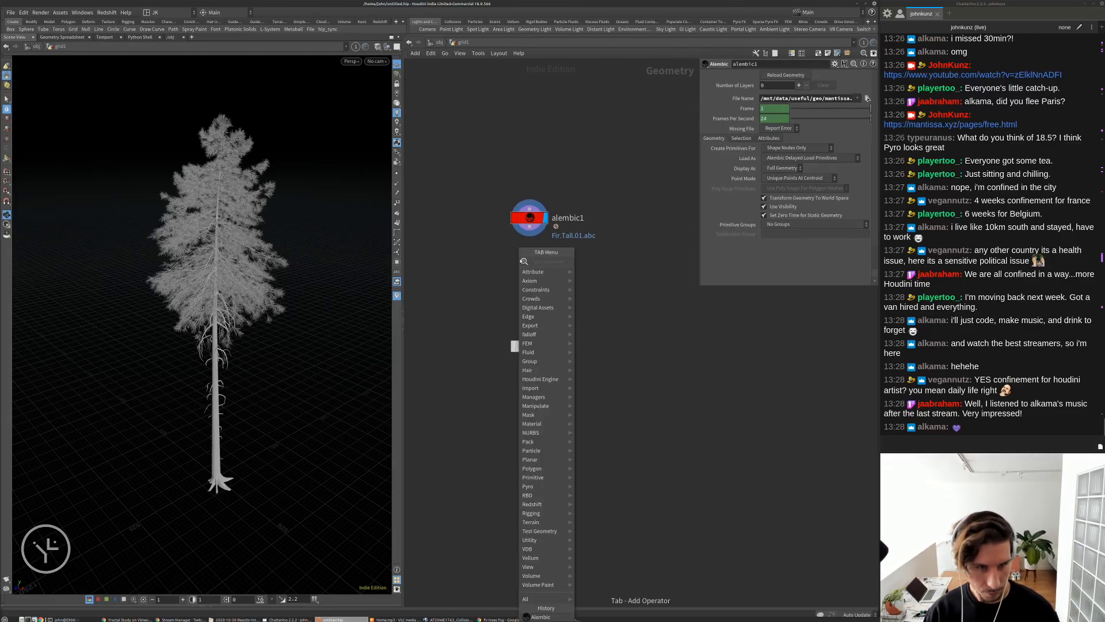
pyautogui.click(481, 250)
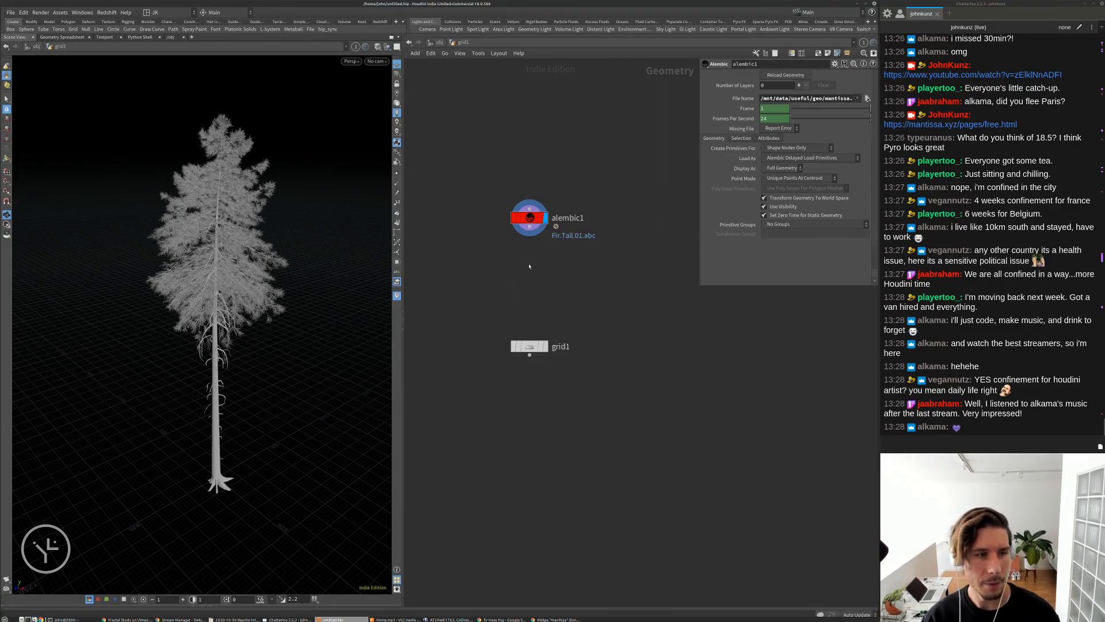
# Examine the fir's branches and needles up close and look at the Alembic node's information
pyautogui.moveTo(174, 303); pyautogui.dragTo(234, 267)
pyautogui.moveTo(234, 267); pyautogui.dragTo(95, 149, button='right')
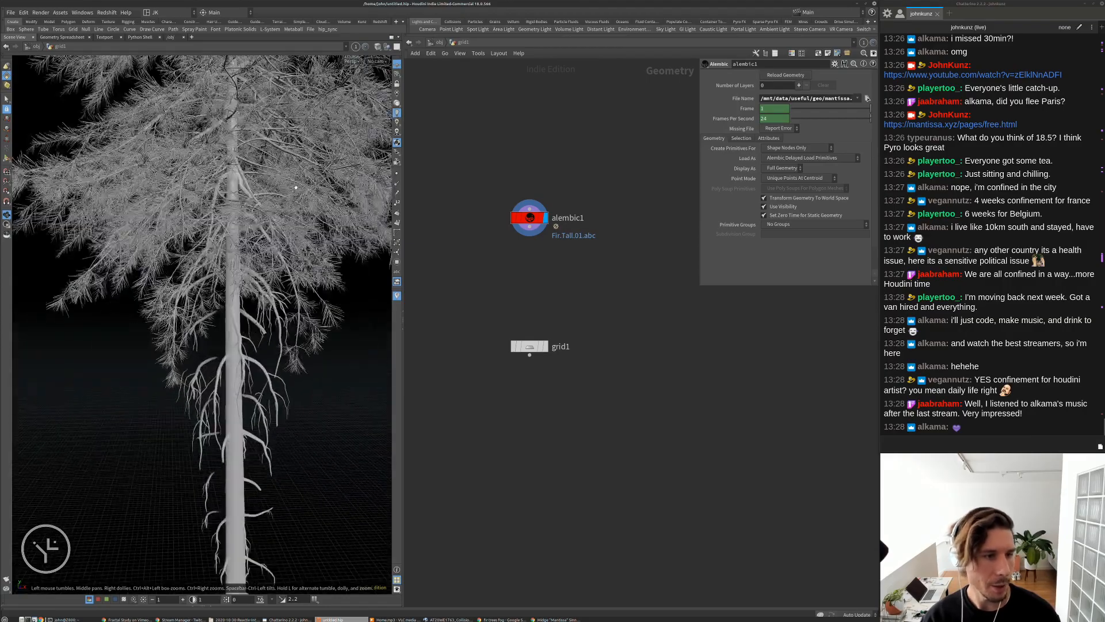
pyautogui.moveTo(95, 150); pyautogui.dragTo(99, 302, button='middle')
pyautogui.moveTo(99, 302); pyautogui.dragTo(277, 246, button='right')
pyautogui.moveTo(296, 218); pyautogui.dragTo(287, 191)
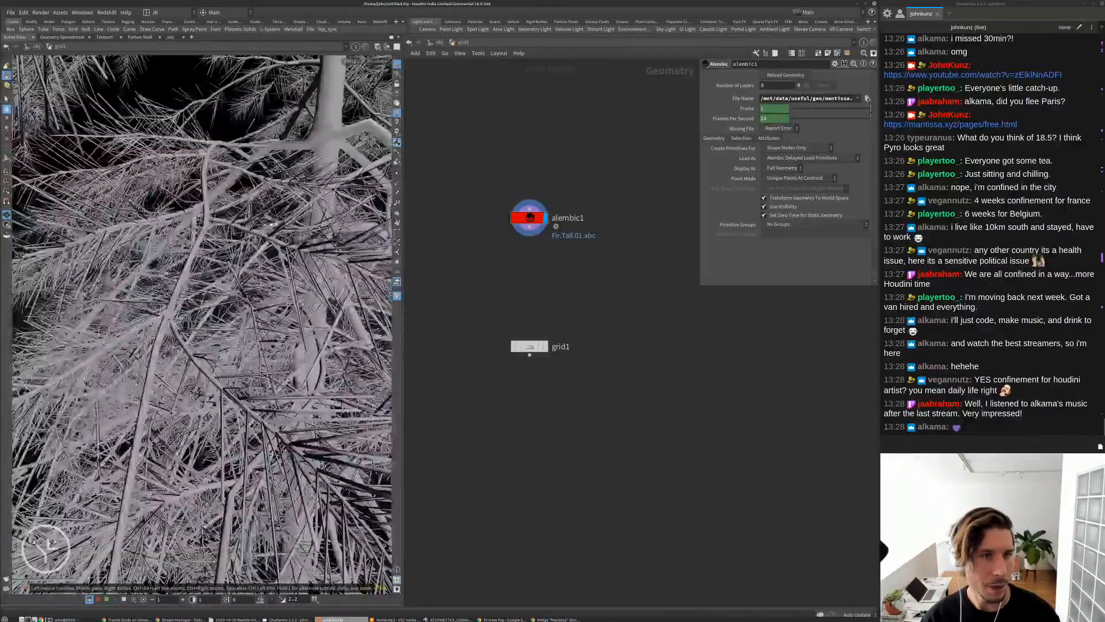
pyautogui.moveTo(551, 318); pyautogui.dragTo(537, 346, button='middle')
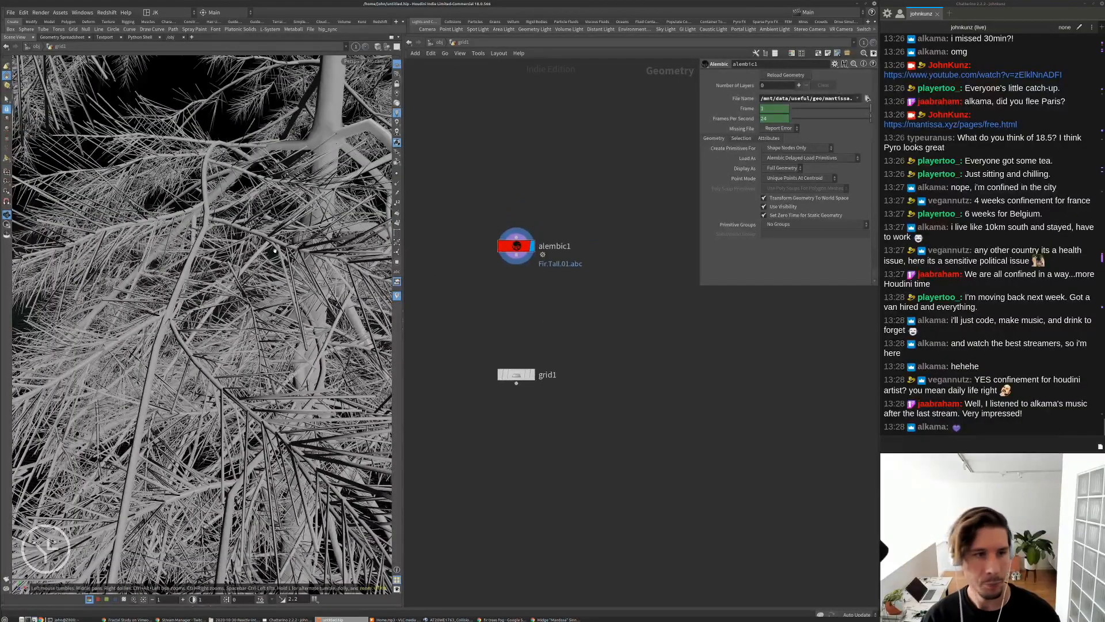
pyautogui.middleClick(525, 253)
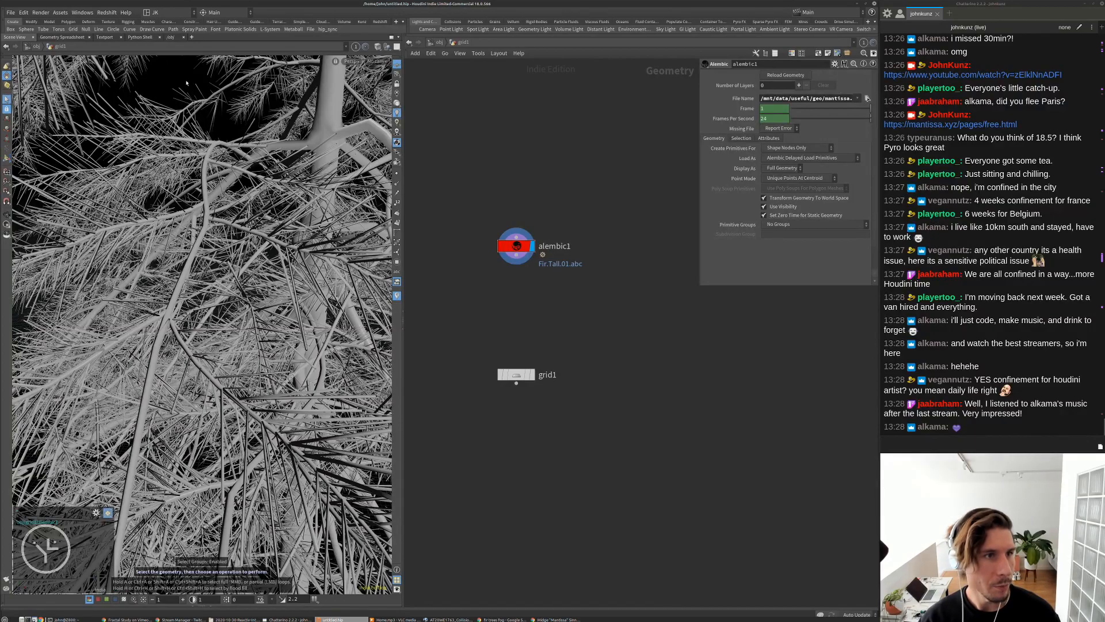
# Enable group selection in the viewport and list the fir's parts by the path attribute
pyautogui.press('9')
pyautogui.click(369, 74)
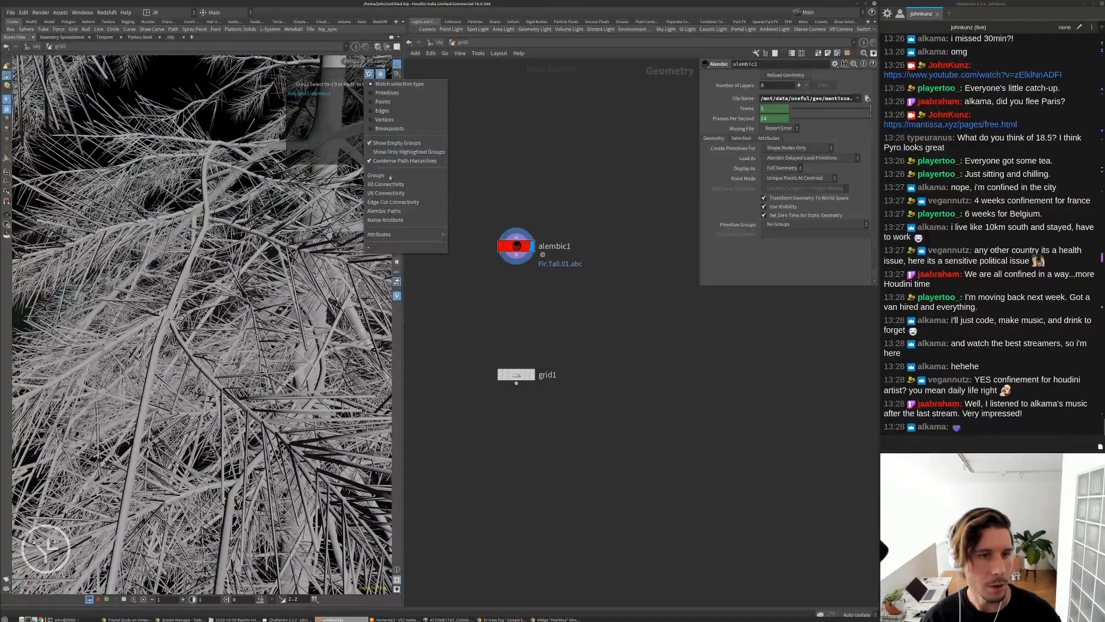
pyautogui.click(455, 233)
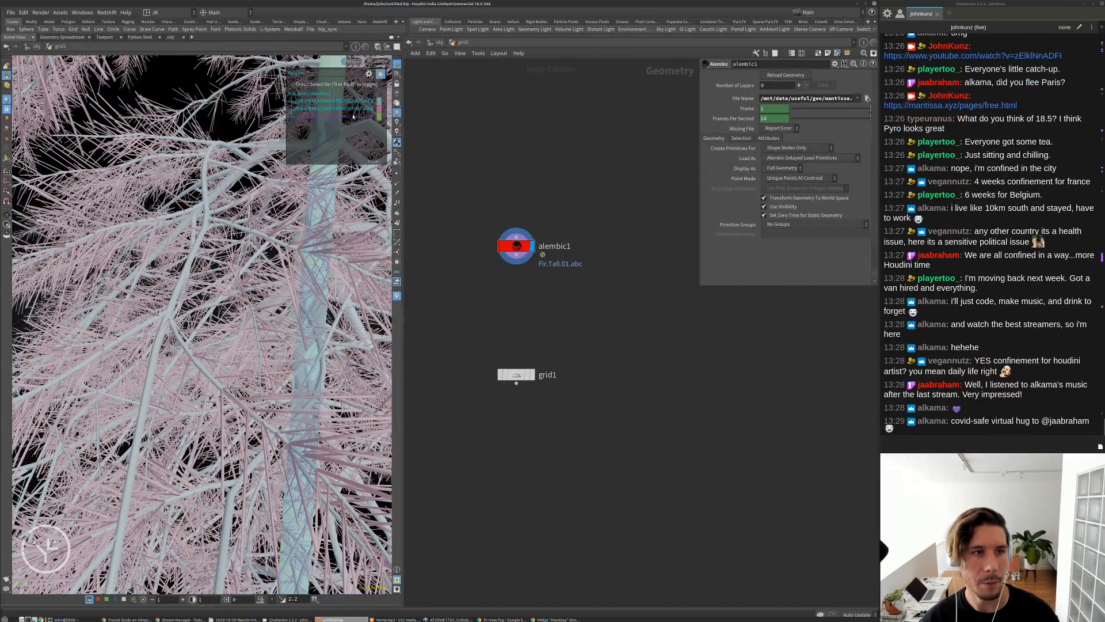
# Select the trunk's path group, separate it with a Split node after the Alembic node, and enable Invert Selection
pyautogui.click(353, 116)
pyautogui.keyDown('alt'); pyautogui.moveTo(300, 242); pyautogui.dragTo(178, 228, button='right'); pyautogui.keyUp('alt')
pyautogui.keyDown('alt'); pyautogui.moveTo(190, 345); pyautogui.dragTo(252, 313); pyautogui.keyUp('alt')
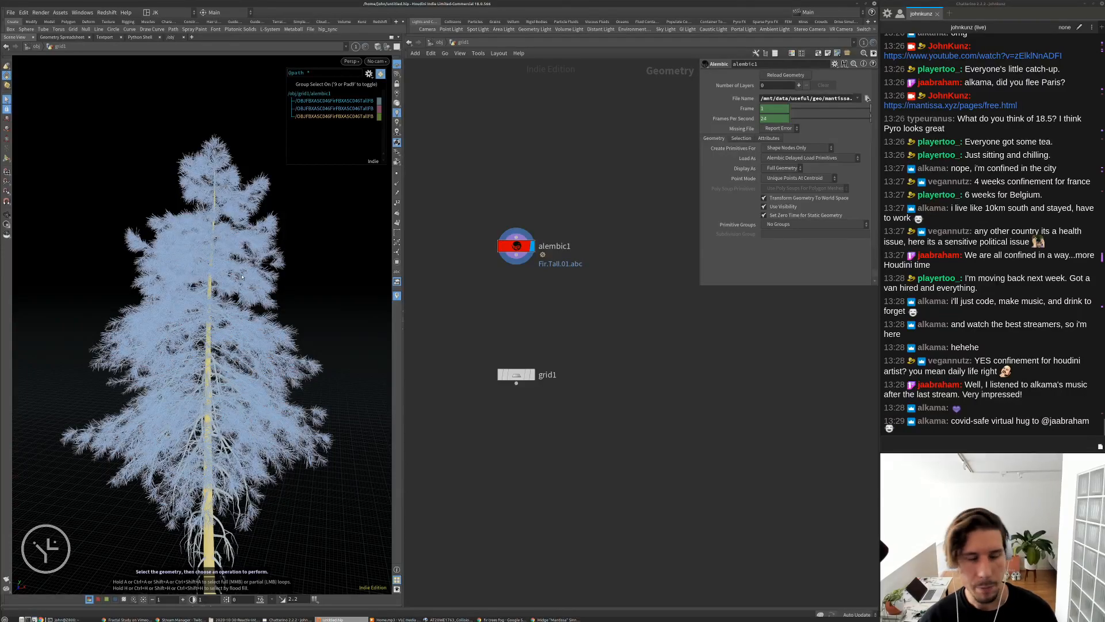
pyautogui.click(260, 262)
pyautogui.press('Tab')
pyautogui.write('spl')
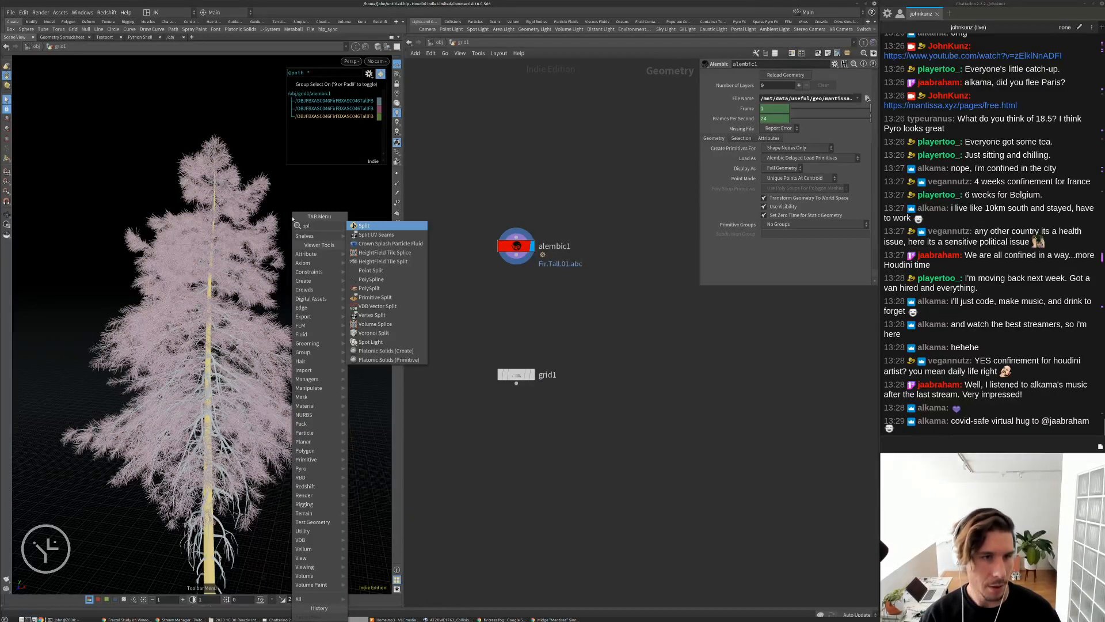
pyautogui.press('Return')
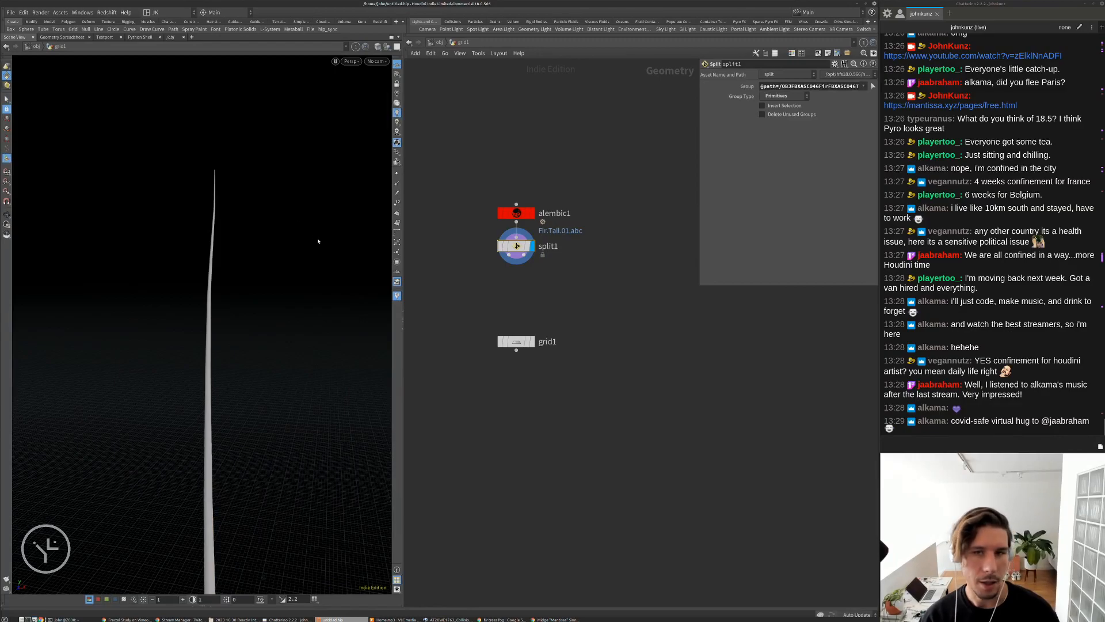
pyautogui.click(770, 108)
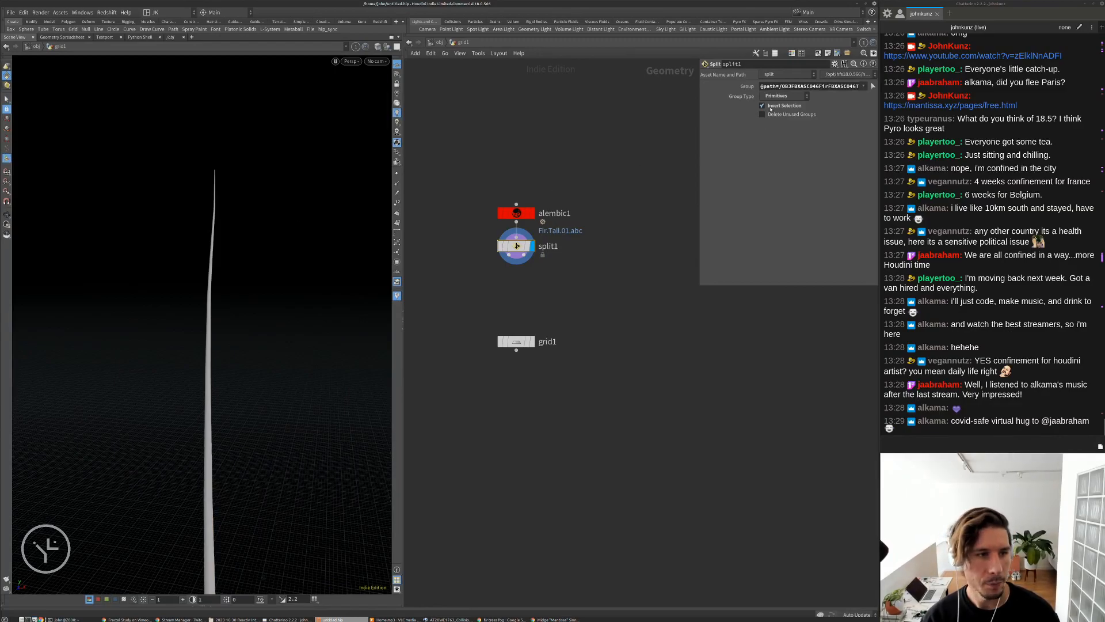
pyautogui.moveTo(567, 288); pyautogui.dragTo(552, 248, button='middle')
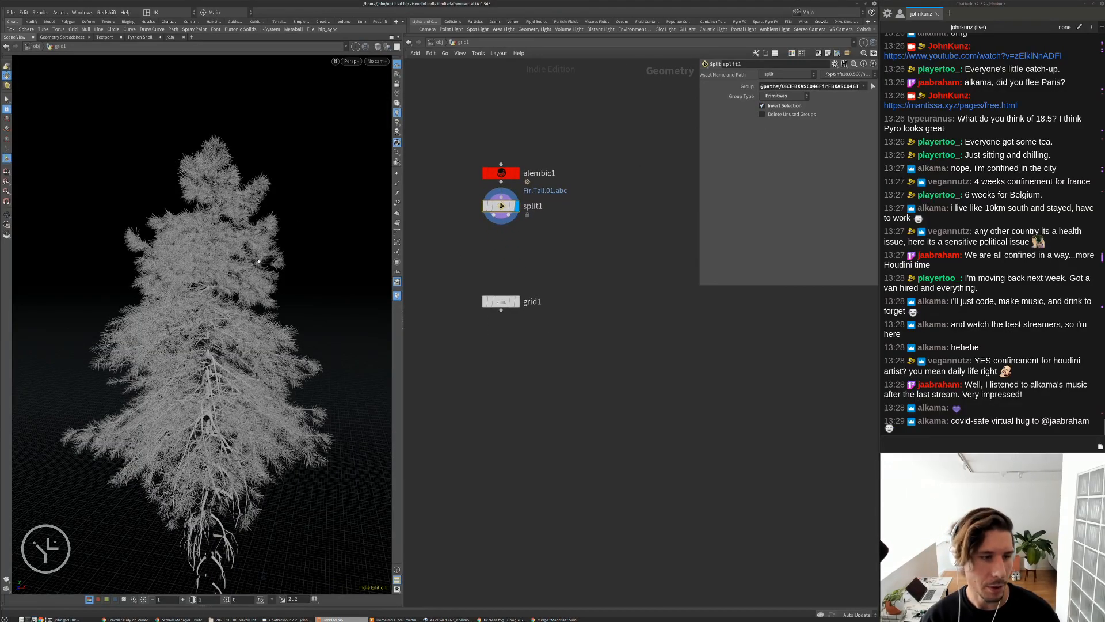
# Select the needles' path group and separate it from the branches with a second Split node after the first
pyautogui.scroll(10, 239, 350)
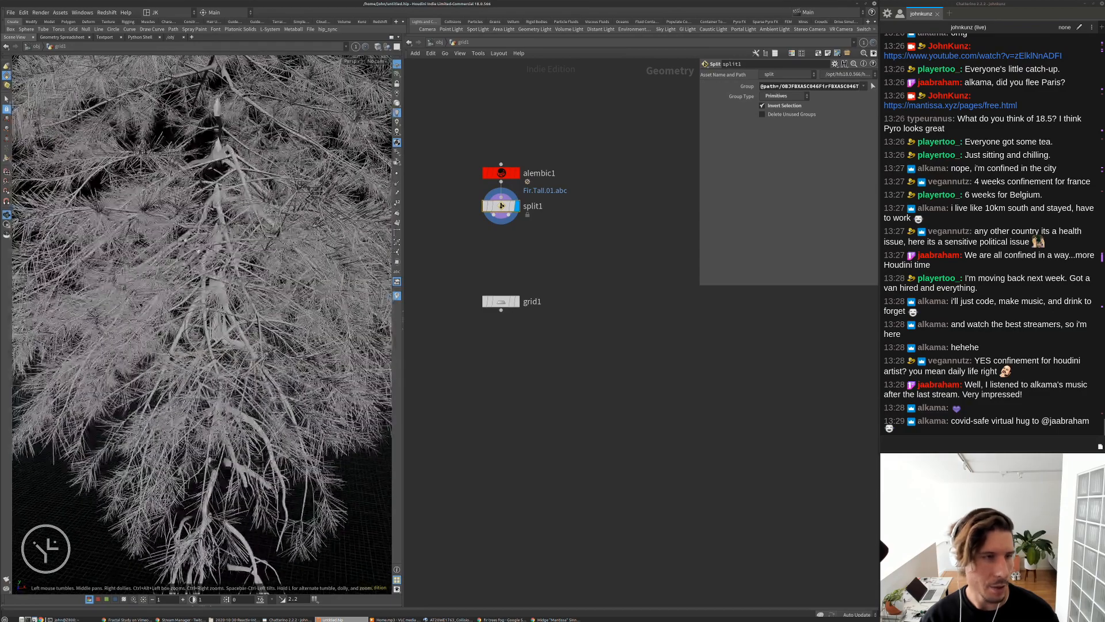
pyautogui.click(6, 99)
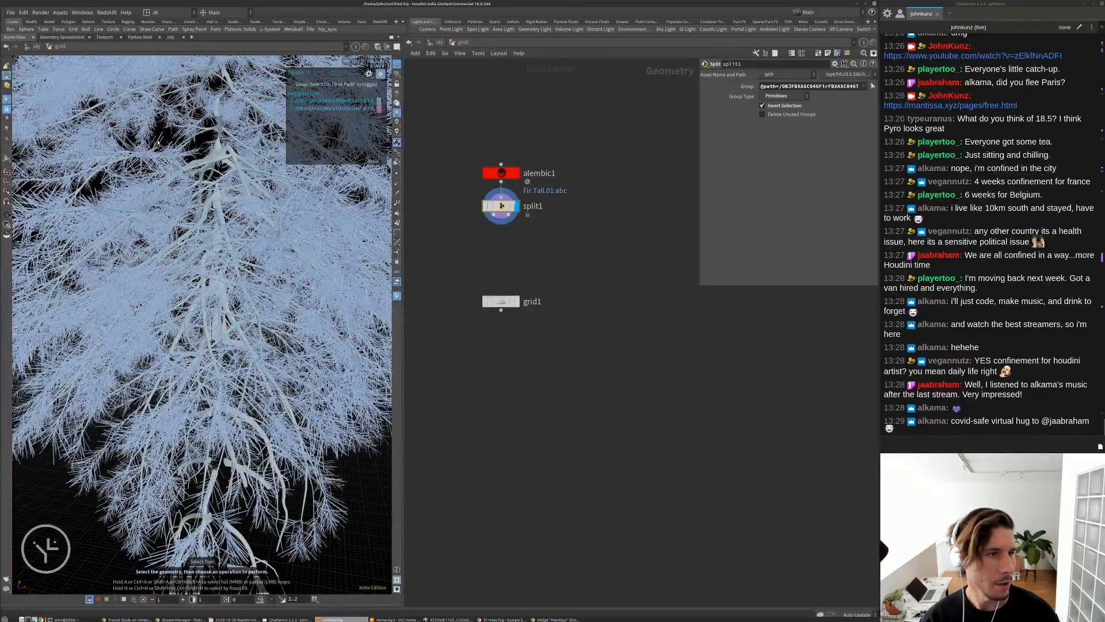
pyautogui.press('Tab')
pyautogui.write('spli')
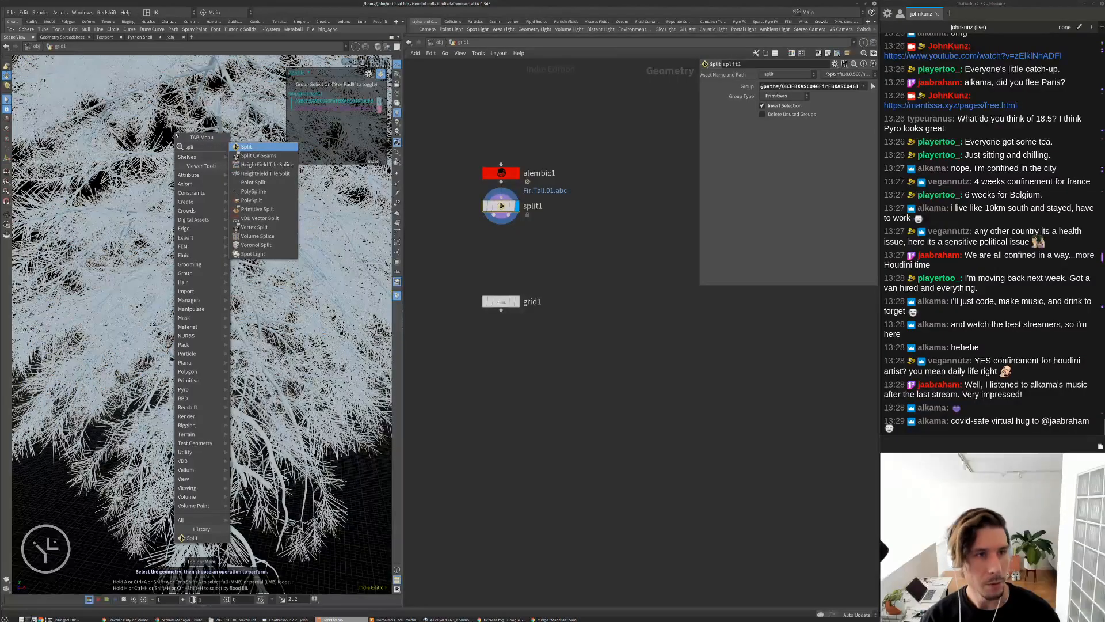
pyautogui.press('Return')
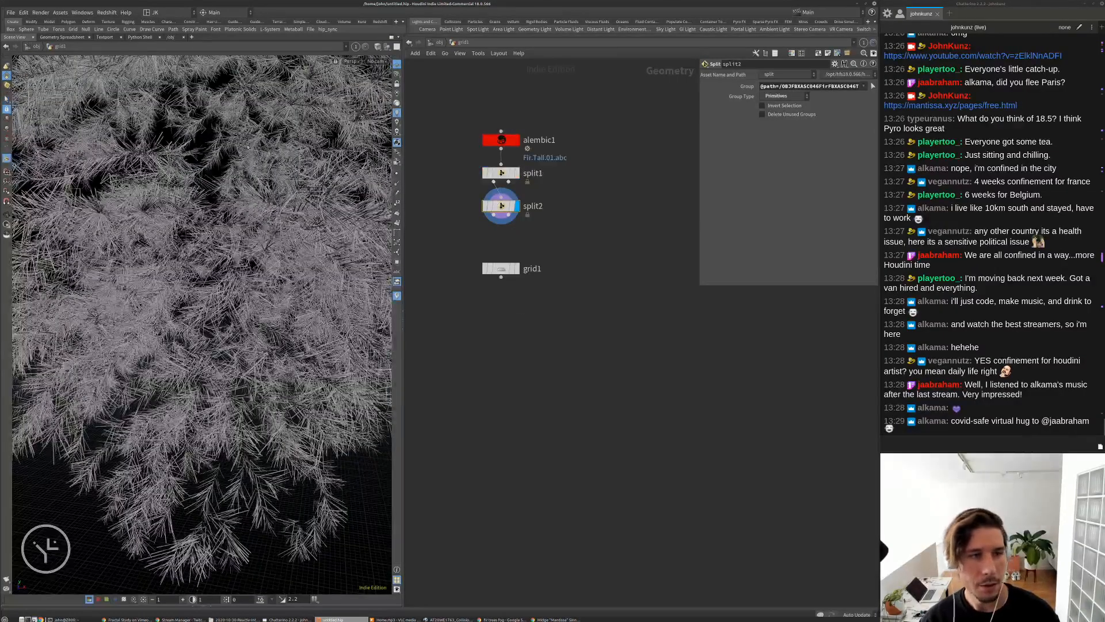
pyautogui.keyDown('alt'); pyautogui.moveTo(251, 255); pyautogui.dragTo(236, 368, button='right'); pyautogui.keyUp('alt')
pyautogui.keyDown('alt'); pyautogui.moveTo(236, 369); pyautogui.dragTo(277, 375); pyautogui.keyUp('alt')
# Move the grid node further below the two Split nodes to leave room in the network
pyautogui.moveTo(555, 251); pyautogui.dragTo(638, 295, button='middle')
pyautogui.moveTo(584, 313); pyautogui.dragTo(598, 372)
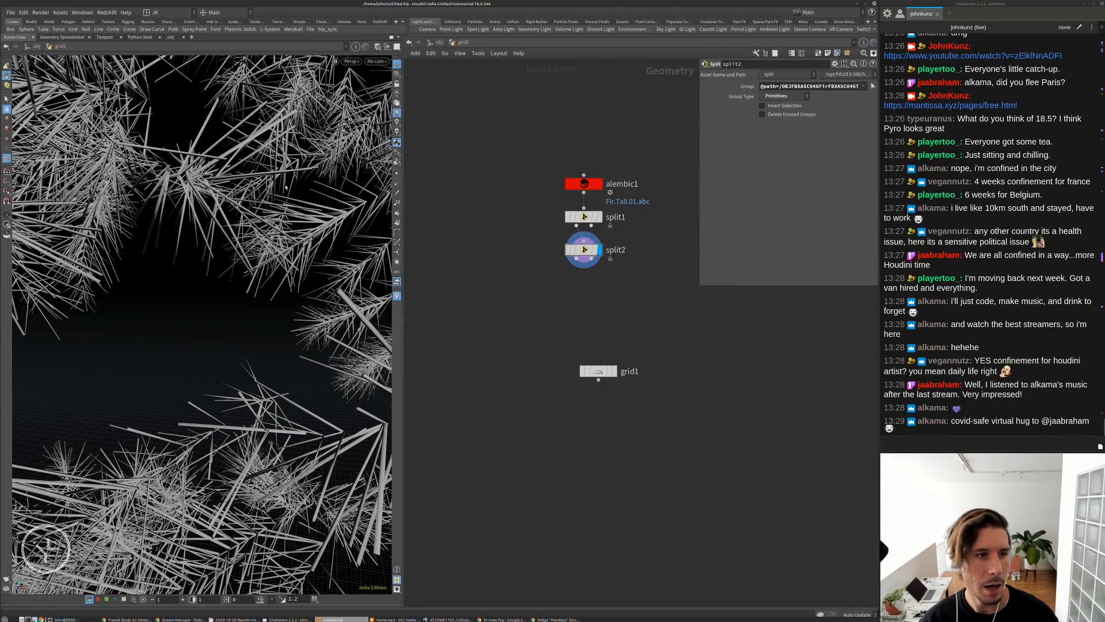
pyautogui.keyDown('alt'); pyautogui.moveTo(285, 187); pyautogui.dragTo(252, 202); pyautogui.keyUp('alt')
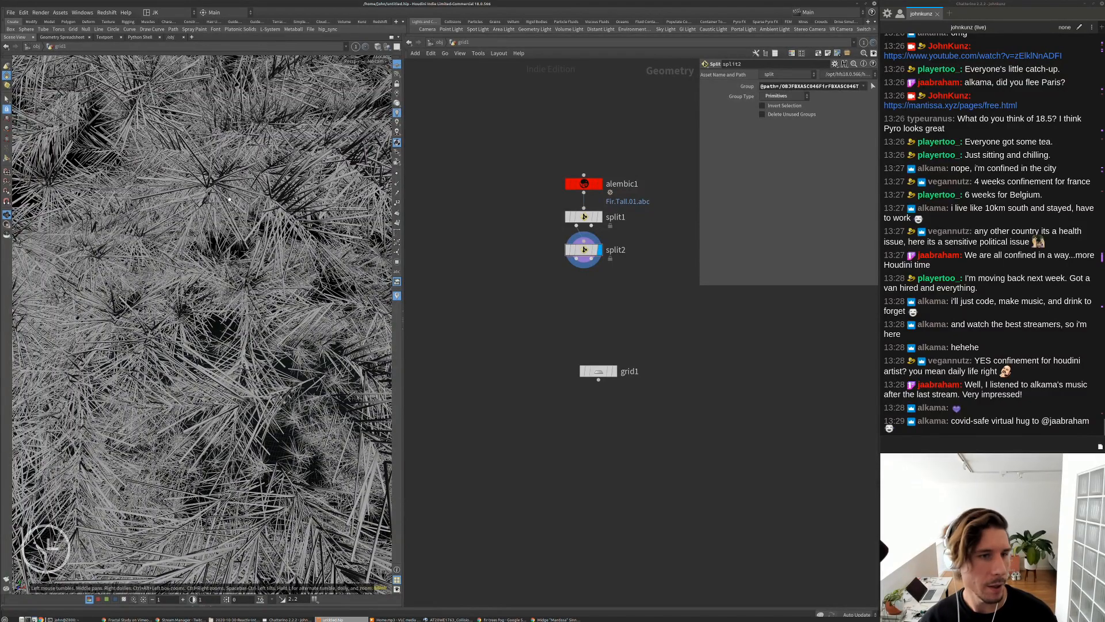
# Move the Alembic node away from the two Split nodes, display the full fir again and shrink the parameter overlay
pyautogui.moveTo(593, 210); pyautogui.dragTo(499, 243, button='middle')
pyautogui.moveTo(491, 217); pyautogui.dragTo(631, 217)
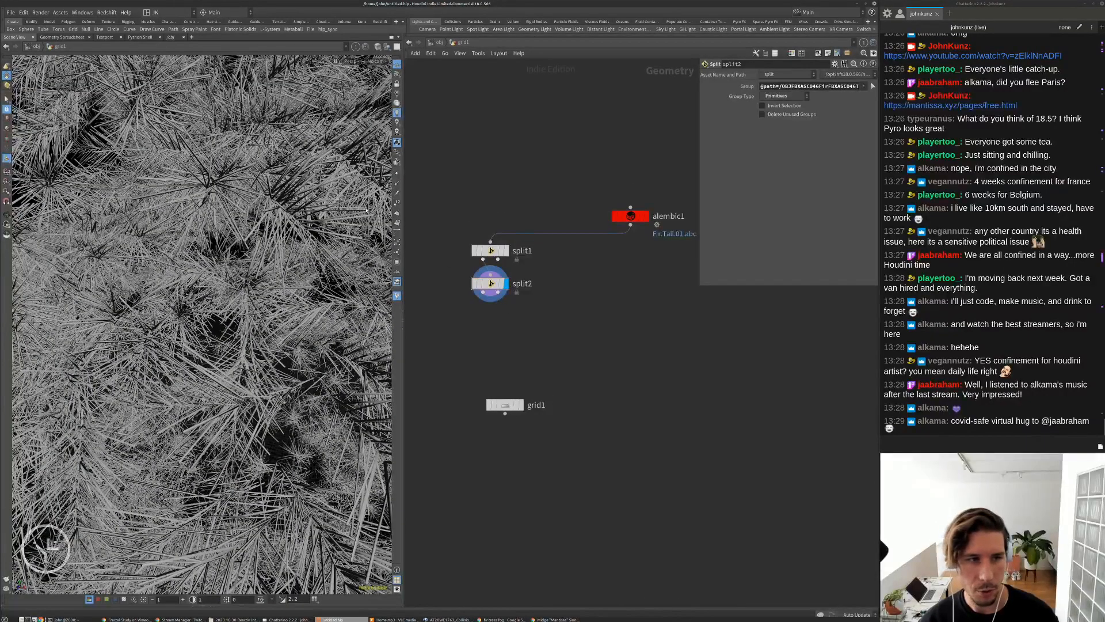
pyautogui.moveTo(631, 217); pyautogui.dragTo(594, 222, button='middle')
pyautogui.click(609, 221)
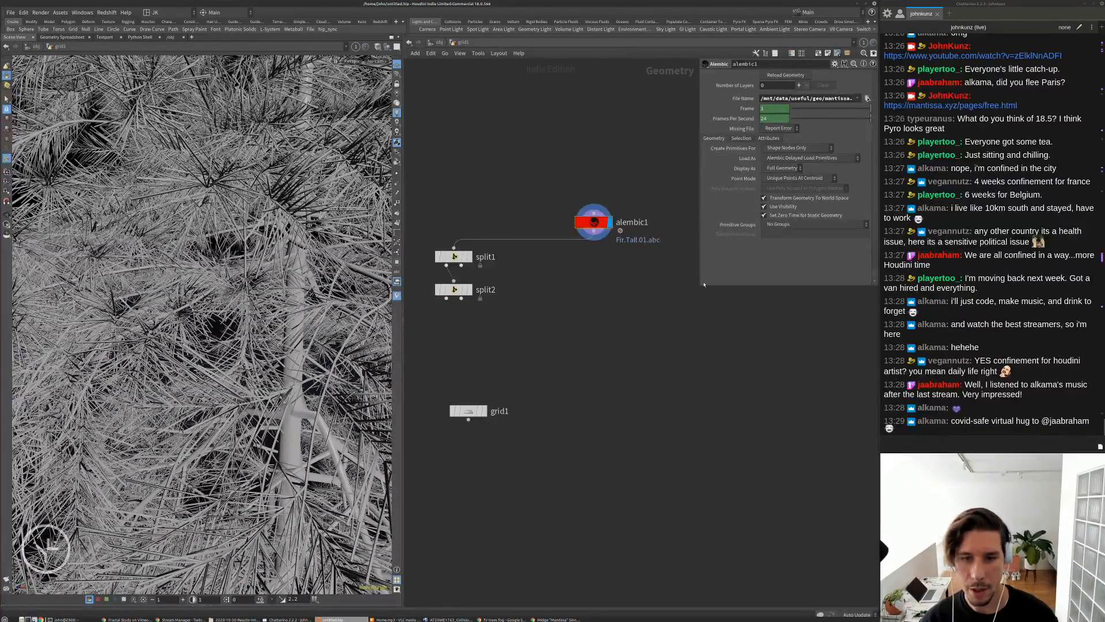
pyautogui.moveTo(701, 286); pyautogui.dragTo(592, 121)
pyautogui.moveTo(698, 194); pyautogui.dragTo(700, 235, button='middle')
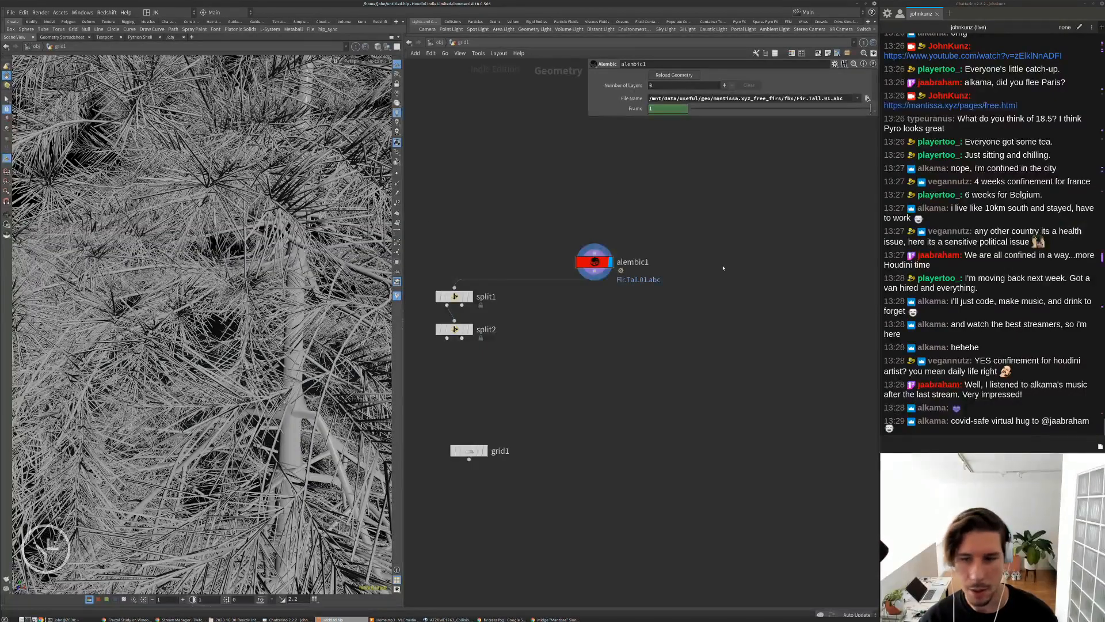
pyautogui.moveTo(630, 323); pyautogui.dragTo(609, 312, button='middle')
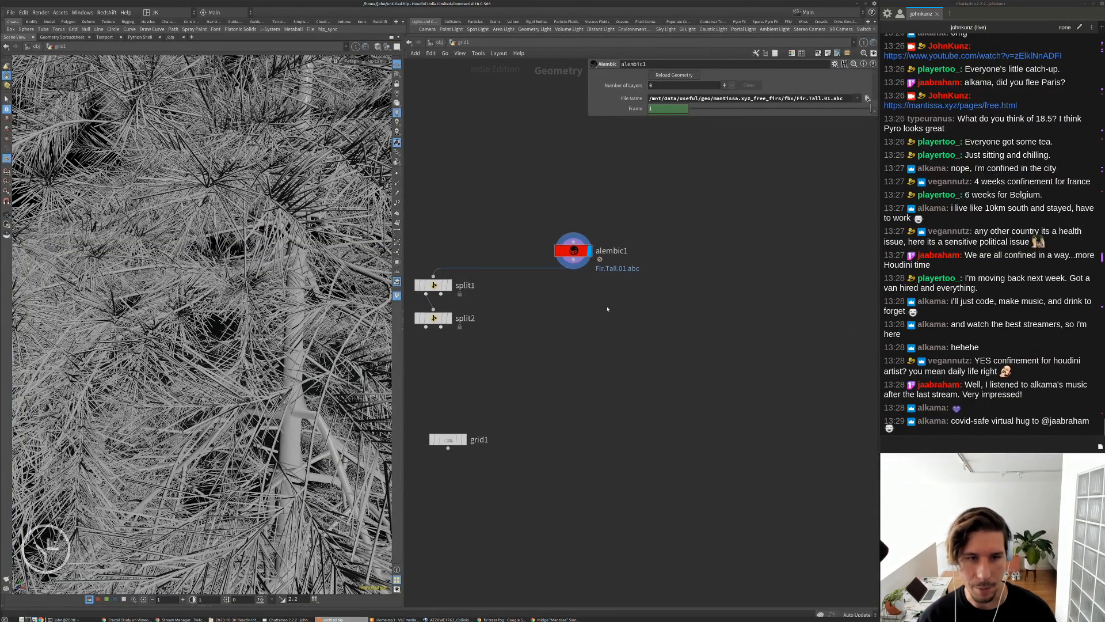
pyautogui.moveTo(702, 293); pyautogui.dragTo(649, 276, button='middle')
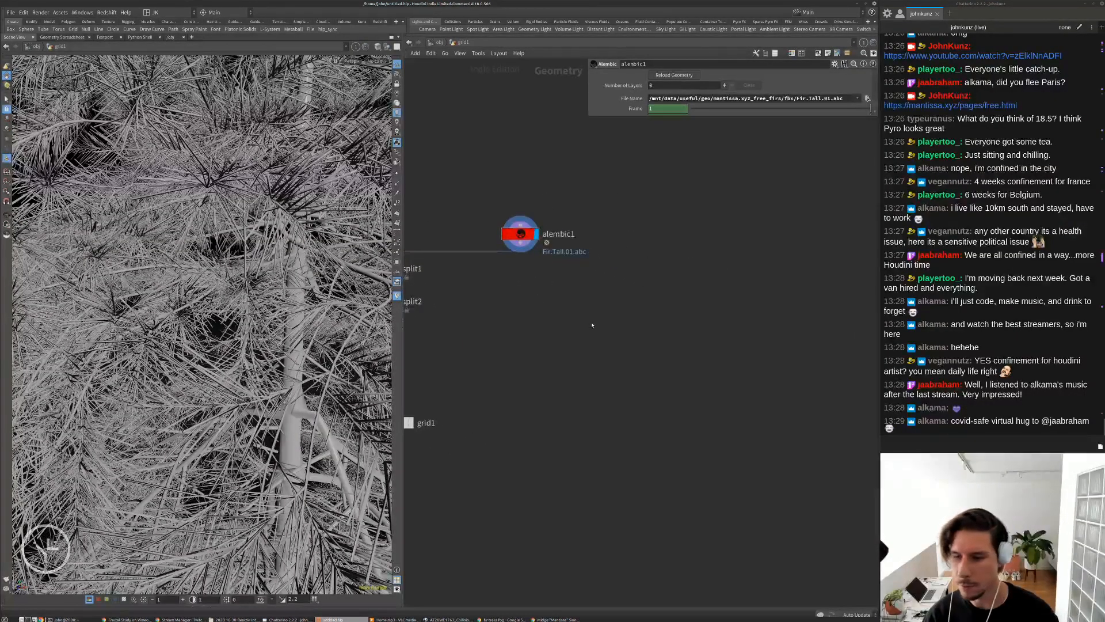
# Move the grid node to the far side of the Alembic node to free up space below it
pyautogui.moveTo(591, 325); pyautogui.dragTo(623, 294, button='middle')
pyautogui.moveTo(426, 392); pyautogui.dragTo(803, 244)
pyautogui.moveTo(767, 285); pyautogui.dragTo(749, 294, button='middle')
# Add a Test Geometry: Template Body node as a human scale reference and frame it in the viewport
pyautogui.press('Tab')
pyautogui.press('Escape')
pyautogui.press('Tab')
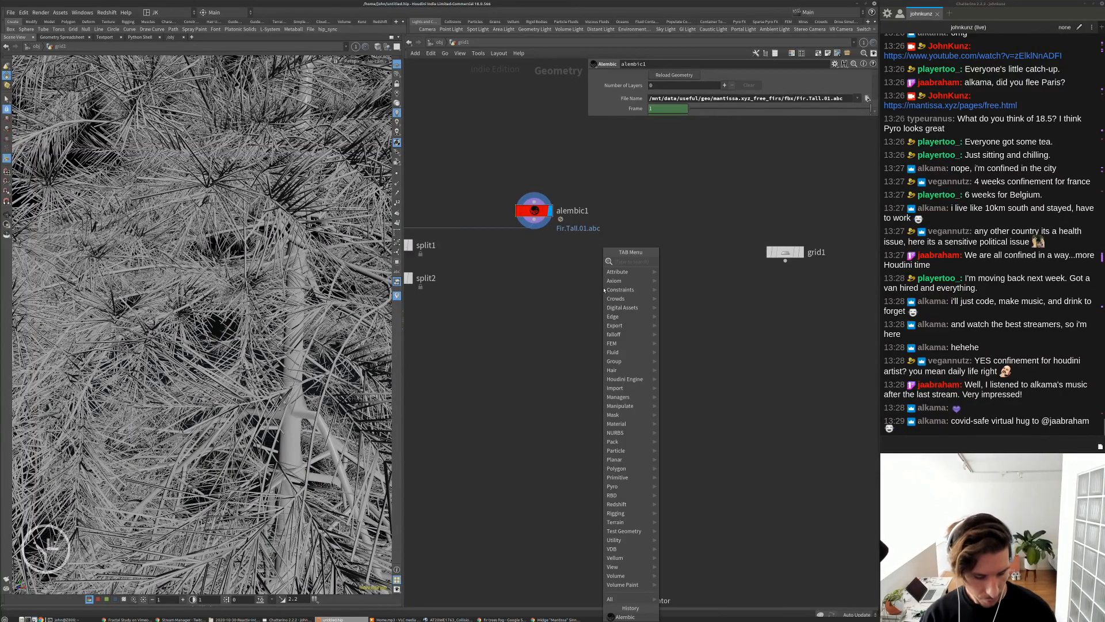
pyautogui.write('tes')
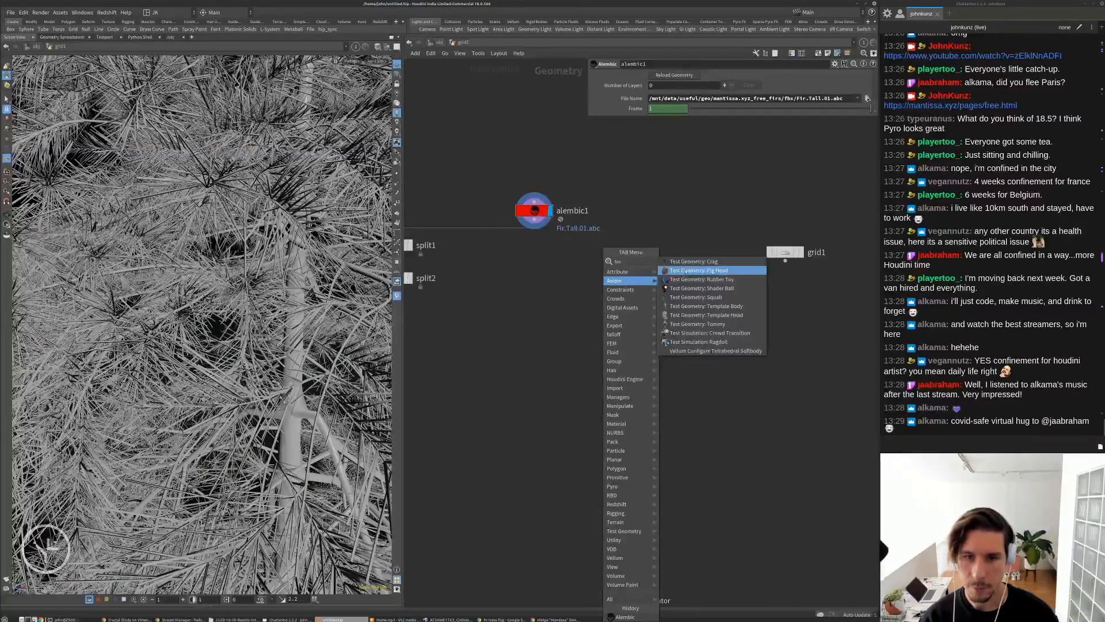
pyautogui.click(702, 306)
pyautogui.click(673, 291)
pyautogui.hotkey('space', 'g')
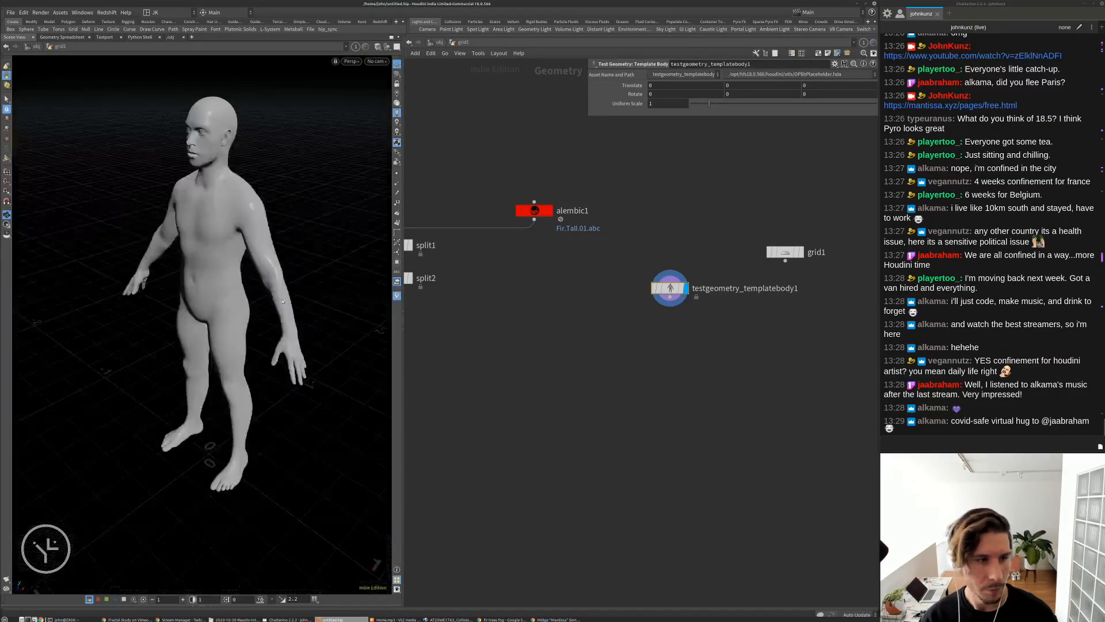
# Add a Test Geometry: Tommy node, compare it with the template body, and return the display to the template body
pyautogui.keyDown('alt'); pyautogui.moveTo(213, 345); pyautogui.dragTo(323, 346); pyautogui.keyUp('alt')
pyautogui.press('Tab')
pyautogui.write('te')
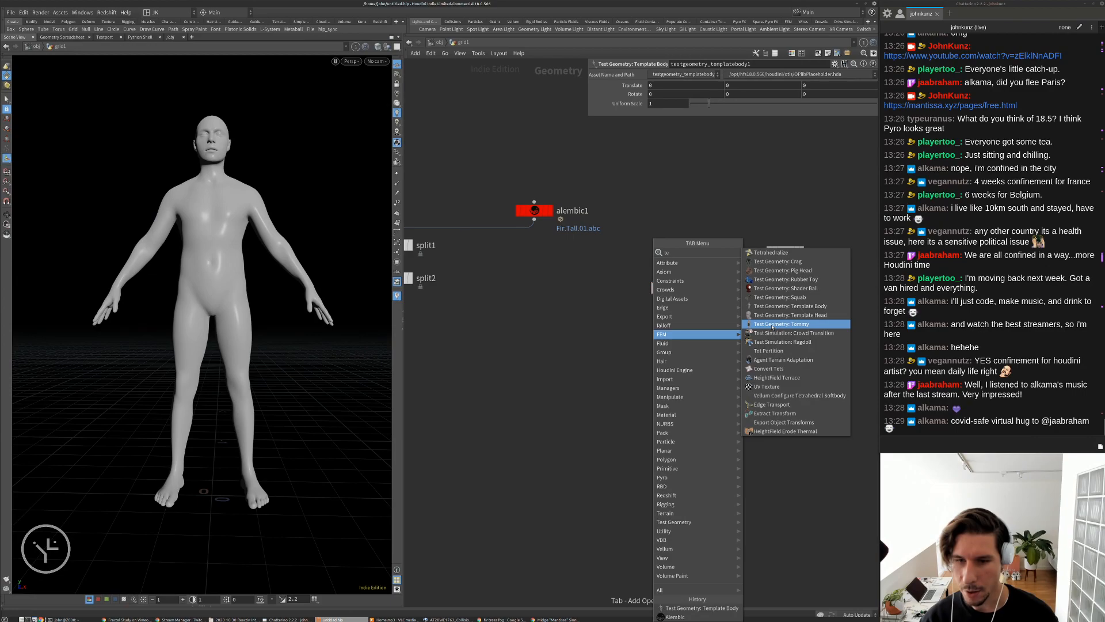
pyautogui.click(772, 324)
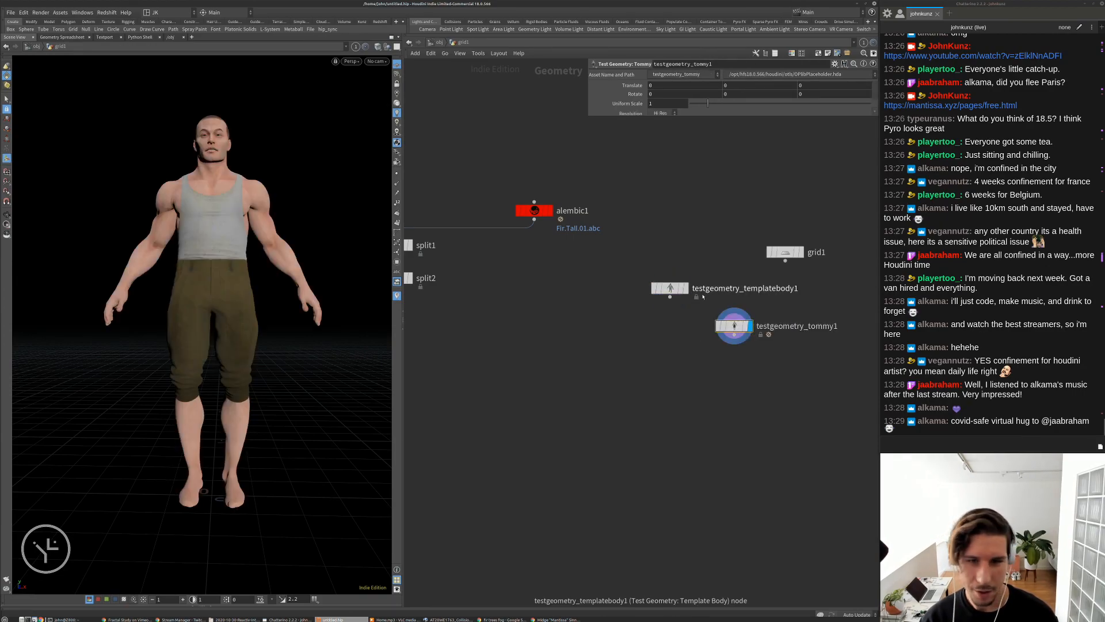
pyautogui.click(686, 288)
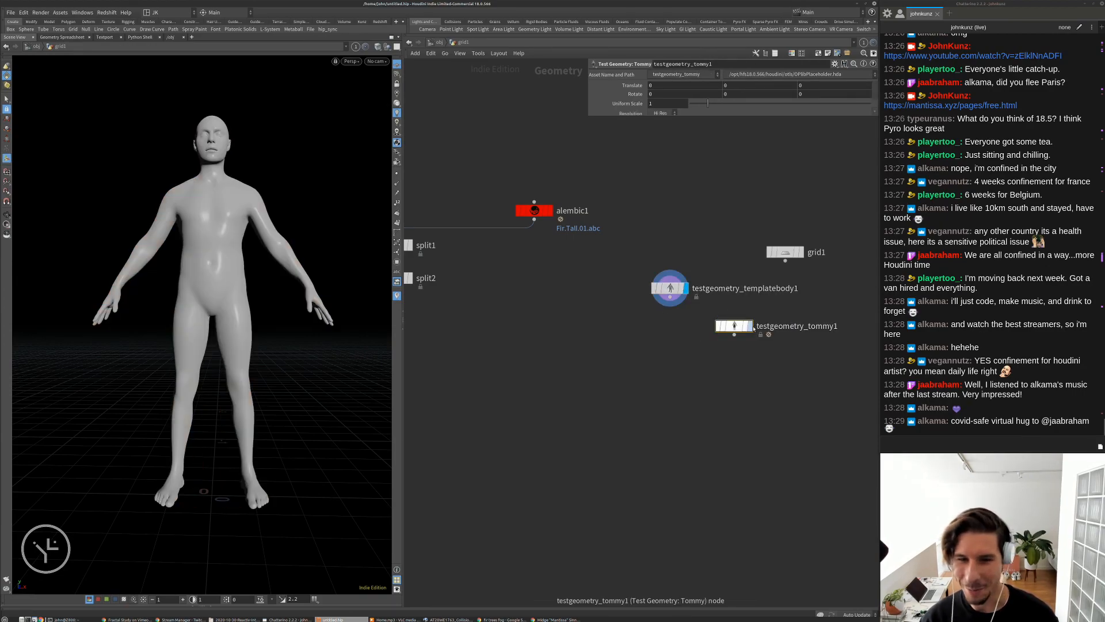
pyautogui.click(749, 326)
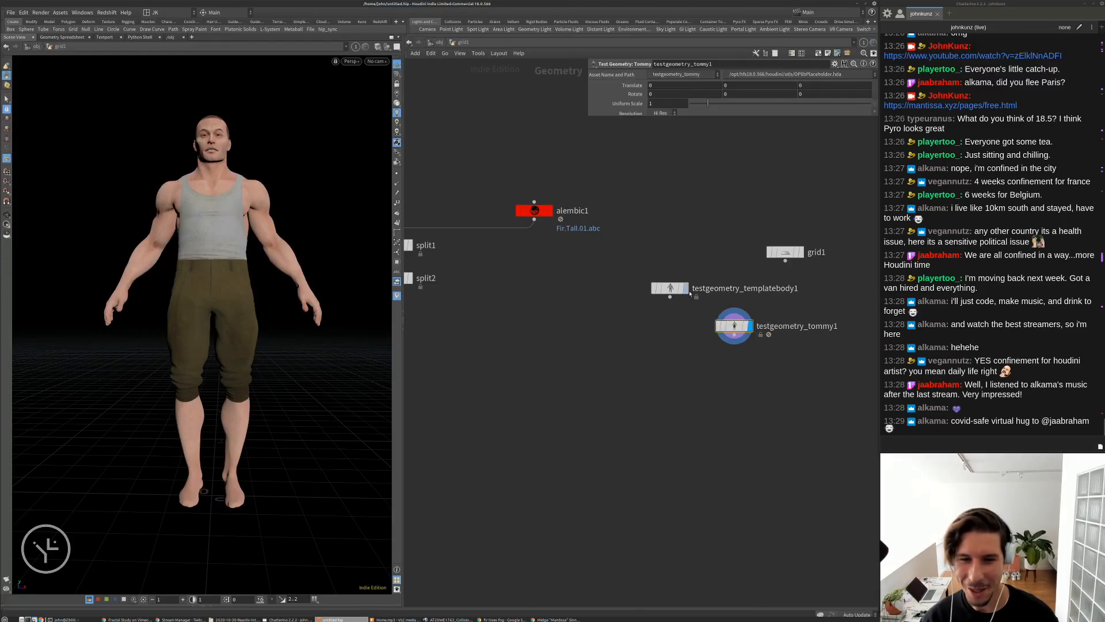
pyautogui.click(685, 288)
pyautogui.click(669, 288)
# Show the Alembic fir as a template alongside the displayed template body to compare their sizes
pyautogui.moveTo(173, 288); pyautogui.dragTo(314, 324)
pyautogui.moveTo(678, 407); pyautogui.dragTo(696, 407, button='middle')
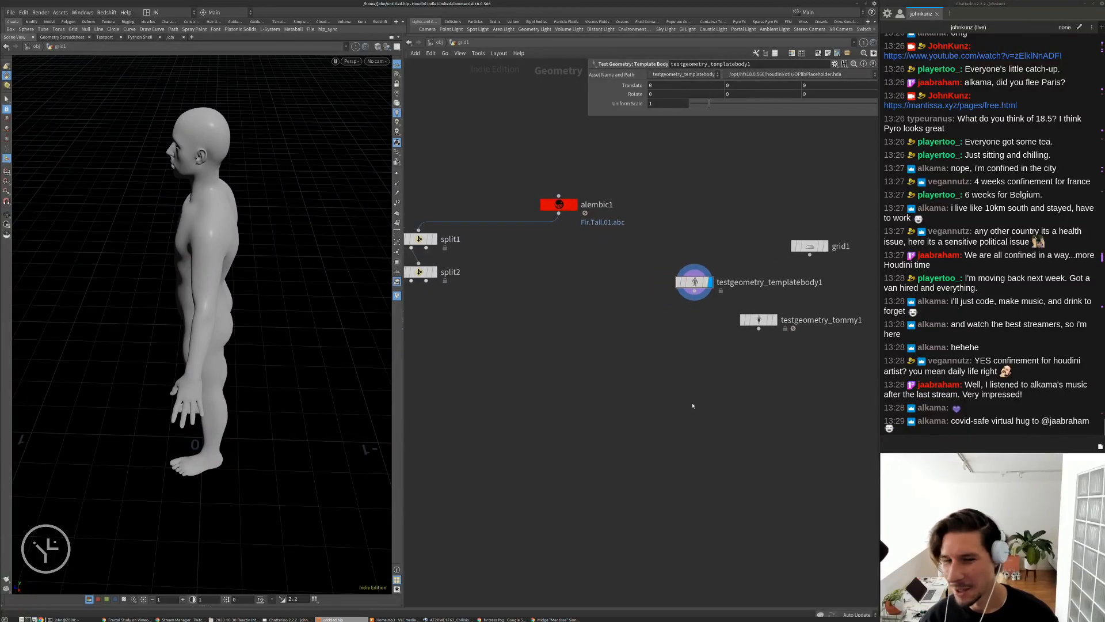
pyautogui.moveTo(320, 258); pyautogui.dragTo(309, 240)
pyautogui.scroll(-2, 309, 240)
pyautogui.moveTo(521, 315); pyautogui.dragTo(563, 290, button='middle')
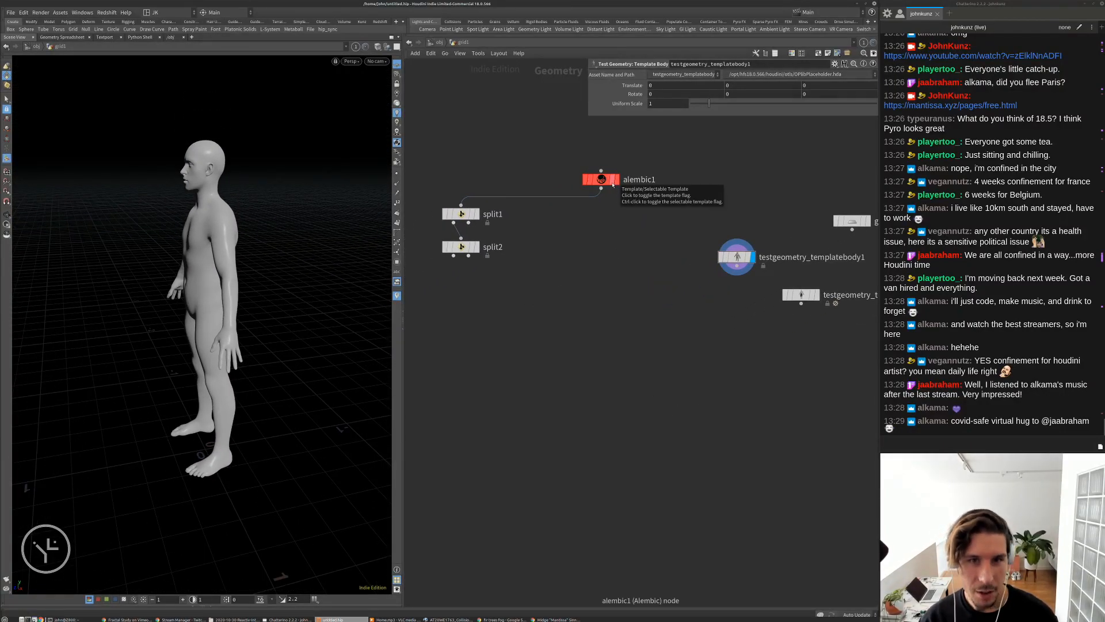
pyautogui.click(601, 184)
pyautogui.click(601, 183)
pyautogui.scroll(-10, 201, 367)
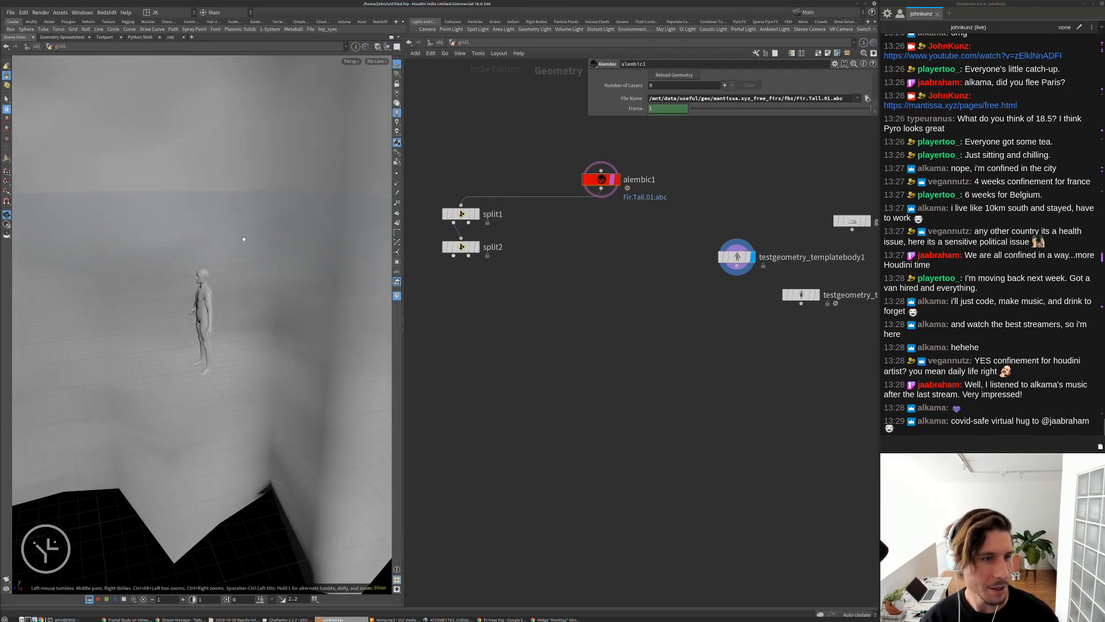
pyautogui.scroll(-6, 201, 367)
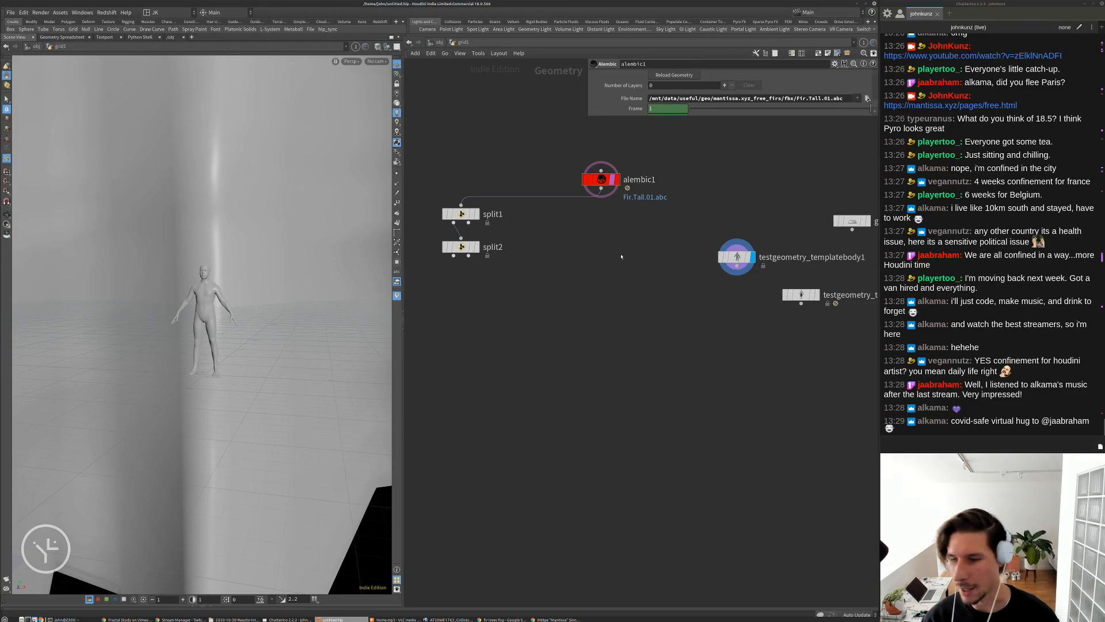
# Add a Transform node below the Alembic node, connect it to the Alembic output, and display it
pyautogui.press('Tab')
pyautogui.write('tr')
pyautogui.click(734, 261)
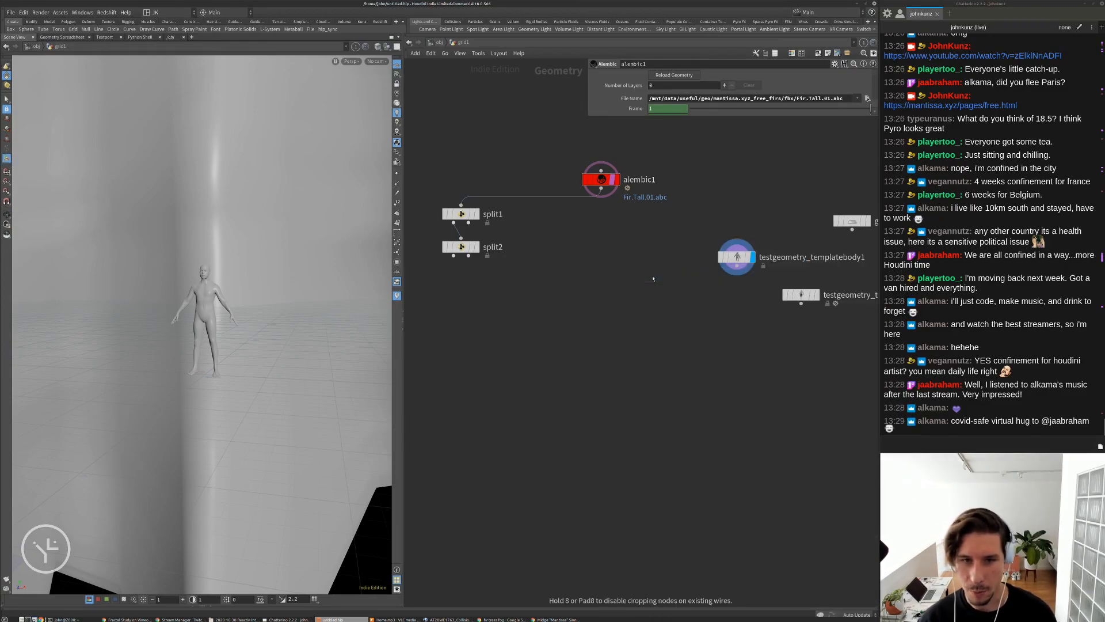
pyautogui.click(653, 276)
pyautogui.moveTo(651, 272); pyautogui.dragTo(600, 282)
pyautogui.click(617, 287)
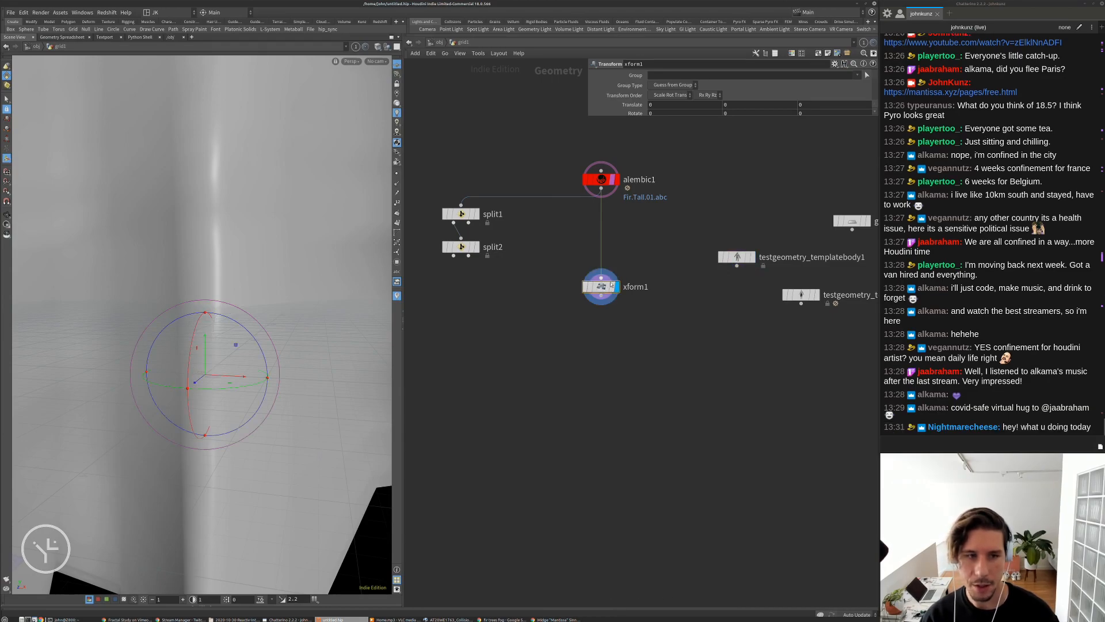
# Set the Transform node's uniform scale to 0.01 and turn off the Alembic node's template display
pyautogui.moveTo(697, 212); pyautogui.dragTo(685, 239, button='middle')
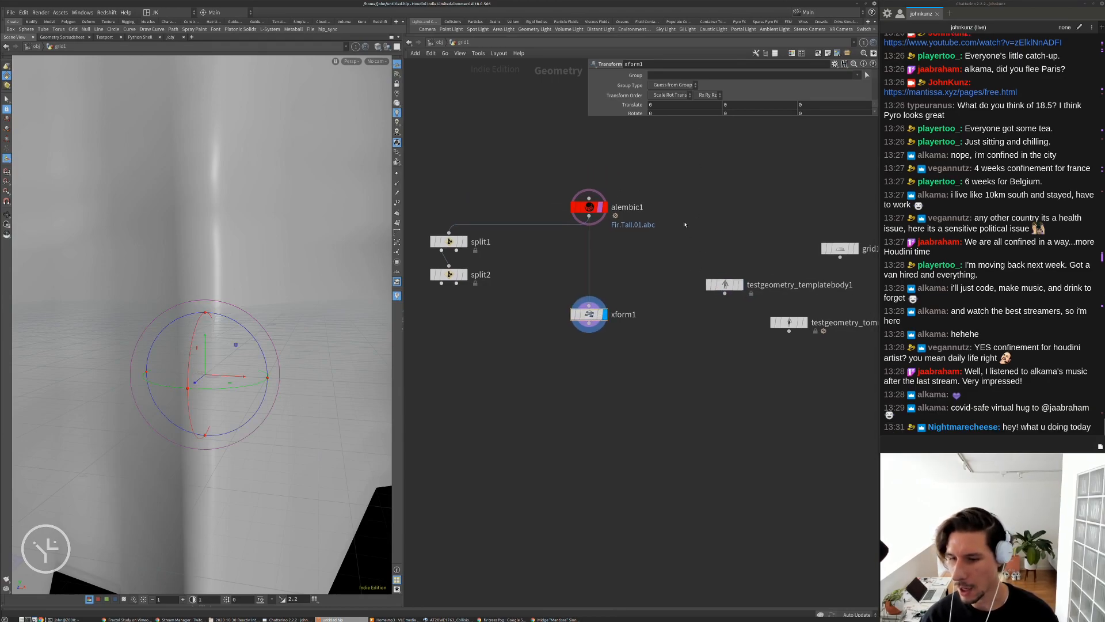
pyautogui.moveTo(586, 117); pyautogui.dragTo(625, 212)
pyautogui.moveTo(736, 140); pyautogui.dragTo(721, 142)
pyautogui.write('1')
pyautogui.press('Return')
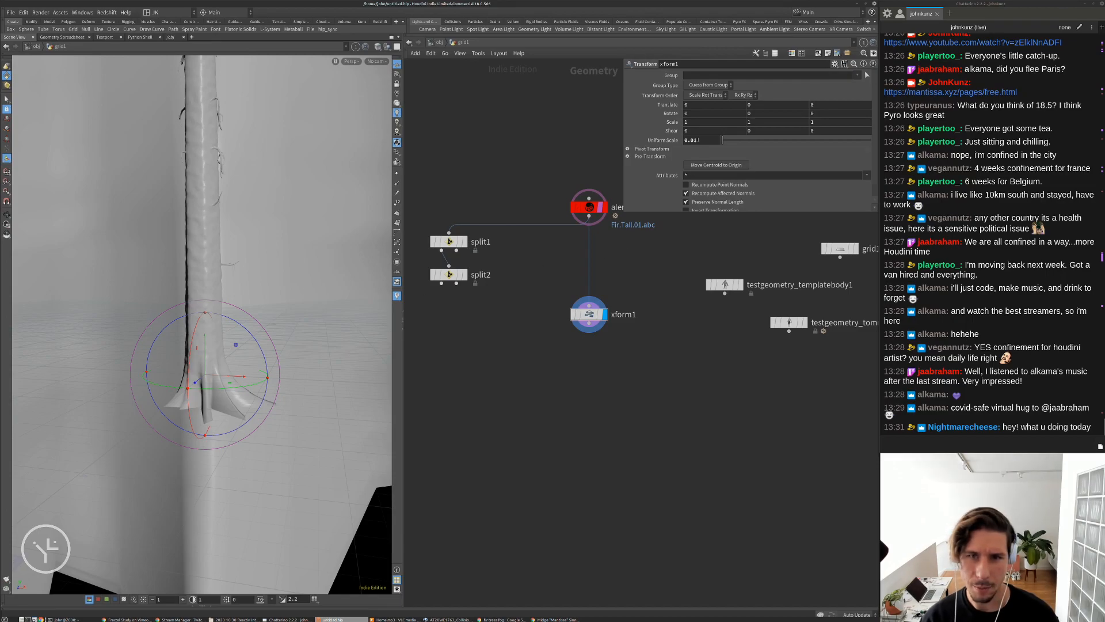
pyautogui.keyDown('alt'); pyautogui.moveTo(228, 287); pyautogui.dragTo(425, 194, button='right'); pyautogui.keyUp('alt')
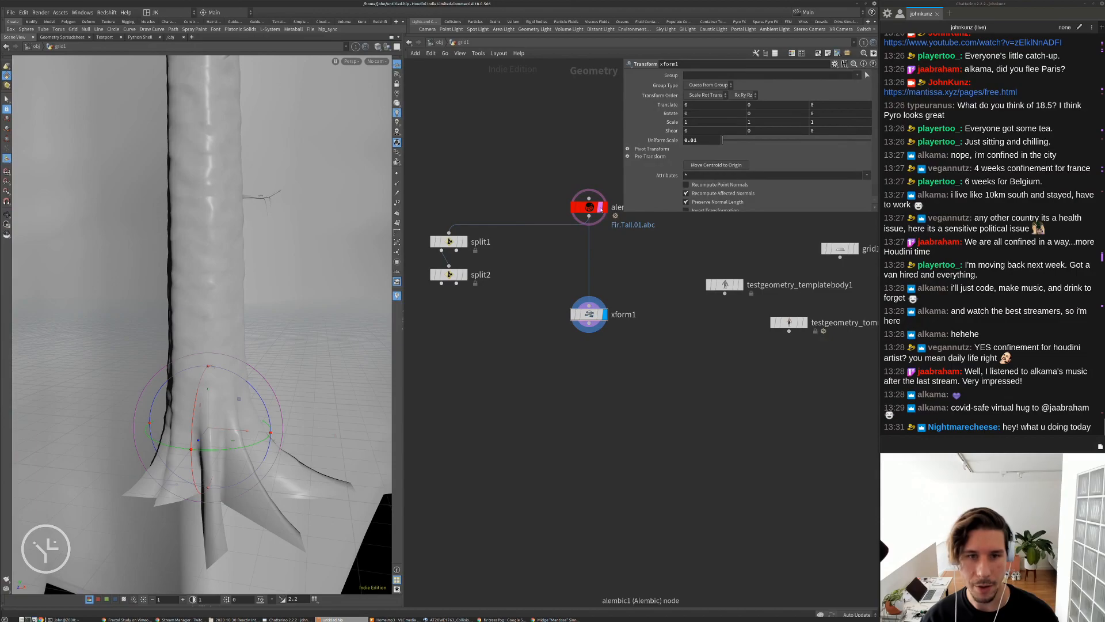
pyautogui.click(600, 208)
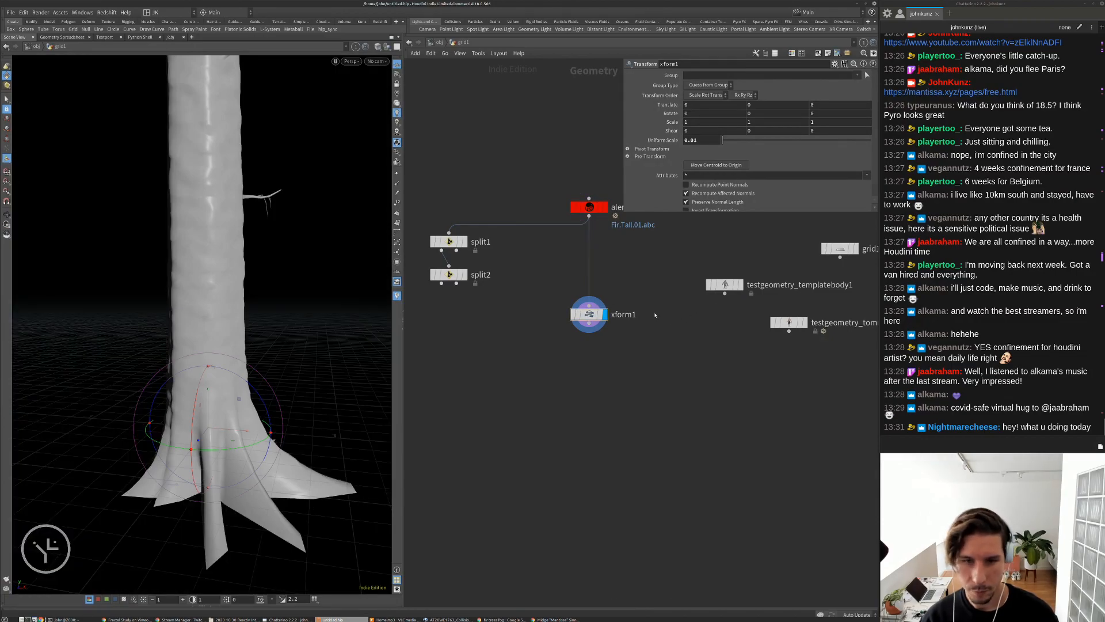
# Display the template body and set its X translation to 4.1 so it stands beside the fir
pyautogui.click(740, 284)
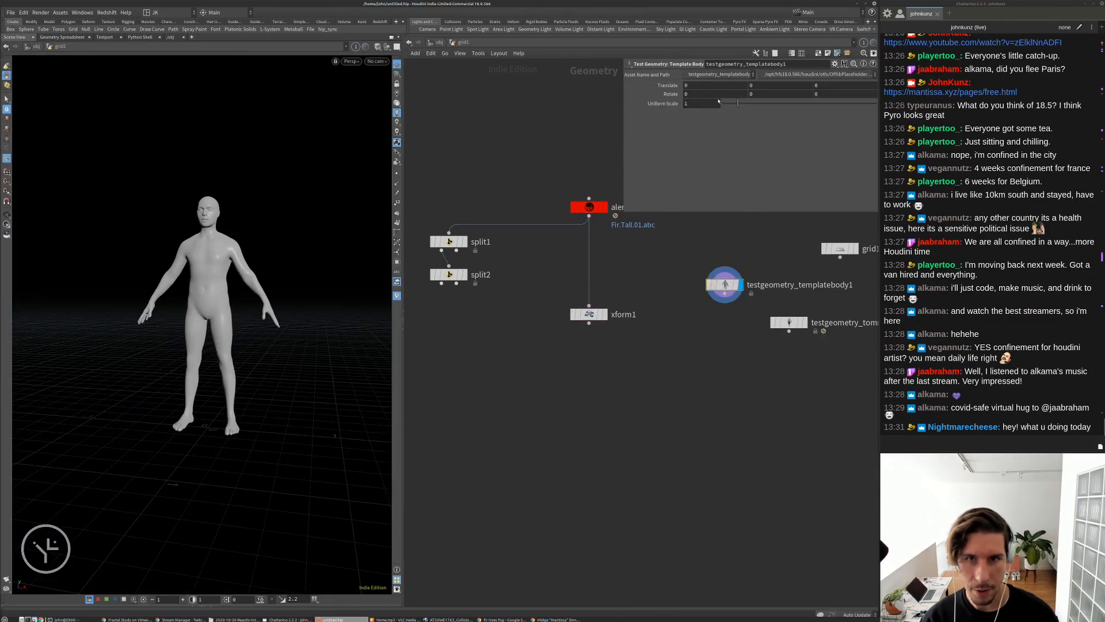
pyautogui.moveTo(695, 85); pyautogui.dragTo(809, 86, button='middle')
pyautogui.keyDown('alt'); pyautogui.moveTo(95, 318); pyautogui.dragTo(227, 312, button='right'); pyautogui.keyUp('alt')
pyautogui.moveTo(227, 312); pyautogui.dragTo(180, 357, button='middle')
pyautogui.moveTo(181, 358); pyautogui.dragTo(239, 330)
pyautogui.moveTo(240, 330); pyautogui.dragTo(215, 337, button='right')
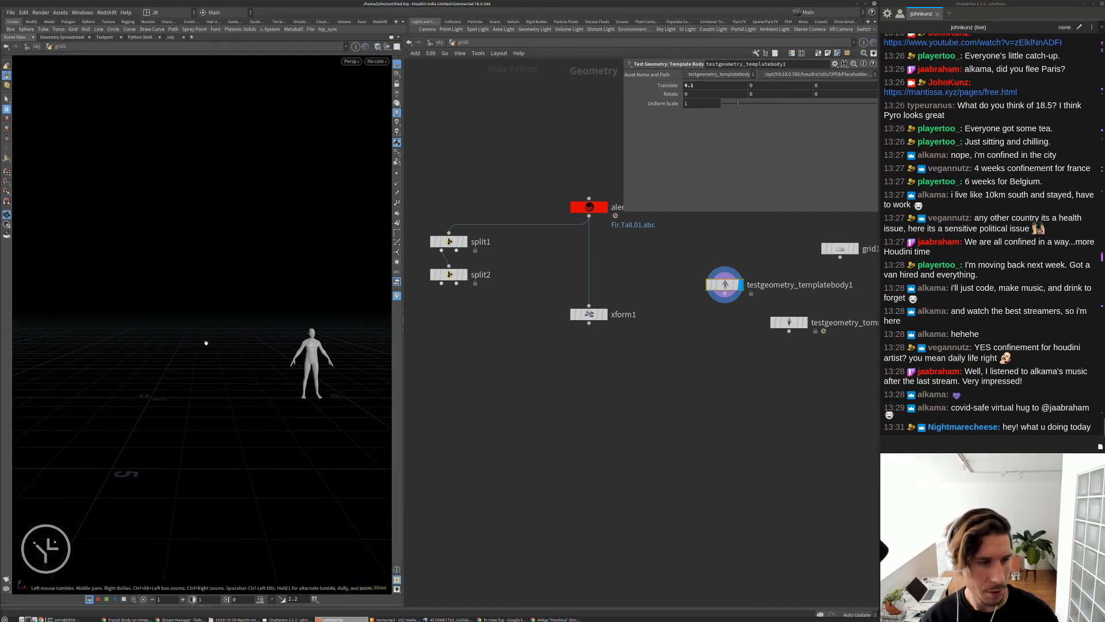
pyautogui.moveTo(214, 338); pyautogui.dragTo(218, 331)
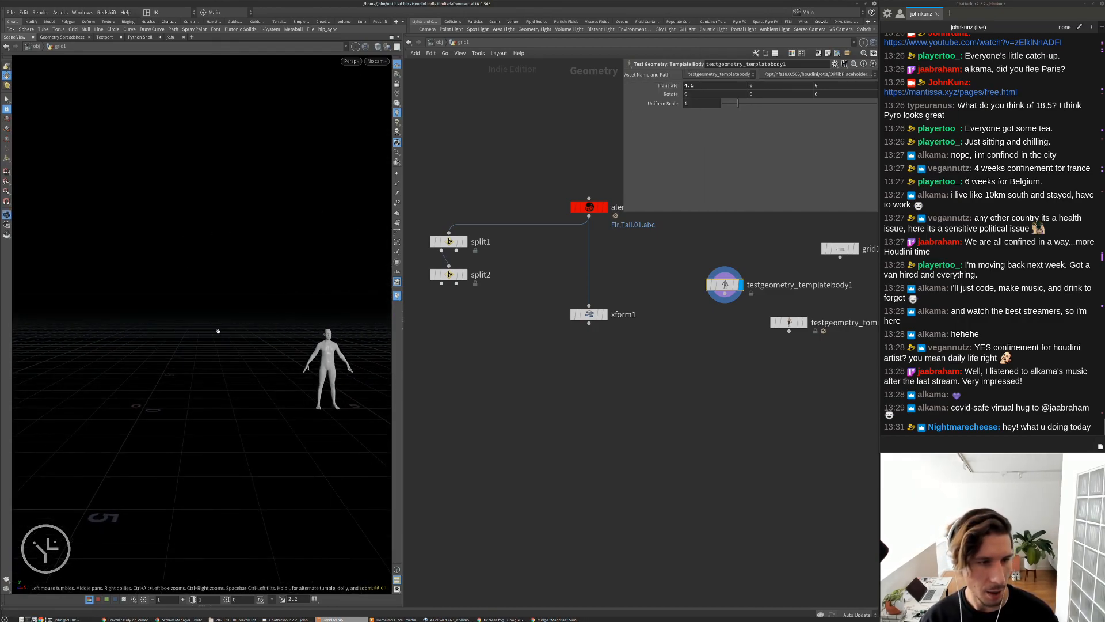
# Show the scaled fir from the Transform node as a template and frame the whole tree with the human figure
pyautogui.click(602, 314)
pyautogui.keyDown('alt'); pyautogui.moveTo(69, 389); pyautogui.dragTo(221, 311, button='right'); pyautogui.keyUp('alt')
pyautogui.keyDown('alt'); pyautogui.moveTo(221, 311); pyautogui.dragTo(232, 350, button='middle'); pyautogui.keyUp('alt')
pyautogui.keyDown('alt'); pyautogui.moveTo(198, 256); pyautogui.dragTo(200, 306, button='middle'); pyautogui.keyUp('alt')
pyautogui.keyDown('alt'); pyautogui.moveTo(200, 306); pyautogui.dragTo(217, 325, button='right'); pyautogui.keyUp('alt')
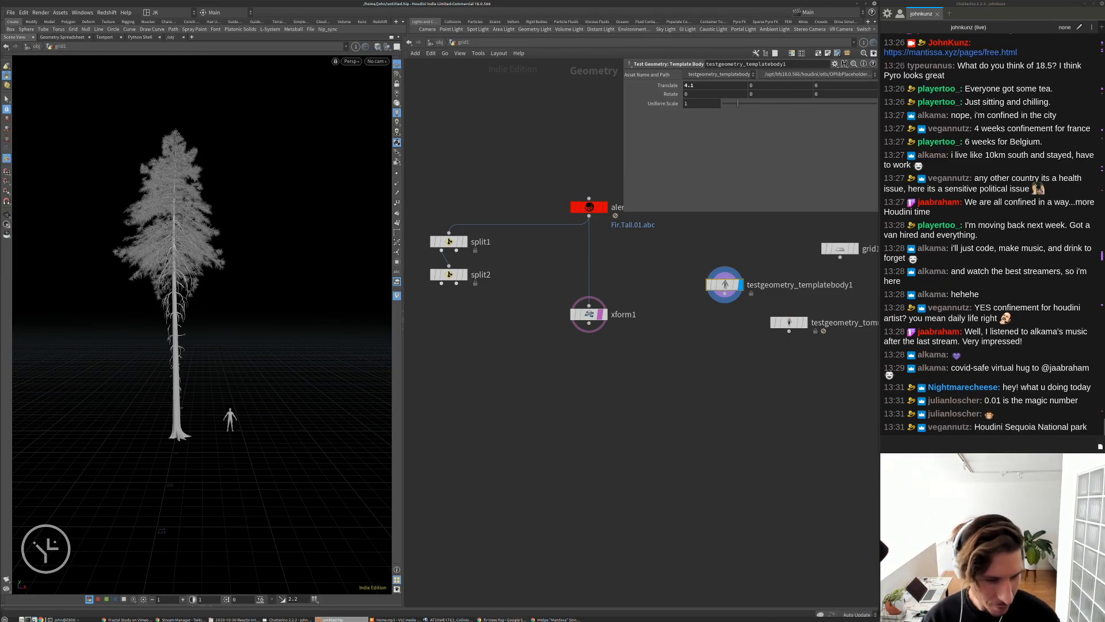
# Switch to the Chrome image search for fir trees in fog and open the "Fir trees in the fog" picture
pyautogui.click(501, 619)
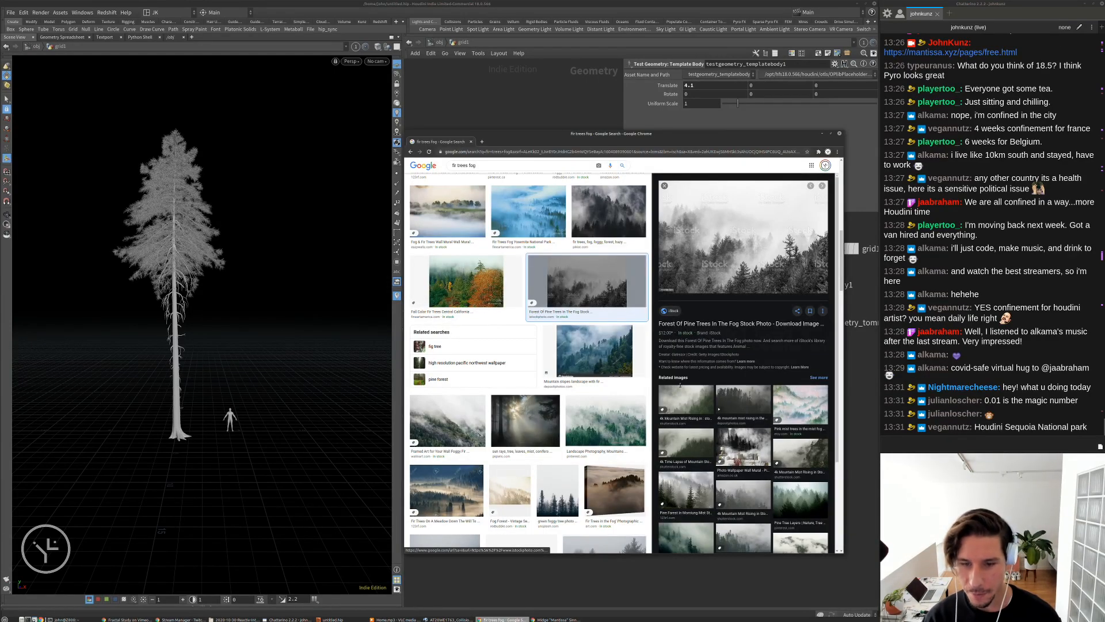
pyautogui.scroll(-3, 686, 378)
pyautogui.scroll(5, 596, 470)
pyautogui.click(596, 471)
pyautogui.click(604, 276)
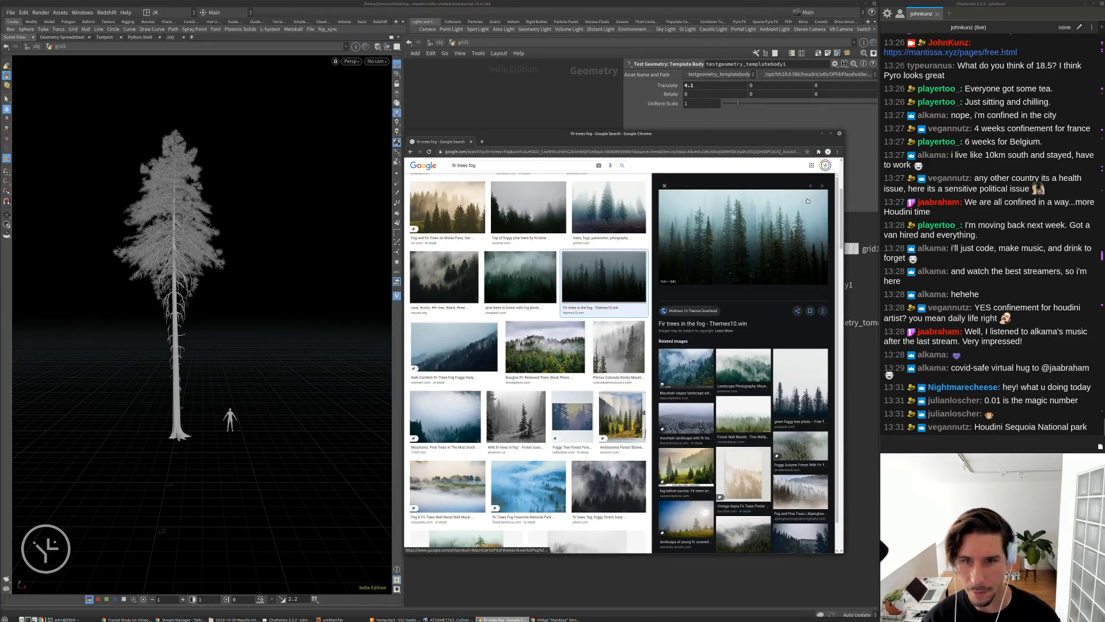
# Shrink the reference browser window, fit it beneath a shortened Houdini scene view, and return to the node network
pyautogui.moveTo(842, 131); pyautogui.dragTo(866, 307)
pyautogui.moveTo(793, 312); pyautogui.dragTo(707, 304)
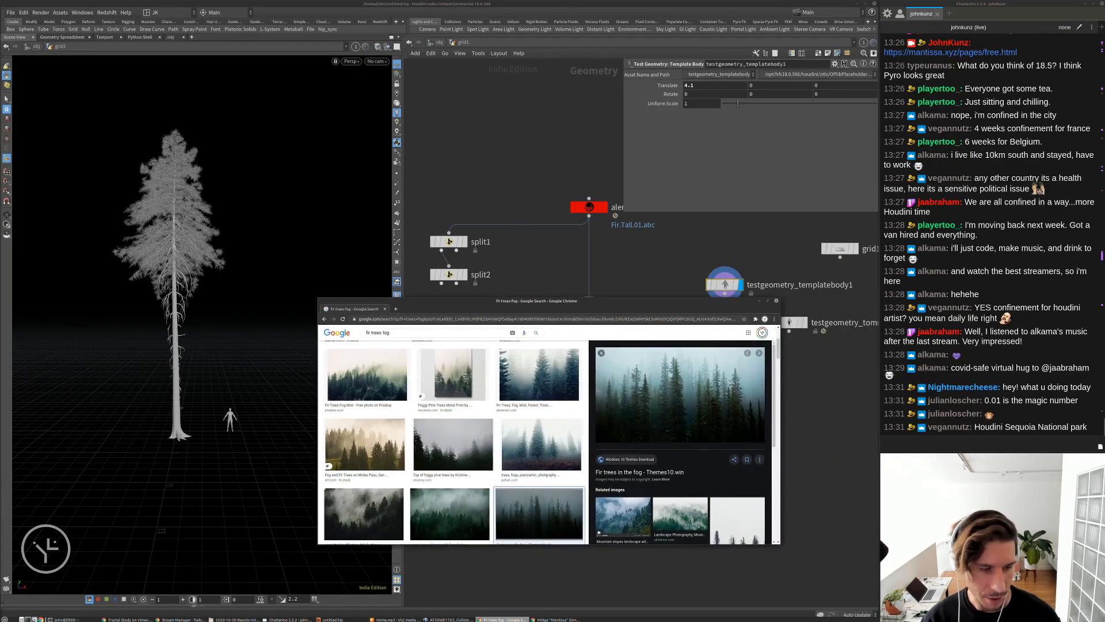
pyautogui.click(194, 604)
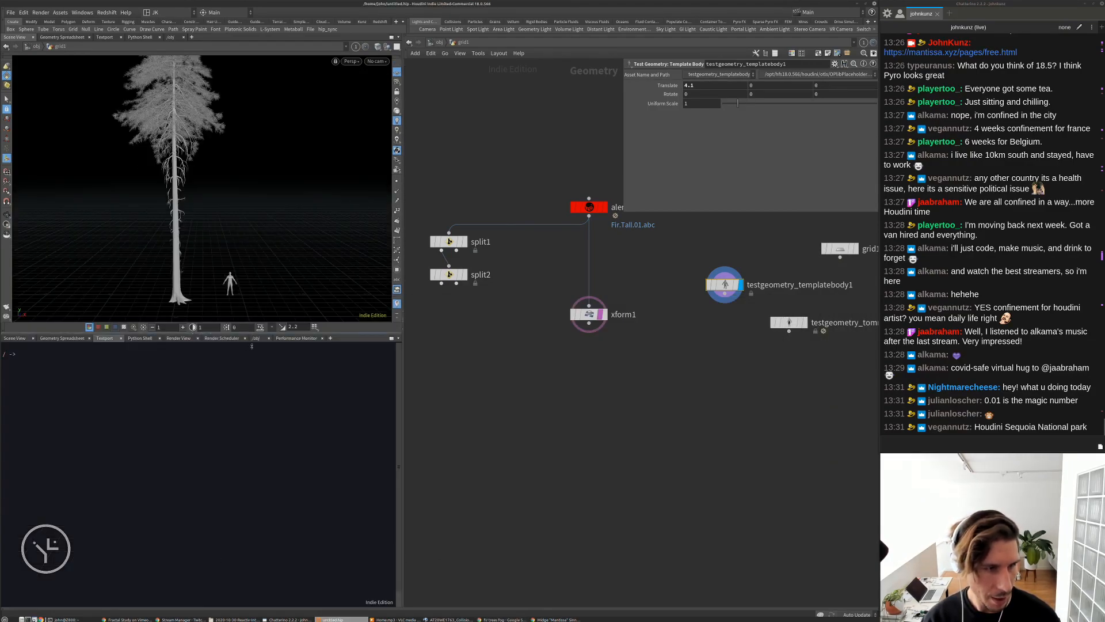
pyautogui.moveTo(252, 340); pyautogui.dragTo(253, 362)
pyautogui.click(509, 619)
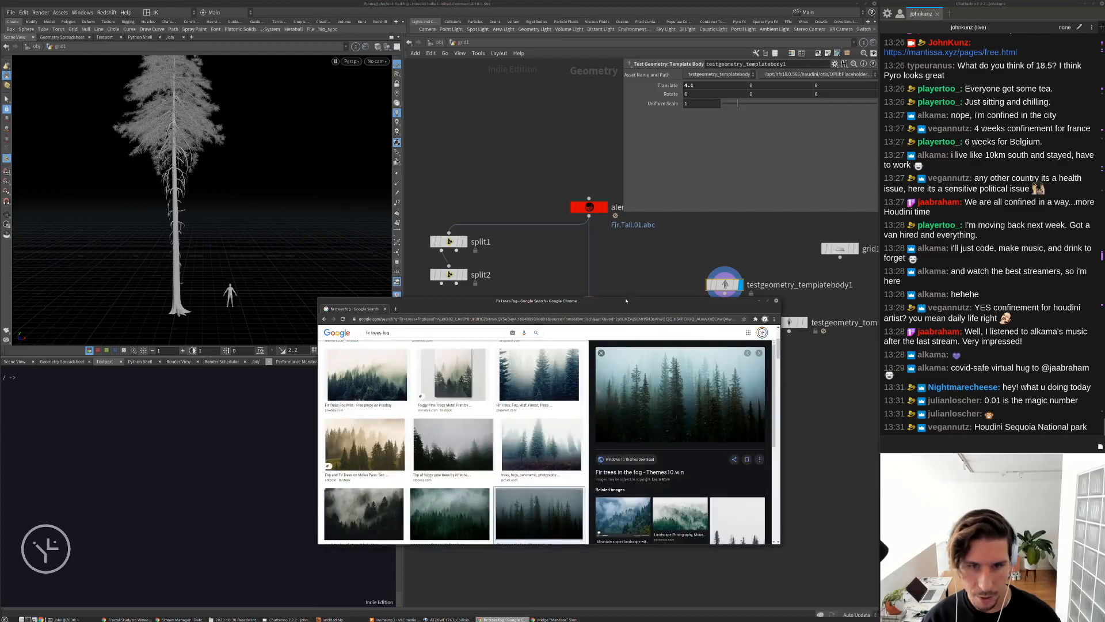
pyautogui.moveTo(384, 366); pyautogui.dragTo(343, 364)
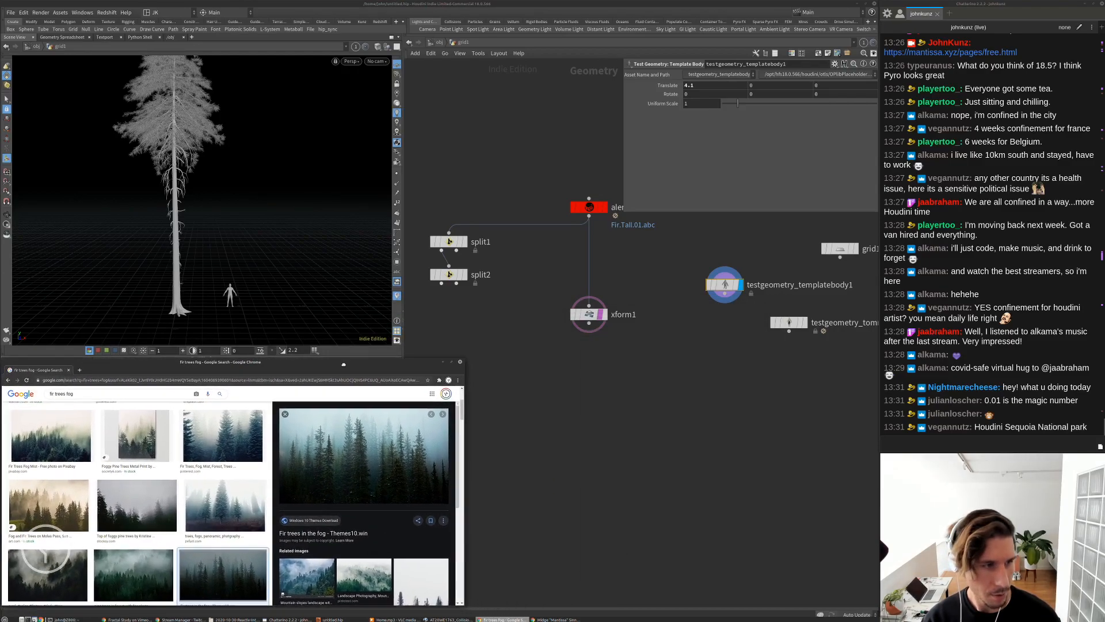
pyautogui.moveTo(464, 363); pyautogui.dragTo(398, 369)
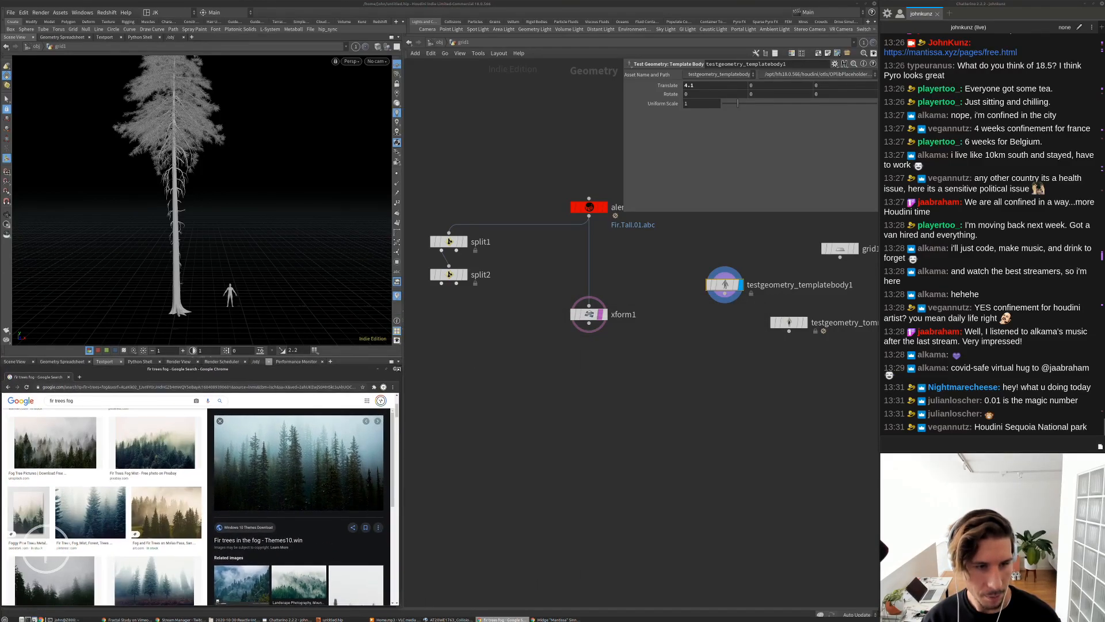
pyautogui.click(505, 394)
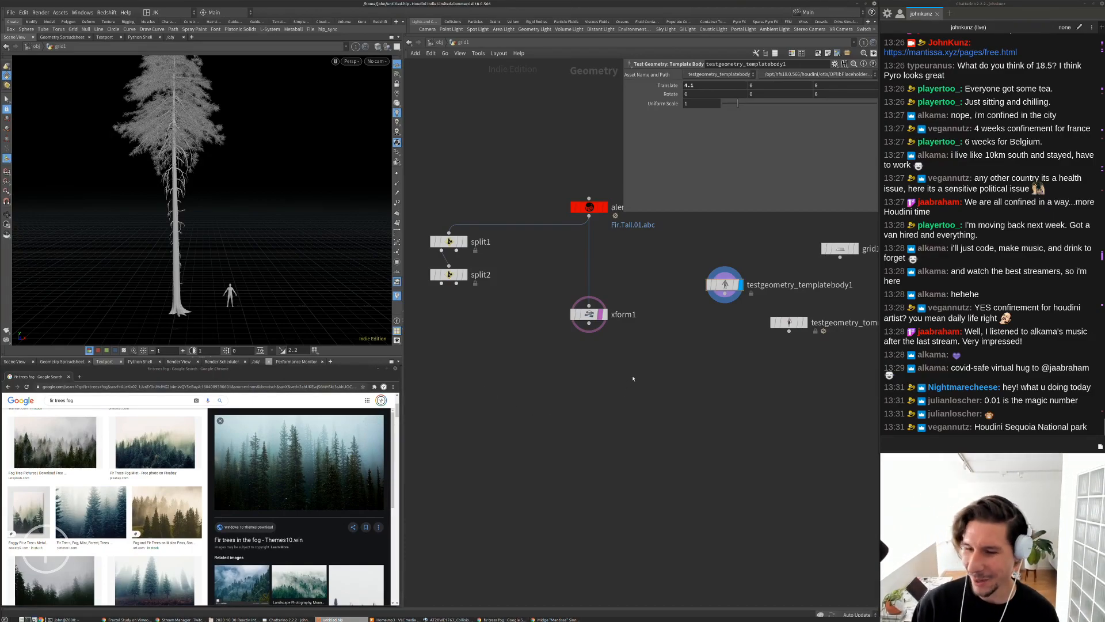
pyautogui.press('h')
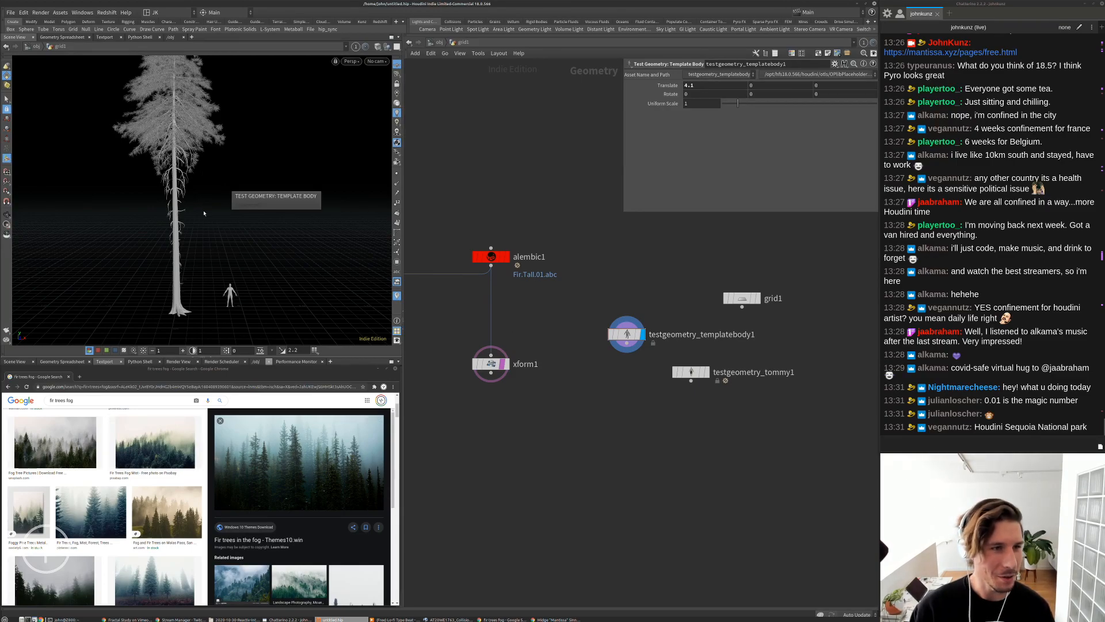
pyautogui.press('Escape')
pyautogui.moveTo(669, 448); pyautogui.dragTo(669, 470, button='middle')
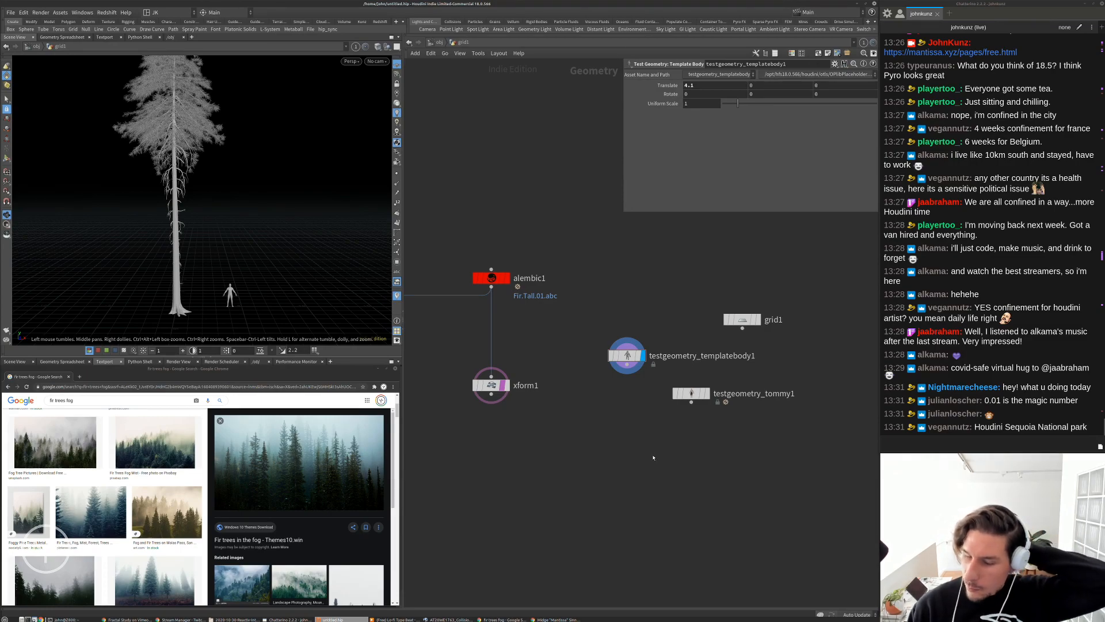
pyautogui.moveTo(645, 454); pyautogui.dragTo(604, 441, button='middle')
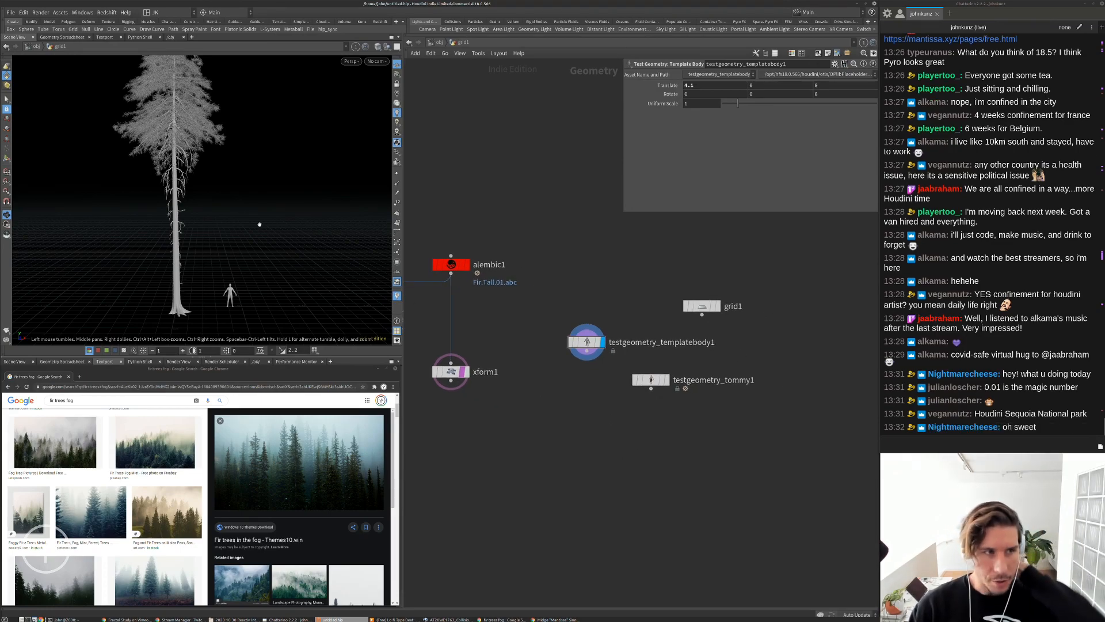
pyautogui.moveTo(245, 200); pyautogui.dragTo(178, 215, button='right')
pyautogui.moveTo(235, 120); pyautogui.dragTo(283, 170, button='right')
pyautogui.moveTo(235, 184); pyautogui.dragTo(234, 171)
pyautogui.moveTo(189, 159); pyautogui.dragTo(194, 174, button='right')
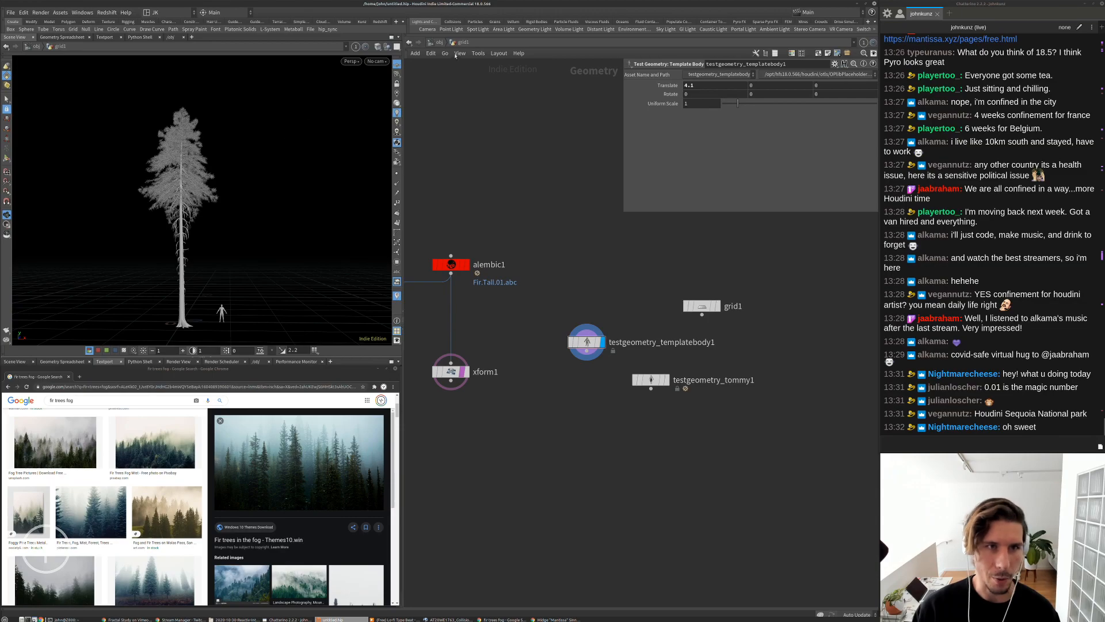
# Go up to the object level and add an RSLight node beside the fir geometry object
pyautogui.press('u')
pyautogui.press('Tab')
pyautogui.write('rs')
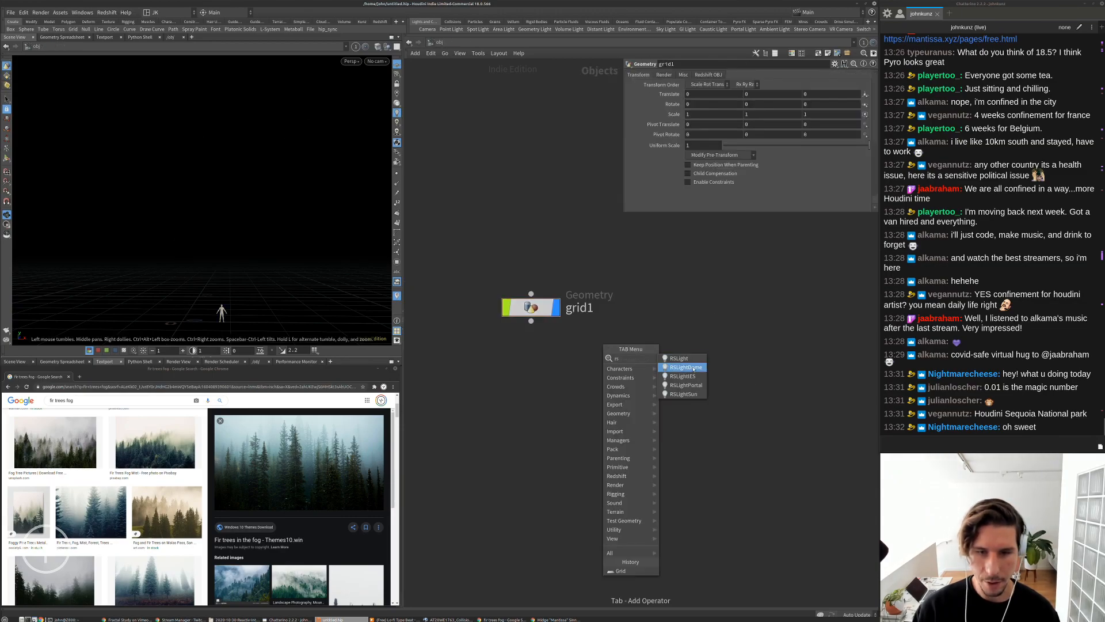
pyautogui.press('Return')
pyautogui.click(667, 360)
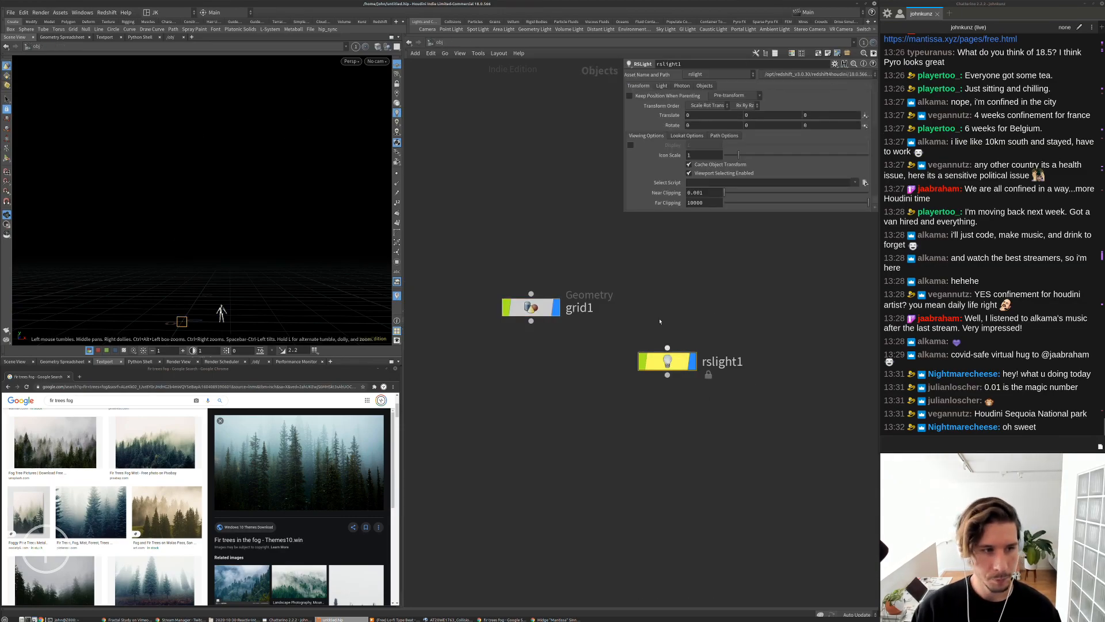
# Examine the RSLight's general, Ray Contribution and Decay settings, including the available decay types
pyautogui.click(662, 86)
pyautogui.scroll(-3, 694, 176)
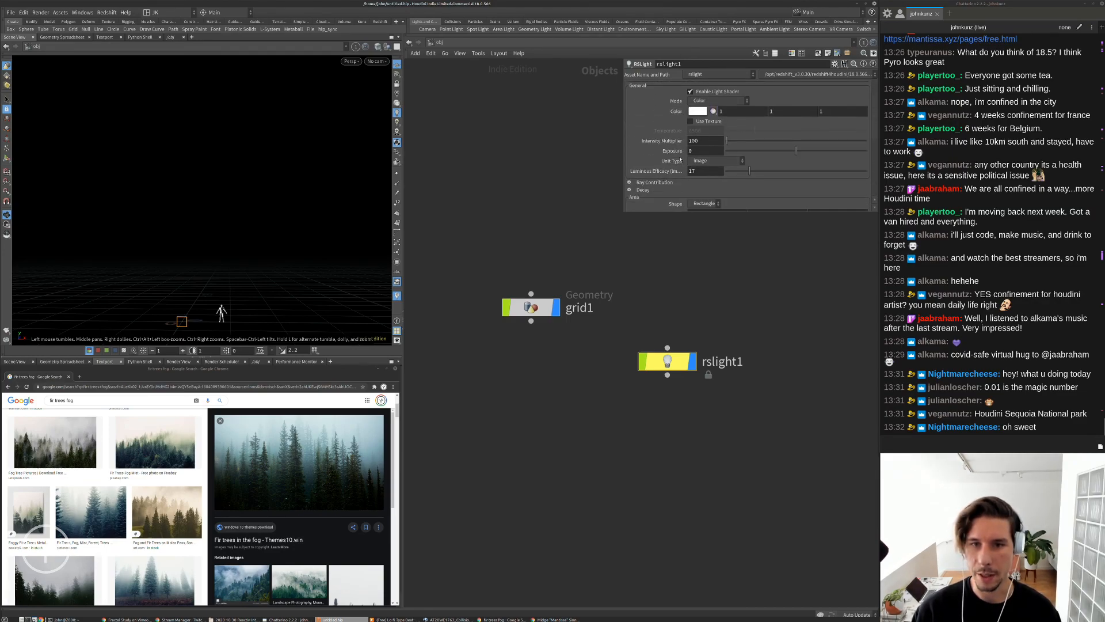
pyautogui.scroll(-1, 679, 171)
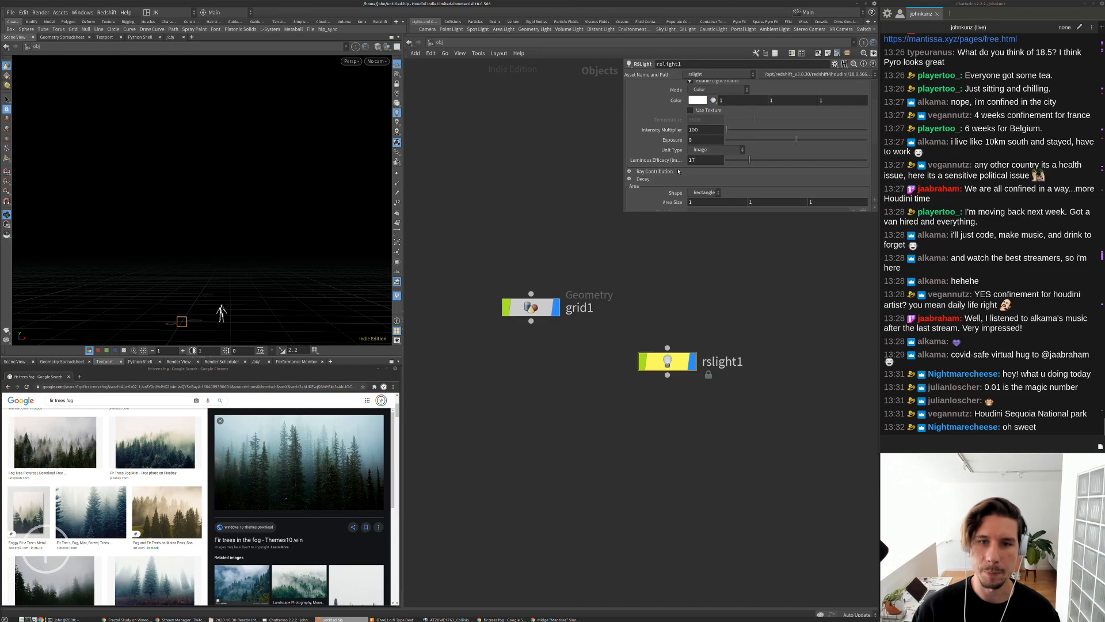
pyautogui.scroll(-1, 679, 171)
pyautogui.click(637, 161)
pyautogui.scroll(-3, 637, 163)
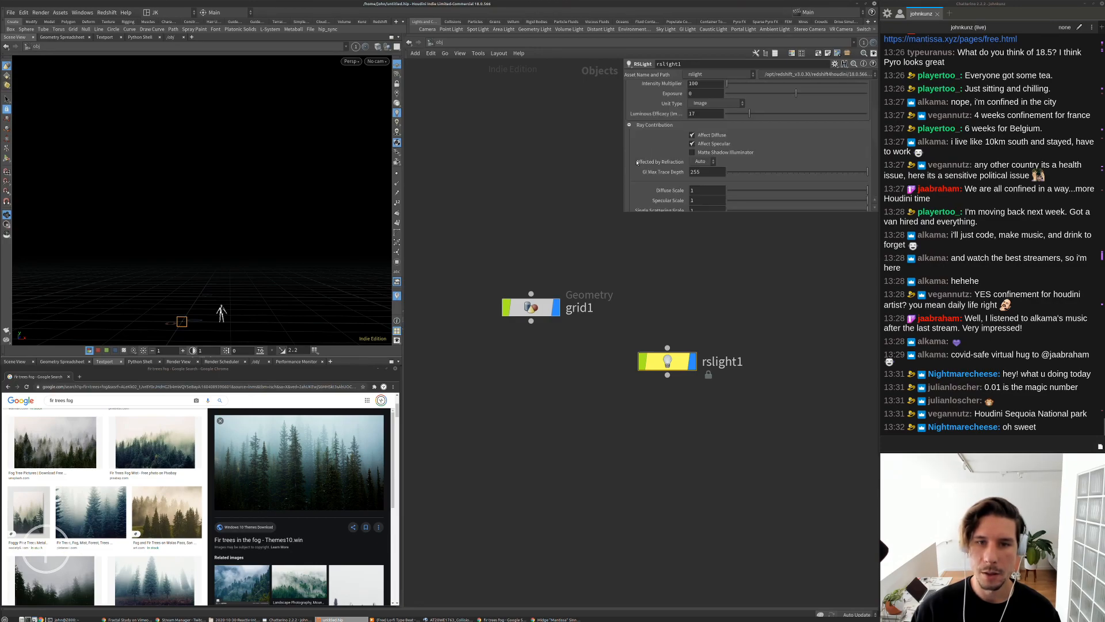
pyautogui.click(637, 126)
pyautogui.click(633, 168)
pyautogui.scroll(-1, 633, 168)
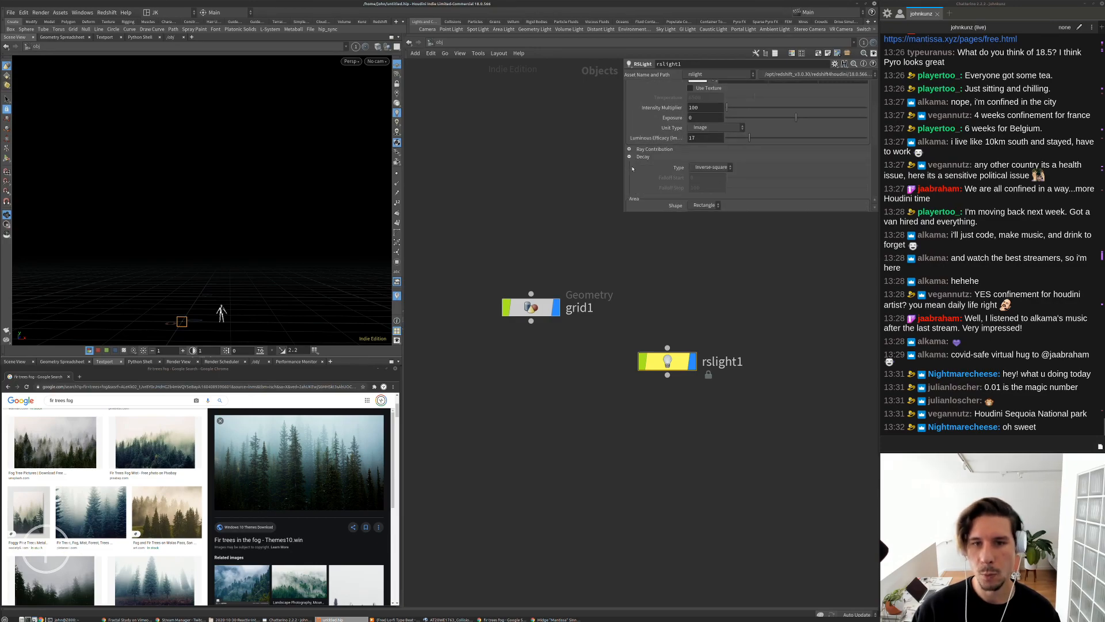
pyautogui.click(711, 168)
pyautogui.click(697, 175)
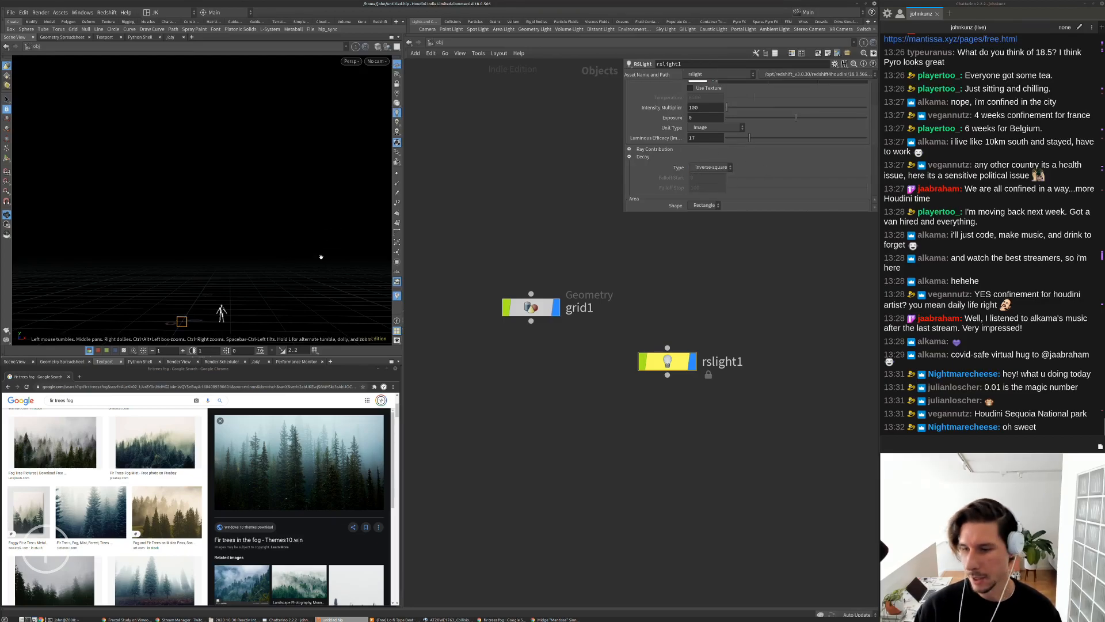
# Make the parameter overlay in the network taller and go back inside the grid1 geometry object
pyautogui.moveTo(316, 256); pyautogui.dragTo(247, 271)
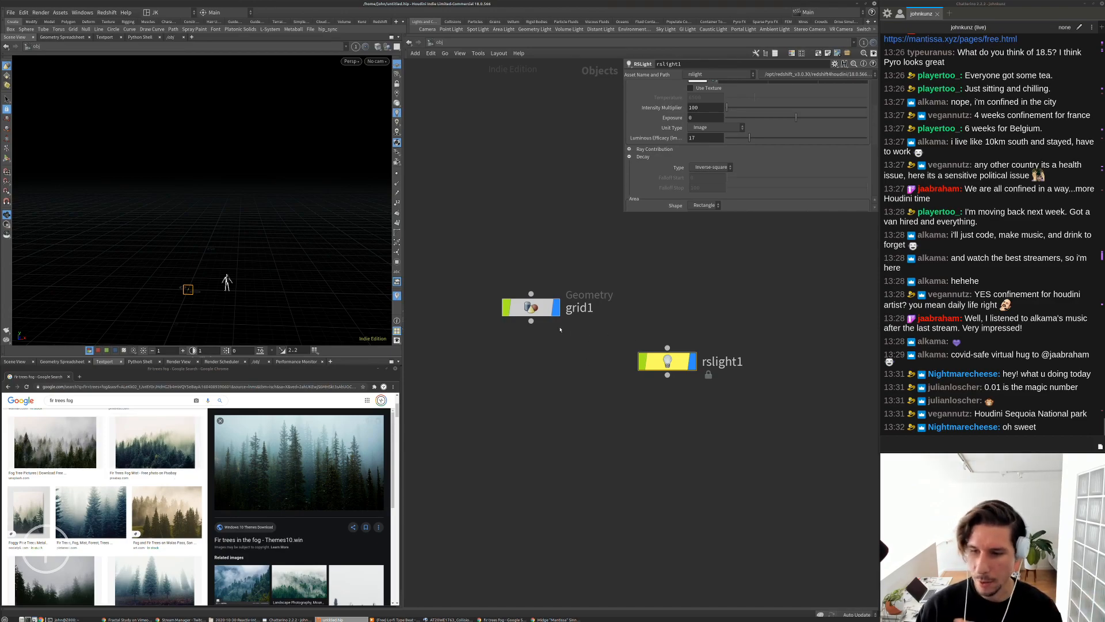
pyautogui.moveTo(588, 346); pyautogui.dragTo(593, 326, button='middle')
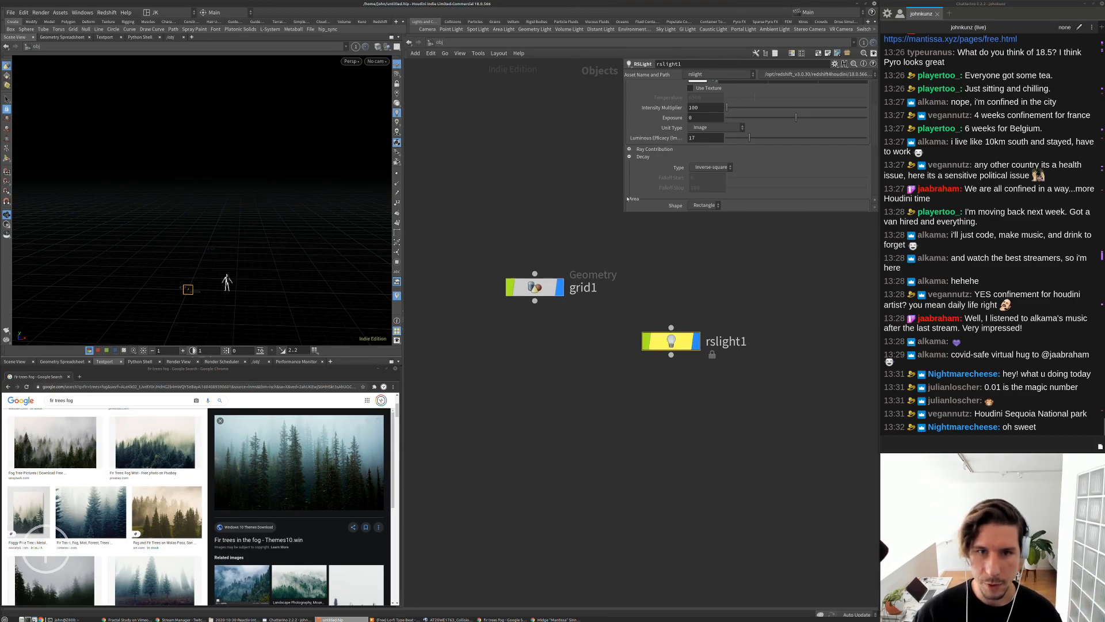
pyautogui.moveTo(624, 212); pyautogui.dragTo(635, 239)
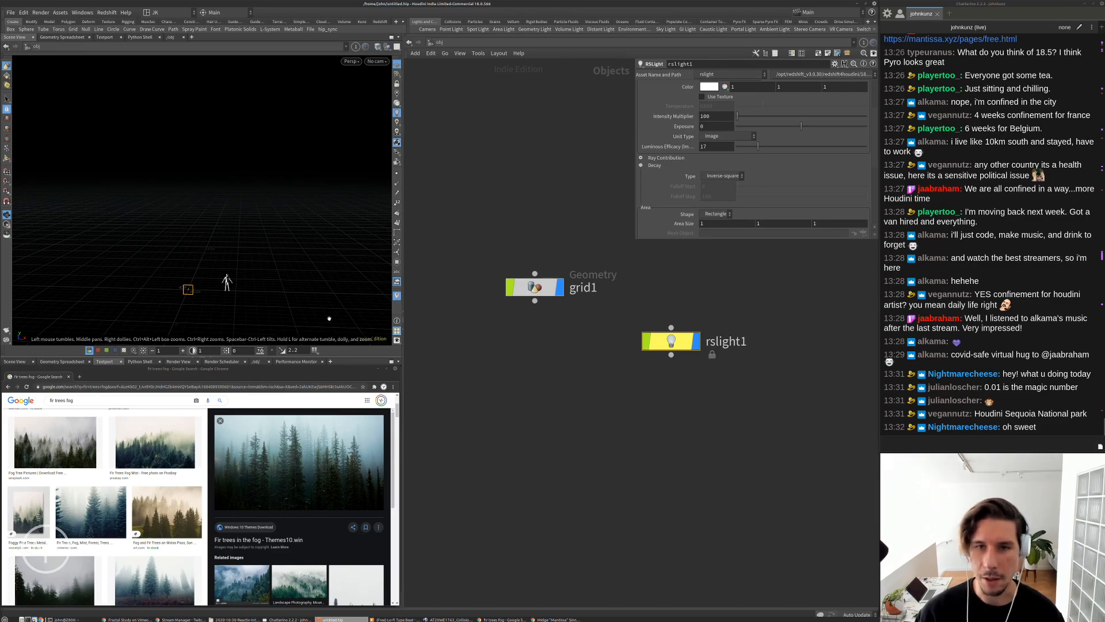
pyautogui.moveTo(457, 348); pyautogui.dragTo(463, 330, button='middle')
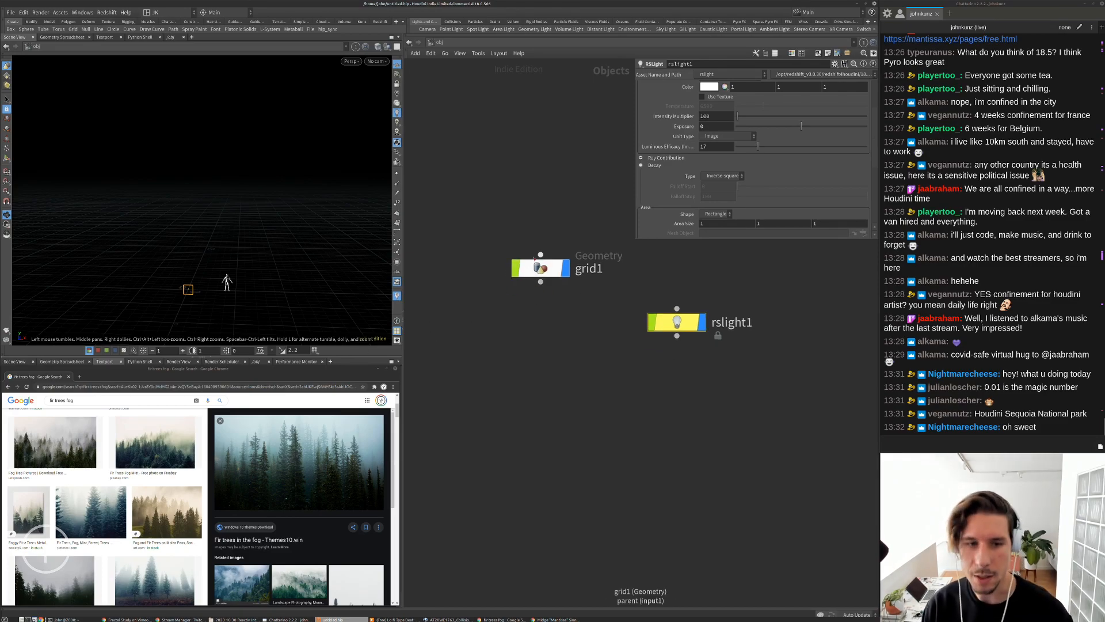
pyautogui.doubleClick(540, 267)
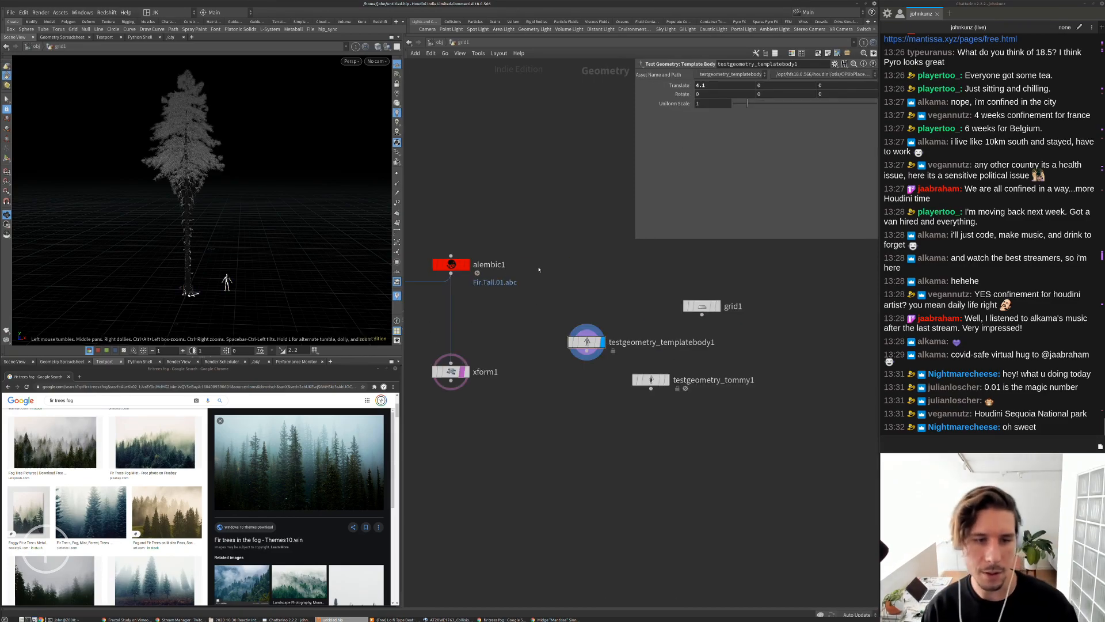
# Add a Match Size node below the Transform node, display it and feed it the scaled fir
pyautogui.moveTo(180, 231); pyautogui.dragTo(179, 244)
pyautogui.moveTo(180, 245); pyautogui.dragTo(214, 242, button='right')
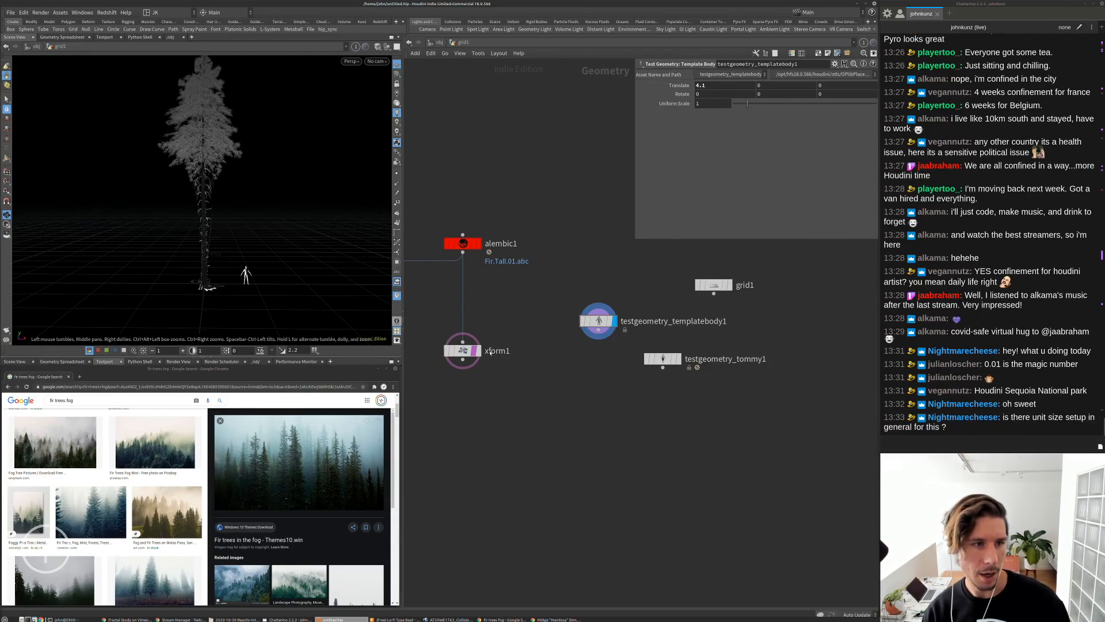
pyautogui.moveTo(538, 439); pyautogui.dragTo(552, 405, button='middle')
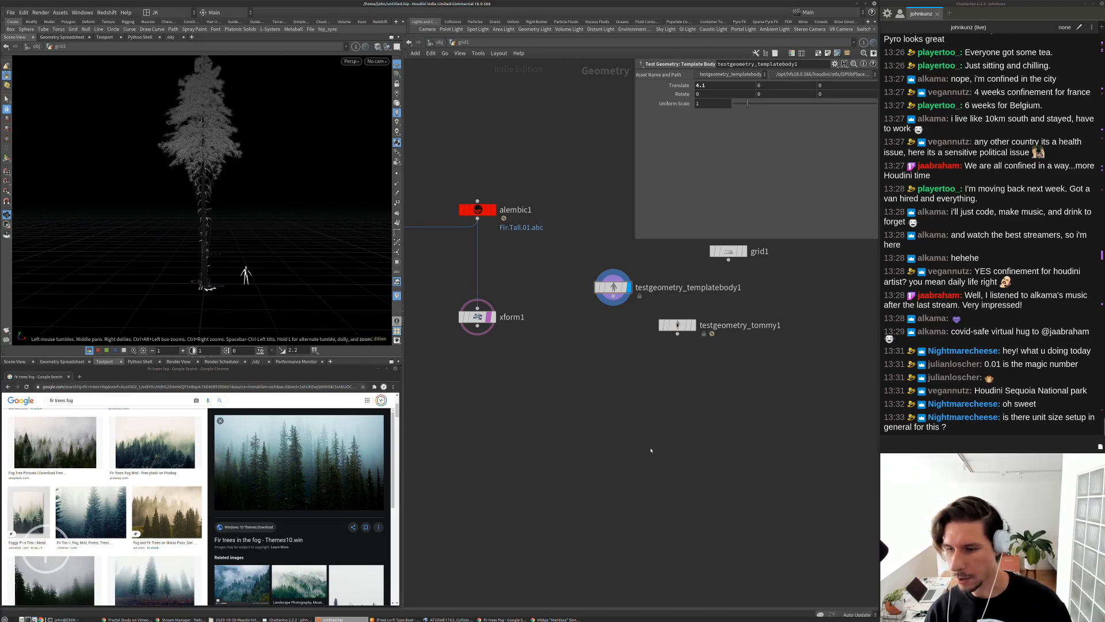
pyautogui.moveTo(652, 449); pyautogui.dragTo(665, 429, button='middle')
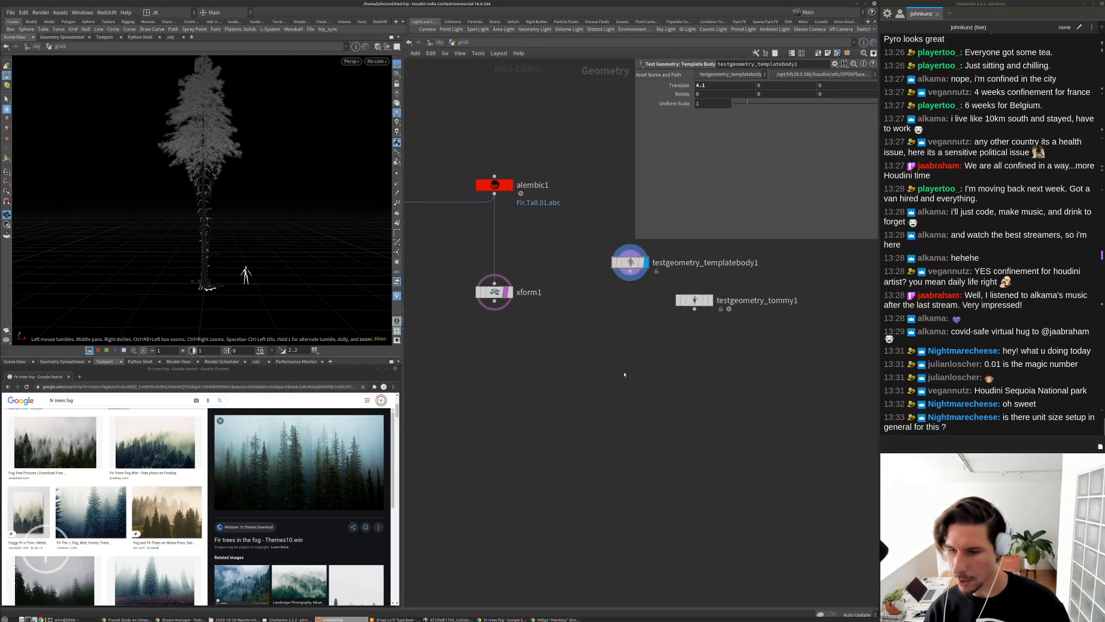
pyautogui.moveTo(624, 374); pyautogui.dragTo(634, 397, button='middle')
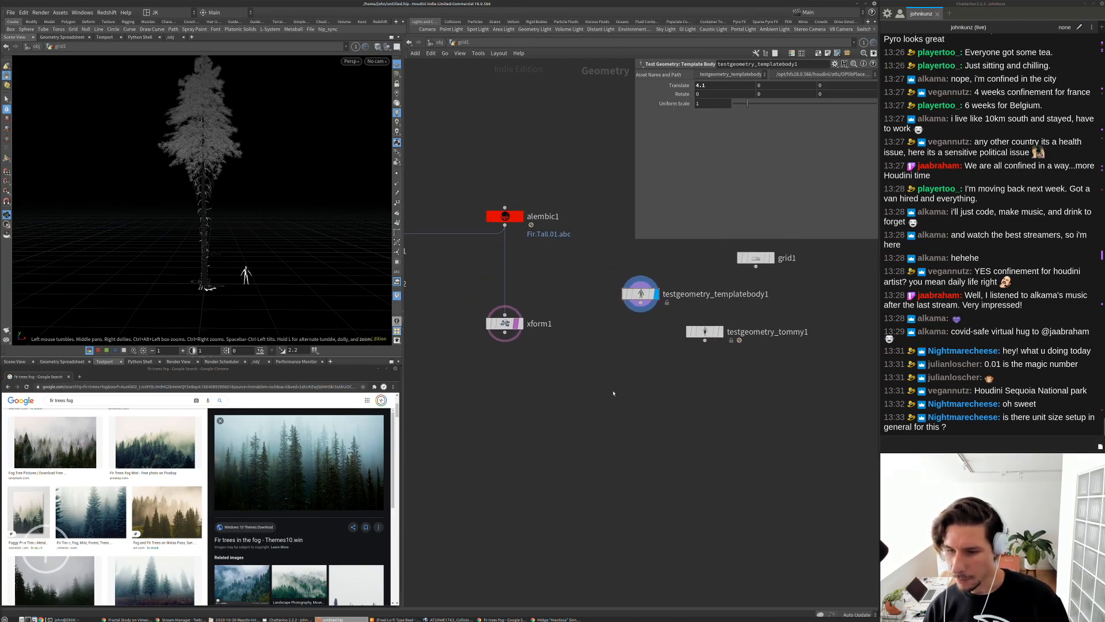
pyautogui.press('Tab')
pyautogui.write('mat')
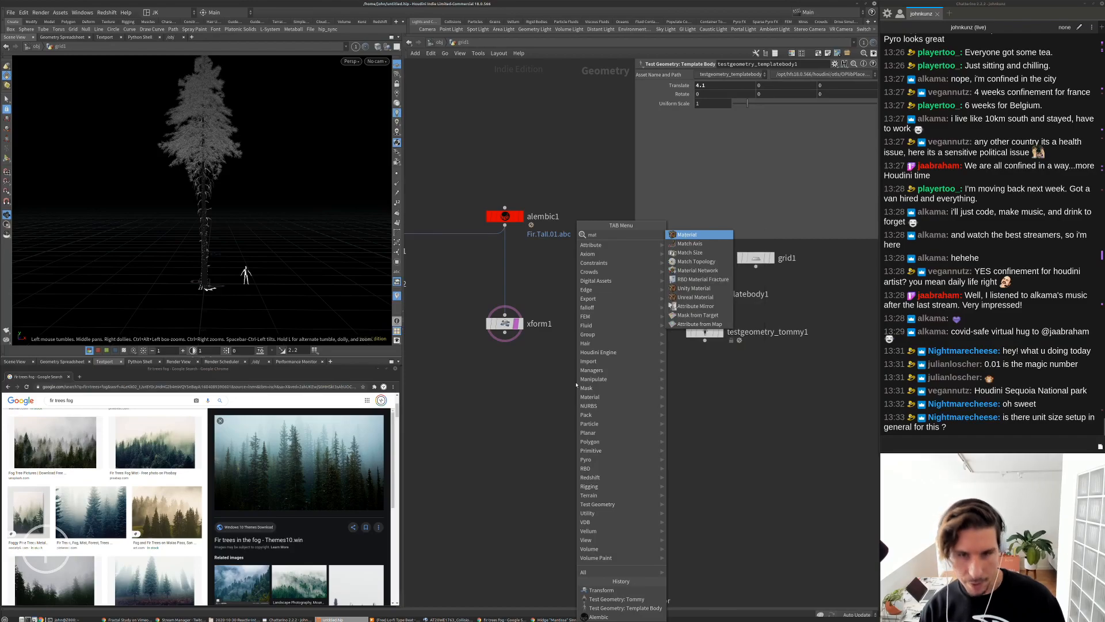
pyautogui.click(675, 254)
pyautogui.click(567, 368)
pyautogui.scroll(3, 567, 368)
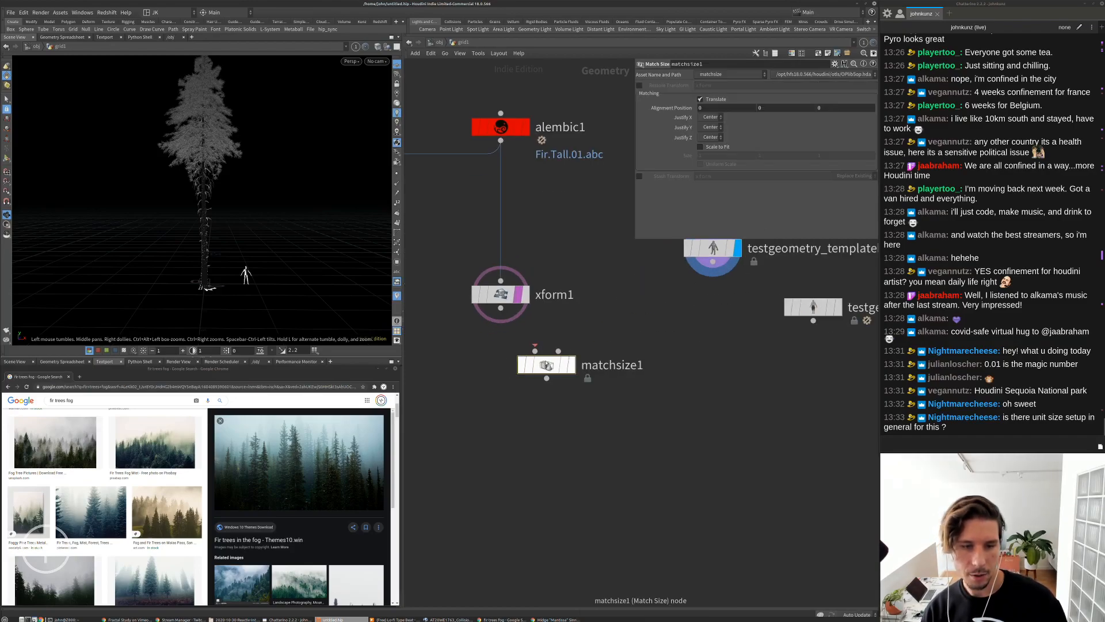
pyautogui.click(569, 365)
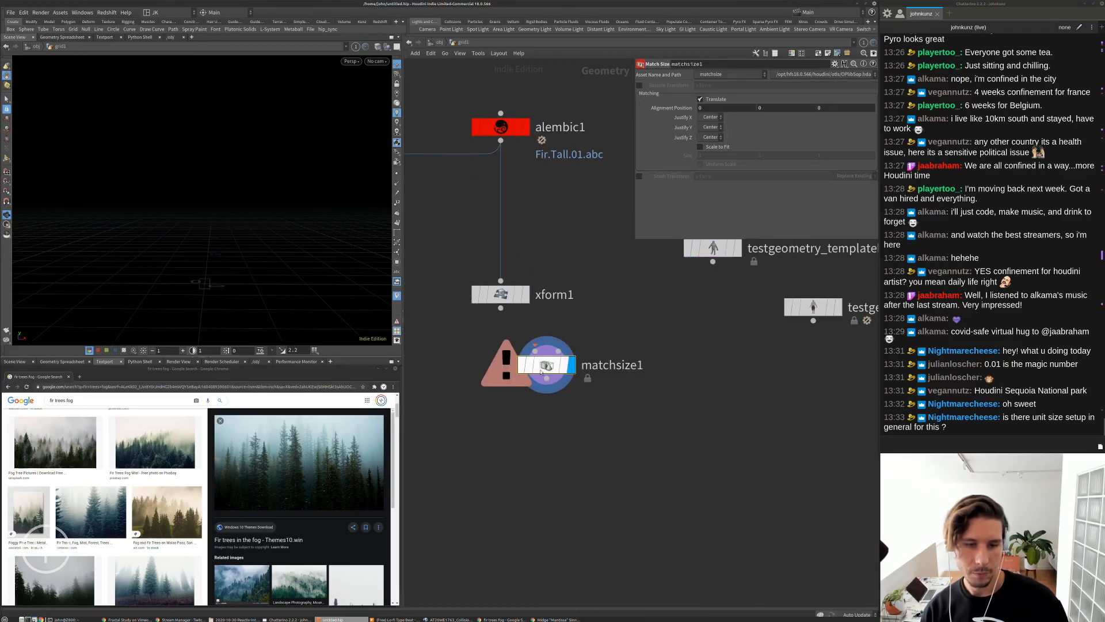
pyautogui.moveTo(501, 308); pyautogui.dragTo(536, 350)
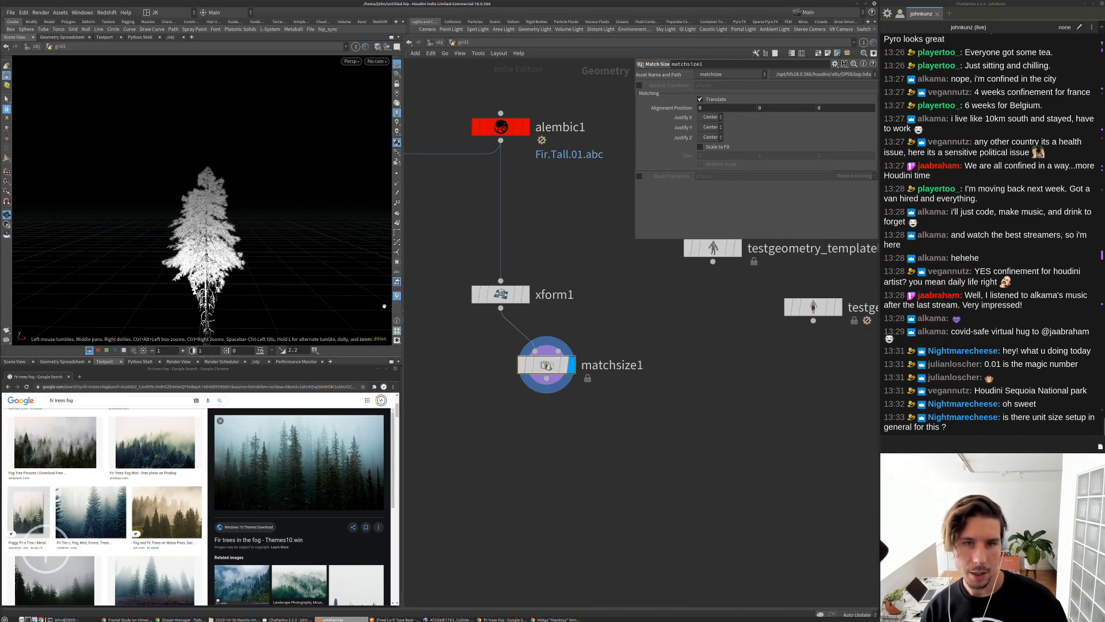
# Enable Scale to Fit and Uniform Scale on the Match Size node, and check the fir's size in the node info
pyautogui.click(717, 148)
pyautogui.click(701, 164)
pyautogui.press('g')
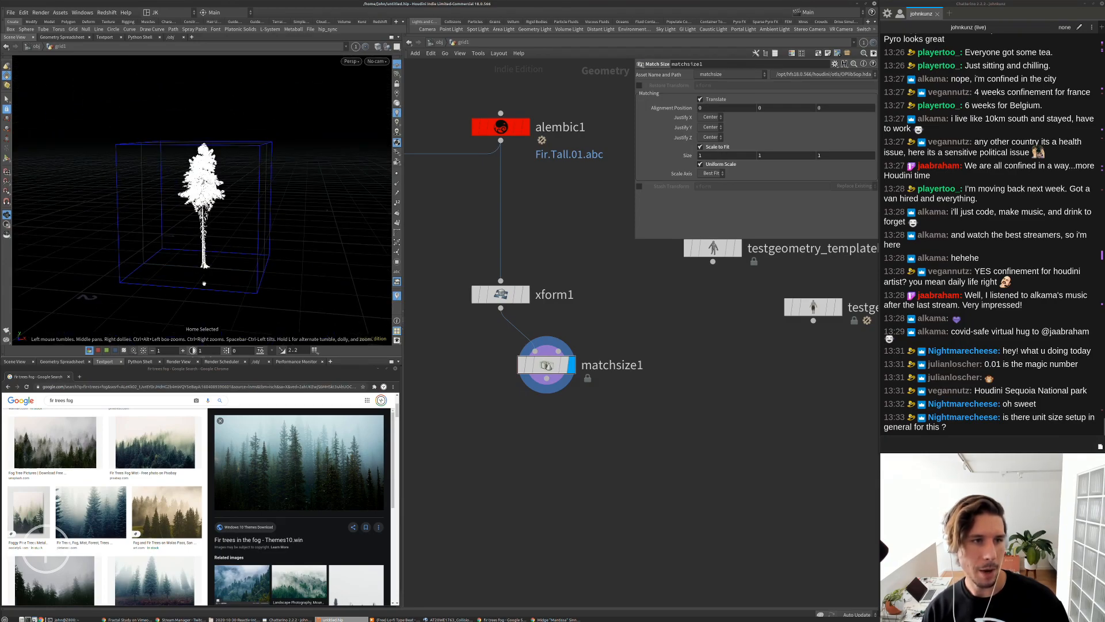
pyautogui.moveTo(247, 286); pyautogui.dragTo(190, 242)
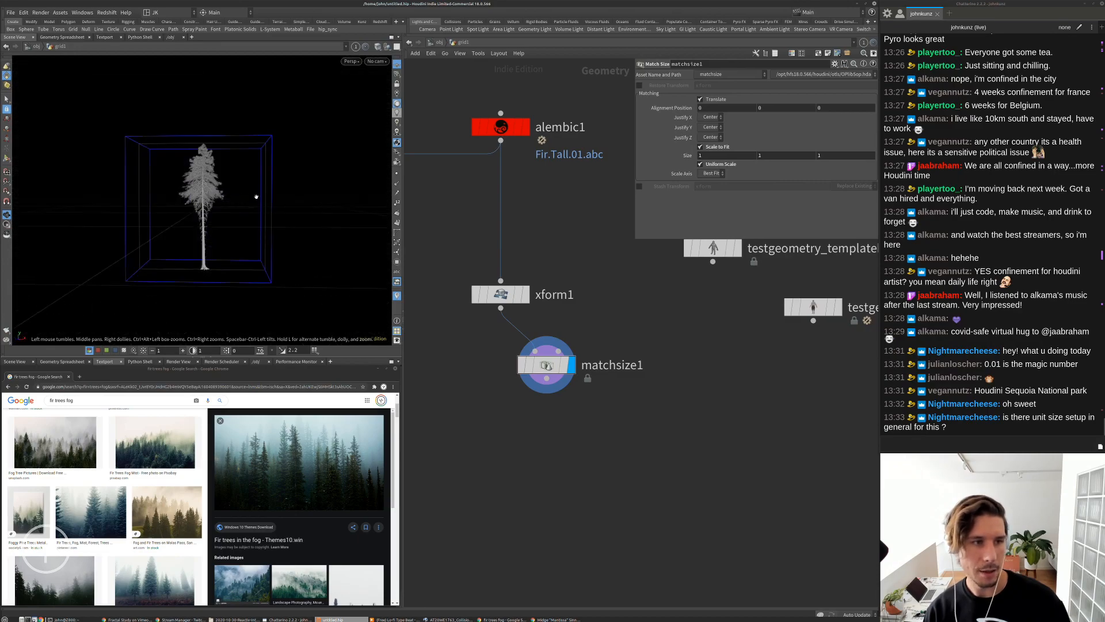
pyautogui.middleClick(539, 361)
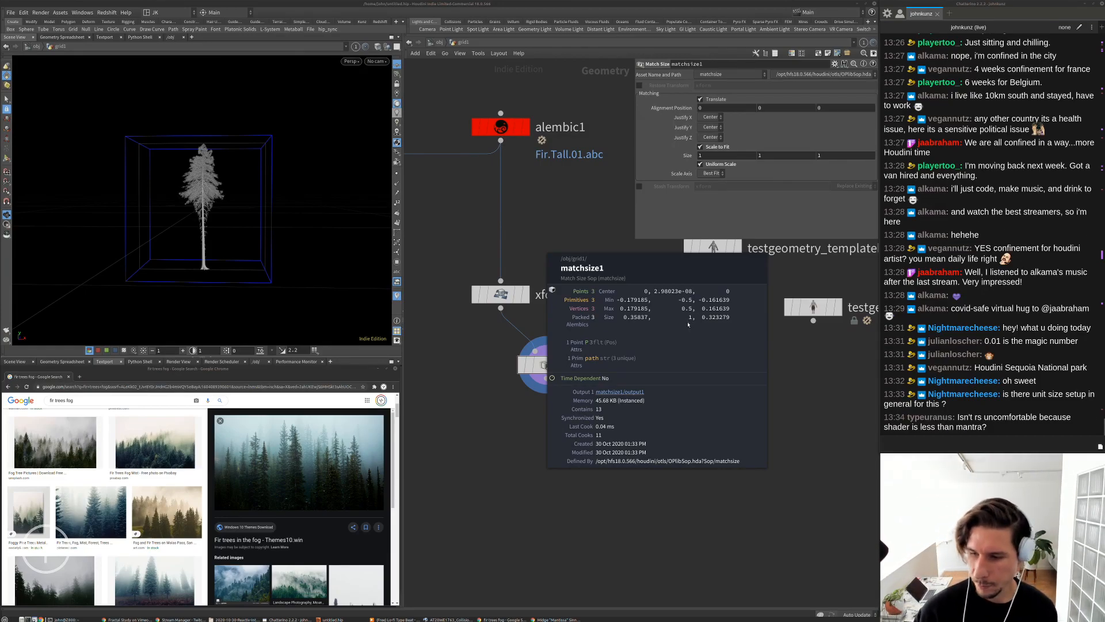
pyautogui.moveTo(686, 330); pyautogui.dragTo(686, 329, button='middle')
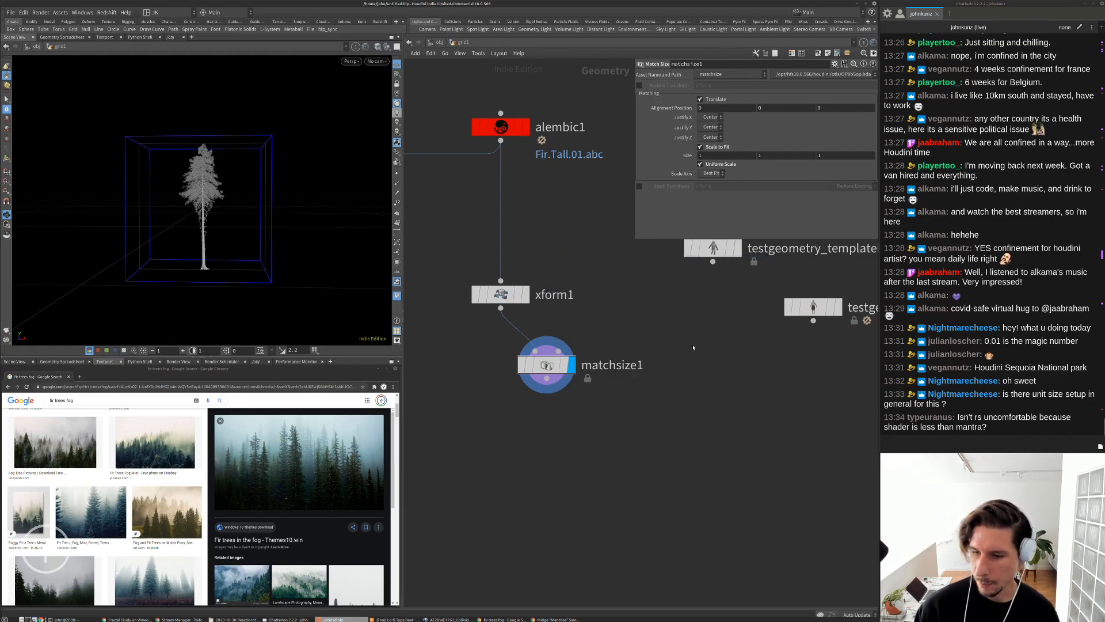
# Align the Match Size node beneath the Transform node and frame the resized fir in the scene view
pyautogui.scroll(-3, 694, 348)
pyautogui.scroll(3, 628, 324)
pyautogui.moveTo(626, 322); pyautogui.dragTo(574, 335)
pyautogui.moveTo(259, 190); pyautogui.dragTo(266, 190)
pyautogui.moveTo(266, 190); pyautogui.dragTo(209, 200, button='right')
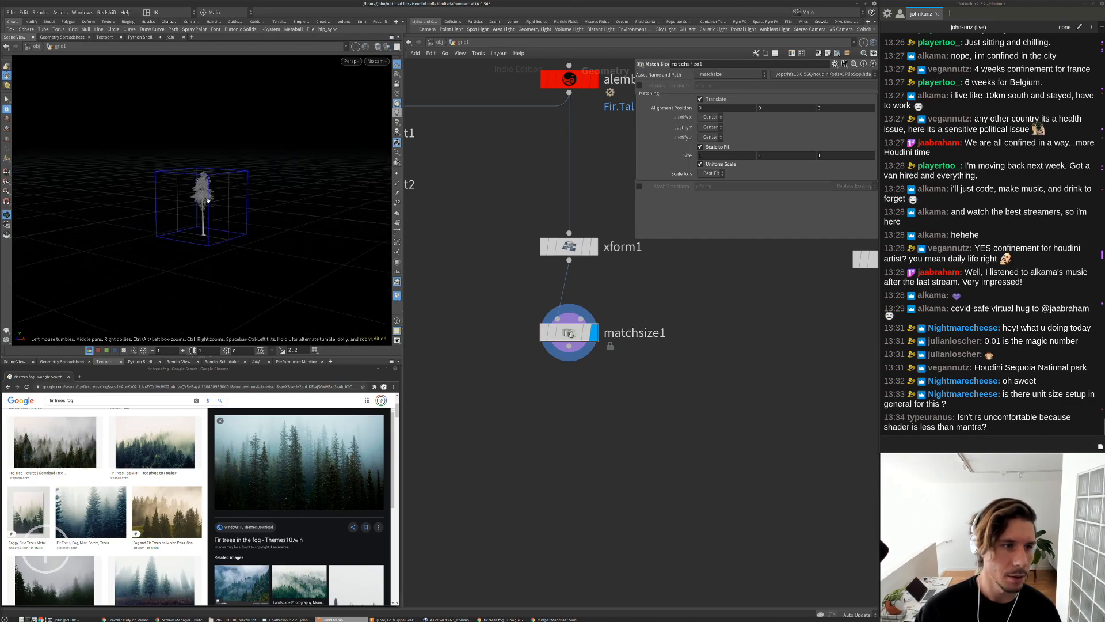
pyautogui.scroll(6, 212, 173)
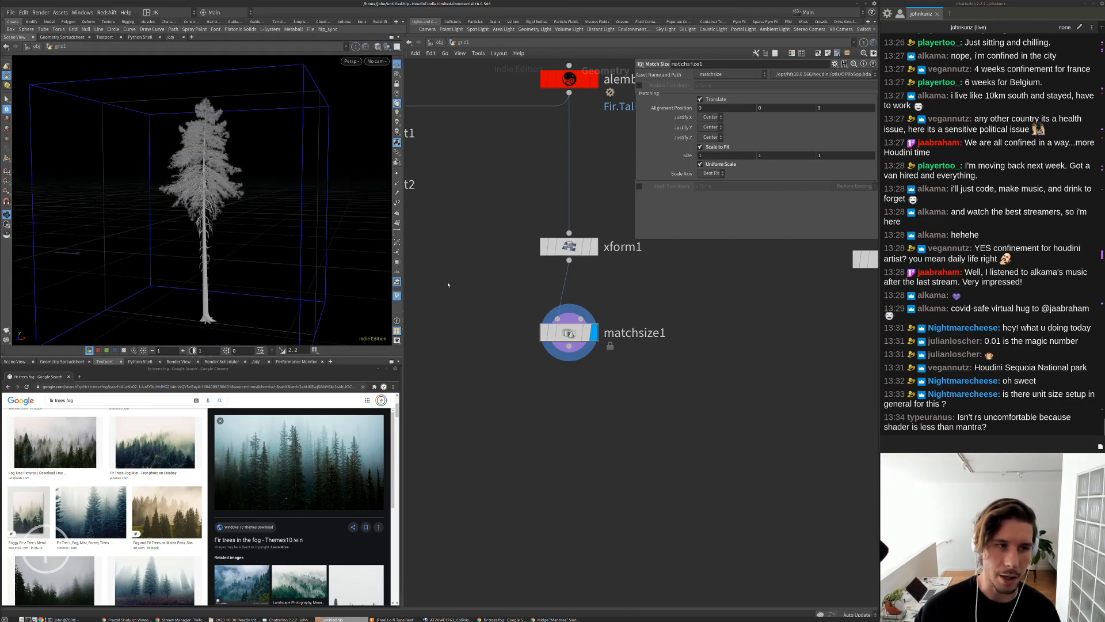
# Display the template body and show the scaled fir from the Transform node as a template
pyautogui.scroll(-3, 573, 290)
pyautogui.moveTo(572, 290); pyautogui.dragTo(510, 344, button='middle')
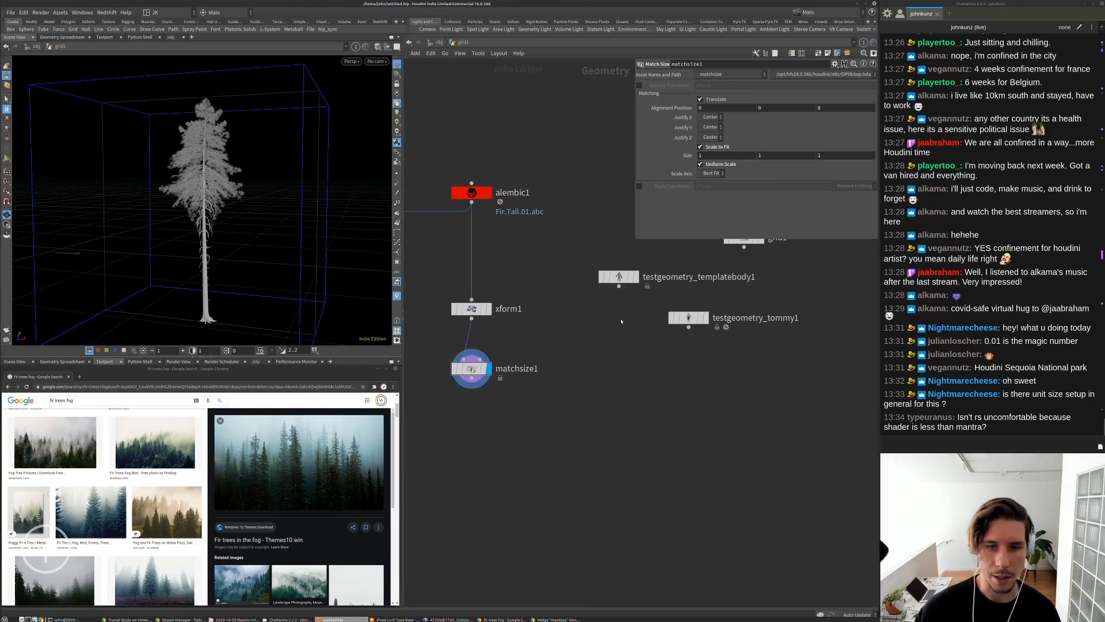
pyautogui.click(636, 277)
pyautogui.click(484, 309)
pyautogui.moveTo(288, 247); pyautogui.dragTo(77, 271, button='right')
pyautogui.moveTo(311, 201); pyautogui.dragTo(235, 220, button='right')
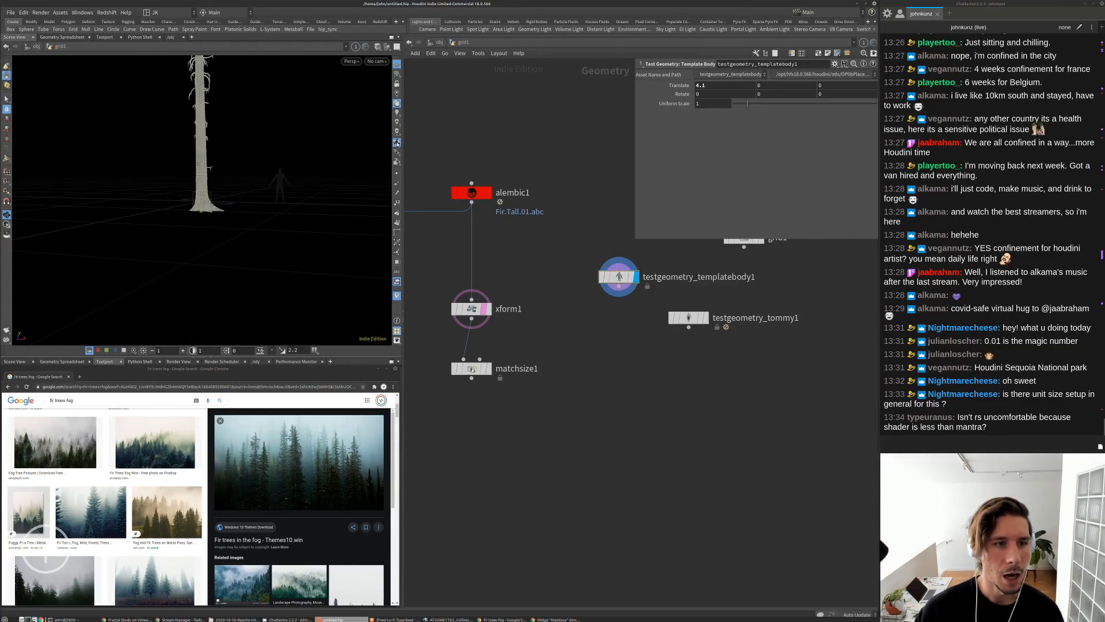
# Change the viewport lighting mode to brighten the human figure, and frame it with the whole fir
pyautogui.click(397, 94)
pyautogui.click(398, 103)
pyautogui.moveTo(257, 170); pyautogui.dragTo(201, 216, button='right')
pyautogui.moveTo(202, 216); pyautogui.dragTo(184, 261, button='middle')
pyautogui.moveTo(185, 262); pyautogui.dragTo(182, 259)
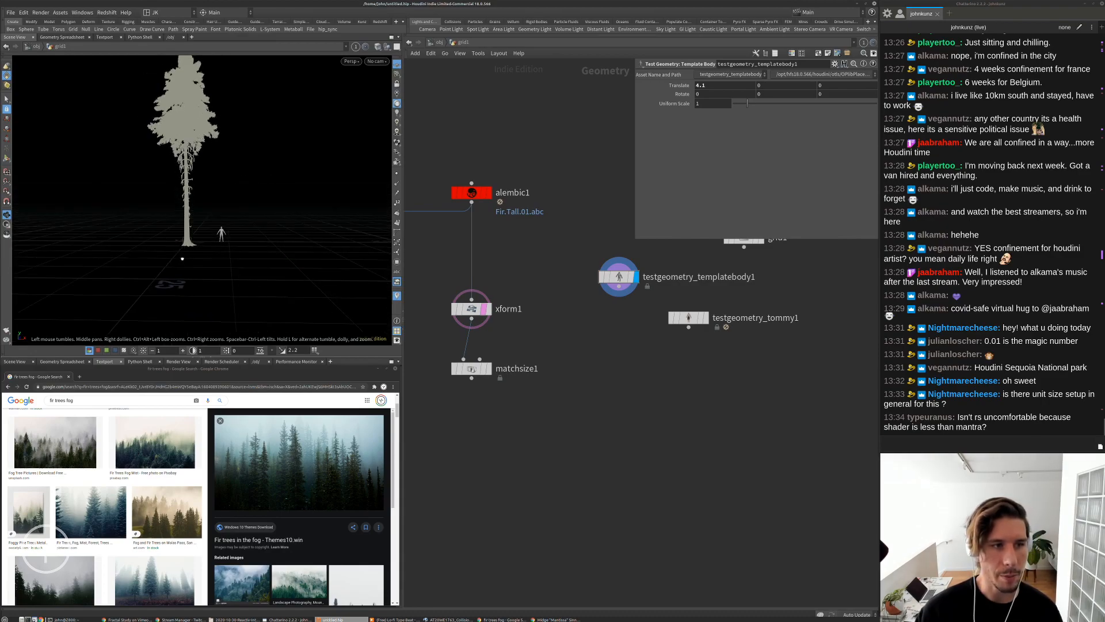
pyautogui.moveTo(183, 259); pyautogui.dragTo(155, 271, button='right')
pyautogui.moveTo(156, 271); pyautogui.dragTo(166, 261)
pyautogui.moveTo(166, 261); pyautogui.dragTo(186, 239, button='right')
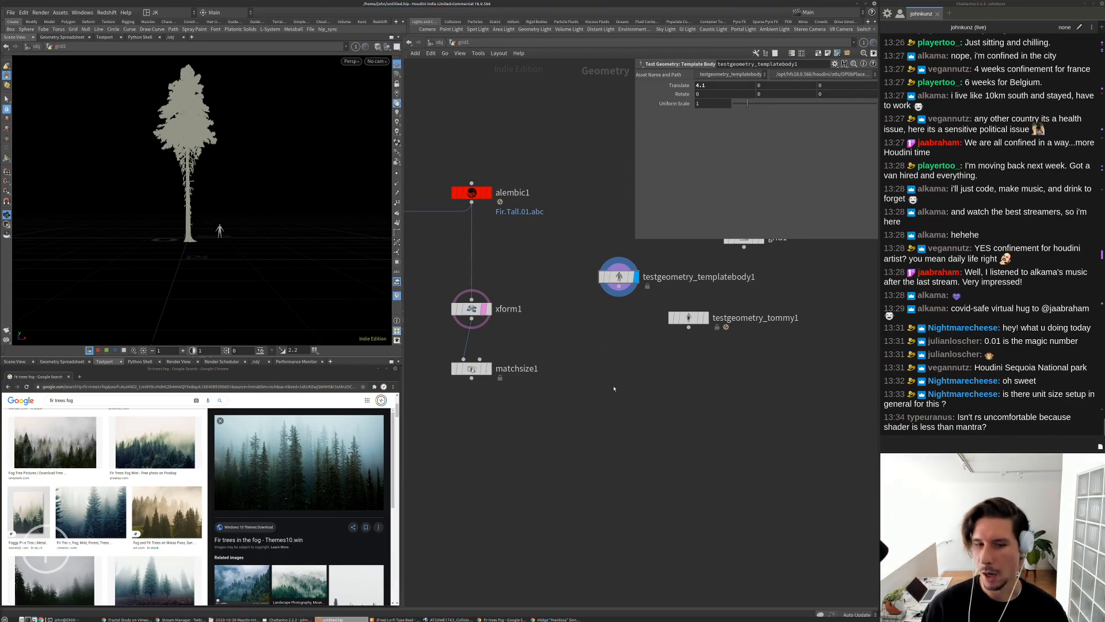
# Display the Match Size result together with the templated fir from the Transform node
pyautogui.scroll(3, 568, 300)
pyautogui.click(522, 351)
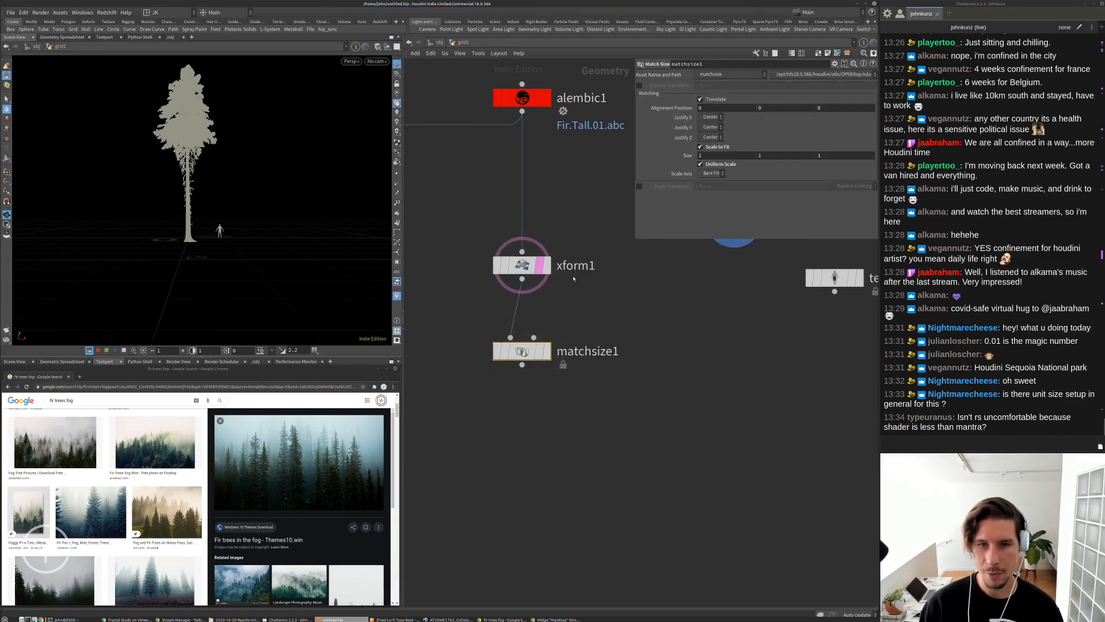
pyautogui.scroll(-4, 242, 213)
pyautogui.click(548, 351)
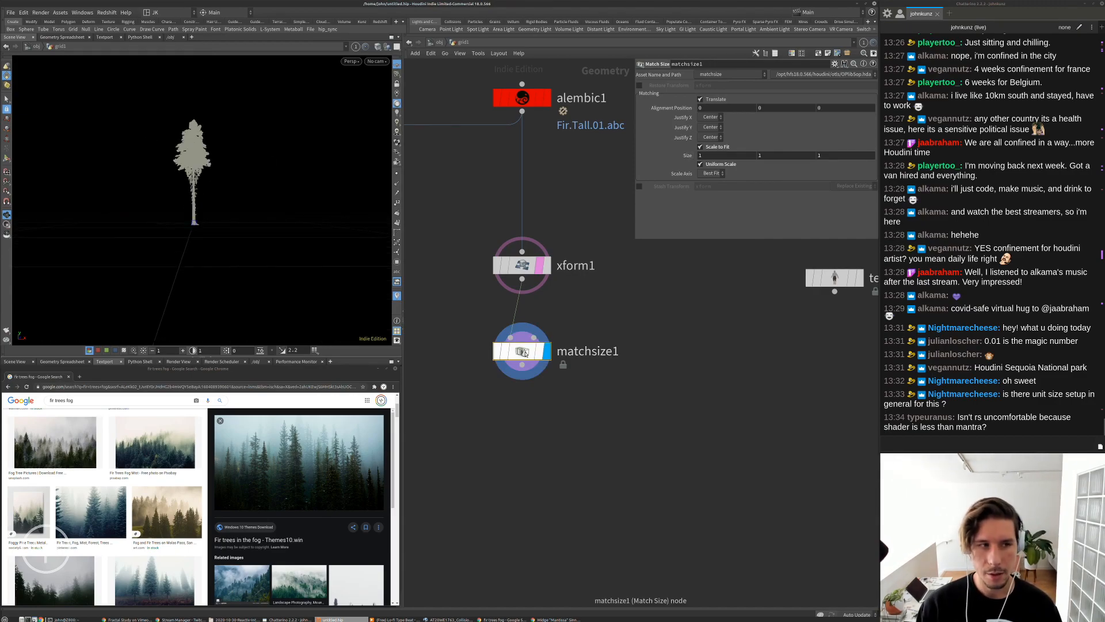
# Check the Match Size and Transform nodes' information, and look up the height of fir trees on the web through Wikipedia's Fir article
pyautogui.middleClick(526, 352)
pyautogui.middleClick(521, 265)
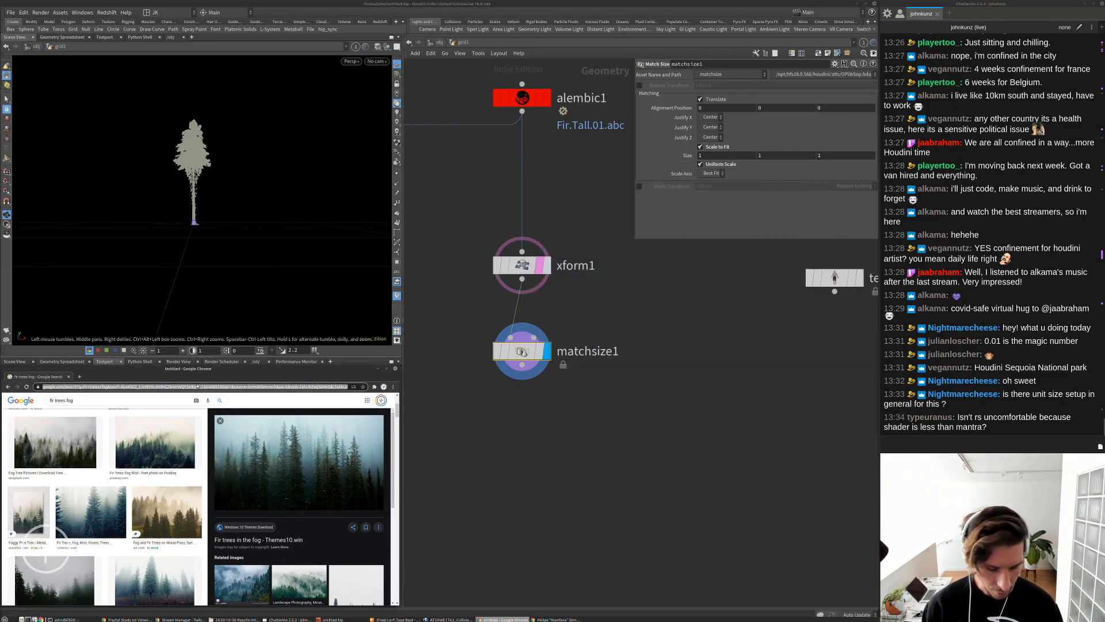
pyautogui.hotkey('ctrl', 't')
pyautogui.write('height of')
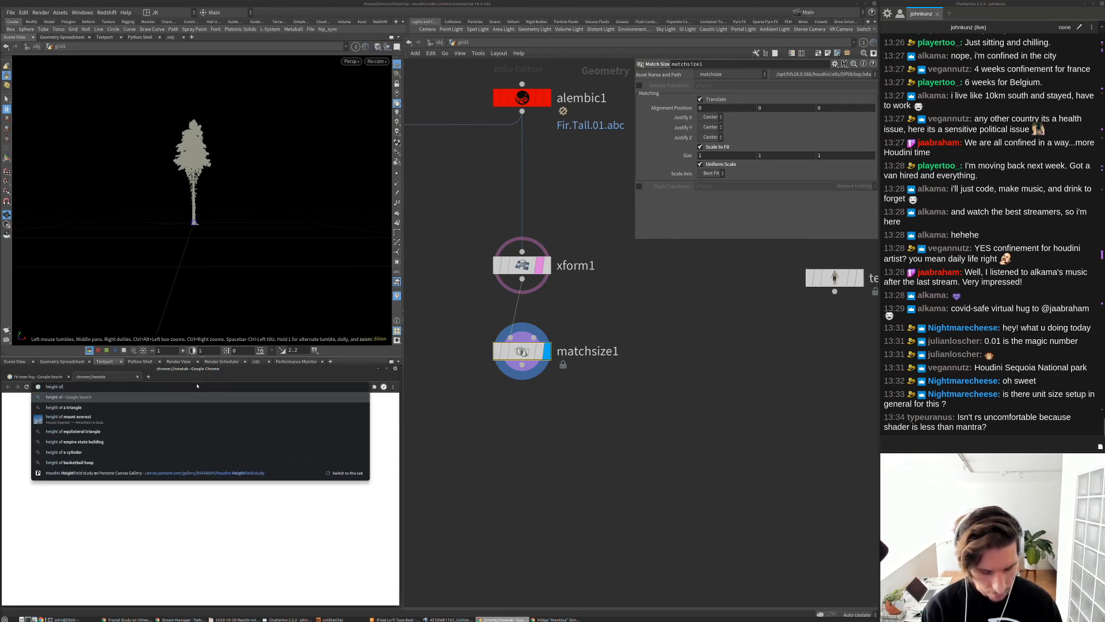
pyautogui.write(' fir trees')
pyautogui.press('Return')
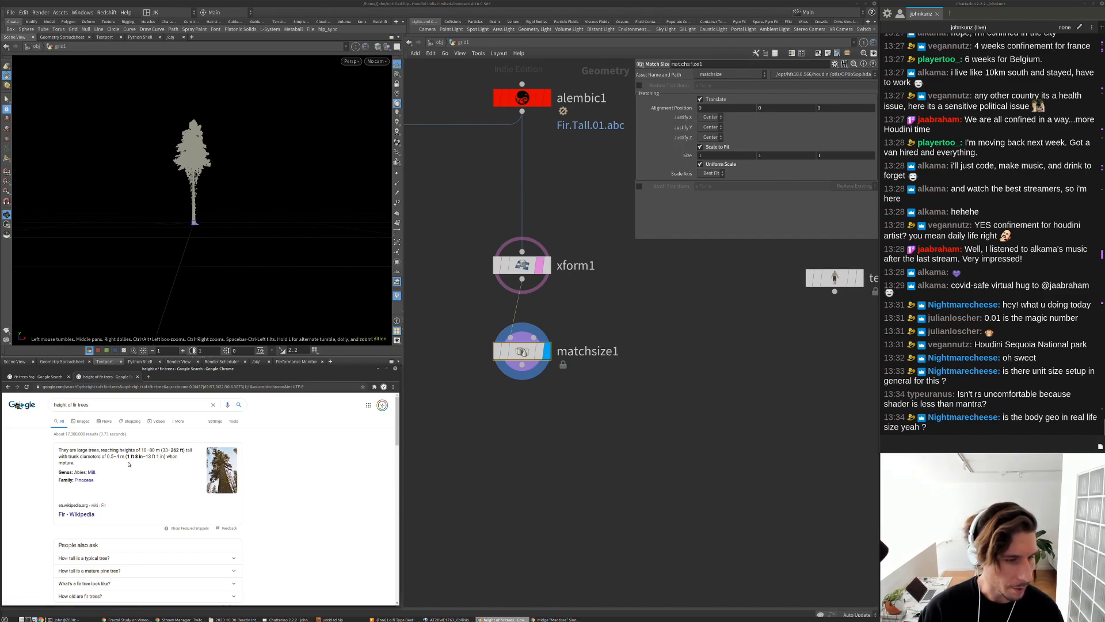
pyautogui.click(206, 460)
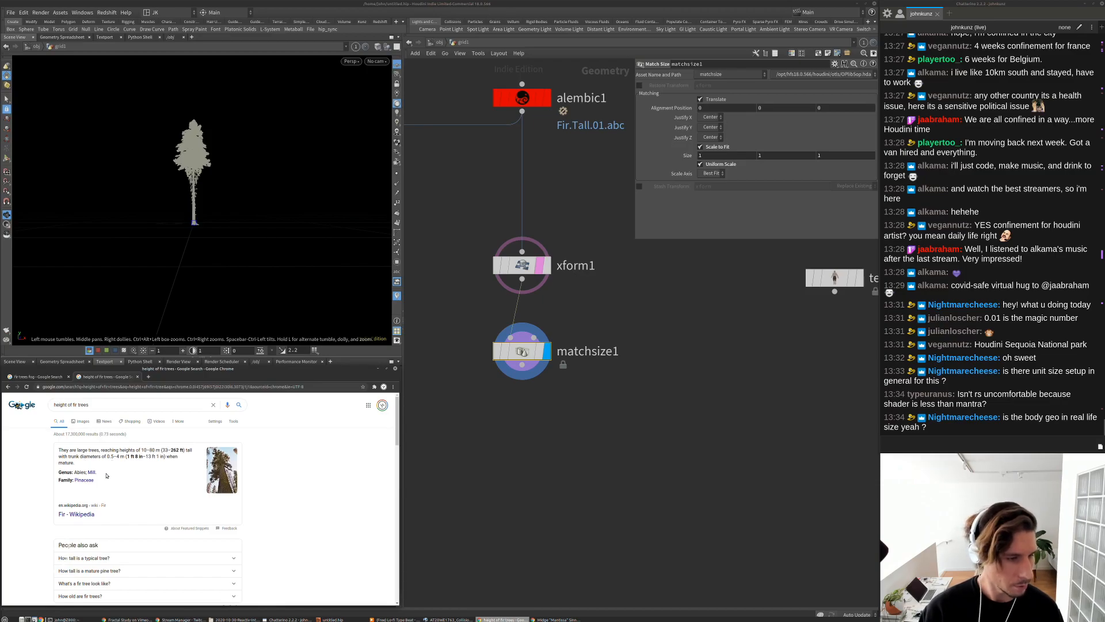
pyautogui.click(77, 515)
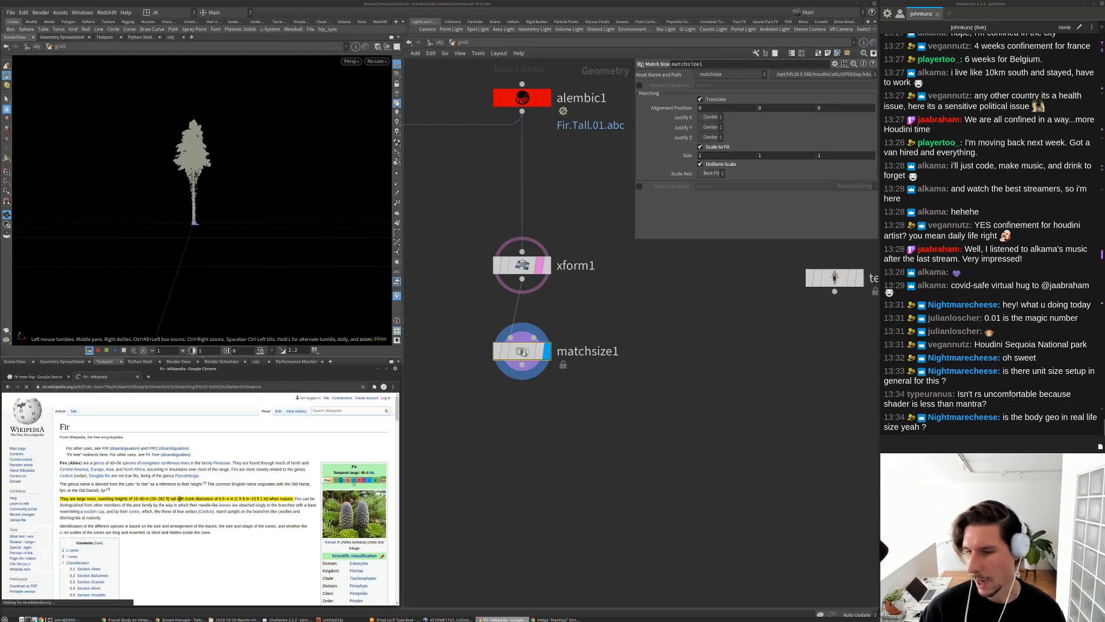
pyautogui.scroll(-4, 77, 465)
pyautogui.scroll(-3, 77, 465)
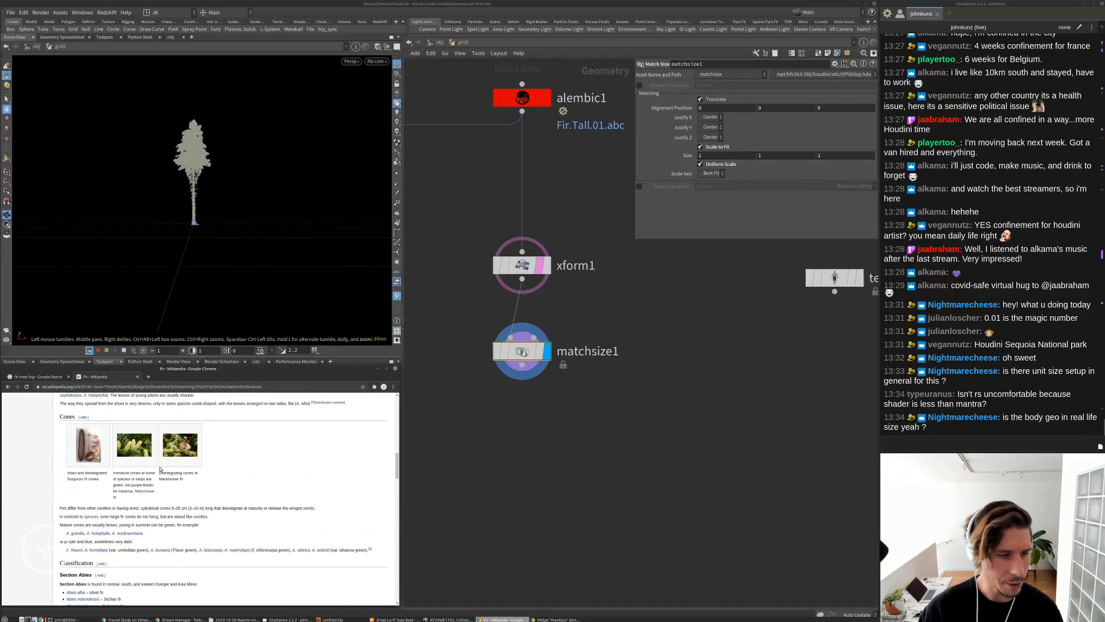
# Set the Match Size node's size to 24 on all three axes and view the resized fir without the Transform template
pyautogui.click(524, 353)
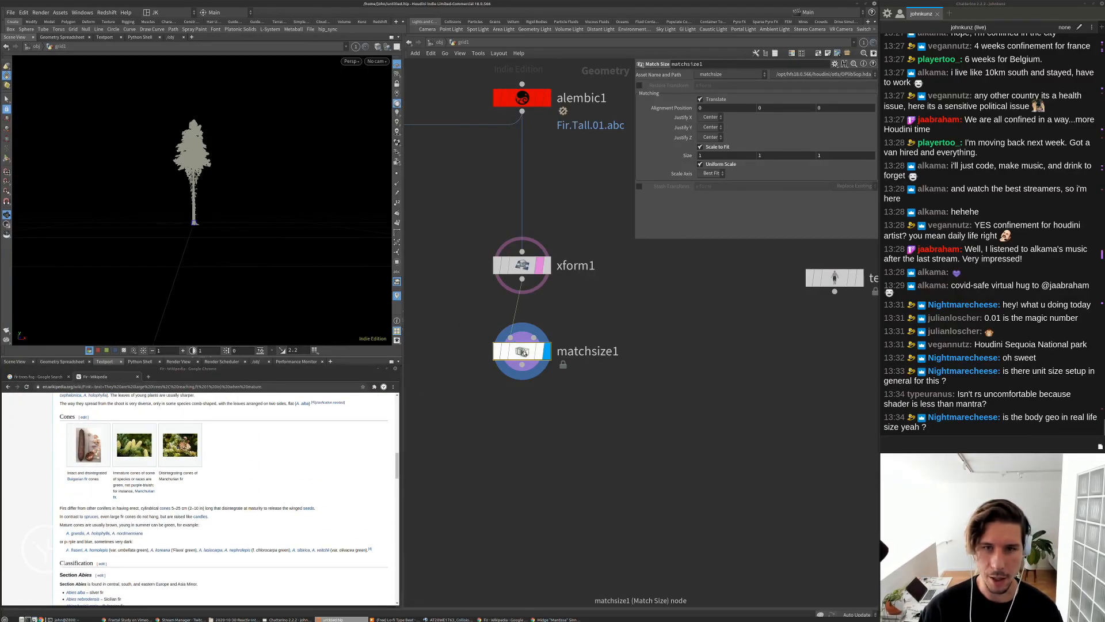
pyautogui.middleClick(524, 353)
pyautogui.click(750, 155)
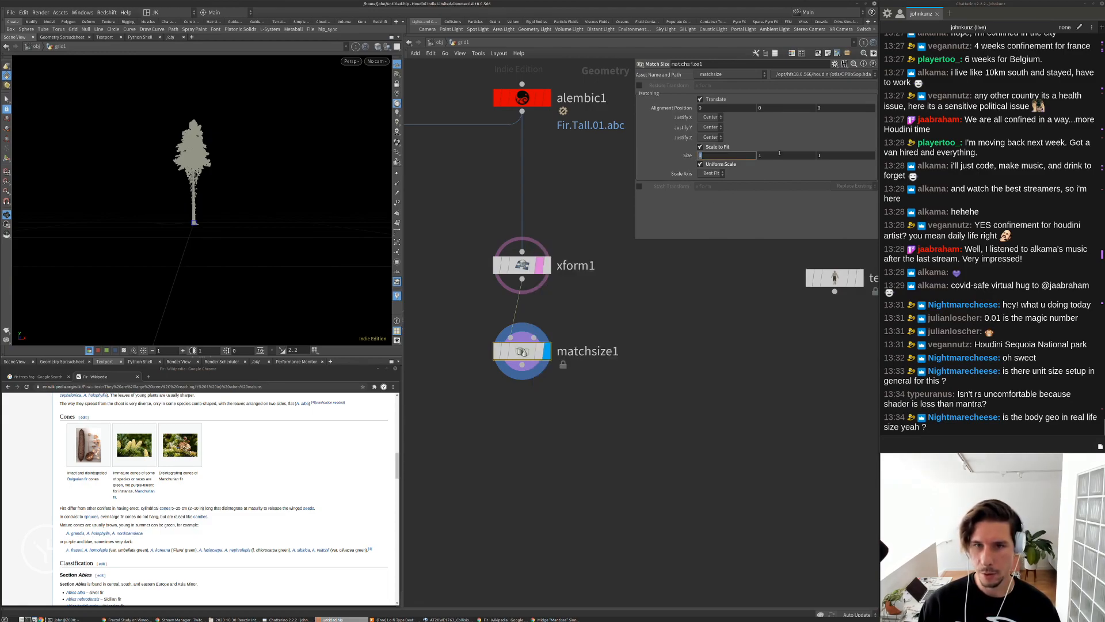
pyautogui.write('24')
pyautogui.press('Tab')
pyautogui.write('24')
pyautogui.press('Return')
pyautogui.click(542, 352)
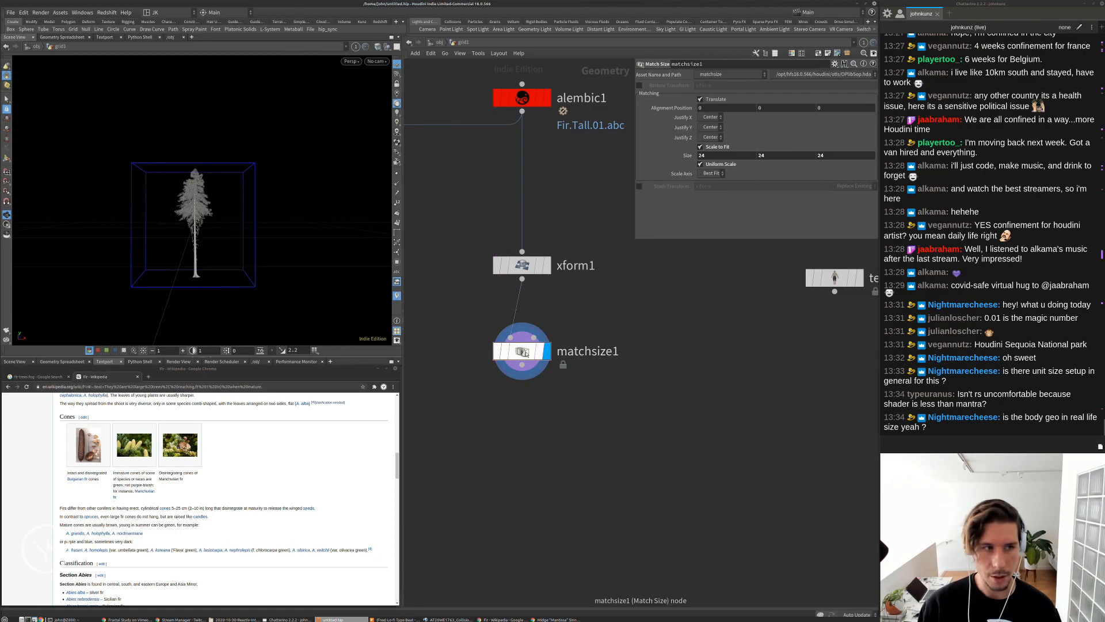
pyautogui.moveTo(288, 200); pyautogui.dragTo(239, 210)
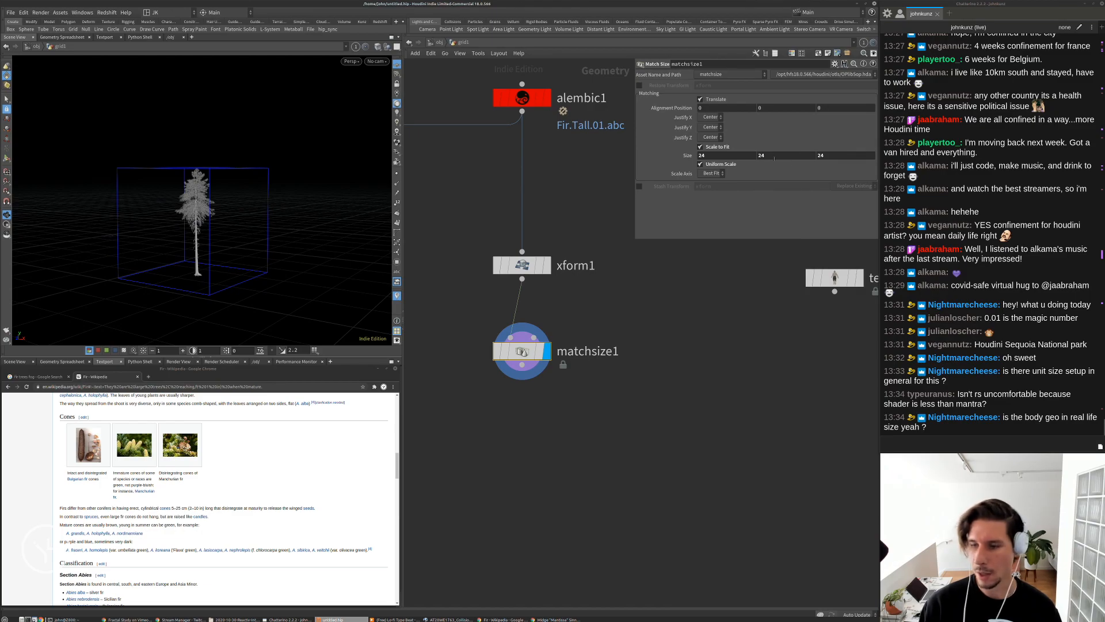
pyautogui.moveTo(213, 207); pyautogui.dragTo(240, 188)
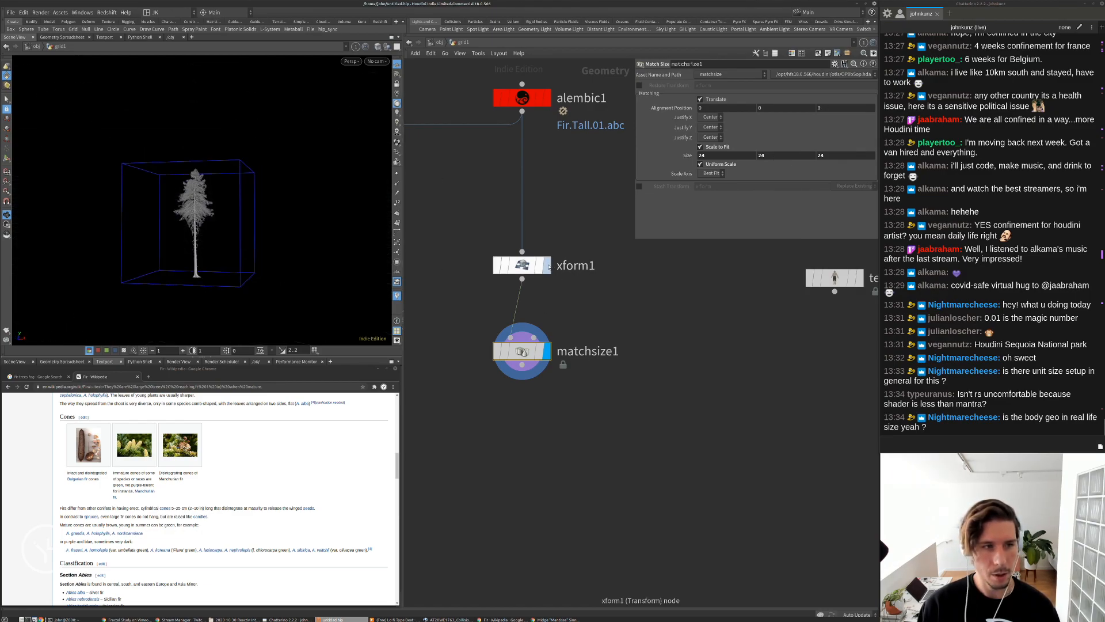
# Split the Transform node into its own branch, feed Match Size directly from the fir Alembic, and display the Match Size result
pyautogui.click(548, 266)
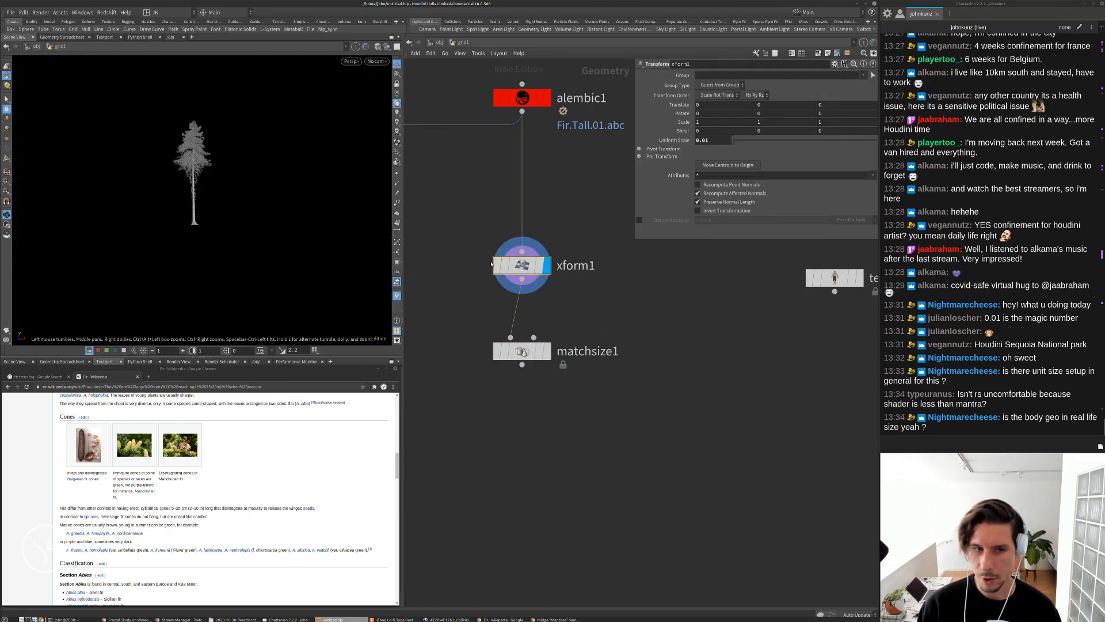
pyautogui.moveTo(491, 265); pyautogui.dragTo(549, 267)
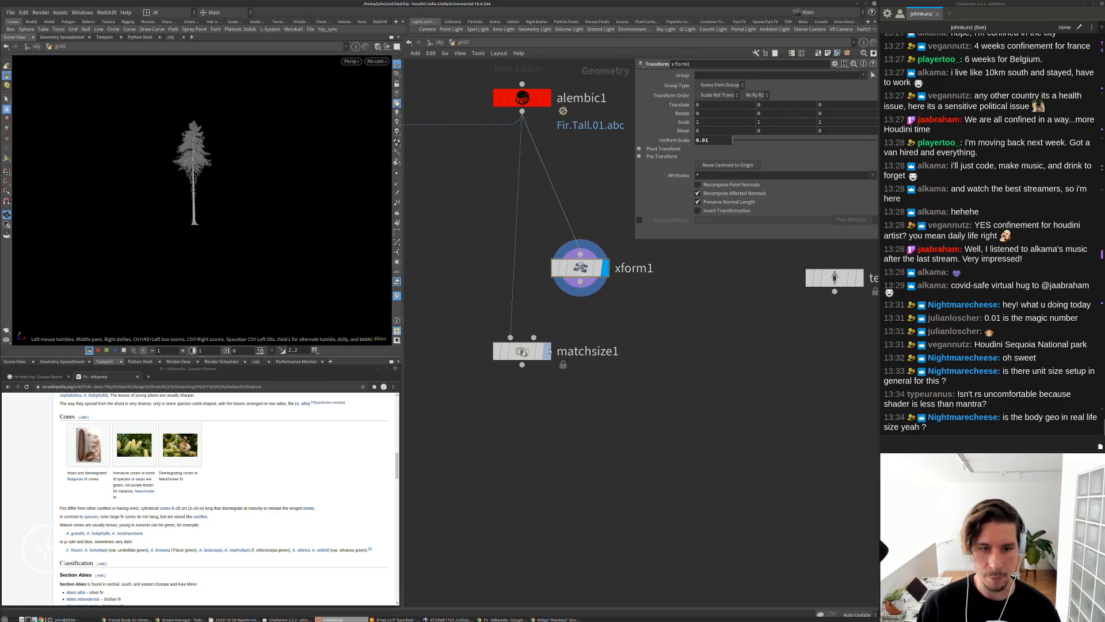
pyautogui.click(548, 352)
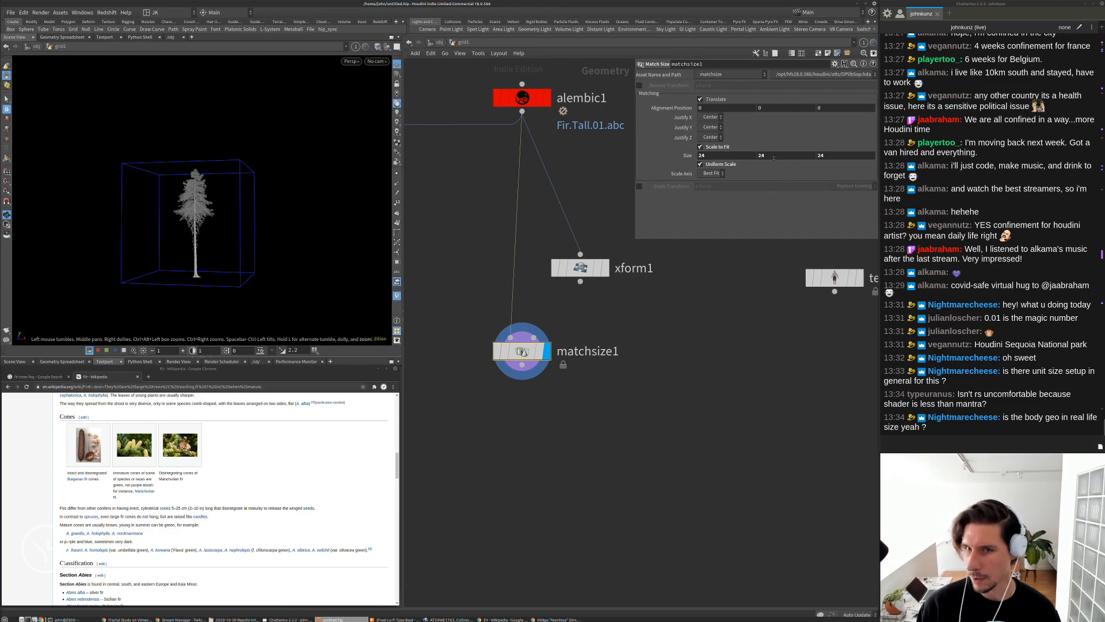
# Display the template body on its own and inspect its node information
pyautogui.moveTo(743, 320); pyautogui.dragTo(725, 369, button='middle')
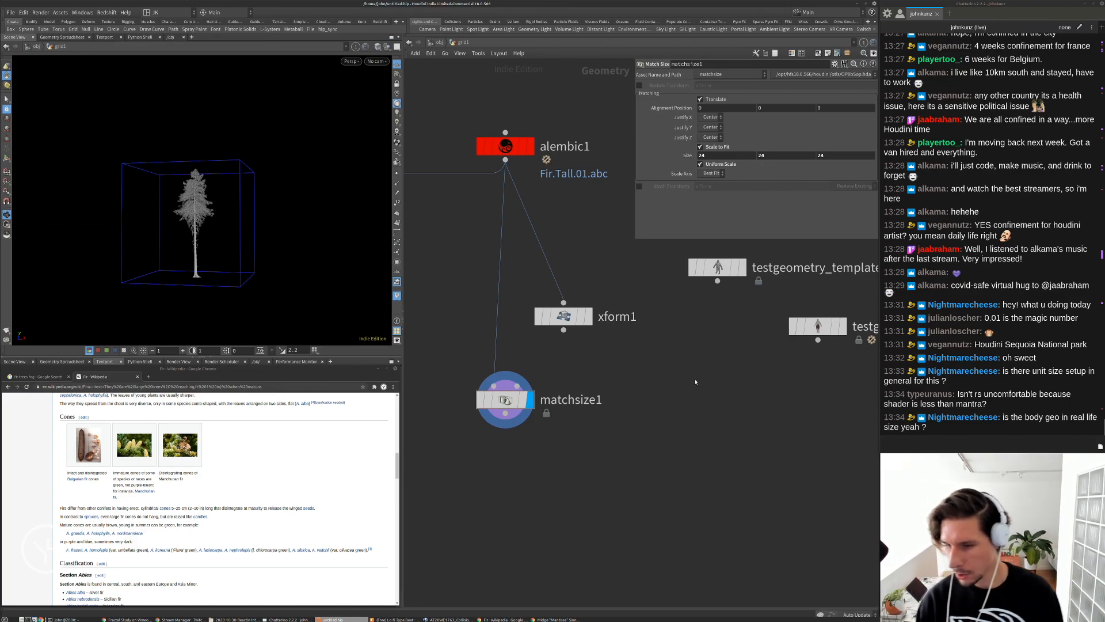
pyautogui.moveTo(696, 375); pyautogui.dragTo(602, 406, button='middle')
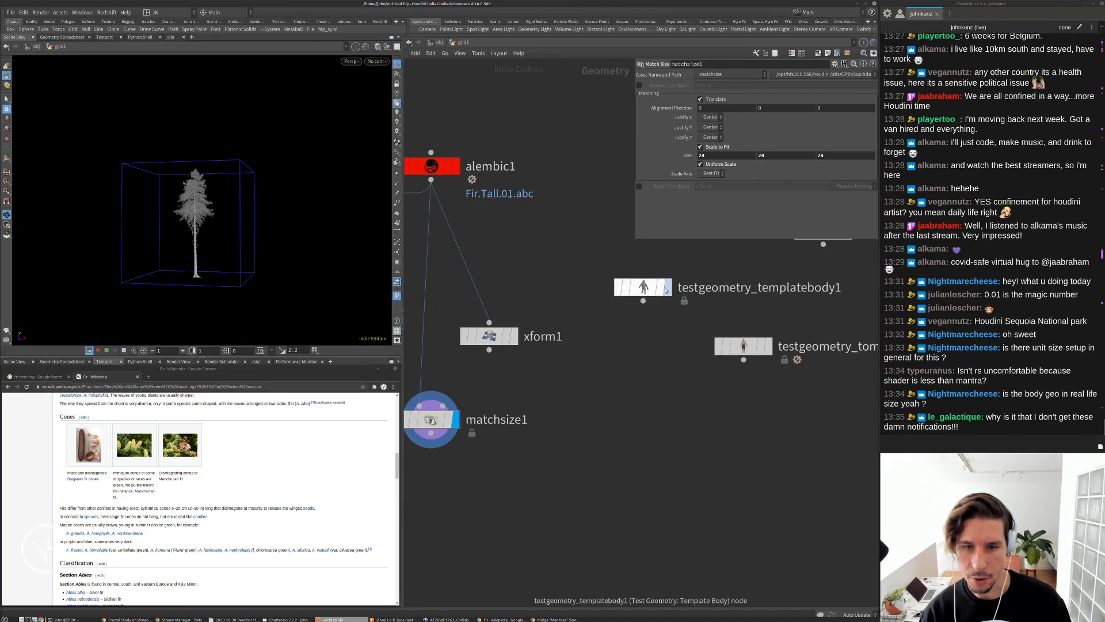
pyautogui.click(667, 287)
pyautogui.click(652, 290)
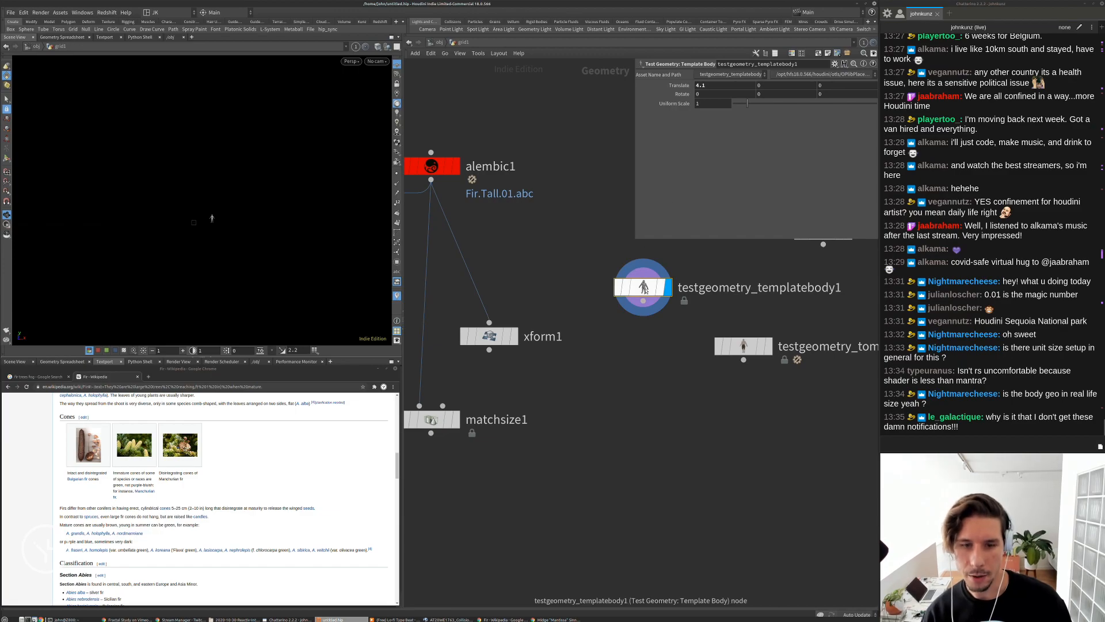
pyautogui.middleClick(735, 287)
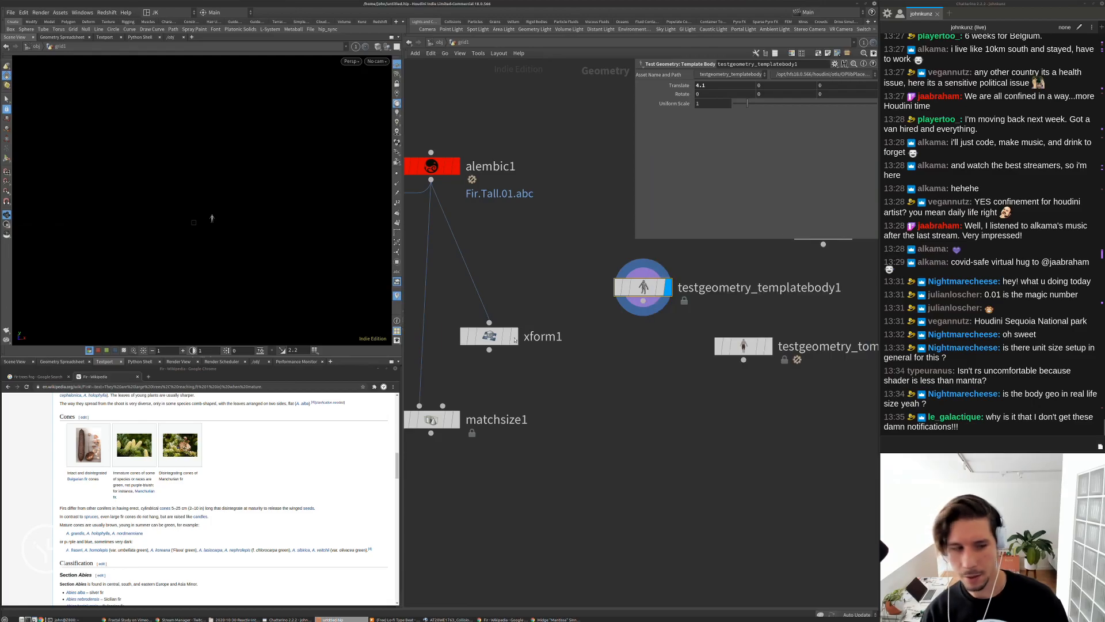
pyautogui.scroll(-2, 777, 448)
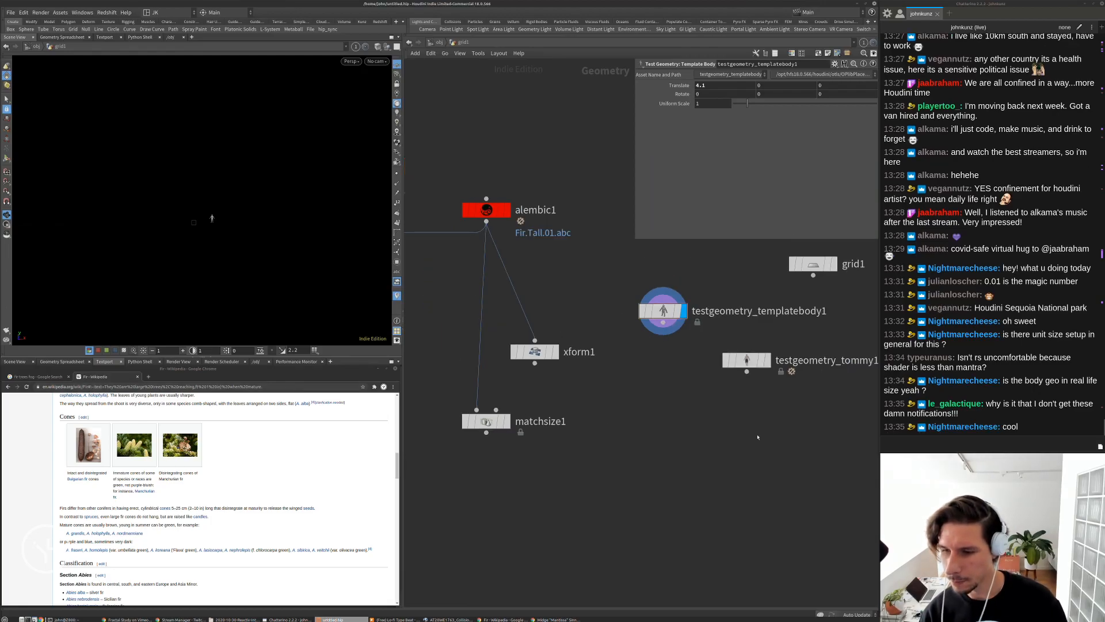
pyautogui.moveTo(712, 448); pyautogui.dragTo(723, 469, button='middle')
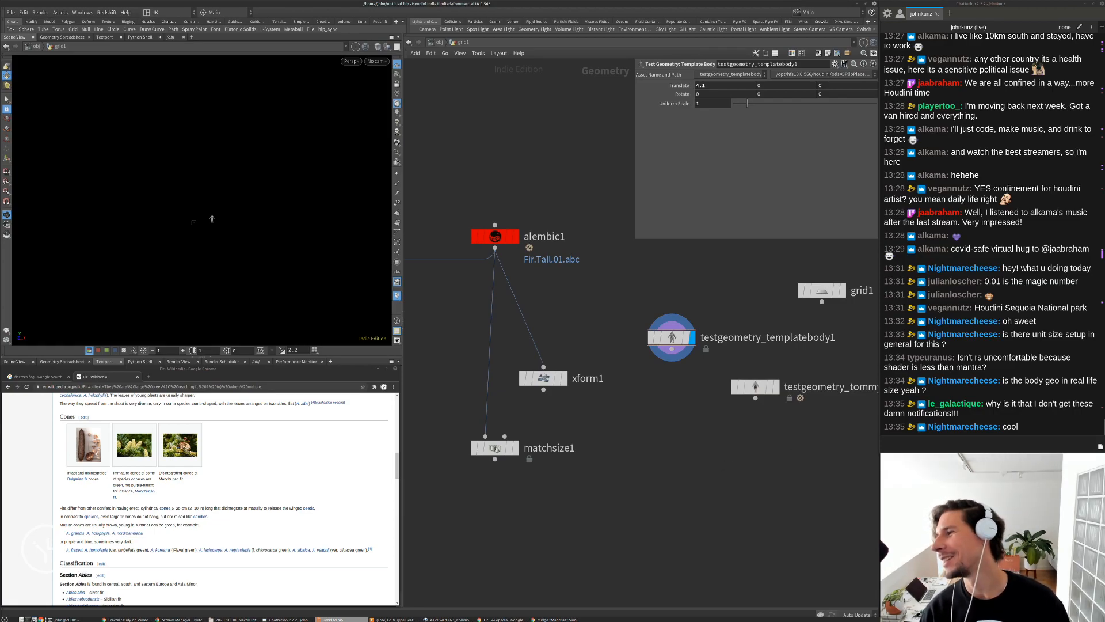
# Switch to Discord to check the stream notification in the general-chatter channel, and close its window
pyautogui.hotkey('ctrl', 't')
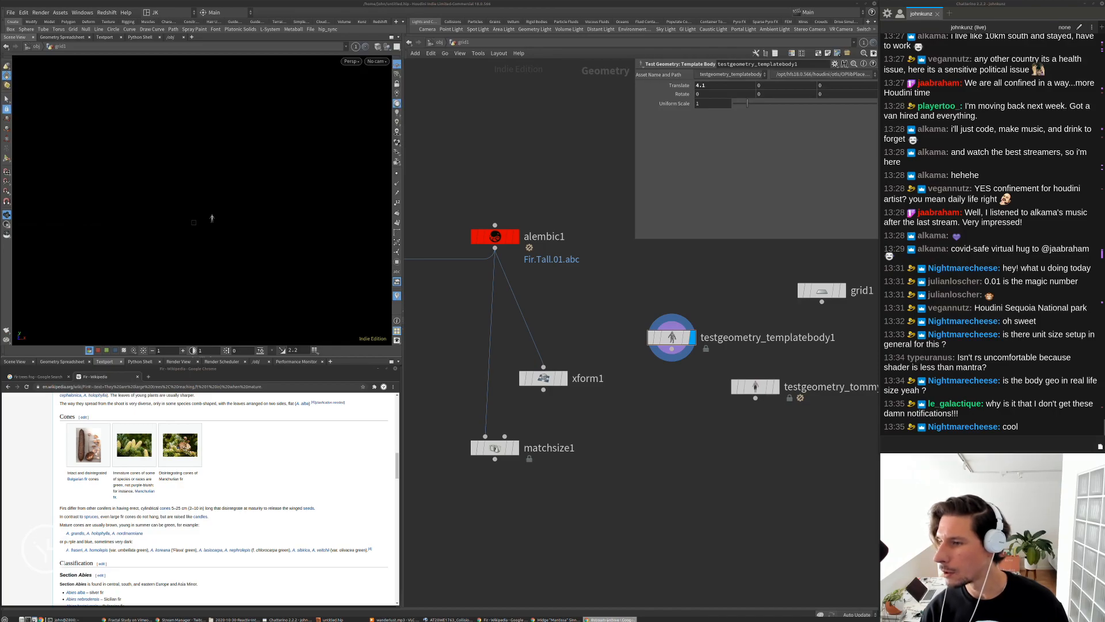
pyautogui.keyDown('super'); pyautogui.moveTo(1075, 412); pyautogui.dragTo(648, 406); pyautogui.keyUp('super')
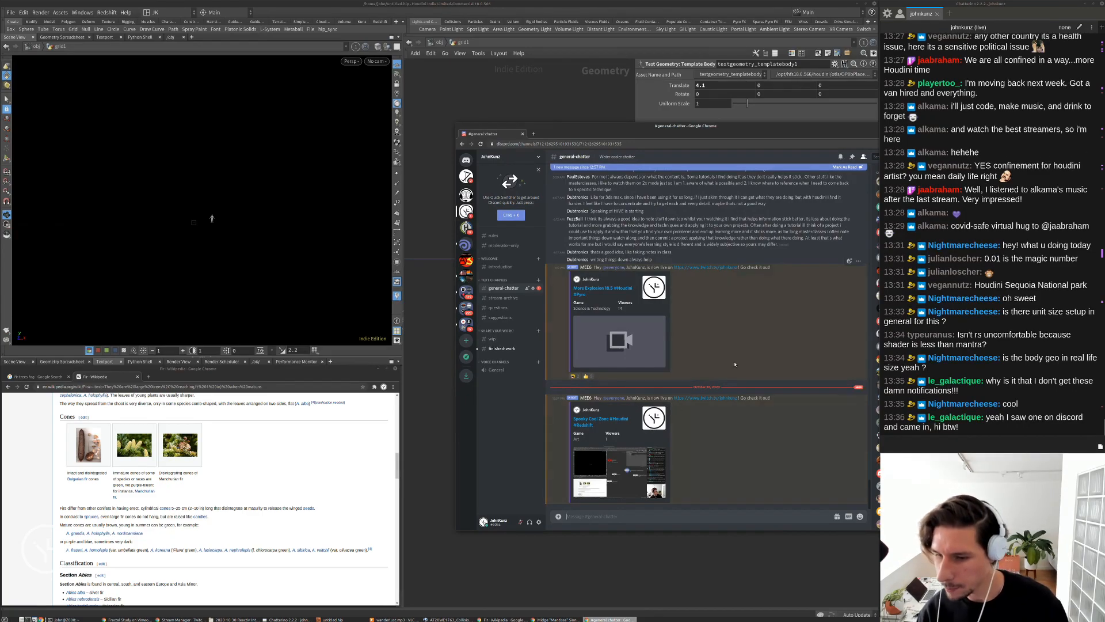
pyautogui.moveTo(804, 134); pyautogui.dragTo(730, 132)
pyautogui.click(862, 123)
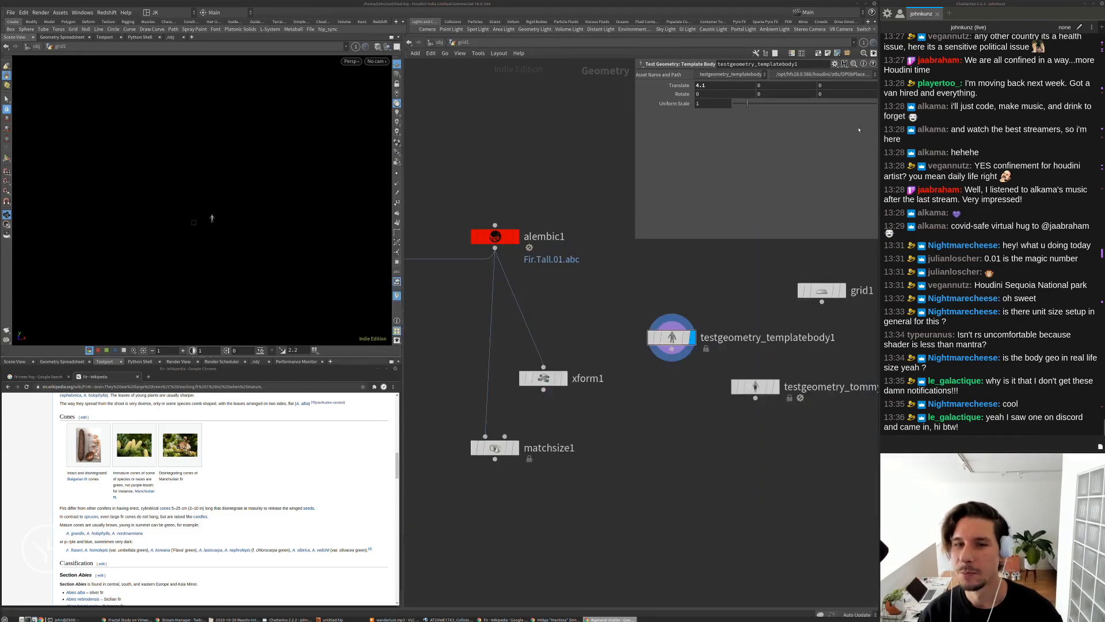
pyautogui.click(627, 308)
pyautogui.moveTo(627, 300); pyautogui.dragTo(628, 265, button='middle')
pyautogui.scroll(-3, 628, 266)
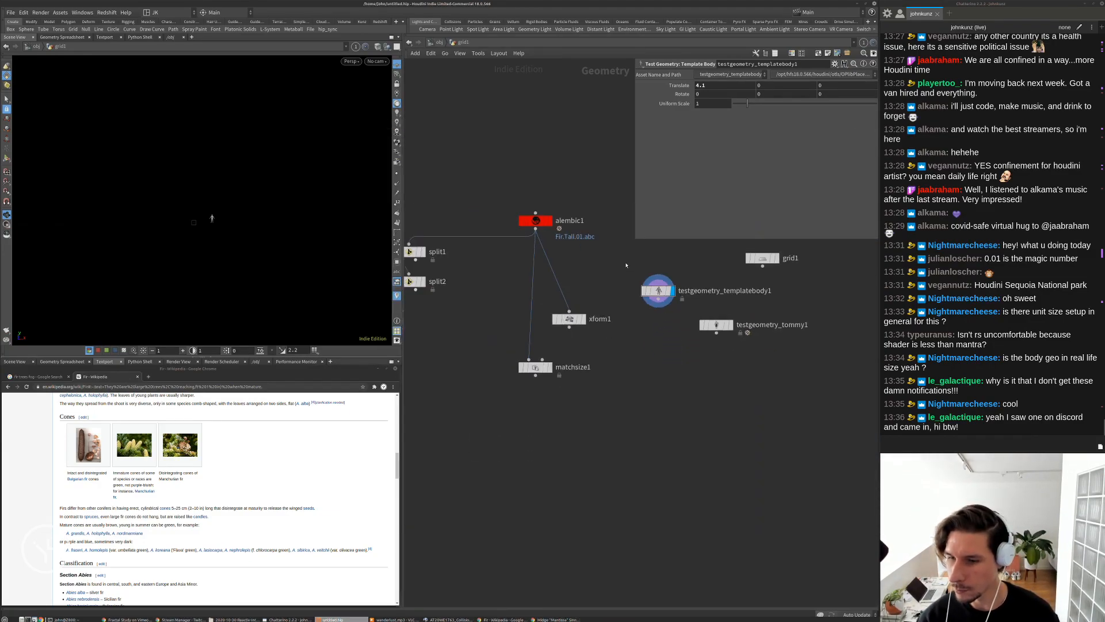
pyautogui.moveTo(677, 408); pyautogui.dragTo(682, 387, button='middle')
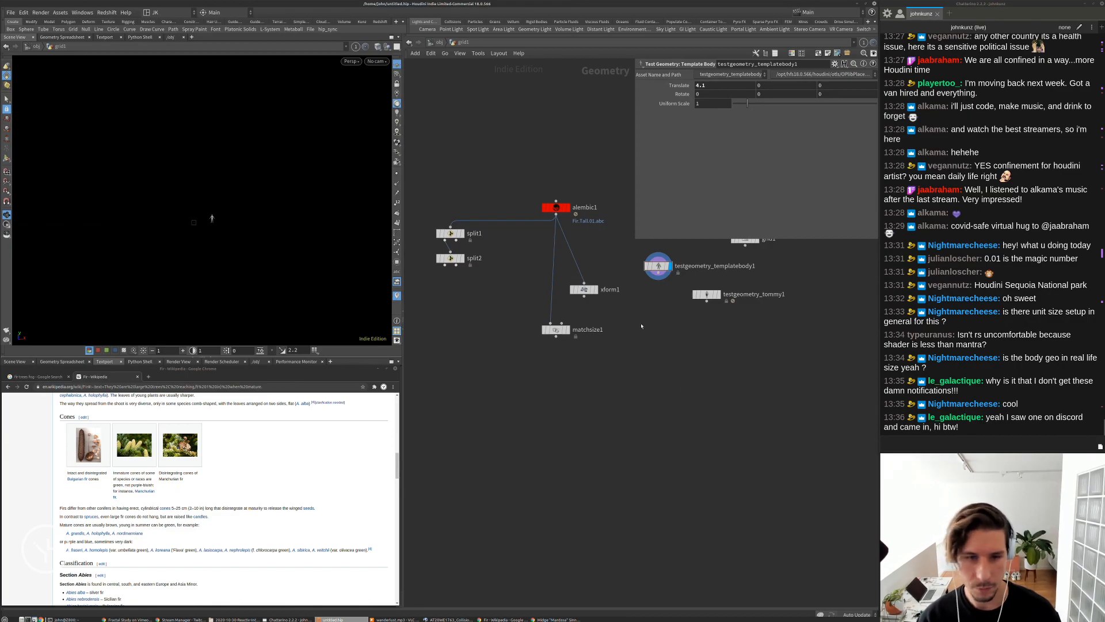
pyautogui.scroll(2, 648, 334)
pyautogui.moveTo(649, 334); pyautogui.dragTo(636, 418, button='middle')
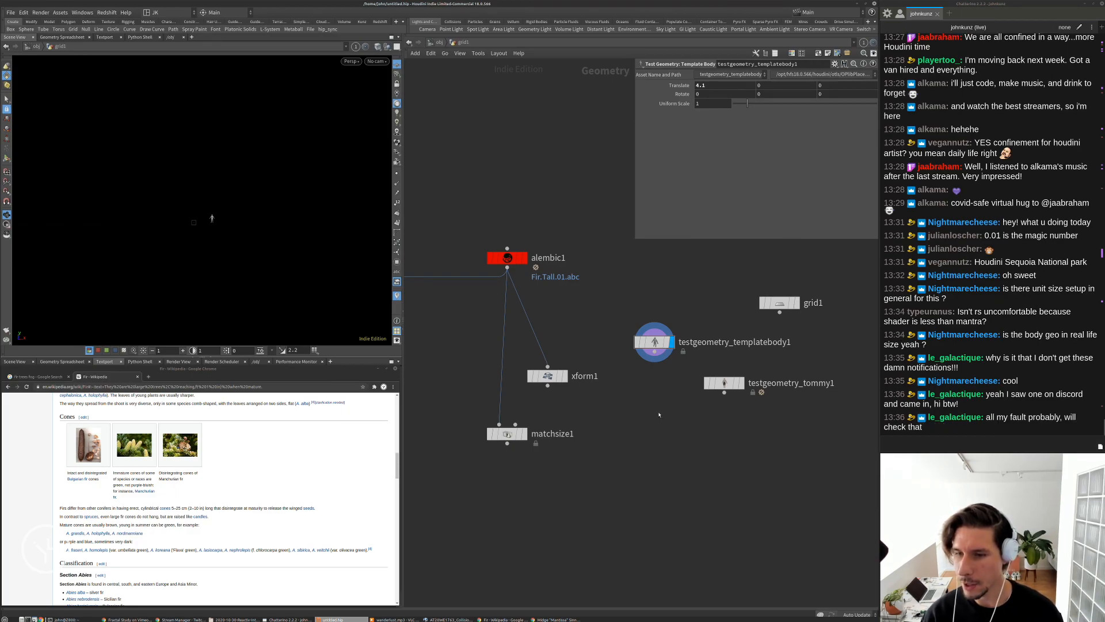
pyautogui.scroll(-3, 664, 274)
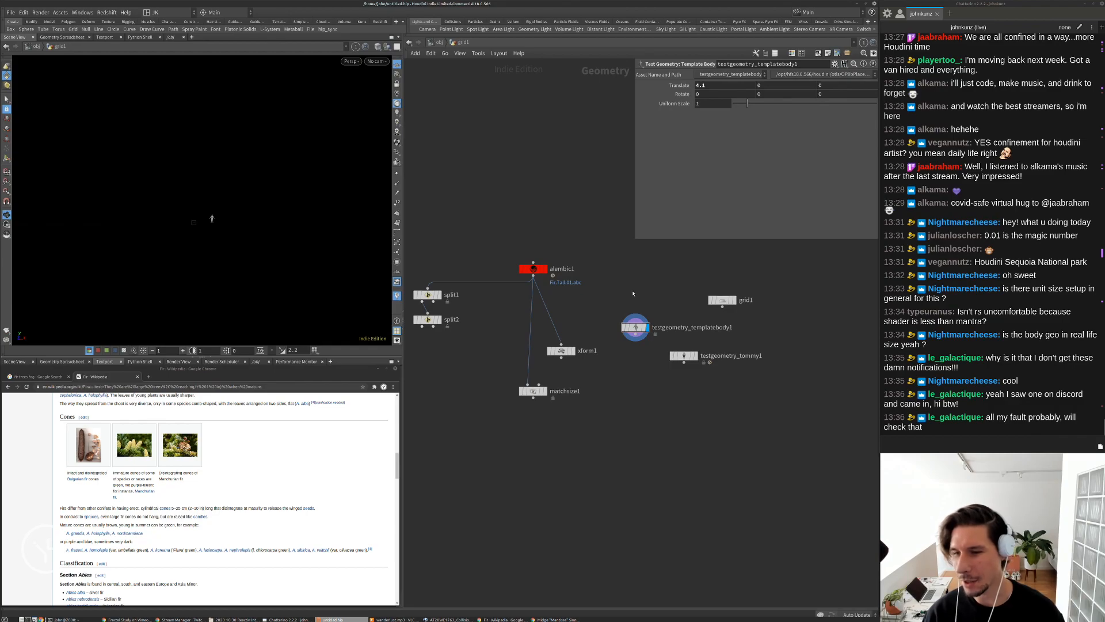
pyautogui.scroll(3, 633, 293)
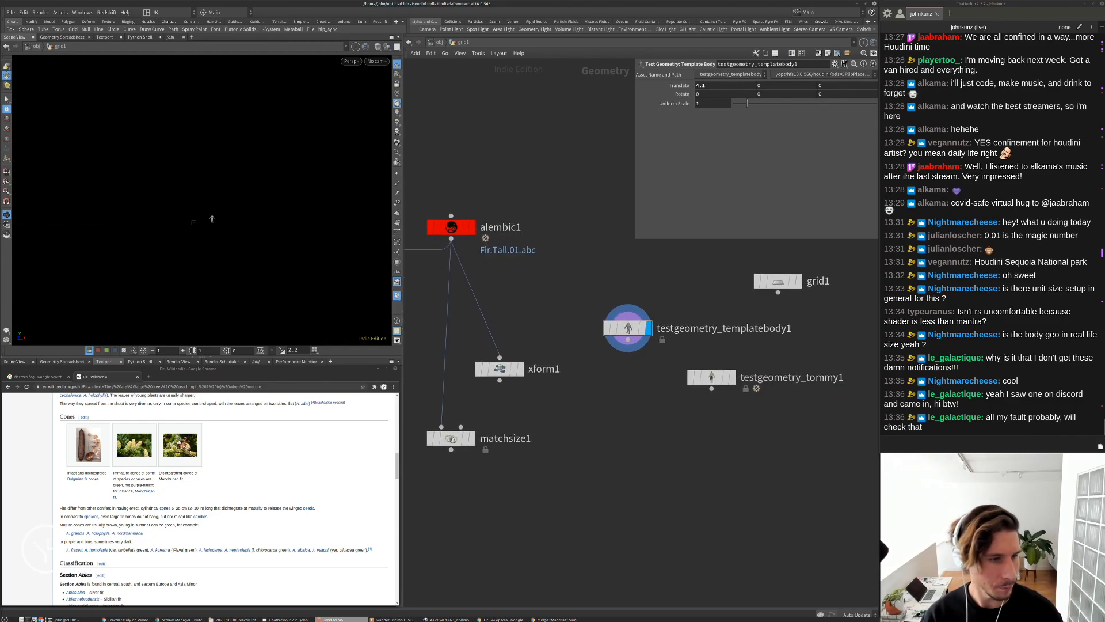
# Bring back the foggy fir reference images, and display the Transform node and move it below the Match Size node
pyautogui.click(50, 376)
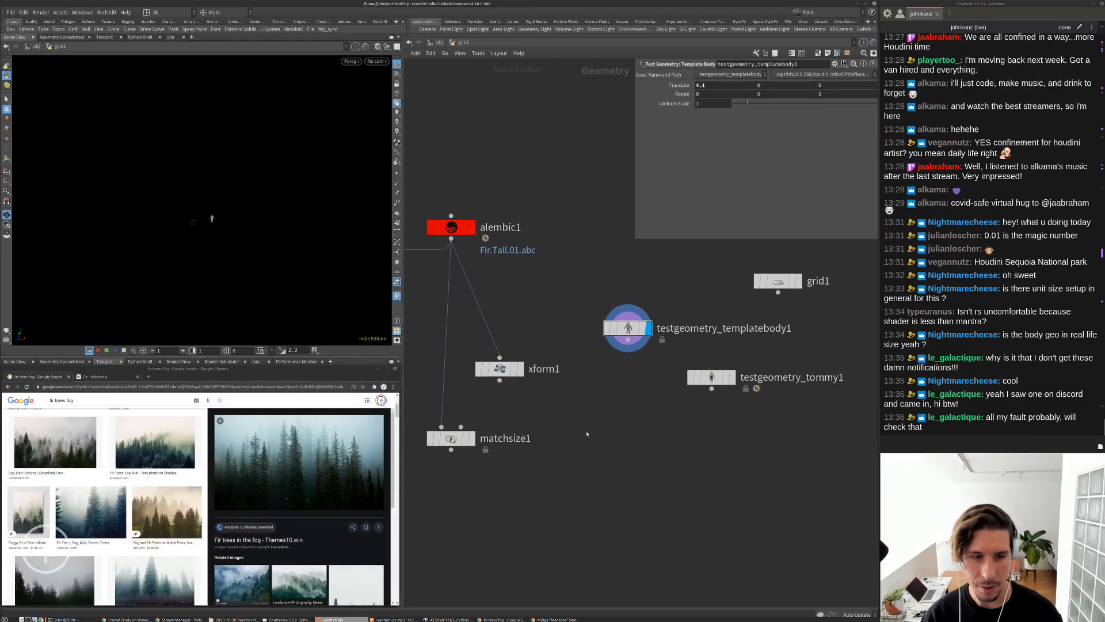
pyautogui.moveTo(587, 435); pyautogui.dragTo(631, 375, button='middle')
pyautogui.click(564, 311)
pyautogui.moveTo(540, 318); pyautogui.dragTo(598, 487)
pyautogui.moveTo(721, 479); pyautogui.dragTo(654, 434, button='middle')
pyautogui.moveTo(643, 493); pyautogui.dragTo(627, 429, button='middle')
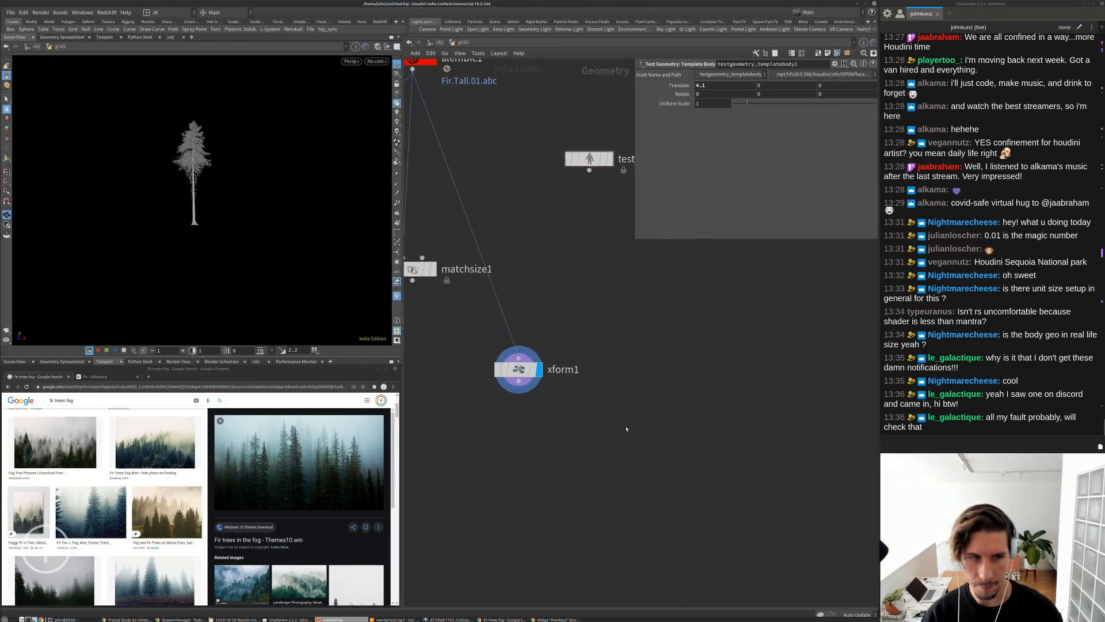
# Add a Grid node in the open space beside the fir's Transform node
pyautogui.press('Tab')
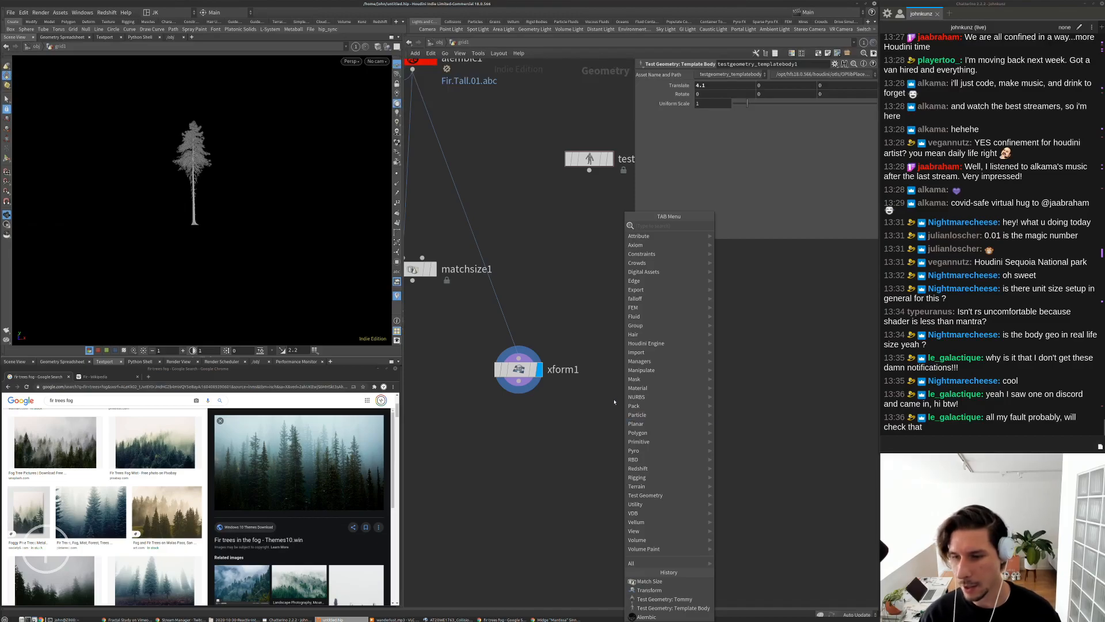
pyautogui.click(730, 392)
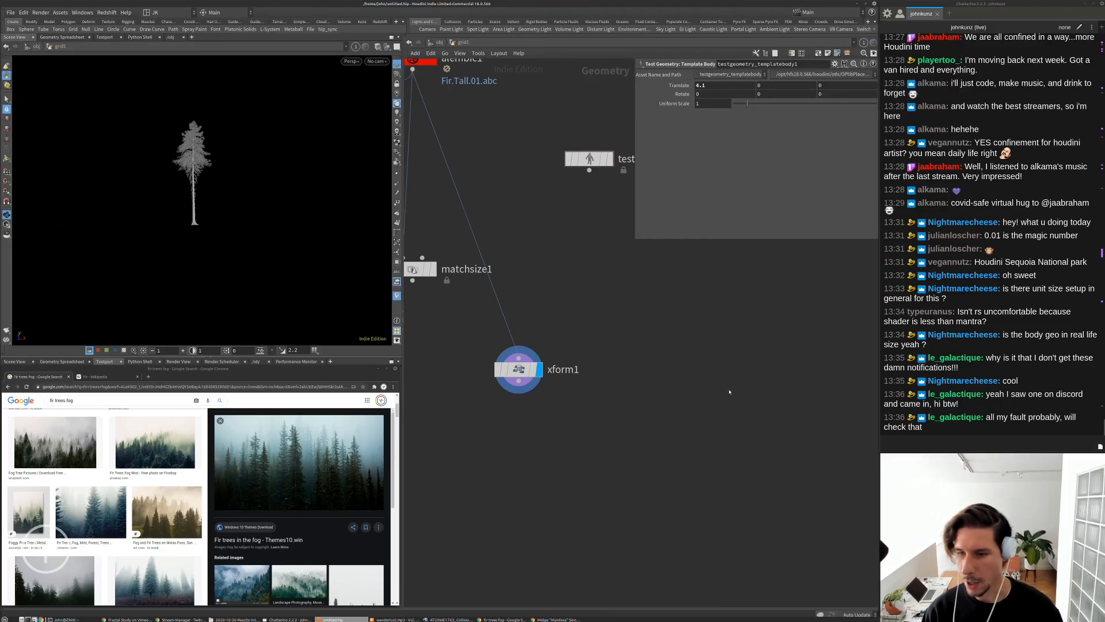
pyautogui.press('Tab')
pyautogui.write('grid')
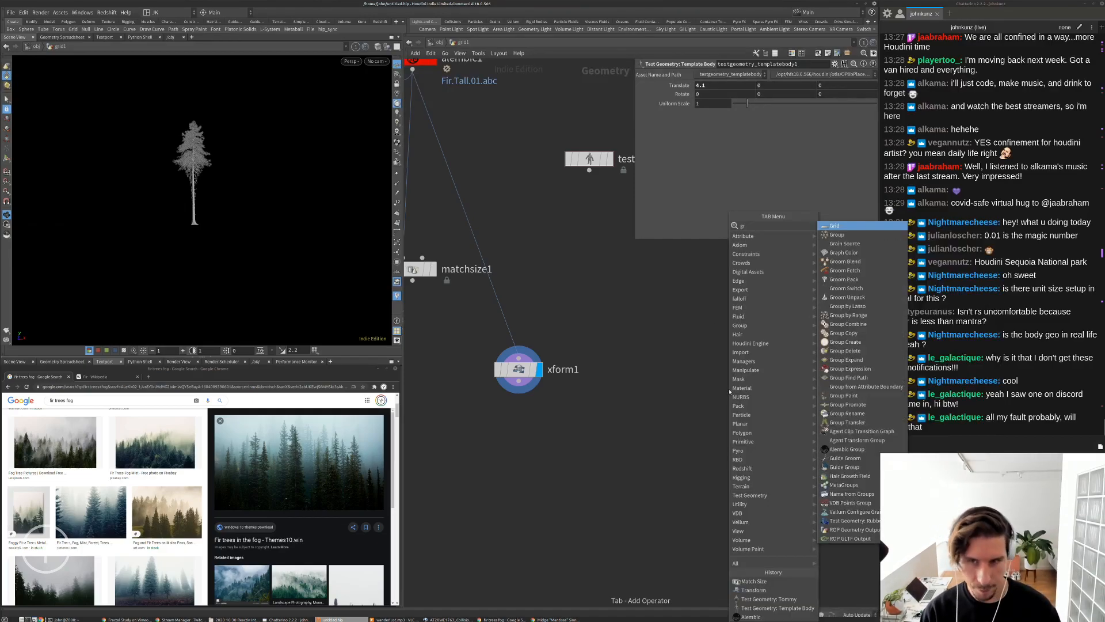
pyautogui.press('Return')
pyautogui.click(745, 393)
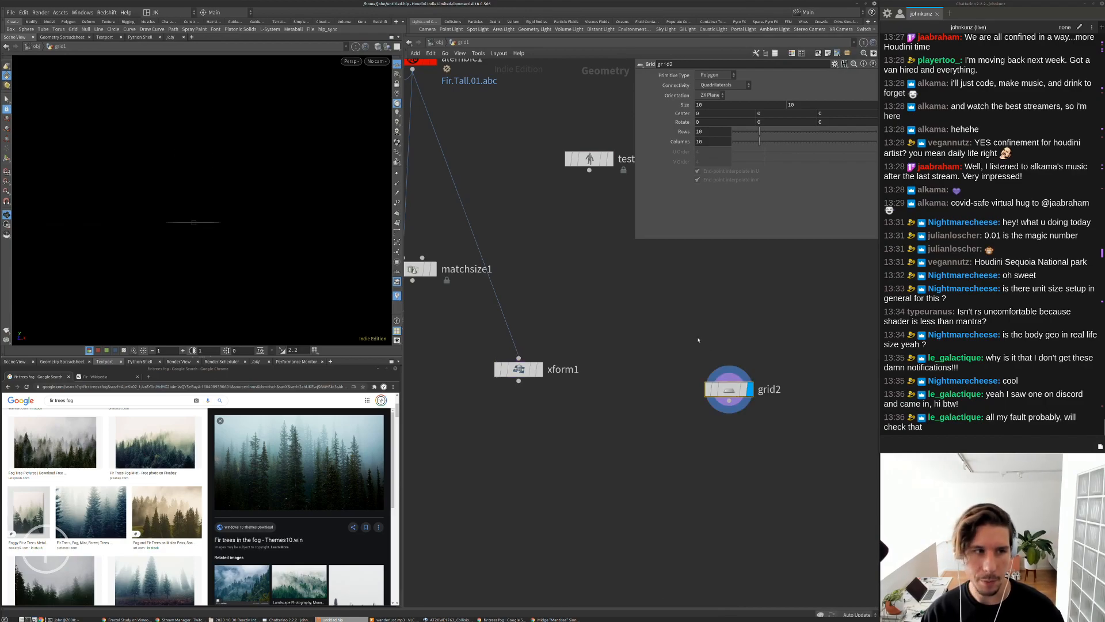
# Set the new grid's rows and columns to 100 each and frame it in the viewport
pyautogui.click(716, 132)
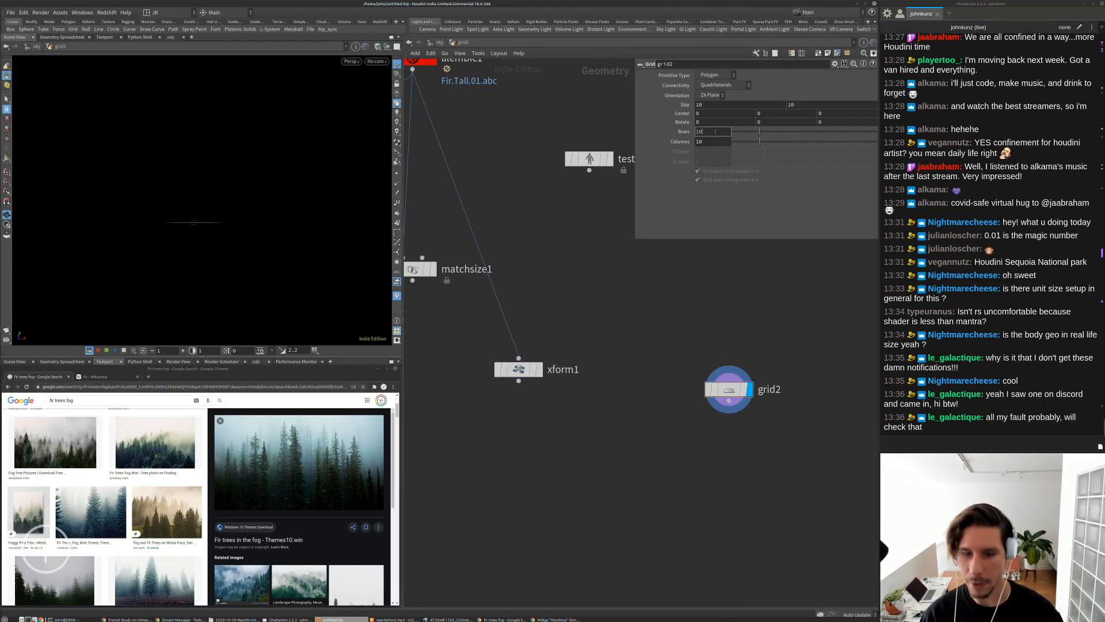
pyautogui.press('Return')
pyautogui.click(714, 141)
pyautogui.write('0')
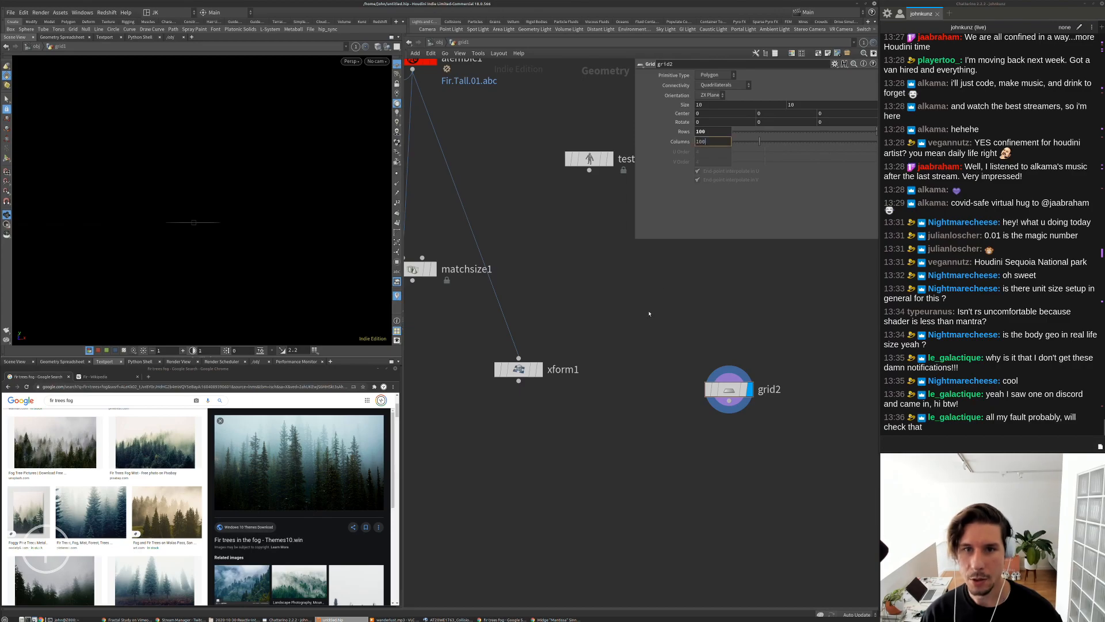
pyautogui.press('Return')
pyautogui.hotkey('space', 'g')
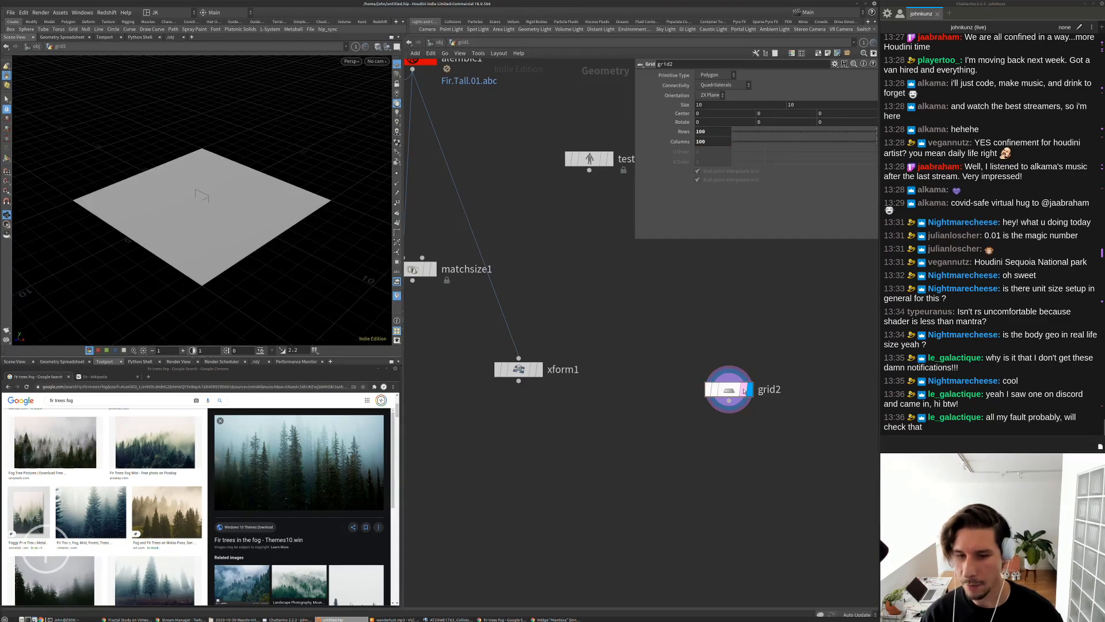
pyautogui.moveTo(651, 343); pyautogui.dragTo(621, 298, button='middle')
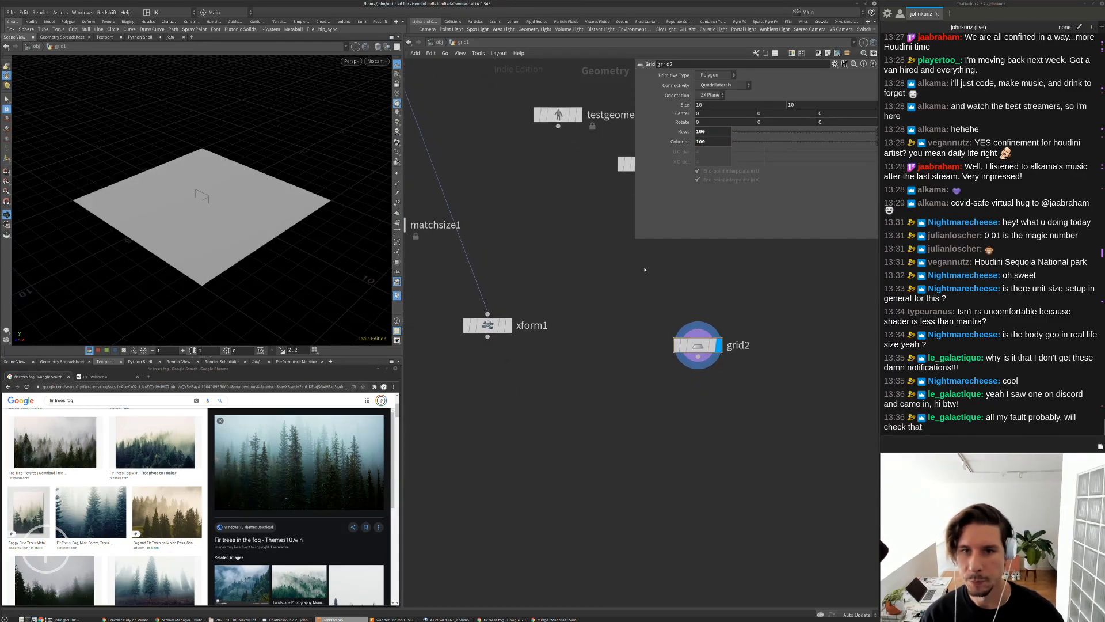
# Try a grid size of 100 by 100, and 1000 for the first dimension
pyautogui.click(703, 105)
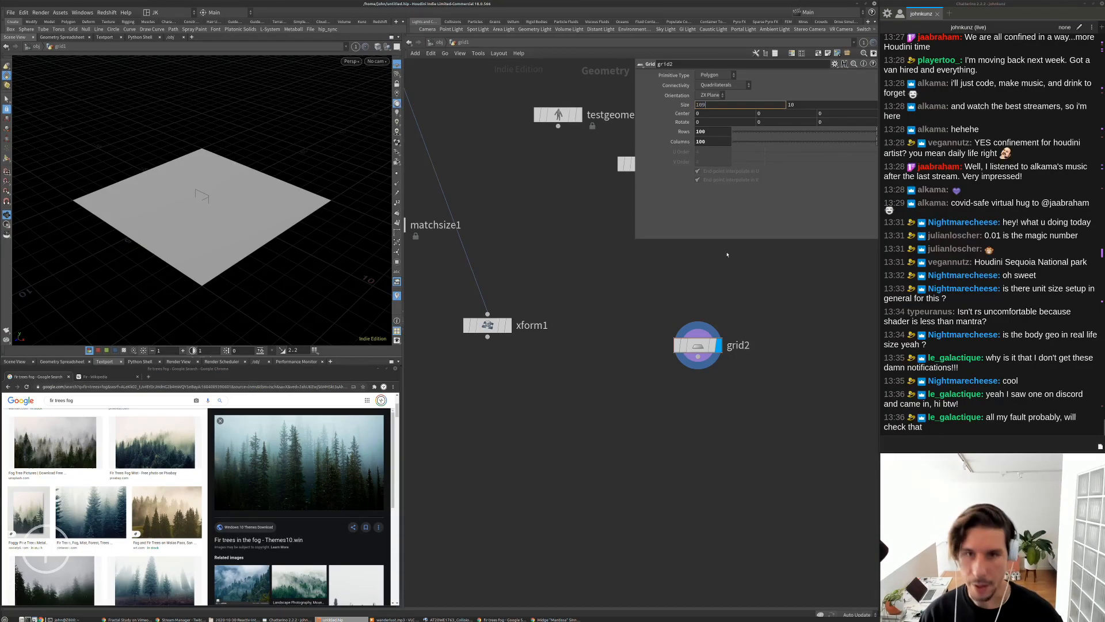
pyautogui.press('Tab')
pyautogui.write('109')
pyautogui.press('Return')
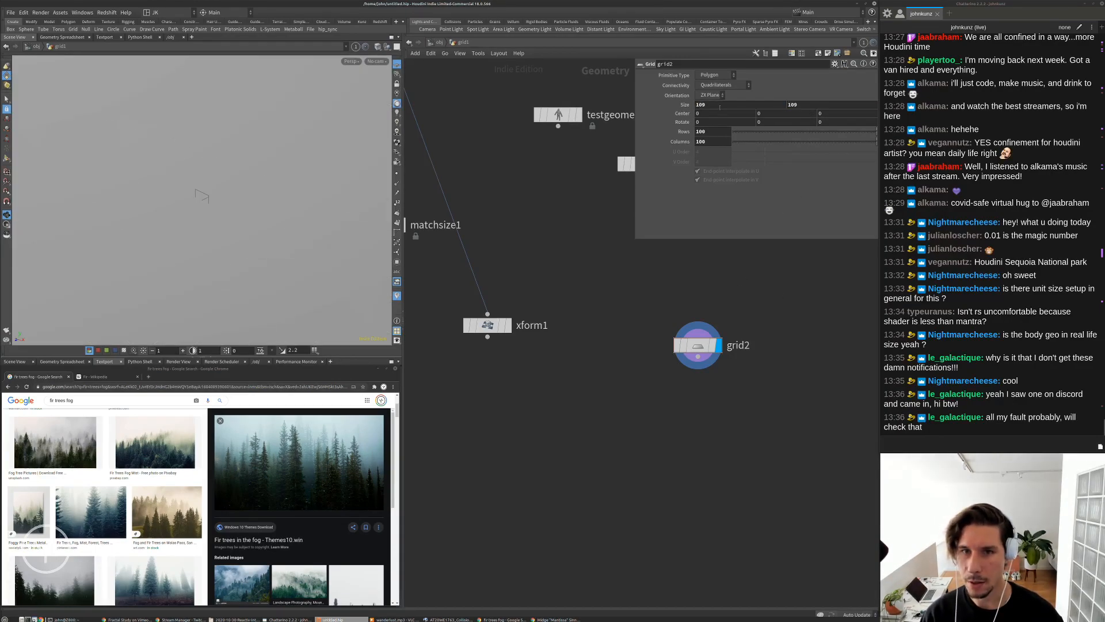
pyautogui.moveTo(707, 106); pyautogui.dragTo(703, 106)
pyautogui.write('0')
pyautogui.moveTo(799, 106); pyautogui.dragTo(795, 108)
pyautogui.write('0')
pyautogui.press('Return')
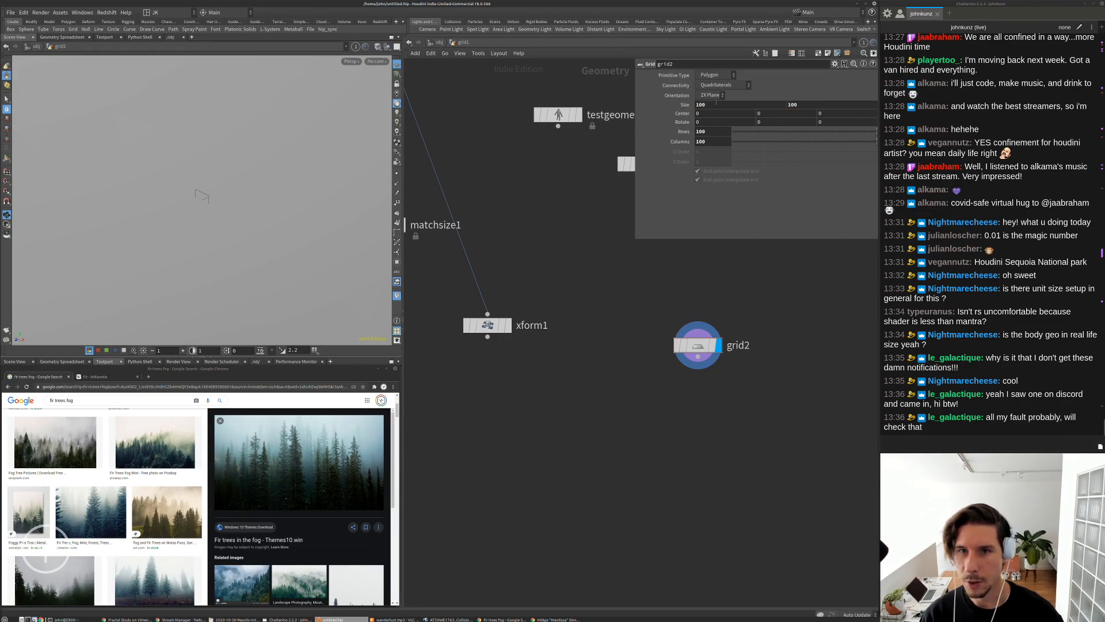
pyautogui.click(714, 106)
pyautogui.write('0')
pyautogui.press('Return')
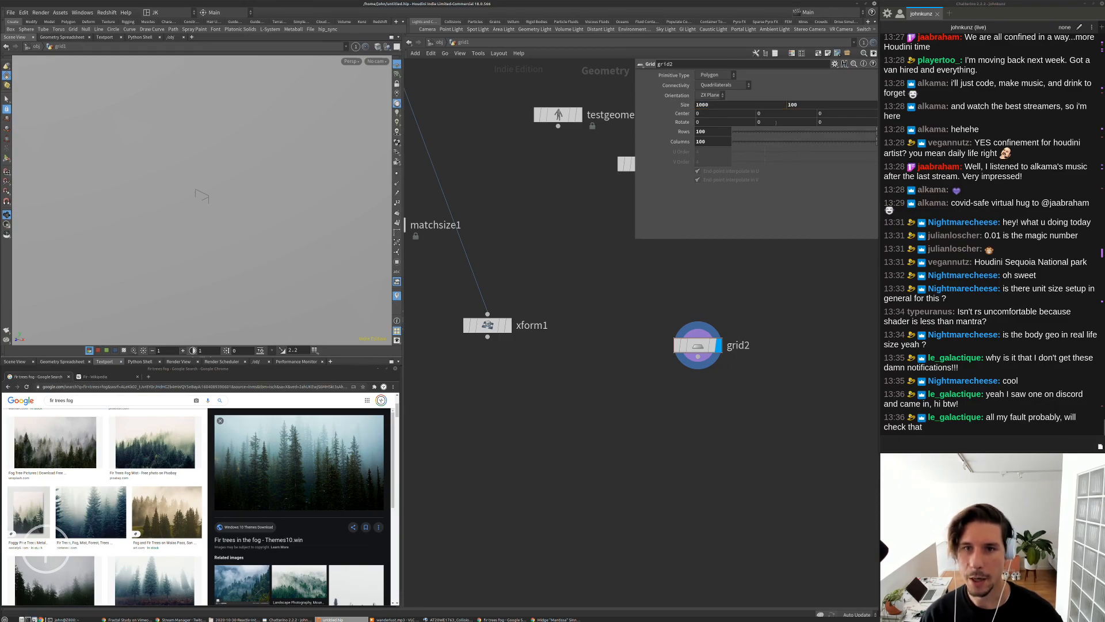
# Set the new grid's size to 255 by 255
pyautogui.doubleClick(706, 104)
pyautogui.write('255')
pyautogui.press('Return')
pyautogui.doubleClick(812, 105)
pyautogui.write('255')
pyautogui.press('Return')
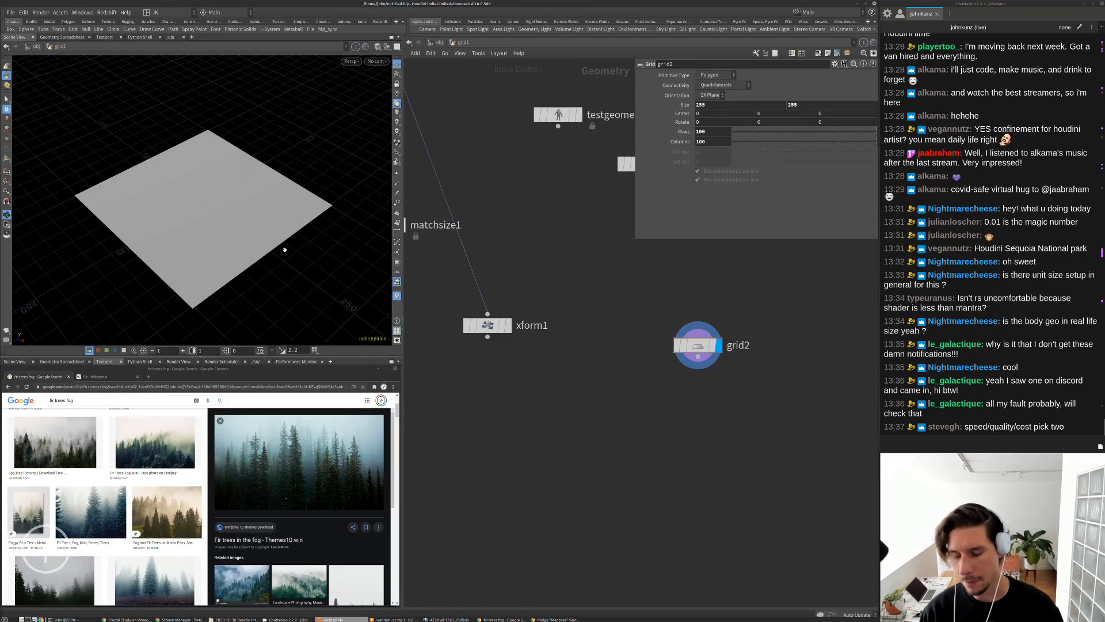
# Shrink the parameter overlay in the network editor to free up room around the new grid node
pyautogui.moveTo(678, 356); pyautogui.dragTo(612, 300, button='middle')
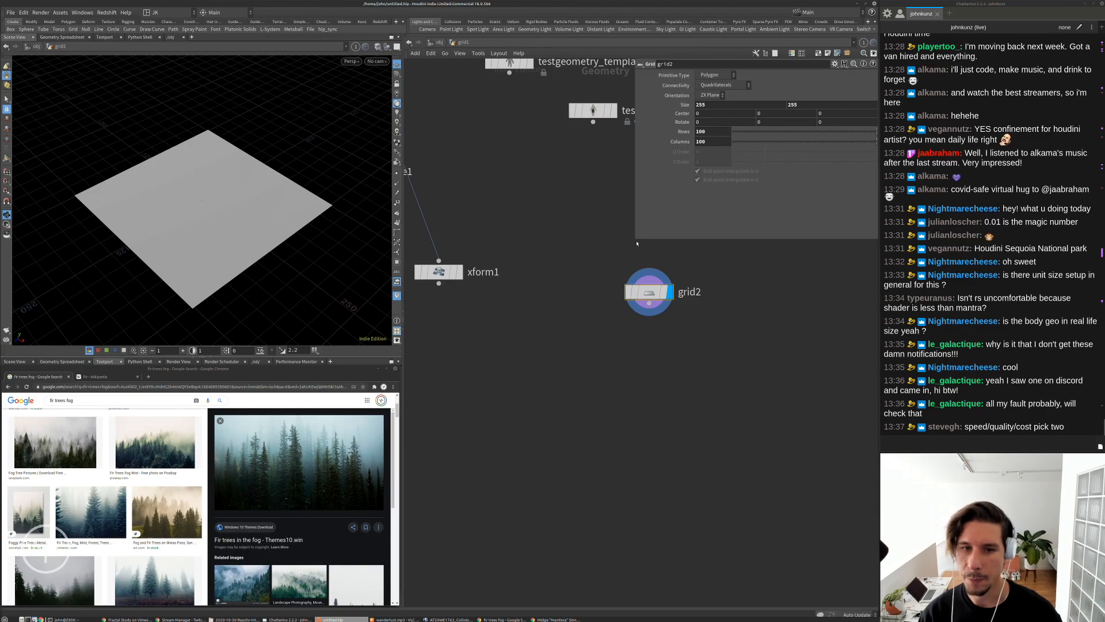
pyautogui.moveTo(637, 240); pyautogui.dragTo(649, 206)
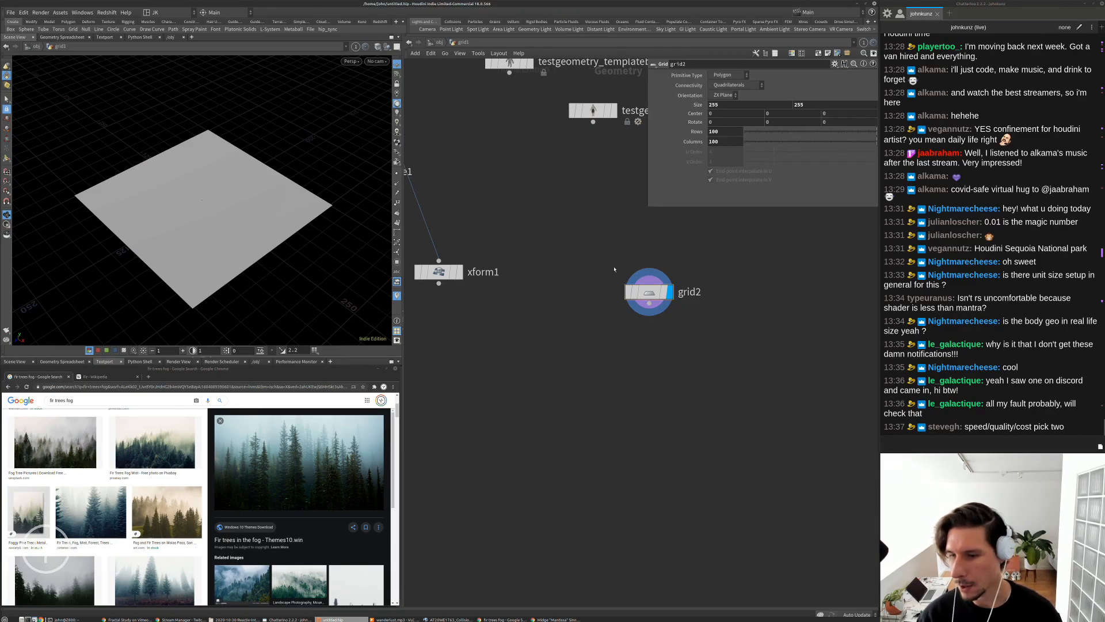
pyautogui.scroll(1, 657, 311)
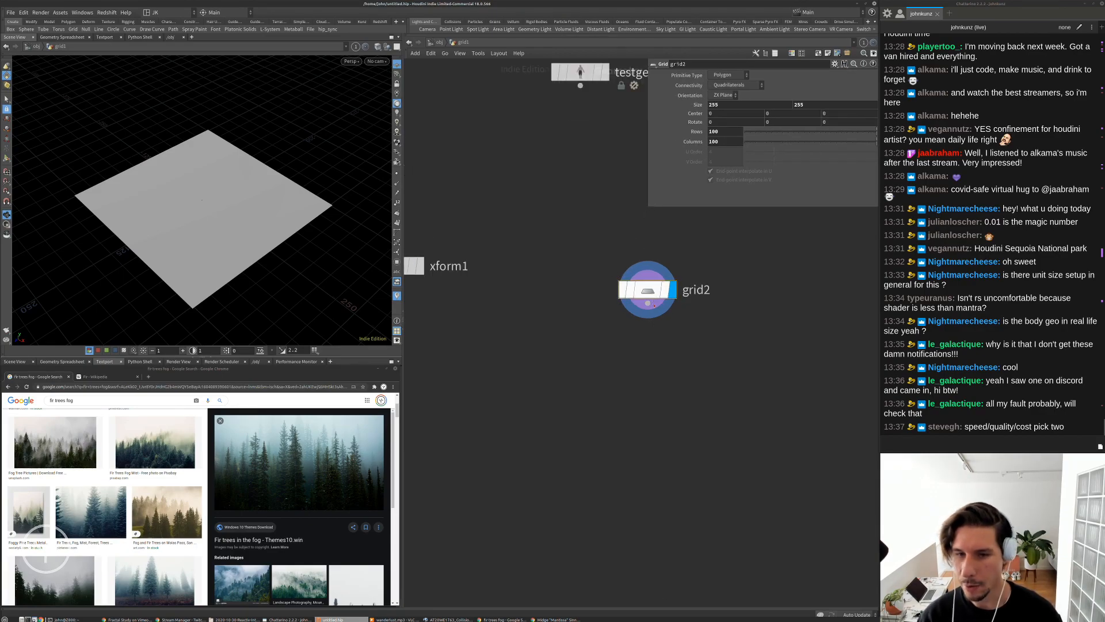
pyautogui.moveTo(673, 361); pyautogui.dragTo(648, 345, button='middle')
pyautogui.moveTo(299, 245); pyautogui.dragTo(291, 206)
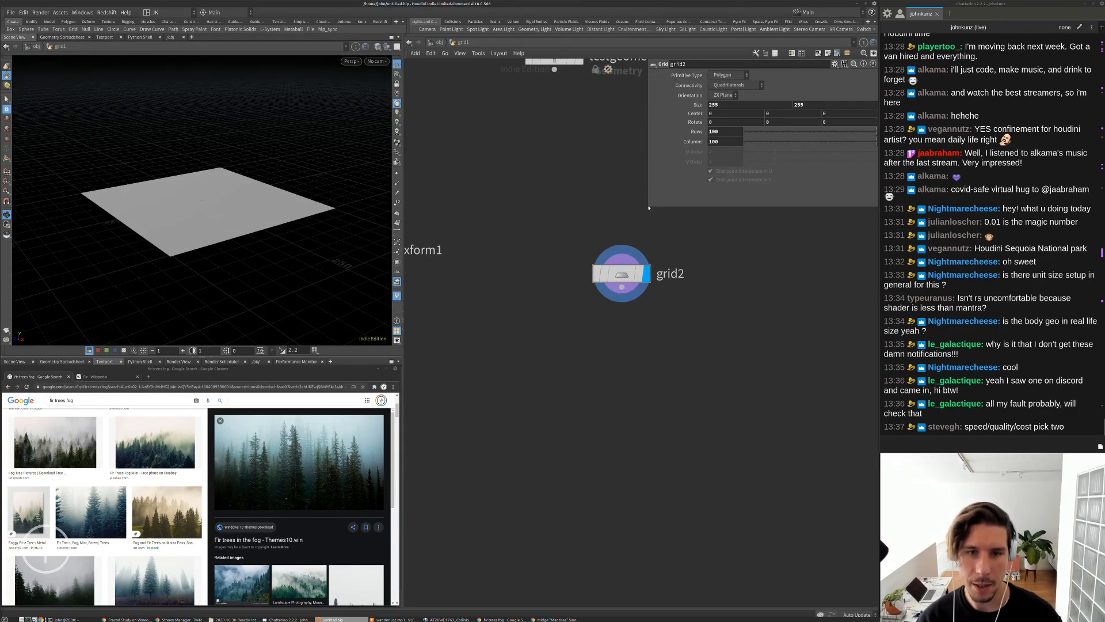
pyautogui.moveTo(652, 207); pyautogui.dragTo(666, 202)
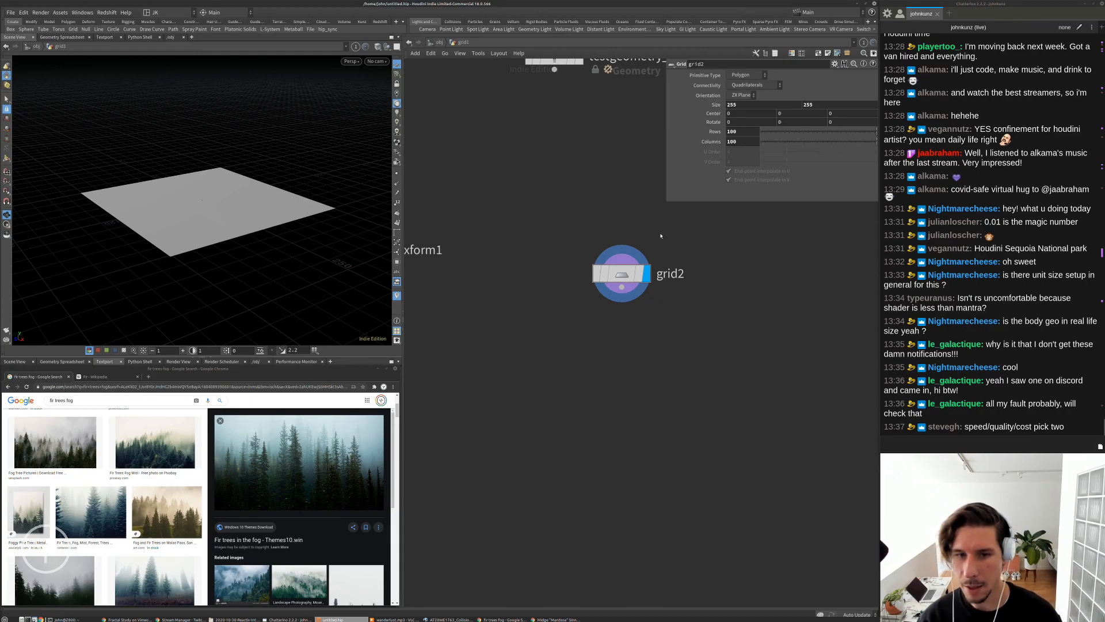
pyautogui.moveTo(661, 230); pyautogui.dragTo(652, 223, button='middle')
pyautogui.moveTo(308, 175); pyautogui.dragTo(306, 190)
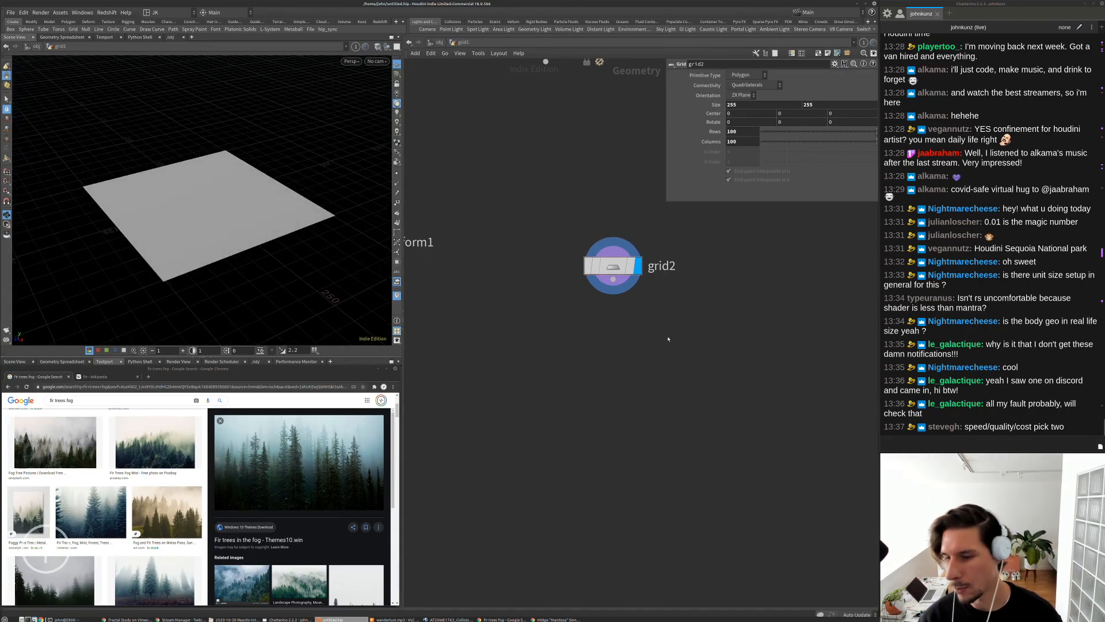
pyautogui.moveTo(669, 339); pyautogui.dragTo(658, 320, button='middle')
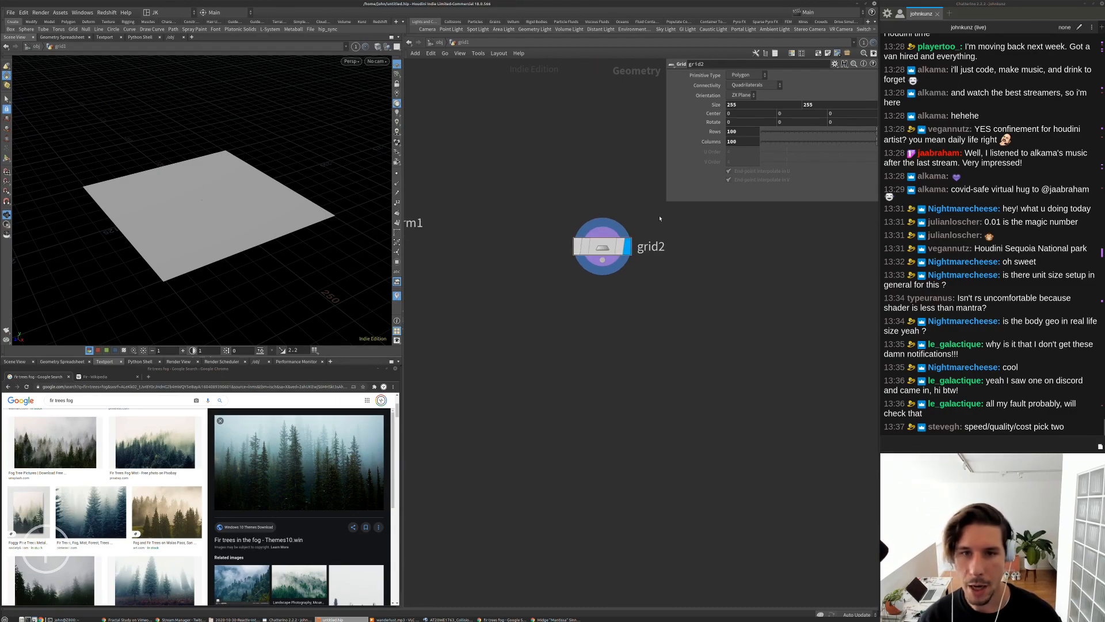
pyautogui.moveTo(666, 202); pyautogui.dragTo(661, 193)
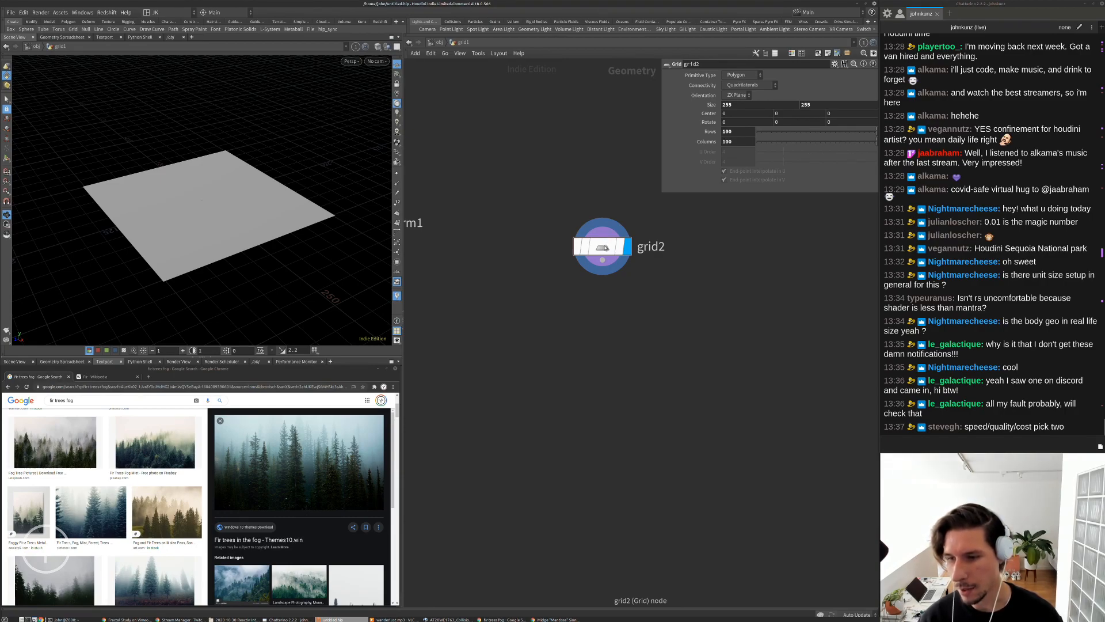
pyautogui.moveTo(633, 346); pyautogui.dragTo(612, 333, button='middle')
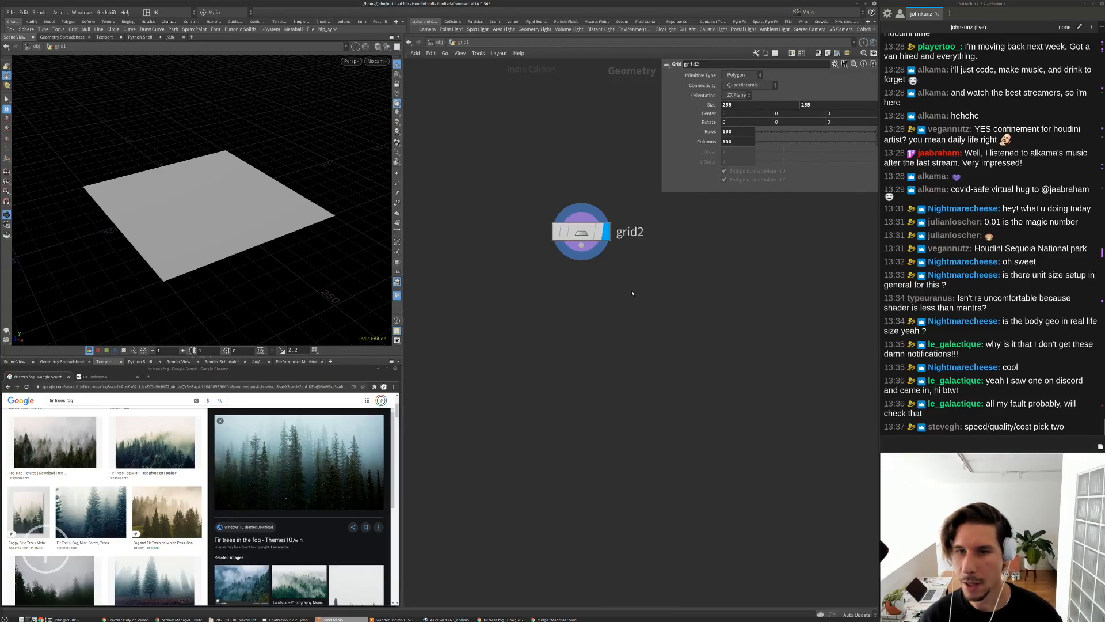
# Add a Scatter node fed by the new grid, display its result, and place it below the grid node
pyautogui.press('Tab')
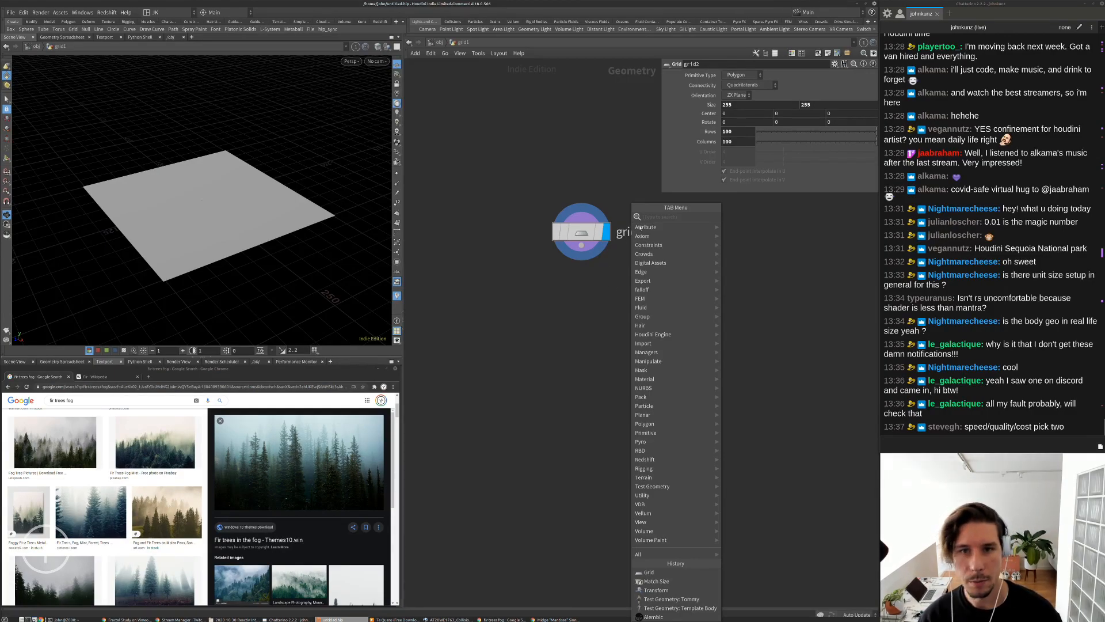
pyautogui.press('Escape')
pyautogui.press('Tab')
pyautogui.write('sca')
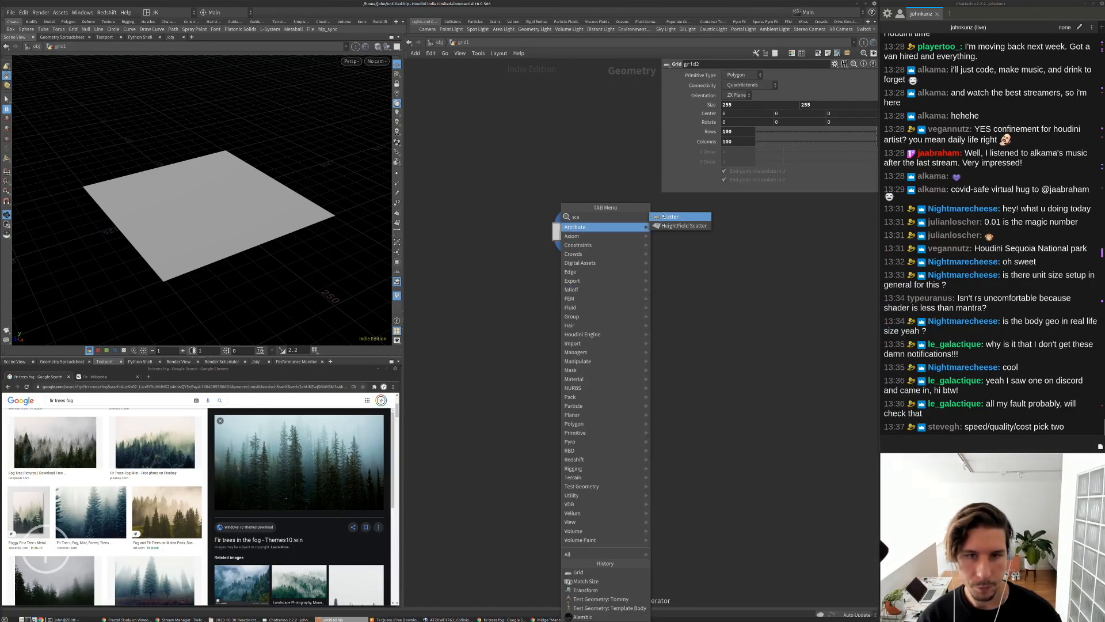
pyautogui.click(660, 219)
pyautogui.click(611, 282)
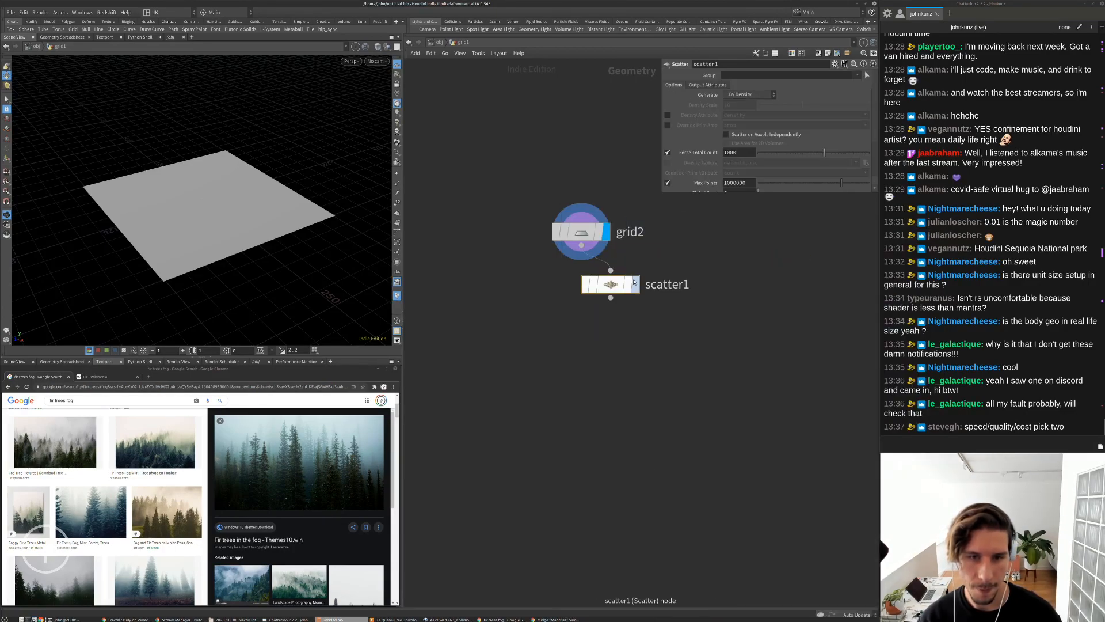
pyautogui.click(634, 284)
pyautogui.moveTo(622, 284); pyautogui.dragTo(582, 292)
# On the Scatter node, turn off the Max Points limit and set Force Total Count to 25
pyautogui.scroll(-2, 669, 169)
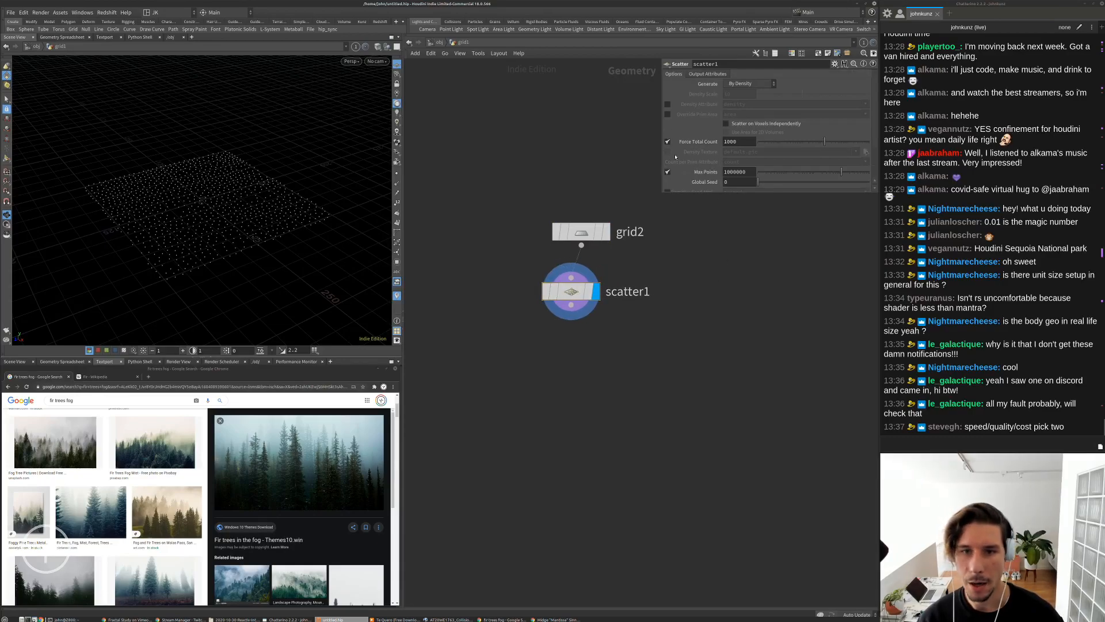
pyautogui.click(668, 161)
pyautogui.press('BackSpace')
pyautogui.press('BackSpace')
pyautogui.press('BackSpace')
pyautogui.press('BackSpace')
pyautogui.write('25')
pyautogui.press('Return')
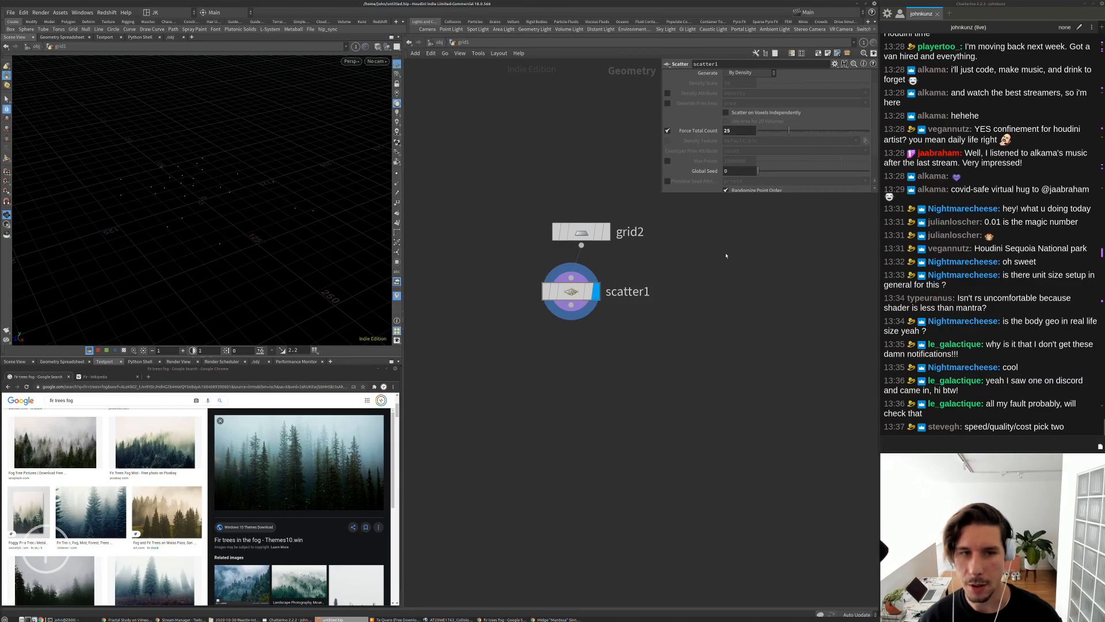
pyautogui.moveTo(569, 293); pyautogui.dragTo(579, 292)
# Display the fir's Transform node framed in the viewport, and inspect its node information
pyautogui.scroll(-4, 482, 298)
pyautogui.moveTo(428, 294); pyautogui.dragTo(557, 286, button='middle')
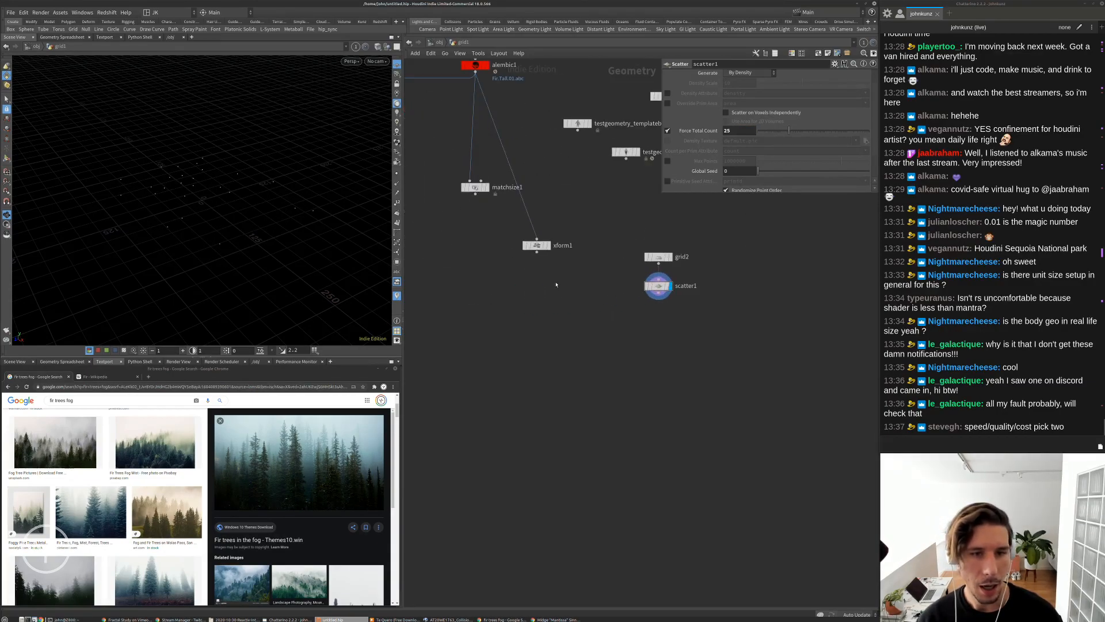
pyautogui.click(545, 245)
pyautogui.press('g')
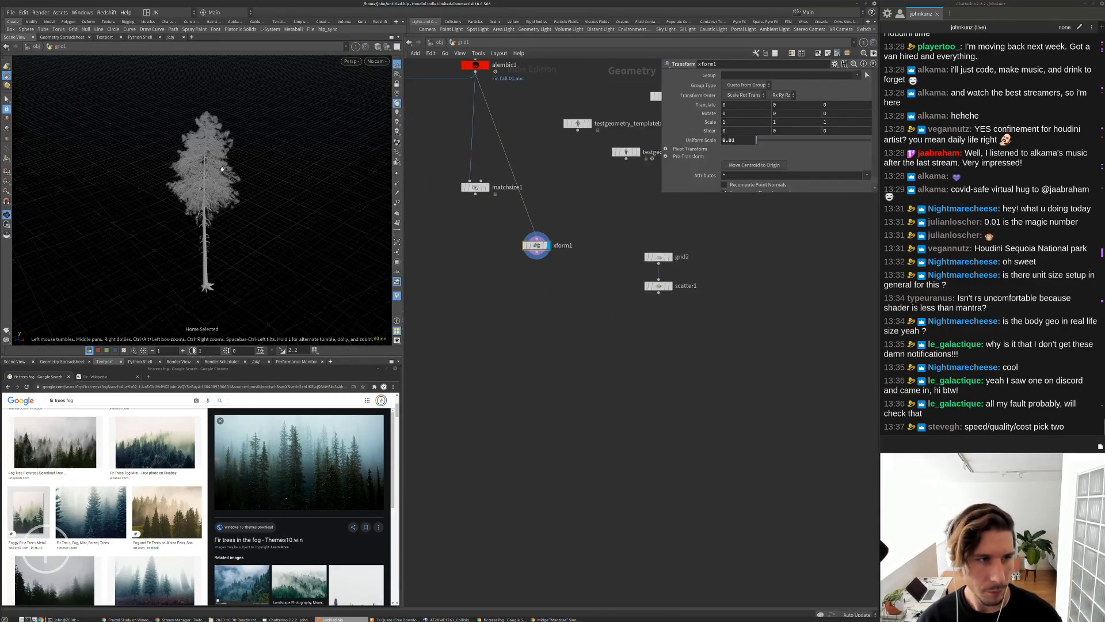
pyautogui.scroll(3, 541, 243)
pyautogui.middleClick(525, 242)
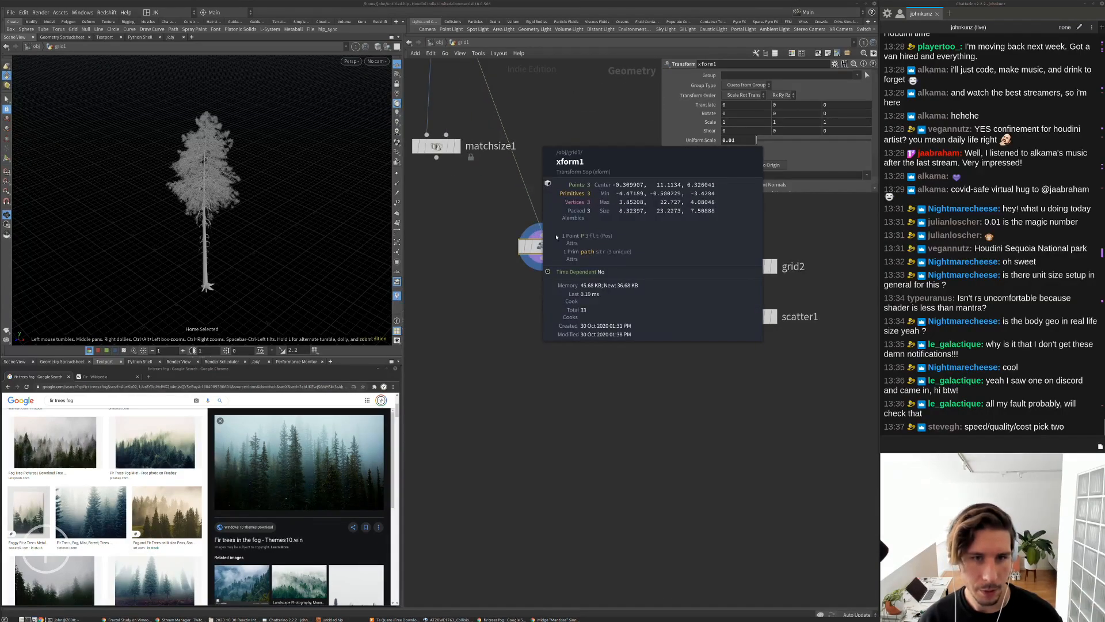
# Check the first Split node's parameters, and compare the fir Alembic's node information with the selected Transform node
pyautogui.scroll(-1, 581, 269)
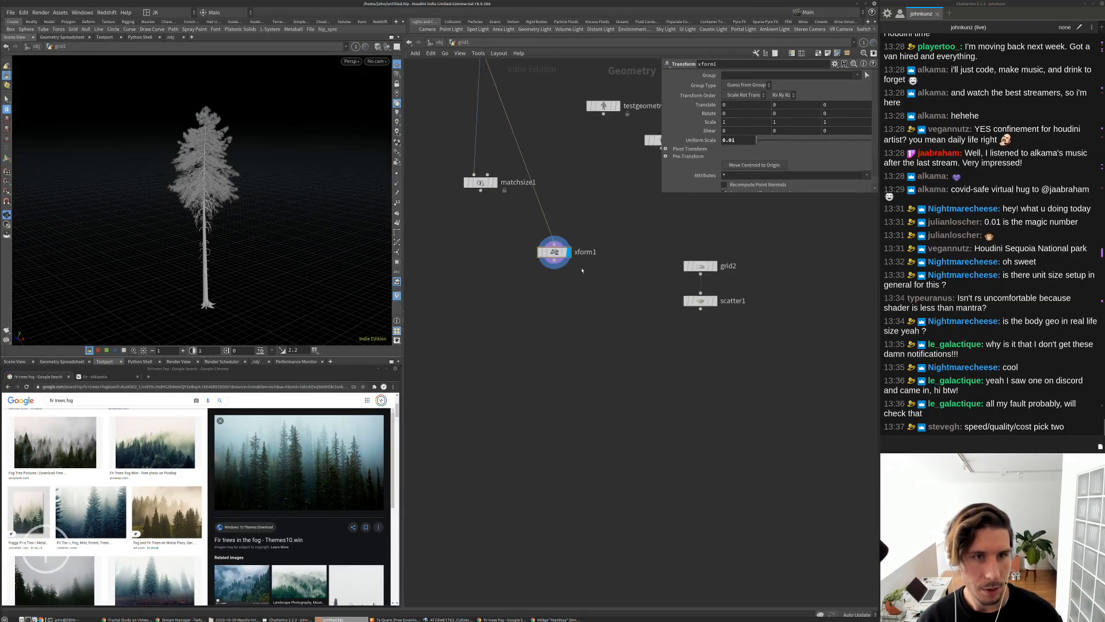
pyautogui.scroll(-2, 581, 269)
pyautogui.click(449, 152)
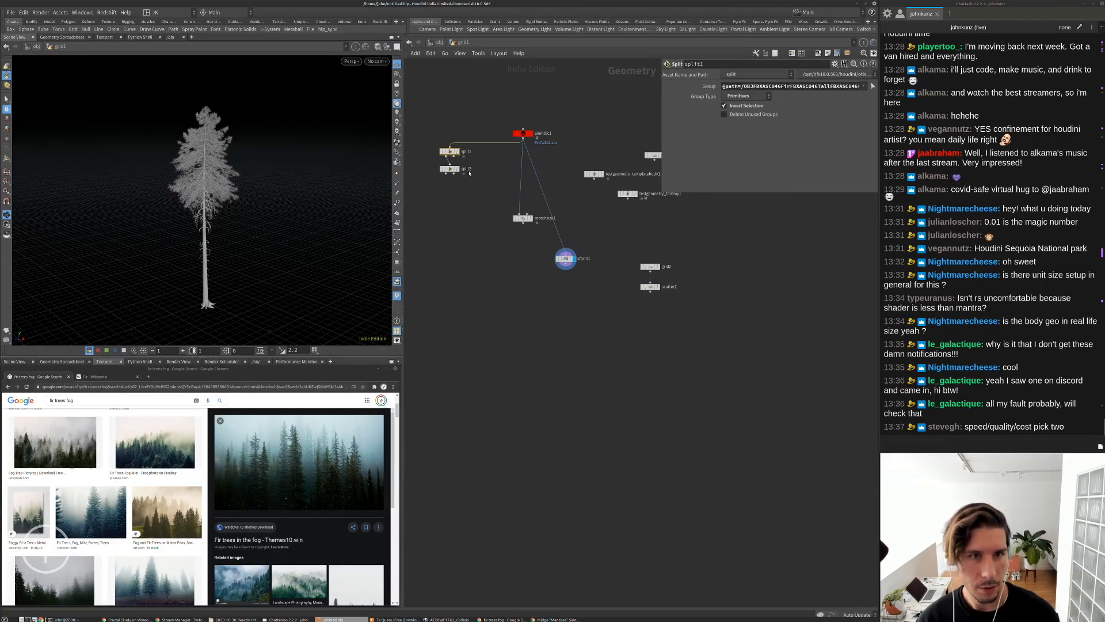
pyautogui.scroll(3, 583, 268)
pyautogui.click(551, 251)
pyautogui.middleClick(551, 244)
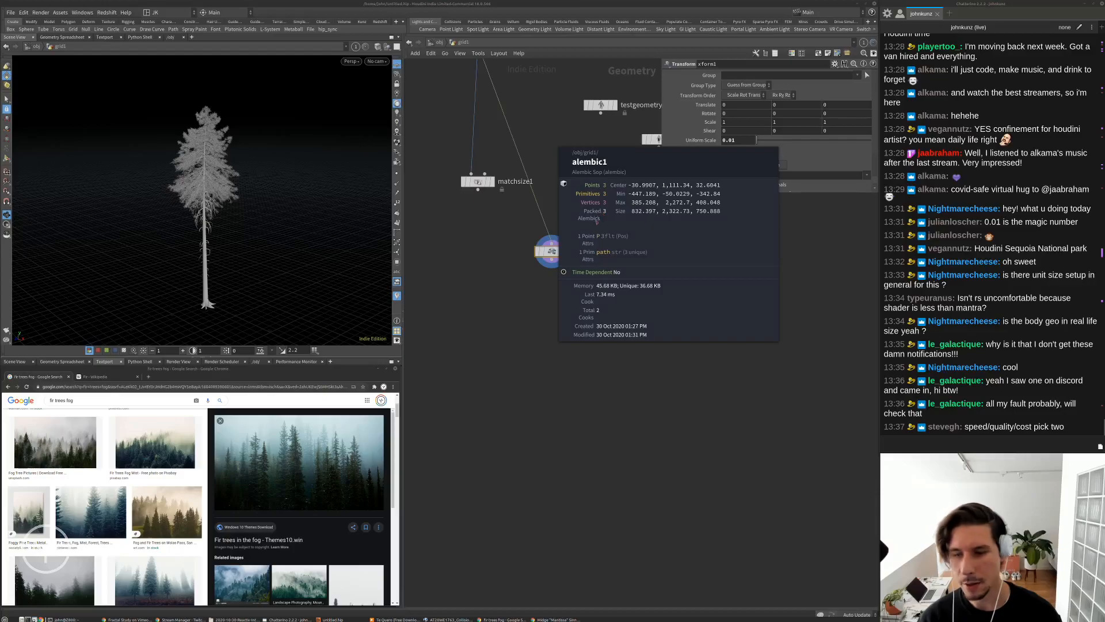
pyautogui.moveTo(601, 219); pyautogui.dragTo(605, 214, button='middle')
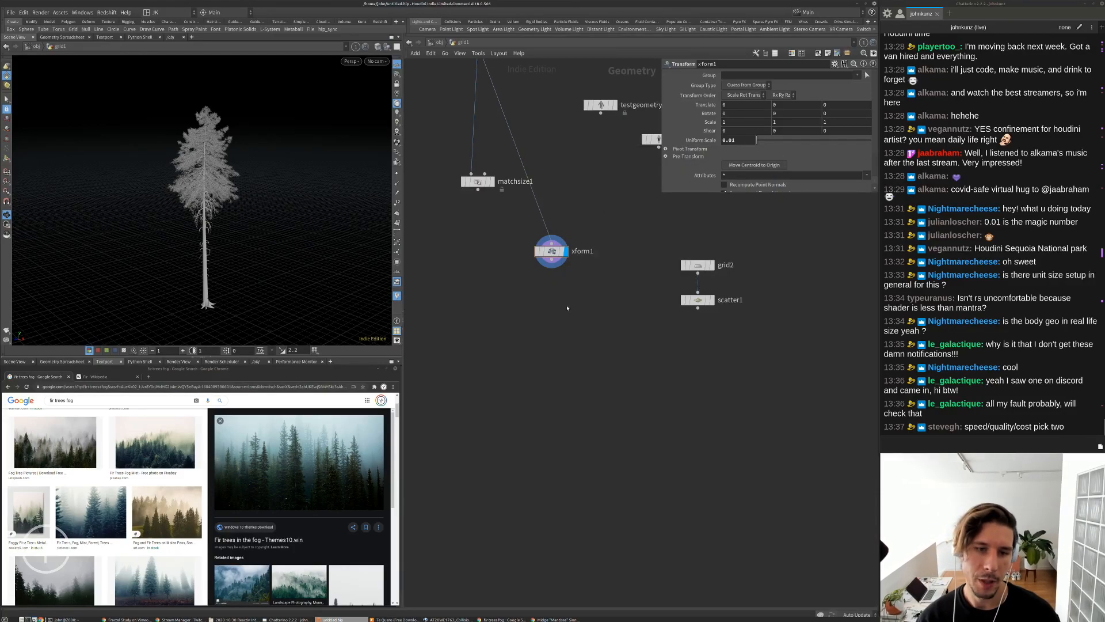
# Add an Unpack node fed by the fir's Transform node and place it directly below
pyautogui.press('Tab')
pyautogui.write('unp')
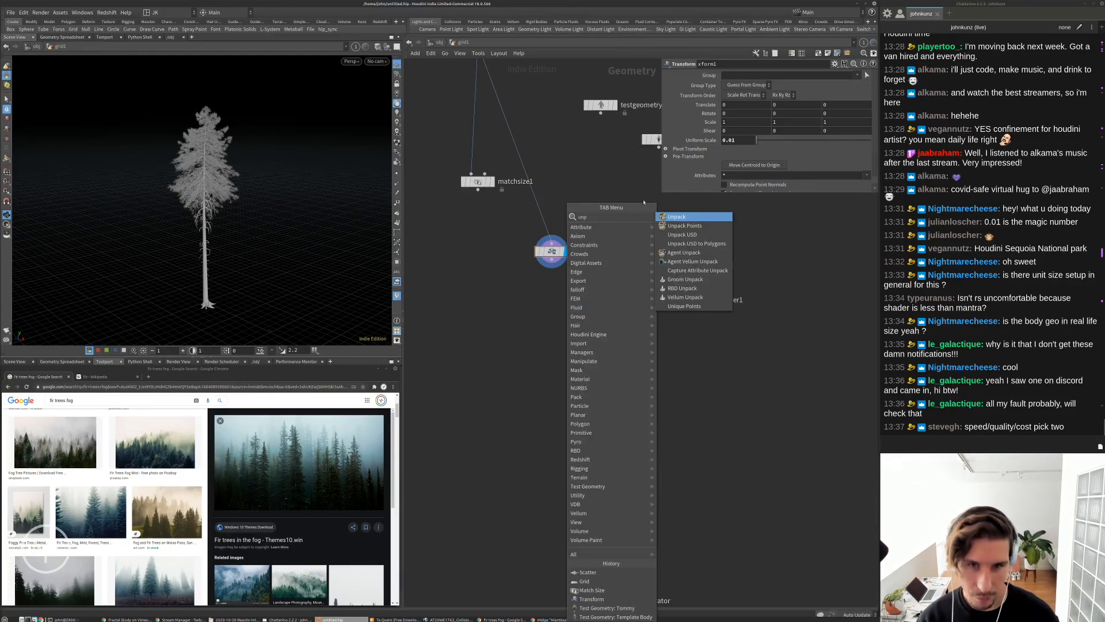
pyautogui.press('Return')
pyautogui.click(501, 271)
pyautogui.scroll(-1, 501, 271)
pyautogui.moveTo(500, 271); pyautogui.dragTo(554, 309, button='middle')
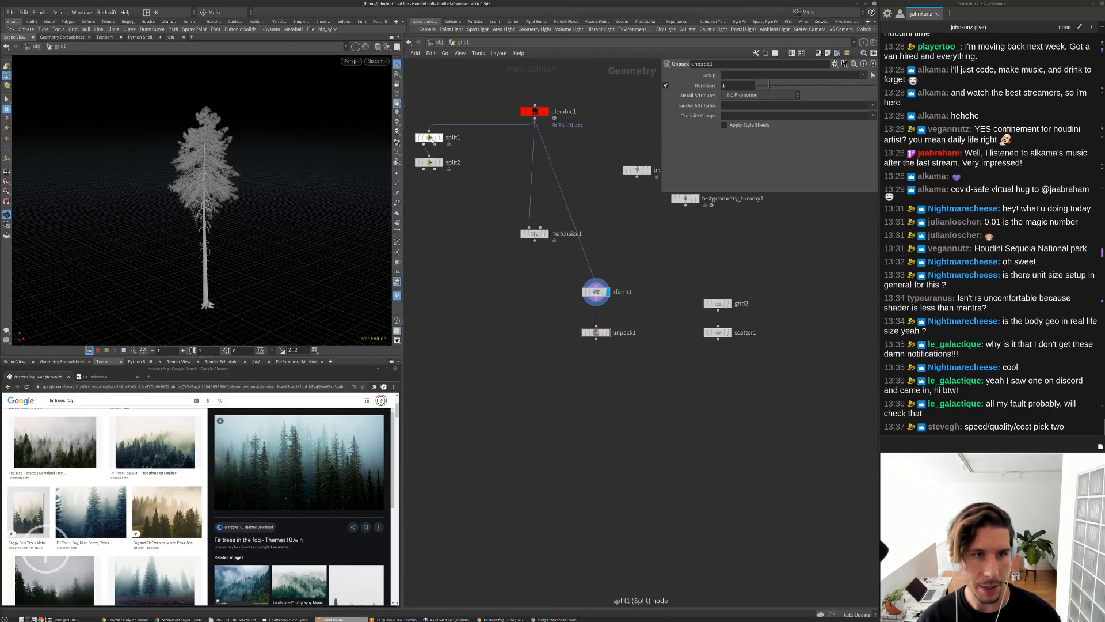
# Insert a copy of the first Split node between the Transform and Unpack nodes, and display its result
pyautogui.keyDown('alt'); pyautogui.moveTo(430, 138); pyautogui.dragTo(594, 312); pyautogui.keyUp('alt')
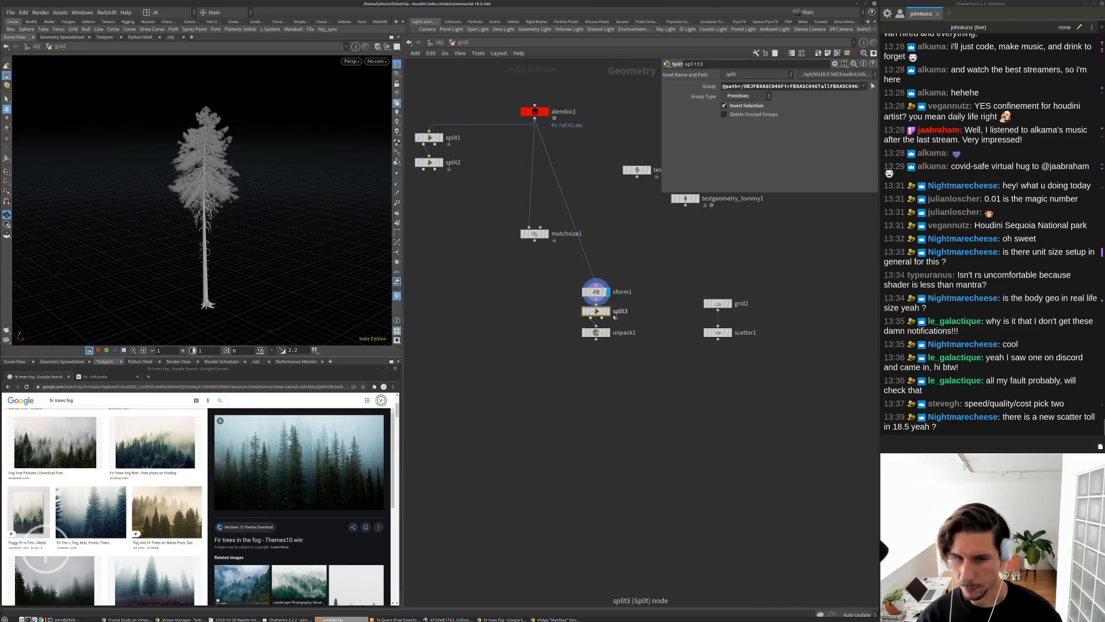
pyautogui.scroll(3, 607, 312)
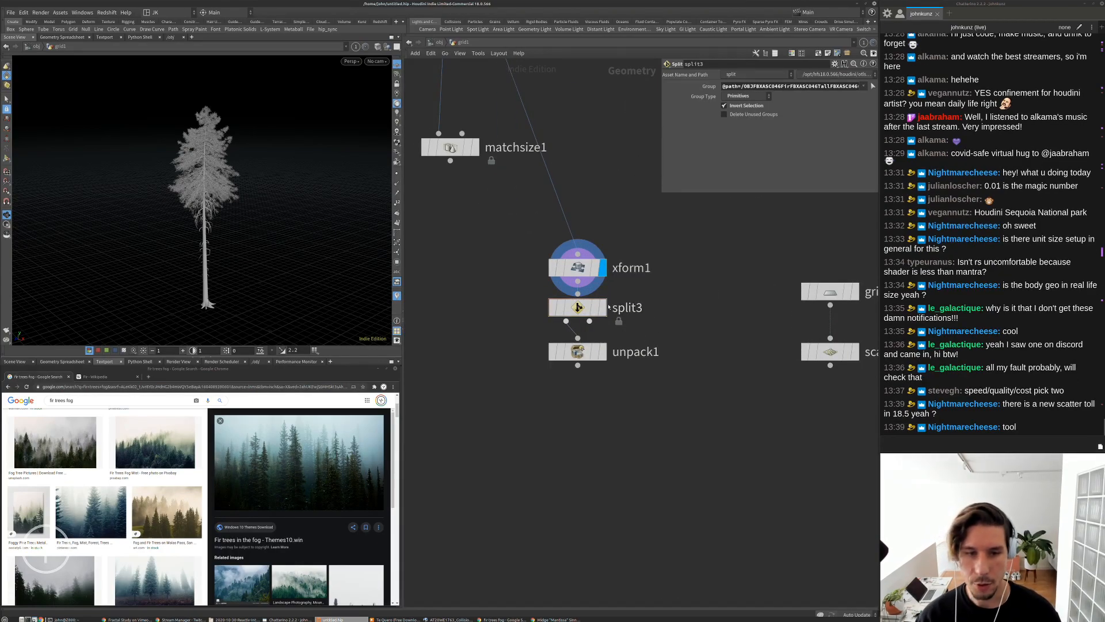
pyautogui.press('r')
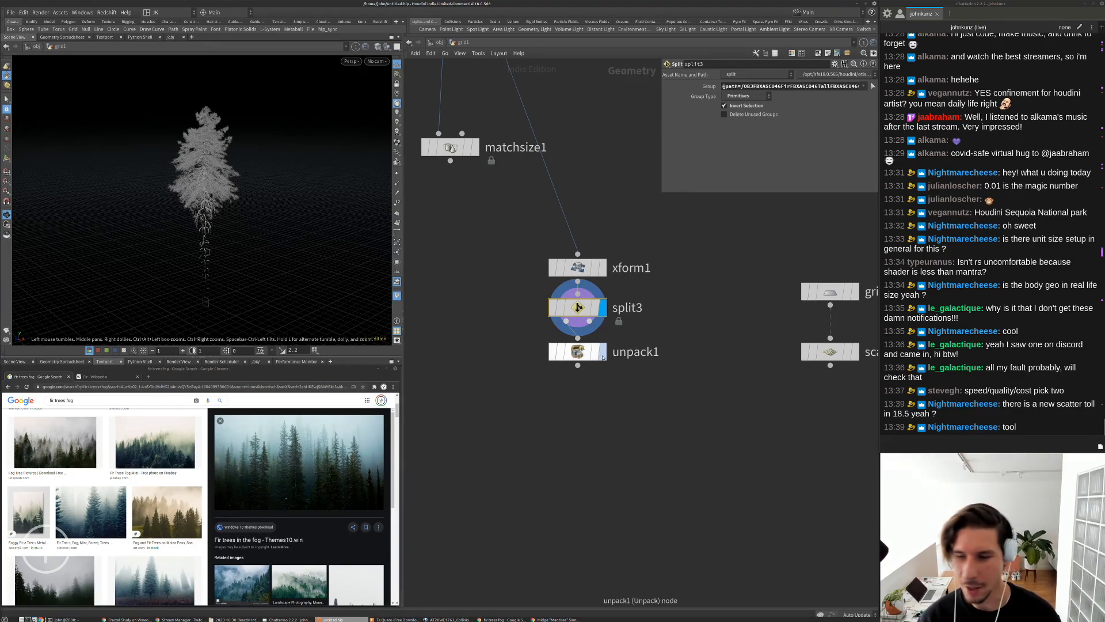
# Feed Unpack from the copied Split's second output, display it framed in the viewport, and space the Transform and Split nodes further above it
pyautogui.moveTo(603, 358); pyautogui.dragTo(552, 346, button='middle')
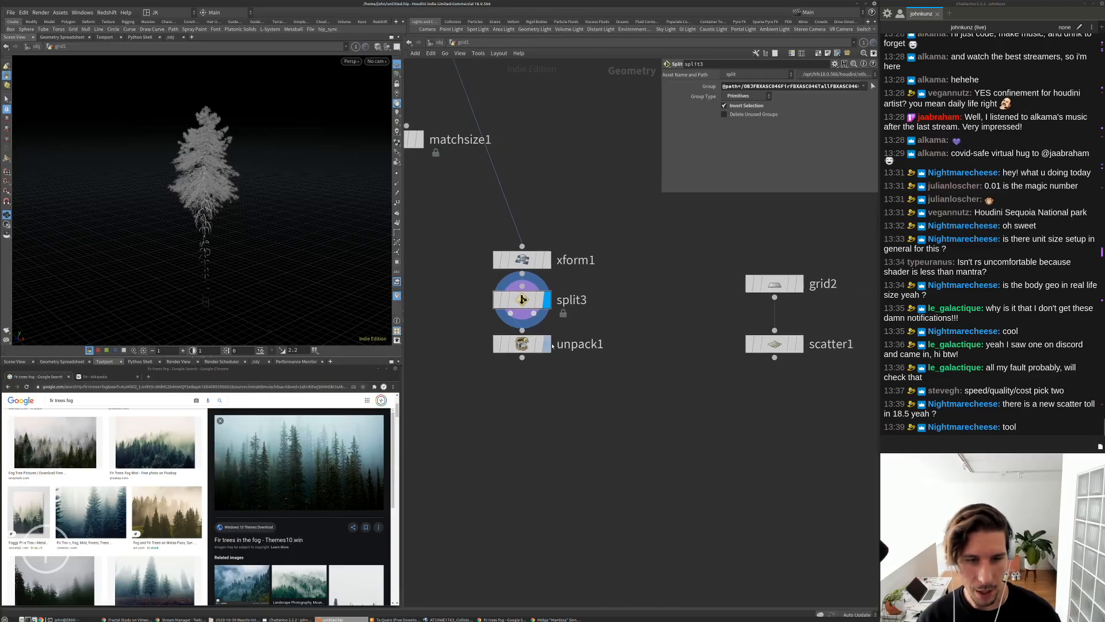
pyautogui.click(522, 344)
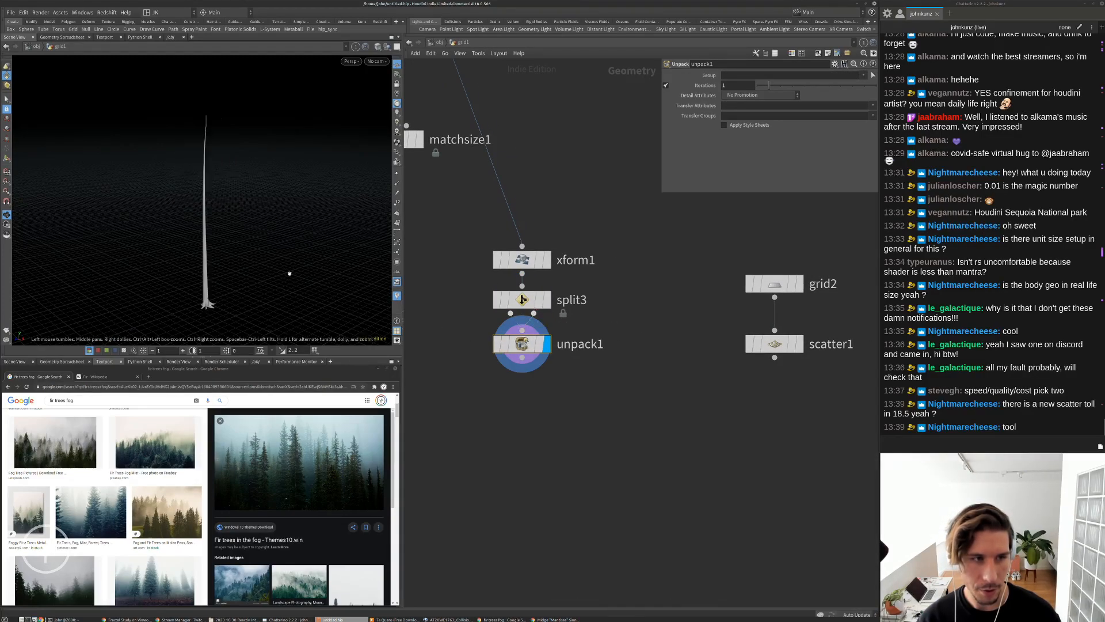
pyautogui.press('g')
pyautogui.moveTo(685, 407); pyautogui.dragTo(660, 353, button='middle')
pyautogui.scroll(-3, 683, 383)
pyautogui.scroll(2, 632, 339)
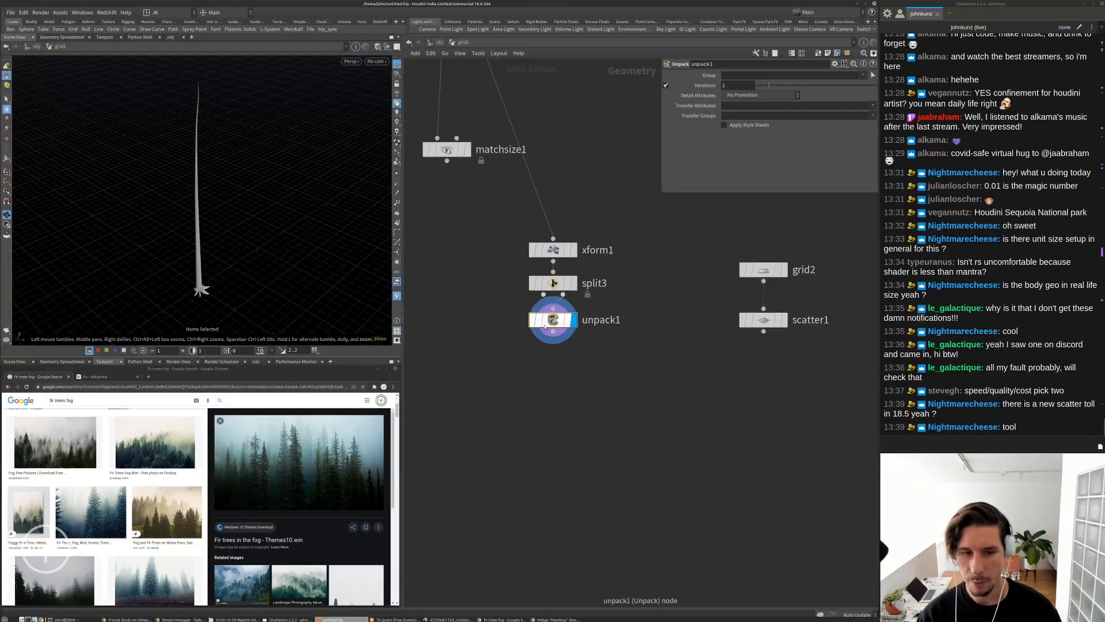
pyautogui.moveTo(549, 325)
pyautogui.mouseDown()
pyautogui.moveTo(550, 340)
pyautogui.moveTo(549, 326)
pyautogui.mouseUp()
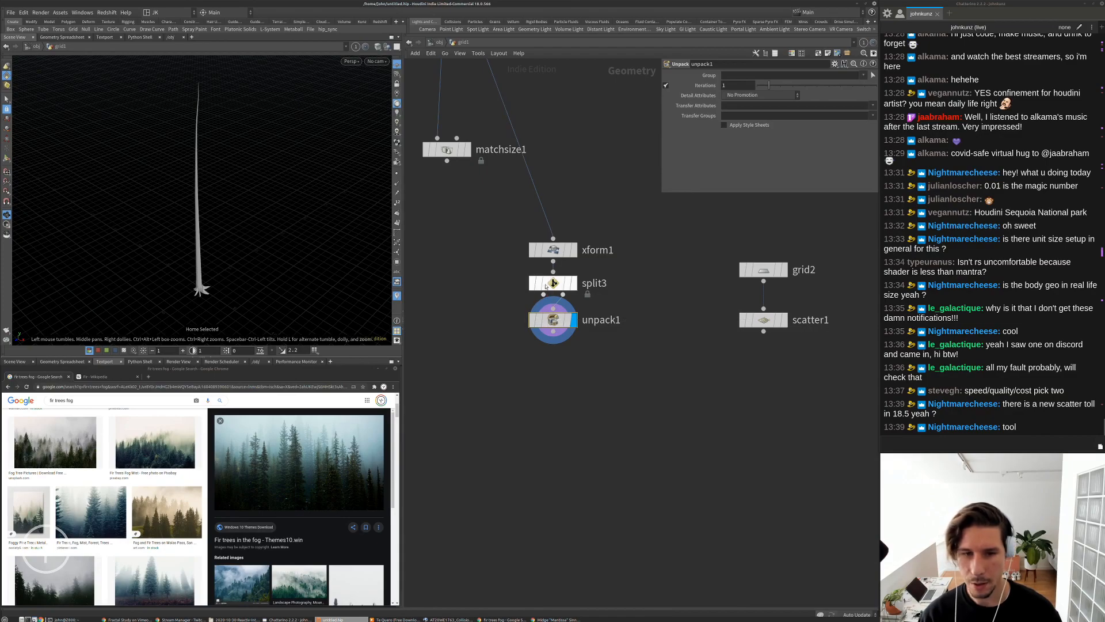
pyautogui.moveTo(548, 251); pyautogui.dragTo(548, 239)
pyautogui.moveTo(553, 282); pyautogui.dragTo(553, 269)
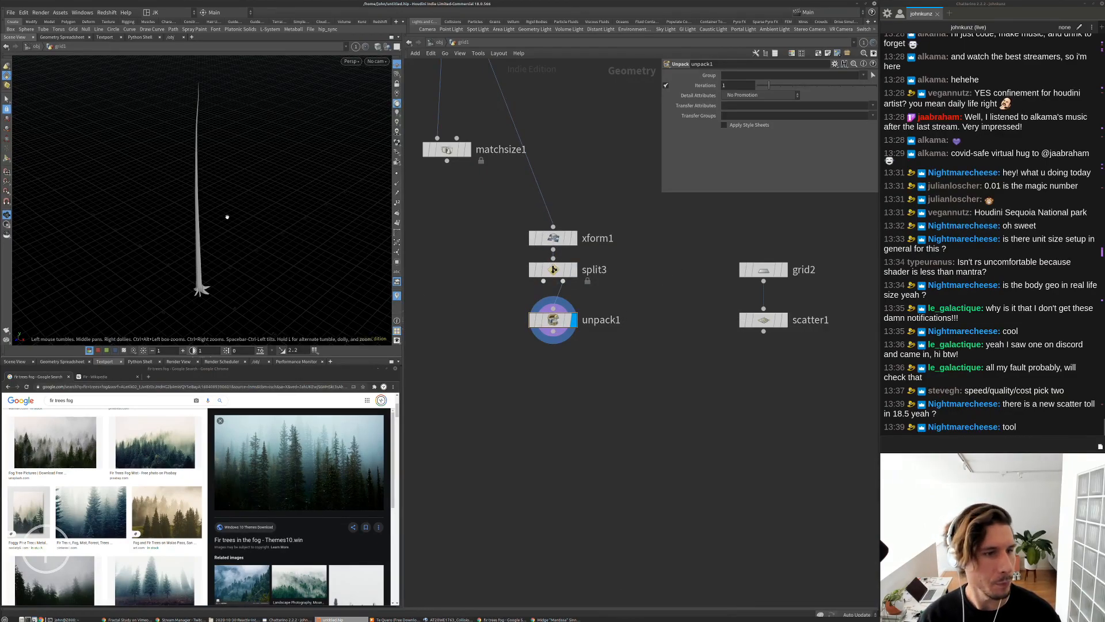
# Add a PolySoup node fed by the Unpack node, place it directly below, and display its result
pyautogui.moveTo(633, 413); pyautogui.dragTo(619, 384, button='middle')
pyautogui.press('Tab')
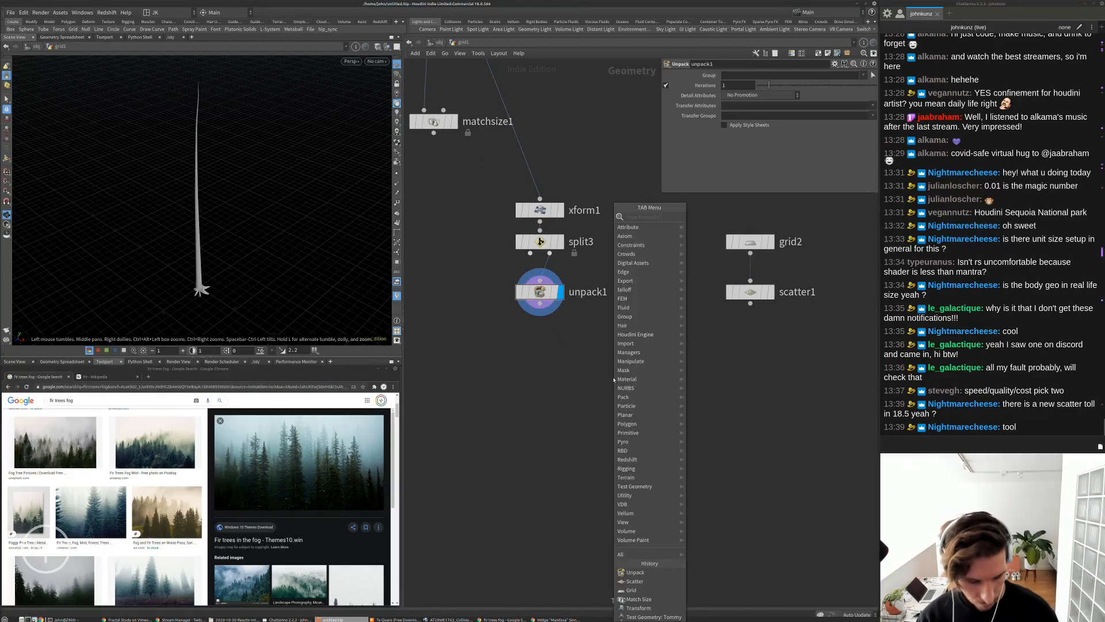
pyautogui.write('s')
pyautogui.press('Escape')
pyautogui.press('Tab')
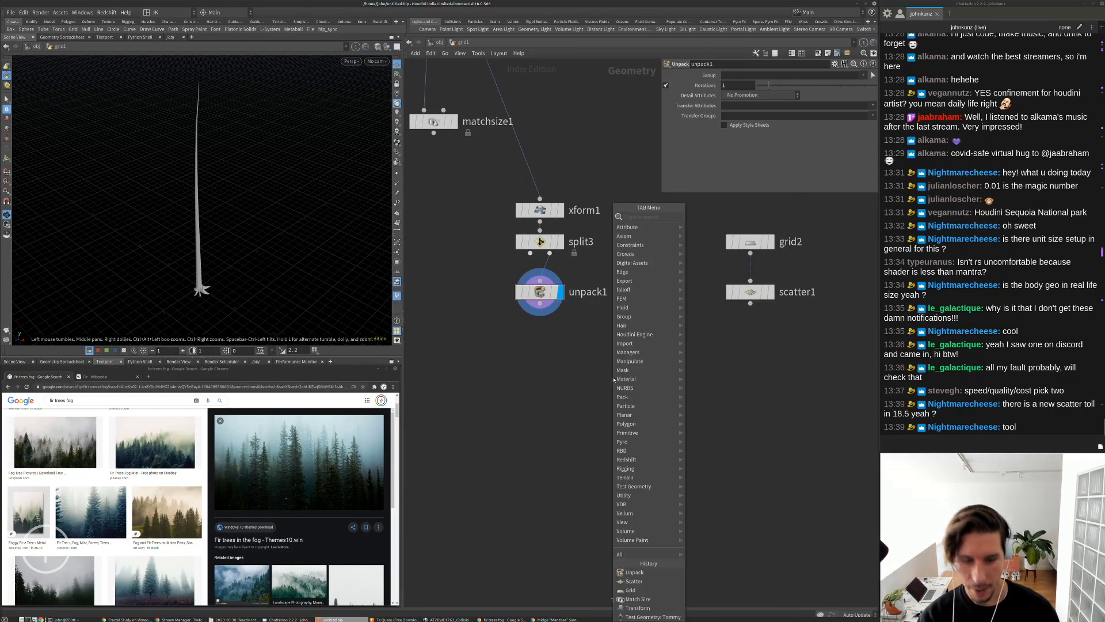
pyautogui.write('soup')
pyautogui.press('Return')
pyautogui.click(613, 377)
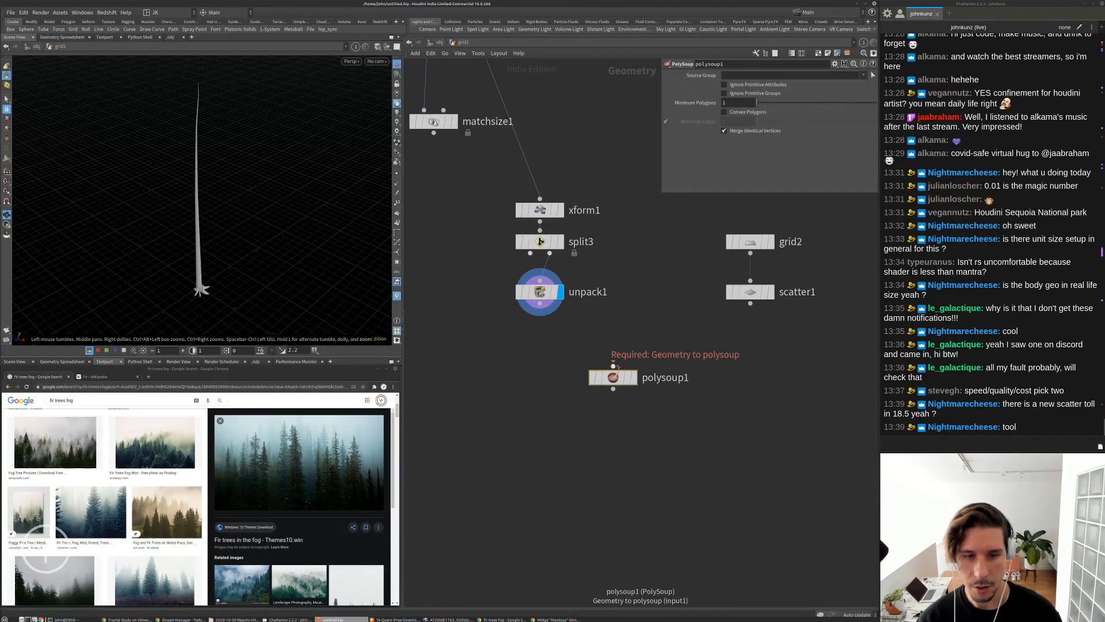
pyautogui.moveTo(613, 377); pyautogui.dragTo(540, 356)
pyautogui.click(627, 405)
pyautogui.moveTo(626, 413); pyautogui.dragTo(621, 376, button='middle')
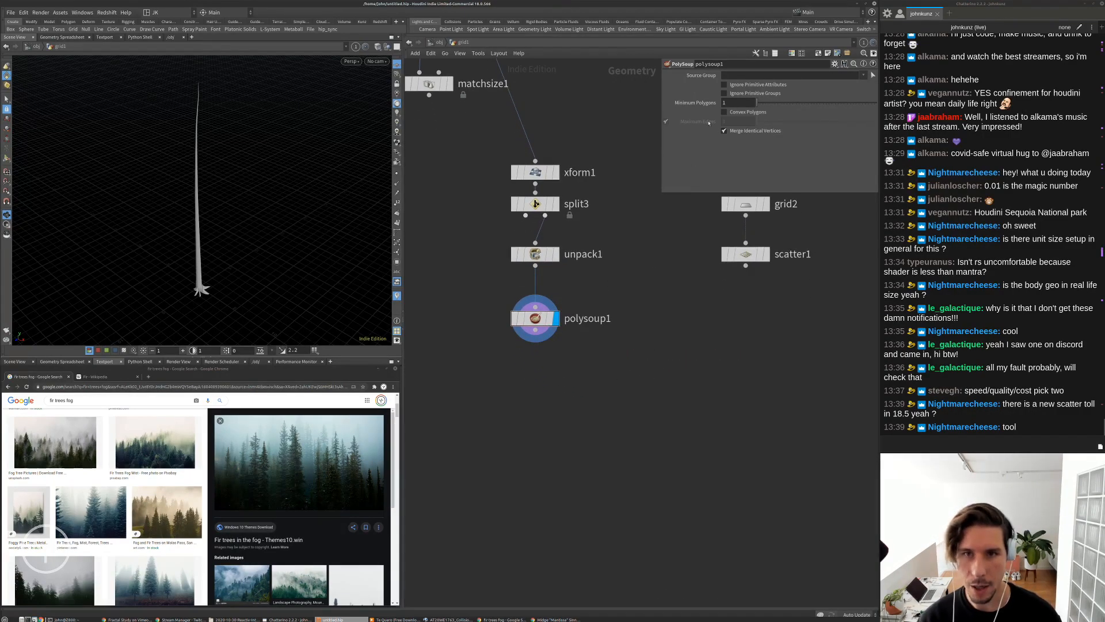
# Add an unconnected Pack node beside and slightly below the PolySoup node
pyautogui.press('Tab')
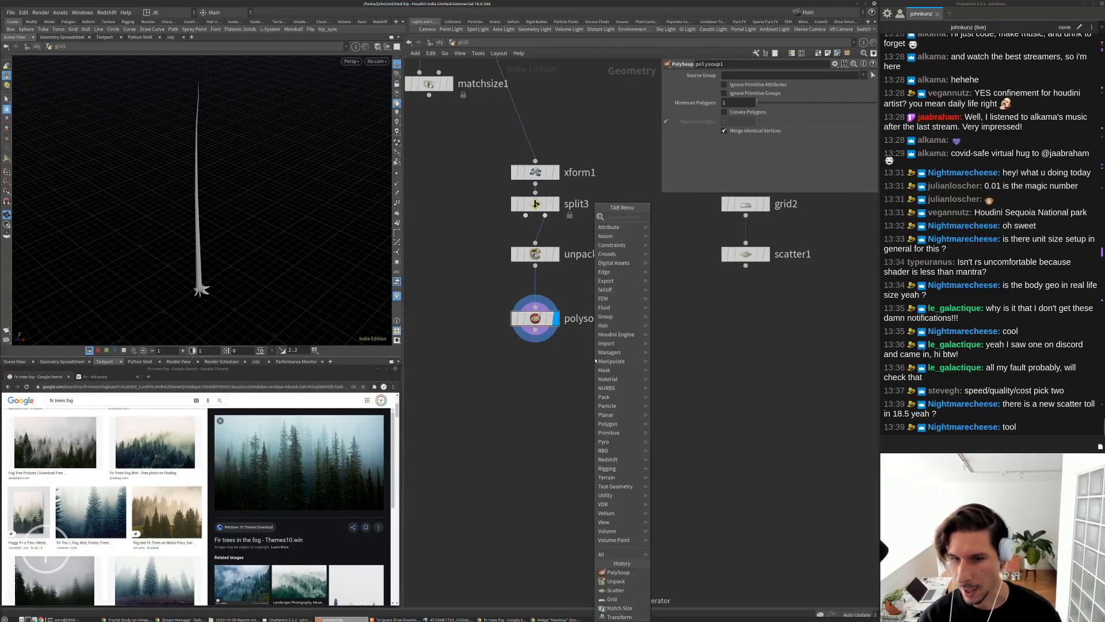
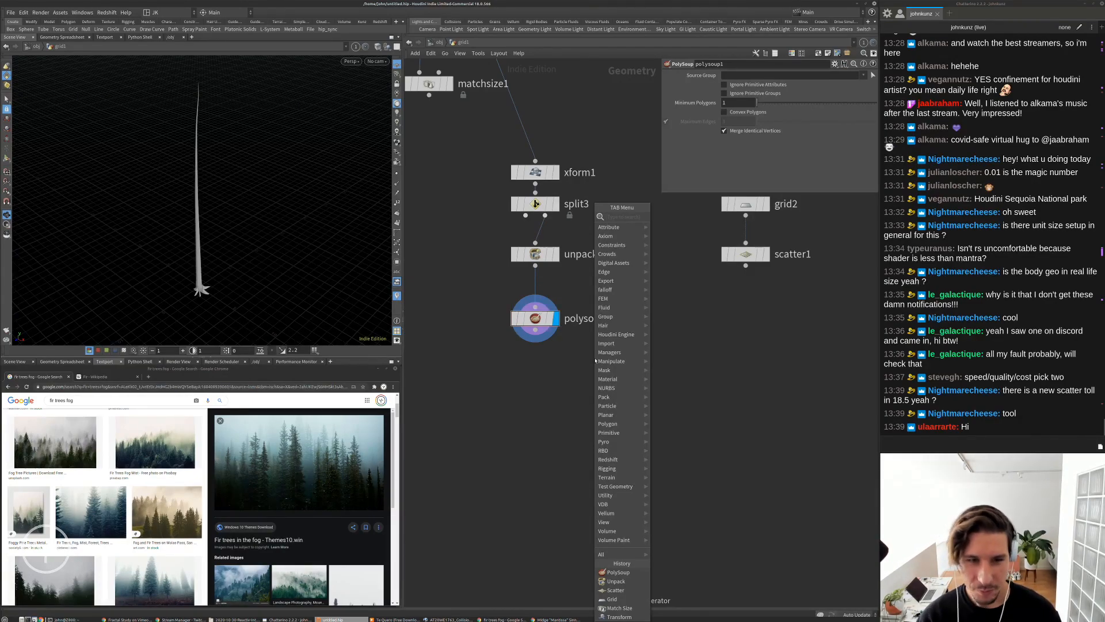
pyautogui.write('pack')
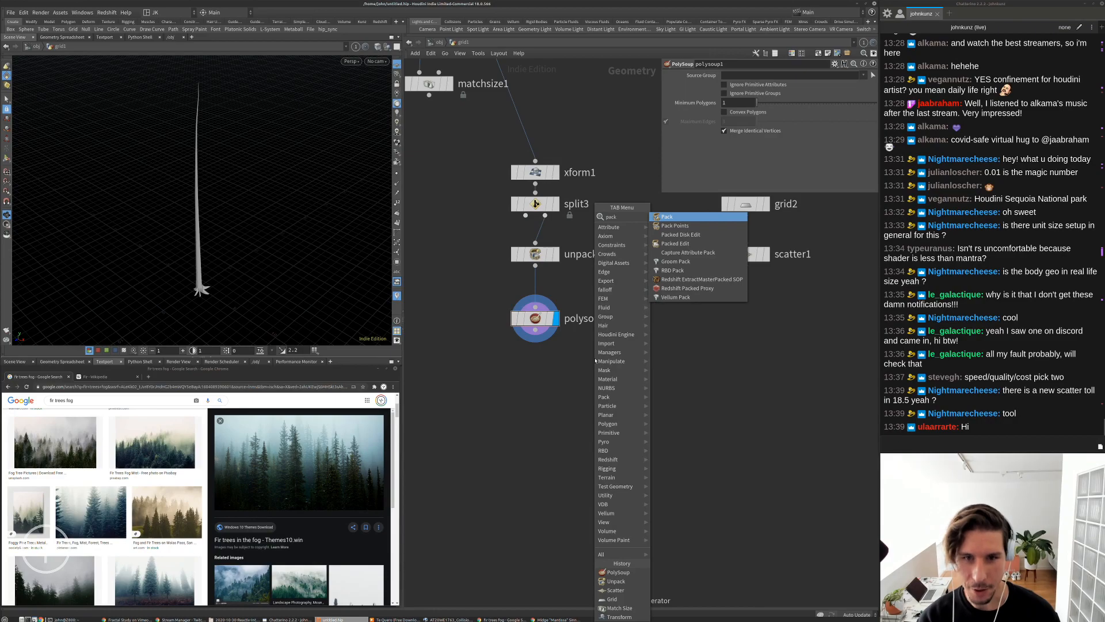
pyautogui.press('Return')
pyautogui.click(596, 361)
# Inspect the node information of the PolySoup and Unpack nodes, and bypass the PolySoup node
pyautogui.middleClick(537, 319)
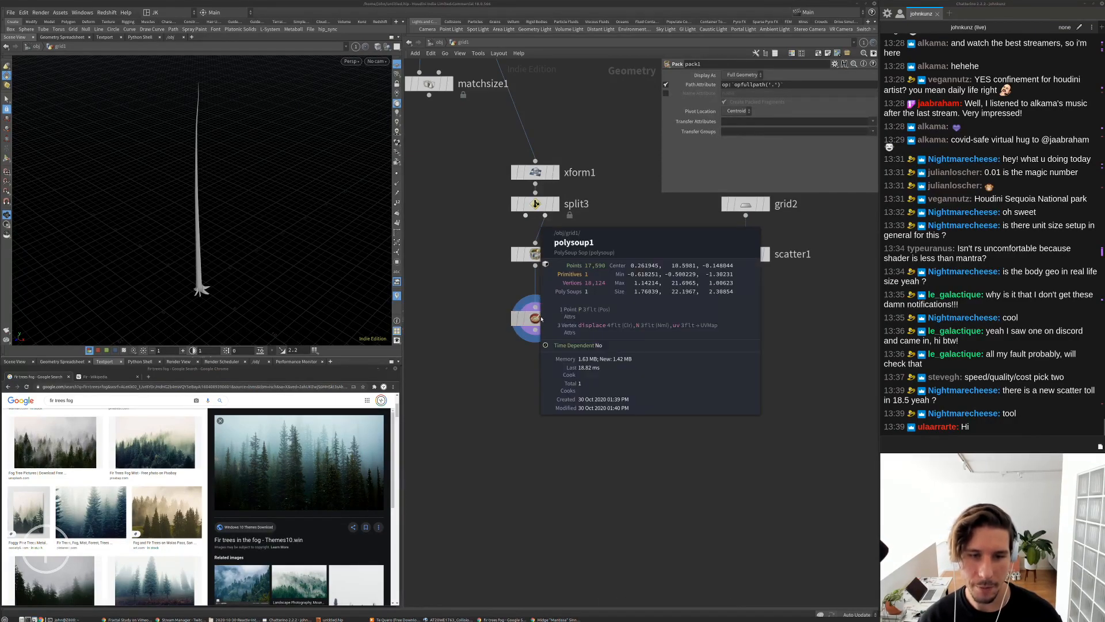
pyautogui.moveTo(536, 254); pyautogui.dragTo(576, 231, button='middle')
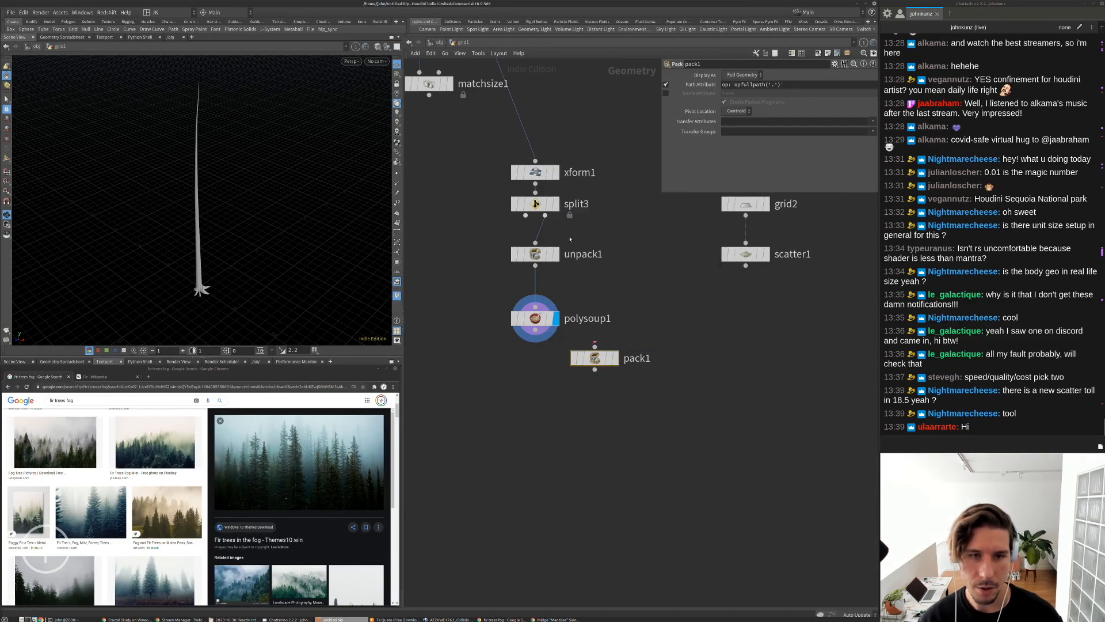
pyautogui.click(535, 311)
pyautogui.moveTo(535, 314); pyautogui.dragTo(579, 284, button='middle')
pyautogui.click(515, 318)
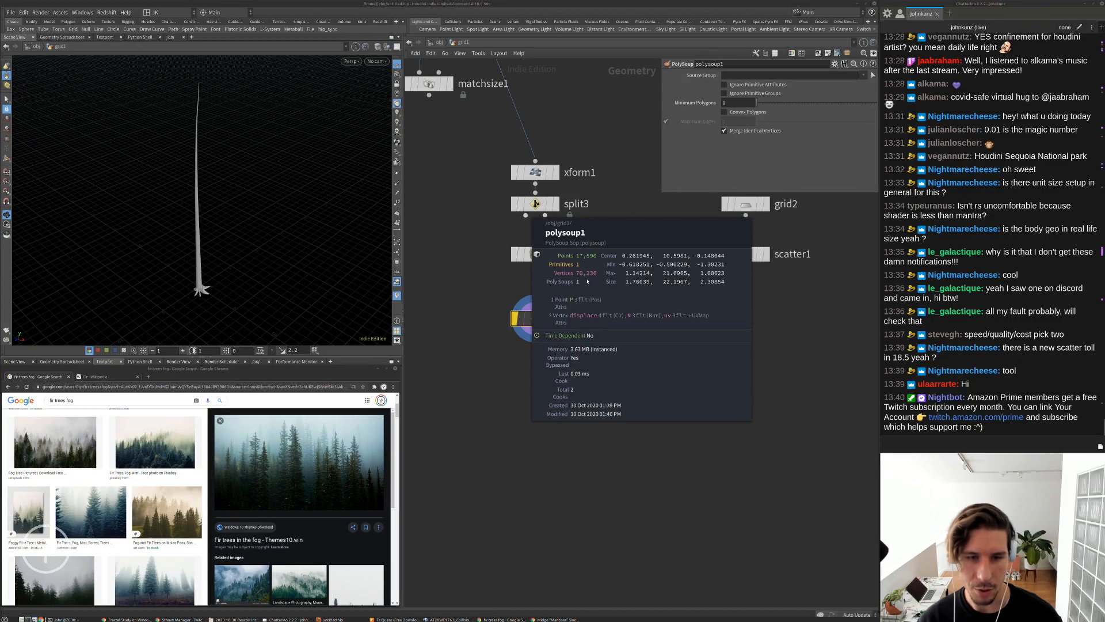
pyautogui.moveTo(581, 295); pyautogui.dragTo(610, 340, button='middle')
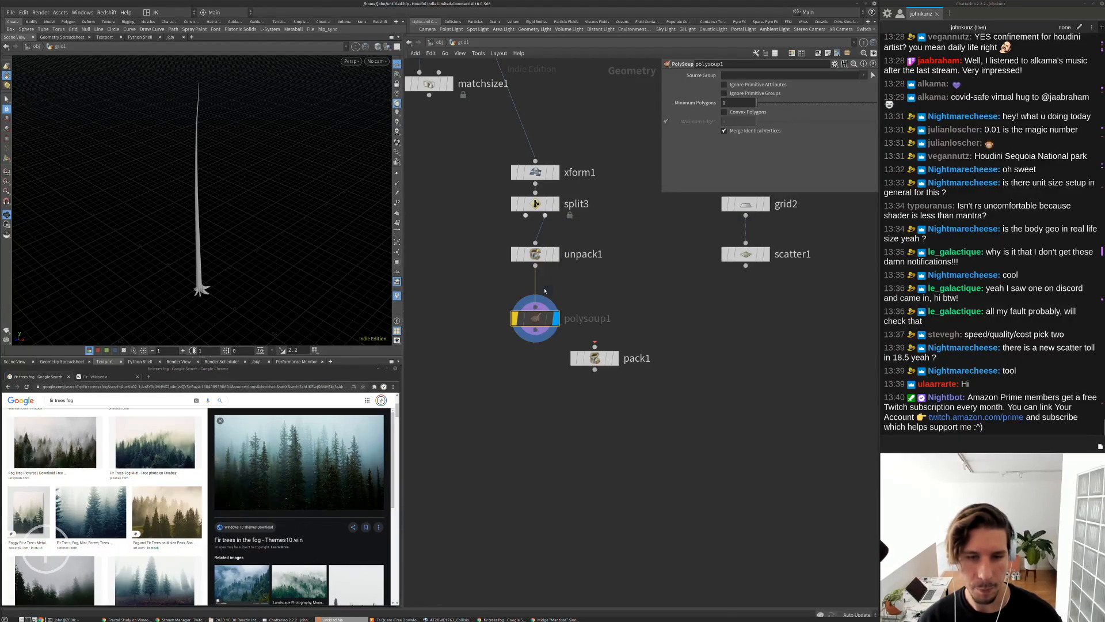
# Connect the Pack node below the bypassed PolySoup, display its result, and compare its node information with the Transform node's
pyautogui.moveTo(595, 346); pyautogui.dragTo(535, 329)
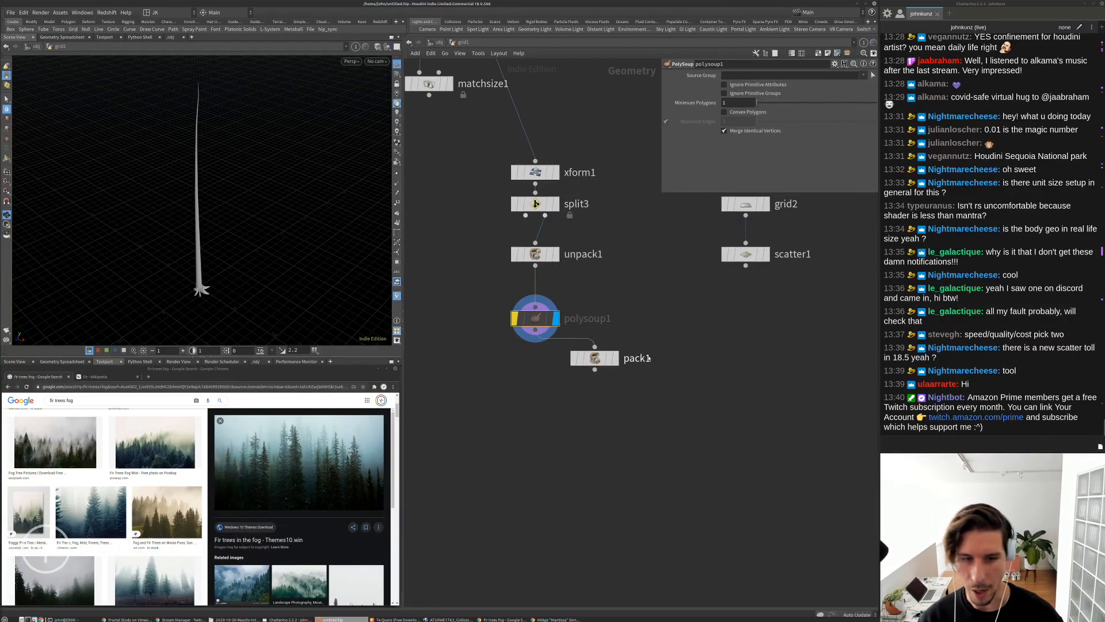
pyautogui.click(616, 358)
pyautogui.moveTo(604, 366); pyautogui.dragTo(534, 366)
pyautogui.middleClick(535, 366)
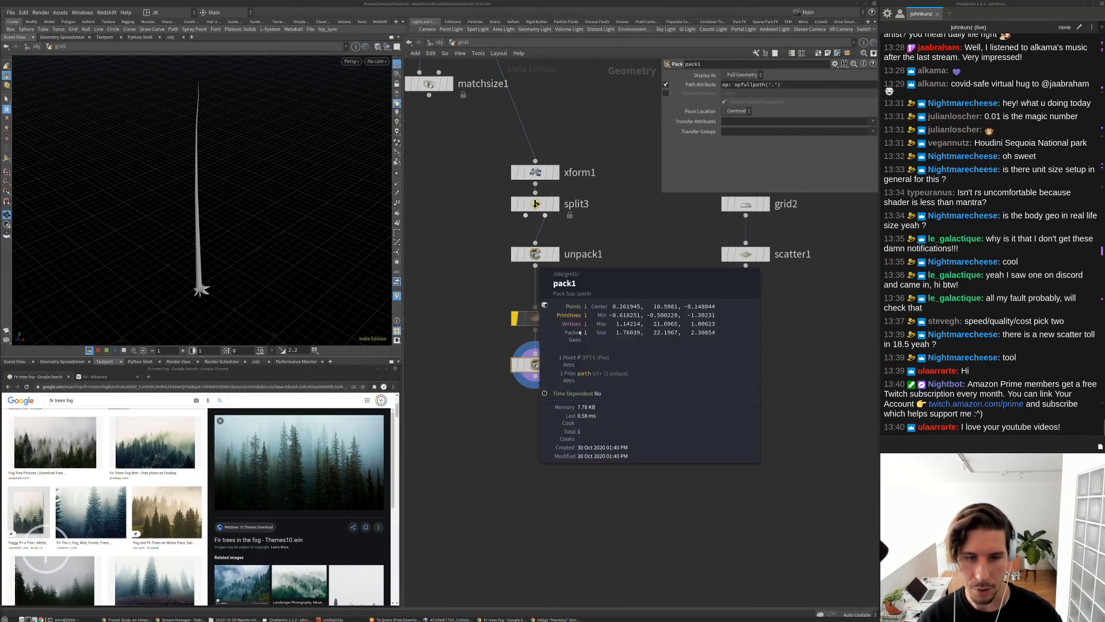
pyautogui.middleClick(534, 172)
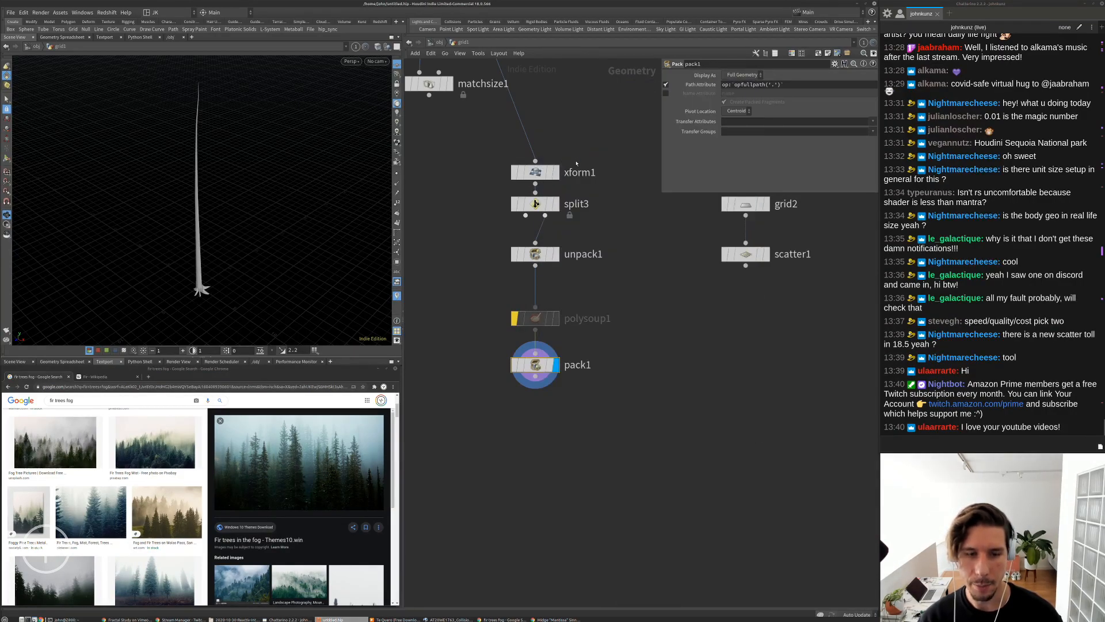
pyautogui.middleClick(538, 365)
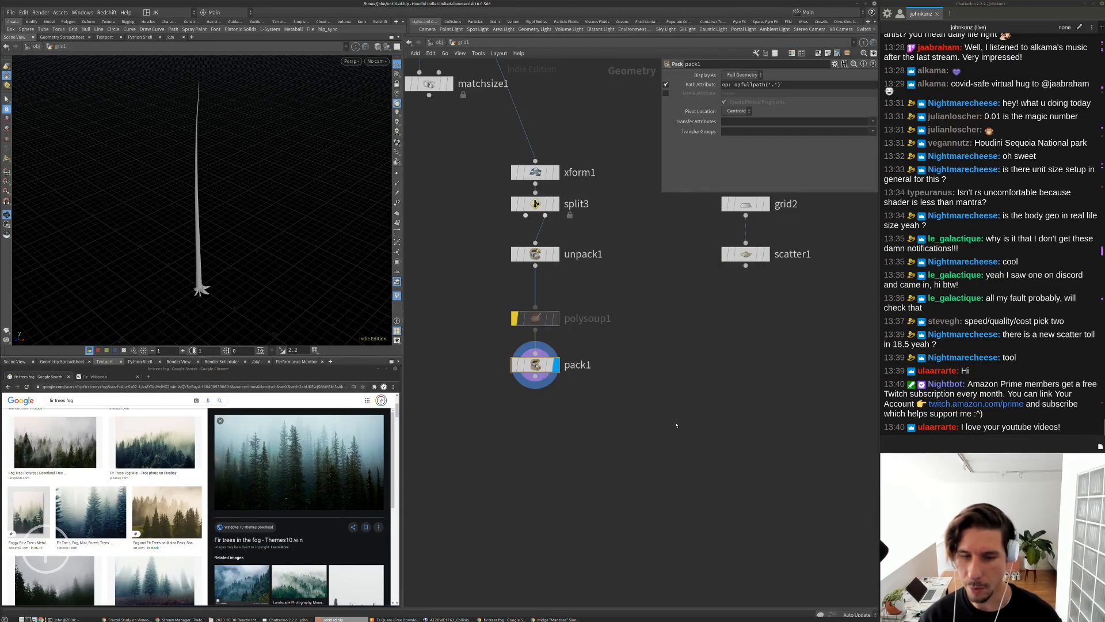
# Add a Copy to Points node with Pack as the geometry and Scatter as the target points, and display the copied trunks
pyautogui.scroll(-3, 599, 357)
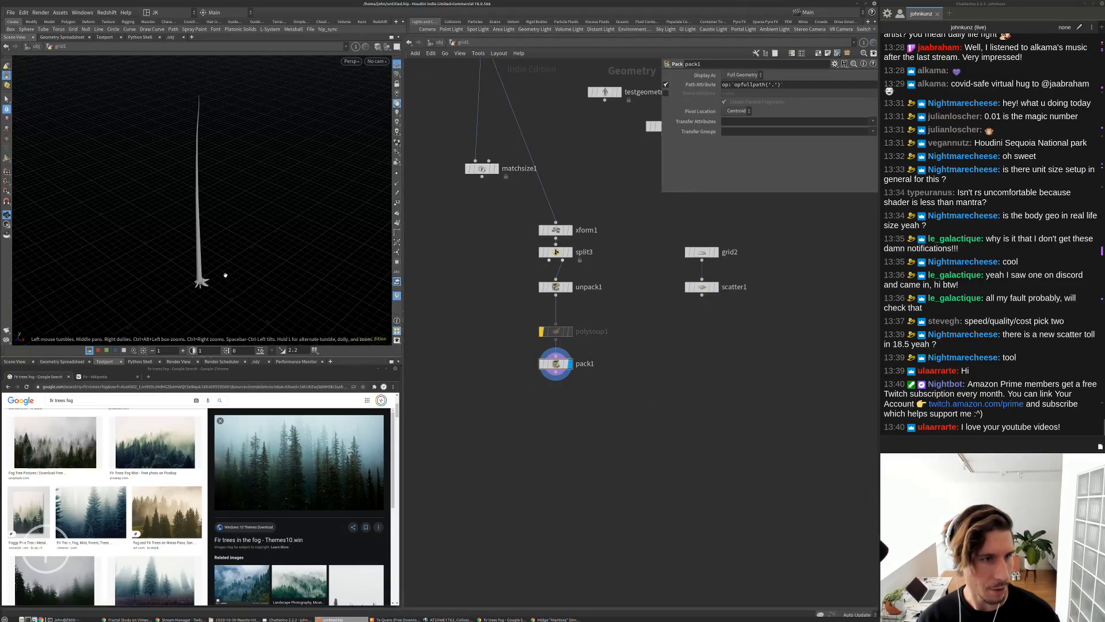
pyautogui.moveTo(223, 277); pyautogui.dragTo(217, 272)
pyautogui.moveTo(660, 462); pyautogui.dragTo(660, 454, button='middle')
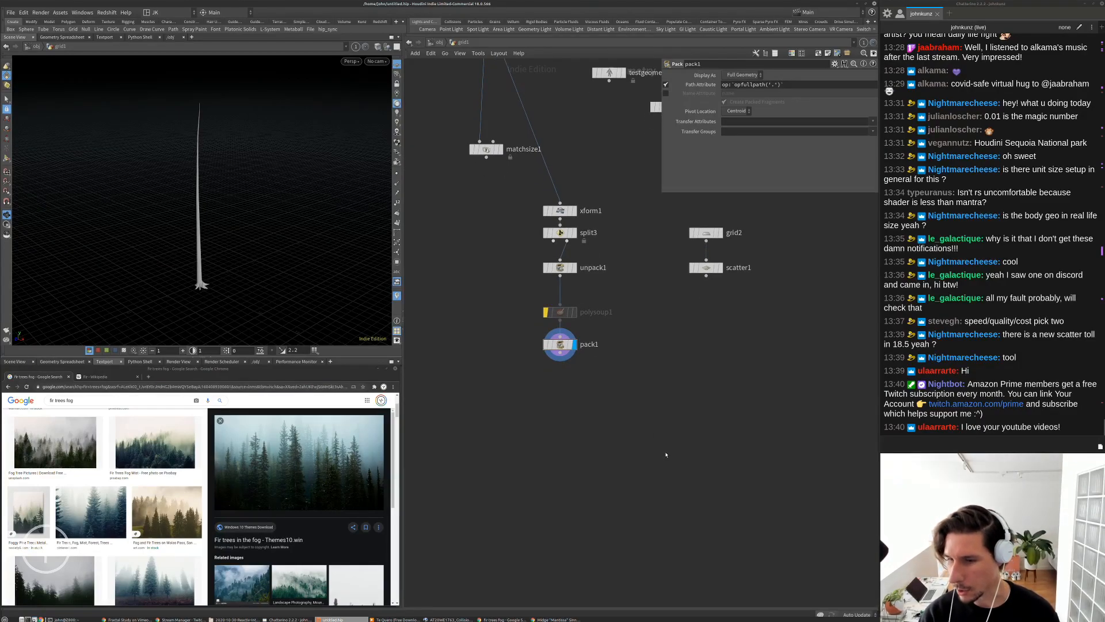
pyautogui.press('Tab')
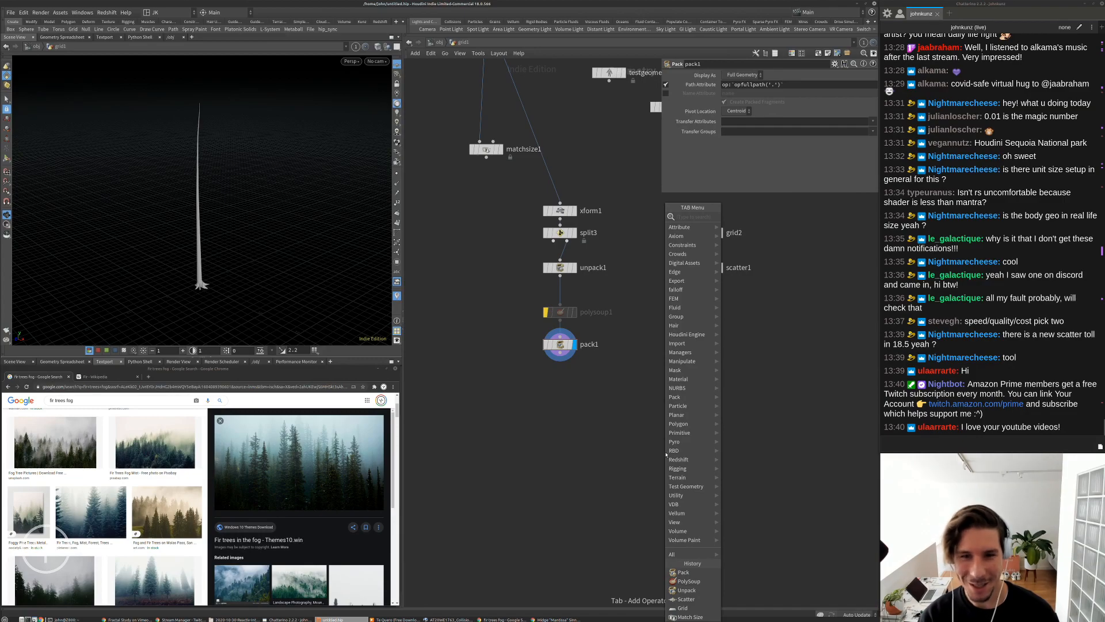
pyautogui.write('cop')
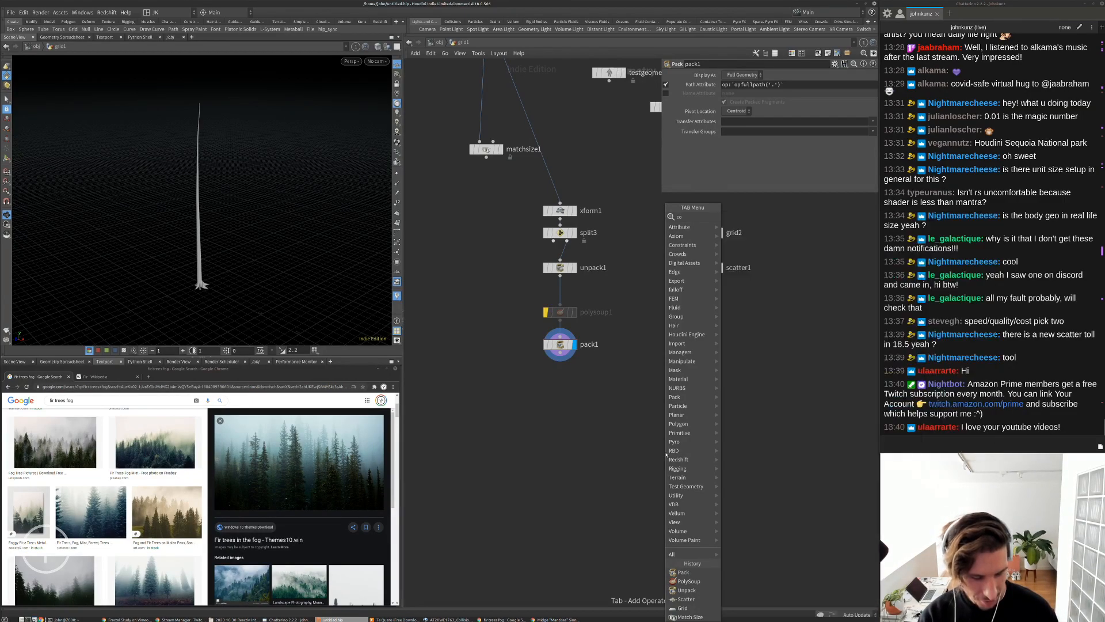
pyautogui.click(749, 252)
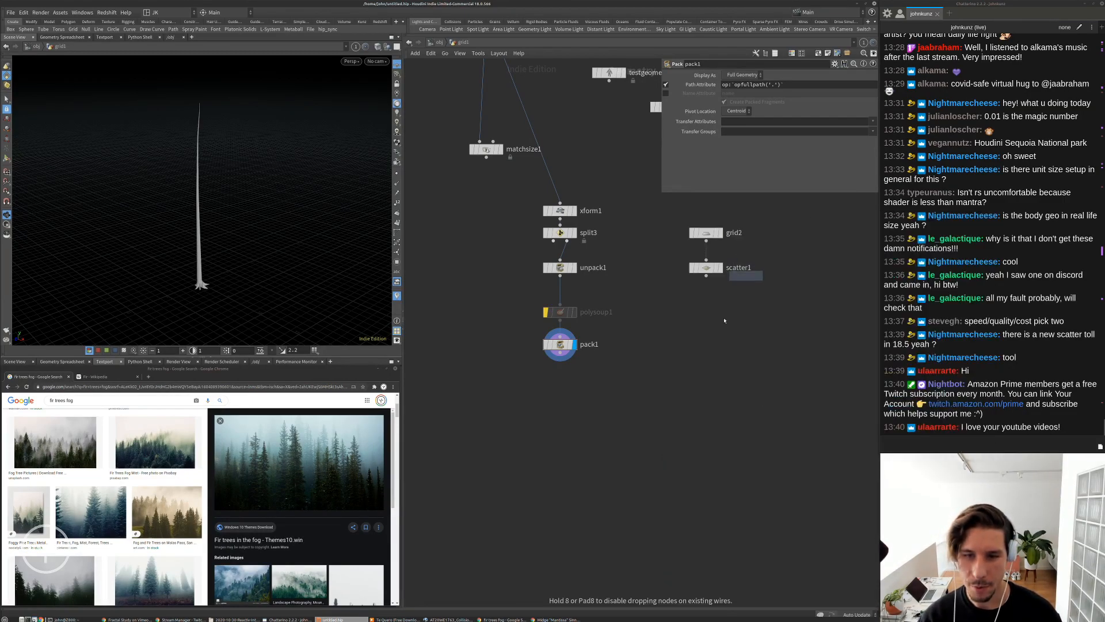
pyautogui.click(638, 432)
pyautogui.moveTo(646, 425); pyautogui.dragTo(706, 271)
pyautogui.moveTo(633, 425); pyautogui.dragTo(560, 353)
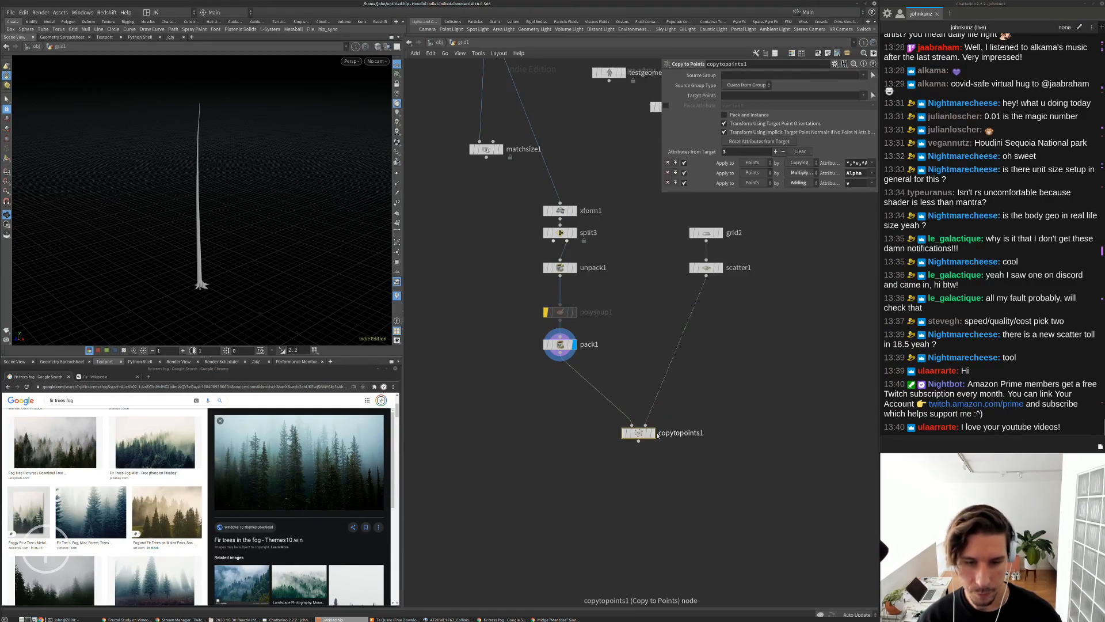
pyautogui.click(651, 434)
pyautogui.moveTo(305, 265); pyautogui.dragTo(262, 253)
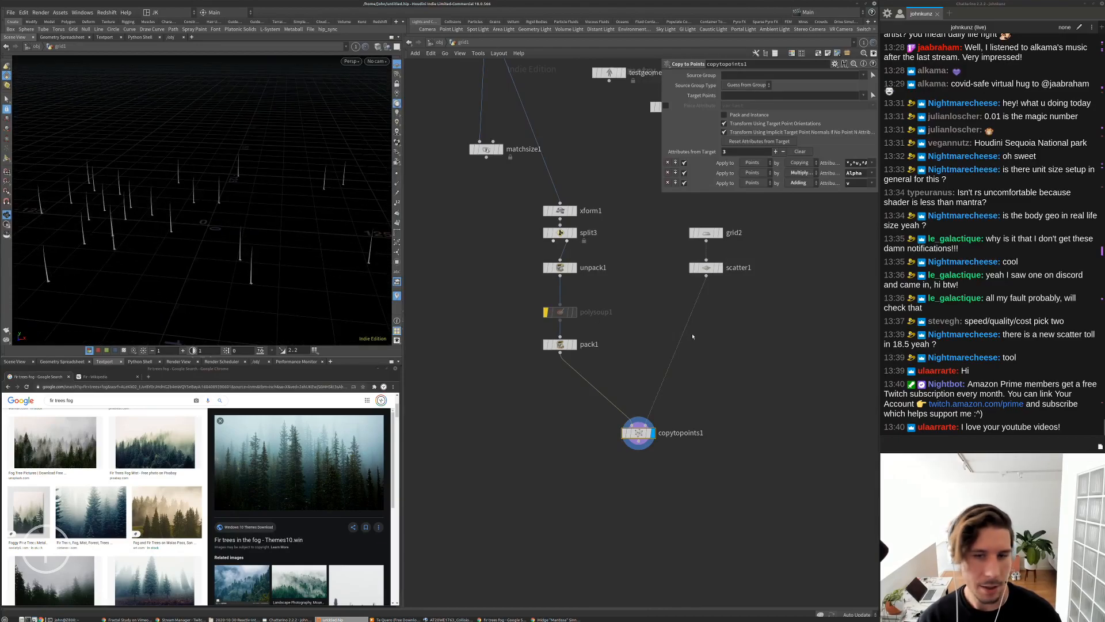
# Add a File node beside the Pack node and connect it to the Copy to Points geometry input in place of Pack
pyautogui.moveTo(730, 346); pyautogui.dragTo(721, 335, button='middle')
pyautogui.press('Tab')
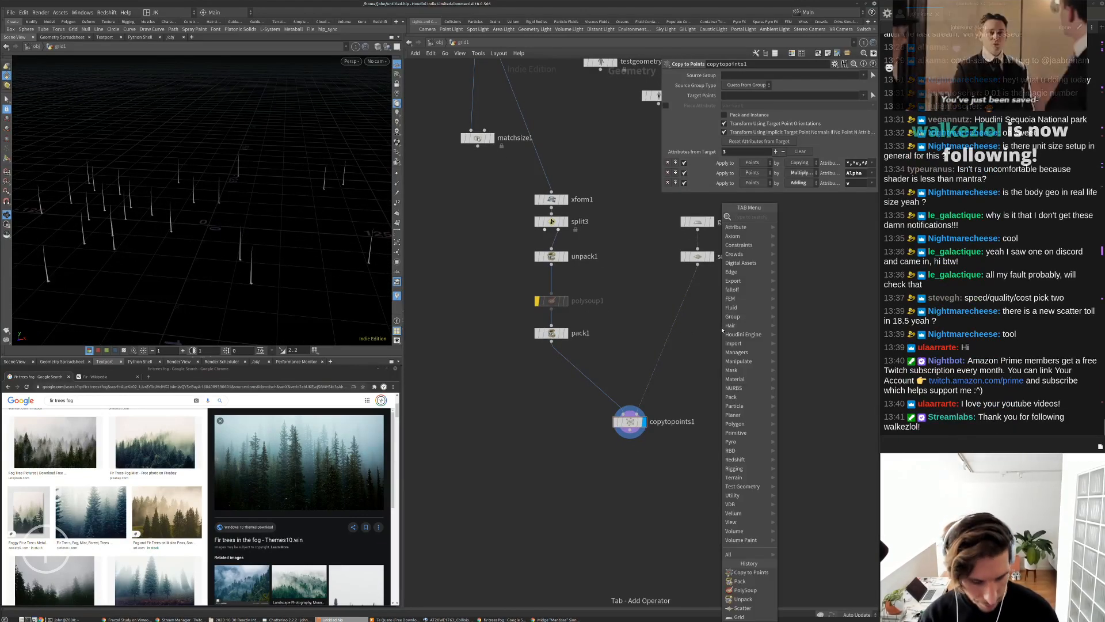
pyautogui.write('file')
pyautogui.press('Return')
pyautogui.click(722, 328)
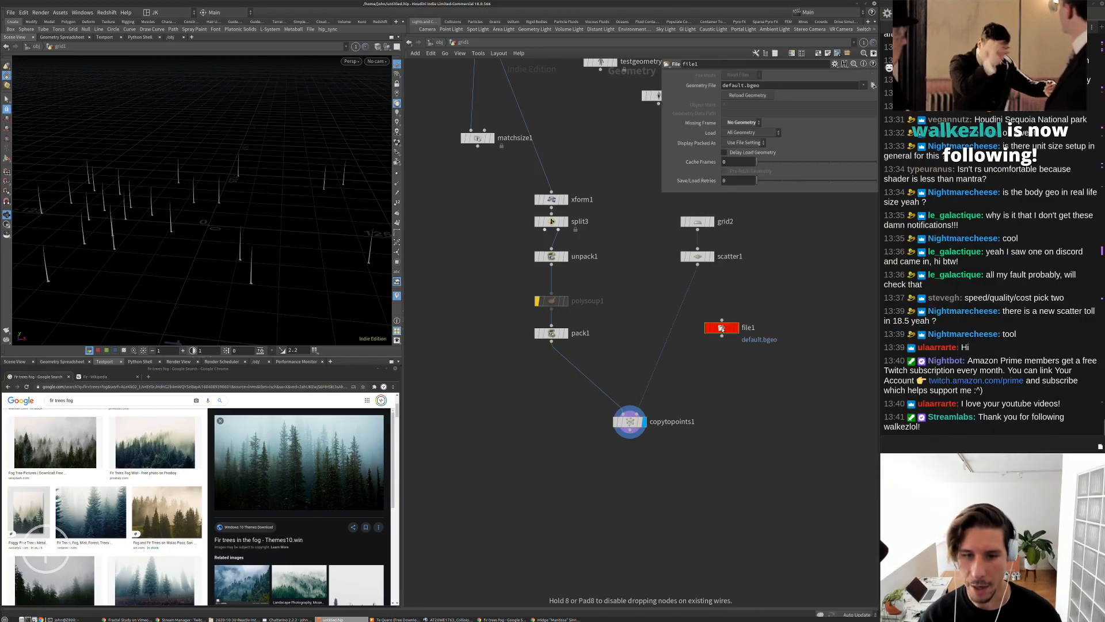
pyautogui.moveTo(722, 328); pyautogui.dragTo(624, 411)
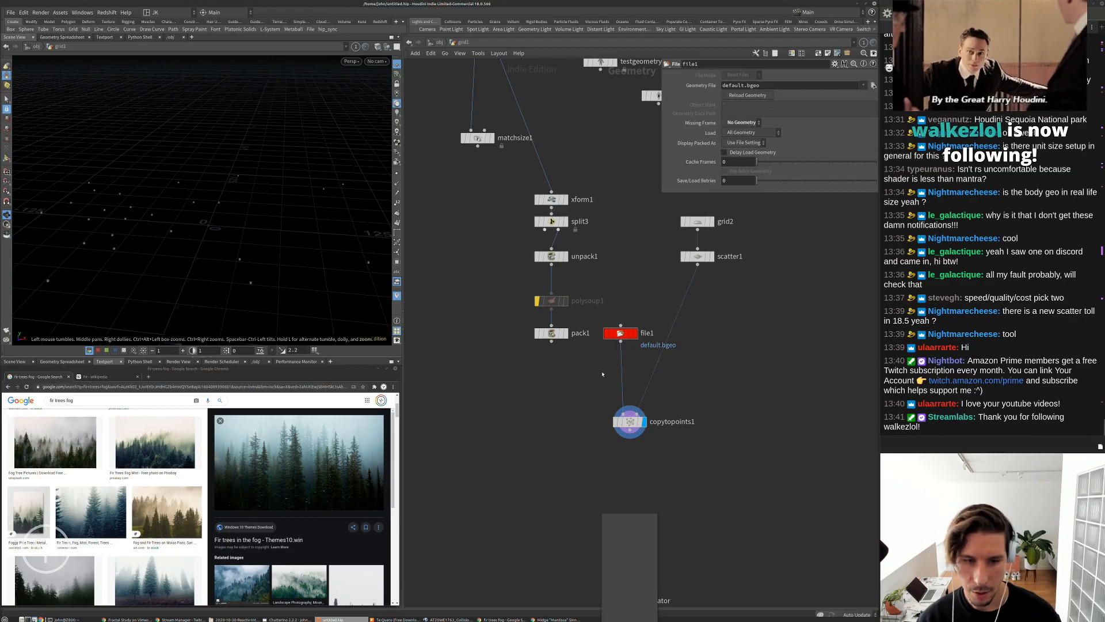
# Insert a Transform node between File and Copy to Points and set its uniform scale to 10
pyautogui.press('Tab')
pyautogui.write('tr')
pyautogui.click(680, 234)
pyautogui.click(621, 358)
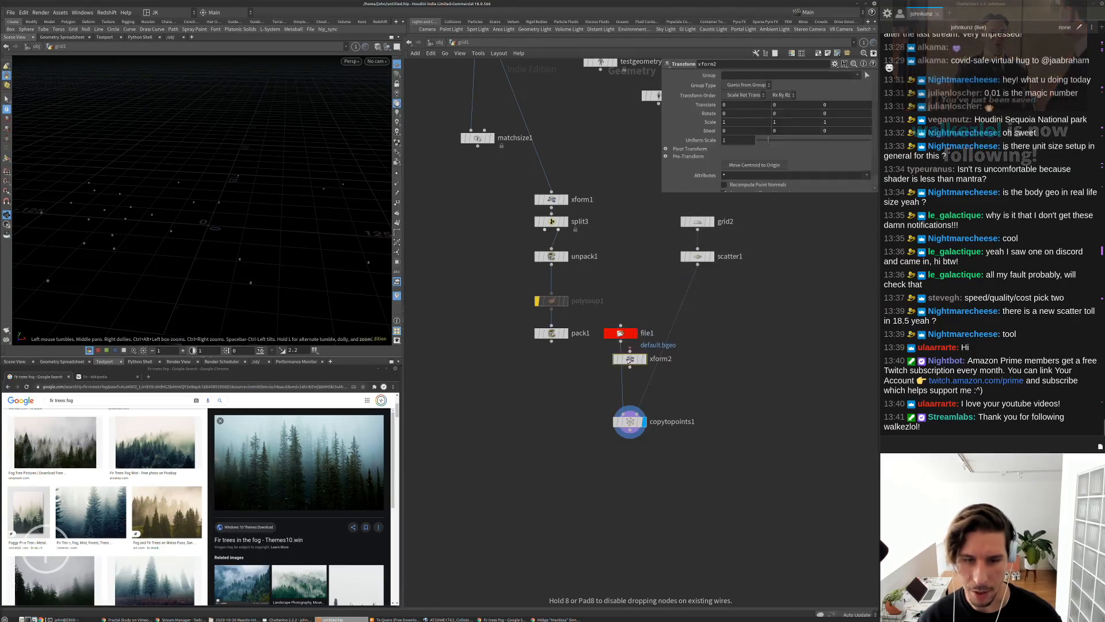
pyautogui.moveTo(769, 140); pyautogui.dragTo(872, 140)
pyautogui.moveTo(266, 245); pyautogui.dragTo(229, 248)
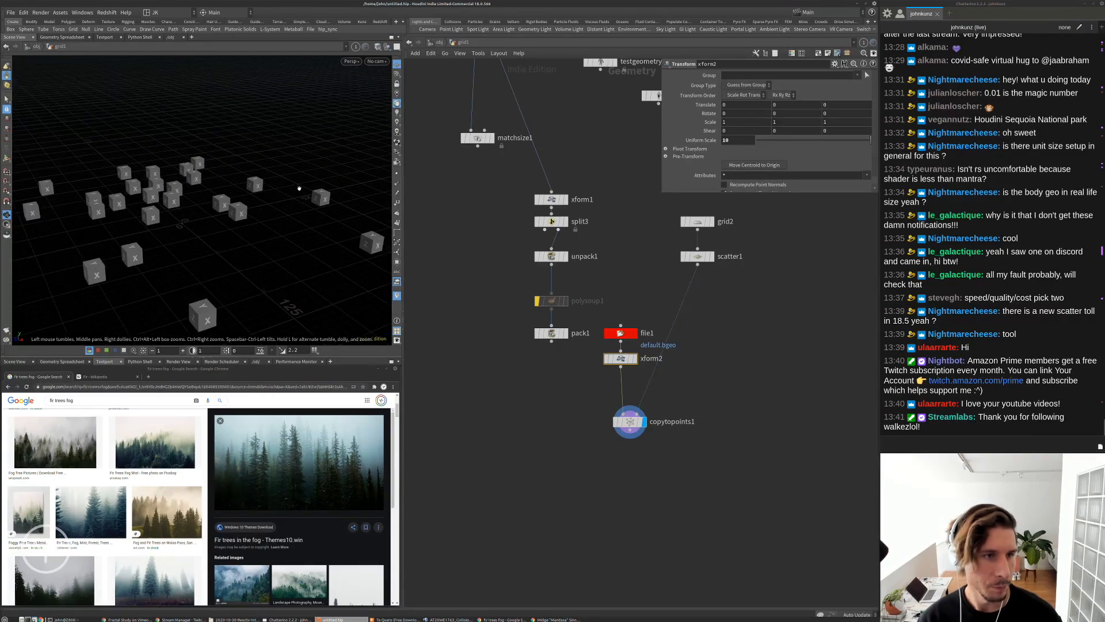
pyautogui.scroll(5, 185, 225)
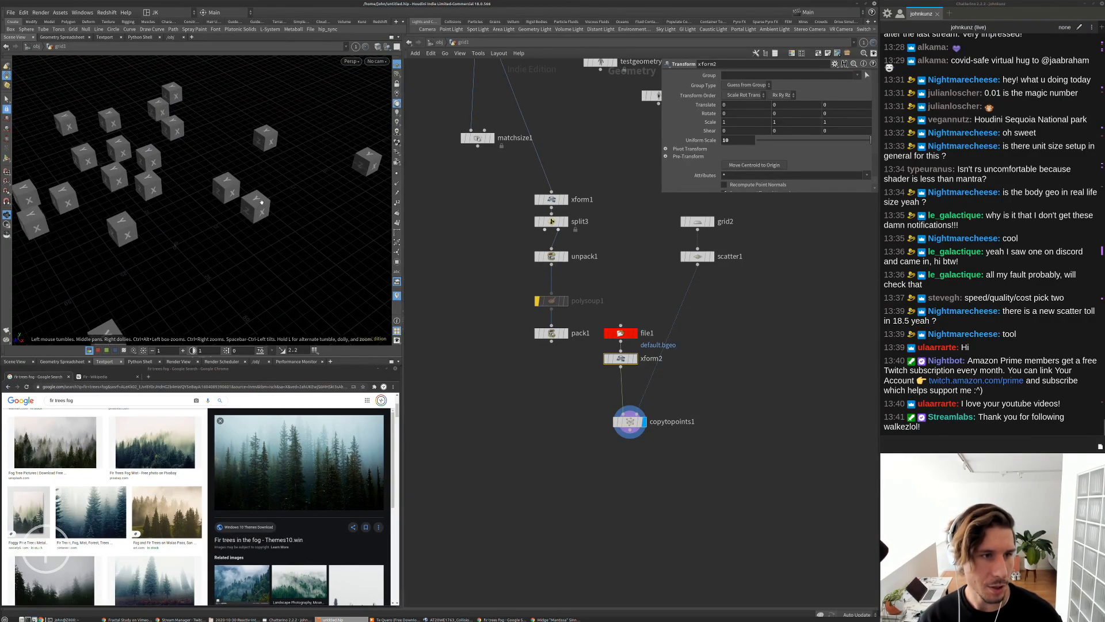
# Delete the File node and its Transform, and connect Pack to the geometry input of Copy to Points
pyautogui.moveTo(711, 331); pyautogui.dragTo(707, 308, button='middle')
pyautogui.click(718, 298)
pyautogui.moveTo(636, 351); pyautogui.dragTo(593, 300)
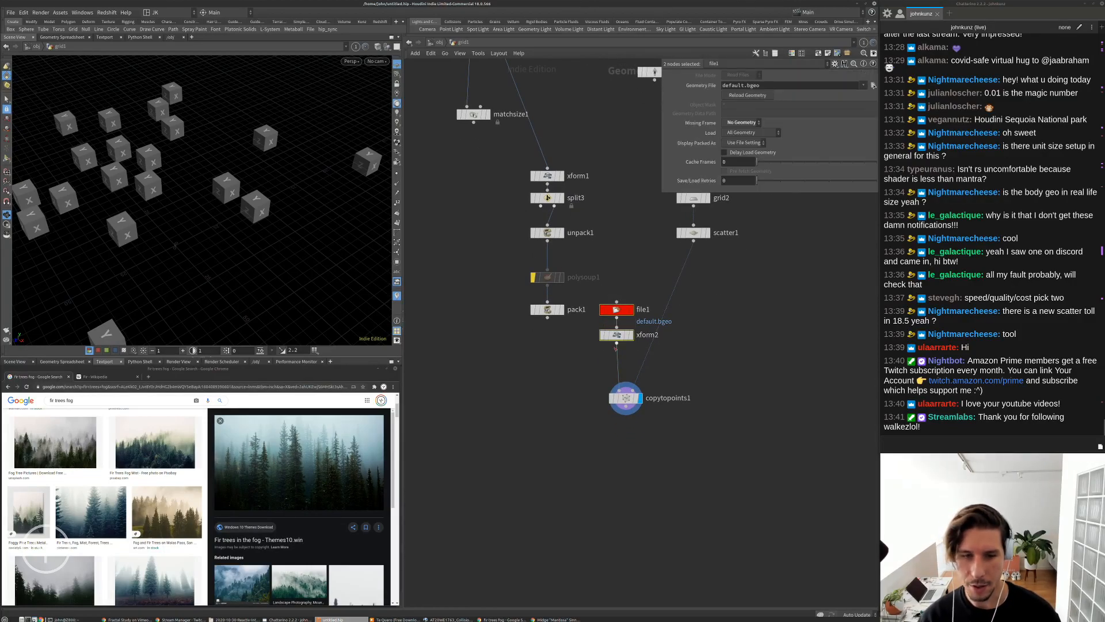
pyautogui.press('Delete')
pyautogui.moveTo(622, 385); pyautogui.dragTo(547, 315)
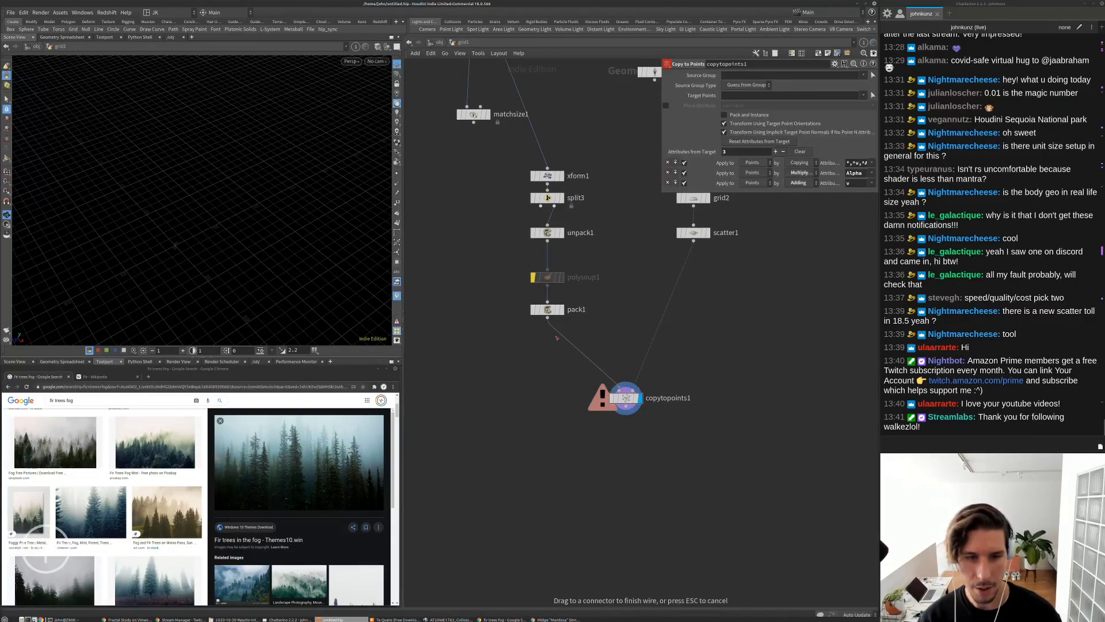
pyautogui.moveTo(696, 294); pyautogui.dragTo(690, 287, button='middle')
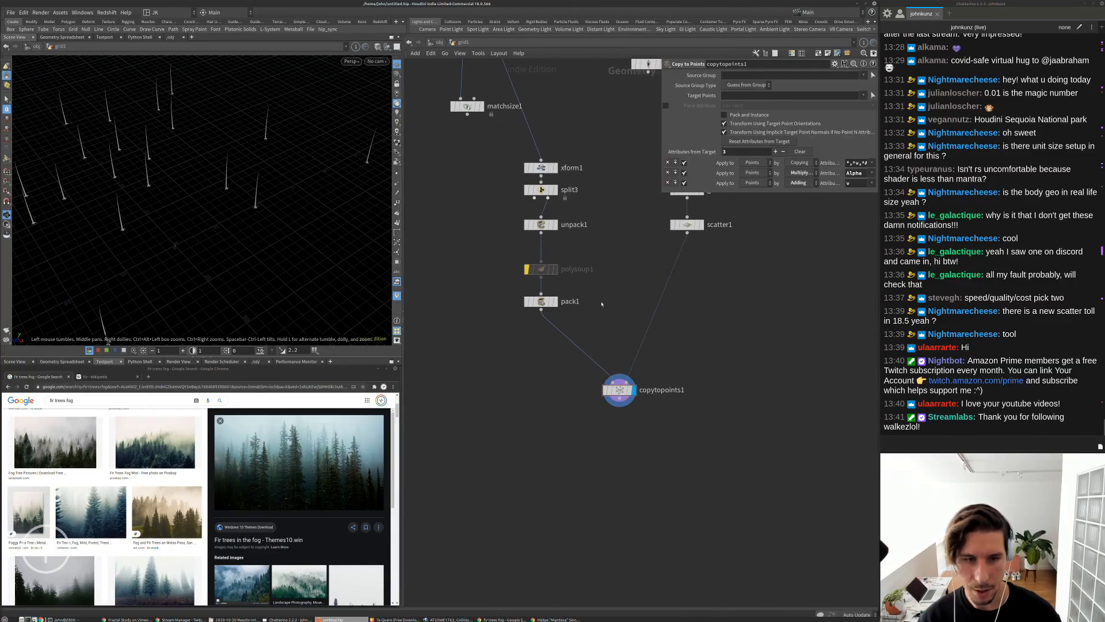
# Add an Attribute Randomize node between Scatter and Copy to Points
pyautogui.press('Tab')
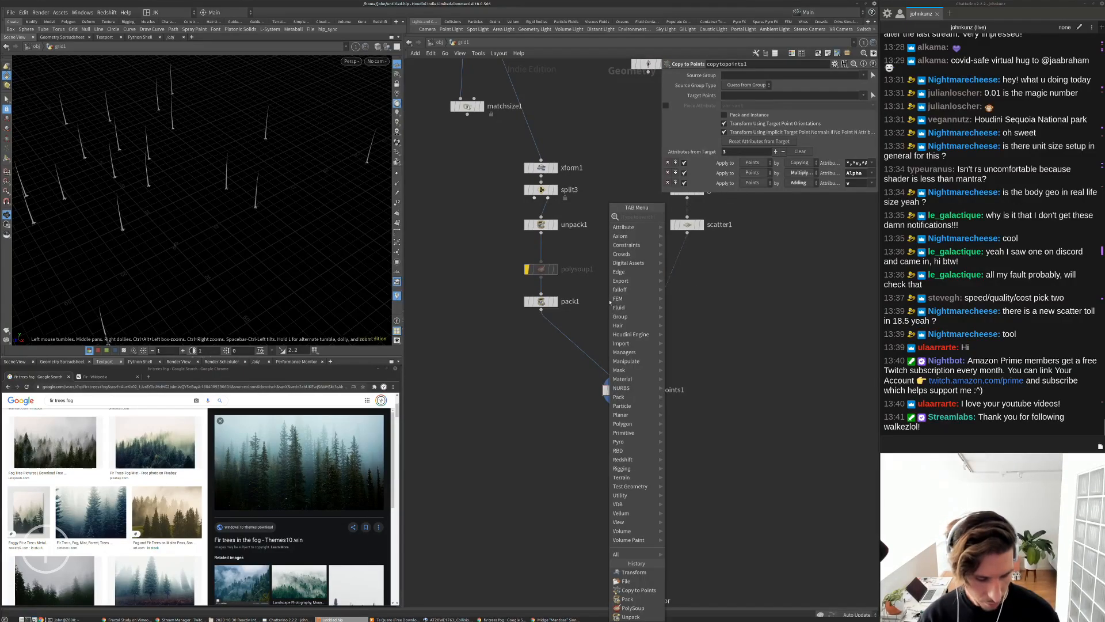
pyautogui.write('rand')
pyautogui.press('Return')
pyautogui.click(689, 277)
pyautogui.moveTo(689, 277); pyautogui.dragTo(689, 303)
# Set the attribute name of the Attribute Randomize node to up
pyautogui.click(741, 115)
pyautogui.press('BackSpace')
pyautogui.press('BackSpace')
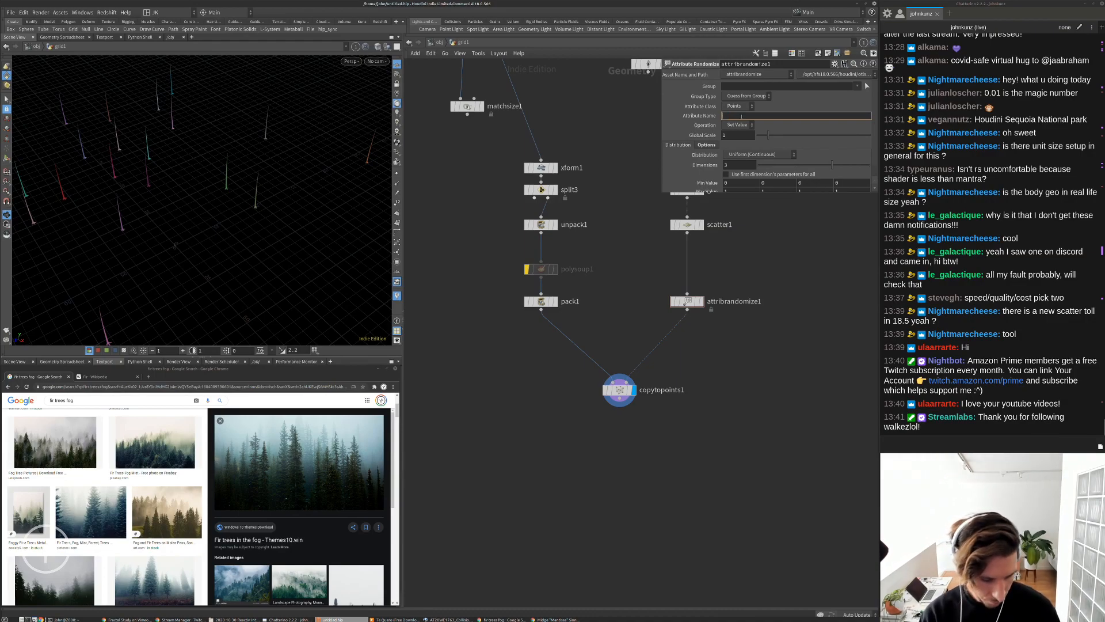
pyautogui.press('Return')
pyautogui.doubleClick(749, 116)
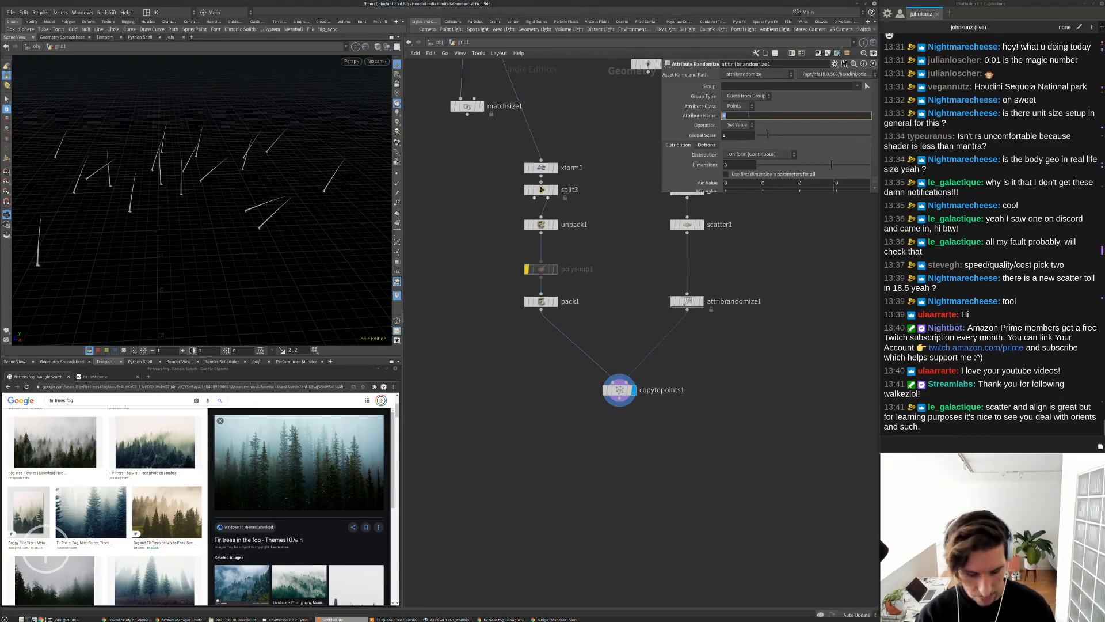
pyautogui.write('up')
pyautogui.press('Return')
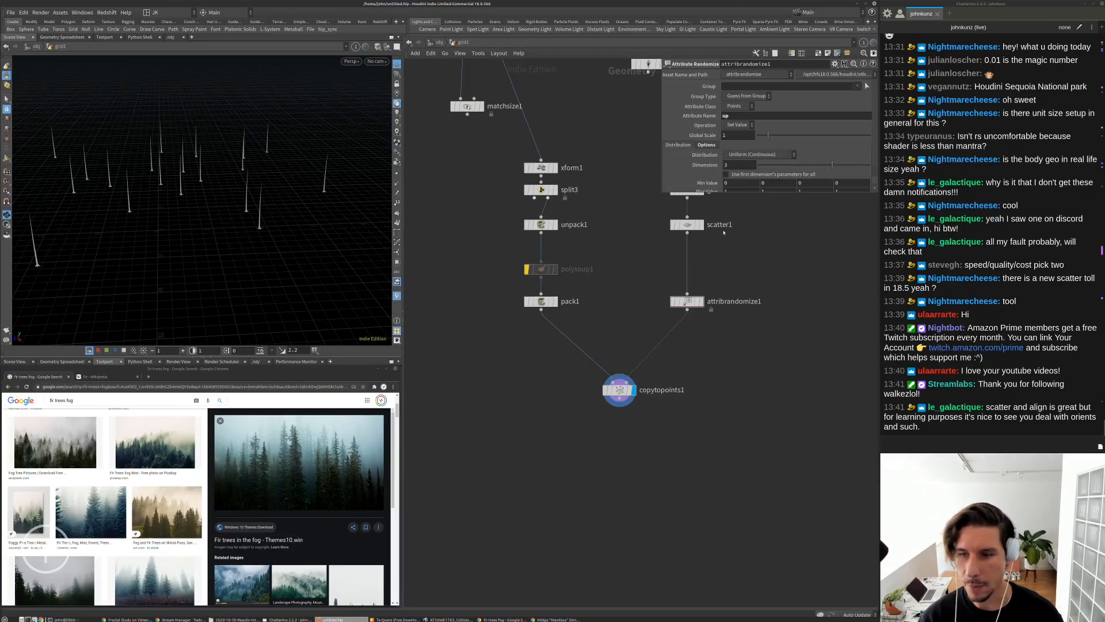
# Rename the Attribute Randomize node as up
pyautogui.moveTo(750, 261); pyautogui.dragTo(731, 303, button='middle')
pyautogui.scroll(5, 645, 317)
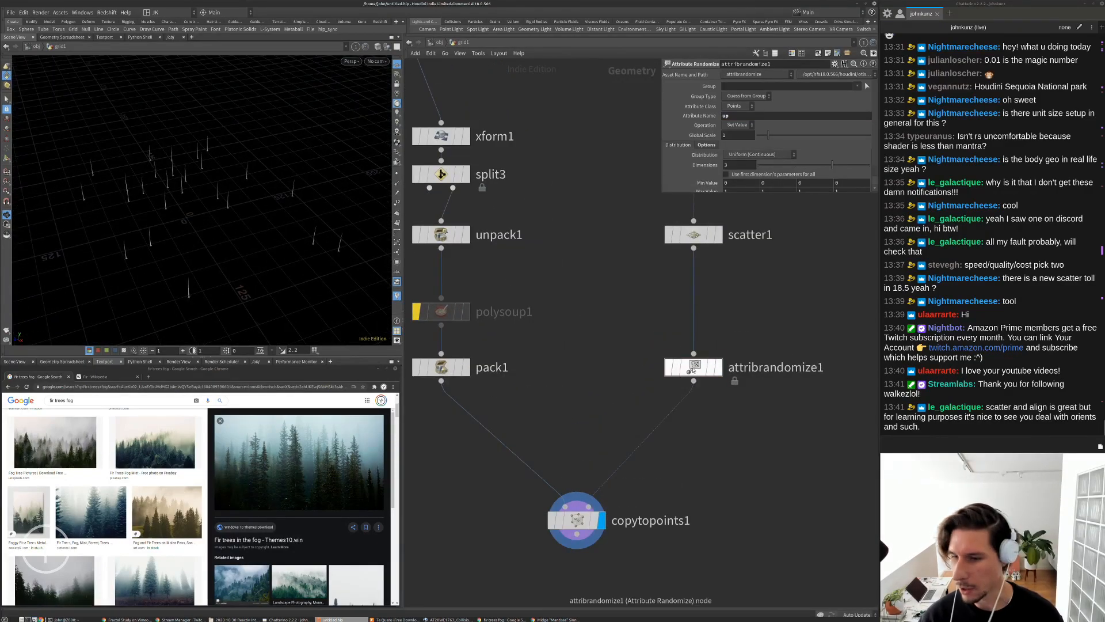
pyautogui.scroll(-3, 742, 248)
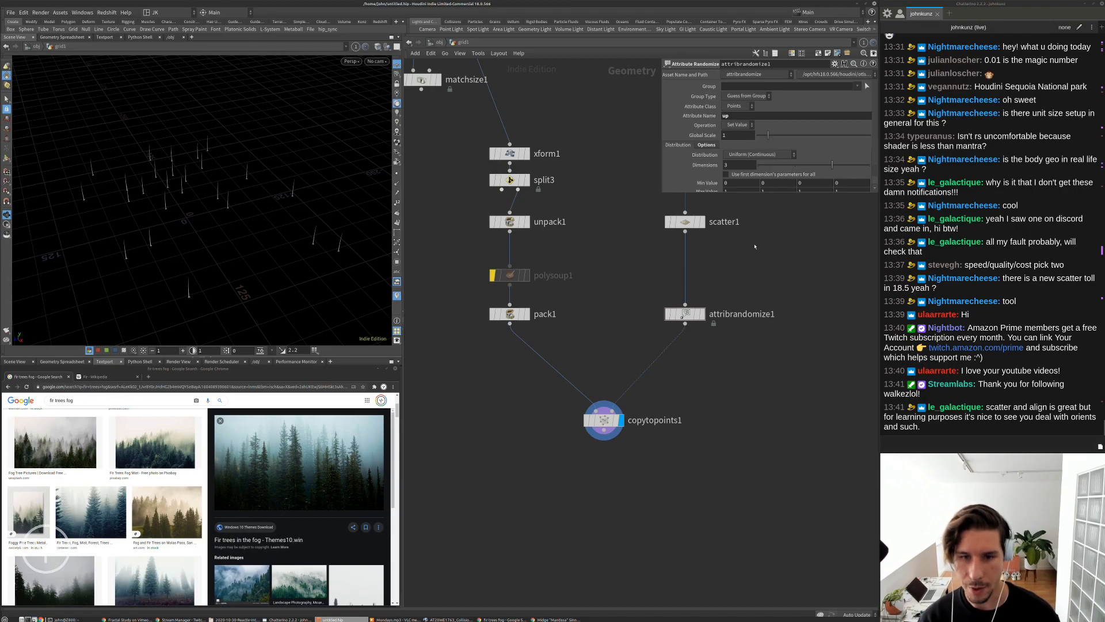
pyautogui.doubleClick(731, 314)
pyautogui.write('up')
pyautogui.press('Return')
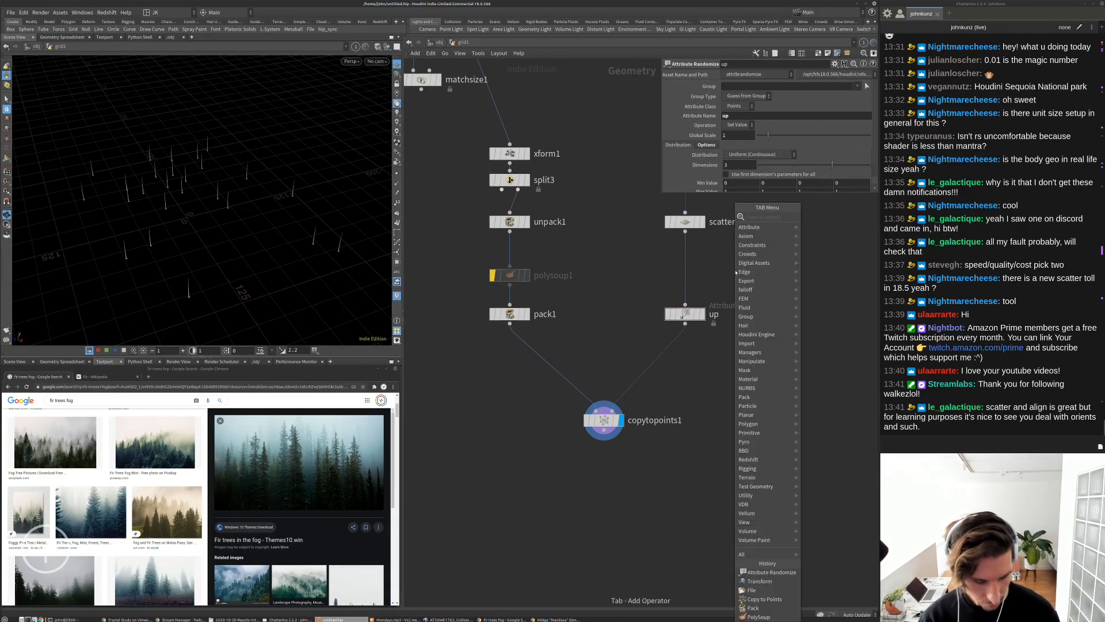
# Add an Attribute Create node between the Scatter node and the up node
pyautogui.write('c')
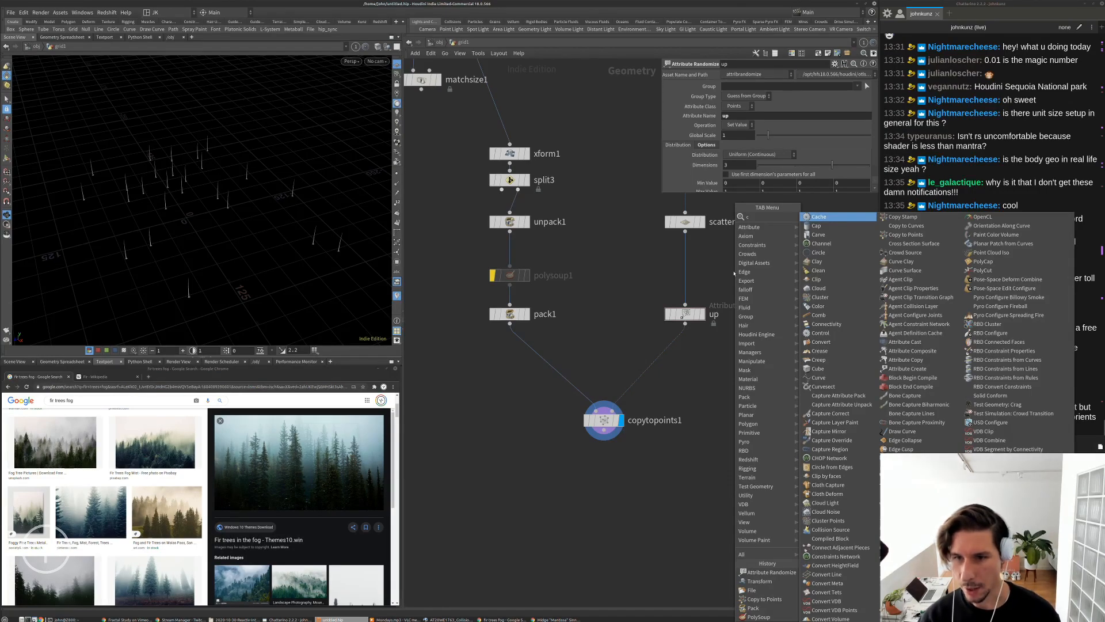
pyautogui.press('BackSpace')
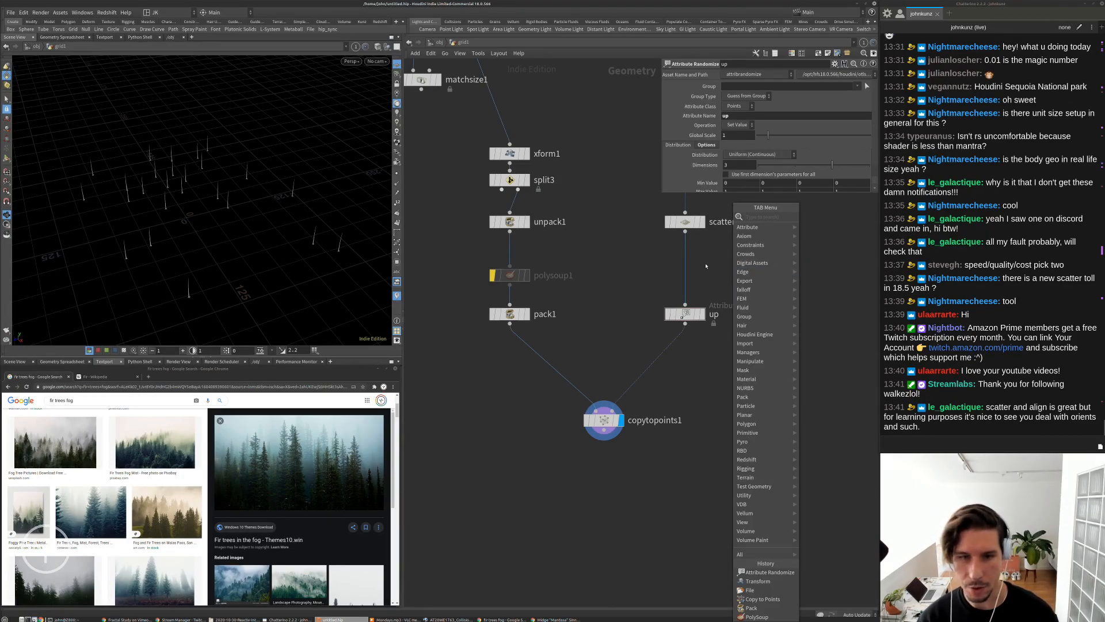
pyautogui.write('v')
pyautogui.press('Escape')
pyautogui.press('Tab')
pyautogui.write('cre')
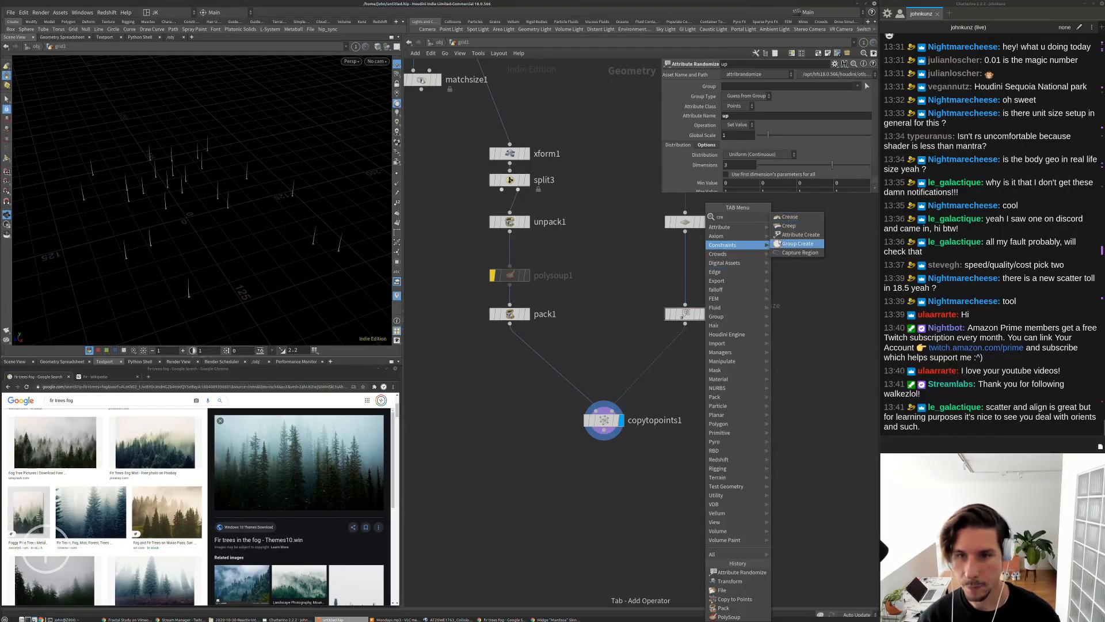
pyautogui.click(800, 235)
pyautogui.click(691, 269)
pyautogui.moveTo(691, 270); pyautogui.dragTo(680, 279)
# Configure Attribute Create to make attribute N with size 3 and value 0, 1, 0
pyautogui.doubleClick(777, 113)
pyautogui.write('N')
pyautogui.press('Return')
pyautogui.scroll(-1, 678, 151)
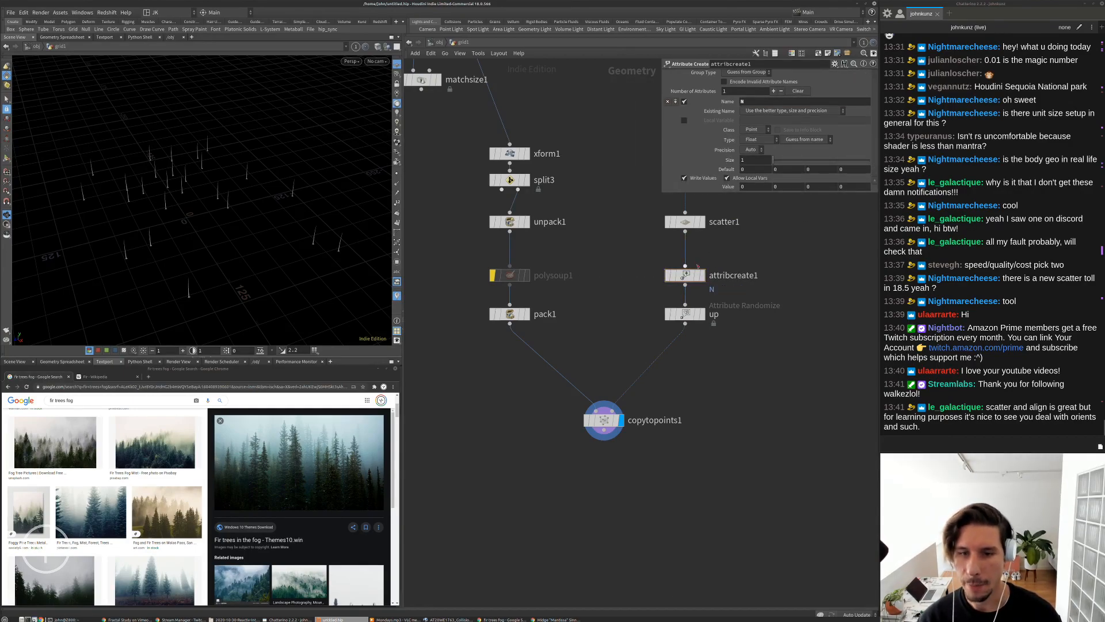
pyautogui.doubleClick(750, 160)
pyautogui.write('3')
pyautogui.press('Return')
pyautogui.doubleClick(778, 187)
pyautogui.write('1')
pyautogui.press('Return')
pyautogui.moveTo(259, 259); pyautogui.dragTo(204, 223)
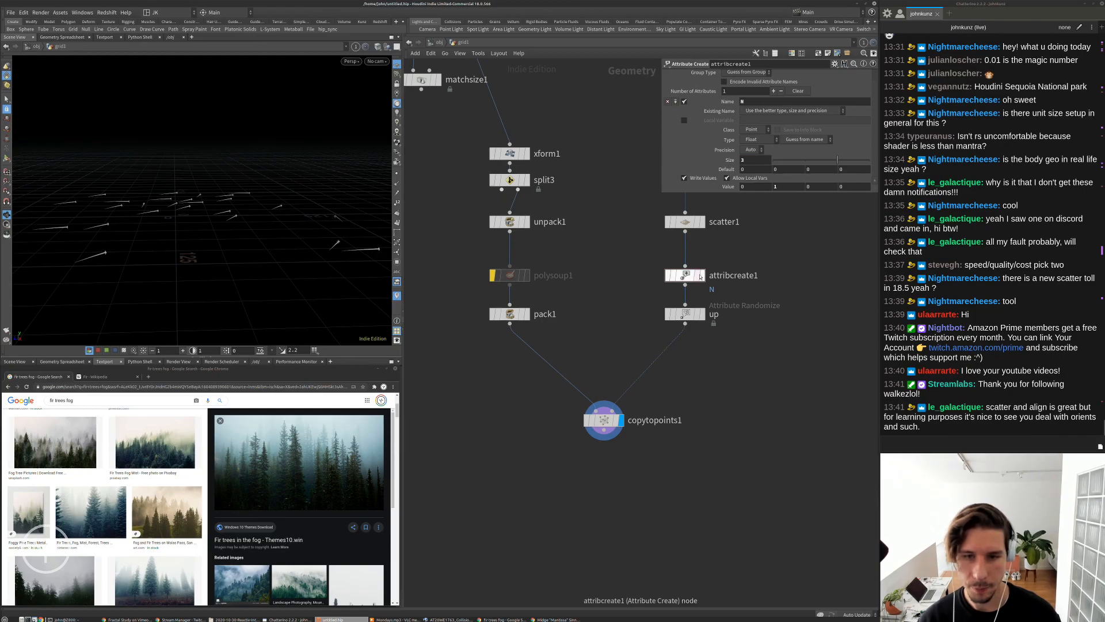
# Display the Attribute Create points and the Pack trunk in turn to compare the point normals with the trunk's orientation
pyautogui.click(702, 275)
pyautogui.moveTo(198, 193); pyautogui.dragTo(204, 206)
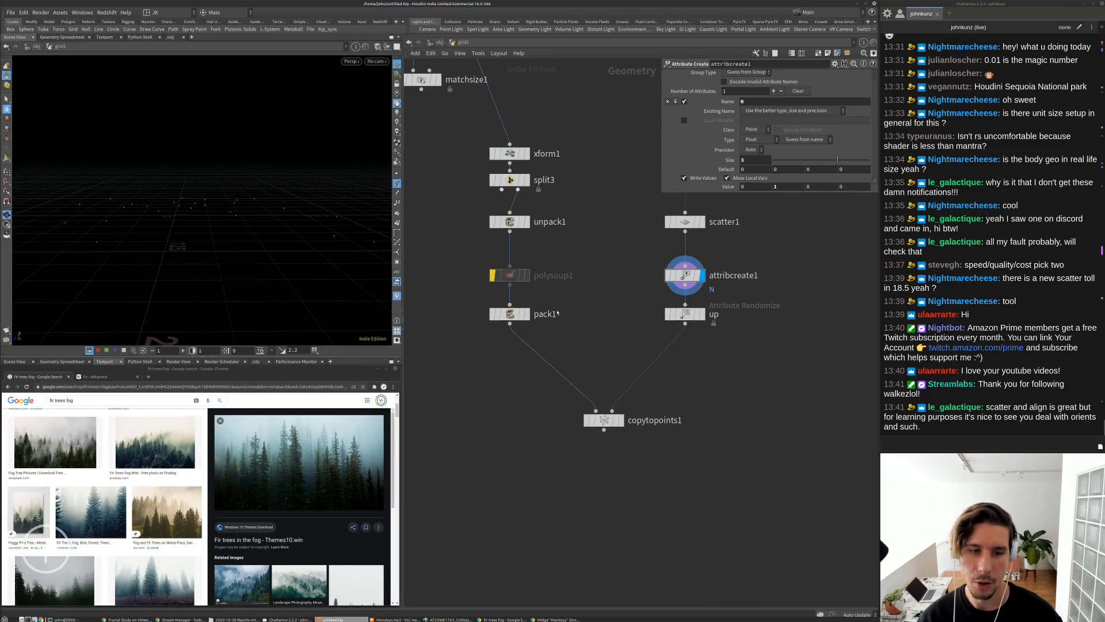
pyautogui.click(506, 317)
pyautogui.click(508, 315)
pyautogui.moveTo(314, 274); pyautogui.dragTo(308, 291)
pyautogui.moveTo(220, 239); pyautogui.dragTo(247, 241)
pyautogui.click(698, 277)
pyautogui.click(698, 277)
pyautogui.click(701, 276)
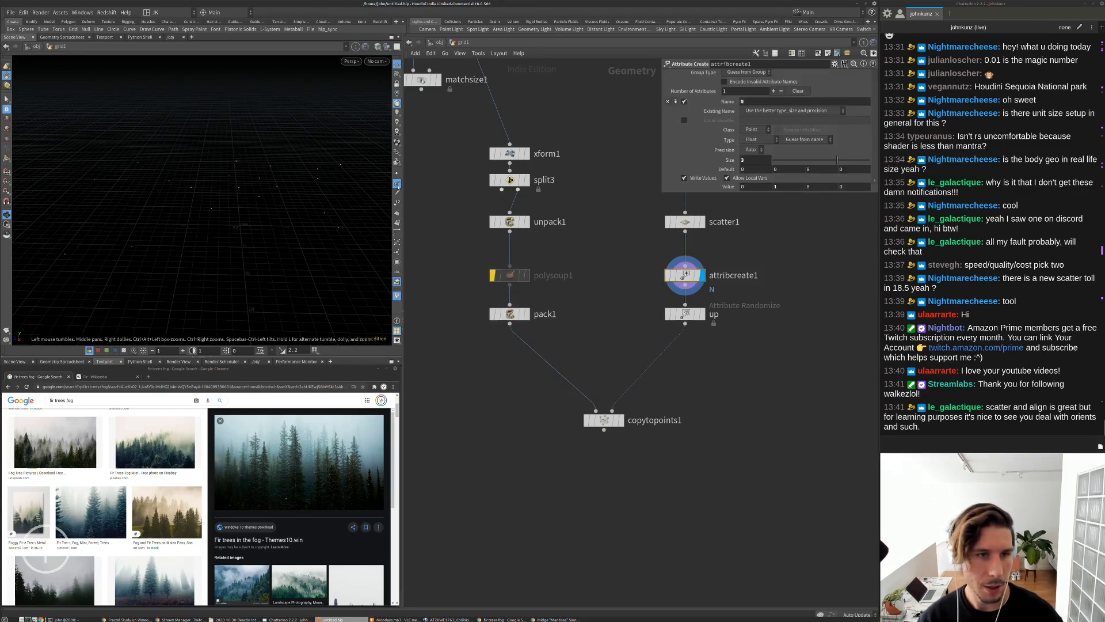
pyautogui.moveTo(285, 205); pyautogui.dragTo(219, 214, button='right')
pyautogui.moveTo(288, 222); pyautogui.dragTo(223, 280)
# Set the normal scale to 5 in the viewport's display options and examine the point normals
pyautogui.press('d')
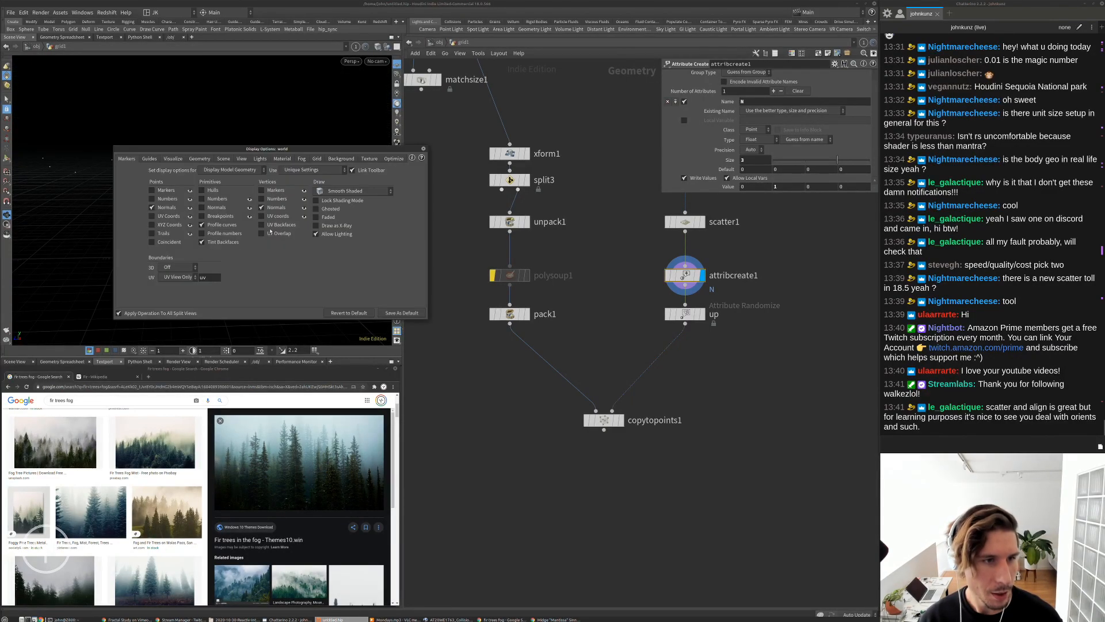
pyautogui.click(199, 159)
pyautogui.click(173, 159)
pyautogui.click(150, 159)
pyautogui.moveTo(326, 246); pyautogui.dragTo(329, 243)
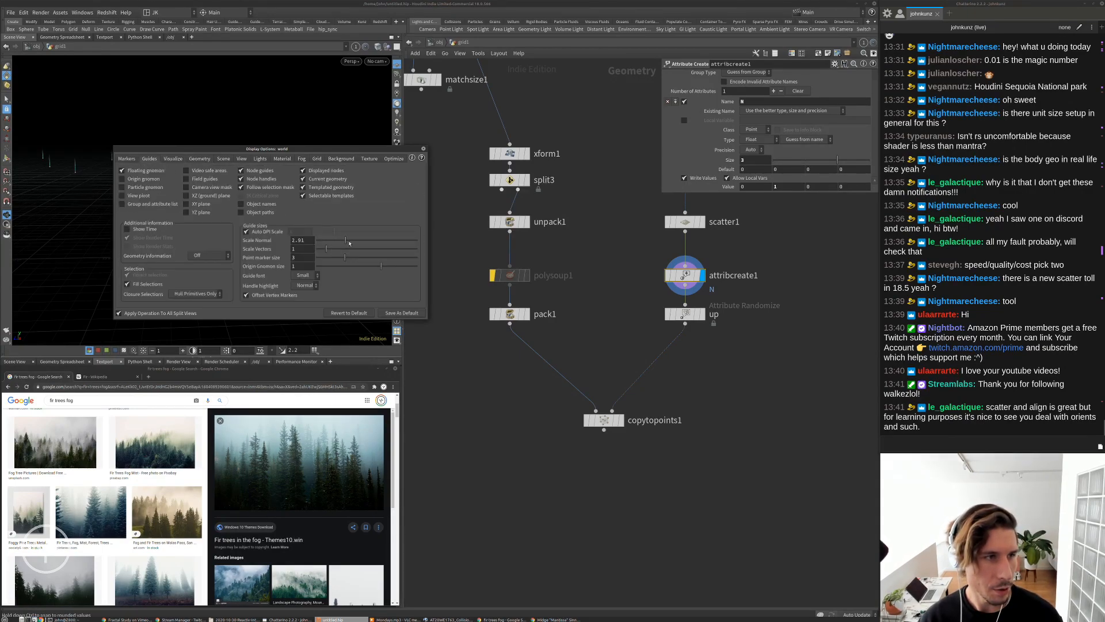
pyautogui.doubleClick(300, 241)
pyautogui.write('5')
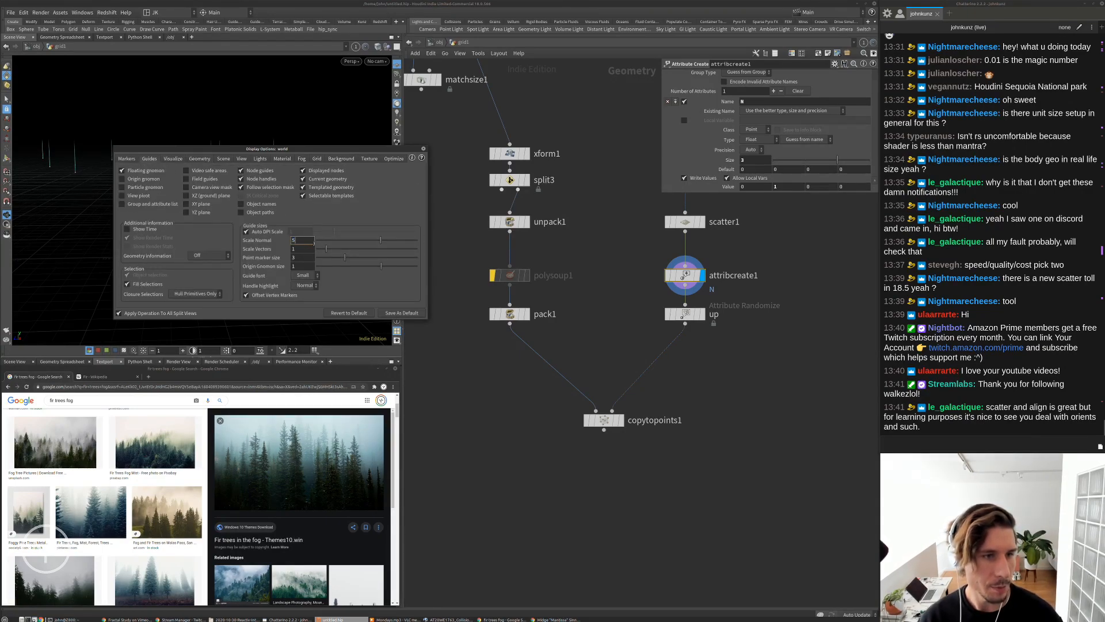
pyautogui.press('Return')
pyautogui.click(424, 149)
pyautogui.moveTo(216, 199)
pyautogui.mouseDown()
pyautogui.moveTo(93, 239)
pyautogui.moveTo(218, 236)
pyautogui.moveTo(216, 203)
pyautogui.mouseUp()
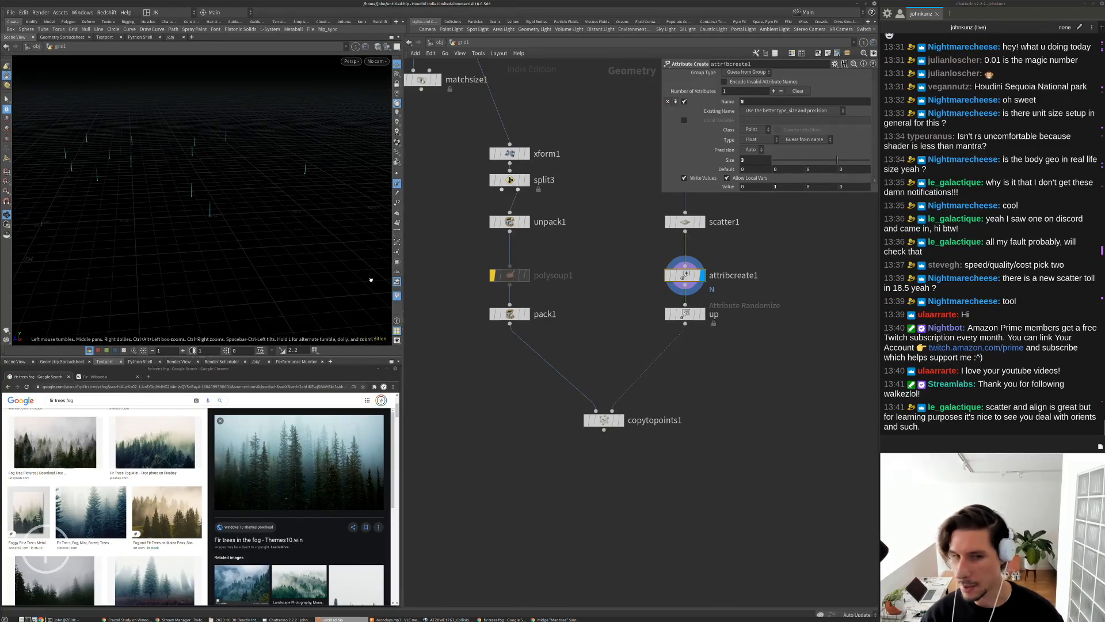
# Bypass the up node and display the single trunk from the Pack node
pyautogui.click(669, 314)
pyautogui.click(510, 313)
pyautogui.click(526, 313)
pyautogui.moveTo(72, 239); pyautogui.dragTo(281, 219, button='middle')
pyautogui.scroll(2, 281, 220)
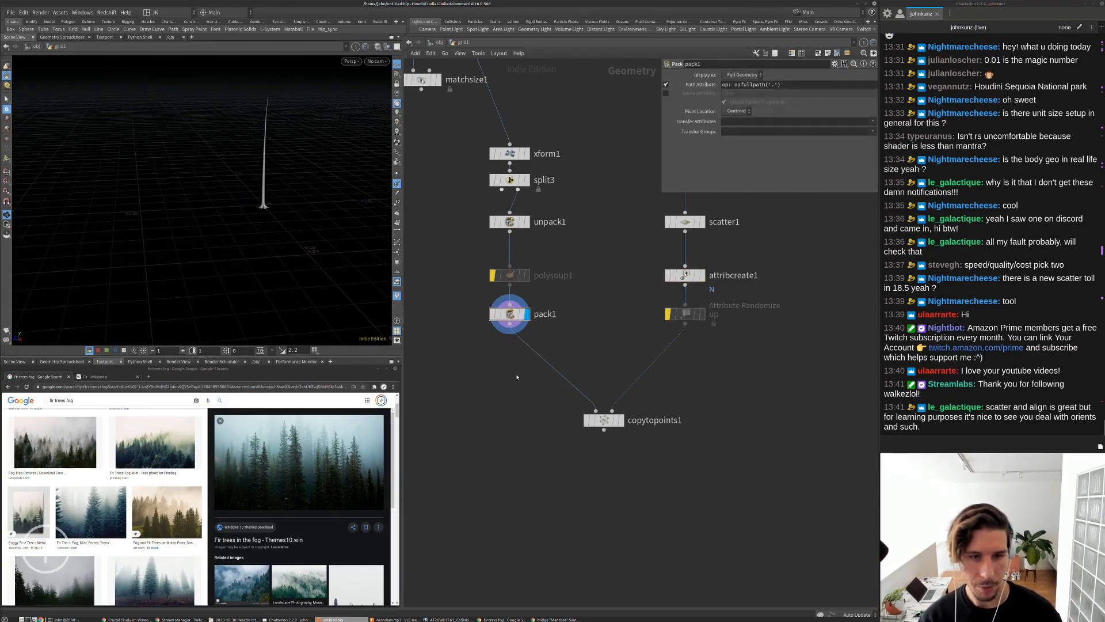
# Insert a Transform node between Pack and Copy to Points and set its X rotation to 90
pyautogui.press('Tab')
pyautogui.click(610, 236)
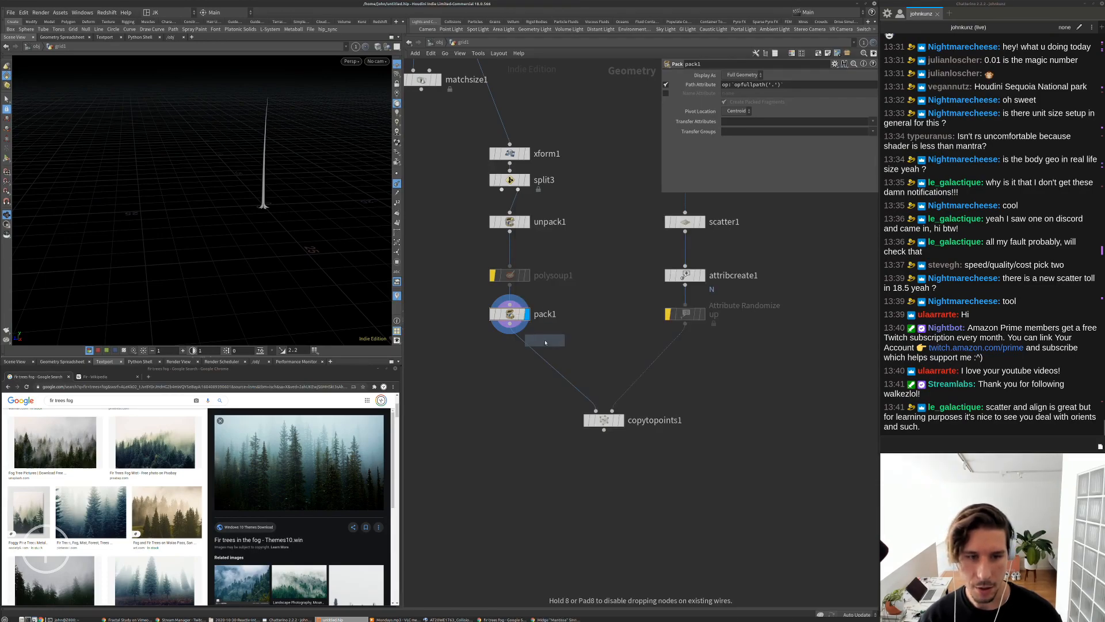
pyautogui.click(546, 349)
pyautogui.moveTo(533, 349); pyautogui.dragTo(514, 351)
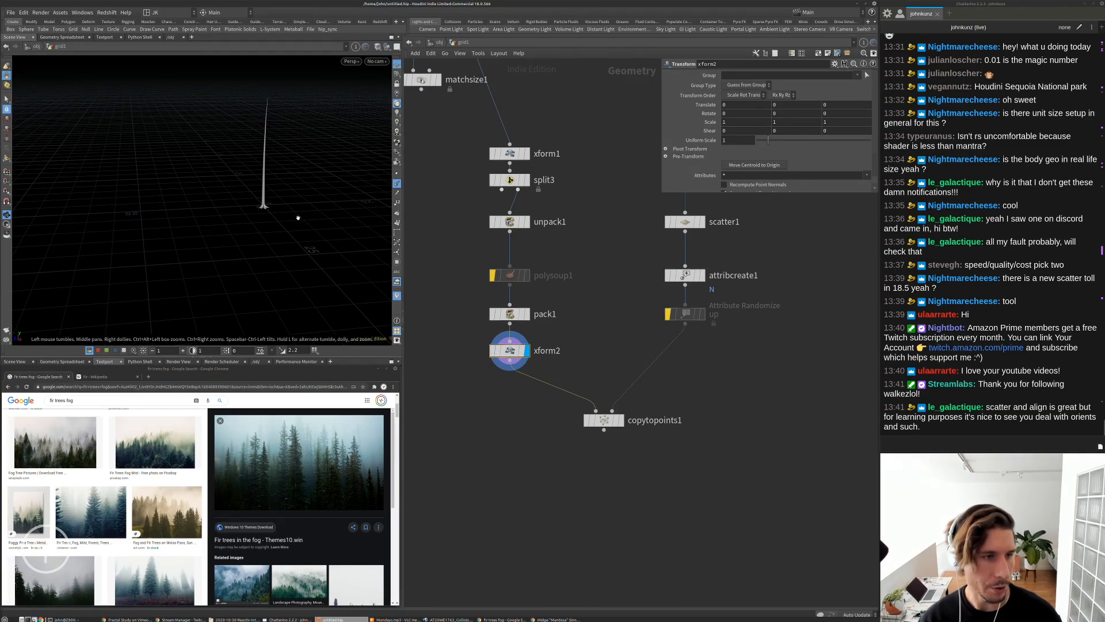
pyautogui.click(837, 114)
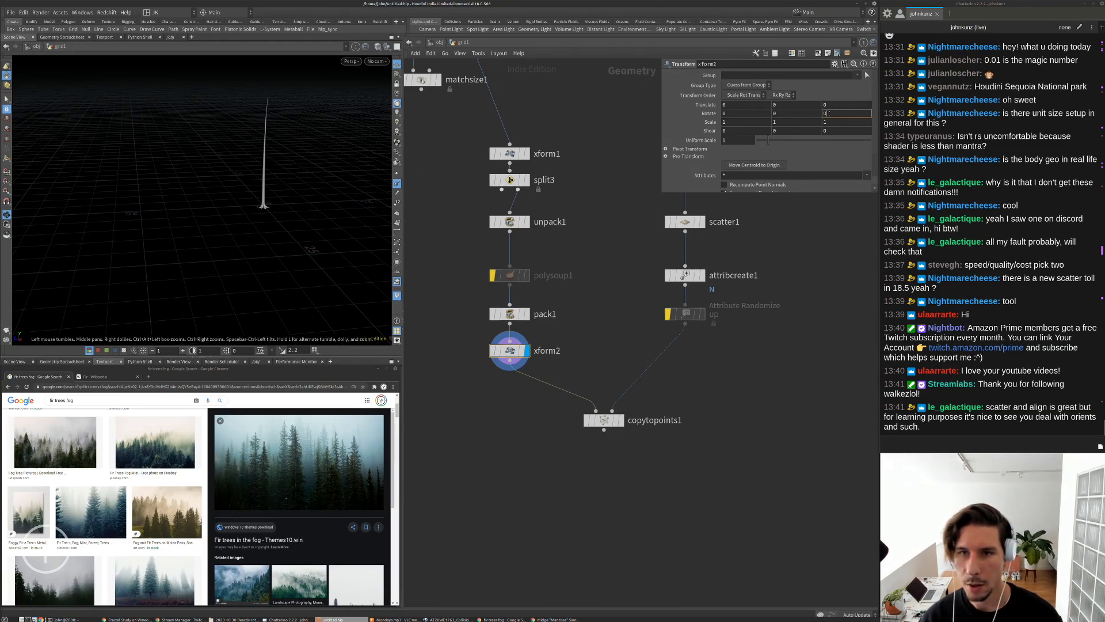
pyautogui.click(749, 113)
pyautogui.write('90')
pyautogui.press('Return')
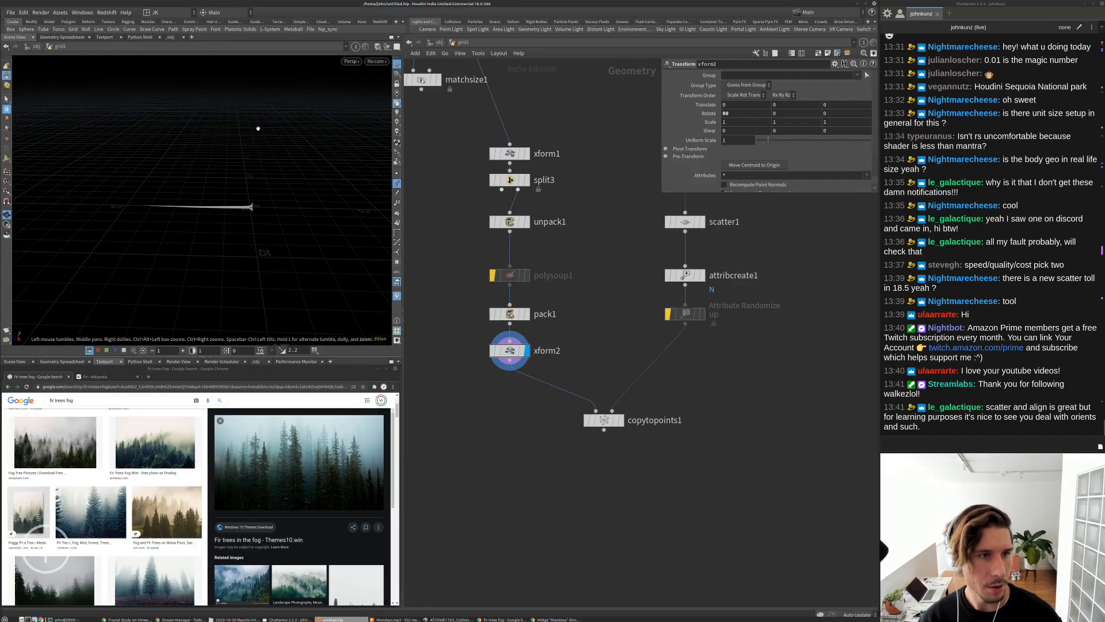
# Display the Copy to Points trunks and re-enable the bypassed up node
pyautogui.click(612, 422)
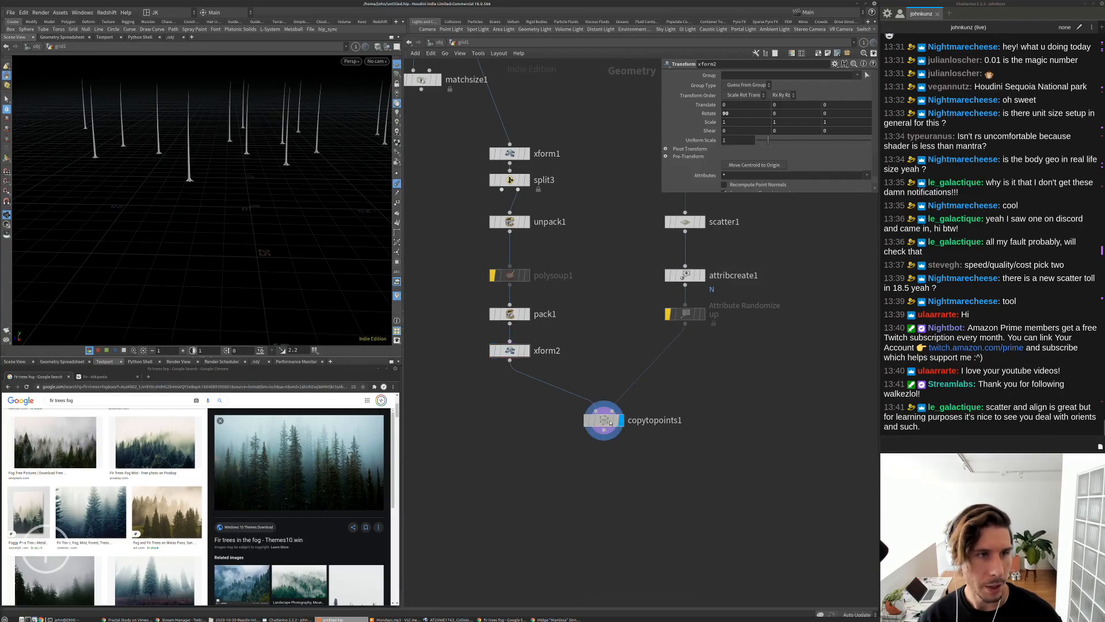
pyautogui.click(610, 422)
pyautogui.moveTo(248, 242); pyautogui.dragTo(164, 277)
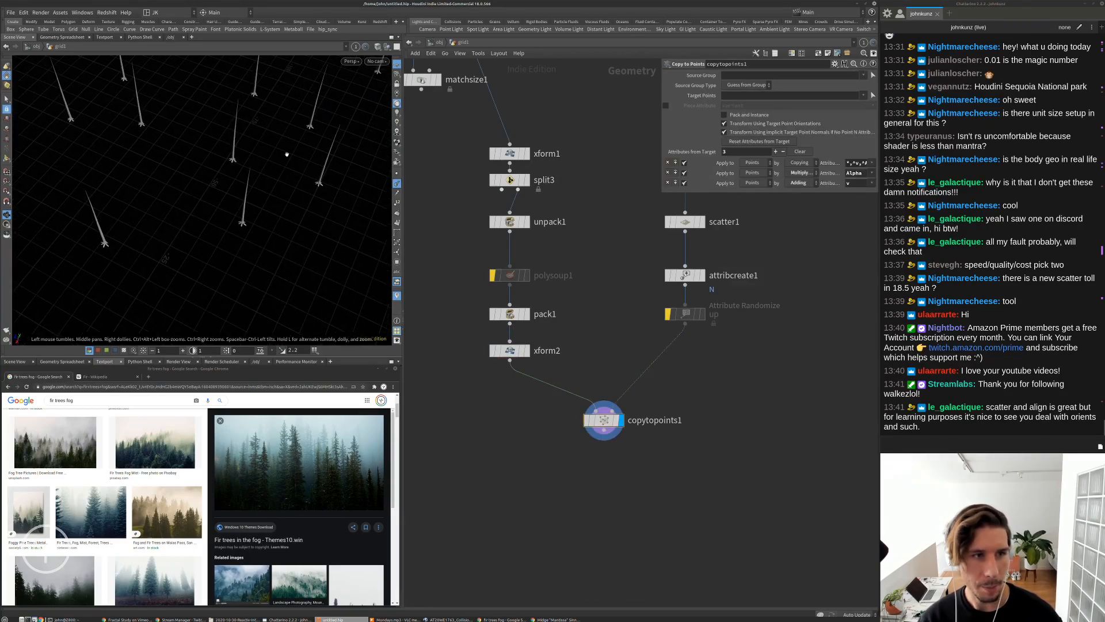
pyautogui.click(683, 317)
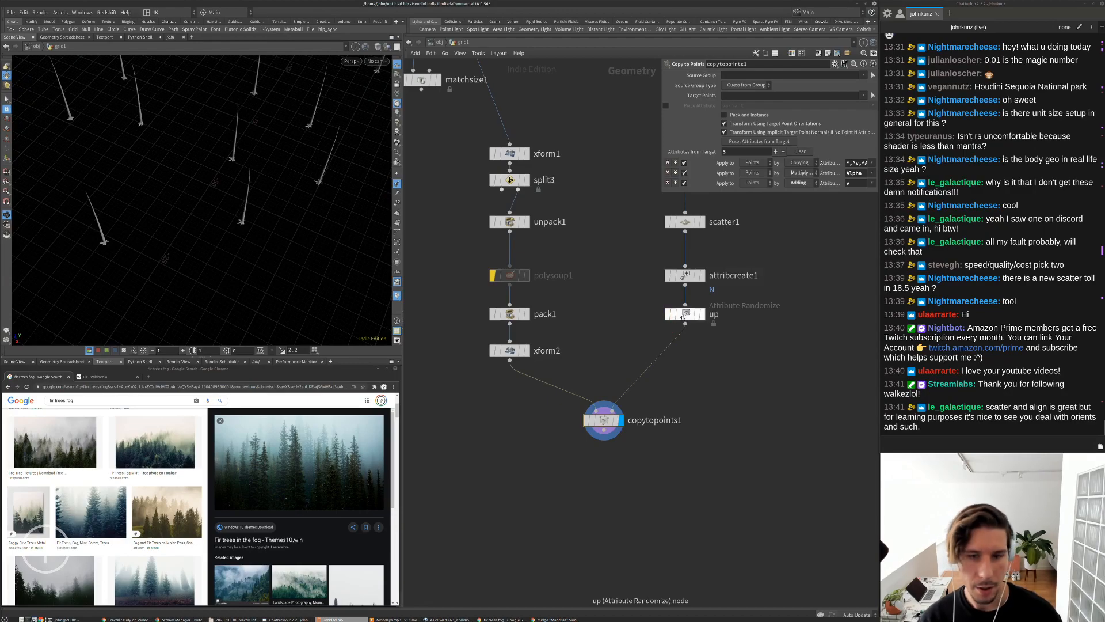
# Select the up node and display its points to examine them in the viewport
pyautogui.click(685, 315)
pyautogui.moveTo(615, 195); pyautogui.dragTo(592, 207, button='middle')
pyautogui.scroll(1, 659, 317)
pyautogui.press('r')
pyautogui.click(662, 328)
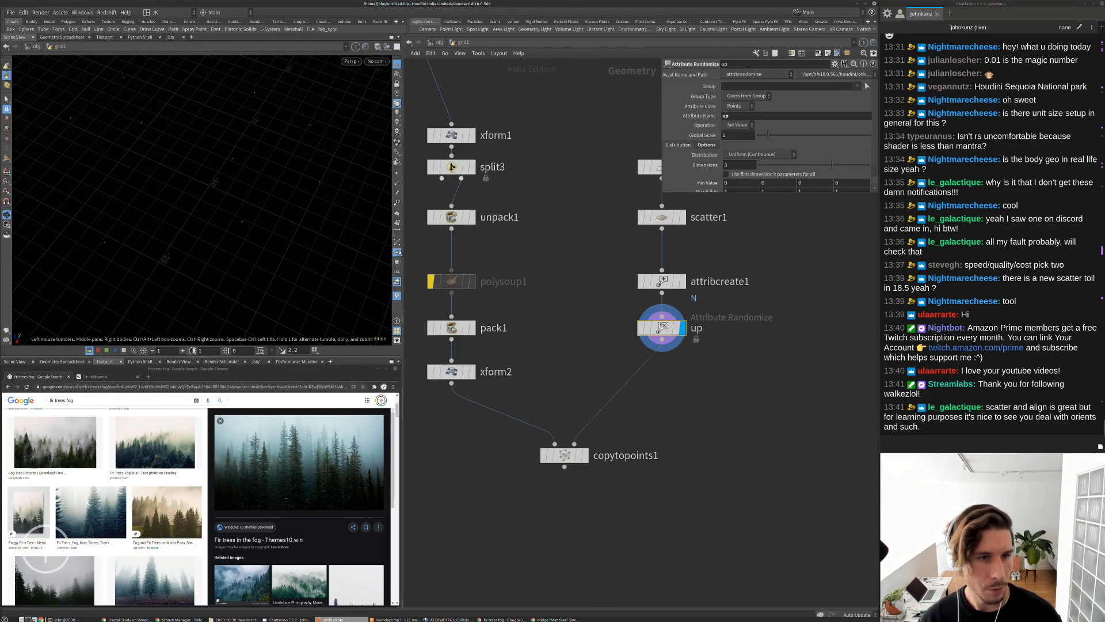
pyautogui.moveTo(267, 236); pyautogui.dragTo(273, 205)
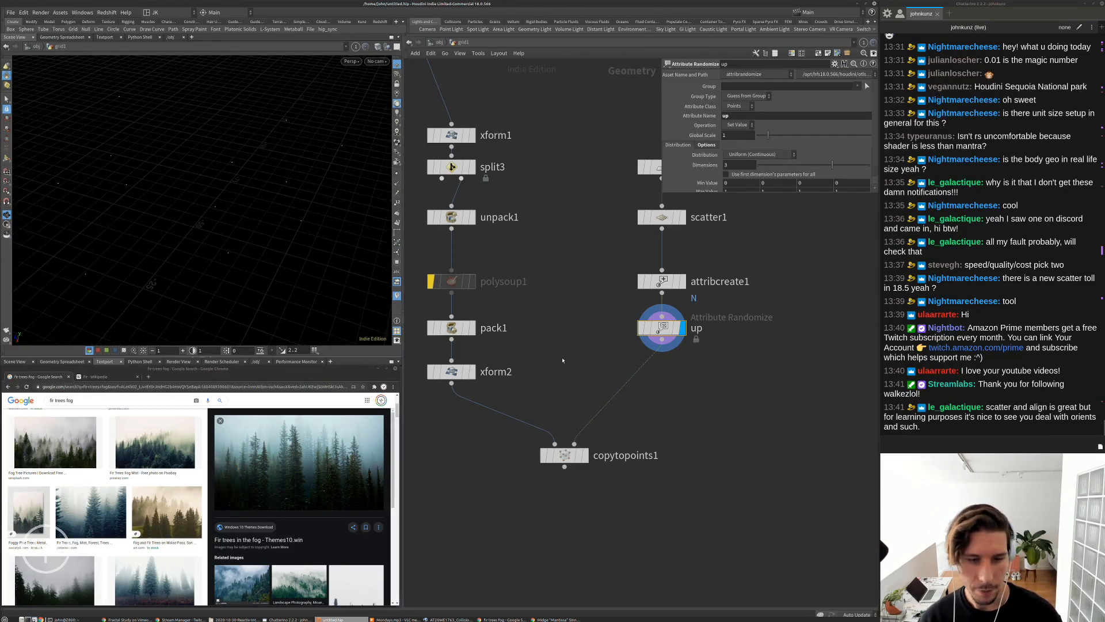
# Add a File node with the default.bgeo geometry, wire it into the first input of Copy to Points, and display the copies
pyautogui.press('Tab')
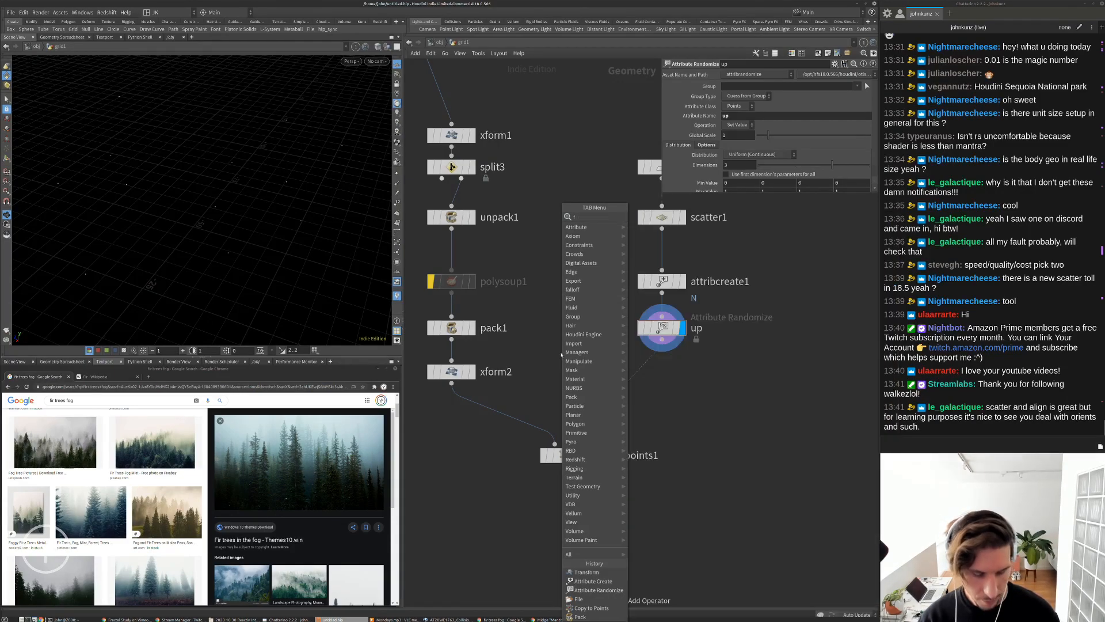
pyautogui.click(662, 243)
pyautogui.click(528, 320)
pyautogui.moveTo(530, 316); pyautogui.dragTo(554, 444)
pyautogui.click(586, 455)
# Insert a Transform node between File and Copy to Points with a uniform scale of 15 and examine the orientation of the copies
pyautogui.press('Tab')
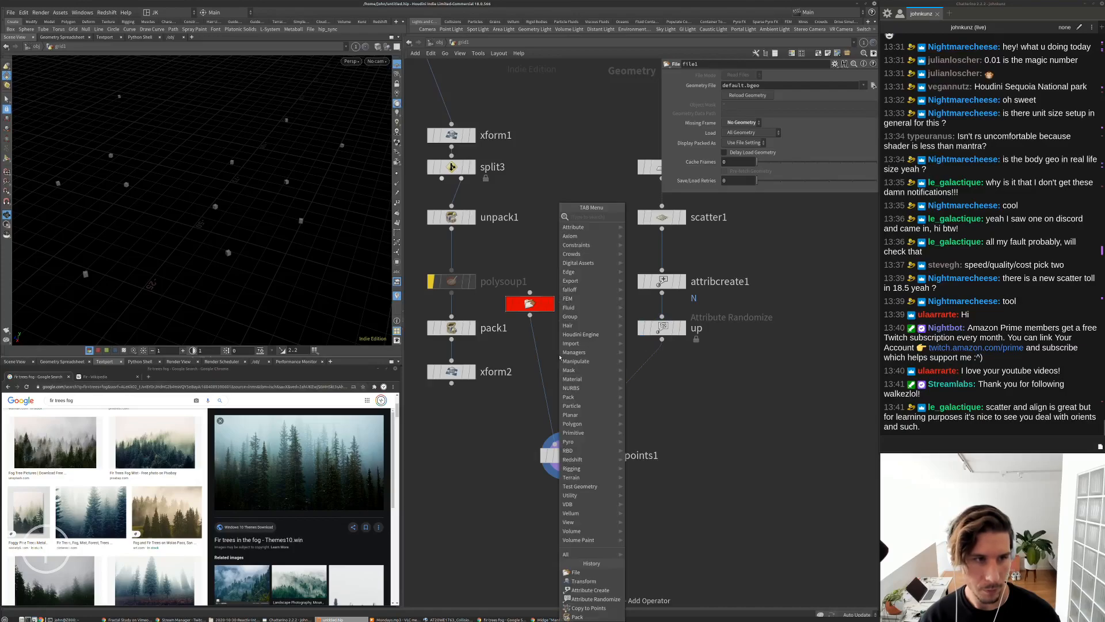
pyautogui.write('tr')
pyautogui.click(648, 234)
pyautogui.click(544, 353)
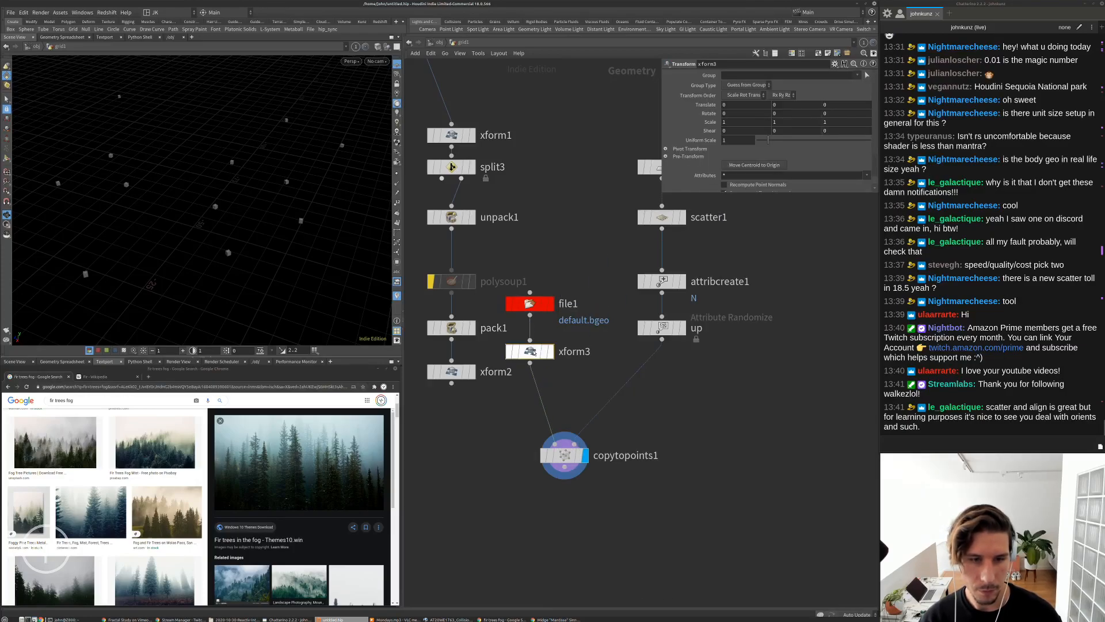
pyautogui.click(751, 140)
pyautogui.write('5')
pyautogui.press('Return')
pyautogui.keyDown('alt'); pyautogui.moveTo(259, 196); pyautogui.dragTo(277, 255); pyautogui.keyUp('alt')
pyautogui.keyDown('alt'); pyautogui.moveTo(278, 254); pyautogui.dragTo(202, 236, button='right'); pyautogui.keyUp('alt')
pyautogui.keyDown('alt'); pyautogui.moveTo(202, 236); pyautogui.dragTo(201, 195); pyautogui.keyUp('alt')
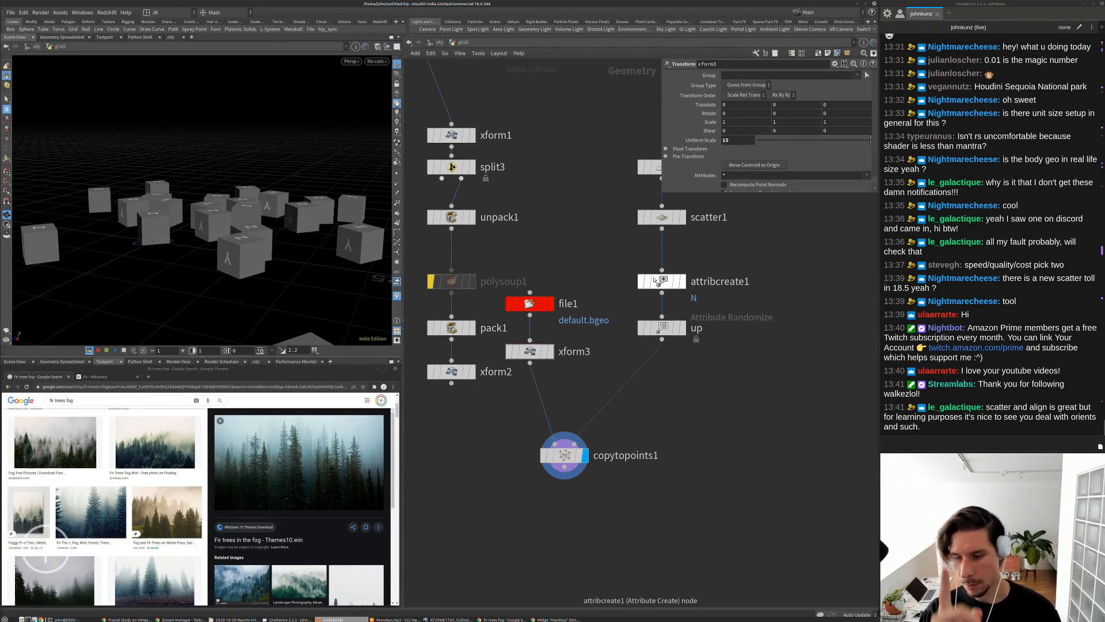
pyautogui.keyDown('alt'); pyautogui.moveTo(110, 207); pyautogui.dragTo(112, 238); pyautogui.keyUp('alt')
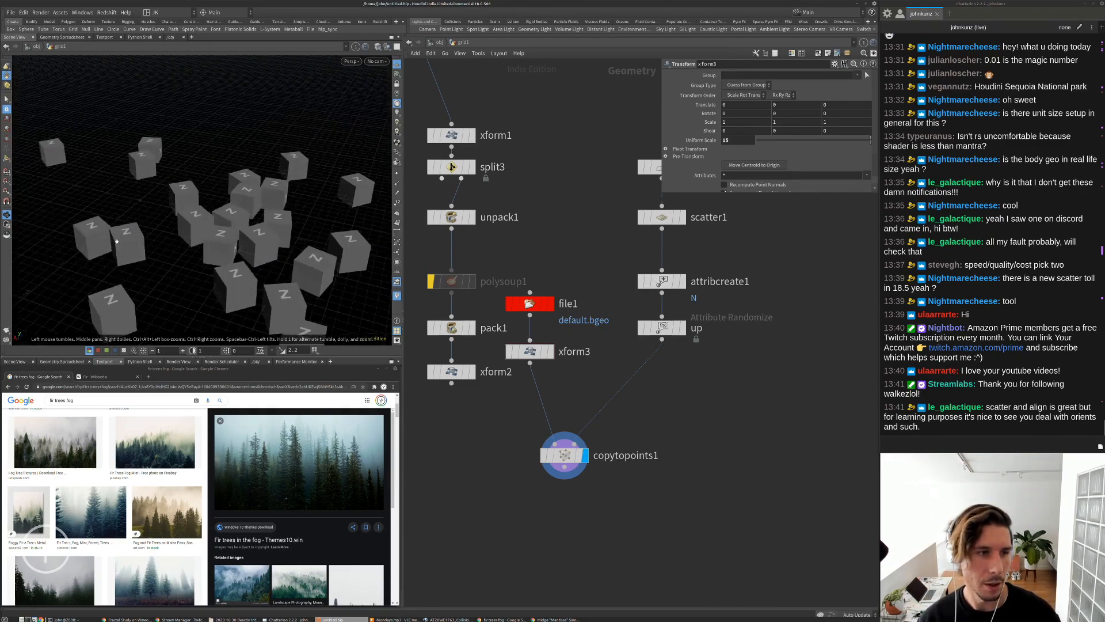
# Move the up node level with the new Transform and inspect its distribution values and seed options
pyautogui.moveTo(662, 327); pyautogui.dragTo(662, 351)
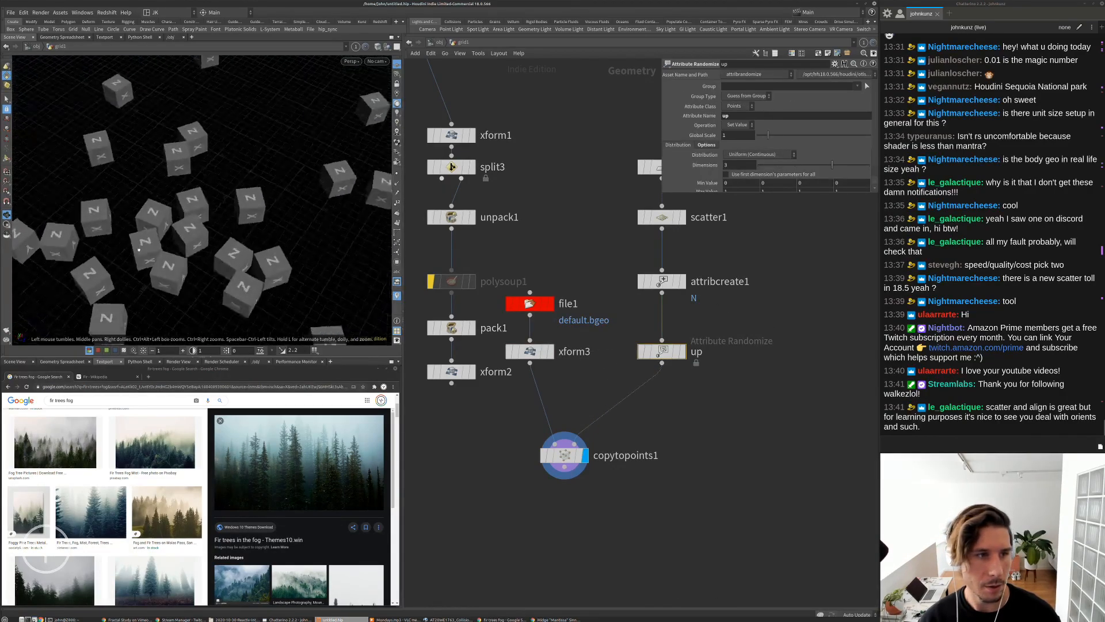
pyautogui.scroll(-1, 743, 151)
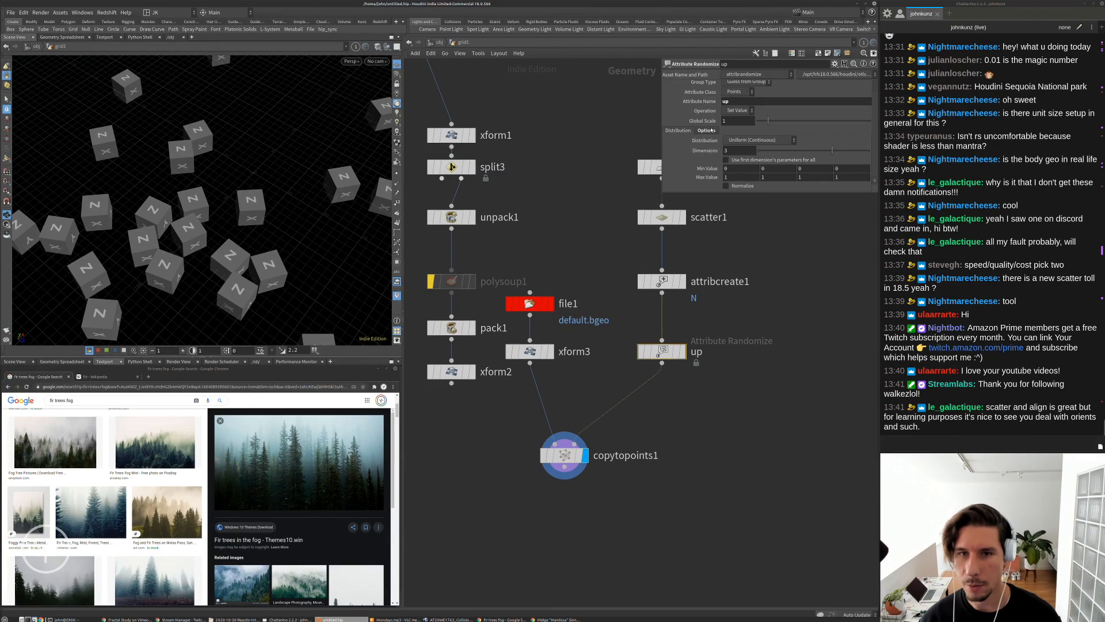
pyautogui.click(706, 131)
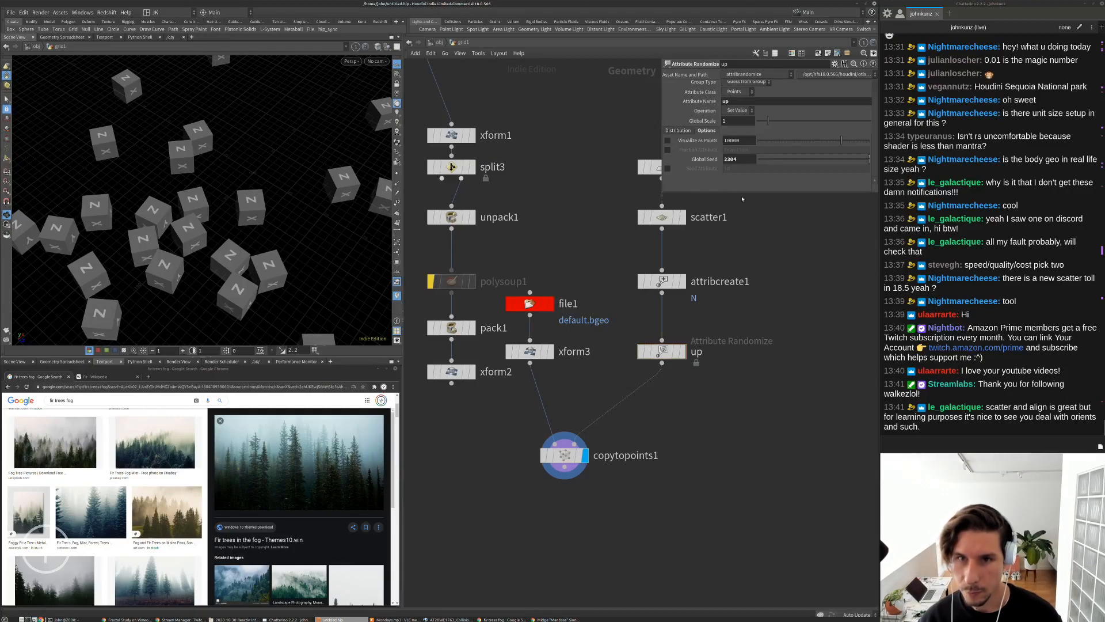
# Wire xform2 back into Copy to Points and take split3 out of the chain so xform1 feeds unpack1 directly
pyautogui.moveTo(539, 441); pyautogui.dragTo(553, 409, button='middle')
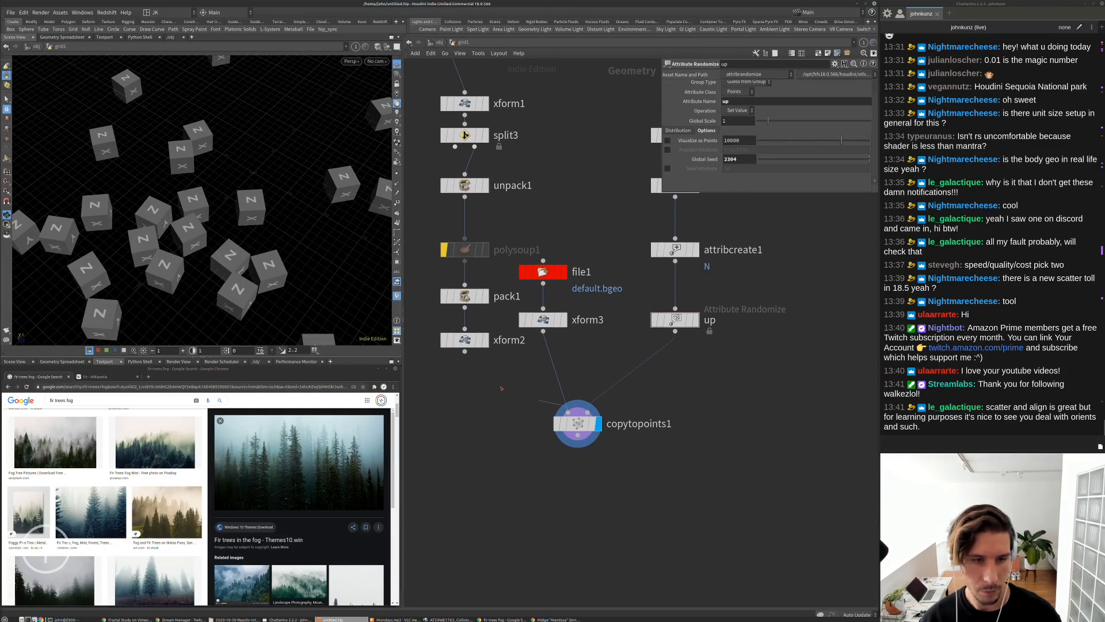
pyautogui.moveTo(568, 411); pyautogui.dragTo(465, 352)
pyautogui.click(444, 134)
pyautogui.doubleClick(492, 186)
pyautogui.moveTo(464, 174)
pyautogui.mouseDown()
pyautogui.moveTo(465, 115)
pyautogui.moveTo(512, 135)
pyautogui.mouseUp()
pyautogui.click(488, 135)
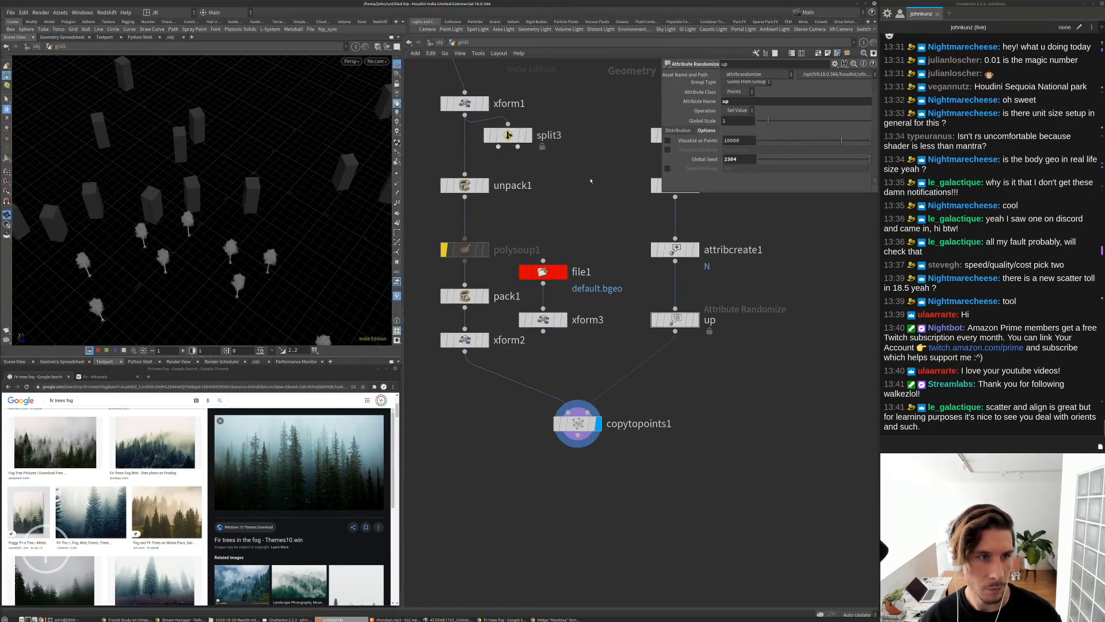
# Set the viewport's instancing Stand-in Geometry to Display off and check the copied trees
pyautogui.moveTo(216, 274); pyautogui.dragTo(212, 221)
pyautogui.moveTo(212, 221); pyautogui.dragTo(244, 247, button='right')
pyautogui.moveTo(244, 247); pyautogui.dragTo(339, 202)
pyautogui.moveTo(256, 144); pyautogui.dragTo(133, 224)
pyautogui.moveTo(133, 224); pyautogui.dragTo(227, 229, button='right')
pyautogui.moveTo(227, 229); pyautogui.dragTo(247, 235)
pyautogui.press('d')
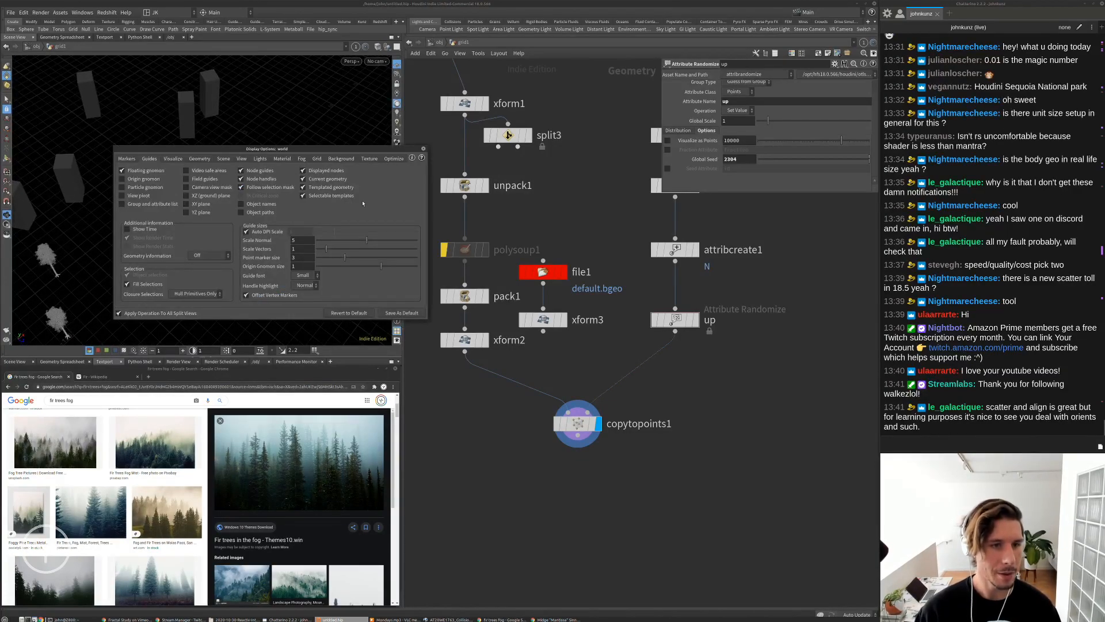
pyautogui.click(199, 160)
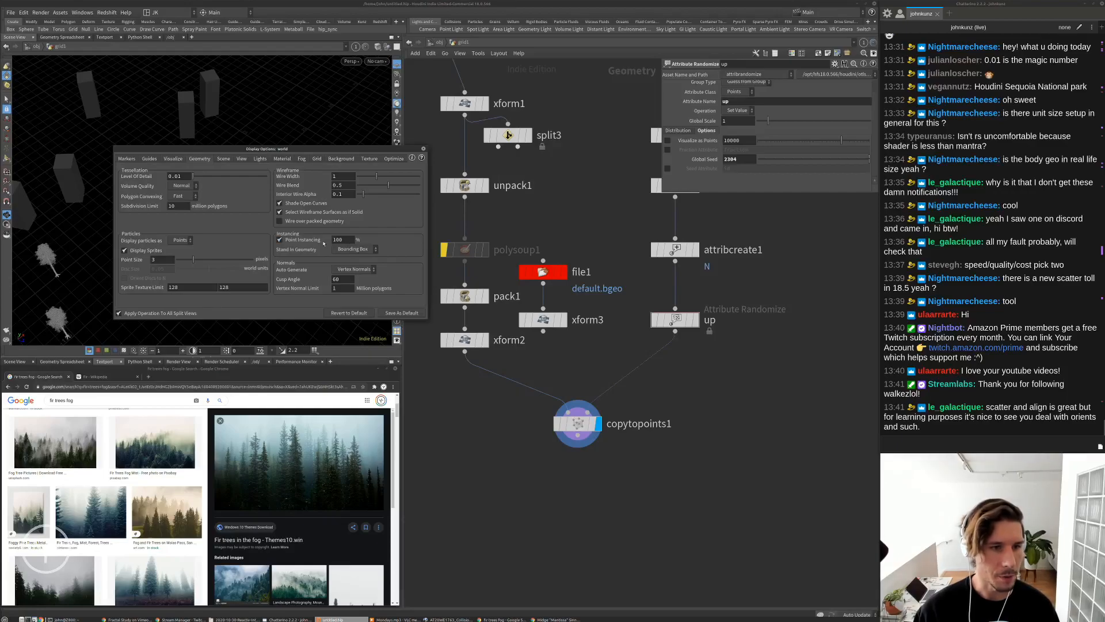
pyautogui.click(353, 254)
pyautogui.click(352, 251)
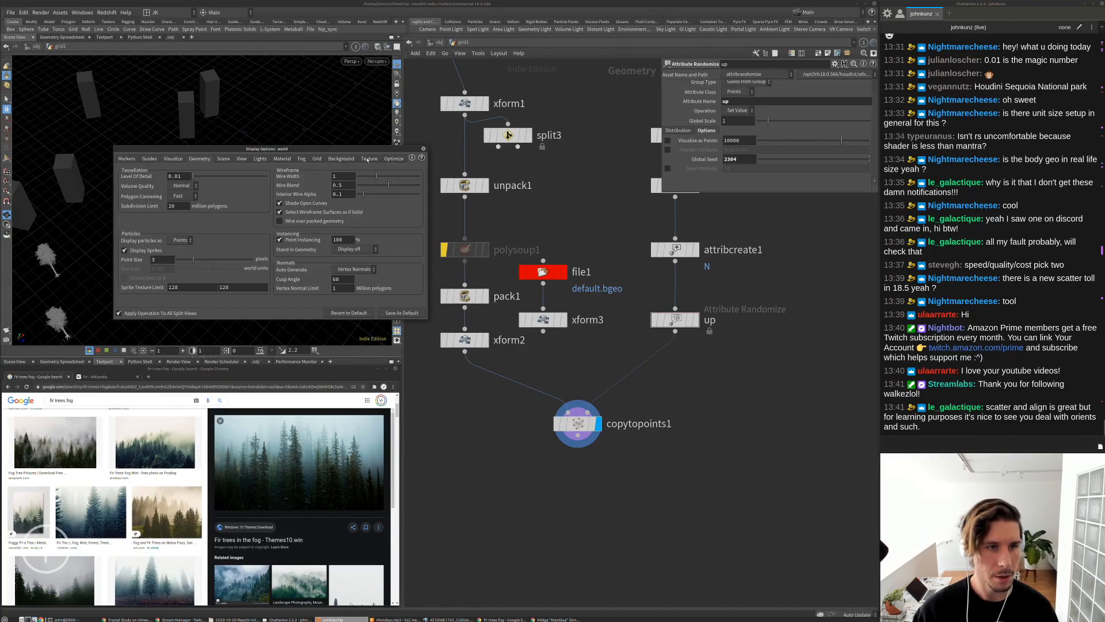
pyautogui.click(424, 150)
pyautogui.moveTo(230, 187)
pyautogui.mouseDown()
pyautogui.moveTo(201, 194)
pyautogui.moveTo(246, 184)
pyautogui.mouseUp()
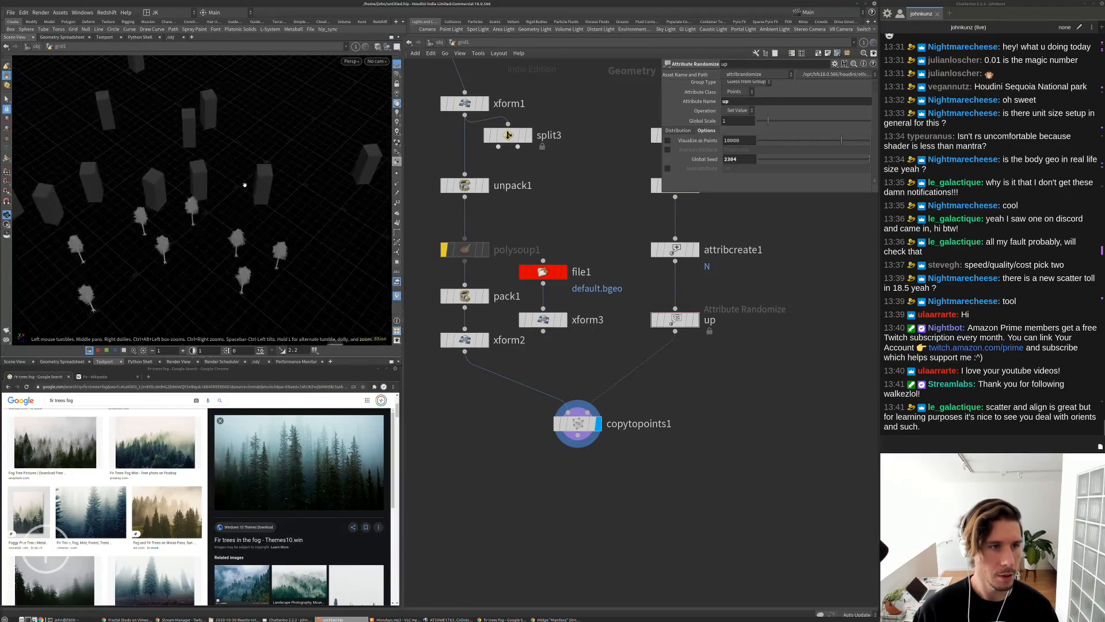
# Restore the viewport's Stand-in Geometry to Bounding Box and close the display options
pyautogui.press('d')
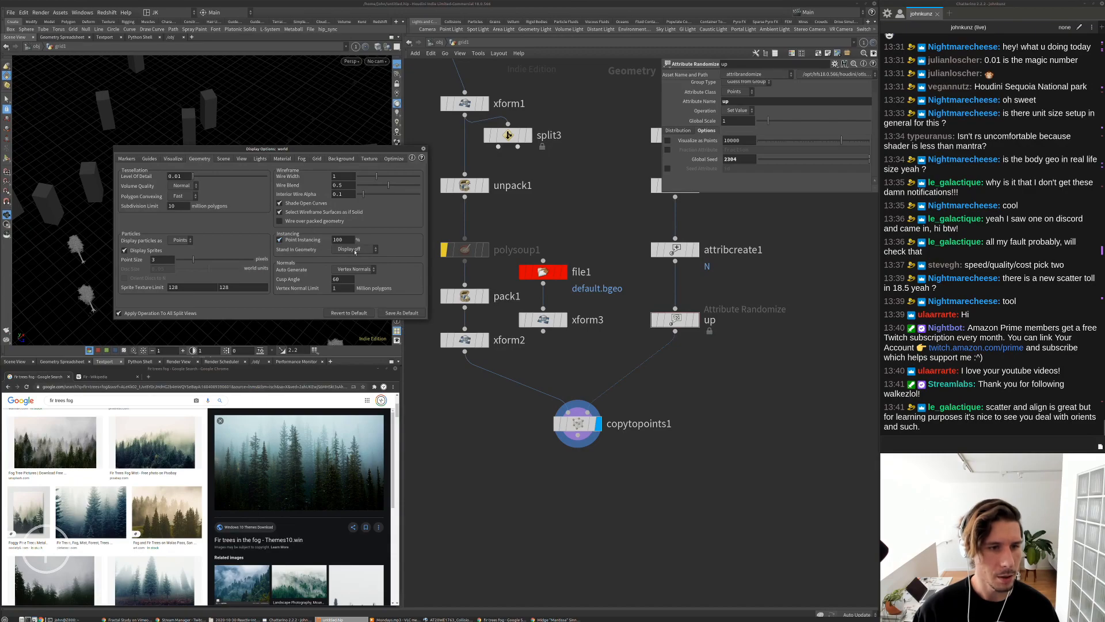
pyautogui.click(355, 251)
pyautogui.click(354, 263)
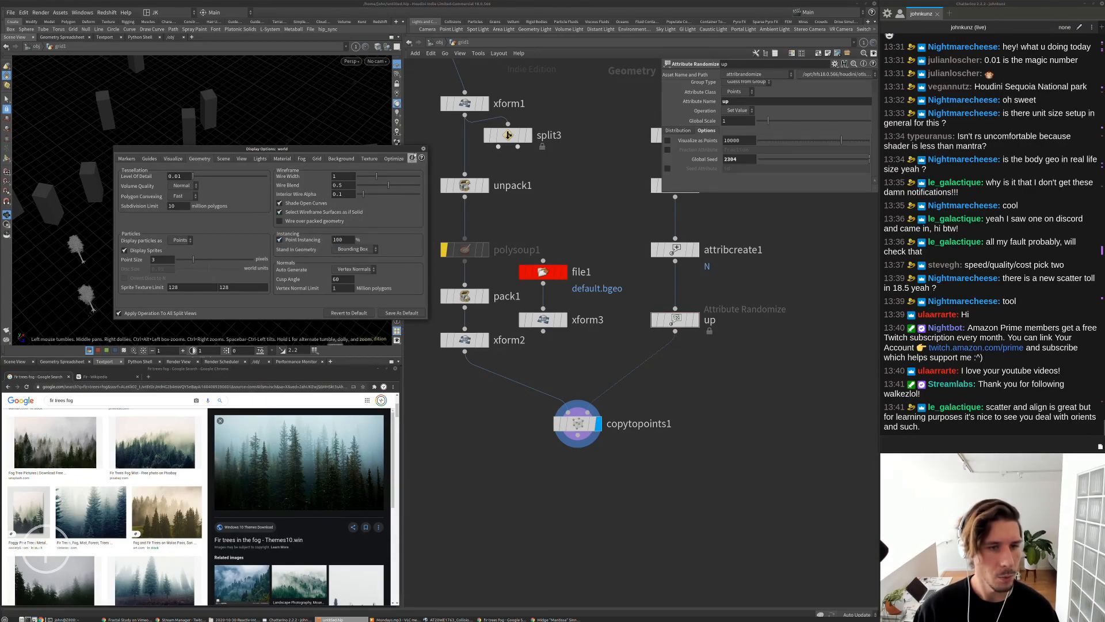
pyautogui.click(423, 149)
# Add a Packed Edit node below the network and set its Display As option to Bounding Box
pyautogui.moveTo(484, 419); pyautogui.dragTo(469, 401, button='middle')
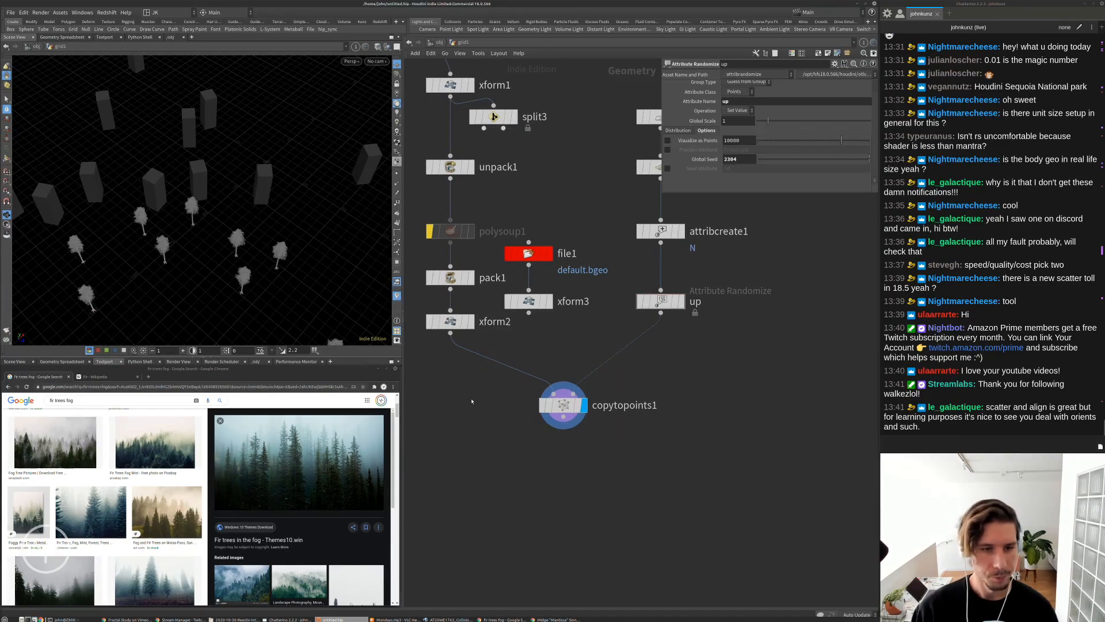
pyautogui.press('Tab')
pyautogui.write('ed')
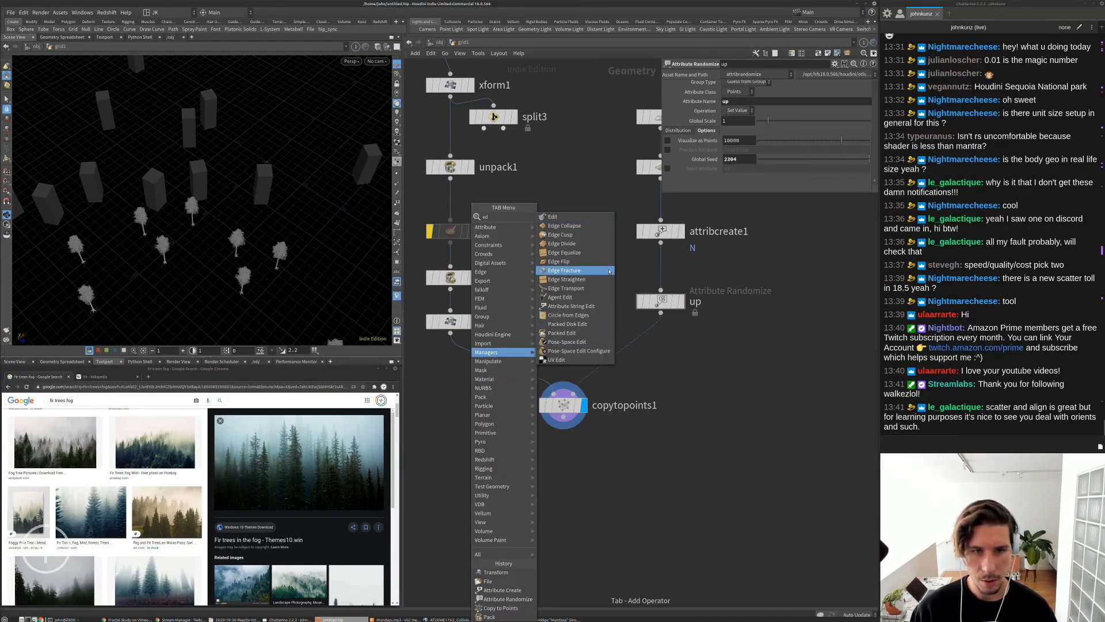
pyautogui.click(562, 333)
pyautogui.click(546, 482)
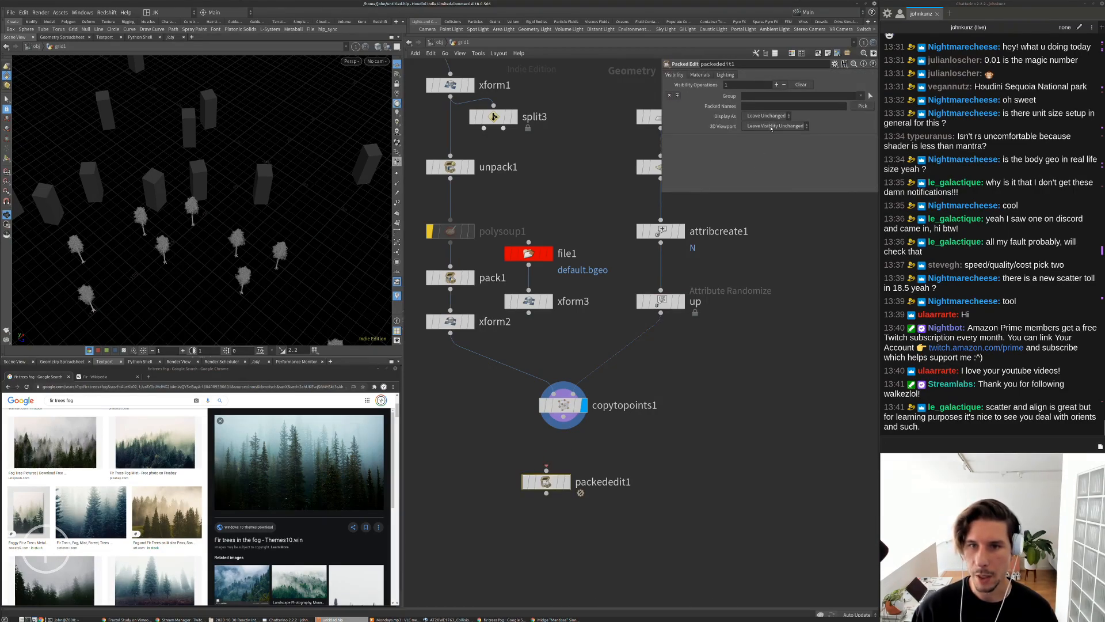
pyautogui.click(771, 127)
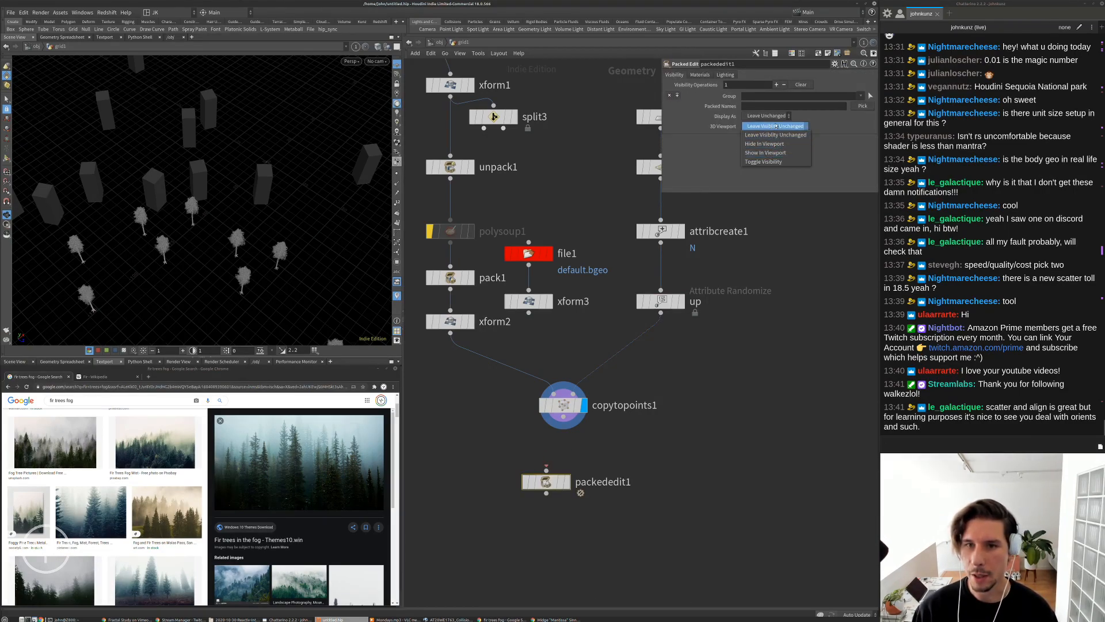
pyautogui.click(776, 126)
pyautogui.click(767, 116)
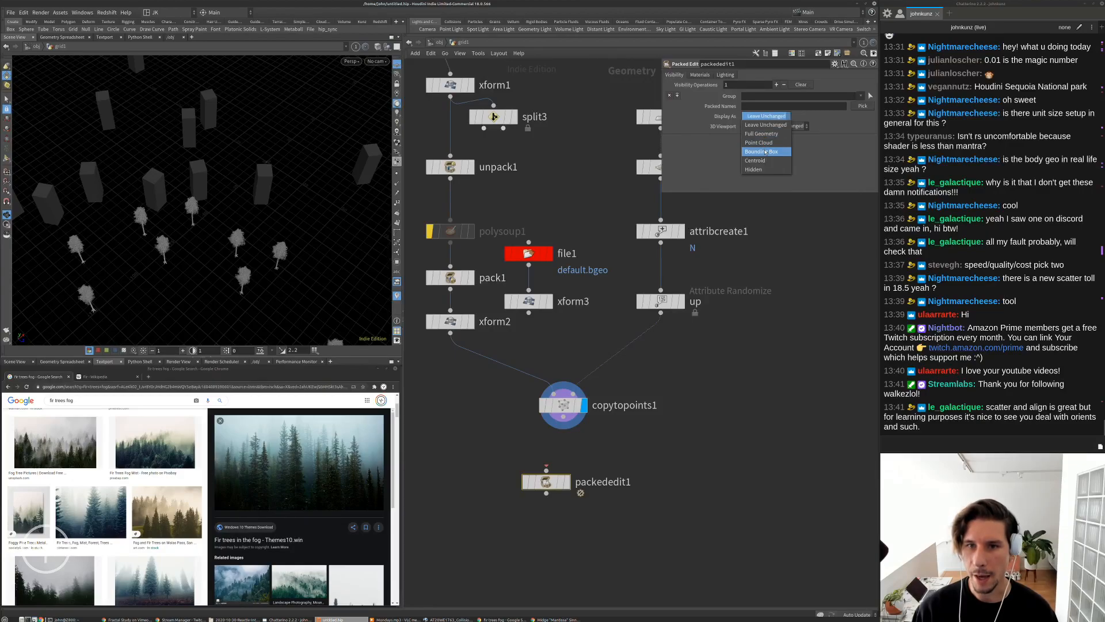
pyautogui.click(766, 152)
# Insert the Packed Edit between xform2 and Copy to Points and toggle its bypass to compare the trees' display
pyautogui.moveTo(546, 482); pyautogui.dragTo(484, 359)
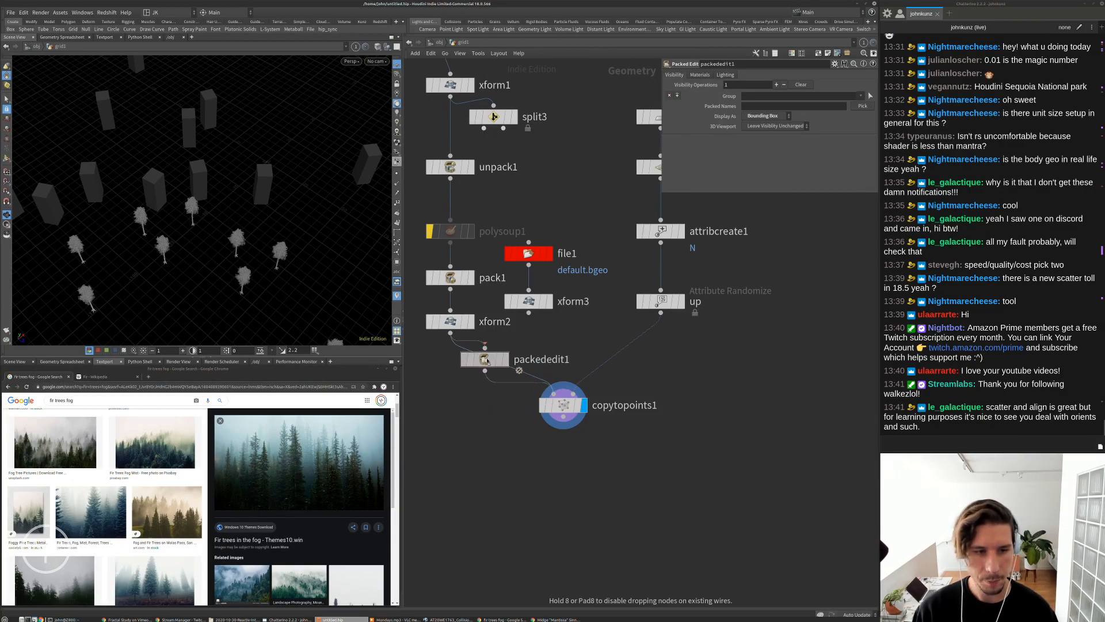
pyautogui.keyDown('alt'); pyautogui.moveTo(253, 253); pyautogui.dragTo(313, 231); pyautogui.keyUp('alt')
pyautogui.click(464, 359)
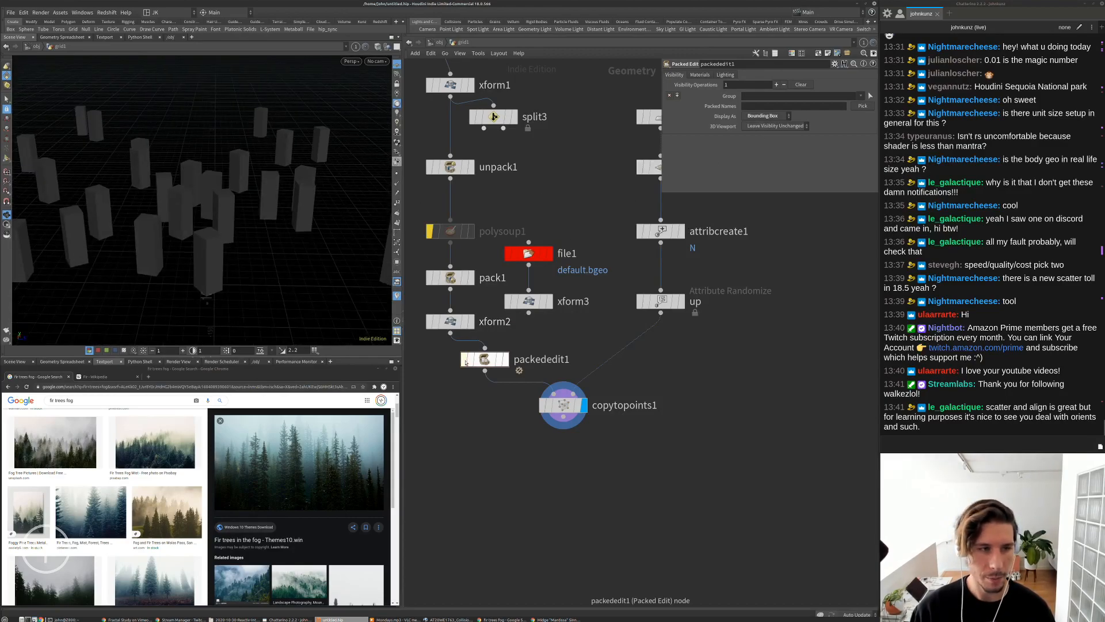
pyautogui.click(464, 359)
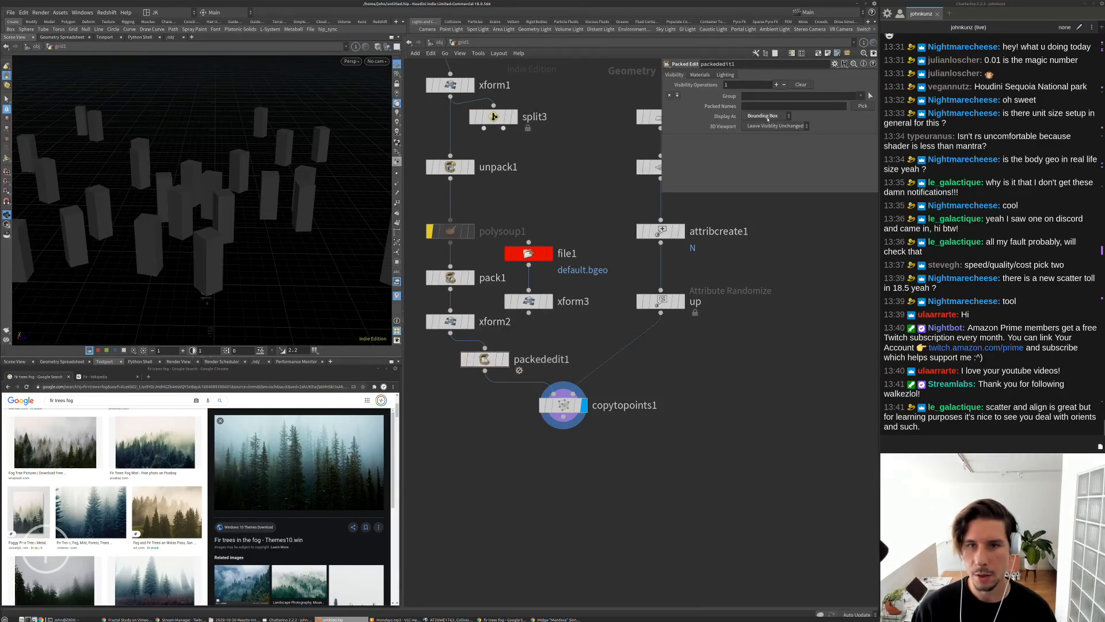
# Try Full Geometry on the Packed Edit, set Display As to Centroid, and bypass the node
pyautogui.click(773, 116)
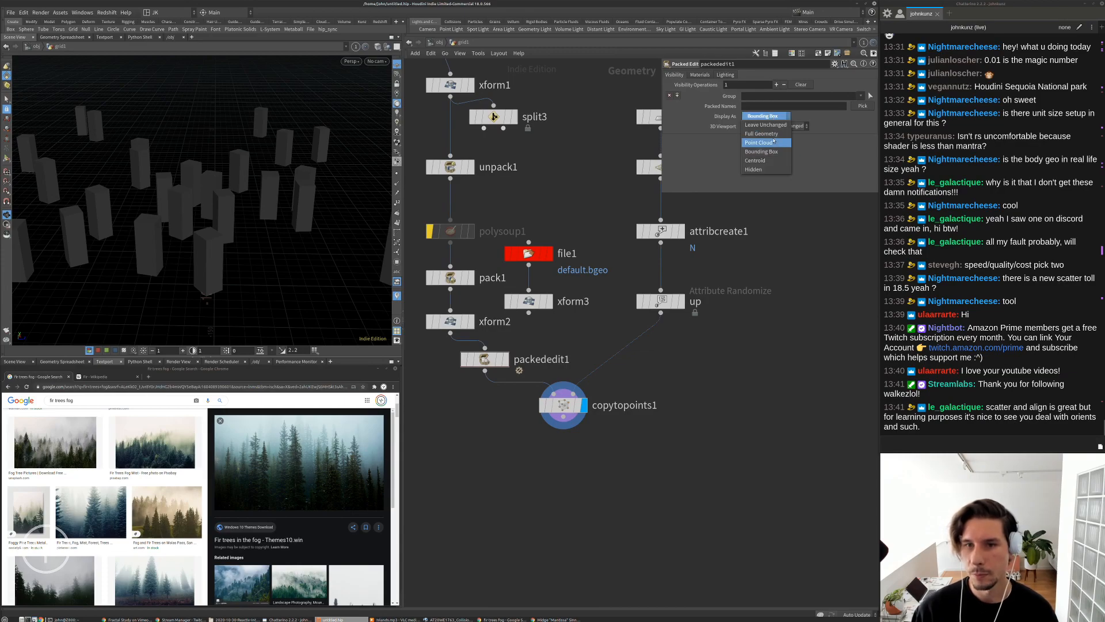
pyautogui.click(768, 143)
pyautogui.click(771, 117)
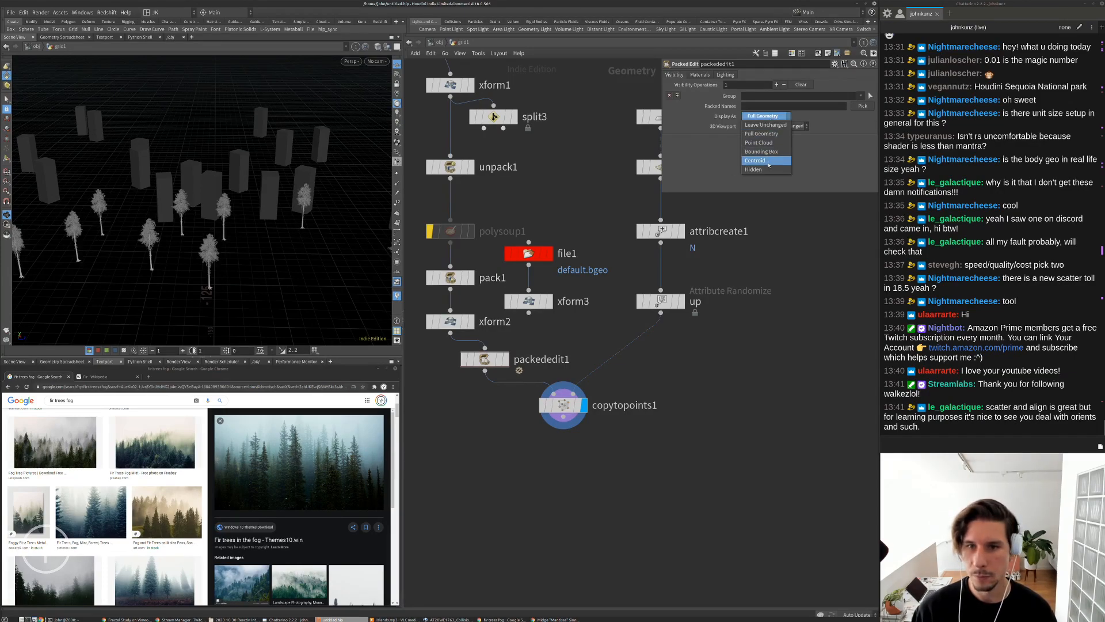
pyautogui.click(769, 160)
pyautogui.scroll(4, 253, 237)
pyautogui.scroll(-5, 253, 238)
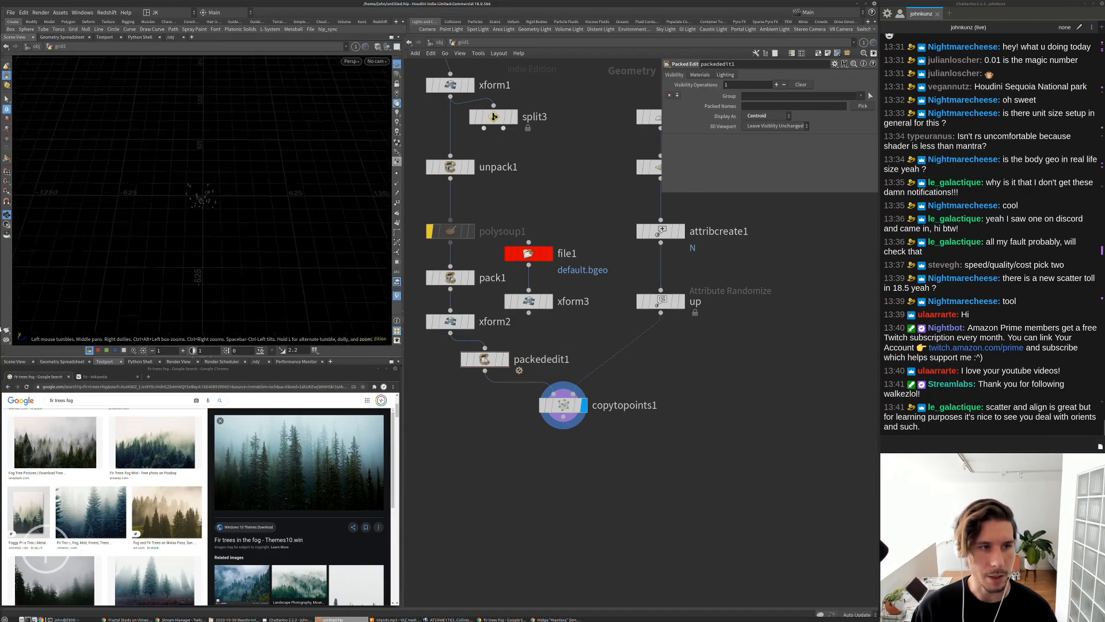
pyautogui.moveTo(281, 214); pyautogui.dragTo(274, 190)
pyautogui.moveTo(274, 190); pyautogui.dragTo(163, 213, button='right')
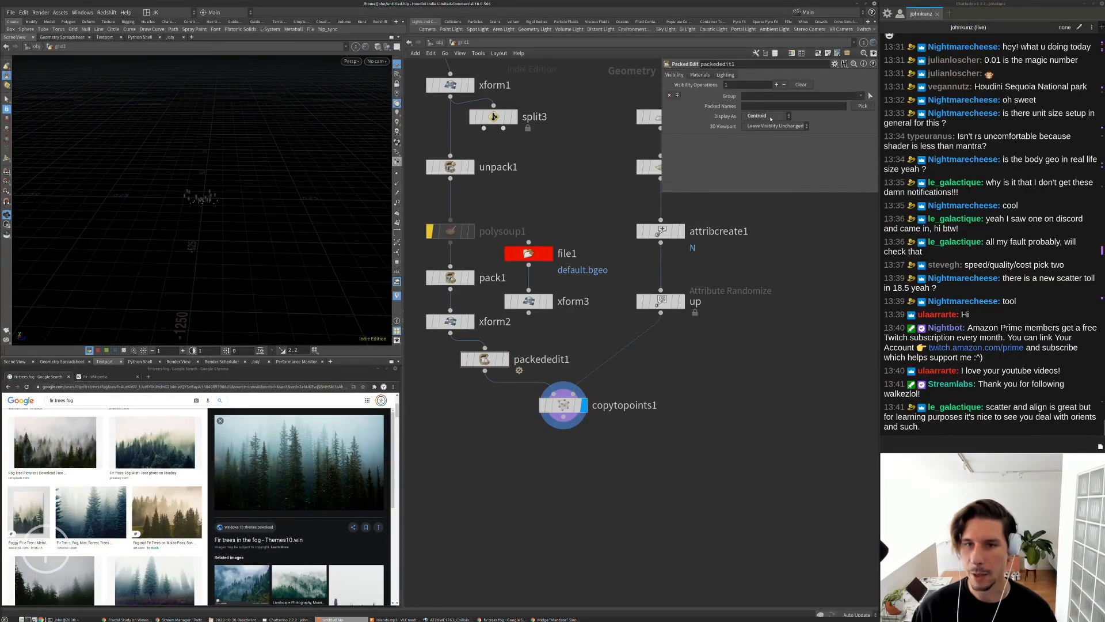
pyautogui.click(465, 359)
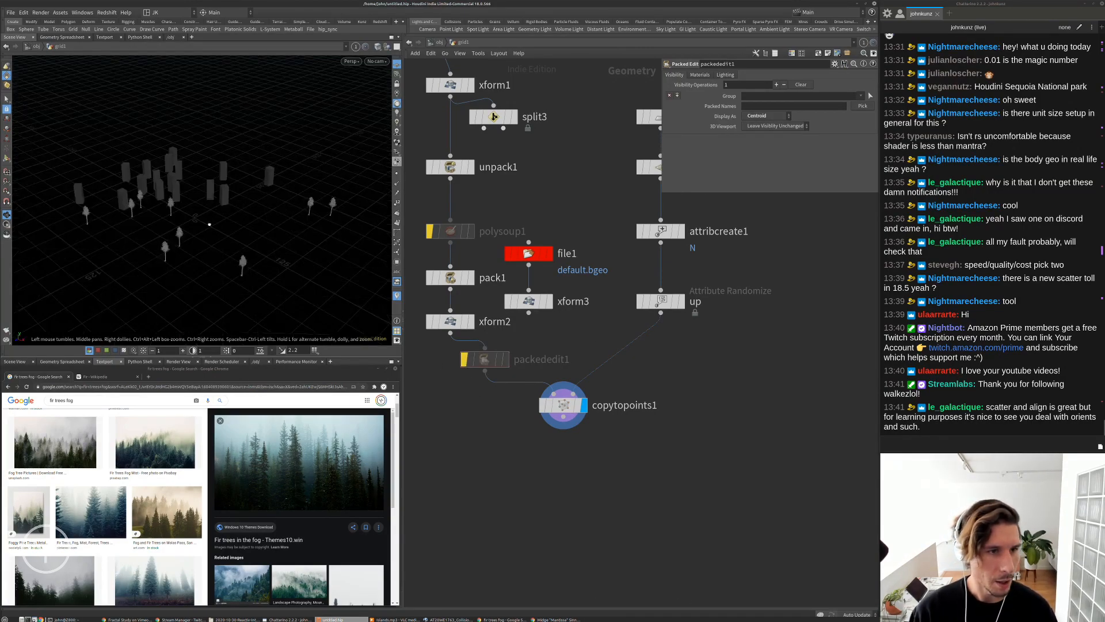
# Try several widths for grid2, setting its first size value to 35, and inspect the narrowed tree strip
pyautogui.moveTo(676, 311); pyautogui.dragTo(587, 345, button='middle')
pyautogui.click(571, 150)
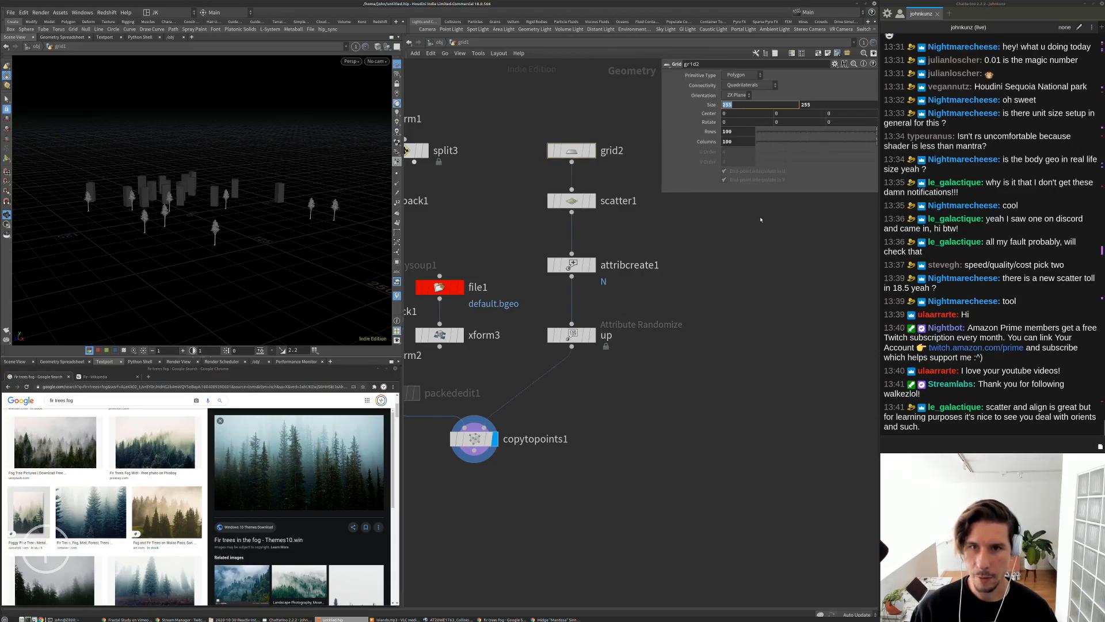
pyautogui.write('1')
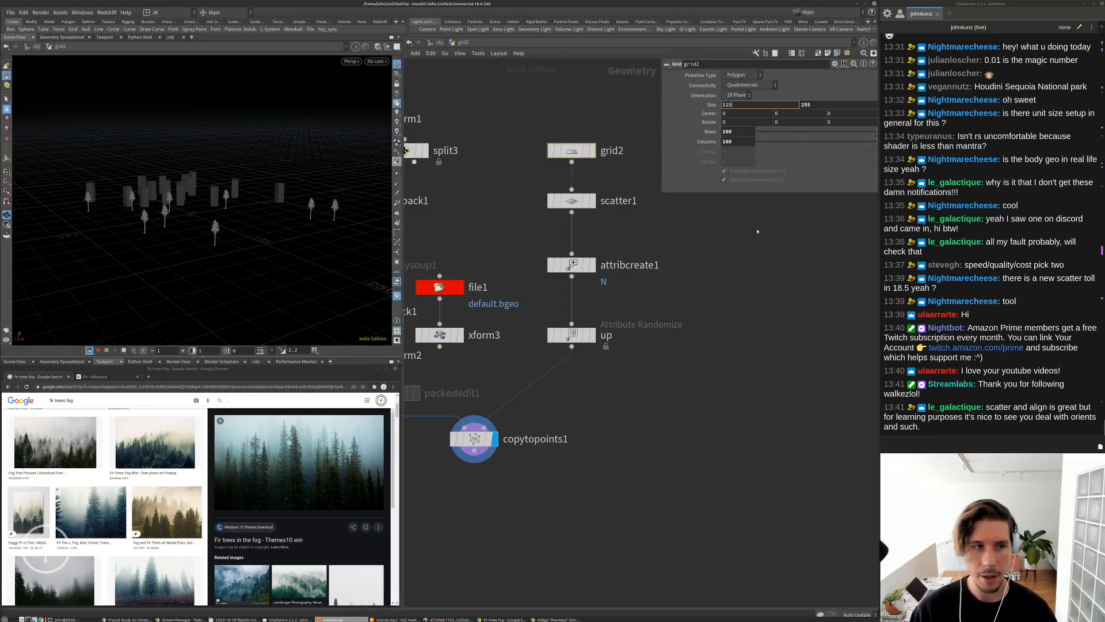
pyautogui.press('Return')
pyautogui.write('54')
pyautogui.press('Return')
pyautogui.doubleClick(740, 103)
pyautogui.write('35')
pyautogui.press('Return')
pyautogui.moveTo(234, 237); pyautogui.dragTo(143, 232)
pyautogui.scroll(5, 143, 232)
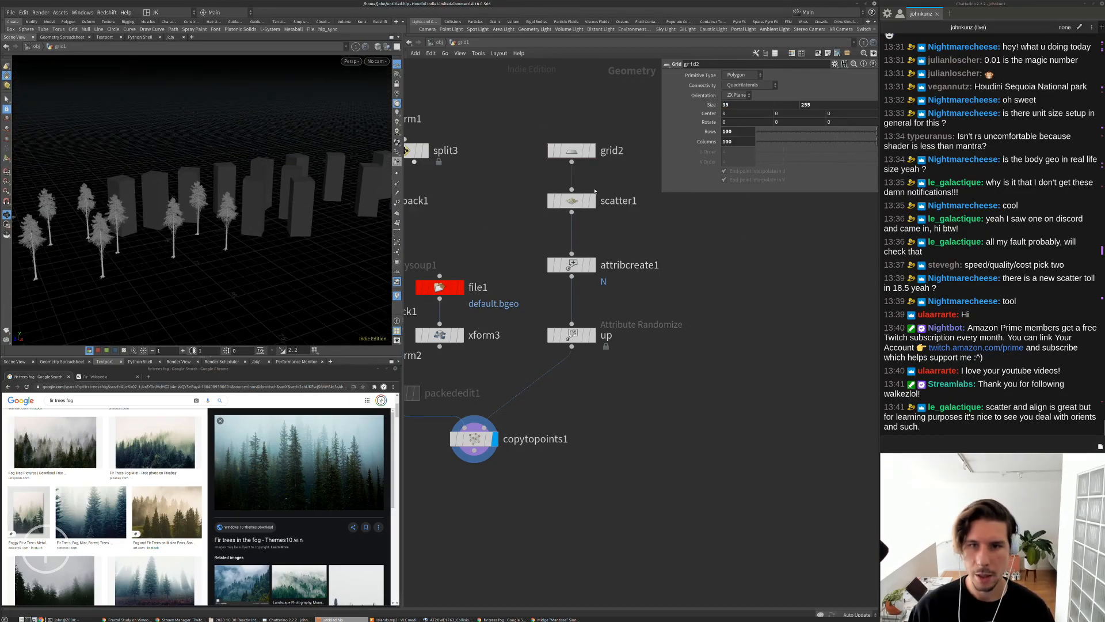
# Turn off Relax Iterations on scatter1 and display its scattered points
pyautogui.click(571, 200)
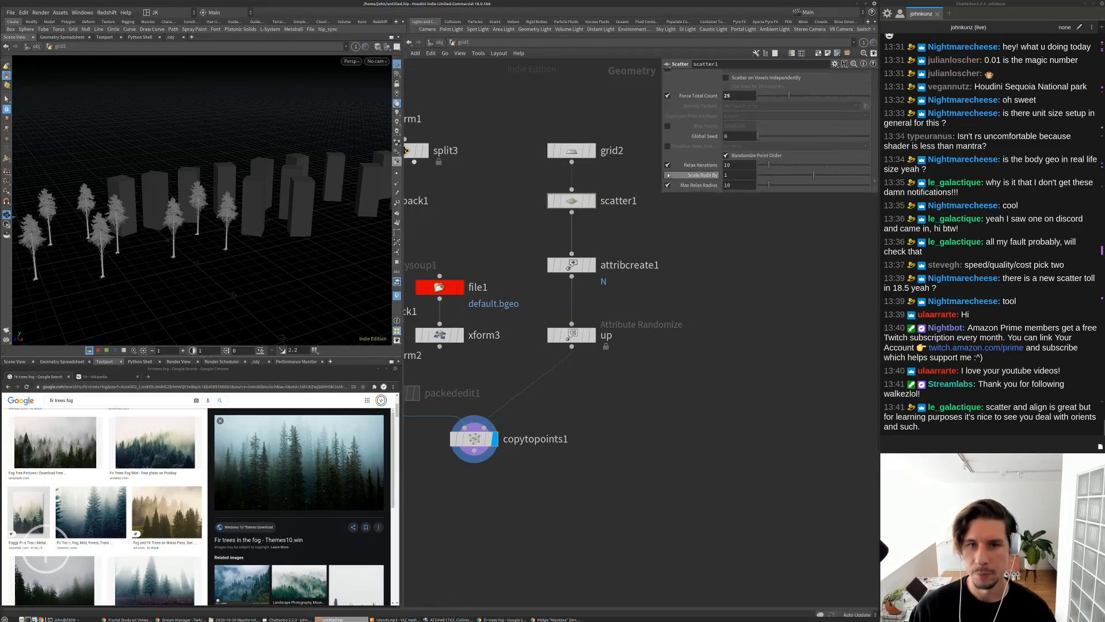
pyautogui.click(668, 166)
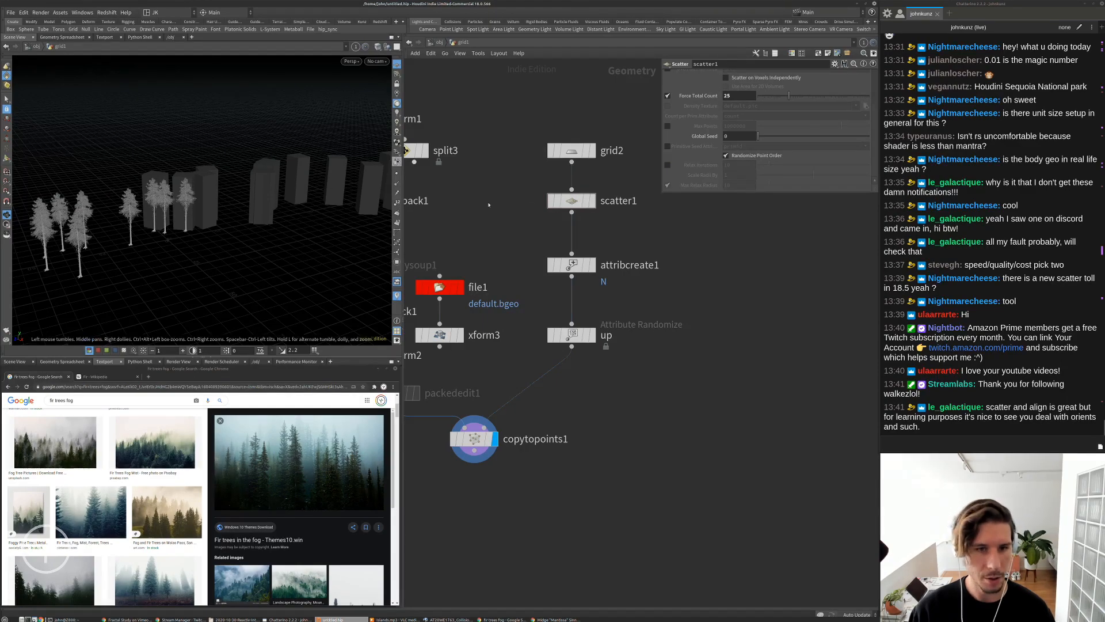
pyautogui.click(592, 202)
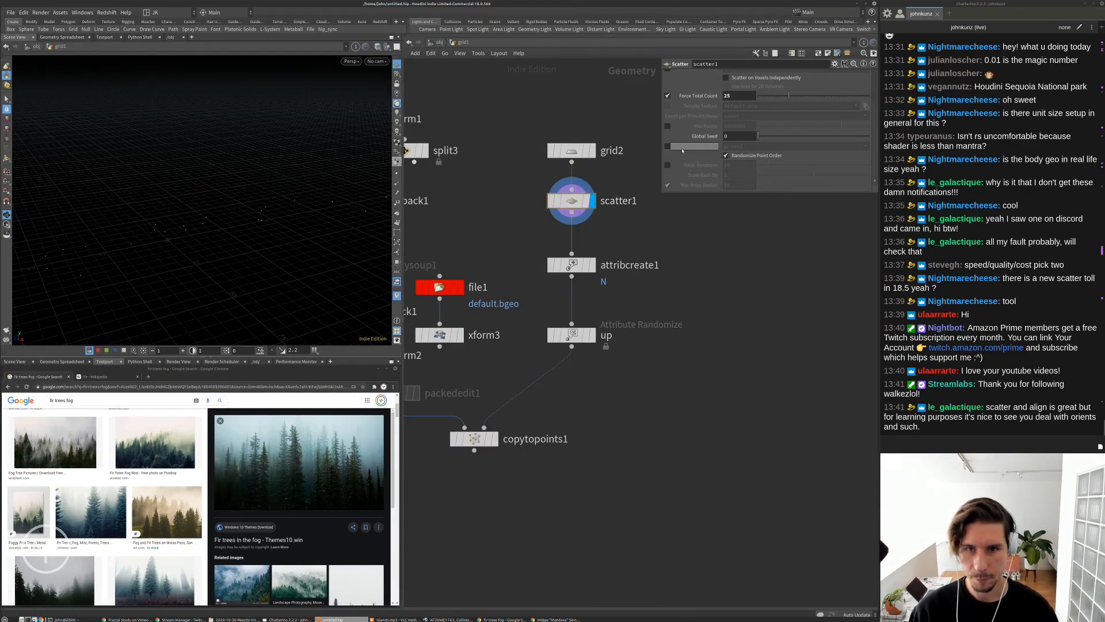
# Toggle Relax Iterations on scatter1 on and off to compare the point distributions, leaving it off
pyautogui.click(668, 165)
pyautogui.click(668, 166)
pyautogui.click(668, 166)
pyautogui.moveTo(288, 173); pyautogui.dragTo(137, 256)
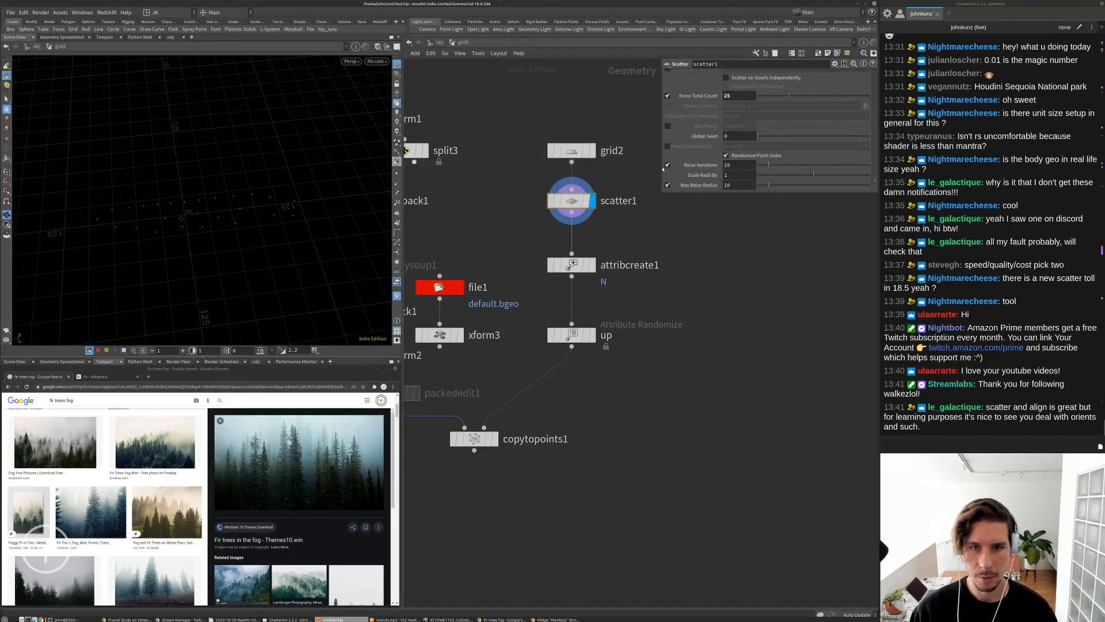
pyautogui.click(668, 166)
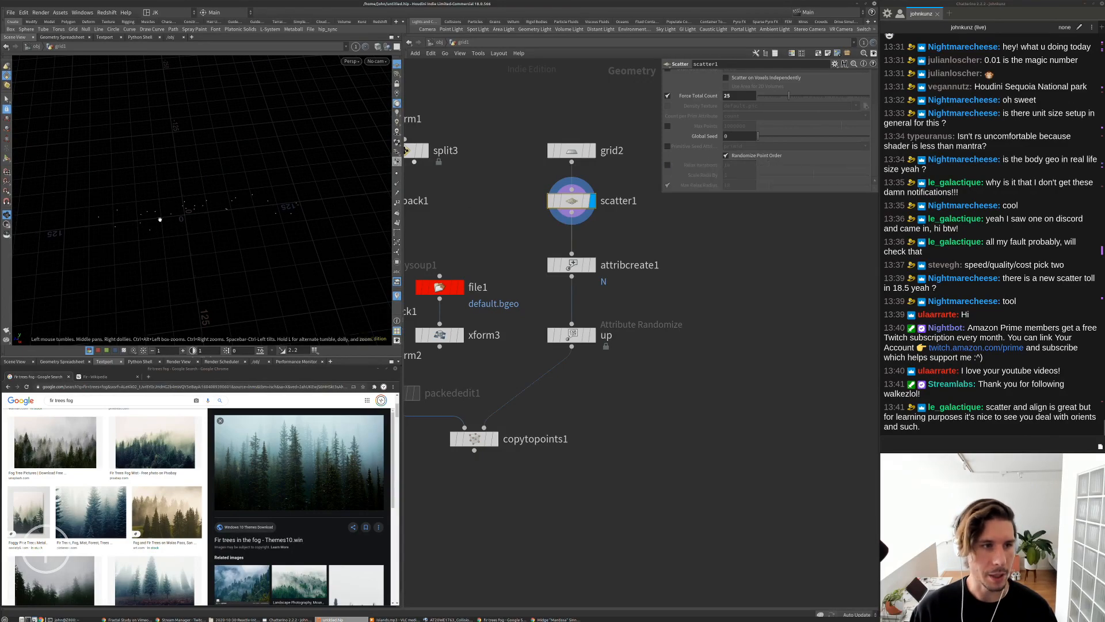
pyautogui.click(668, 166)
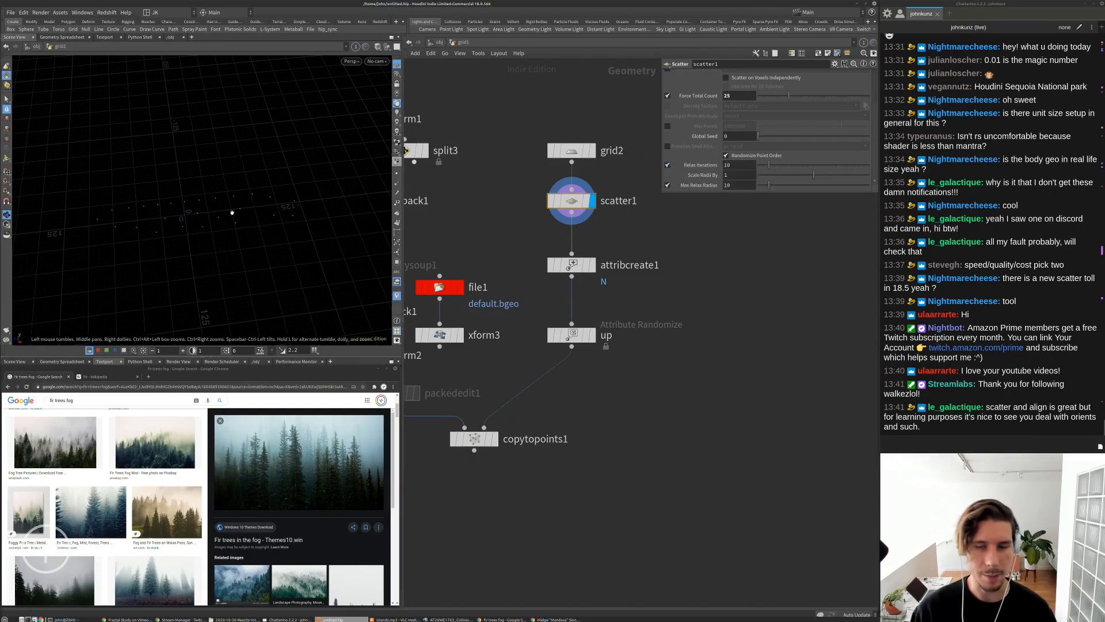
pyautogui.click(668, 166)
pyautogui.press('h')
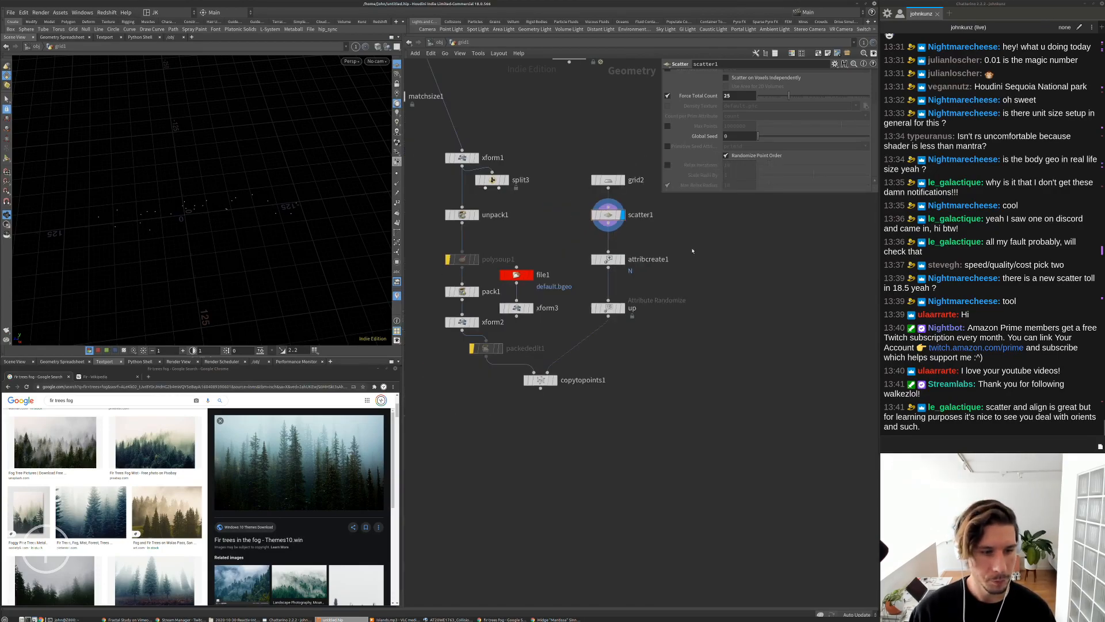
pyautogui.keyDown('alt'); pyautogui.moveTo(230, 164); pyautogui.dragTo(291, 185); pyautogui.keyUp('alt')
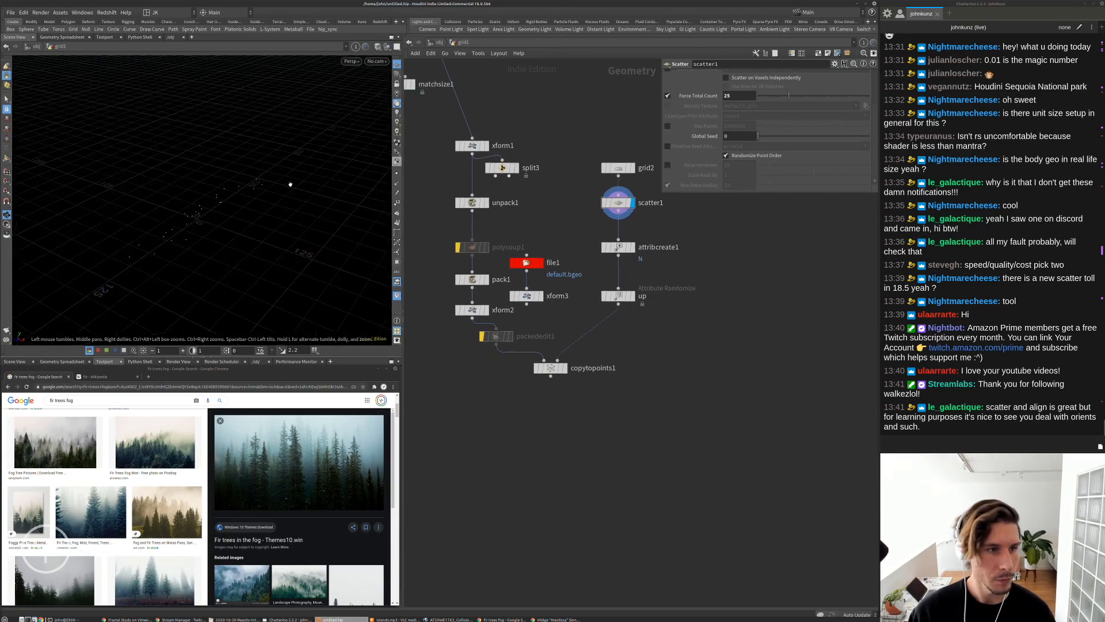
# Display copytopoints1 and set grid2's size to 25 by 65
pyautogui.click(566, 368)
pyautogui.click(618, 167)
pyautogui.doubleClick(806, 105)
pyautogui.write('65')
pyautogui.press('Return')
pyautogui.doubleClick(728, 105)
pyautogui.write('25')
pyautogui.press('Return')
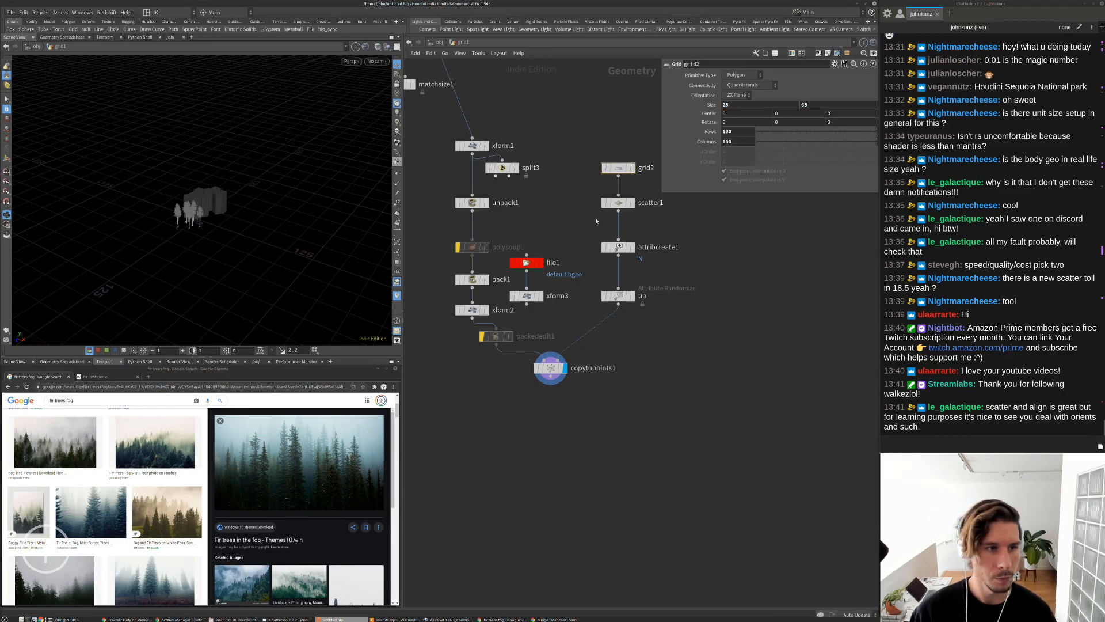
pyautogui.keyDown('alt'); pyautogui.moveTo(166, 225); pyautogui.dragTo(206, 191, button='right'); pyautogui.keyUp('alt')
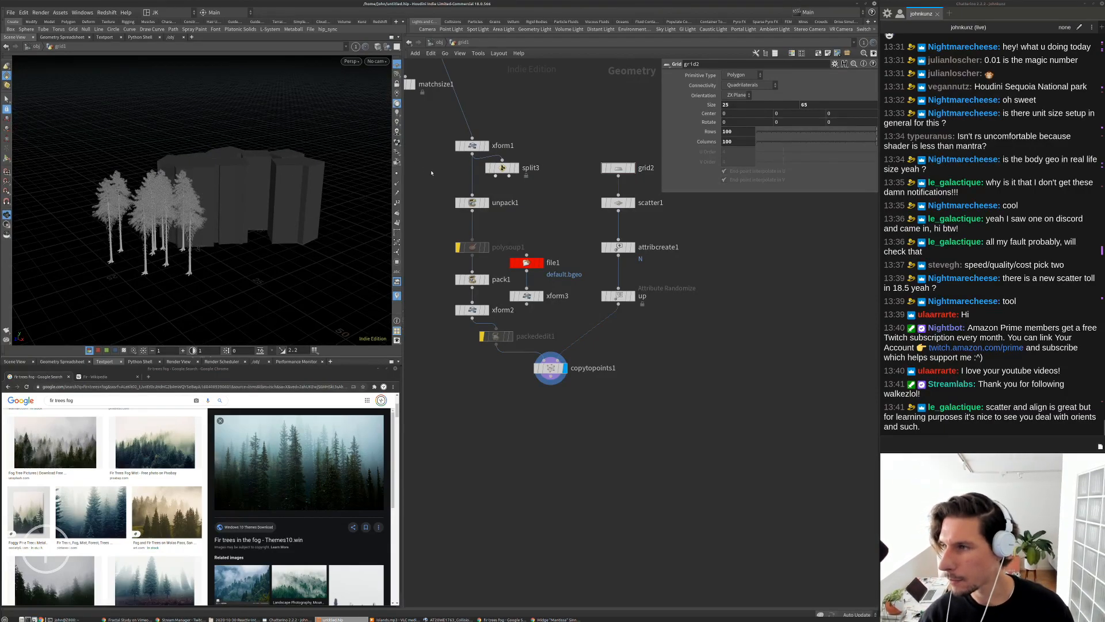
# Move the copytopoints1 node down so it sits directly below packededit1 in the network
pyautogui.moveTo(727, 261); pyautogui.dragTo(772, 209, button='middle')
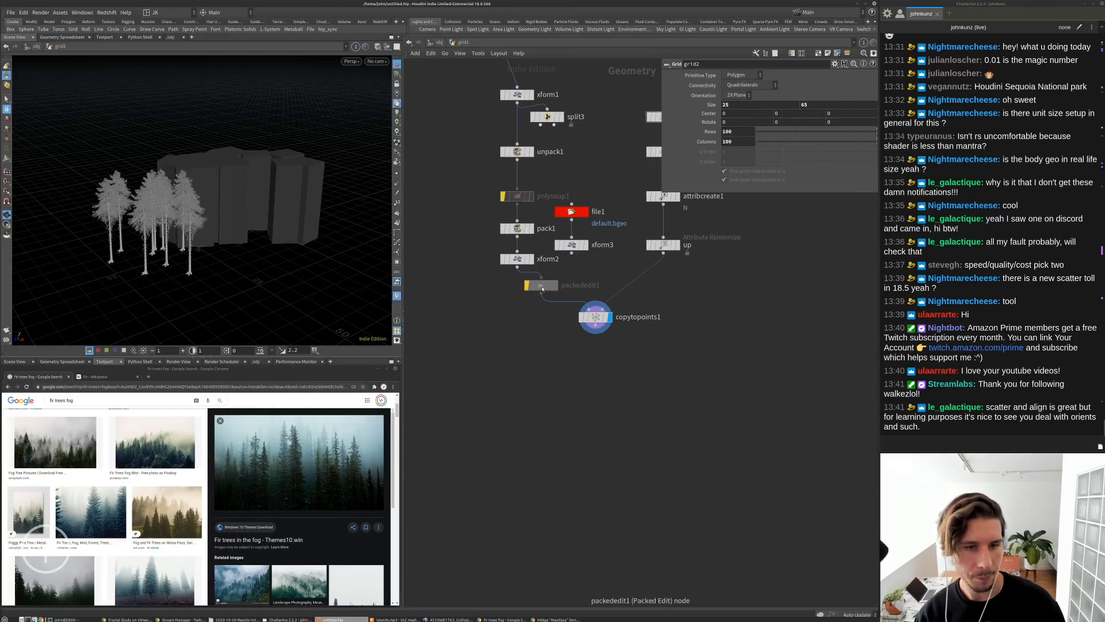
pyautogui.moveTo(600, 324); pyautogui.dragTo(519, 405)
pyautogui.scroll(-5, 632, 370)
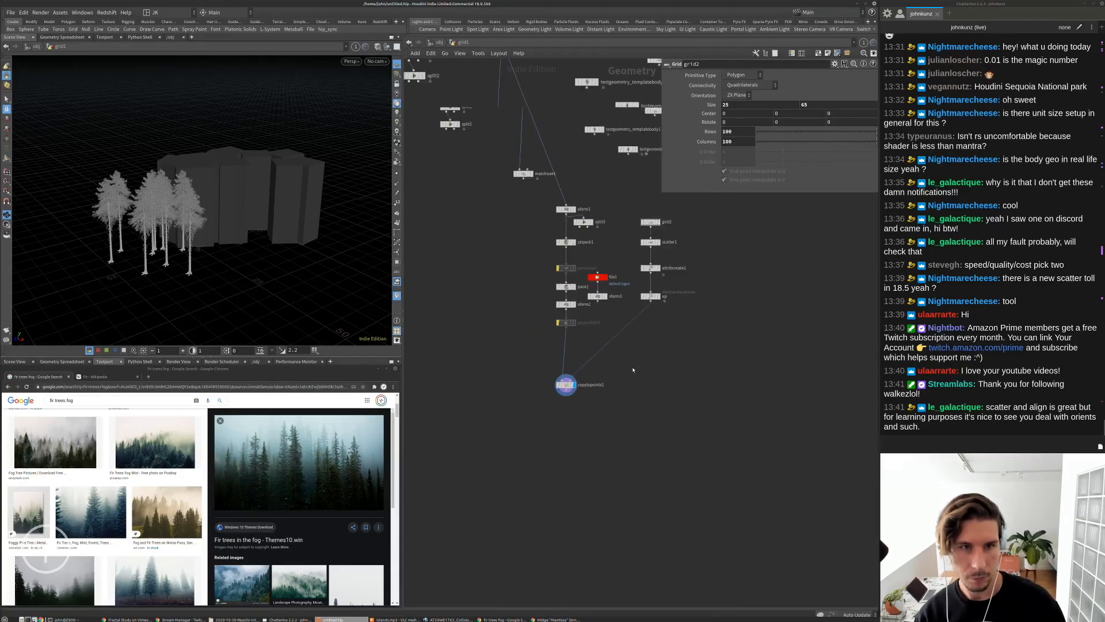
pyautogui.scroll(5, 516, 351)
pyautogui.moveTo(503, 237); pyautogui.dragTo(494, 254, button='middle')
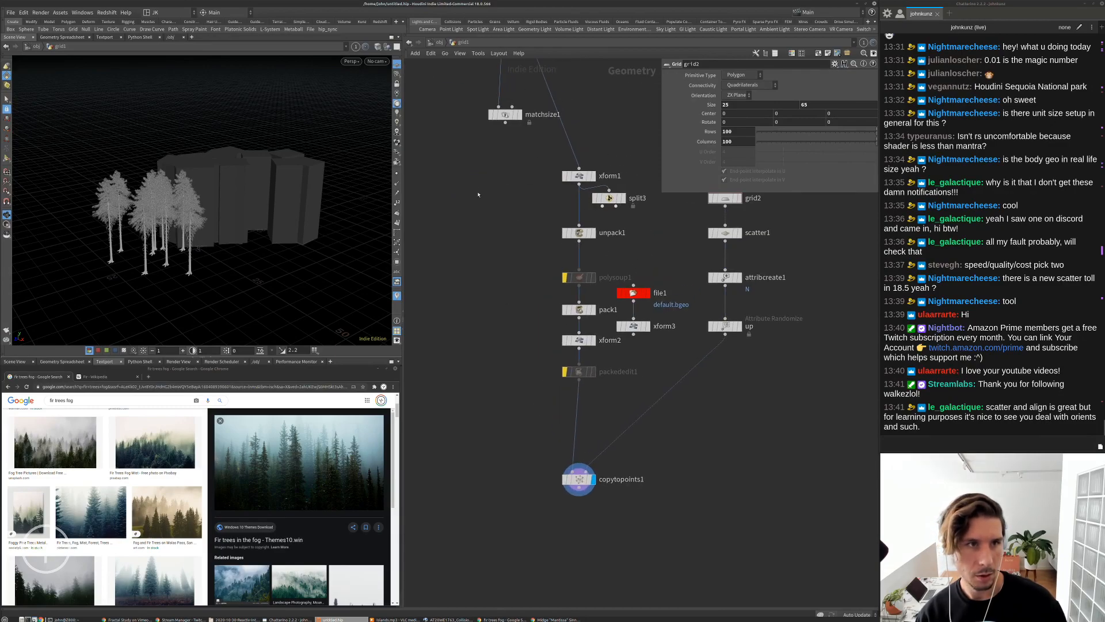
# Start saving the scene under a new name and create the folder 2020_10_30 in /mnt/data/stream/
pyautogui.click(11, 12)
pyautogui.click(41, 62)
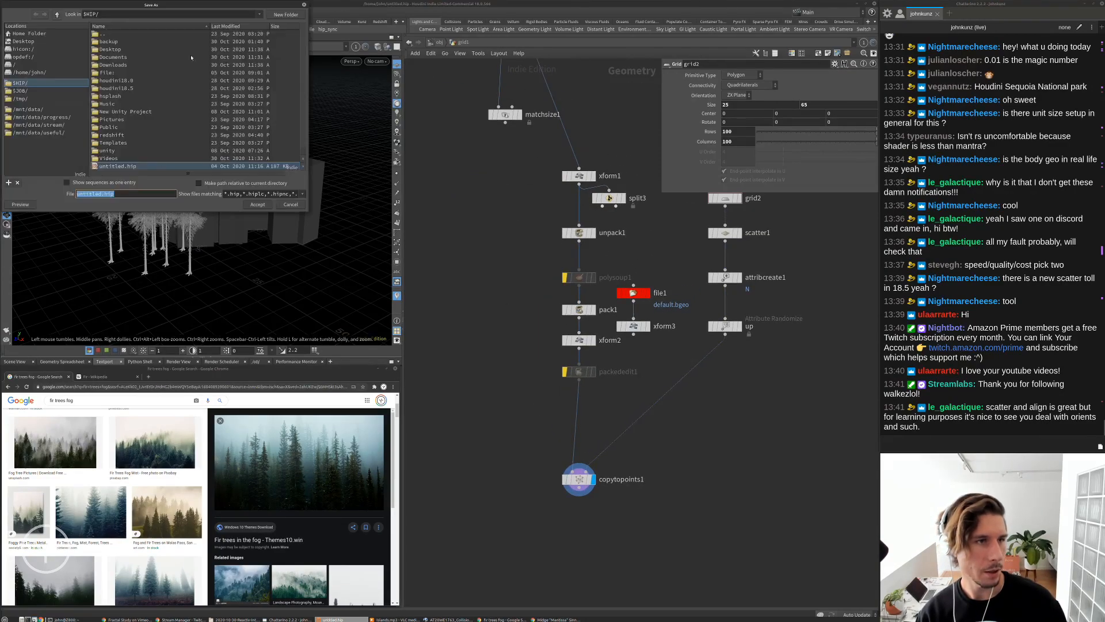
pyautogui.moveTo(214, 4); pyautogui.dragTo(663, 71)
pyautogui.click(501, 197)
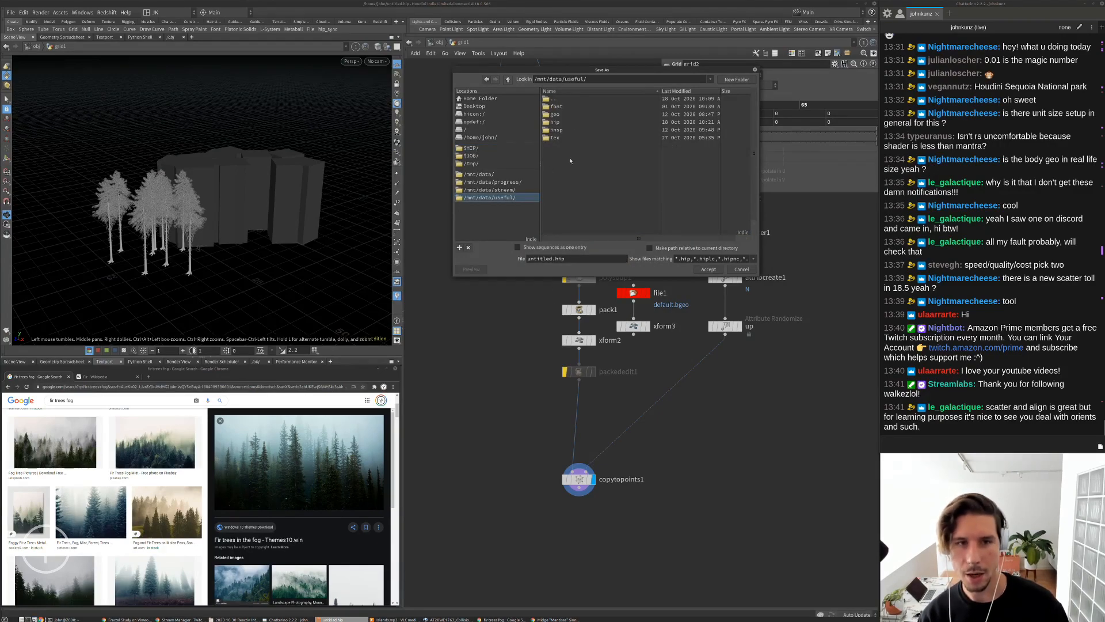
pyautogui.click(489, 190)
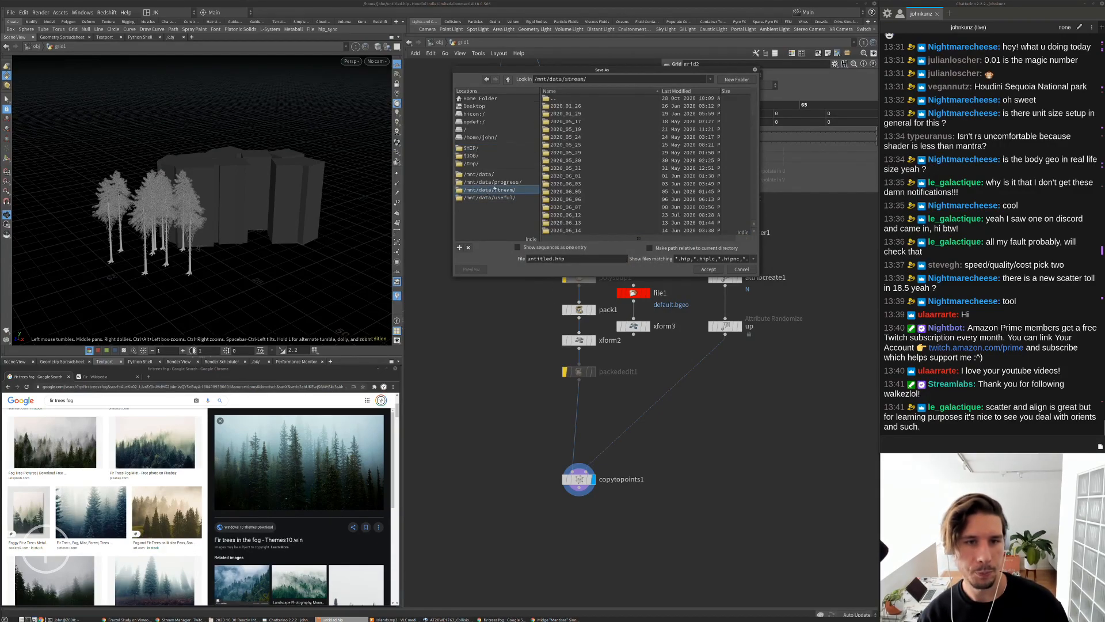
pyautogui.click(664, 92)
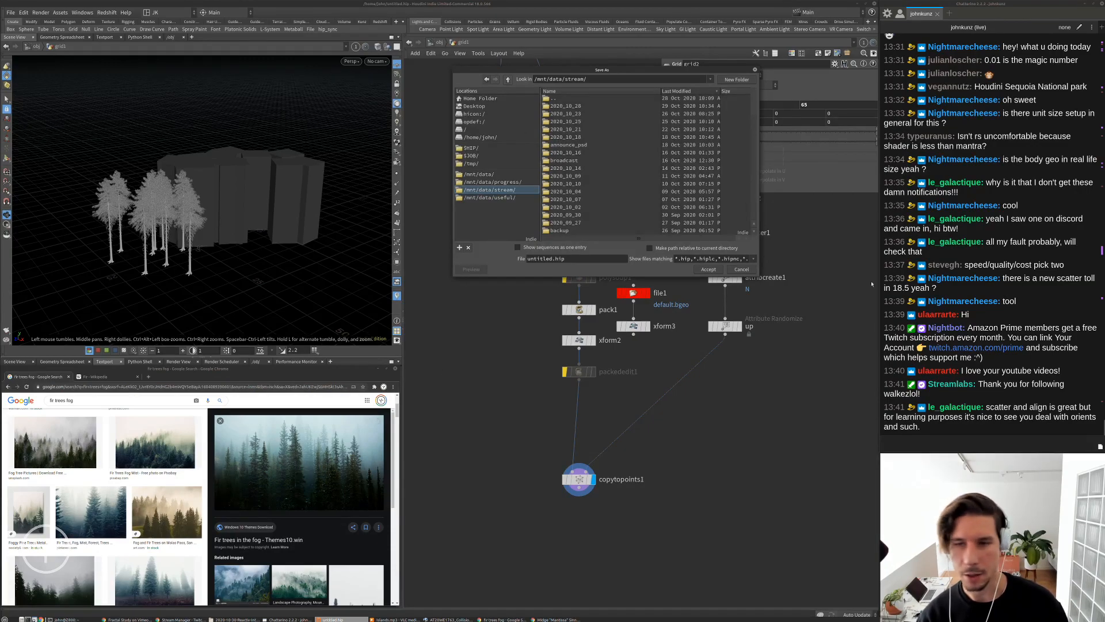
pyautogui.click(730, 80)
pyautogui.write('202')
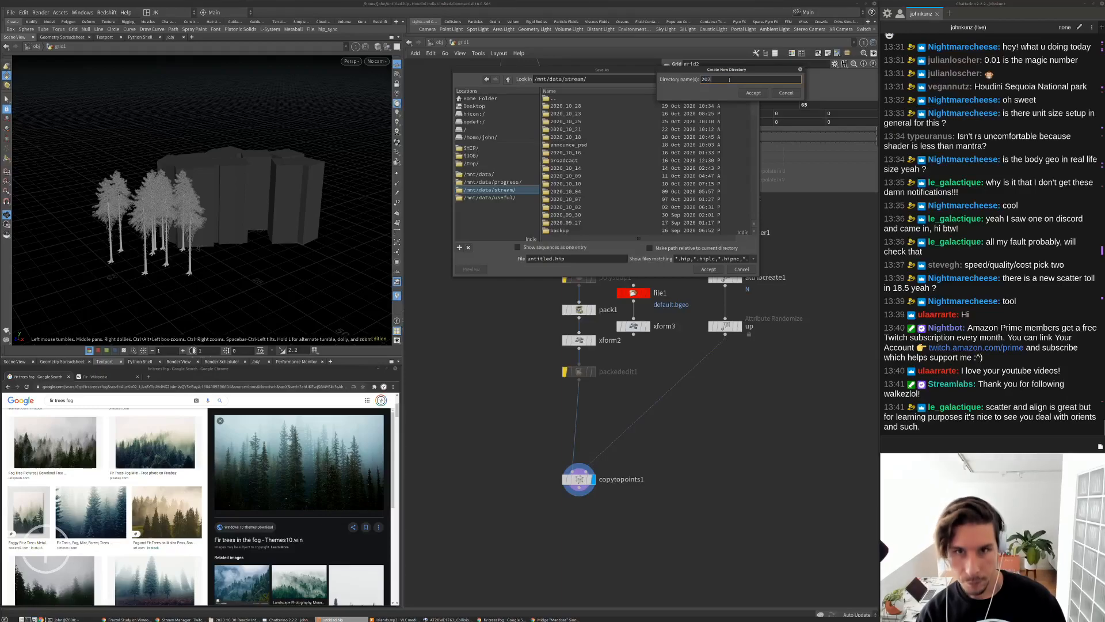
pyautogui.write('0_10_3')
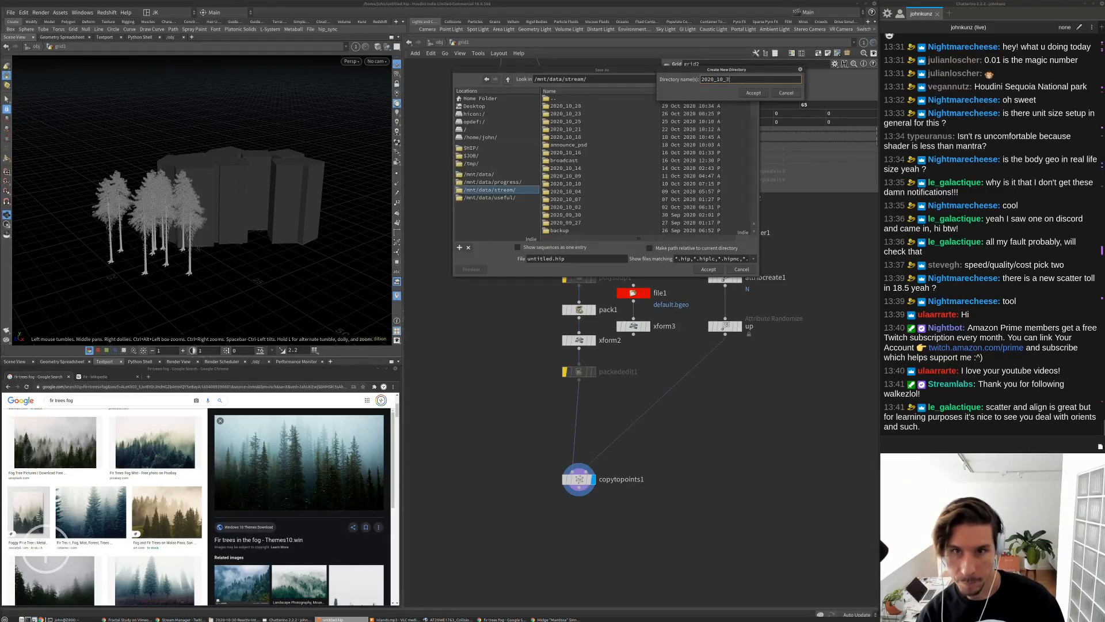
pyautogui.write('0')
pyautogui.press('Return')
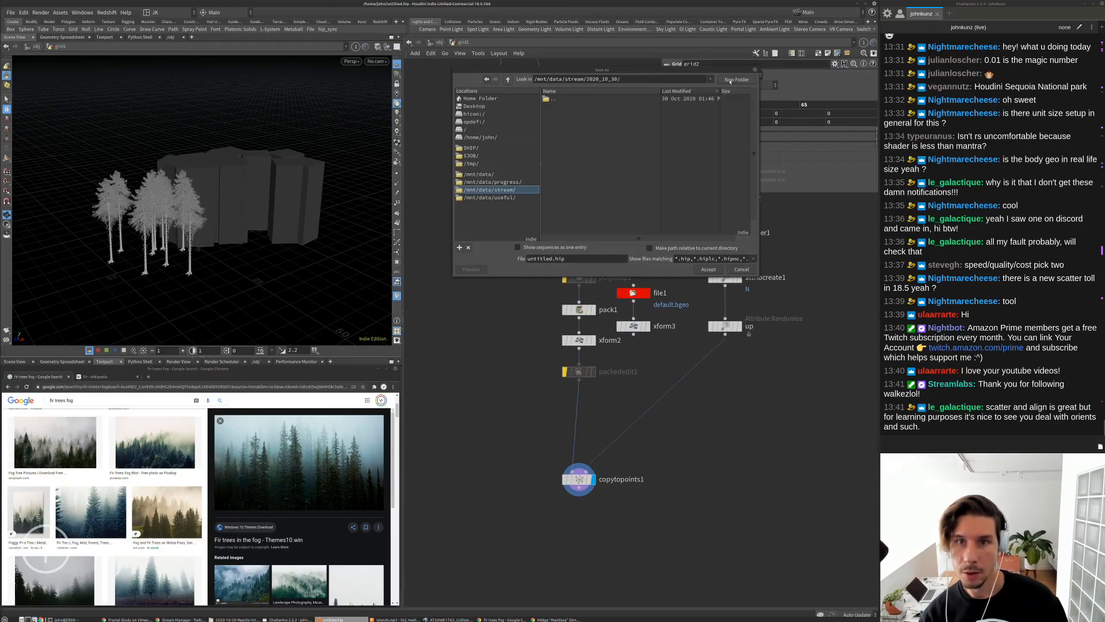
# Create a scenes subfolder inside 2020_10_30 and save the scene there as spooky_forest.v1
pyautogui.click(730, 80)
pyautogui.write('scenes')
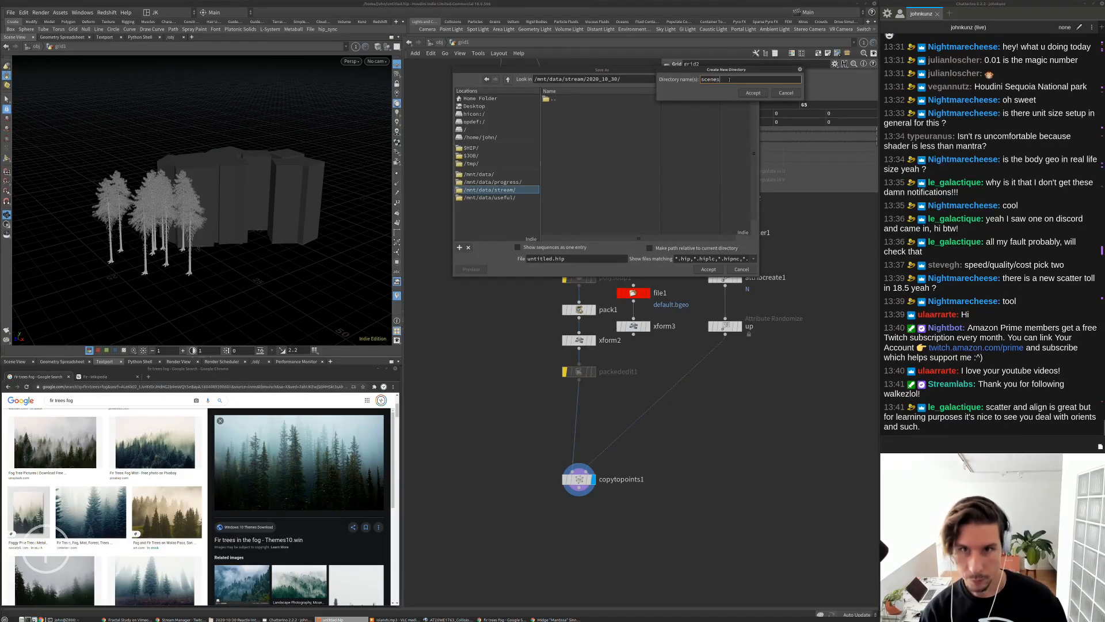
pyautogui.press('Return')
pyautogui.doubleClick(551, 258)
pyautogui.write('spook')
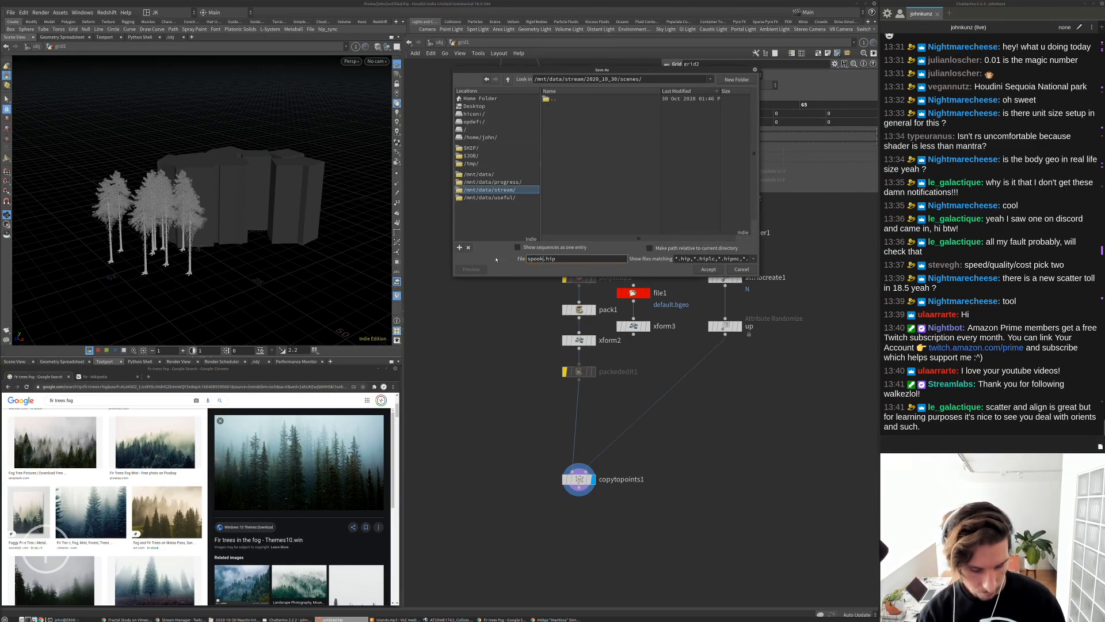
pyautogui.write('y_forest.v1')
pyautogui.press('Return')
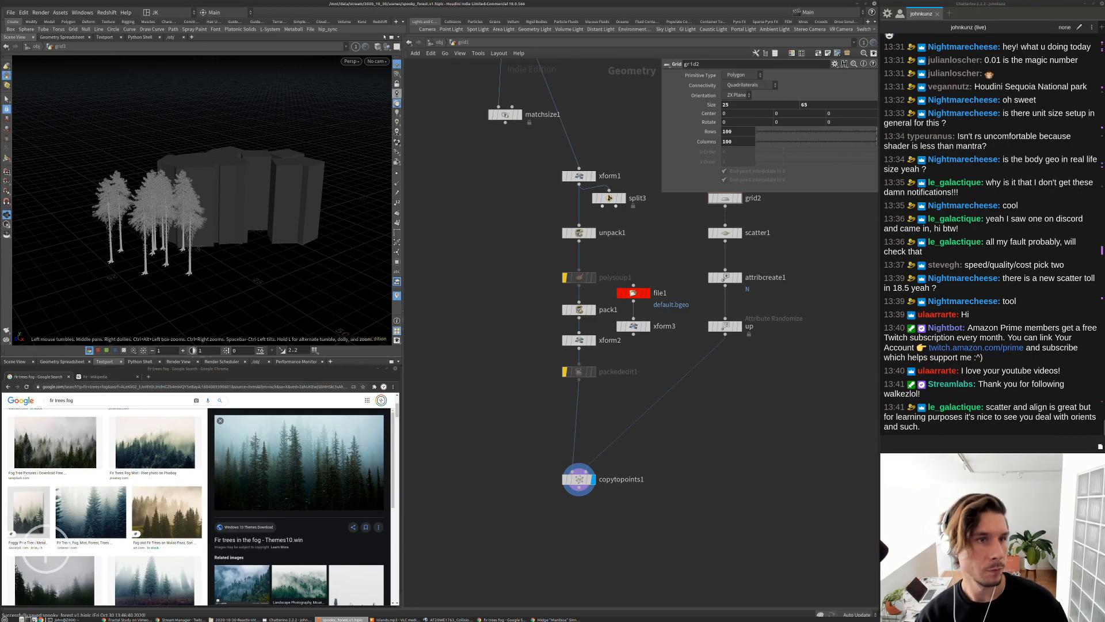
# Share the saved scene file by uploading it with the FTP shelf tool
pyautogui.click(359, 22)
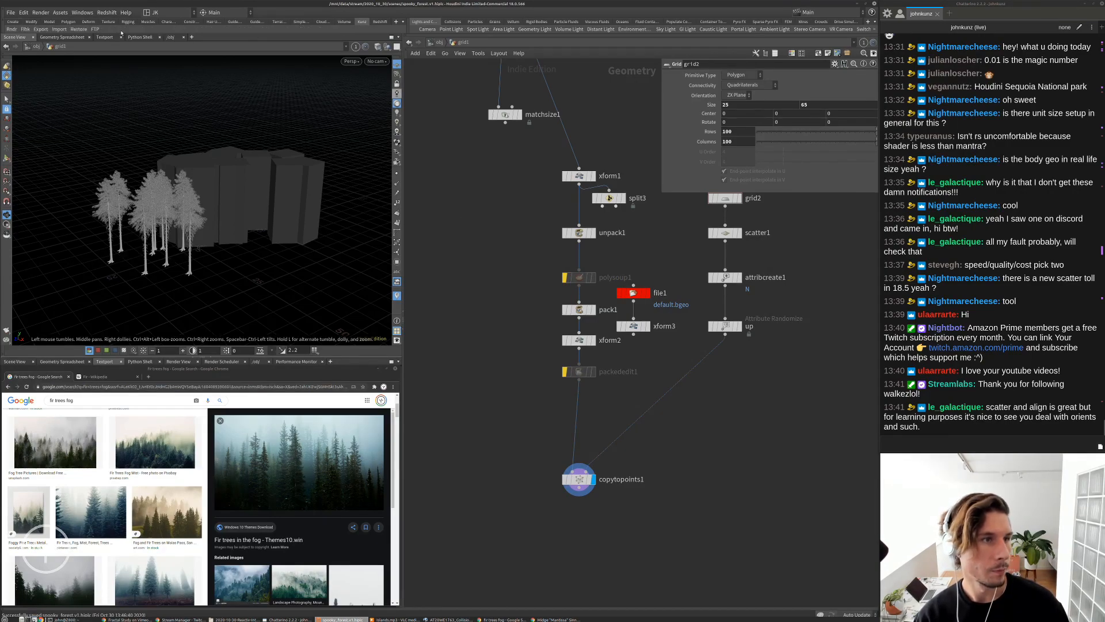
pyautogui.click(95, 31)
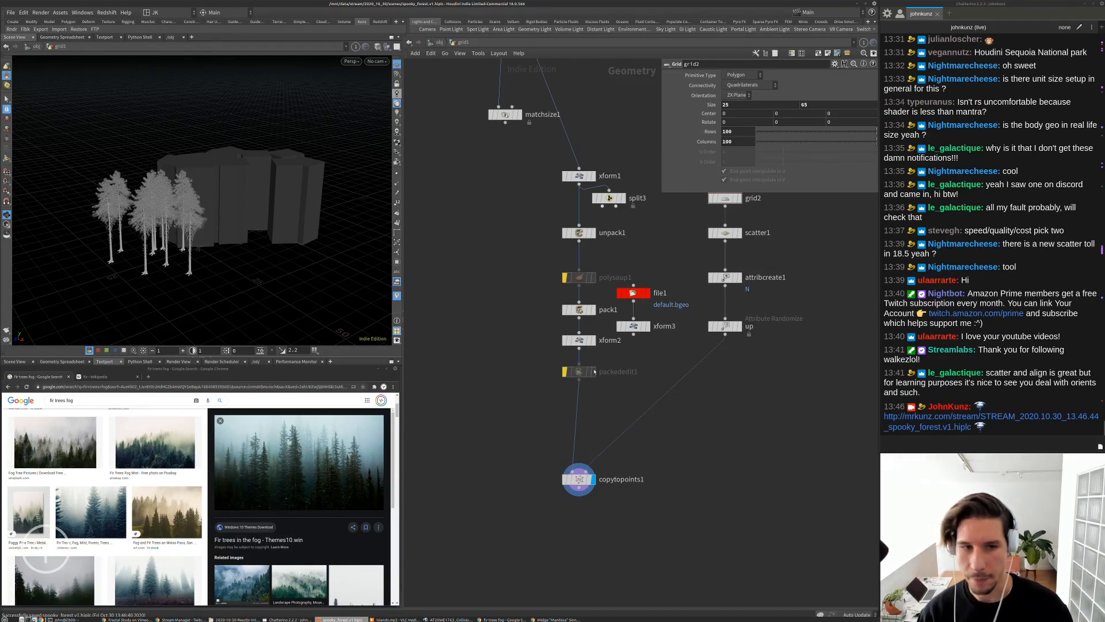
pyautogui.scroll(-4, 666, 222)
pyautogui.moveTo(613, 123); pyautogui.dragTo(559, 164, button='middle')
pyautogui.scroll(3, 559, 165)
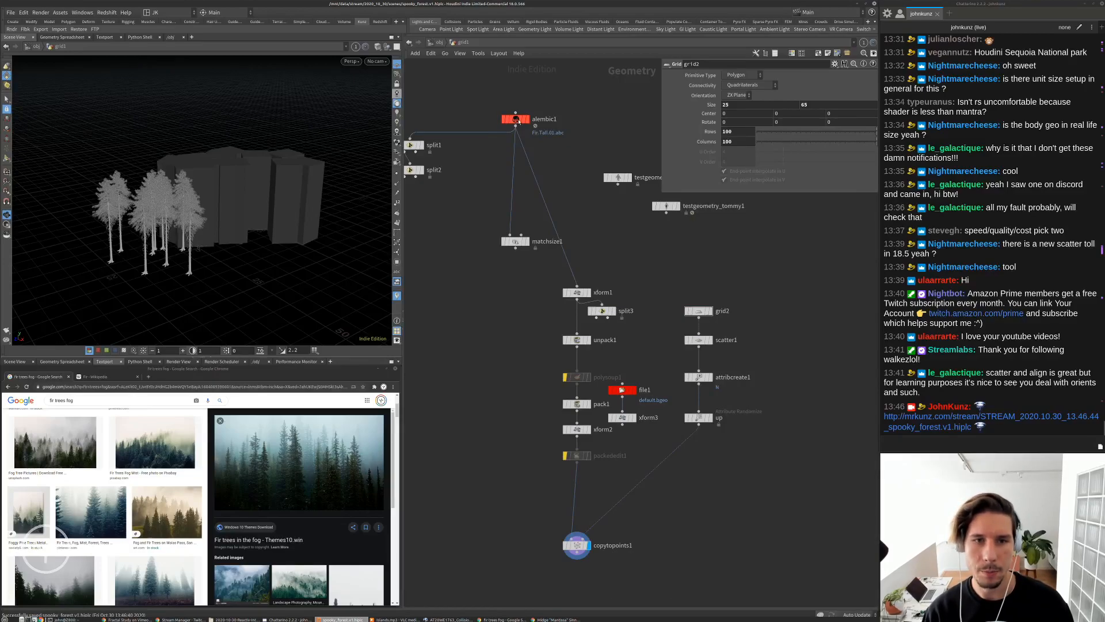
pyautogui.click(138, 387)
pyautogui.hotkey('ctrl', 't')
pyautogui.write('manti')
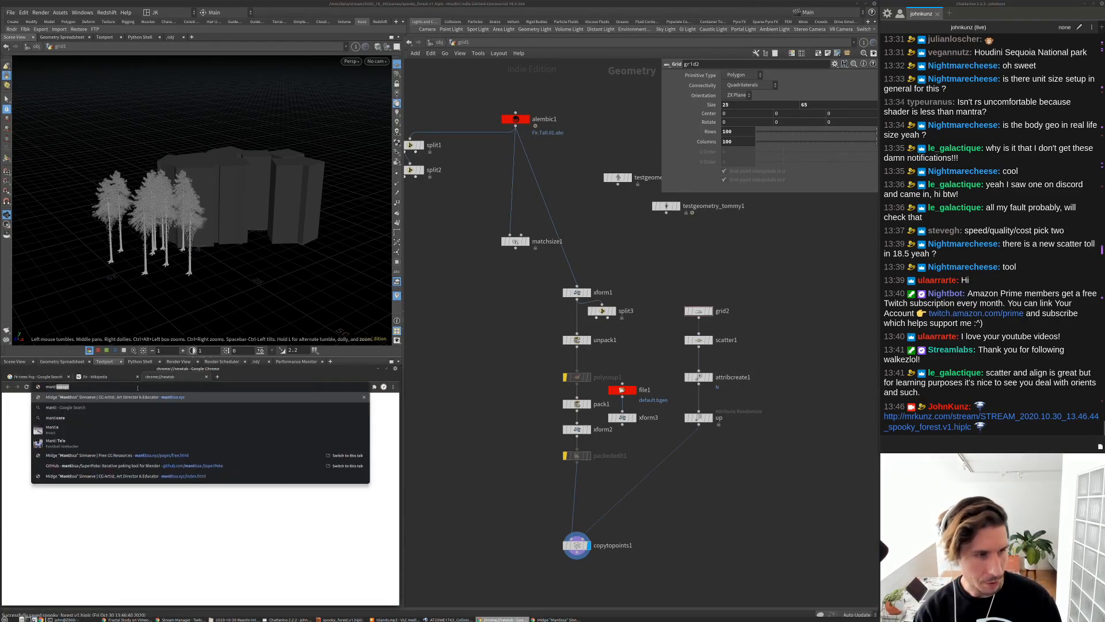
pyautogui.press('Right')
pyautogui.press('Return')
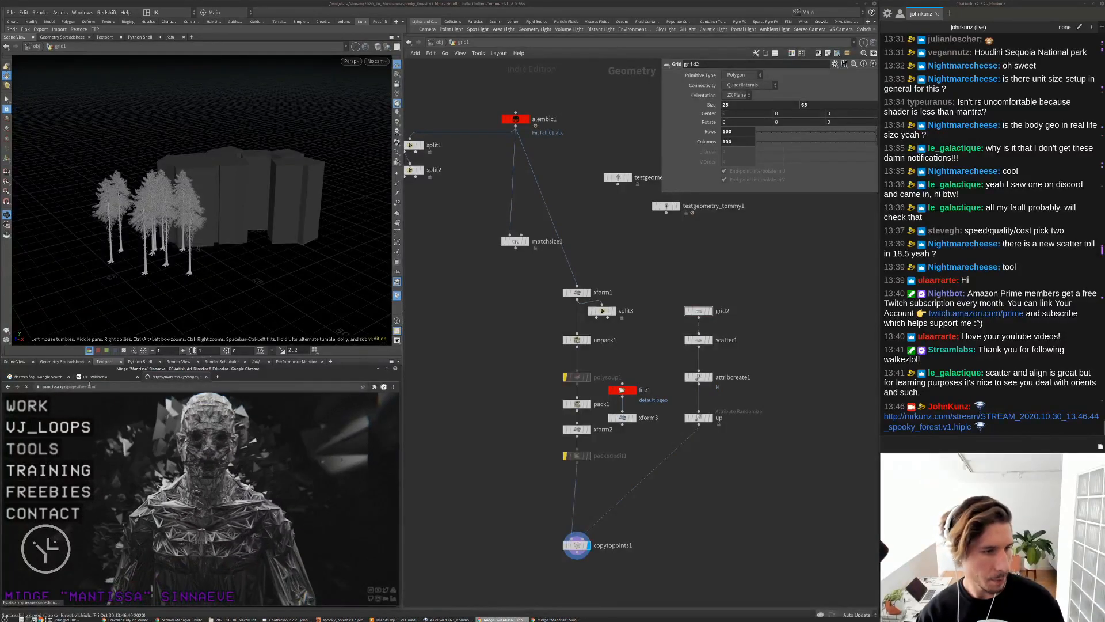
pyautogui.click(48, 491)
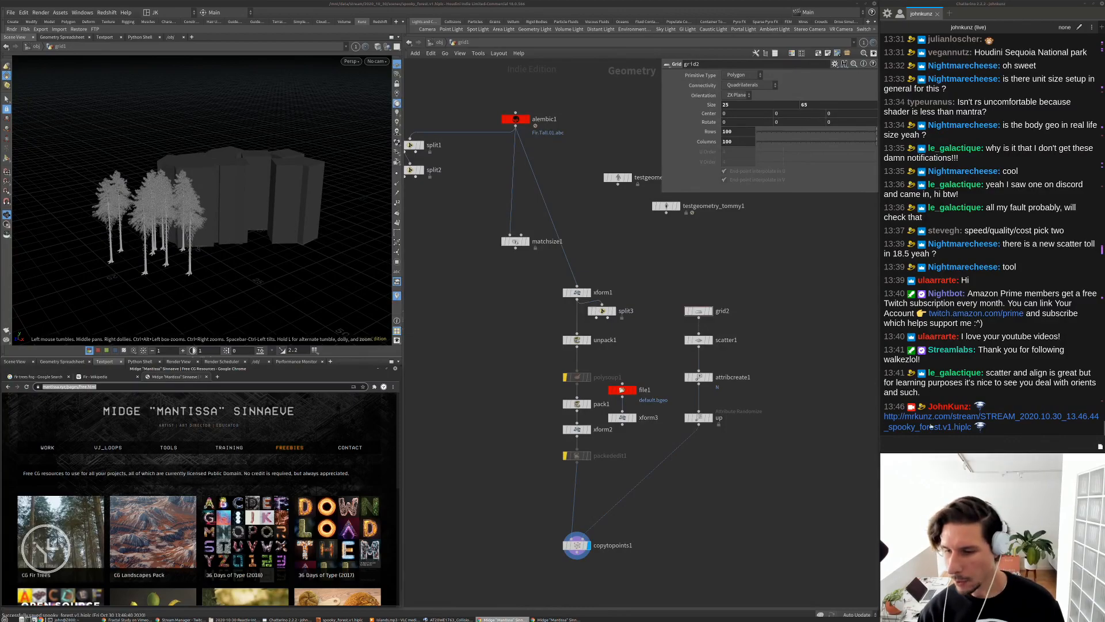
pyautogui.write('https://mantissa.xyz/pages/free.html')
pyautogui.press('Return')
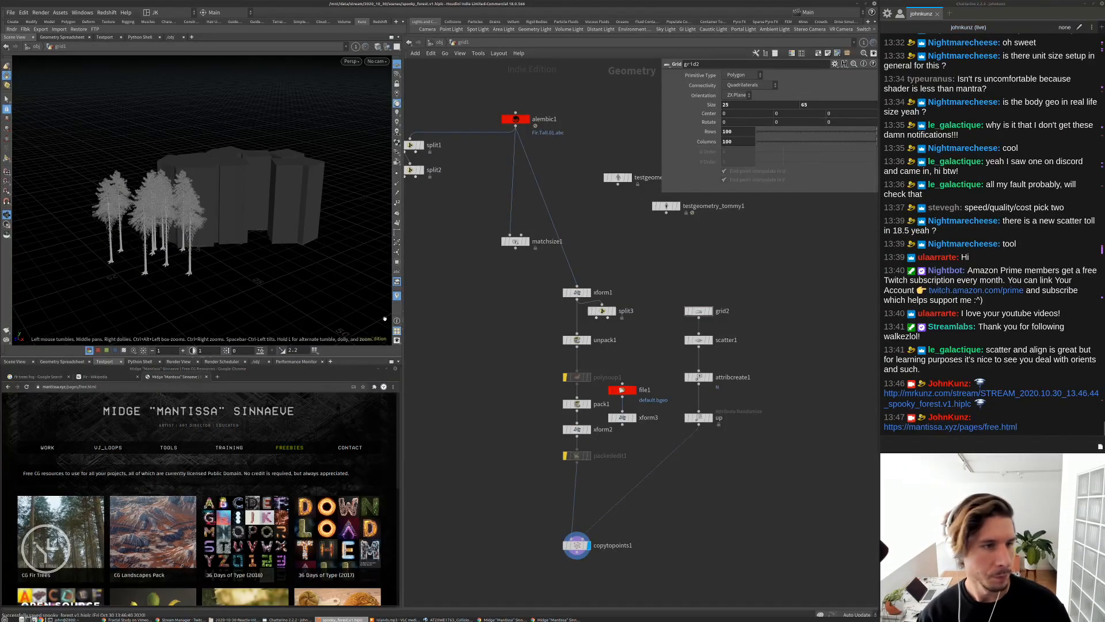
pyautogui.click(95, 377)
pyautogui.click(39, 377)
# Go up to the object level and enable Instance SOP Level Packed Primitives in grid1's Redshift instancing settings
pyautogui.moveTo(473, 393); pyautogui.dragTo(492, 166, button='middle')
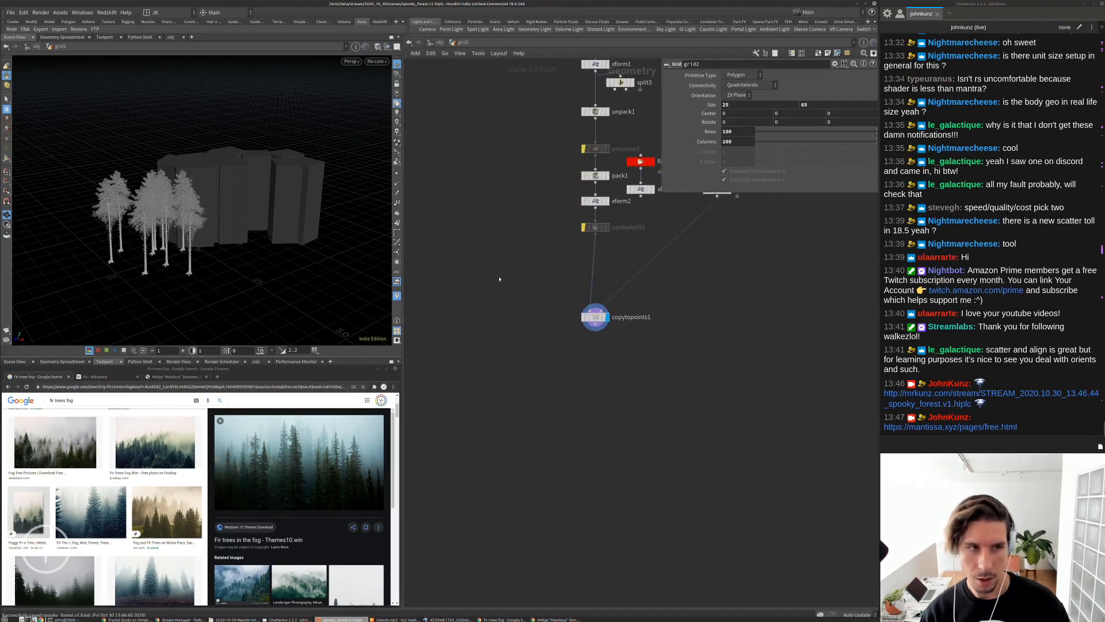
pyautogui.click(436, 43)
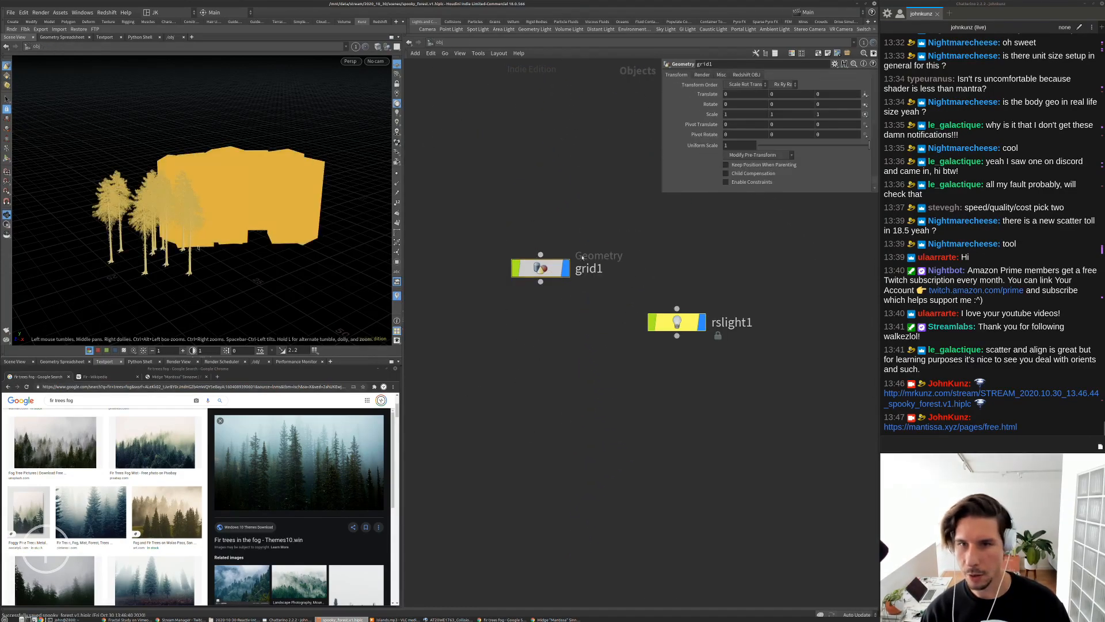
pyautogui.click(747, 75)
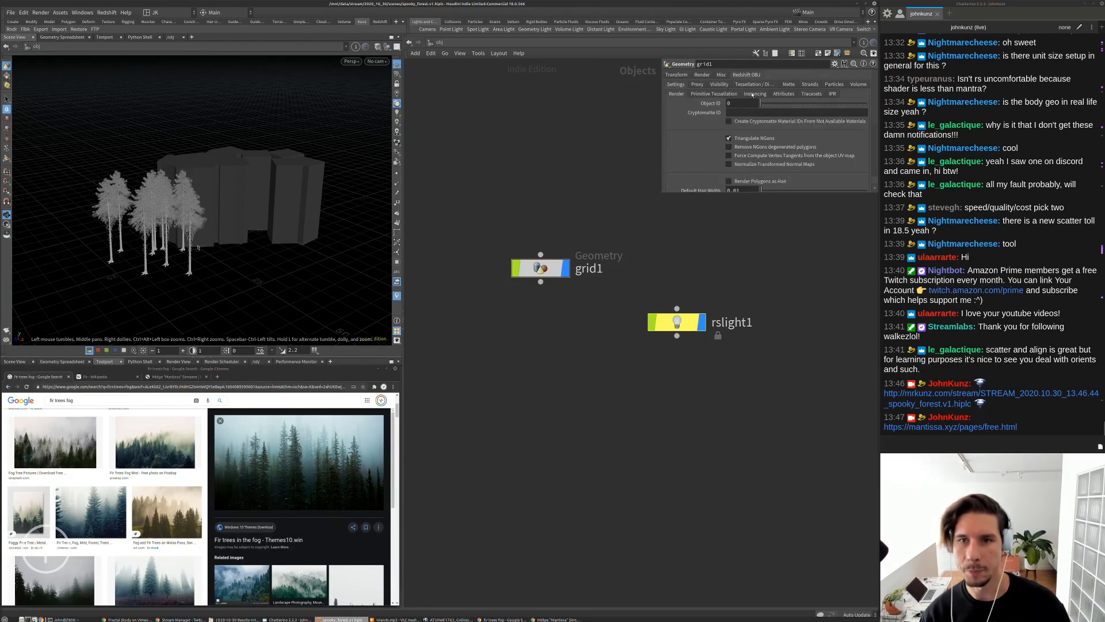
pyautogui.click(754, 94)
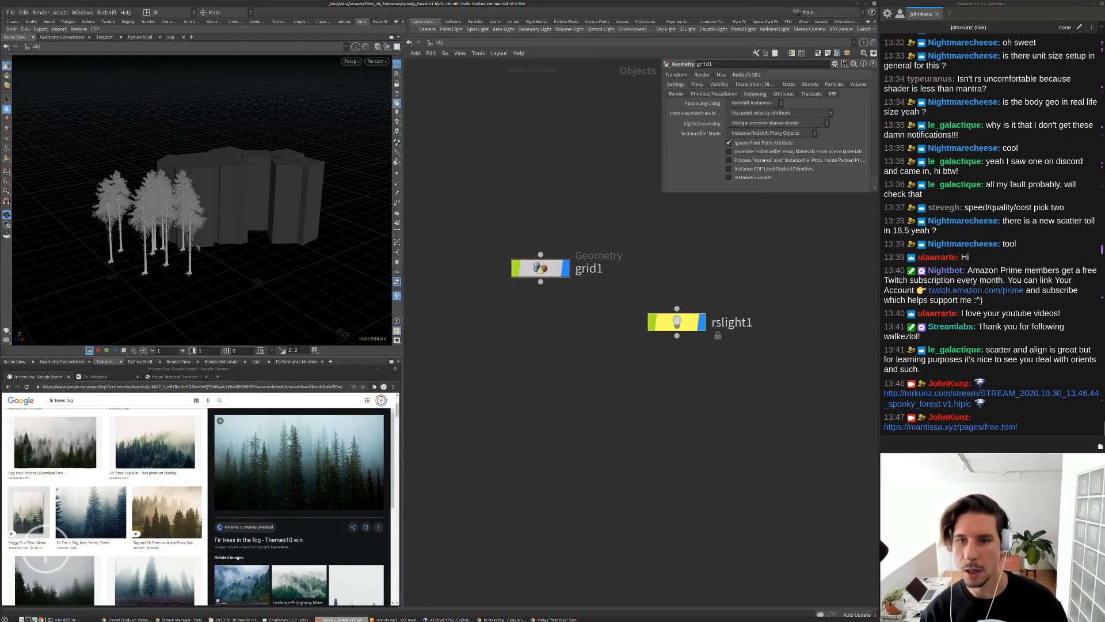
pyautogui.click(743, 170)
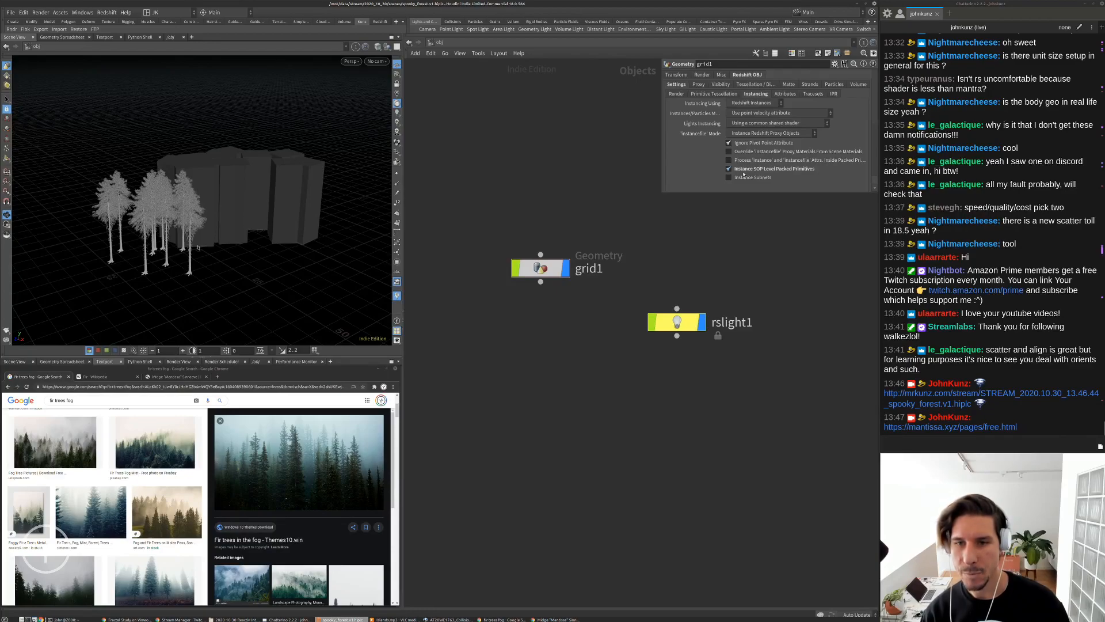
pyautogui.moveTo(731, 269); pyautogui.dragTo(716, 253, button='middle')
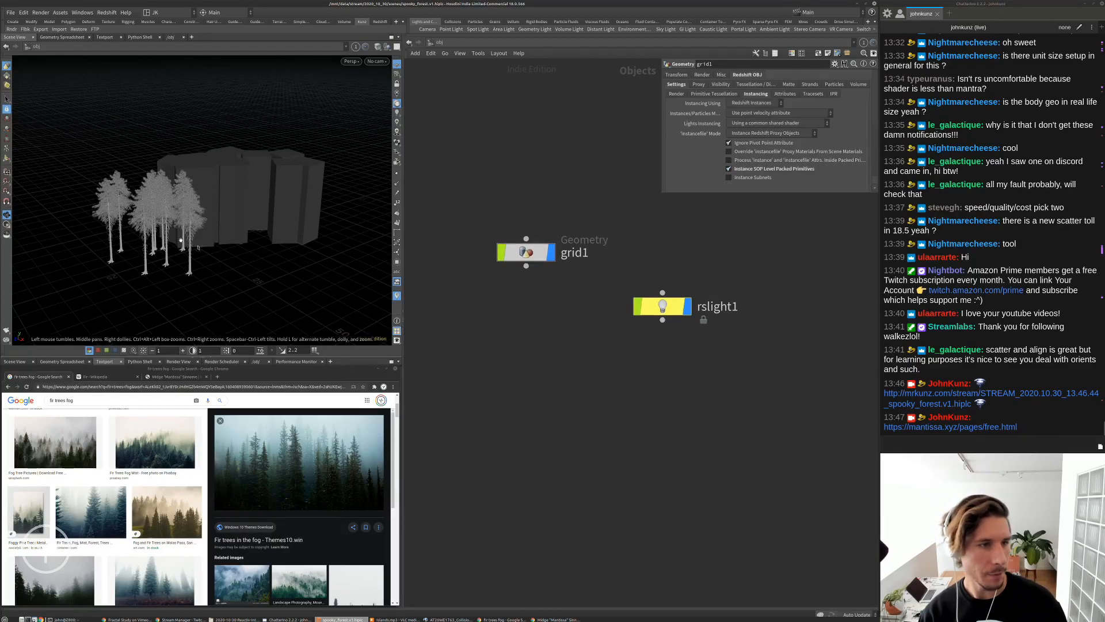
# Frame the fir trees up close from above and create a camera from the current viewport view
pyautogui.moveTo(144, 257); pyautogui.dragTo(202, 224, button='right')
pyautogui.moveTo(202, 225); pyautogui.dragTo(240, 213)
pyautogui.moveTo(240, 212); pyautogui.dragTo(249, 144, button='right')
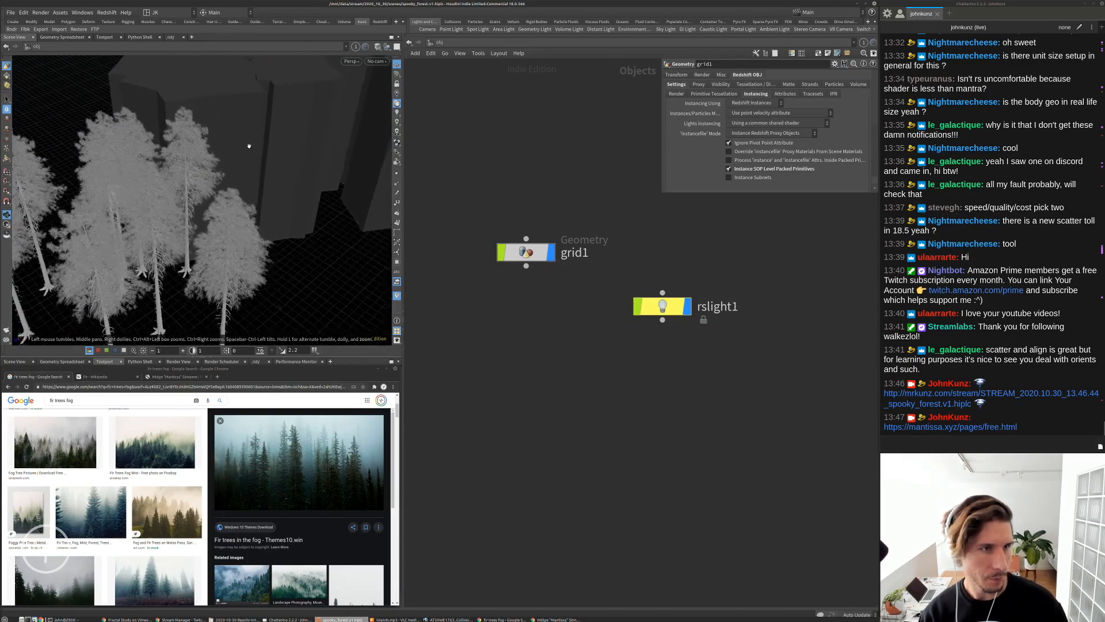
pyautogui.keyDown('ctrl'); pyautogui.click(427, 29); pyautogui.keyUp('ctrl')
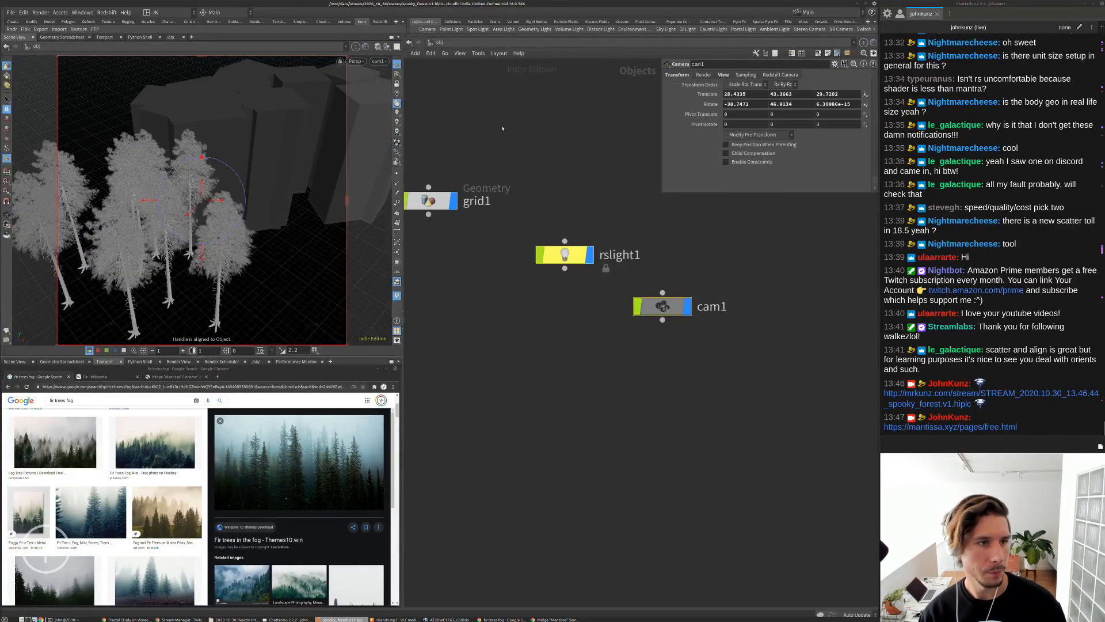
# Set cam1's aperture to 75 in its view settings
pyautogui.click(724, 75)
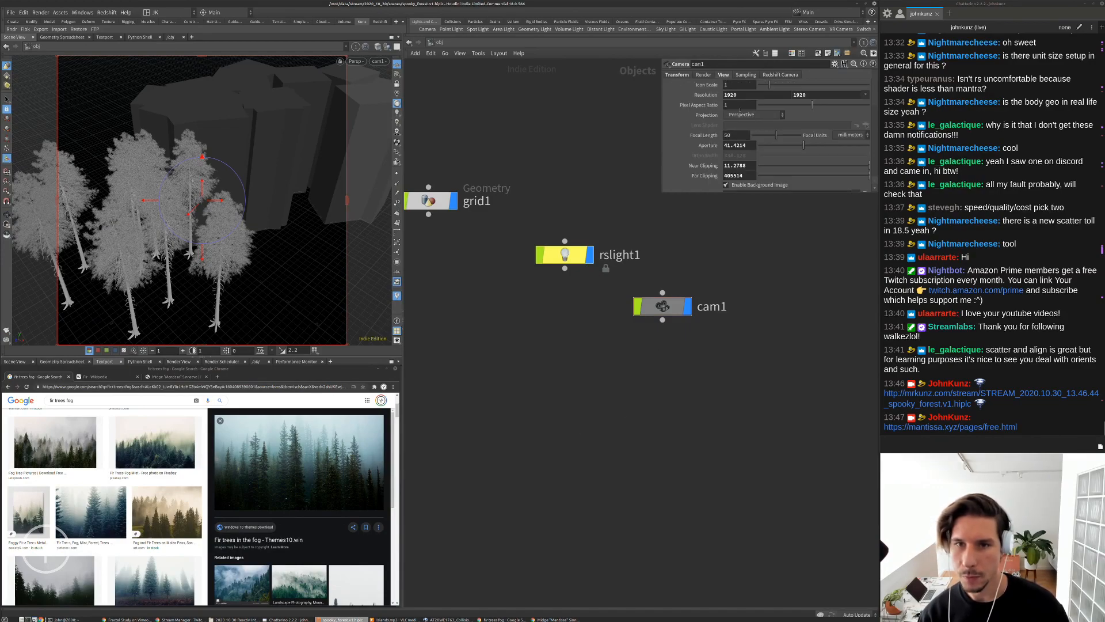
pyautogui.click(736, 145)
pyautogui.write('75')
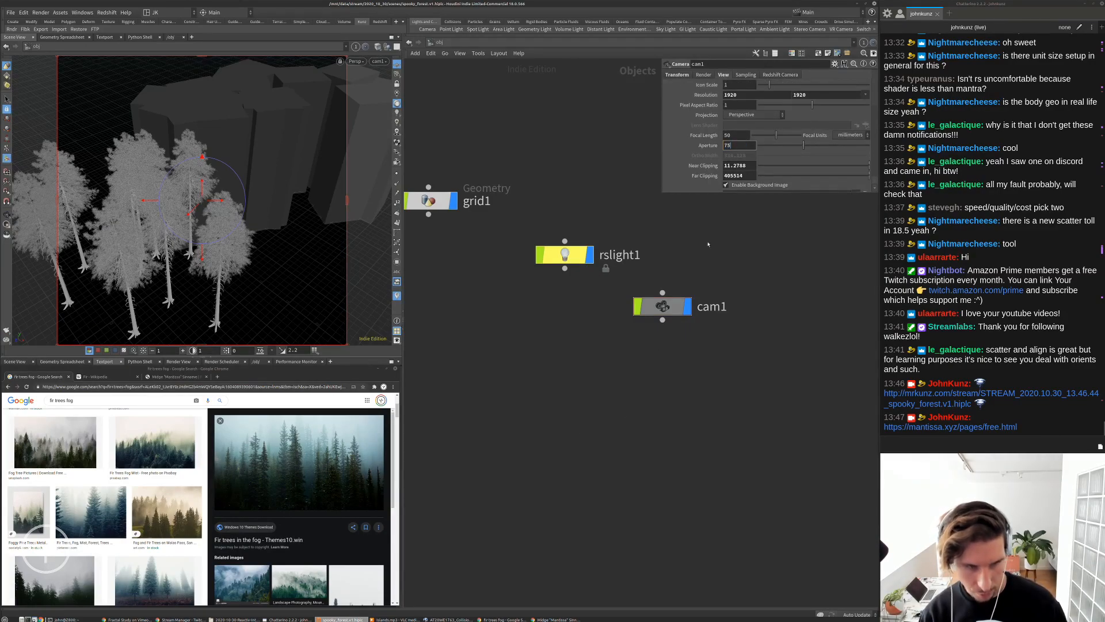
pyautogui.press('Return')
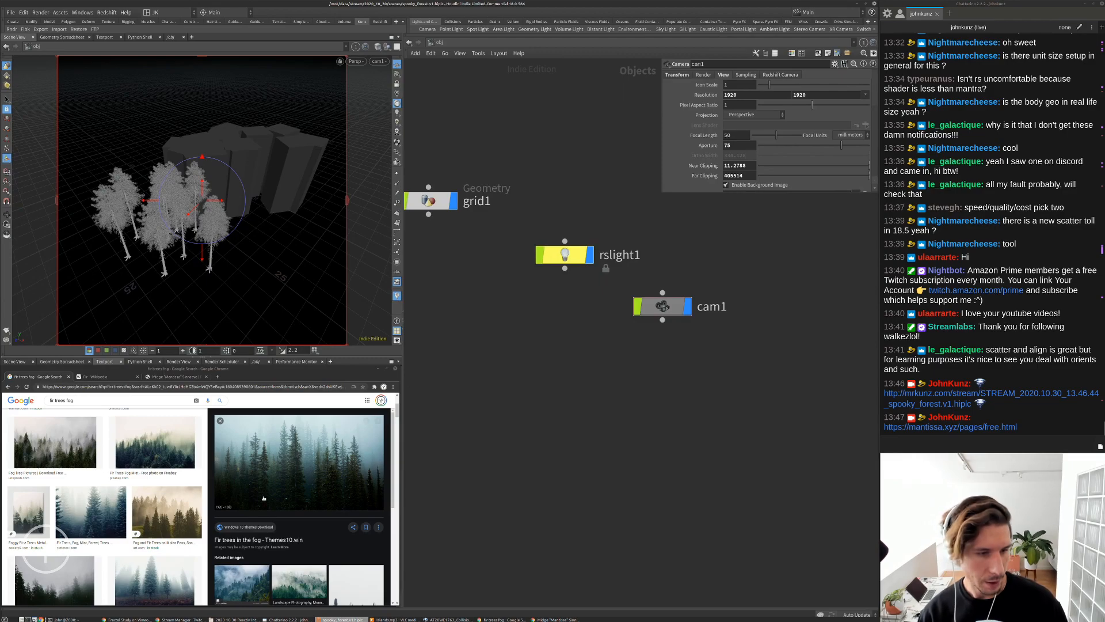
# Browse the foggy fir tree image results and examine how the reference photos are framed and how far away the trees appear
pyautogui.rightClick(291, 460)
pyautogui.click(529, 475)
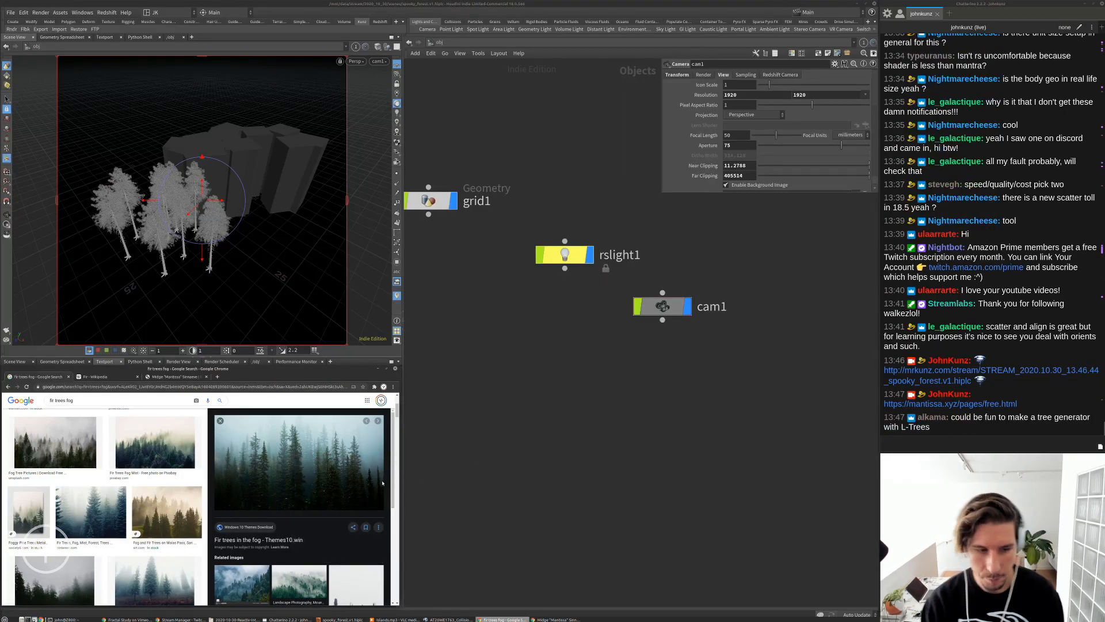
pyautogui.press('Left')
pyautogui.scroll(-1, 279, 472)
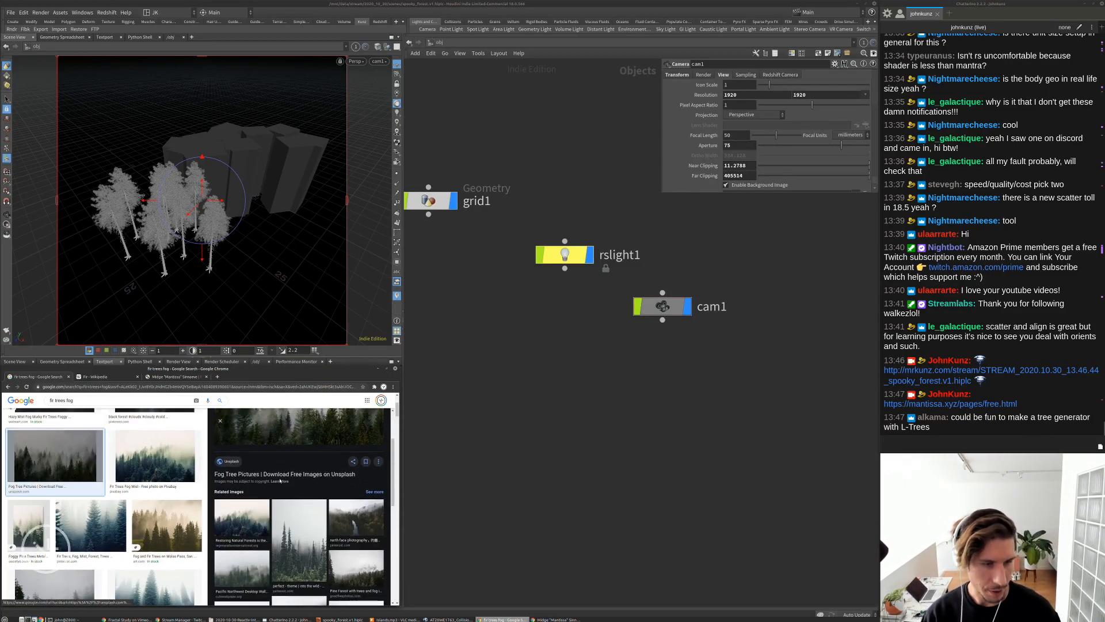
pyautogui.scroll(-2, 280, 480)
pyautogui.click(279, 478)
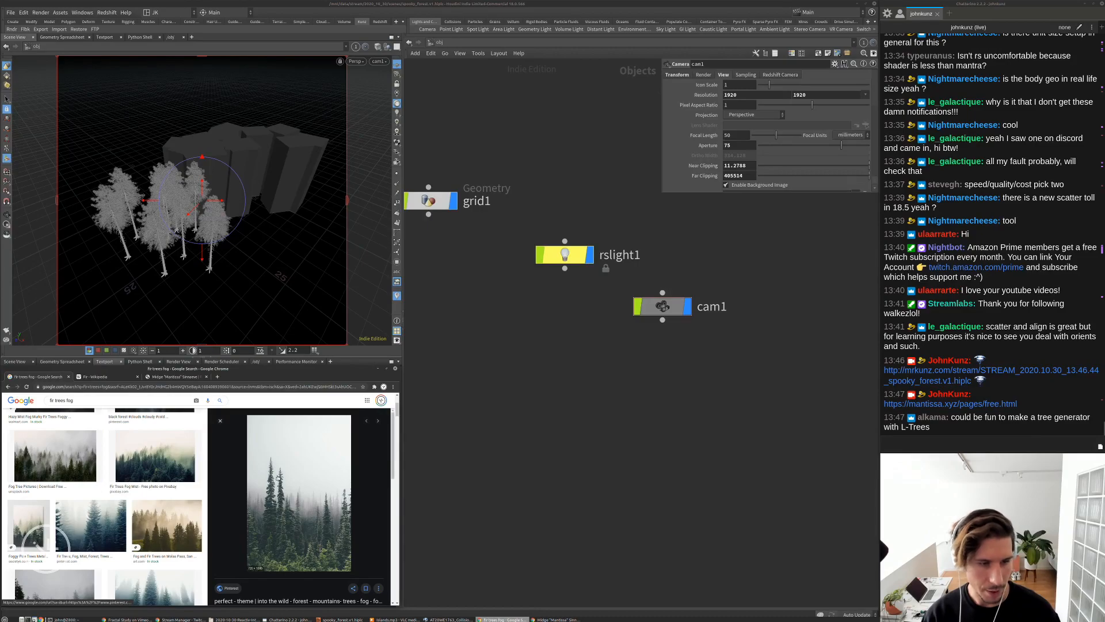
pyautogui.scroll(-2, 294, 464)
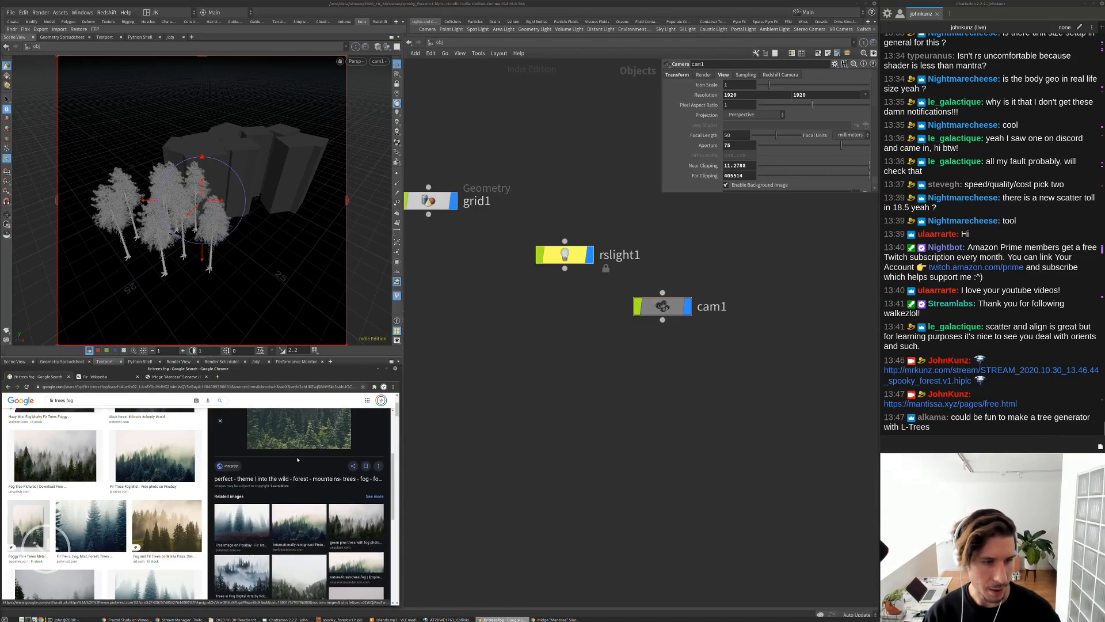
pyautogui.scroll(2, 297, 459)
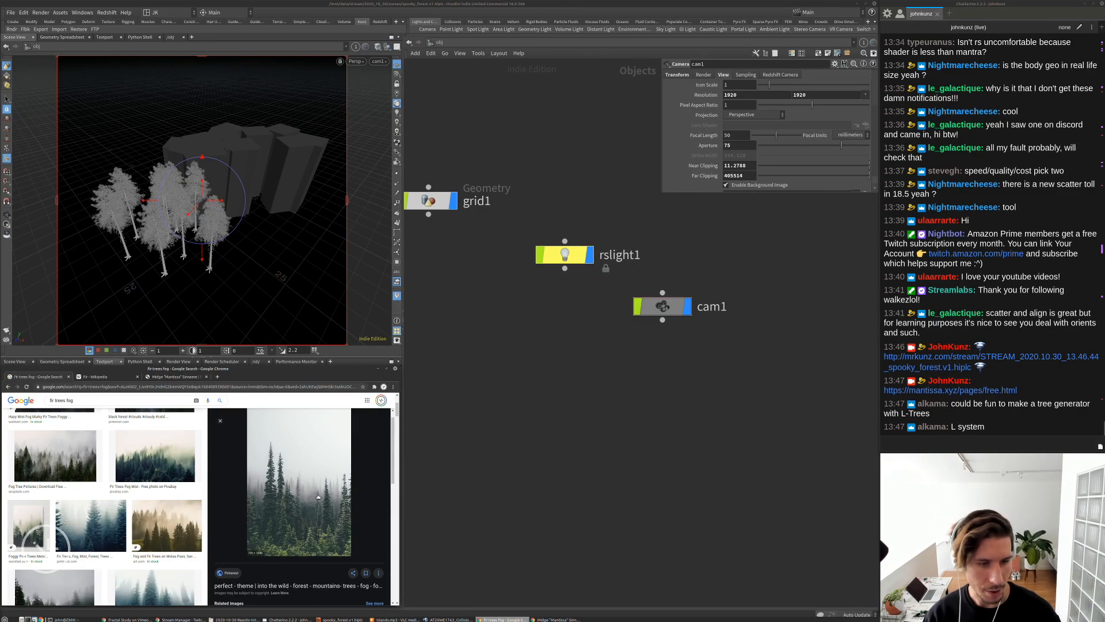
pyautogui.scroll(-2, 286, 495)
pyautogui.click(297, 567)
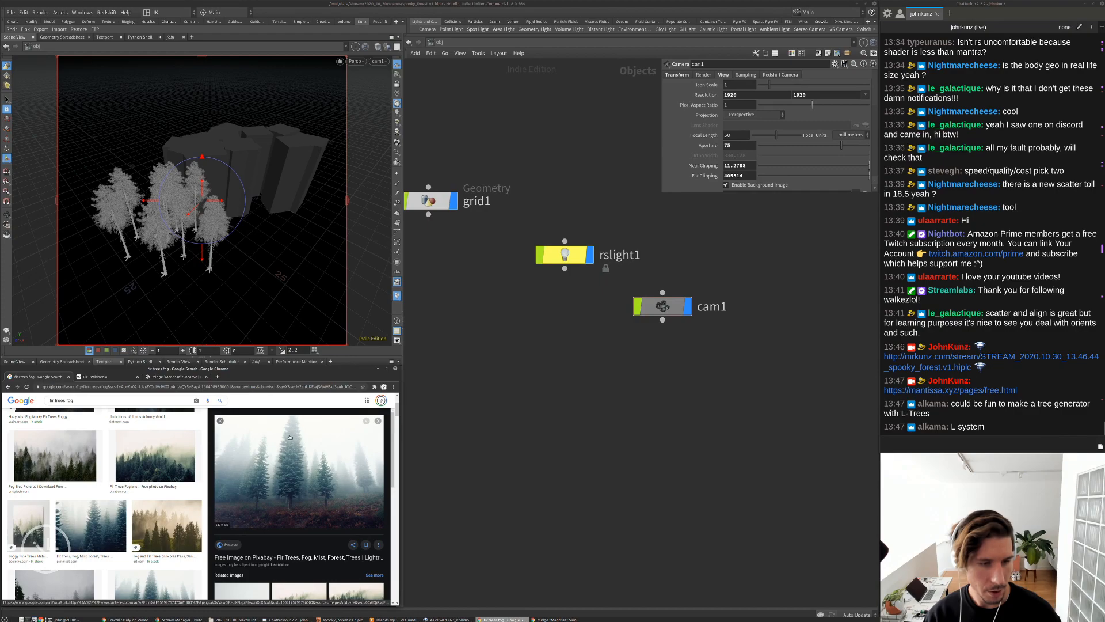
pyautogui.click(155, 455)
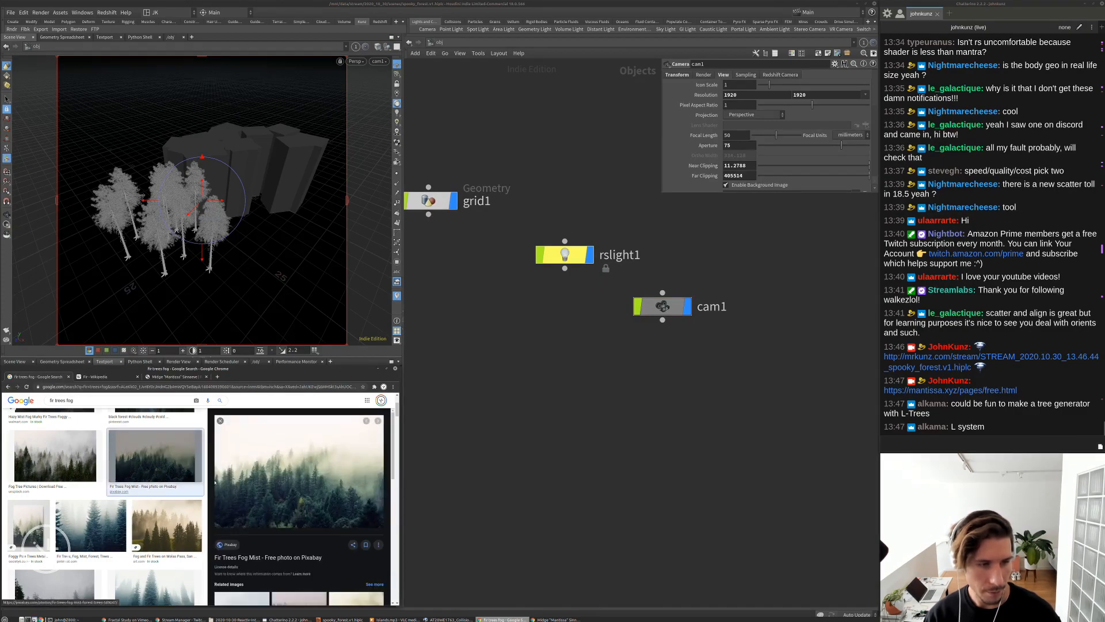
pyautogui.scroll(-1, 304, 481)
pyautogui.scroll(1, 345, 453)
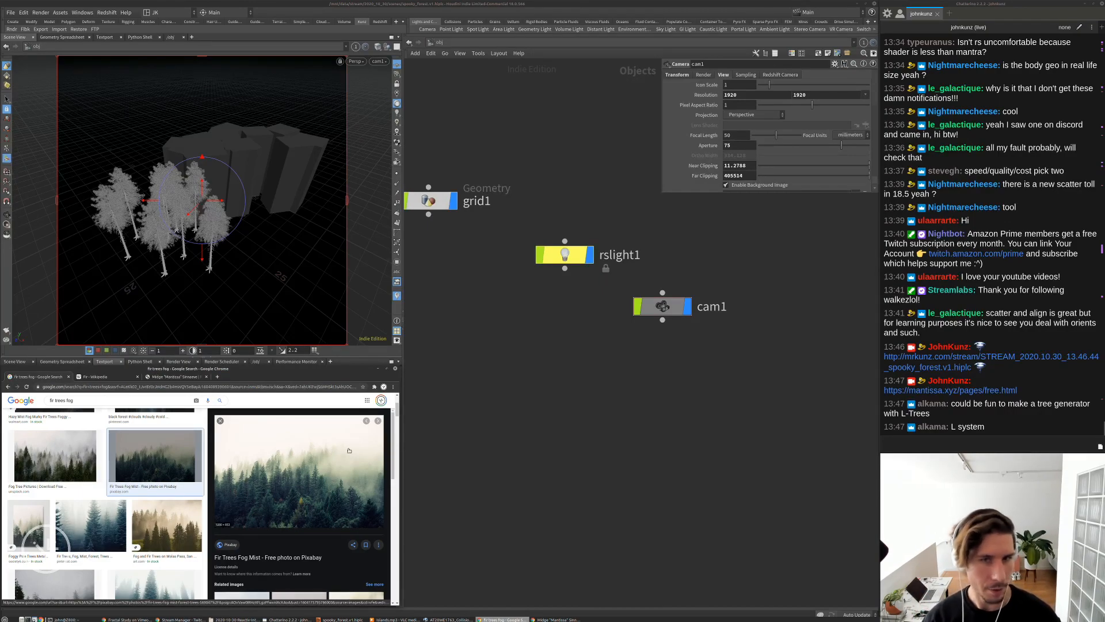
# Set cam1's aperture to 36 and its focal length to 150 mm
pyautogui.doubleClick(731, 145)
pyautogui.write('4')
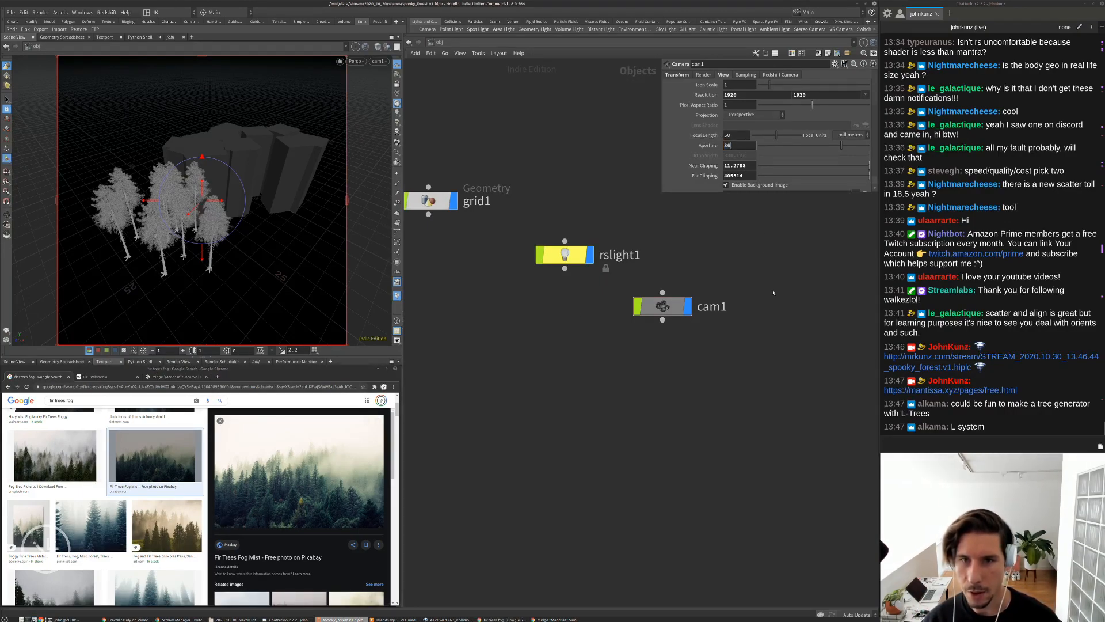
pyautogui.press('Return')
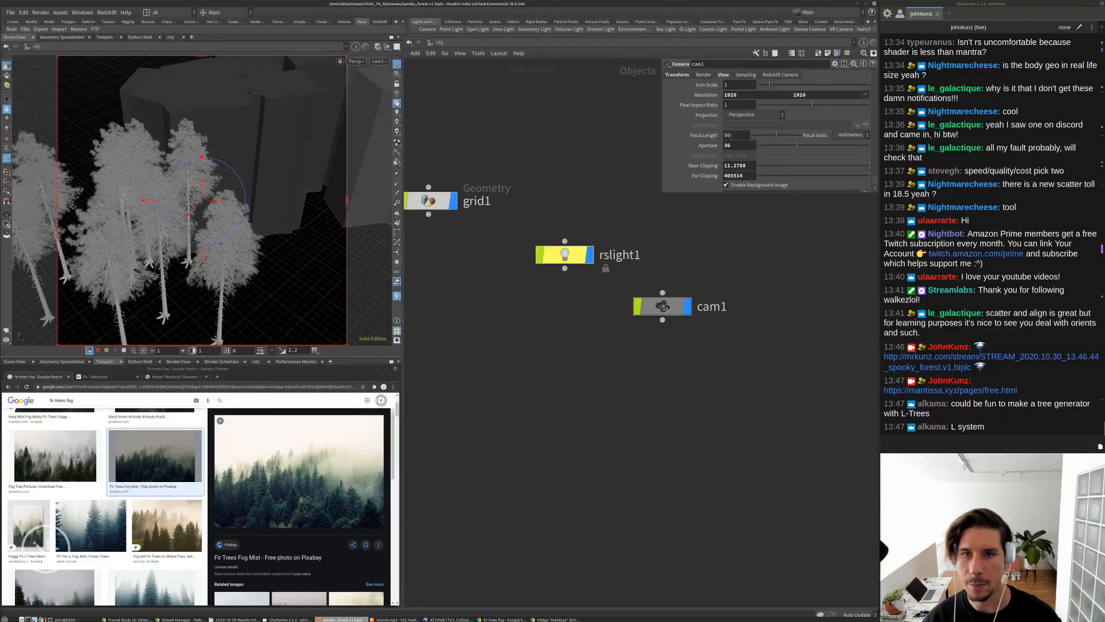
pyautogui.doubleClick(729, 135)
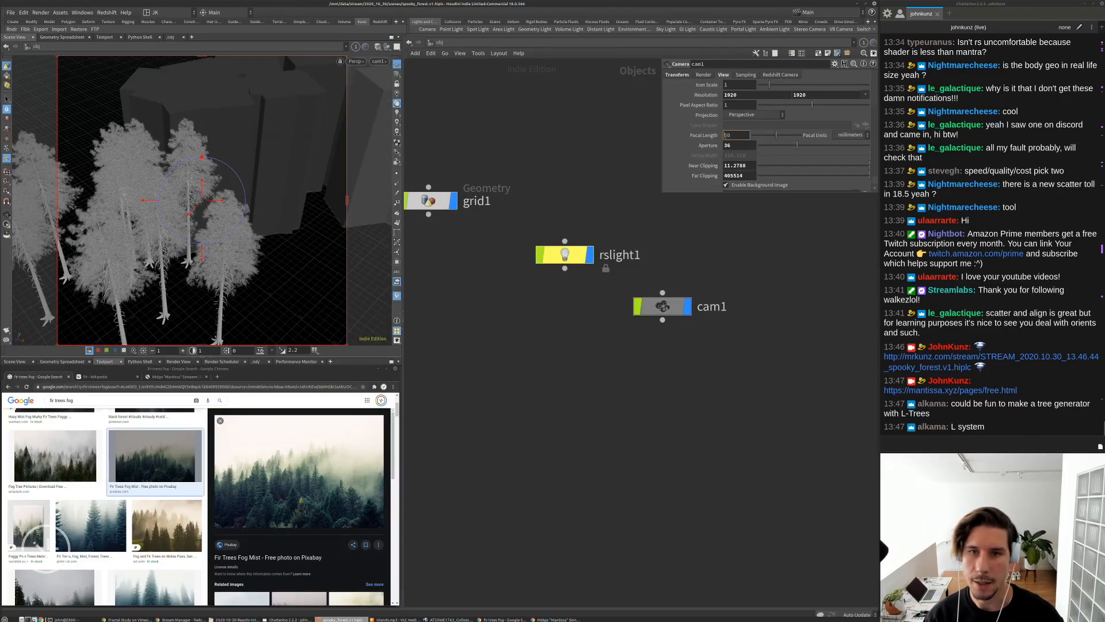
pyautogui.write('150')
pyautogui.press('Return')
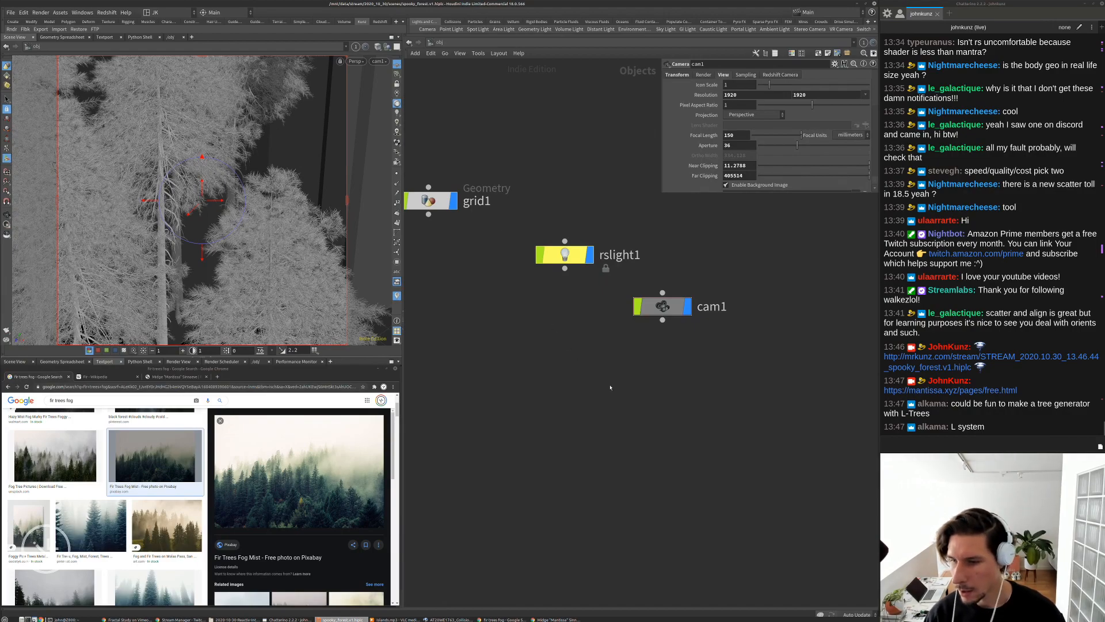
# Go inside grid1's geometry network and leave the camera view to look at the fir trunks near the ground
pyautogui.moveTo(622, 398); pyautogui.dragTo(635, 425, button='middle')
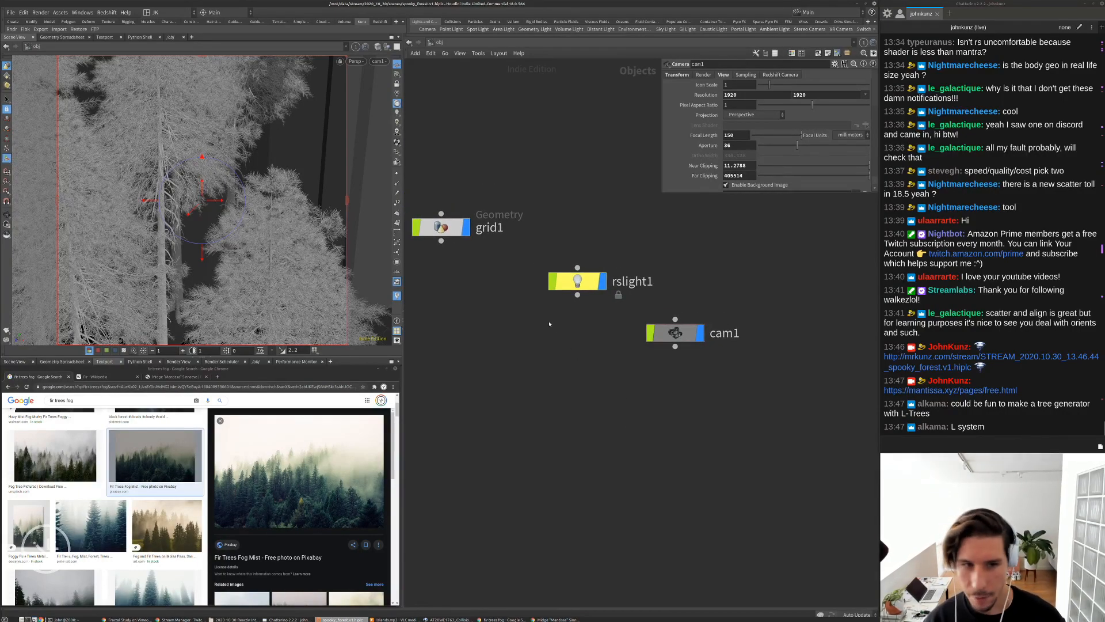
pyautogui.doubleClick(441, 227)
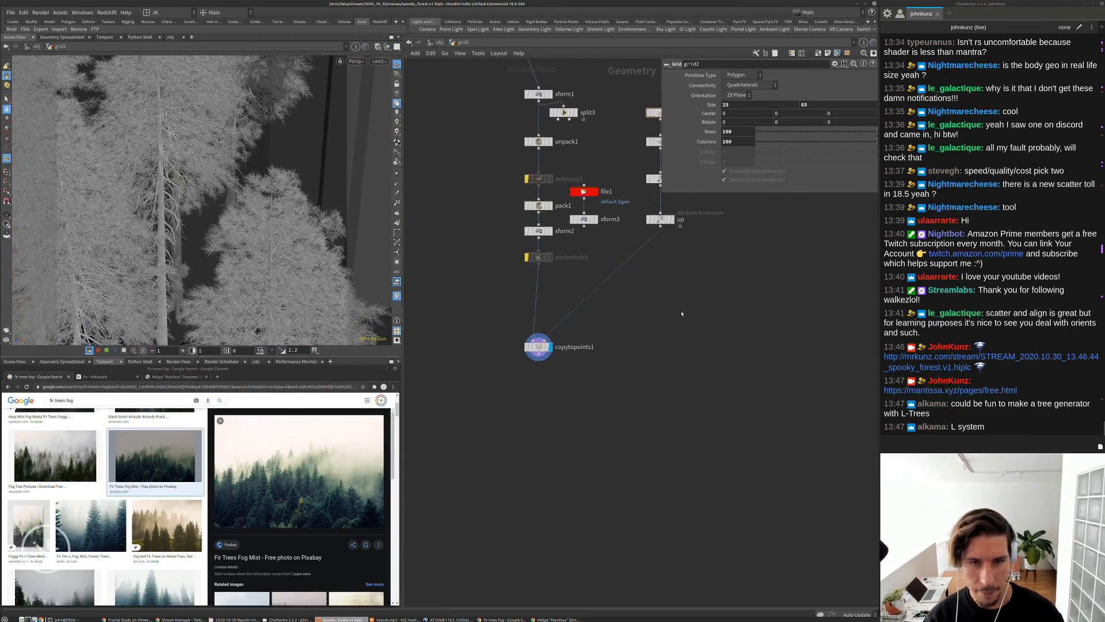
pyautogui.press('Tab')
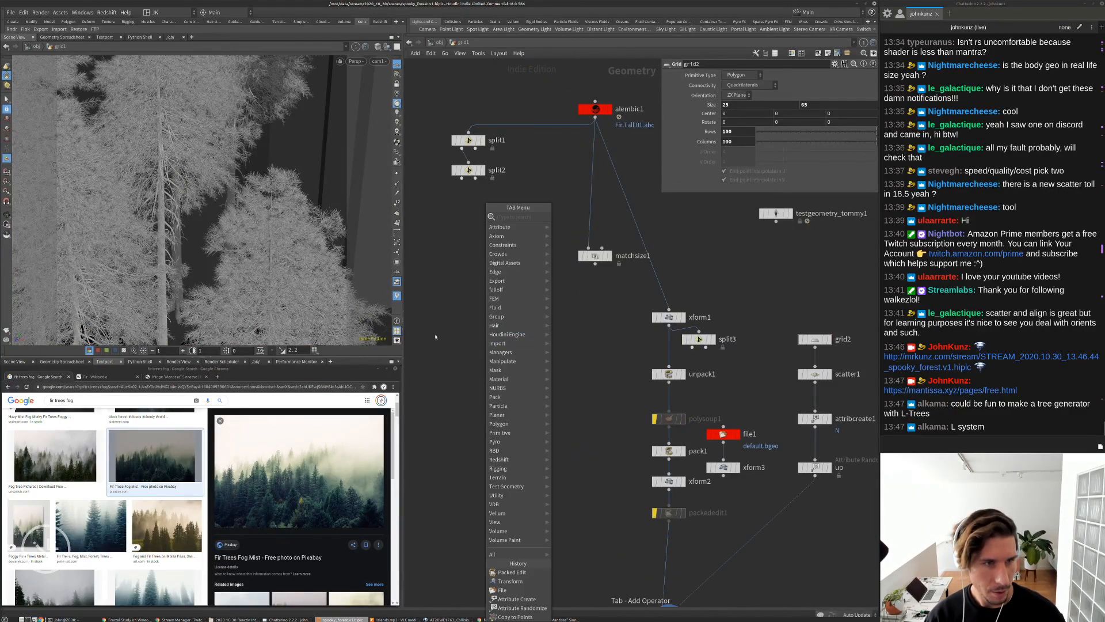
pyautogui.click(444, 336)
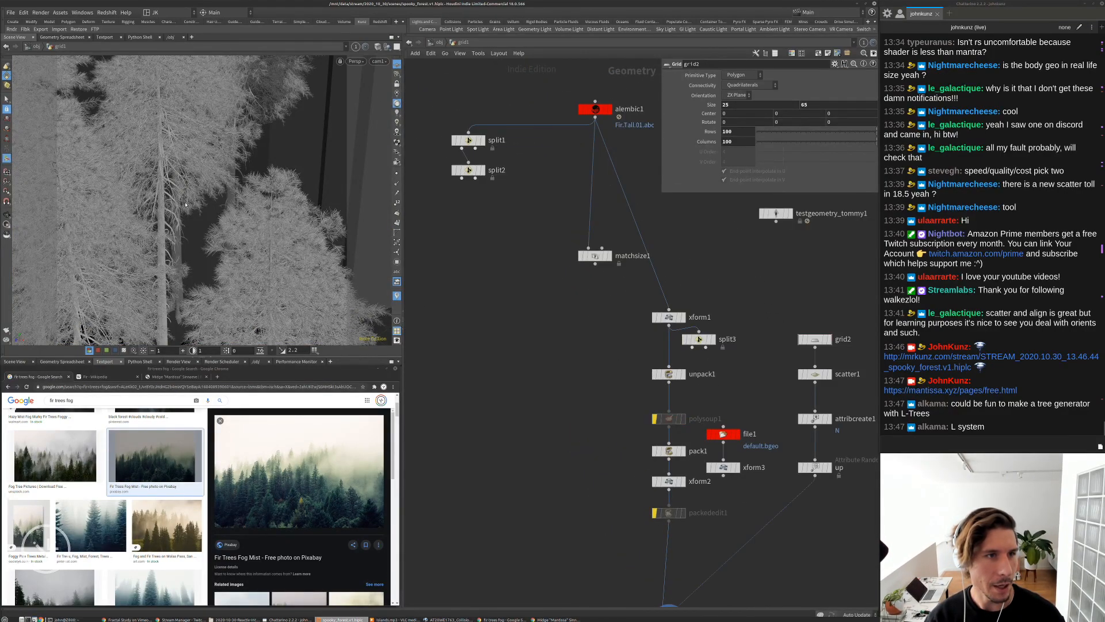
pyautogui.keyDown('alt'); pyautogui.moveTo(238, 208); pyautogui.dragTo(230, 175); pyautogui.keyUp('alt')
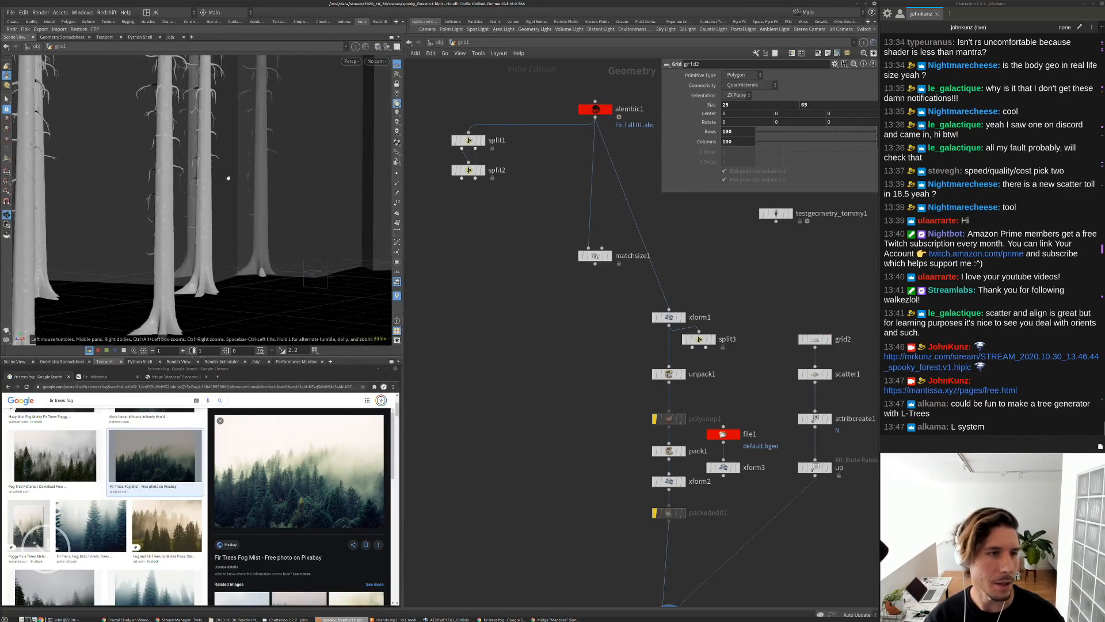
# Add an L-System node above the alembic1 node and display it in the viewport
pyautogui.keyDown('alt'); pyautogui.moveTo(193, 178); pyautogui.dragTo(181, 124, button='right'); pyautogui.keyUp('alt')
pyautogui.keyDown('alt'); pyautogui.moveTo(181, 124); pyautogui.dragTo(177, 132, button='middle'); pyautogui.keyUp('alt')
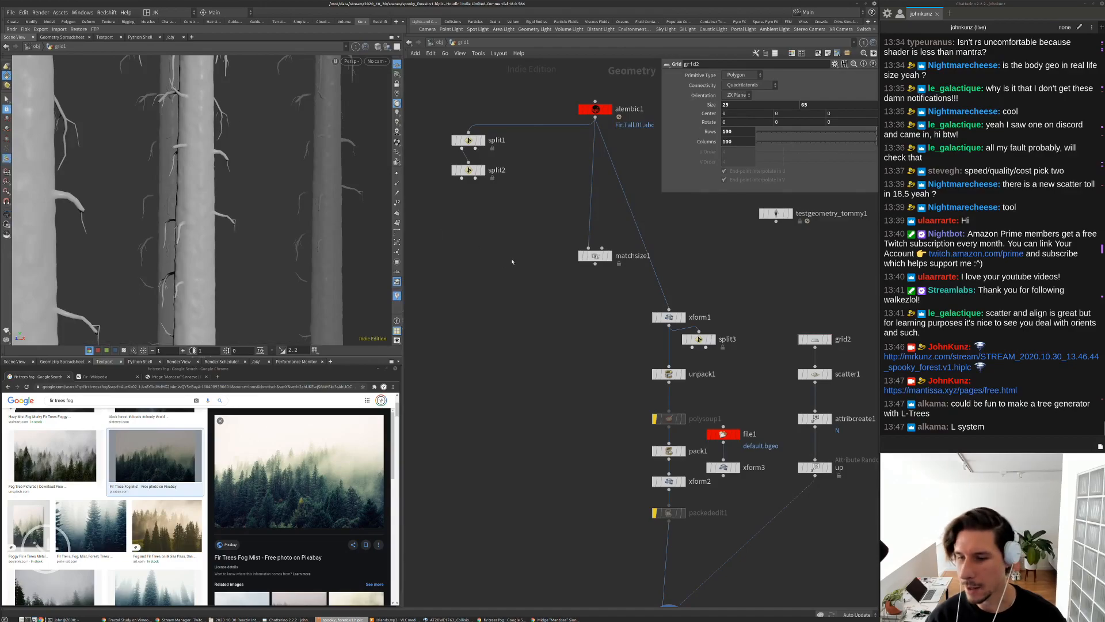
pyautogui.moveTo(513, 262); pyautogui.dragTo(509, 335, button='middle')
pyautogui.moveTo(467, 295); pyautogui.dragTo(484, 353, button='middle')
pyautogui.press('Tab')
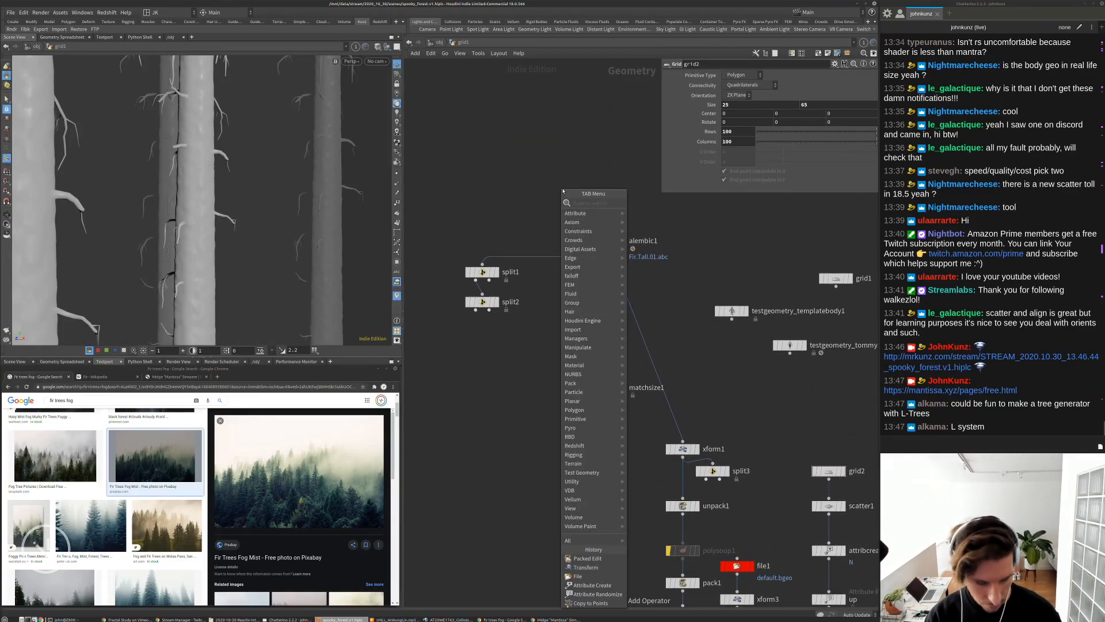
pyautogui.write('l')
pyautogui.press('Down')
pyautogui.press('Down')
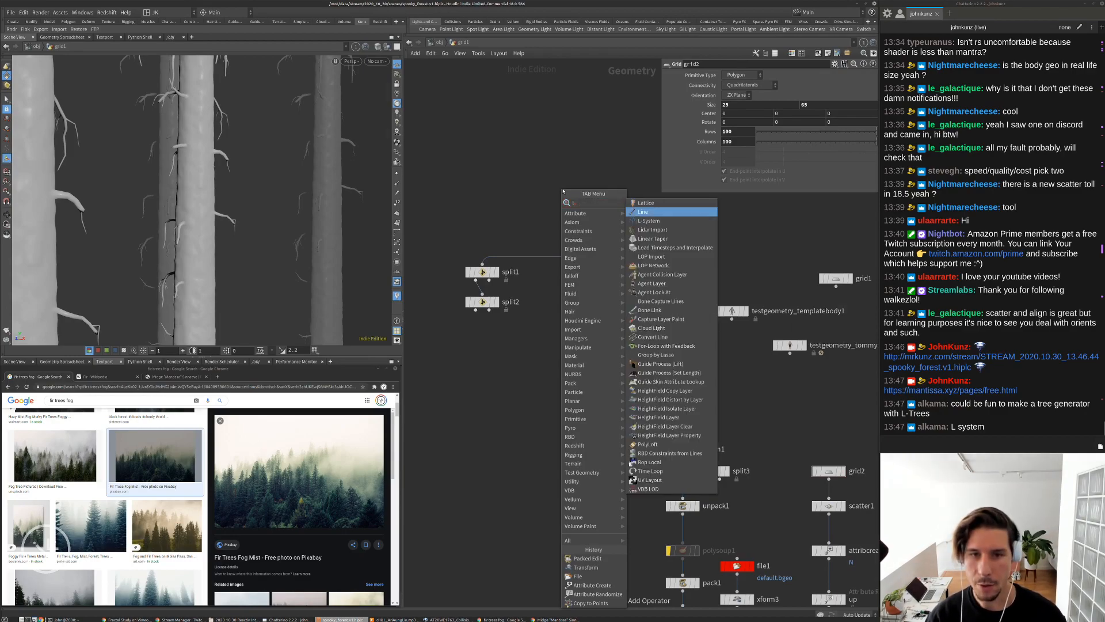
pyautogui.press('Return')
pyautogui.click(558, 165)
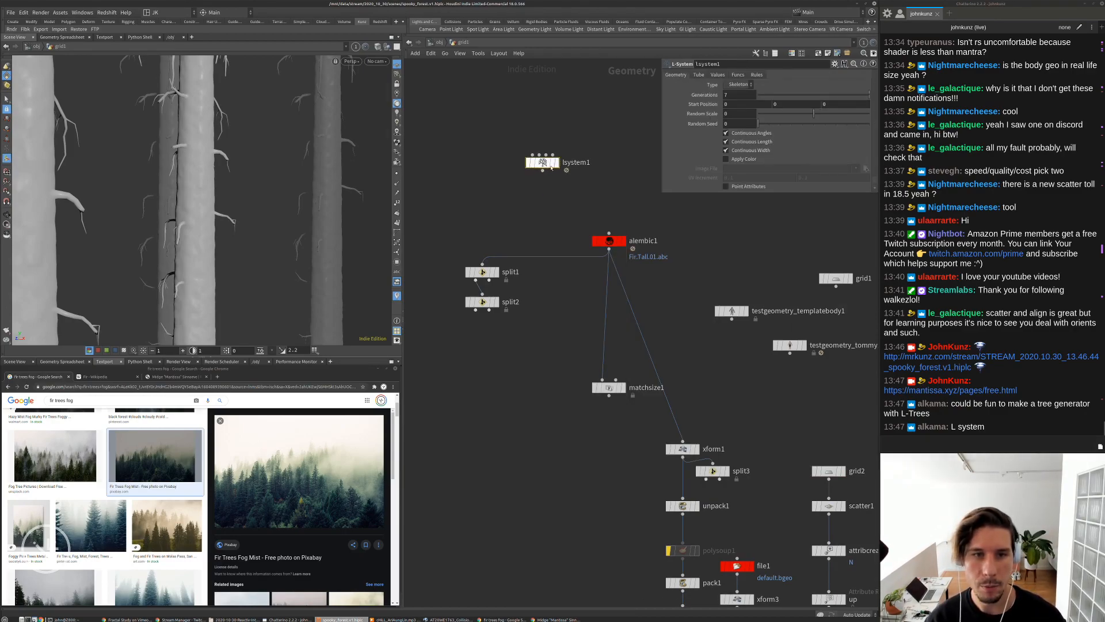
pyautogui.click(556, 163)
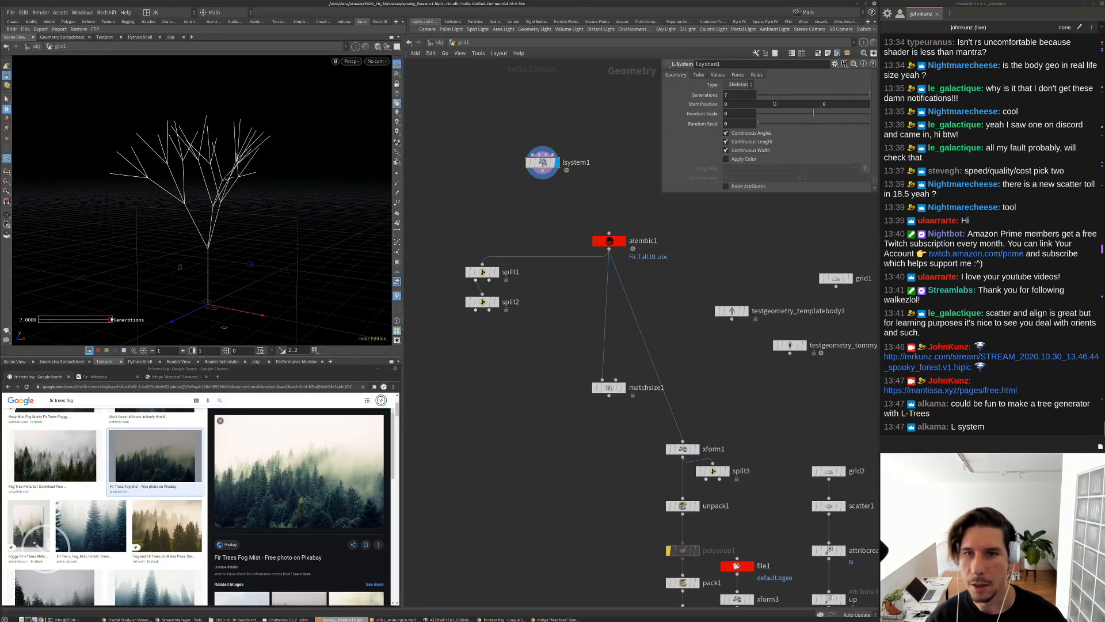
# Set the L-System's generations to 12 and random scale to 0.845, and vary its random seed
pyautogui.moveTo(847, 117); pyautogui.dragTo(860, 114)
pyautogui.doubleClick(743, 95)
pyautogui.write('12')
pyautogui.press('Return')
pyautogui.keyDown('alt'); pyautogui.moveTo(231, 190); pyautogui.dragTo(91, 229, button='right'); pyautogui.keyUp('alt')
pyautogui.keyDown('alt'); pyautogui.moveTo(91, 230); pyautogui.dragTo(201, 183); pyautogui.keyUp('alt')
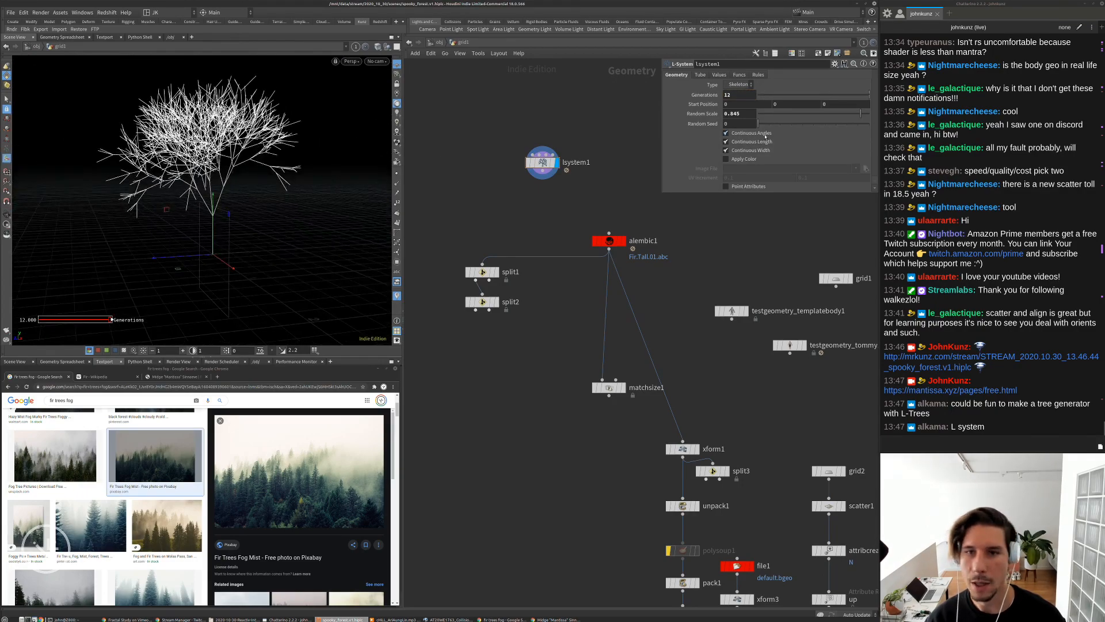
pyautogui.moveTo(758, 123); pyautogui.dragTo(859, 123)
# Look through the L-System's function, value and tube settings and its premise and rules
pyautogui.click(738, 75)
pyautogui.click(720, 74)
pyautogui.click(701, 75)
pyautogui.click(752, 75)
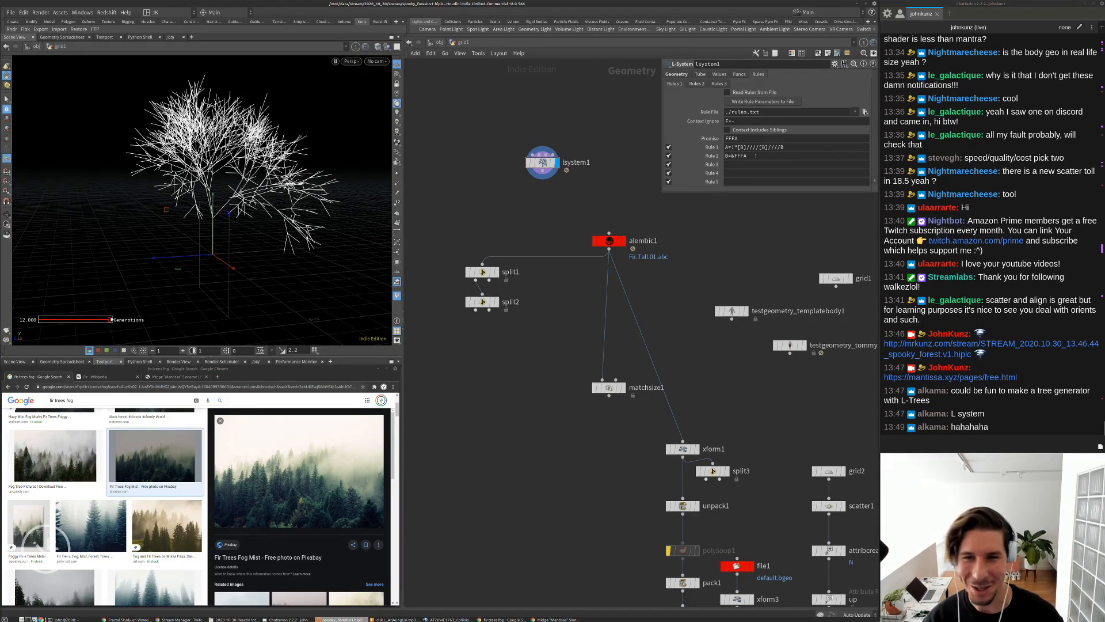
# Move the L-System node farther away from the alembic1 node in the network
pyautogui.moveTo(604, 148); pyautogui.dragTo(603, 180, button='middle')
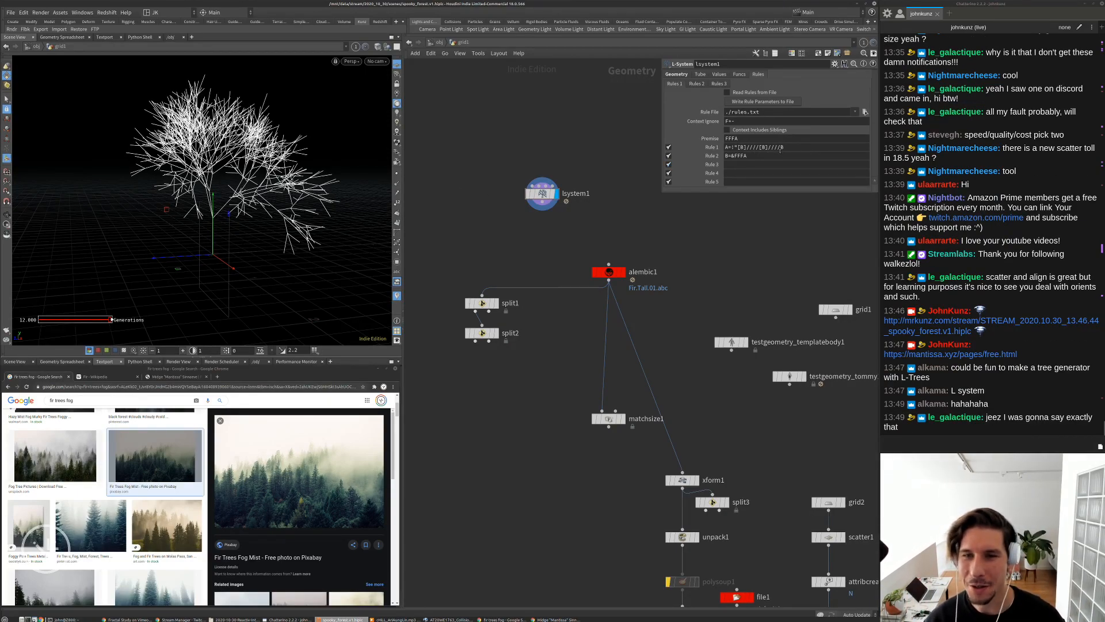
pyautogui.moveTo(759, 251); pyautogui.dragTo(752, 274, button='middle')
pyautogui.moveTo(533, 219); pyautogui.dragTo(517, 176)
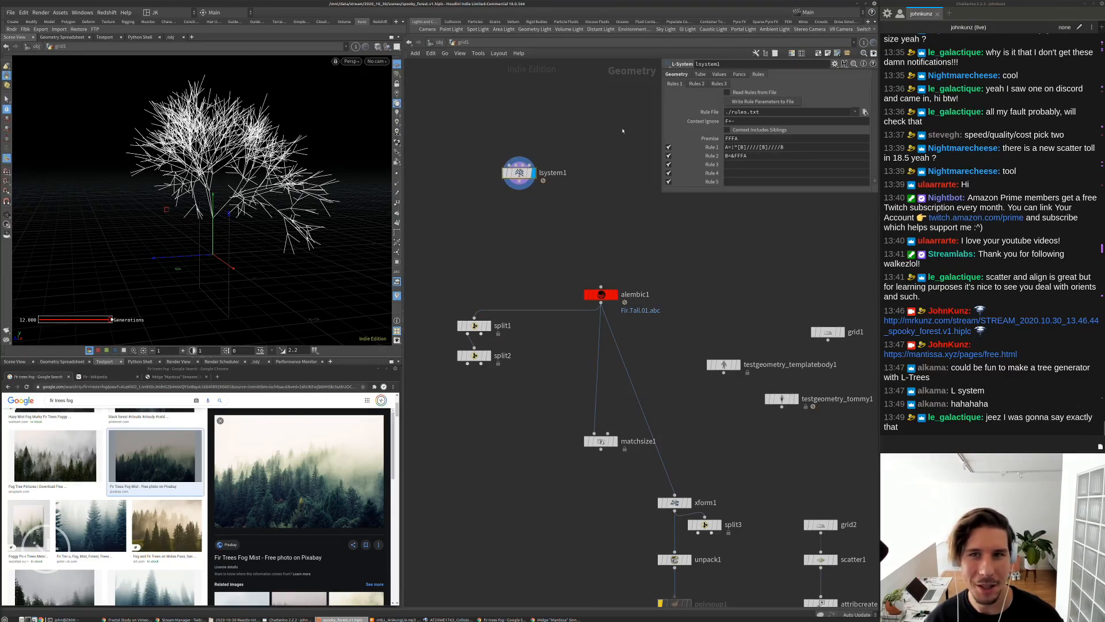
# Load the Crack preset on the L-System node and set its angle to the expression $F
pyautogui.click(835, 64)
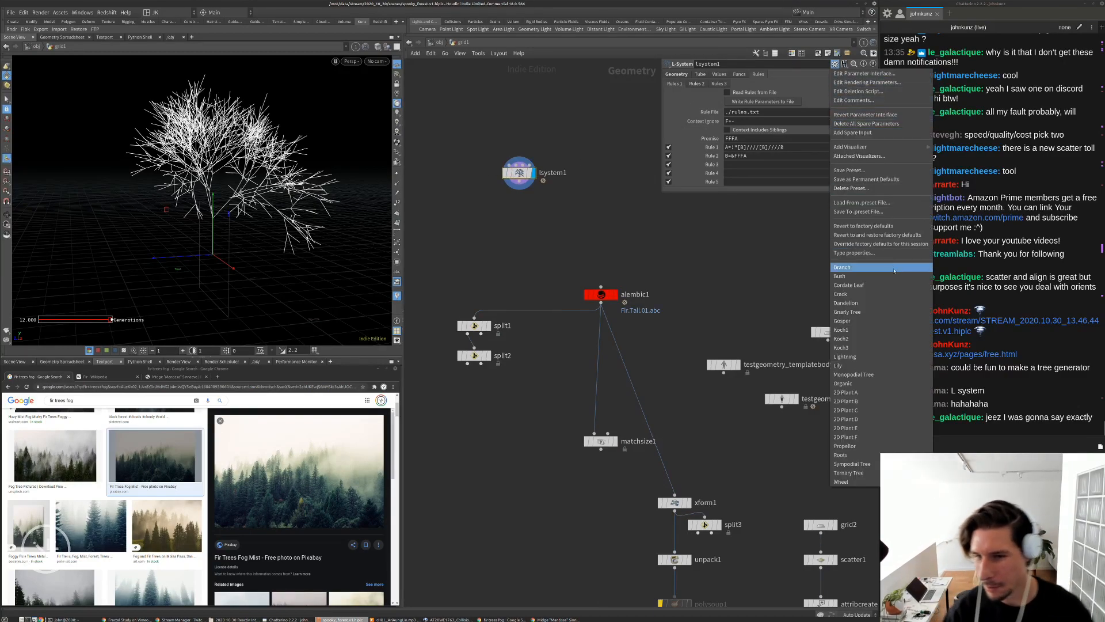
pyautogui.click(873, 294)
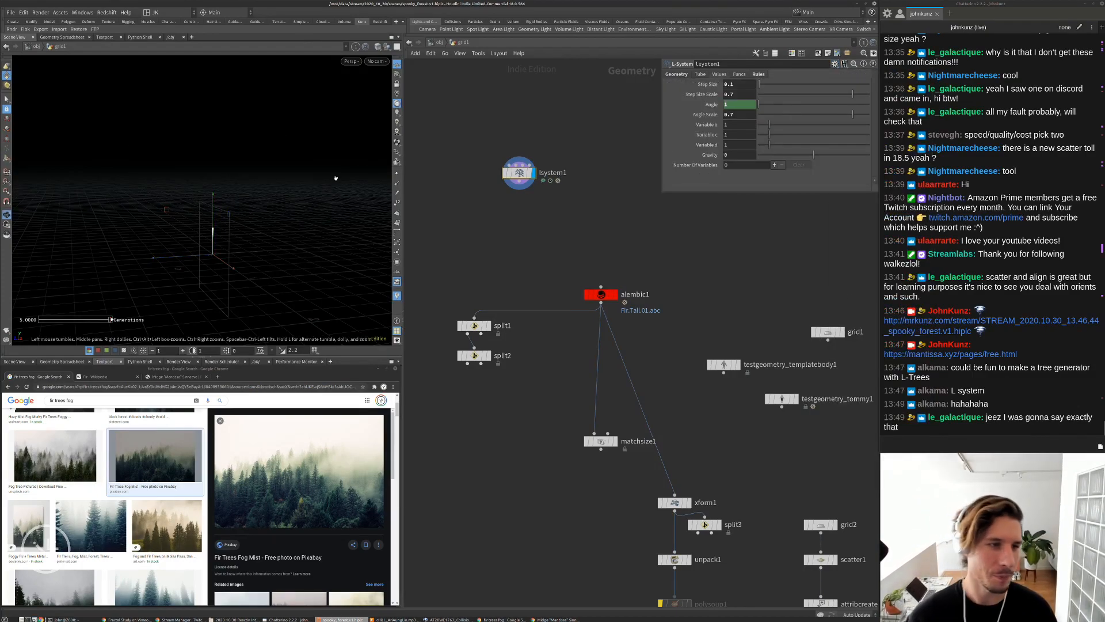
pyautogui.press('Up')
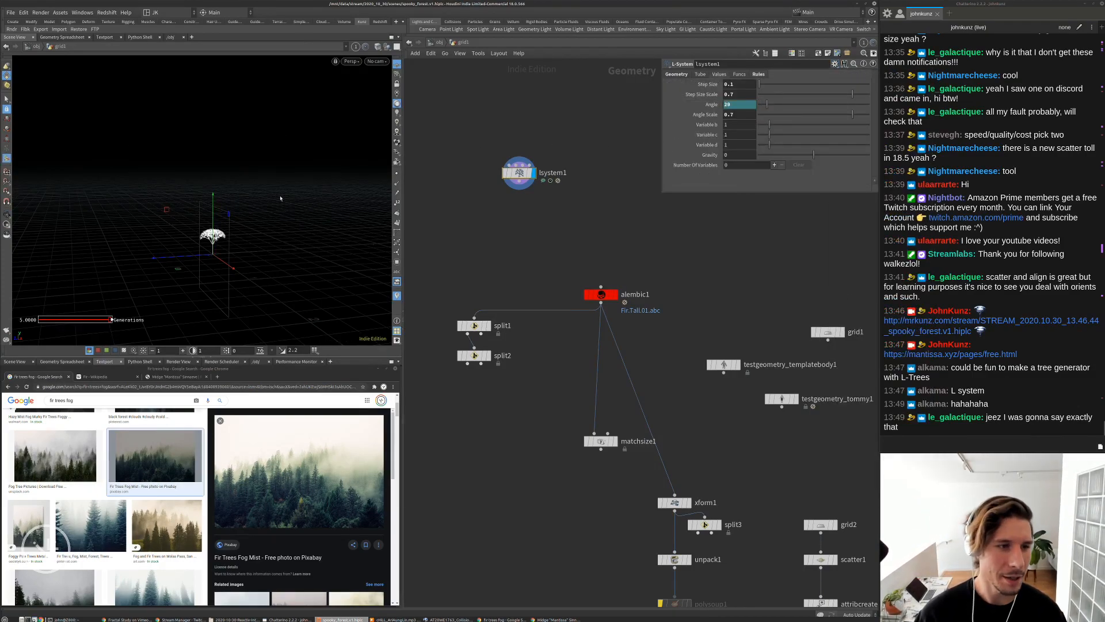
pyautogui.write('$F')
pyautogui.press('Return')
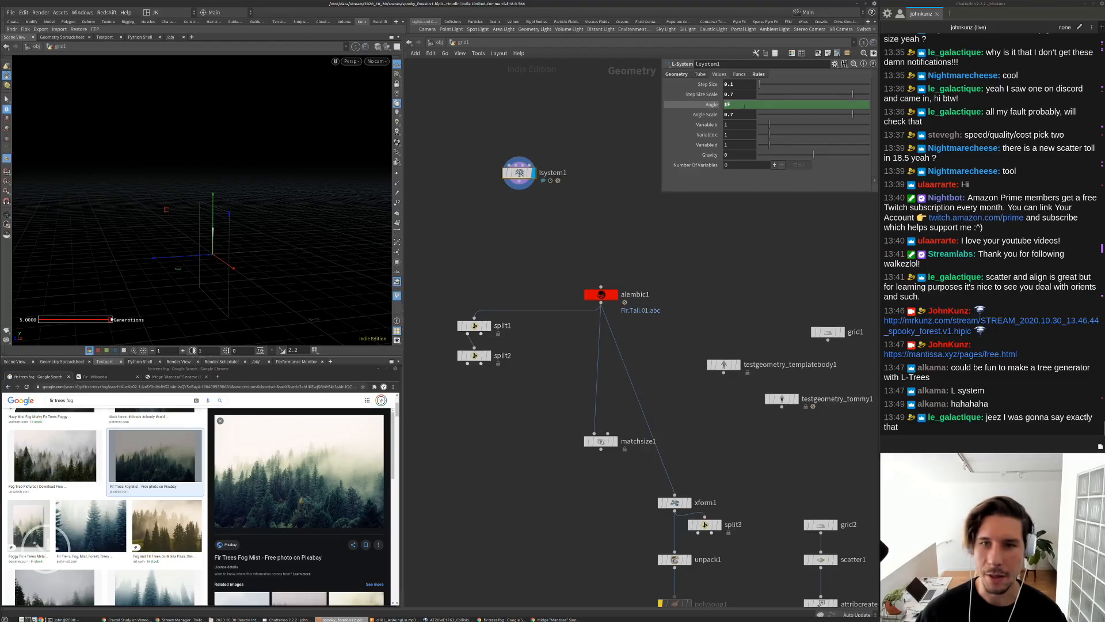
# Examine the animated L-System and its rules, and bypass the node
pyautogui.press('g')
pyautogui.scroll(-8, 266, 192)
pyautogui.moveTo(259, 189); pyautogui.dragTo(254, 212)
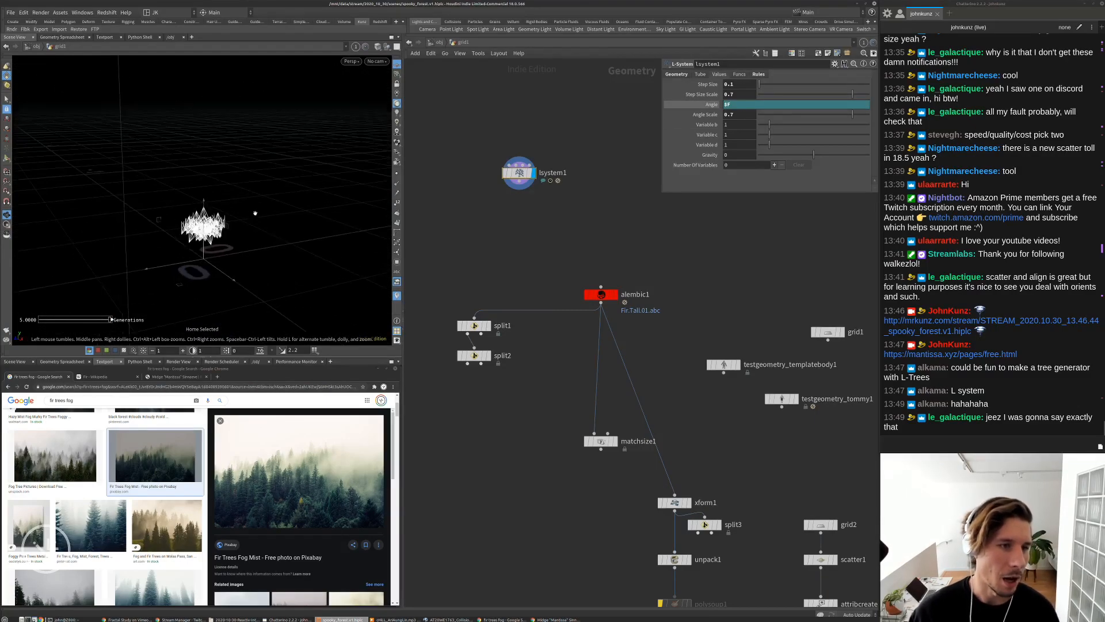
pyautogui.click(759, 74)
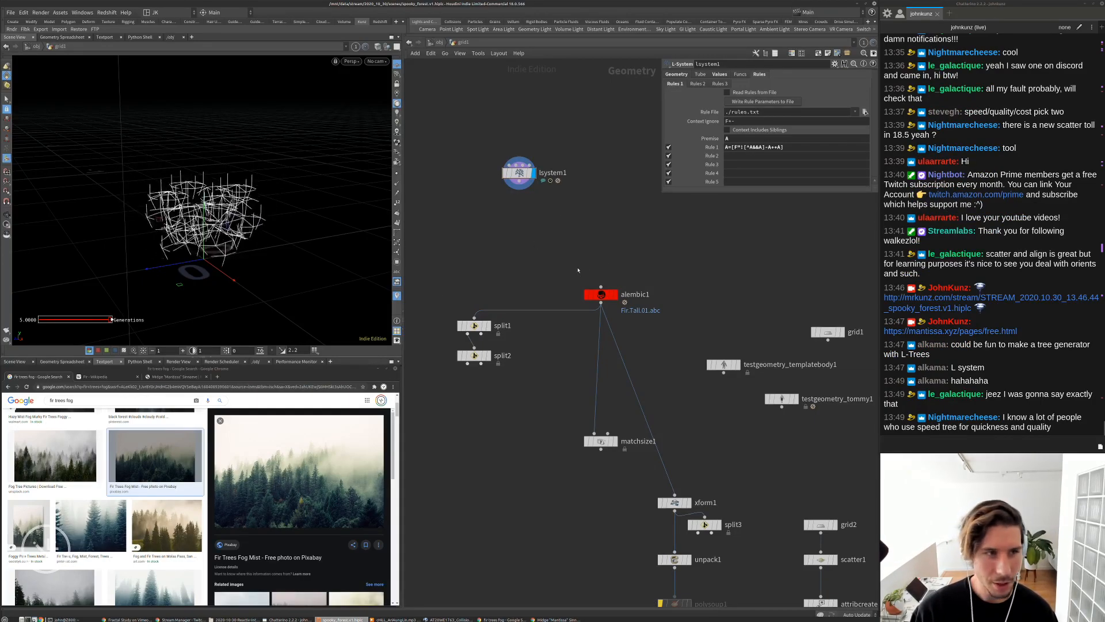
pyautogui.click(505, 175)
# Switch to the Chrome window and look through the Mantissa free CG resources page for tree packs
pyautogui.moveTo(178, 378); pyautogui.dragTo(308, 299)
pyautogui.click(308, 299)
pyautogui.moveTo(526, 287); pyautogui.dragTo(574, 208)
pyautogui.scroll(-3, 298, 425)
pyautogui.scroll(-3, 297, 425)
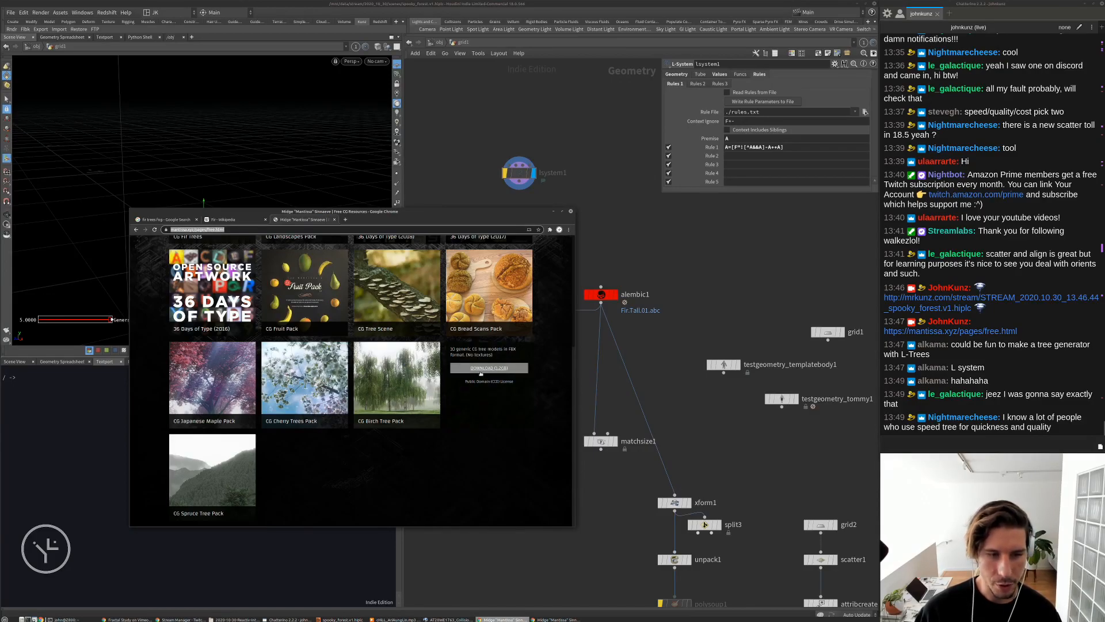
pyautogui.scroll(3, 213, 323)
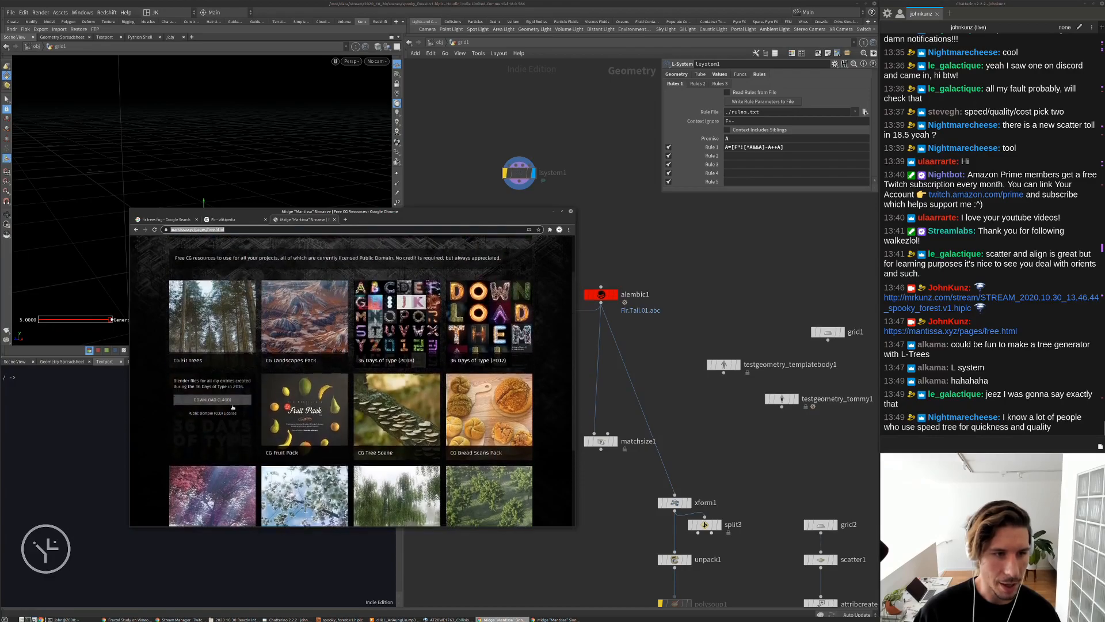
pyautogui.moveTo(380, 215); pyautogui.dragTo(250, 303)
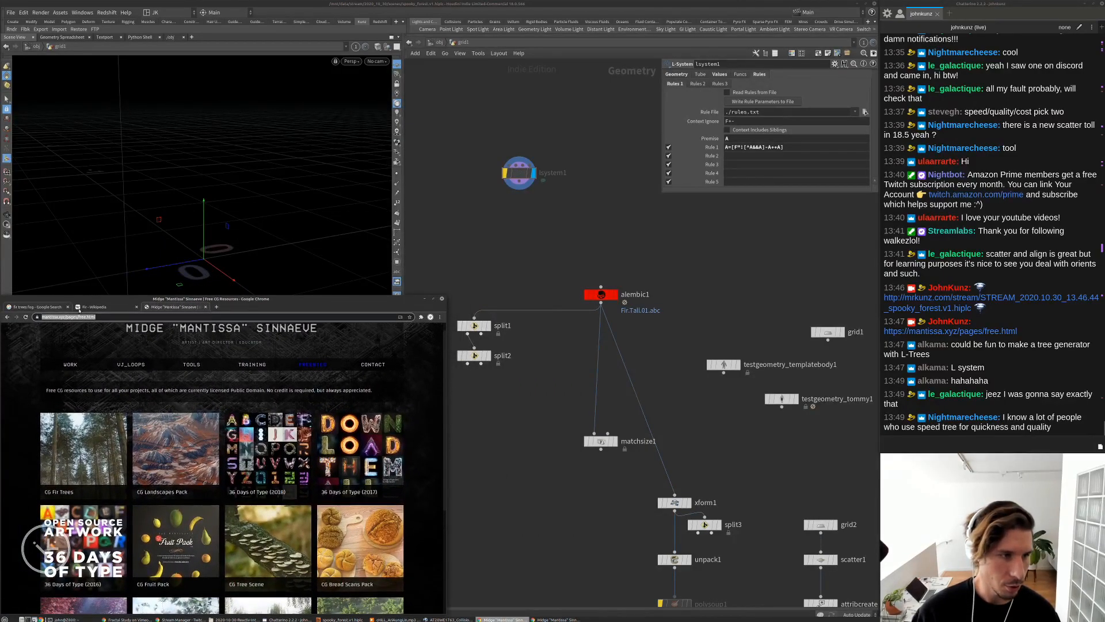
pyautogui.click(93, 306)
pyautogui.scroll(1, 202, 447)
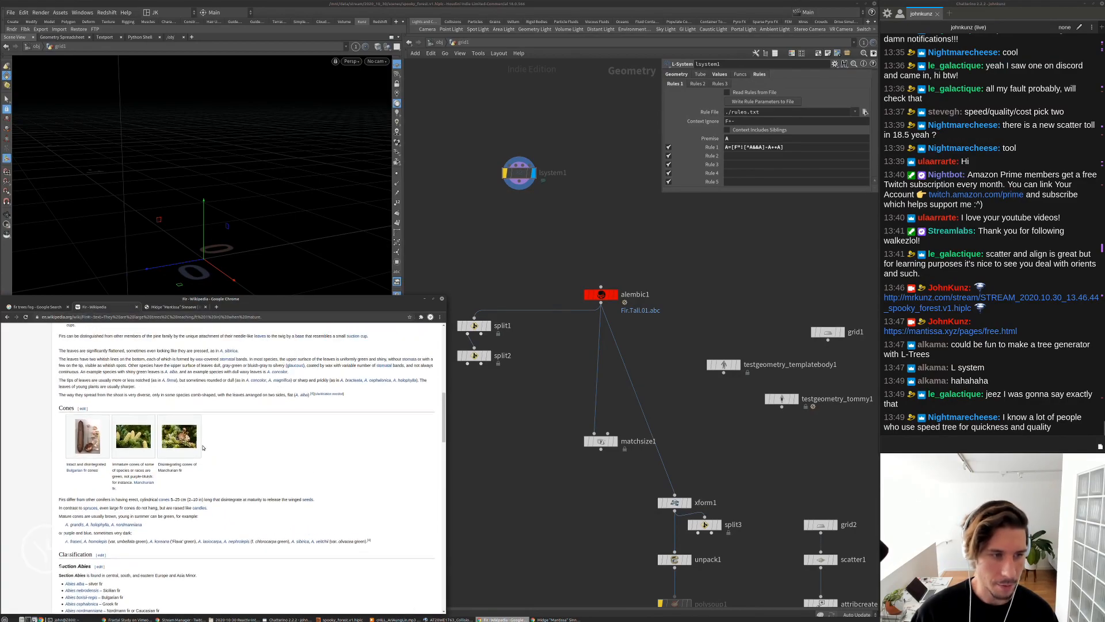
pyautogui.click(178, 307)
pyautogui.scroll(1, 190, 348)
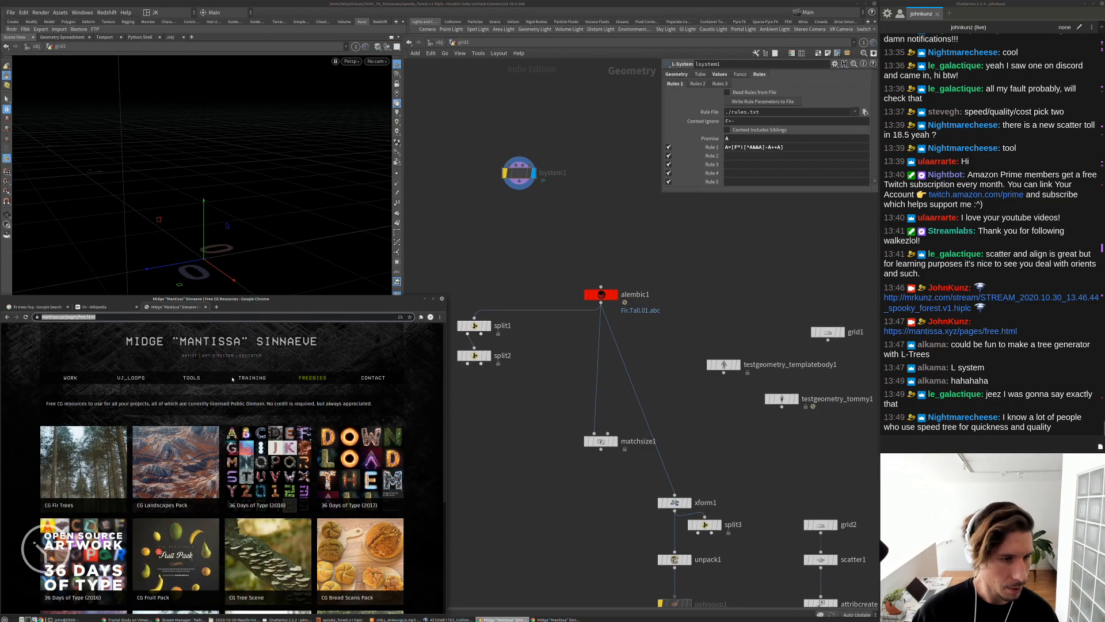
# Browse the site's collection of free VJ loops
pyautogui.click(138, 378)
pyautogui.scroll(-1, 231, 434)
pyautogui.scroll(-4, 231, 434)
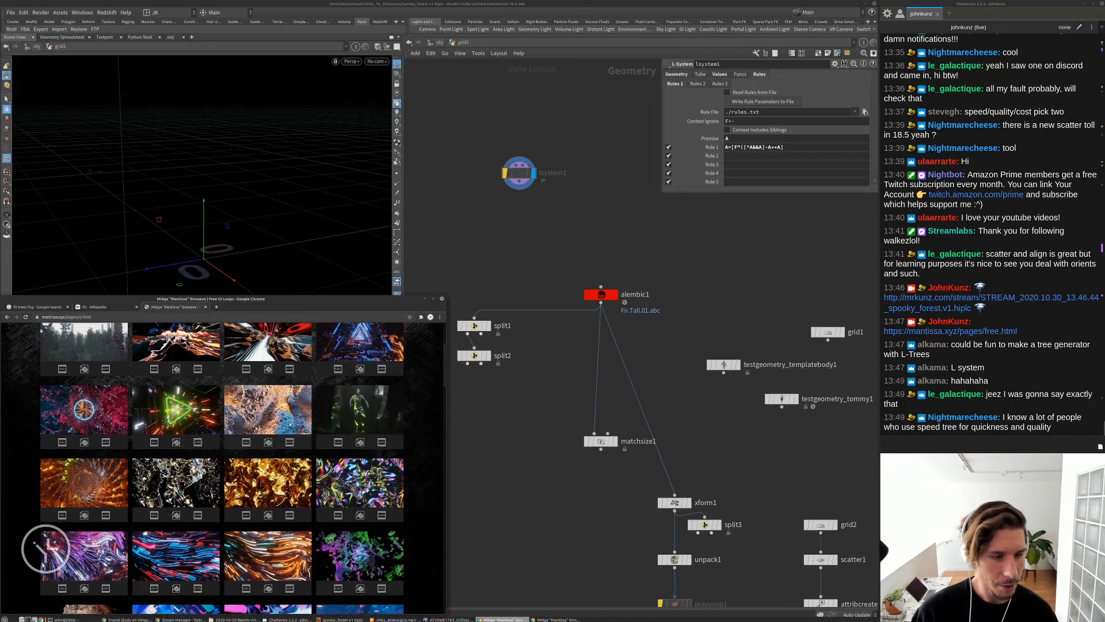
pyautogui.scroll(3, 324, 434)
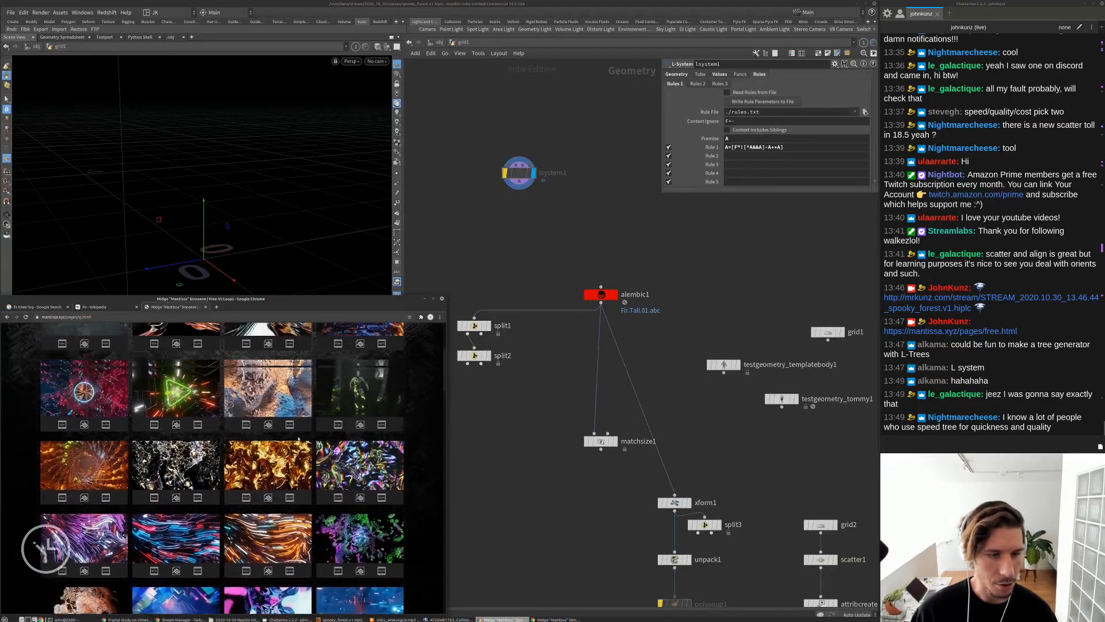
pyautogui.scroll(1, 311, 435)
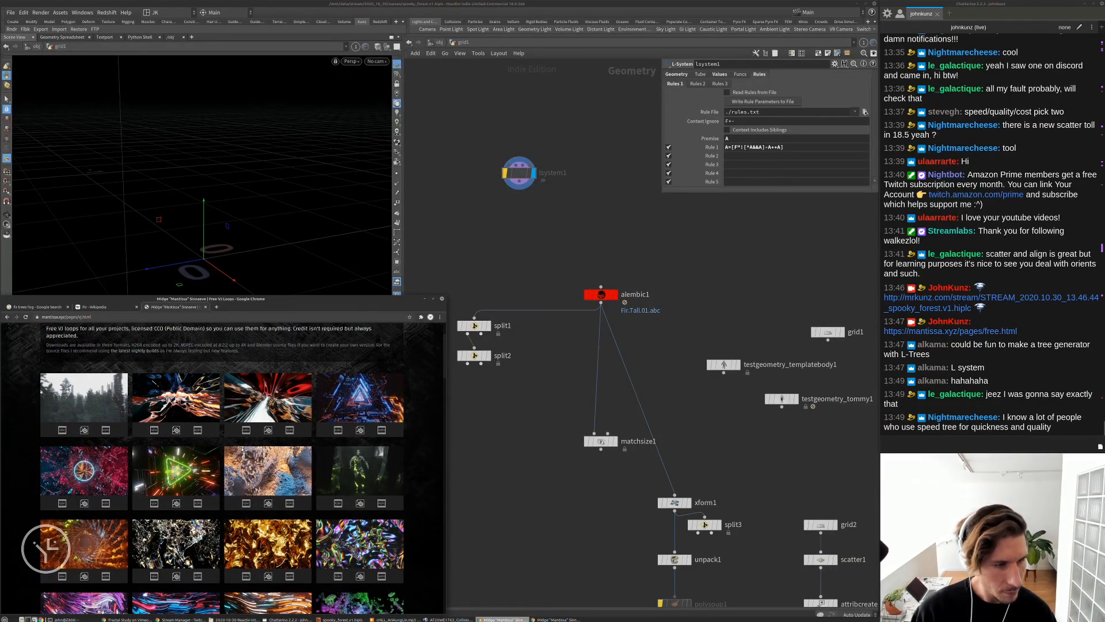
# Try to open the foggy forest loop's video, and return to the fir trees fog image search
pyautogui.click(62, 430)
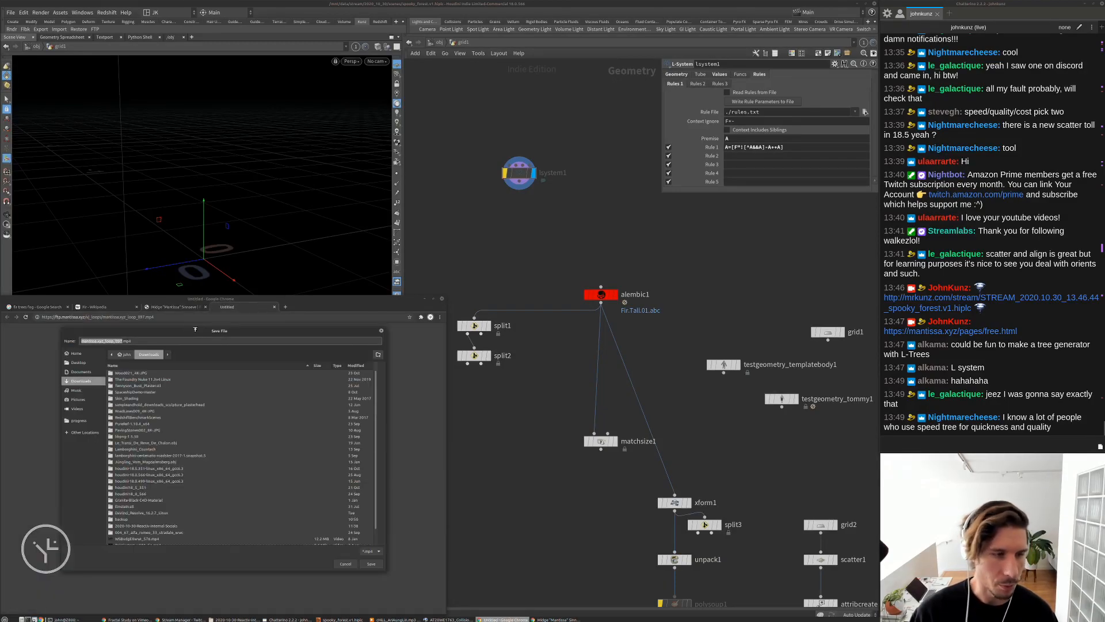
pyautogui.click(345, 564)
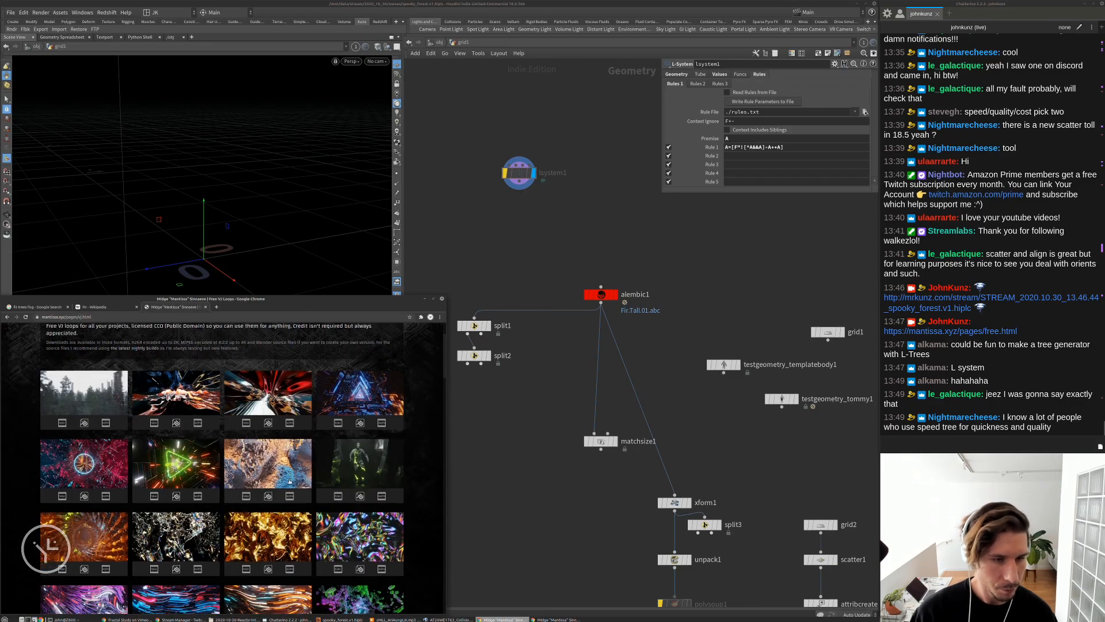
pyautogui.click(37, 307)
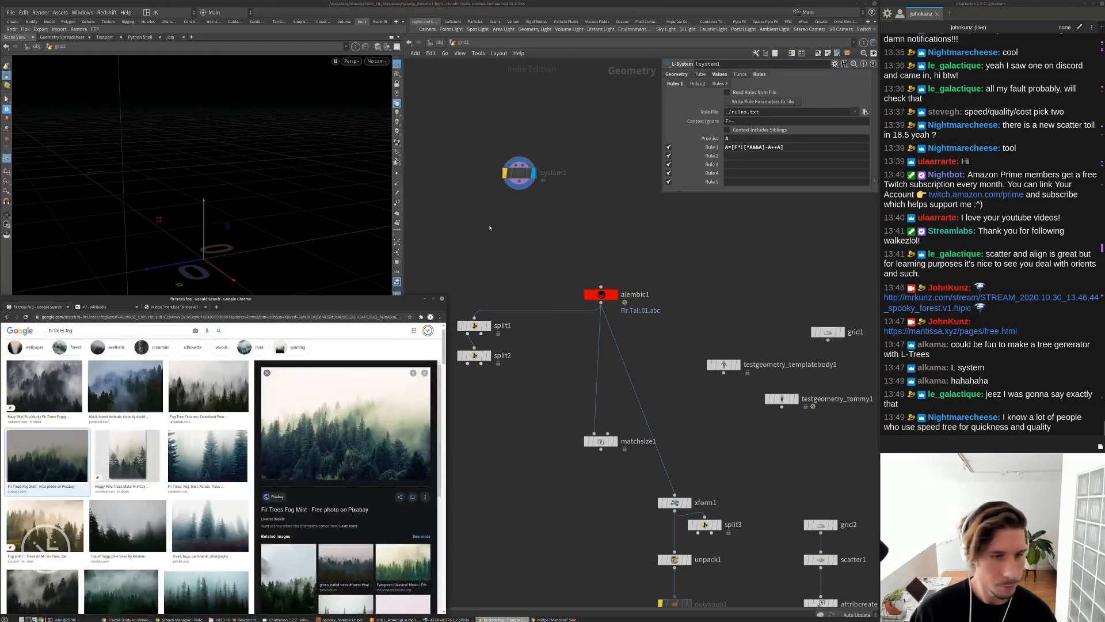
# Load the Roots preset on the re-enabled L-System node and set its random seed to 6
pyautogui.moveTo(507, 172); pyautogui.dragTo(523, 130, button='middle')
pyautogui.click(523, 130)
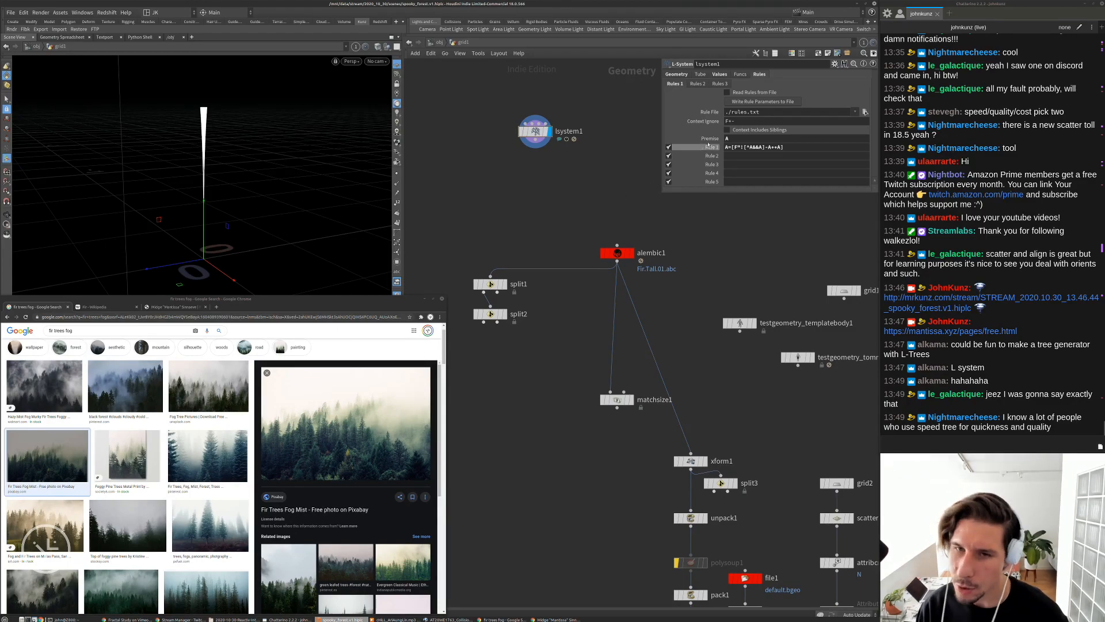
pyautogui.click(834, 65)
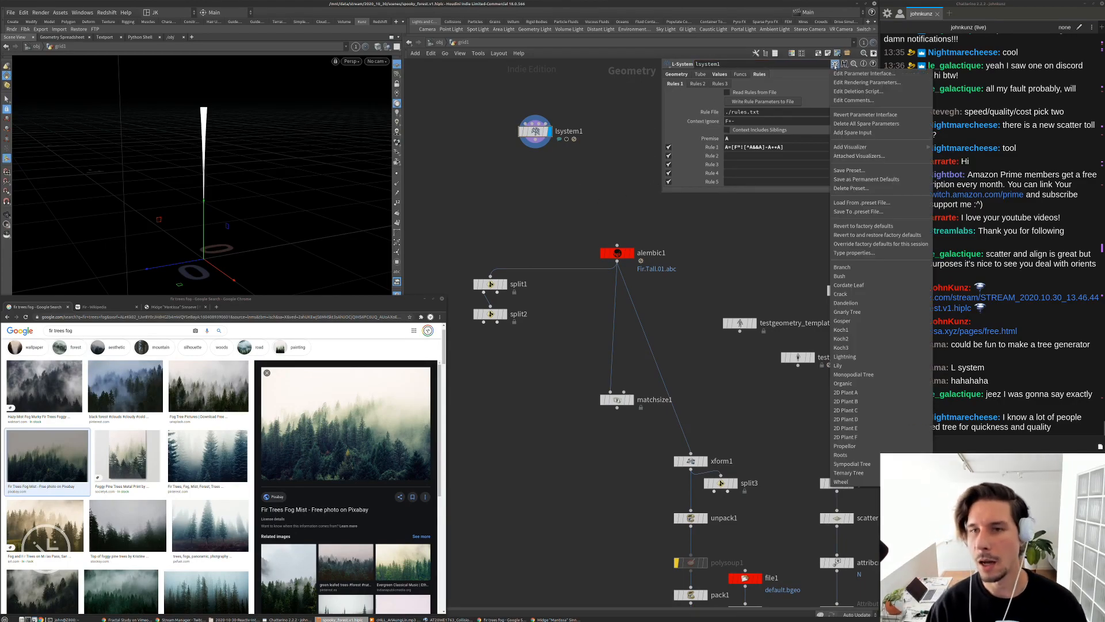
pyautogui.click(867, 456)
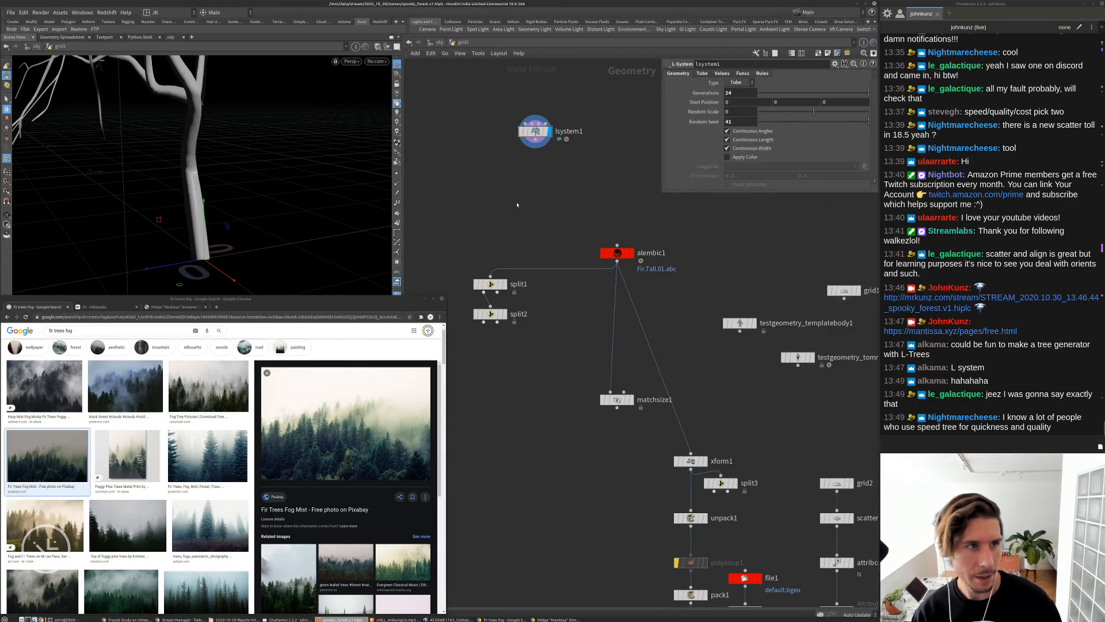
pyautogui.keyDown('alt'); pyautogui.moveTo(243, 174); pyautogui.dragTo(316, 192); pyautogui.keyUp('alt')
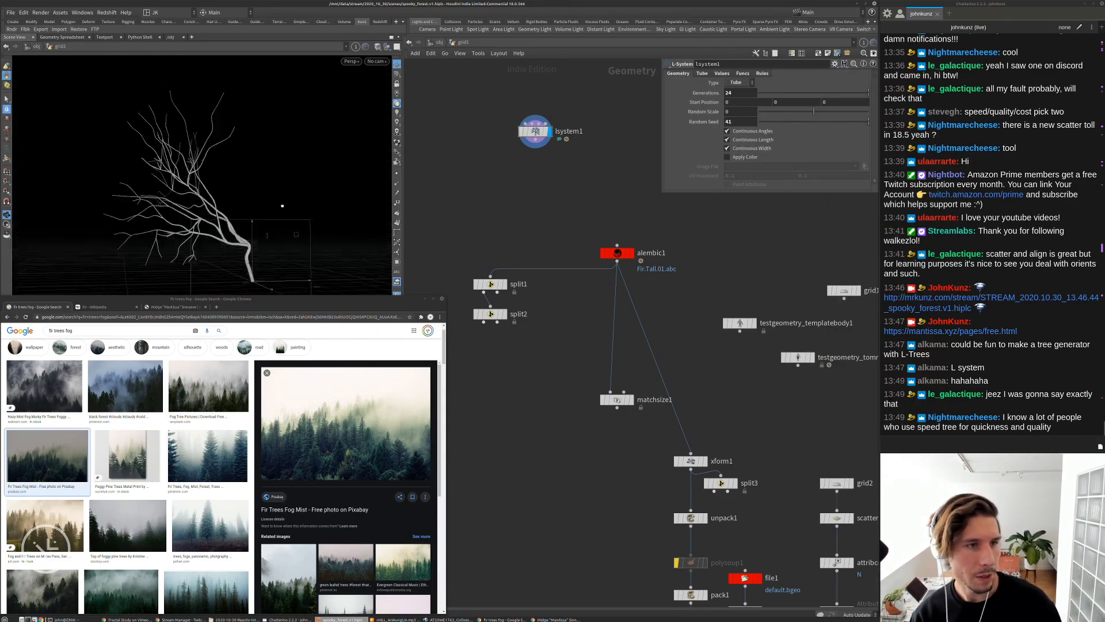
pyautogui.moveTo(804, 122)
pyautogui.mouseDown()
pyautogui.moveTo(748, 127)
pyautogui.moveTo(824, 123)
pyautogui.mouseUp()
# Display the copytopoints1 node and look through cam1 from the object level
pyautogui.scroll(-3, 530, 173)
pyautogui.moveTo(534, 149); pyautogui.dragTo(801, 233)
pyautogui.scroll(4, 709, 591)
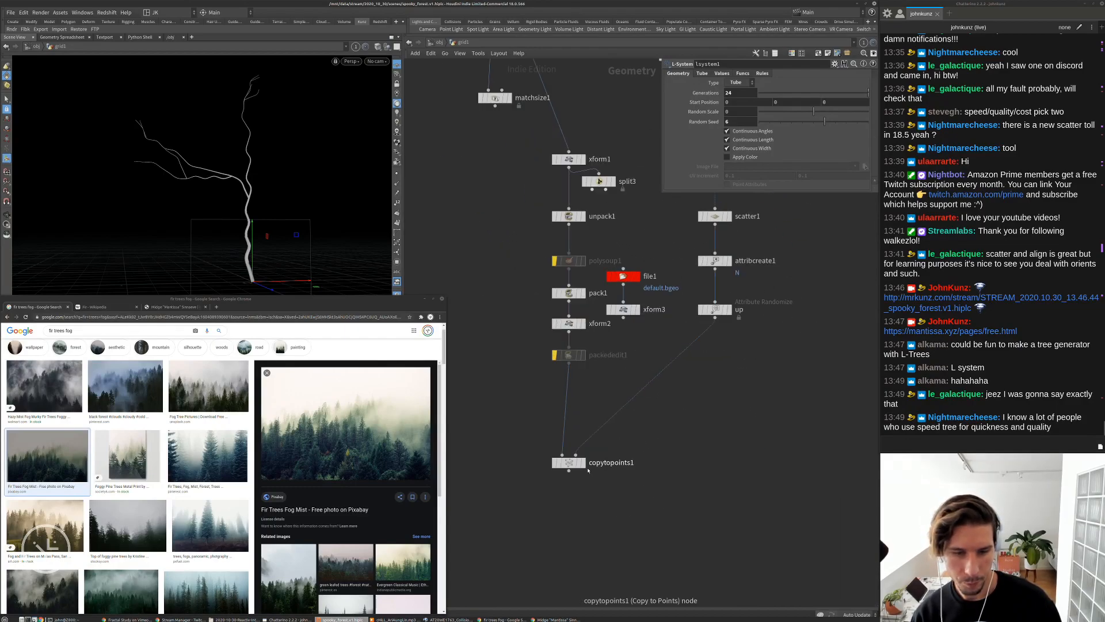
pyautogui.click(583, 463)
pyautogui.click(376, 62)
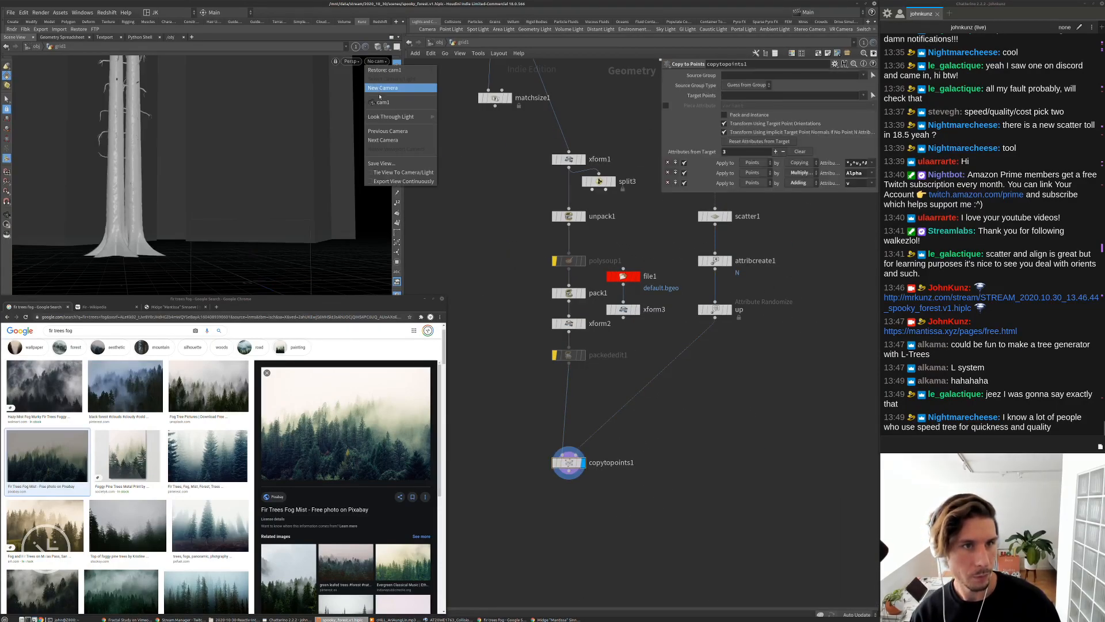
pyautogui.click(392, 95)
pyautogui.click(440, 43)
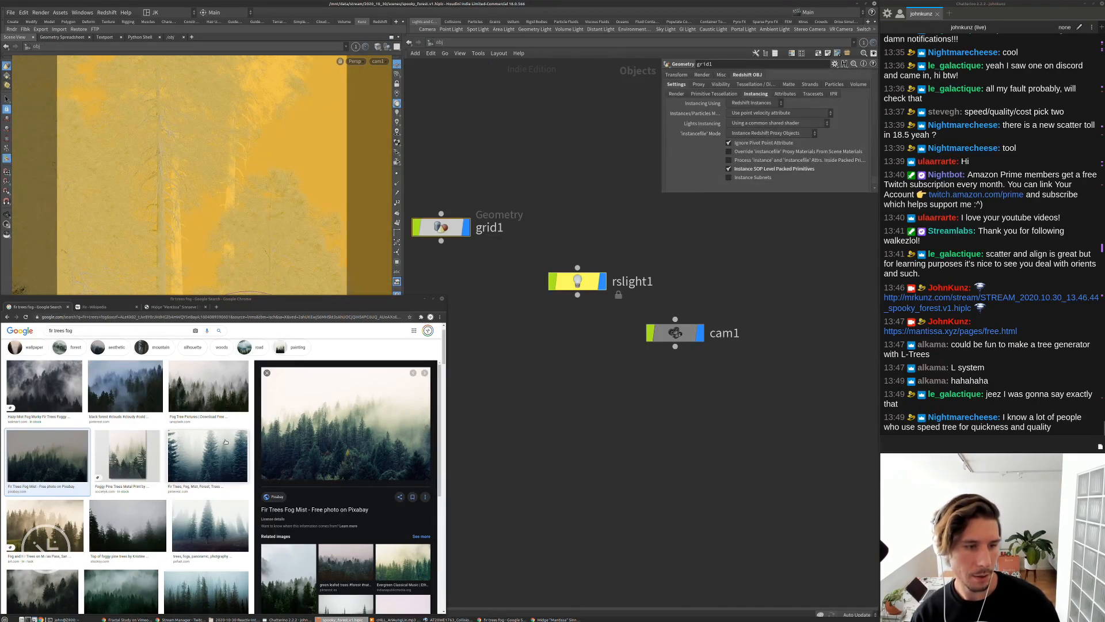
# Open the dark blue fir forest image in the search results and a related misty forest image
pyautogui.click(201, 452)
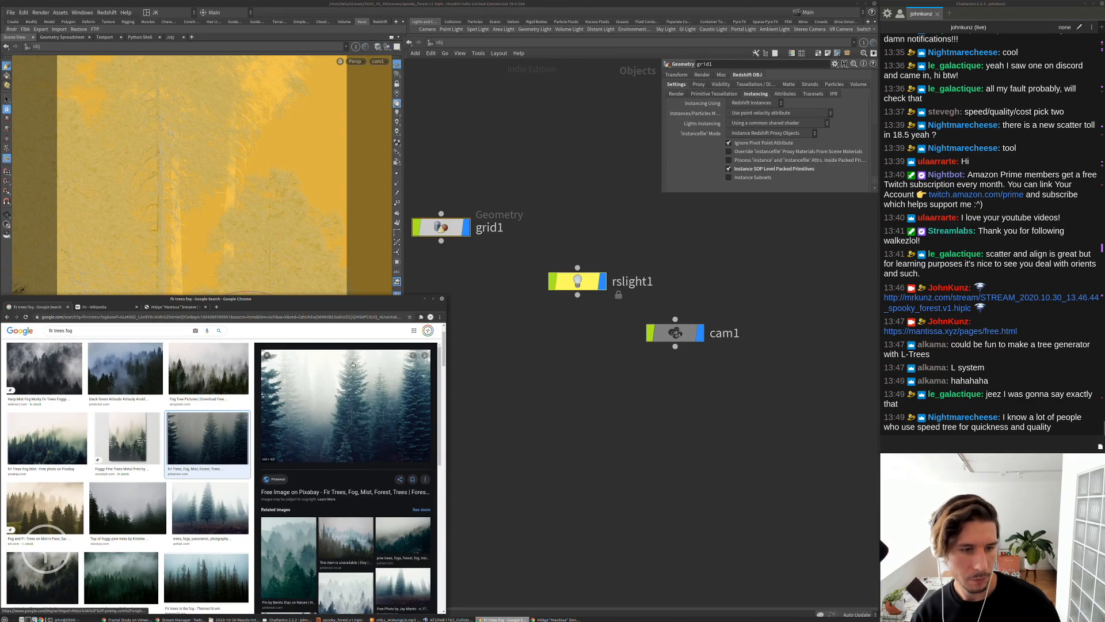
pyautogui.click(288, 553)
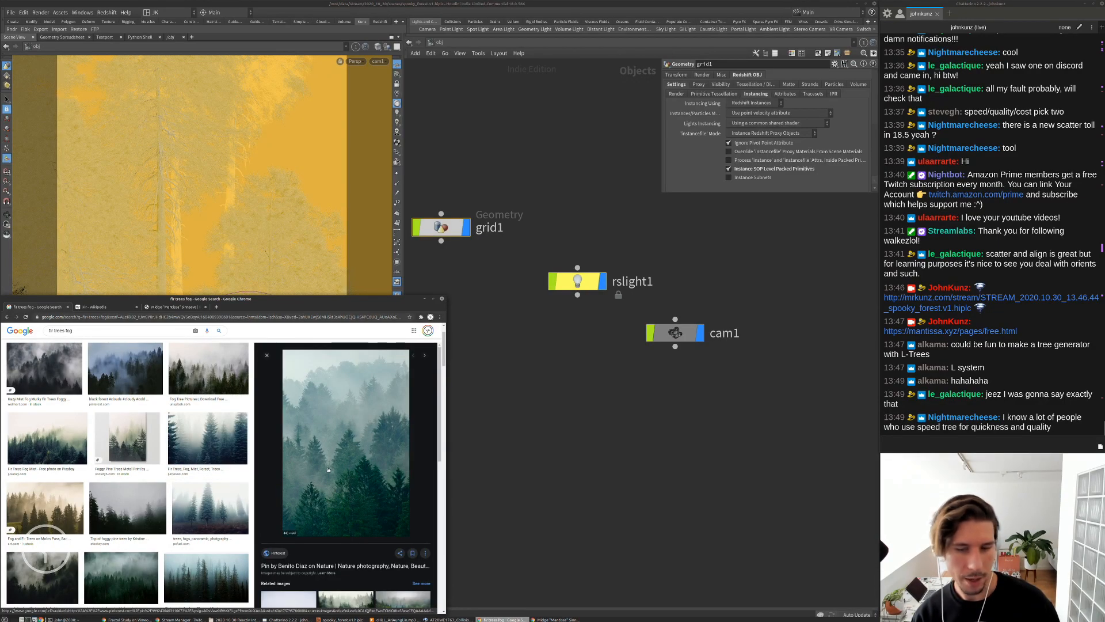
# Deselect the grid, orbit the viewport around the trees outside the camera view, and show the rslight1 node's settings
pyautogui.click(720, 424)
pyautogui.click(397, 84)
pyautogui.press('Escape')
pyautogui.moveTo(231, 173); pyautogui.dragTo(186, 209)
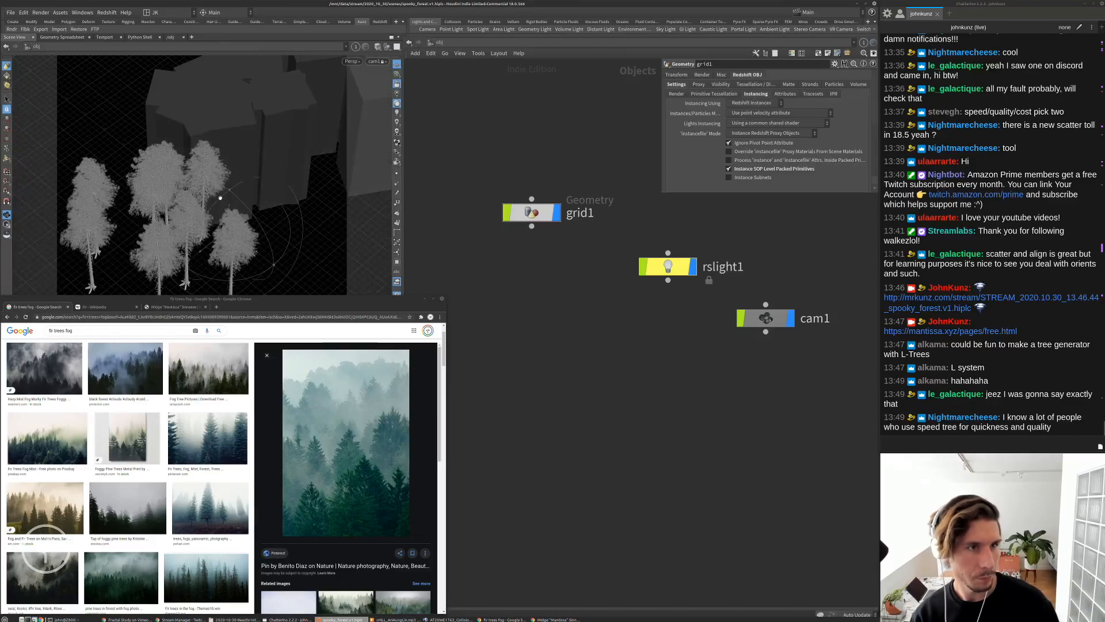
pyautogui.moveTo(286, 182); pyautogui.dragTo(247, 205, button='middle')
pyautogui.moveTo(248, 205); pyautogui.dragTo(227, 200, button='right')
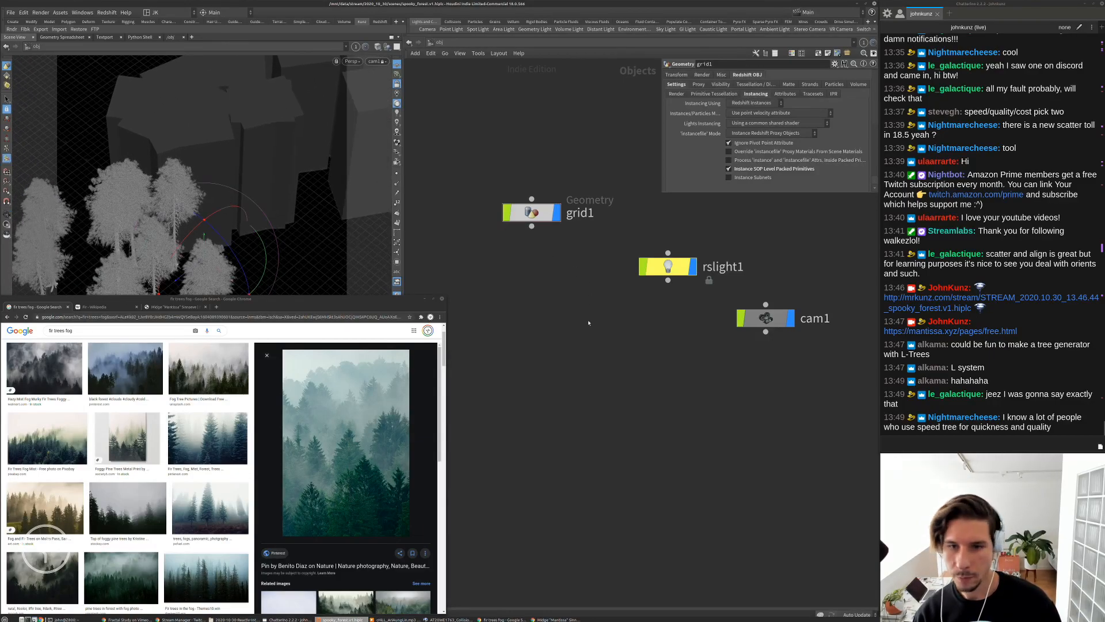
pyautogui.click(668, 266)
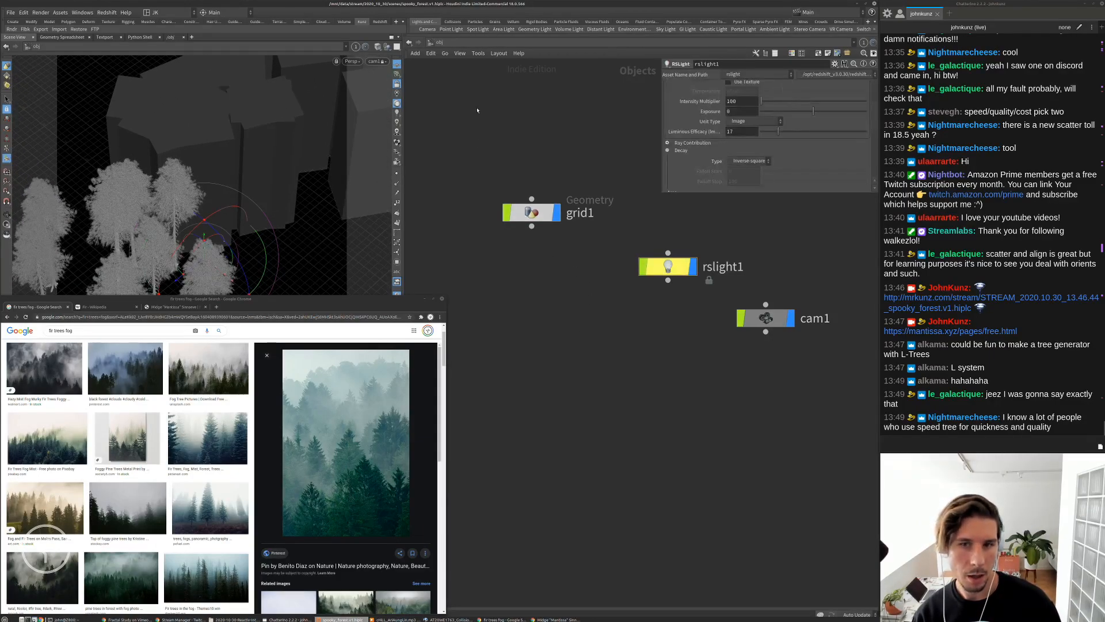
# Switch to the out network and add a Redshift render node together with its IPR node
pyautogui.click(440, 42)
pyautogui.click(455, 91)
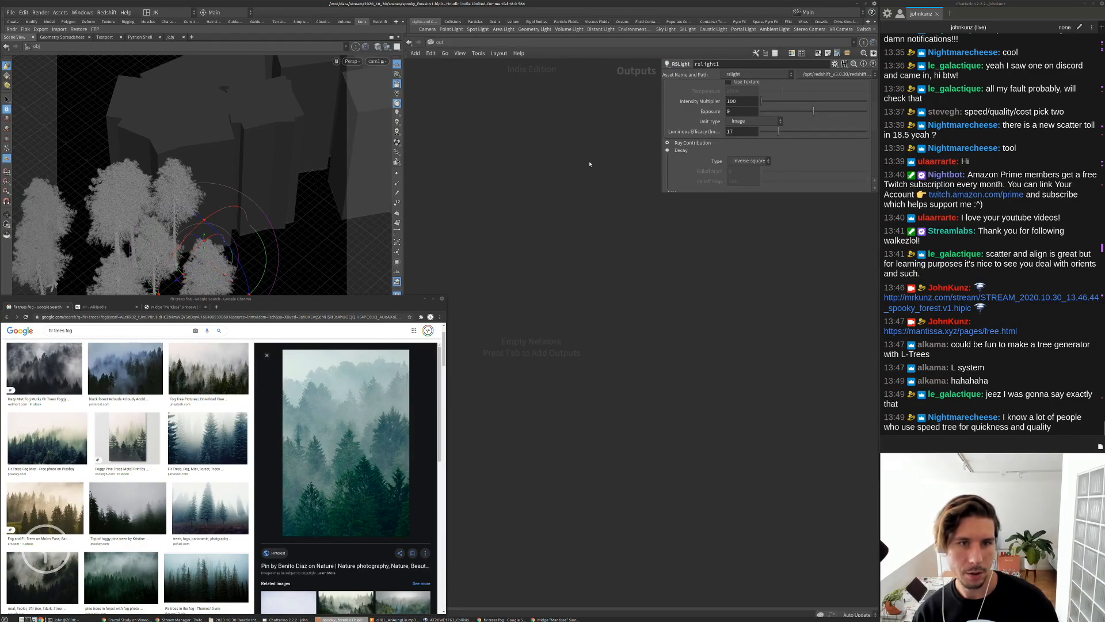
pyautogui.press('Tab')
pyautogui.write('r')
pyautogui.press('Down')
pyautogui.press('Return')
pyautogui.moveTo(622, 288); pyautogui.dragTo(584, 325, button='middle')
pyautogui.moveTo(592, 352); pyautogui.dragTo(569, 199)
# Enable IPR Live SOP Level Updates on the redshift1 node and enlarge its parameter display
pyautogui.click(834, 129)
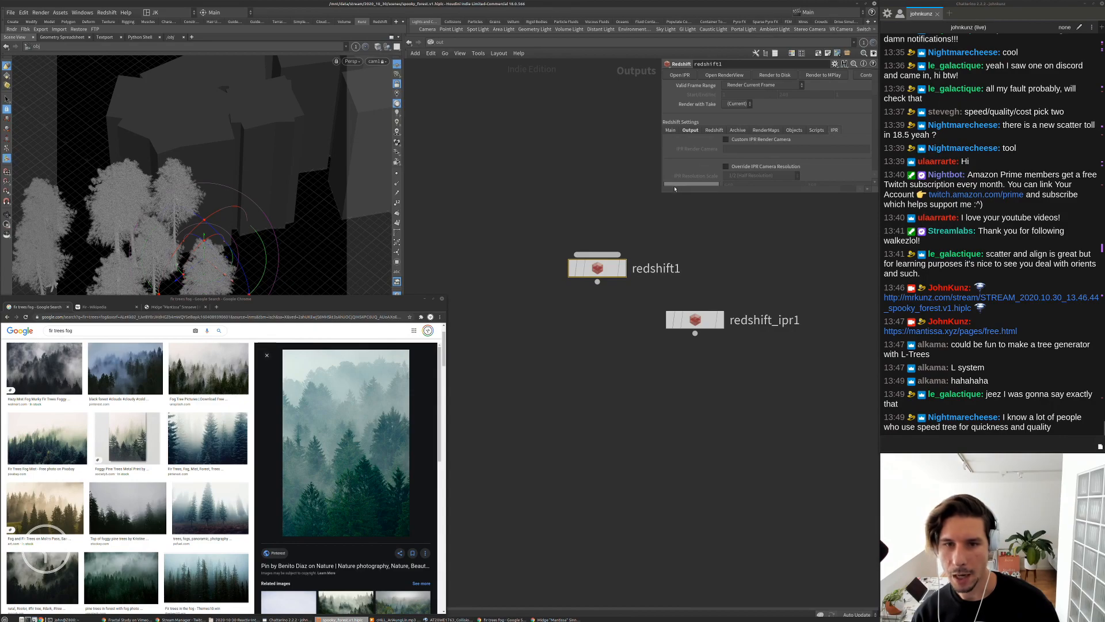
pyautogui.moveTo(662, 193); pyautogui.dragTo(691, 328)
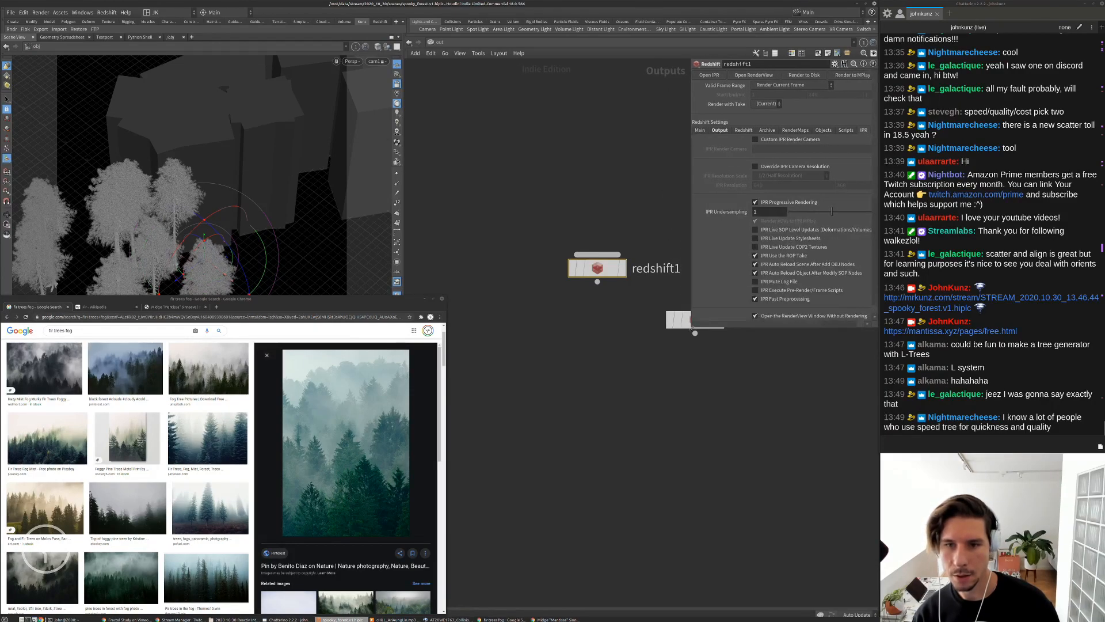
pyautogui.moveTo(722, 403); pyautogui.dragTo(662, 420, button='middle')
pyautogui.click(789, 230)
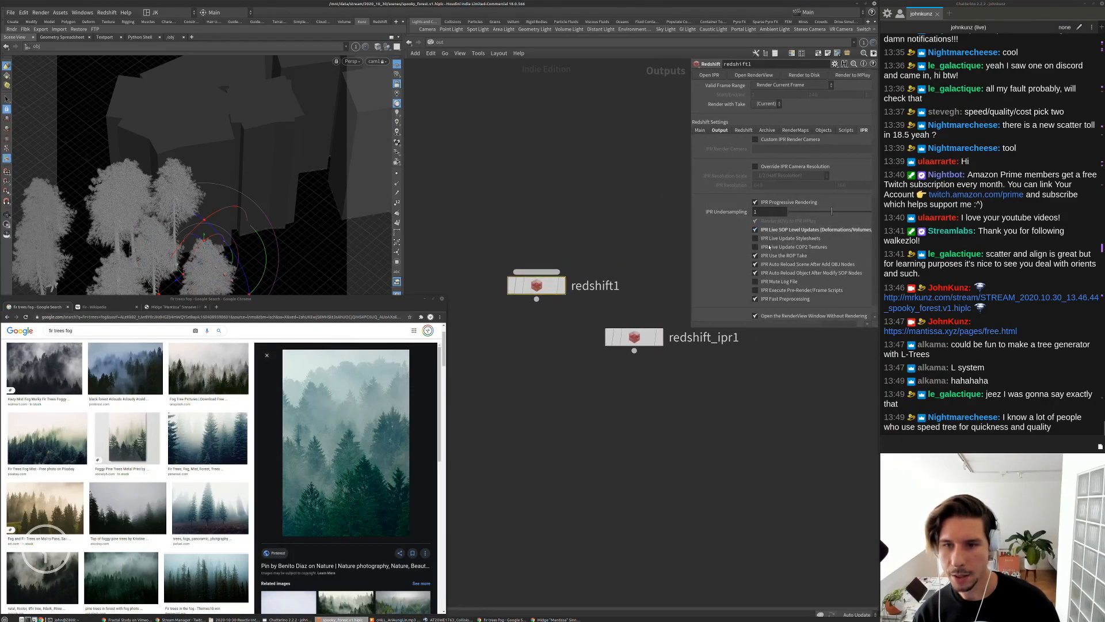
pyautogui.moveTo(693, 329); pyautogui.dragTo(603, 371)
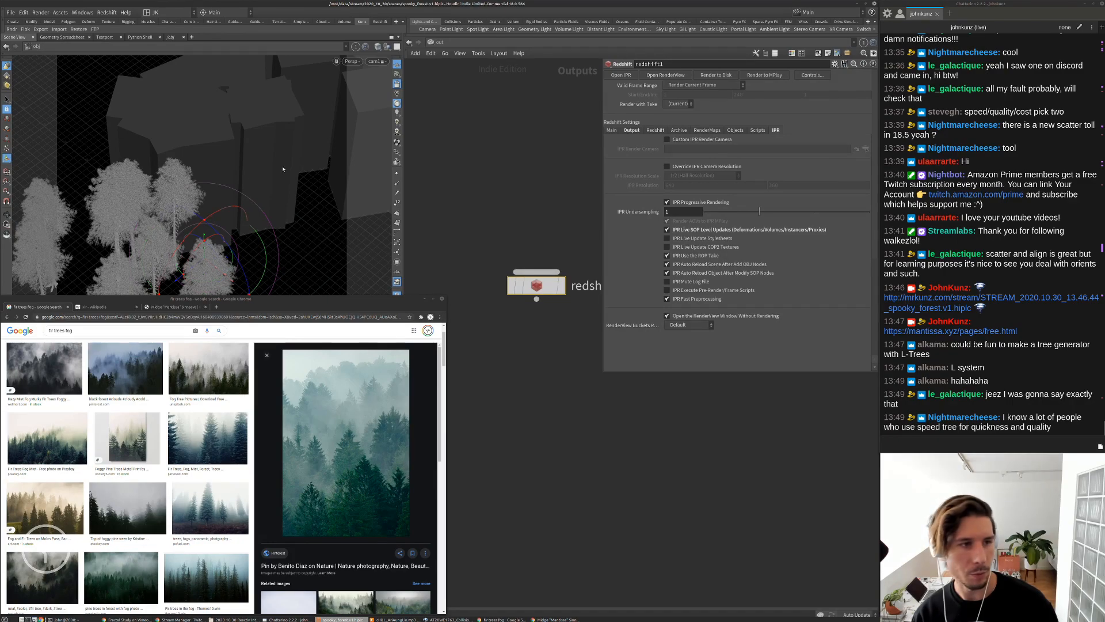
# Set both the primary and secondary GI engines of the redshift1 node to Brute Force
pyautogui.click(613, 131)
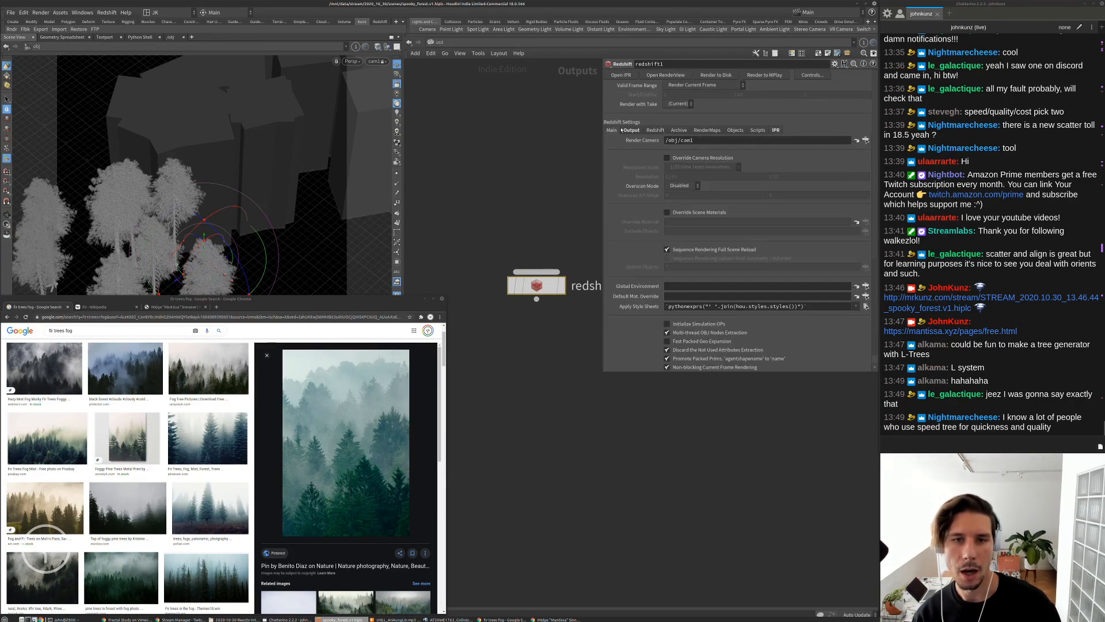
pyautogui.click(656, 132)
pyautogui.click(707, 142)
pyautogui.click(693, 158)
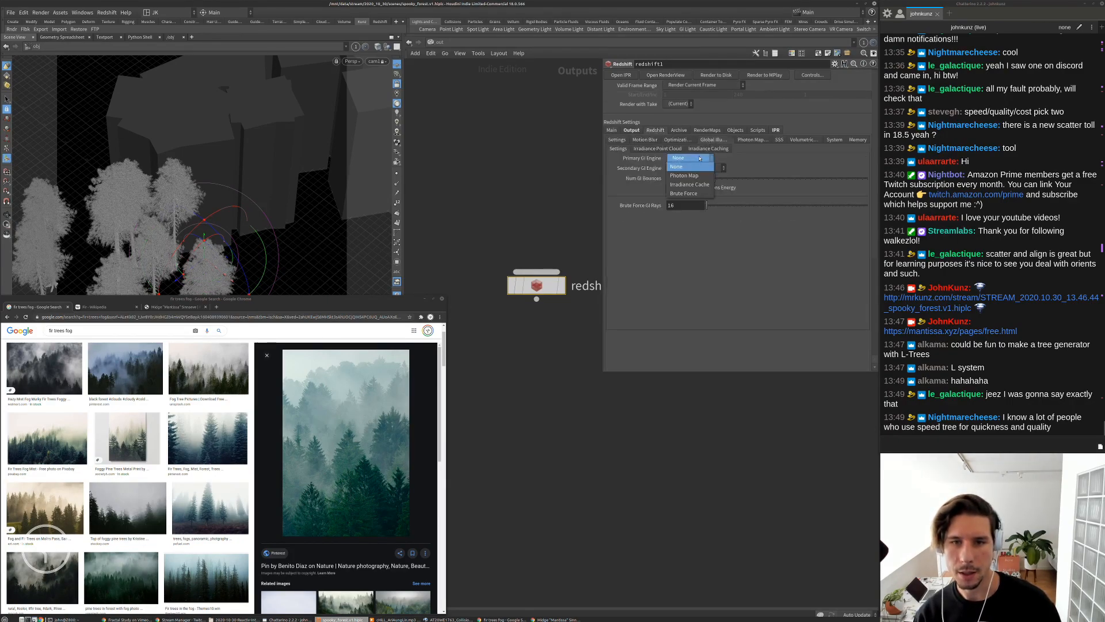
pyautogui.click(685, 194)
pyautogui.click(695, 167)
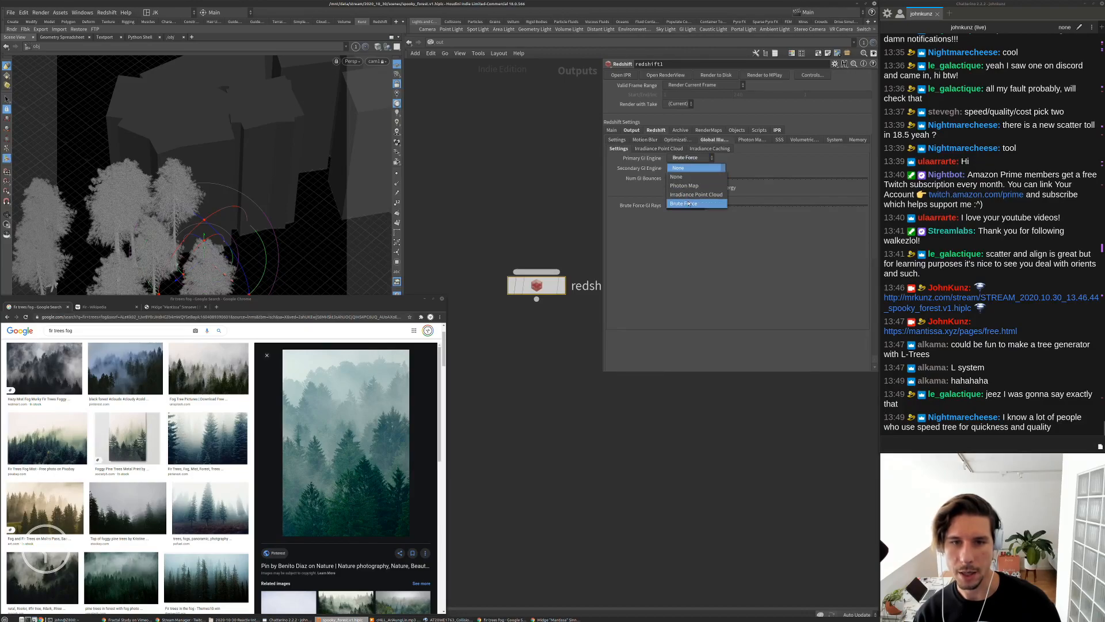
pyautogui.click(684, 203)
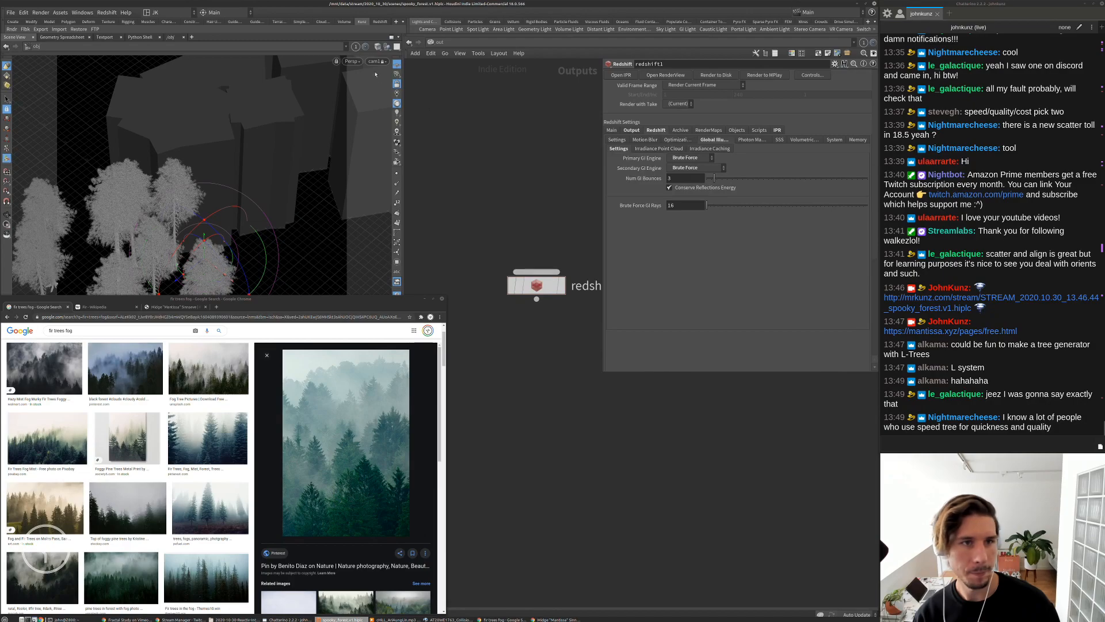
# Open the Redshift Render View for a live render, move its window over the viewport, and reselect the redshift1 node
pyautogui.click(109, 15)
pyautogui.click(132, 52)
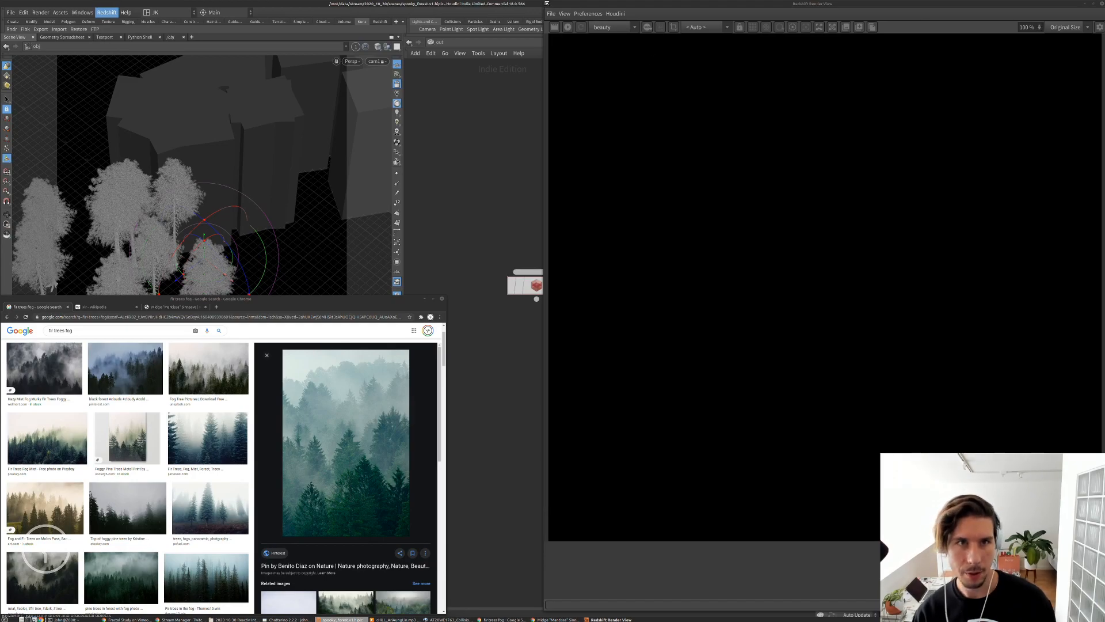
pyautogui.moveTo(548, 4); pyautogui.dragTo(132, 106)
pyautogui.click(539, 284)
# Override the render's camera resolution with 1/2 (Half Resolution) and show the render at 100% zoom
pyautogui.click(611, 130)
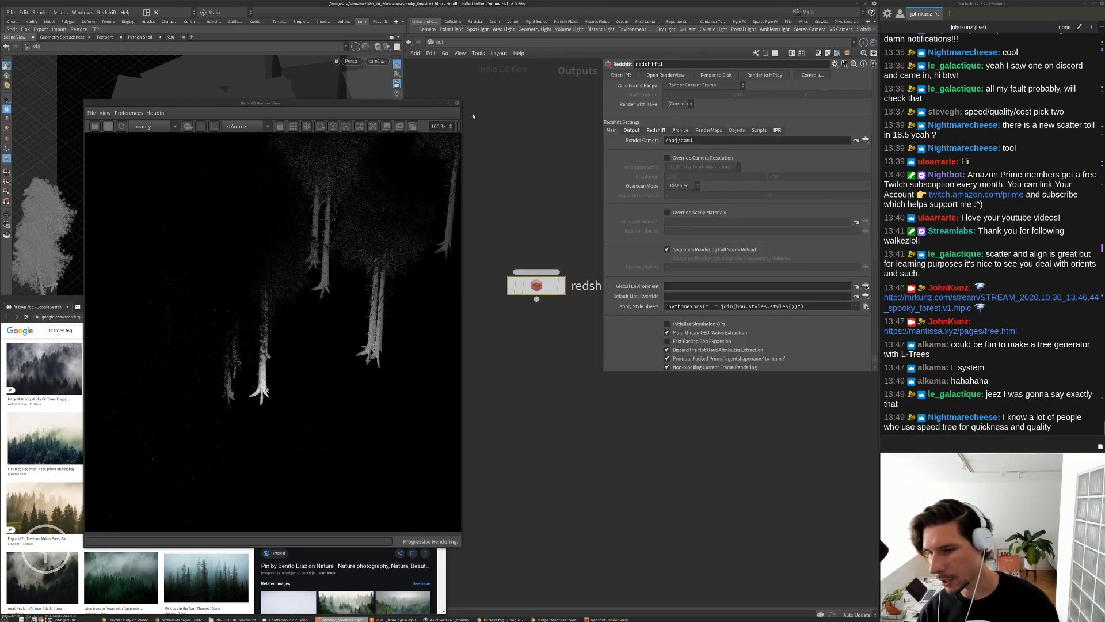
pyautogui.scroll(-1, 259, 368)
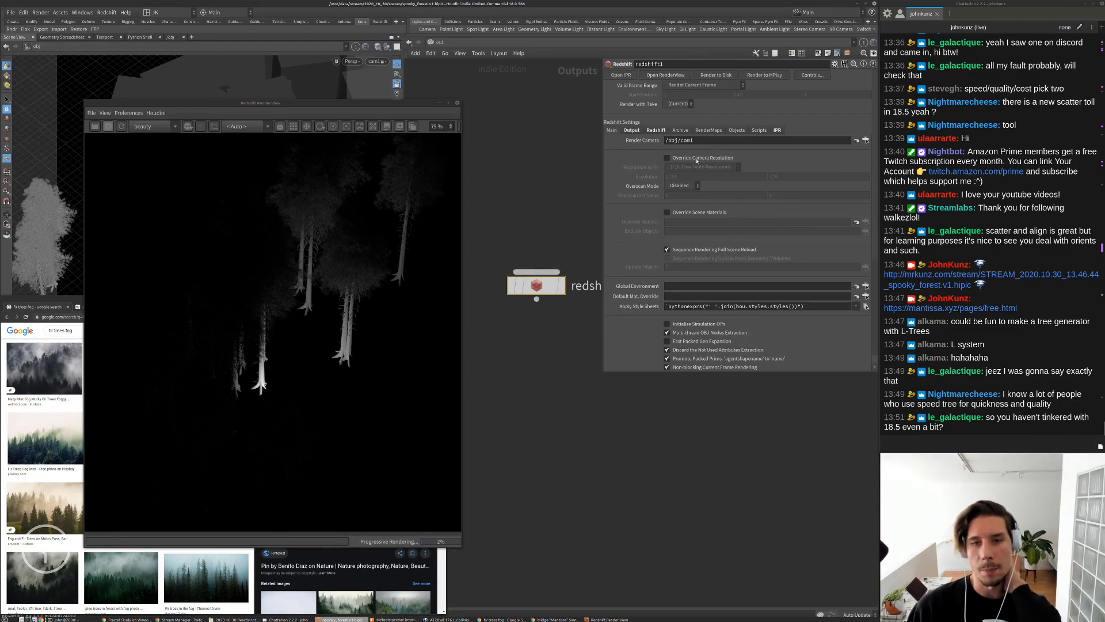
pyautogui.click(691, 158)
pyautogui.click(701, 167)
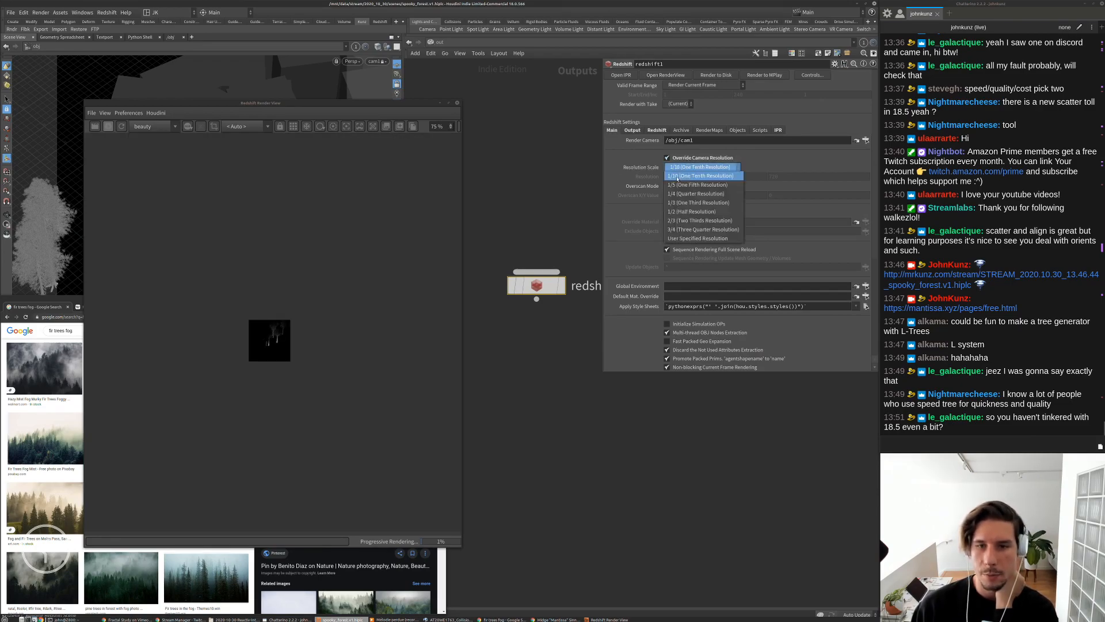
pyautogui.click(694, 212)
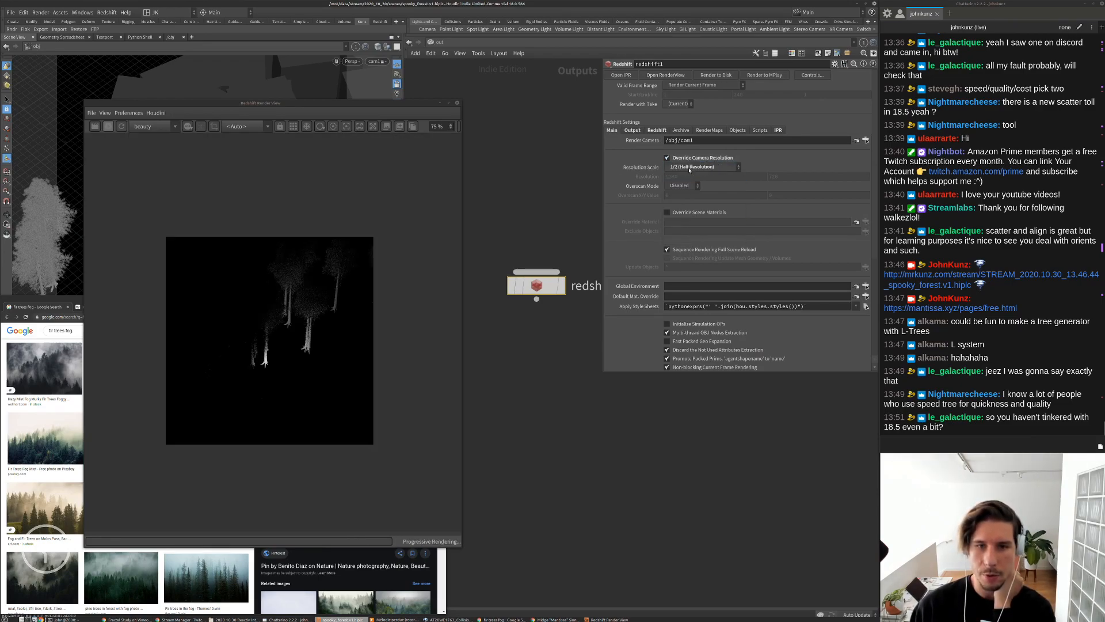
pyautogui.scroll(1, 285, 304)
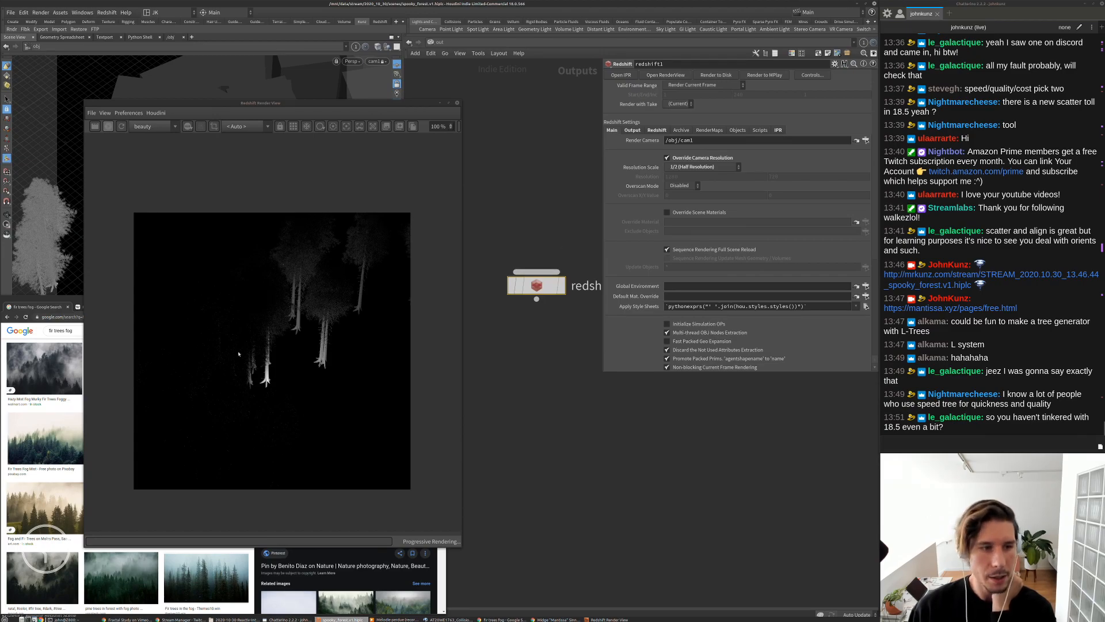
pyautogui.moveTo(357, 103); pyautogui.dragTo(316, 83)
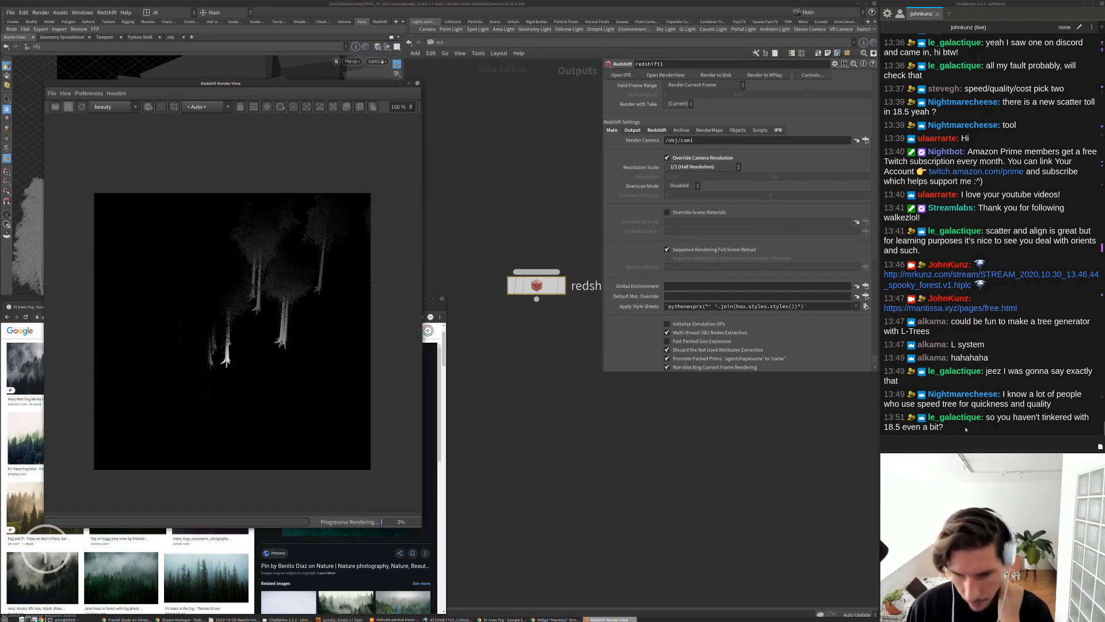
# Play the last flipbook video in the explosion_sparse.v1 folder, close it, and return to the Houdini network
pyautogui.hotkey('alt', 'Tab')
pyautogui.moveTo(1094, 345); pyautogui.dragTo(803, 293)
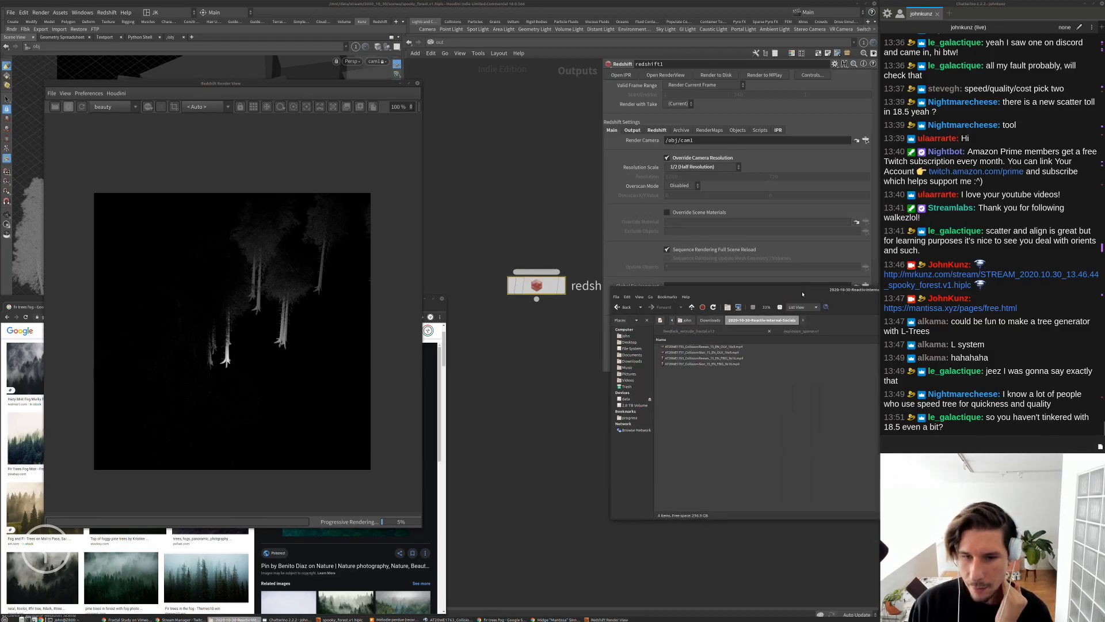
pyautogui.click(792, 332)
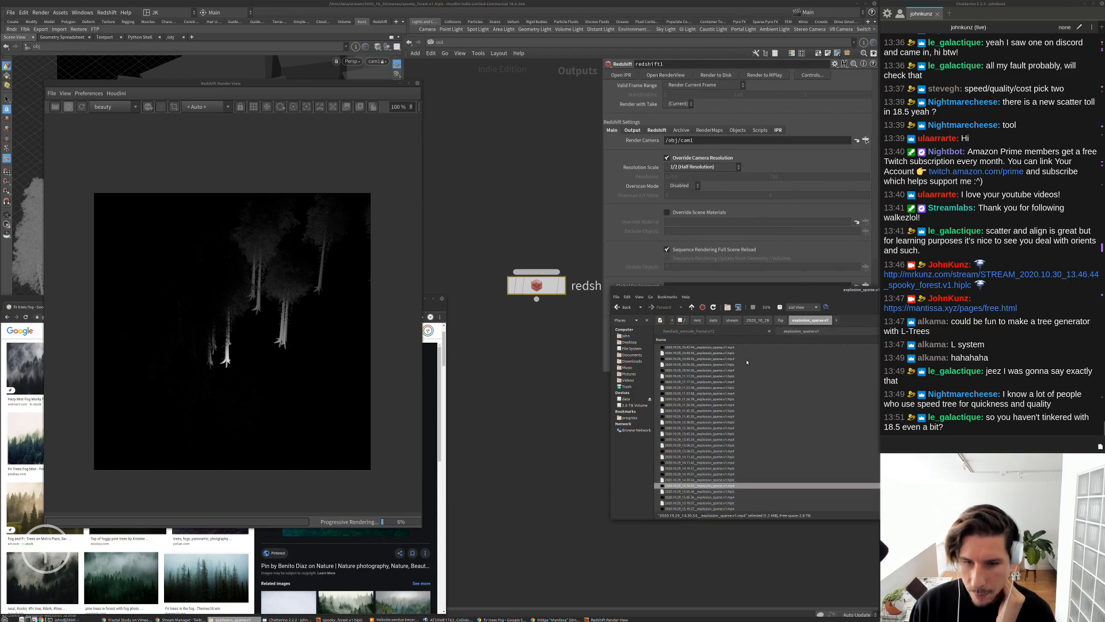
pyautogui.click(781, 320)
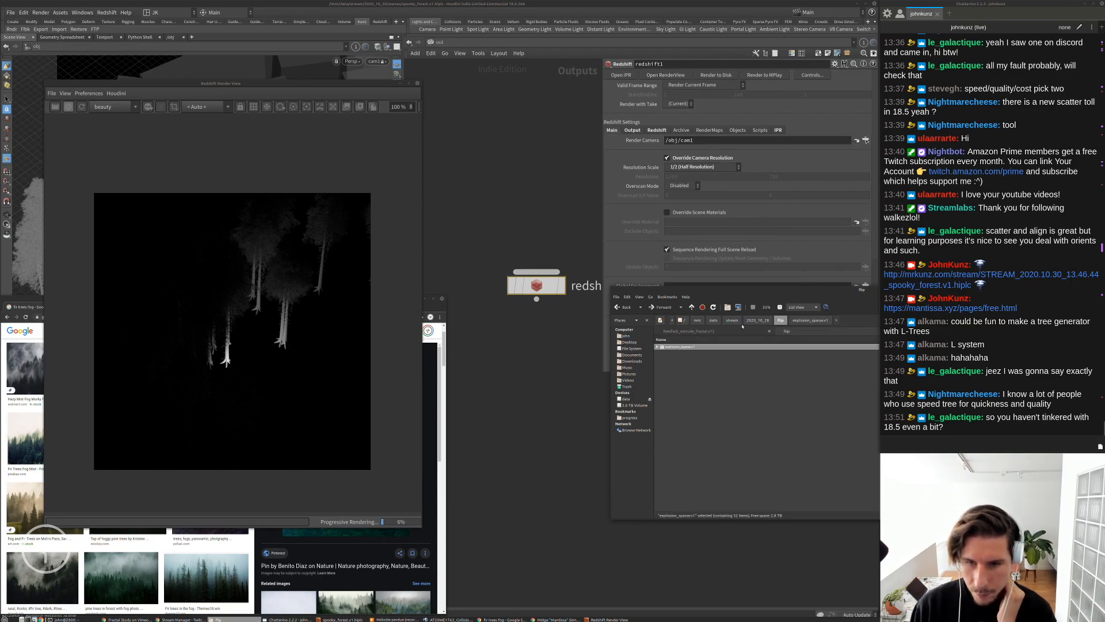
pyautogui.click(811, 320)
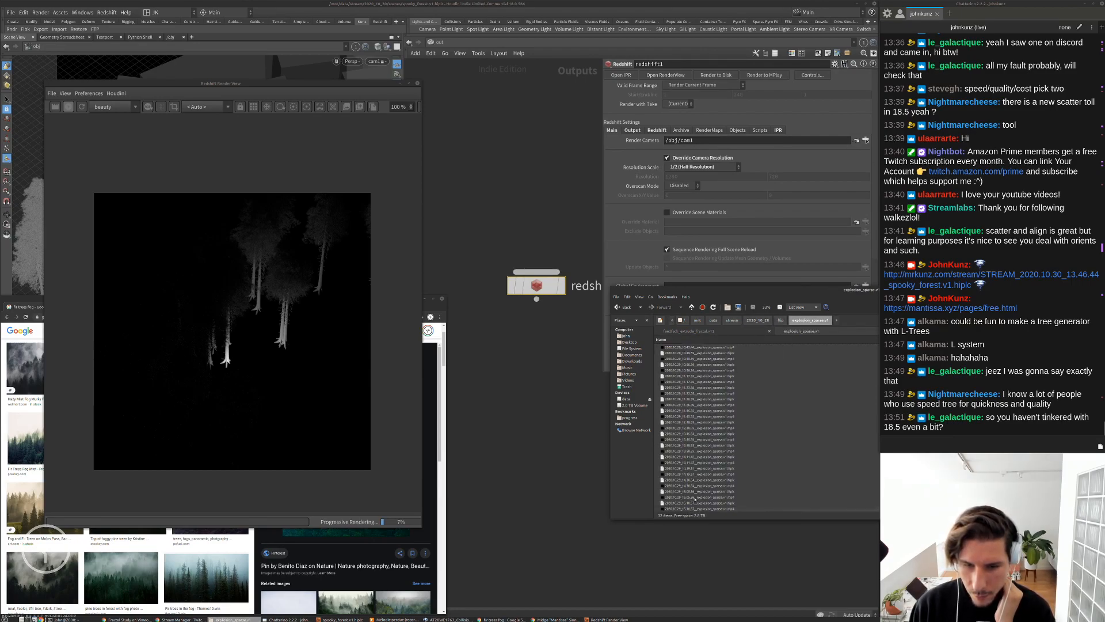
pyautogui.click(679, 510)
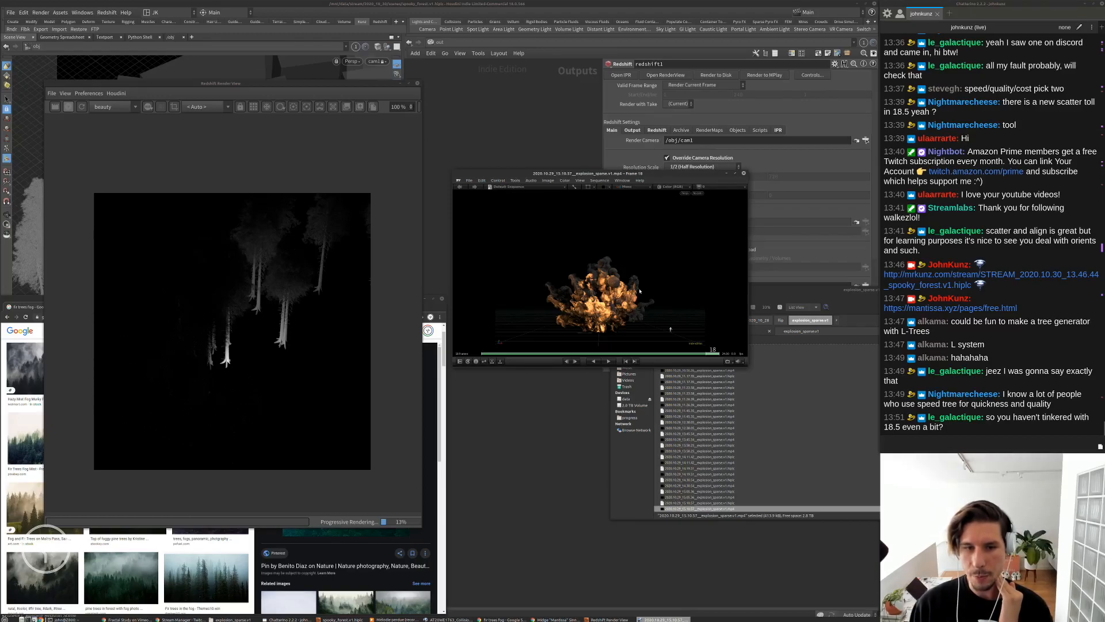
pyautogui.press('space')
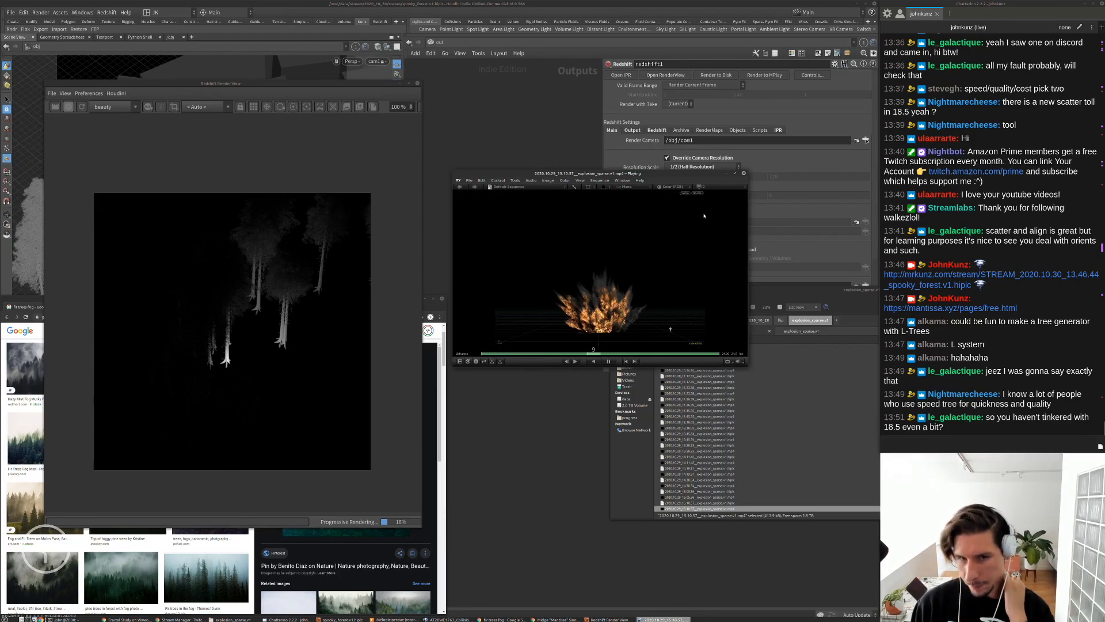
pyautogui.click(744, 174)
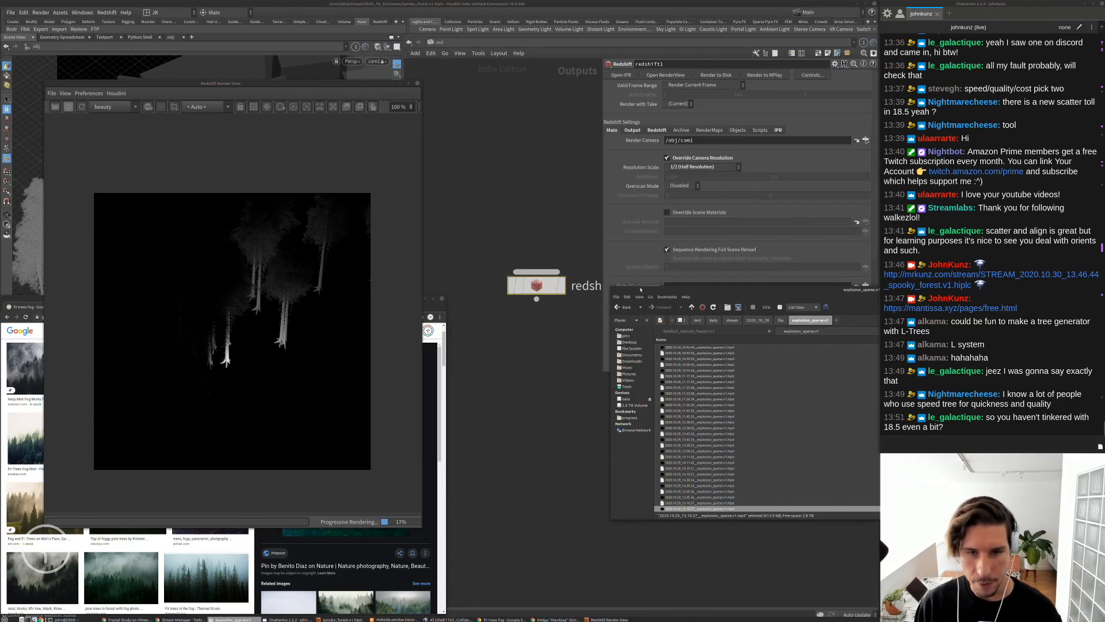
pyautogui.moveTo(674, 290); pyautogui.dragTo(1094, 297)
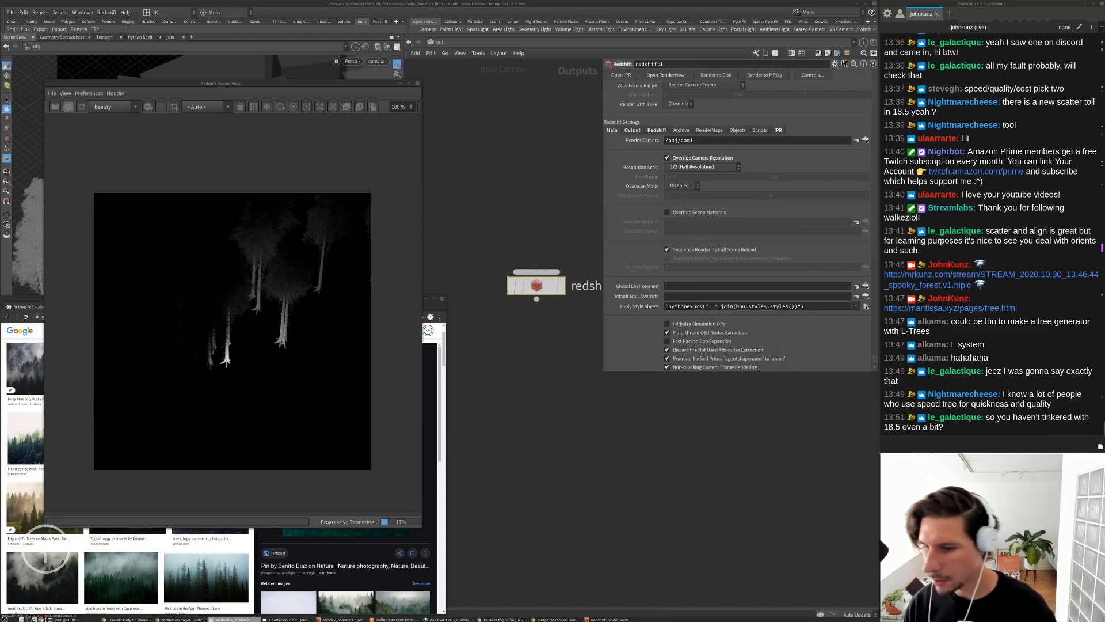
pyautogui.click(541, 419)
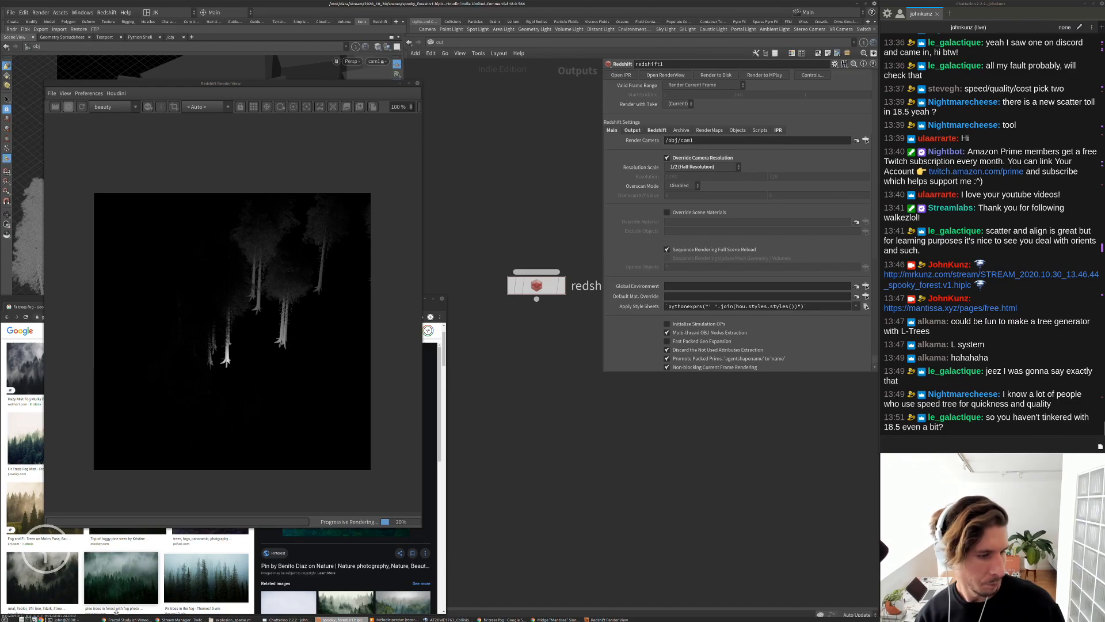
# Bring up the terminal, clear its output, and place its window beside the render view
pyautogui.click(63, 620)
pyautogui.moveTo(555, 234); pyautogui.dragTo(734, 104)
pyautogui.click(775, 121)
pyautogui.click(716, 120)
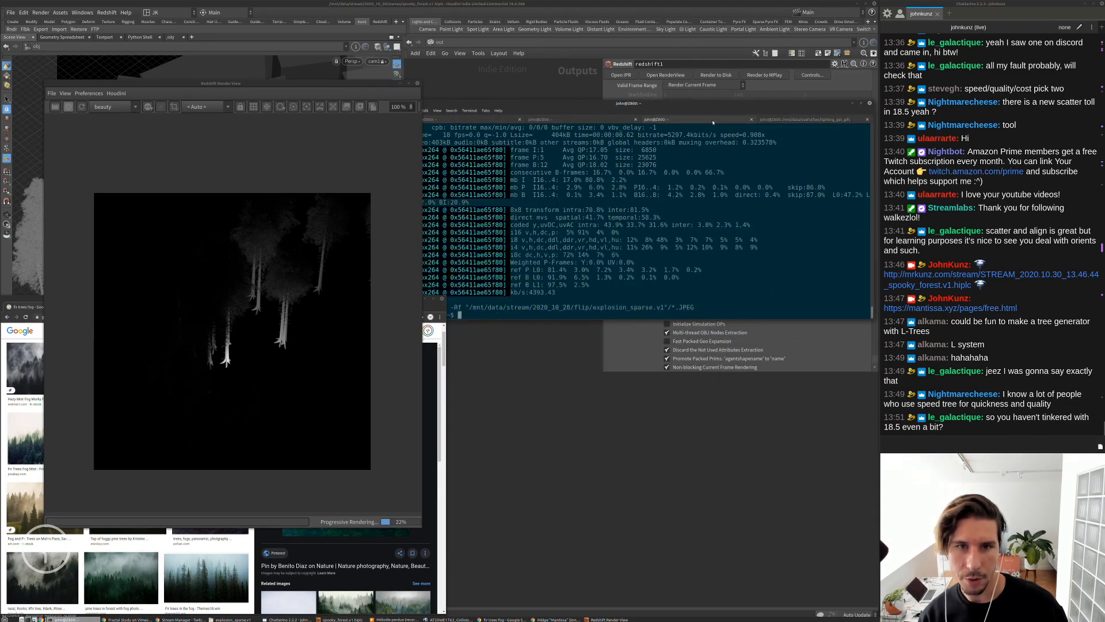
pyautogui.hotkey('ctrl', 'l')
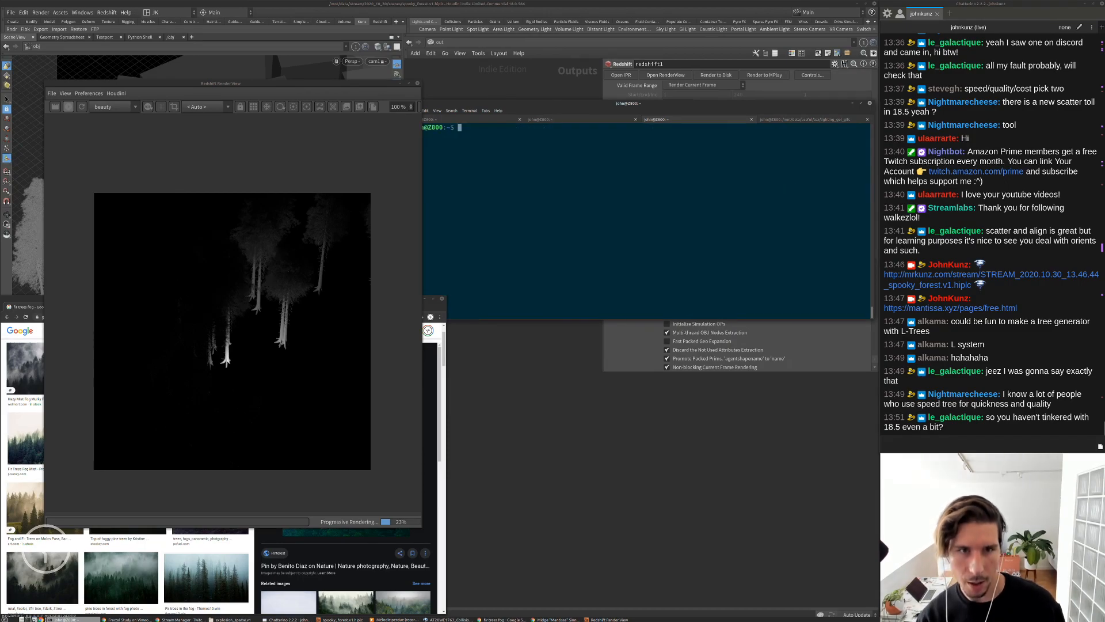
pyautogui.moveTo(548, 100); pyautogui.dragTo(694, 101)
# Run the h185 and h18 environment commands in the terminal, and return to the Houdini network
pyautogui.write('h')
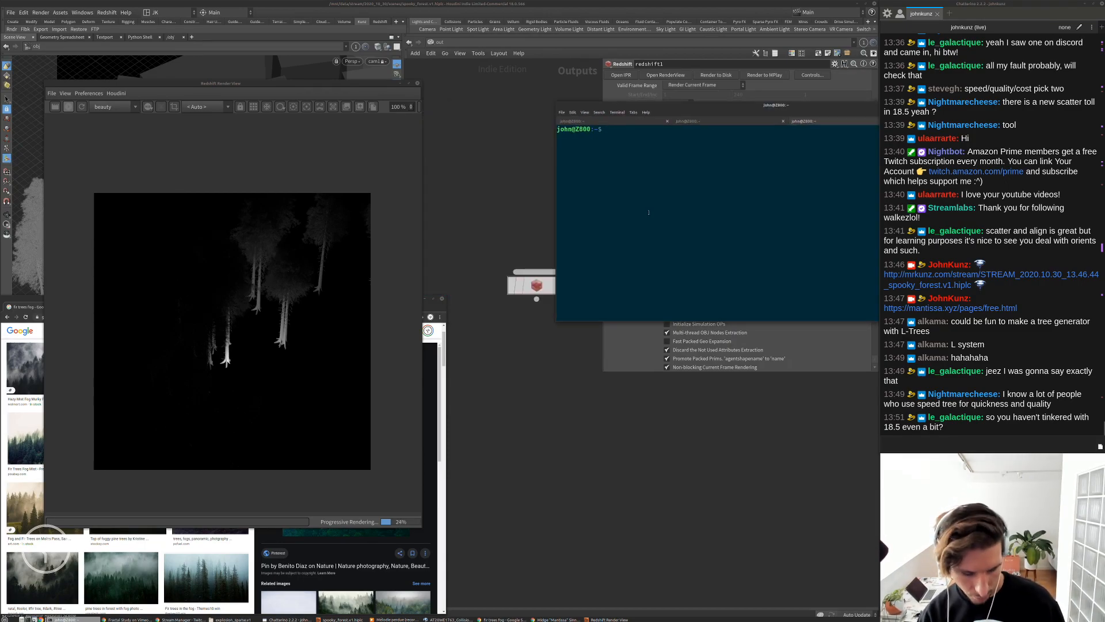
pyautogui.write('185')
pyautogui.press('Return')
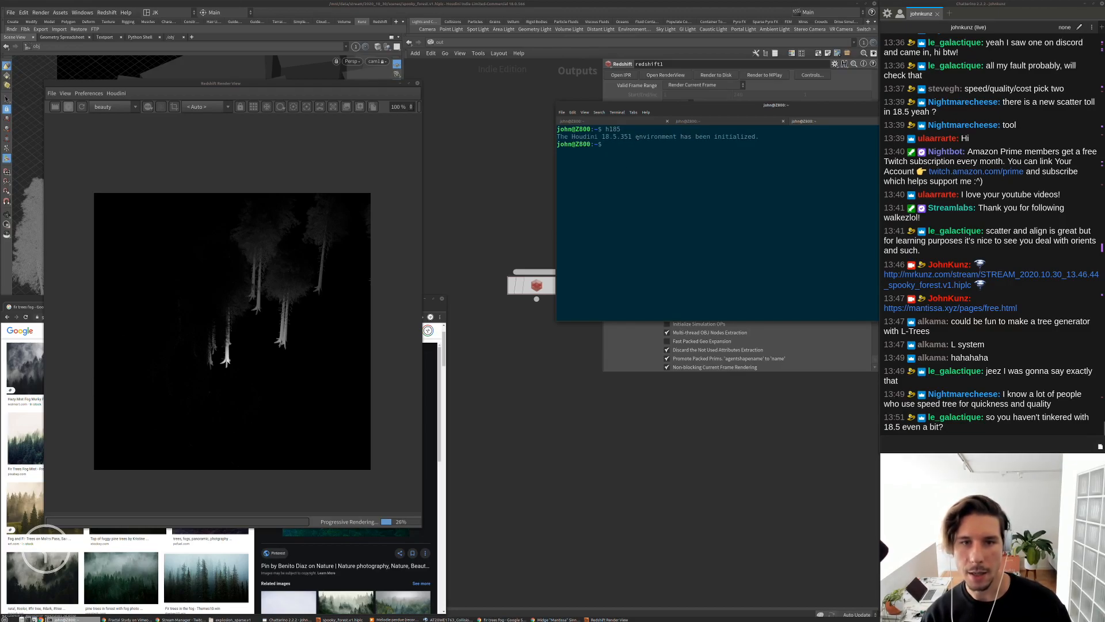
pyautogui.write('h18')
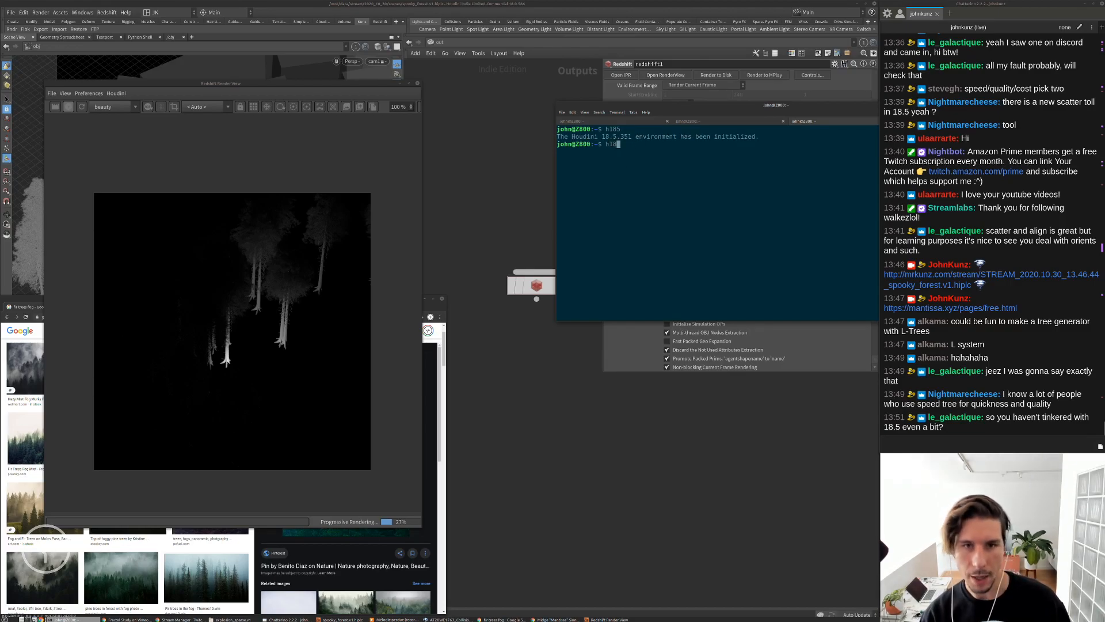
pyautogui.press('Return')
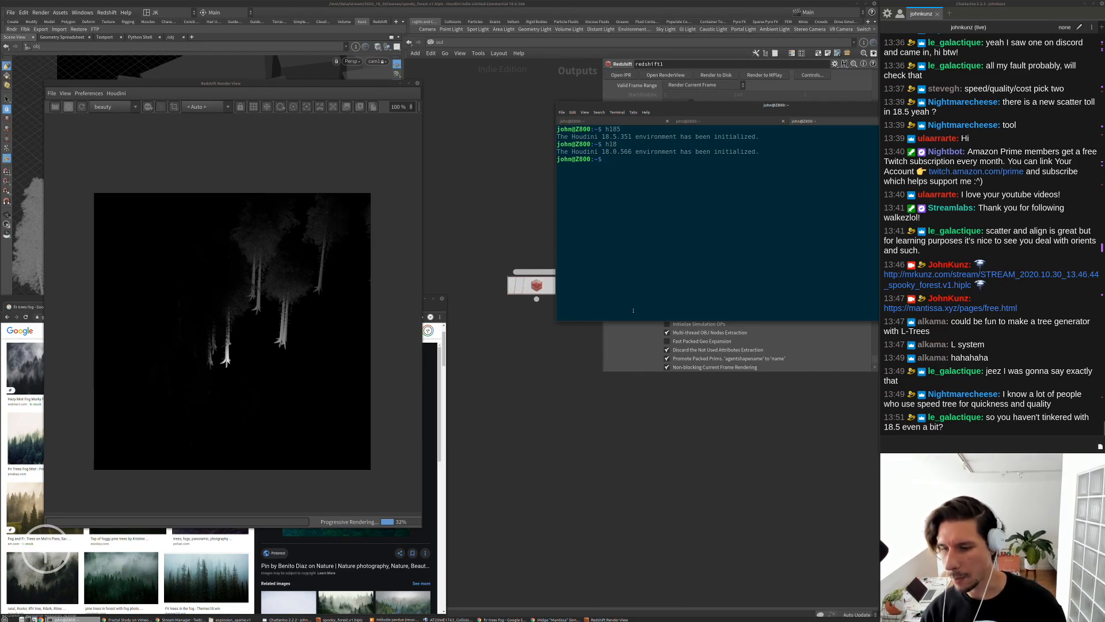
pyautogui.click(630, 415)
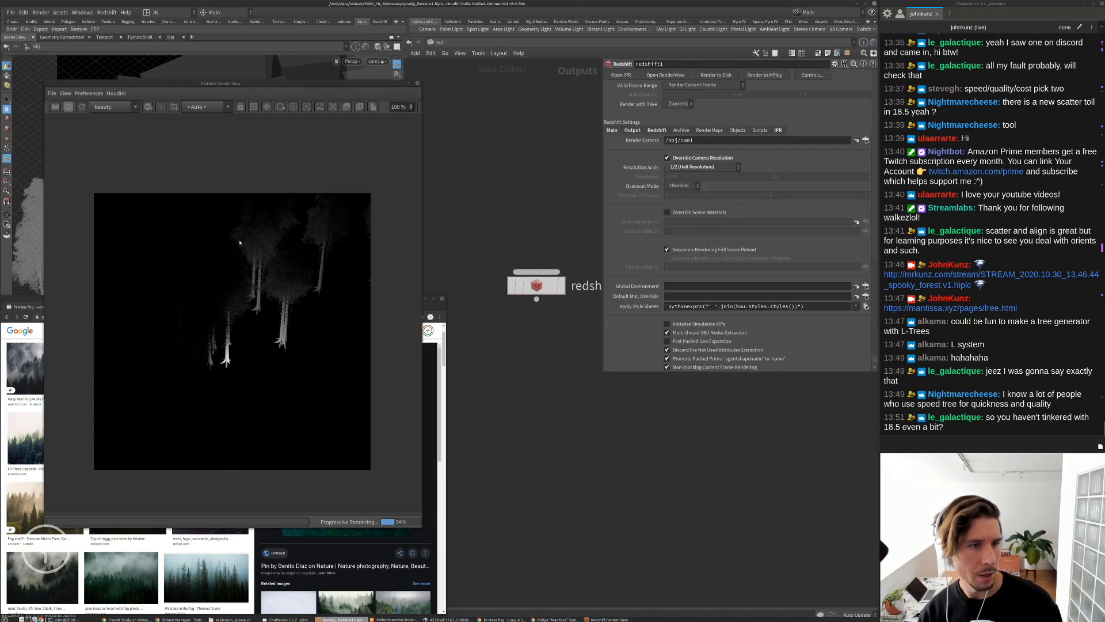
# Switch the network to the obj level, then shrink the Redshift Render View window and move it clear of the viewport and reference images
pyautogui.scroll(3, 289, 306)
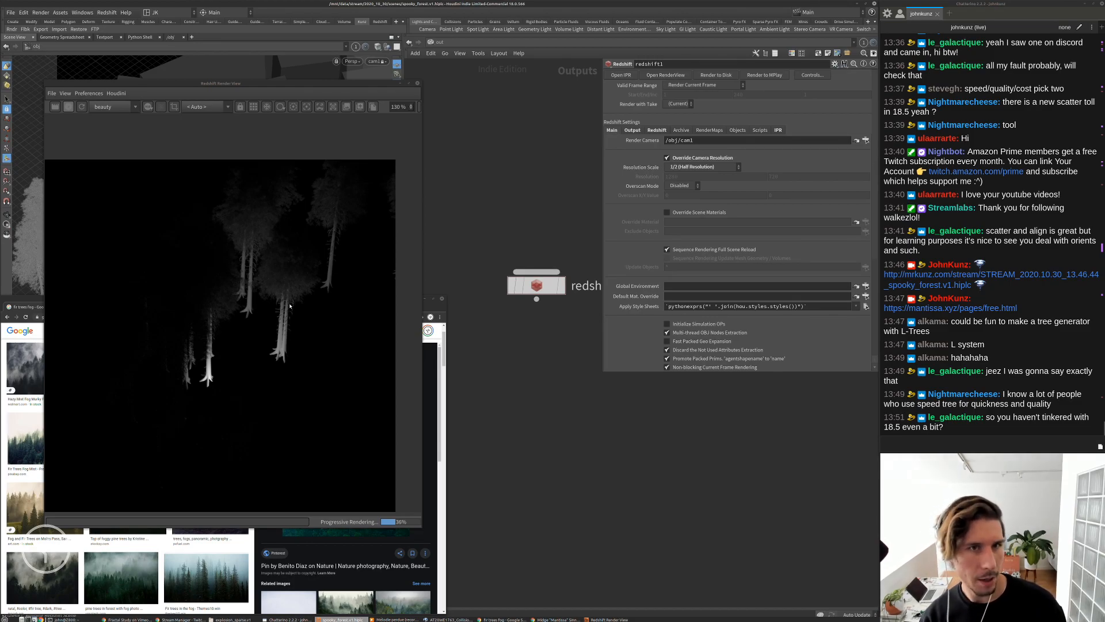
pyautogui.moveTo(546, 218); pyautogui.dragTo(568, 111, button='middle')
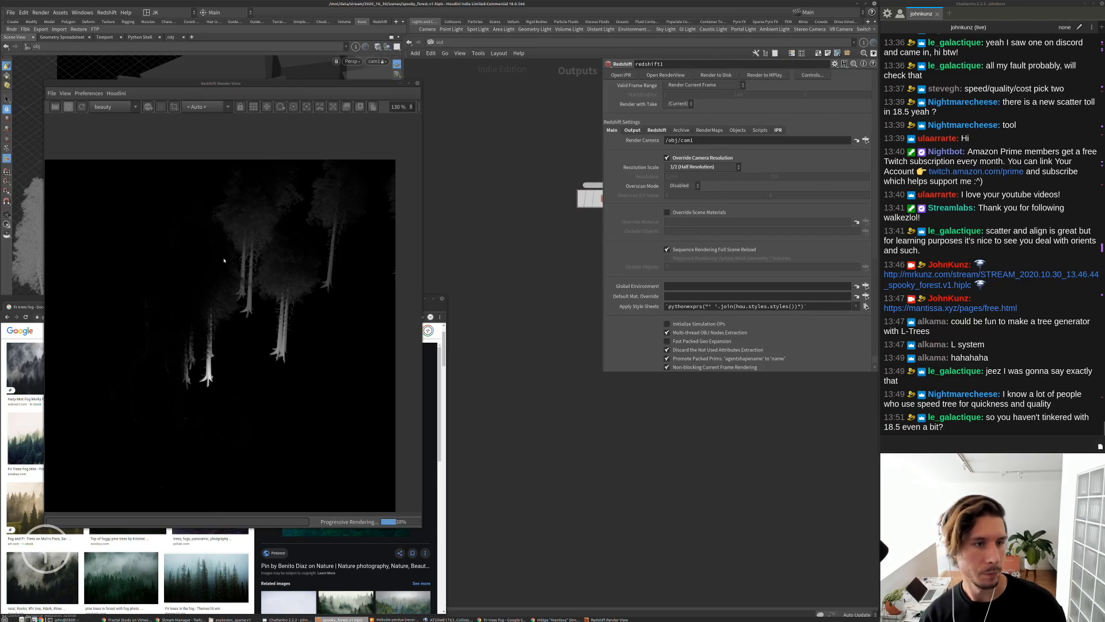
pyautogui.click(432, 42)
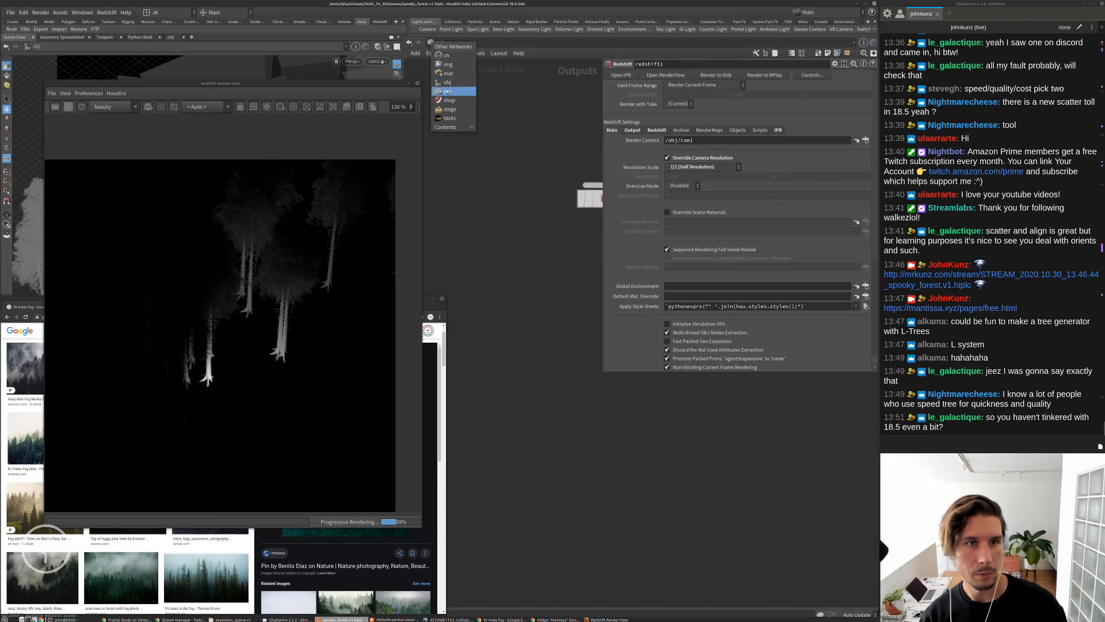
pyautogui.click(447, 83)
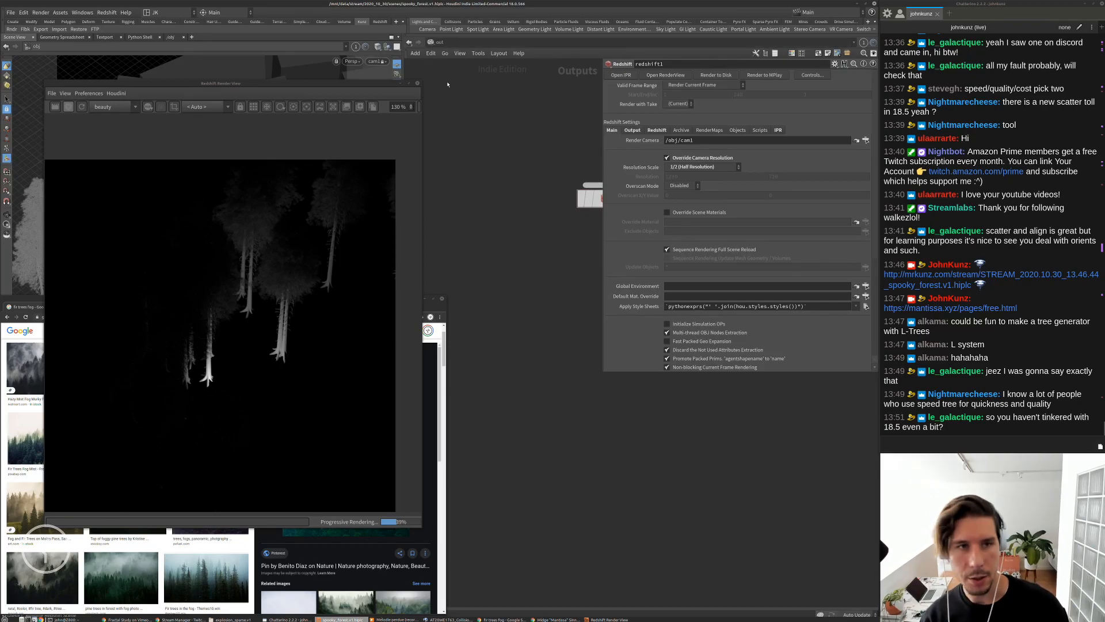
pyautogui.scroll(-2, 523, 259)
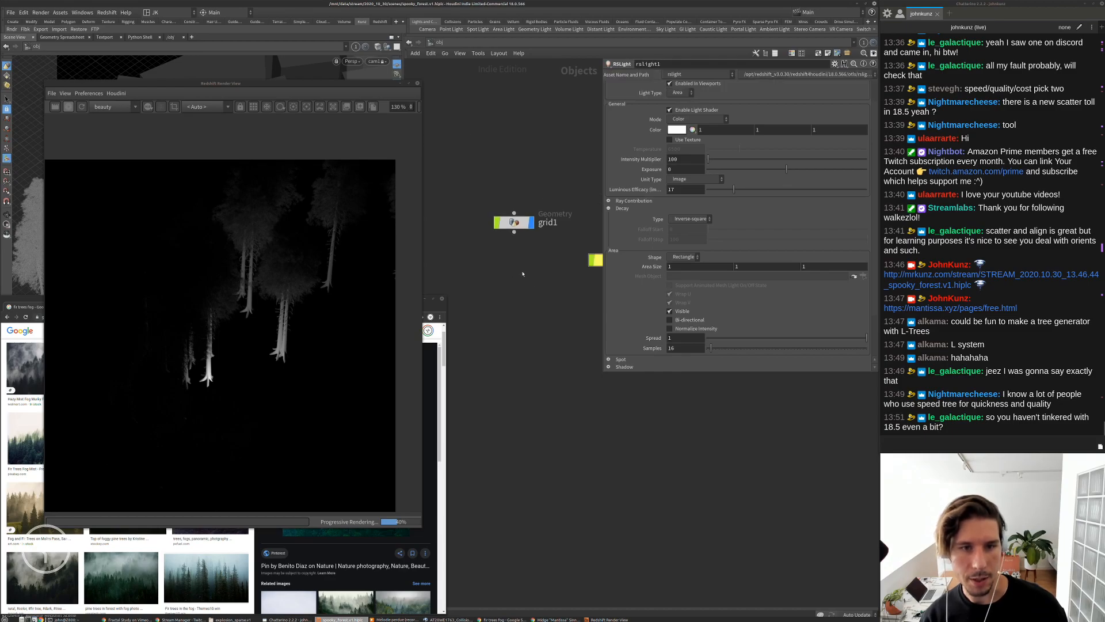
pyautogui.moveTo(419, 525); pyautogui.dragTo(368, 389)
pyautogui.moveTo(329, 84); pyautogui.dragTo(620, 441)
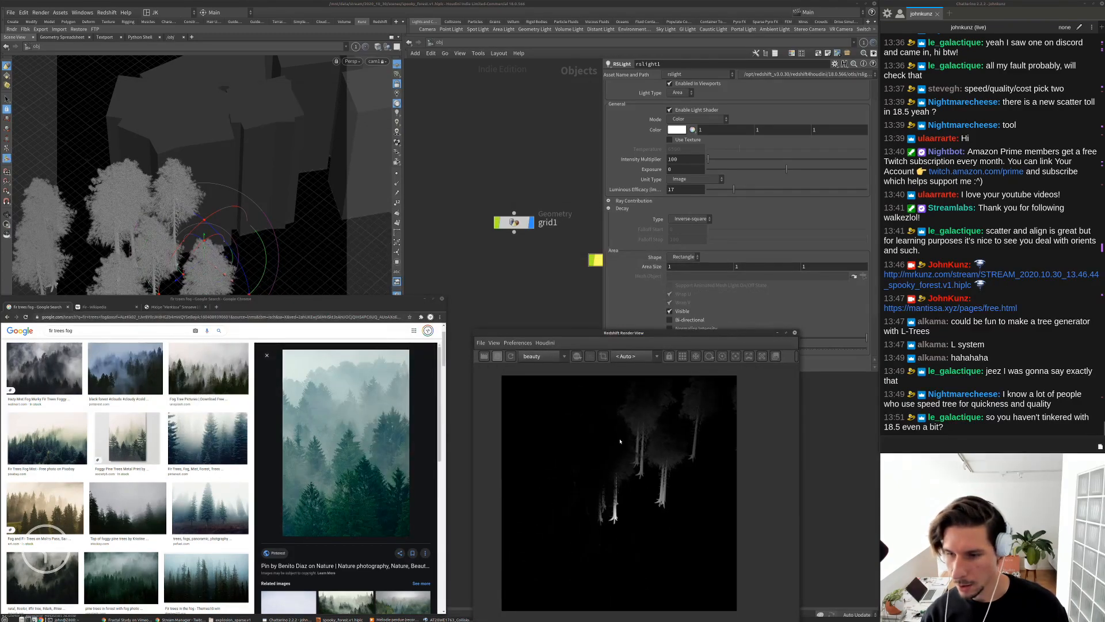
# Look through rslight1 in the viewport and fix the Redshift render camera to /obj/cam1
pyautogui.moveTo(522, 295); pyautogui.dragTo(499, 236, button='middle')
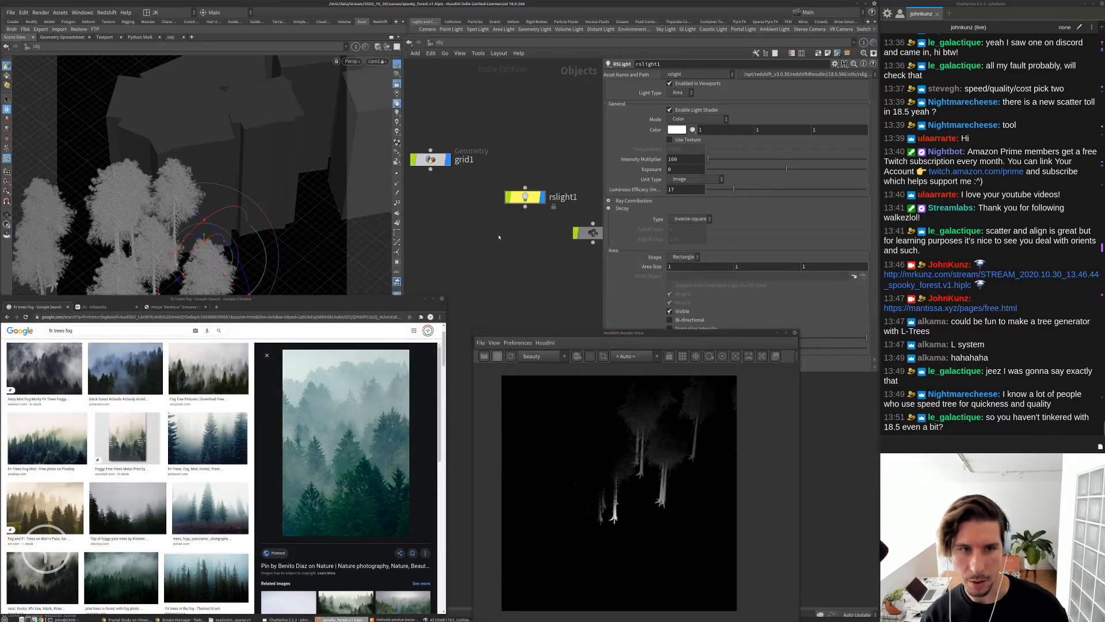
pyautogui.scroll(-3, 508, 234)
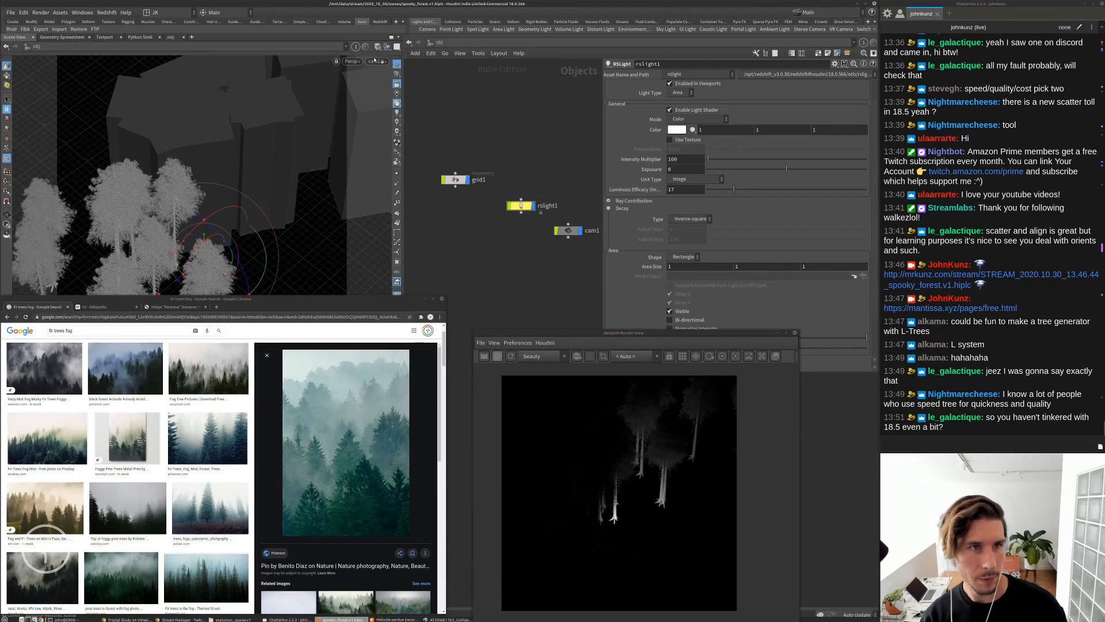
pyautogui.click(376, 62)
pyautogui.moveTo(400, 118)
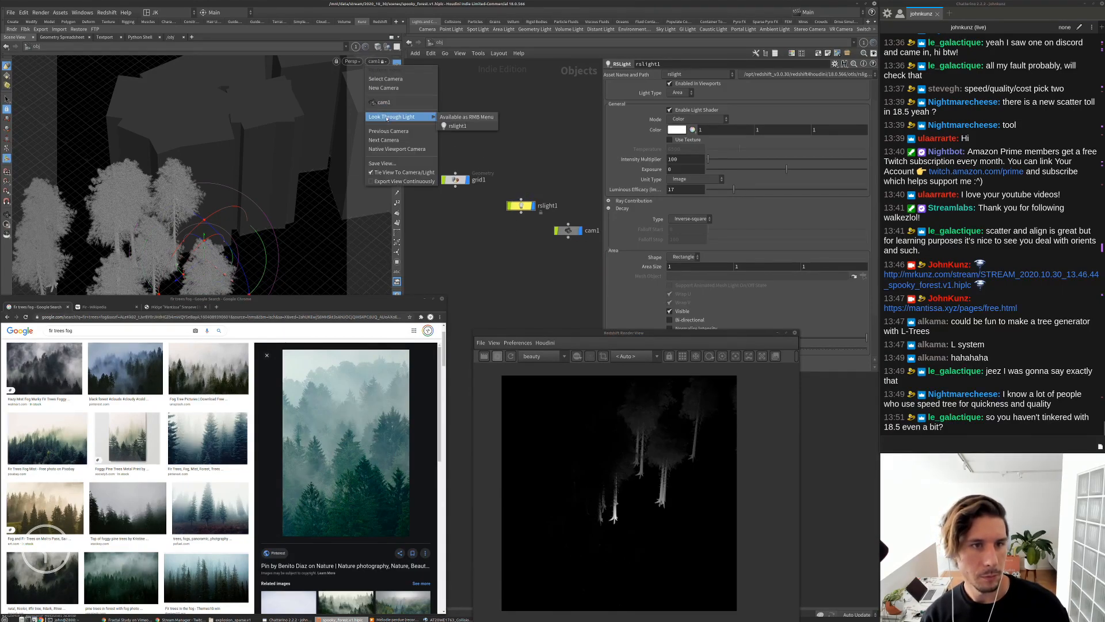
pyautogui.click(470, 126)
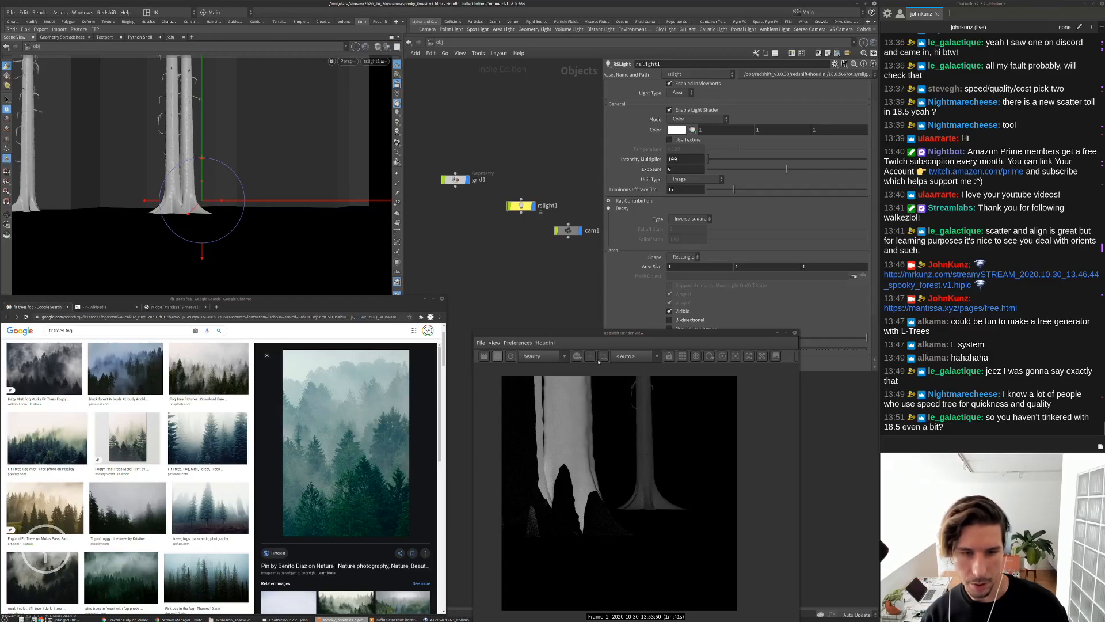
pyautogui.click(630, 356)
pyautogui.click(631, 372)
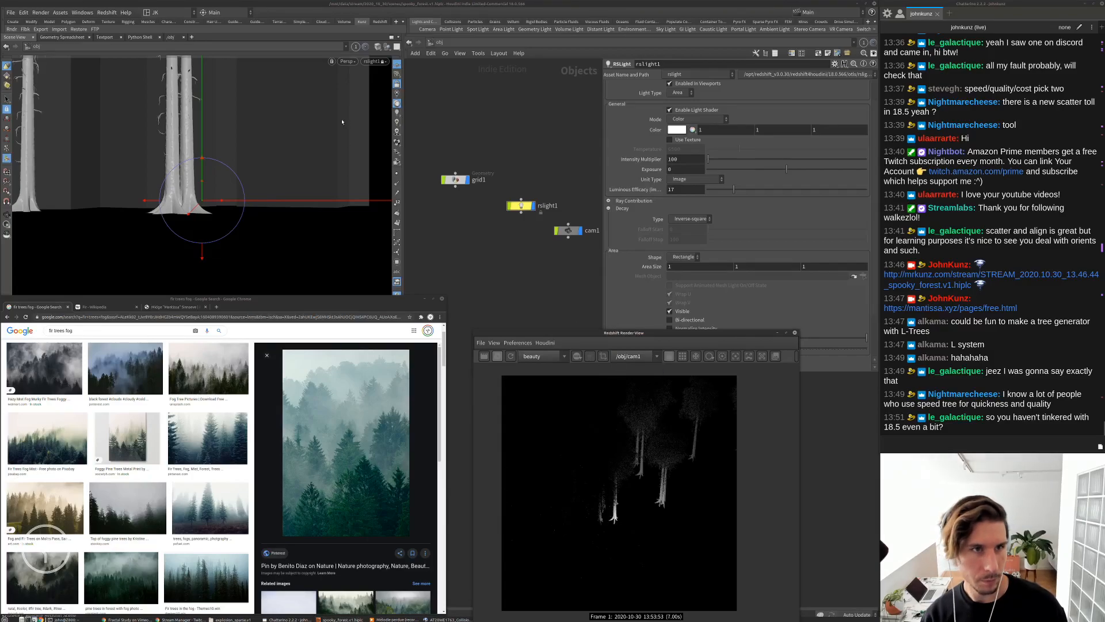
# Reposition rslight1 through its own view by framing the grid1 geometry and moving in close on the trees
pyautogui.hotkey('space', 'h')
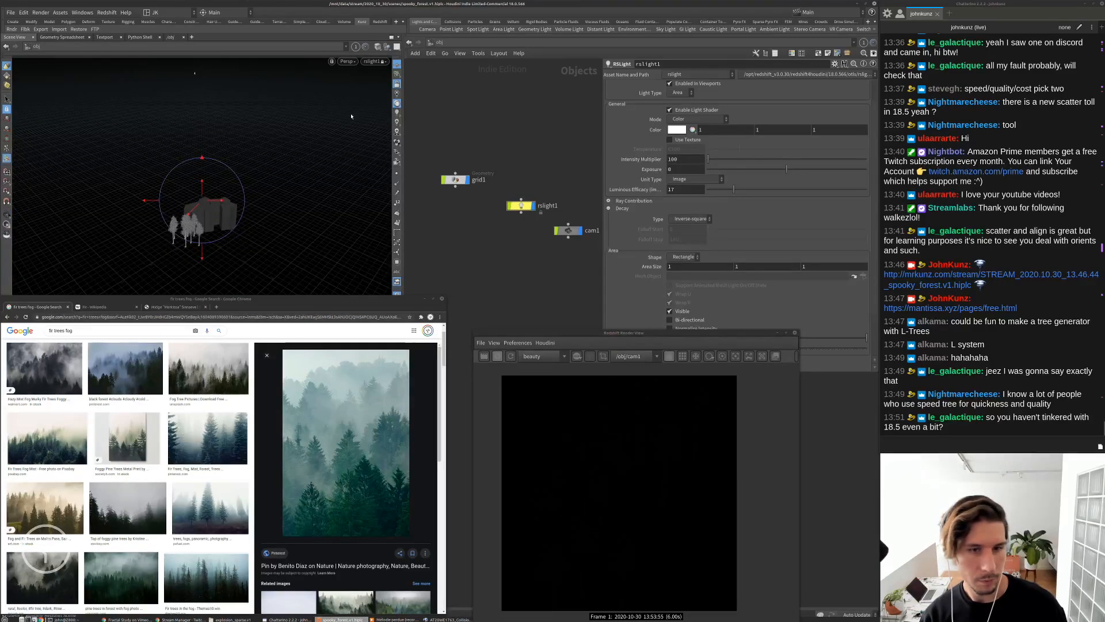
pyautogui.click(455, 179)
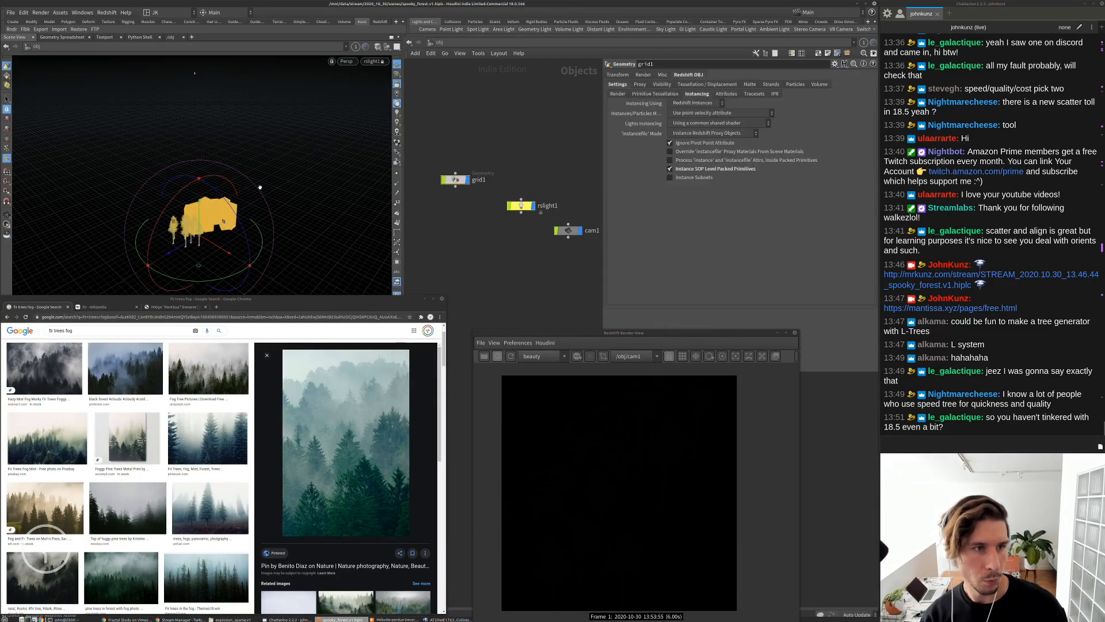
pyautogui.hotkey('space', 'g')
pyautogui.moveTo(259, 187); pyautogui.dragTo(276, 183)
pyautogui.moveTo(277, 183); pyautogui.dragTo(369, 173, button='right')
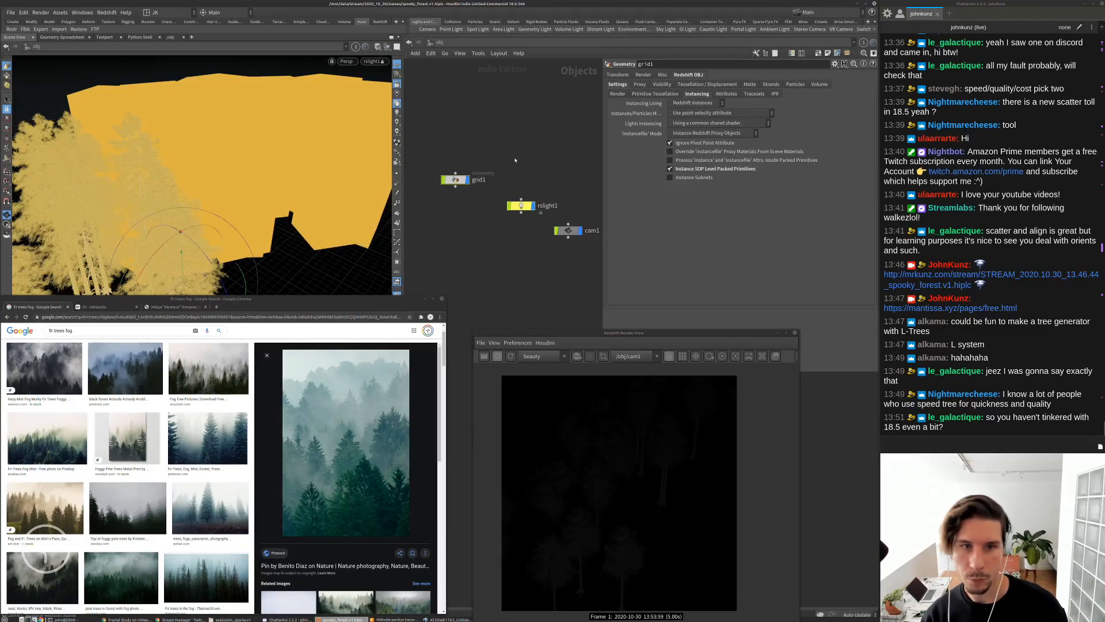
# Set the exposure of rslight1 to 1
pyautogui.click(521, 205)
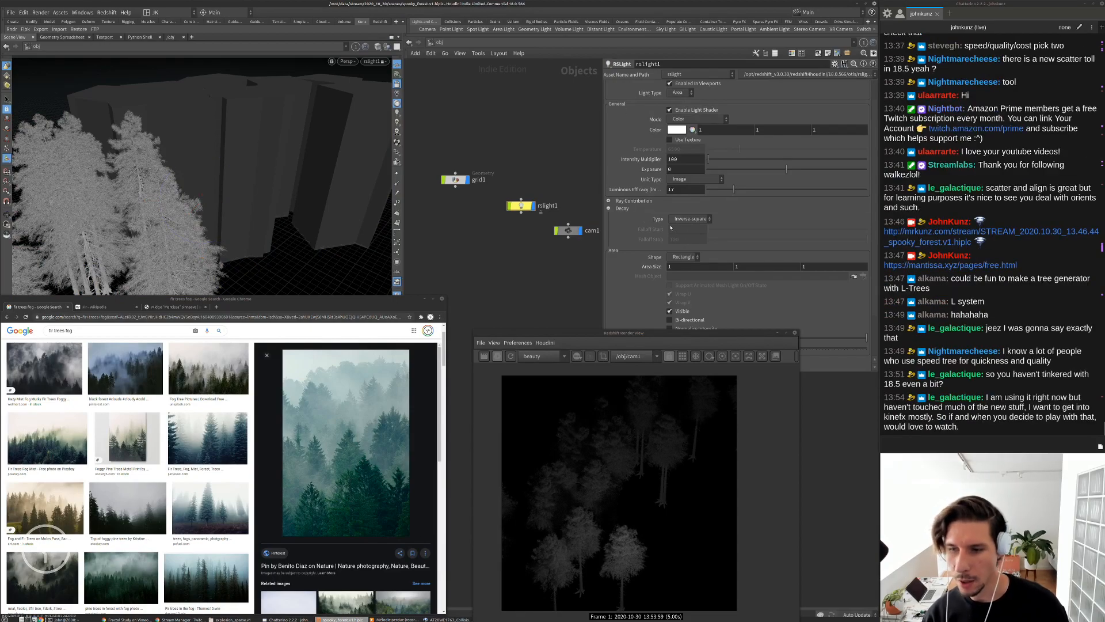
pyautogui.moveTo(675, 169); pyautogui.dragTo(562, 166)
pyautogui.write('1')
pyautogui.press('Return')
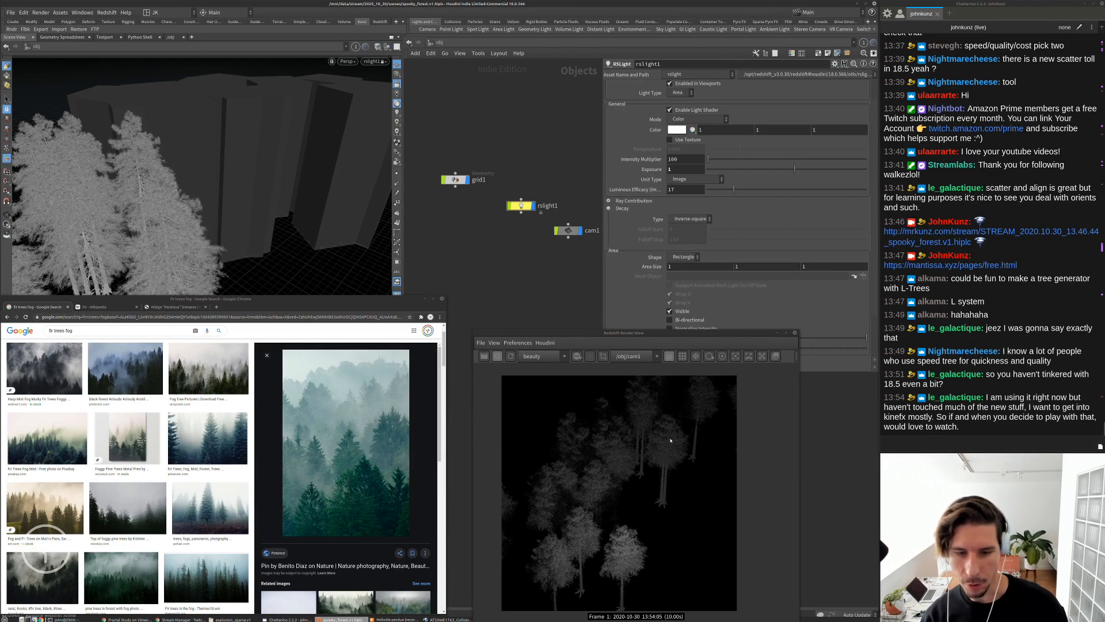
# Adjust the light's position and angle on the tree group through its view, and shift the render window over the reference images
pyautogui.keyDown('alt'); pyautogui.moveTo(253, 173); pyautogui.dragTo(267, 133); pyautogui.keyUp('alt')
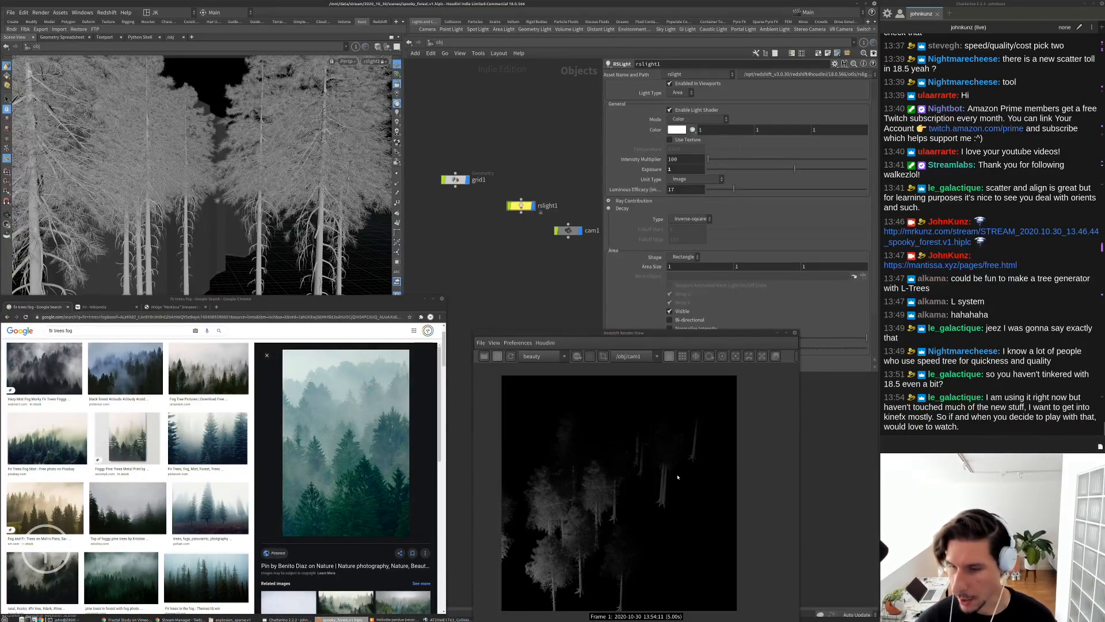
pyautogui.keyDown('alt'); pyautogui.moveTo(238, 180); pyautogui.dragTo(253, 177); pyautogui.keyUp('alt')
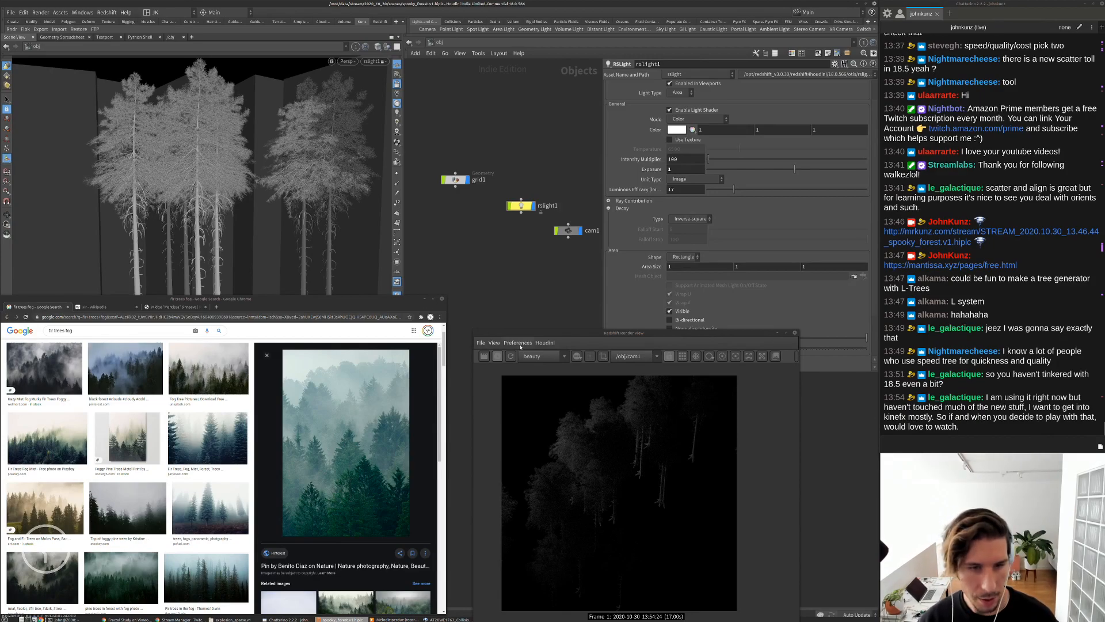
pyautogui.moveTo(521, 333); pyautogui.dragTo(395, 283)
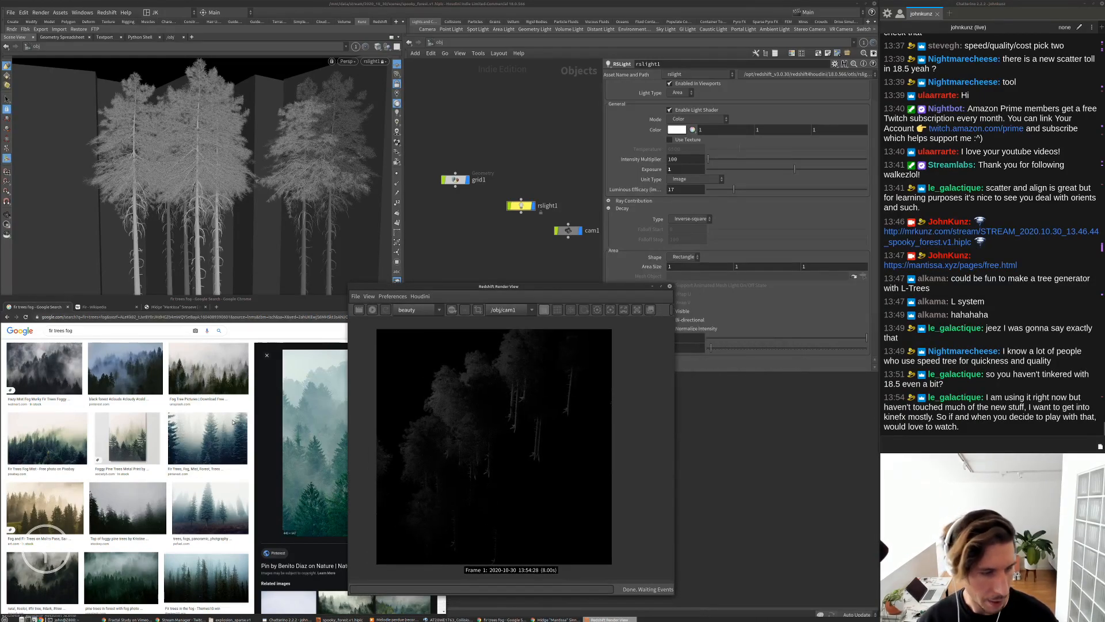
# Bring up the terminal and run the h185 environment command
pyautogui.click(68, 619)
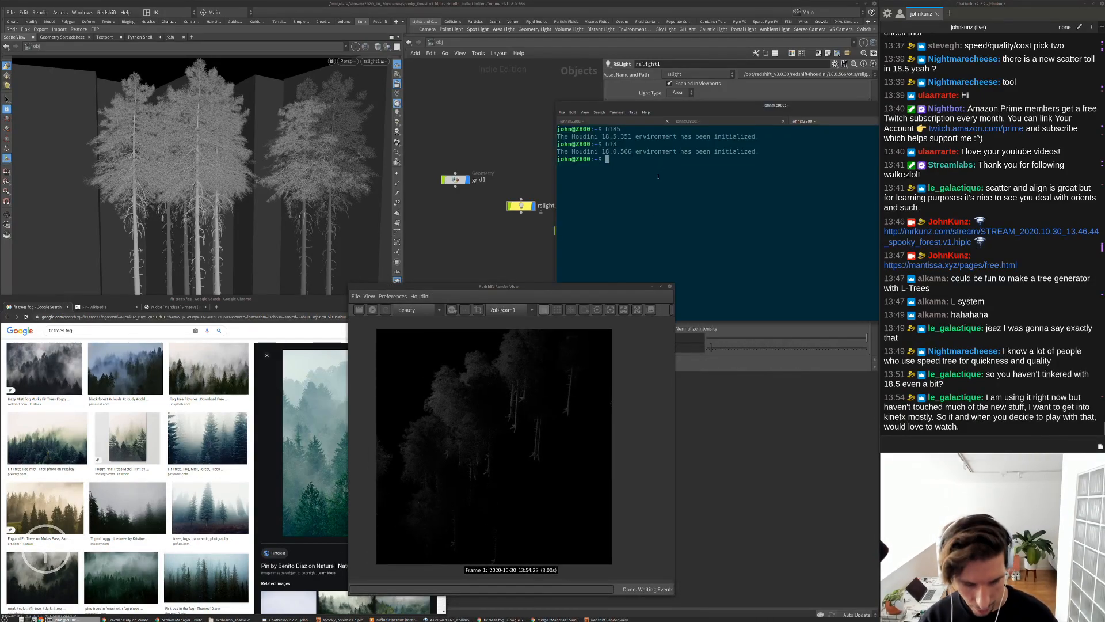
pyautogui.write('h18')
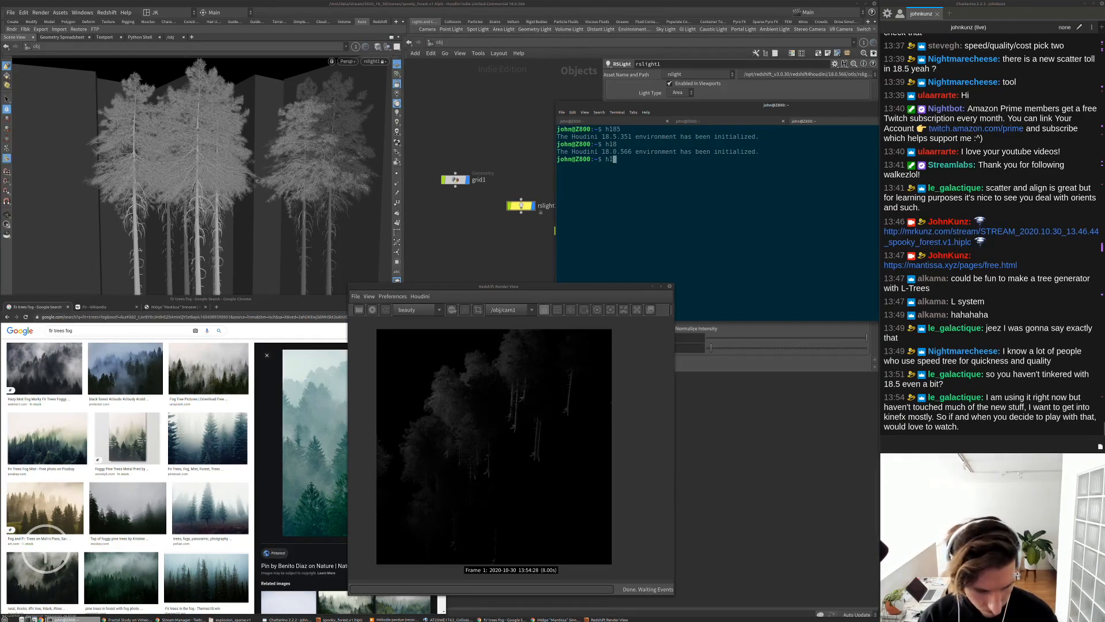
pyautogui.write('5')
pyautogui.press('Return')
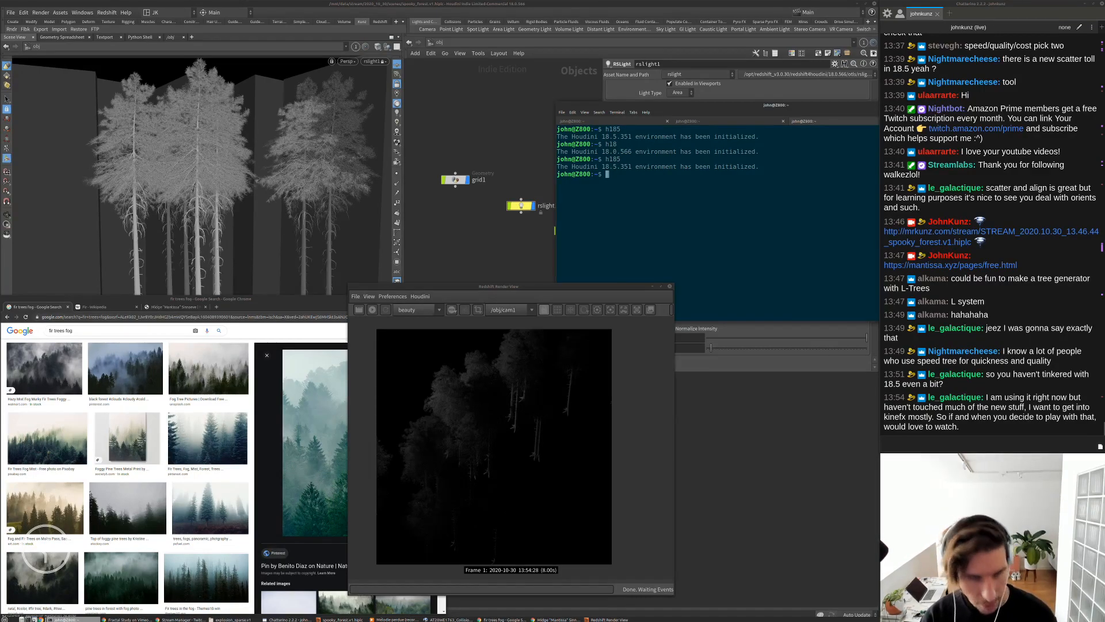
# Launch houdinifx from the terminal with ~/Desktop/kineFX/KineFX_polyfolding_jointchain_entagma_001.hiplc
pyautogui.write('houdini')
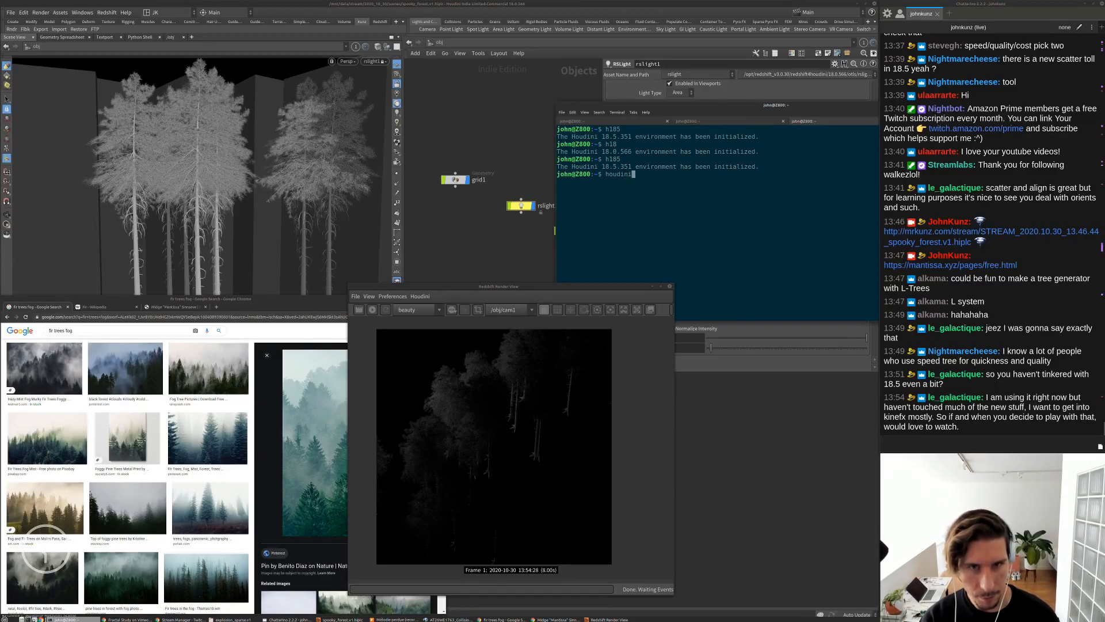
pyautogui.write('fx ~')
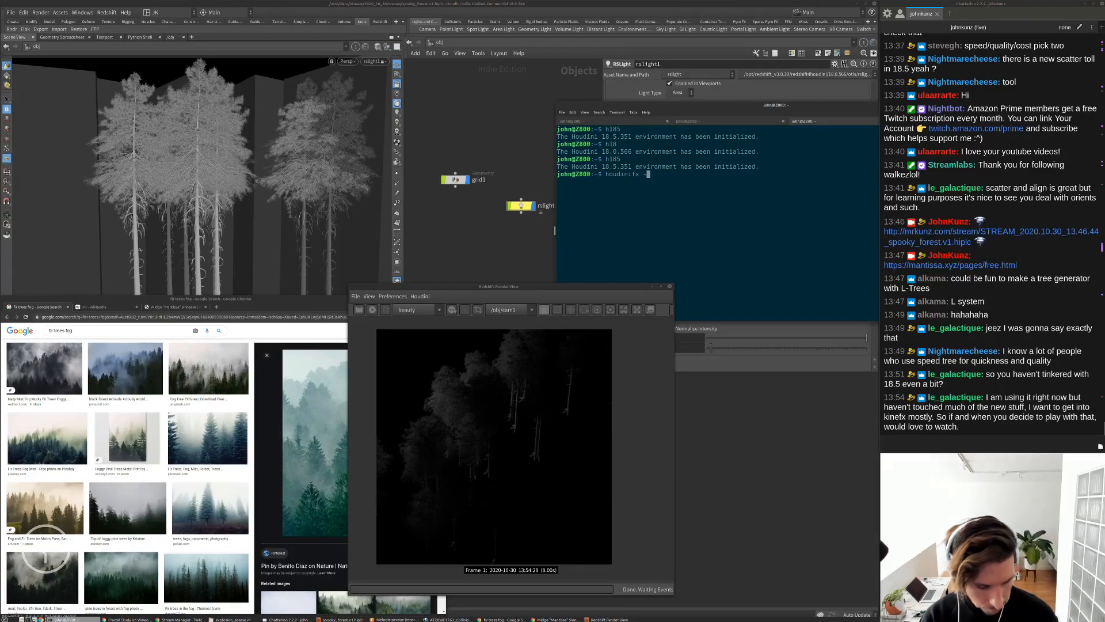
pyautogui.write('/Desktop/K')
pyautogui.press('Tab')
pyautogui.press('Tab')
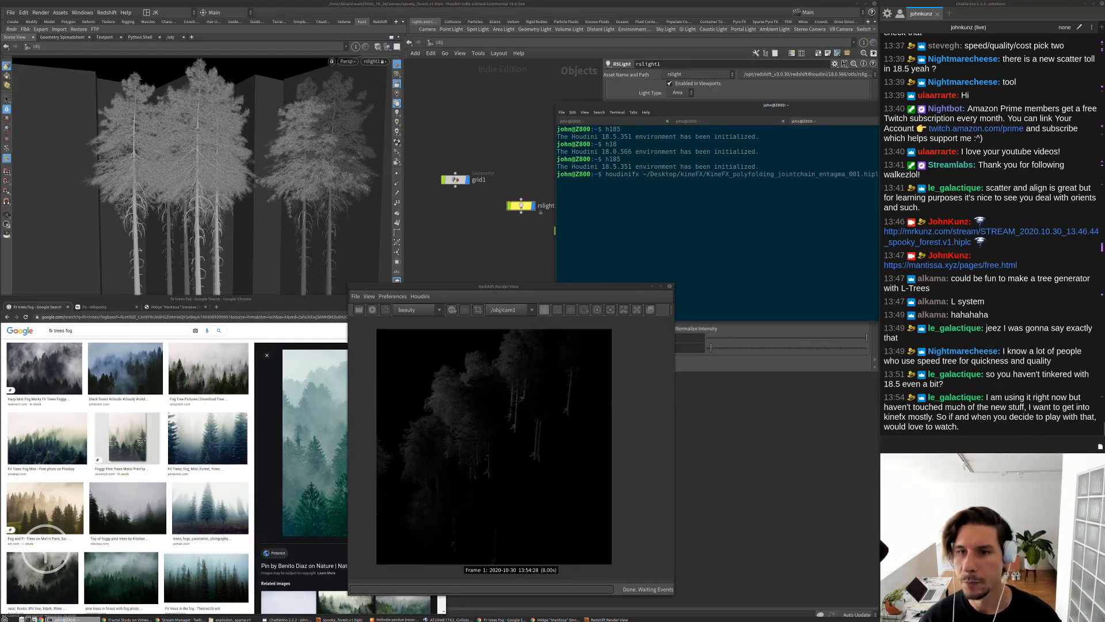
pyautogui.moveTo(800, 104); pyautogui.dragTo(742, 106)
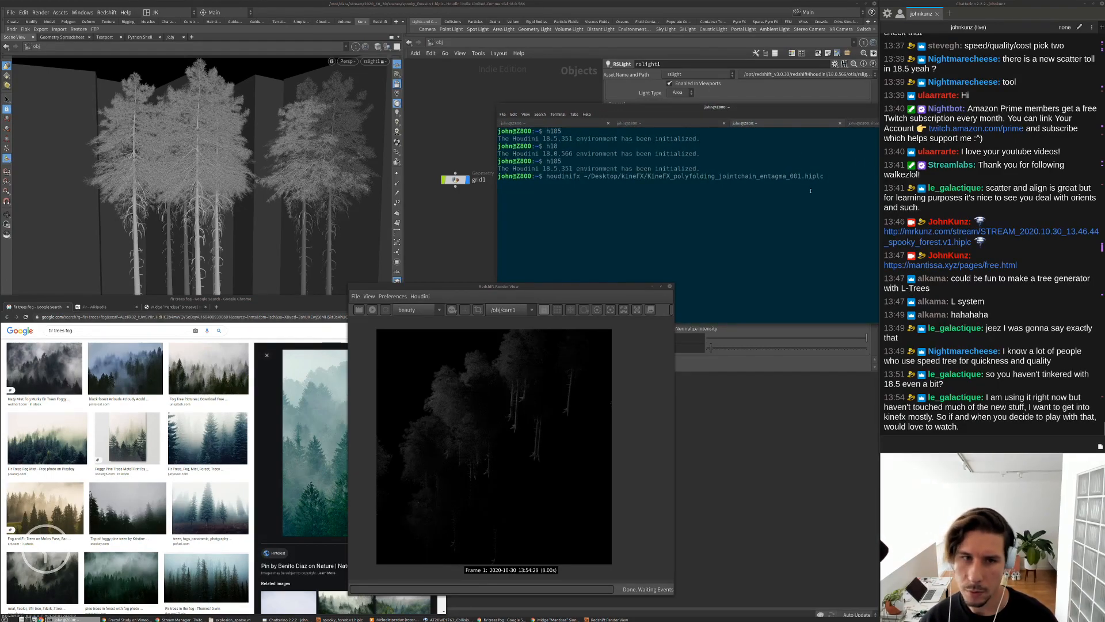
pyautogui.click(782, 479)
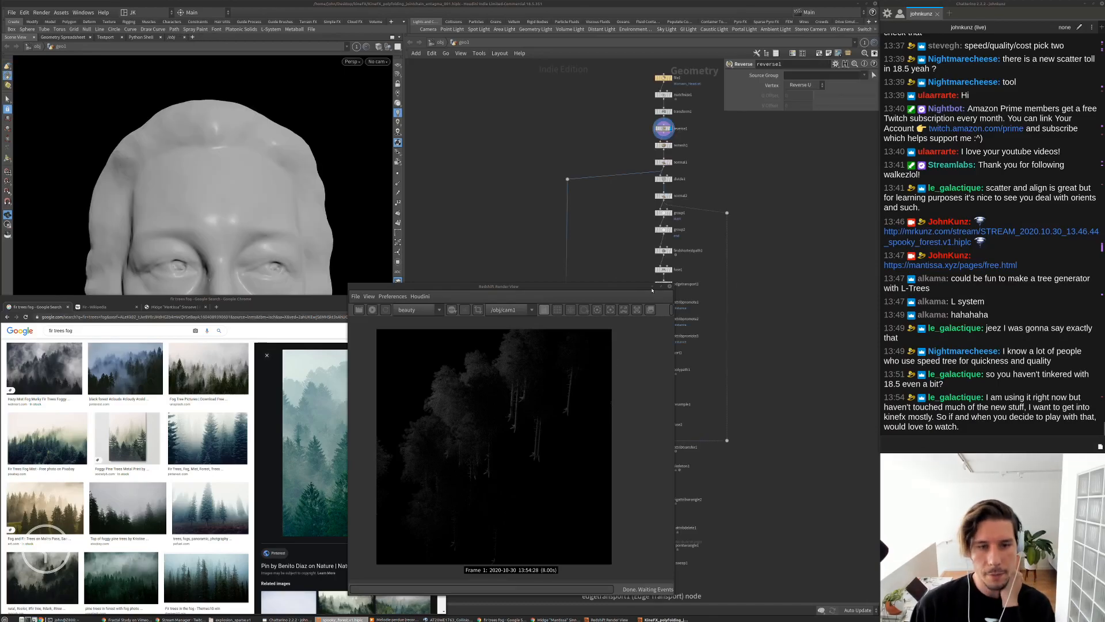
# Hide the render and browser windows, display the merge1 and sweep1 results, and scrub the timeline to about frame 85
pyautogui.scroll(3, 612, 470)
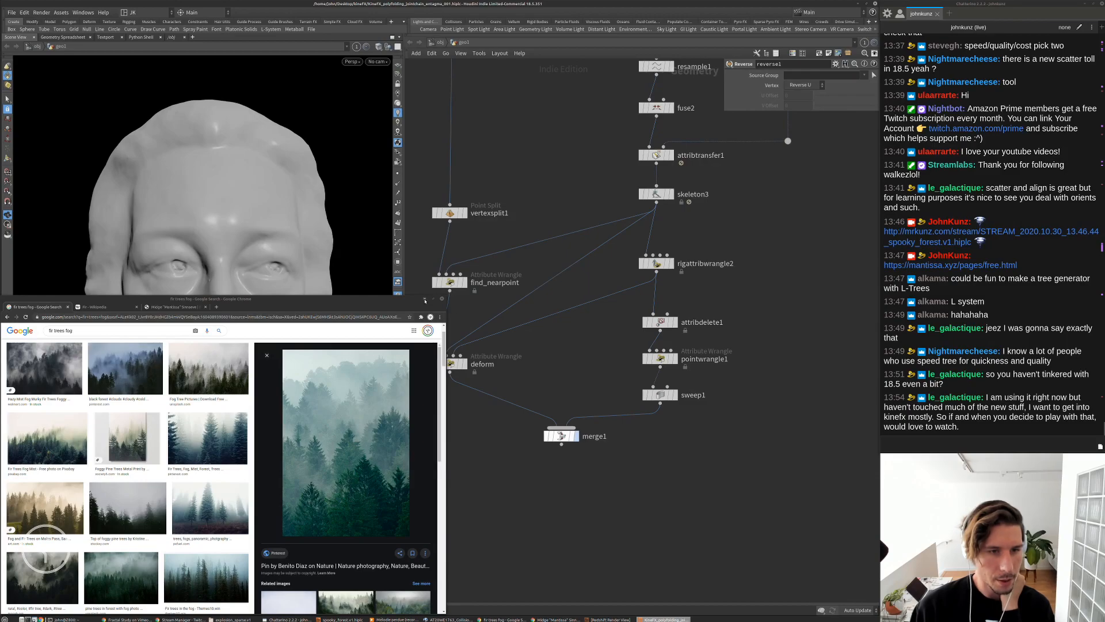
pyautogui.click(425, 299)
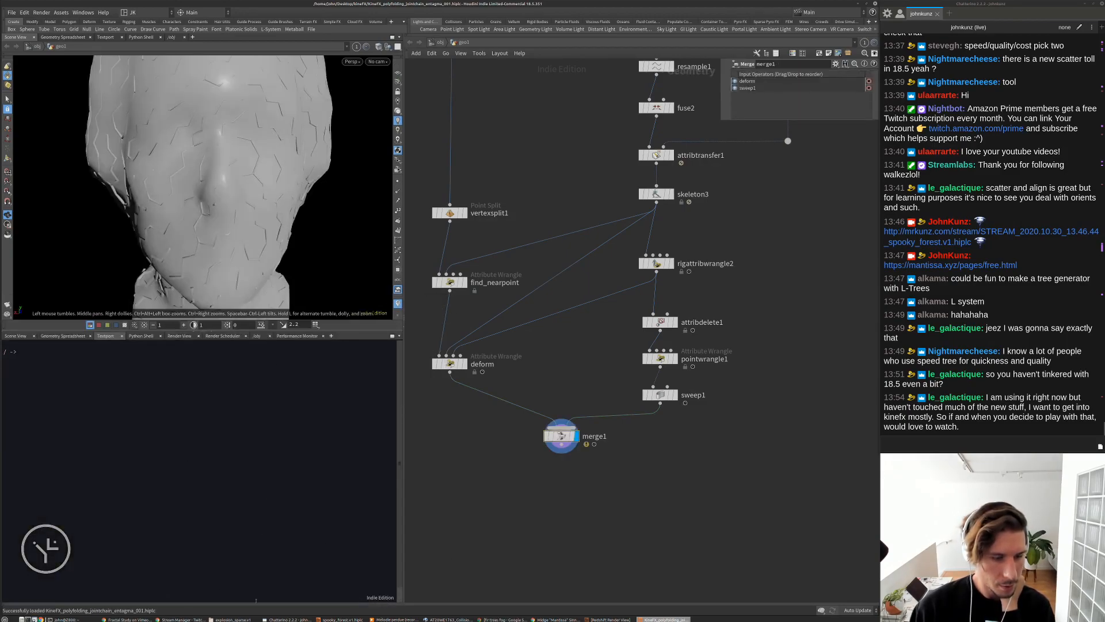
pyautogui.click(675, 395)
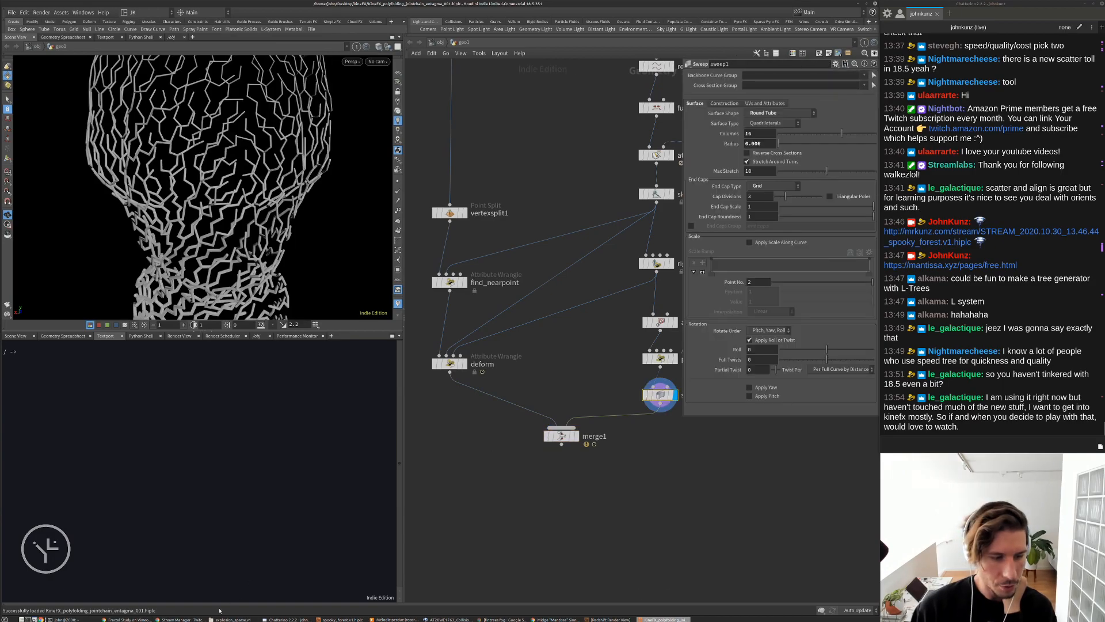
pyautogui.click(215, 605)
pyautogui.moveTo(122, 594); pyautogui.dragTo(350, 600)
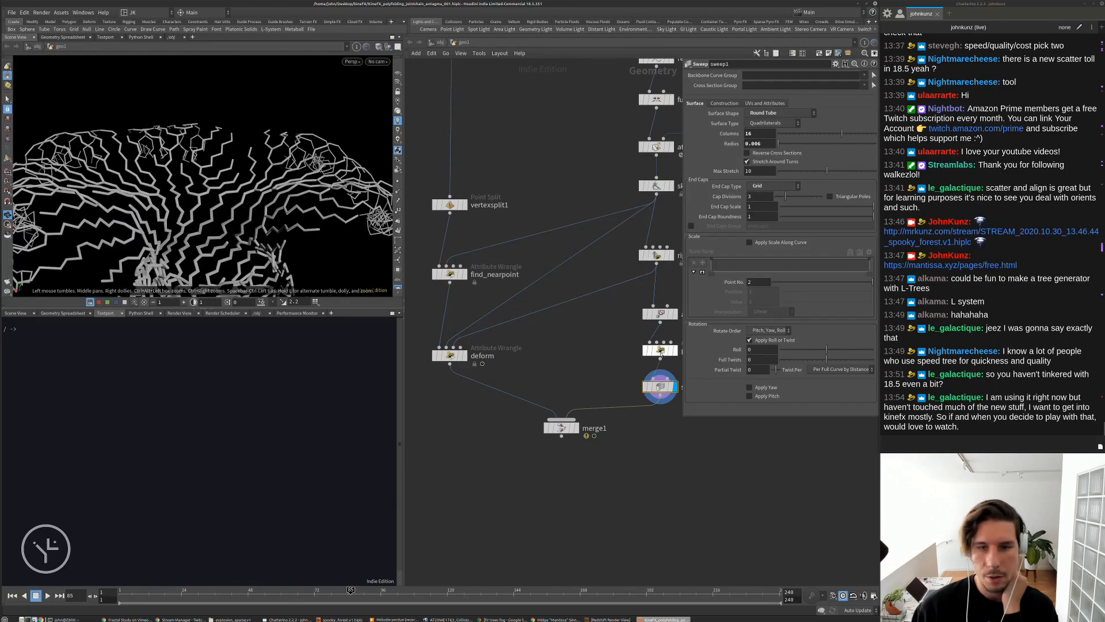
# Examine the KineFX node chain upstream from rigattribwrangle2, displaying the skeleton3 and attribtransfer1 outputs
pyautogui.moveTo(602, 313); pyautogui.dragTo(508, 367, button='middle')
pyautogui.scroll(2, 584, 309)
pyautogui.click(561, 309)
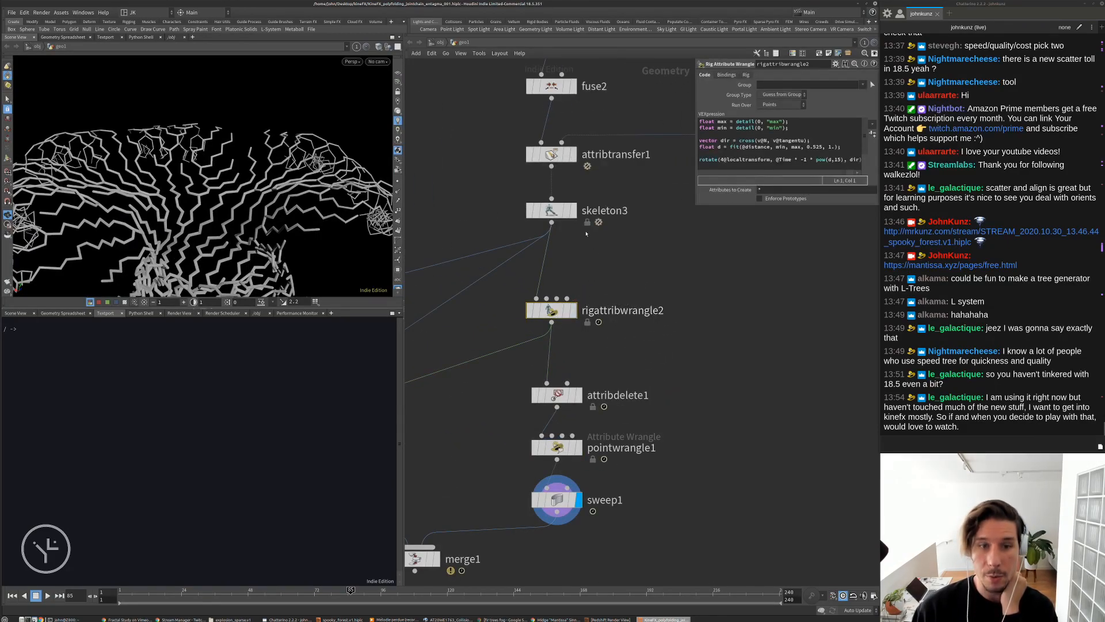
pyautogui.click(573, 210)
pyautogui.moveTo(478, 204); pyautogui.dragTo(482, 237, button='middle')
pyautogui.scroll(-1, 397, 236)
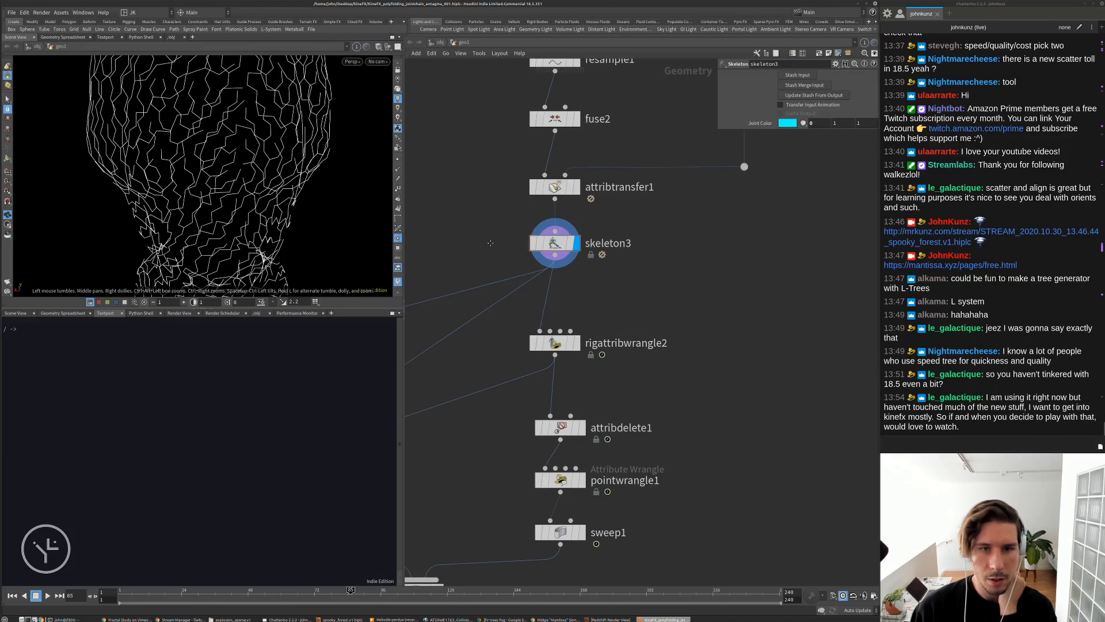
pyautogui.moveTo(589, 172); pyautogui.dragTo(559, 251, button='middle')
pyautogui.click(536, 267)
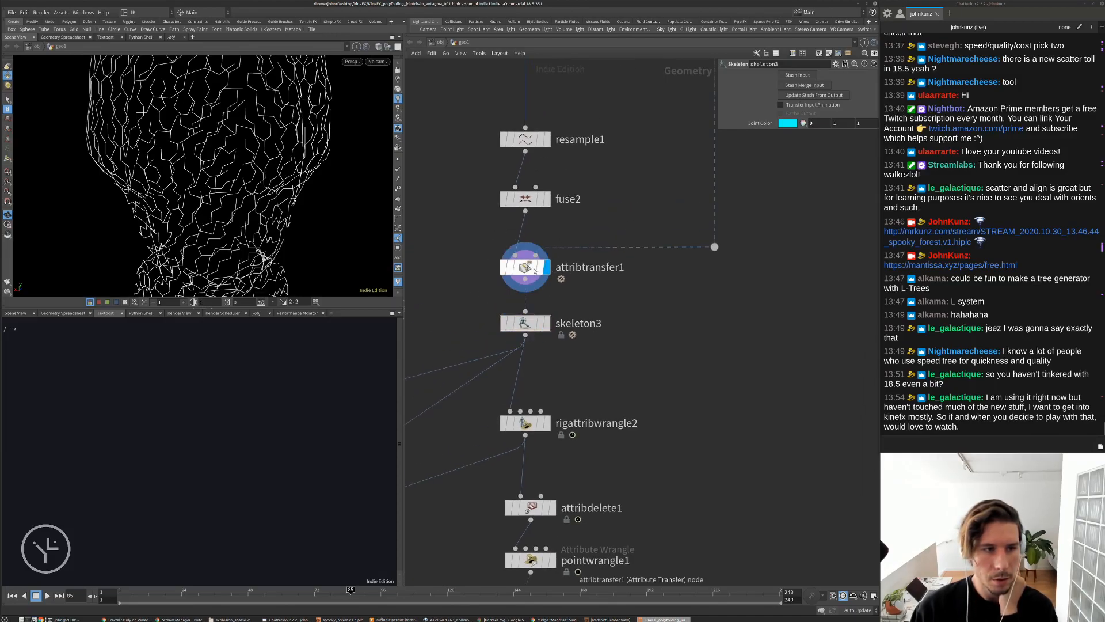
pyautogui.scroll(-3, 487, 360)
pyautogui.moveTo(562, 75); pyautogui.dragTo(560, 225, button='middle')
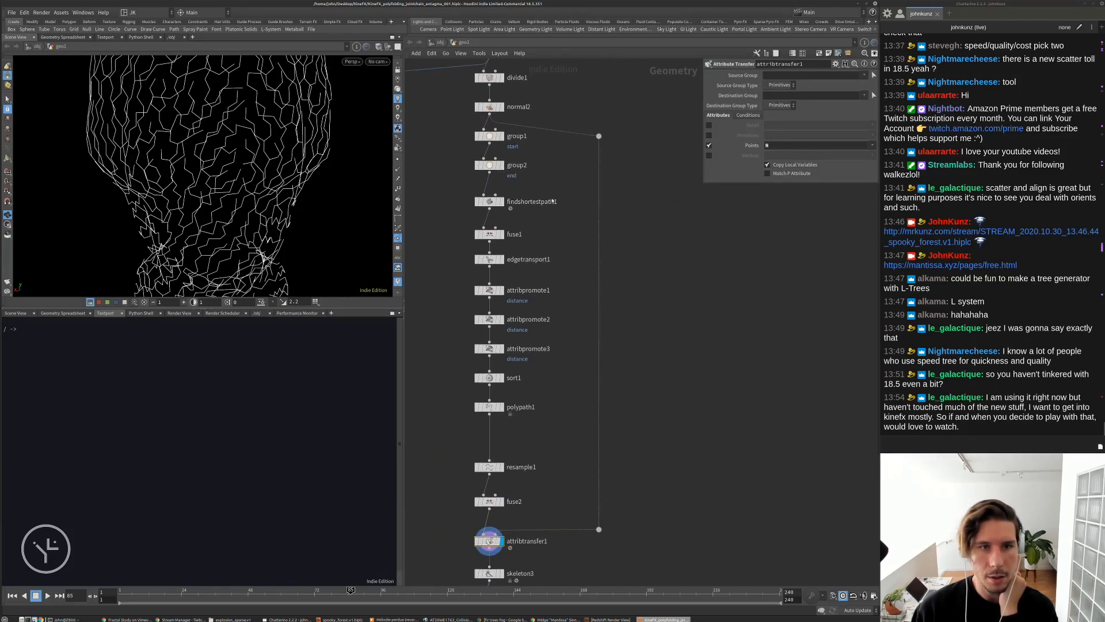
# Compare the normal2 and skeleton3 outputs in the viewport and check the skeleton3 parameters
pyautogui.click(501, 110)
pyautogui.moveTo(565, 301); pyautogui.dragTo(567, 206, button='middle')
pyautogui.scroll(2, 504, 536)
pyautogui.click(501, 457)
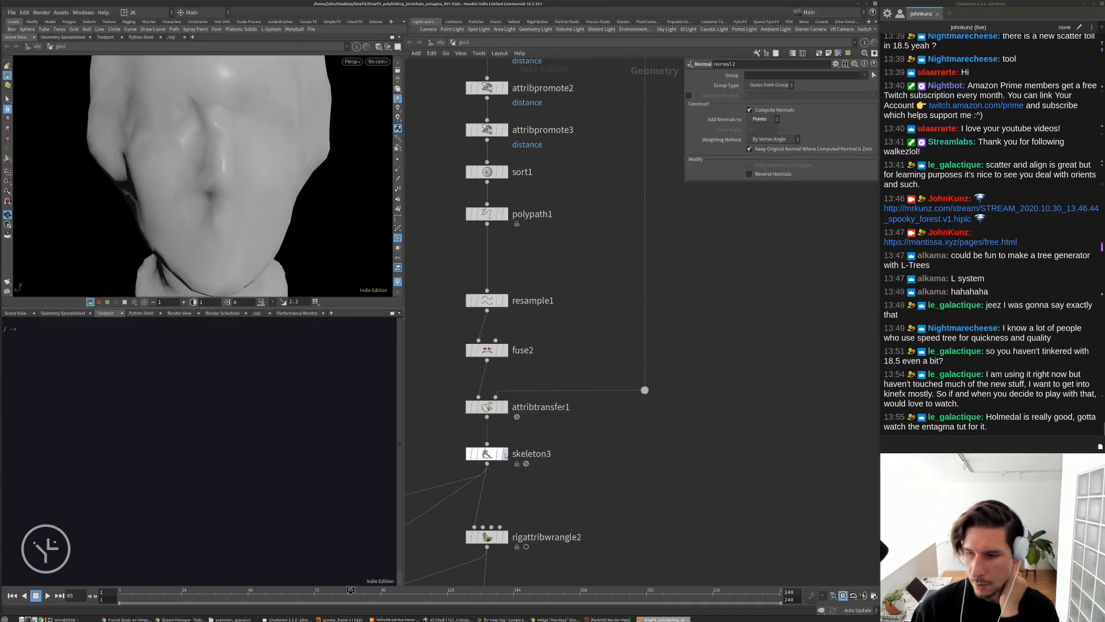
pyautogui.click(490, 452)
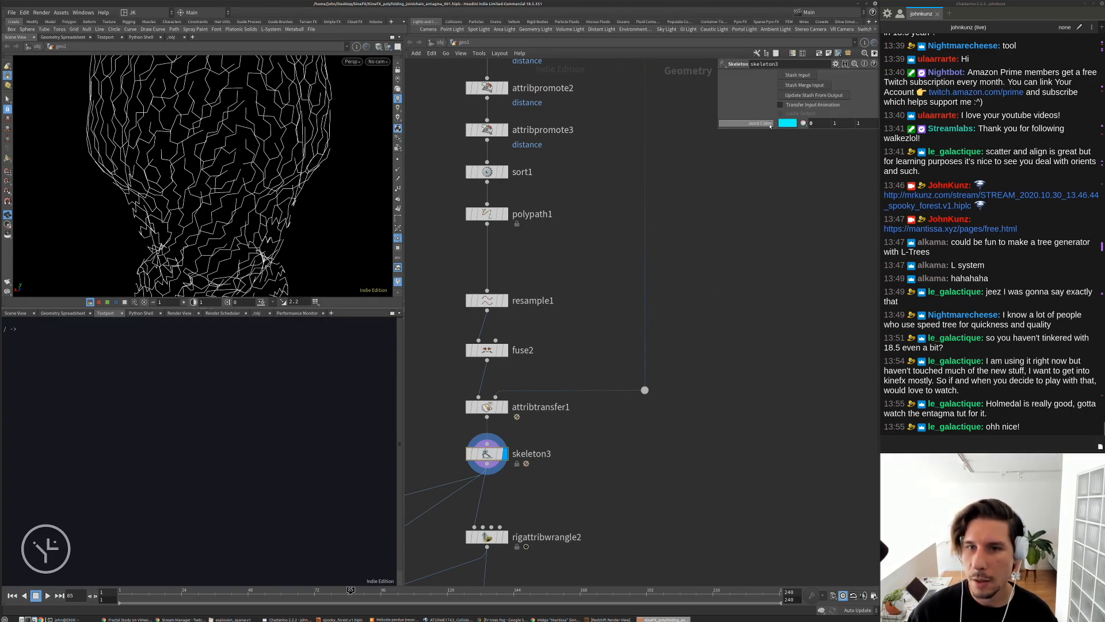
# Activate the Select tool on skeleton3 and pick a single joint in the close-up skeleton view
pyautogui.moveTo(471, 417); pyautogui.dragTo(524, 343, button='middle')
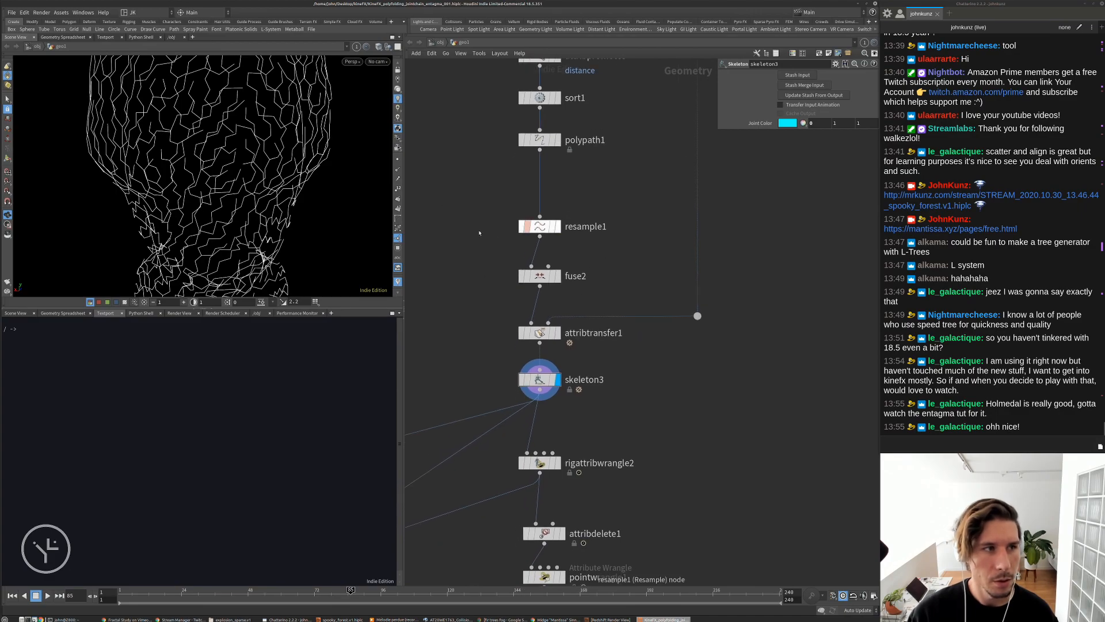
pyautogui.click(8, 157)
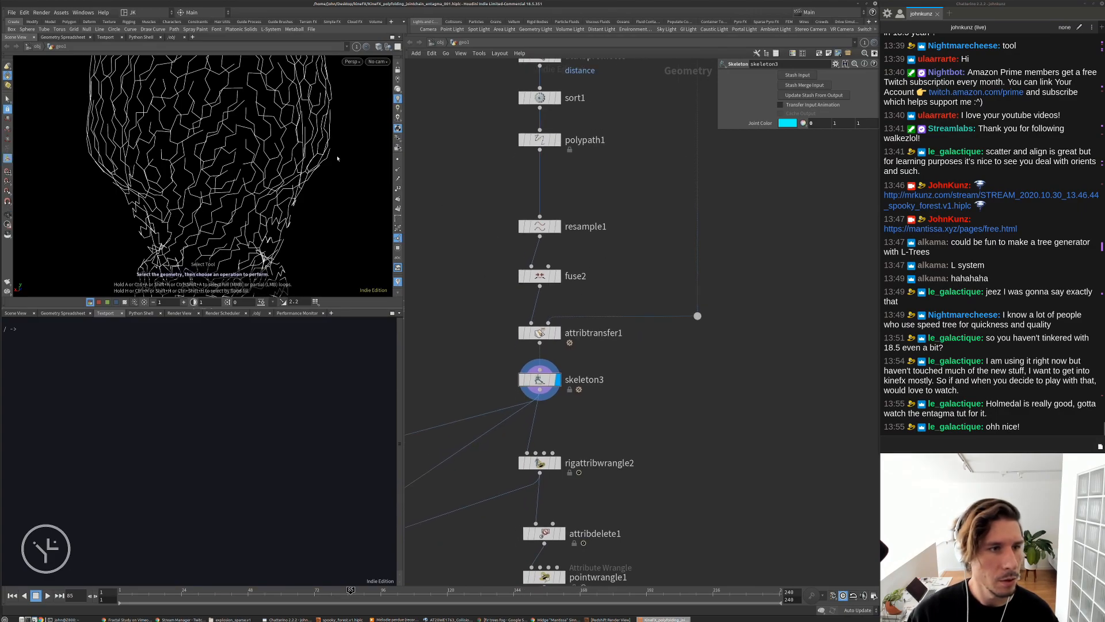
pyautogui.scroll(5, 282, 157)
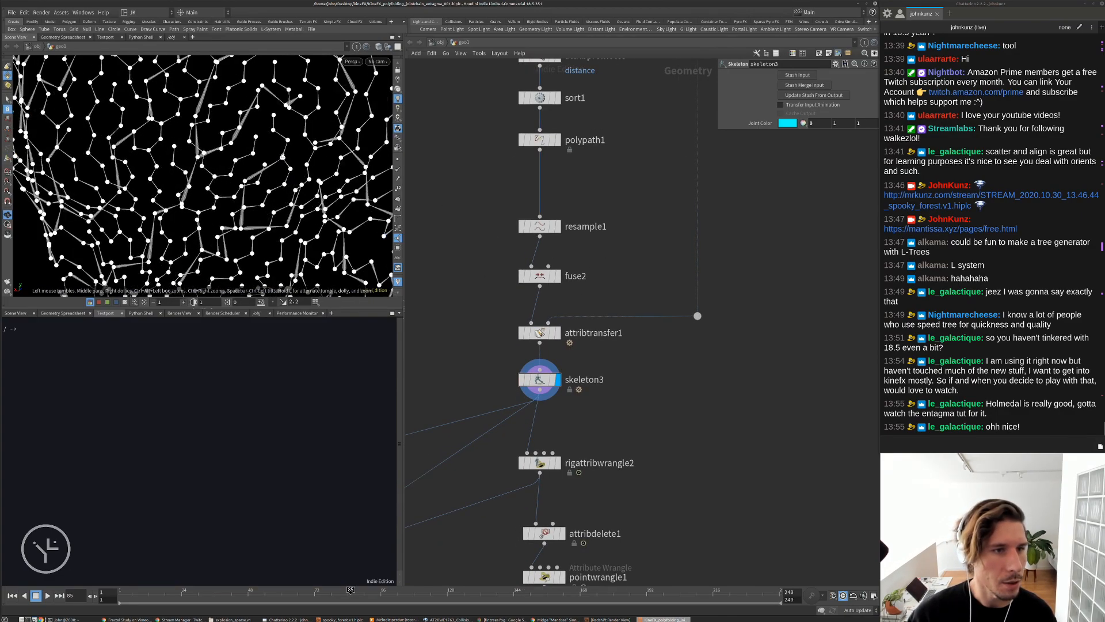
pyautogui.click(290, 164)
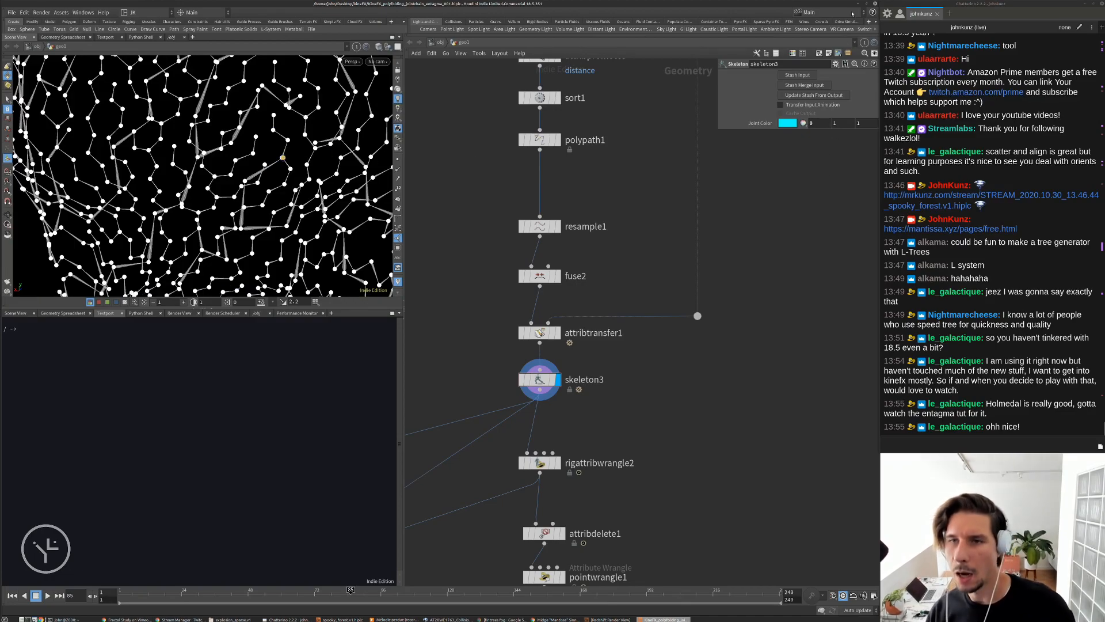
# Enable the node shape palette and shift attribpromote1 sideways out of the node chain
pyautogui.click(875, 4)
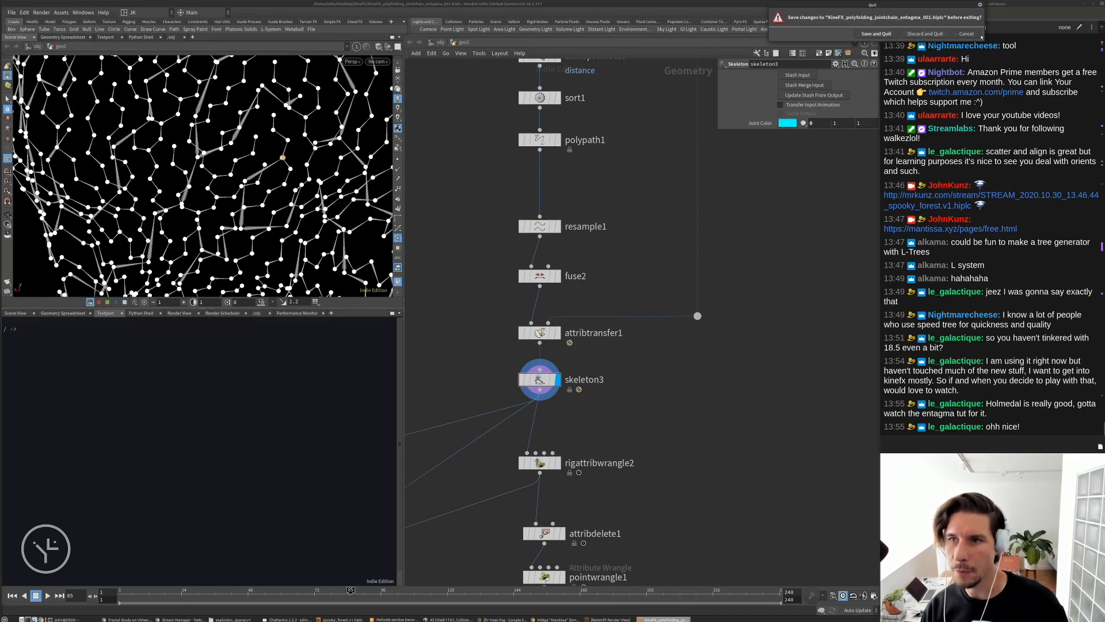
pyautogui.click(968, 34)
pyautogui.moveTo(633, 186); pyautogui.dragTo(642, 358, button='middle')
pyautogui.moveTo(637, 264); pyautogui.dragTo(607, 300, button='middle')
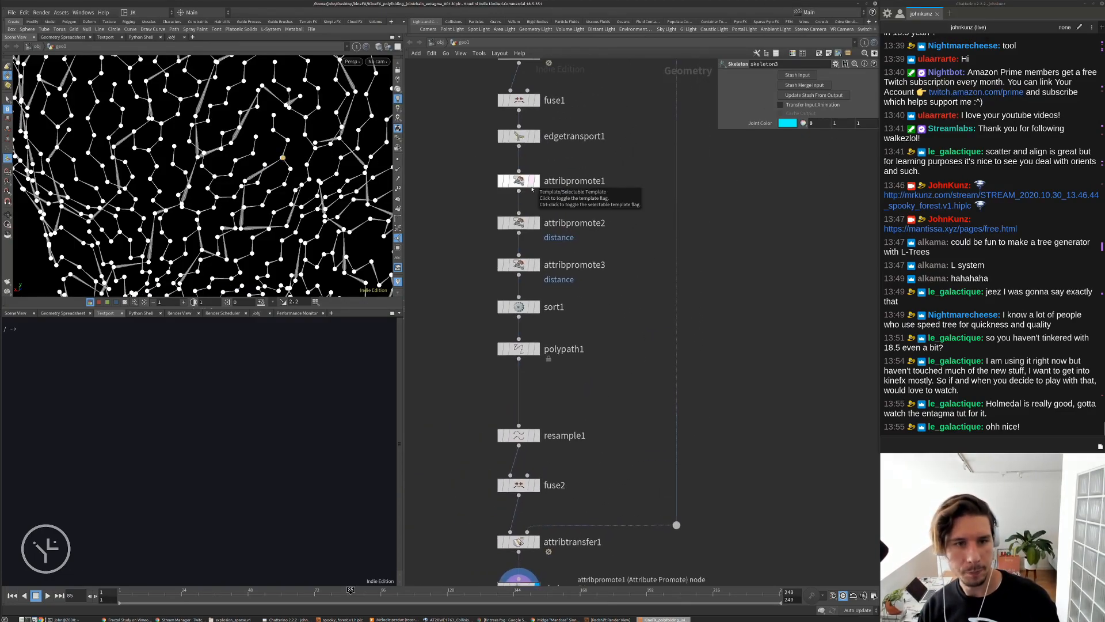
pyautogui.press('z')
pyautogui.moveTo(523, 182); pyautogui.dragTo(591, 186)
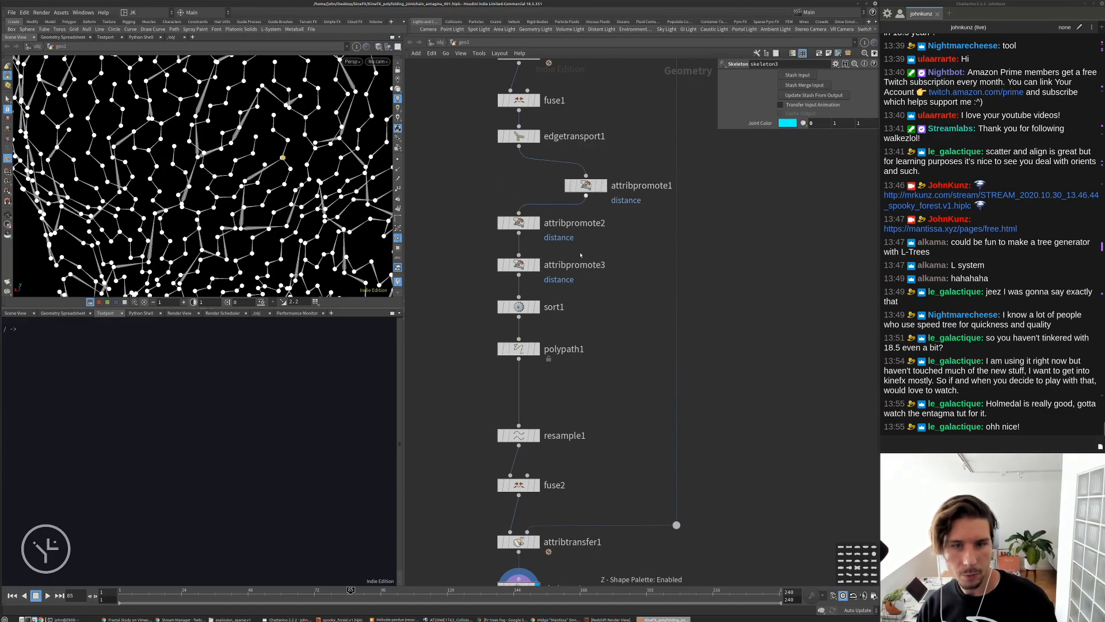
# Quit the KineFX session without saving and bring the foggy fir reference browser and the Redshift Render View forward
pyautogui.click(876, 4)
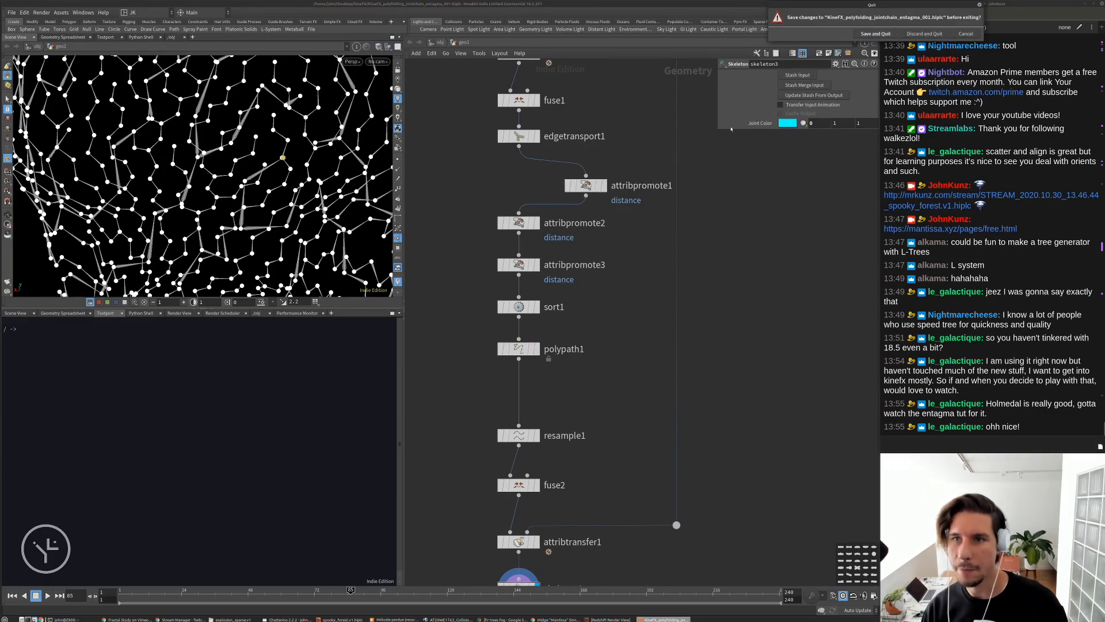
pyautogui.click(911, 33)
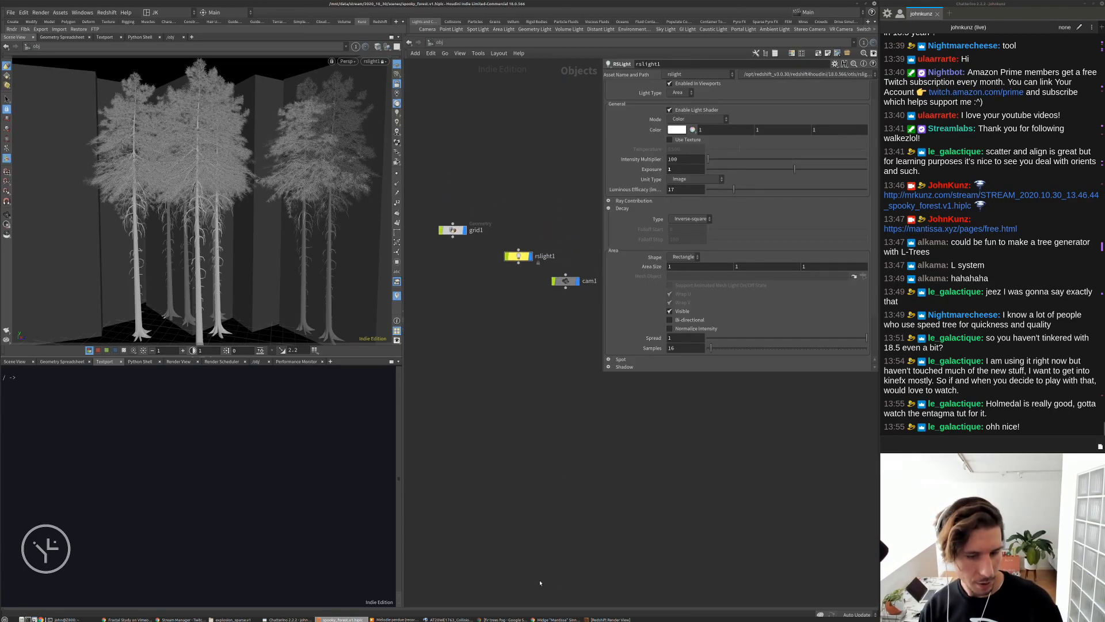
pyautogui.click(557, 620)
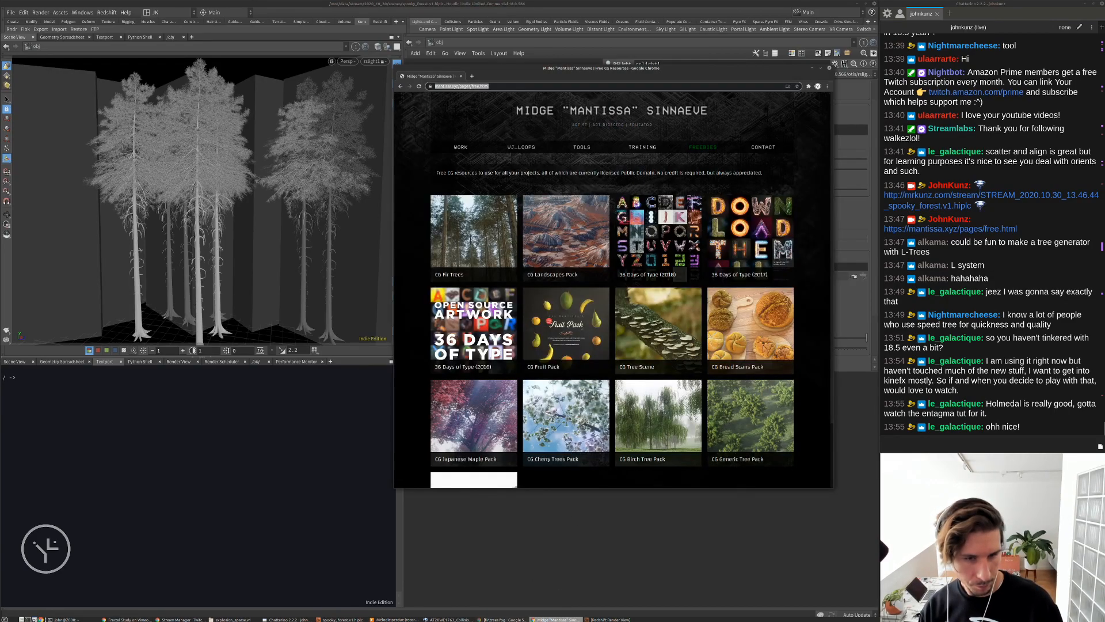
pyautogui.click(504, 619)
pyautogui.click(829, 67)
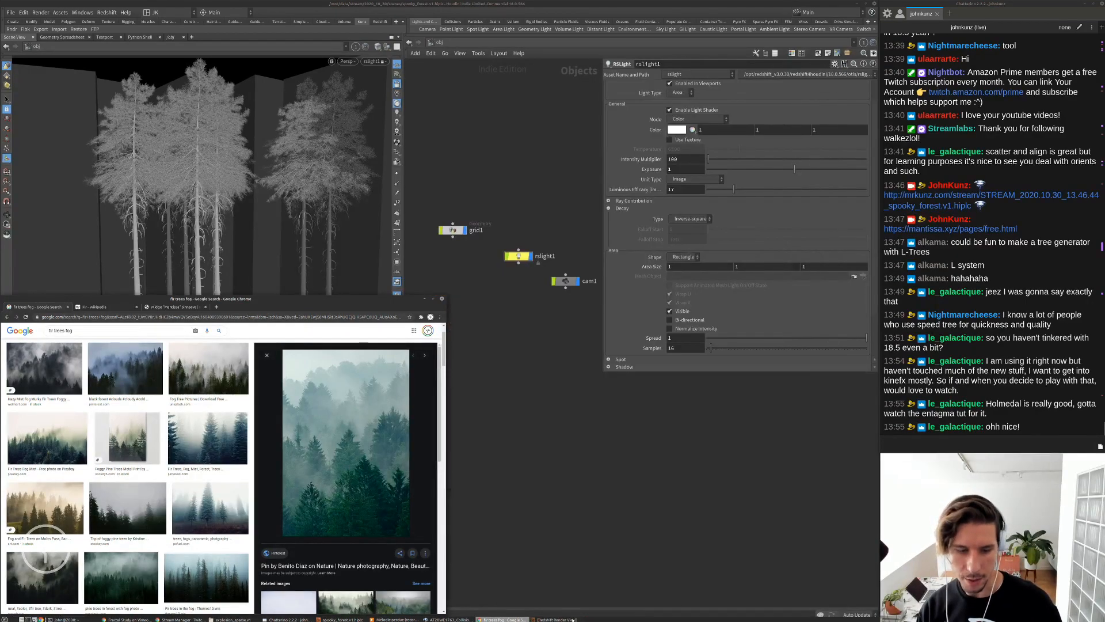
pyautogui.click(556, 619)
pyautogui.moveTo(547, 286); pyautogui.dragTo(357, 328)
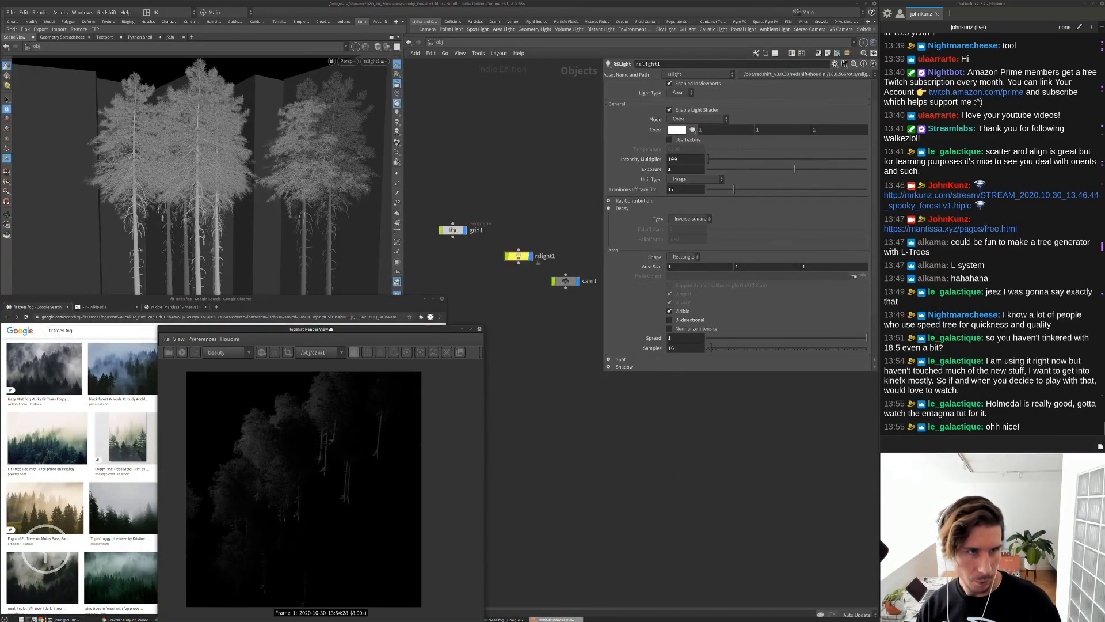
# Set the exposure of rslight1 to 2
pyautogui.doubleClick(678, 170)
pyautogui.write('2')
pyautogui.press('Return')
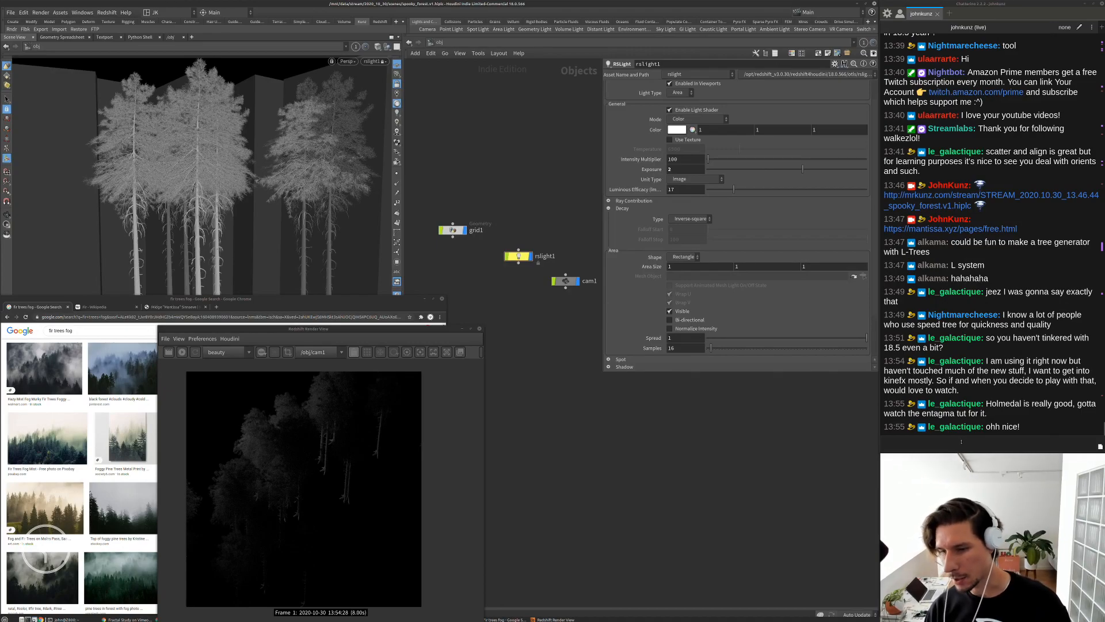
pyautogui.click(960, 441)
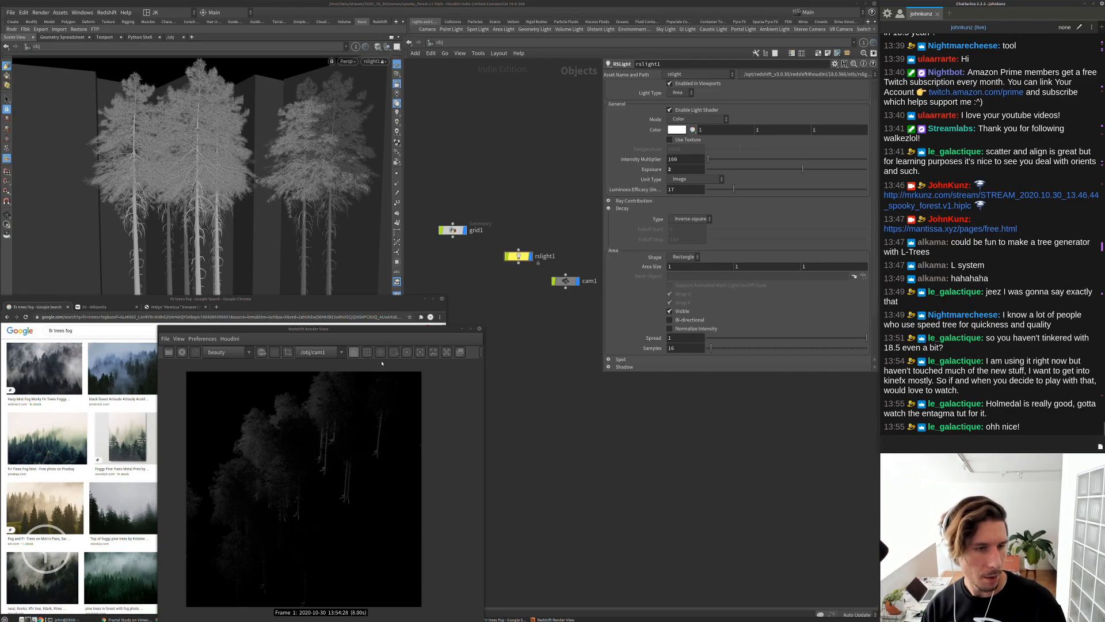
# Look through cam1 in the viewport and start the interactive Redshift render
pyautogui.moveTo(370, 331); pyautogui.dragTo(281, 308)
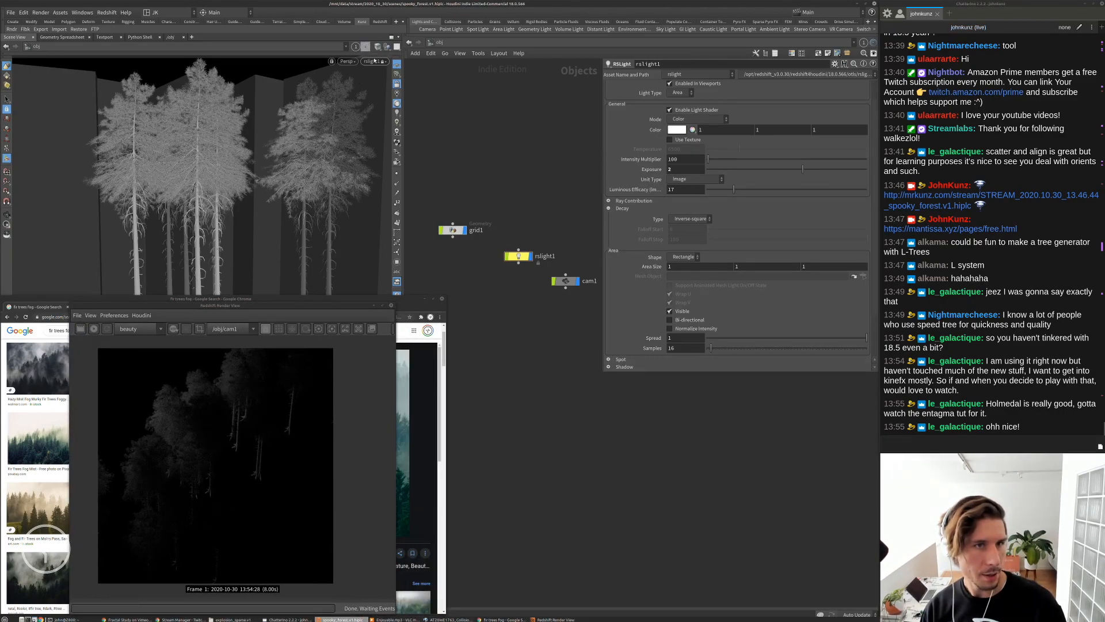
pyautogui.click(373, 61)
pyautogui.click(380, 102)
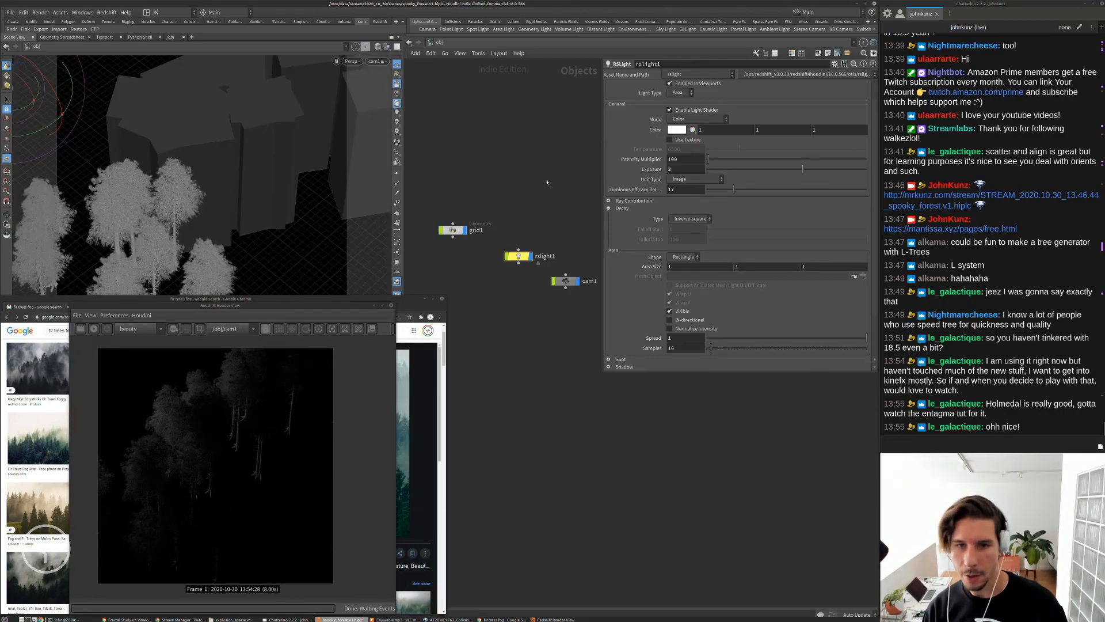
pyautogui.moveTo(520, 403); pyautogui.dragTo(530, 384, button='middle')
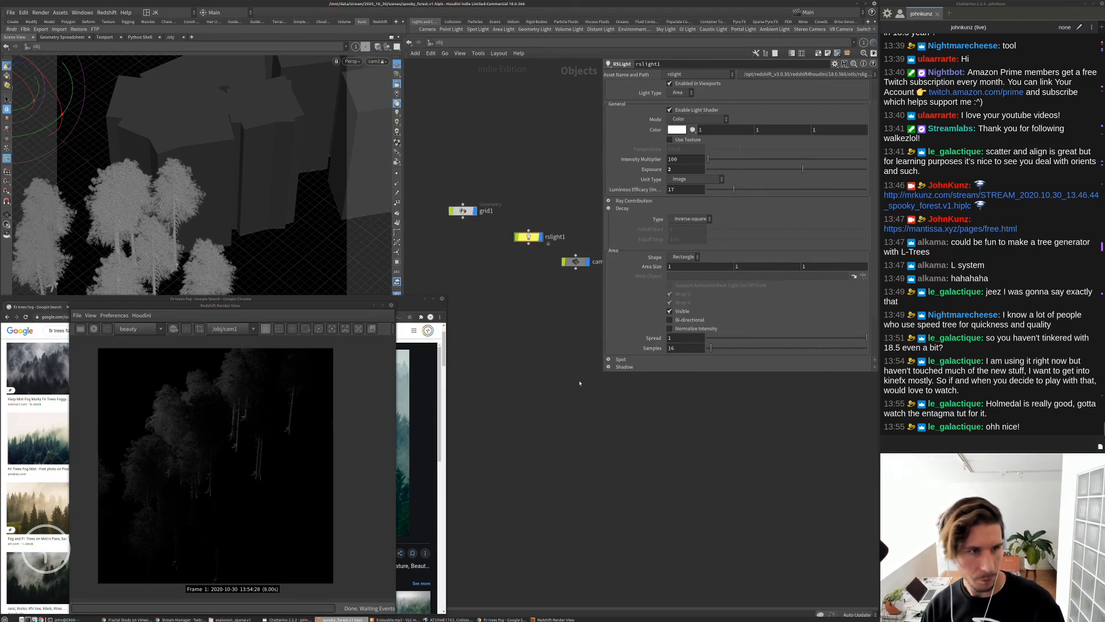
pyautogui.click(94, 329)
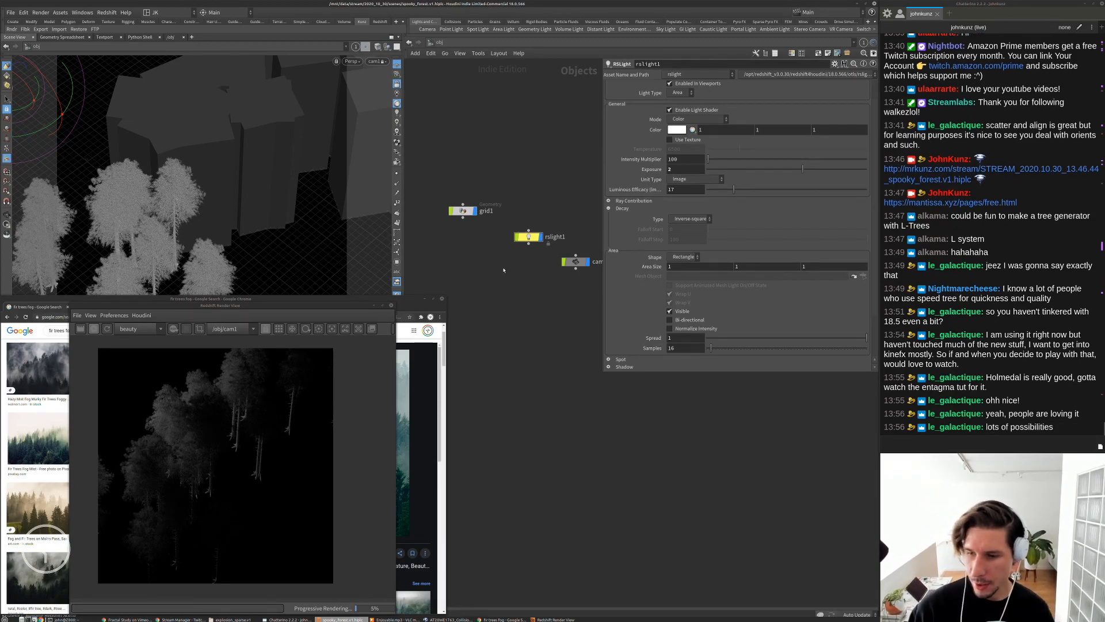
# Raise the exposure of rslight1 to 3 and inspect the tree detail in the render
pyautogui.moveTo(505, 272); pyautogui.dragTo(516, 245, button='middle')
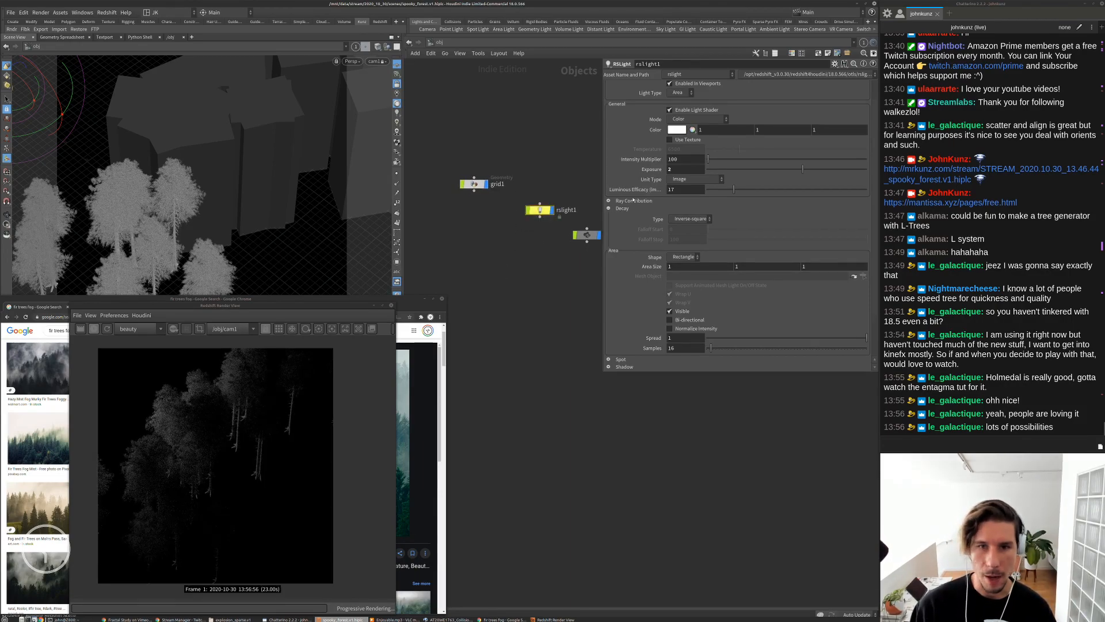
pyautogui.click(678, 169)
pyautogui.write('3')
pyautogui.press('Return')
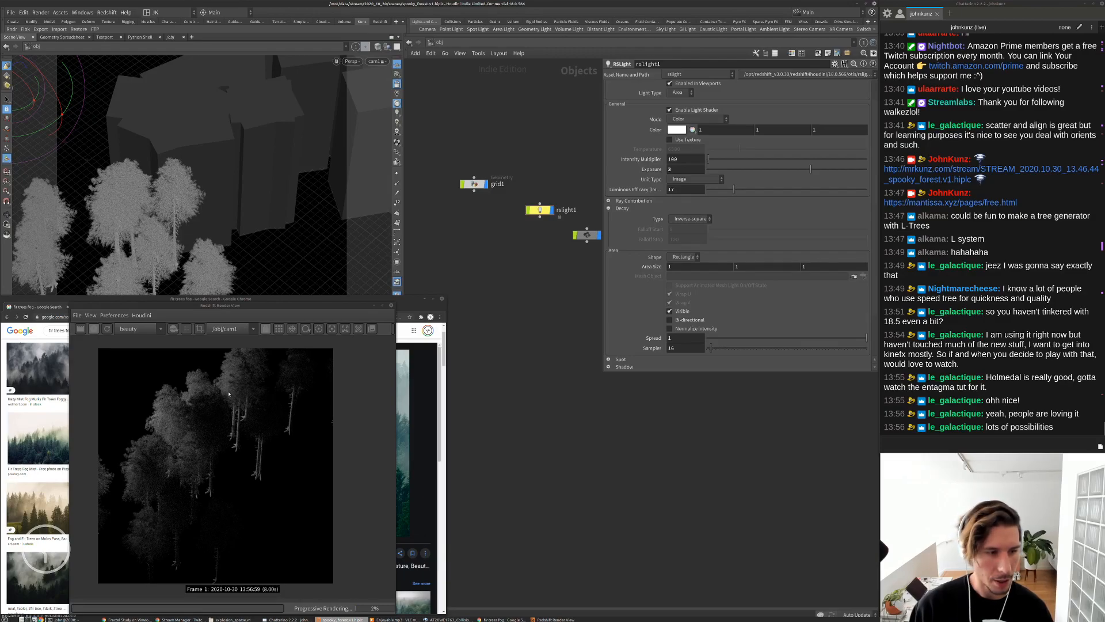
pyautogui.scroll(2, 229, 394)
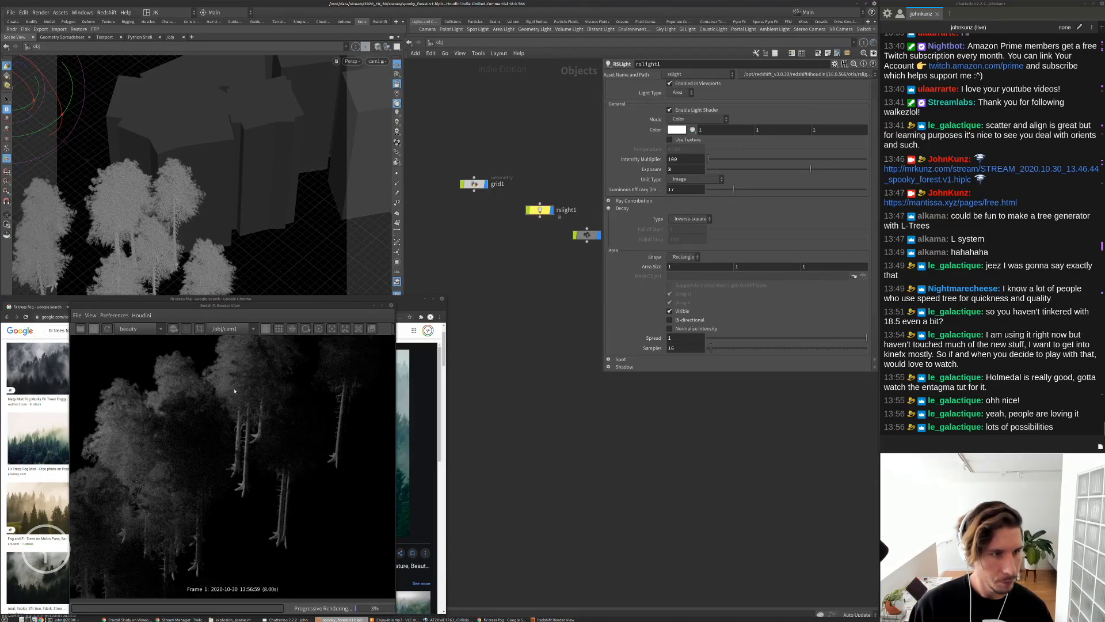
pyautogui.scroll(-2, 235, 391)
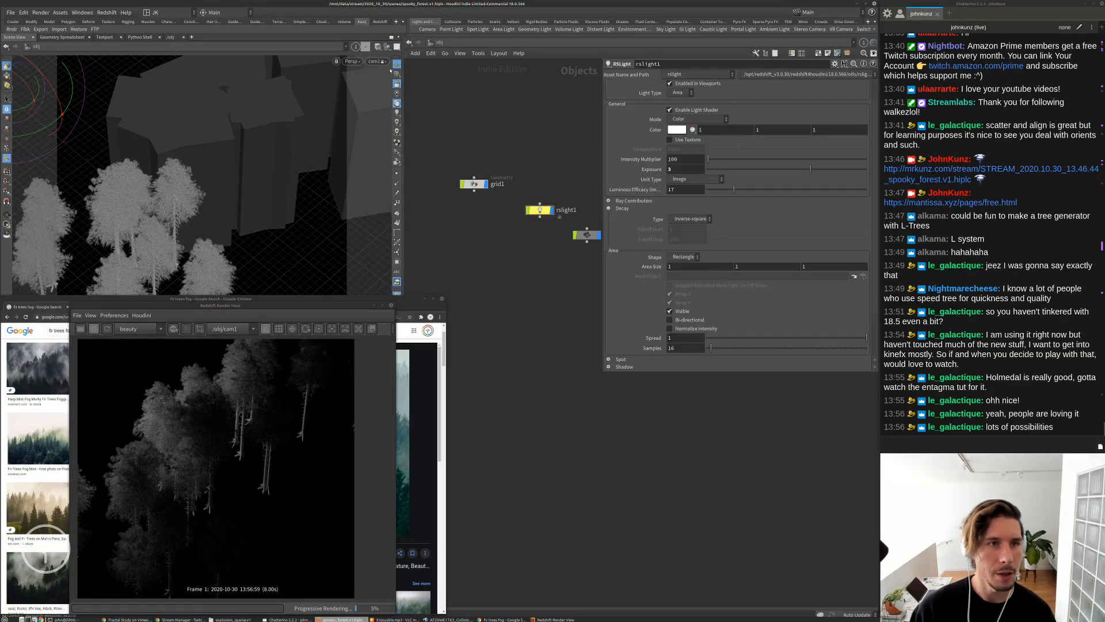
# Reframe cam1 at a lower, closer angle so the fir trees fill the frame down to their trunks
pyautogui.moveTo(261, 163); pyautogui.dragTo(218, 183)
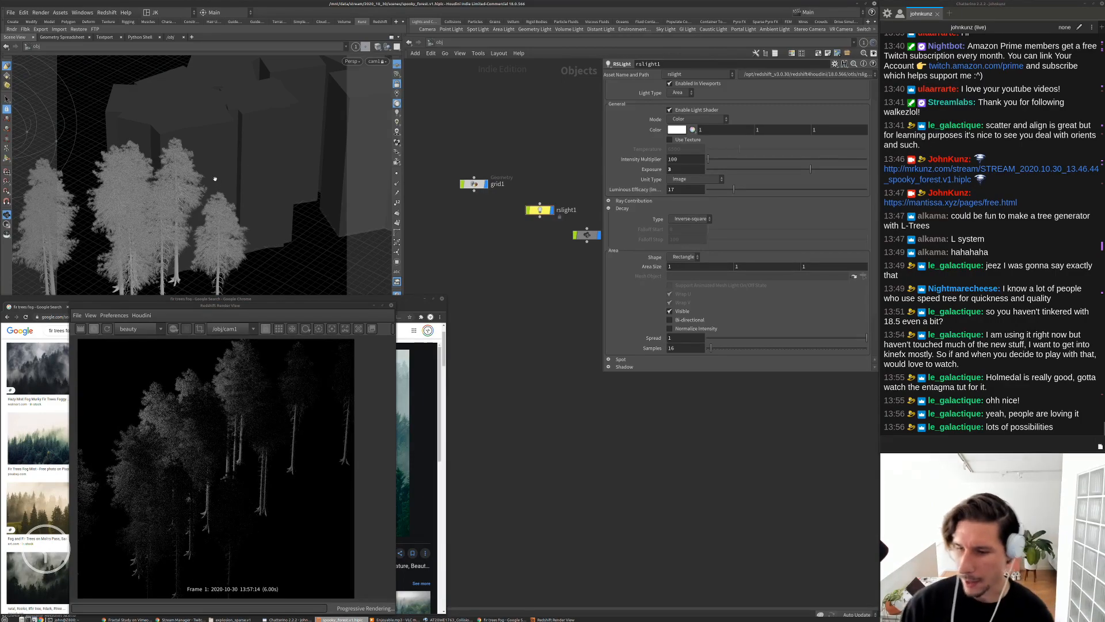
pyautogui.press('Return')
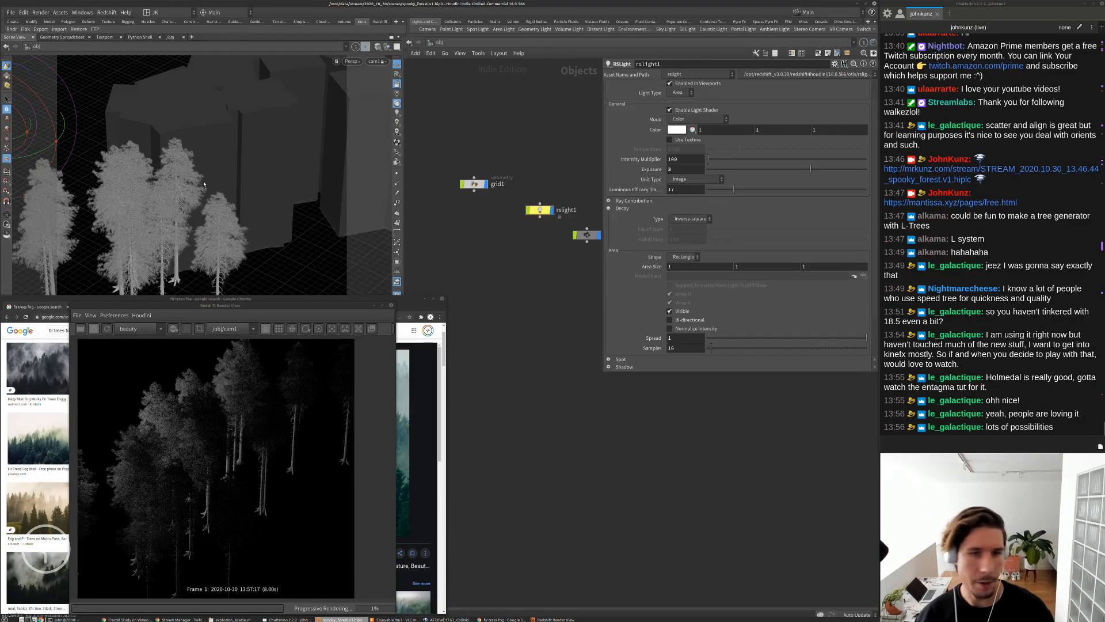
pyautogui.moveTo(353, 208); pyautogui.dragTo(194, 197)
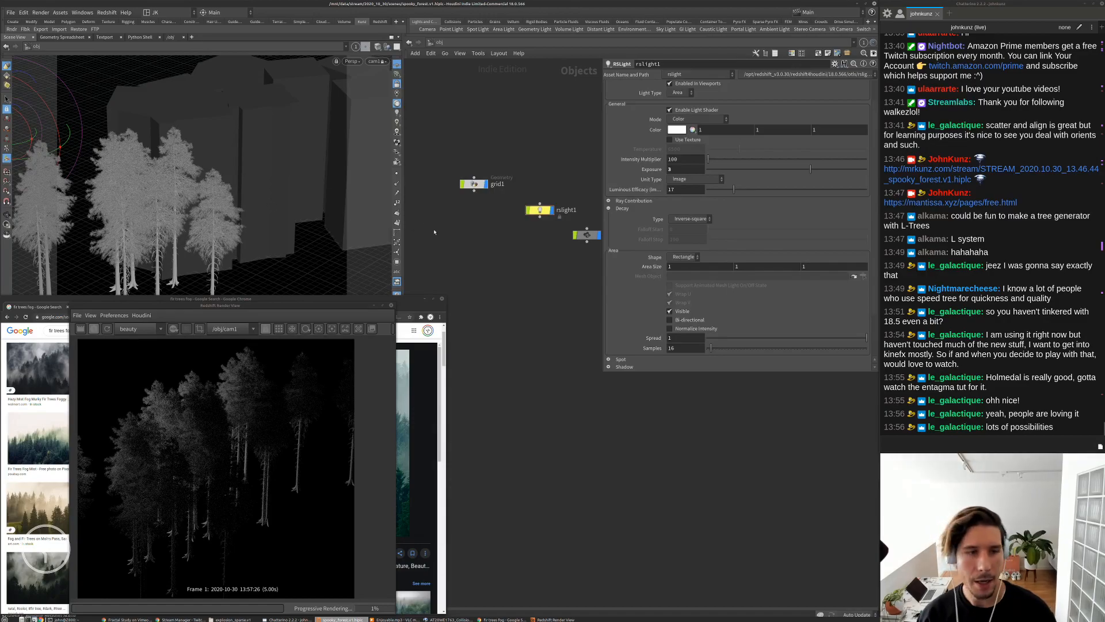
pyautogui.moveTo(253, 188); pyautogui.dragTo(198, 195)
pyautogui.moveTo(198, 196); pyautogui.dragTo(212, 168, button='middle')
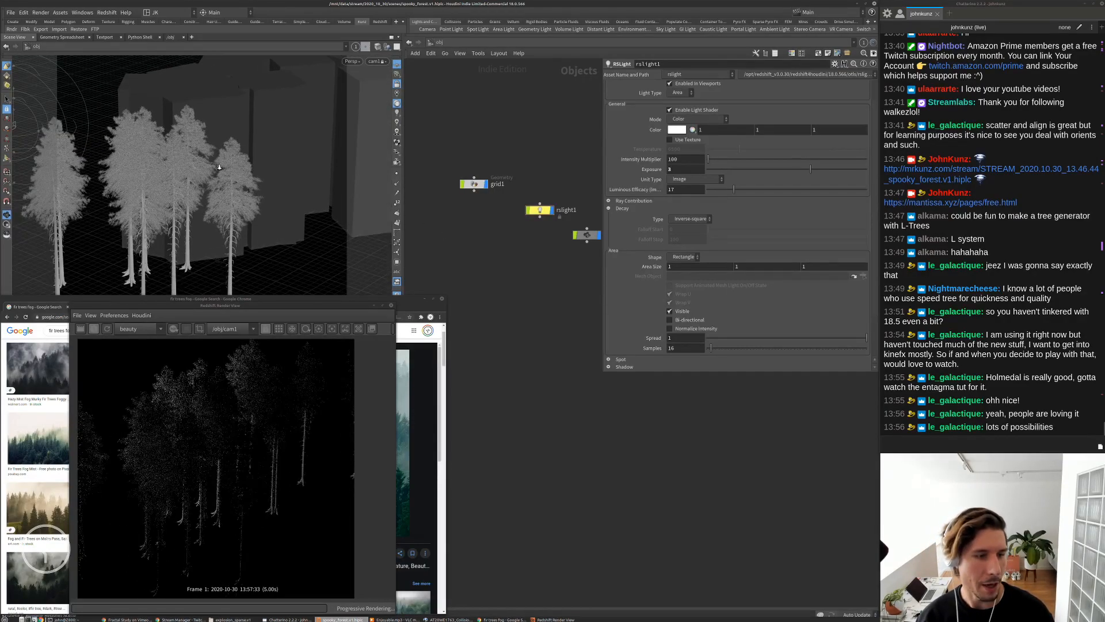
pyautogui.moveTo(212, 168); pyautogui.dragTo(233, 155, button='right')
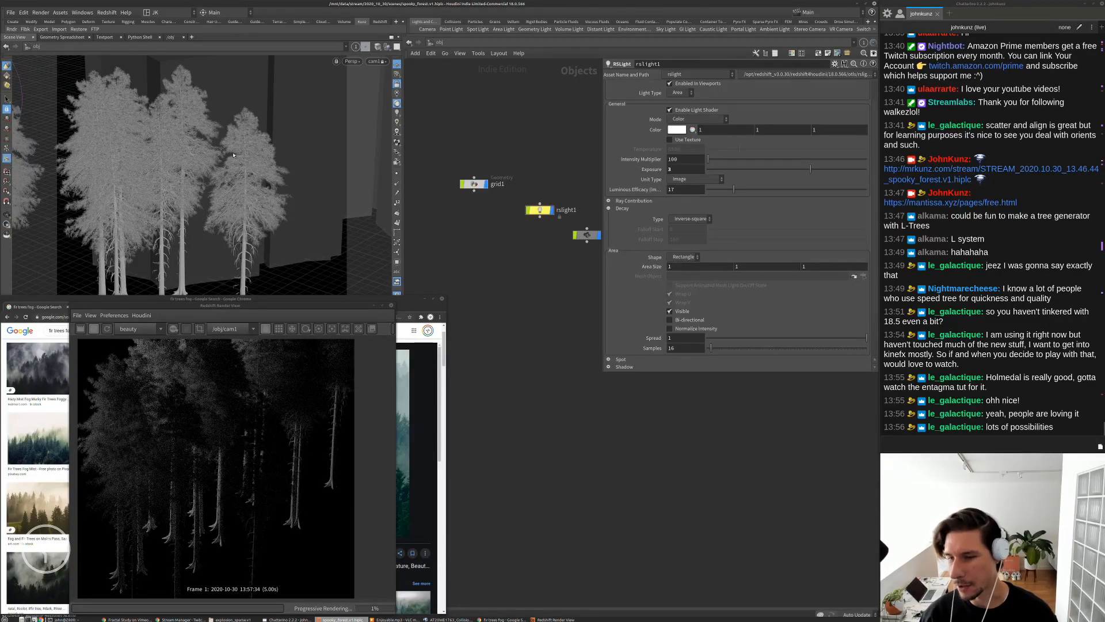
pyautogui.moveTo(232, 155); pyautogui.dragTo(227, 192, button='middle')
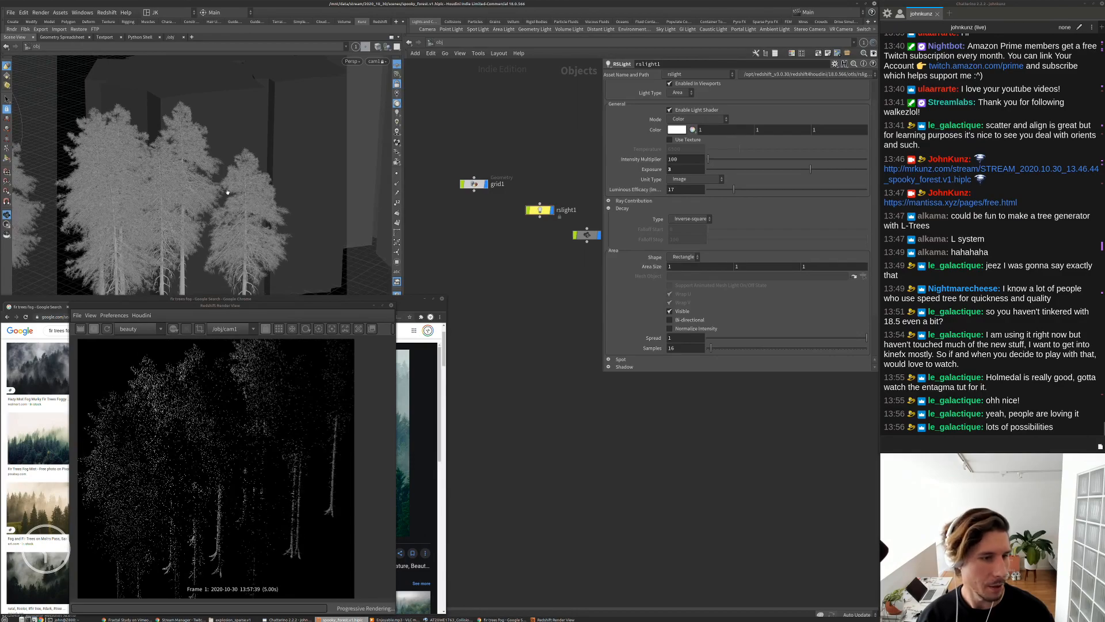
pyautogui.scroll(-1, 241, 436)
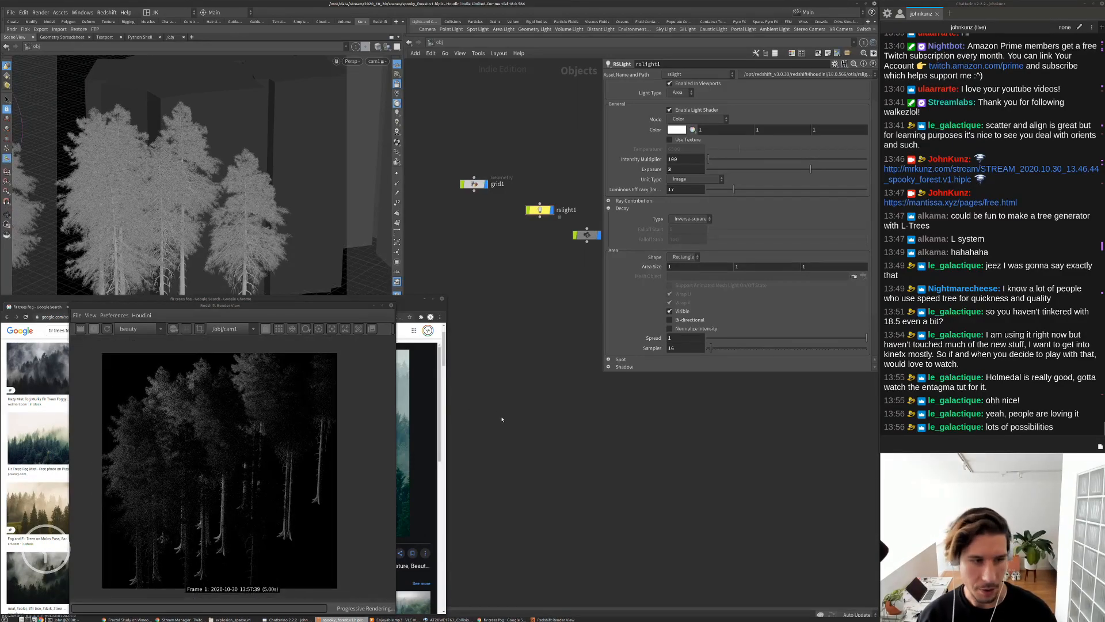
# Tilt cam1 down onto the treetops from a higher angle and stop the interactive render
pyautogui.moveTo(287, 180); pyautogui.dragTo(263, 184)
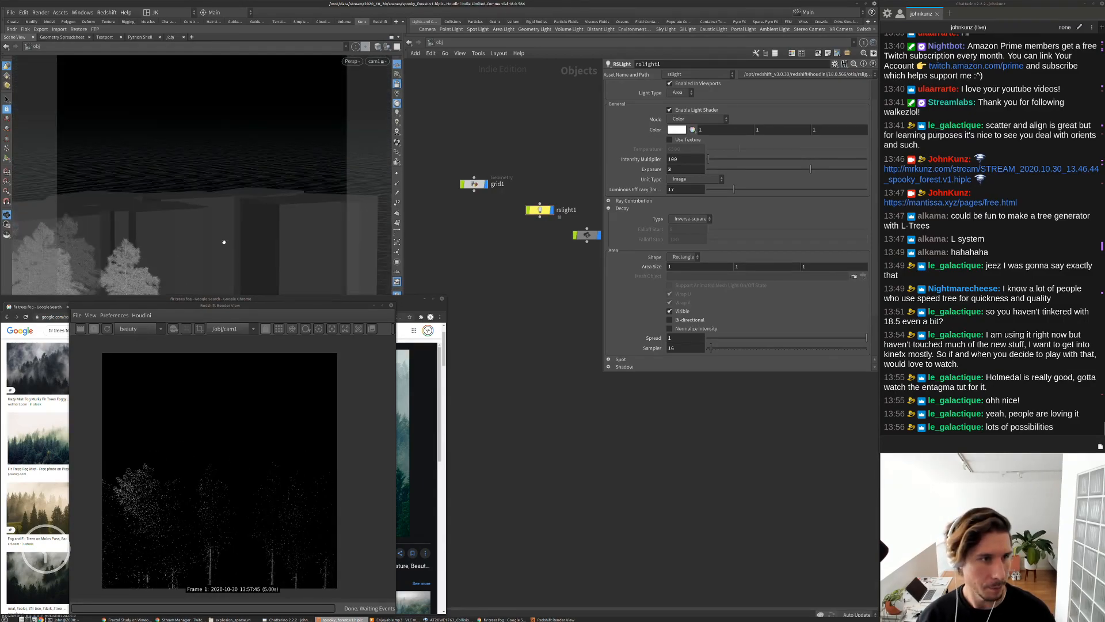
pyautogui.moveTo(224, 242); pyautogui.dragTo(273, 176, button='middle')
pyautogui.moveTo(273, 176); pyautogui.dragTo(279, 227)
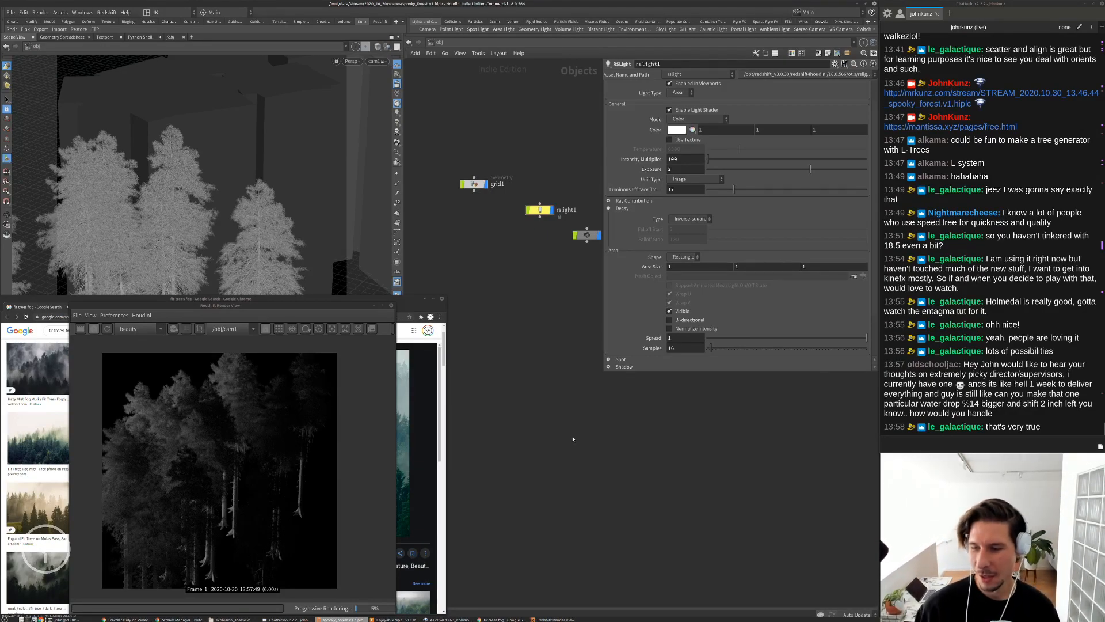
pyautogui.scroll(-2, 575, 439)
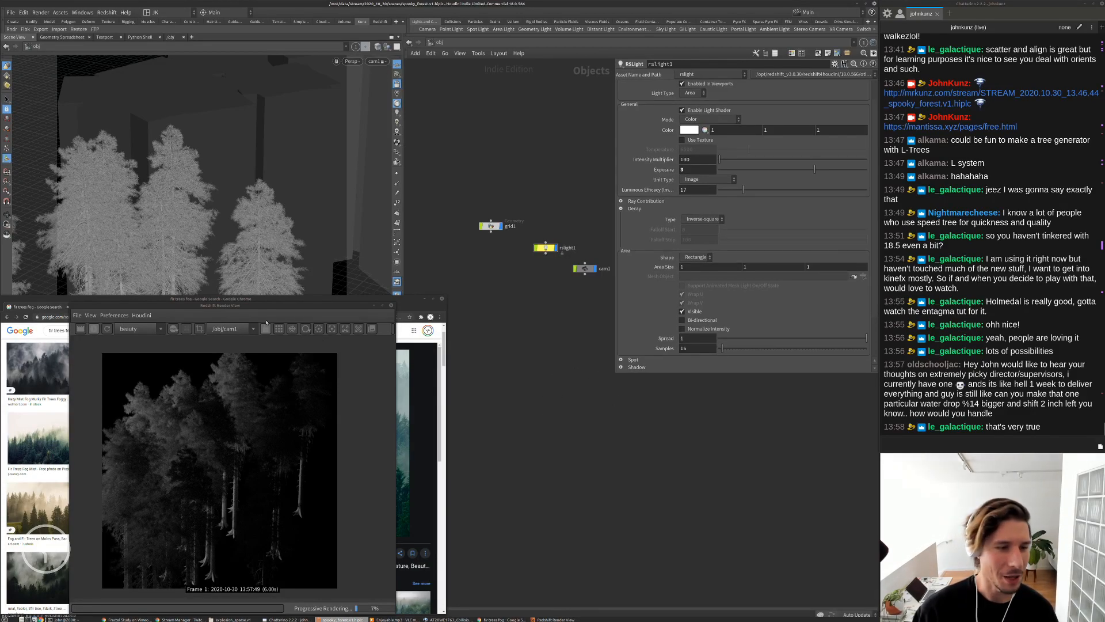
pyautogui.click(95, 330)
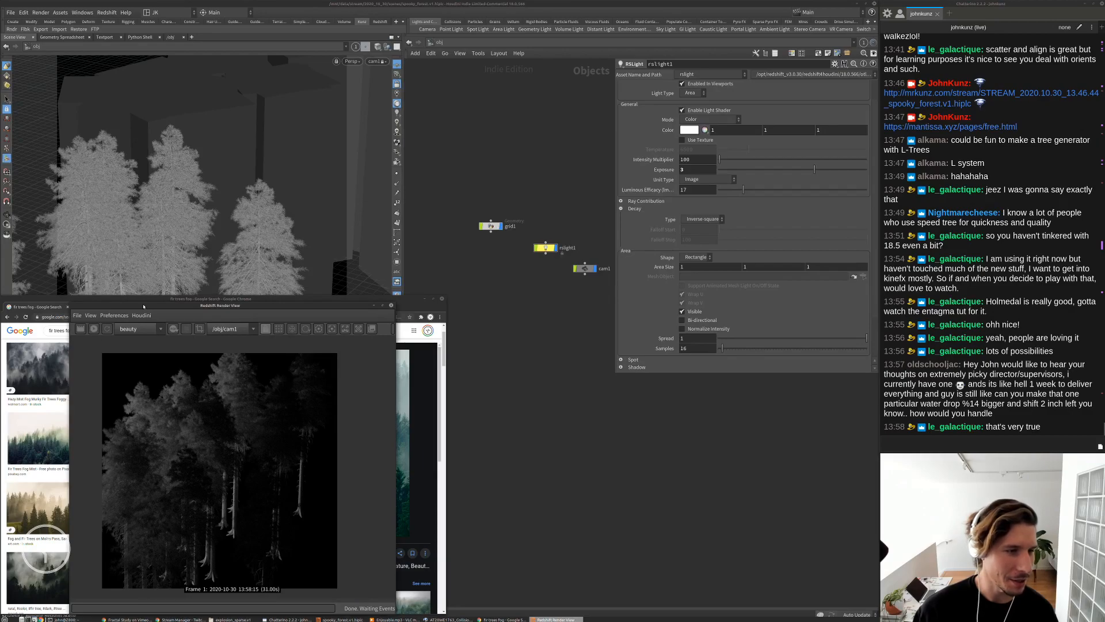
# Move the render view window aside and reframe cam1 closer on the crowns of the fir trees
pyautogui.moveTo(143, 306); pyautogui.dragTo(102, 300)
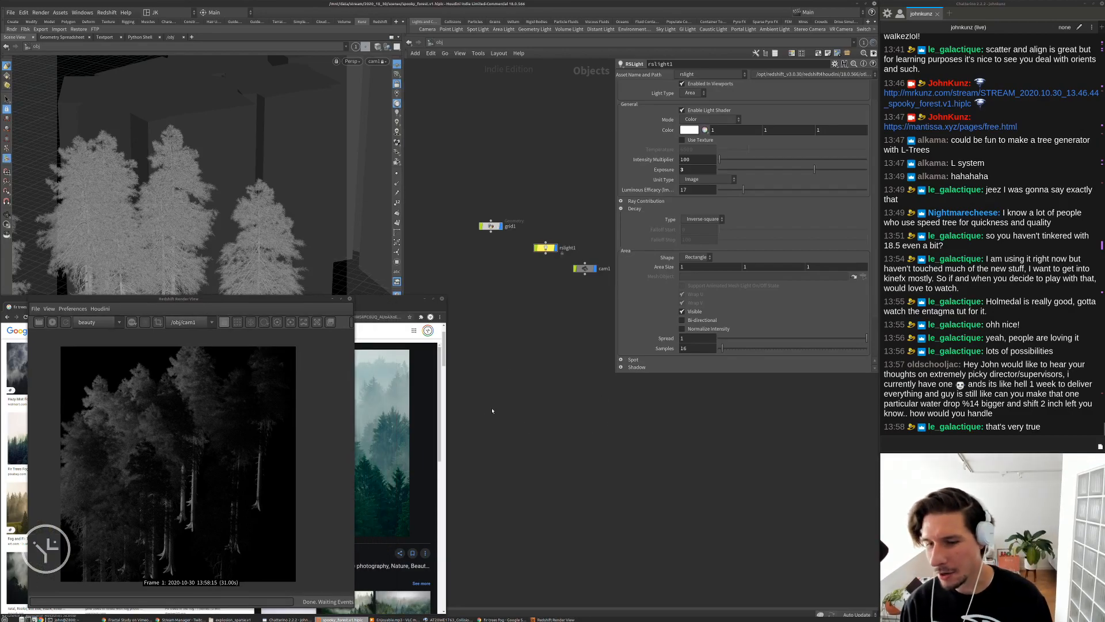
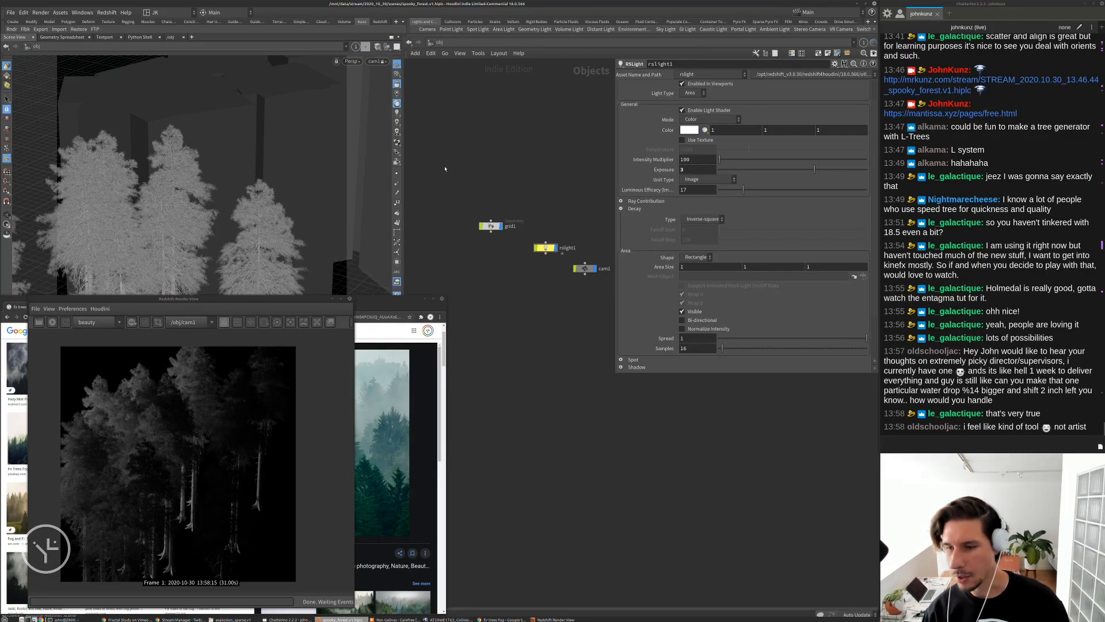
pyautogui.moveTo(245, 141); pyautogui.dragTo(275, 161)
pyautogui.moveTo(274, 161); pyautogui.dragTo(284, 148, button='right')
pyautogui.moveTo(283, 148); pyautogui.dragTo(261, 172, button='middle')
pyautogui.moveTo(262, 171); pyautogui.dragTo(287, 167, button='right')
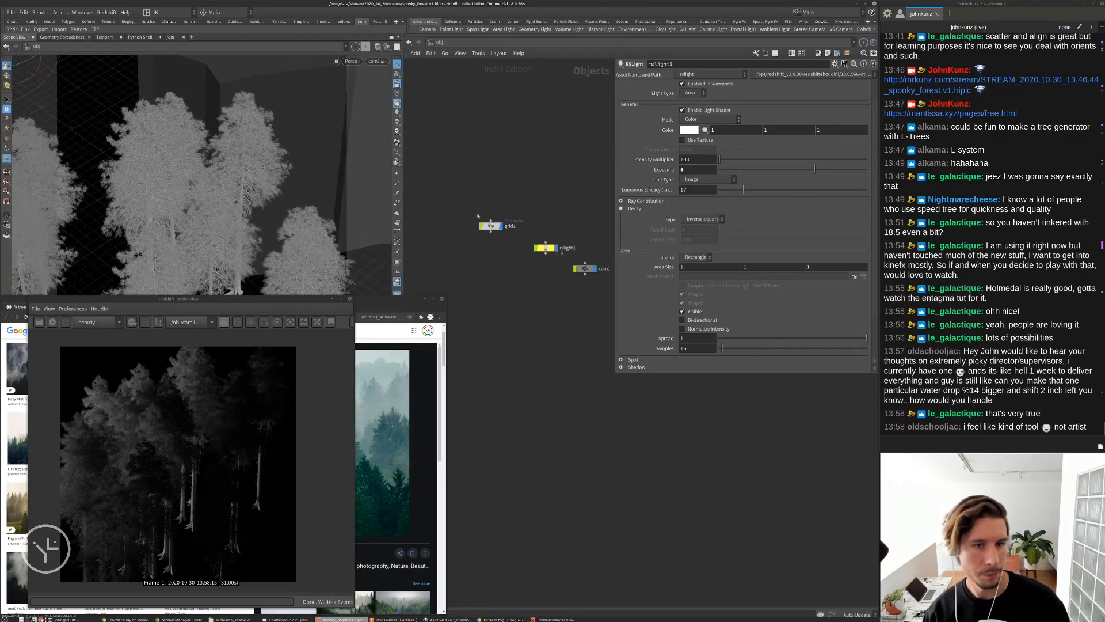
# Open the grid1 geometry network and show the settings of the Attribute Randomize node named up
pyautogui.doubleClick(490, 225)
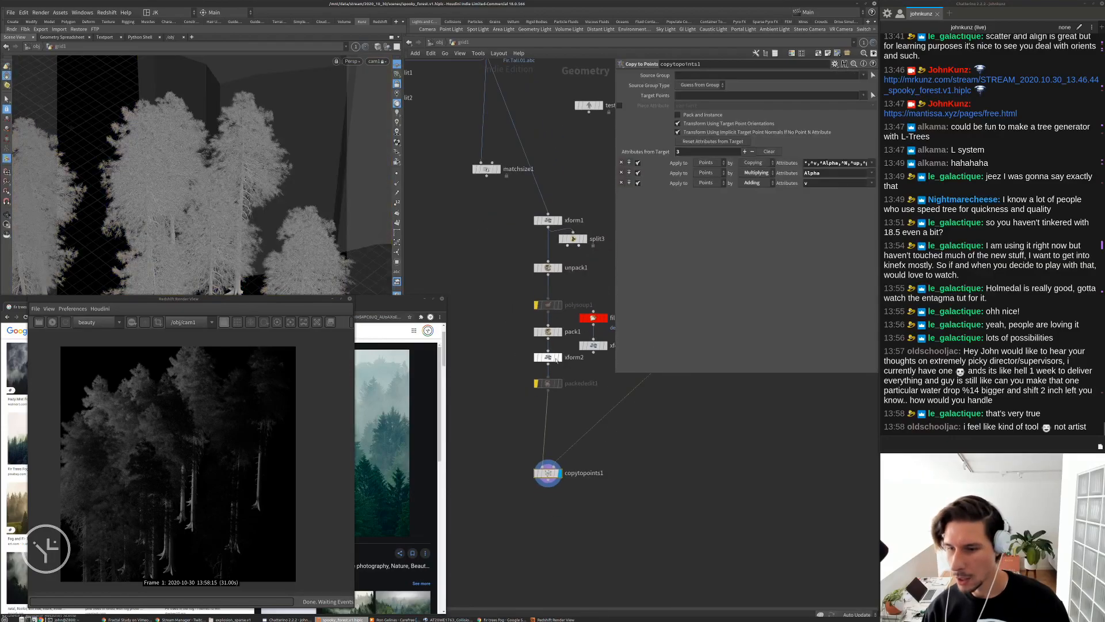
pyautogui.moveTo(676, 416); pyautogui.dragTo(631, 435, button='middle')
pyautogui.moveTo(632, 395); pyautogui.dragTo(609, 446, button='middle')
pyautogui.scroll(2, 612, 417)
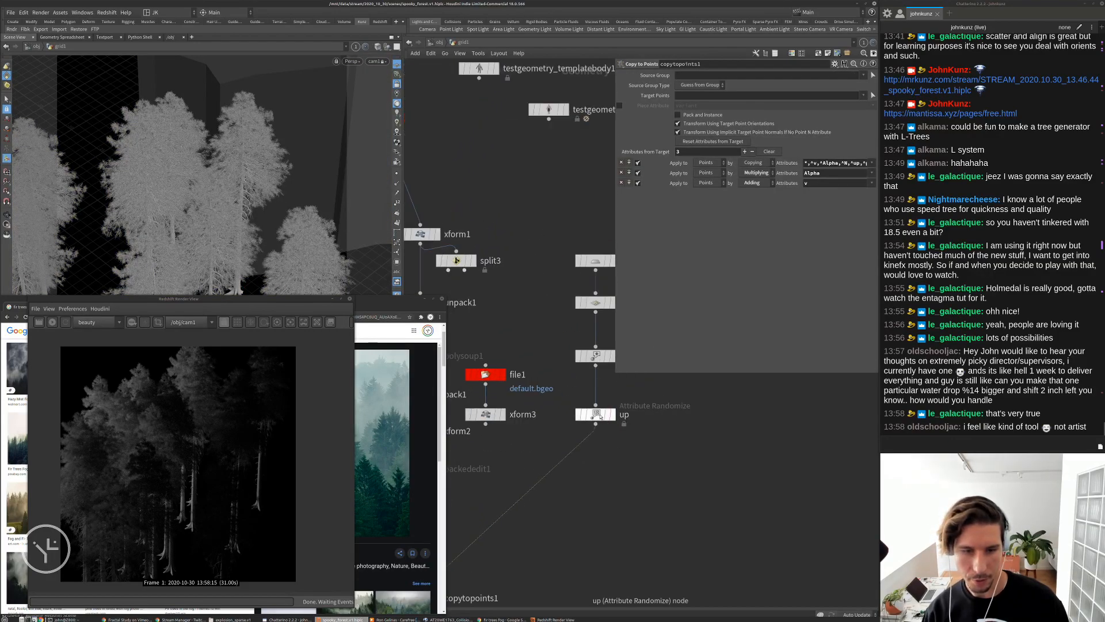
pyautogui.moveTo(614, 398); pyautogui.dragTo(619, 425, button='middle')
pyautogui.click(603, 441)
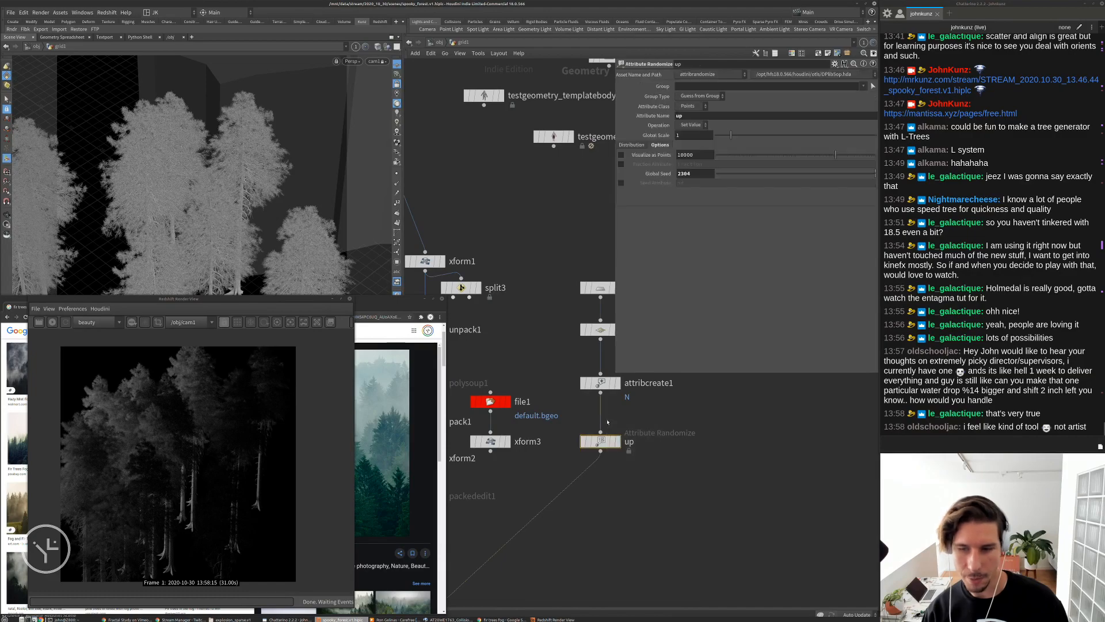
# Examine the node chain feeding copytopoints1, narrowing the parameter pane to uncover the node names
pyautogui.moveTo(727, 412); pyautogui.dragTo(713, 430, button='middle')
pyautogui.scroll(-1, 717, 424)
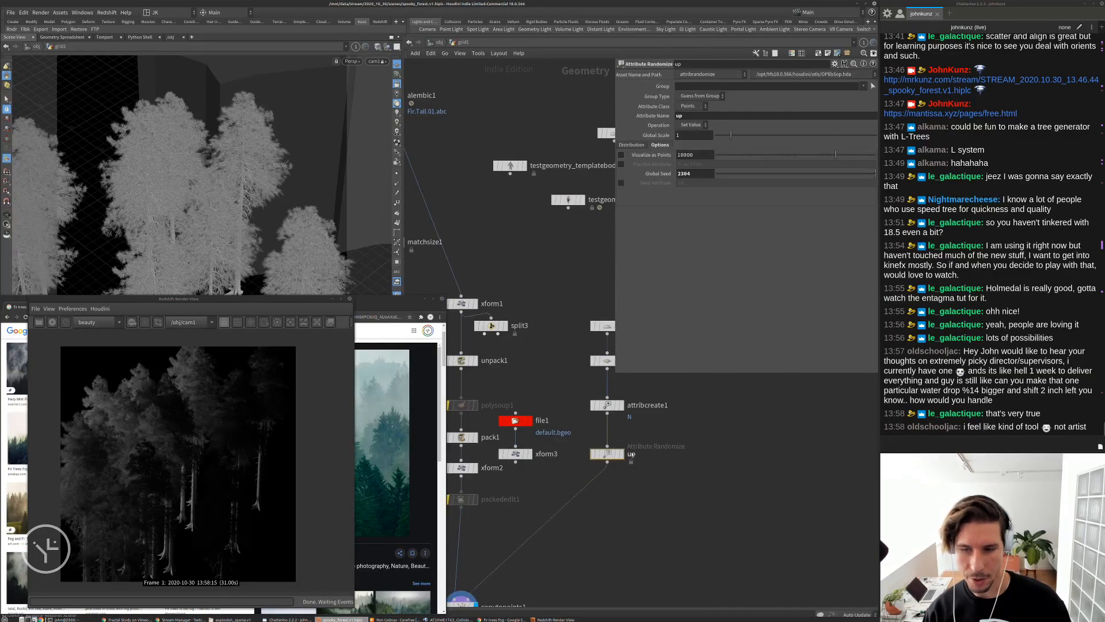
pyautogui.moveTo(688, 492); pyautogui.dragTo(686, 465, button='middle')
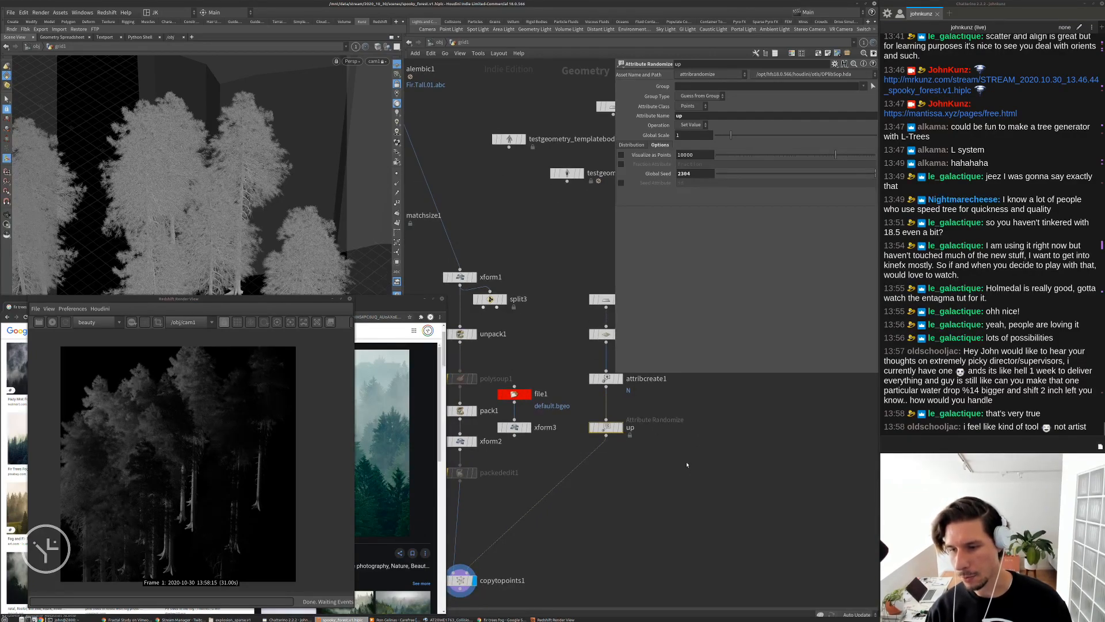
pyautogui.scroll(1, 656, 461)
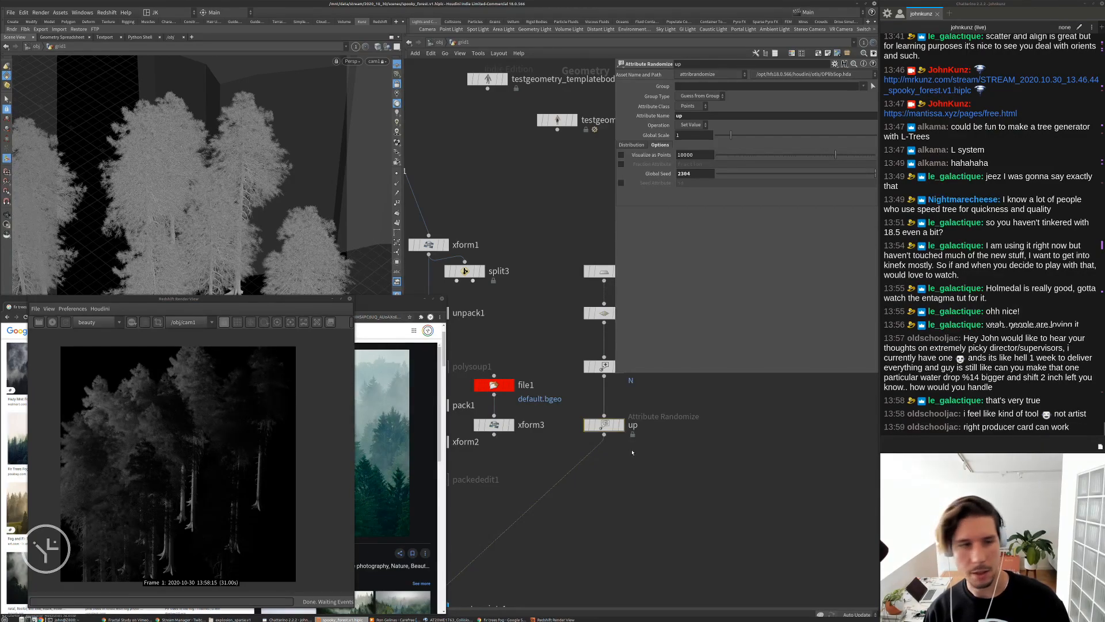
pyautogui.moveTo(562, 365); pyautogui.dragTo(552, 391, button='middle')
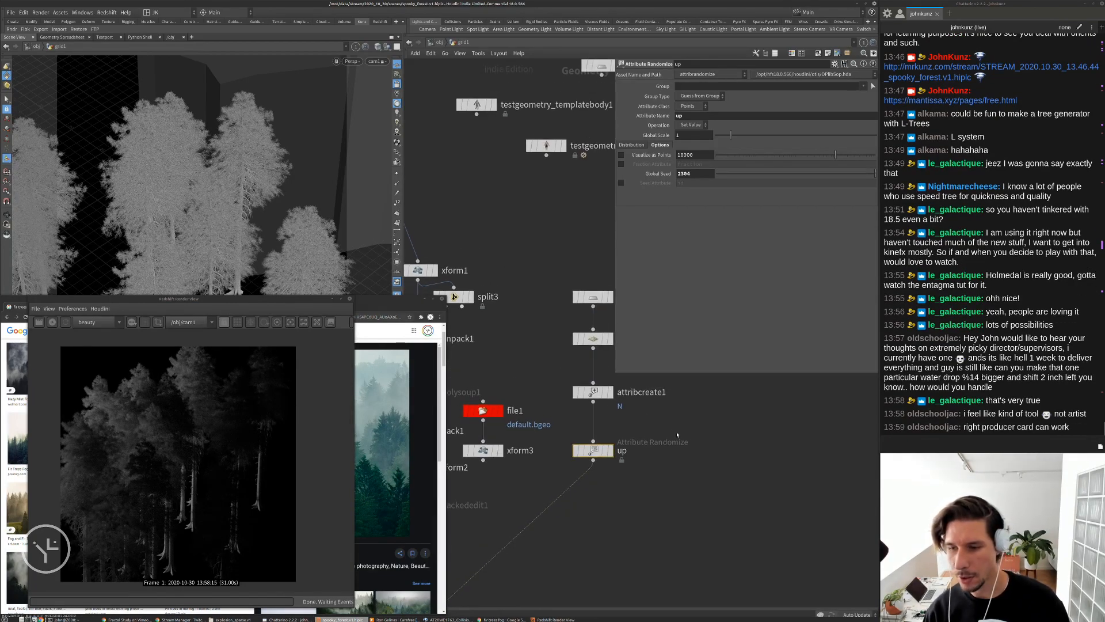
pyautogui.moveTo(678, 436); pyautogui.dragTo(659, 465, button='middle')
pyautogui.moveTo(516, 338); pyautogui.dragTo(529, 296, button='middle')
pyautogui.moveTo(700, 433); pyautogui.dragTo(689, 460, button='middle')
pyautogui.scroll(-1, 689, 461)
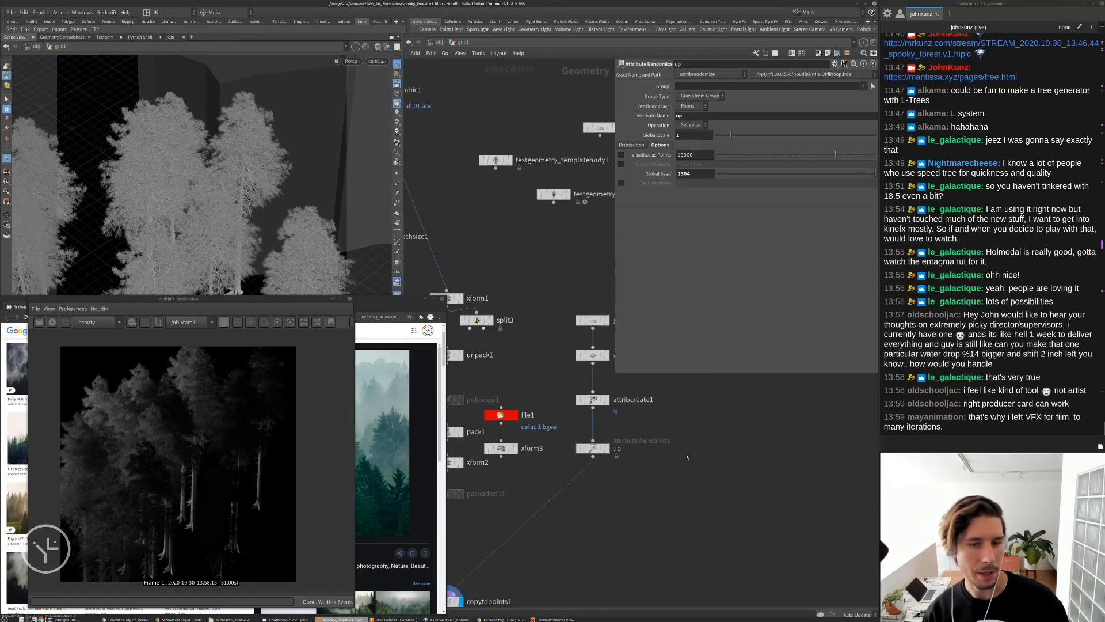
pyautogui.moveTo(615, 372); pyautogui.dragTo(636, 367)
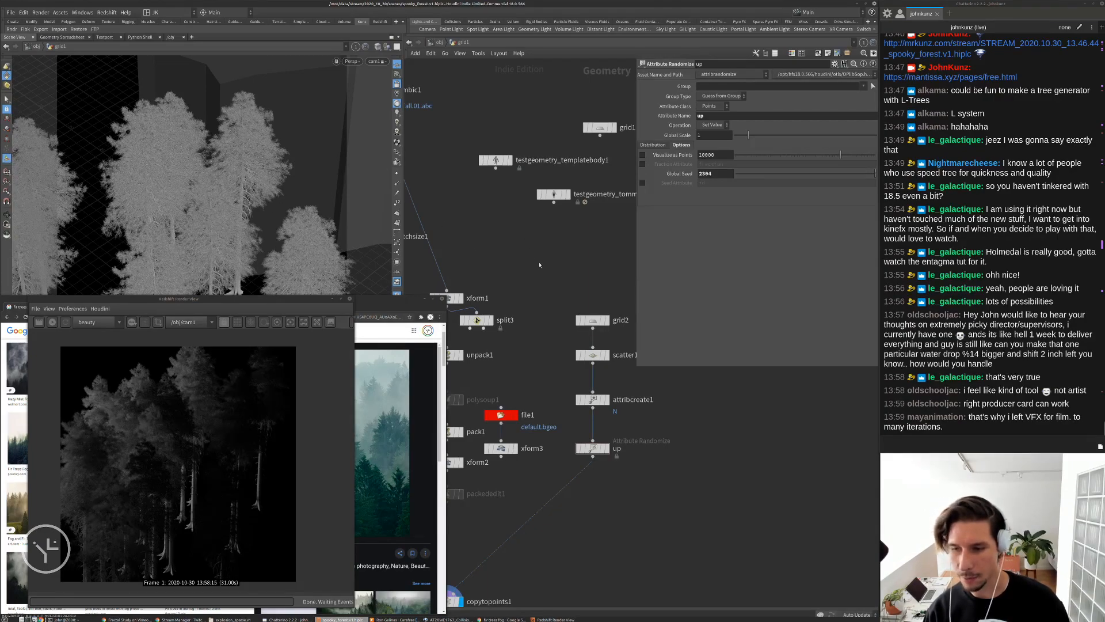
pyautogui.scroll(5, 545, 296)
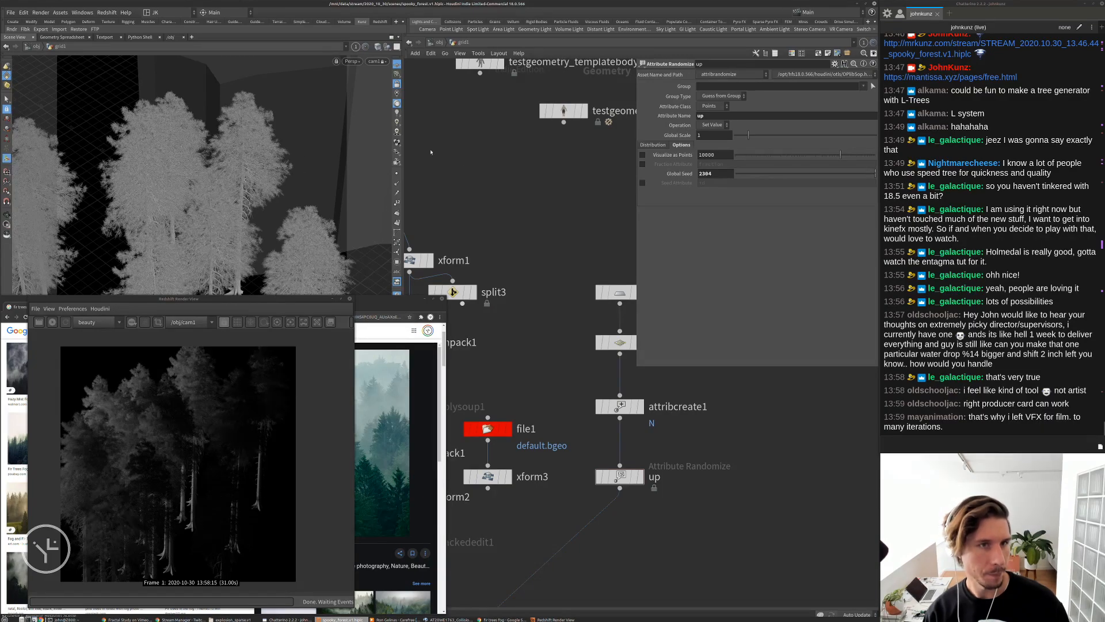
pyautogui.moveTo(614, 449); pyautogui.dragTo(619, 423, button='middle')
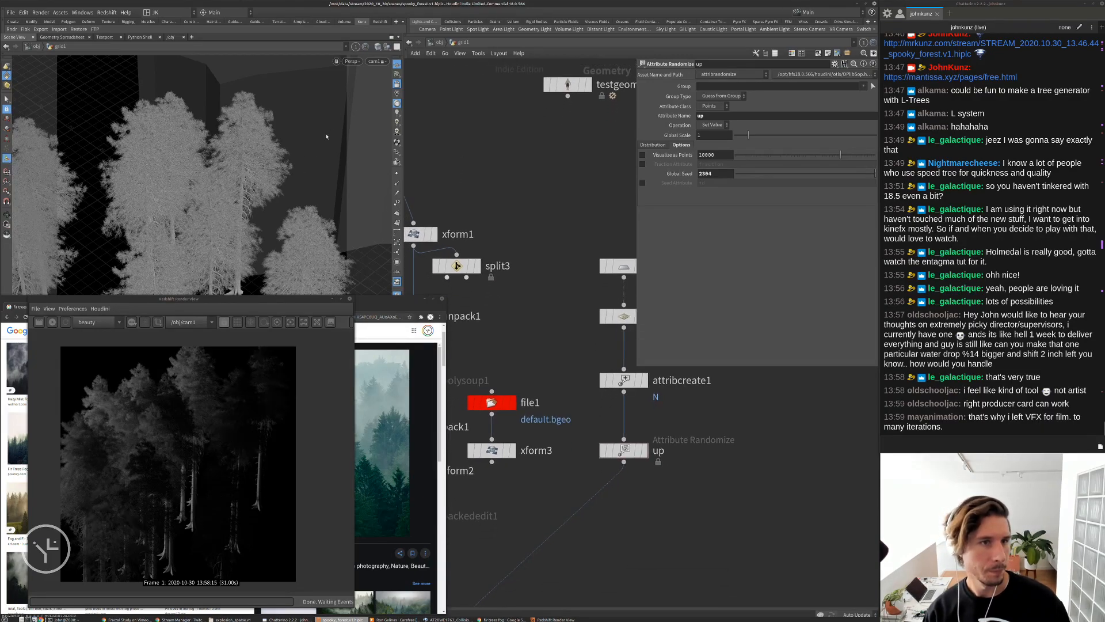
# Restart the interactive Redshift render and reframe cam1 so the fir group fills the frame from crowns to trunks
pyautogui.click(52, 322)
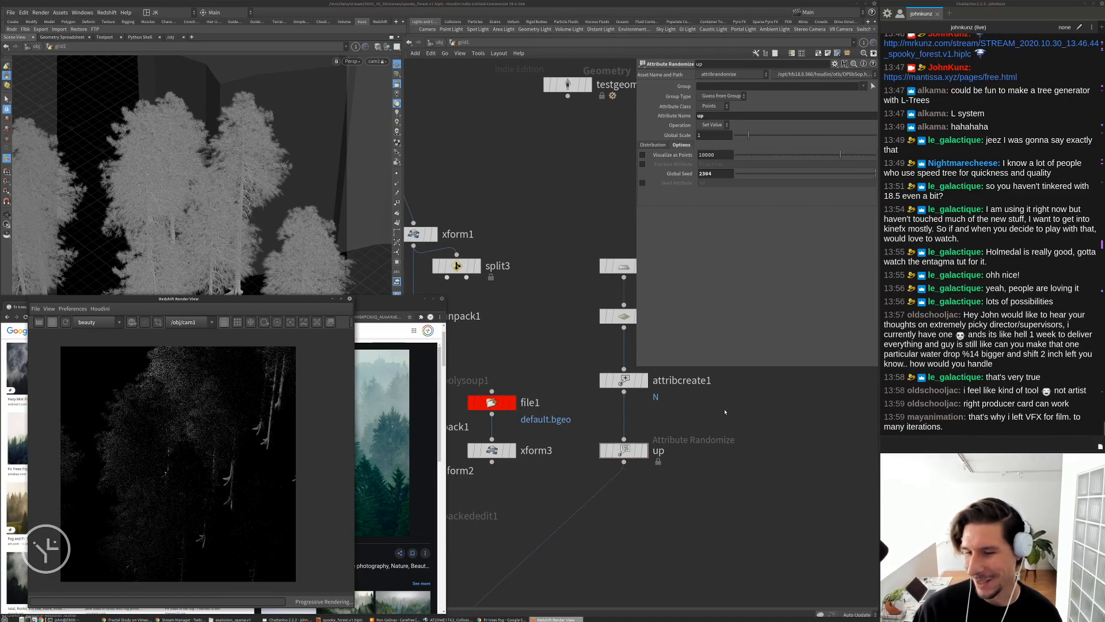
pyautogui.click(555, 236)
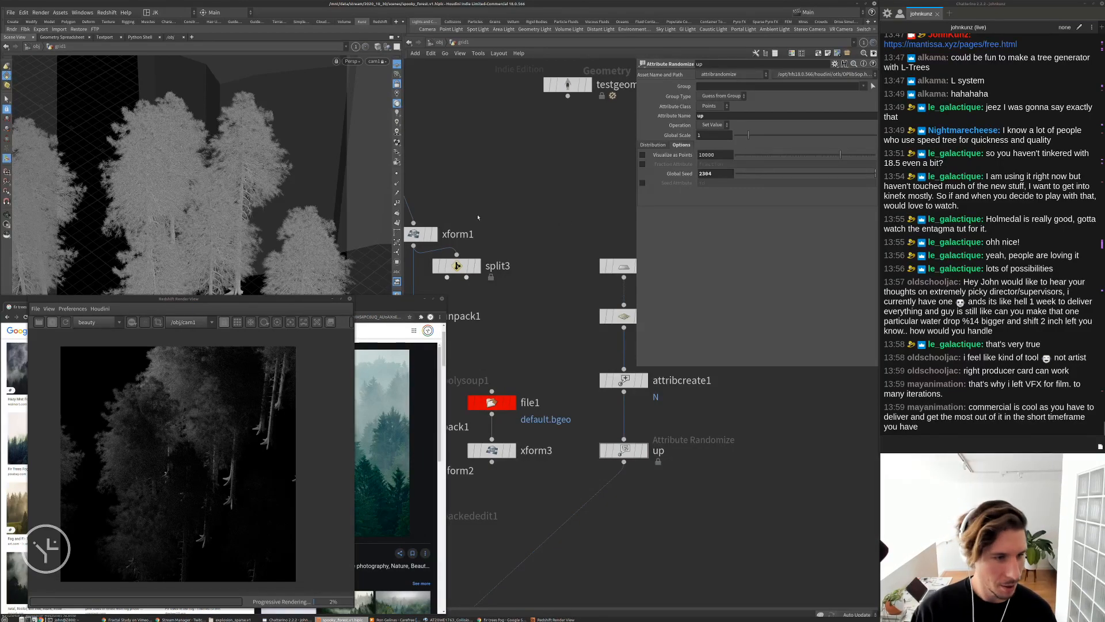
pyautogui.keyDown('alt'); pyautogui.moveTo(316, 219); pyautogui.dragTo(313, 187); pyautogui.keyUp('alt')
pyautogui.keyDown('alt'); pyautogui.moveTo(313, 187); pyautogui.dragTo(299, 183, button='right'); pyautogui.keyUp('alt')
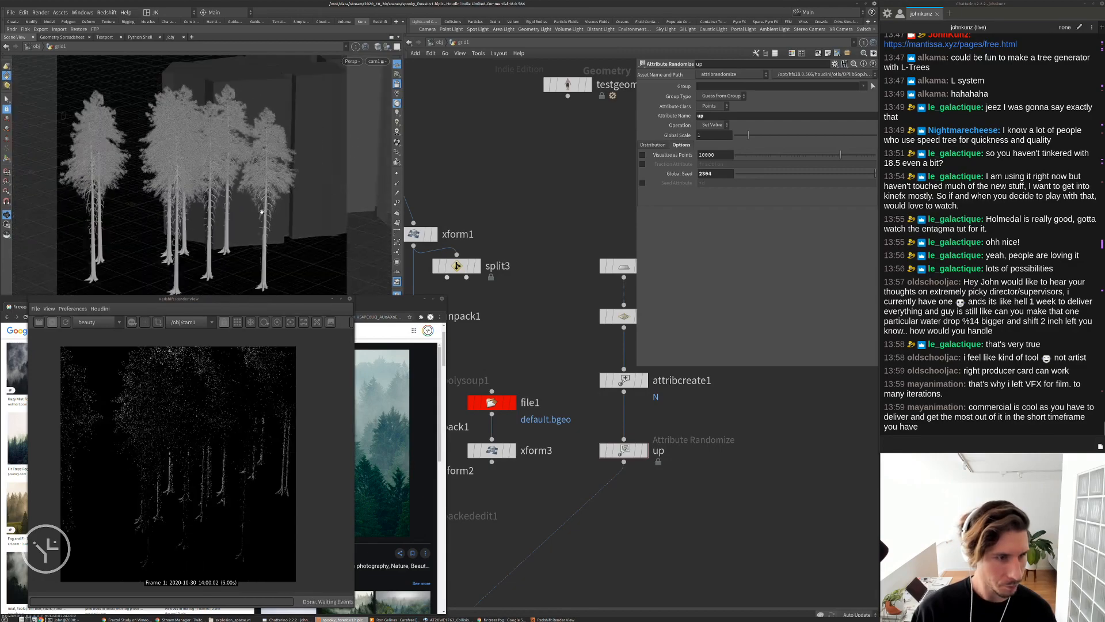
pyautogui.keyDown('alt'); pyautogui.moveTo(298, 183); pyautogui.dragTo(265, 200, button='middle'); pyautogui.keyUp('alt')
pyautogui.keyDown('alt'); pyautogui.moveTo(265, 200); pyautogui.dragTo(296, 175, button='right'); pyautogui.keyUp('alt')
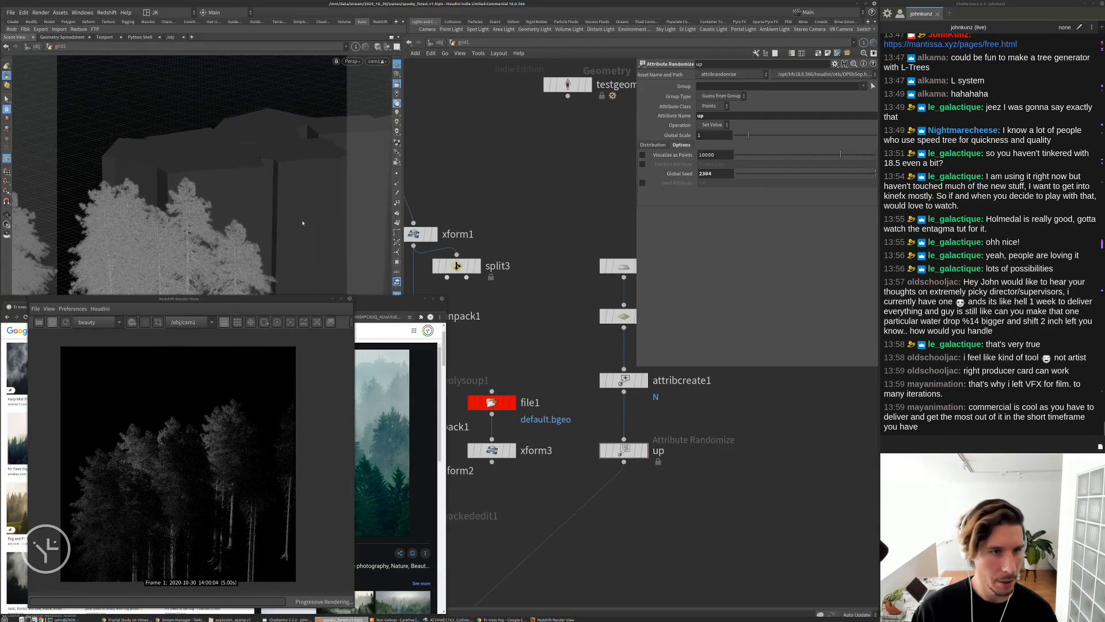
pyautogui.moveTo(491, 197); pyautogui.dragTo(527, 177, button='middle')
pyautogui.scroll(-1, 526, 176)
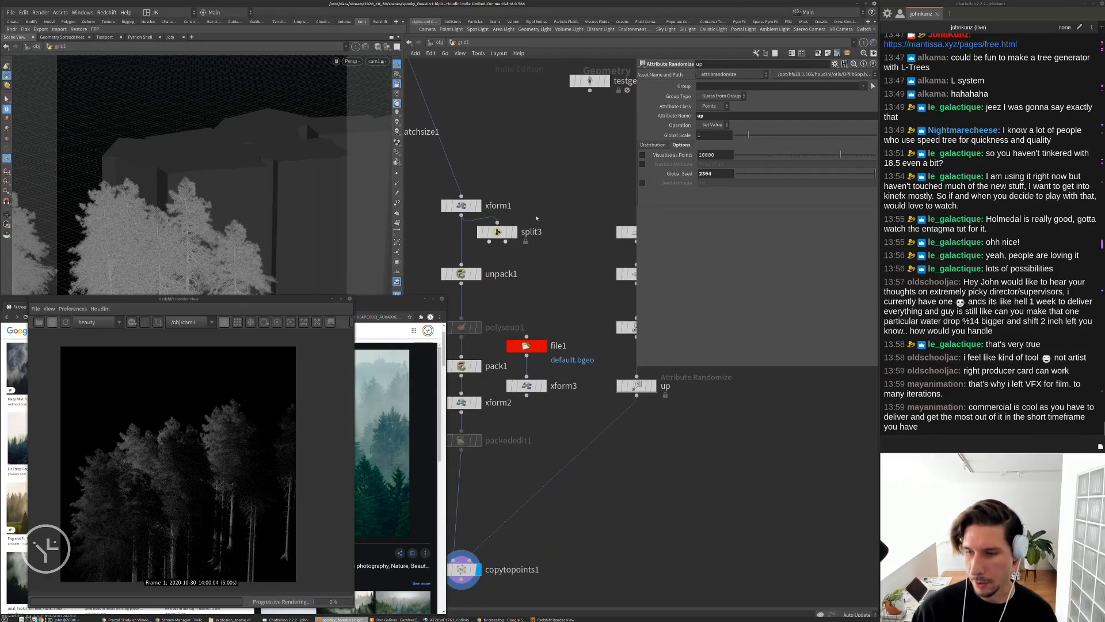
pyautogui.moveTo(588, 188); pyautogui.dragTo(593, 163, button='middle')
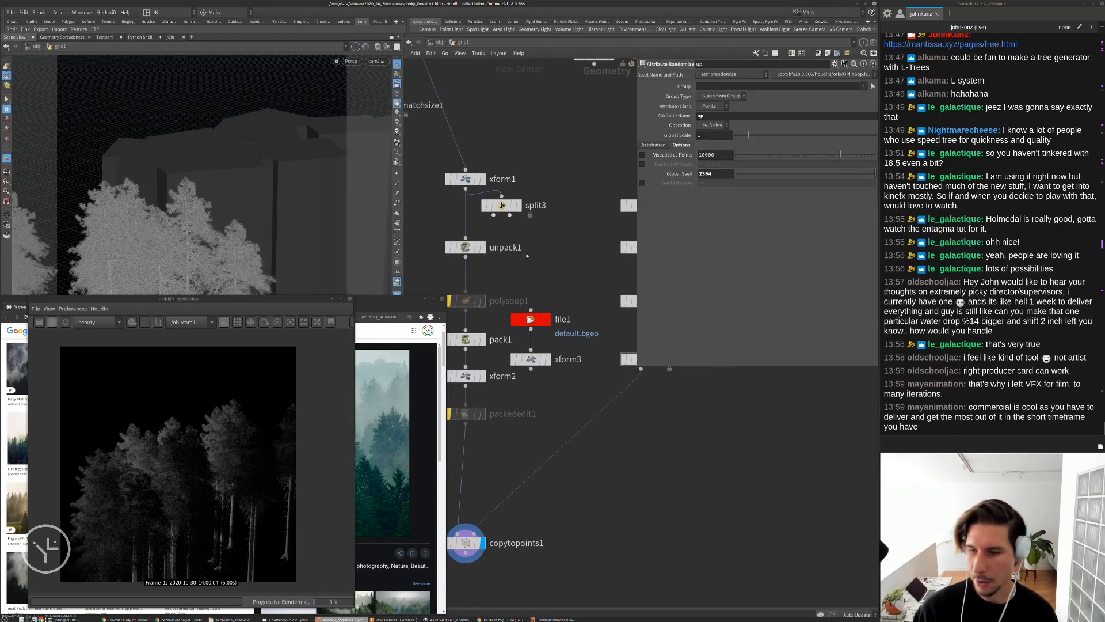
pyautogui.moveTo(741, 411); pyautogui.dragTo(722, 447, button='middle')
pyautogui.keyDown('alt'); pyautogui.moveTo(249, 247); pyautogui.dragTo(235, 207); pyautogui.keyUp('alt')
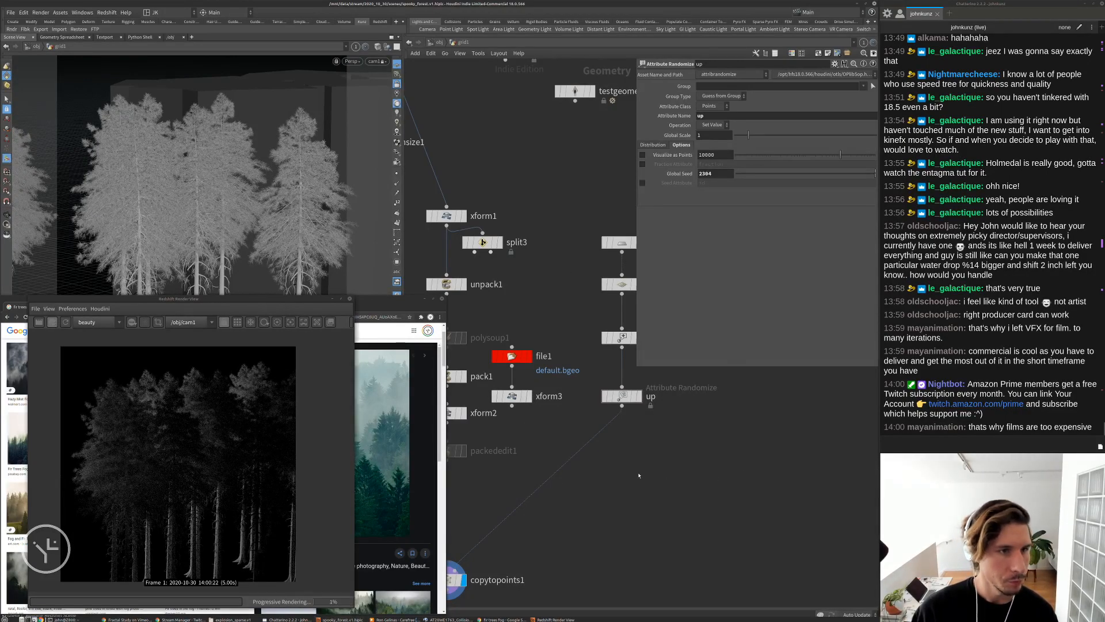
# Set the Force Total Count of scatter1 to 125 points
pyautogui.scroll(-2, 615, 448)
pyautogui.click(622, 315)
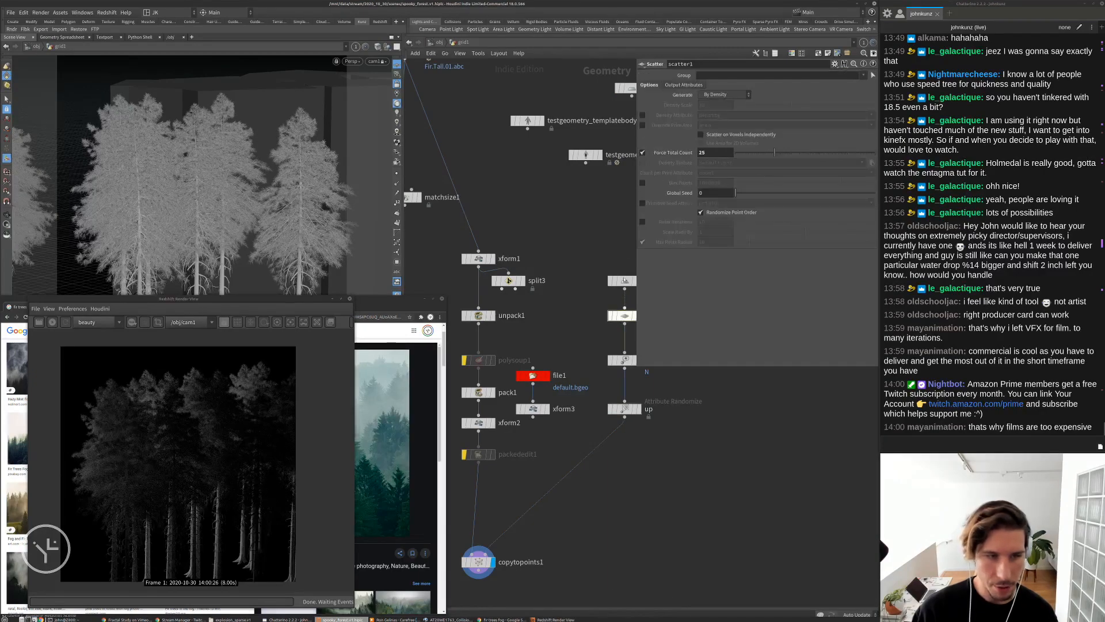
pyautogui.click(700, 153)
pyautogui.write('1')
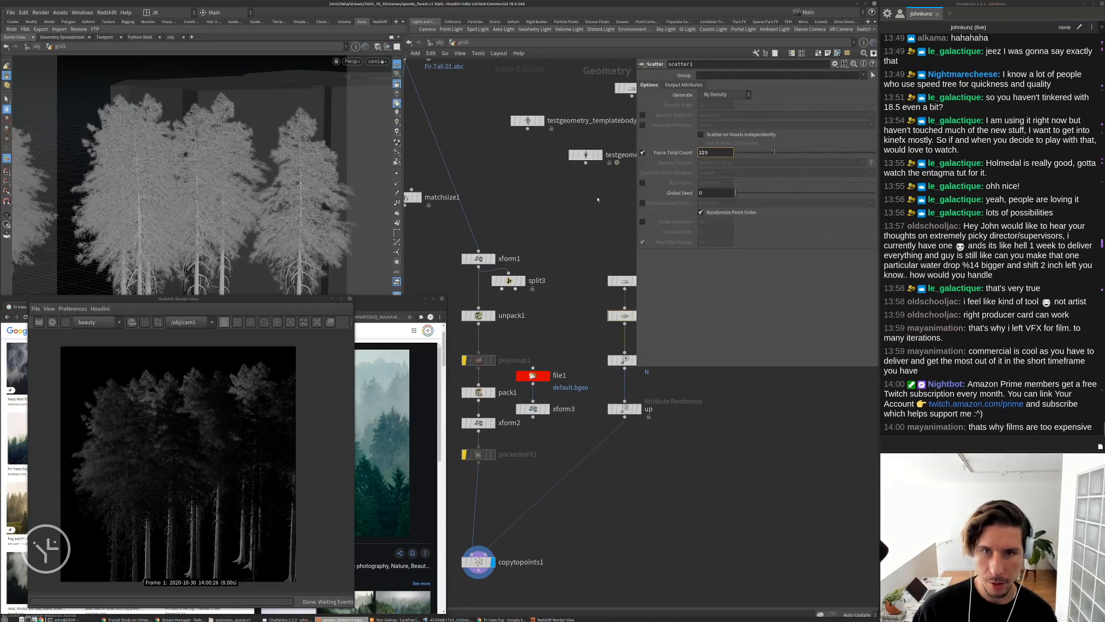
pyautogui.press('Return')
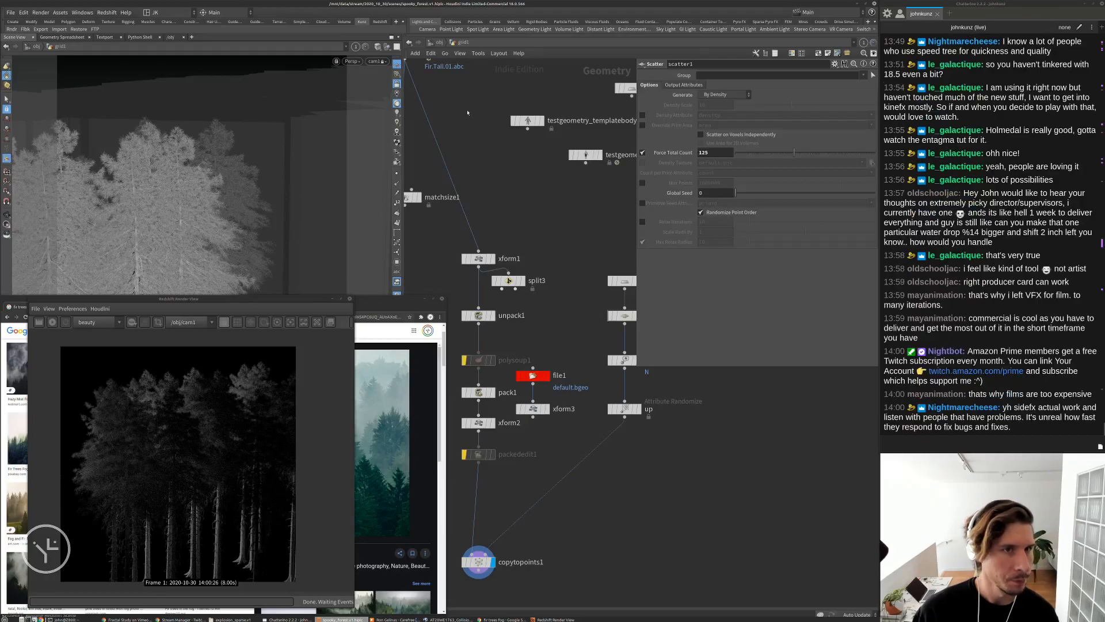
# View the forest from a different cam1 angle and set the second size value of grid2 to 35
pyautogui.keyDown('alt'); pyautogui.moveTo(257, 130); pyautogui.dragTo(227, 187); pyautogui.keyUp('alt')
pyautogui.moveTo(578, 279); pyautogui.dragTo(487, 279, button='middle')
pyautogui.click(533, 282)
pyautogui.click(803, 105)
pyautogui.write('35')
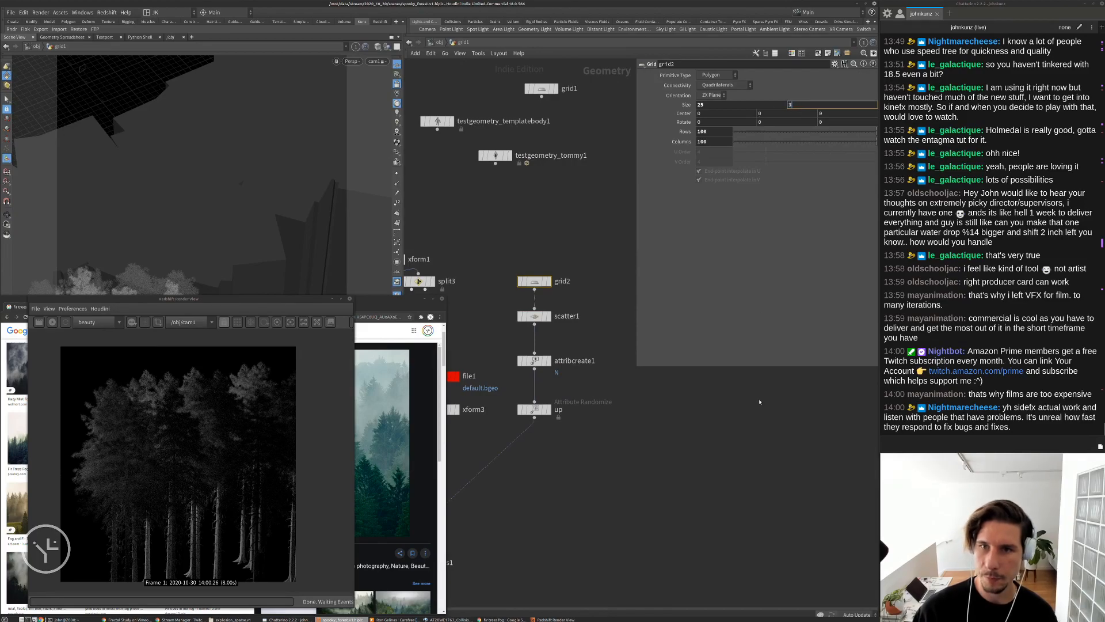
pyautogui.press('Return')
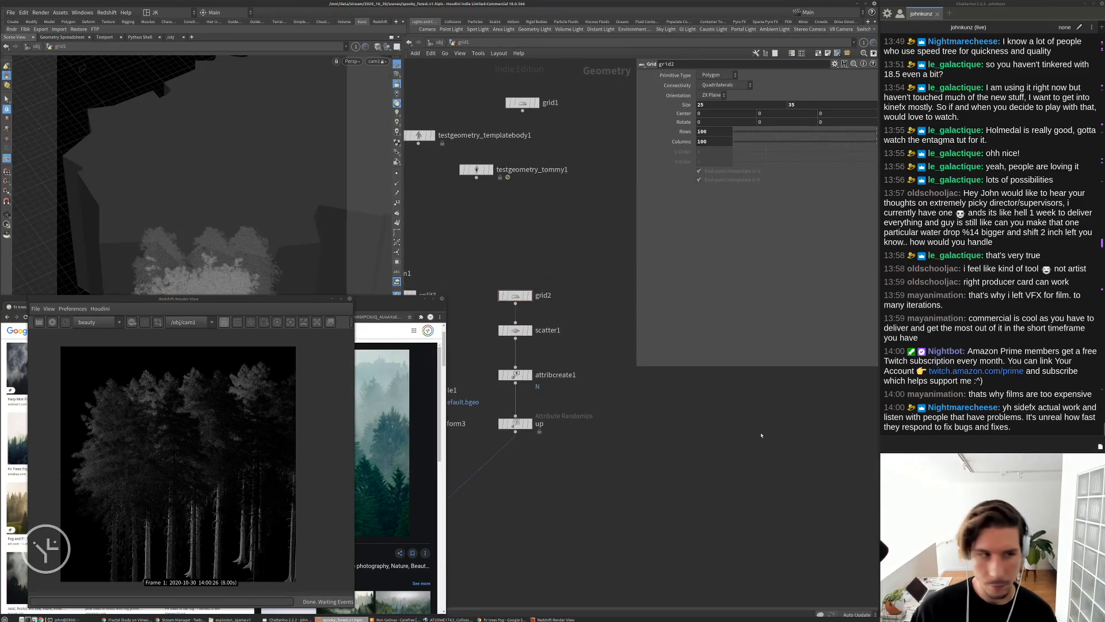
# Add a second Attribute Randomize node and insert it between the up node and copytopoints1
pyautogui.press('Tab')
pyautogui.write('attribrand')
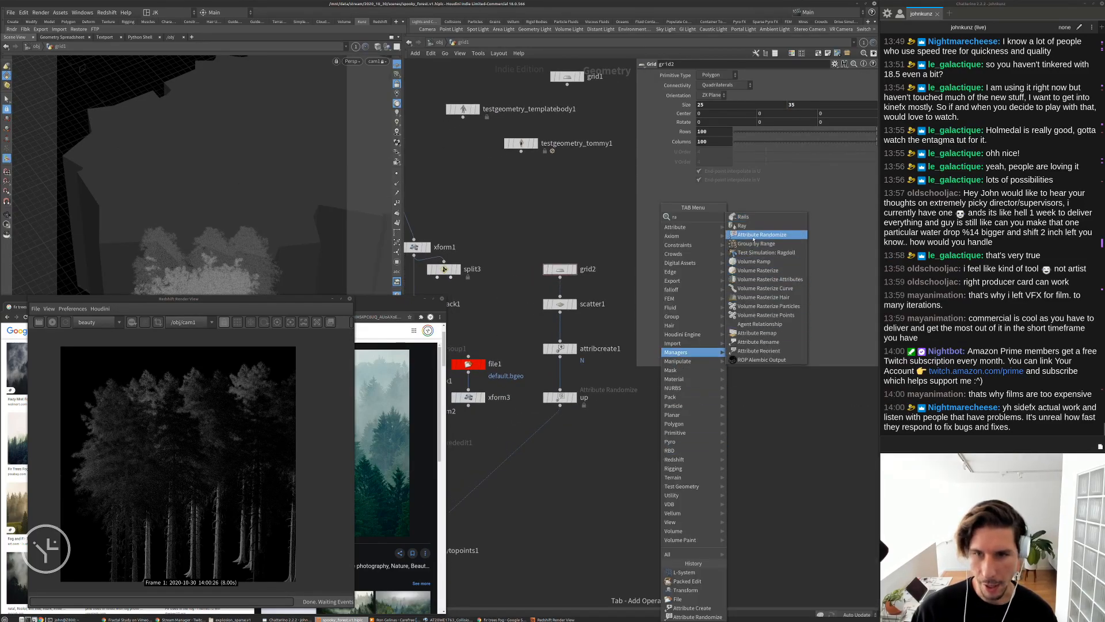
pyautogui.press('Return')
pyautogui.moveTo(638, 411); pyautogui.dragTo(561, 419)
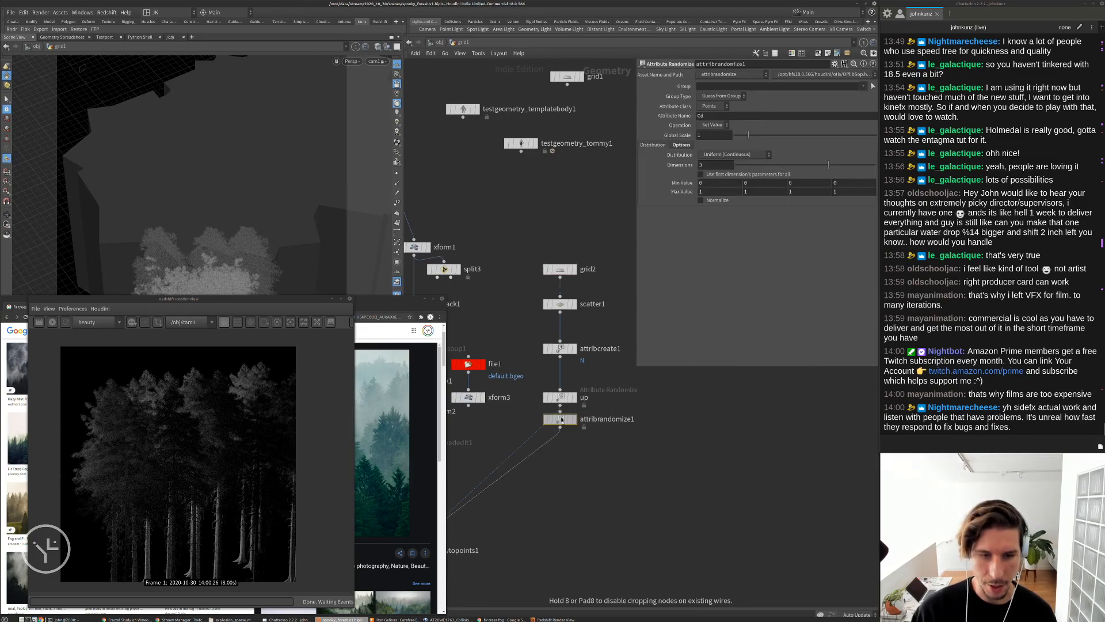
# Make the new Attribute Randomize node randomize pscale with 1 dimension and a Custom Ramp distribution
pyautogui.click(741, 117)
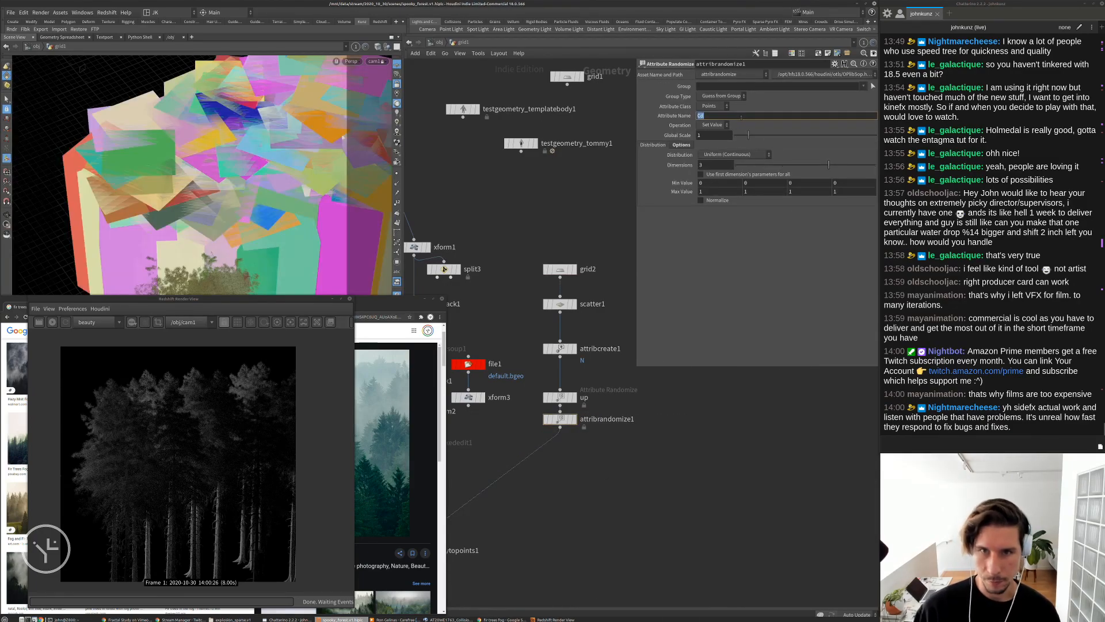
pyautogui.click(710, 164)
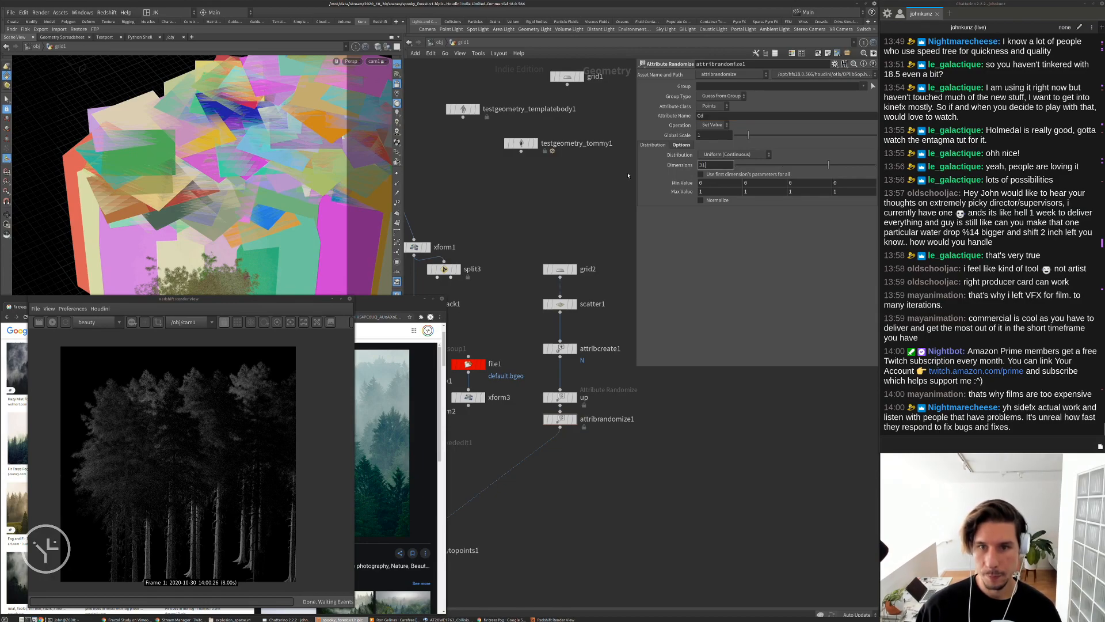
pyautogui.write('1')
pyautogui.press('Return')
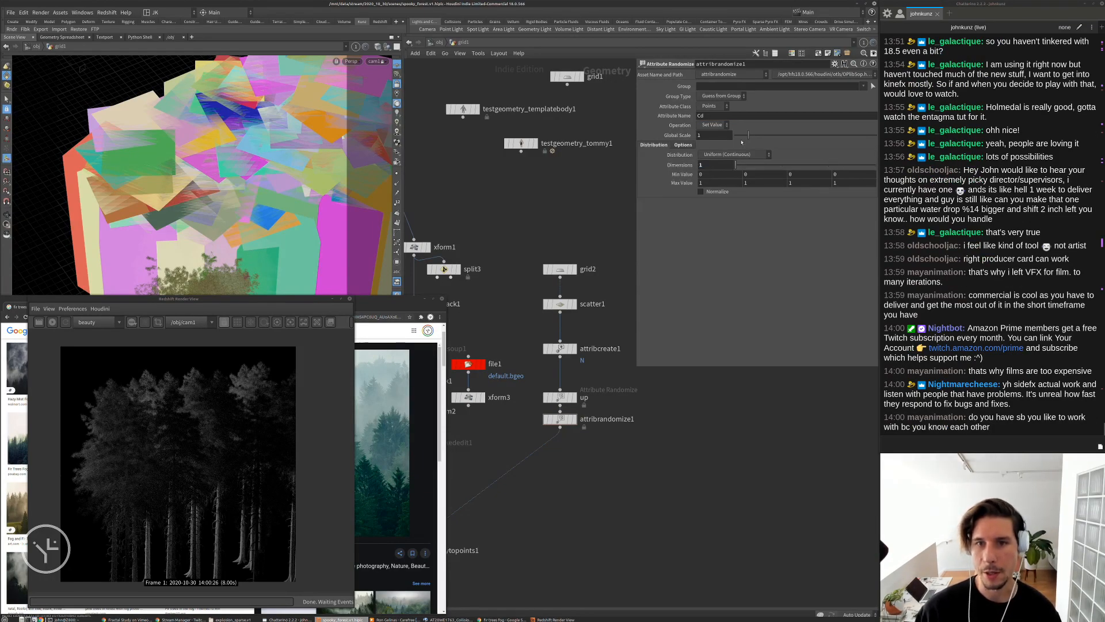
pyautogui.click(729, 116)
pyautogui.write('psca')
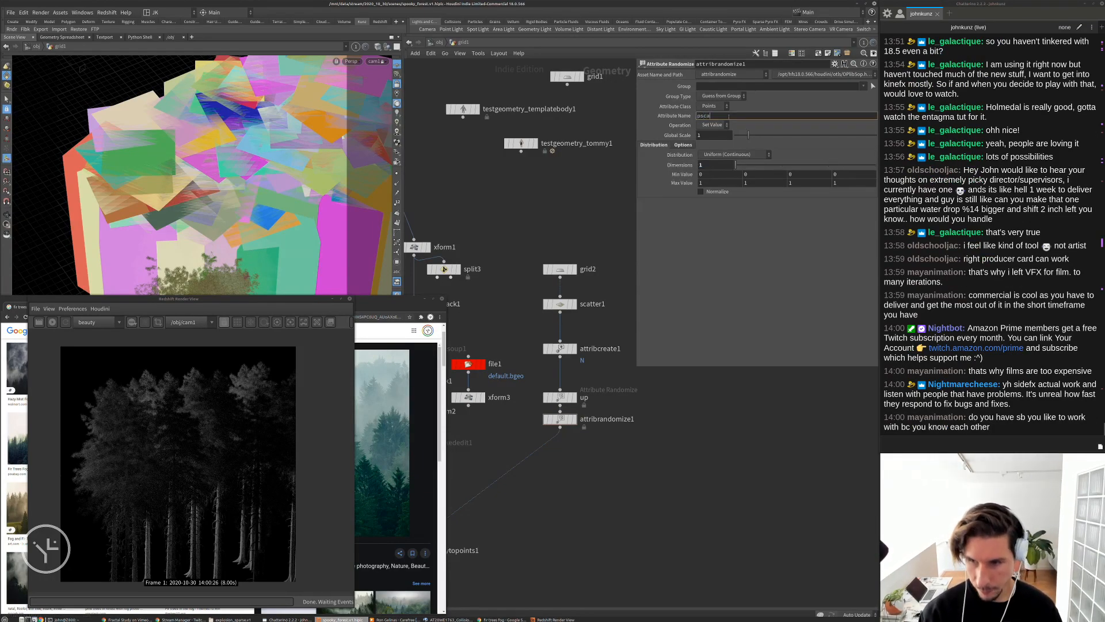
pyautogui.press('Return')
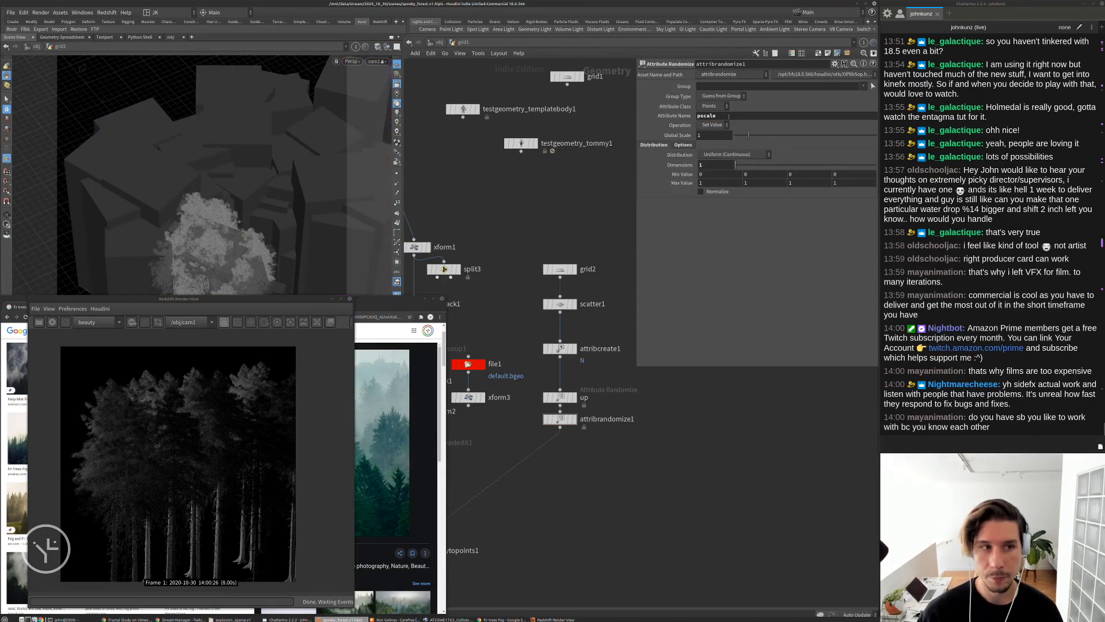
pyautogui.click(722, 156)
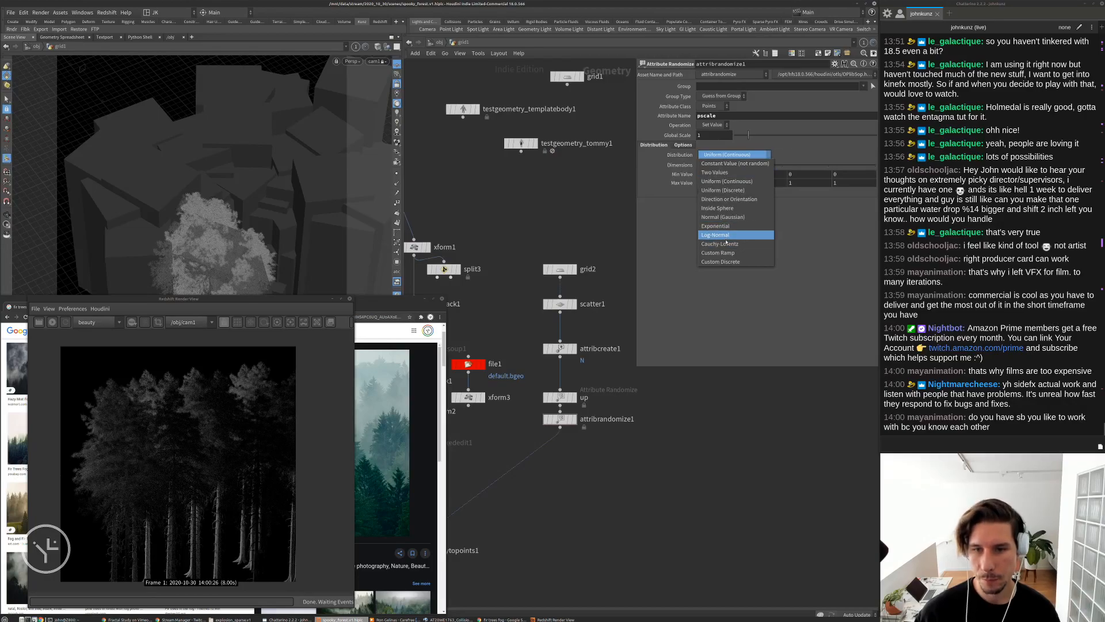
pyautogui.click(718, 252)
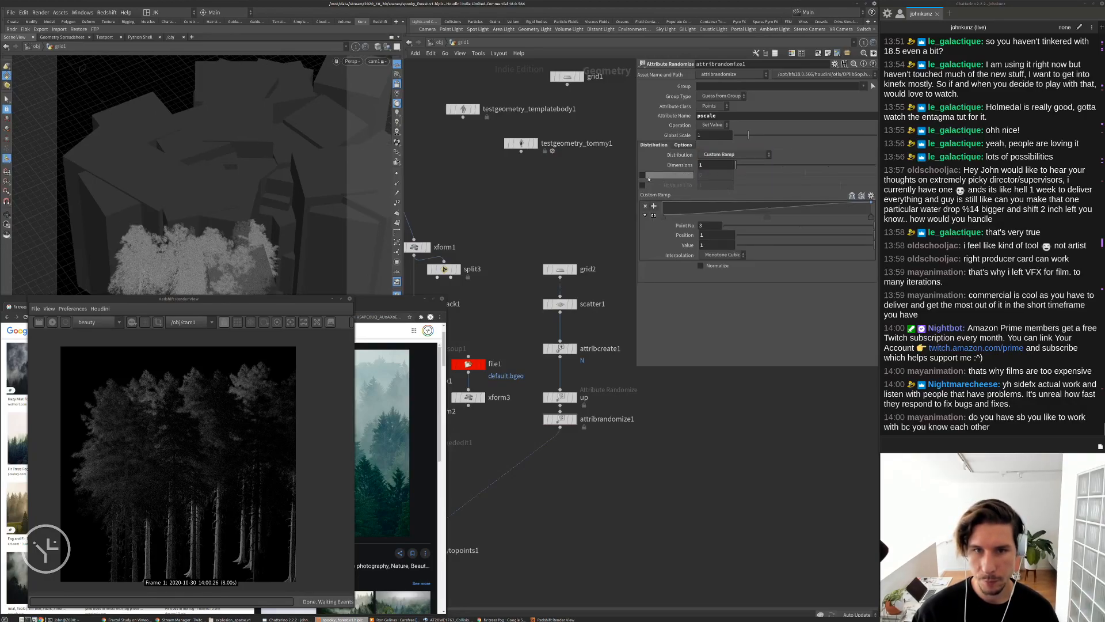
# Set Fit Value 0 To to .80 on attribrandomize1 to raise the lower limit of the random tree scale
pyautogui.click(396, 84)
pyautogui.keyDown('alt'); pyautogui.moveTo(259, 173); pyautogui.dragTo(224, 150); pyautogui.keyUp('alt')
pyautogui.keyDown('alt'); pyautogui.moveTo(225, 149); pyautogui.dragTo(202, 204, button='right'); pyautogui.keyUp('alt')
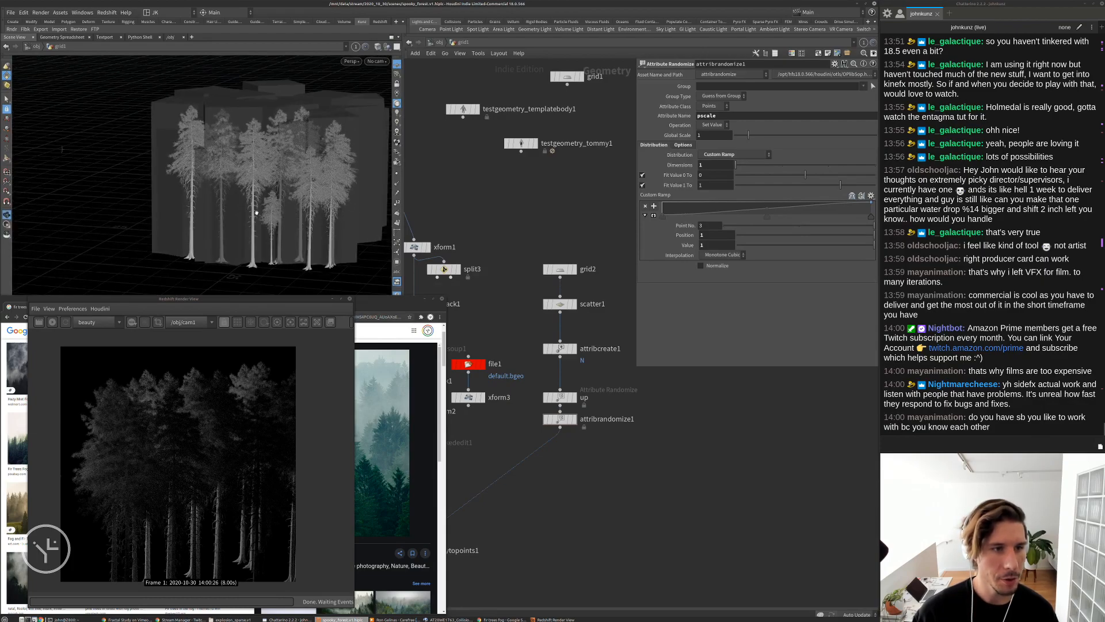
pyautogui.keyDown('alt'); pyautogui.moveTo(275, 265); pyautogui.dragTo(192, 156, button='middle'); pyautogui.keyUp('alt')
pyautogui.keyDown('alt'); pyautogui.moveTo(193, 156); pyautogui.dragTo(251, 267, button='right'); pyautogui.keyUp('alt')
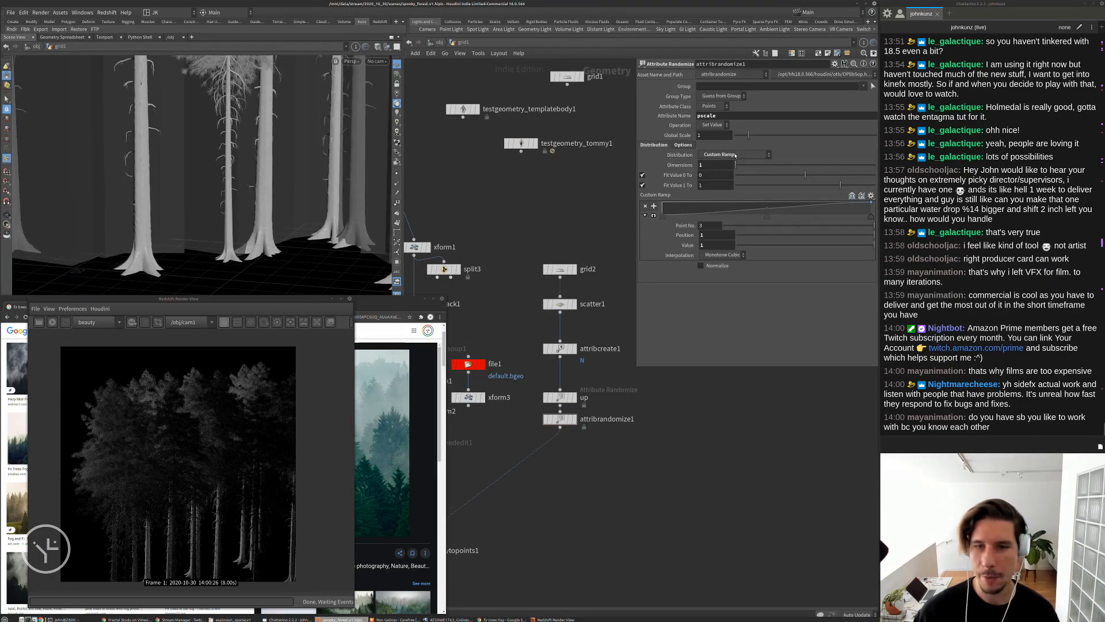
pyautogui.click(713, 178)
pyautogui.write('.')
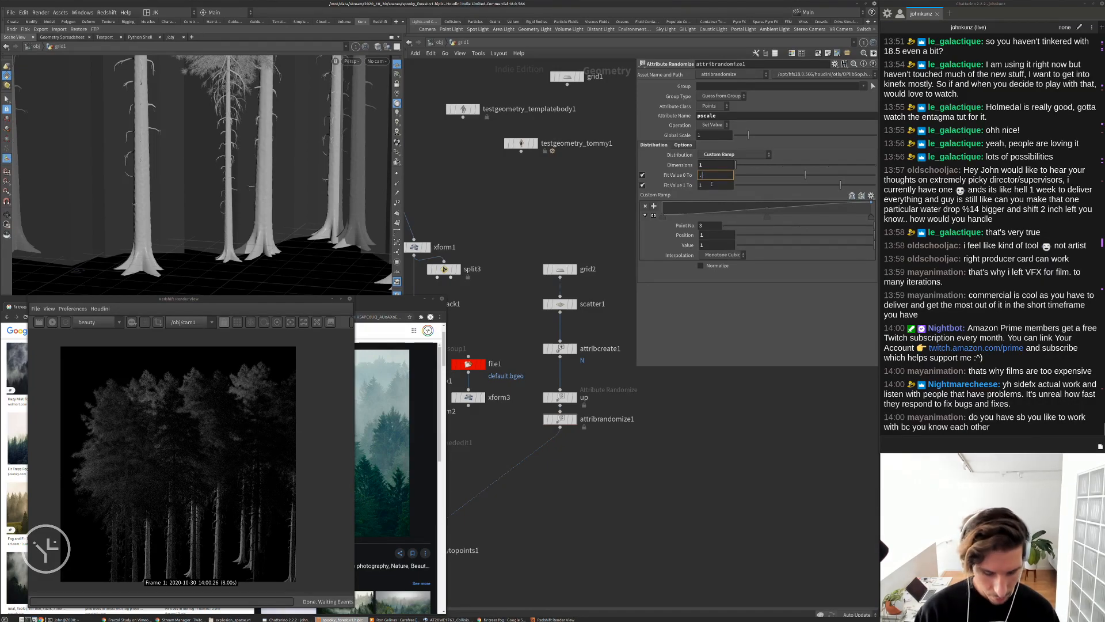
pyautogui.write('80')
pyautogui.press('Return')
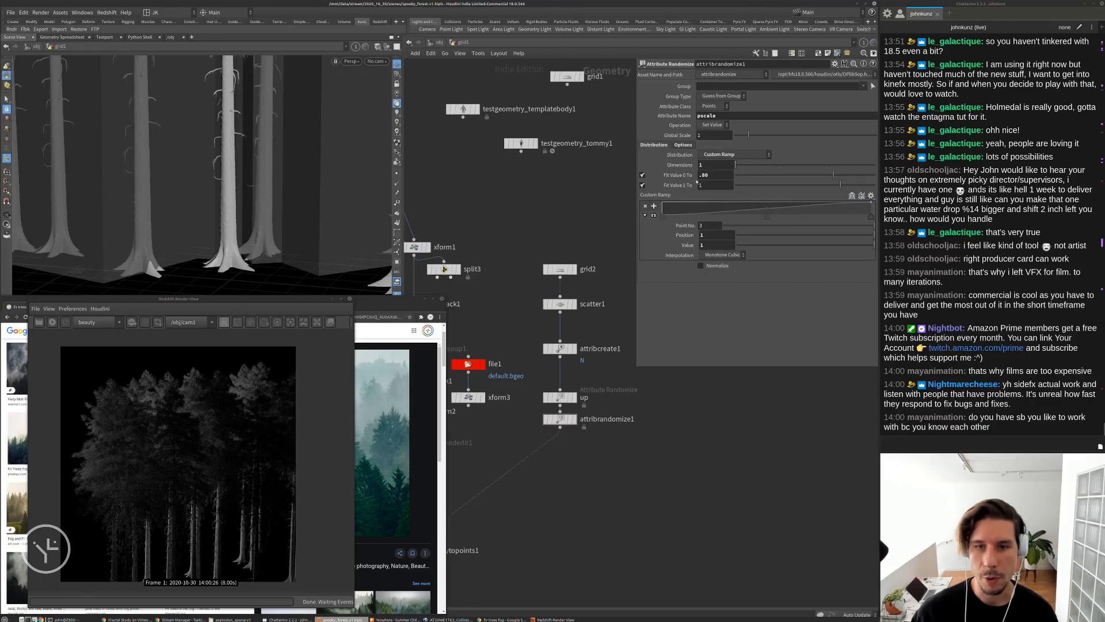
# Inspect the scaled trees and compare them with the foggy Colorado Rocky Mountain pine forest photo in the browser's image results
pyautogui.hotkey('space', 'g')
pyautogui.moveTo(237, 150)
pyautogui.mouseDown()
pyautogui.moveTo(208, 149)
pyautogui.moveTo(249, 156)
pyautogui.mouseUp()
pyautogui.moveTo(248, 156); pyautogui.dragTo(288, 184, button='right')
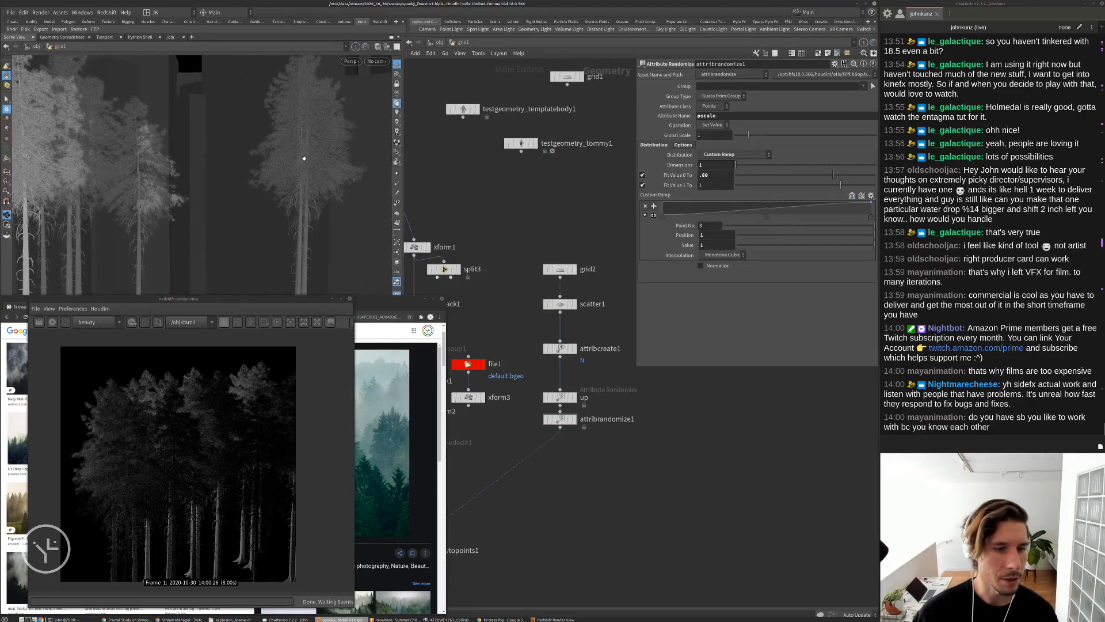
pyautogui.moveTo(387, 298); pyautogui.dragTo(551, 242)
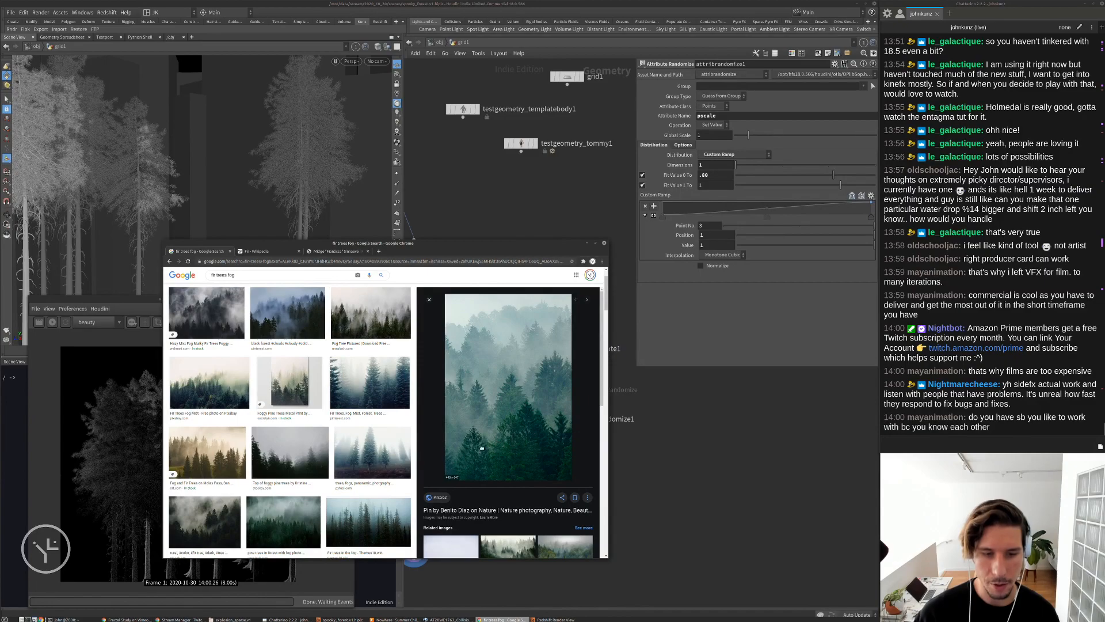
pyautogui.scroll(-3, 439, 451)
pyautogui.scroll(-3, 375, 431)
pyautogui.click(383, 469)
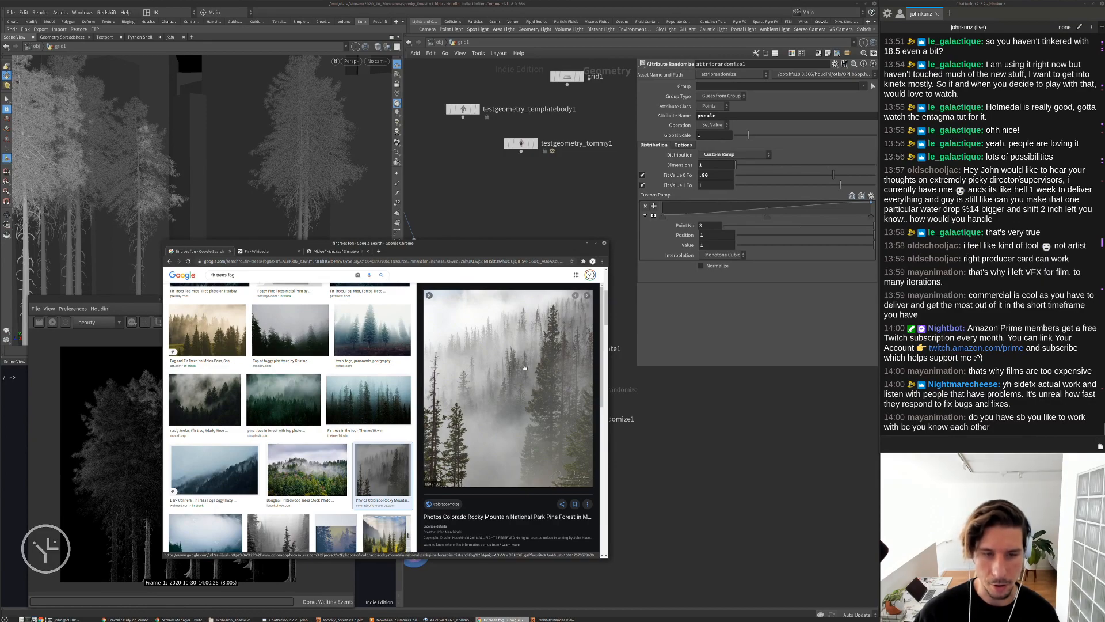
pyautogui.moveTo(526, 246); pyautogui.dragTo(365, 317)
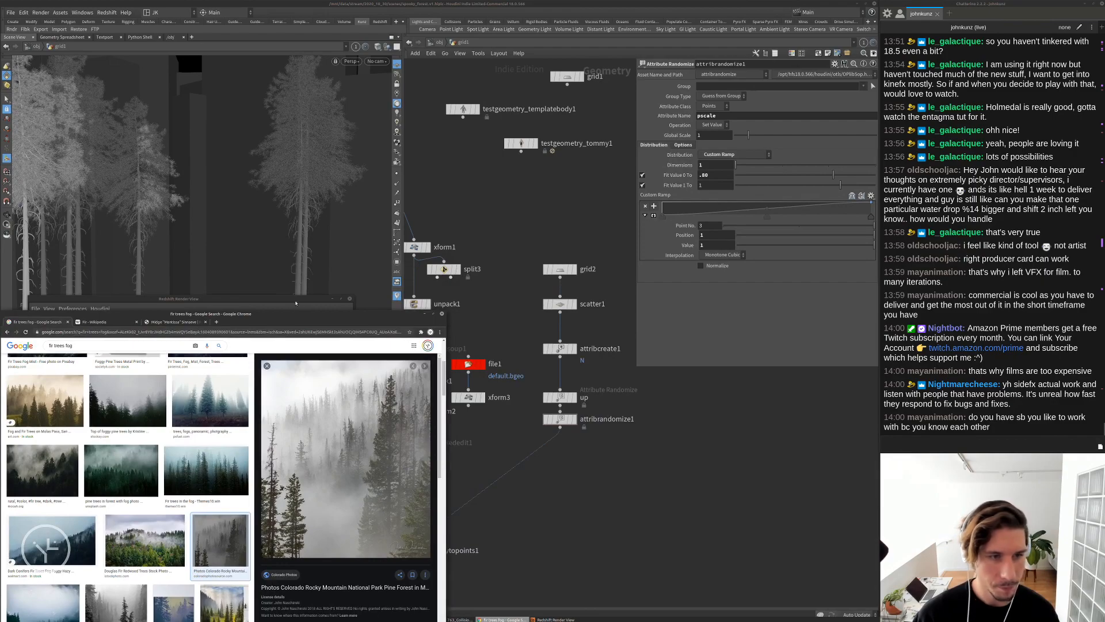
# Switch to the Redshift Render View, start rendering the forest from /obj/cam1, and look through cam1 in the viewport
pyautogui.click(555, 620)
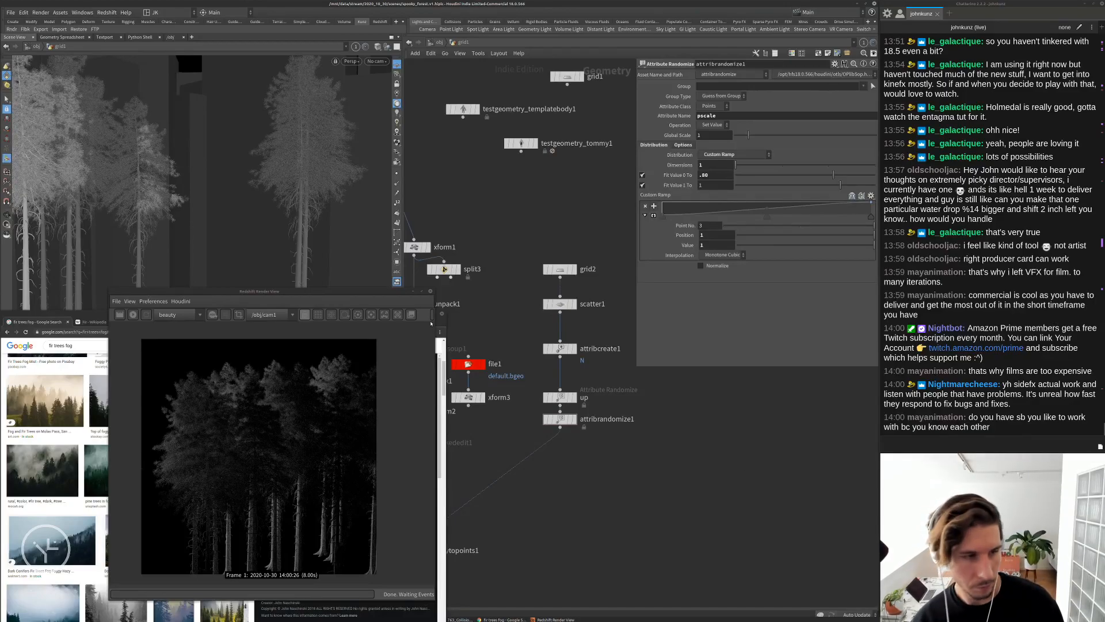
pyautogui.click(133, 315)
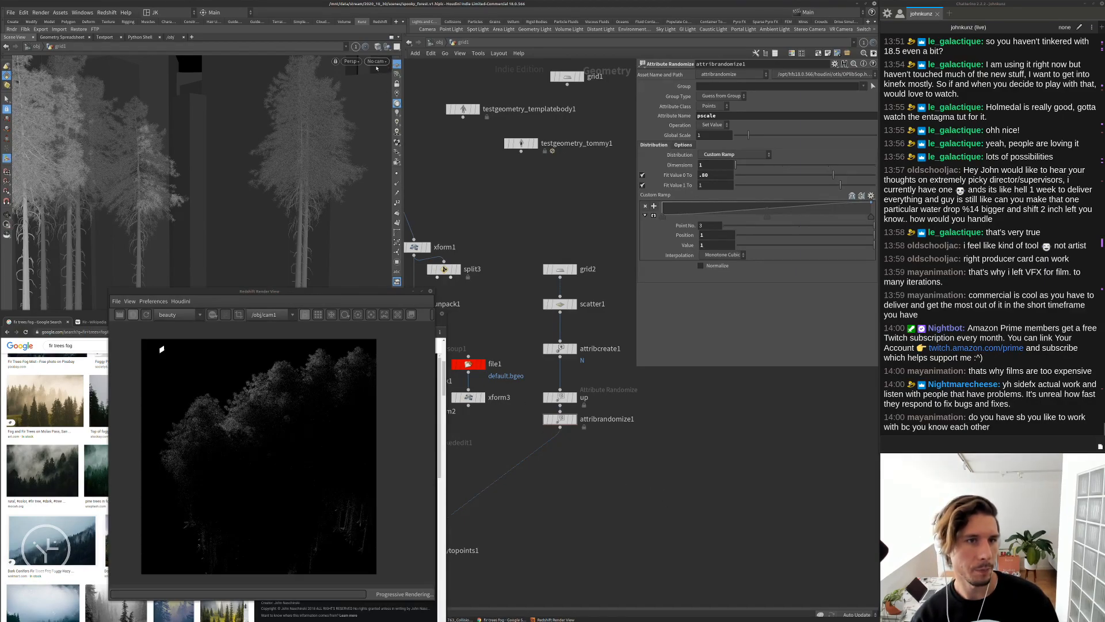
pyautogui.click(377, 62)
pyautogui.click(394, 102)
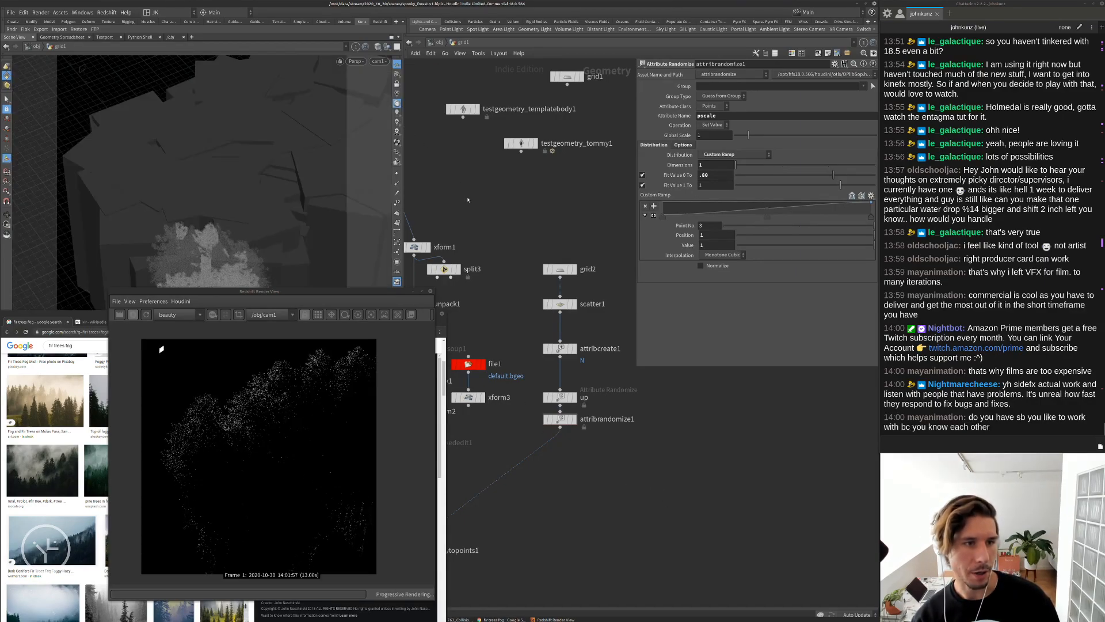
# View the treetops from a closer free angle and restart the Redshift render
pyautogui.keyDown('alt'); pyautogui.moveTo(287, 214); pyautogui.dragTo(257, 198); pyautogui.keyUp('alt')
pyautogui.moveTo(181, 215); pyautogui.dragTo(233, 214)
pyautogui.scroll(4, 267, 167)
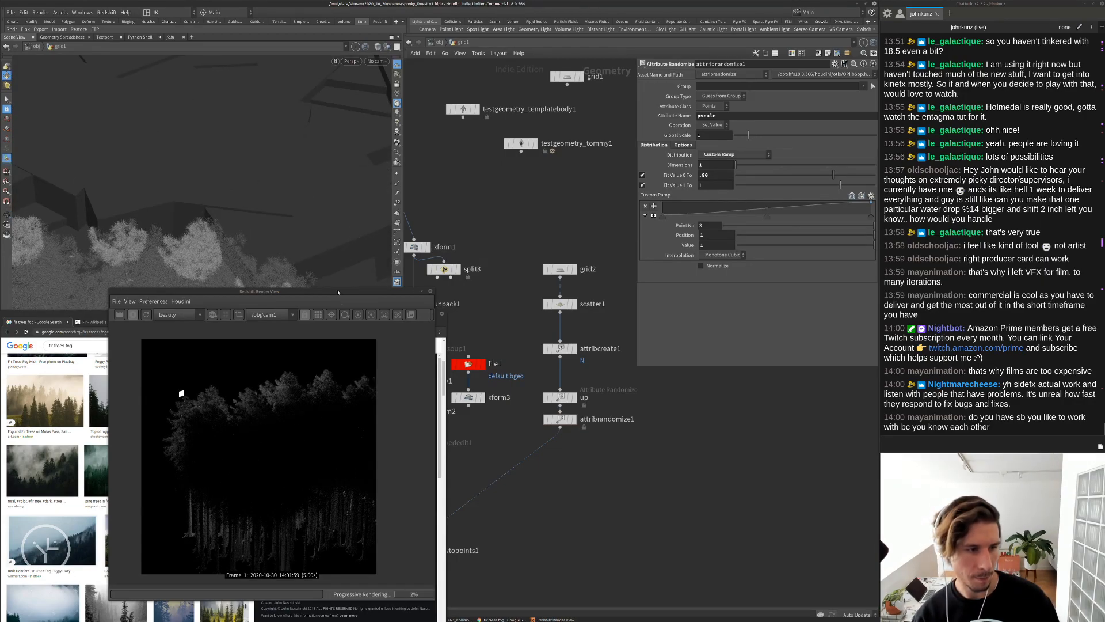
pyautogui.moveTo(293, 301); pyautogui.dragTo(294, 302)
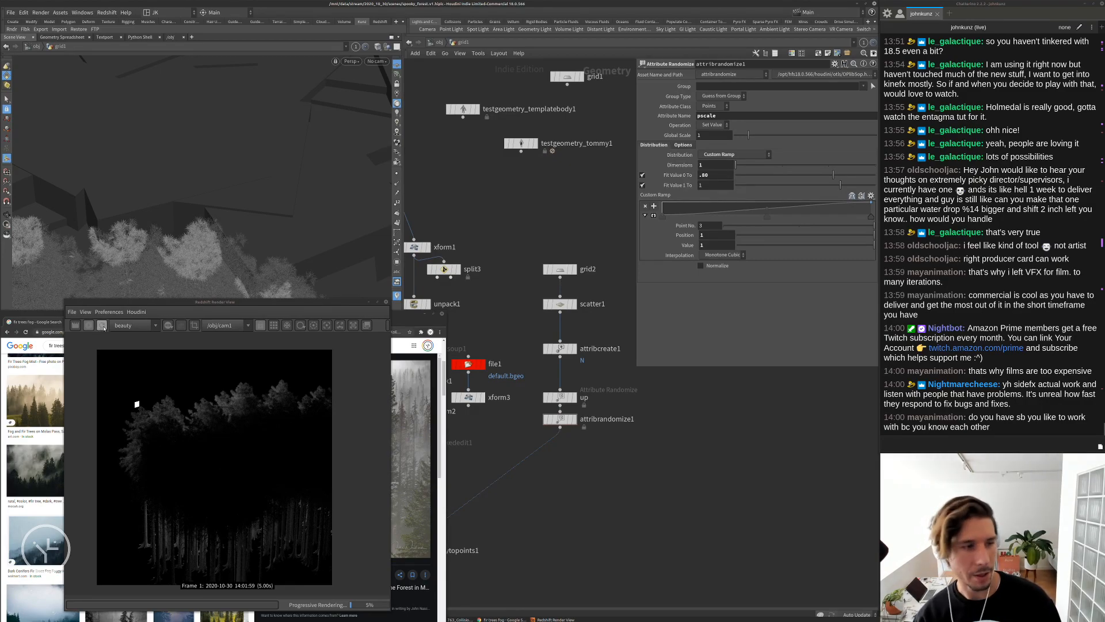
pyautogui.click(102, 325)
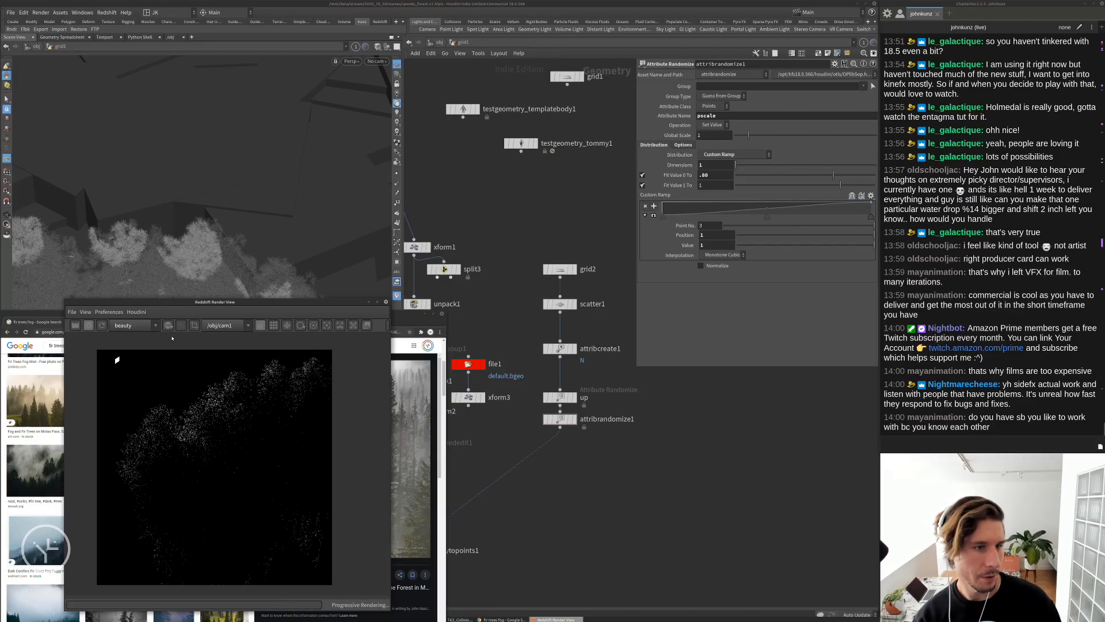
# Look through cam1 again, lock the camera to the view, and reframe it closer on the trees
pyautogui.click(377, 61)
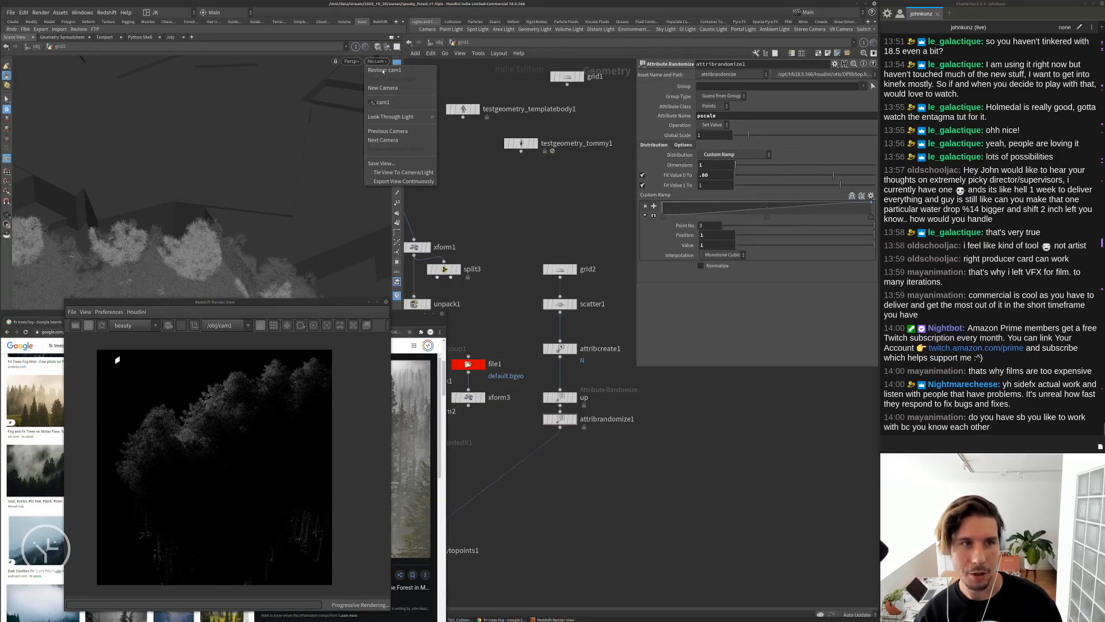
pyautogui.click(380, 103)
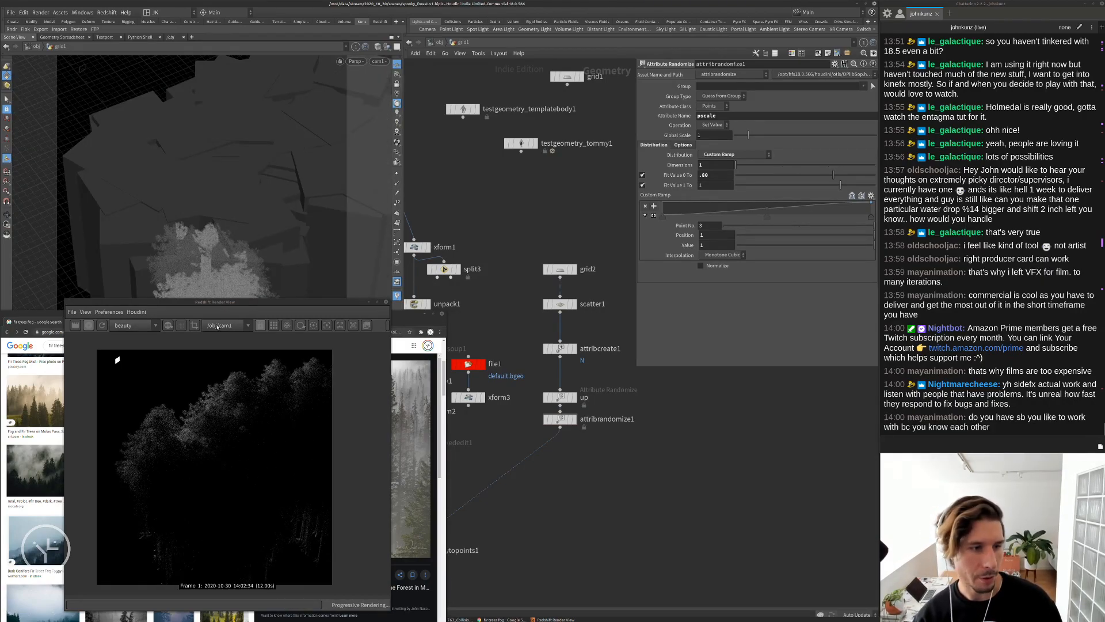
pyautogui.click(397, 85)
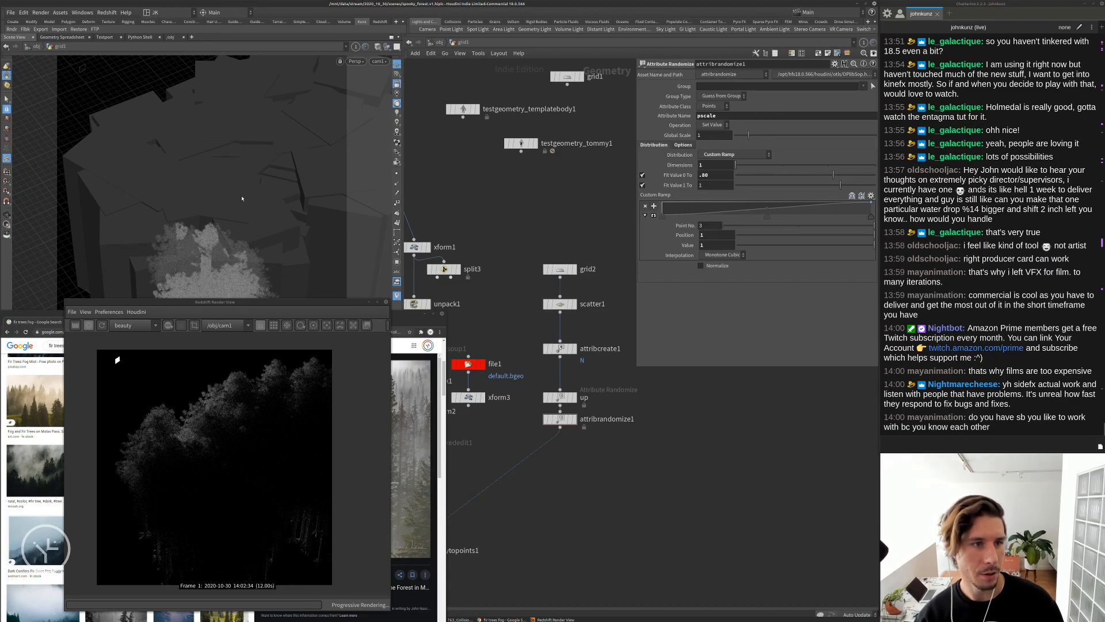
pyautogui.keyDown('alt'); pyautogui.moveTo(234, 158); pyautogui.dragTo(239, 242, button='right'); pyautogui.keyUp('alt')
pyautogui.moveTo(239, 242); pyautogui.dragTo(222, 198)
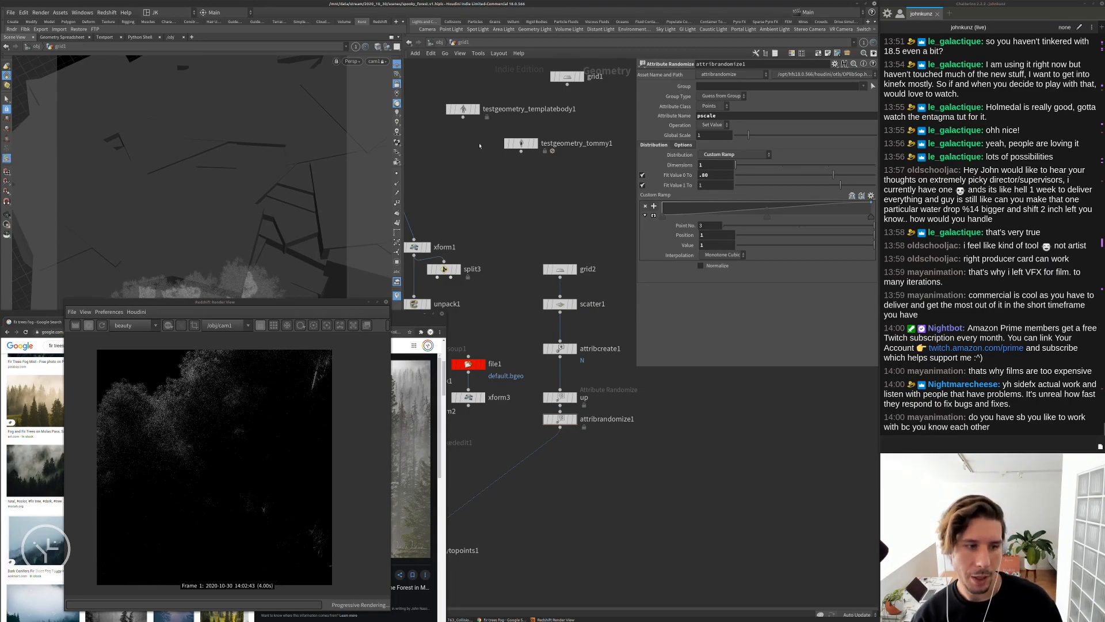
# Go up to the object level and review the light settings and color mode options of rslight1
pyautogui.click(439, 43)
pyautogui.click(499, 227)
pyautogui.scroll(3, 498, 227)
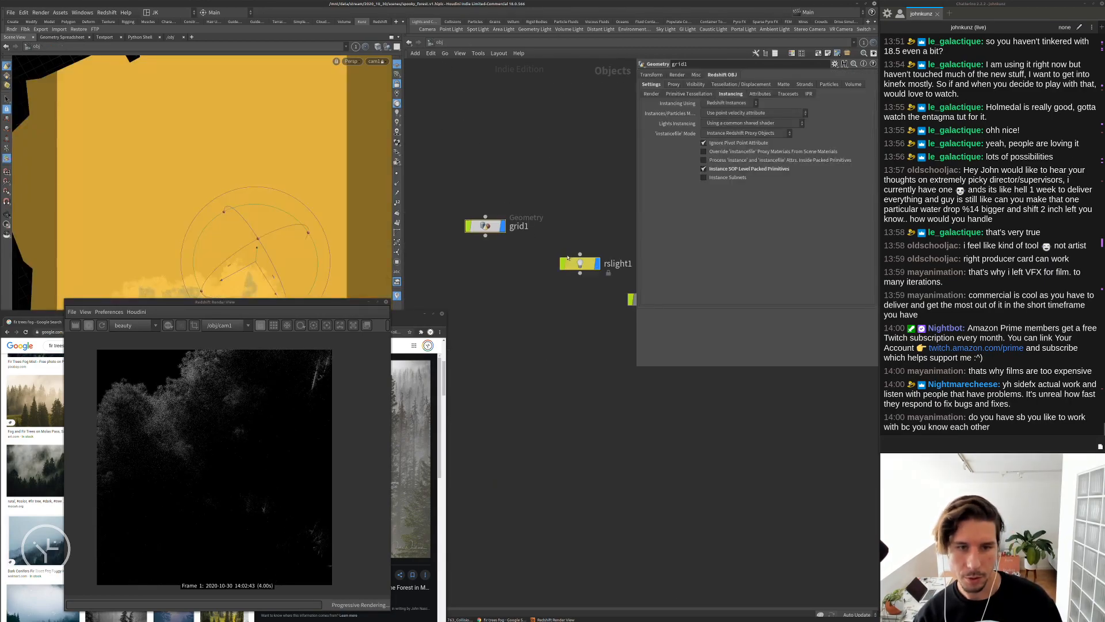
pyautogui.click(580, 263)
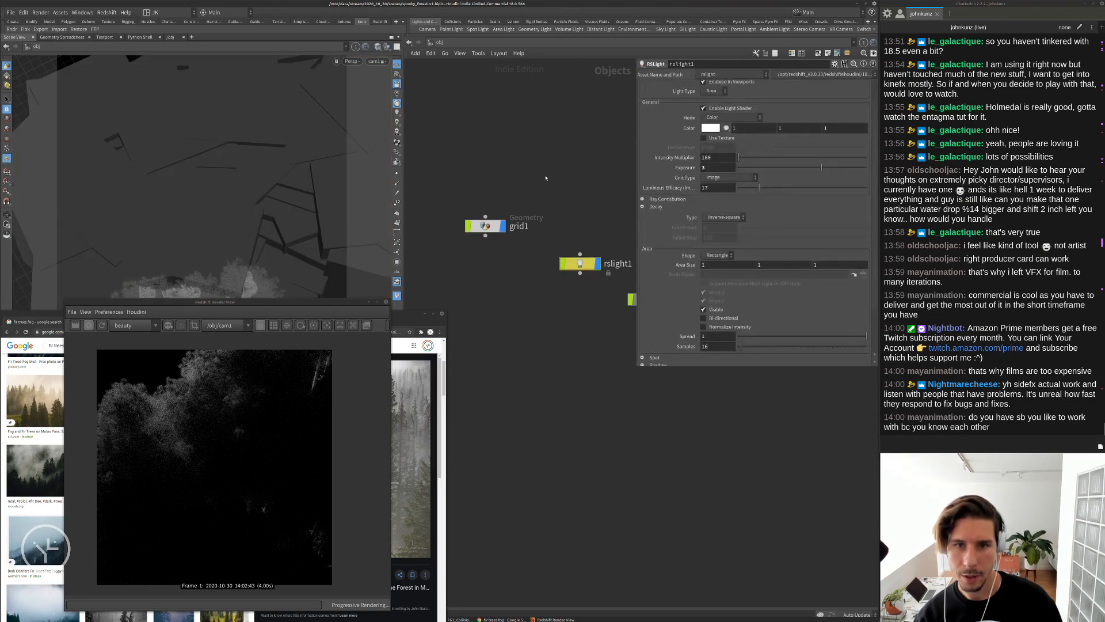
pyautogui.moveTo(633, 146); pyautogui.dragTo(584, 171, button='middle')
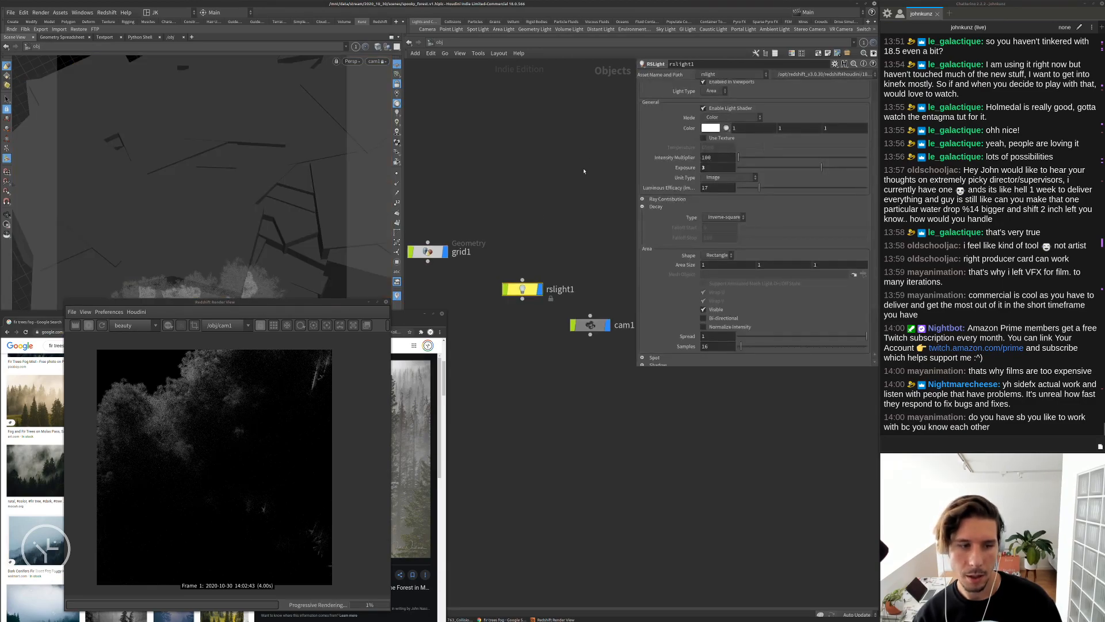
pyautogui.click(713, 118)
pyautogui.click(713, 118)
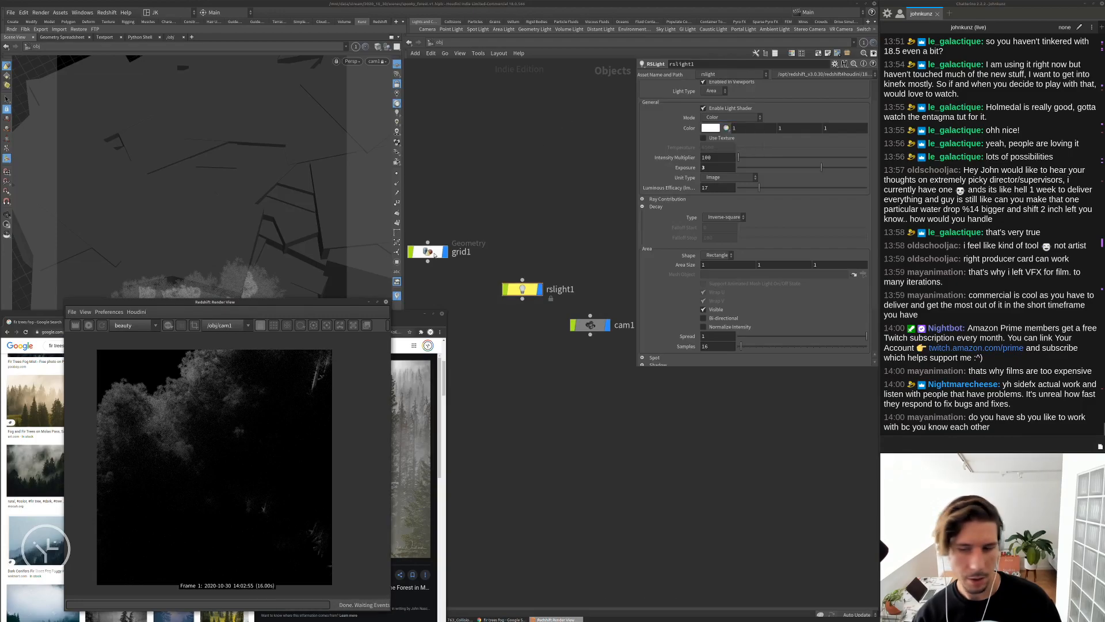
# Enter the grid1 geometry network and display the split2 node in the branch below matchsize1
pyautogui.doubleClick(432, 249)
pyautogui.moveTo(614, 429); pyautogui.dragTo(667, 449, button='middle')
pyautogui.scroll(-3, 667, 450)
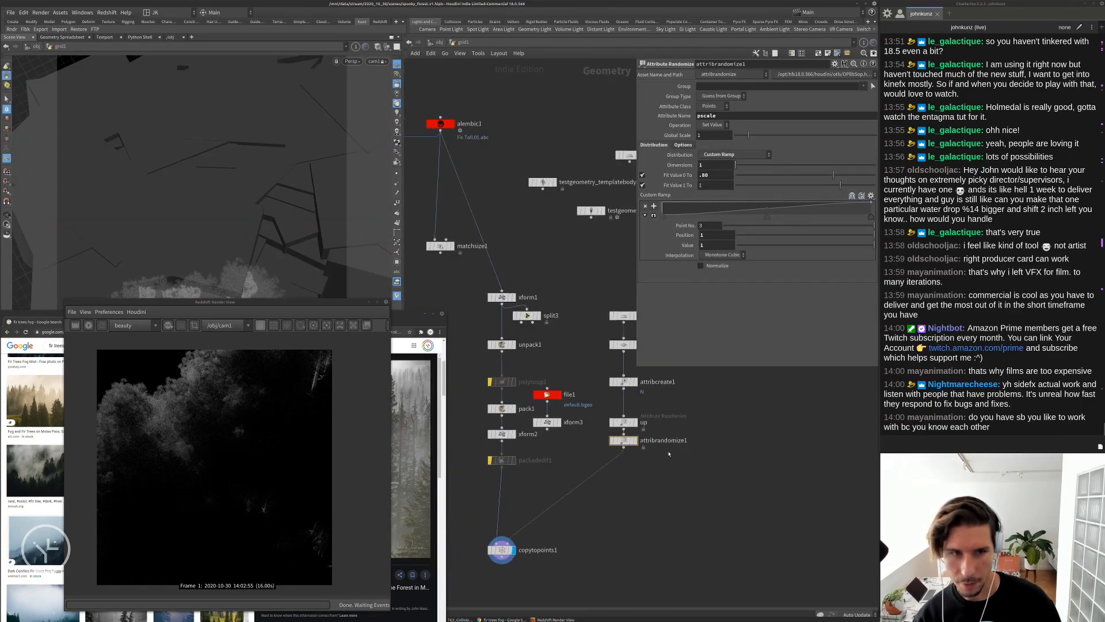
pyautogui.scroll(3, 541, 343)
pyautogui.moveTo(541, 344); pyautogui.dragTo(520, 285, button='middle')
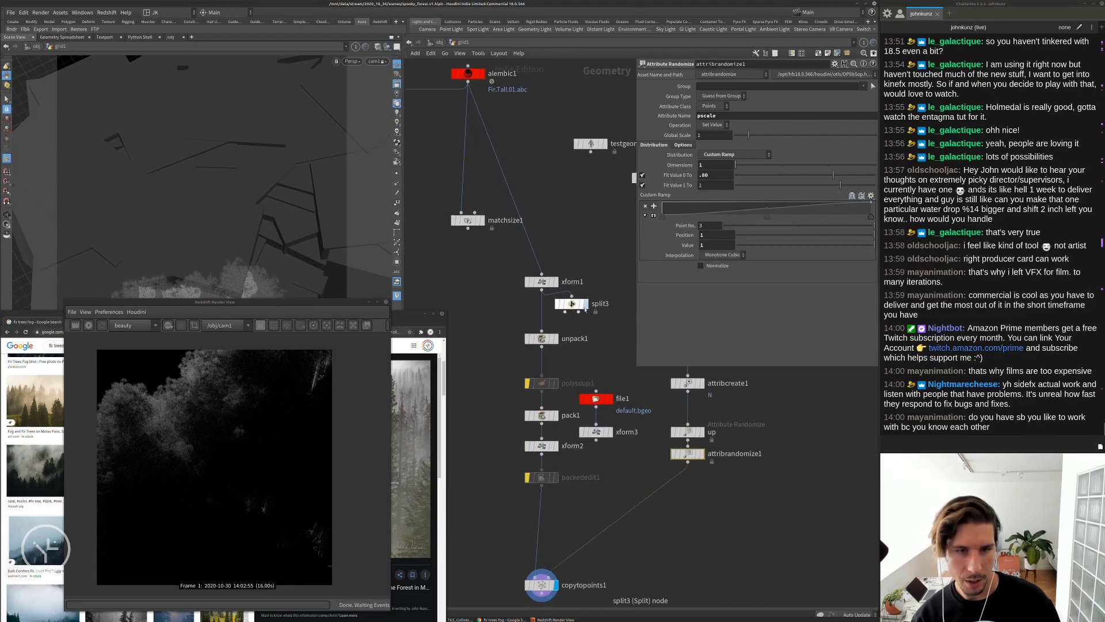
pyautogui.moveTo(440, 230); pyautogui.dragTo(514, 244, button='middle')
pyautogui.moveTo(439, 170); pyautogui.dragTo(406, 111)
pyautogui.moveTo(434, 150); pyautogui.dragTo(550, 364)
pyautogui.click(549, 363)
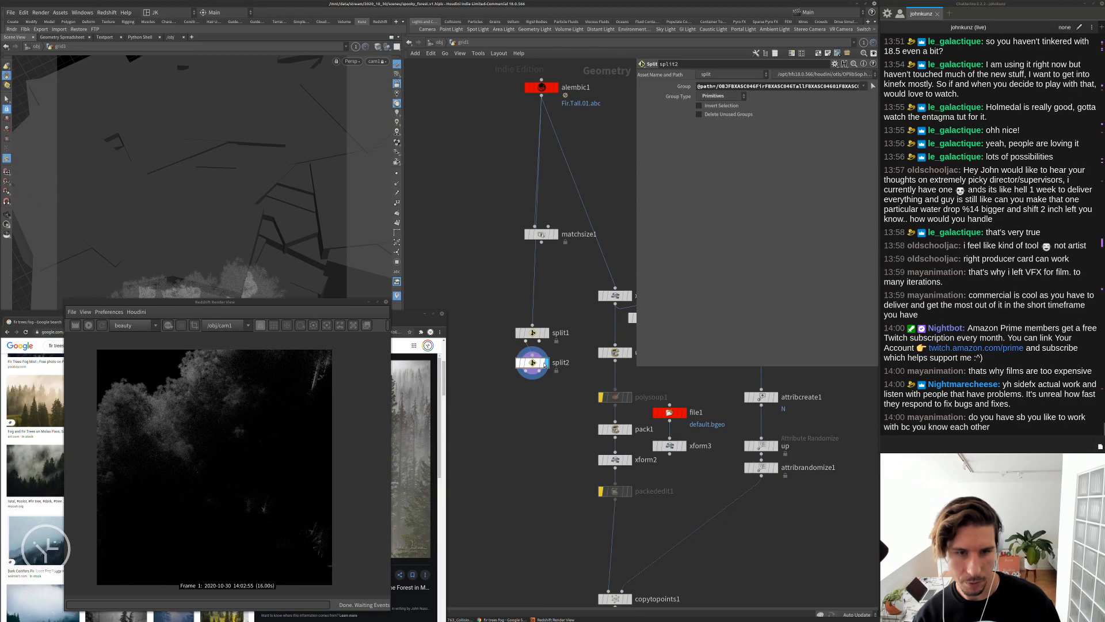
# Wire split2's output into unpack1 in place of xform1, and display and select copytopoints1
pyautogui.moveTo(594, 356); pyautogui.dragTo(539, 371)
pyautogui.moveTo(615, 345); pyautogui.dragTo(526, 370)
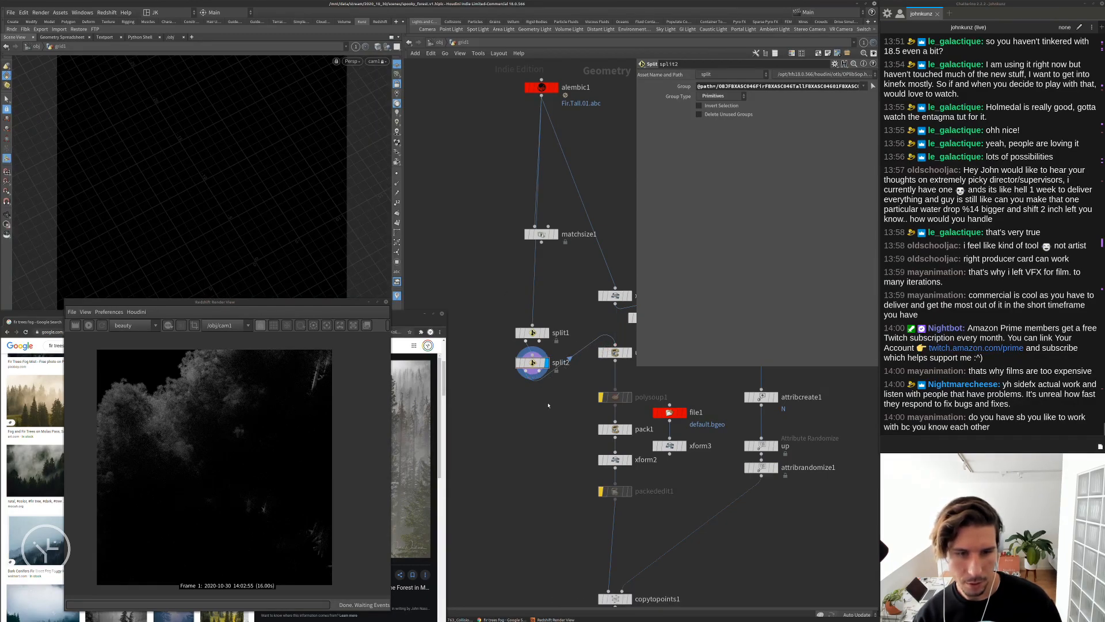
pyautogui.moveTo(541, 394); pyautogui.dragTo(495, 346, button='middle')
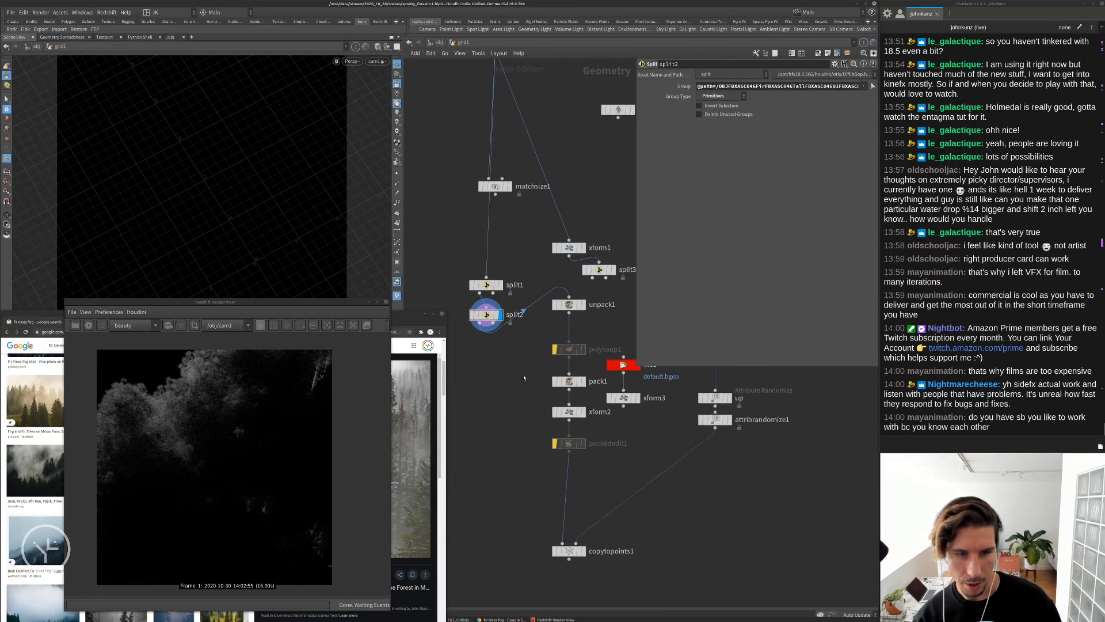
pyautogui.click(583, 443)
pyautogui.click(582, 551)
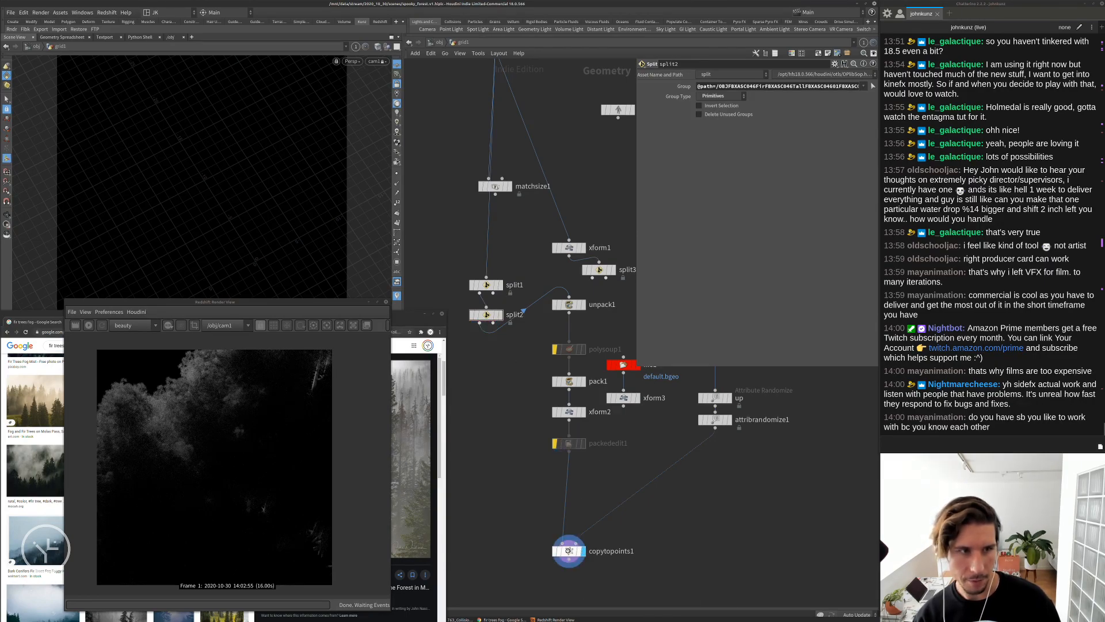
pyautogui.click(569, 551)
pyautogui.moveTo(520, 384); pyautogui.dragTo(524, 363, button='middle')
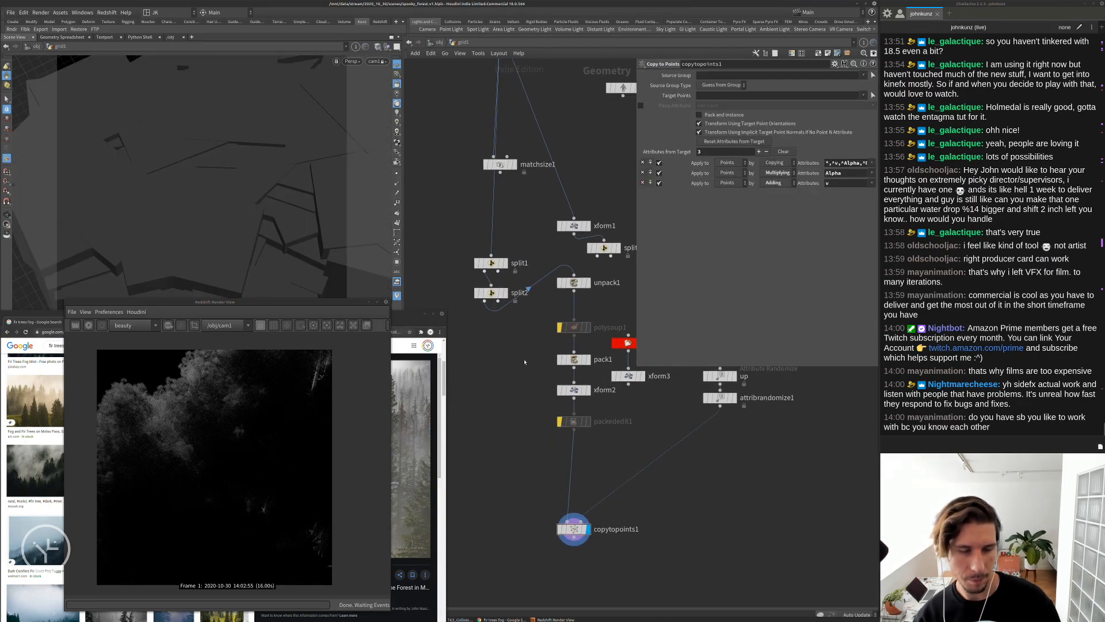
# Display split2, enable Invert Selection on it, and examine the tree's remaining branches
pyautogui.click(505, 293)
pyautogui.click(488, 292)
pyautogui.moveTo(255, 206); pyautogui.dragTo(262, 180)
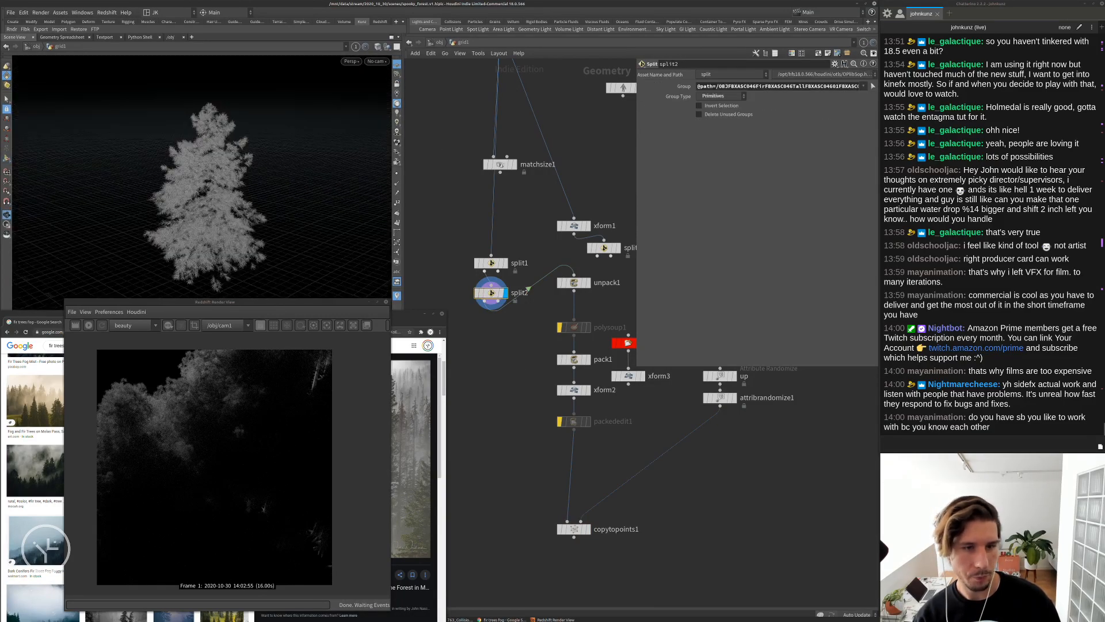
pyautogui.click(720, 106)
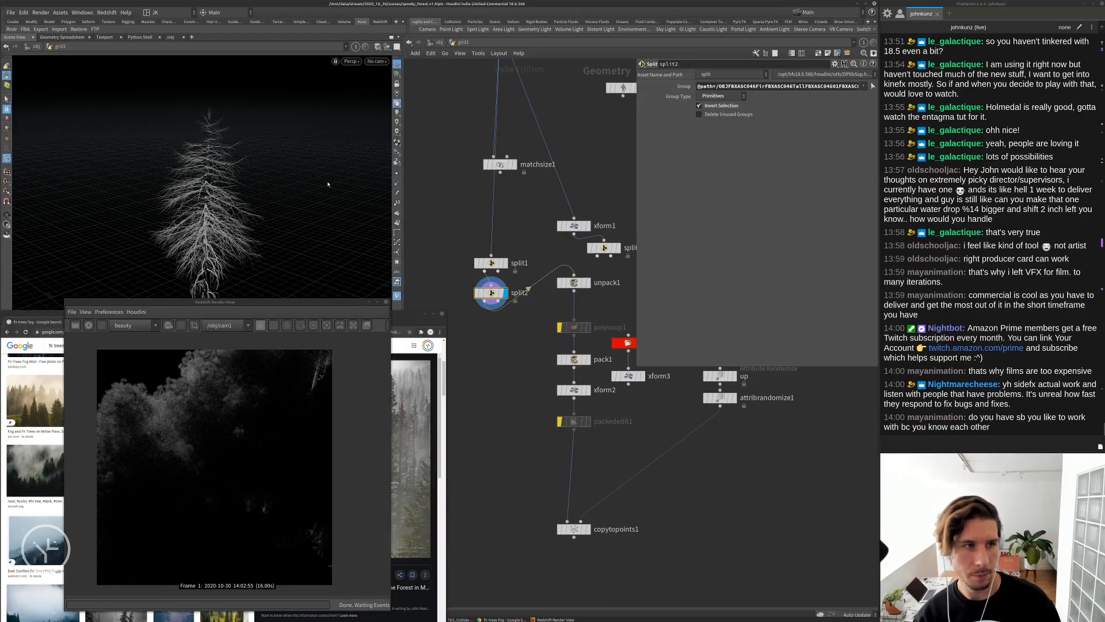
pyautogui.scroll(5, 209, 199)
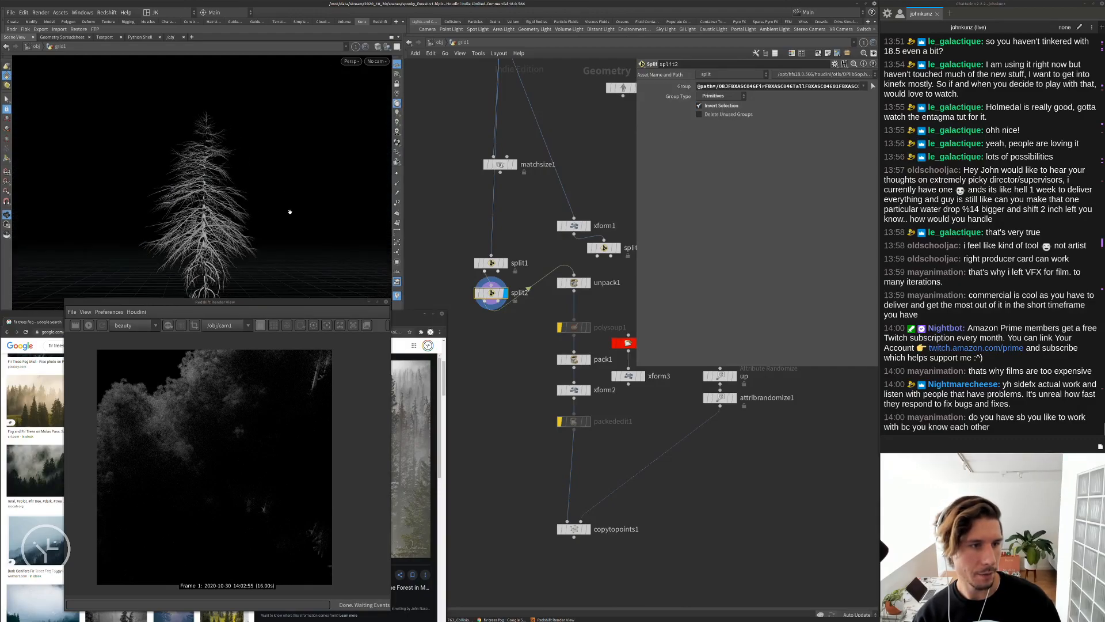
pyautogui.moveTo(276, 212); pyautogui.dragTo(284, 118, button='middle')
pyautogui.moveTo(284, 118); pyautogui.dragTo(292, 141)
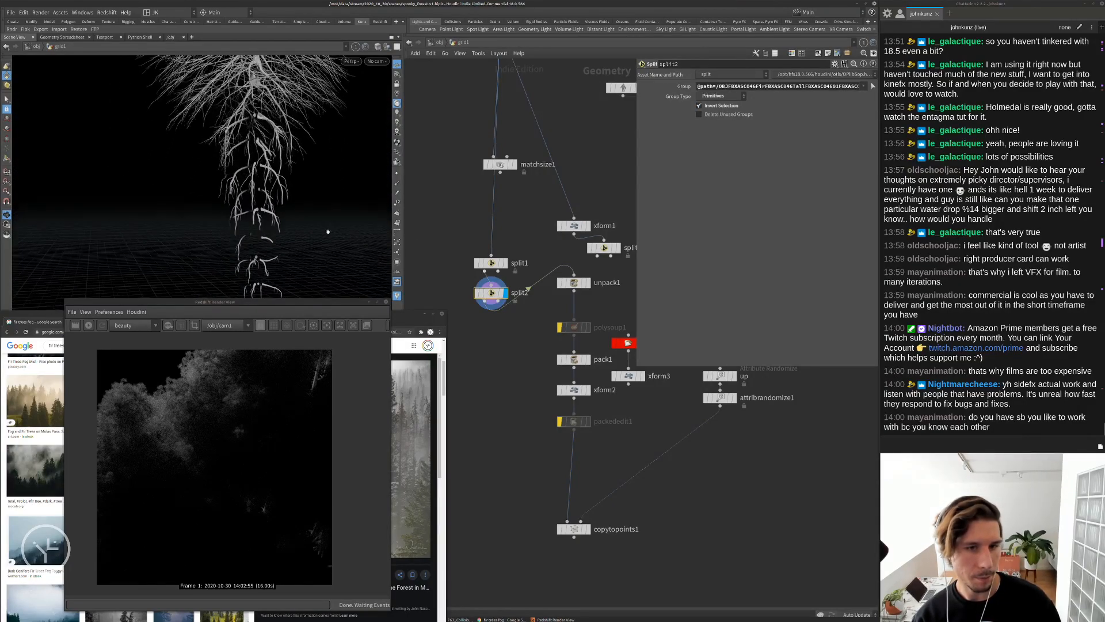
# Connect split1's output to split2's input and display split1
pyautogui.click(499, 271)
pyautogui.moveTo(498, 271)
pyautogui.mouseDown()
pyautogui.moveTo(491, 285)
pyautogui.moveTo(486, 274)
pyautogui.moveTo(491, 285)
pyautogui.mouseUp()
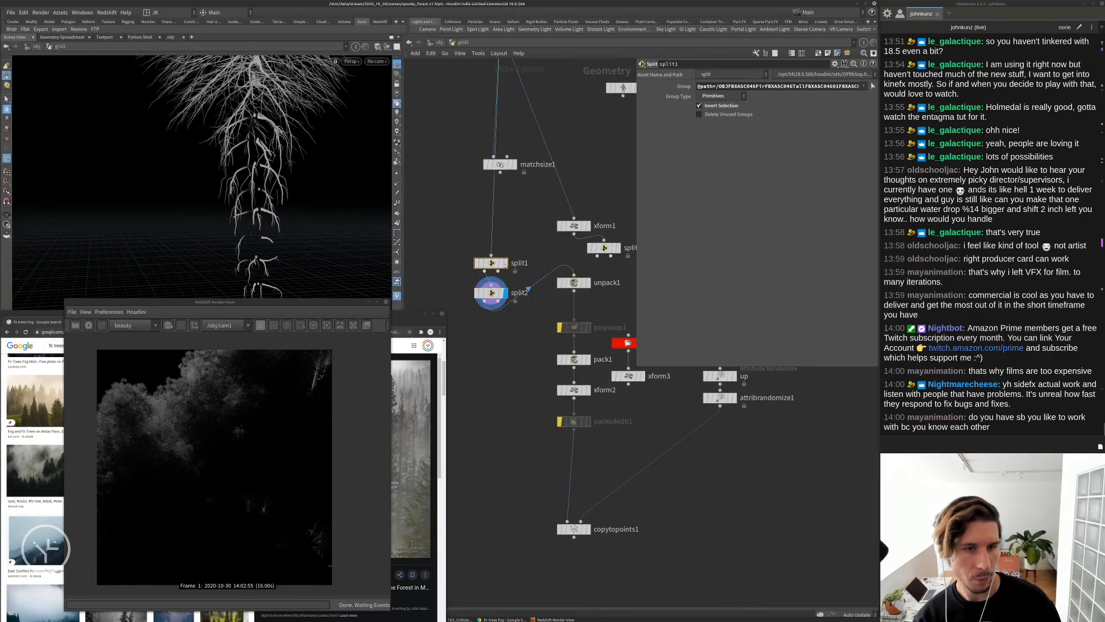
pyautogui.click(491, 263)
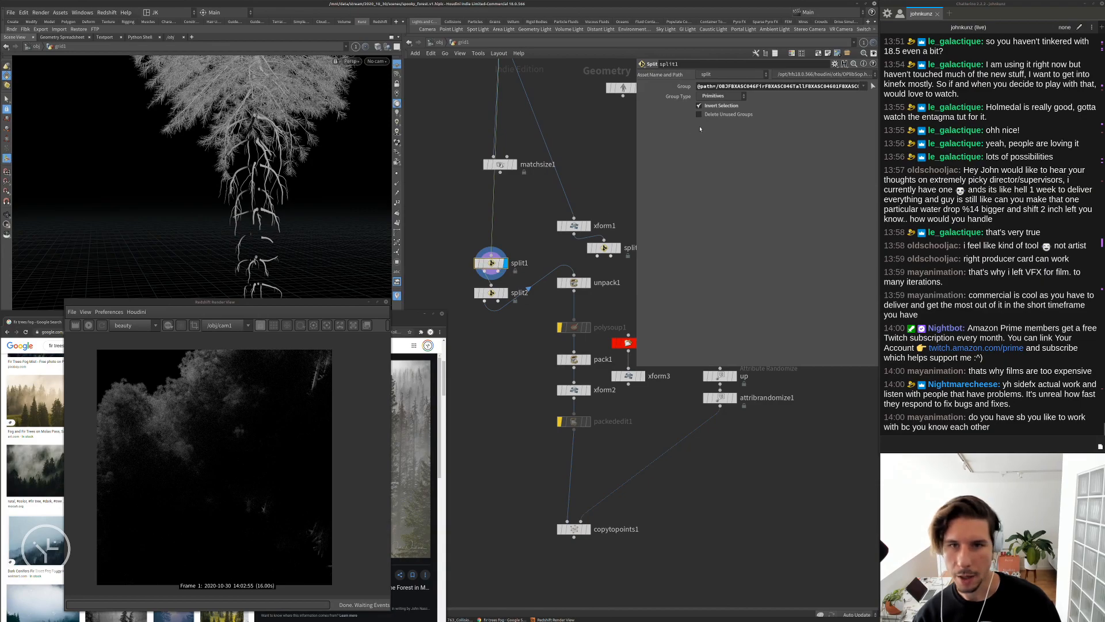
# Turn off Invert Selection on split1 and detach it from the branch, then display split2 with Invert Selection enabled
pyautogui.click(720, 108)
pyautogui.moveTo(492, 263); pyautogui.dragTo(516, 343)
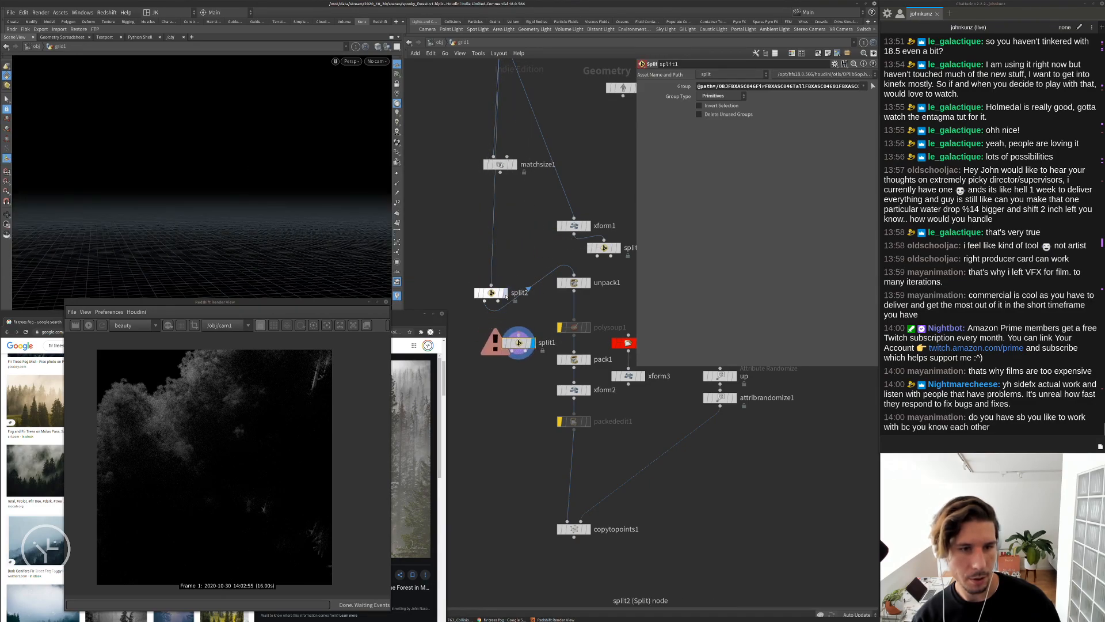
pyautogui.click(492, 293)
pyautogui.click(723, 106)
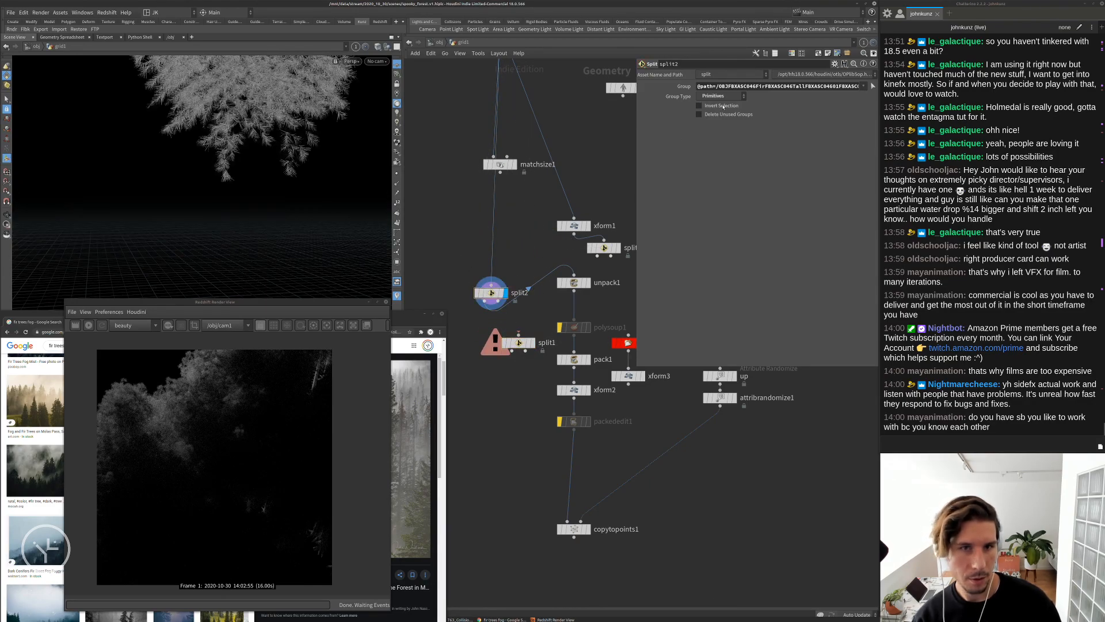
pyautogui.click(724, 106)
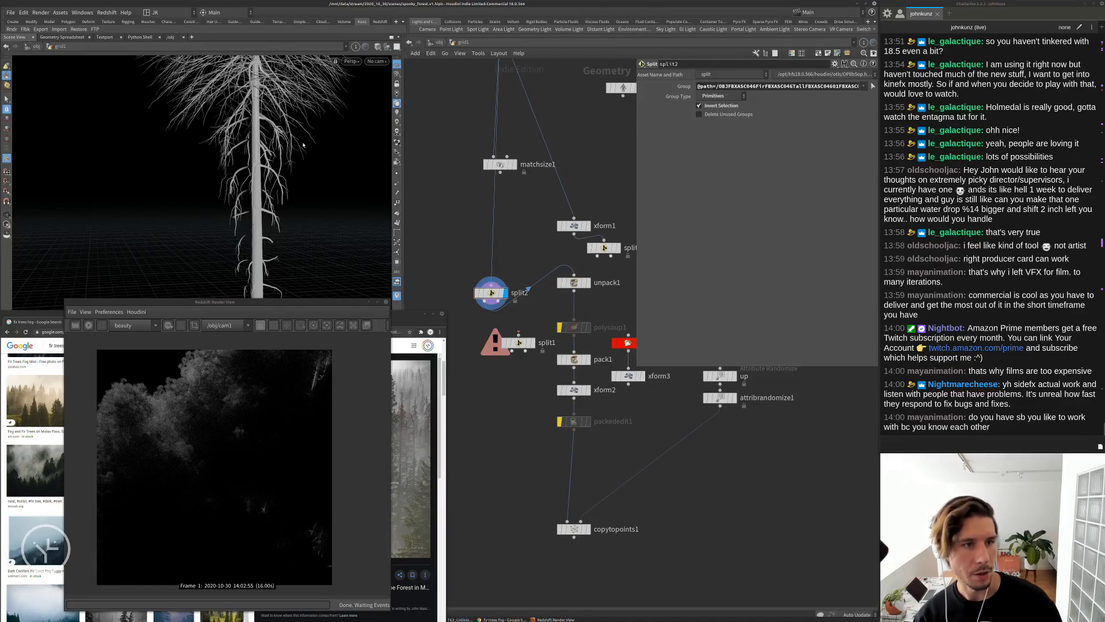
# Display copytopoints1 and look at the scattered trees through cam1
pyautogui.moveTo(513, 386); pyautogui.dragTo(513, 357, button='middle')
pyautogui.click(571, 500)
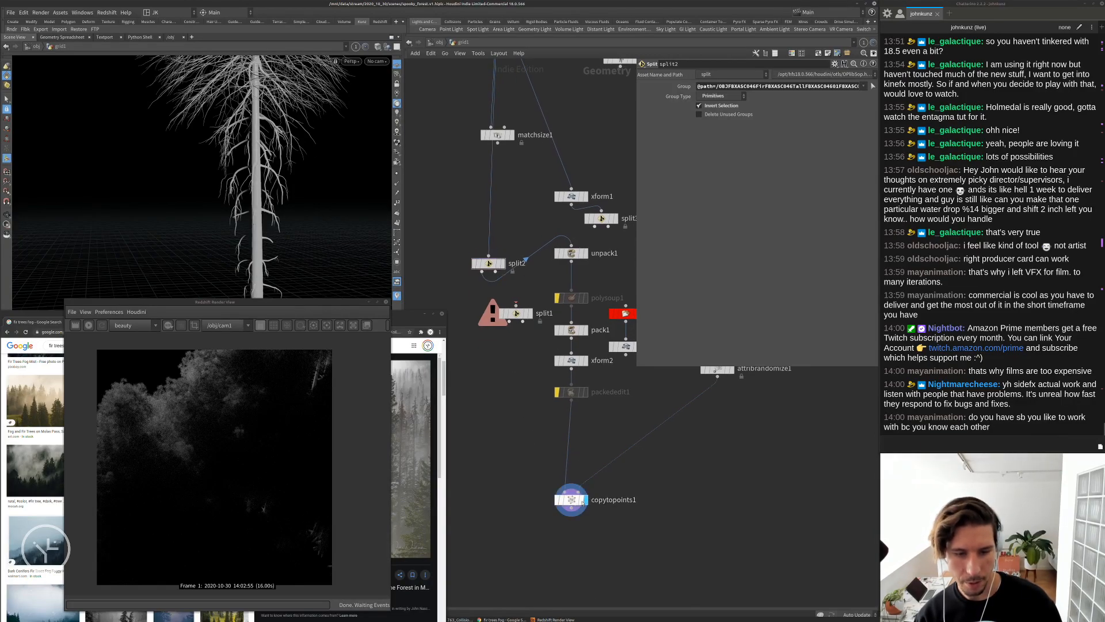
pyautogui.press('[')
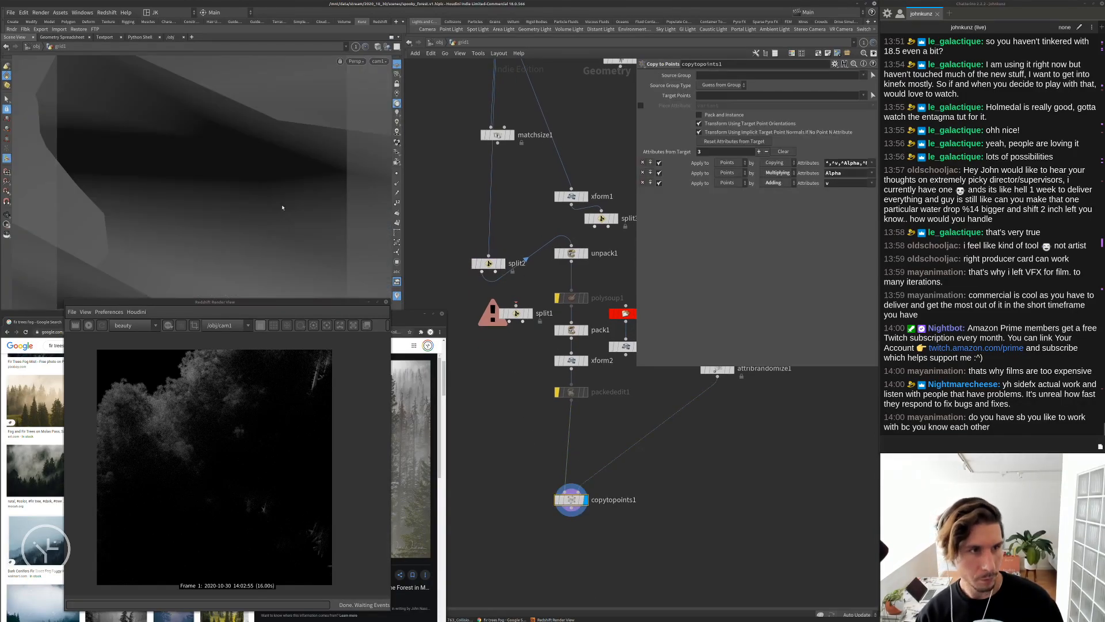
# Bypass split1 and feed split2 from xform1's output in place of matchsize1
pyautogui.click(502, 314)
pyautogui.moveTo(512, 229); pyautogui.dragTo(503, 331, button='middle')
pyautogui.scroll(-2, 503, 331)
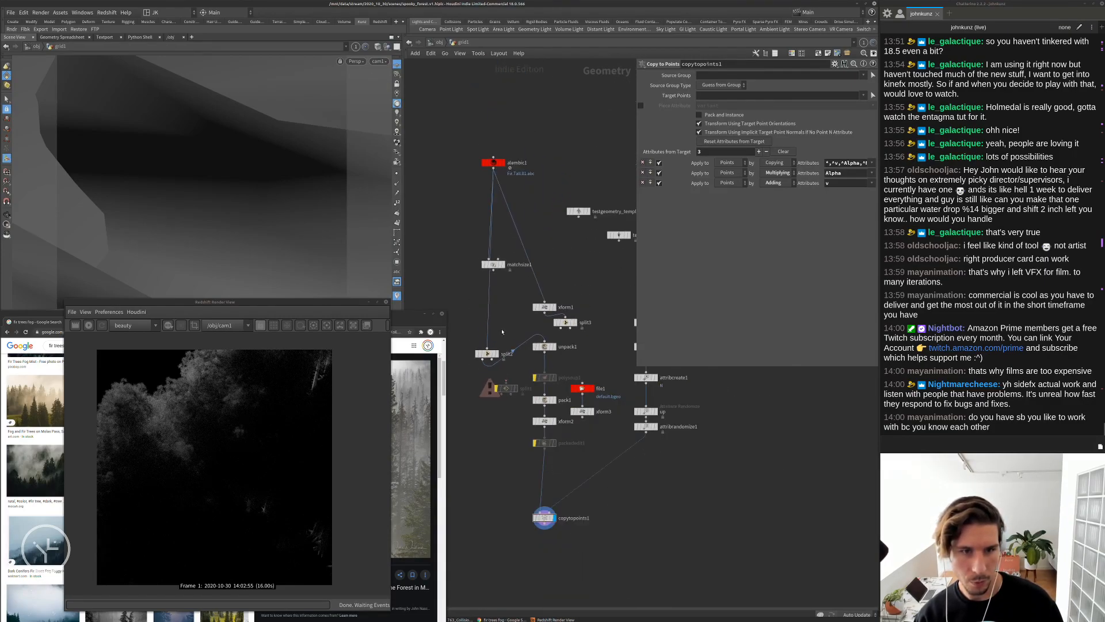
pyautogui.scroll(1, 496, 344)
pyautogui.moveTo(486, 349); pyautogui.dragTo(554, 307)
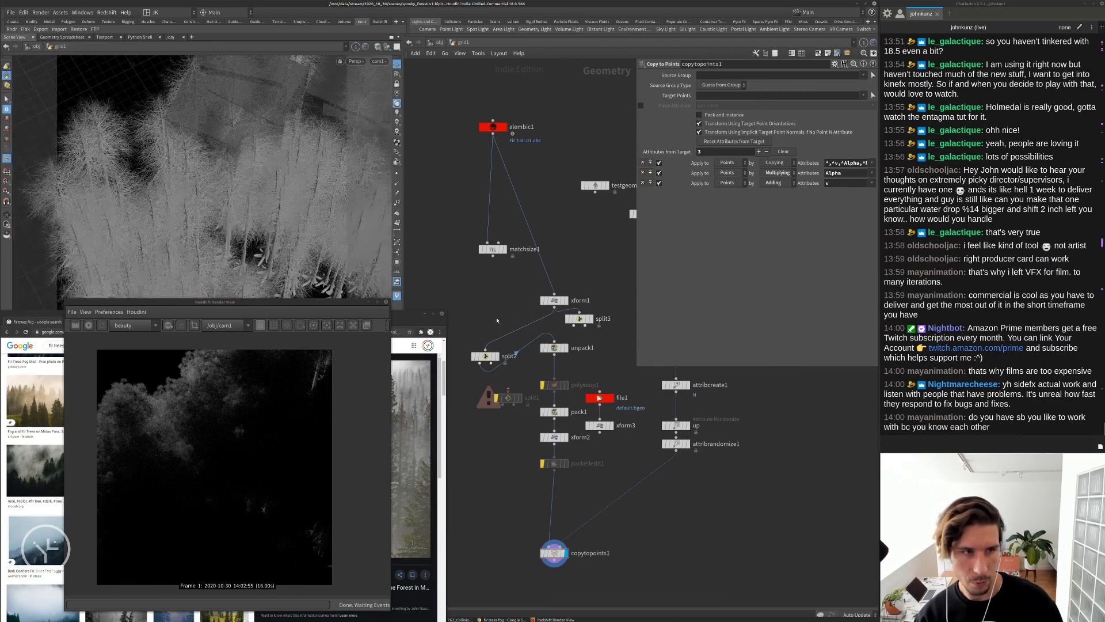
# Set the Force Total Count on scatter1 to 75
pyautogui.moveTo(581, 247); pyautogui.dragTo(488, 184, button='middle')
pyautogui.moveTo(589, 271); pyautogui.dragTo(529, 246, button='middle')
pyautogui.scroll(2, 541, 258)
pyautogui.click(543, 257)
pyautogui.doubleClick(716, 153)
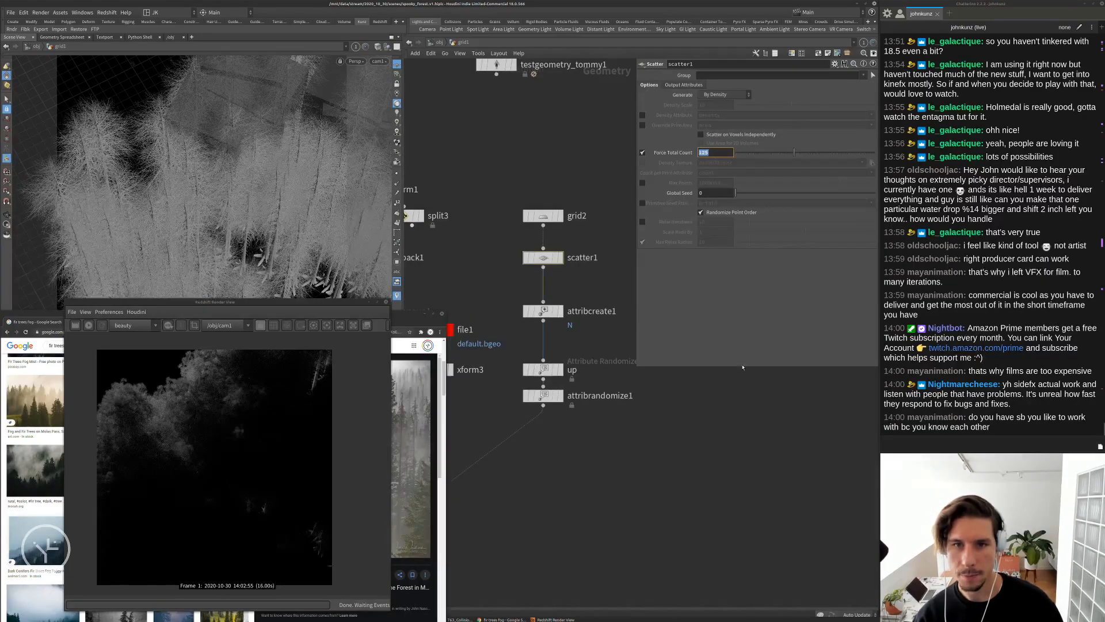
pyautogui.write('75')
pyautogui.press('Return')
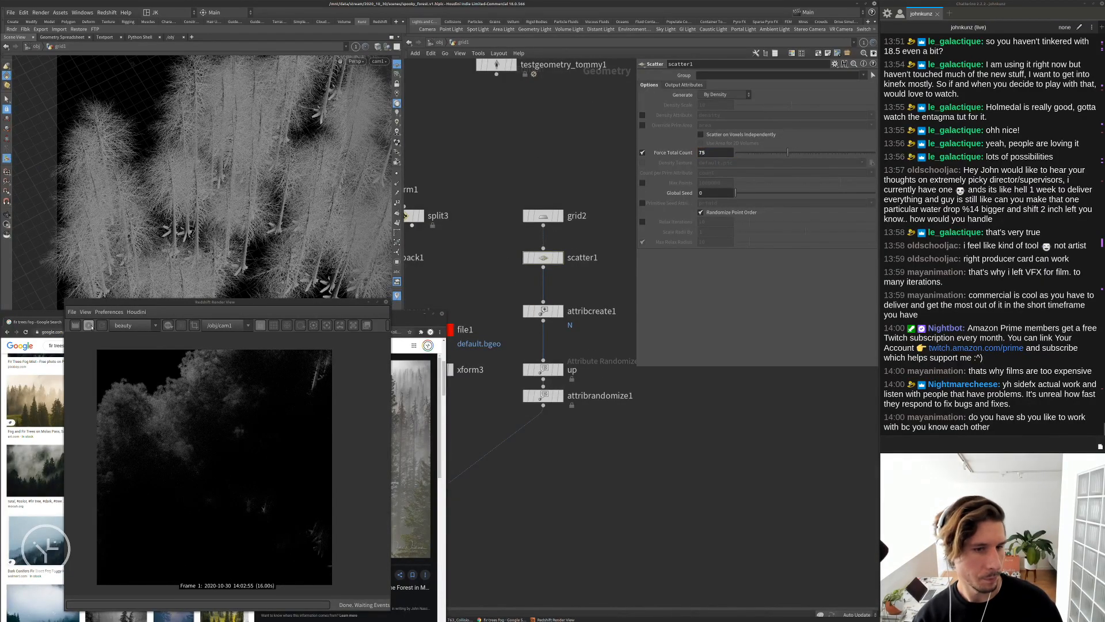
# Lock cam1 to the view and reframe it on the forest from a raised angle, with the tallest tree near the centre
pyautogui.scroll(-3, 462, 209)
pyautogui.moveTo(462, 208); pyautogui.dragTo(546, 149, button='middle')
pyautogui.moveTo(459, 256); pyautogui.dragTo(547, 288, button='middle')
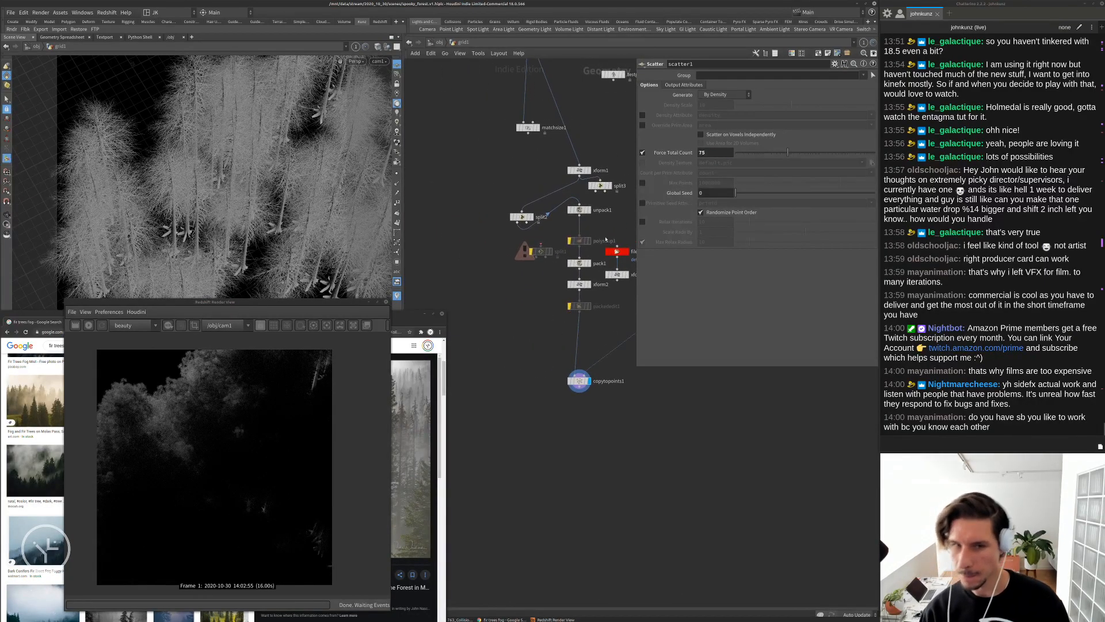
pyautogui.scroll(3, 605, 243)
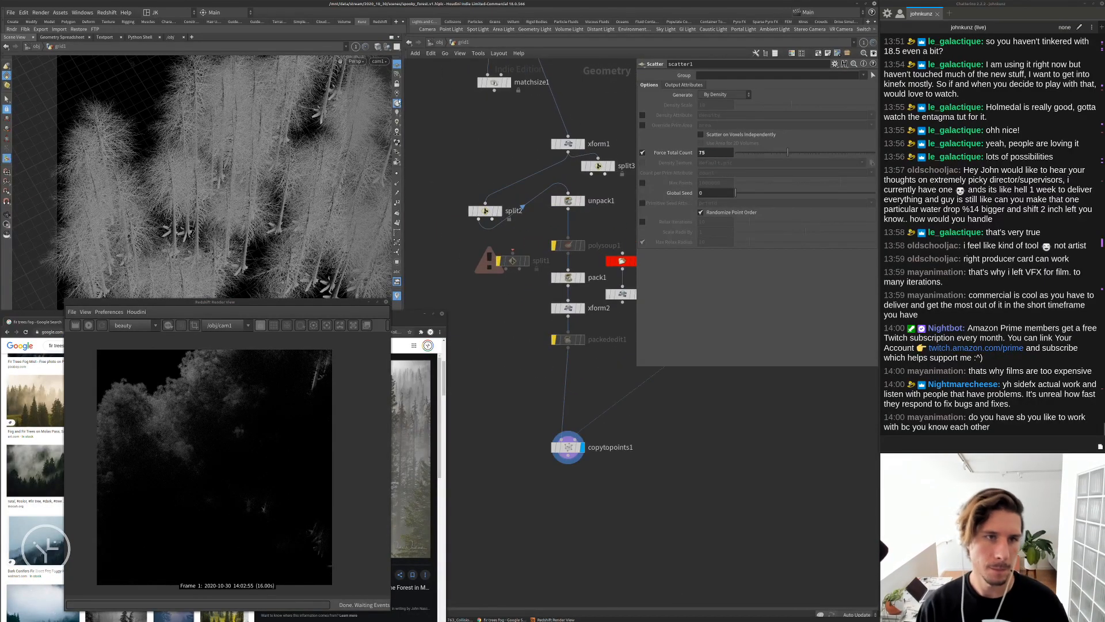
pyautogui.click(397, 84)
pyautogui.keyDown('alt'); pyautogui.moveTo(336, 119); pyautogui.dragTo(314, 218); pyautogui.keyUp('alt')
pyautogui.hotkey('space', 'g')
pyautogui.scroll(5, 301, 150)
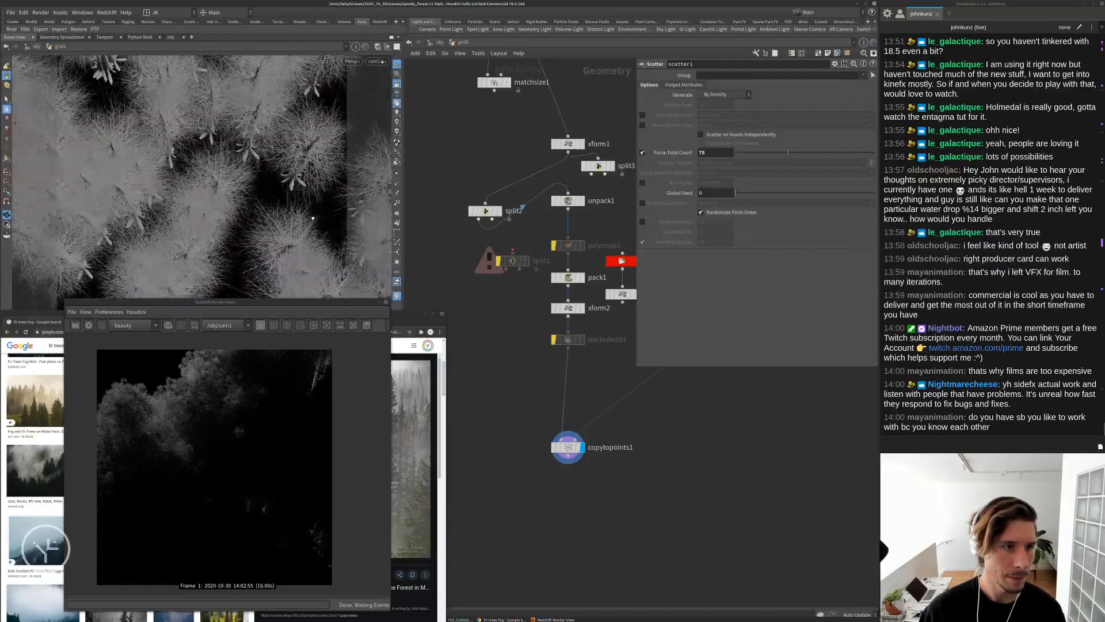
pyautogui.moveTo(237, 187)
pyautogui.keyDown('alt'); pyautogui.mouseDown()
pyautogui.moveTo(217, 176)
pyautogui.moveTo(229, 166)
pyautogui.mouseUp(); pyautogui.keyUp('alt')
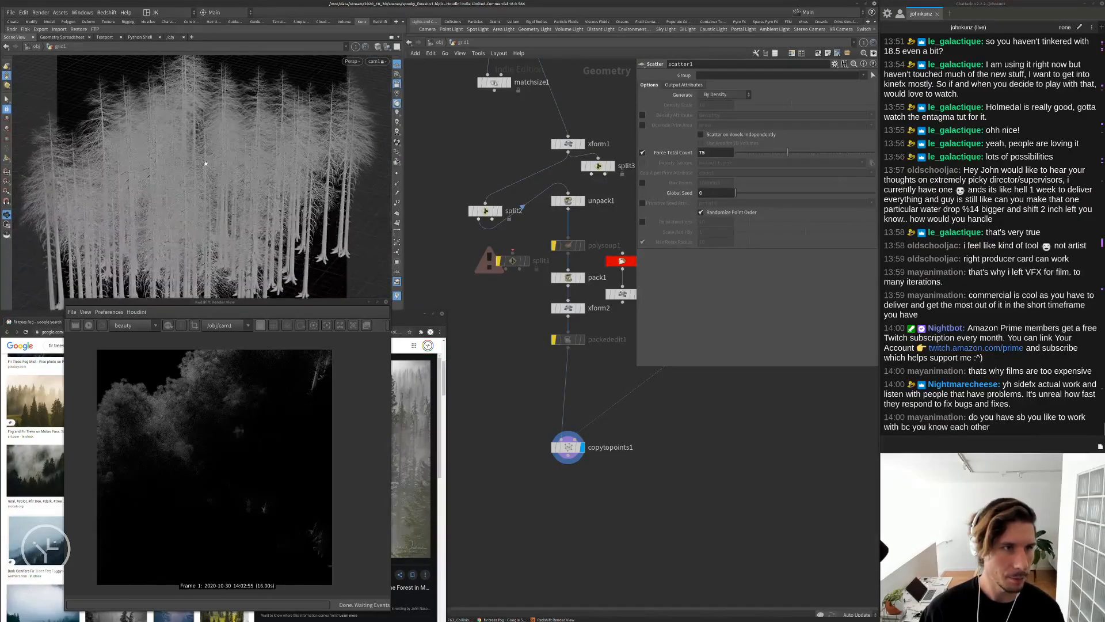
pyautogui.keyDown('alt'); pyautogui.moveTo(209, 194); pyautogui.dragTo(200, 212); pyautogui.keyUp('alt')
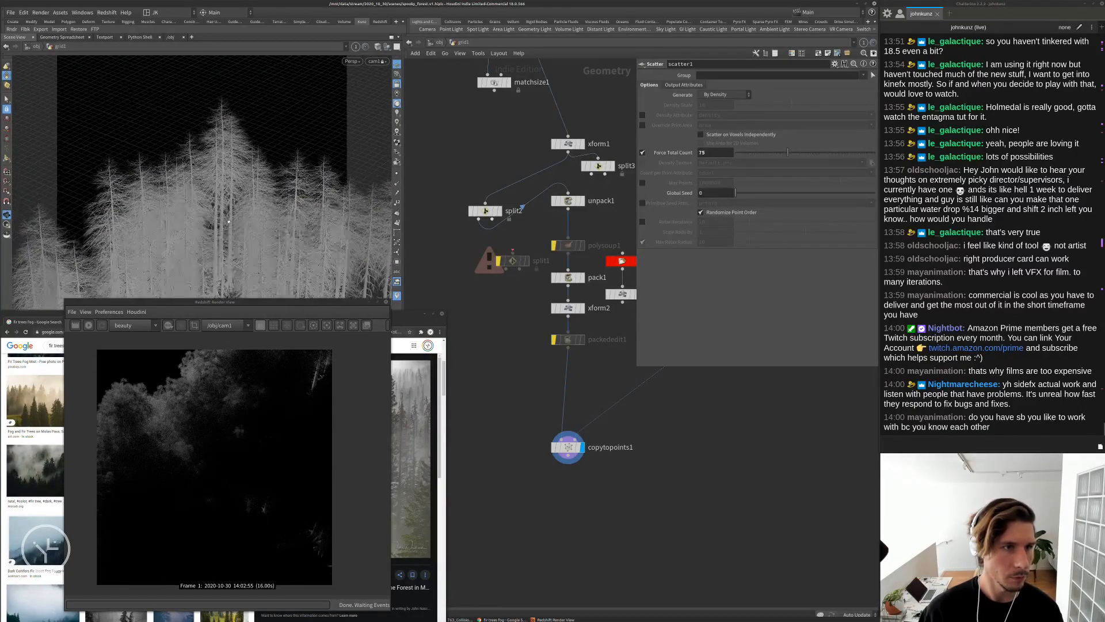
pyautogui.keyDown('alt'); pyautogui.moveTo(235, 234); pyautogui.dragTo(227, 199); pyautogui.keyUp('alt')
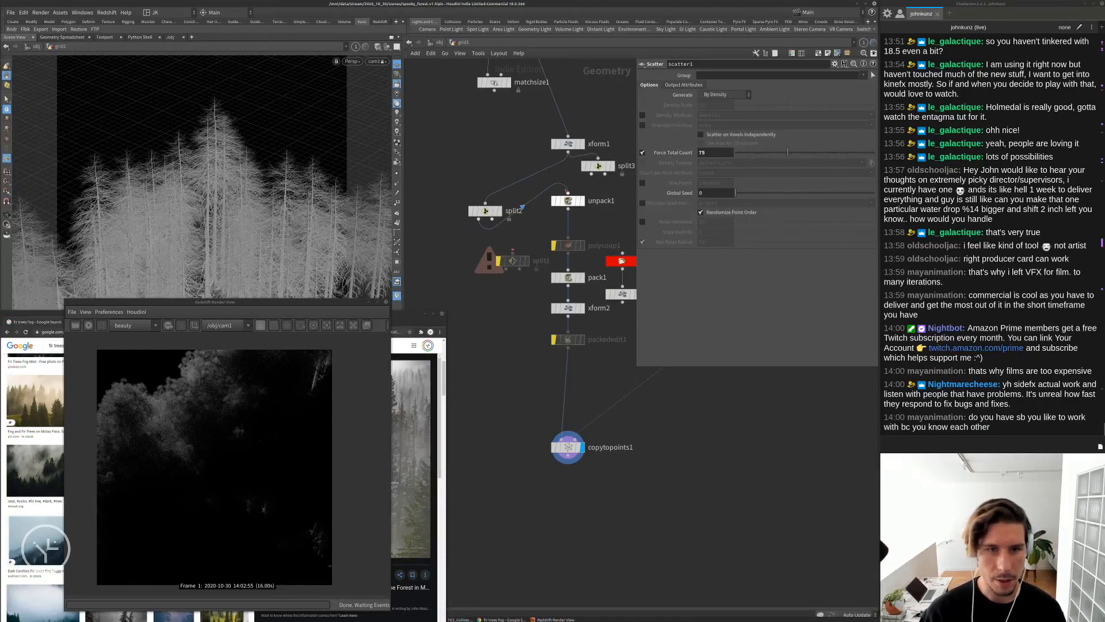
# Wire xform1's output directly into unpack1 in place of split2's output
pyautogui.moveTo(569, 194); pyautogui.dragTo(552, 180)
pyautogui.press('Escape')
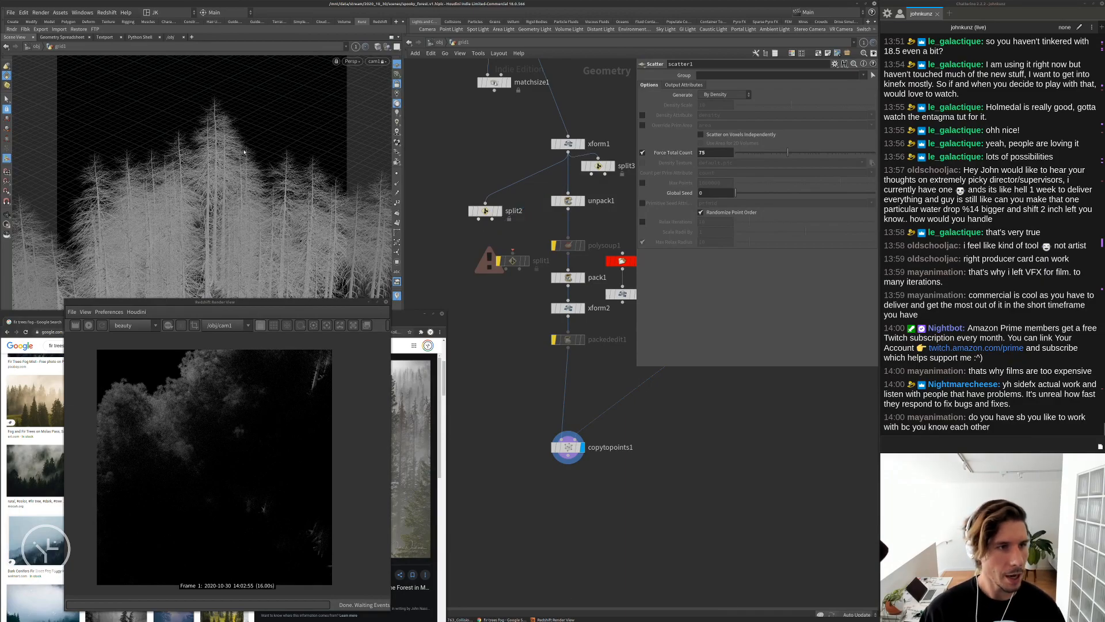
pyautogui.keyDown('alt'); pyautogui.moveTo(210, 143); pyautogui.dragTo(254, 142); pyautogui.keyUp('alt')
pyautogui.scroll(-4, 472, 162)
pyautogui.moveTo(610, 357); pyautogui.dragTo(558, 397, button='middle')
pyautogui.scroll(2, 565, 355)
pyautogui.moveTo(556, 321); pyautogui.dragTo(624, 317, button='middle')
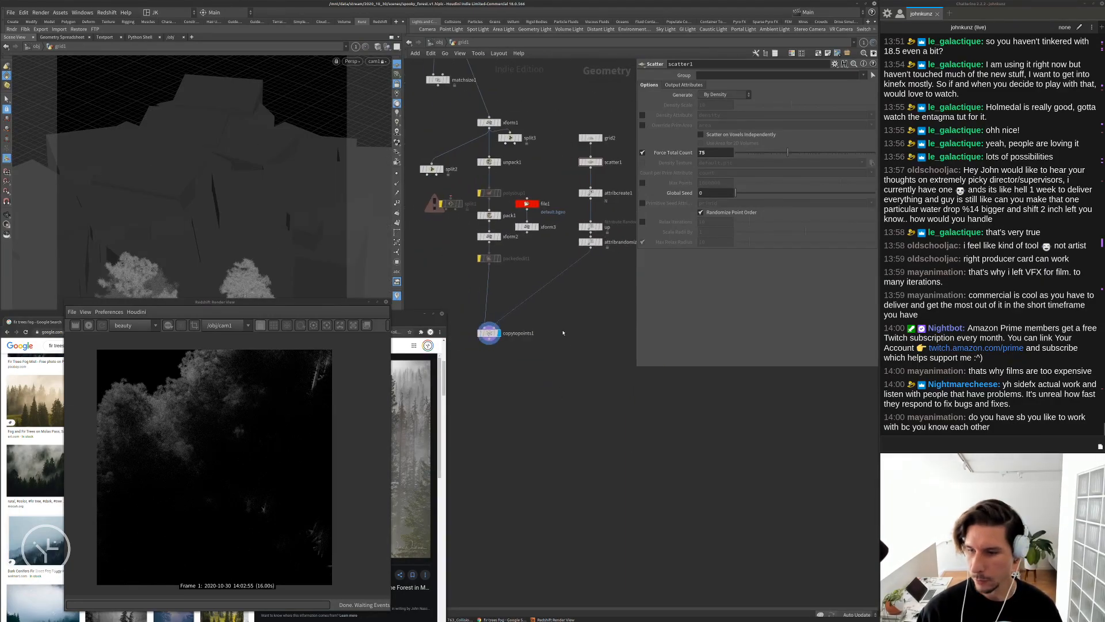
pyautogui.moveTo(638, 367); pyautogui.dragTo(644, 313)
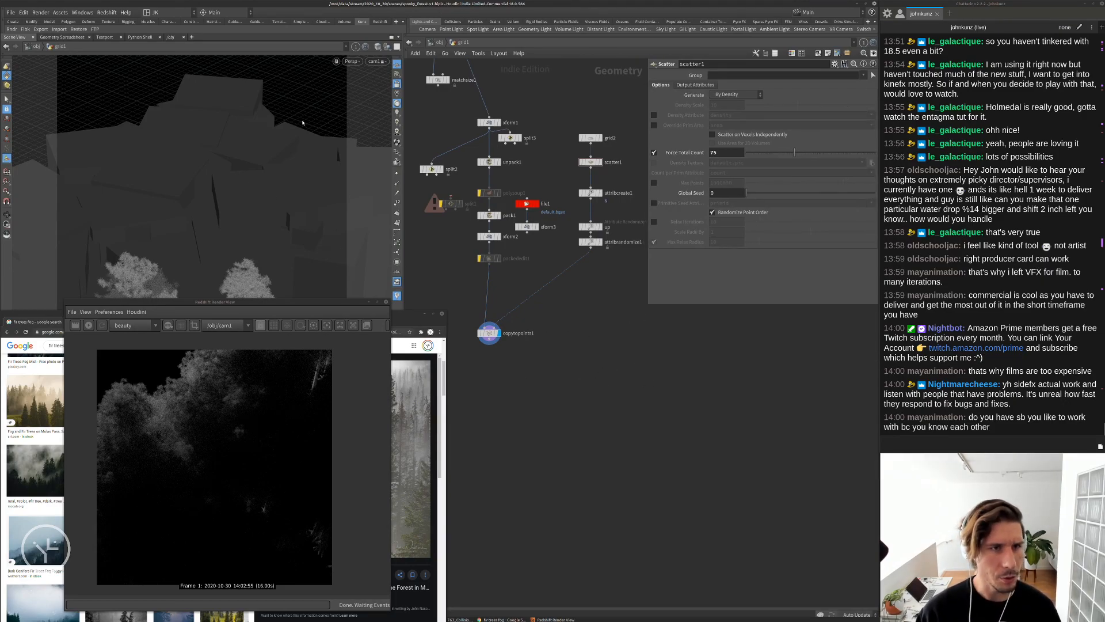
# Unlock the camera from the view, check the forest from another angle, and look back through cam1
pyautogui.click(397, 84)
pyautogui.keyDown('alt'); pyautogui.moveTo(254, 109); pyautogui.dragTo(187, 190); pyautogui.keyUp('alt')
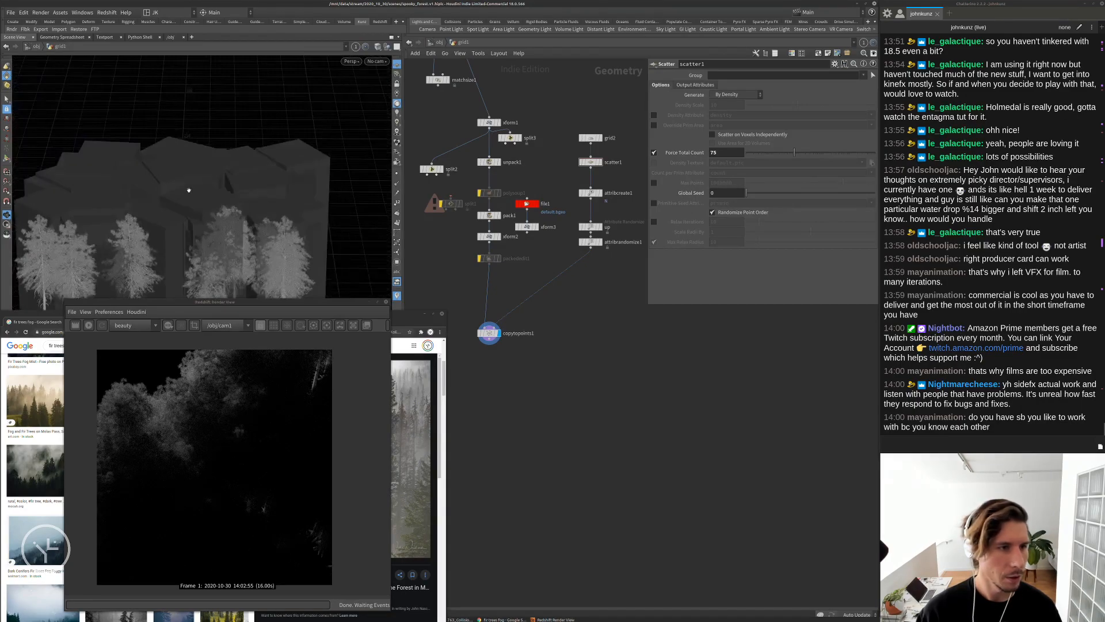
pyautogui.hotkey('space', '[')
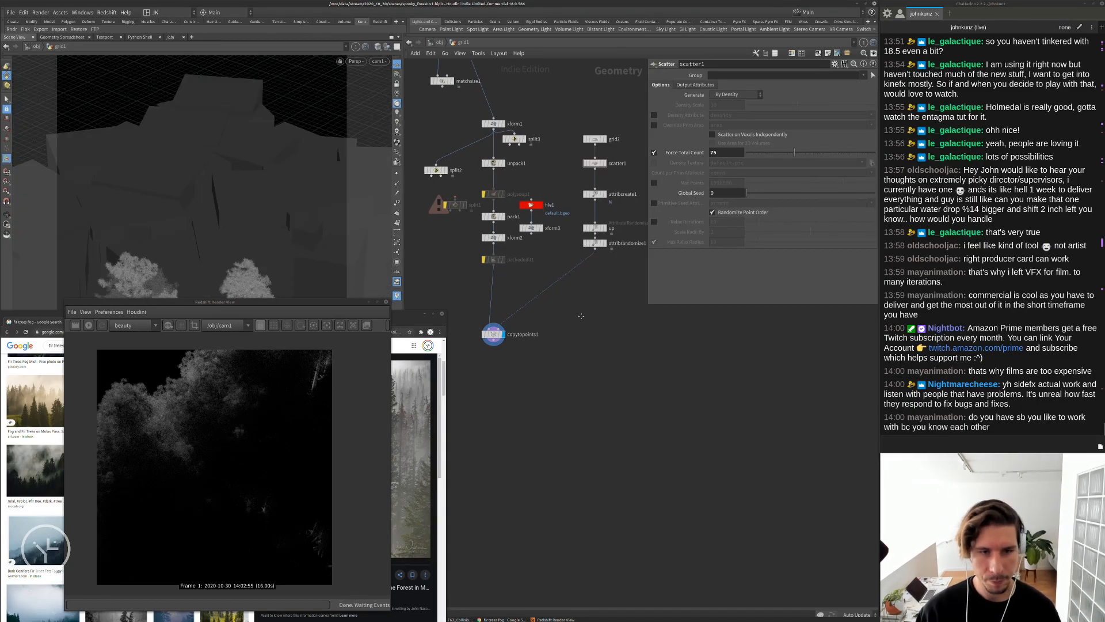
# Add a Volume node beside copytopoints1 and define its dimensions from camera /obj/cam1
pyautogui.press('Tab')
pyautogui.write('vol')
pyautogui.click(667, 216)
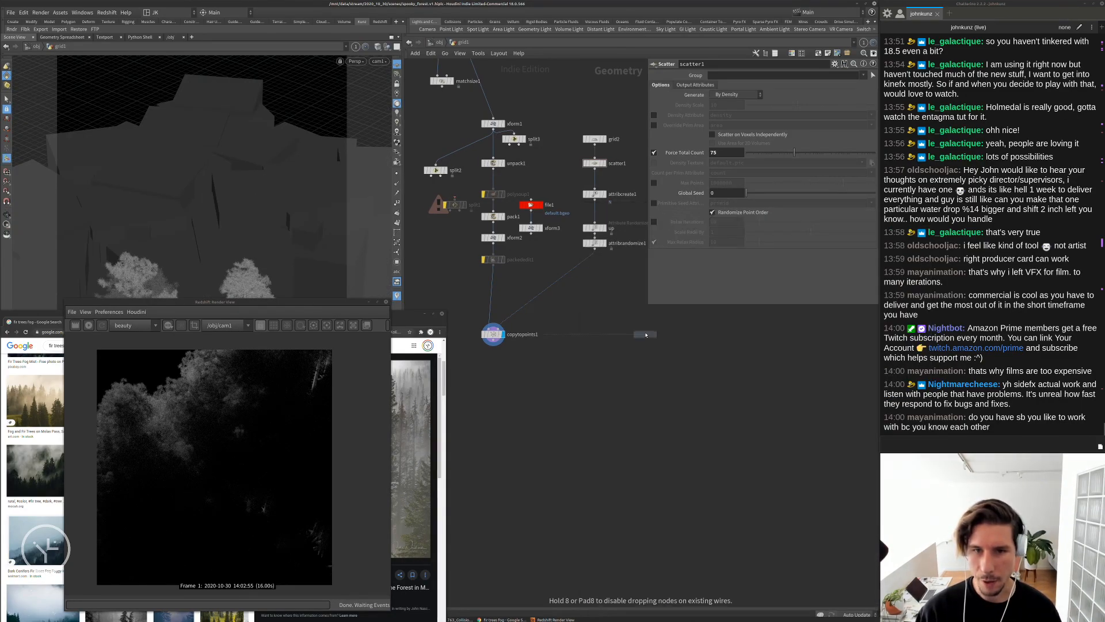
pyautogui.click(645, 334)
pyautogui.scroll(2, 645, 333)
pyautogui.click(695, 114)
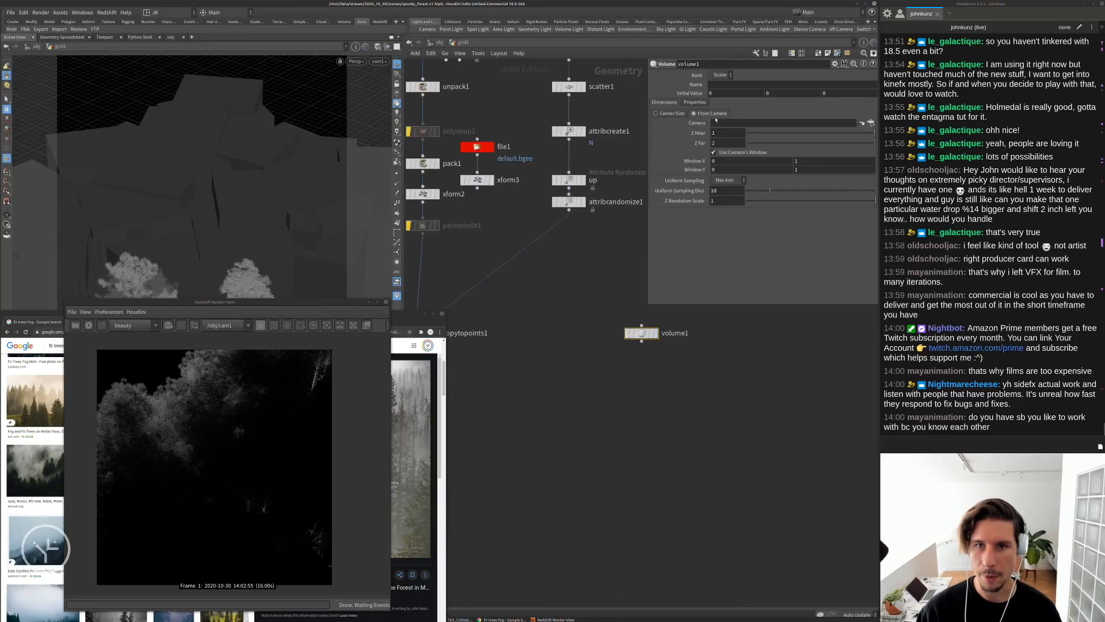
pyautogui.click(871, 123)
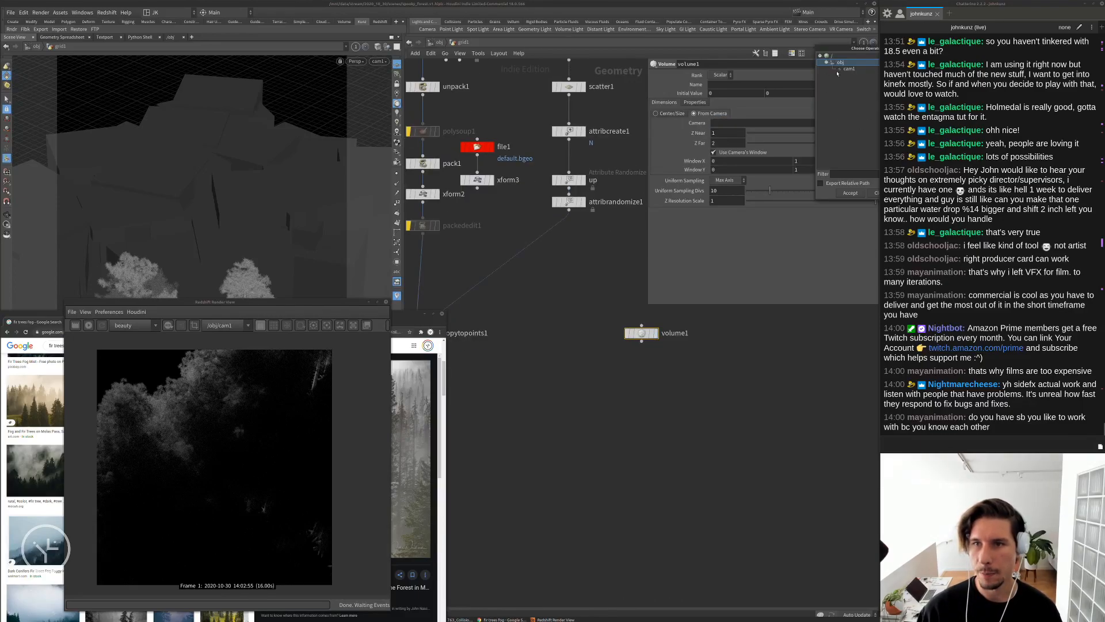
pyautogui.click(842, 69)
pyautogui.click(848, 193)
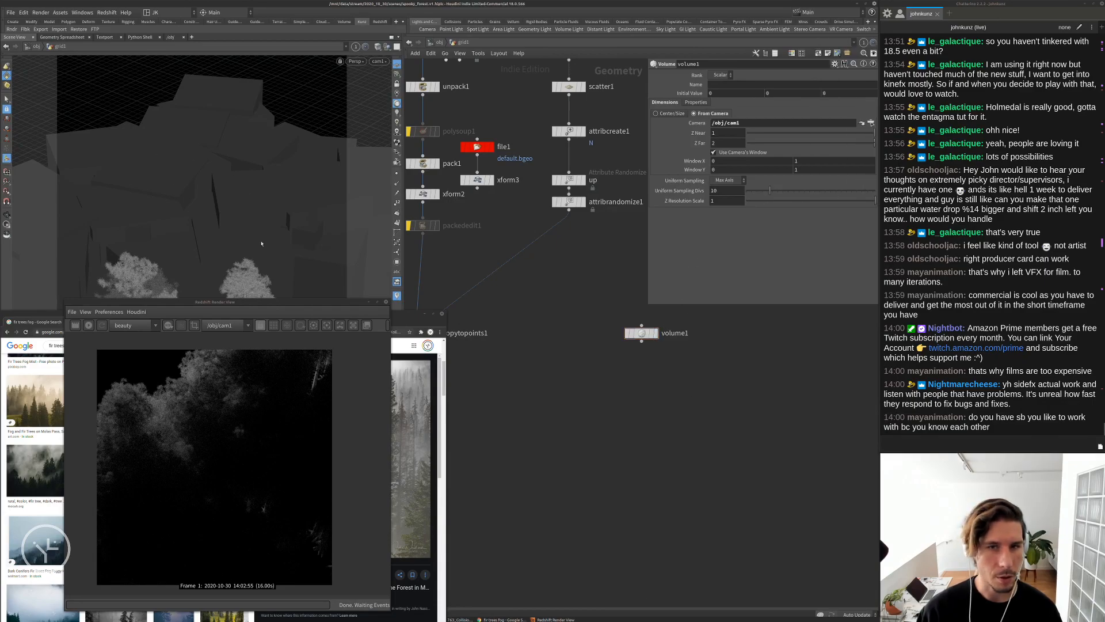
# Set volume1's Z Far to 255 and restart the Redshift render
pyautogui.click(728, 143)
pyautogui.write('25')
pyautogui.press('Return')
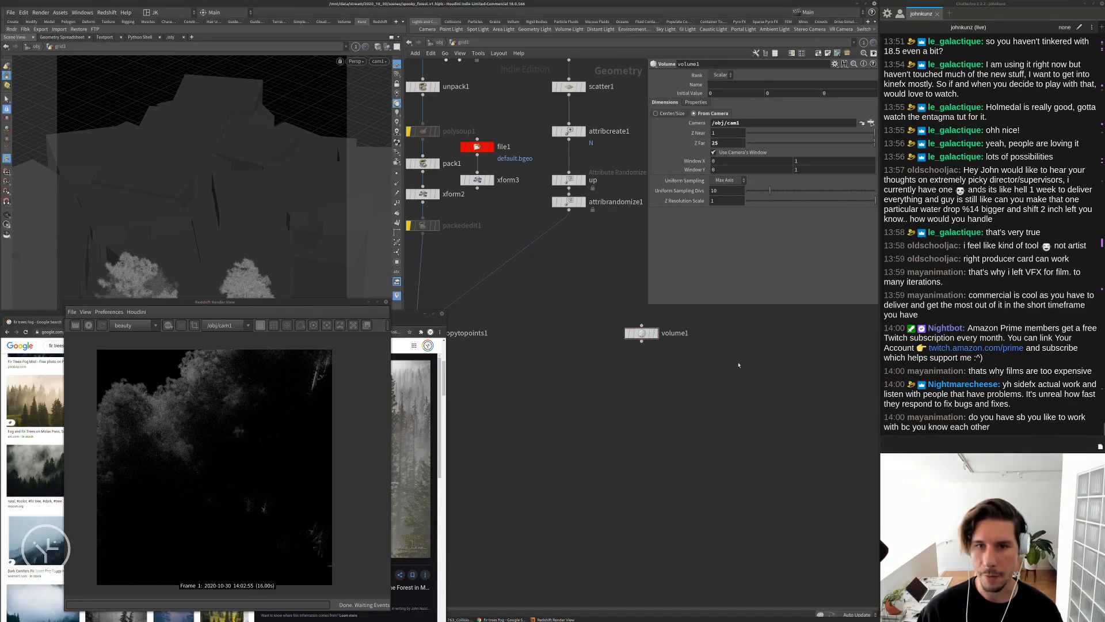
pyautogui.write('5')
pyautogui.press('Return')
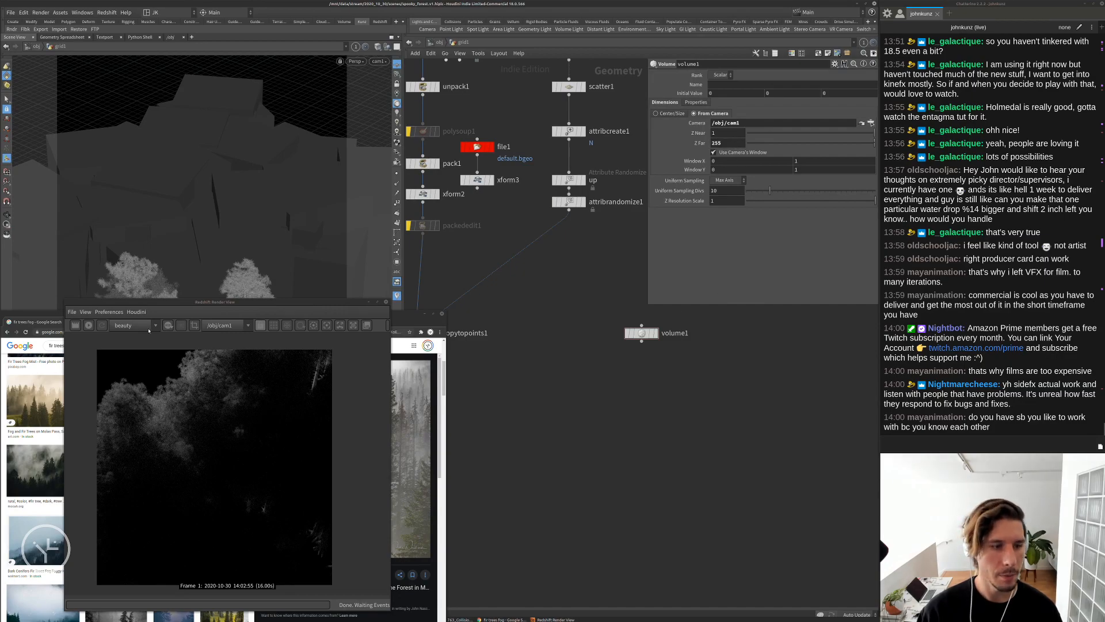
pyautogui.click(88, 325)
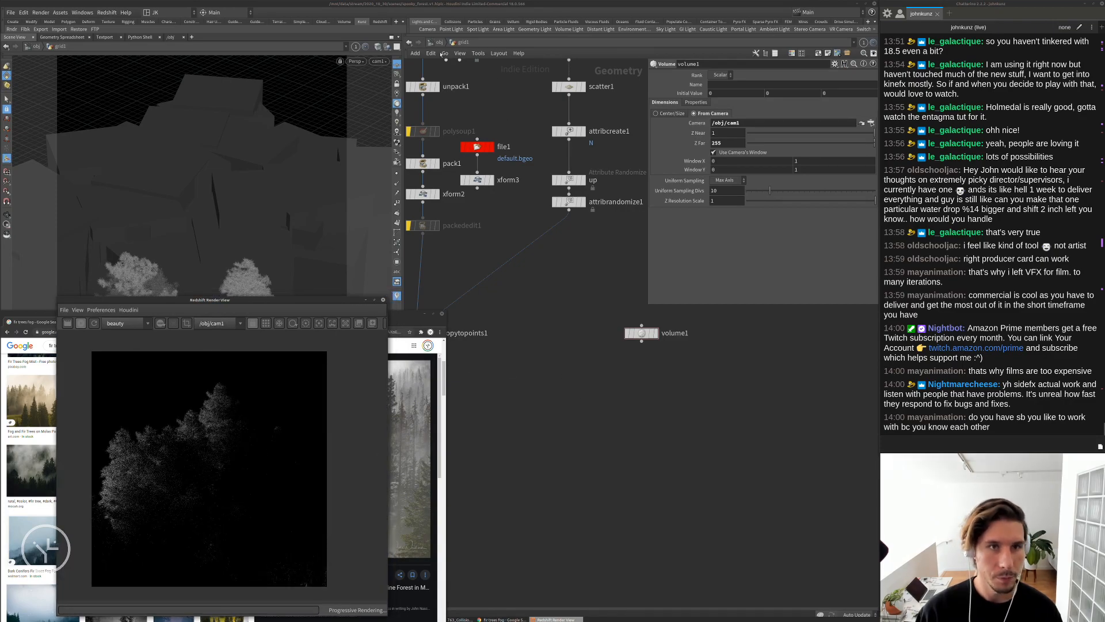
# At object level, keep rslight1's light type as Area and set its area shape to Sphere
pyautogui.press('u')
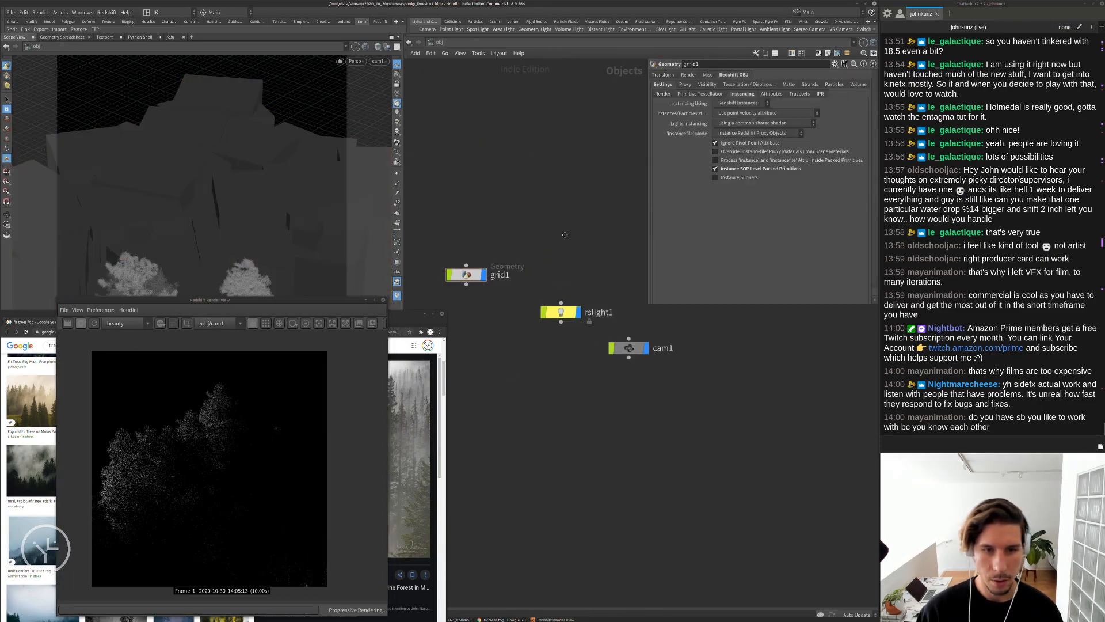
pyautogui.click(568, 313)
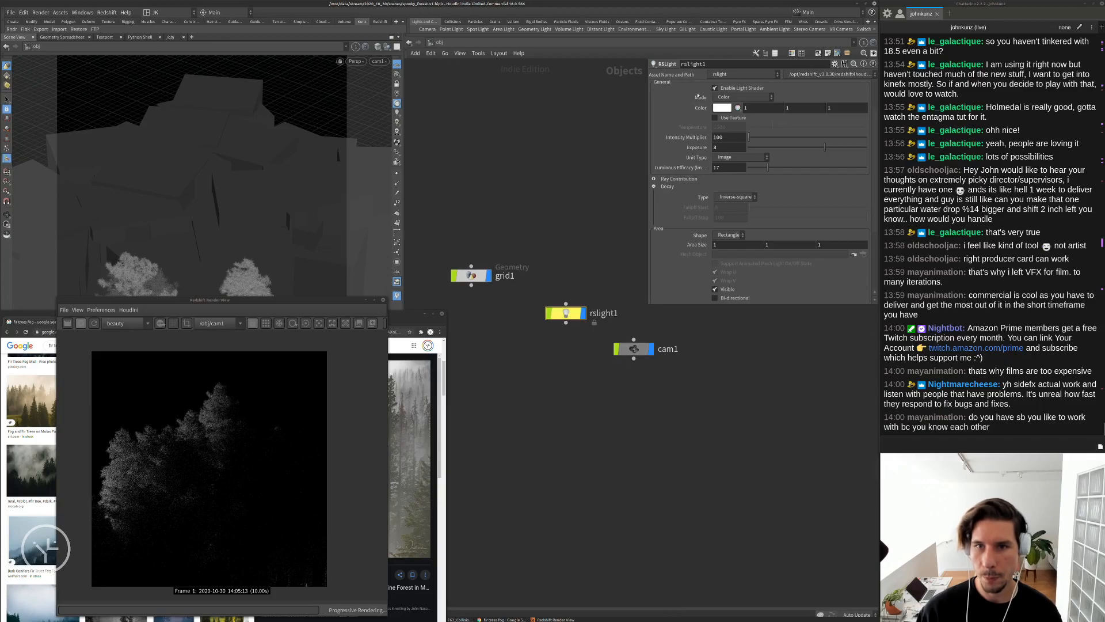
pyautogui.click(740, 98)
pyautogui.click(740, 98)
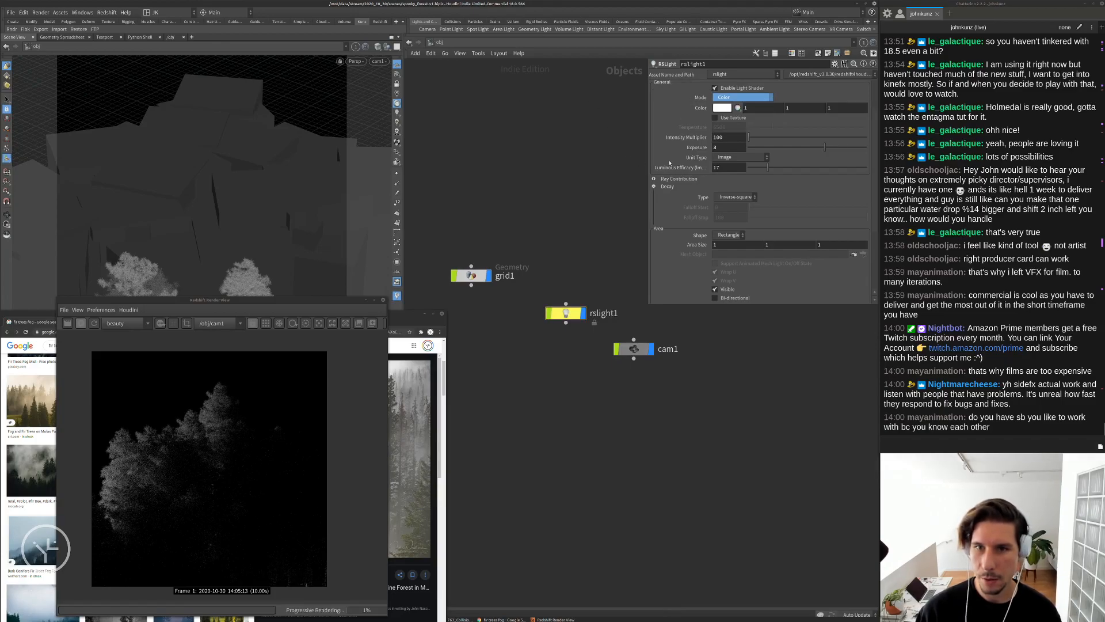
pyautogui.scroll(3, 717, 126)
pyautogui.click(726, 118)
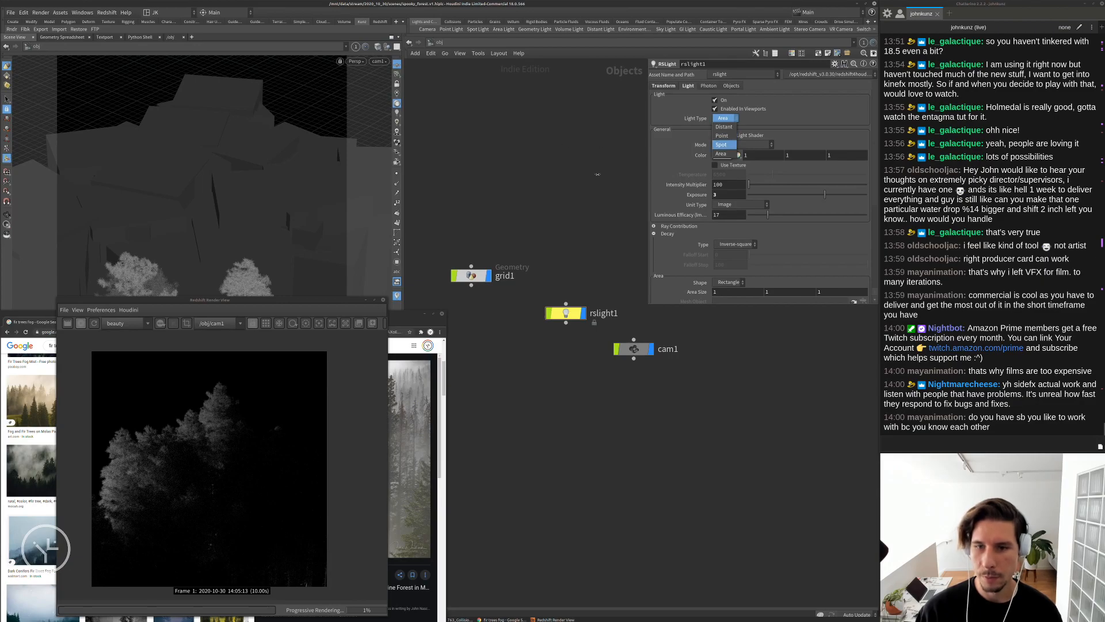
pyautogui.click(721, 154)
pyautogui.click(721, 283)
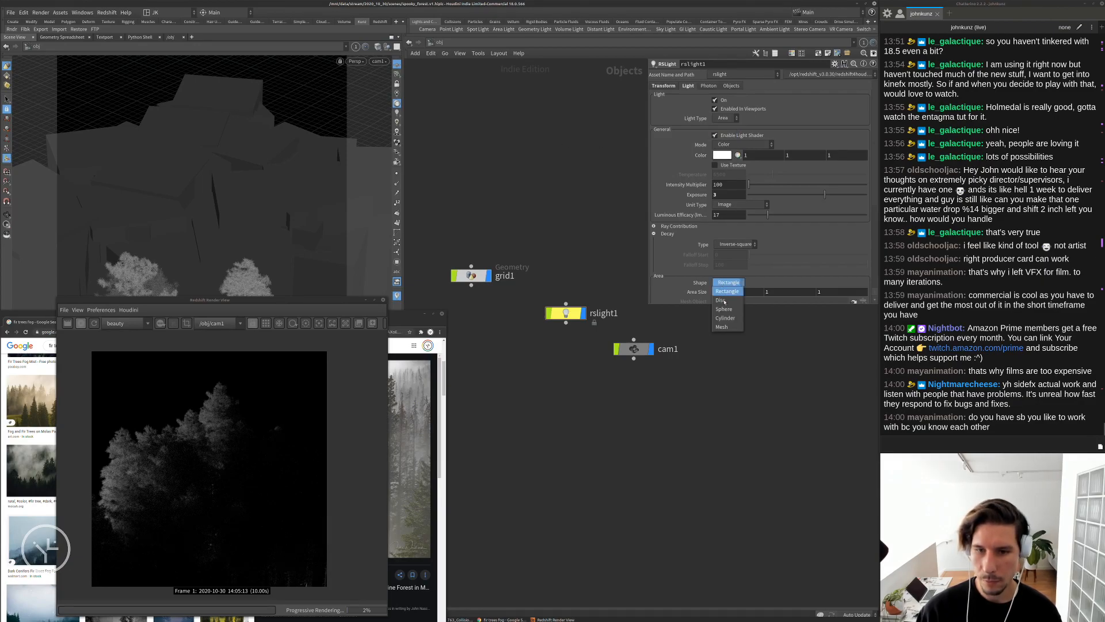
pyautogui.click(723, 309)
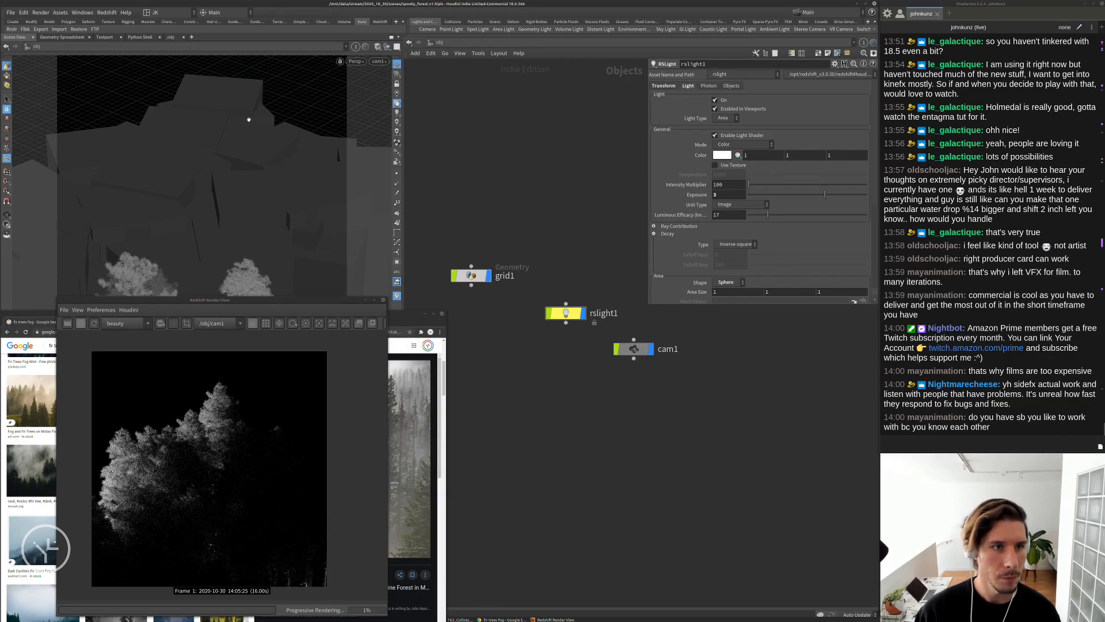
# Orbit out to see rslight1 beside the forest, and set the render view's camera to /obj/cam1
pyautogui.keyDown('alt'); pyautogui.moveTo(249, 119); pyautogui.dragTo(222, 129); pyautogui.keyUp('alt')
pyautogui.keyDown('alt'); pyautogui.moveTo(202, 200); pyautogui.dragTo(208, 163, button='right'); pyautogui.keyUp('alt')
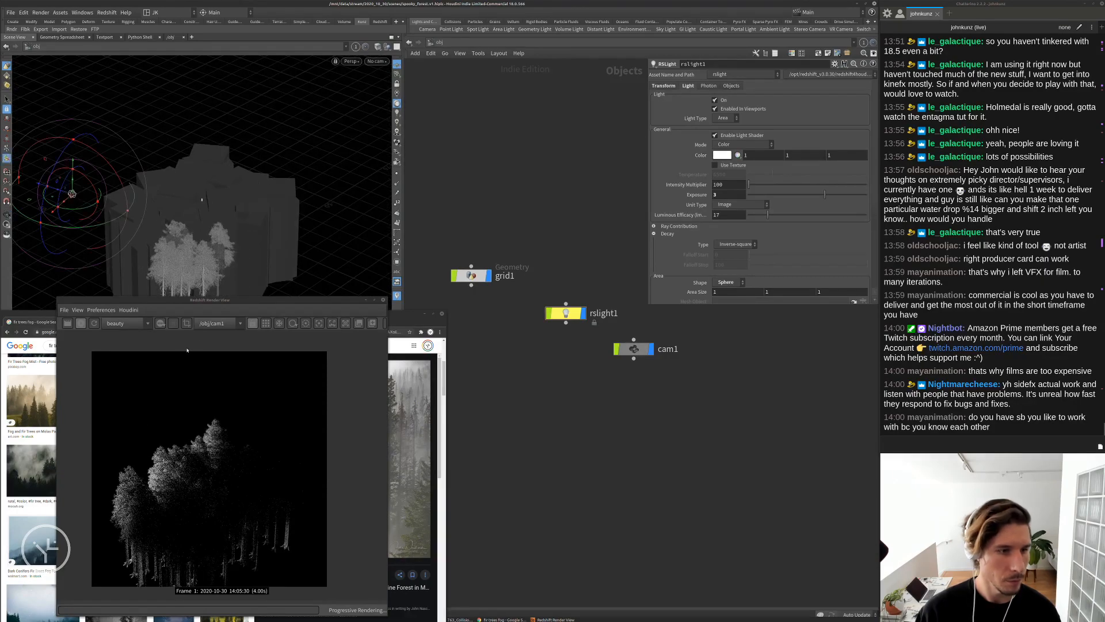
pyautogui.click(214, 327)
pyautogui.click(212, 324)
pyautogui.click(212, 324)
pyautogui.click(215, 339)
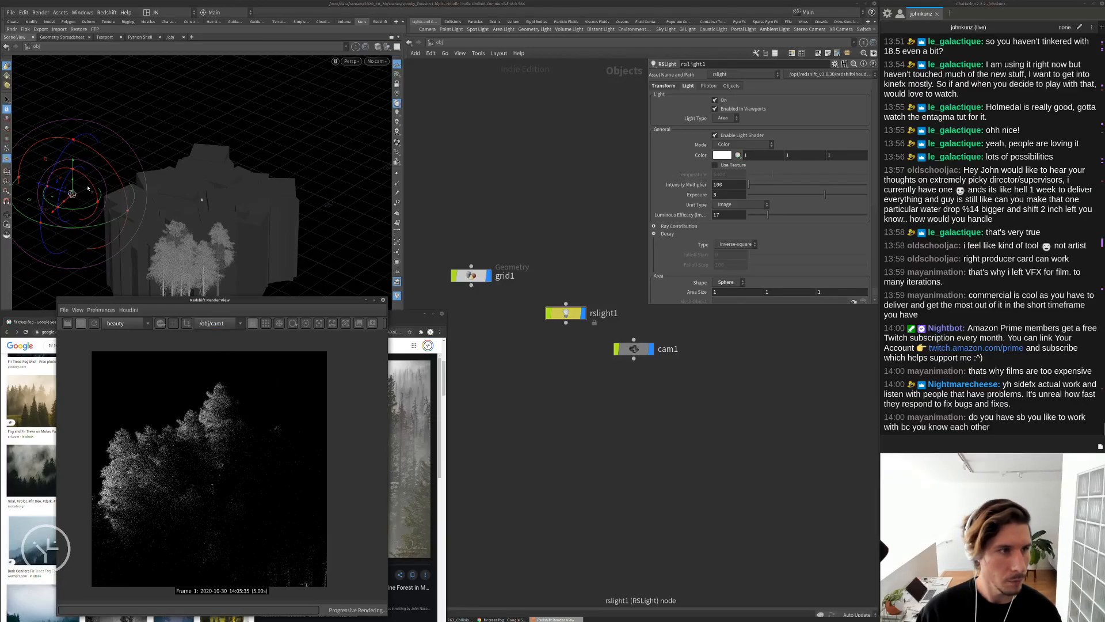
# Move rslight1 from beside the forest to the middle of the fog volume behind the trees, checking the render
pyautogui.moveTo(71, 193); pyautogui.dragTo(251, 199)
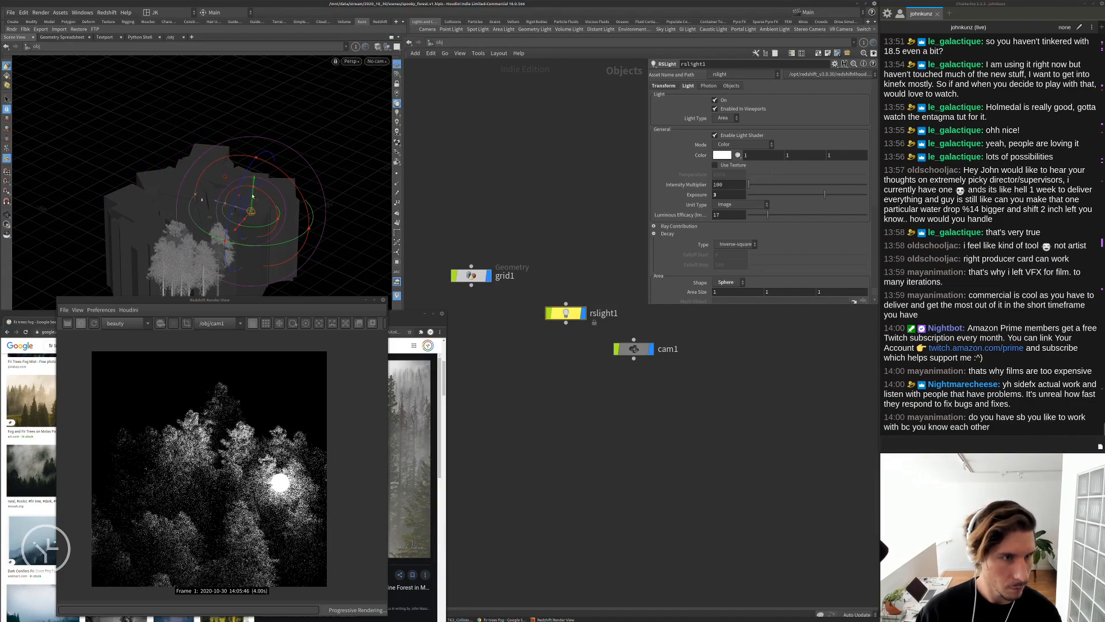
pyautogui.moveTo(252, 196); pyautogui.dragTo(194, 214)
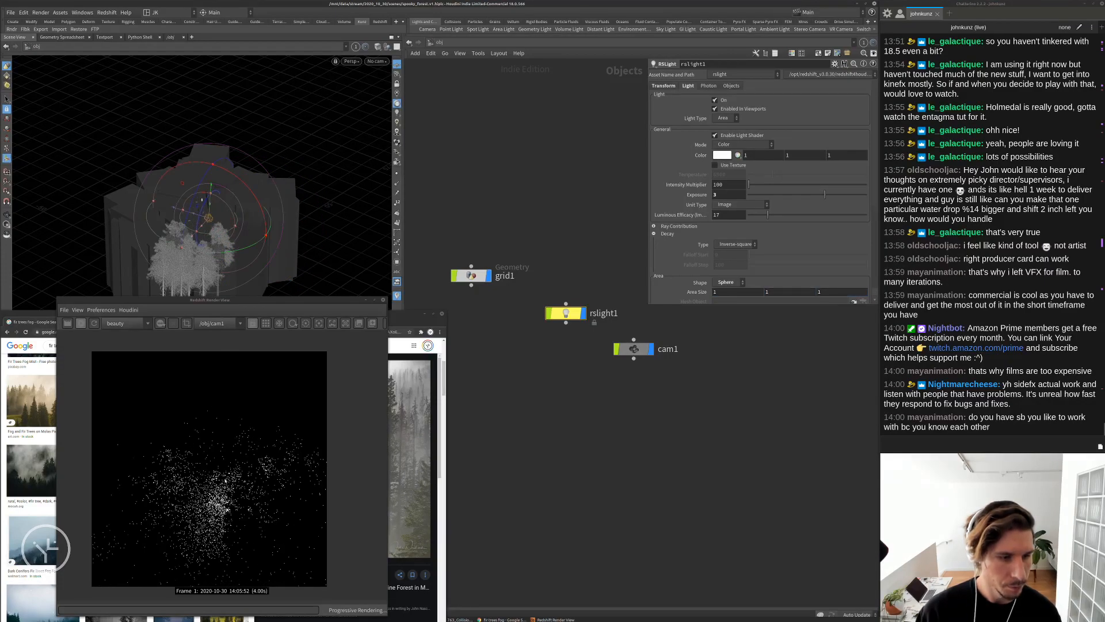
pyautogui.scroll(5, 228, 511)
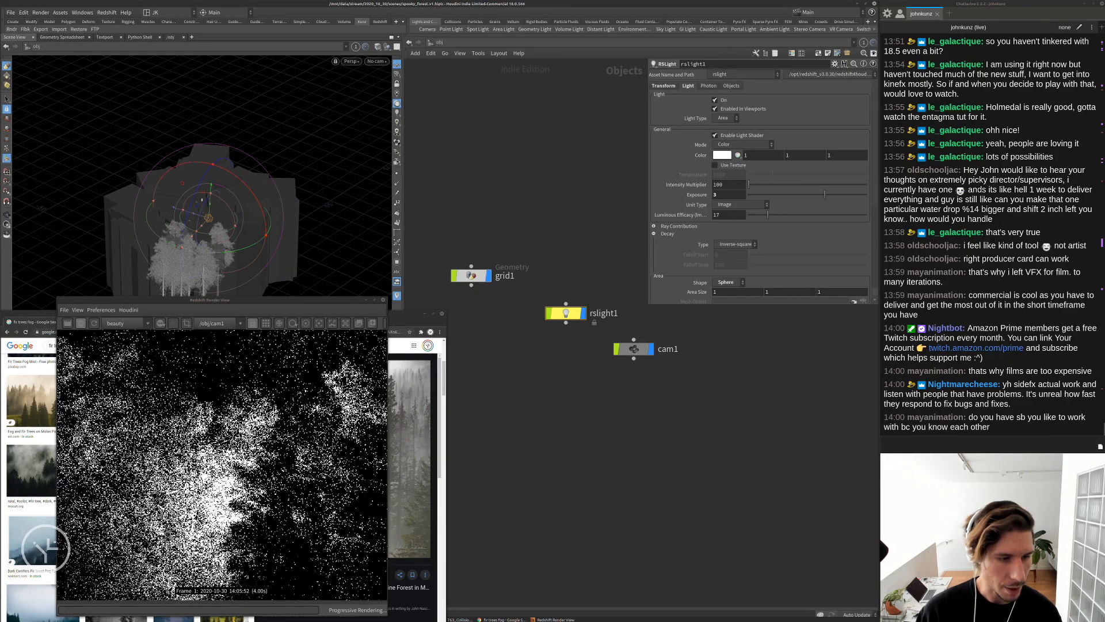
pyautogui.scroll(-2, 228, 512)
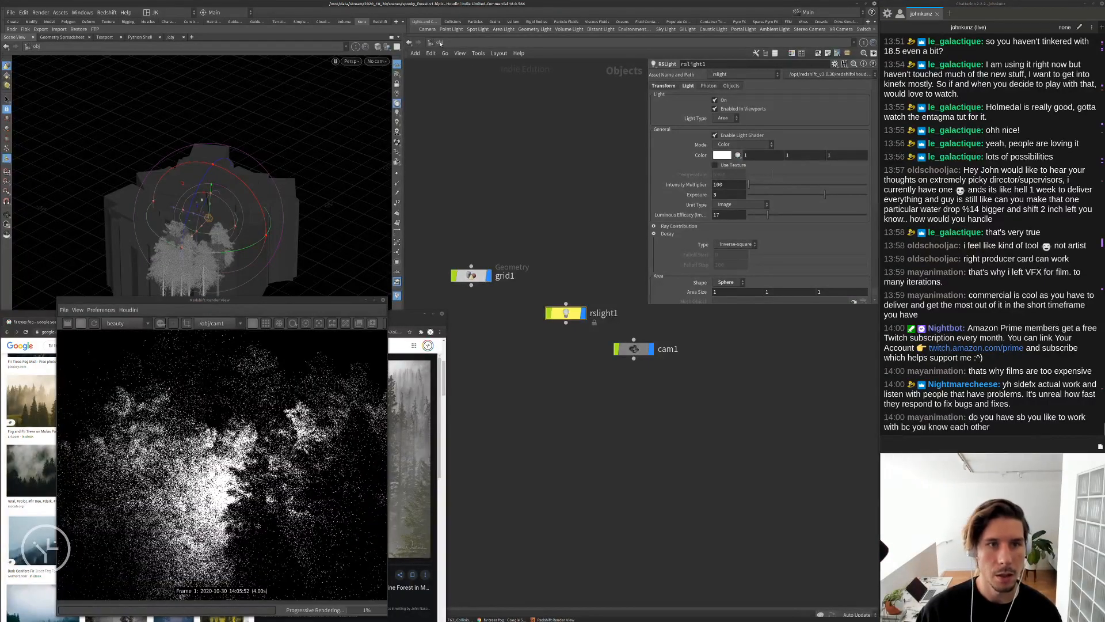
# In the out network, set Num GI Bounces to 1 in redshift1's global illumination settings
pyautogui.click(439, 43)
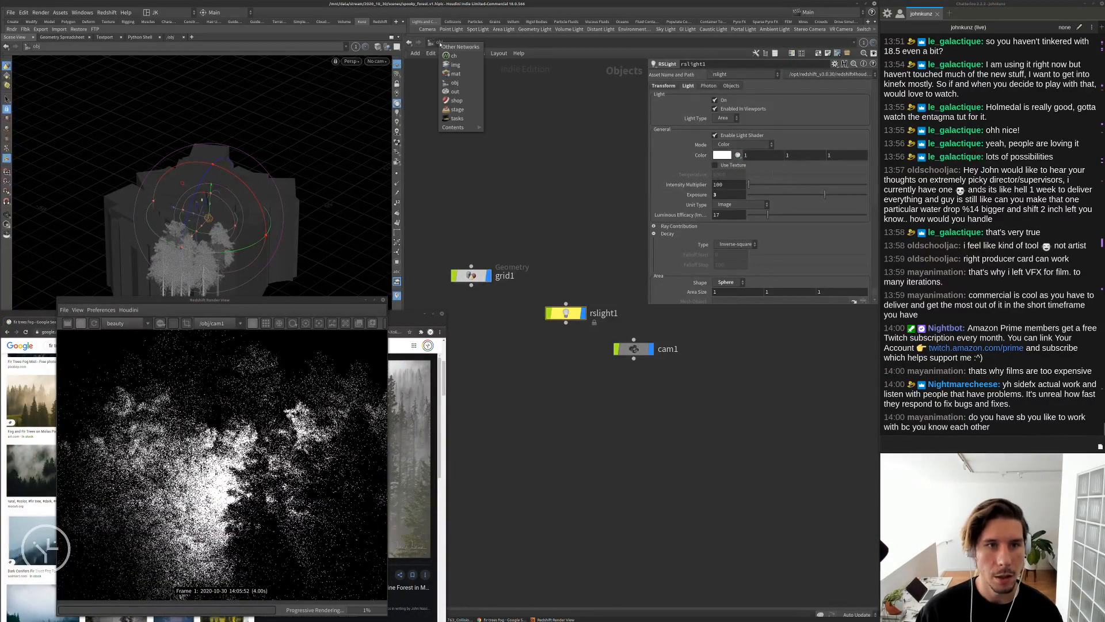
pyautogui.click(452, 92)
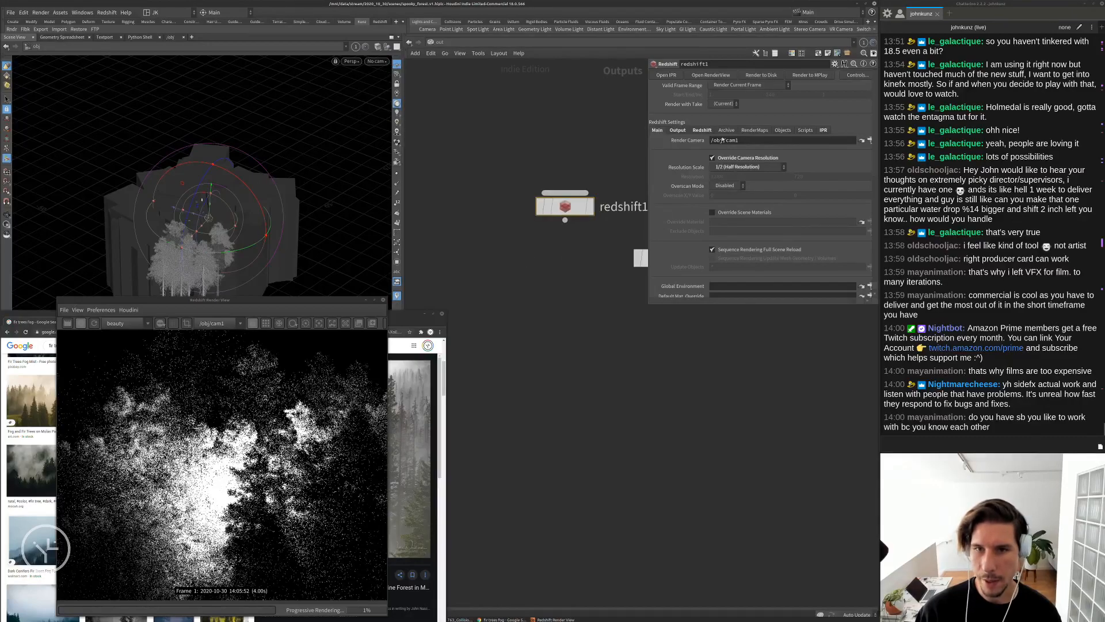
pyautogui.click(702, 130)
pyautogui.doubleClick(738, 180)
pyautogui.write('1')
pyautogui.press('Return')
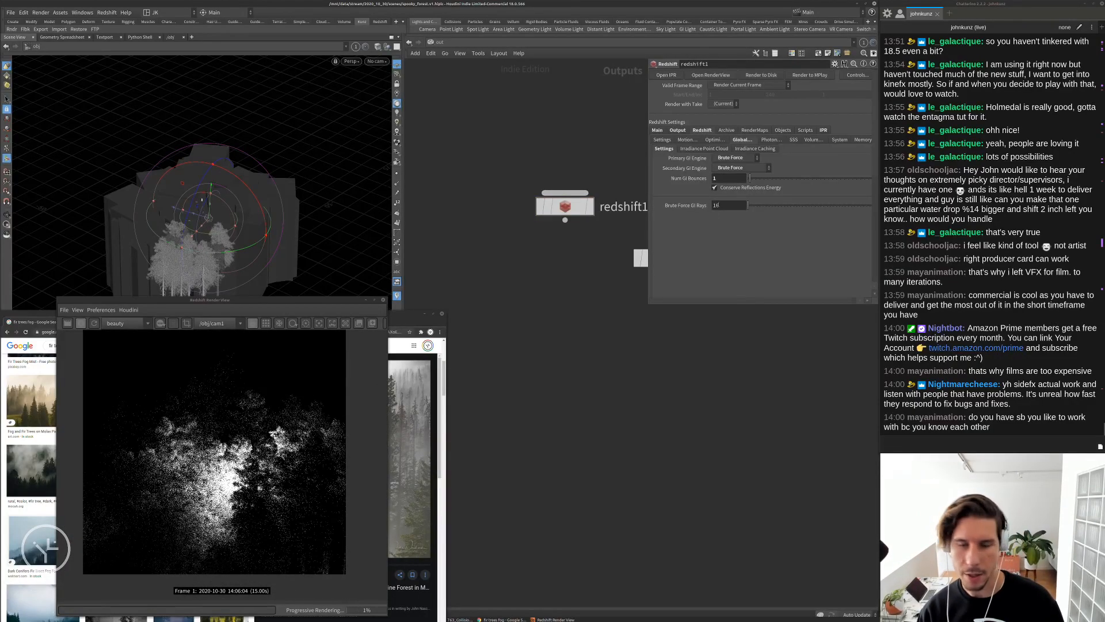
# Return to object level and set rslight1's Exposure to 1
pyautogui.click(437, 42)
pyautogui.click(452, 83)
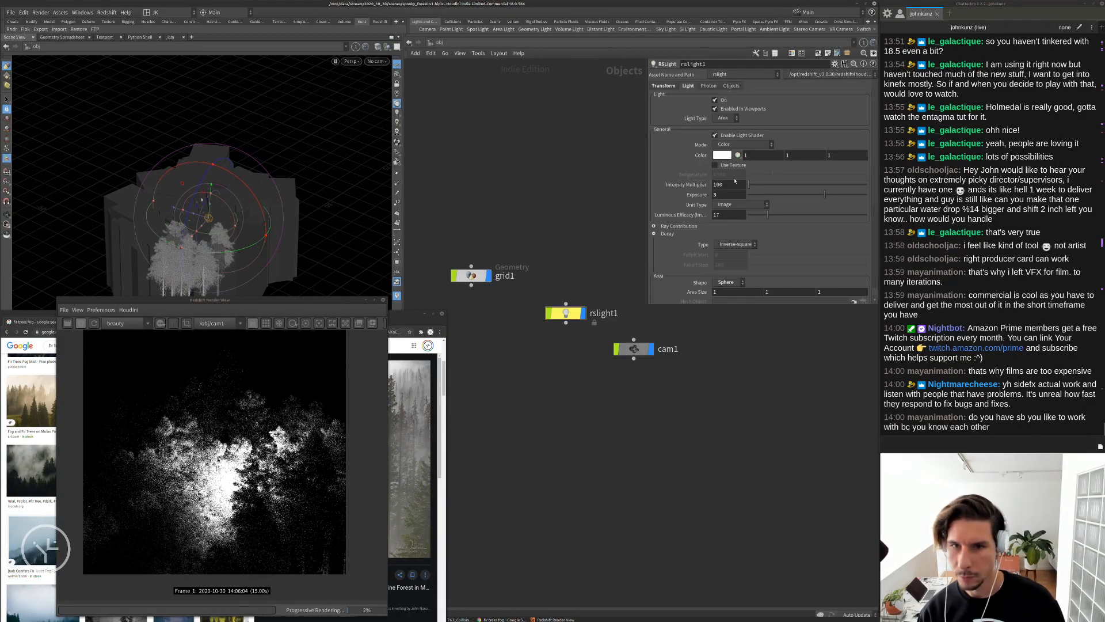
pyautogui.doubleClick(729, 195)
pyautogui.write('1')
pyautogui.press('Return')
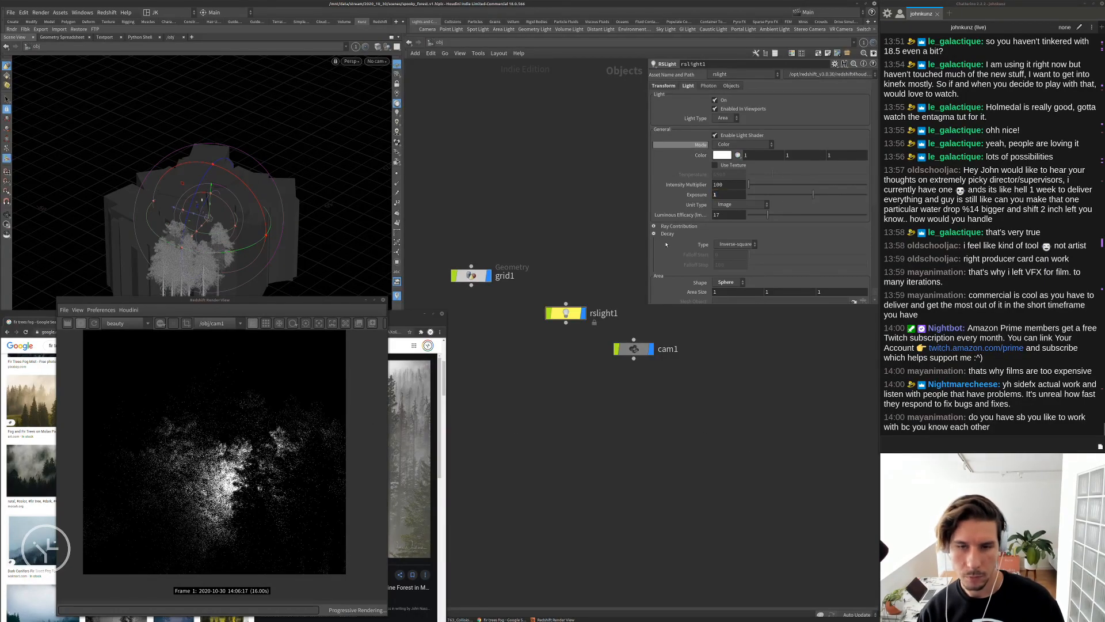
pyautogui.scroll(-3, 726, 245)
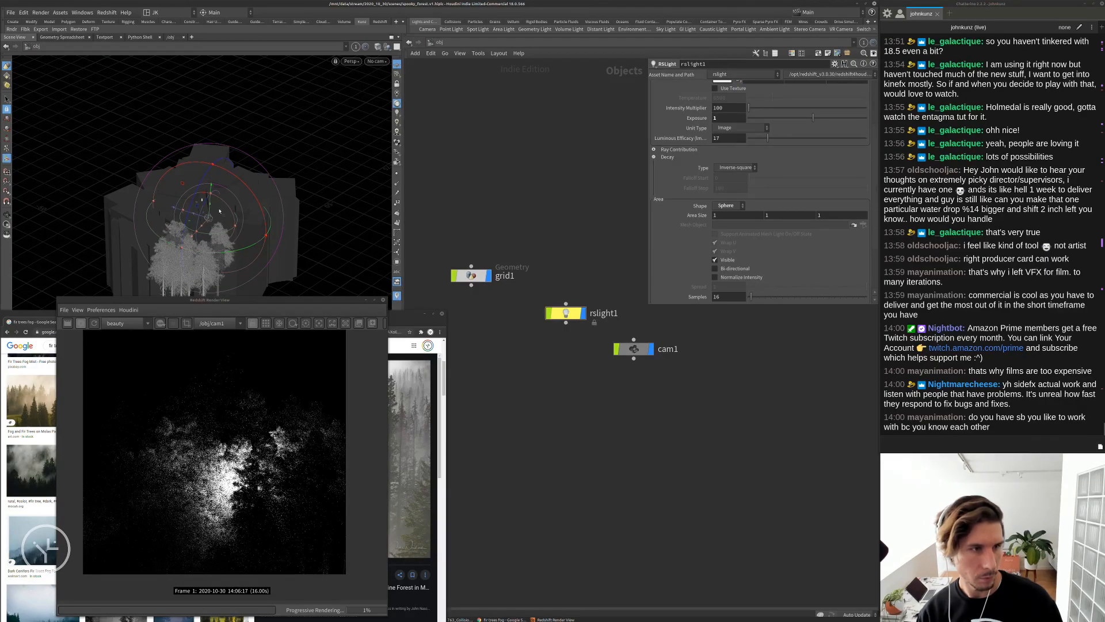
# Try several positions for rslight1 among the trees, ending in the lower middle of the forest so it backlights the trunks
pyautogui.moveTo(210, 213); pyautogui.dragTo(209, 260)
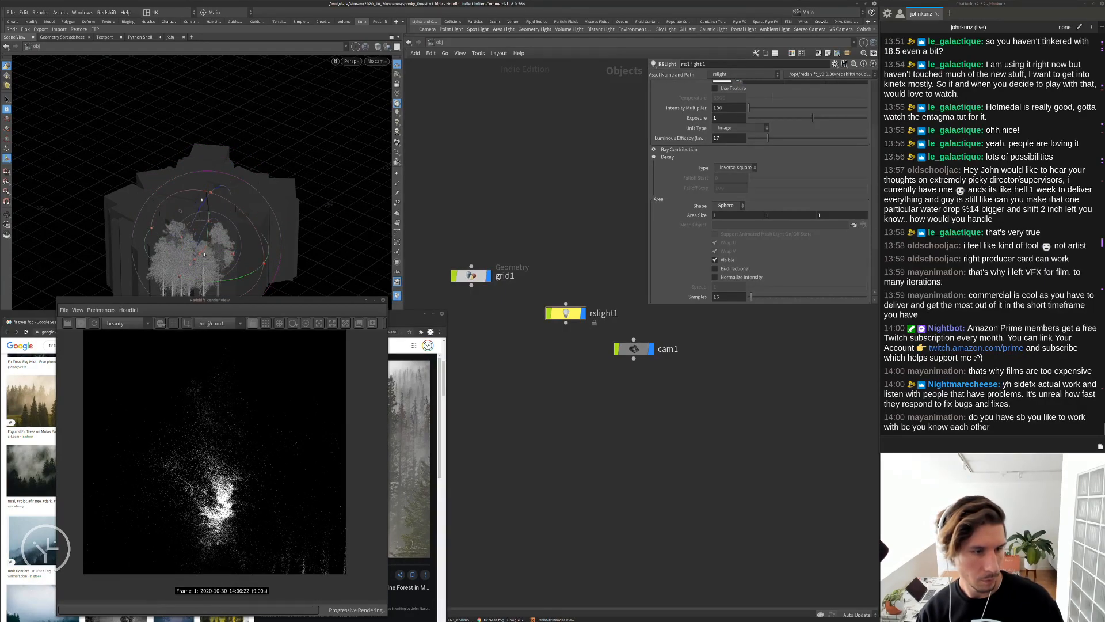
pyautogui.moveTo(209, 260); pyautogui.dragTo(225, 226)
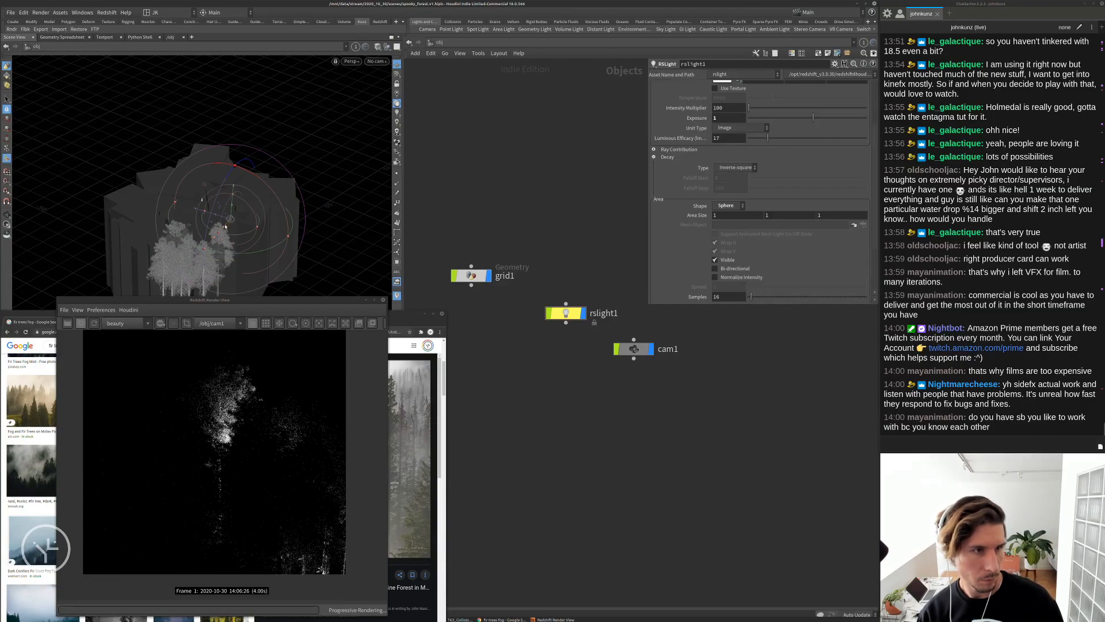
pyautogui.moveTo(227, 228); pyautogui.dragTo(211, 246)
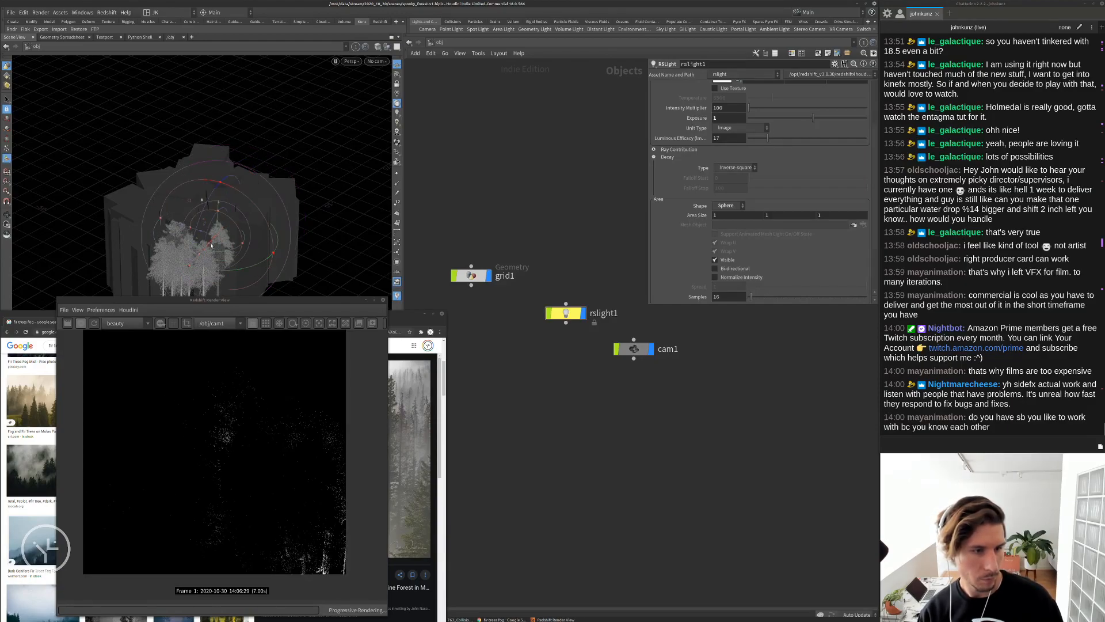
pyautogui.moveTo(201, 232)
pyautogui.mouseDown()
pyautogui.moveTo(234, 232)
pyautogui.moveTo(220, 221)
pyautogui.mouseUp()
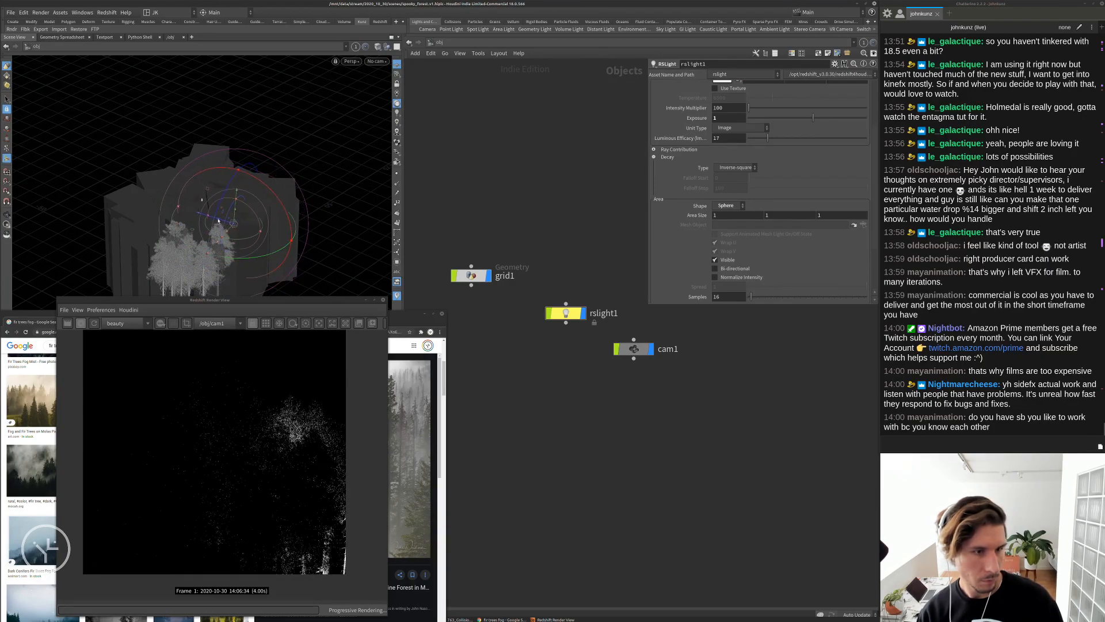
pyautogui.moveTo(218, 221); pyautogui.dragTo(177, 248)
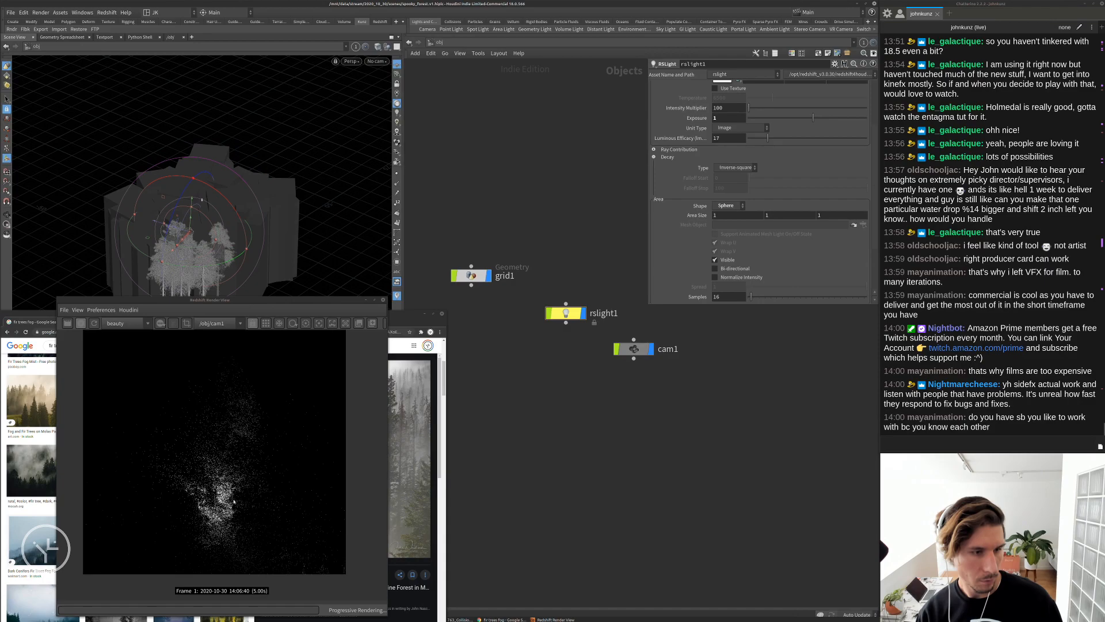
pyautogui.scroll(2, 234, 501)
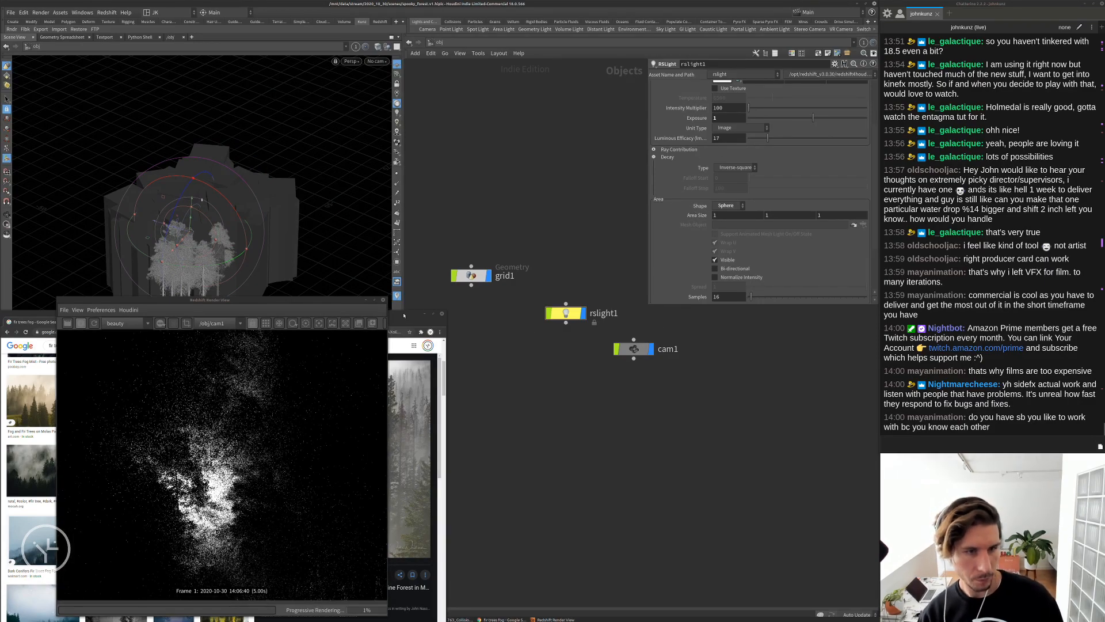
# Switch to Chrome, search for "houdini cornfield tutorial" in a new tab and open SideFX's Halloween | Instancing page
pyautogui.moveTo(404, 315); pyautogui.dragTo(705, 263)
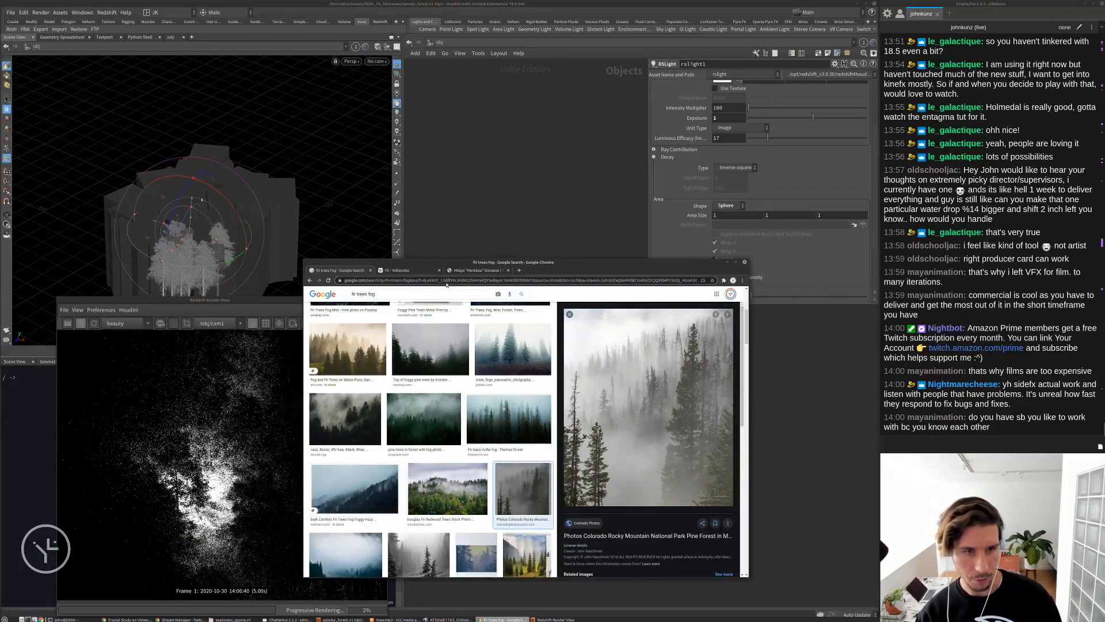
pyautogui.hotkey('ctrl', 't')
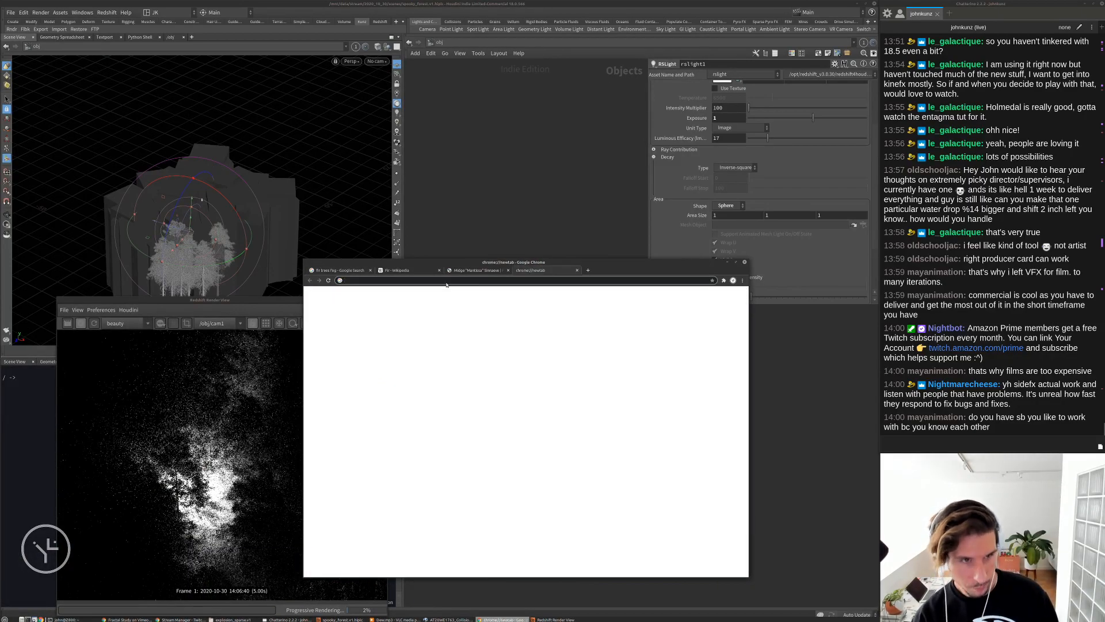
pyautogui.write('houdini')
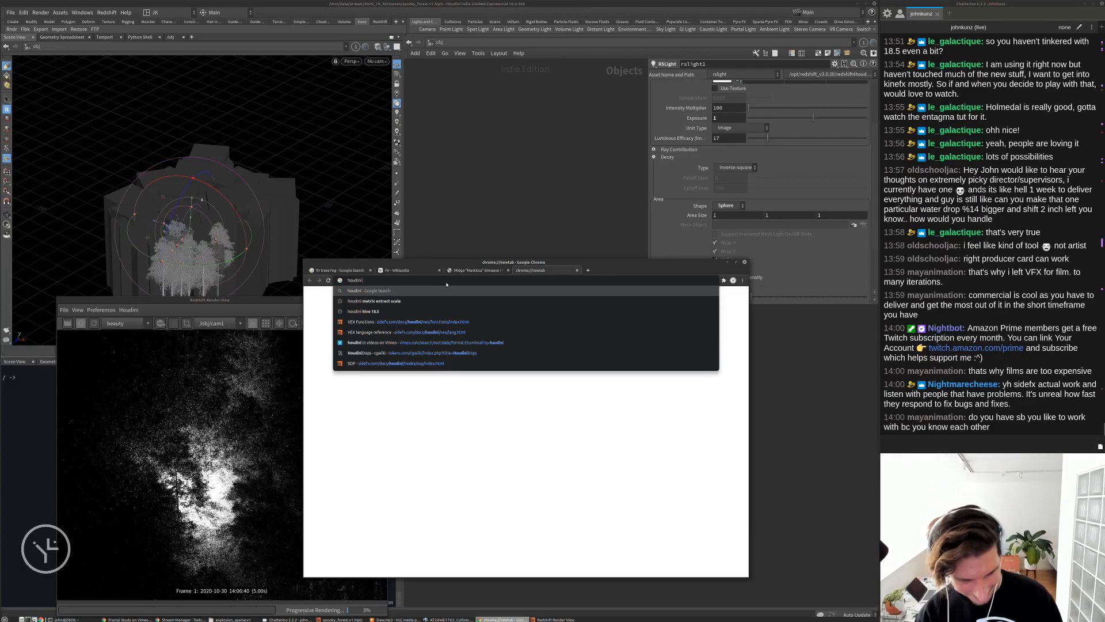
pyautogui.write(' comfield tutorial')
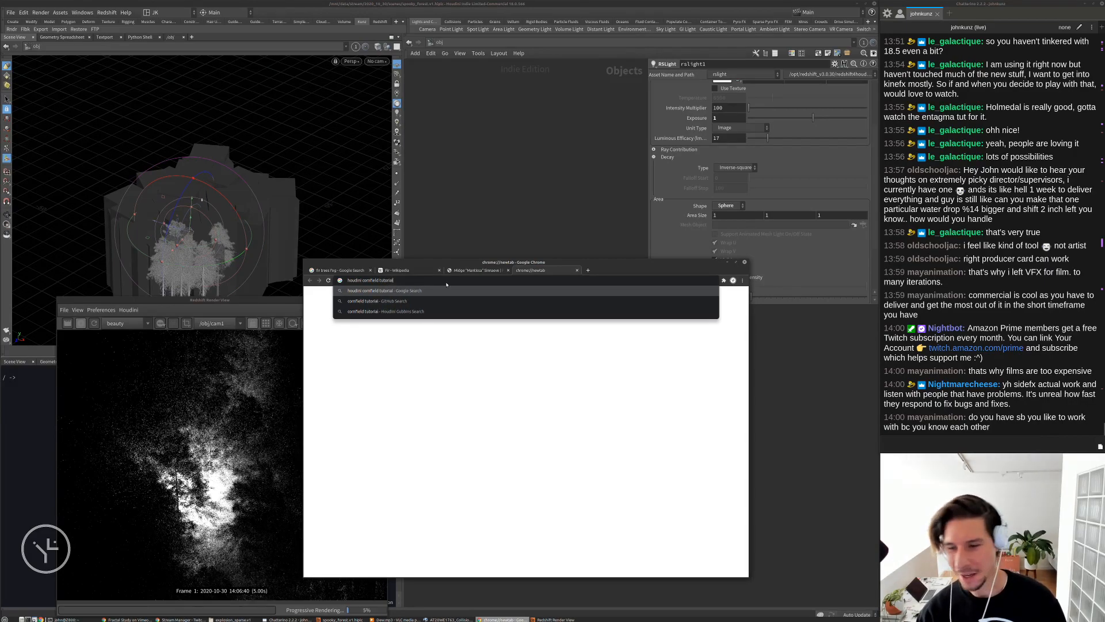
pyautogui.press('Return')
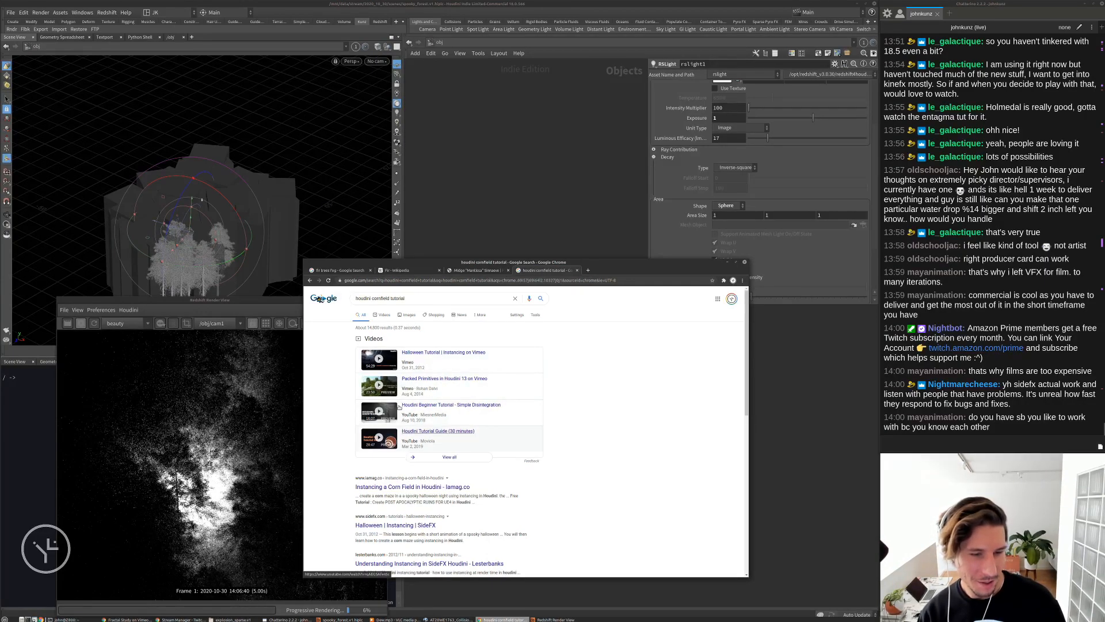
pyautogui.click(419, 526)
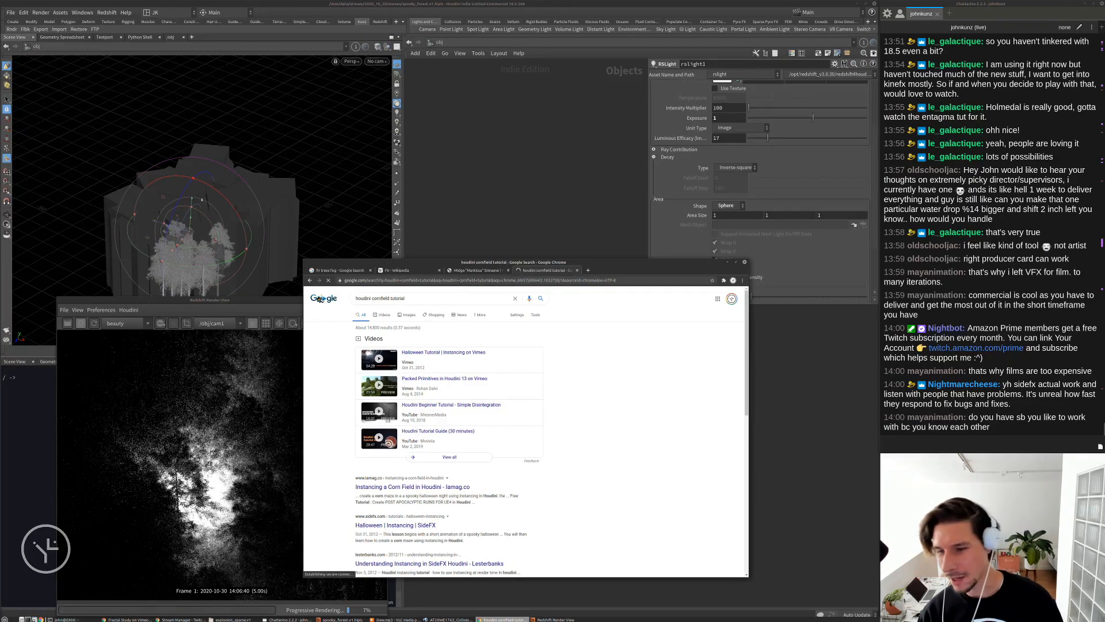
# Copy the Halloween instancing tutorial's web address and post it in the stream chat
pyautogui.click(460, 280)
pyautogui.hotkey('ctrl', 'c')
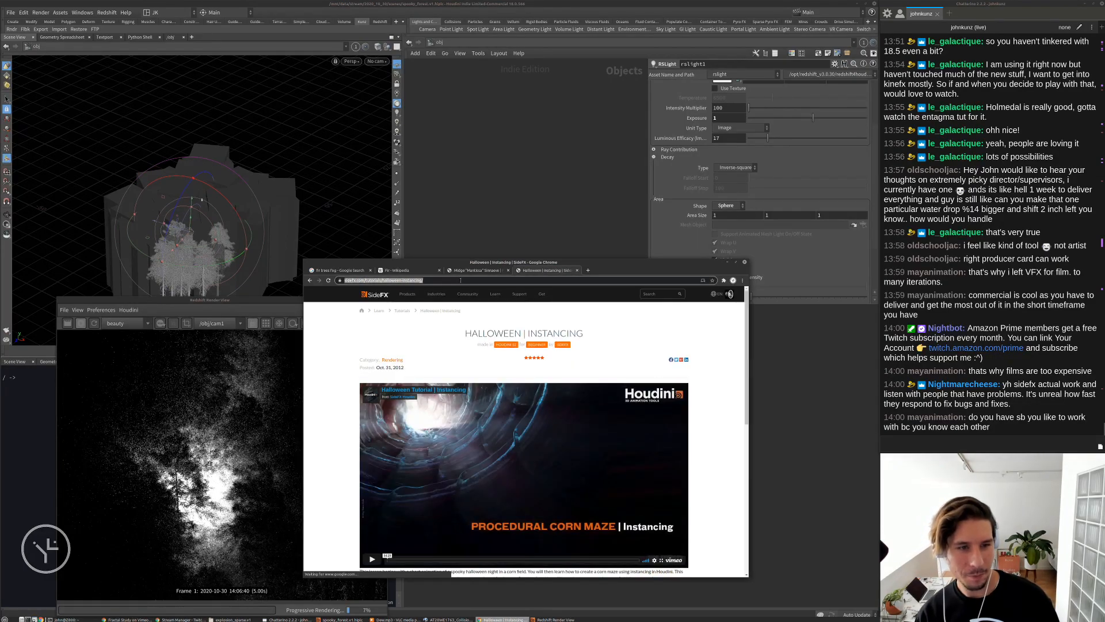
pyautogui.scroll(-1, 576, 397)
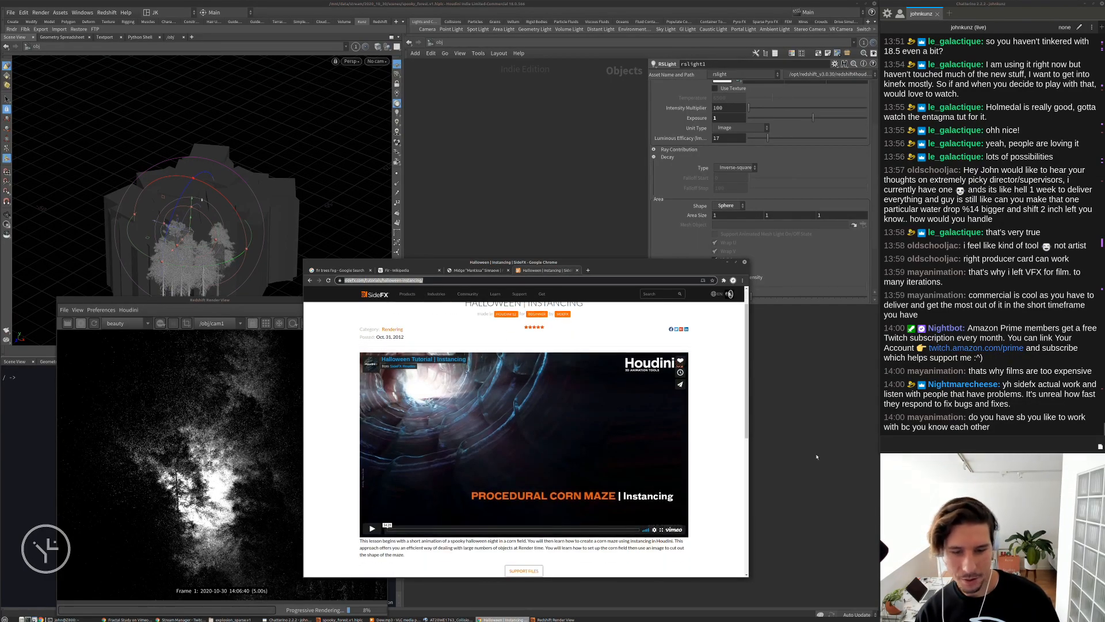
pyautogui.click(905, 444)
pyautogui.hotkey('ctrl', 'v')
pyautogui.press('Return')
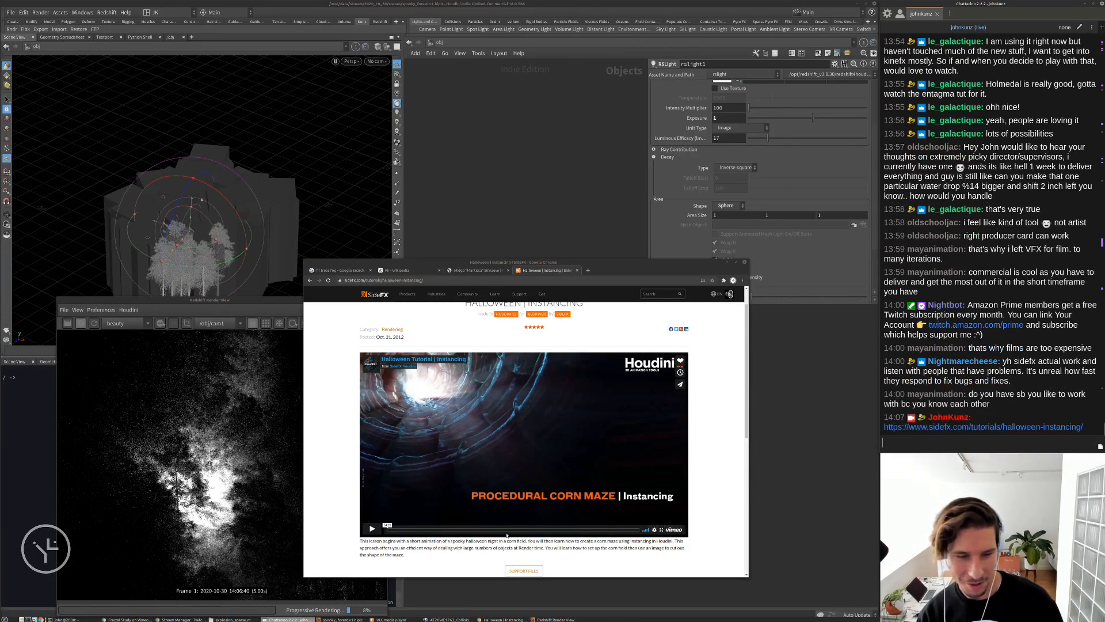
# Skim the corn maze tutorial video at several points for its cornfield render, and minimize the browser
pyautogui.click(505, 530)
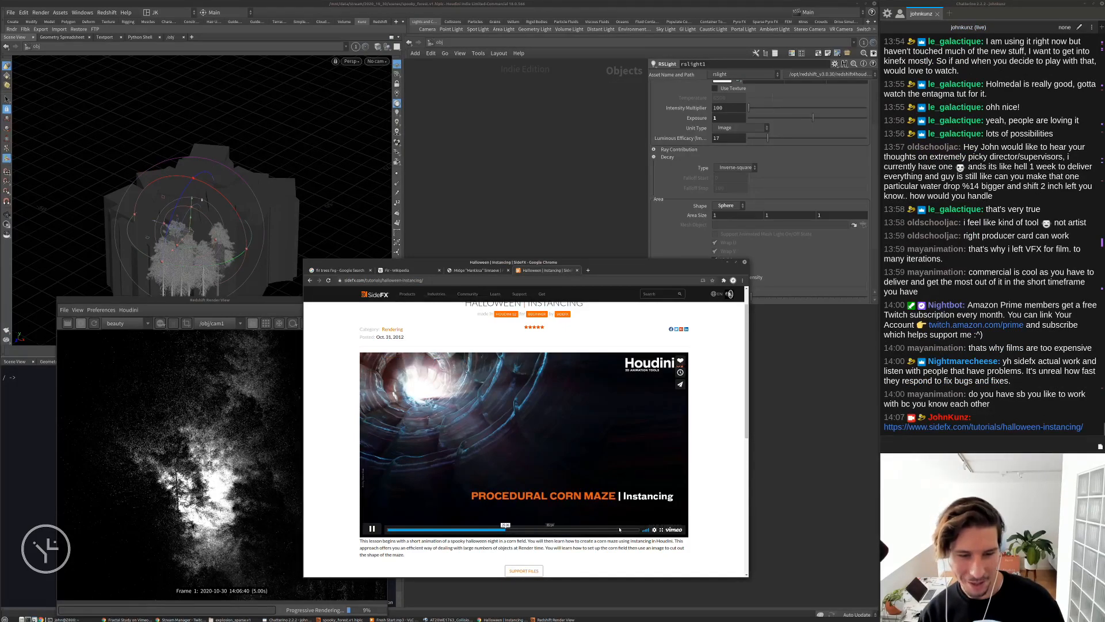
pyautogui.click(407, 530)
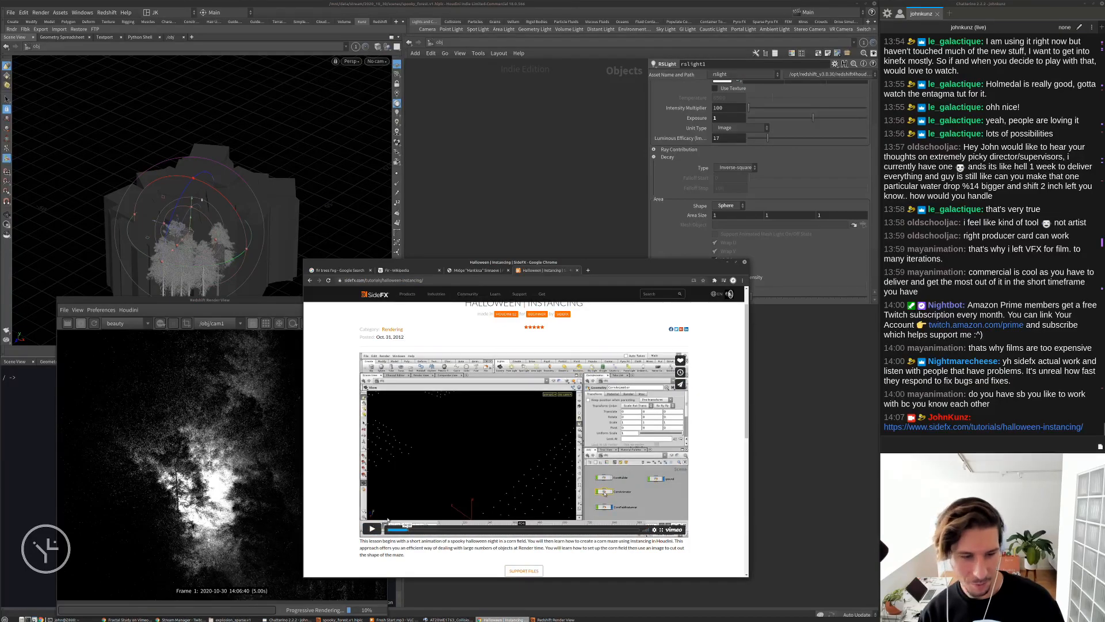
pyautogui.click(391, 529)
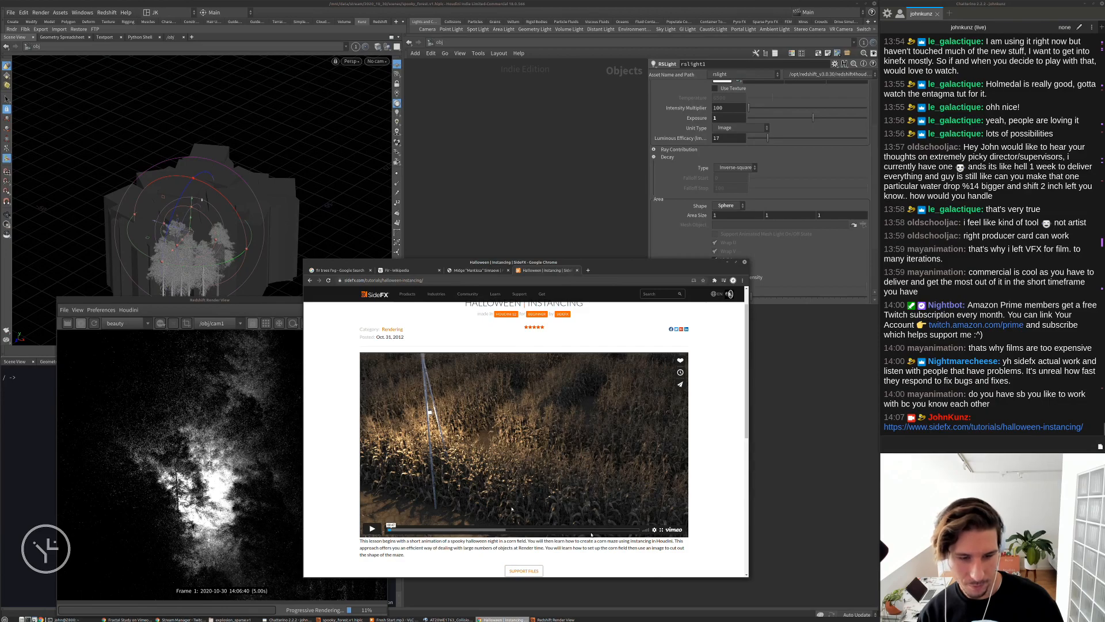
pyautogui.click(624, 529)
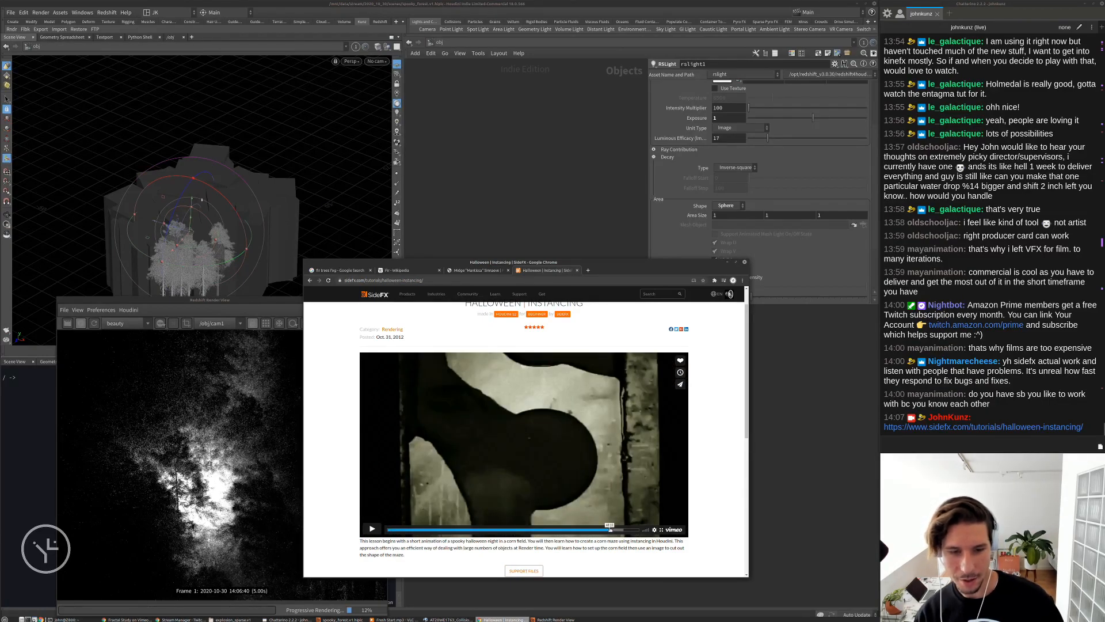
pyautogui.click(618, 529)
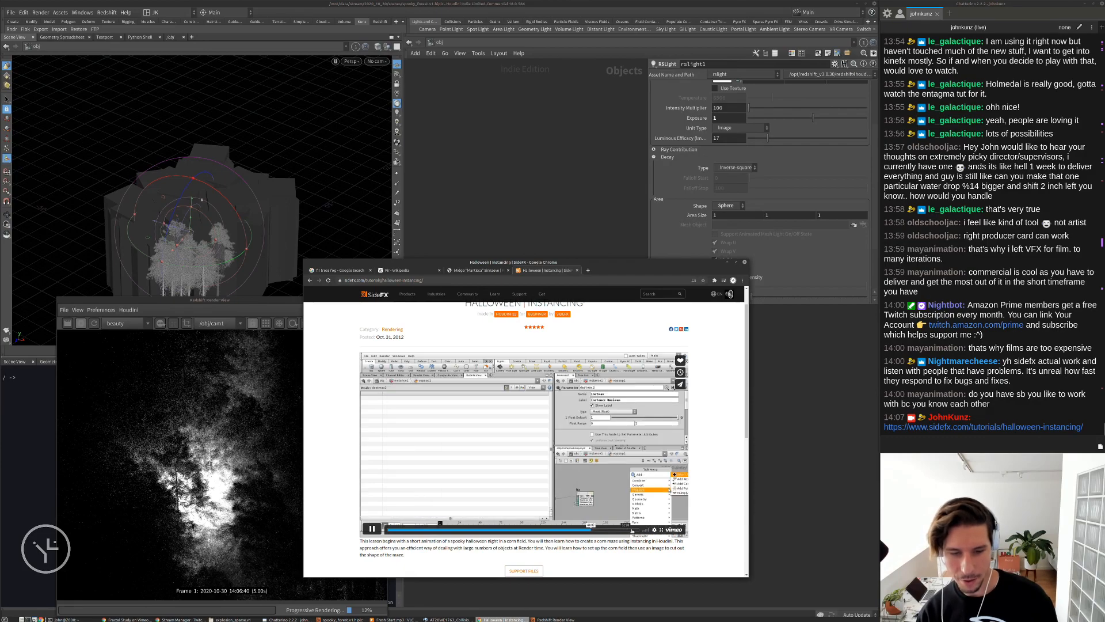
pyautogui.click(635, 530)
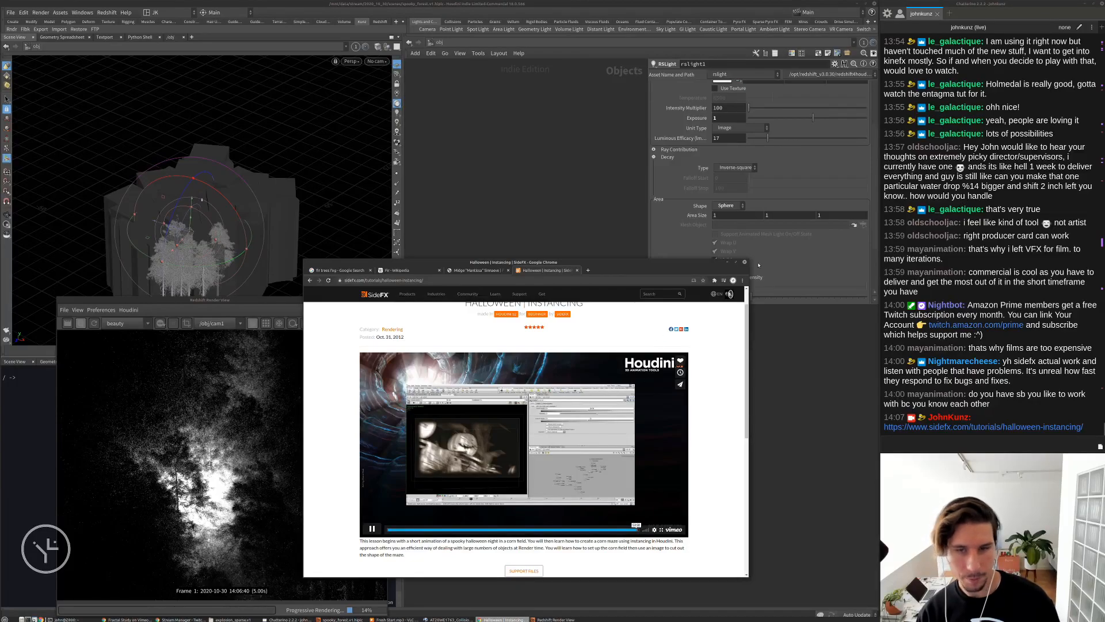
pyautogui.click(726, 263)
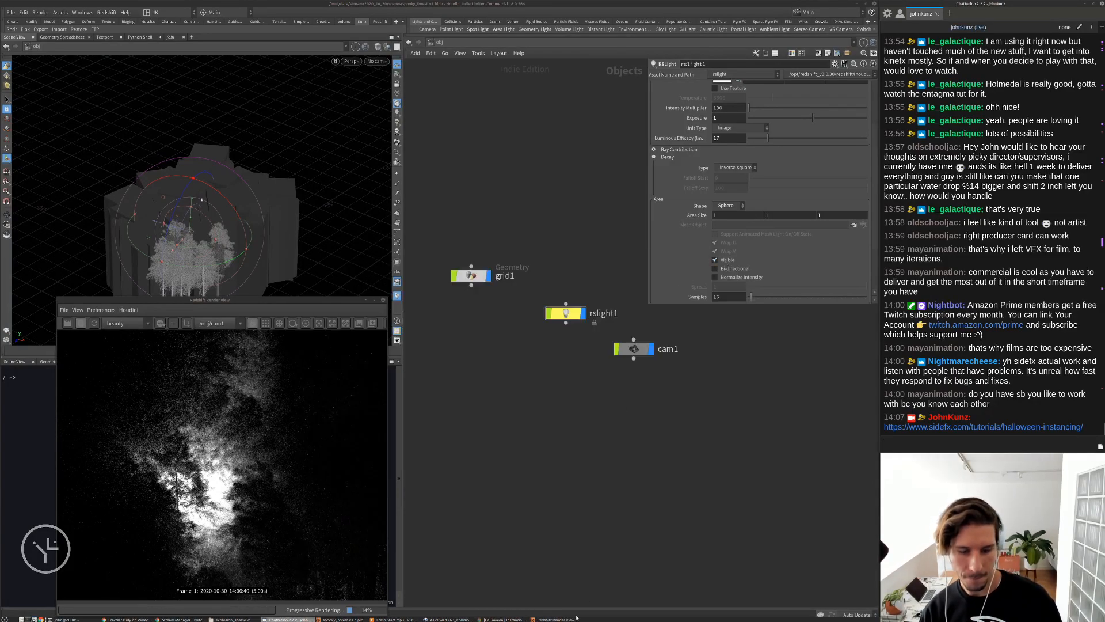
# Set rslight1's area size to .1 on all three axes
pyautogui.scroll(3, 211, 487)
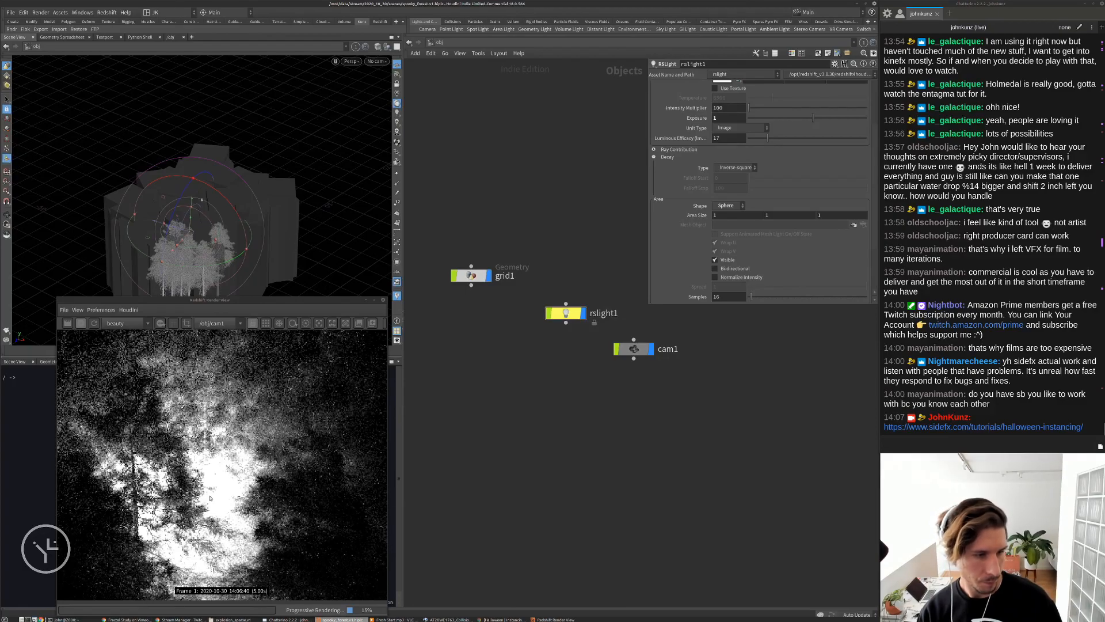
pyautogui.scroll(-2, 217, 462)
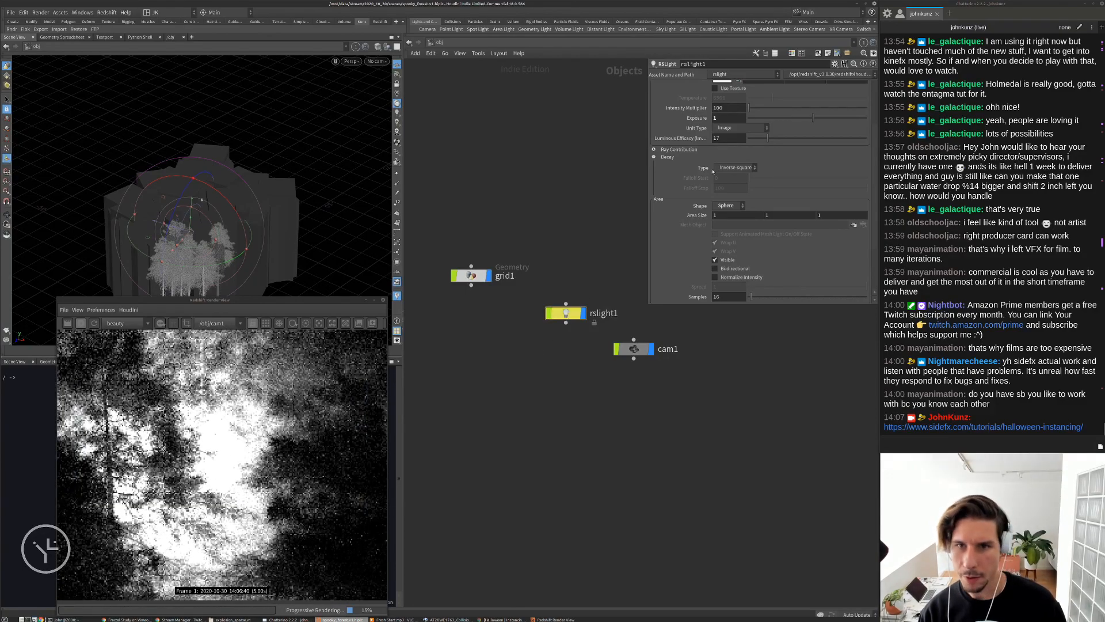
pyautogui.click(726, 216)
pyautogui.write('.1')
pyautogui.press('Tab')
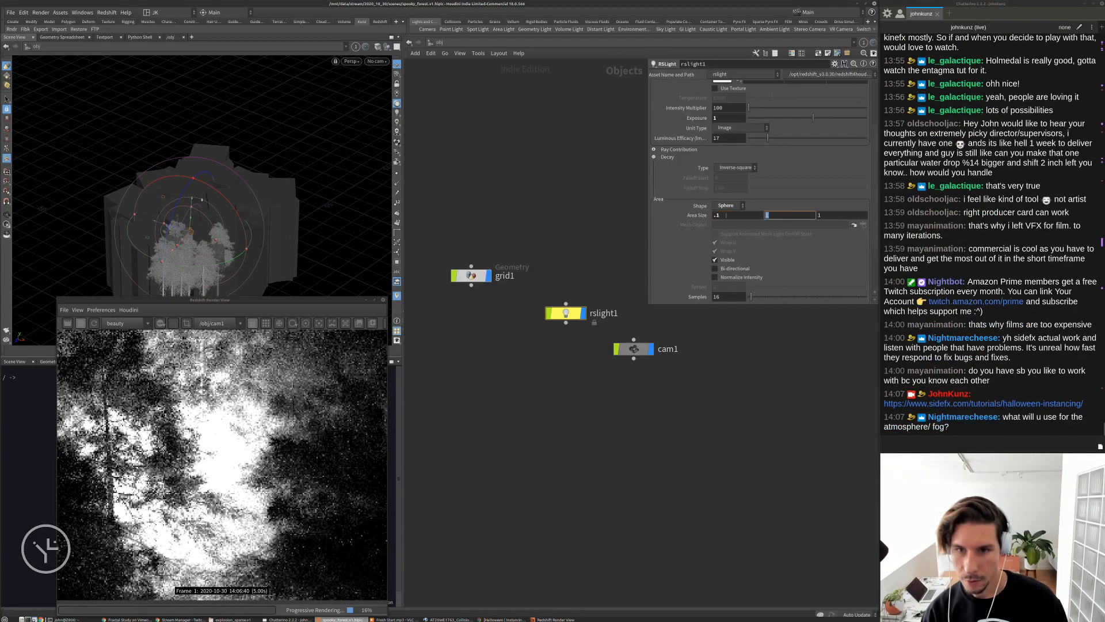
pyautogui.write('.1')
pyautogui.press('Tab')
pyautogui.write('.1')
pyautogui.press('Return')
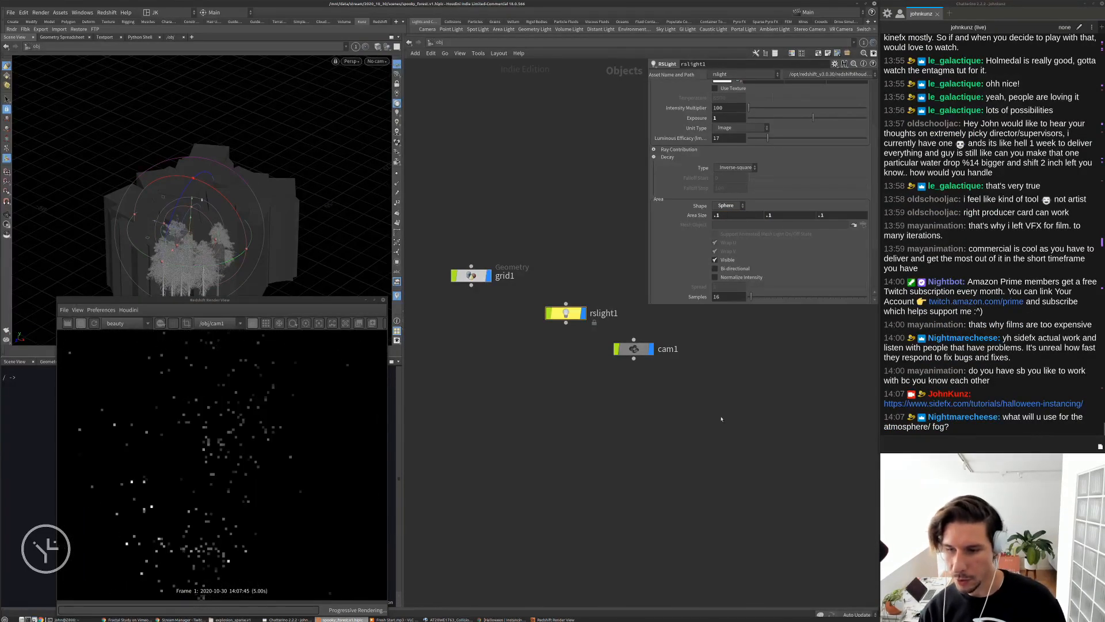
pyautogui.scroll(-5, 294, 445)
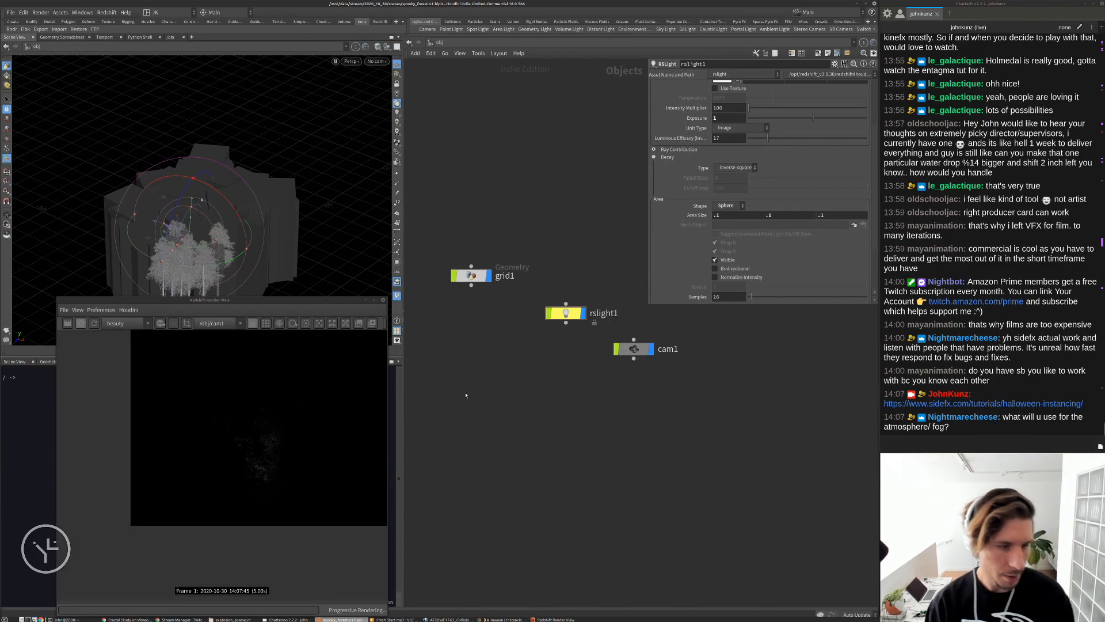
# Try exposure values of 3, 7 and 10 on rslight1, checking how brightly the trees are lit in the render
pyautogui.doubleClick(728, 117)
pyautogui.write('3')
pyautogui.press('Return')
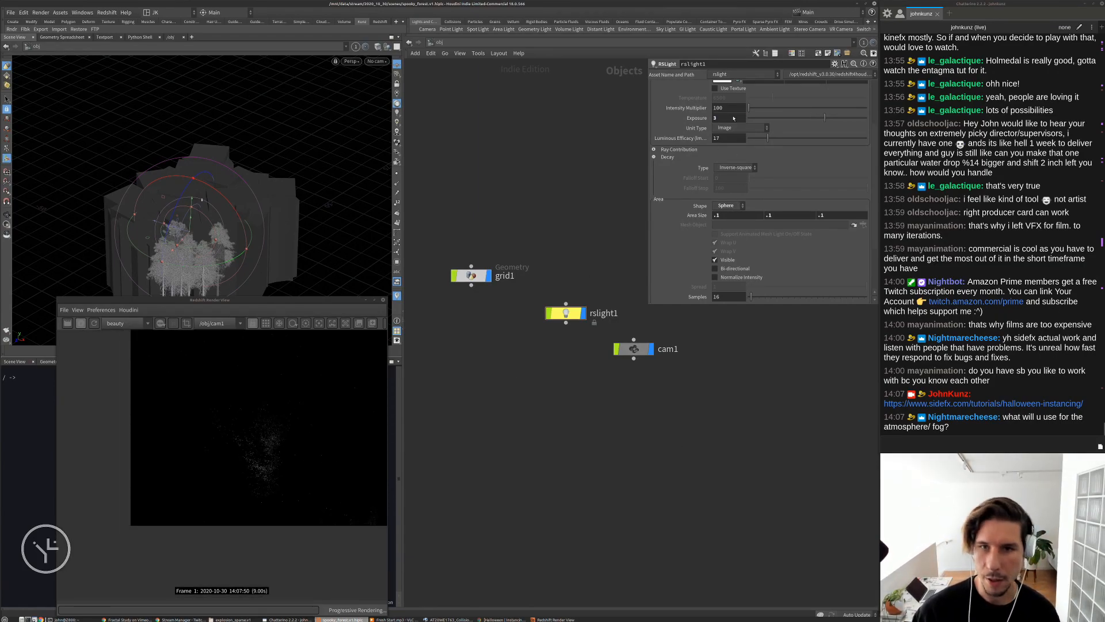
pyautogui.doubleClick(729, 118)
pyautogui.write('7')
pyautogui.press('Return')
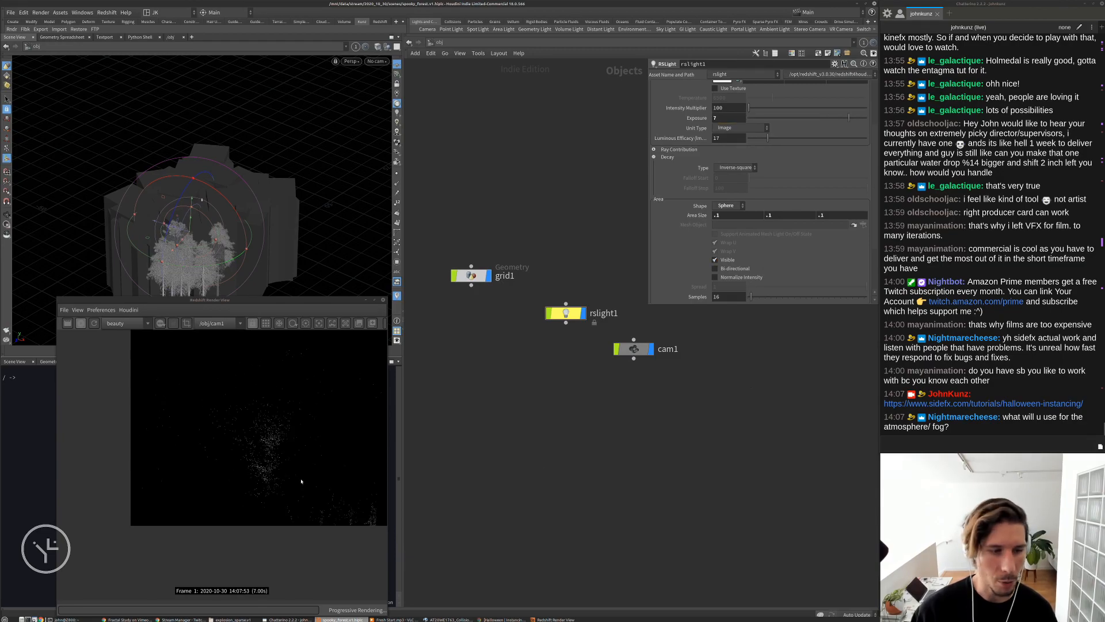
pyautogui.scroll(3, 274, 470)
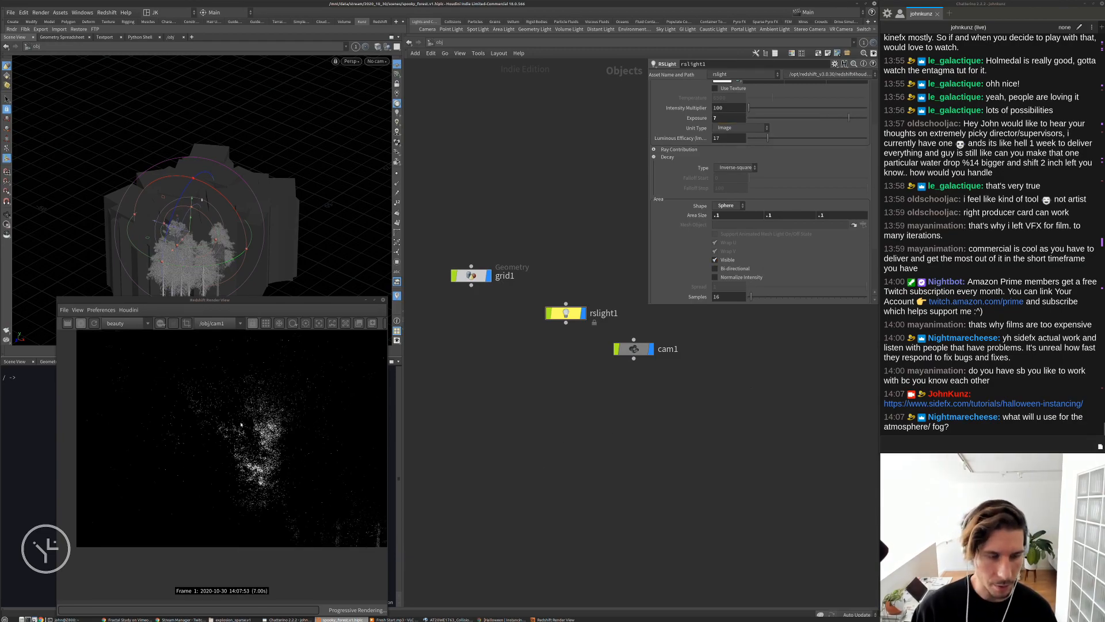
pyautogui.scroll(2, 281, 458)
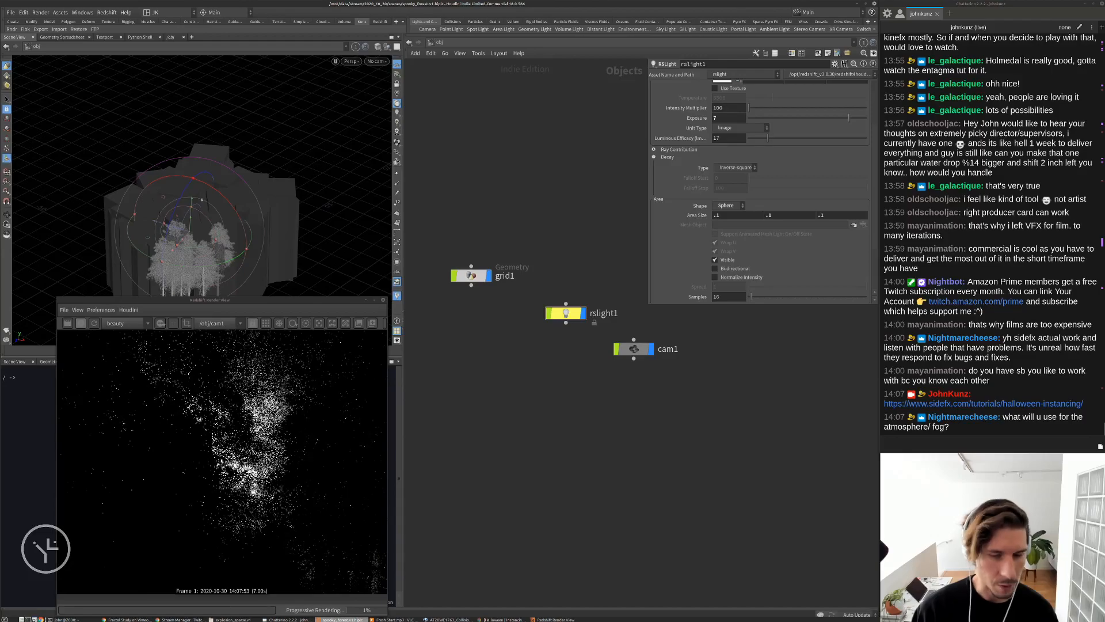
pyautogui.scroll(-1, 221, 461)
pyautogui.scroll(-2, 230, 434)
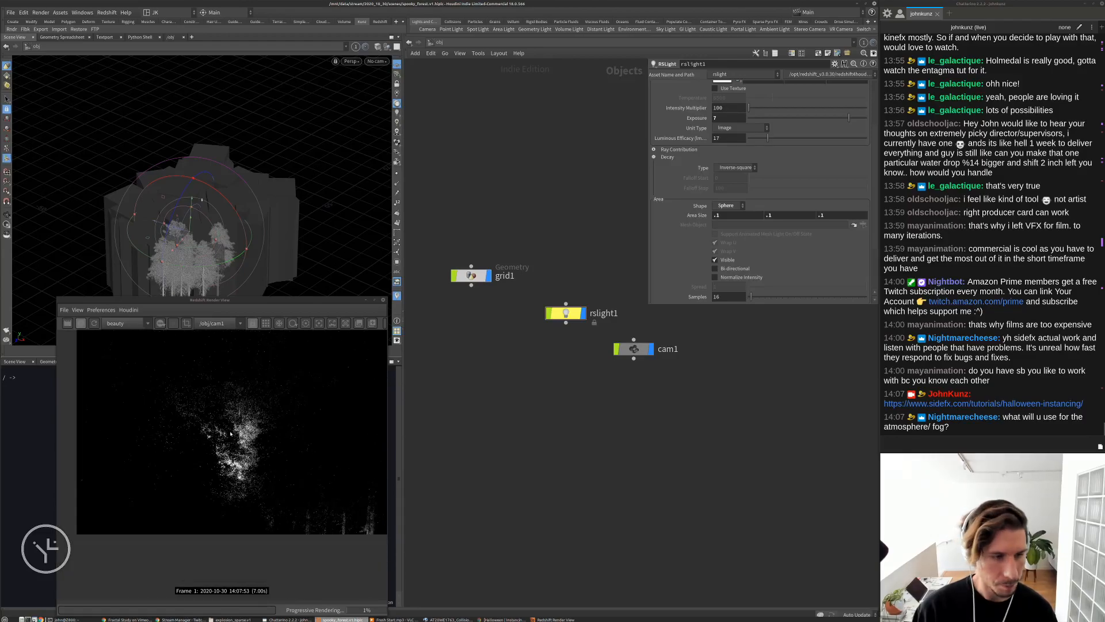
pyautogui.scroll(1, 232, 440)
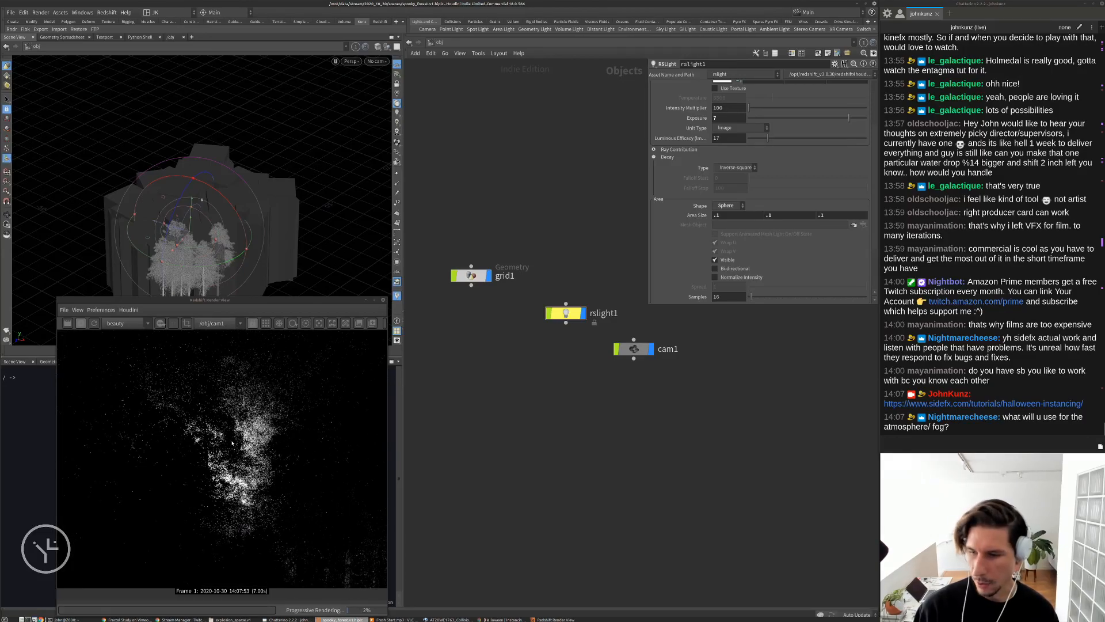
pyautogui.scroll(-1, 259, 444)
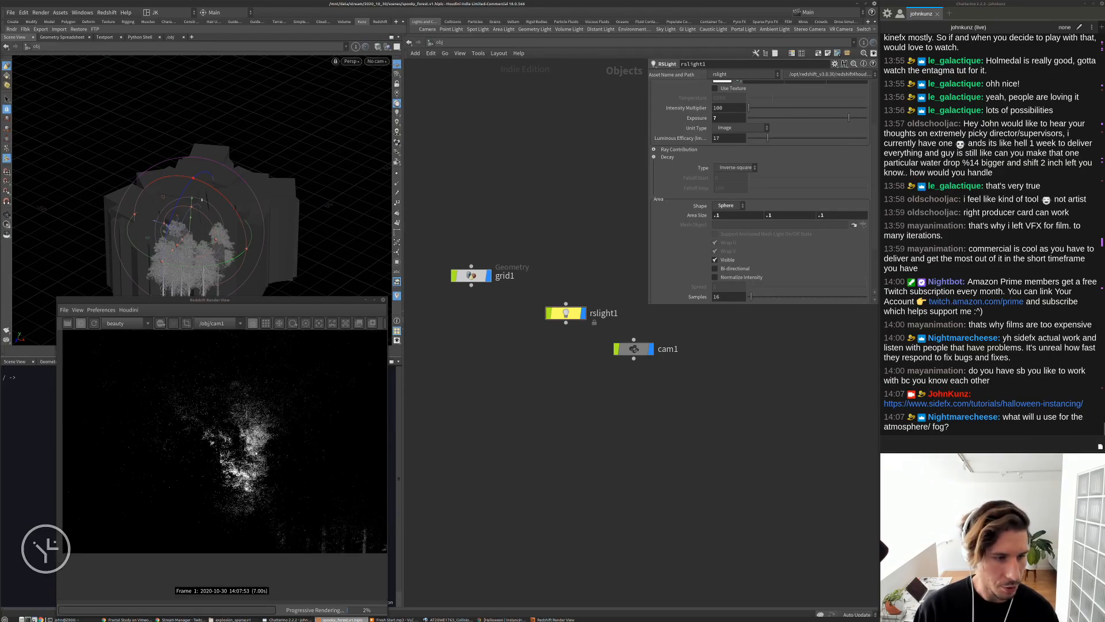
pyautogui.scroll(-1, 259, 443)
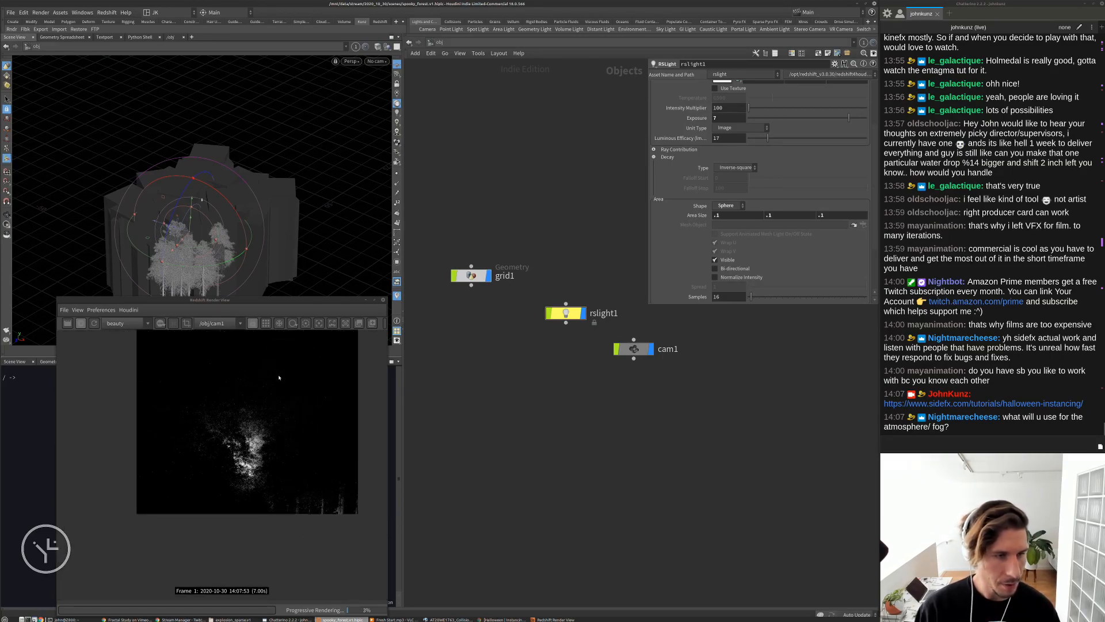
pyautogui.scroll(1, 279, 379)
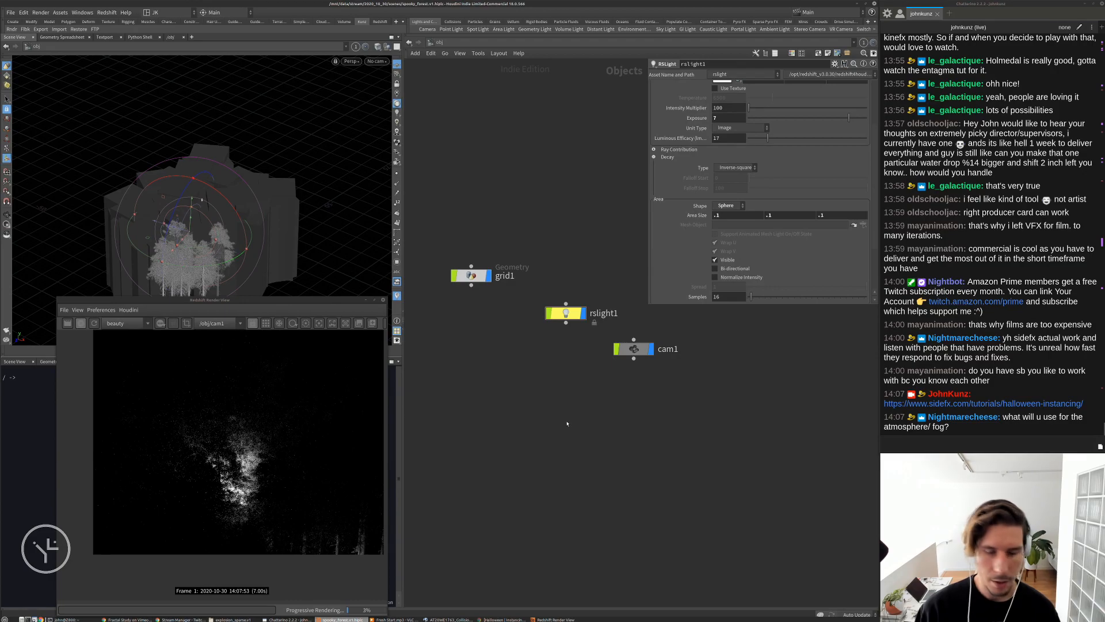
pyautogui.click(724, 116)
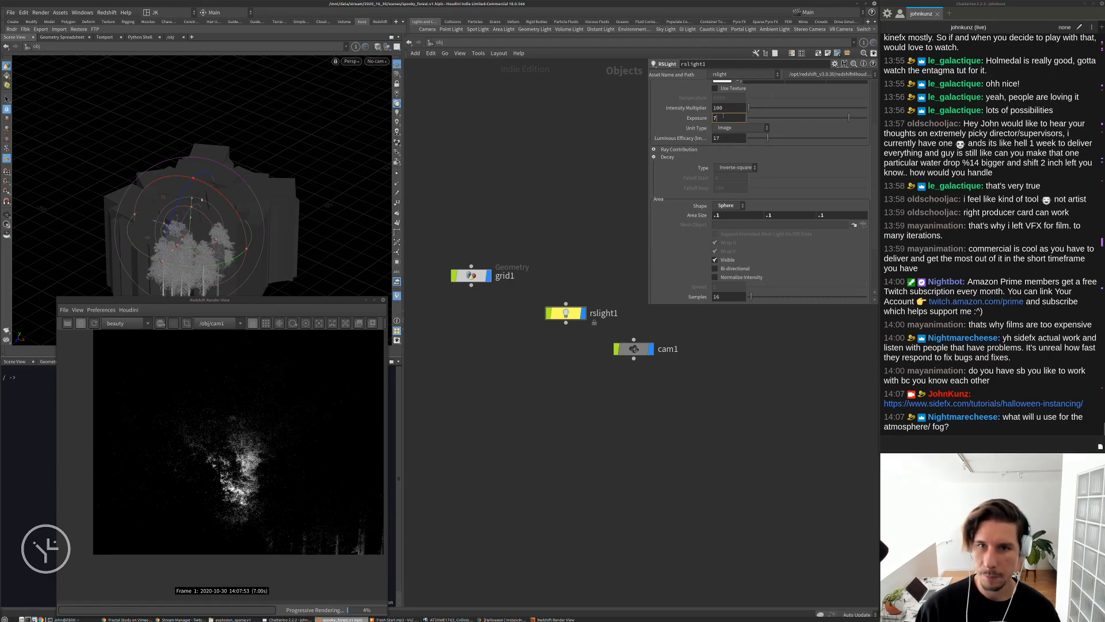
pyautogui.write('10')
pyautogui.press('Return')
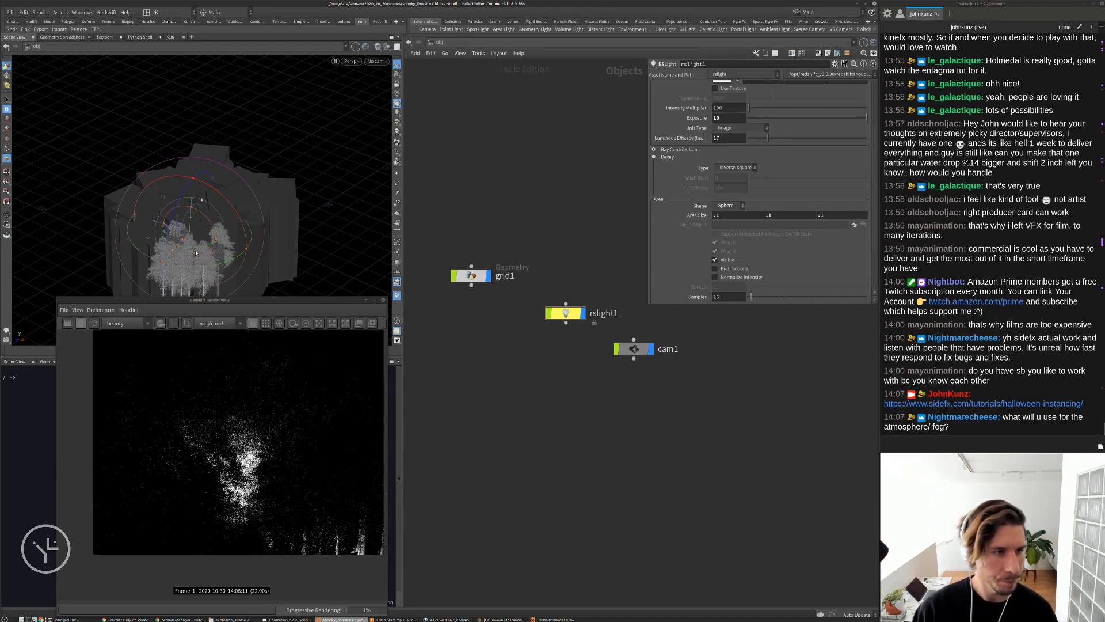
# Raise rslight1 above the trees, lower it partway back toward the treetops, and set its exposure to 5
pyautogui.moveTo(184, 240); pyautogui.dragTo(198, 189)
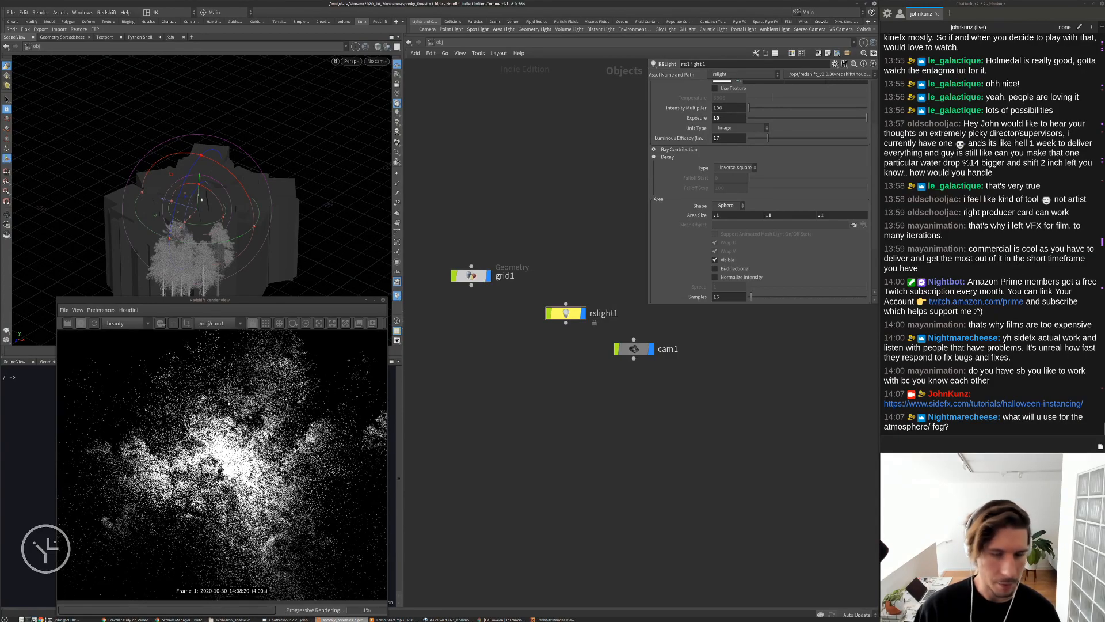
pyautogui.moveTo(198, 216); pyautogui.dragTo(198, 234)
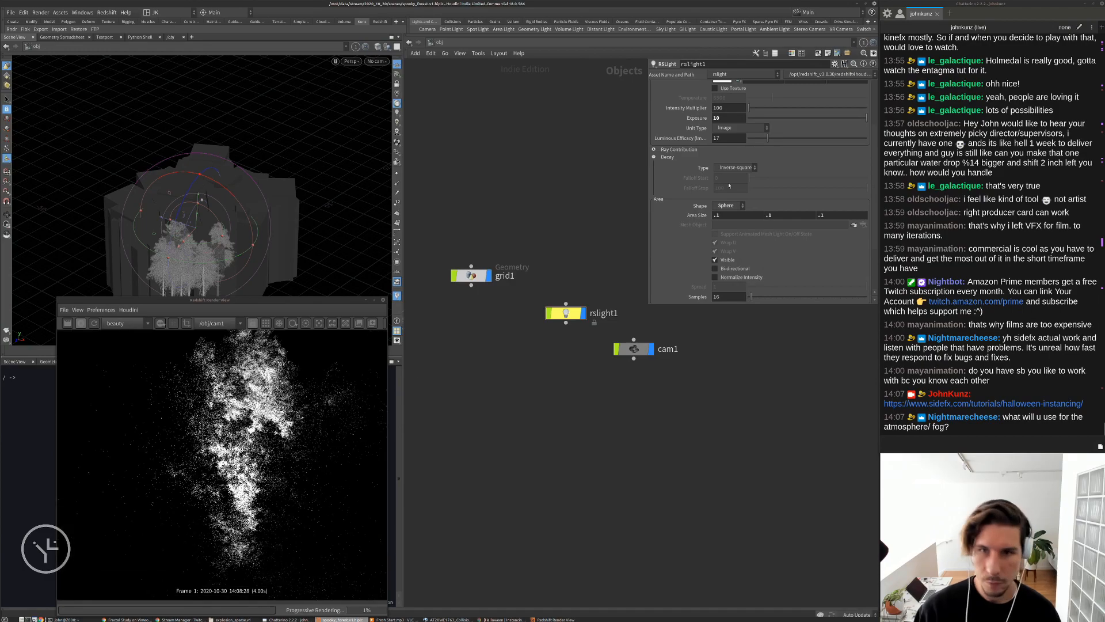
pyautogui.click(729, 118)
pyautogui.write('5')
pyautogui.press('Return')
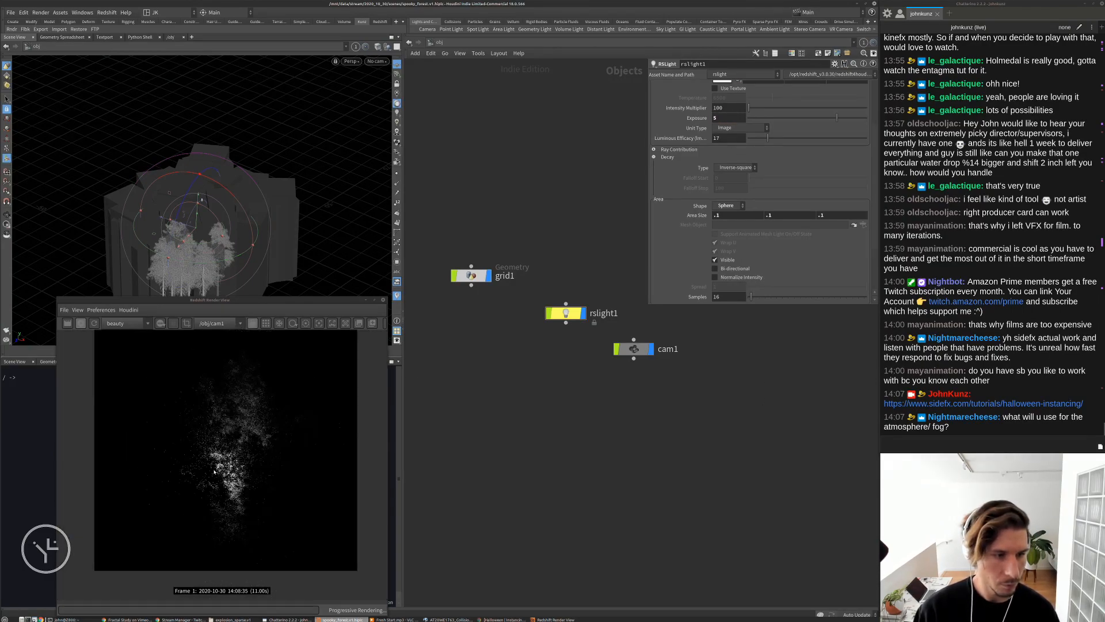
# Change rslight1's color mode to Temperature And Color and set a warm temperature of about 2797
pyautogui.scroll(2, 714, 113)
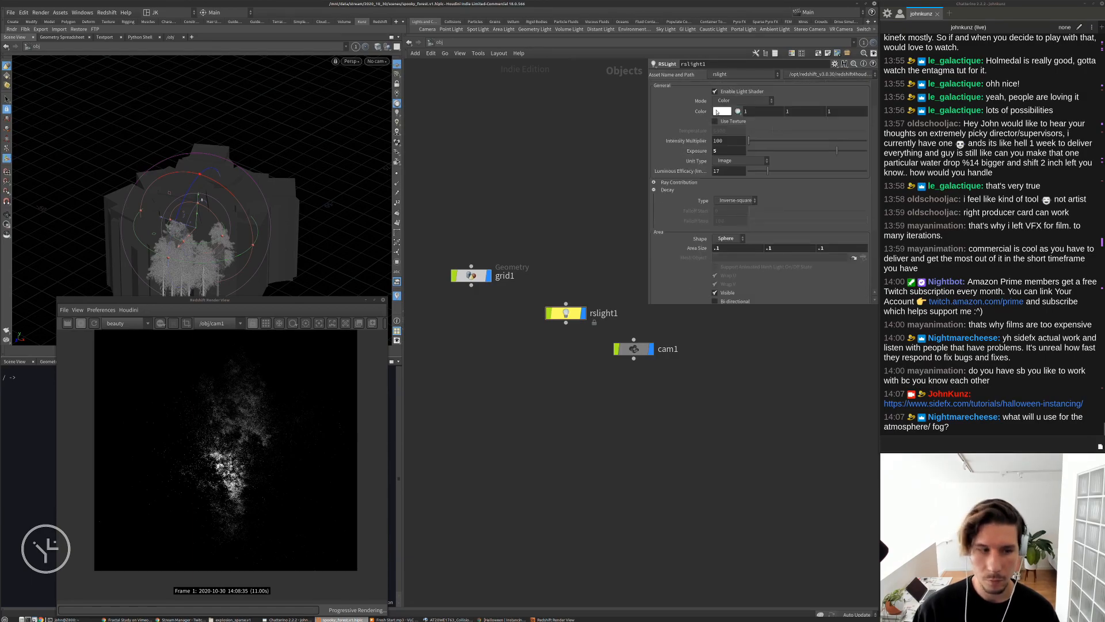
pyautogui.click(842, 24)
pyautogui.click(734, 102)
pyautogui.click(732, 128)
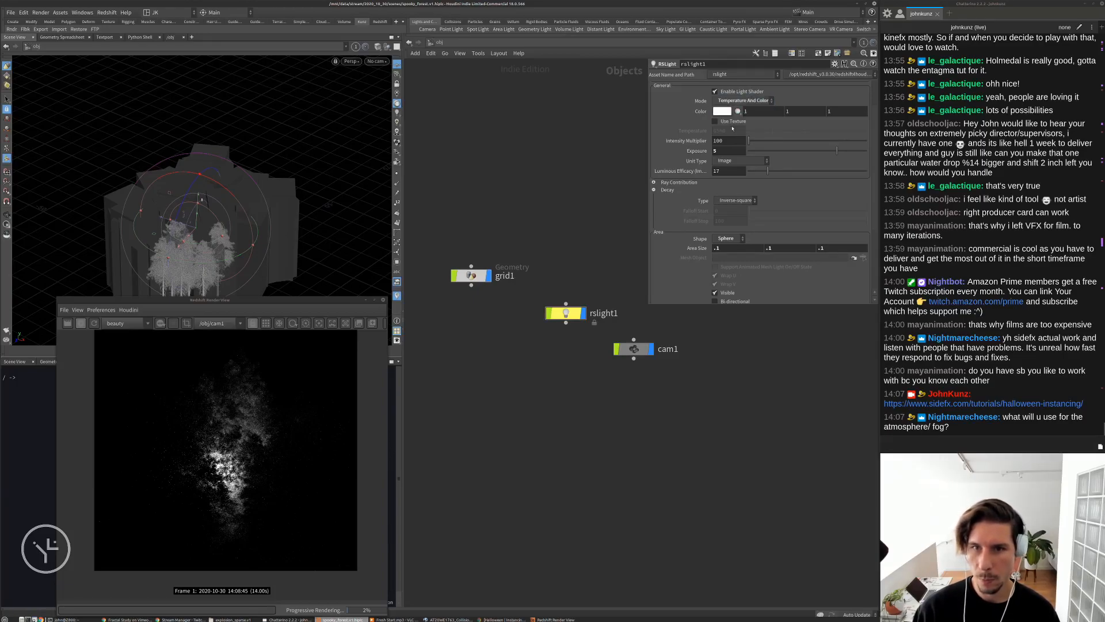
pyautogui.moveTo(773, 131); pyautogui.dragTo(751, 132)
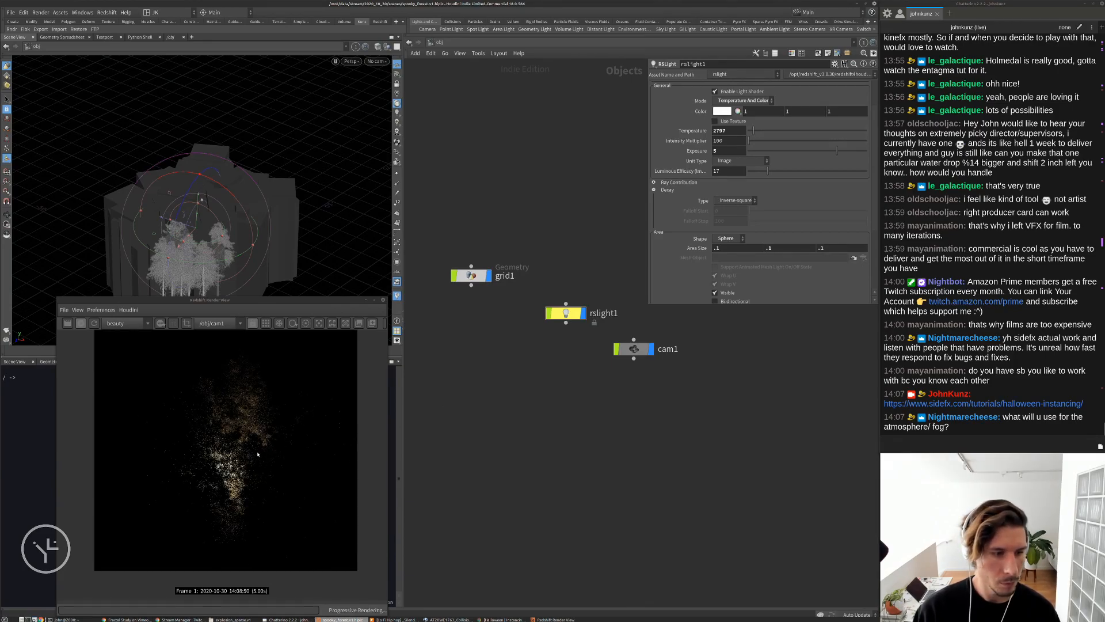
# Lower rslight1's temperature to about 2119 for a deeper orange light and inspect the rendered trees
pyautogui.scroll(5, 236, 464)
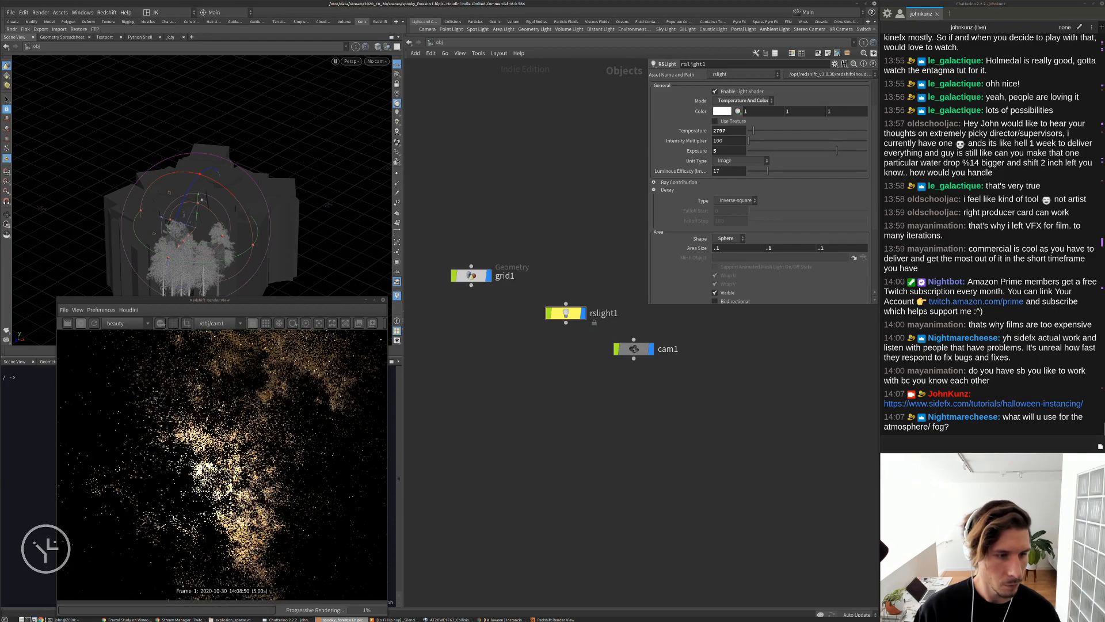
pyautogui.scroll(-3, 219, 469)
pyautogui.scroll(-2, 219, 468)
pyautogui.moveTo(753, 131); pyautogui.dragTo(750, 131)
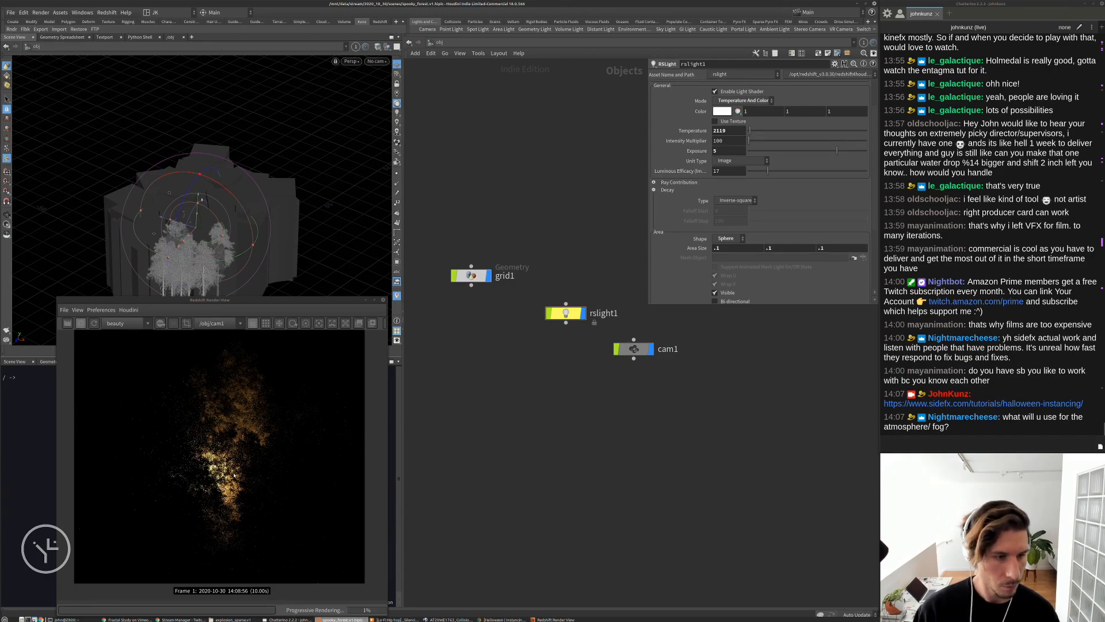
pyautogui.scroll(-1, 232, 476)
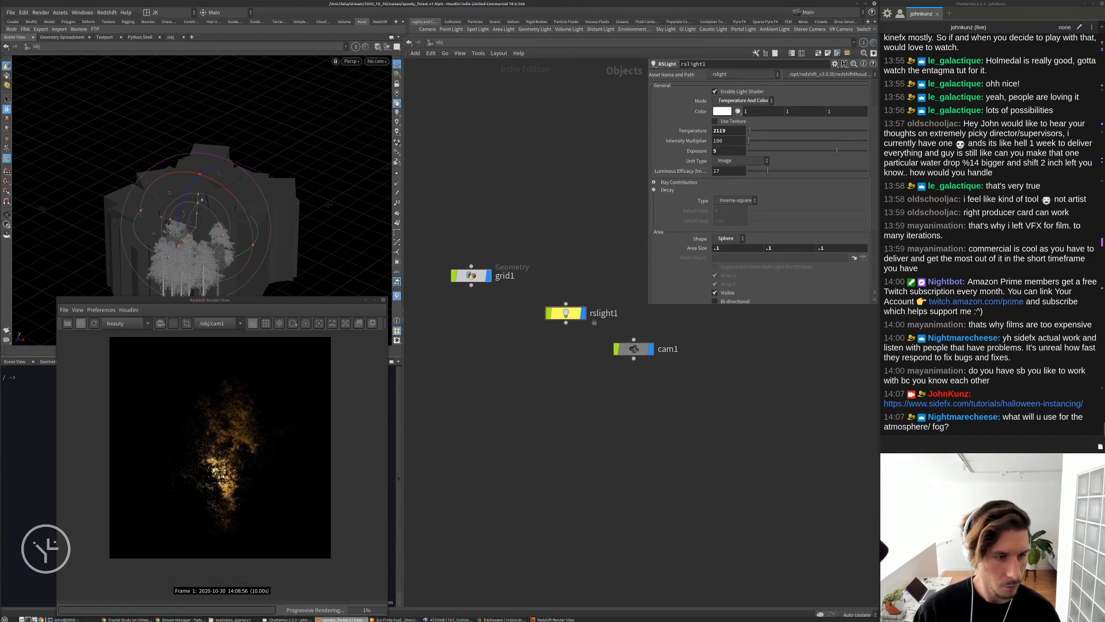
pyautogui.scroll(2, 223, 460)
pyautogui.scroll(2, 226, 455)
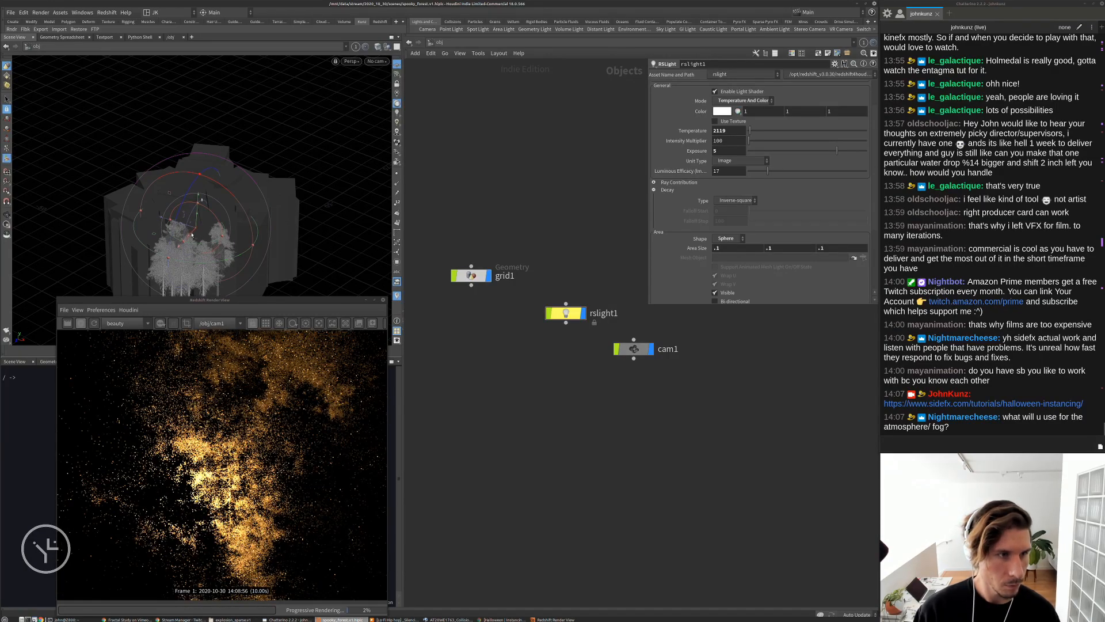
# Move rslight1 slightly higher over the trees and switch the viewport to look through cam1
pyautogui.moveTo(202, 224); pyautogui.dragTo(212, 212)
pyautogui.click(377, 61)
pyautogui.click(380, 102)
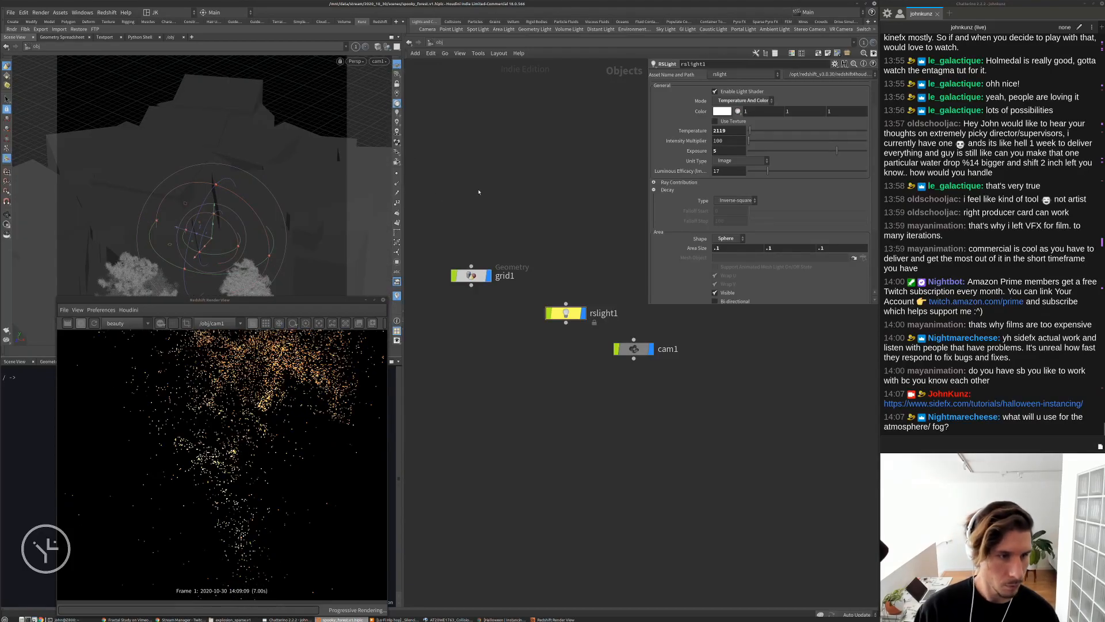
pyautogui.scroll(-2, 194, 454)
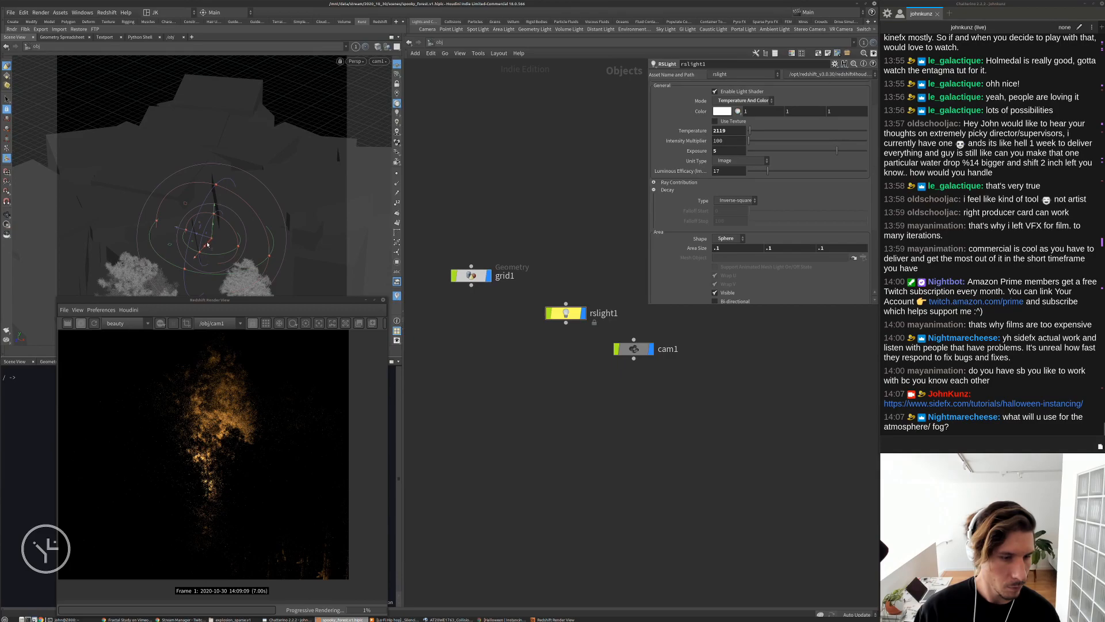
# Try several positions for rslight1 in the cam1 view, ending centrally between and above the two foreground tree crowns
pyautogui.moveTo(207, 244); pyautogui.dragTo(191, 259)
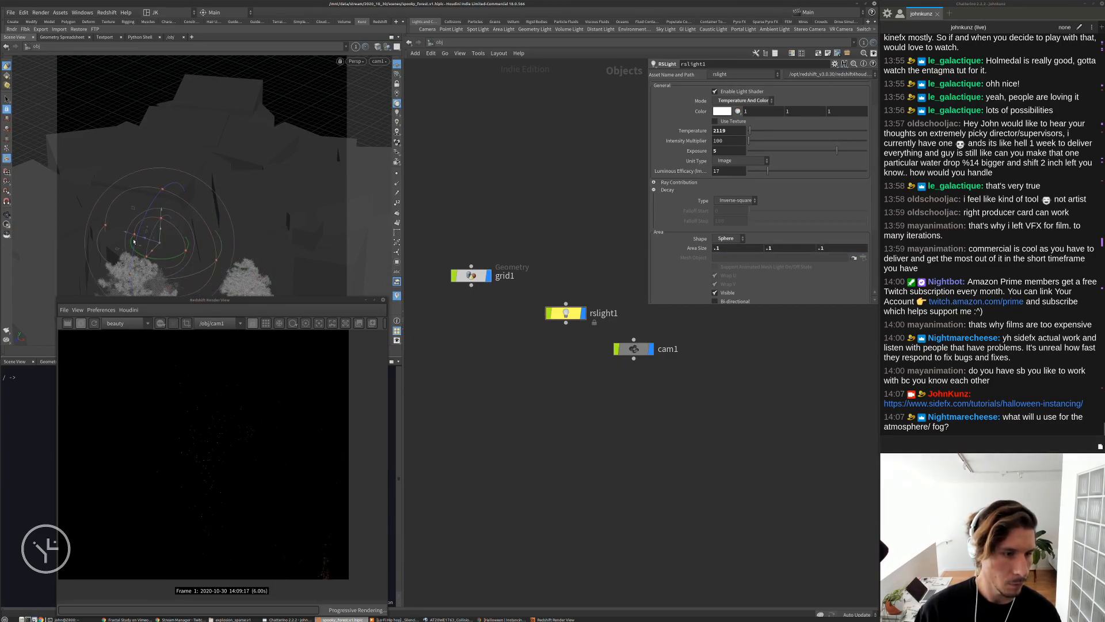
pyautogui.moveTo(153, 242); pyautogui.dragTo(250, 281)
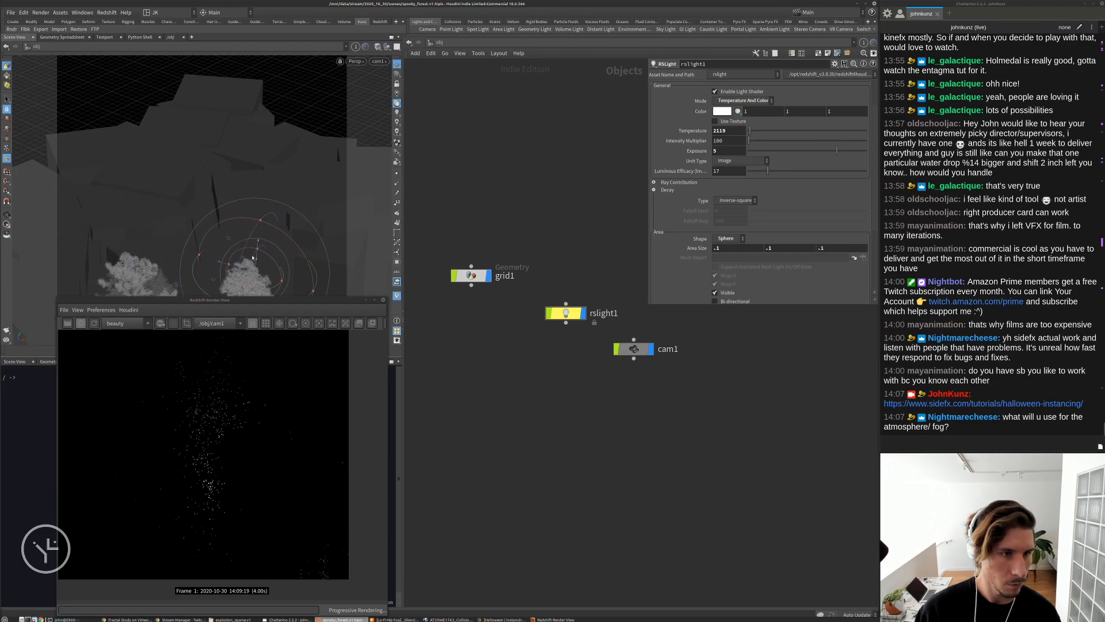
pyautogui.moveTo(250, 281); pyautogui.dragTo(221, 229)
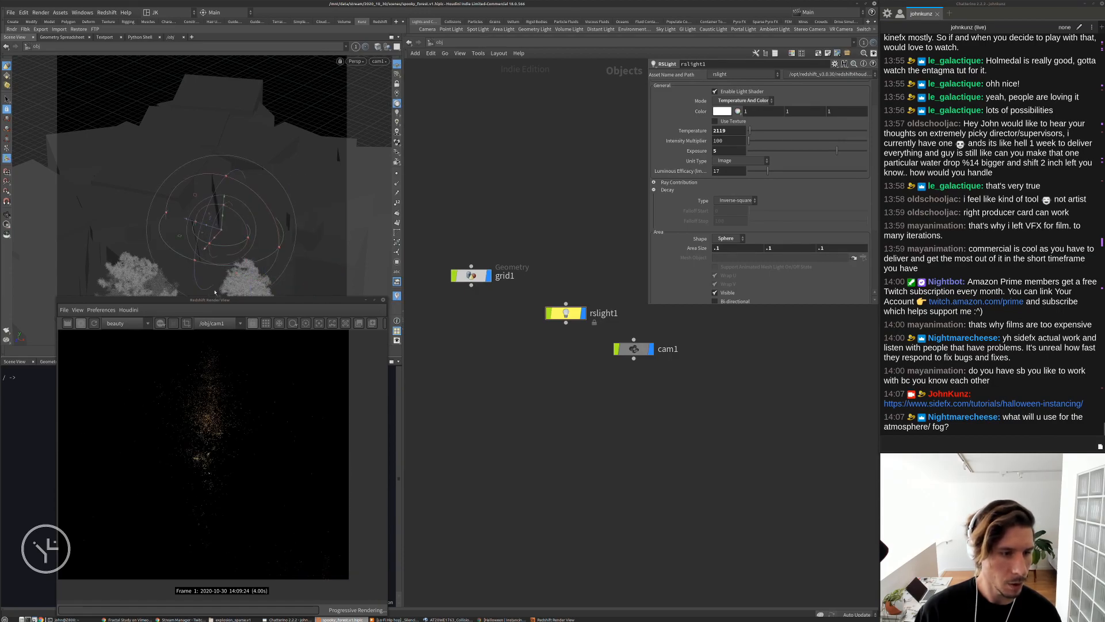
pyautogui.scroll(-1, 201, 455)
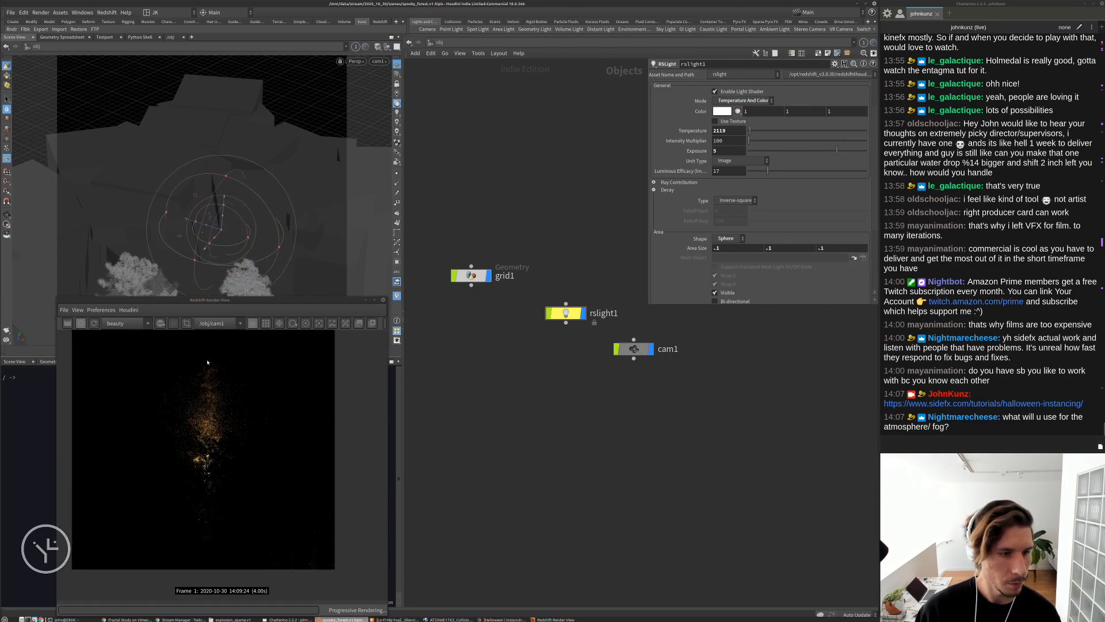
pyautogui.scroll(2, 208, 364)
pyautogui.scroll(-2, 207, 406)
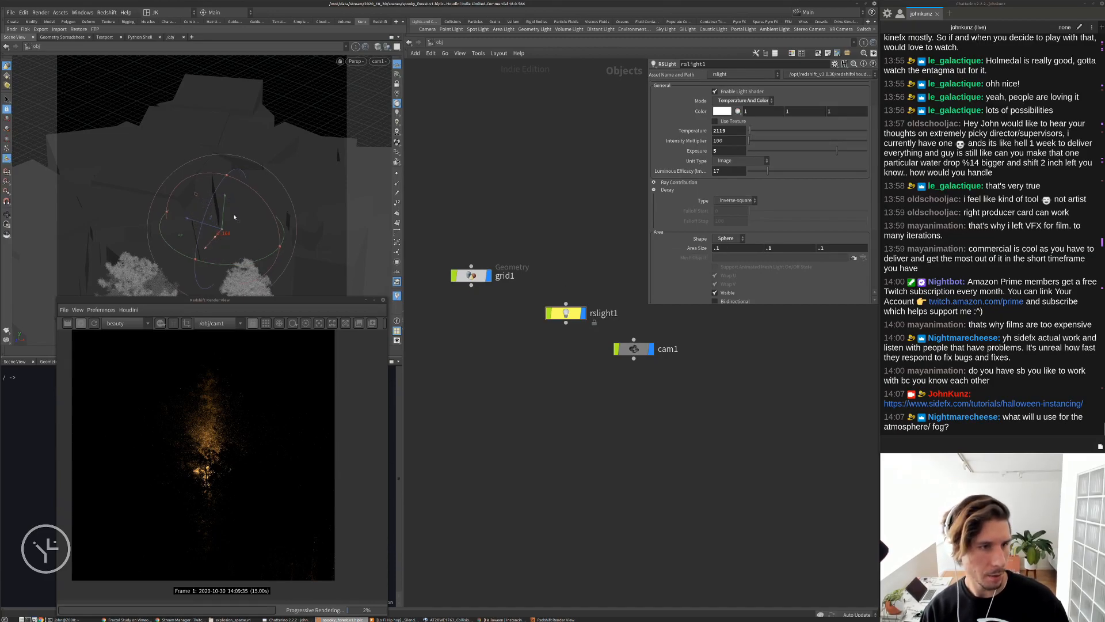
pyautogui.moveTo(216, 238); pyautogui.dragTo(242, 209)
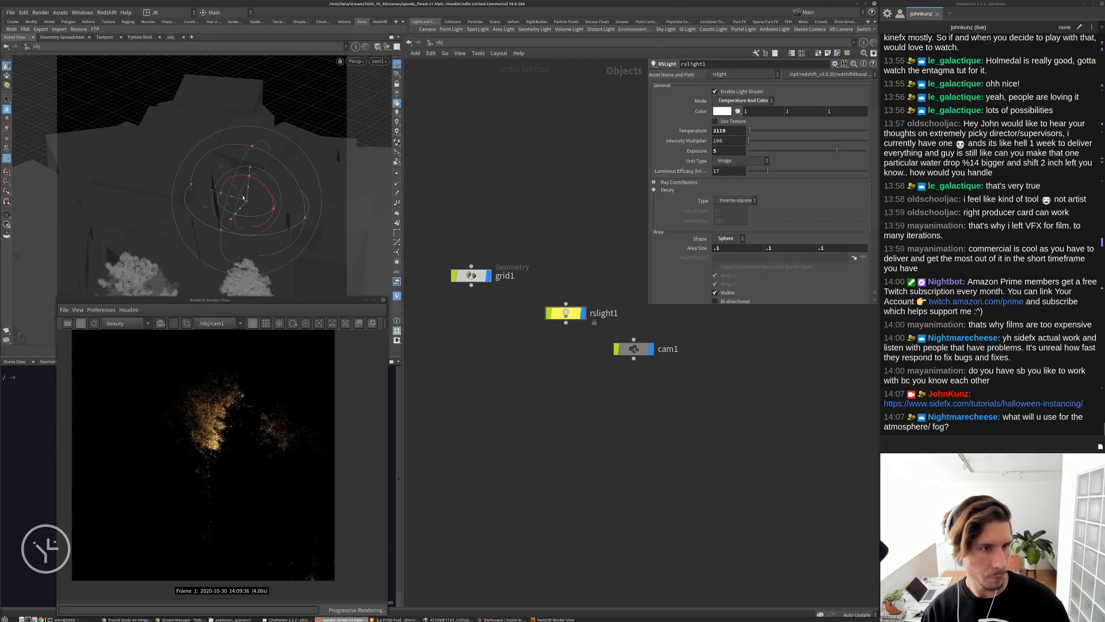
pyautogui.moveTo(227, 198); pyautogui.dragTo(210, 219)
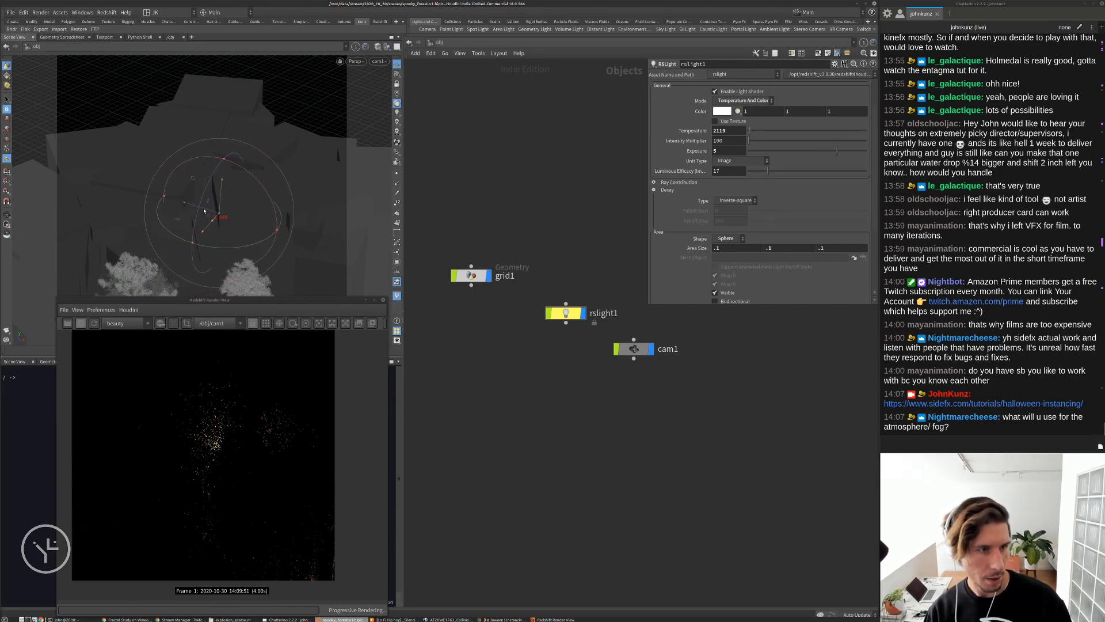
# Move rslight1 across the cam1 view to just above the left foreground tree crown
pyautogui.moveTo(166, 205); pyautogui.dragTo(152, 238)
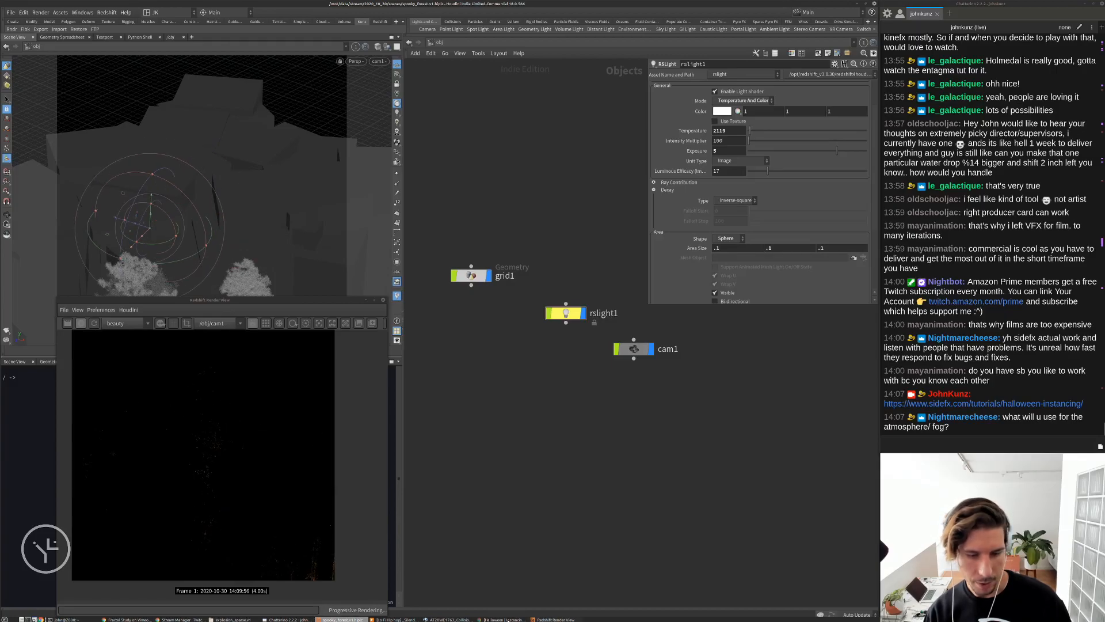
# Switch to the browser, review dark, foggy fir forest photos as atmosphere references, and return to the Houdini scene
pyautogui.hotkey('alt', 'Tab')
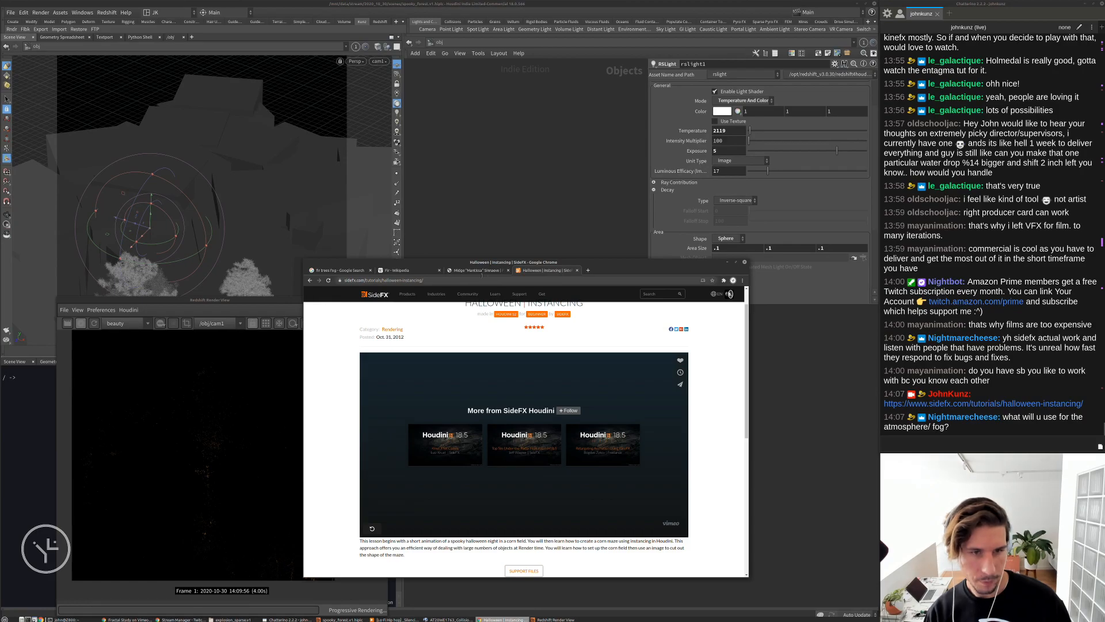
pyautogui.hotkey('ctrl', '1')
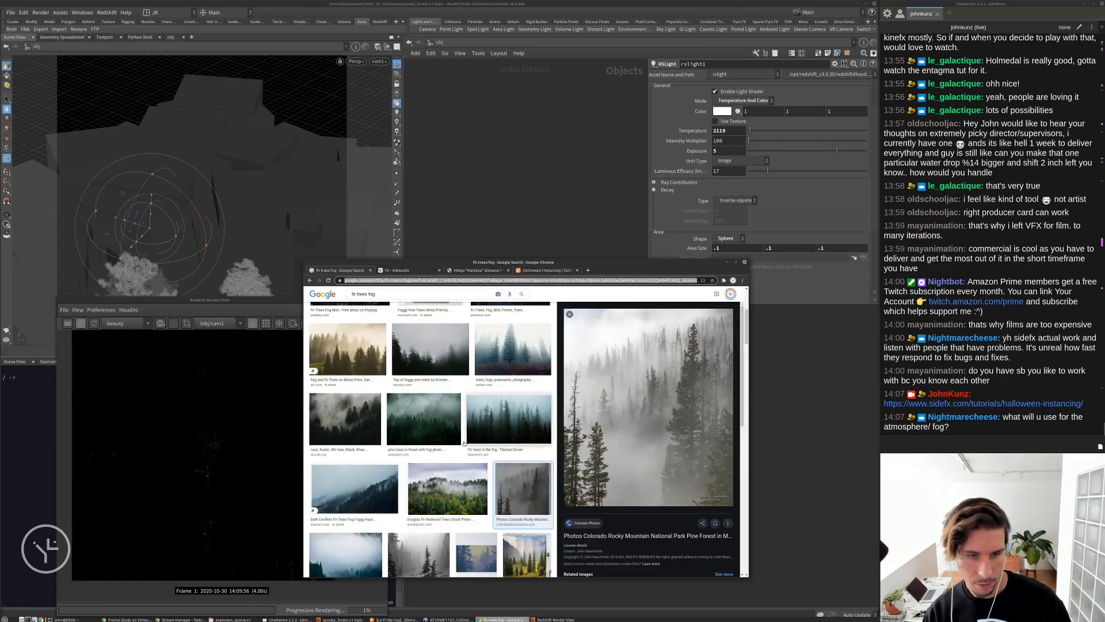
pyautogui.scroll(-2, 471, 443)
pyautogui.click(367, 438)
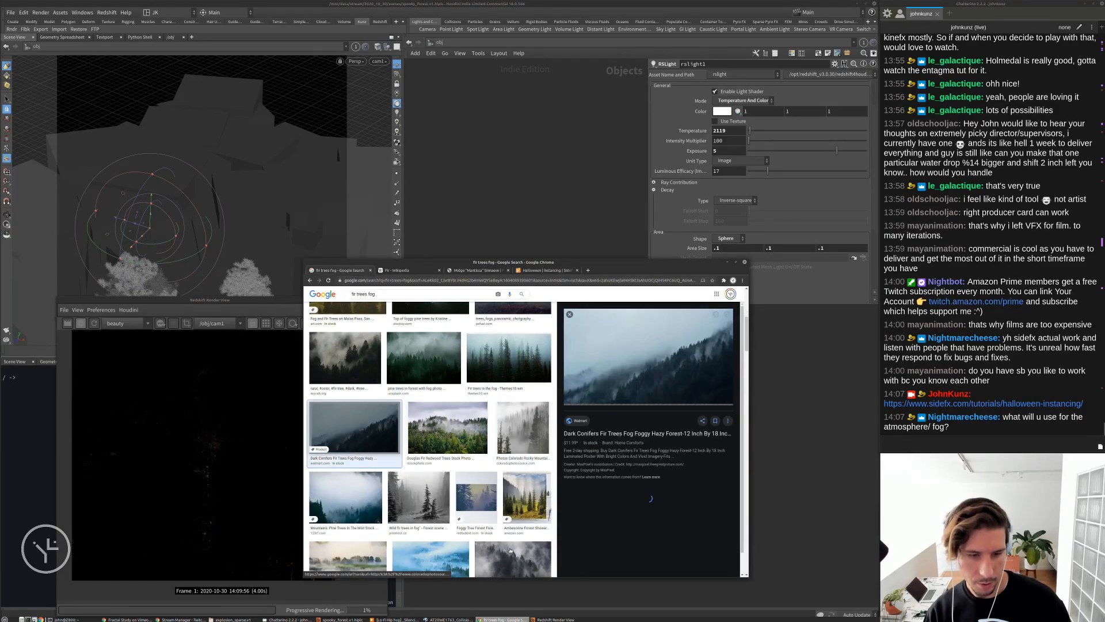
pyautogui.click(510, 551)
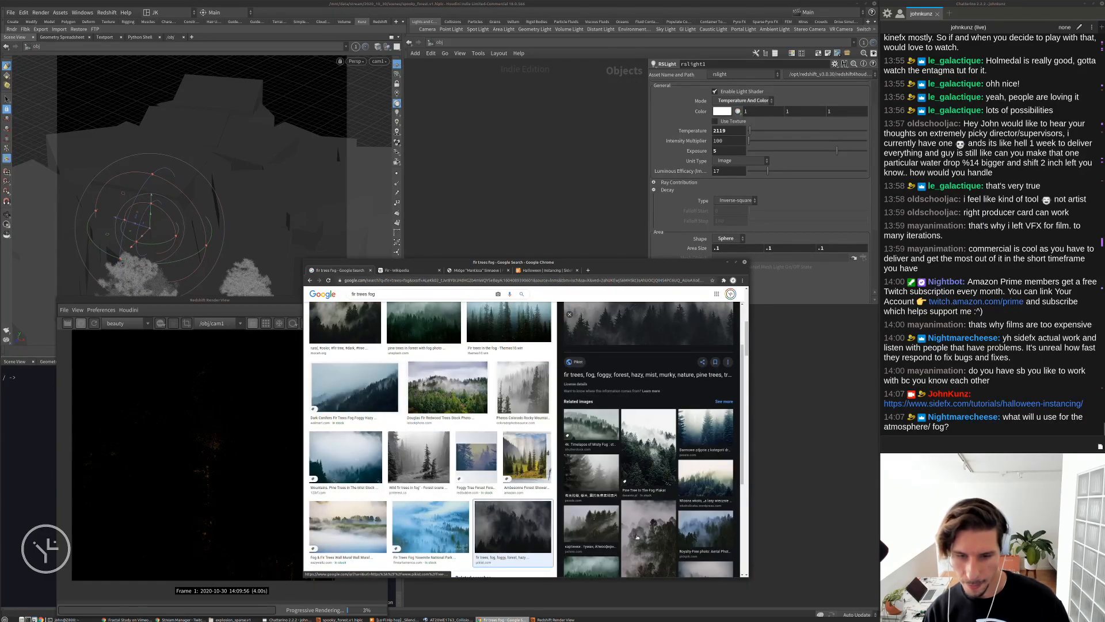
pyautogui.click(637, 536)
pyautogui.moveTo(669, 263); pyautogui.dragTo(334, 306)
pyautogui.click(327, 301)
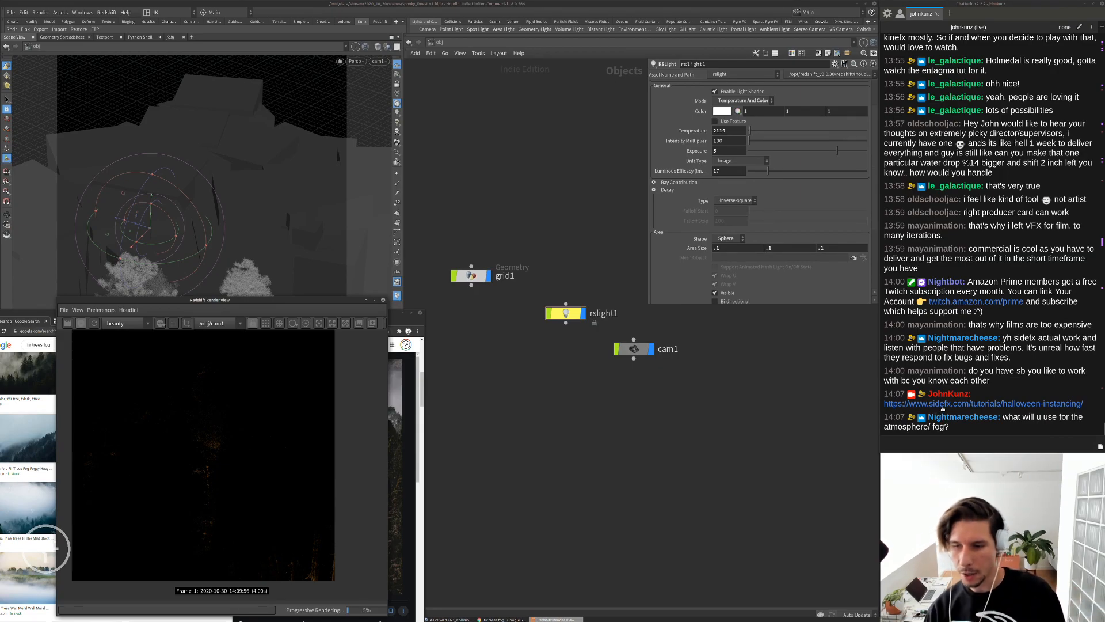
pyautogui.click(484, 224)
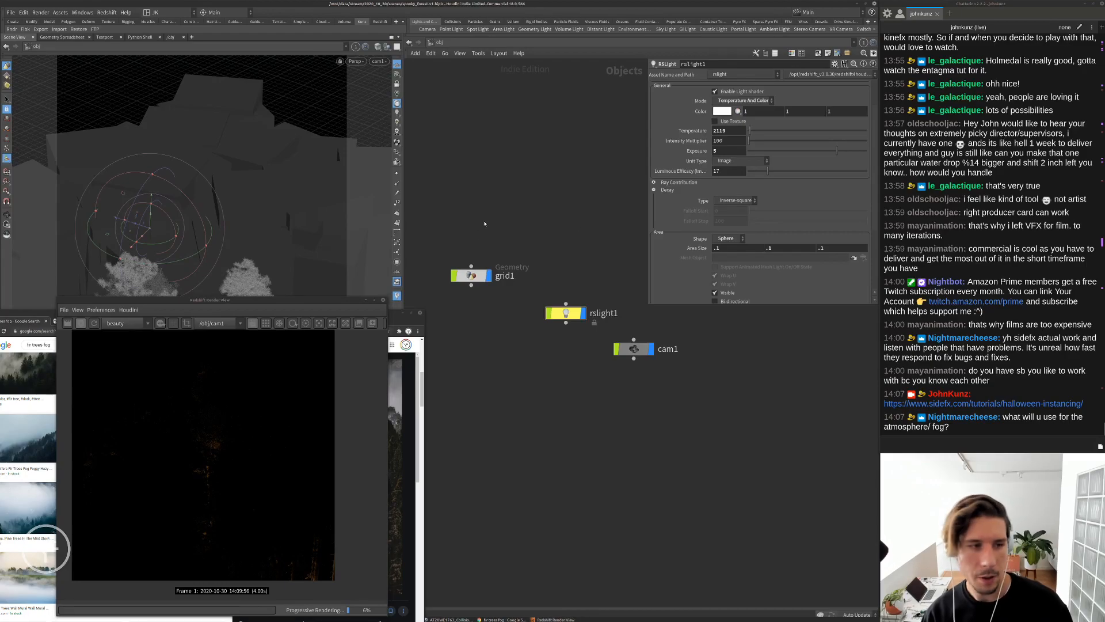
# Move rslight1 back toward the centre, well above the two foreground tree crowns, and inspect the light's grain in the render
pyautogui.moveTo(497, 352); pyautogui.dragTo(514, 340, button='middle')
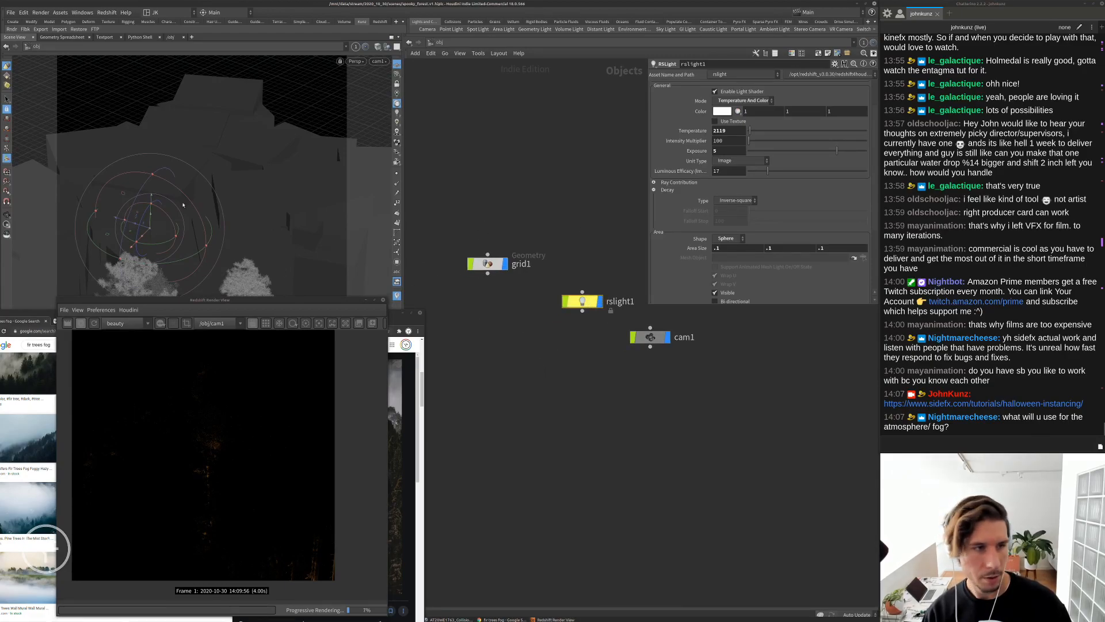
pyautogui.moveTo(144, 234); pyautogui.dragTo(196, 146)
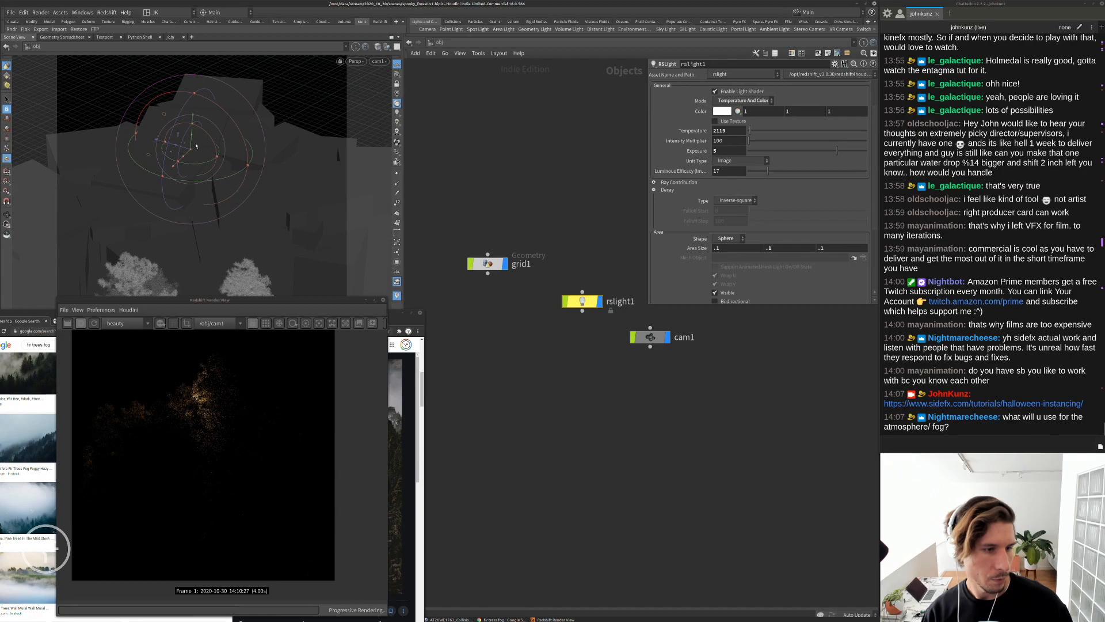
pyautogui.moveTo(178, 147); pyautogui.dragTo(192, 186)
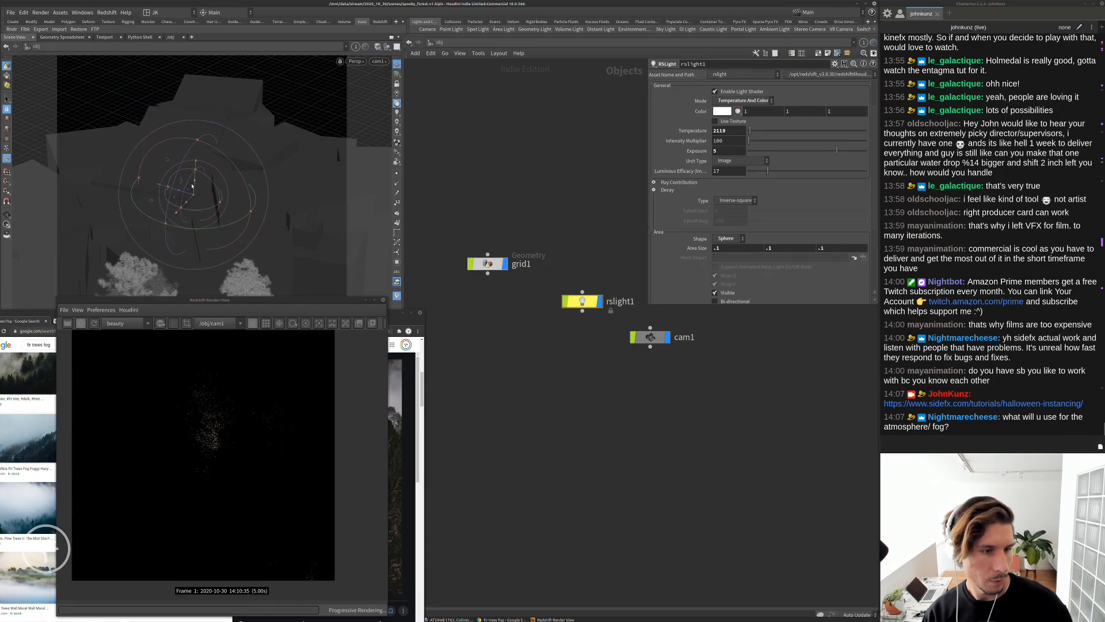
pyautogui.scroll(2, 208, 428)
pyautogui.scroll(1, 208, 428)
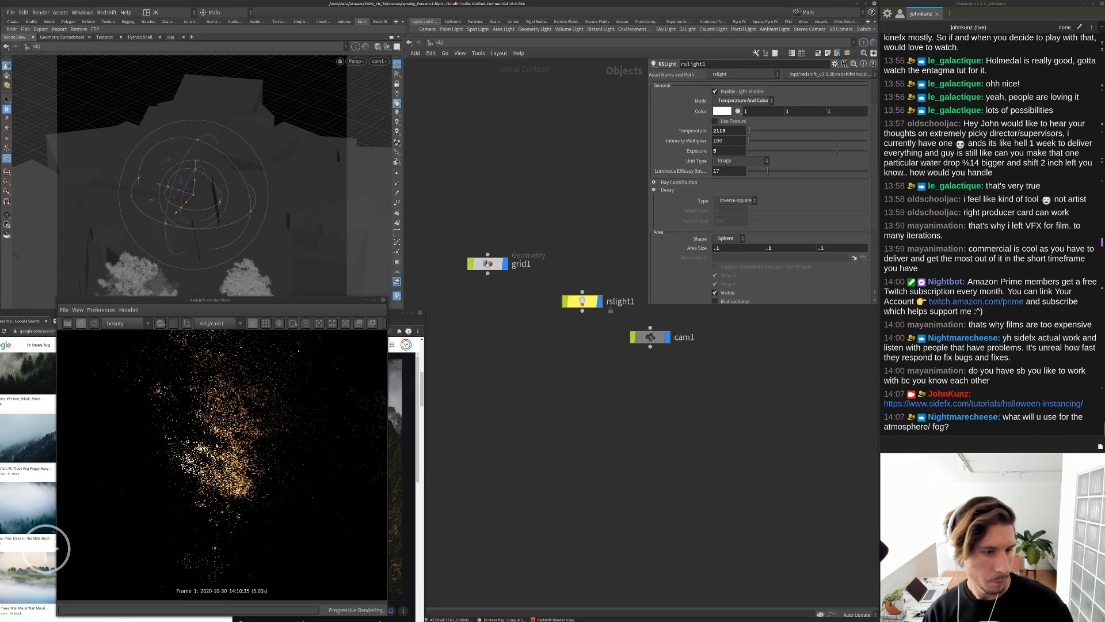
pyautogui.scroll(-4, 207, 428)
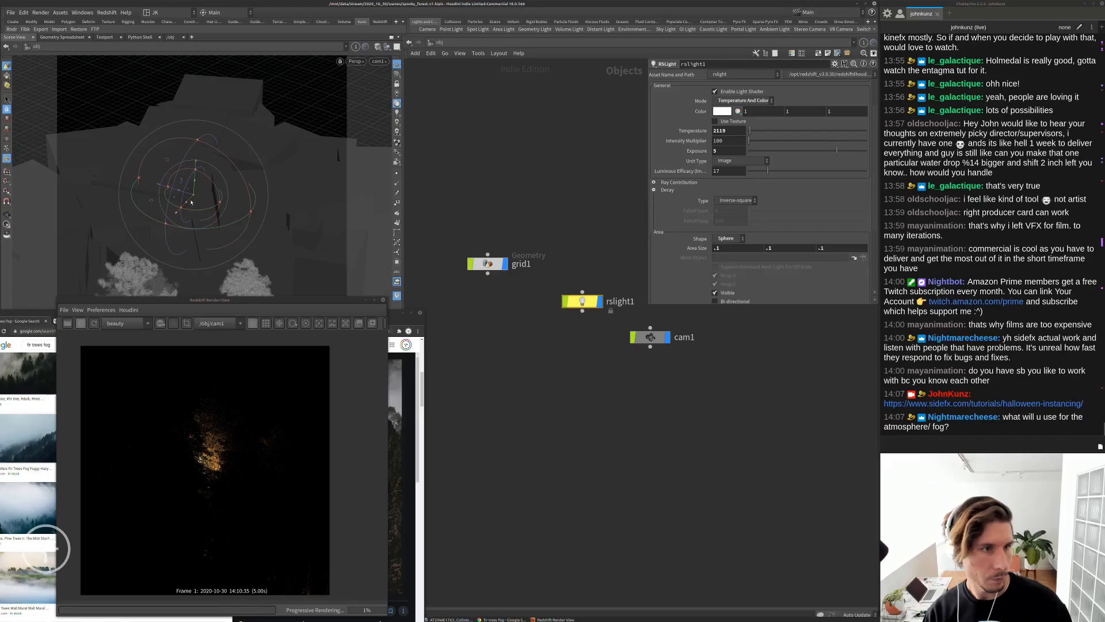
# Set rslight1's area size to 0.3 on all three axes and lower the light between the two foreground tree crowns
pyautogui.moveTo(697, 247); pyautogui.dragTo(723, 249, button='middle')
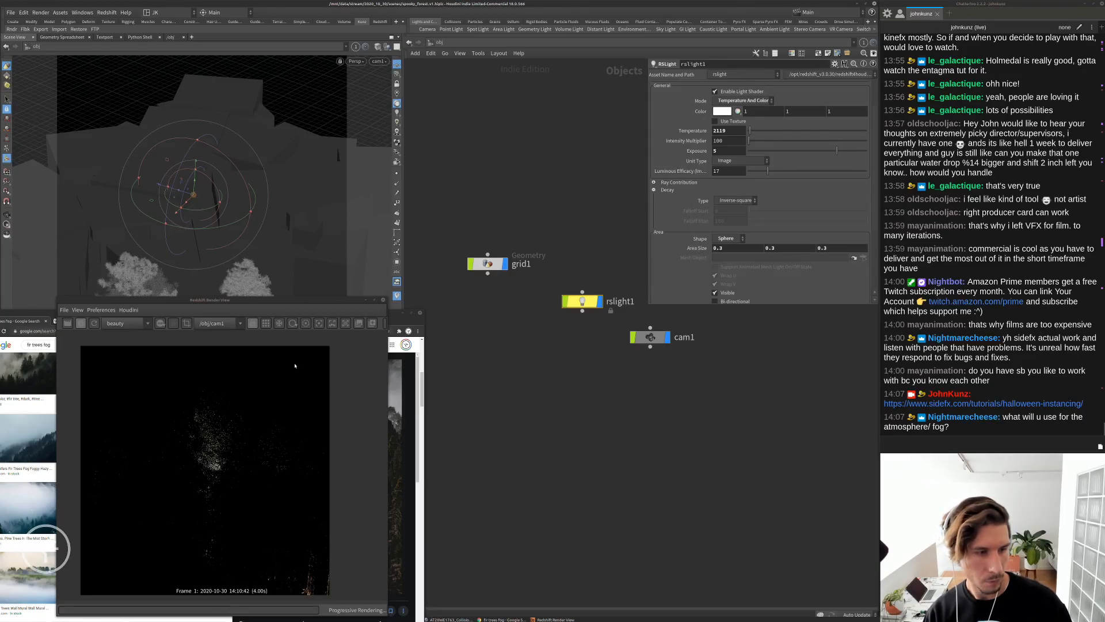
pyautogui.moveTo(186, 203); pyautogui.dragTo(212, 225)
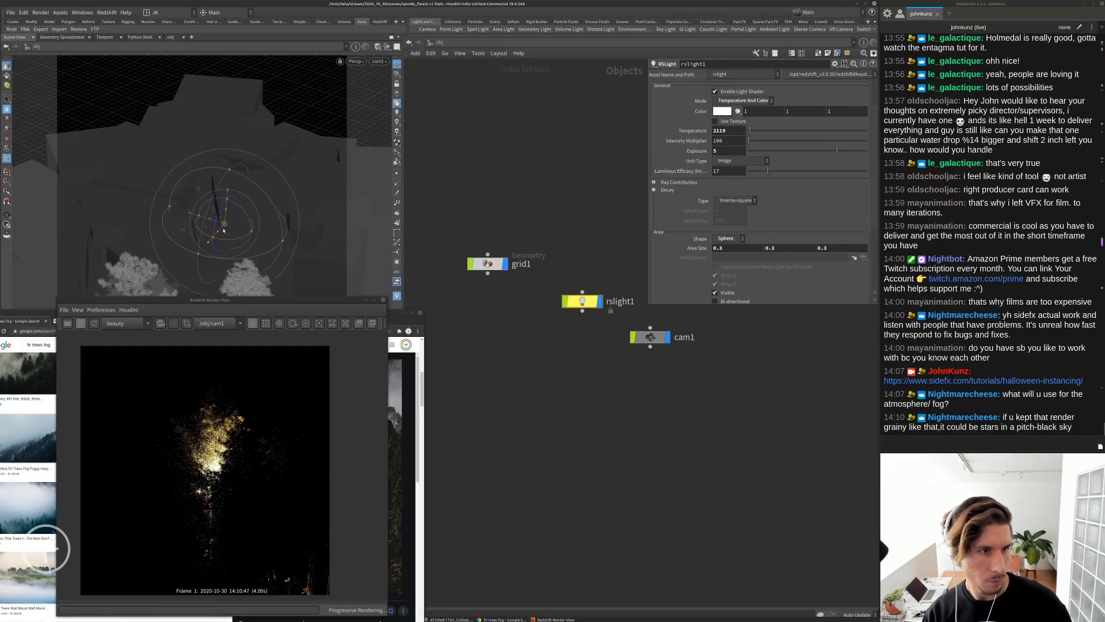
pyautogui.moveTo(227, 217); pyautogui.dragTo(227, 244)
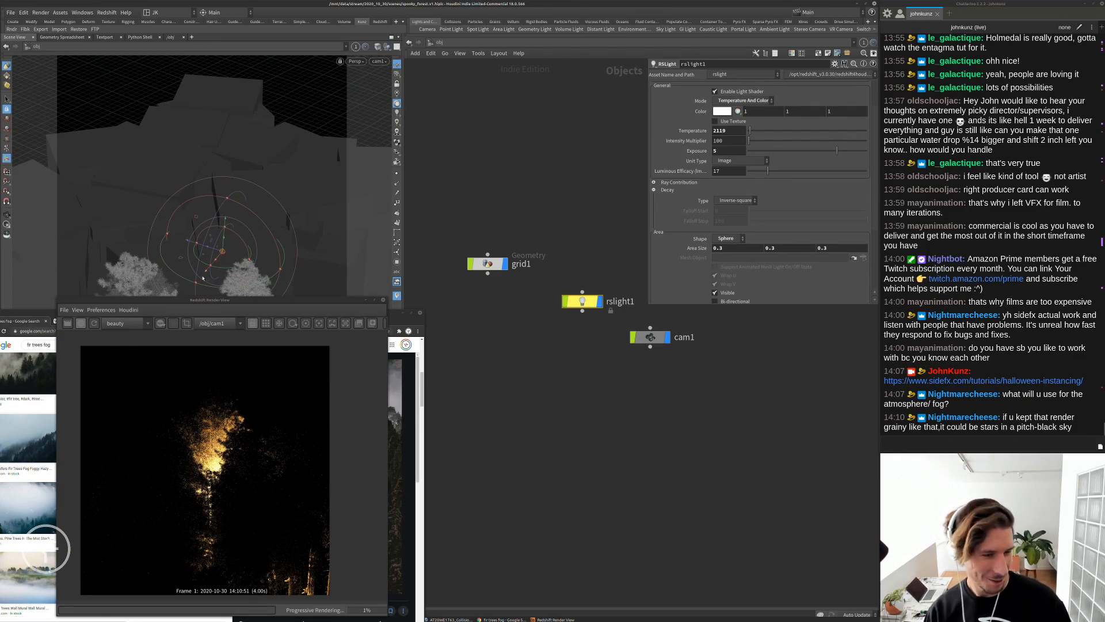
pyautogui.moveTo(204, 275); pyautogui.dragTo(189, 291)
pyautogui.keyDown('alt'); pyautogui.moveTo(212, 389); pyautogui.dragTo(190, 422, button='right'); pyautogui.keyUp('alt')
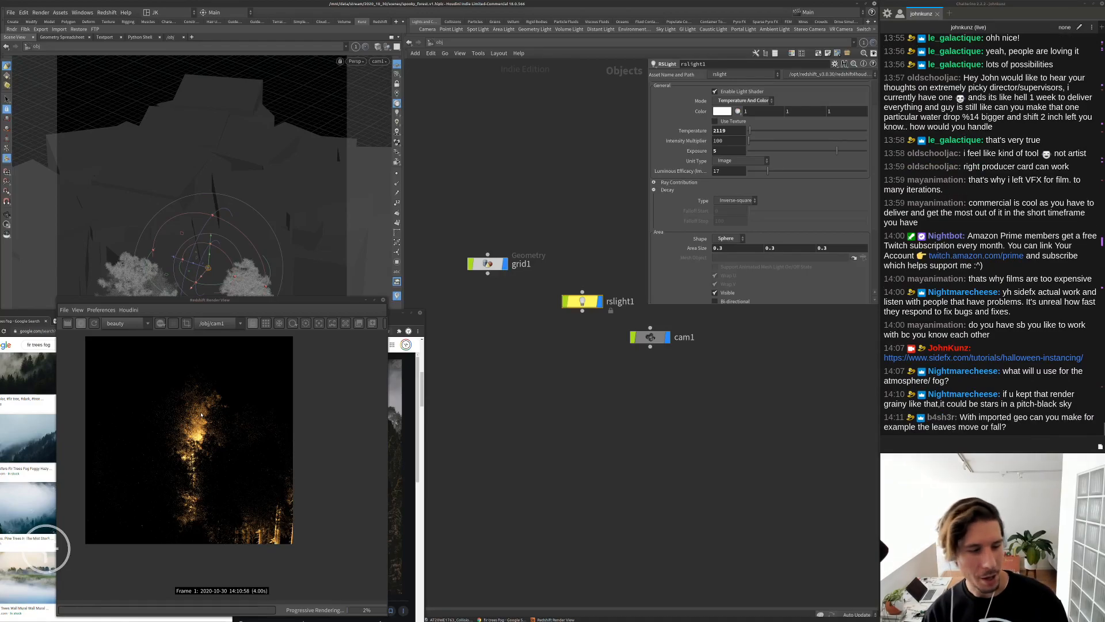
pyautogui.keyDown('alt'); pyautogui.moveTo(205, 301); pyautogui.dragTo(202, 276, button='right'); pyautogui.keyUp('alt')
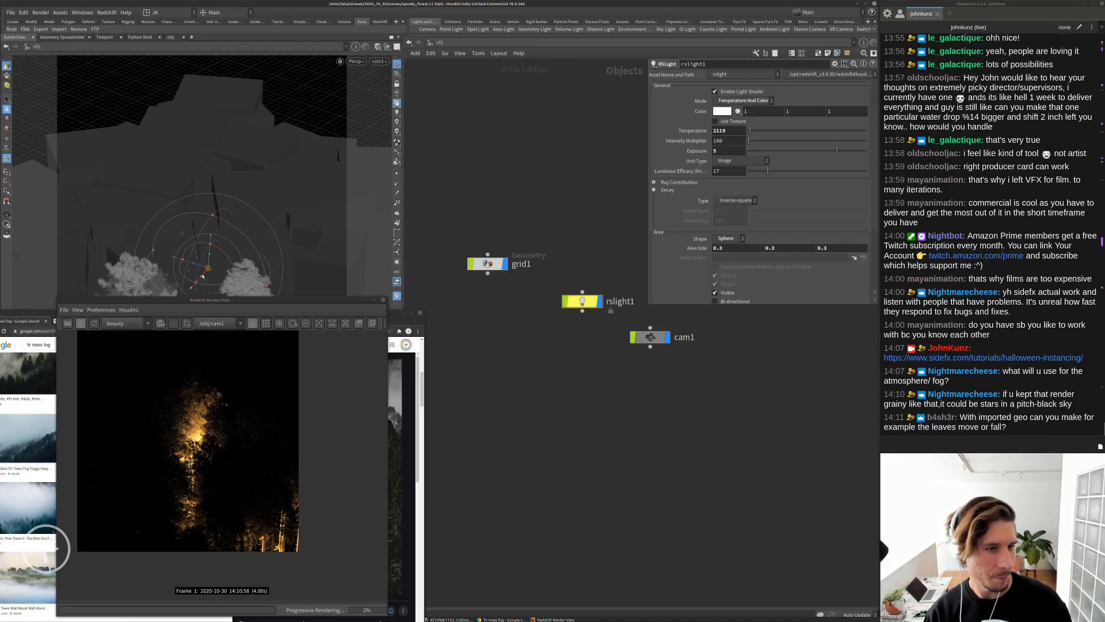
# Try several higher positions for rslight1, ending slightly left of centre just above the two foreground tree crowns
pyautogui.moveTo(202, 267); pyautogui.dragTo(240, 223)
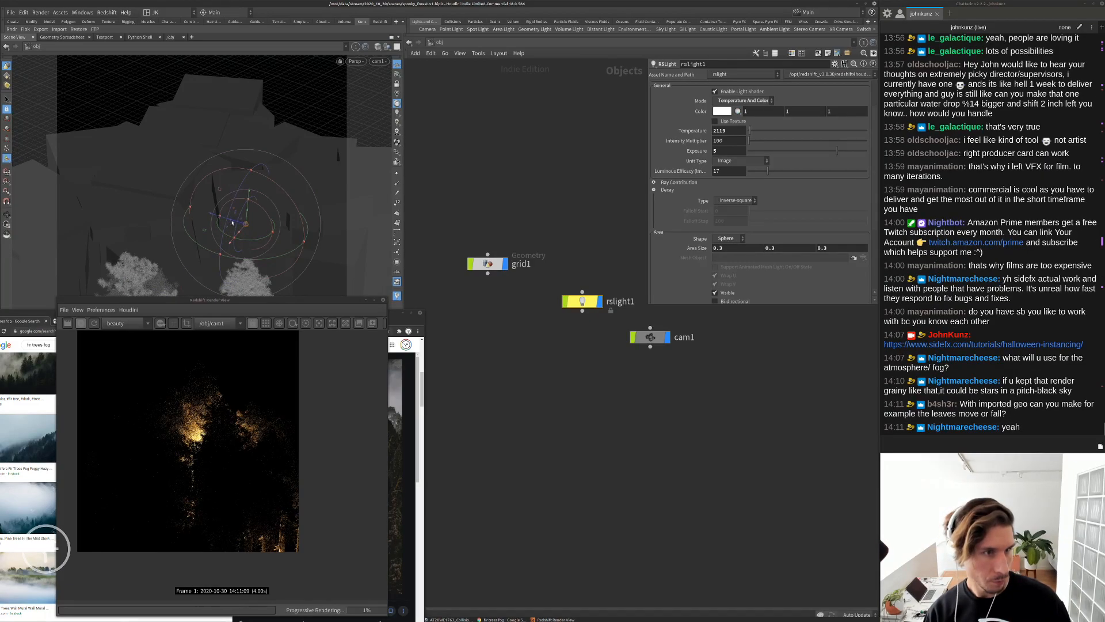
pyautogui.moveTo(202, 216); pyautogui.dragTo(216, 185)
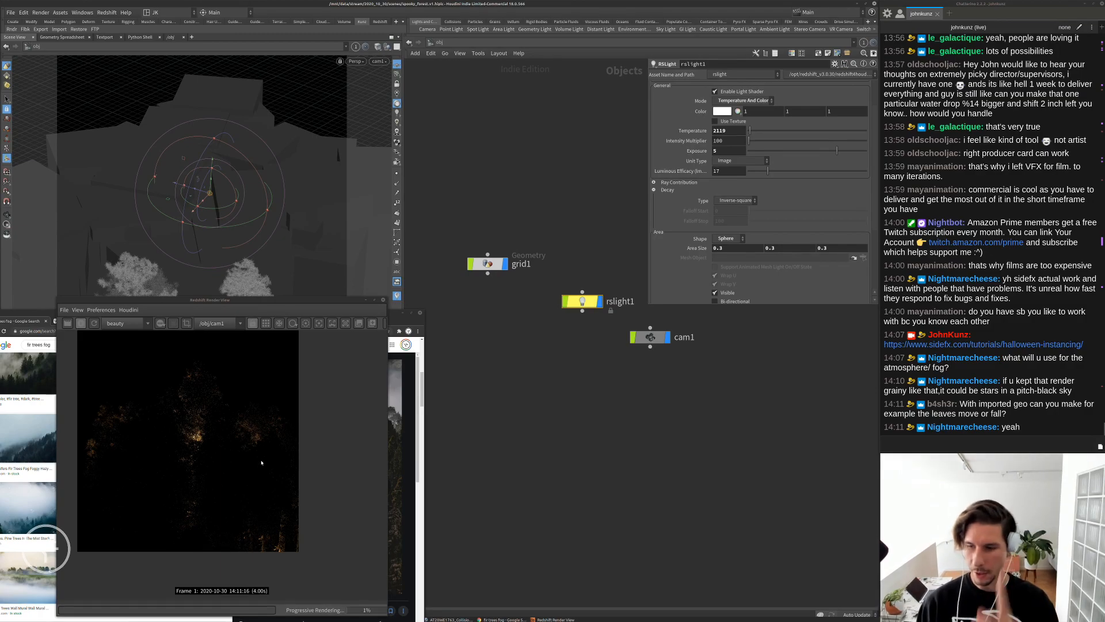
pyautogui.moveTo(204, 201); pyautogui.dragTo(198, 206)
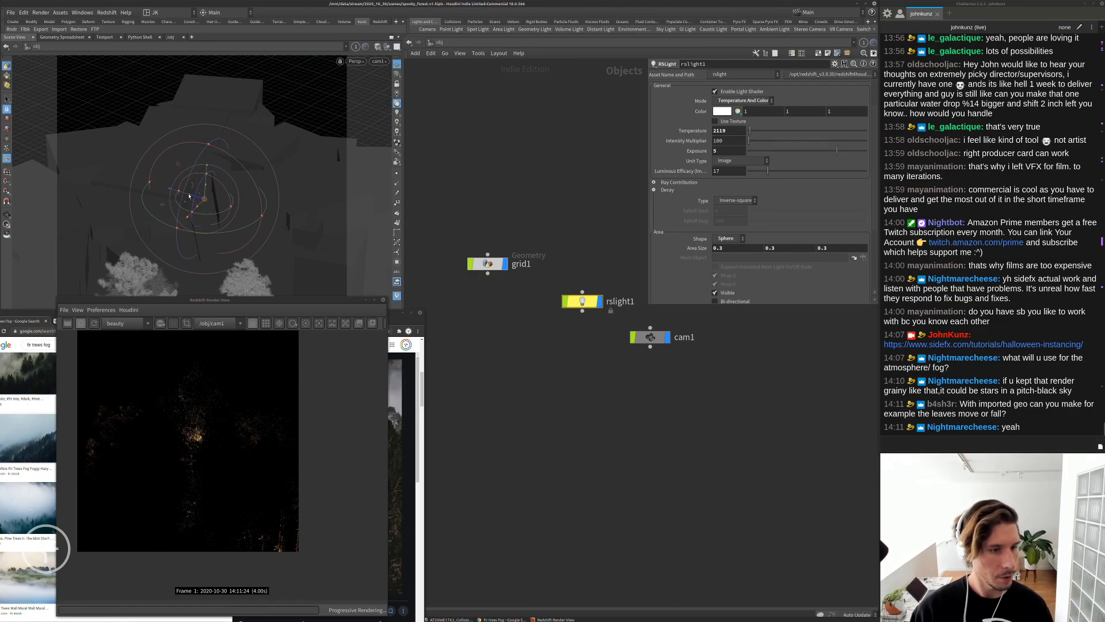
pyautogui.moveTo(189, 197); pyautogui.dragTo(206, 226)
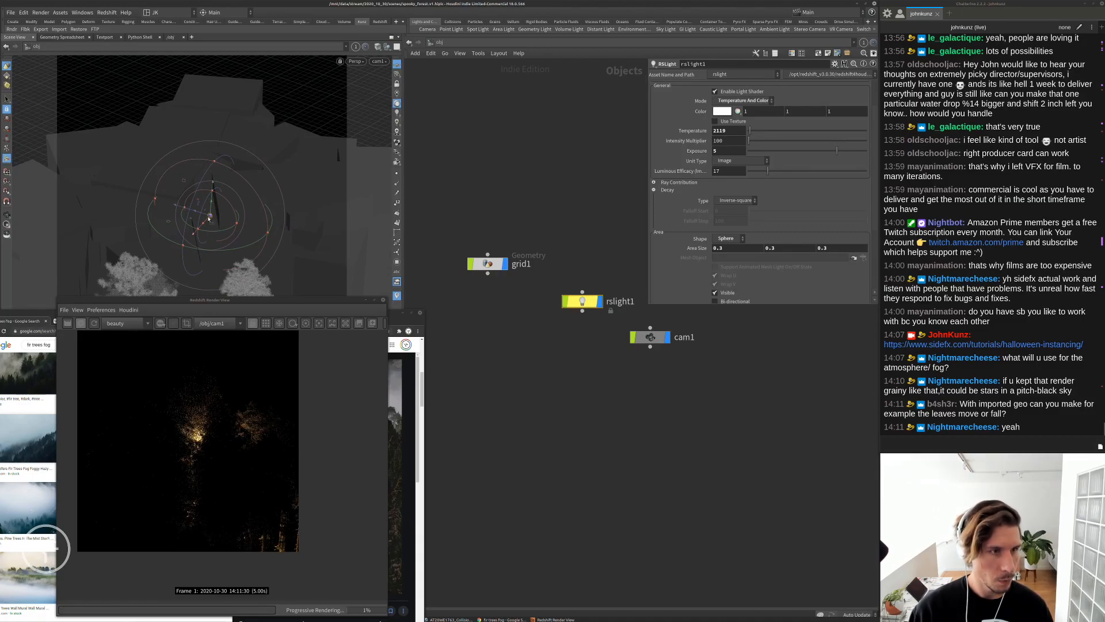
pyautogui.moveTo(209, 206); pyautogui.dragTo(207, 248)
pyautogui.moveTo(202, 195); pyautogui.dragTo(176, 245)
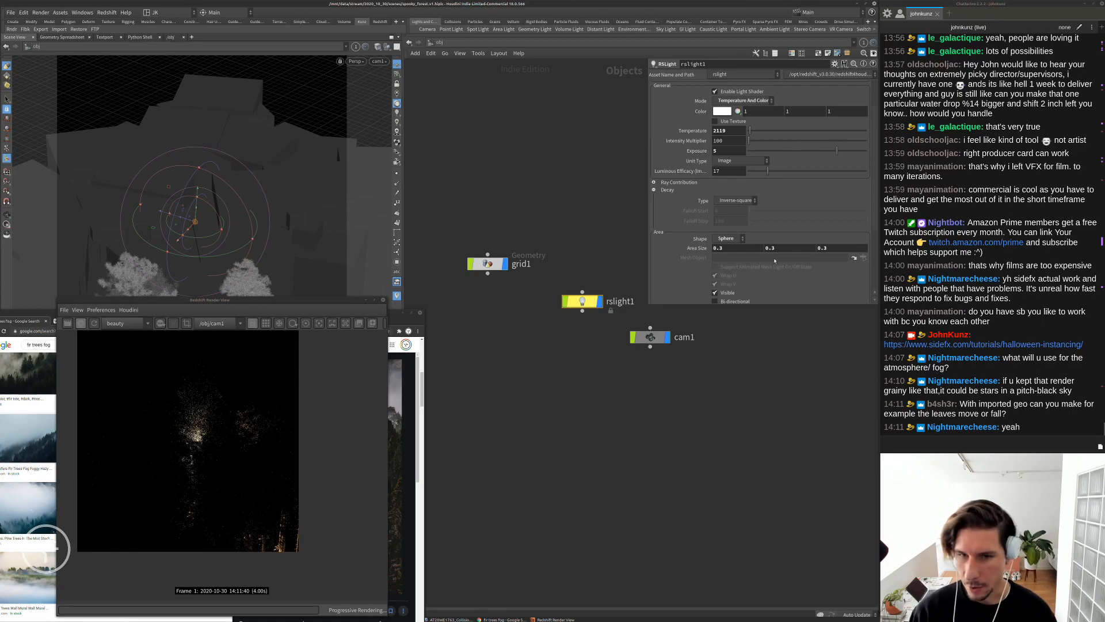
# Set rslight1's exposure to 3 and raise the light well above the gap between the two foreground tree crowns
pyautogui.click(727, 151)
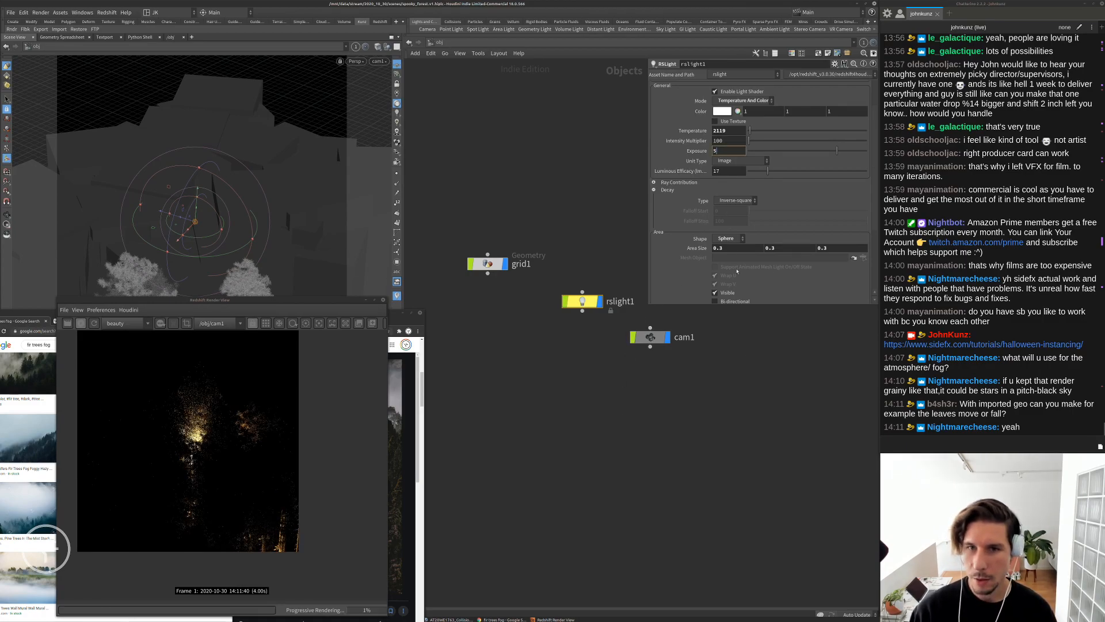
pyautogui.write('3')
pyautogui.press('Return')
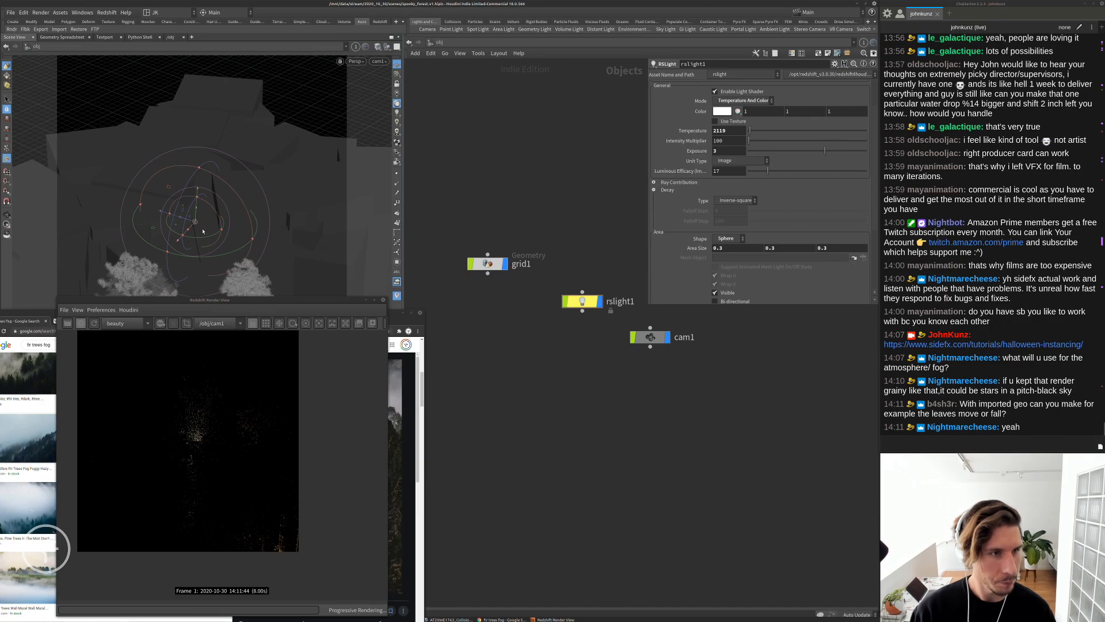
pyautogui.moveTo(198, 191)
pyautogui.mouseDown()
pyautogui.moveTo(199, 171)
pyautogui.moveTo(199, 186)
pyautogui.mouseUp()
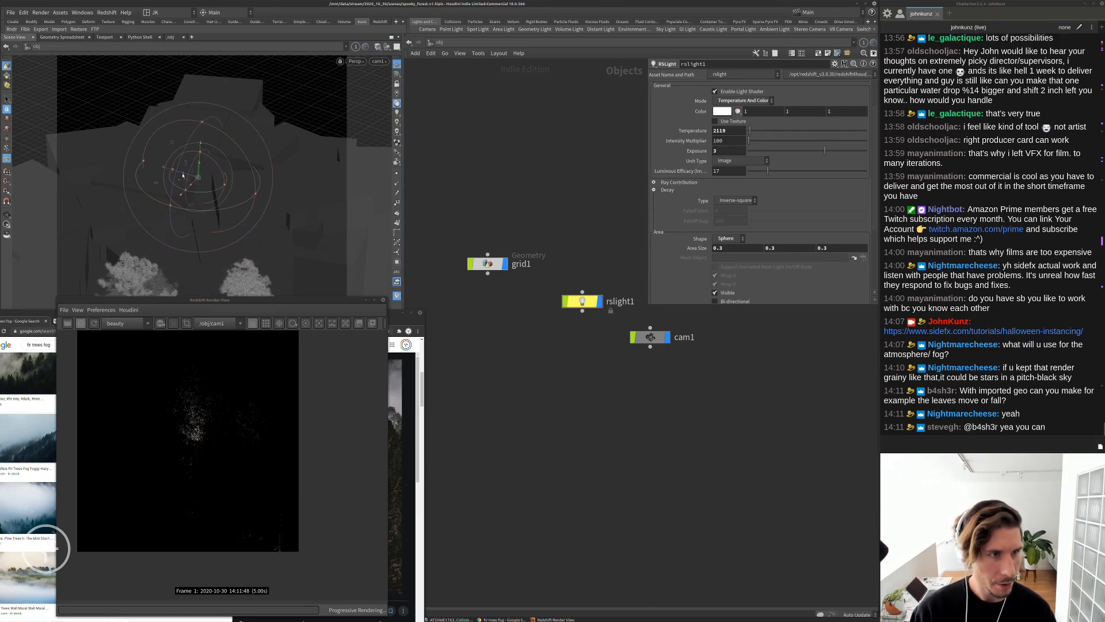
pyautogui.moveTo(187, 224); pyautogui.dragTo(214, 194)
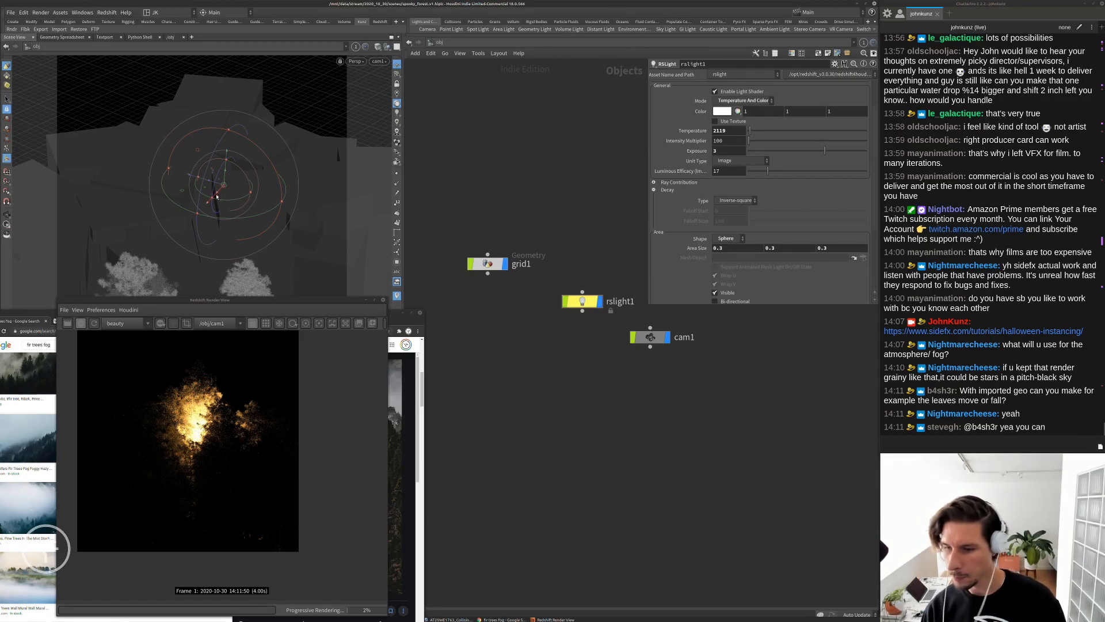
# Lower rslight1 gradually until it sits between the two foreground tree crowns, and inspect the rendered trees
pyautogui.moveTo(225, 173); pyautogui.dragTo(223, 202)
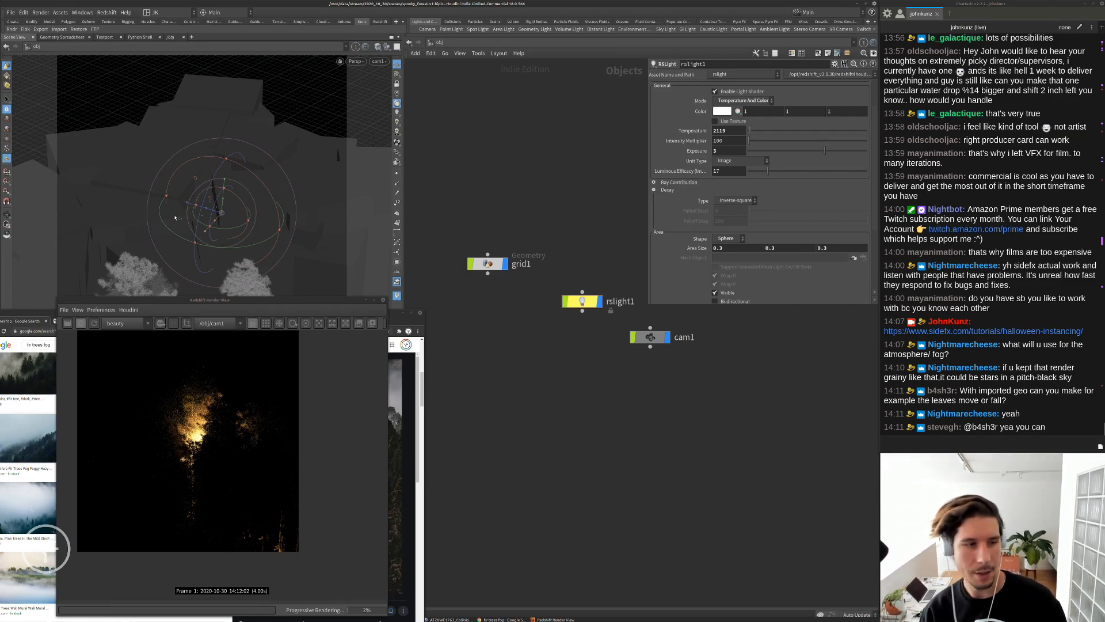
pyautogui.moveTo(218, 218); pyautogui.dragTo(208, 234)
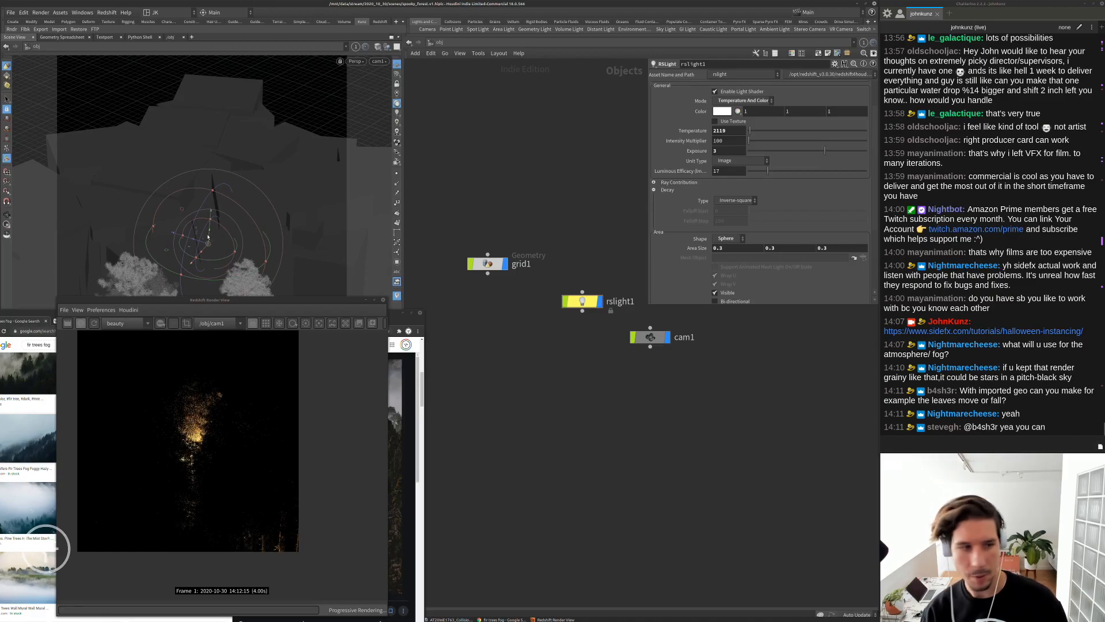
pyautogui.moveTo(208, 236); pyautogui.dragTo(205, 261)
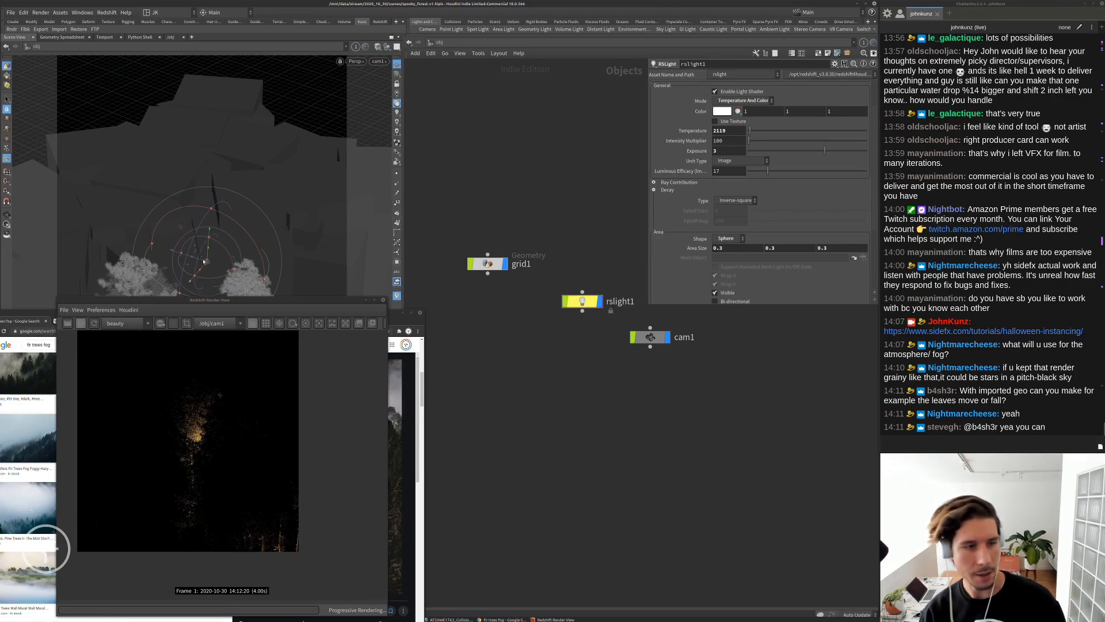
pyautogui.scroll(1, 197, 423)
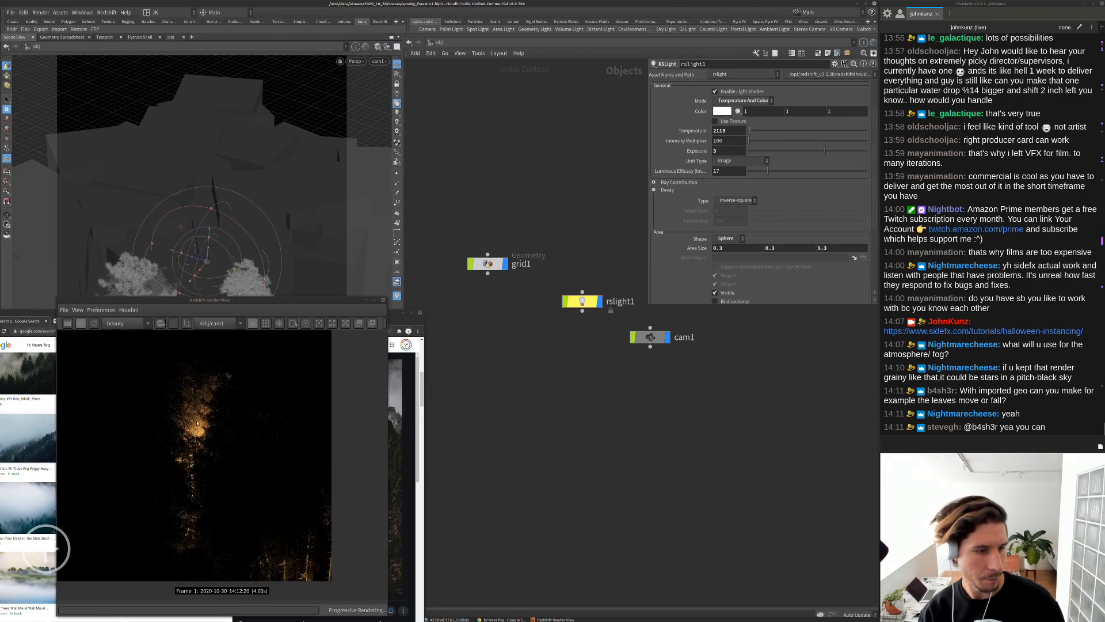
pyautogui.scroll(-1, 207, 388)
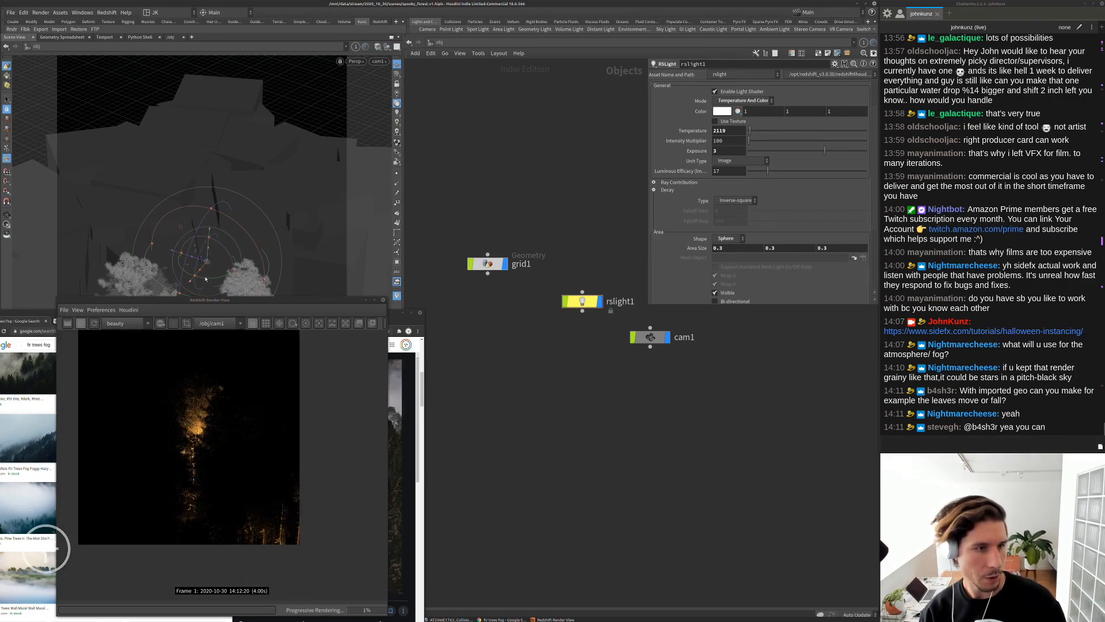
# Raise rslight1 out of the gap and test positions around the centre, ending slightly right of centre above the foreground trees
pyautogui.moveTo(213, 242); pyautogui.dragTo(188, 183)
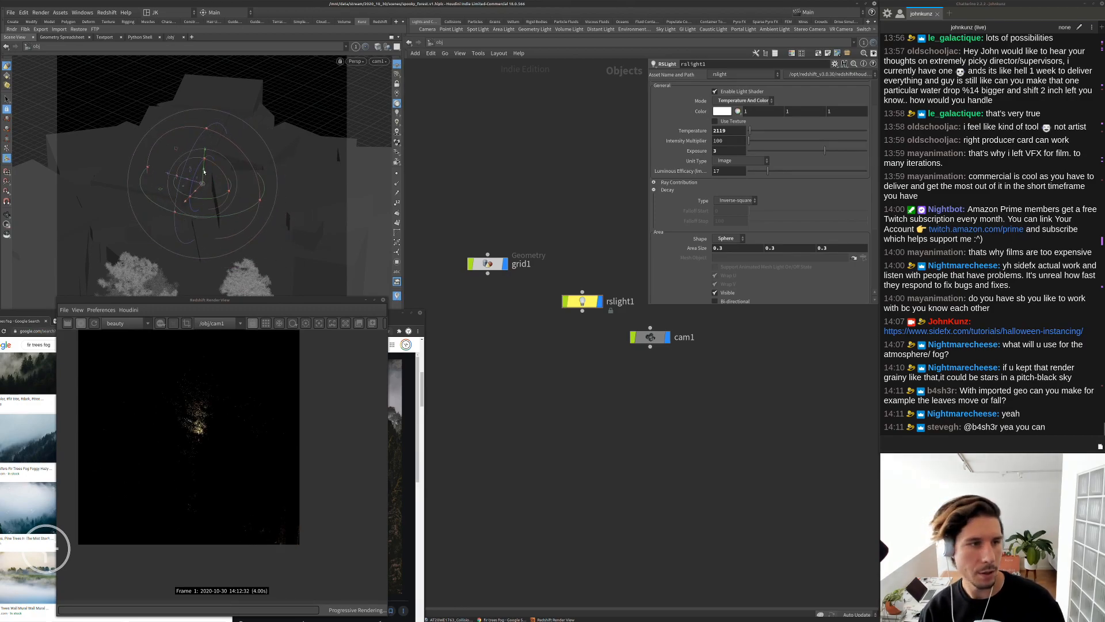
pyautogui.moveTo(206, 161); pyautogui.dragTo(223, 202)
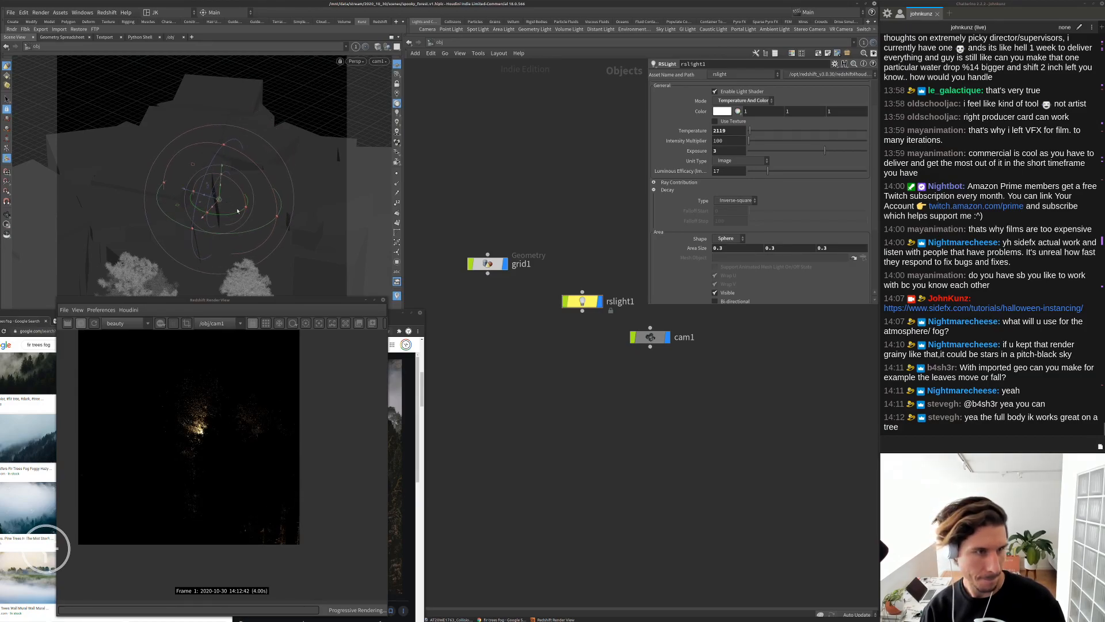
pyautogui.moveTo(239, 211); pyautogui.dragTo(206, 221)
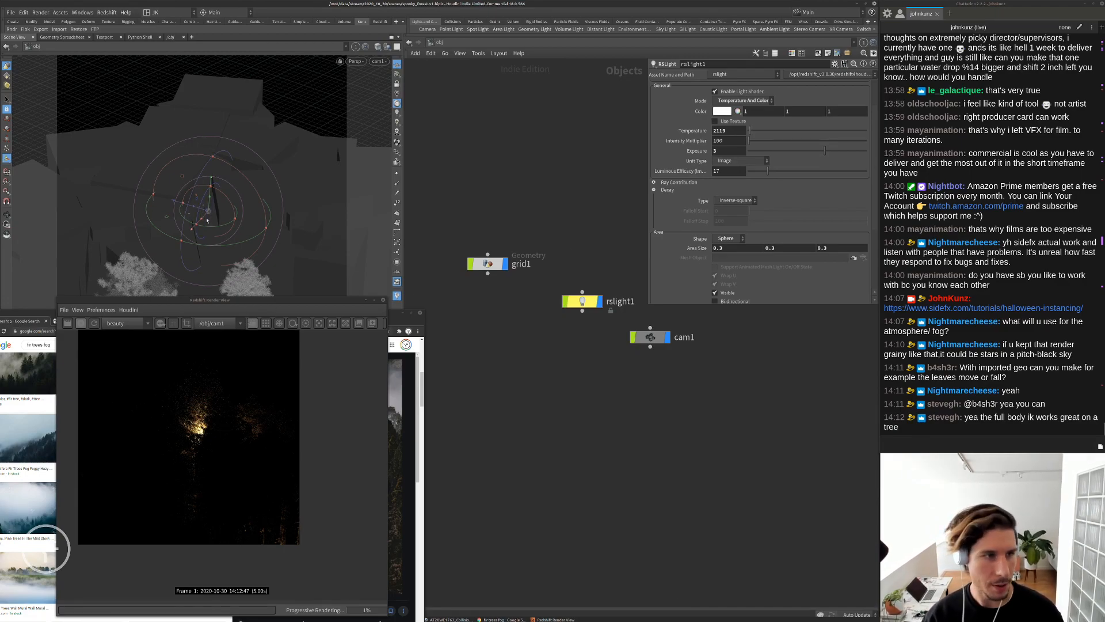
pyautogui.moveTo(204, 219); pyautogui.dragTo(228, 190)
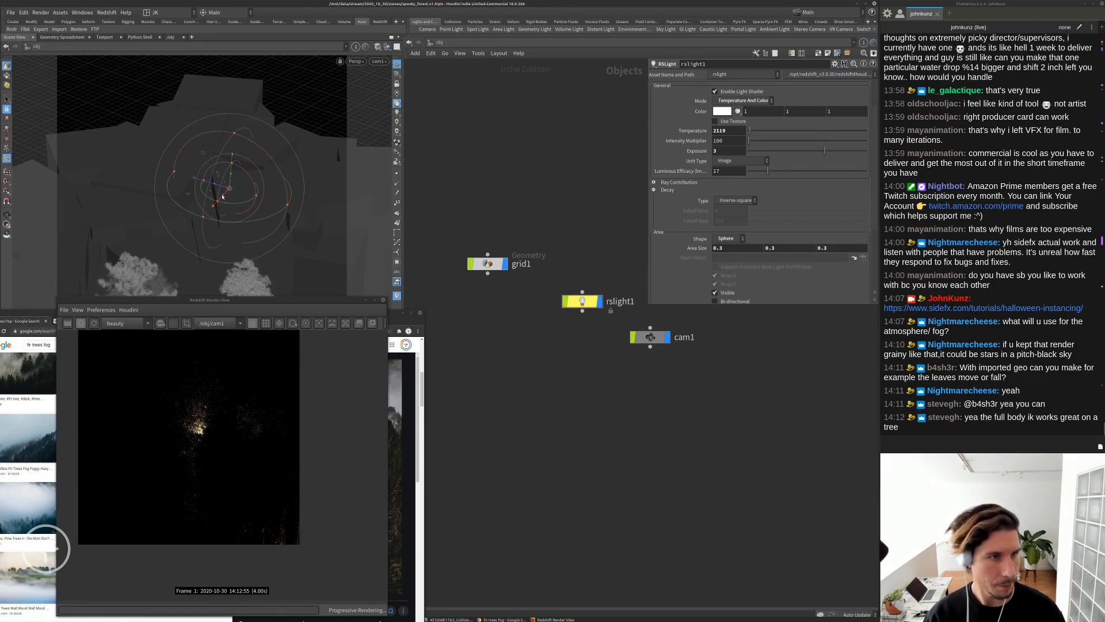
# Test rslight1 at positions right of and near the centre, ending high and slightly left of centre, and inspect the rendered trees
pyautogui.moveTo(228, 190); pyautogui.dragTo(239, 179)
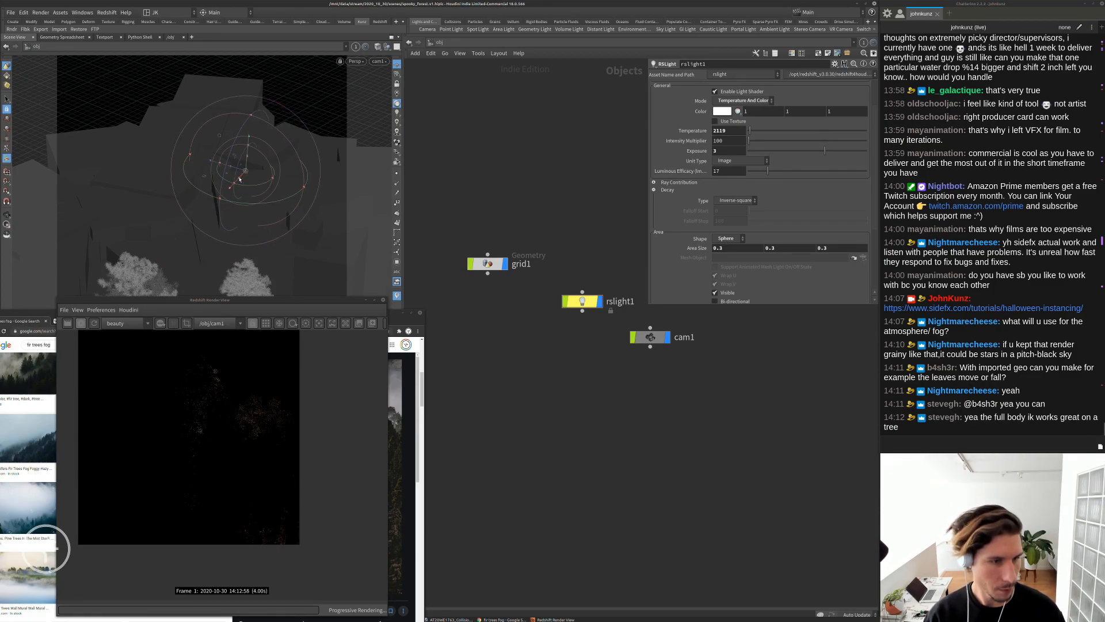
pyautogui.moveTo(246, 164); pyautogui.dragTo(246, 148)
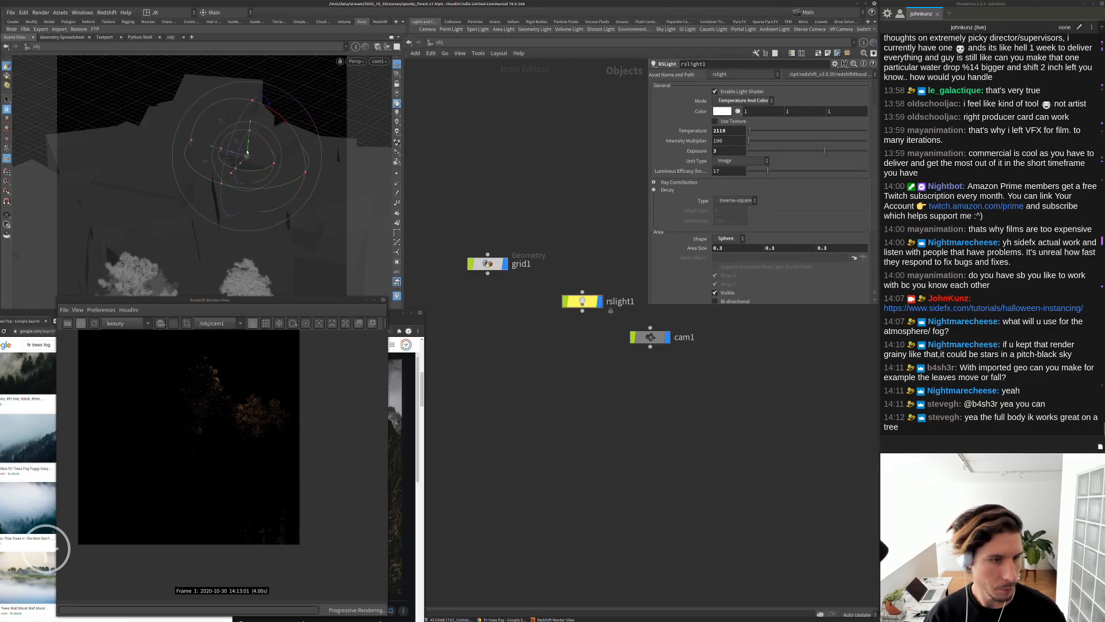
pyautogui.moveTo(243, 163); pyautogui.dragTo(228, 182)
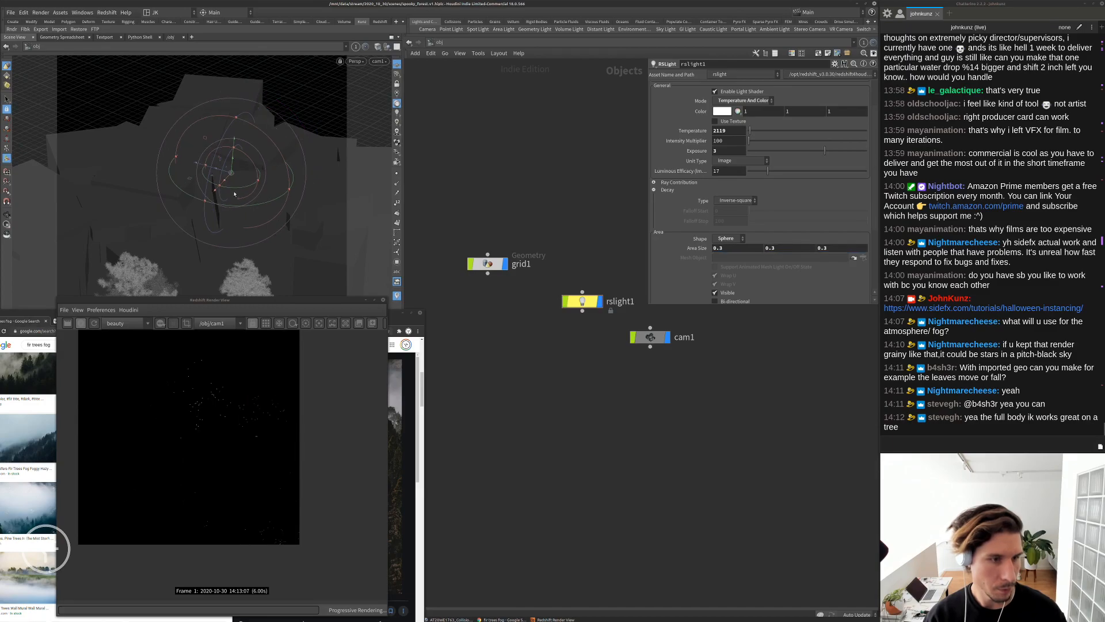
pyautogui.moveTo(230, 173); pyautogui.dragTo(206, 145)
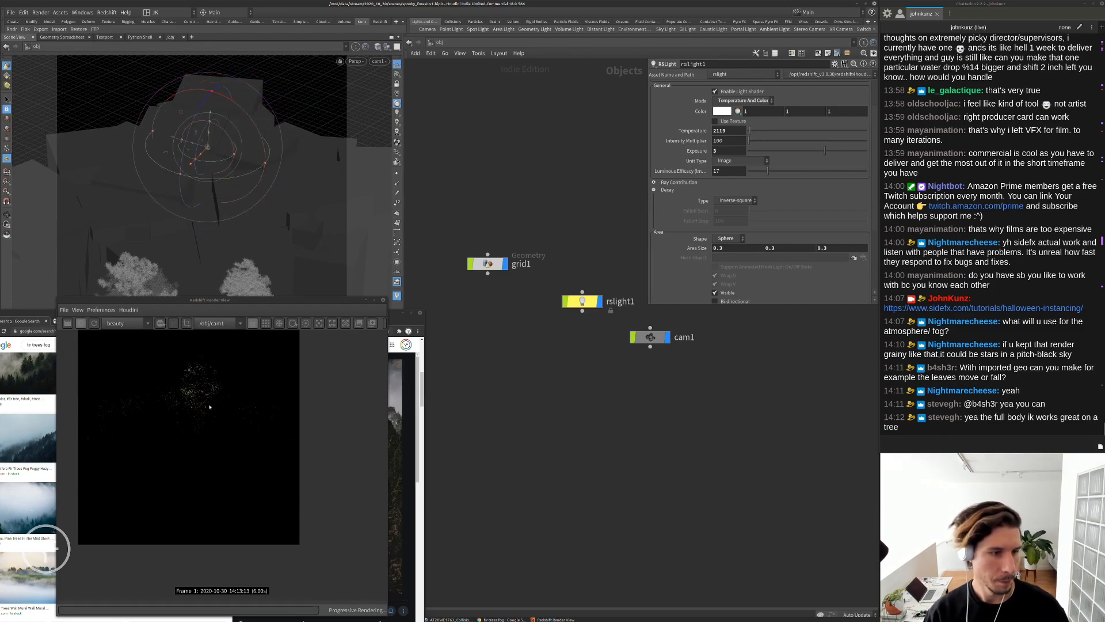
pyautogui.scroll(3, 193, 376)
pyautogui.moveTo(196, 334); pyautogui.dragTo(200, 359, button='middle')
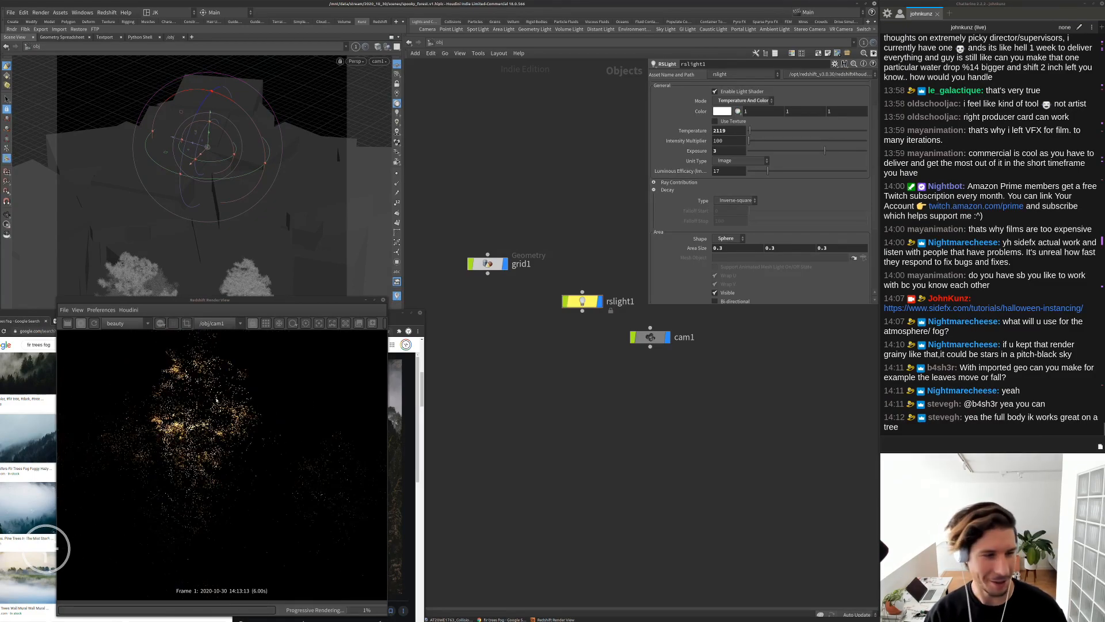
pyautogui.scroll(-3, 217, 399)
pyautogui.scroll(-2, 206, 377)
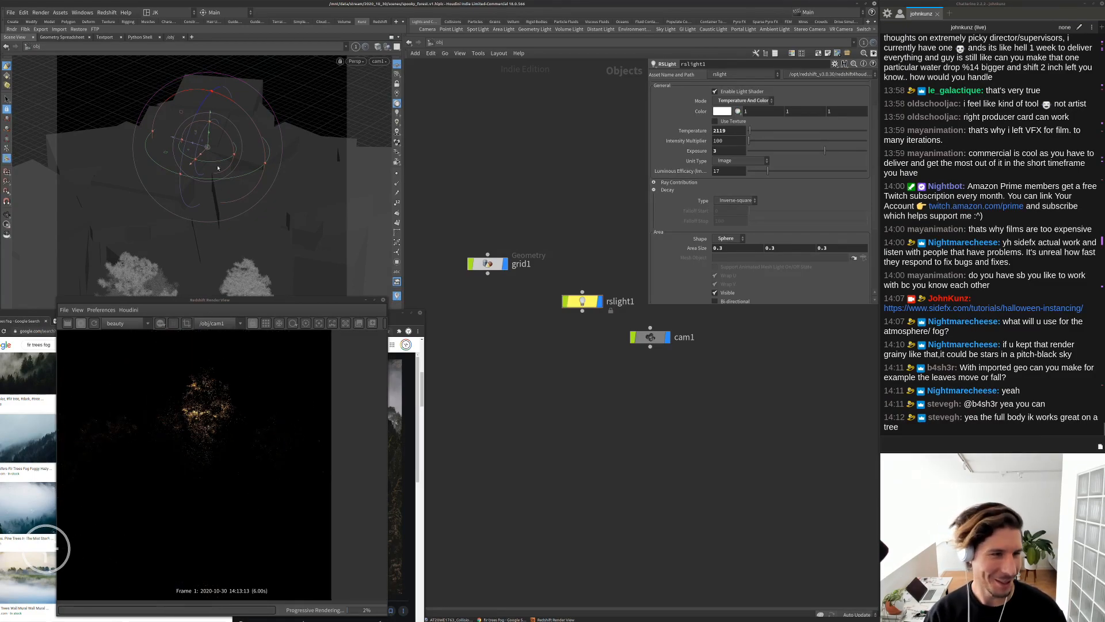
# Lower rslight1 in stages and bring it back to the centre above the foreground trees, then inspect the rendered glow
pyautogui.moveTo(199, 156); pyautogui.dragTo(192, 168)
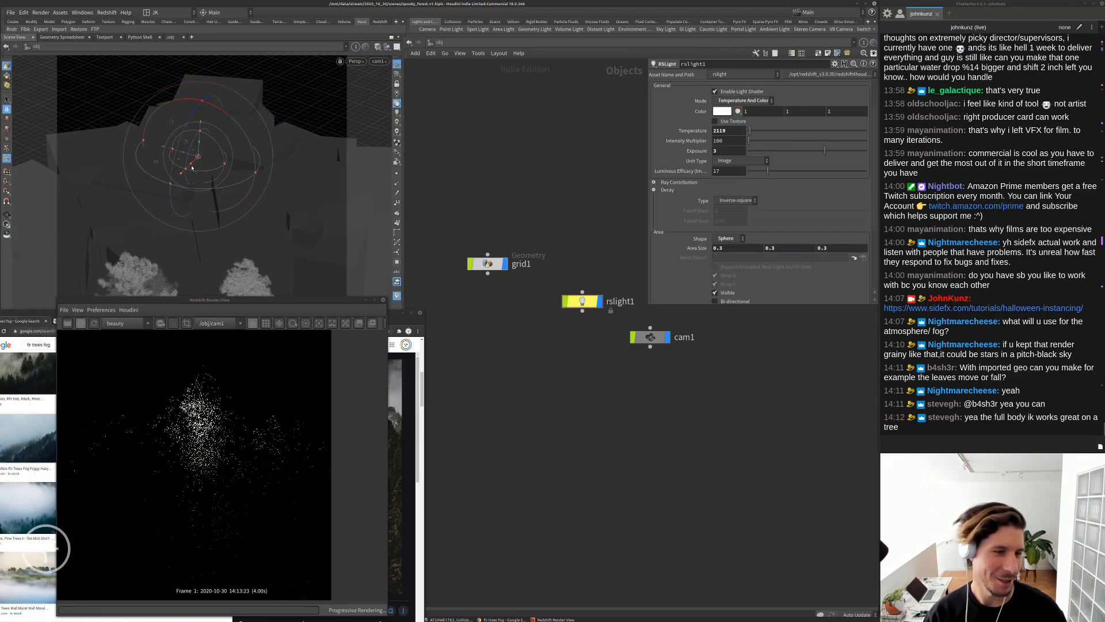
pyautogui.moveTo(192, 168); pyautogui.dragTo(182, 181)
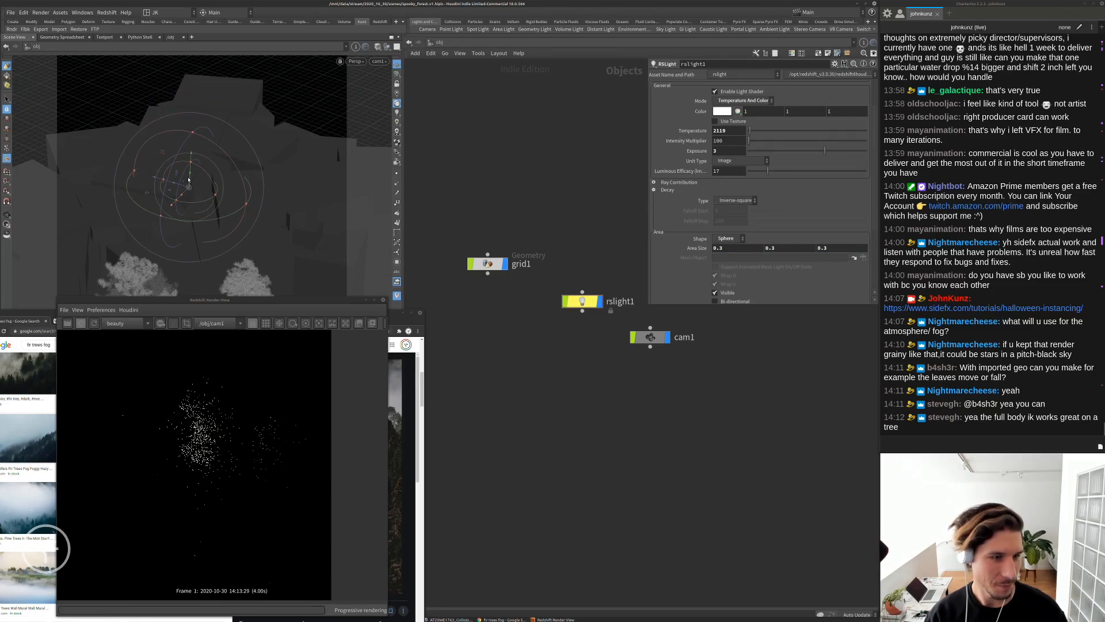
pyautogui.moveTo(182, 183); pyautogui.dragTo(197, 192)
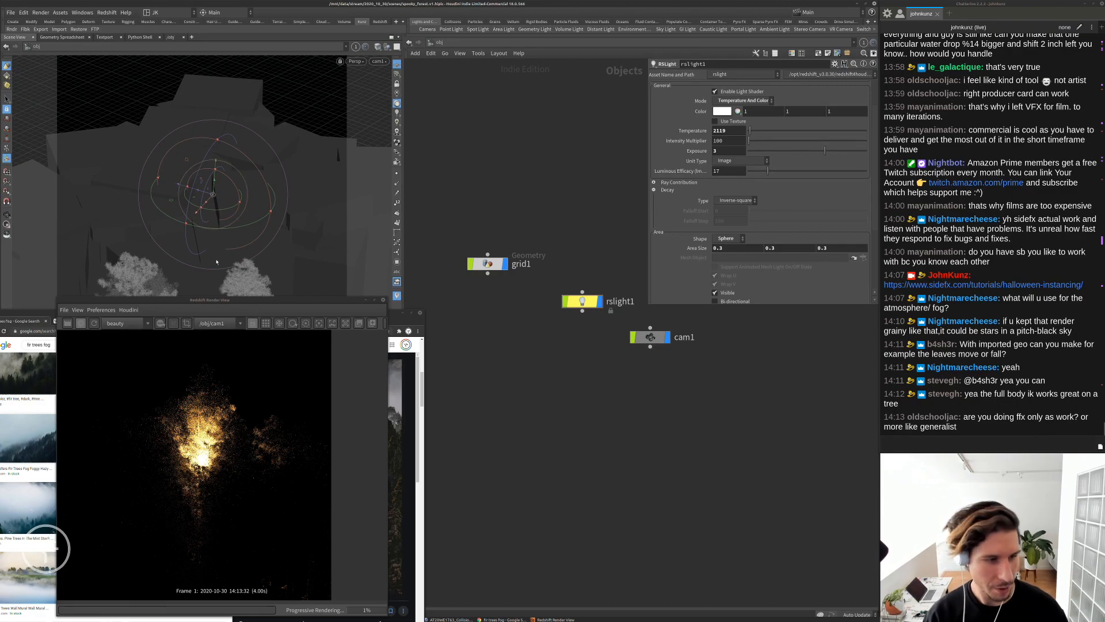
pyautogui.scroll(-2, 217, 415)
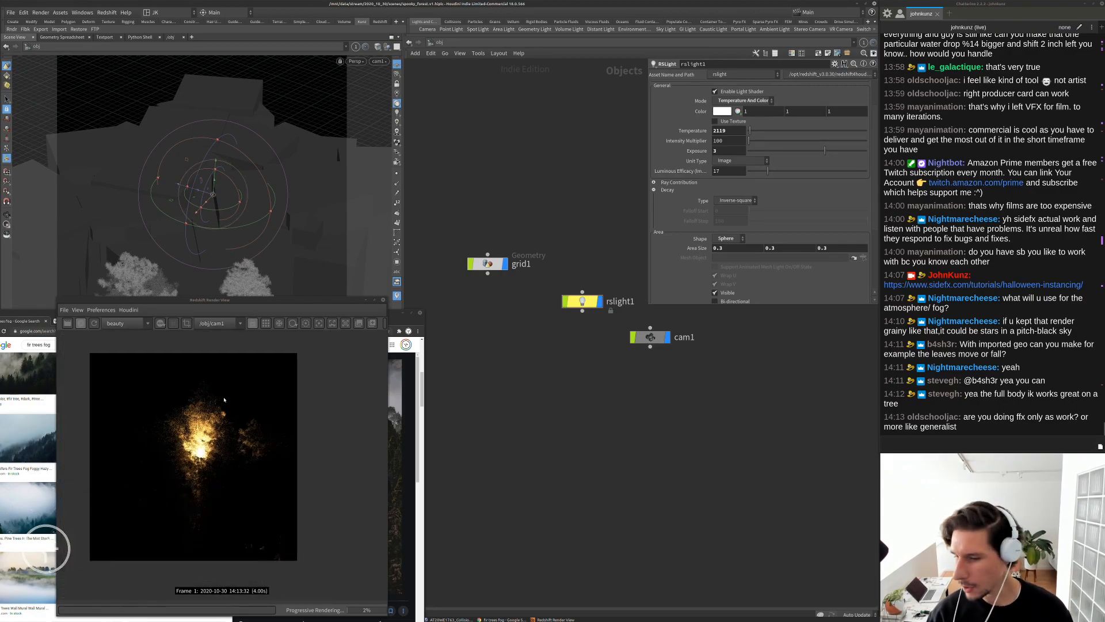
pyautogui.scroll(1, 217, 393)
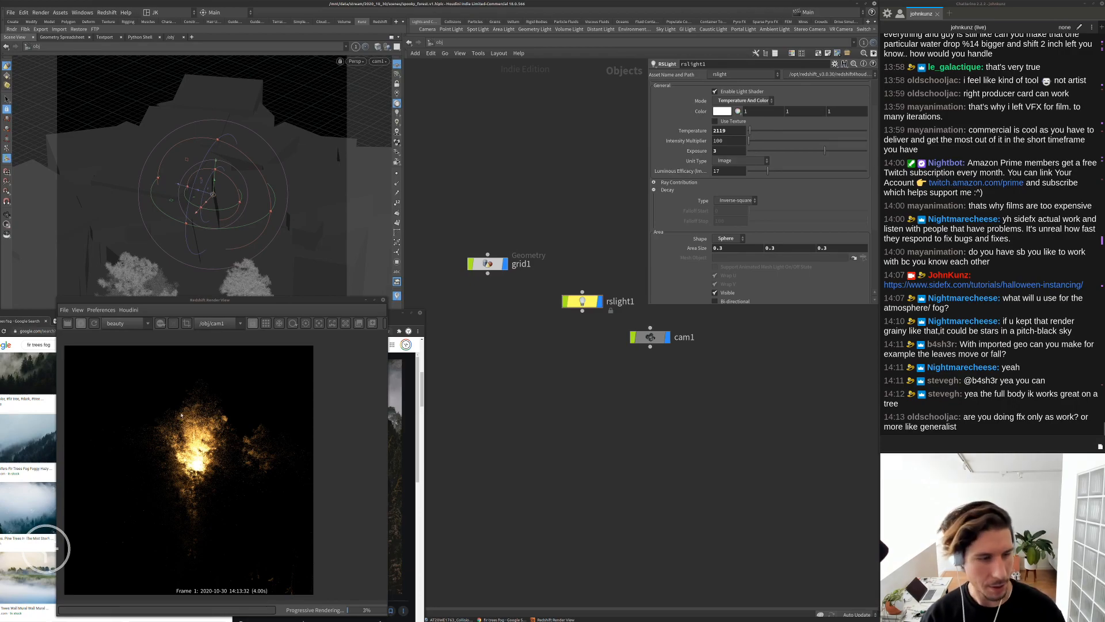
pyautogui.scroll(2, 189, 456)
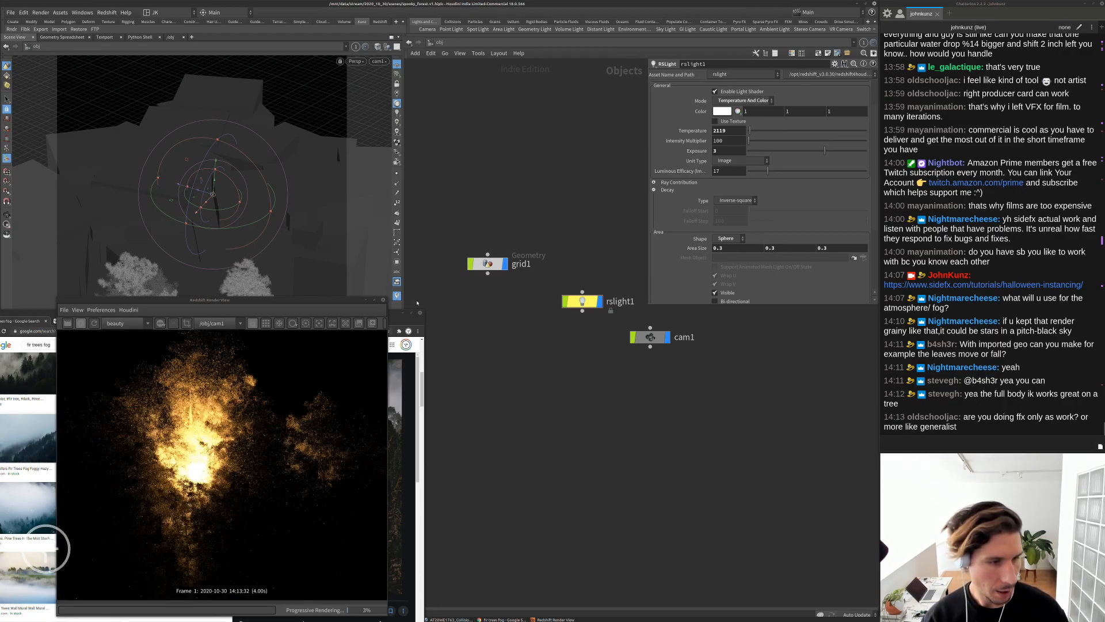
# Reduce rslight1's exposure to 2 and then to 1
pyautogui.doubleClick(723, 151)
pyautogui.write('2')
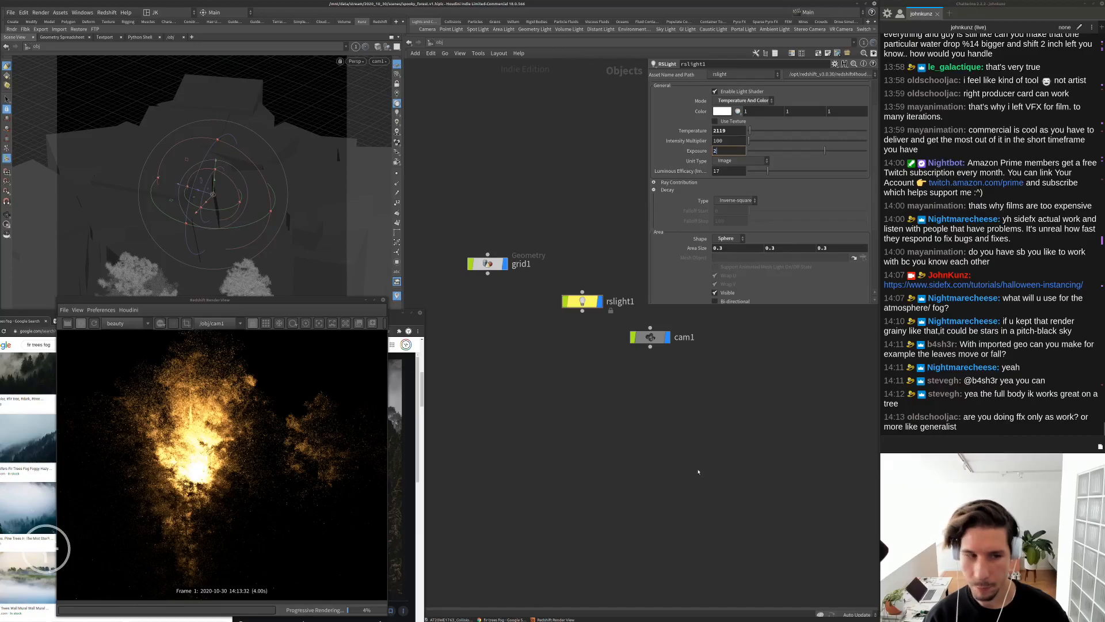
pyautogui.press('Return')
pyautogui.doubleClick(729, 151)
pyautogui.write('1')
pyautogui.press('Return')
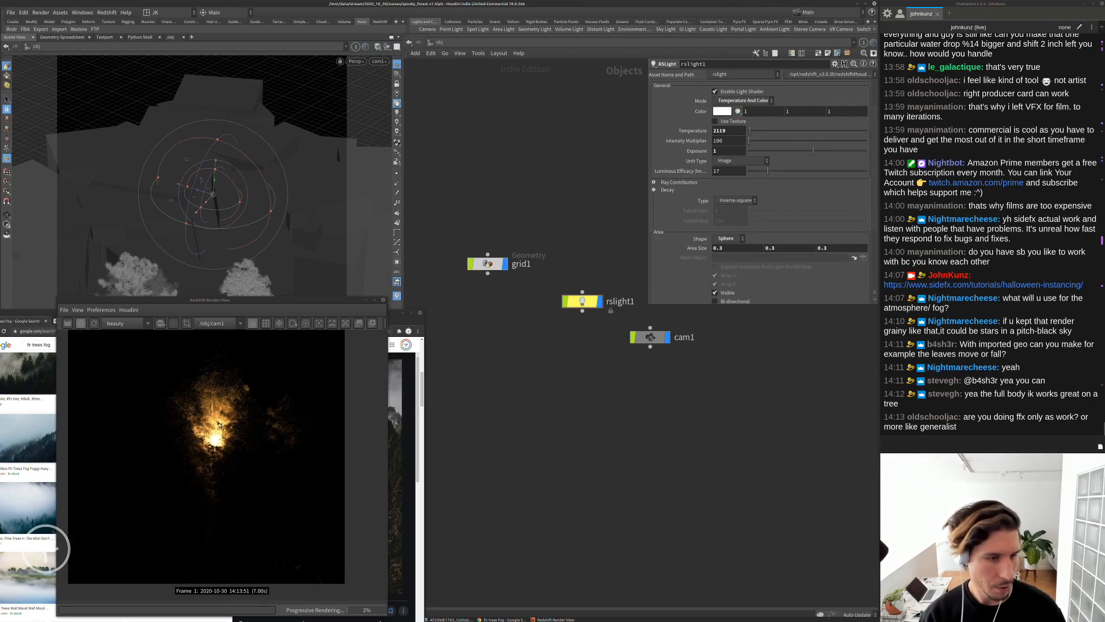
pyautogui.click(725, 151)
# Shift rslight1 down-left and back to the centre, slightly lower above the gap between the foreground trees, and inspect the render
pyautogui.moveTo(206, 202); pyautogui.dragTo(198, 220)
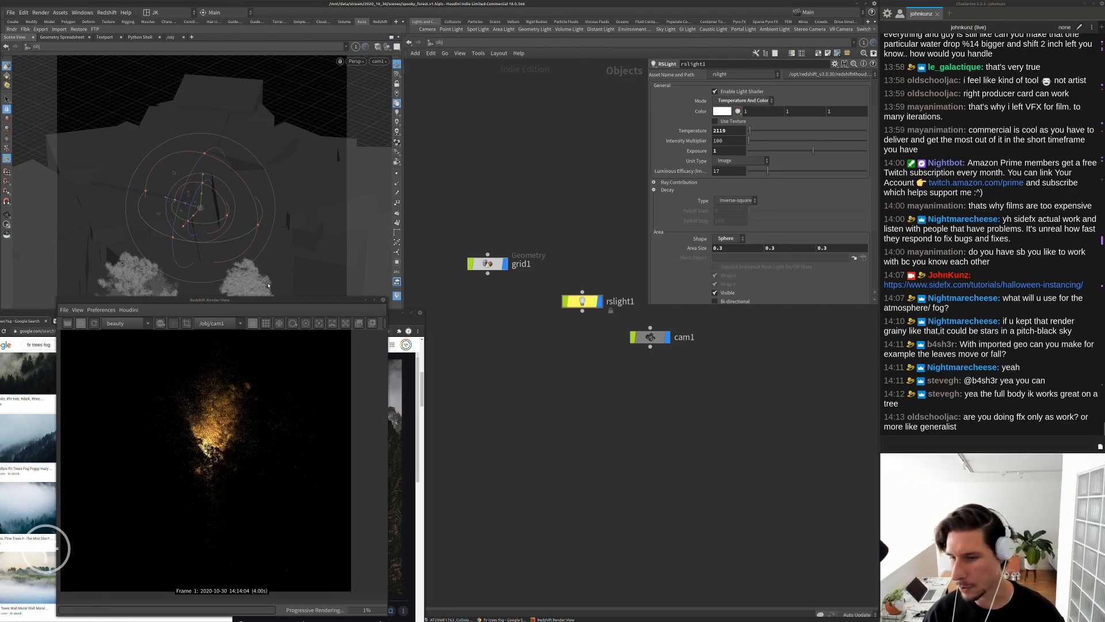
pyautogui.moveTo(186, 205); pyautogui.dragTo(210, 446)
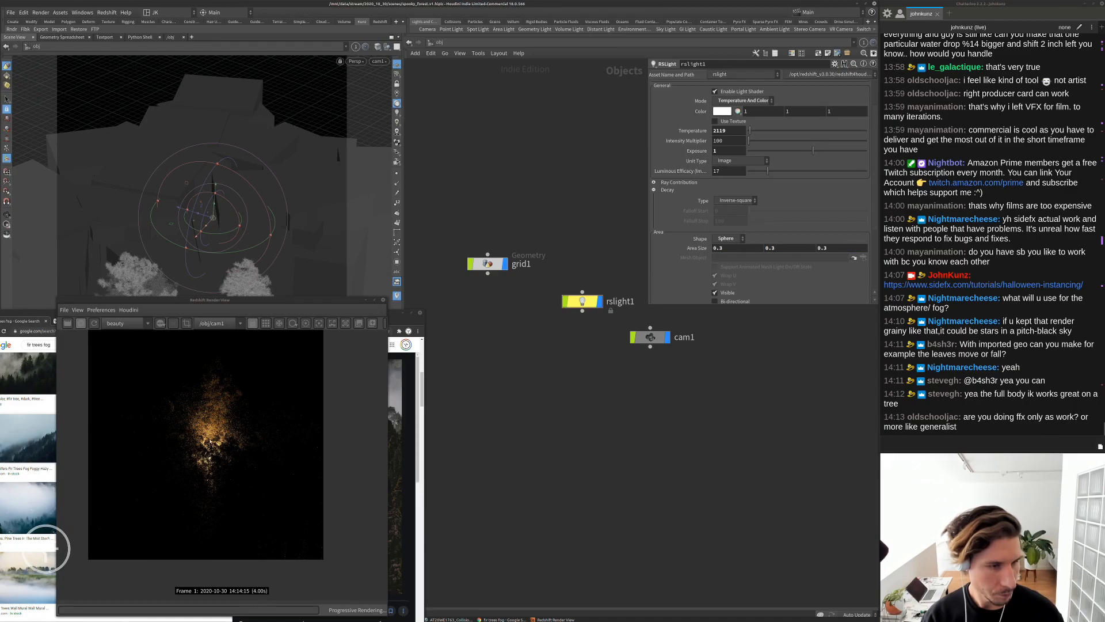
pyautogui.scroll(4, 204, 458)
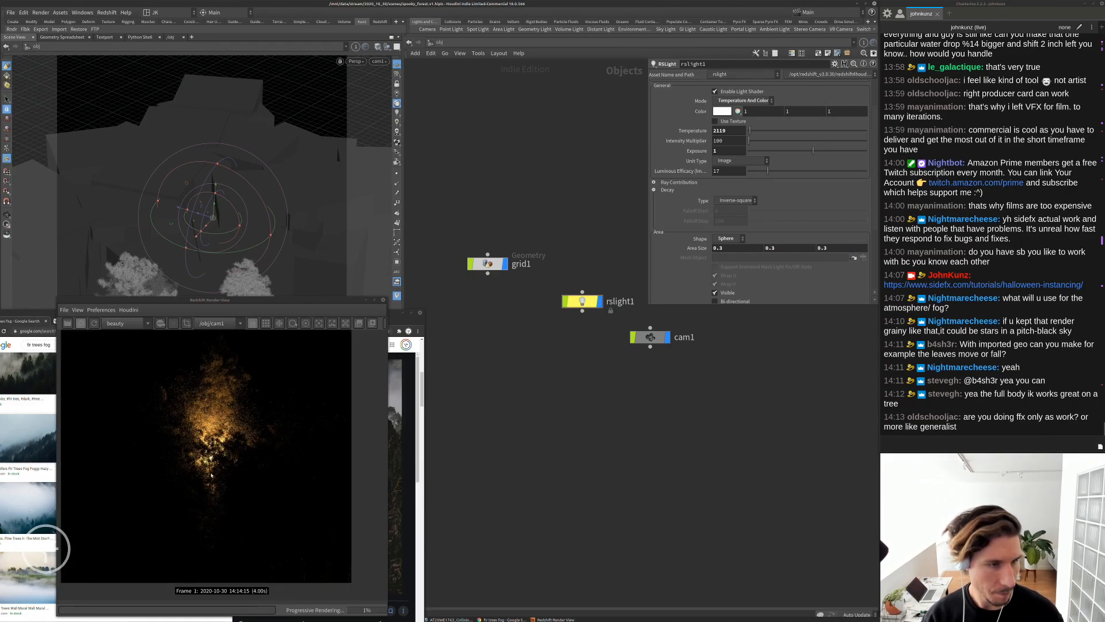
pyautogui.scroll(-3, 206, 460)
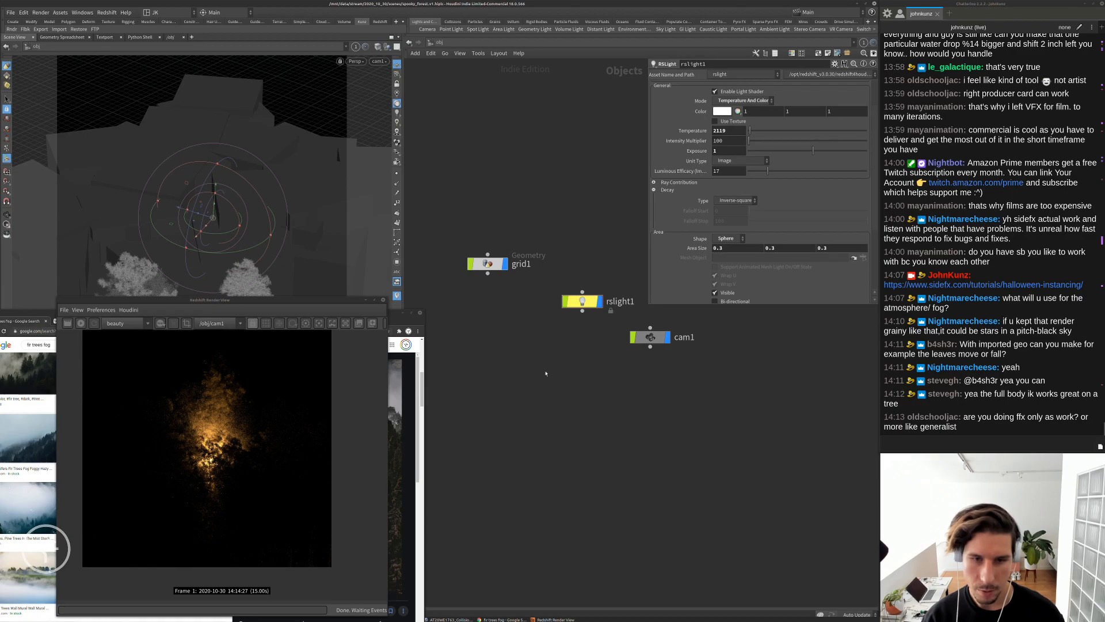
# Add a second Redshift light to the scene and place its node below rslight1
pyautogui.press('Tab')
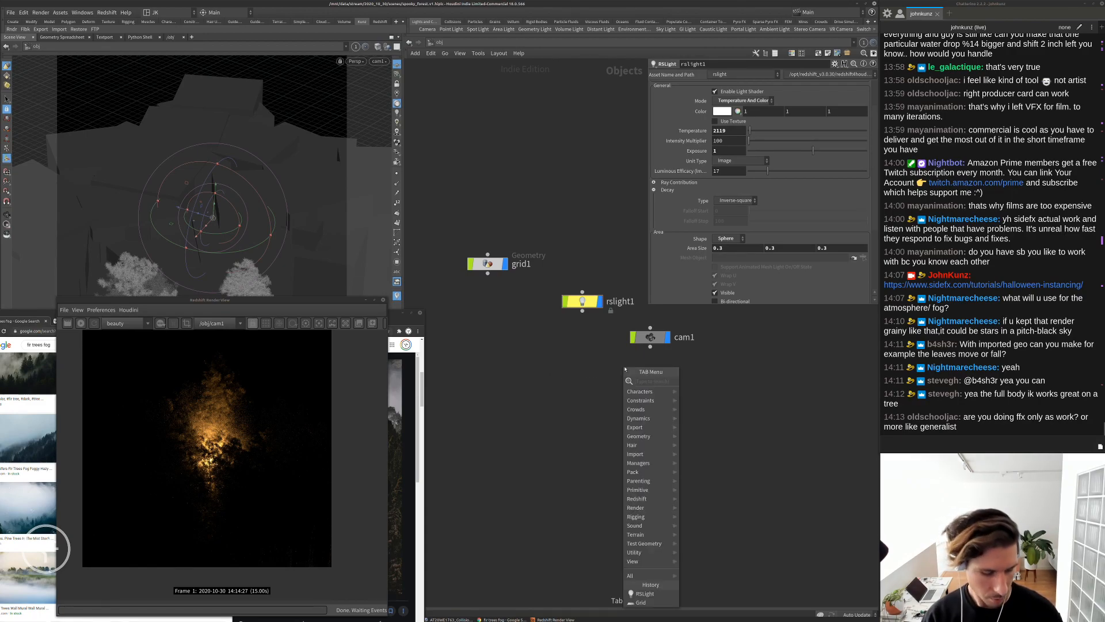
pyautogui.write('rsli')
pyautogui.click(699, 381)
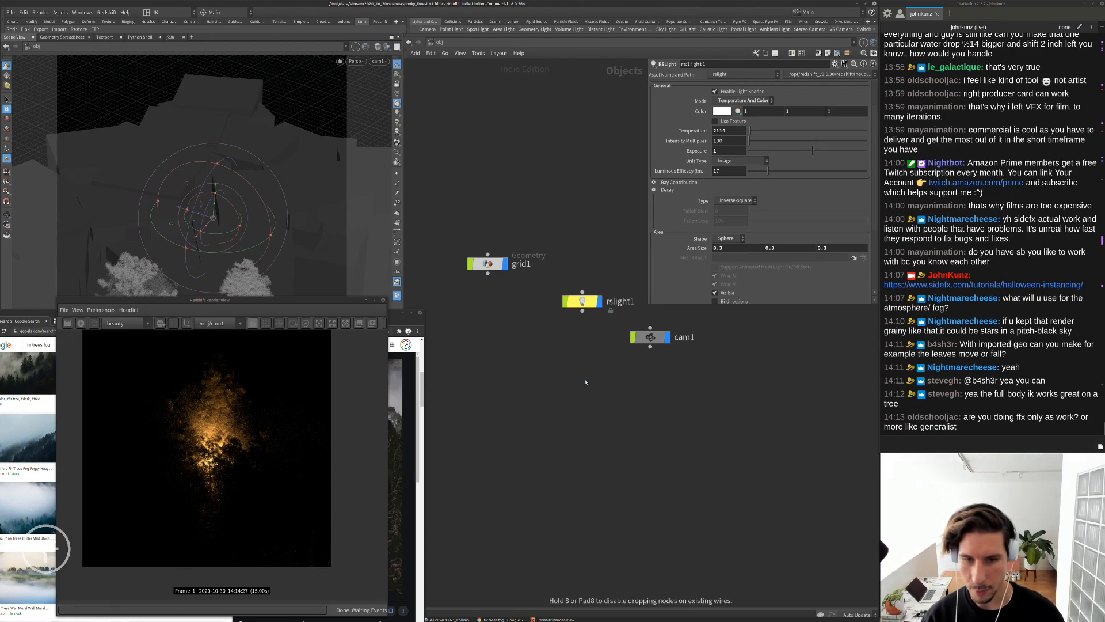
pyautogui.click(583, 379)
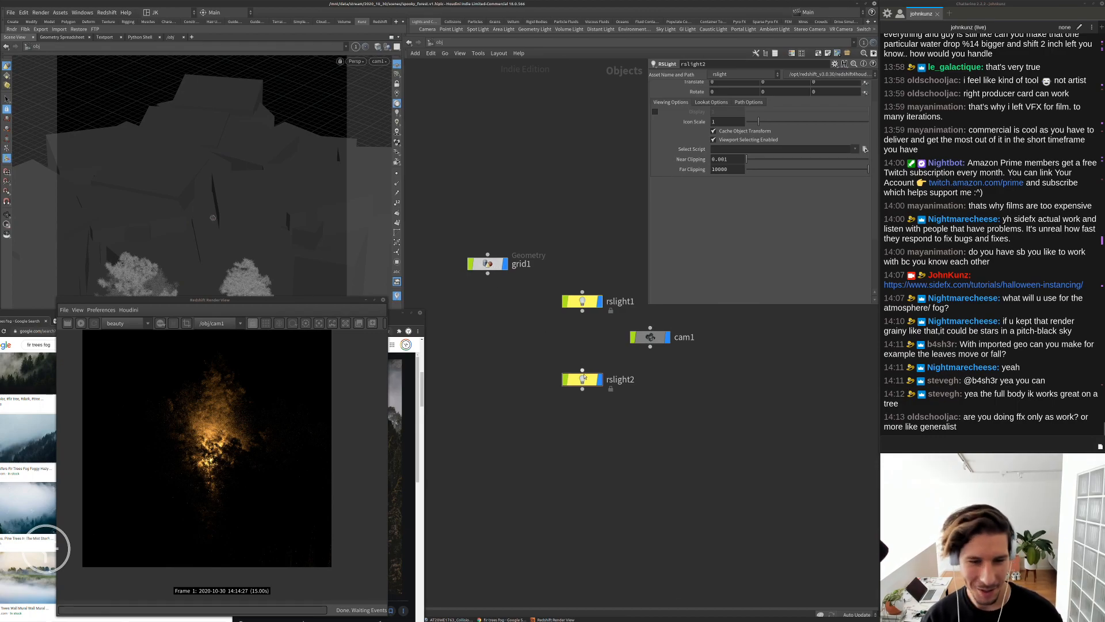
# Look through rslight2, frame grid1 and orbit so the light faces the whole forest from a raised angle
pyautogui.click(372, 62)
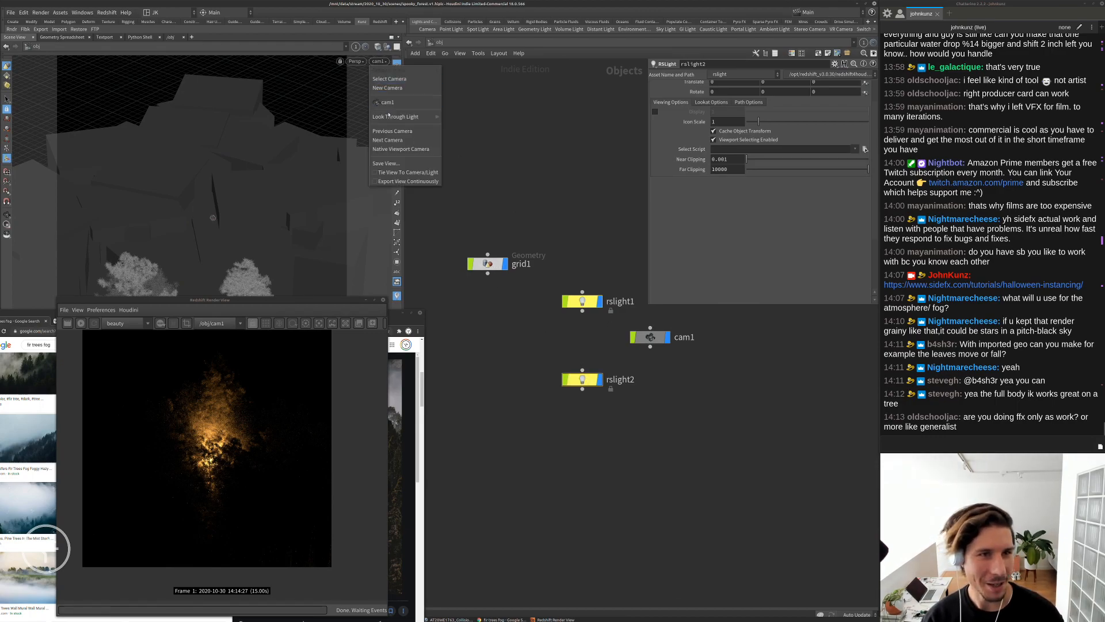
pyautogui.moveTo(403, 122)
pyautogui.click(469, 133)
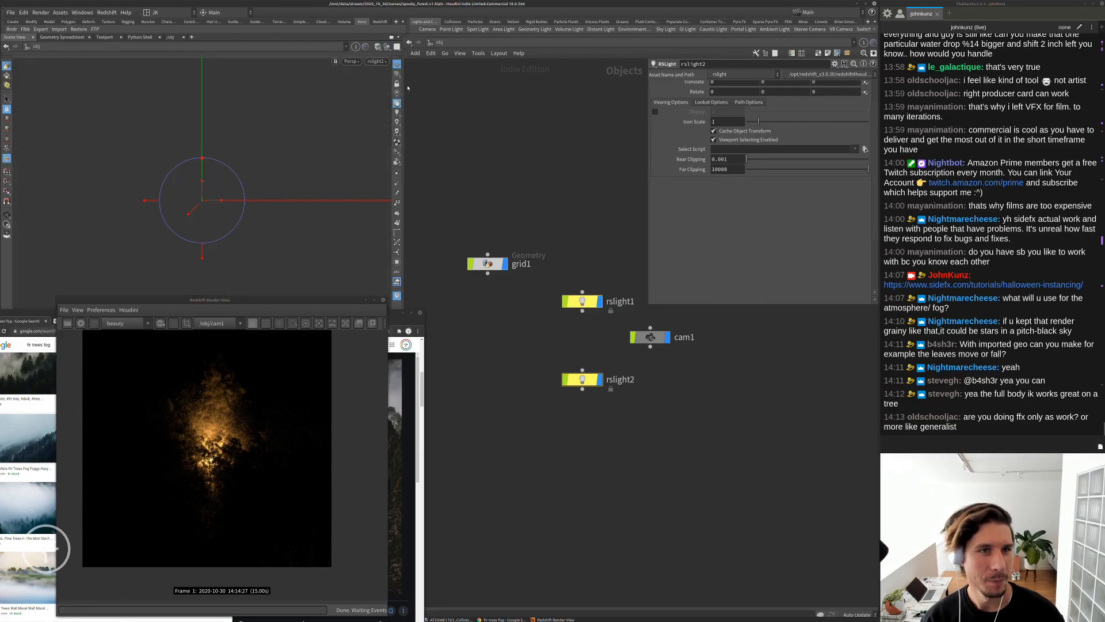
pyautogui.click(500, 265)
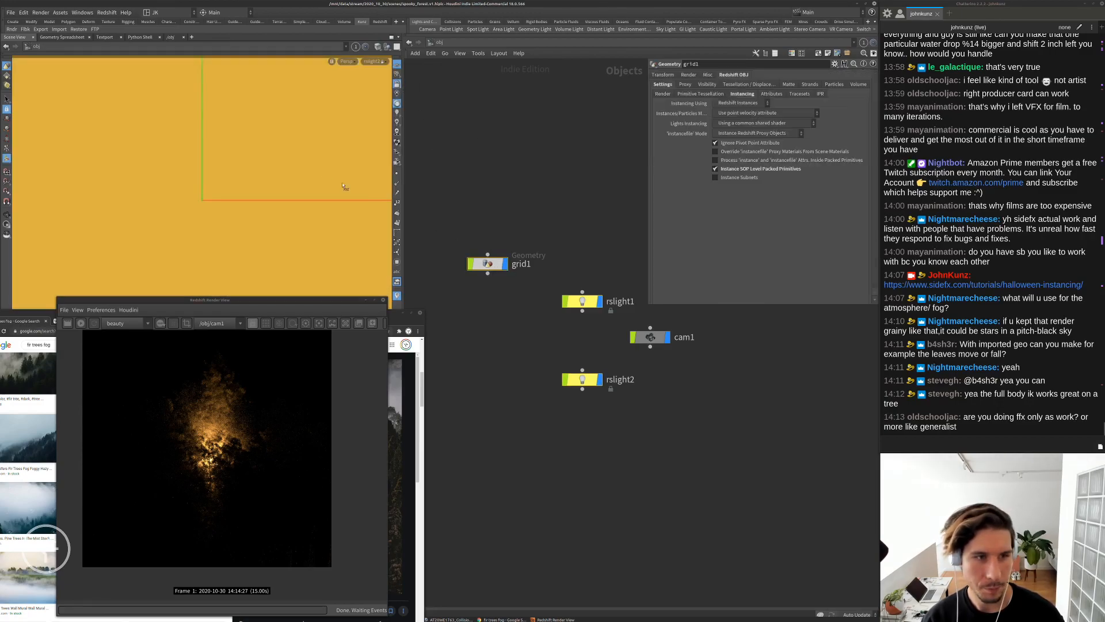
pyautogui.keyDown('alt'); pyautogui.moveTo(298, 166); pyautogui.dragTo(337, 143); pyautogui.keyUp('alt')
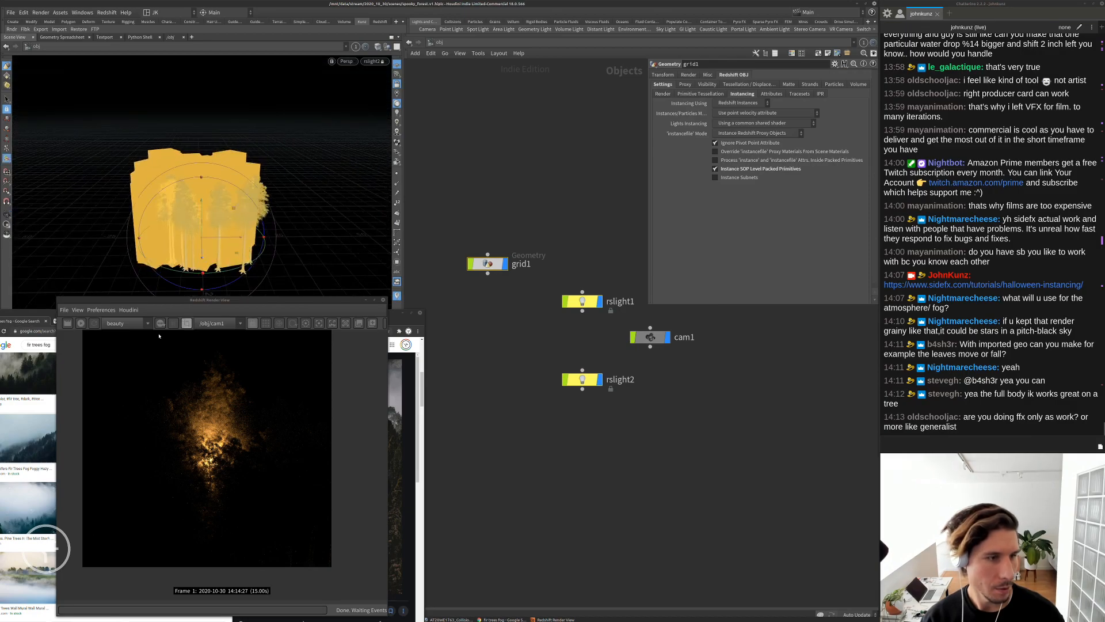
# Restart the Redshift render and move the render window clear of the fog reference photos
pyautogui.click(81, 324)
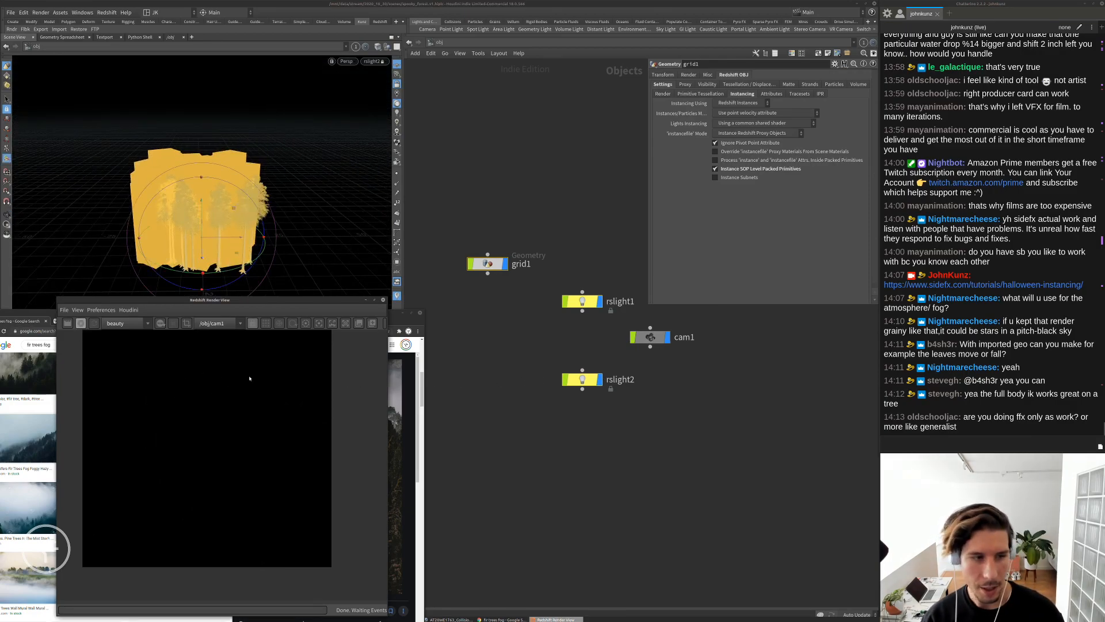
pyautogui.moveTo(265, 298); pyautogui.dragTo(636, 298)
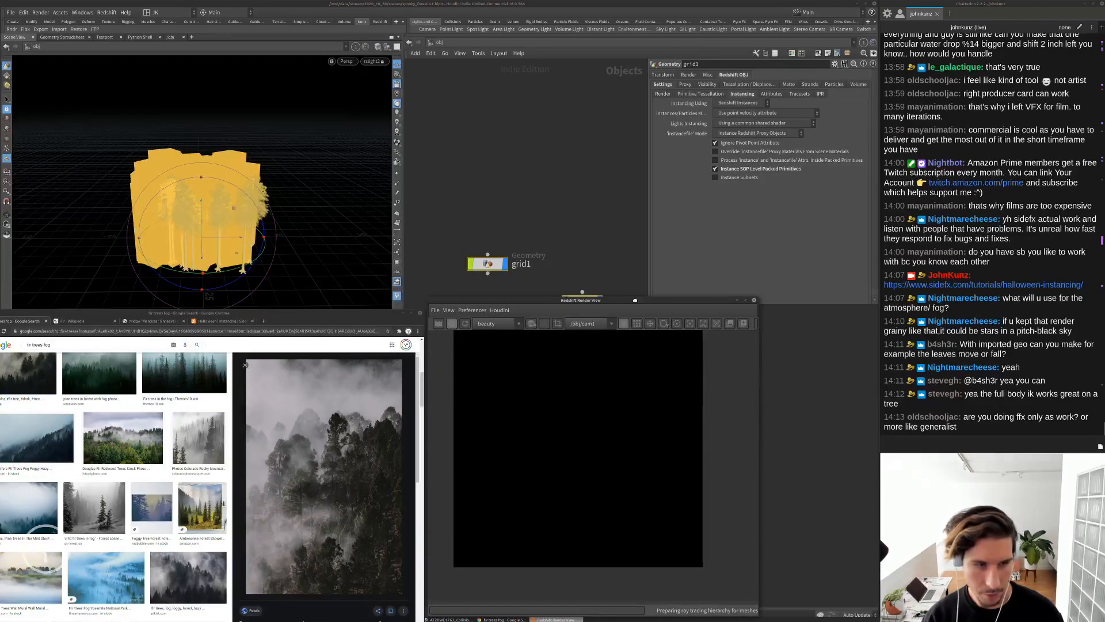
pyautogui.scroll(-5, 328, 458)
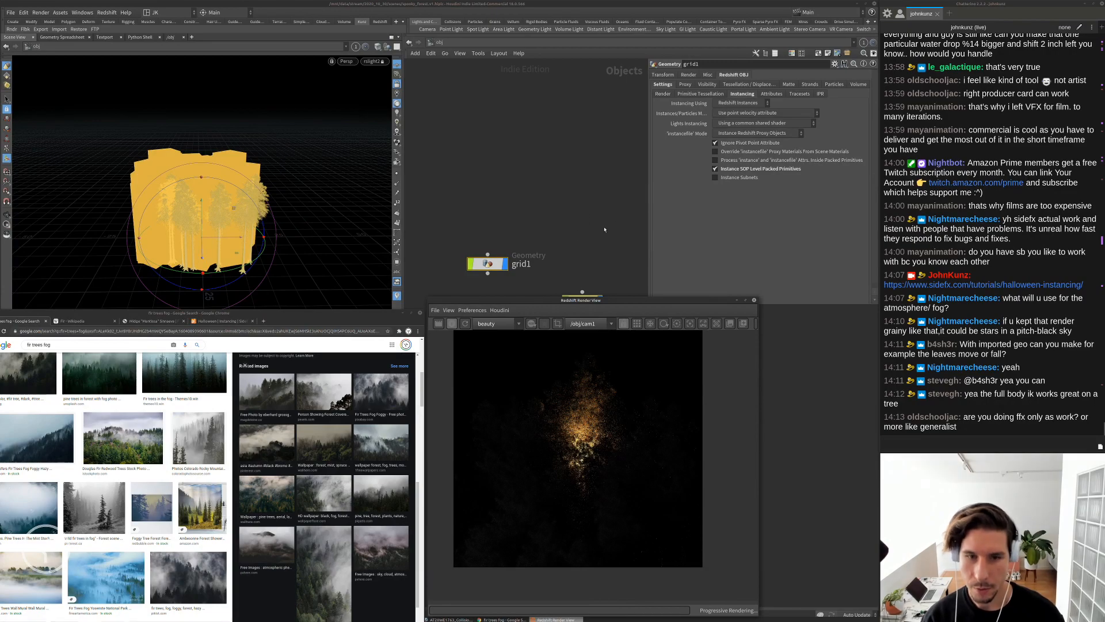
# Open rslight2's light settings and raise its exposure to 2 and then to 4
pyautogui.click(565, 163)
pyautogui.moveTo(585, 276); pyautogui.dragTo(565, 202, button='middle')
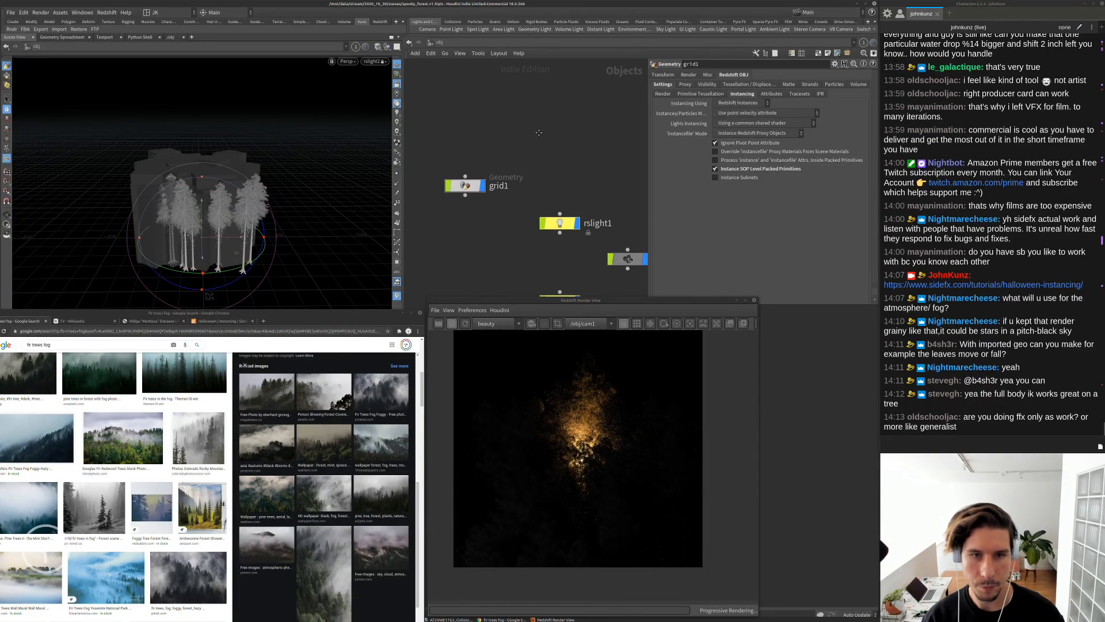
pyautogui.moveTo(587, 288); pyautogui.dragTo(553, 217, button='middle')
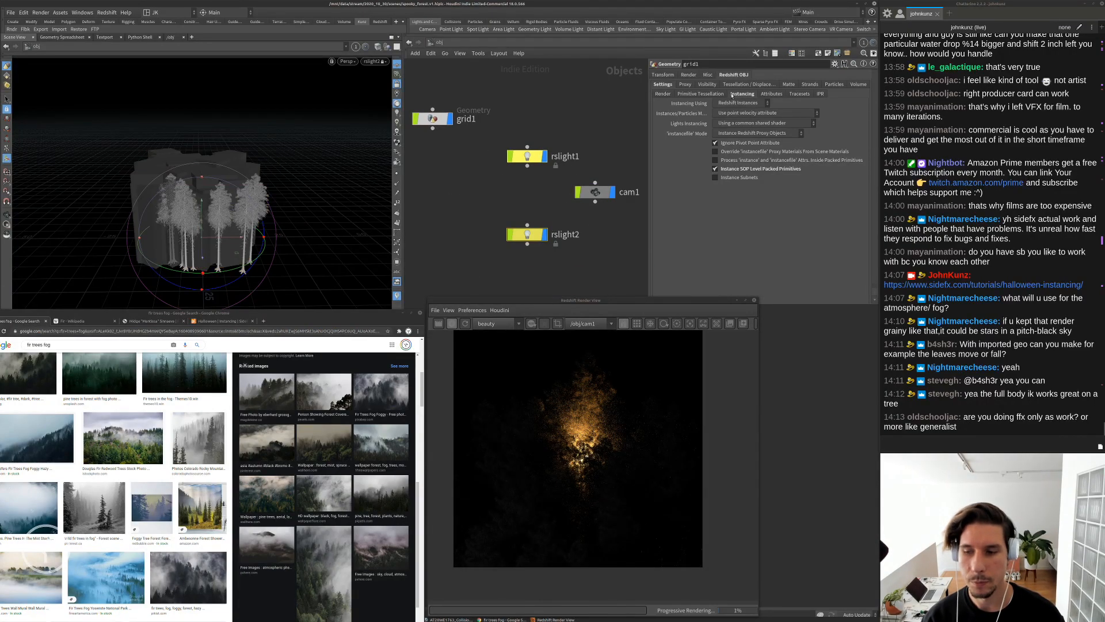
pyautogui.scroll(2, 691, 98)
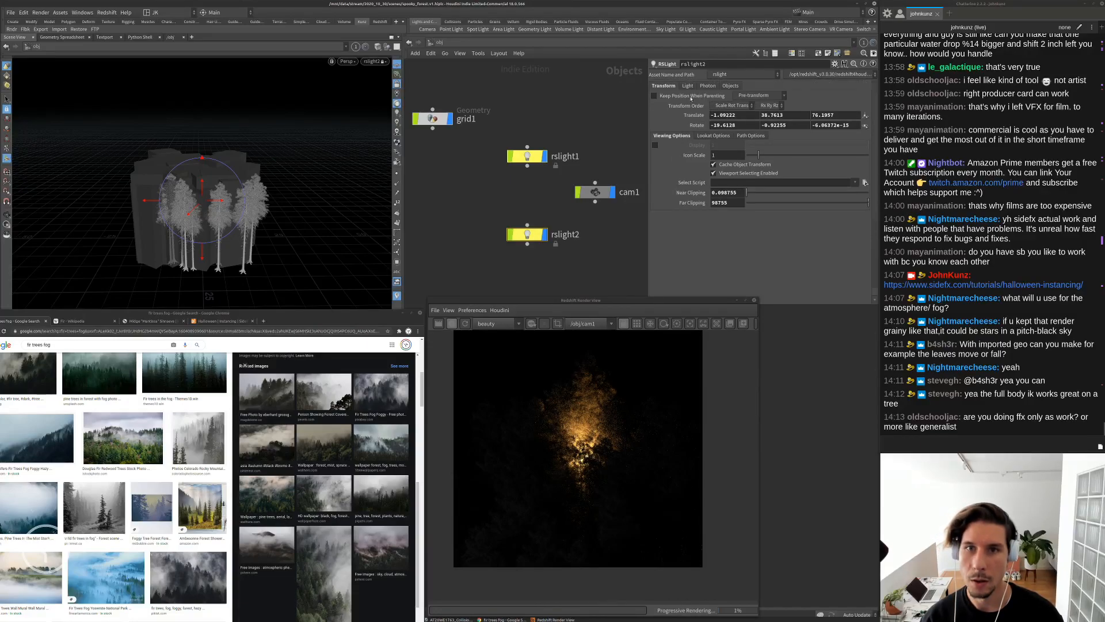
pyautogui.click(687, 85)
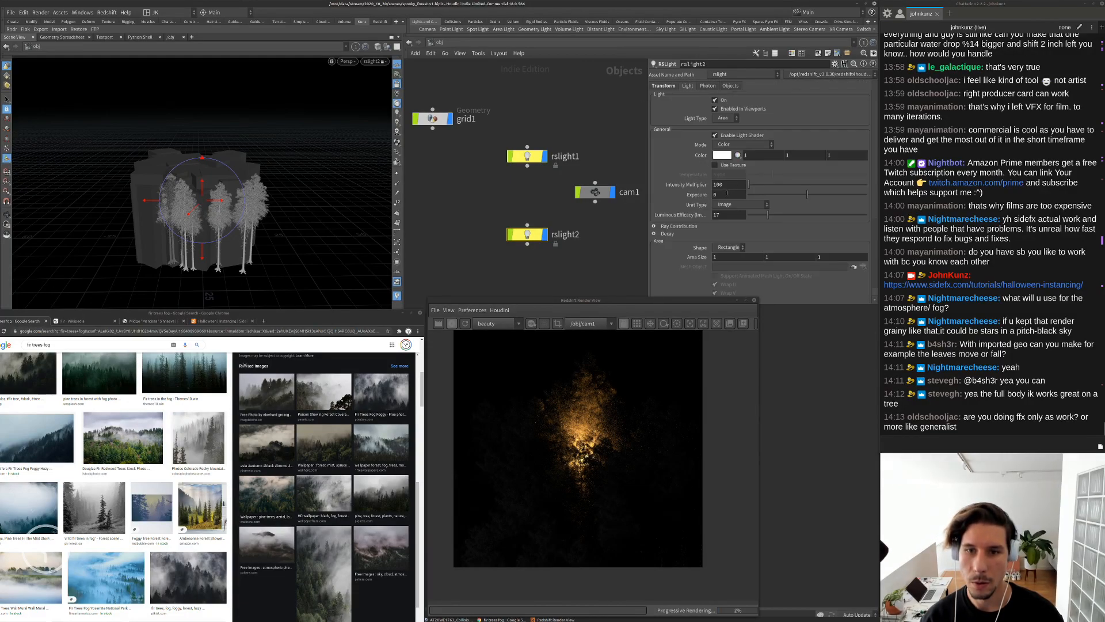
pyautogui.write('2')
pyautogui.press('Return')
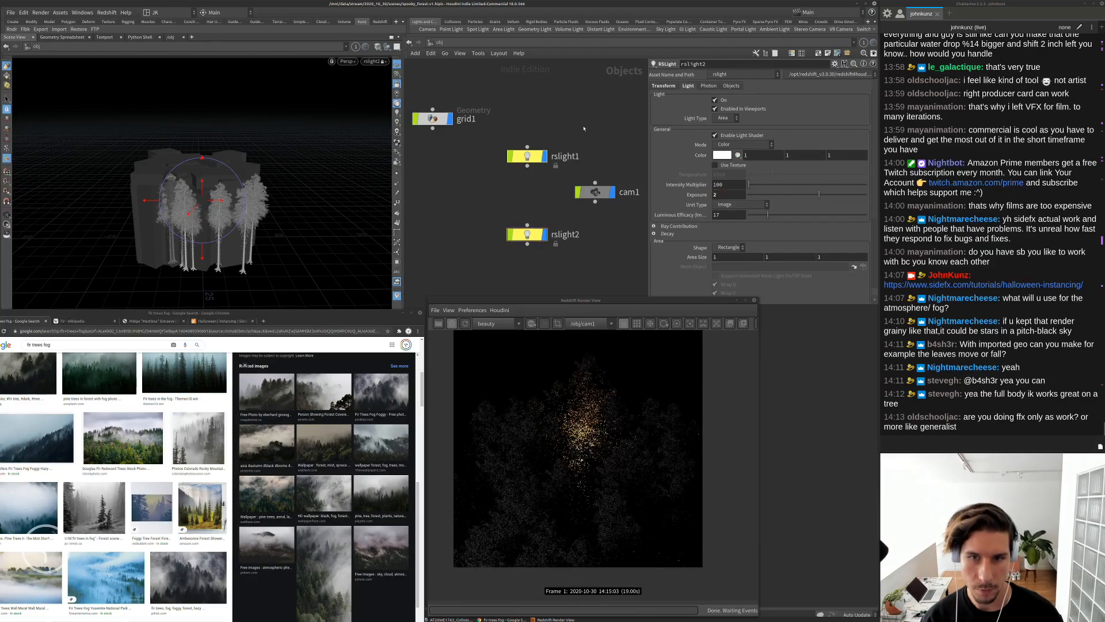
pyautogui.click(725, 194)
pyautogui.press('BackSpace')
pyautogui.write('4')
pyautogui.press('Return')
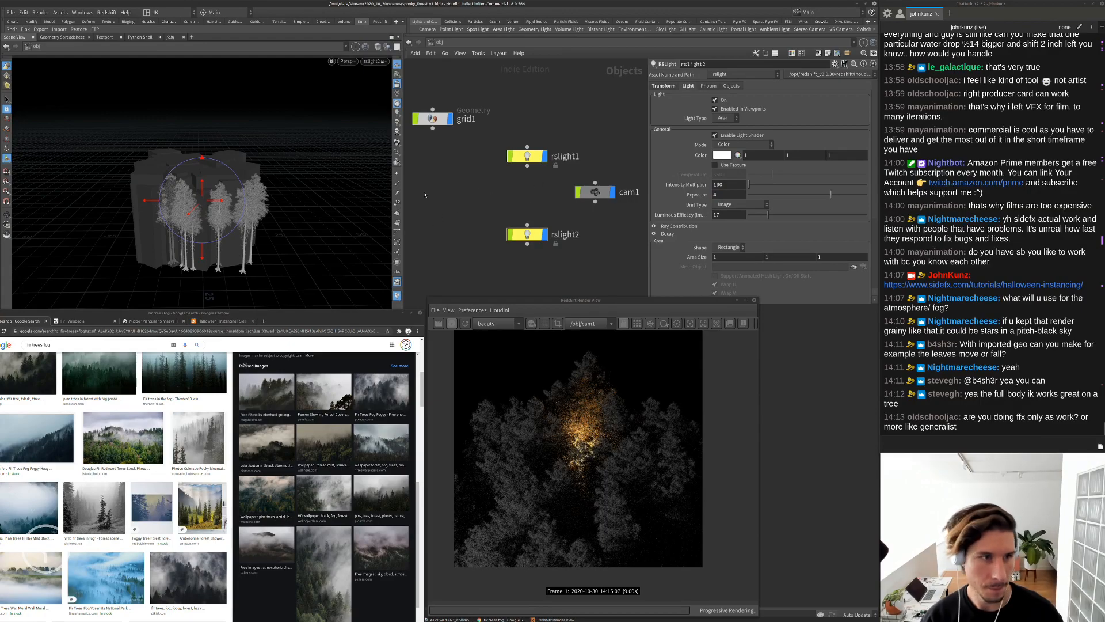
# Reposition rslight2 by orbiting and dollying its look-through view, trying closer angles before framing the whole forest from another side
pyautogui.moveTo(306, 157)
pyautogui.keyDown('alt'); pyautogui.mouseDown()
pyautogui.moveTo(353, 154)
pyautogui.moveTo(313, 163)
pyautogui.mouseUp(); pyautogui.keyUp('alt')
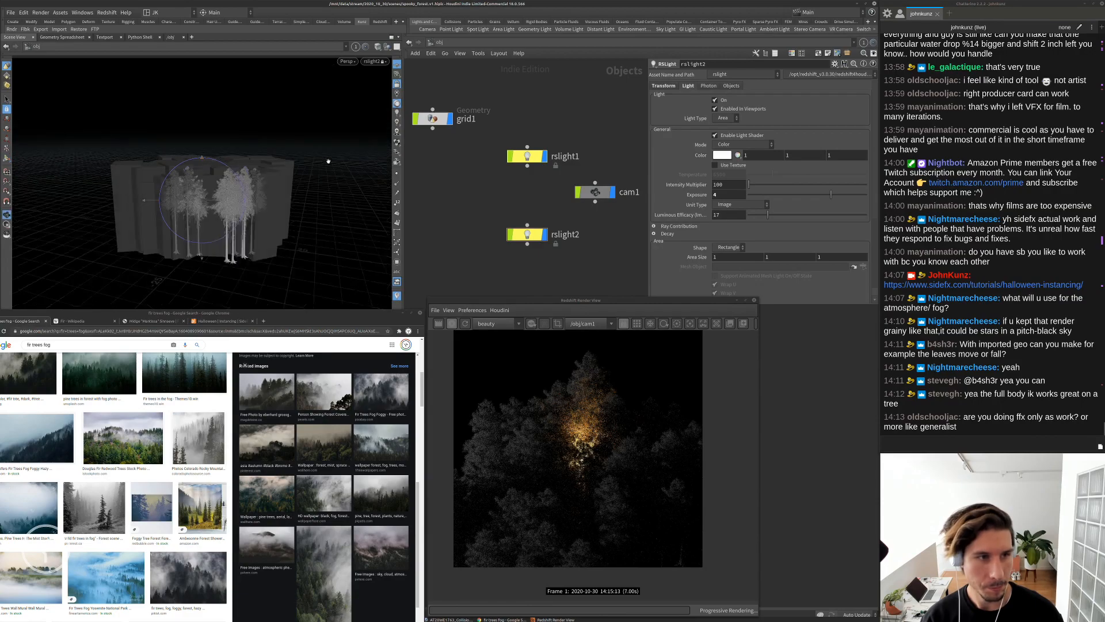
pyautogui.scroll(5, 346, 123)
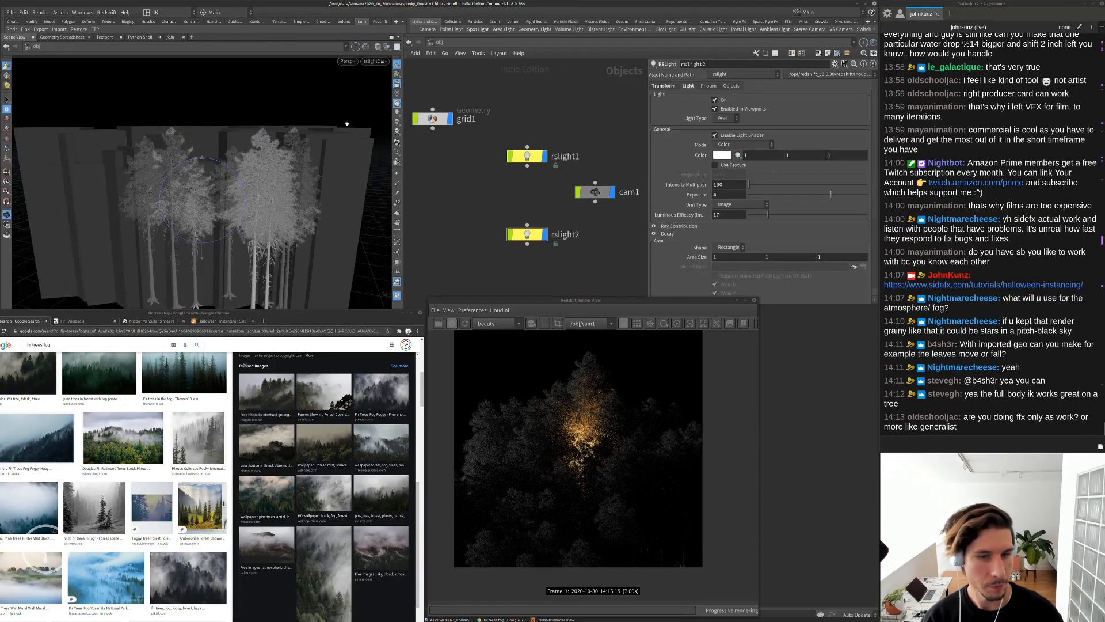
pyautogui.keyDown('alt'); pyautogui.moveTo(347, 123); pyautogui.dragTo(318, 136); pyautogui.keyUp('alt')
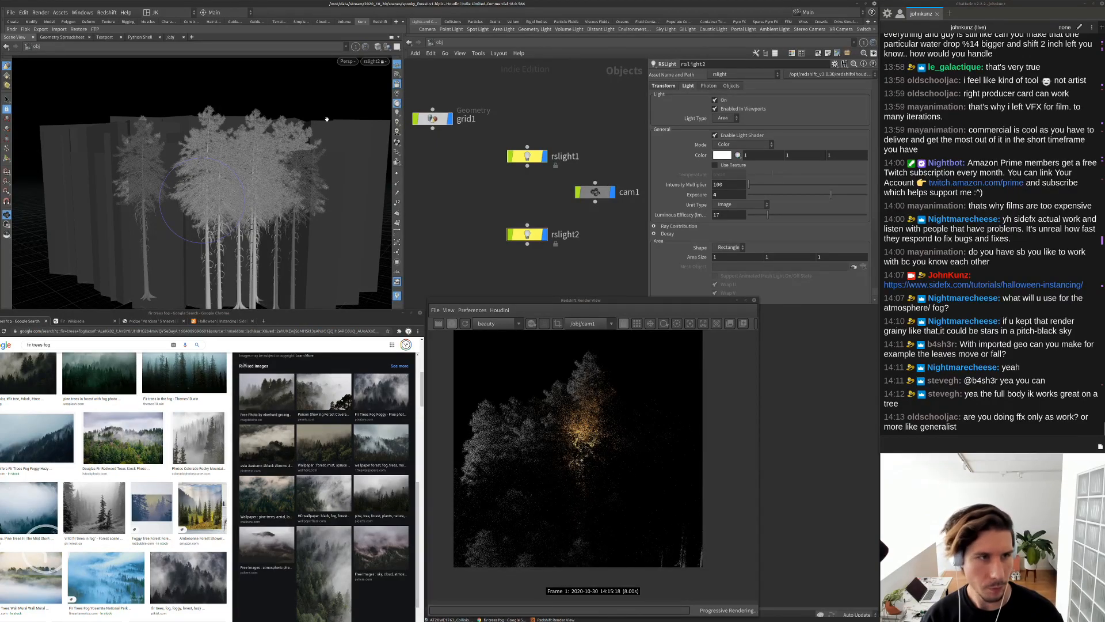
pyautogui.scroll(-5, 278, 181)
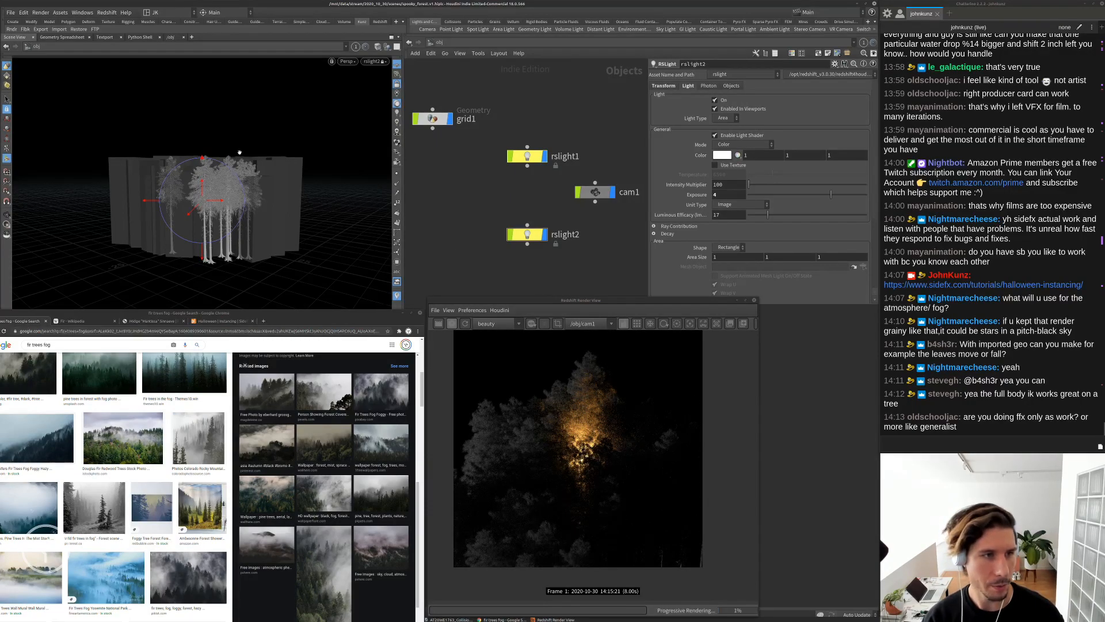
pyautogui.moveTo(240, 152); pyautogui.dragTo(303, 173)
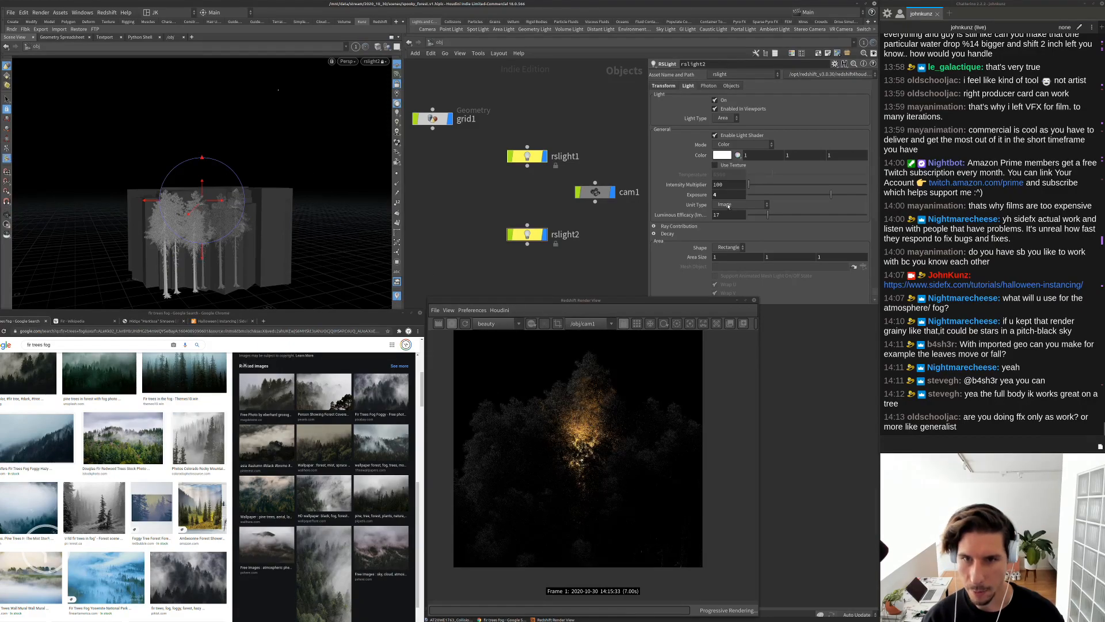
# Narrow the area spread of rslight2, trying several low values and settling on 0.094
pyautogui.scroll(-1, 716, 194)
pyautogui.scroll(-3, 713, 253)
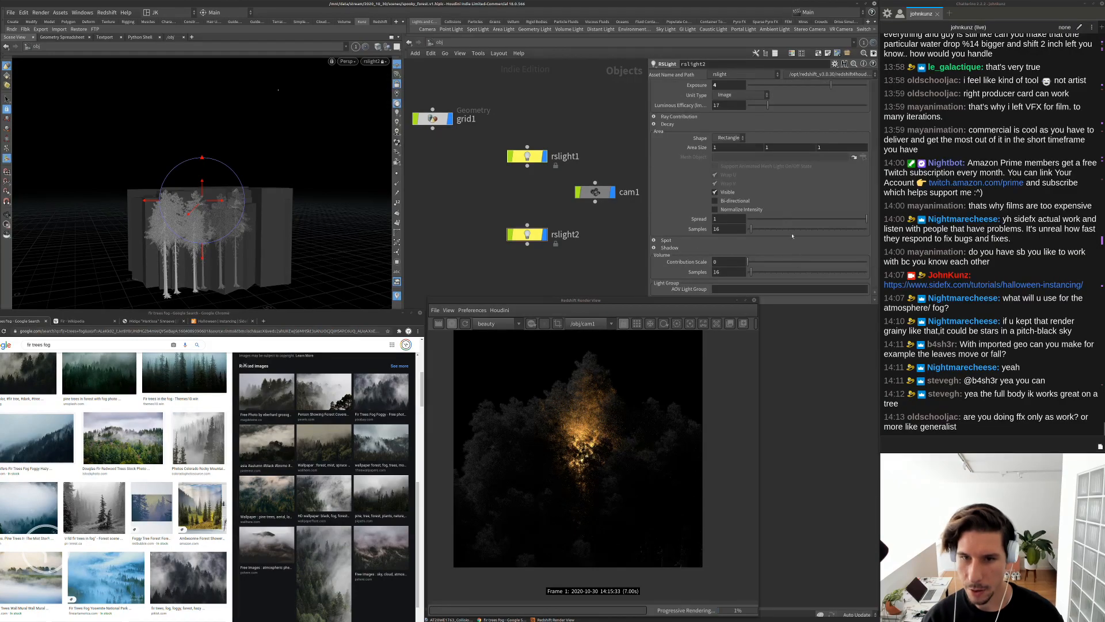
pyautogui.click(773, 220)
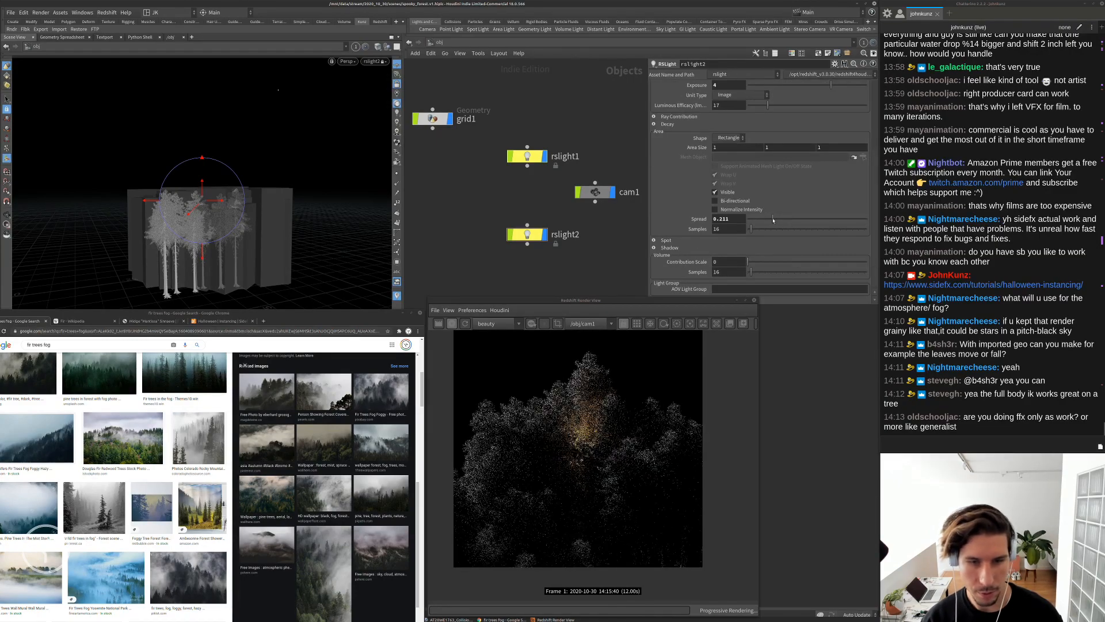
pyautogui.click(759, 219)
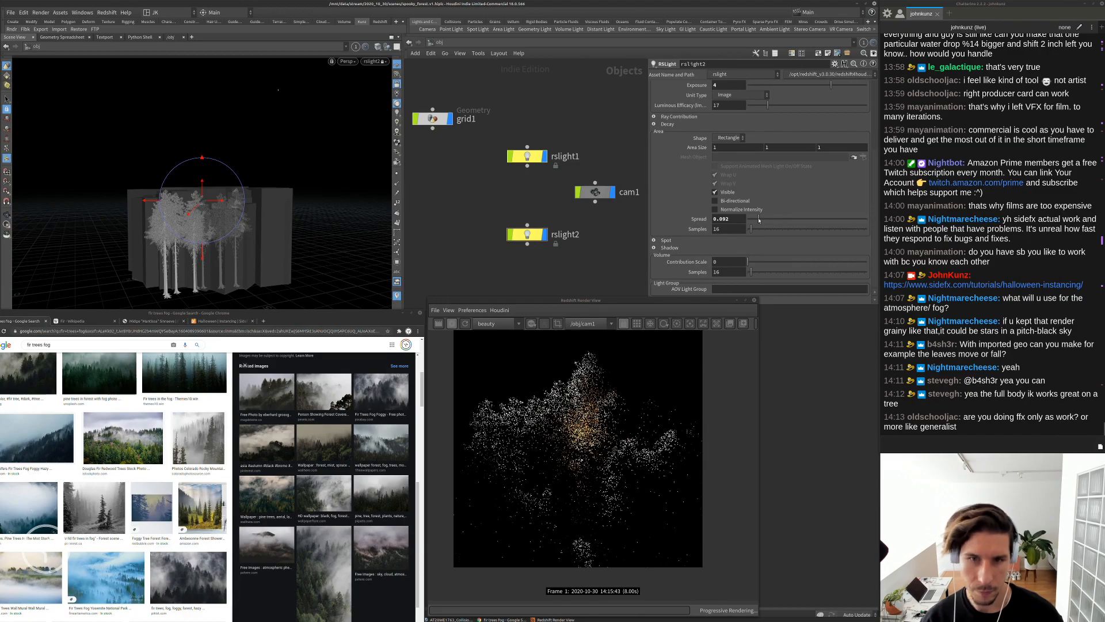
pyautogui.click(758, 221)
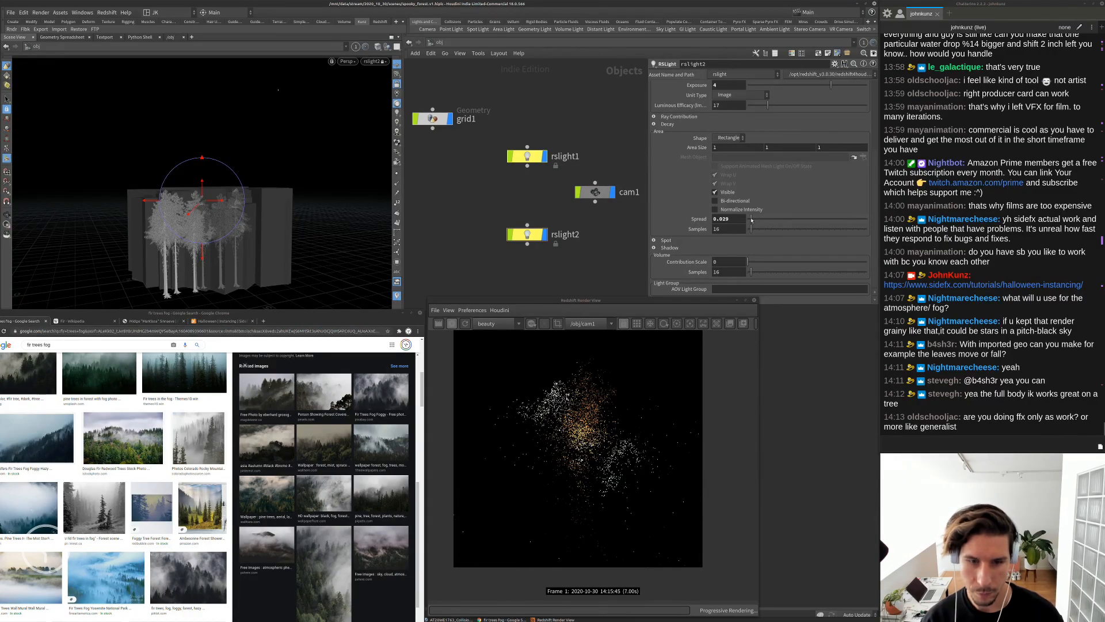
pyautogui.click(758, 221)
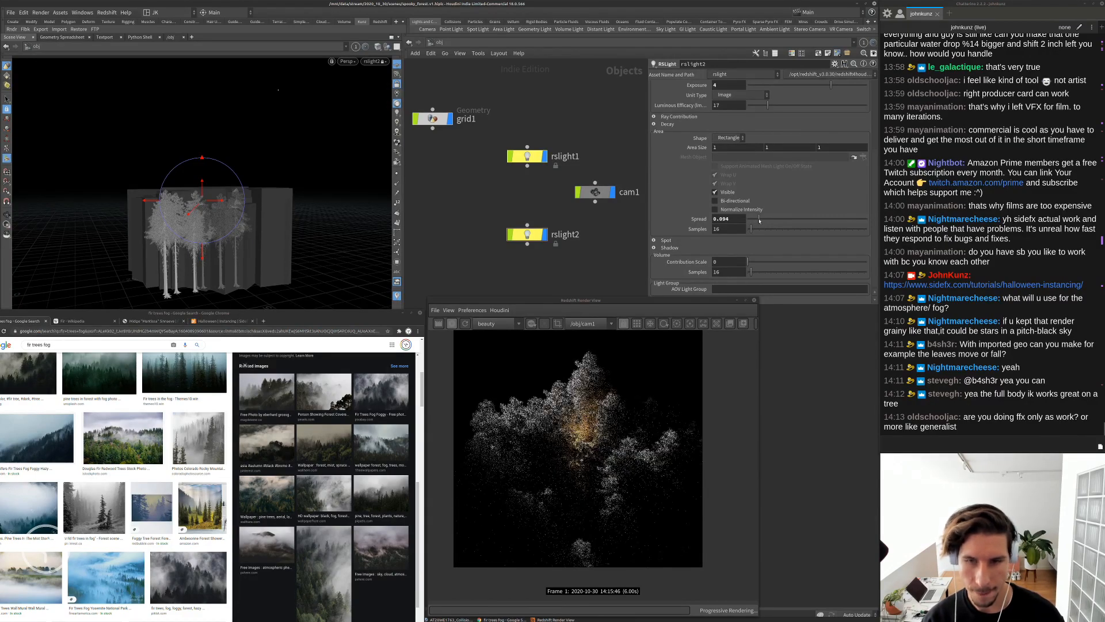
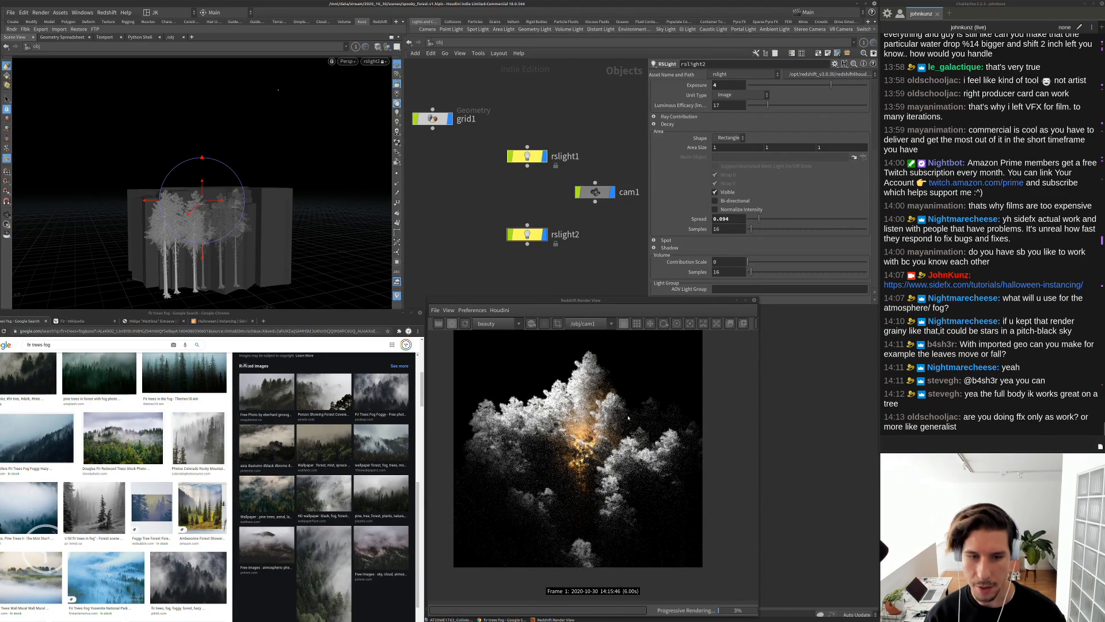
# Set the spread of the area light rslight2 to 0.075
pyautogui.click(732, 221)
pyautogui.press('BackSpace')
pyautogui.press('BackSpace')
pyautogui.write('5')
pyautogui.press('Return')
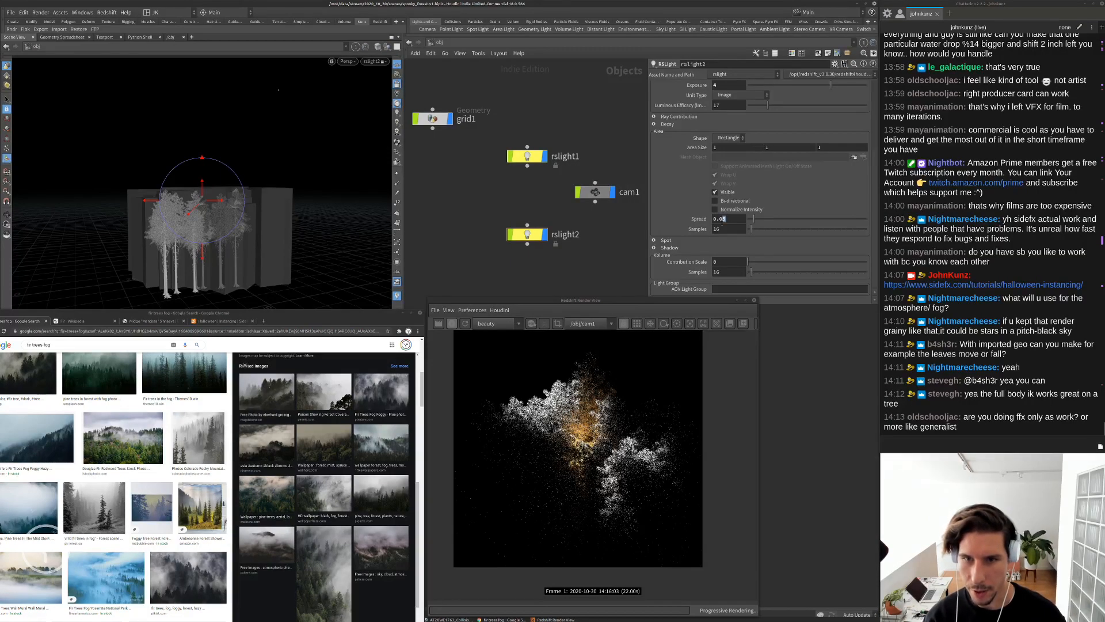
pyautogui.write('75')
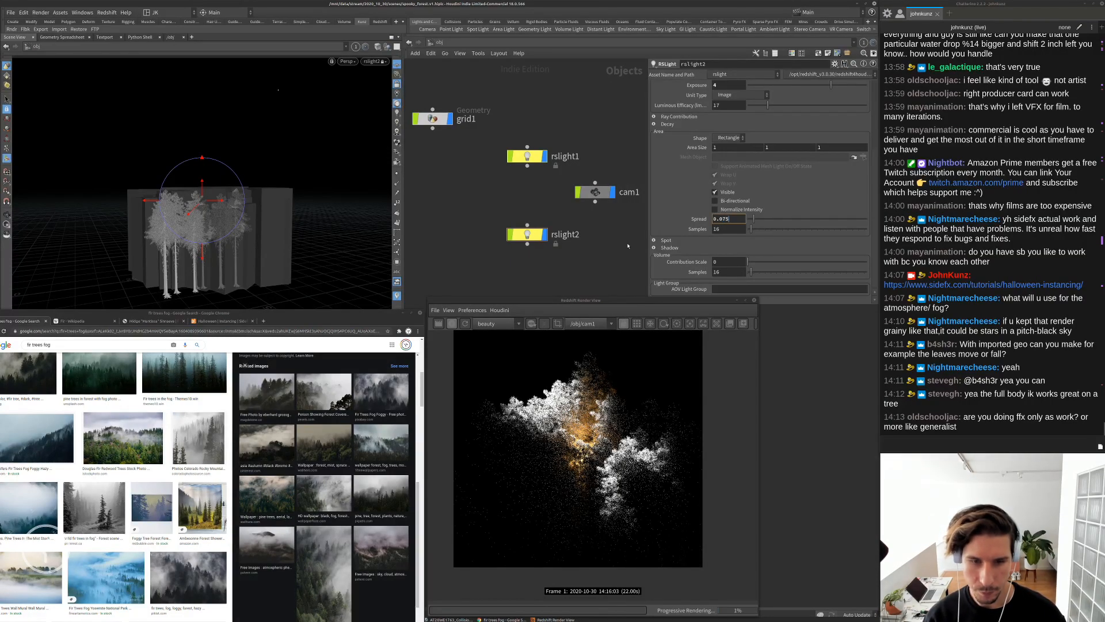
pyautogui.press('Return')
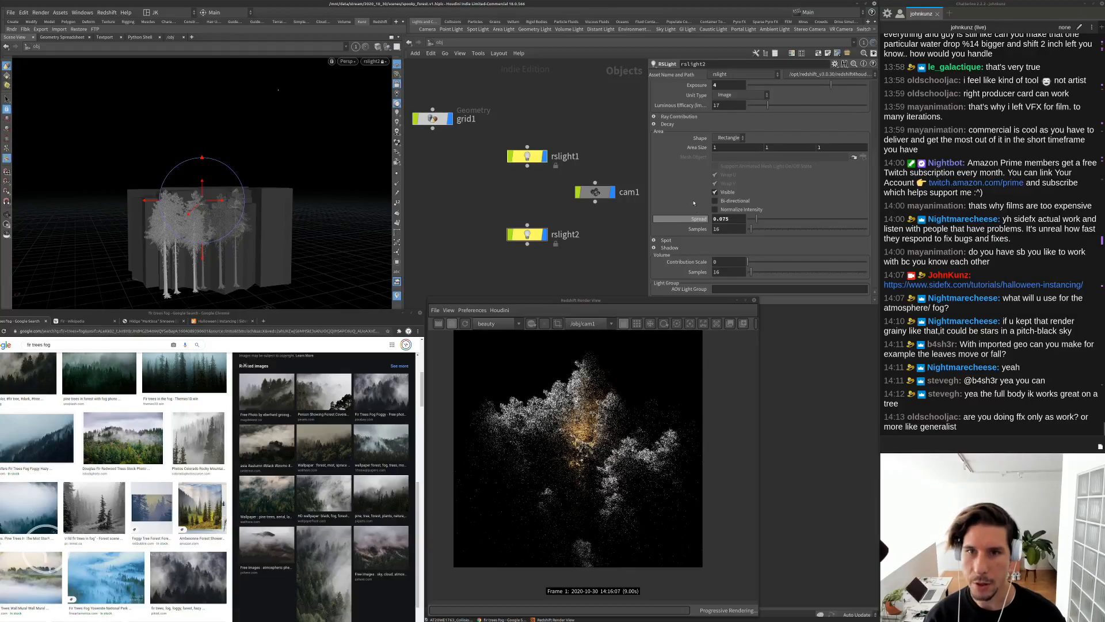
# Set the exposure of rslight2 to 1
pyautogui.scroll(3, 696, 170)
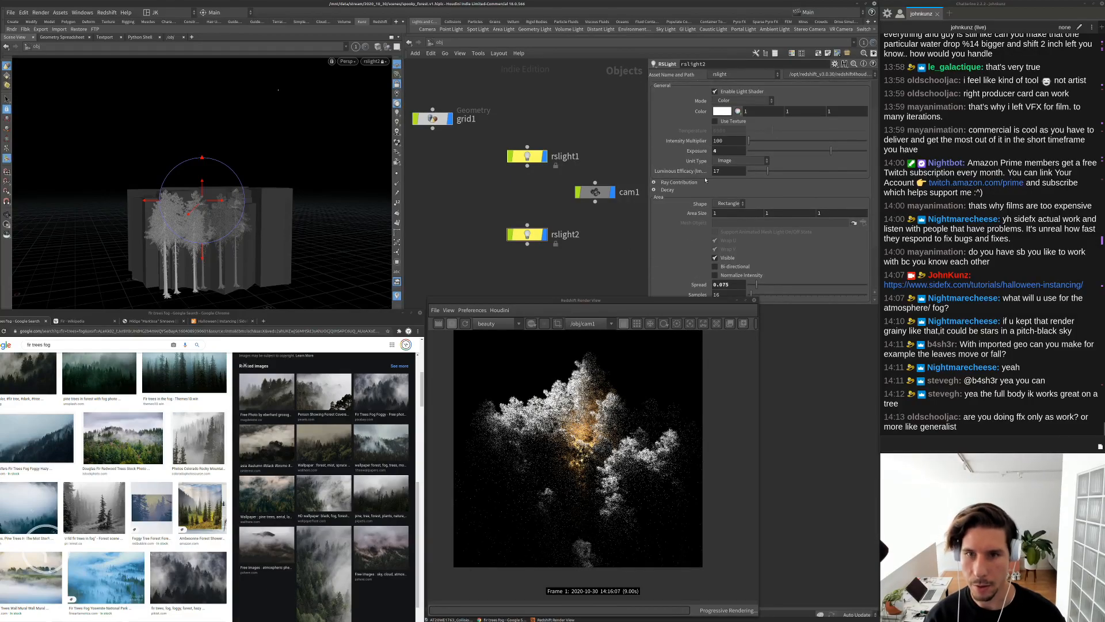
pyautogui.doubleClick(725, 152)
pyautogui.write('1')
pyautogui.press('Return')
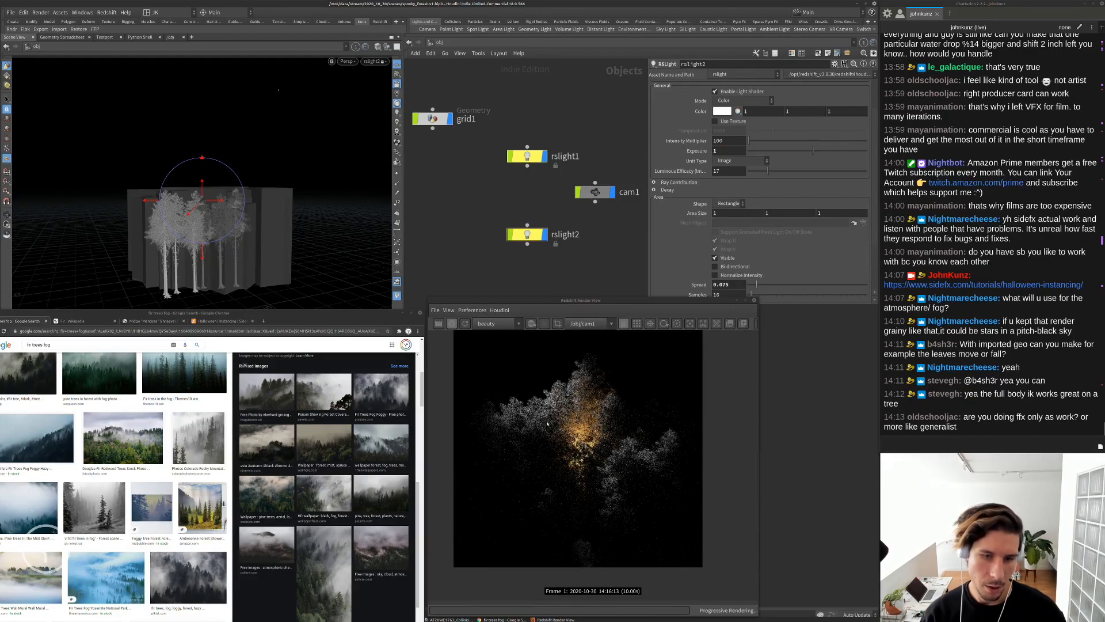
pyautogui.scroll(-1, 548, 424)
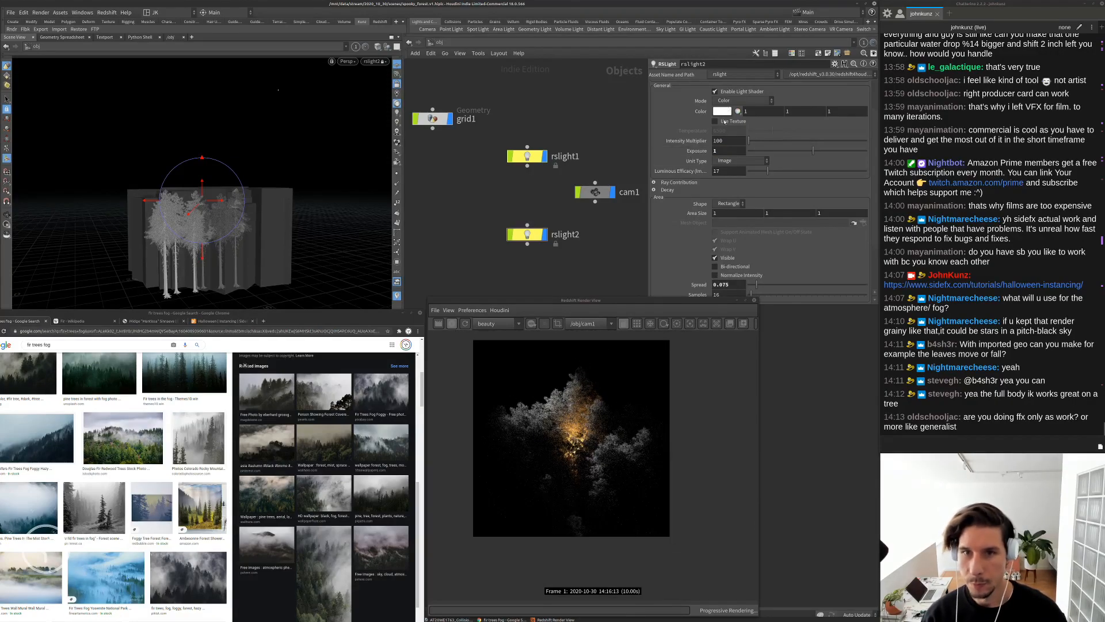
# Switch rslight2's colour mode to Temperature And Color and set its temperature to 6300
pyautogui.click(729, 101)
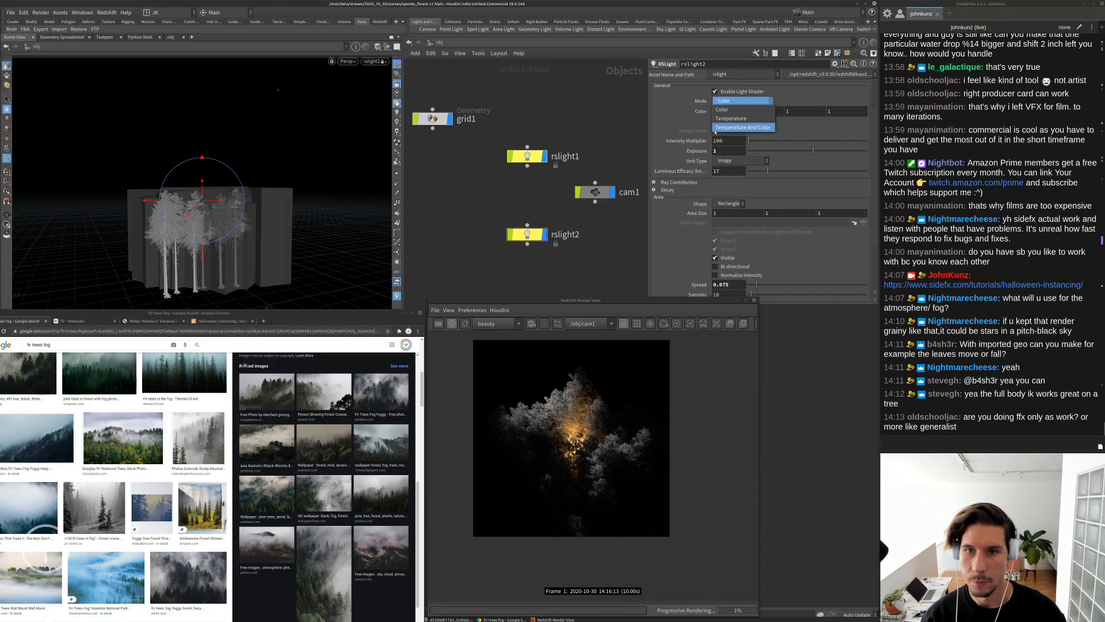
pyautogui.click(720, 128)
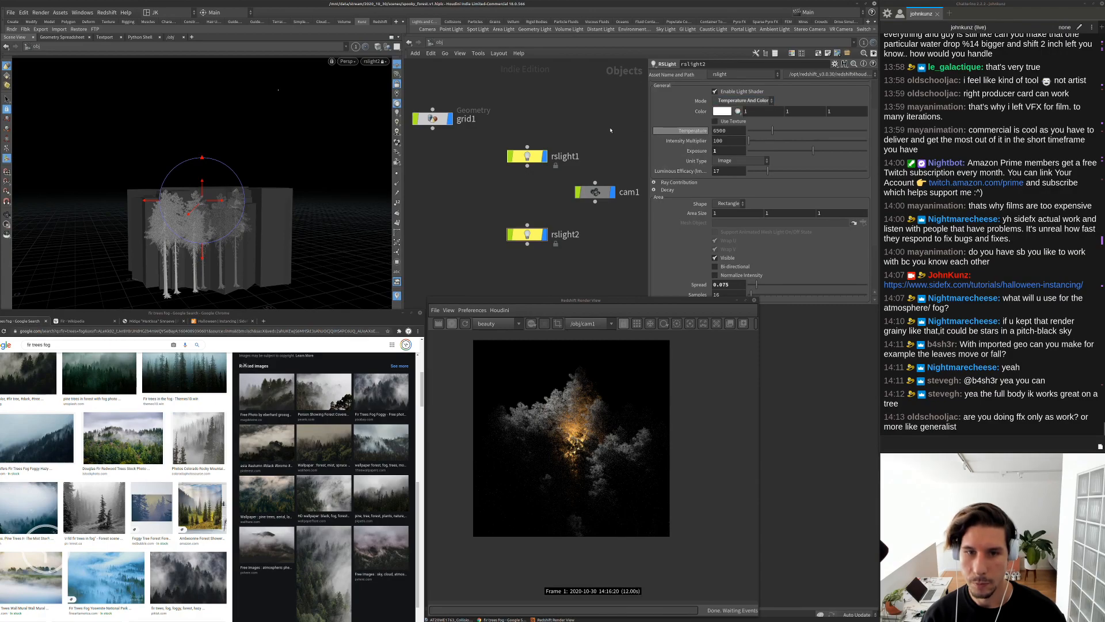
pyautogui.click(811, 131)
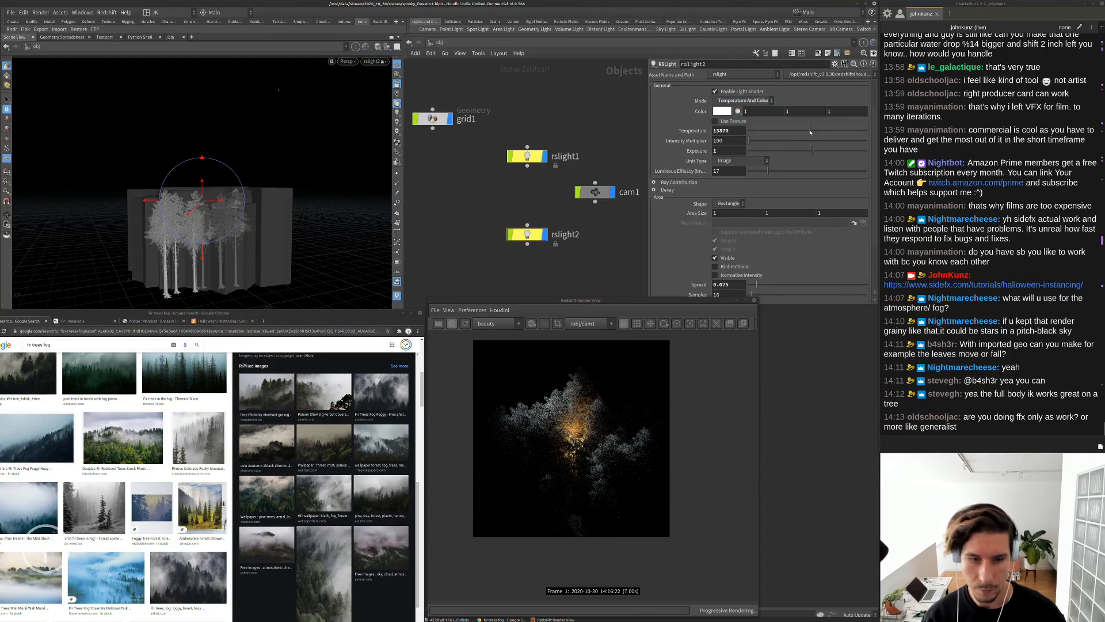
pyautogui.click(772, 131)
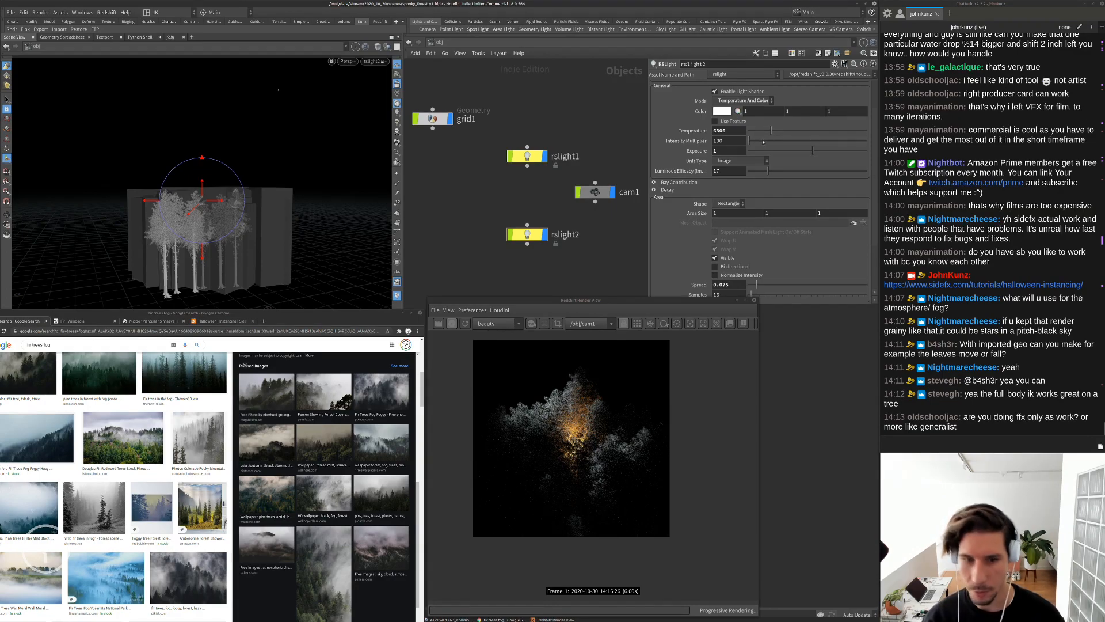
# Set the temperature of rslight1 to 1667
pyautogui.click(527, 156)
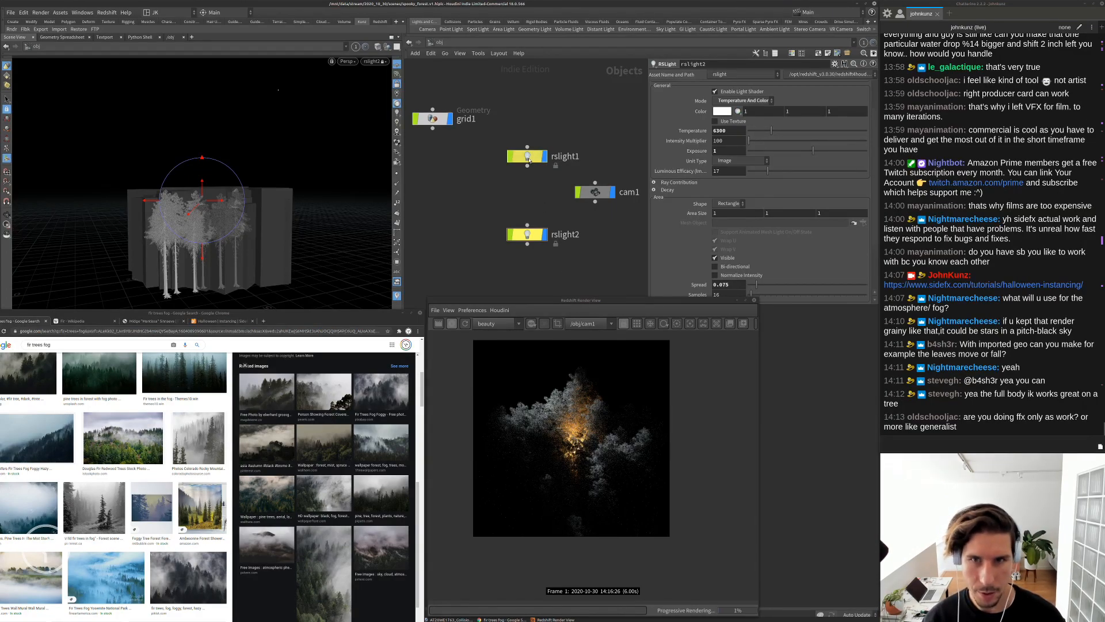
pyautogui.doubleClick(730, 117)
pyautogui.write('1667')
pyautogui.press('Return')
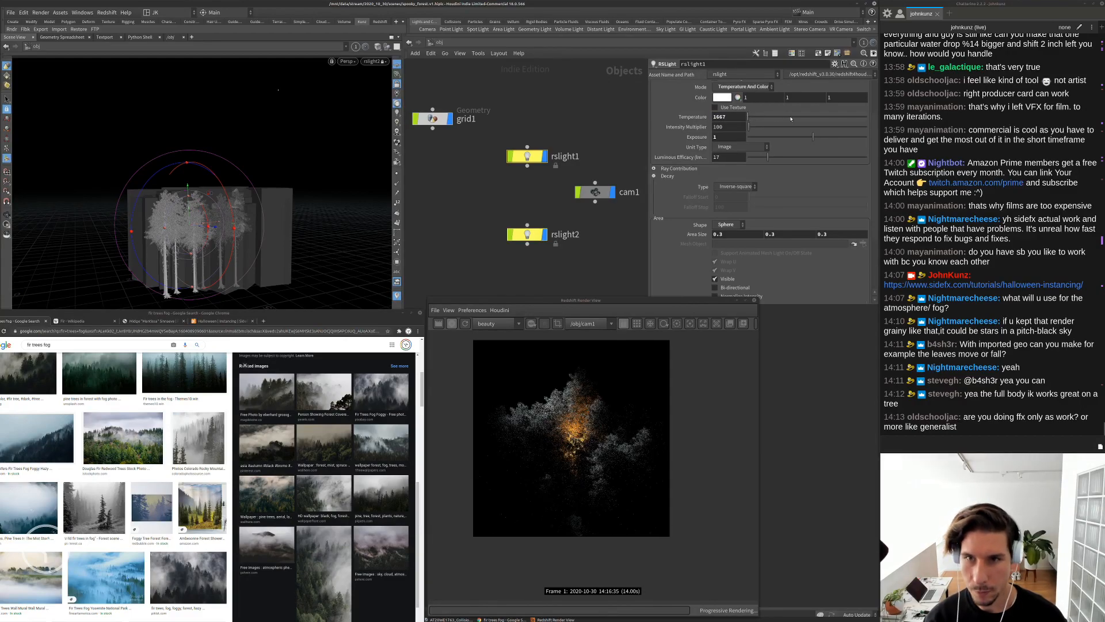
# Try cooler temperatures such as 8164 and 3757 on rslight1, ending back at 1667
pyautogui.click(765, 119)
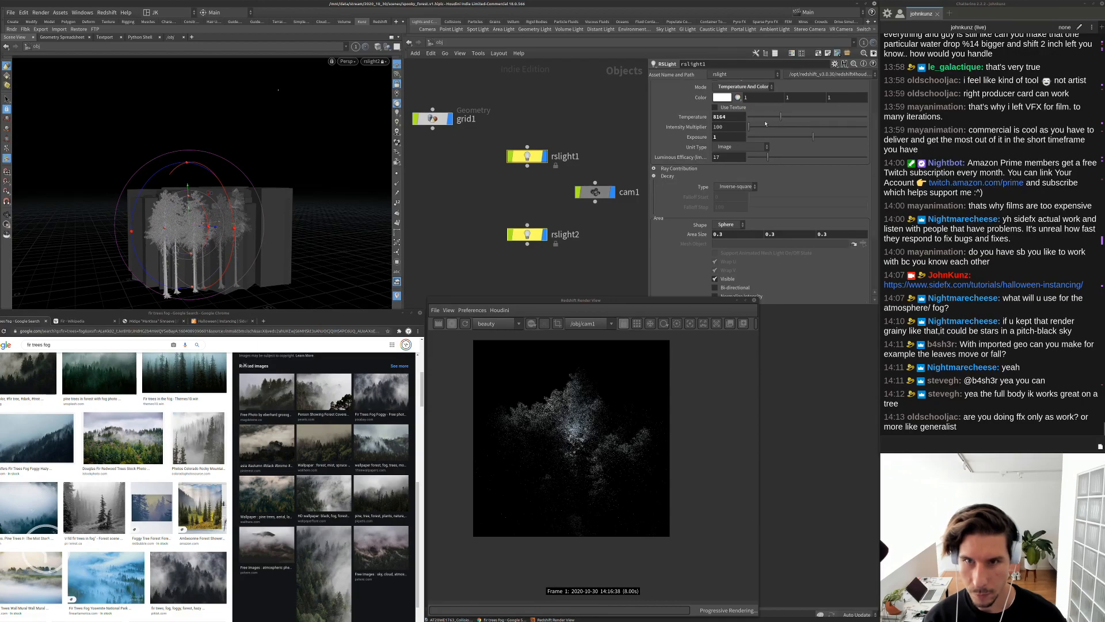
pyautogui.click(759, 119)
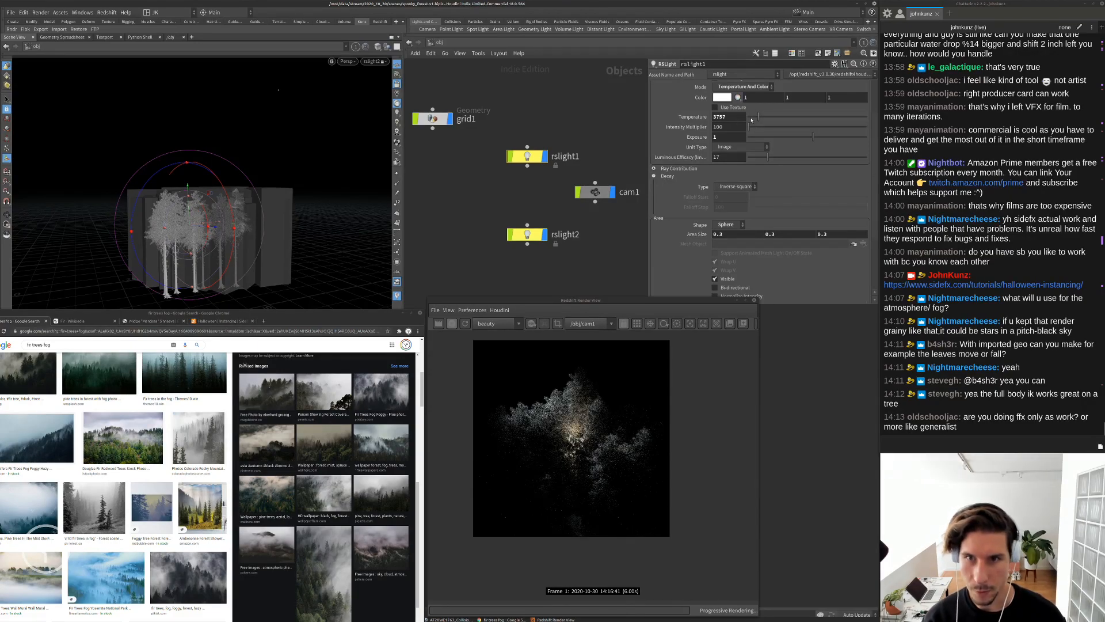
pyautogui.click(749, 118)
pyautogui.click(747, 118)
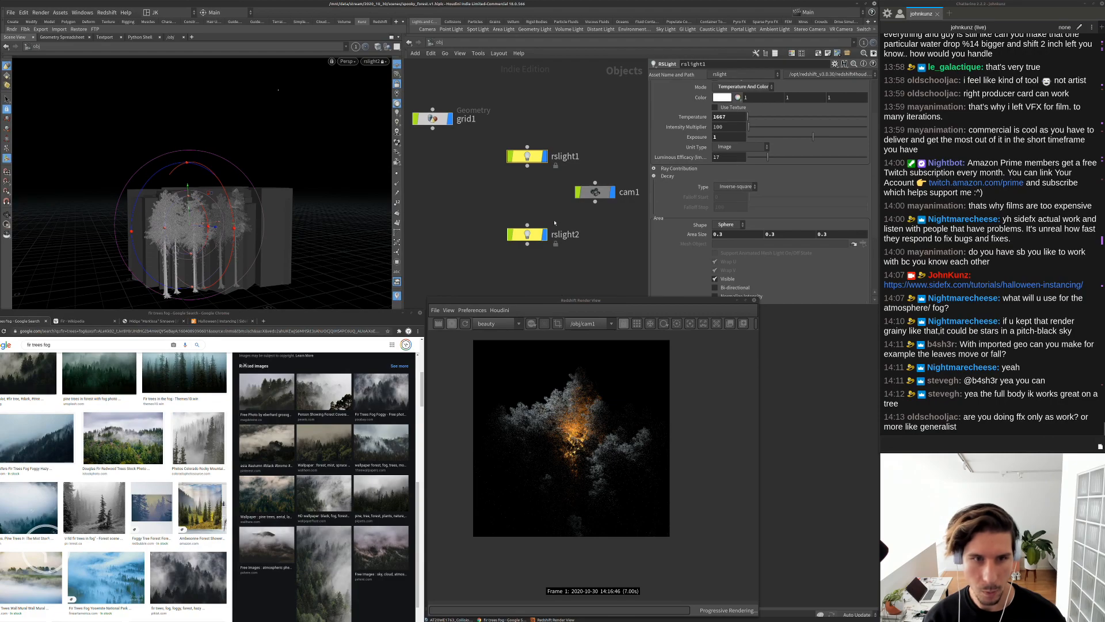
# Turn off visibility for rslight2 and set the first value of its area size to 7
pyautogui.click(527, 234)
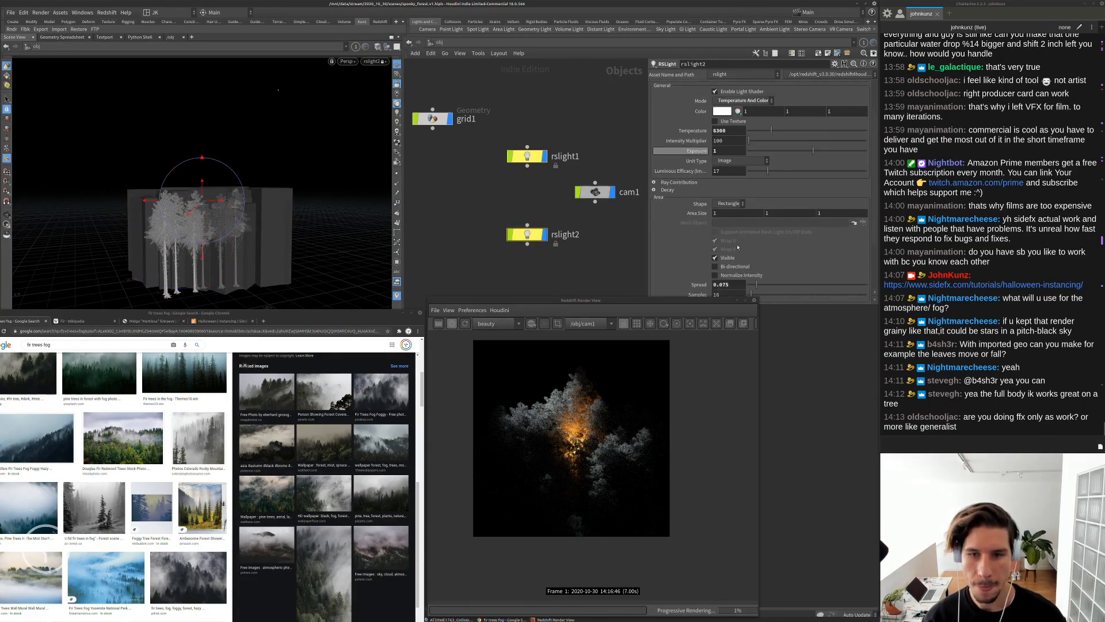
pyautogui.scroll(-3, 721, 229)
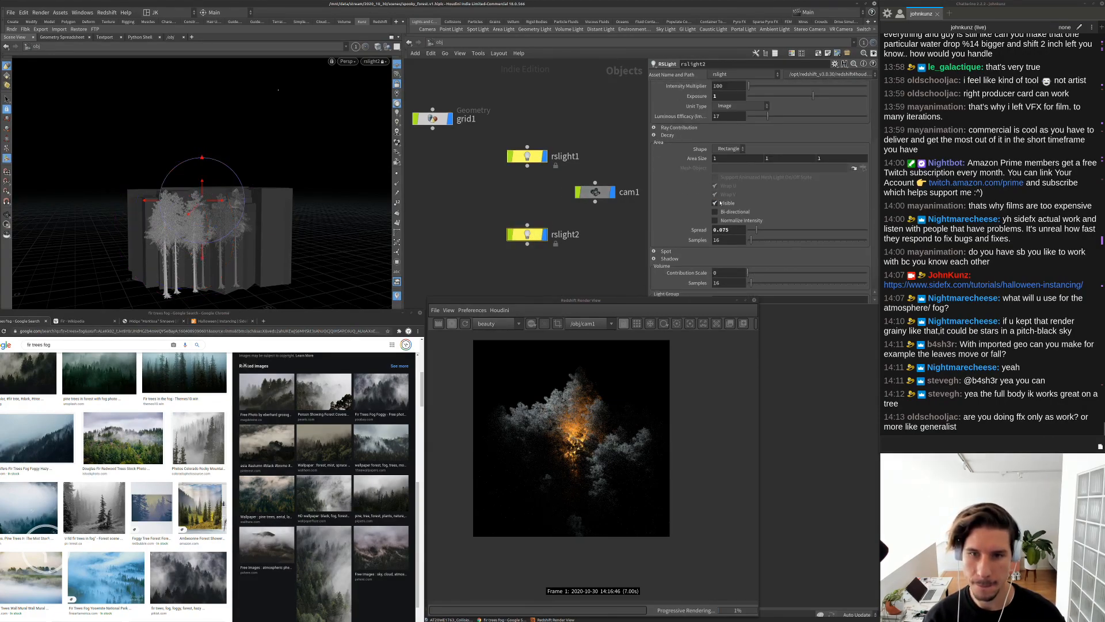
pyautogui.click(715, 203)
pyautogui.click(726, 160)
pyautogui.write('4')
pyautogui.press('Return')
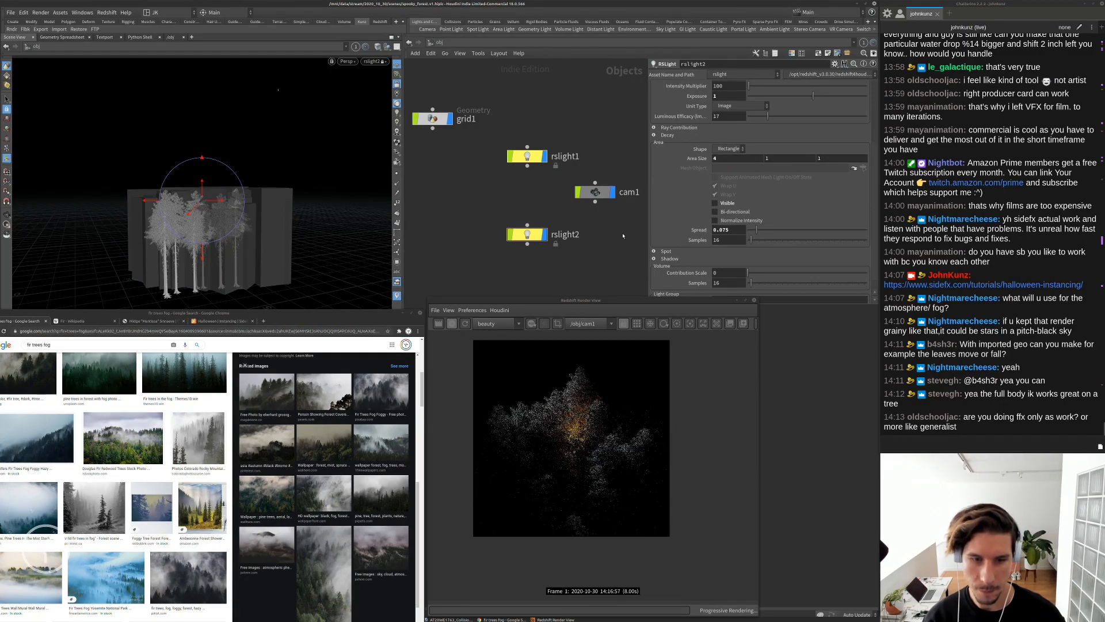
pyautogui.doubleClick(723, 159)
pyautogui.write('7')
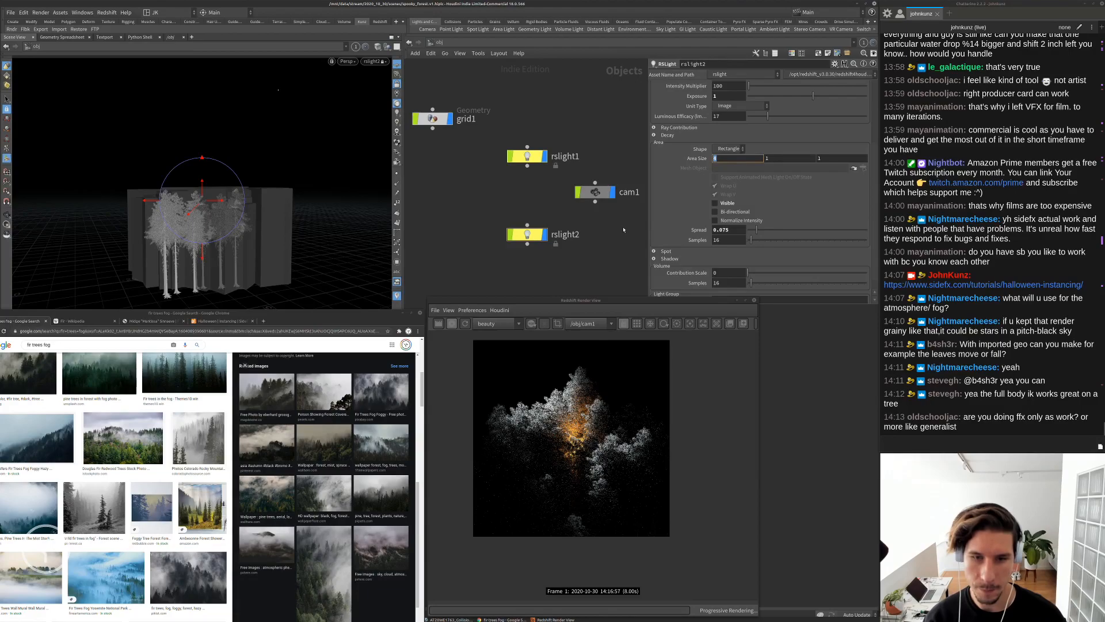
pyautogui.press('Return')
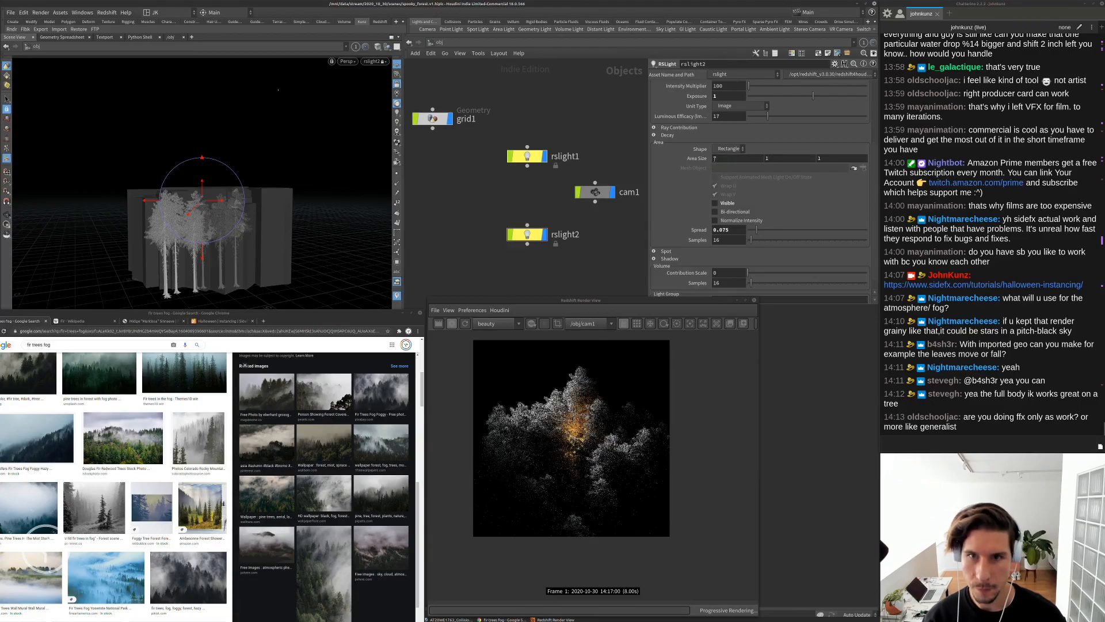
# Set the intensity multiplier of rslight2 to 25
pyautogui.scroll(2, 680, 170)
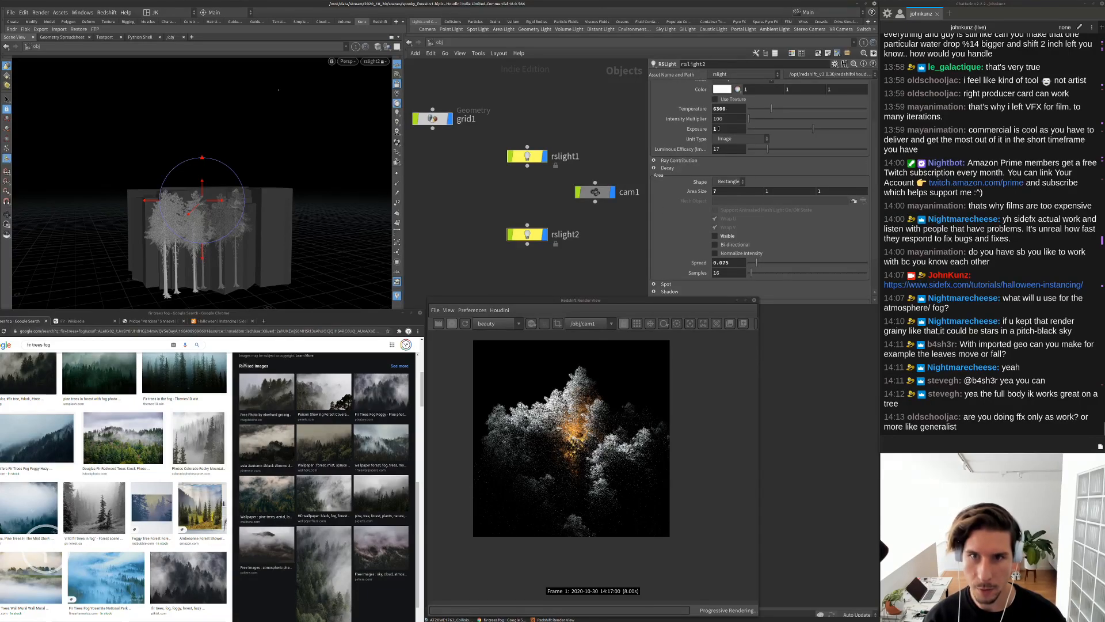
pyautogui.doubleClick(719, 119)
pyautogui.write('25')
pyautogui.press('Return')
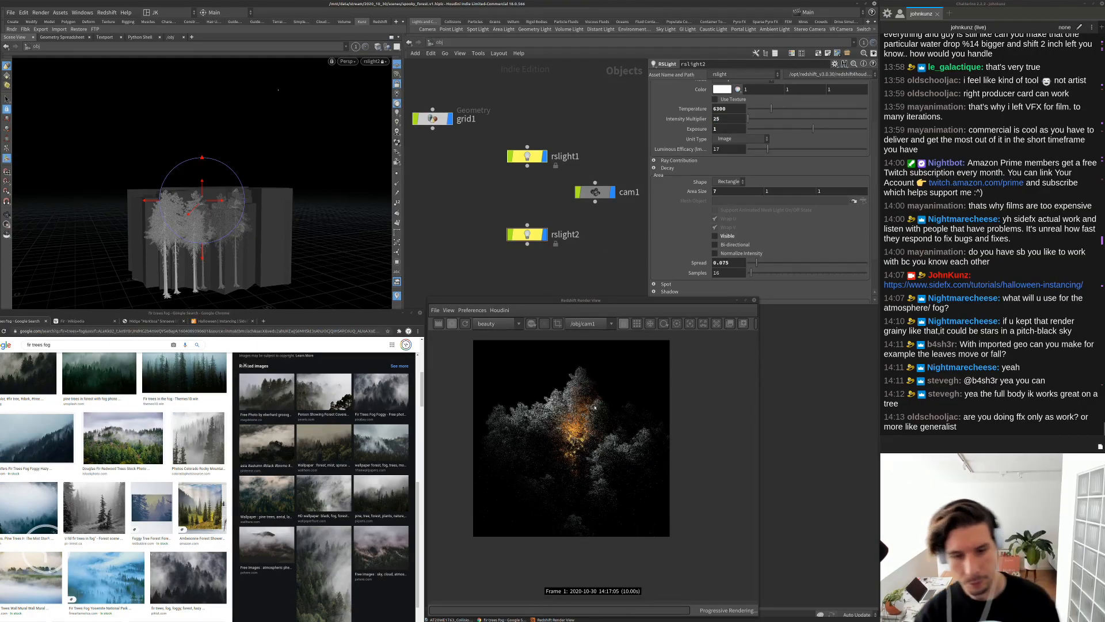
# Check the relit trees up close and turn off progressive rendering in the Redshift render view
pyautogui.scroll(1, 581, 403)
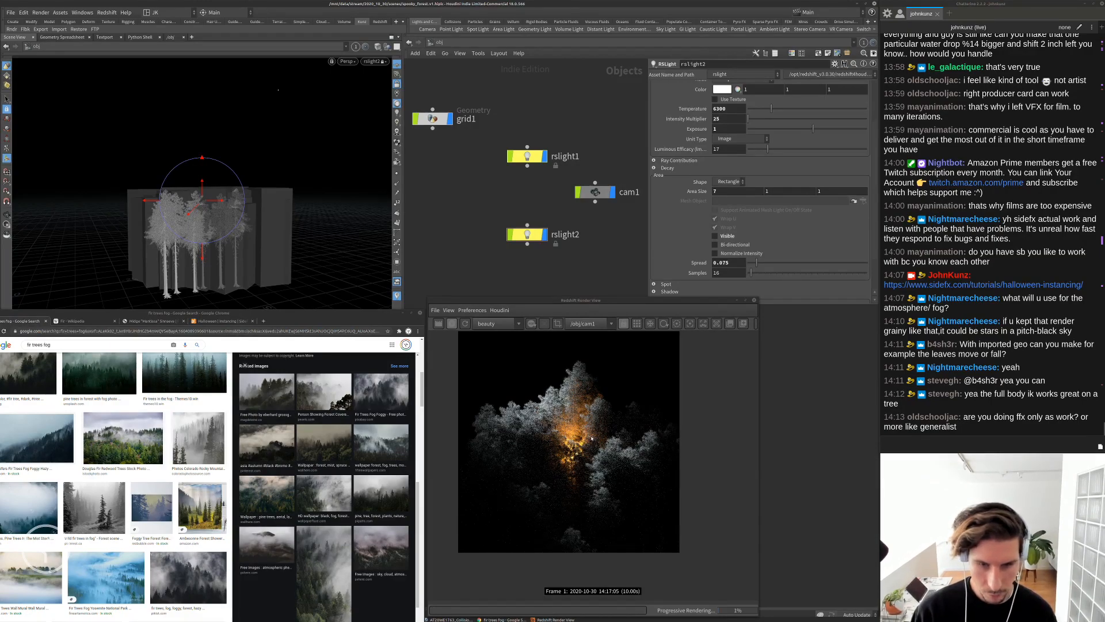
pyautogui.scroll(4, 581, 454)
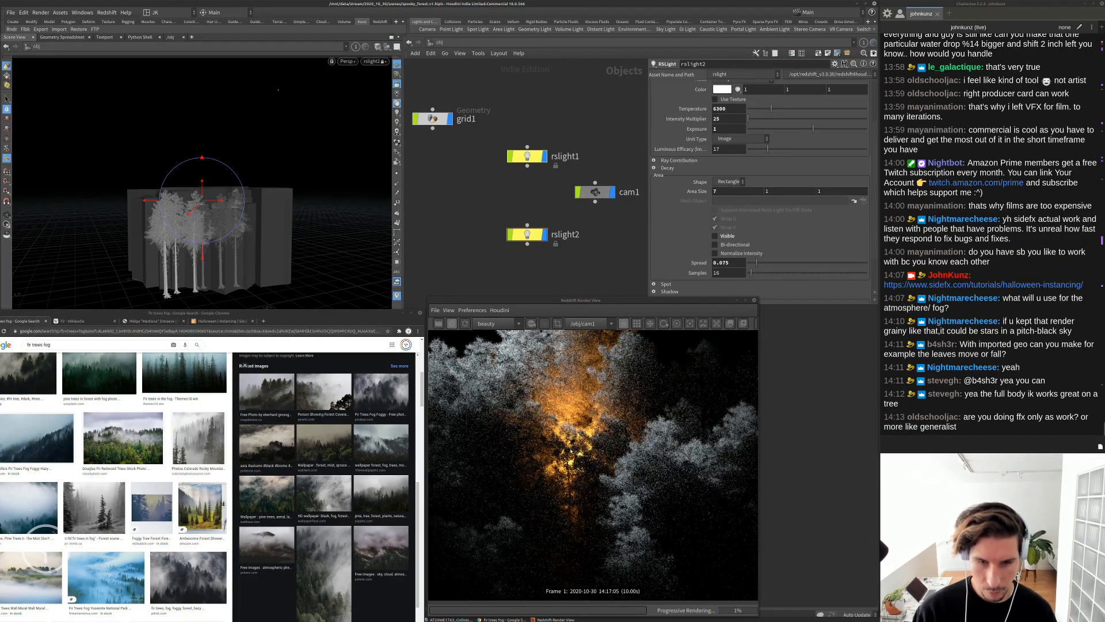
pyautogui.scroll(-3, 571, 450)
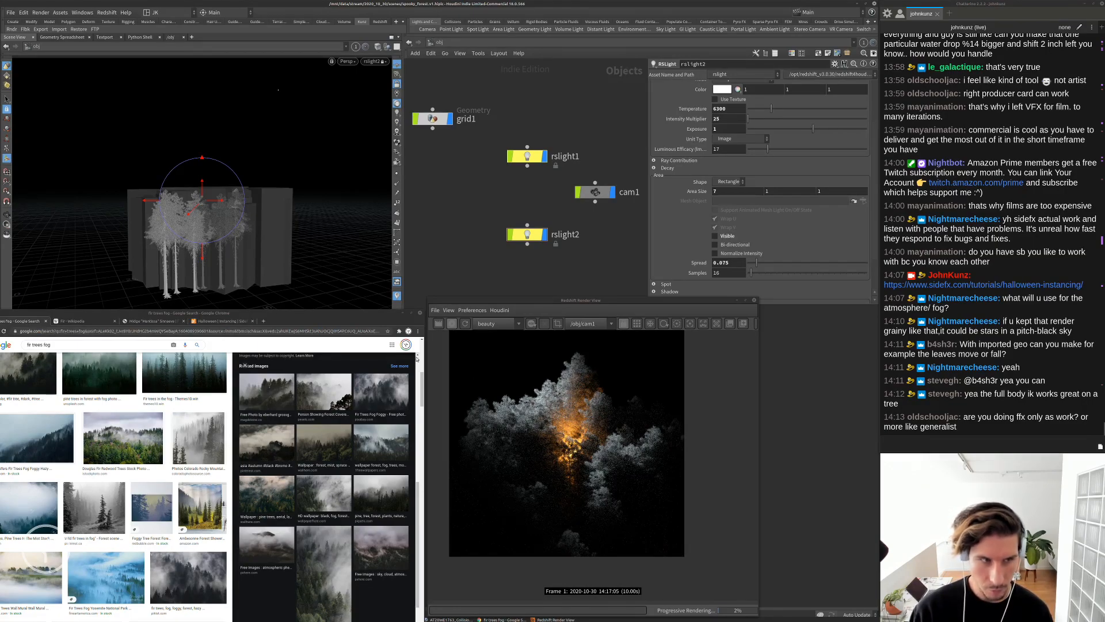
pyautogui.click(453, 324)
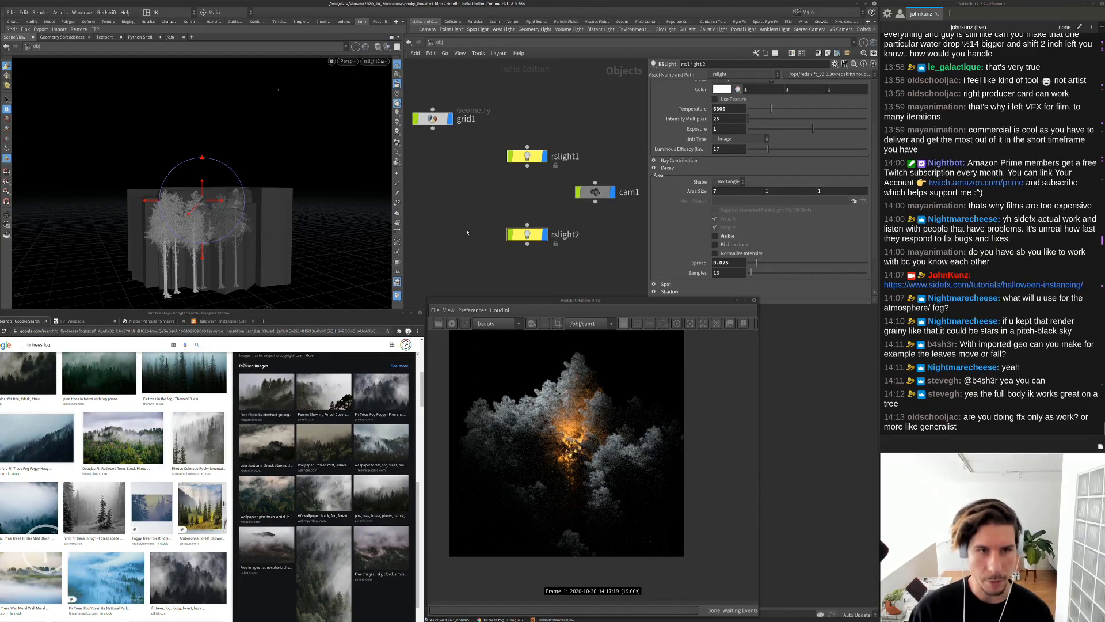
# Enter the grid1 geometry network and show the parameters of its scatter1 node
pyautogui.moveTo(467, 233); pyautogui.dragTo(471, 193, button='middle')
pyautogui.doubleClick(437, 79)
pyautogui.scroll(-3, 524, 182)
pyautogui.scroll(3, 560, 222)
pyautogui.click(548, 157)
pyautogui.scroll(2, 594, 166)
pyautogui.moveTo(594, 166); pyautogui.dragTo(593, 164, button='middle')
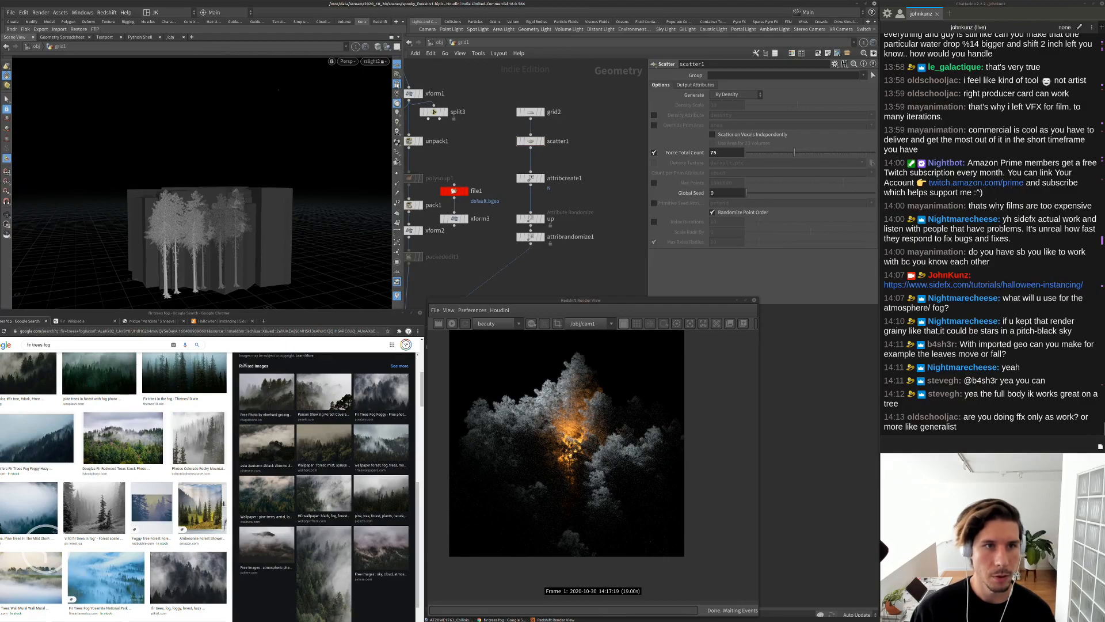
# Look through cam1 in the scene viewport
pyautogui.click(379, 61)
pyautogui.click(375, 107)
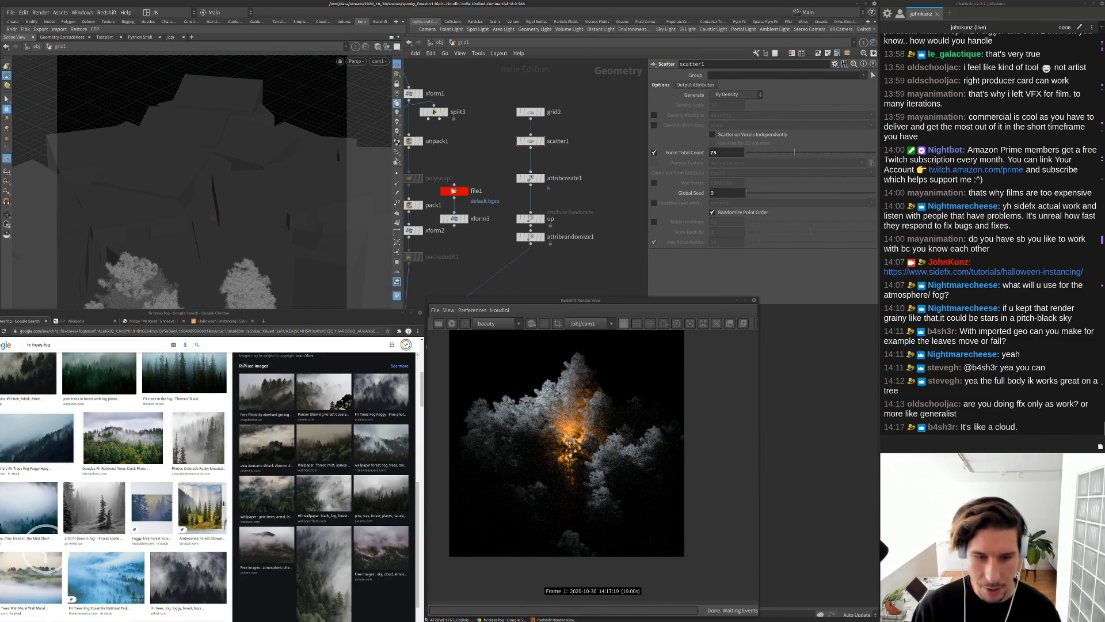
# Examine the rendered treetops up close and the grid2, scatter1 and attribcreate1 node chain in the grid1 network
pyautogui.scroll(3, 589, 395)
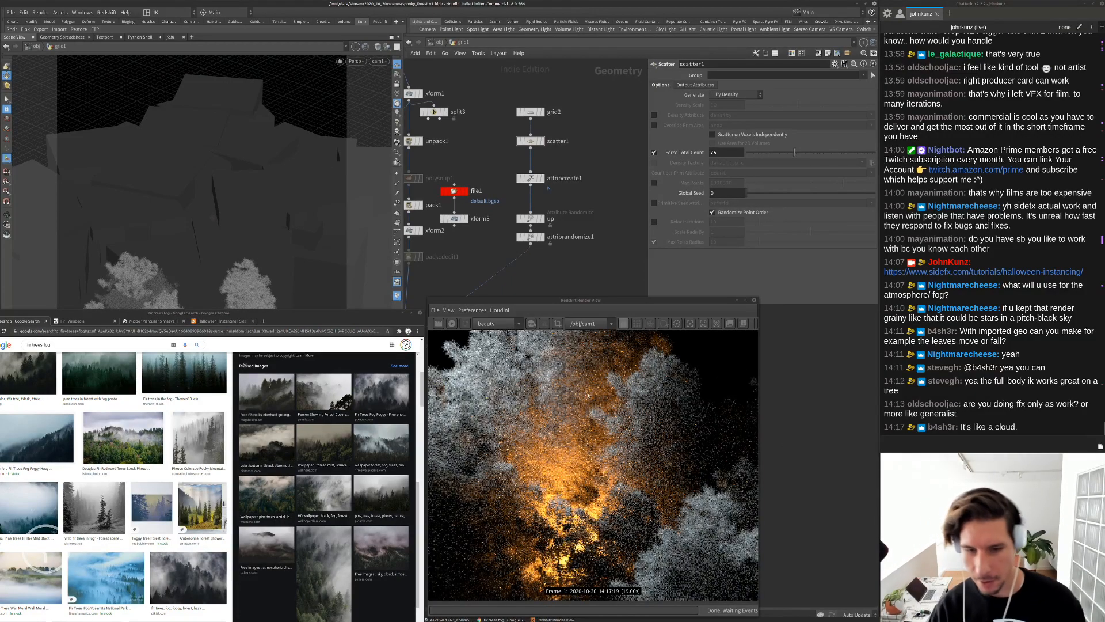
pyautogui.scroll(-3, 588, 395)
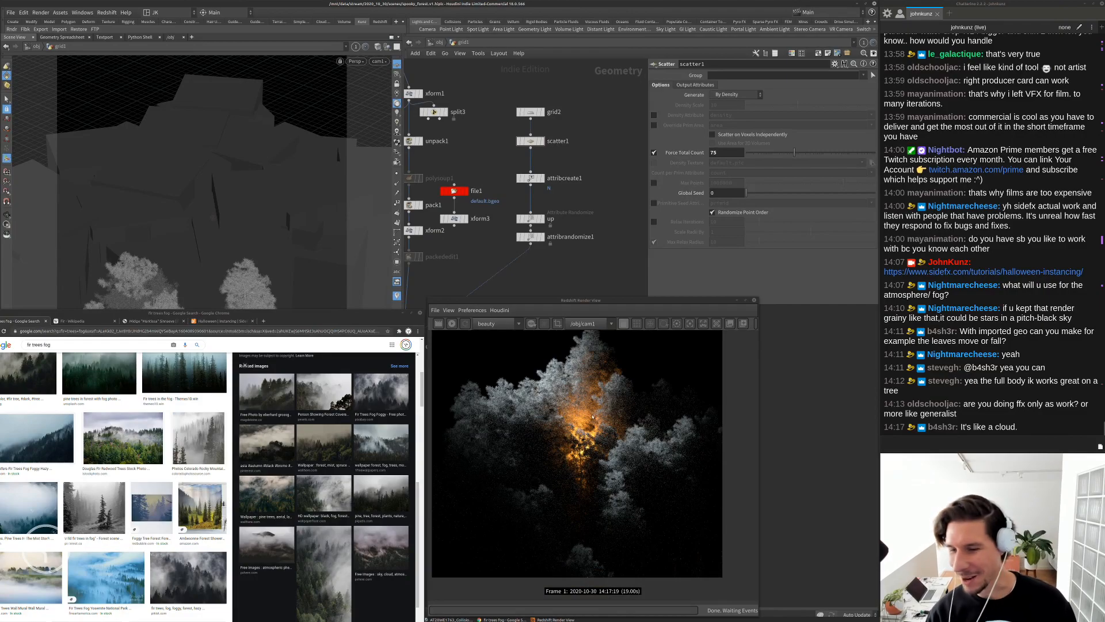
pyautogui.scroll(-2, 565, 436)
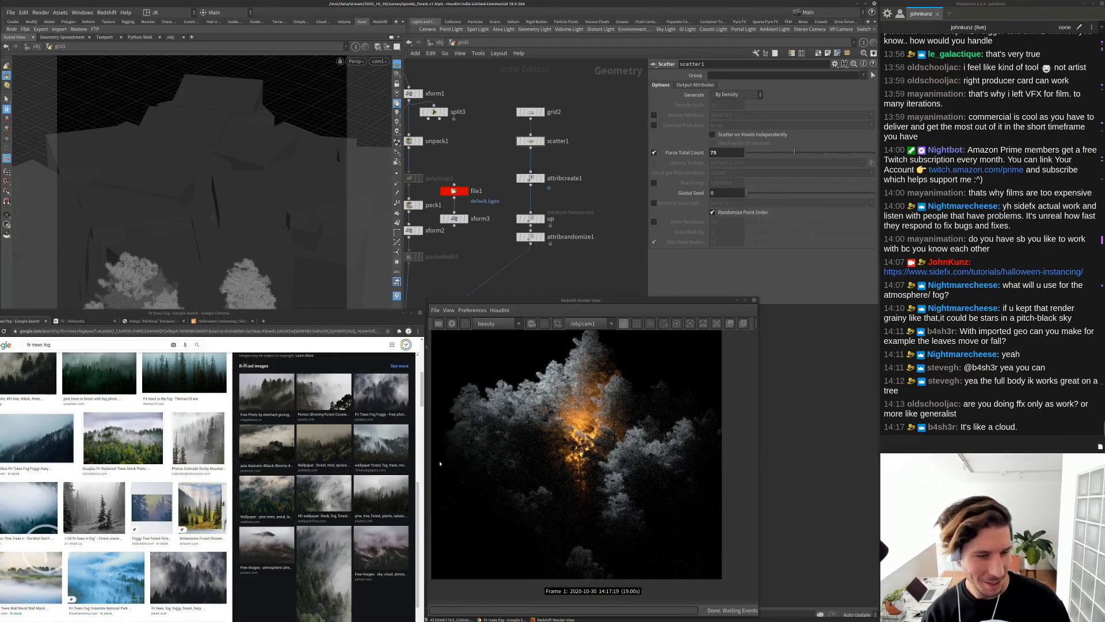
pyautogui.scroll(1, 603, 411)
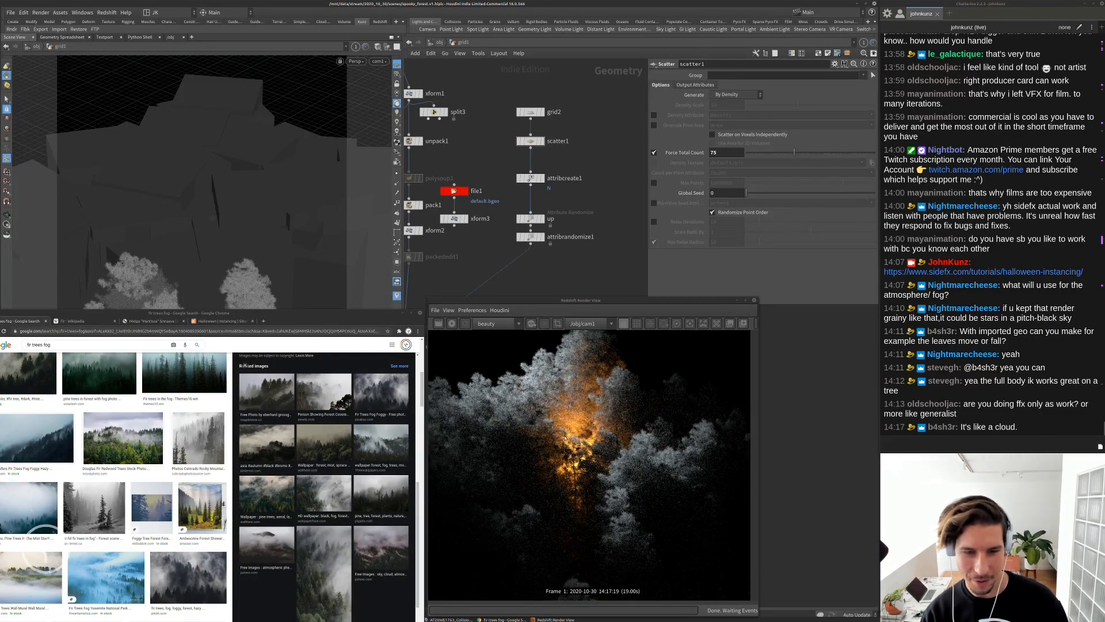
pyautogui.scroll(-1, 602, 410)
pyautogui.scroll(-3, 581, 268)
pyautogui.scroll(3, 581, 268)
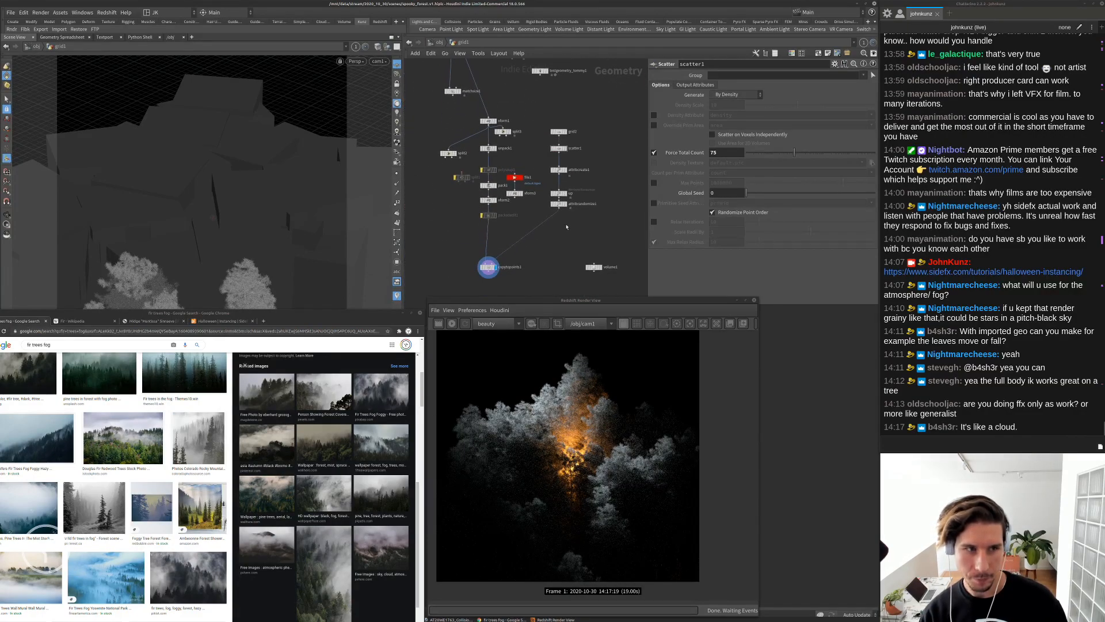
pyautogui.moveTo(555, 105); pyautogui.dragTo(505, 153, button='middle')
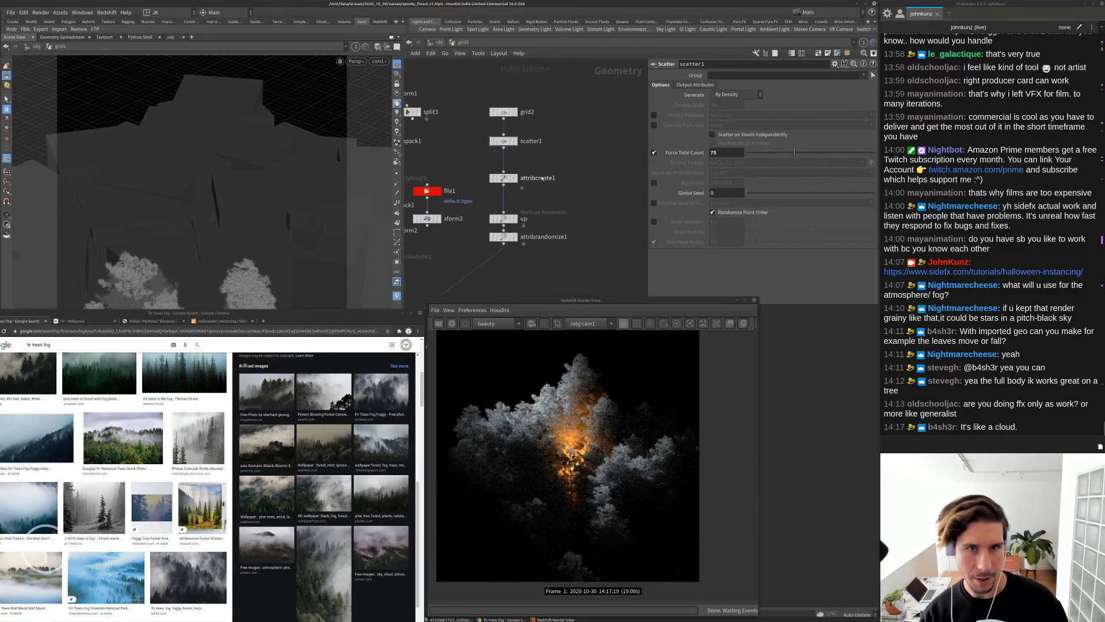
pyautogui.scroll(3, 530, 161)
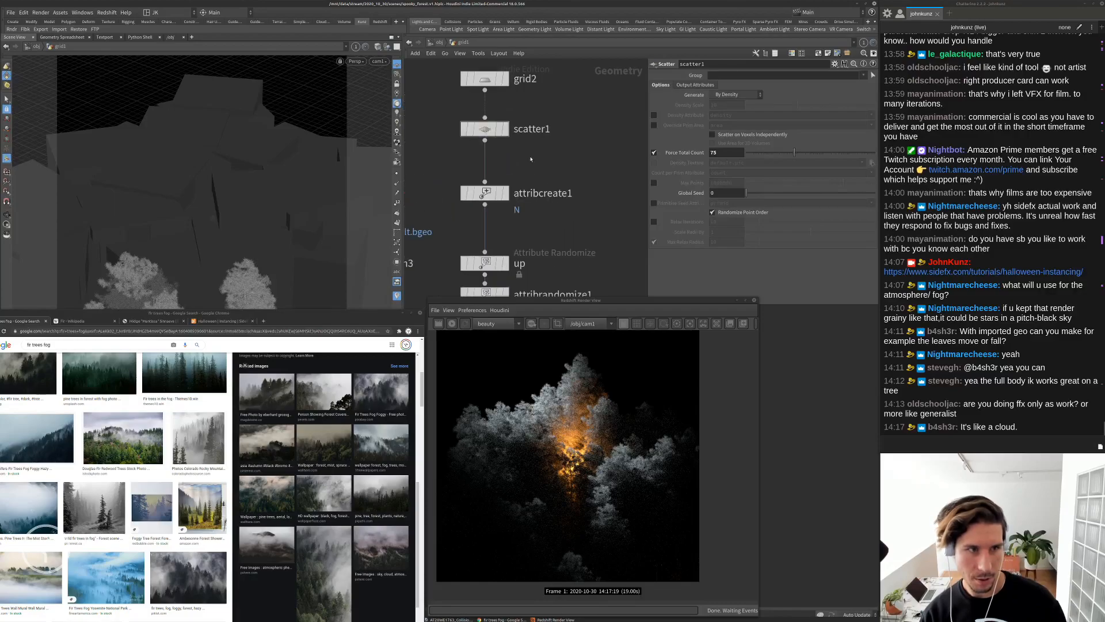
# Display the output of scatter1 and of attribrandomize1 in the viewport to inspect the scattered points
pyautogui.click(6, 99)
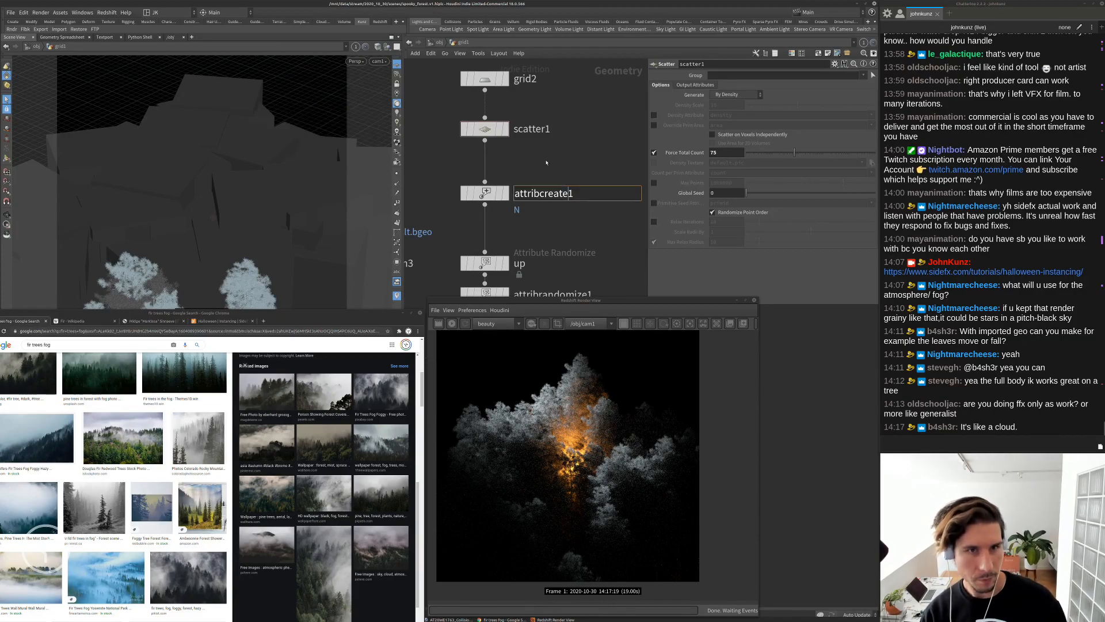
pyautogui.click(506, 129)
pyautogui.moveTo(487, 129); pyautogui.dragTo(486, 119)
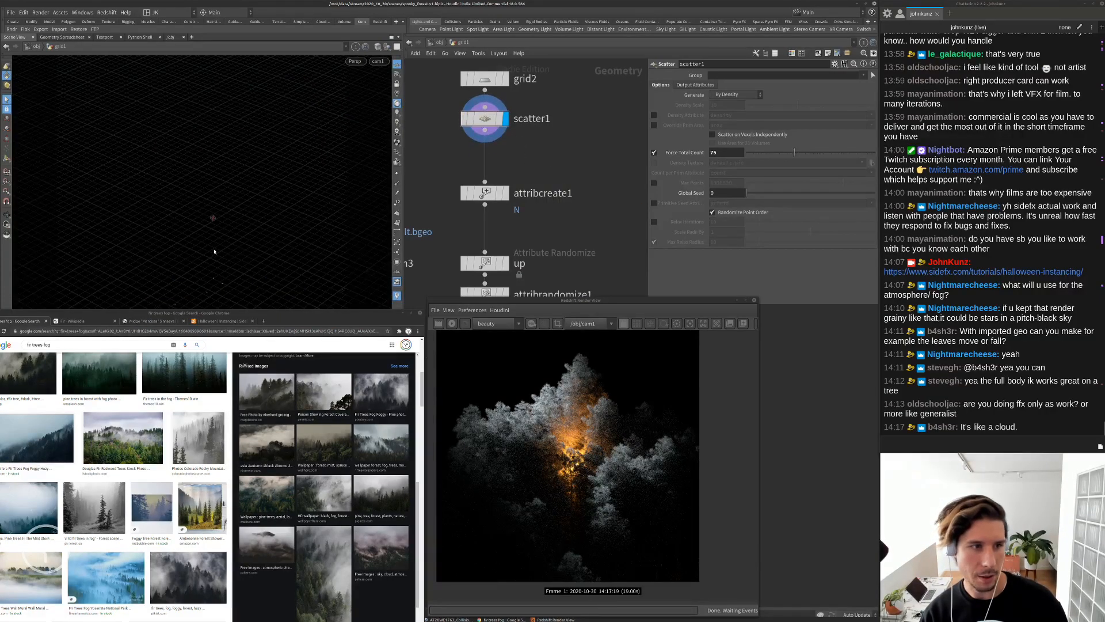
pyautogui.moveTo(550, 220); pyautogui.dragTo(557, 126, button='middle')
pyautogui.click(510, 199)
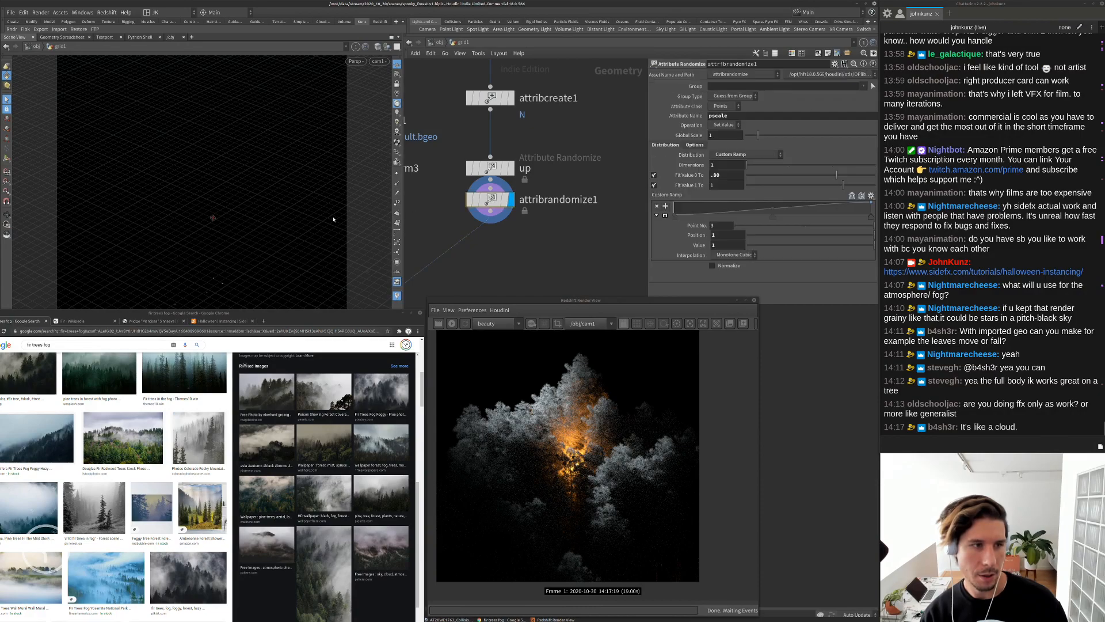
pyautogui.moveTo(538, 245); pyautogui.dragTo(545, 207, button='middle')
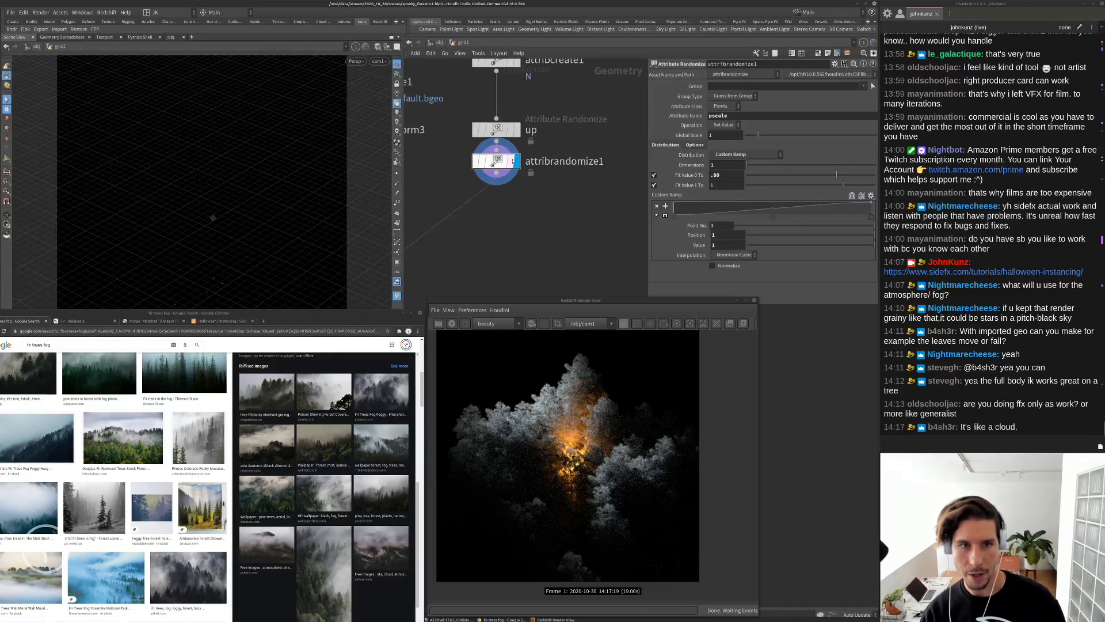
# Add a Blast node directly below attribrandomize1 in the scatter chain
pyautogui.press('Tab')
pyautogui.write('co')
pyautogui.press('Down')
pyautogui.press('Up')
pyautogui.press('Return')
pyautogui.click(493, 210)
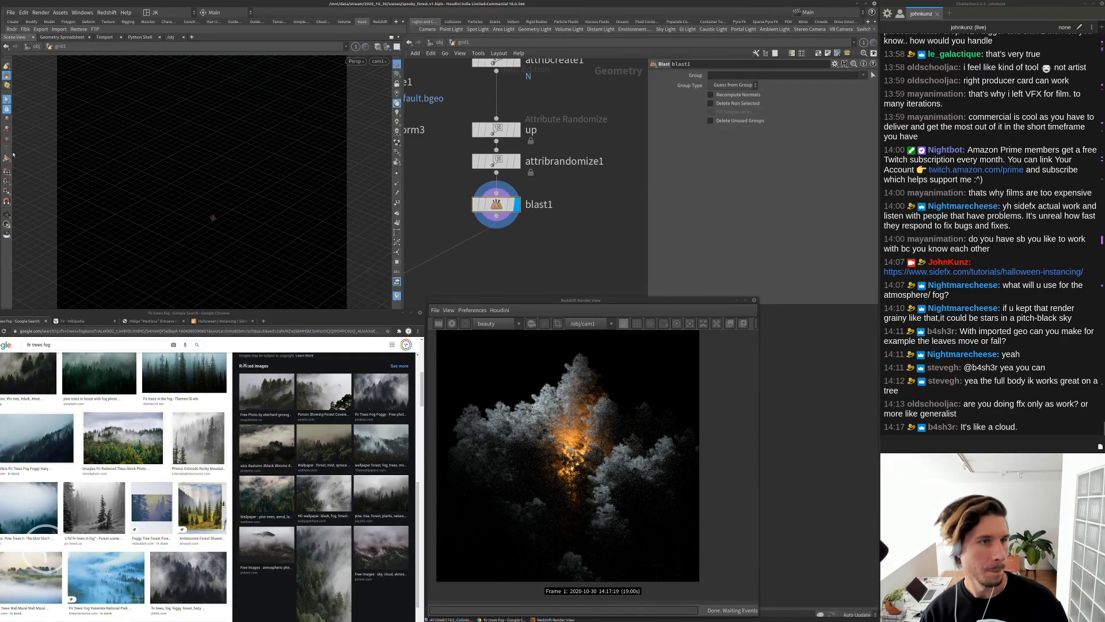
# Display copytopoints1 in the viewport and set the blast1 group type to Points
pyautogui.press('h')
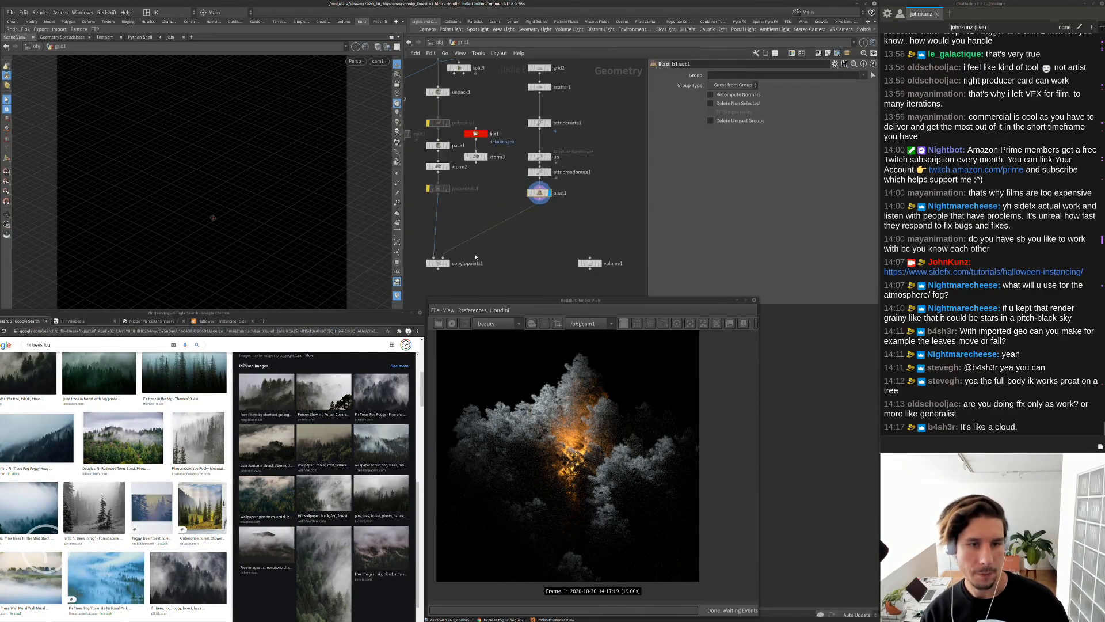
pyautogui.click(446, 263)
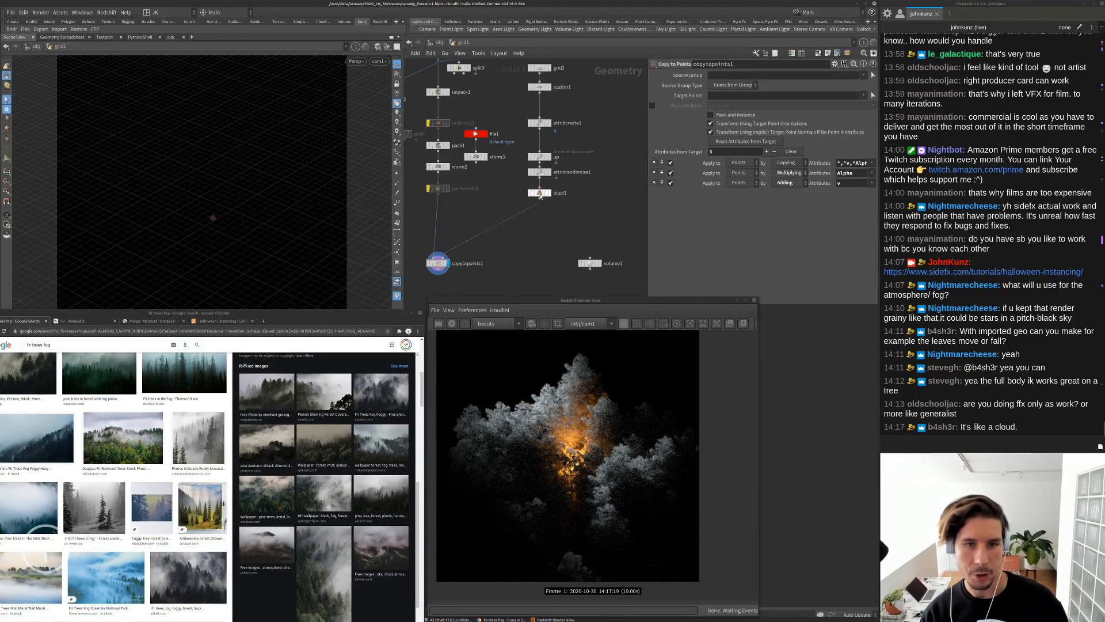
pyautogui.click(740, 85)
pyautogui.click(723, 113)
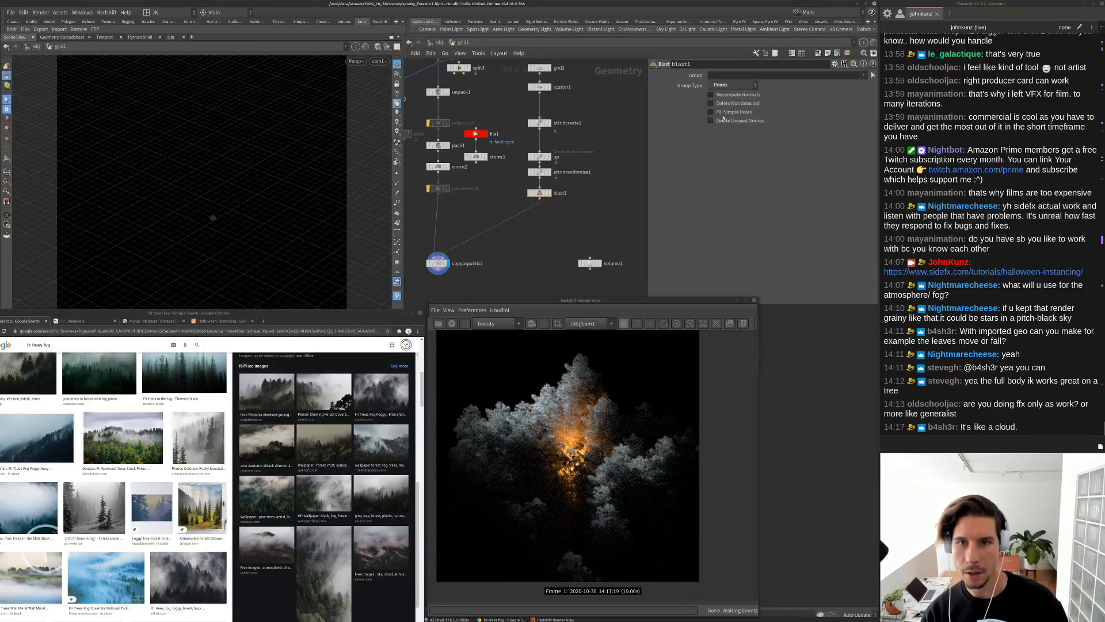
# Check attribrandomize1's point information, set the blast1 group to 0-55, and move blast1 slightly down to make room above it
pyautogui.scroll(3, 541, 172)
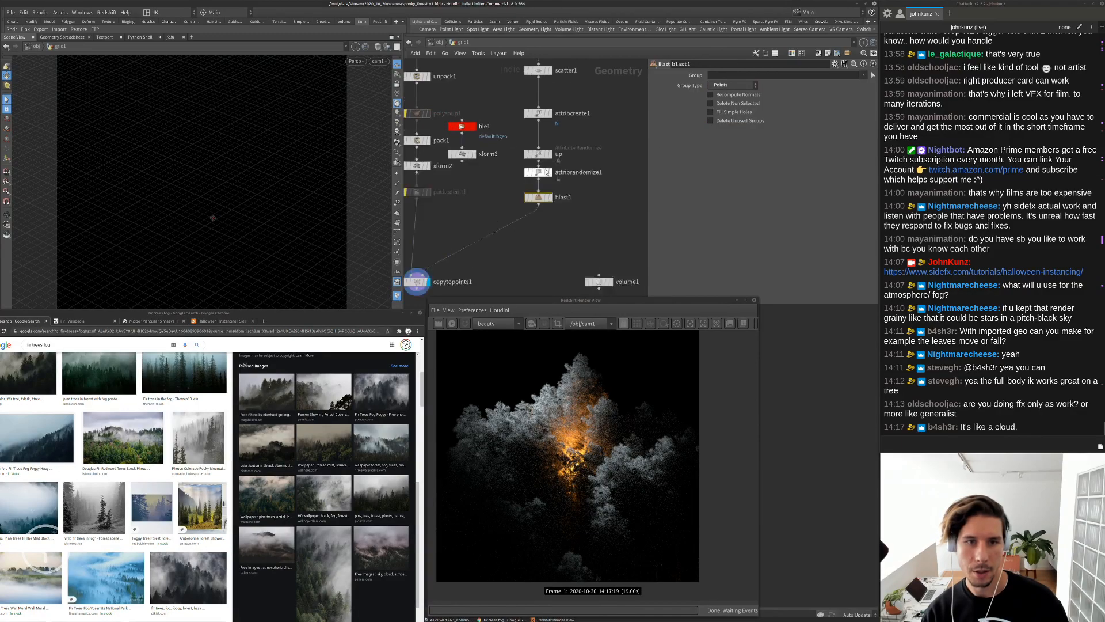
pyautogui.middleClick(537, 174)
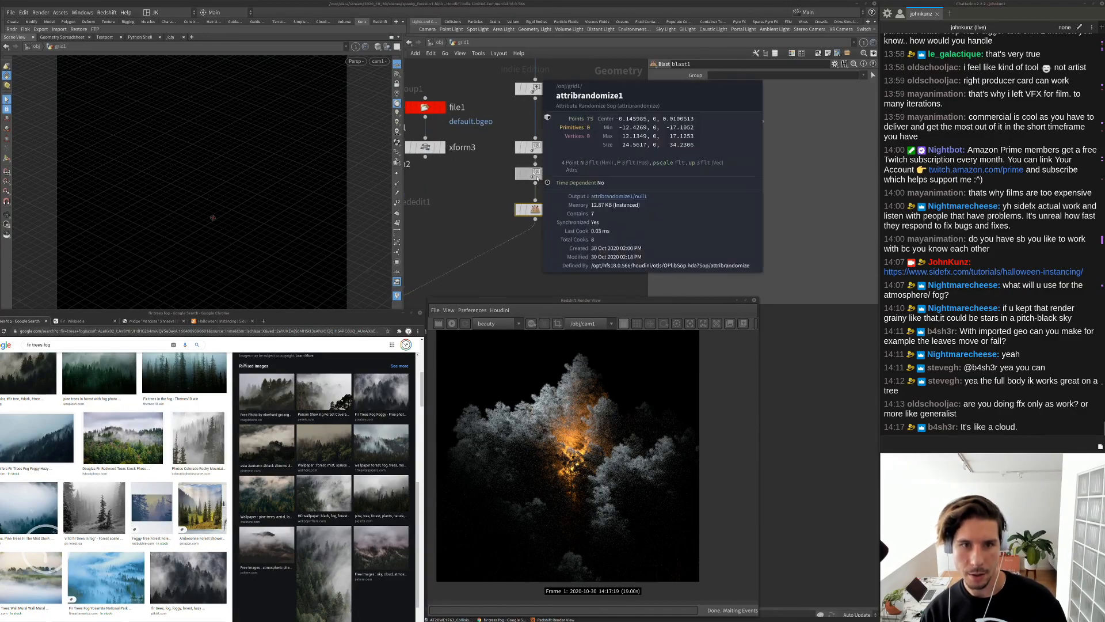
pyautogui.click(724, 75)
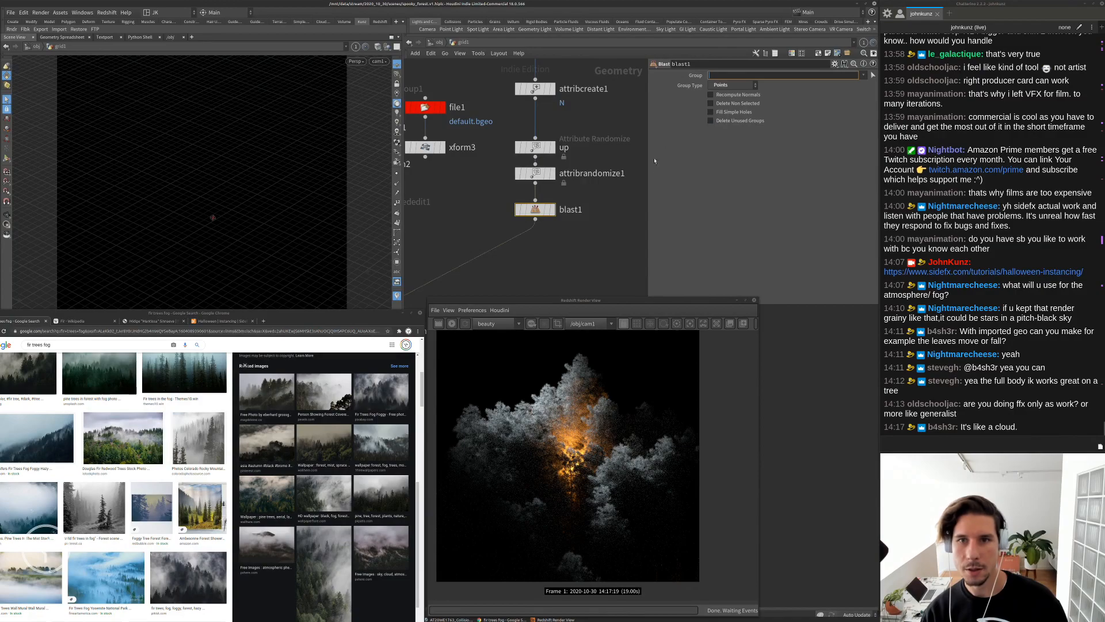
pyautogui.write('0-55')
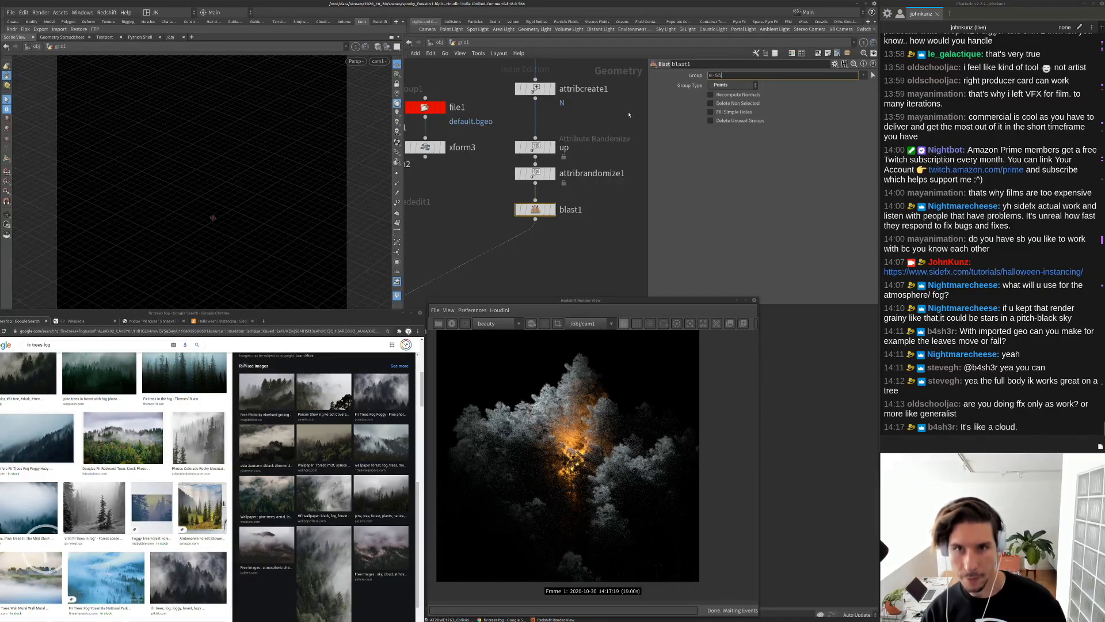
pyautogui.press('Return')
pyautogui.moveTo(537, 209); pyautogui.dragTo(536, 223)
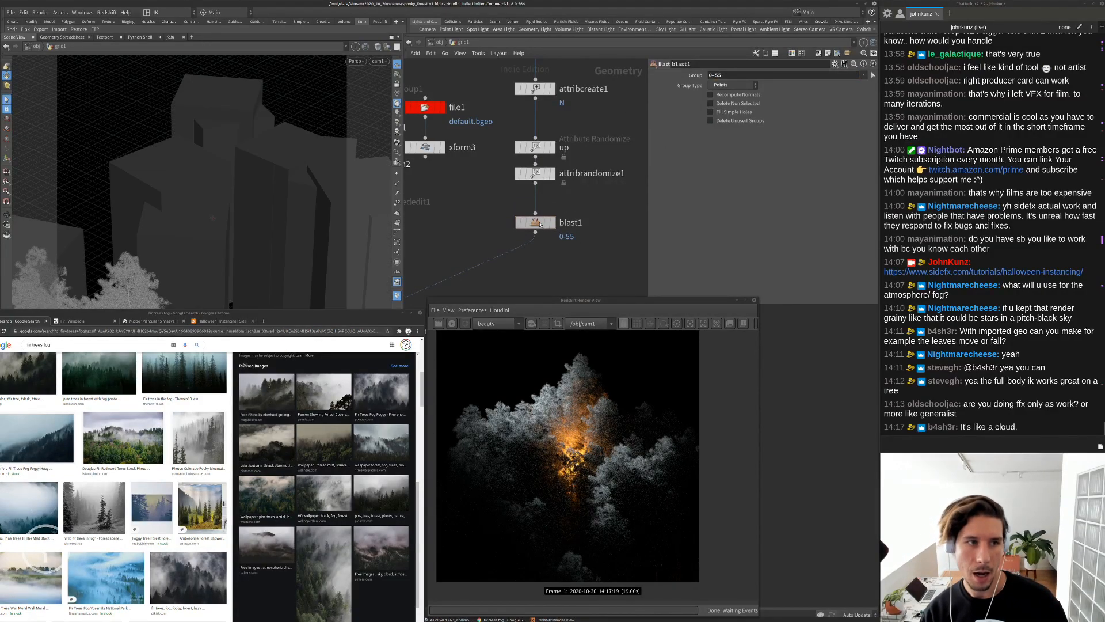
# Insert a Sort node between attribrandomize1 and blast1
pyautogui.click(517, 225)
pyautogui.click(518, 226)
pyautogui.click(517, 226)
pyautogui.click(518, 226)
pyautogui.press('Tab')
pyautogui.write('sort')
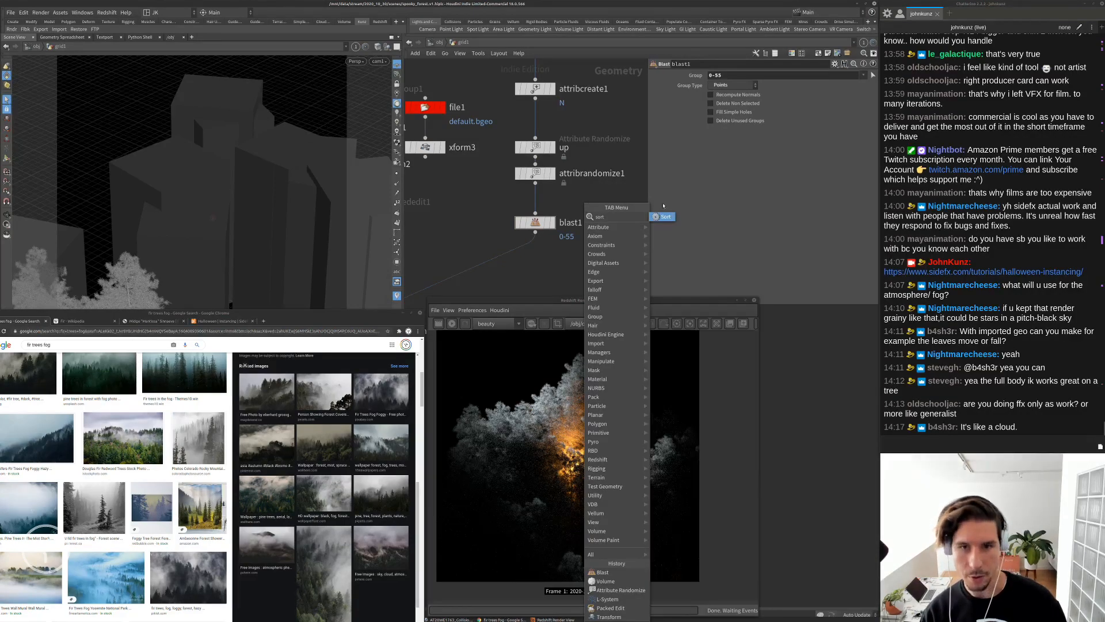
pyautogui.press('Return')
pyautogui.click(583, 208)
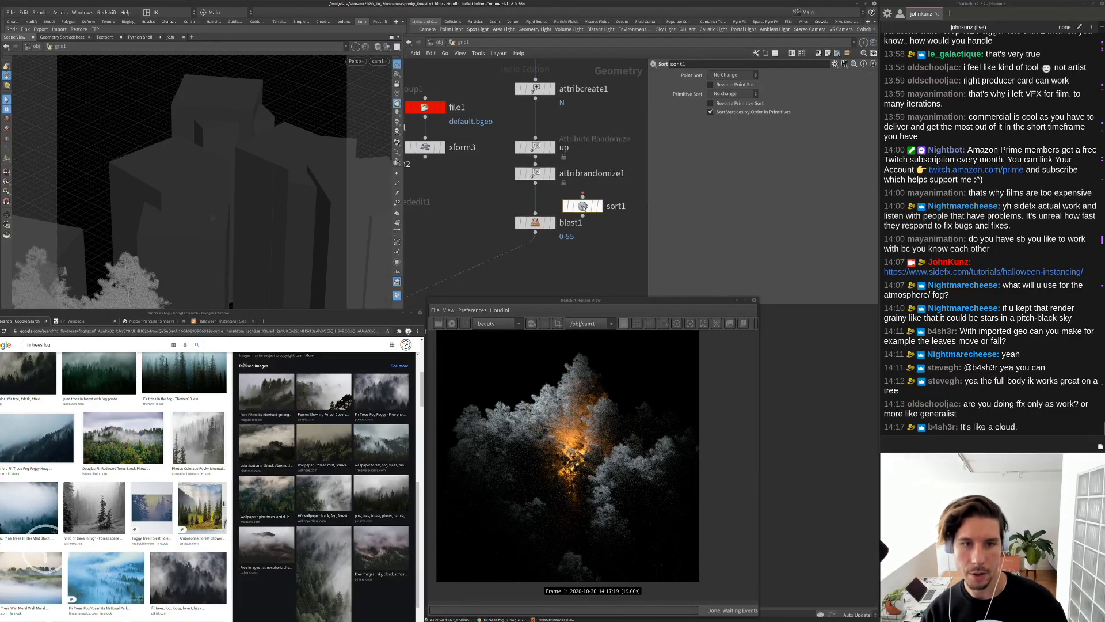
# Set sort1's Point Sort to Random with a seed of 88
pyautogui.click(735, 75)
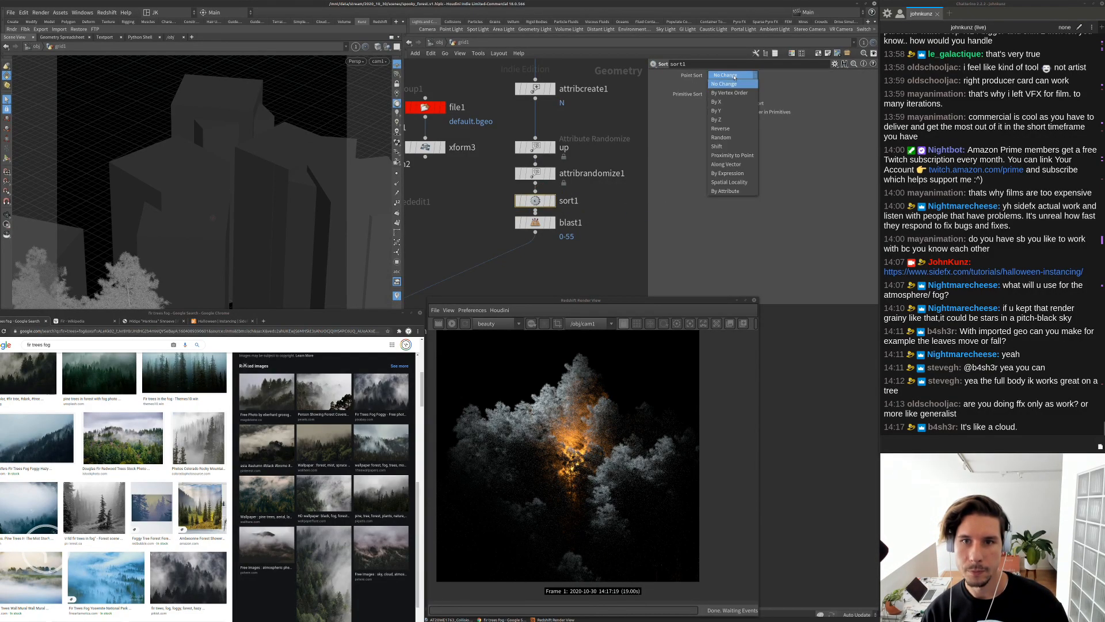
pyautogui.click(727, 139)
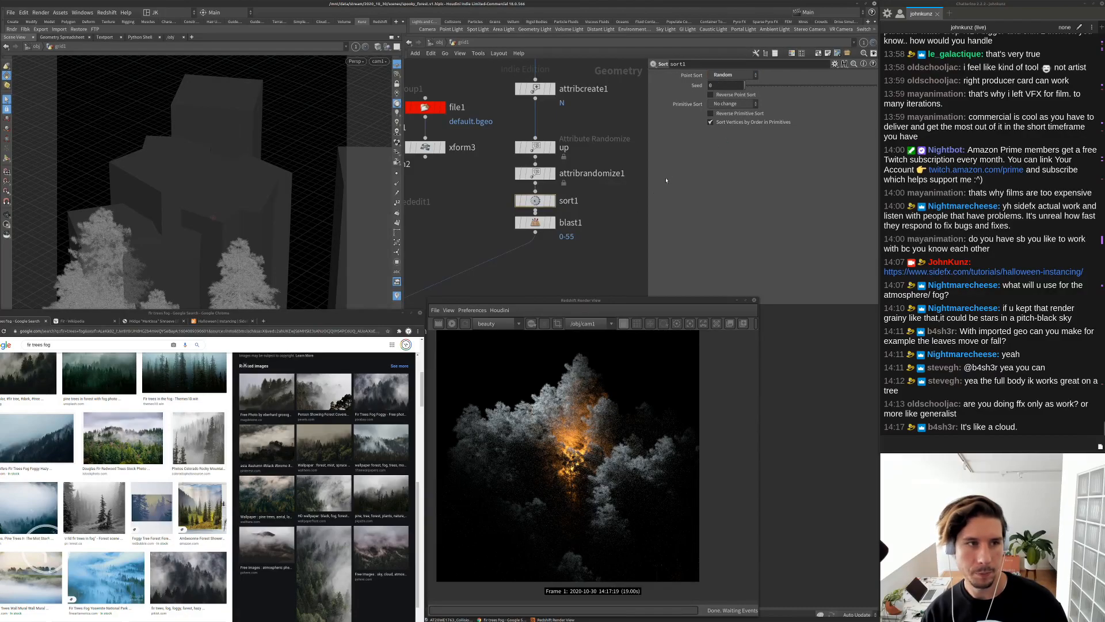
pyautogui.moveTo(790, 85); pyautogui.dragTo(804, 84)
# Move sort1 and blast1 together further below attribrandomize1 and review the node chain from grid2 down to blast1
pyautogui.scroll(-3, 564, 84)
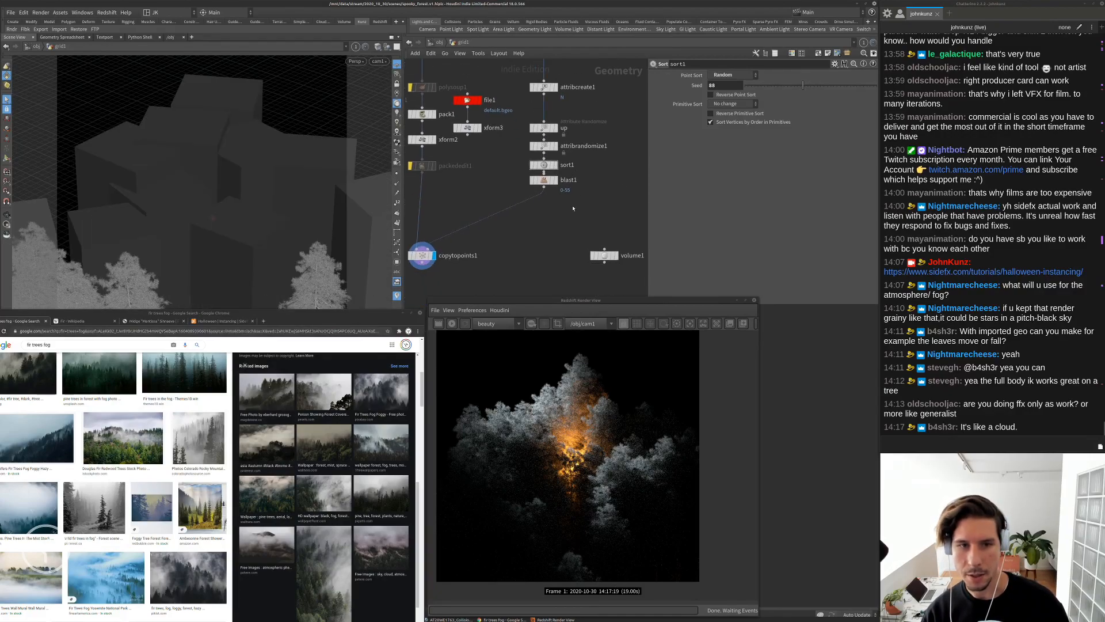
pyautogui.moveTo(547, 167); pyautogui.dragTo(545, 165)
pyautogui.moveTo(545, 165); pyautogui.dragTo(545, 190)
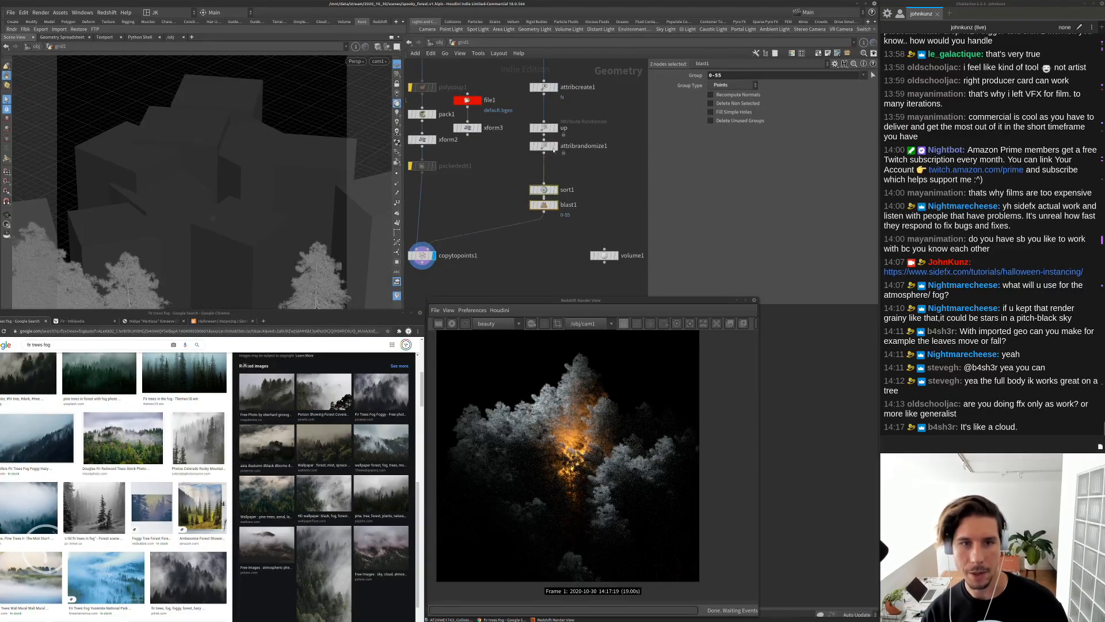
pyautogui.moveTo(562, 156); pyautogui.dragTo(545, 235, button='middle')
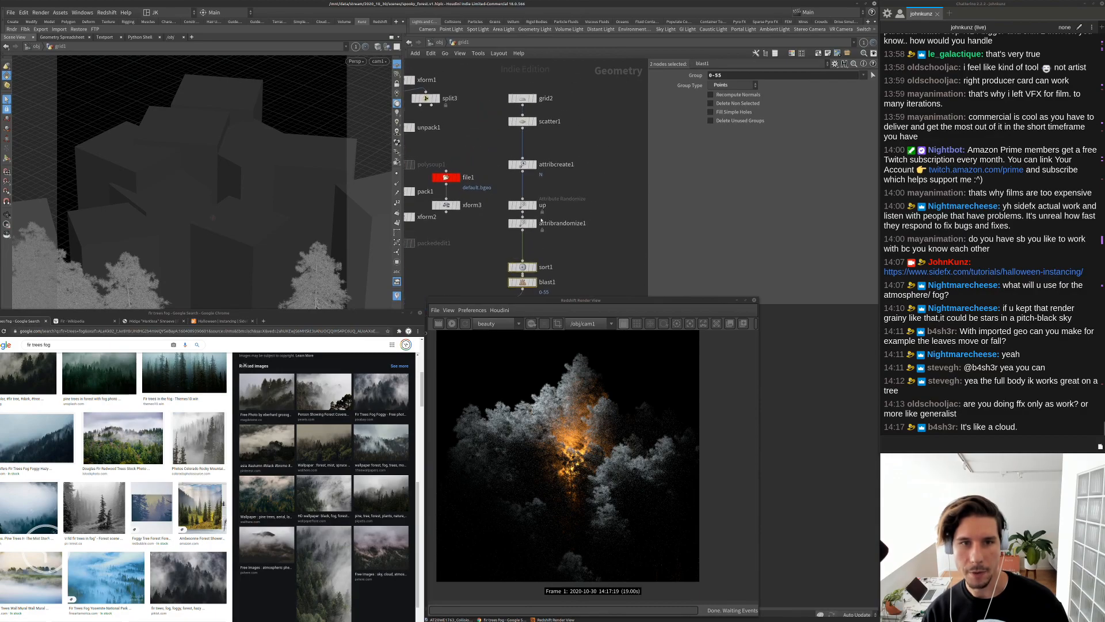
pyautogui.moveTo(530, 183); pyautogui.dragTo(525, 115, button='middle')
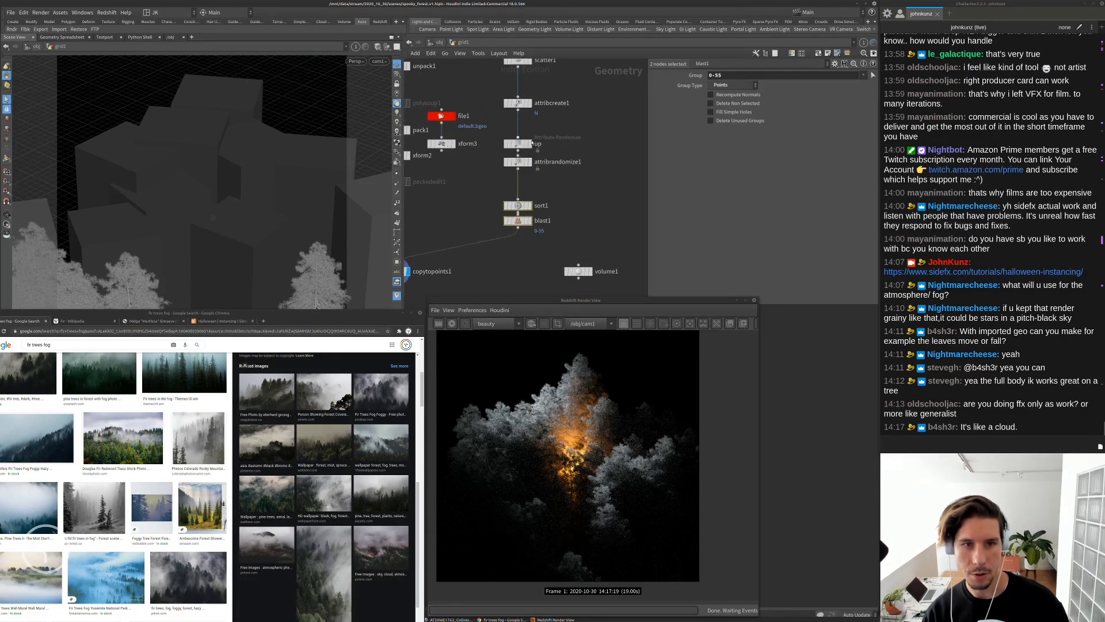
pyautogui.moveTo(528, 78); pyautogui.dragTo(531, 122, button='middle')
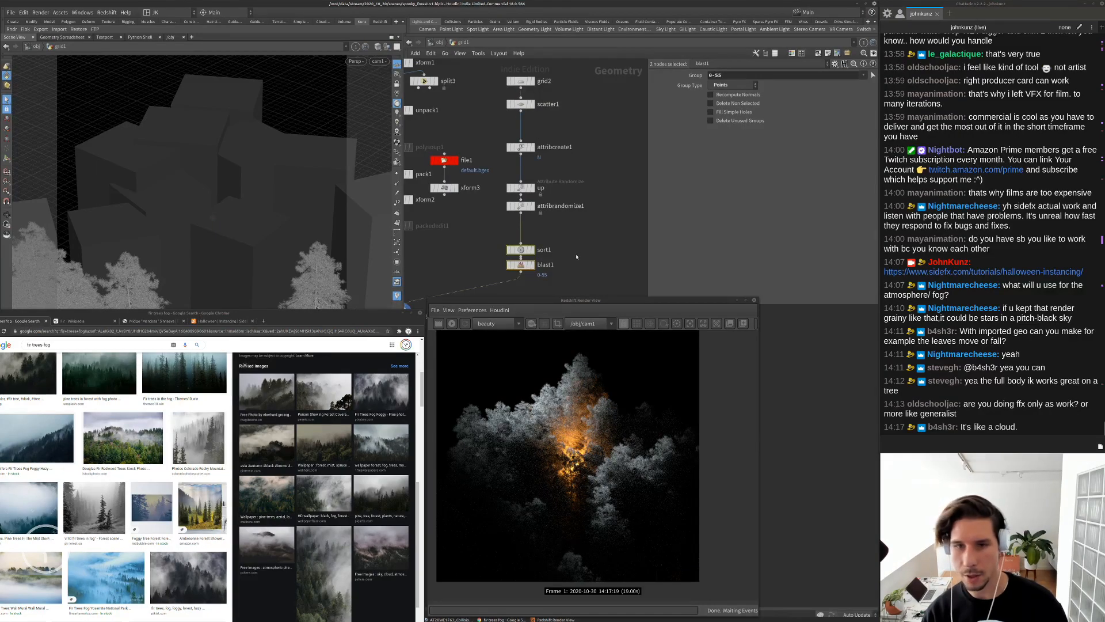
pyautogui.moveTo(577, 256); pyautogui.dragTo(591, 214, button='middle')
pyautogui.scroll(2, 596, 211)
pyautogui.click(602, 183)
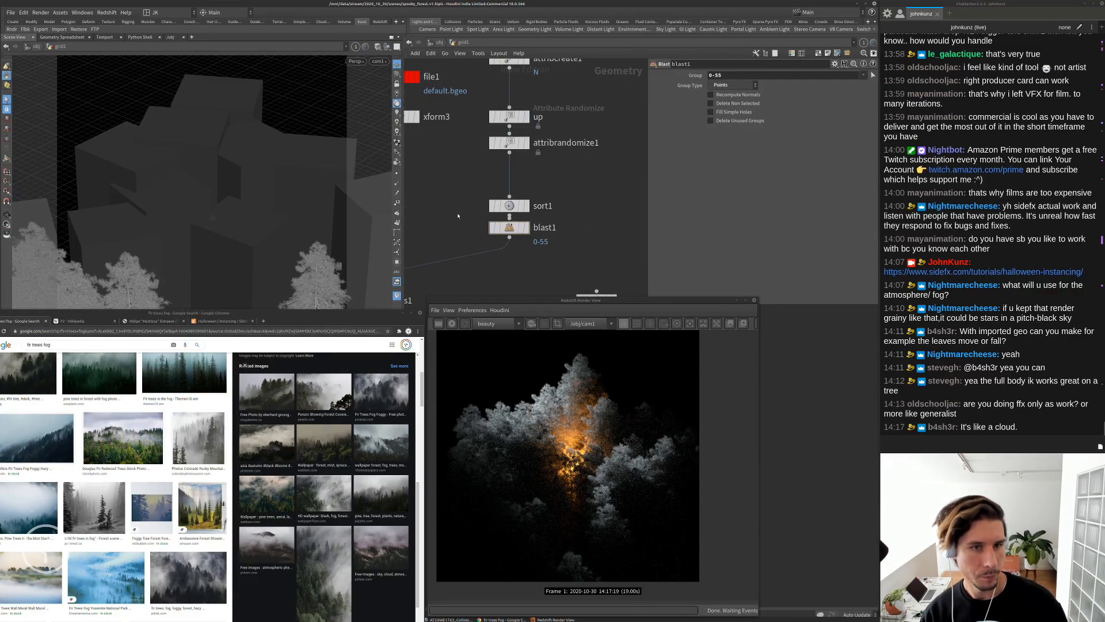
# Set the blast1 point group to 0-60 after trying 75 as the upper limit
pyautogui.scroll(2, 495, 216)
pyautogui.scroll(-3, 511, 186)
pyautogui.moveTo(478, 192); pyautogui.dragTo(499, 179, button='middle')
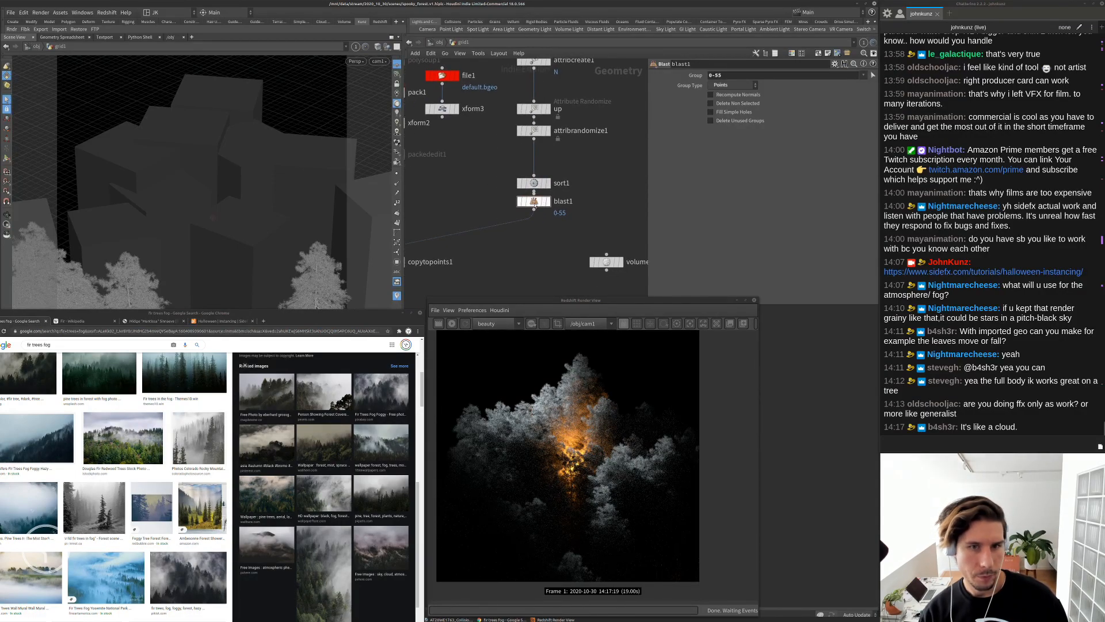
pyautogui.moveTo(721, 75); pyautogui.dragTo(715, 82)
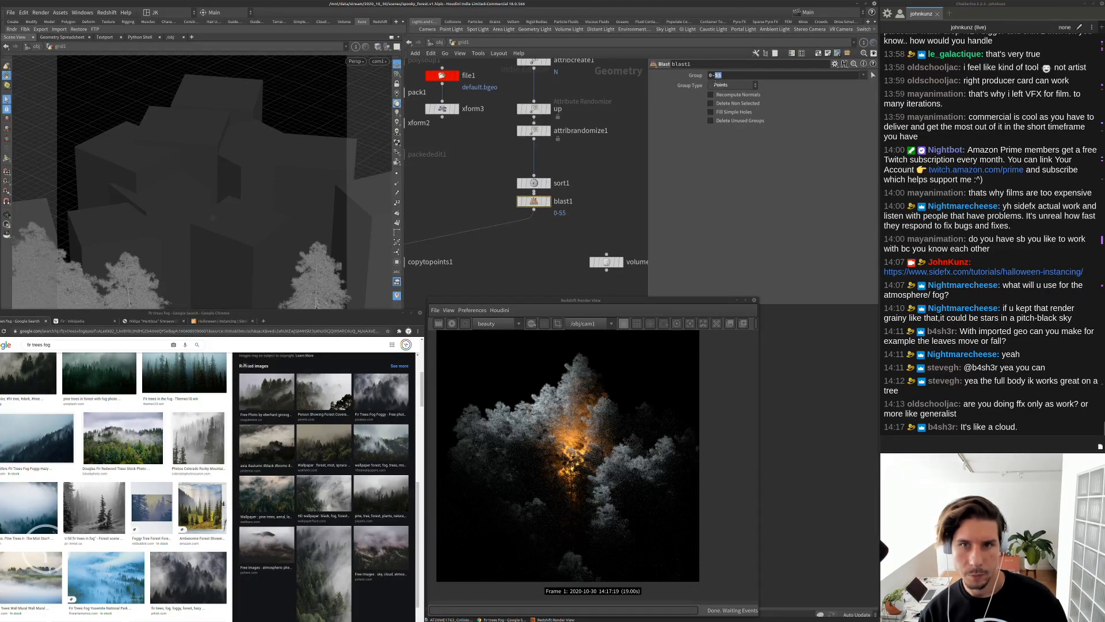
pyautogui.write('75')
pyautogui.moveTo(722, 75); pyautogui.dragTo(716, 85)
pyautogui.write('60')
pyautogui.press('Return')
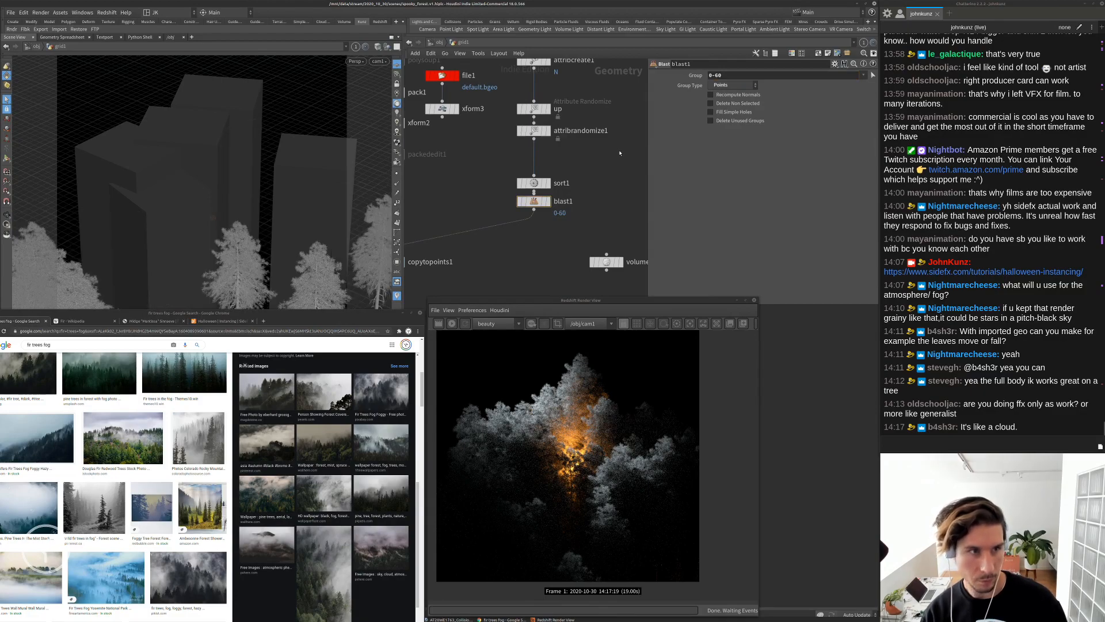
# Check blast1's node information and render the thinned-out trees through cam1 in the Redshift render view
pyautogui.scroll(2, 541, 203)
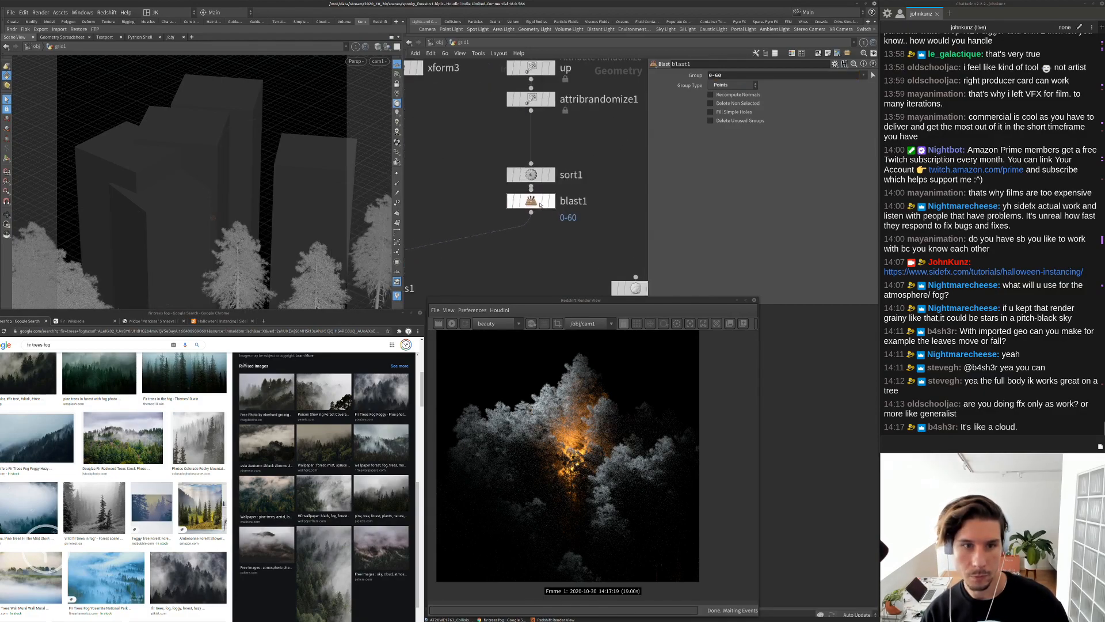
pyautogui.middleClick(535, 205)
pyautogui.scroll(-3, 532, 172)
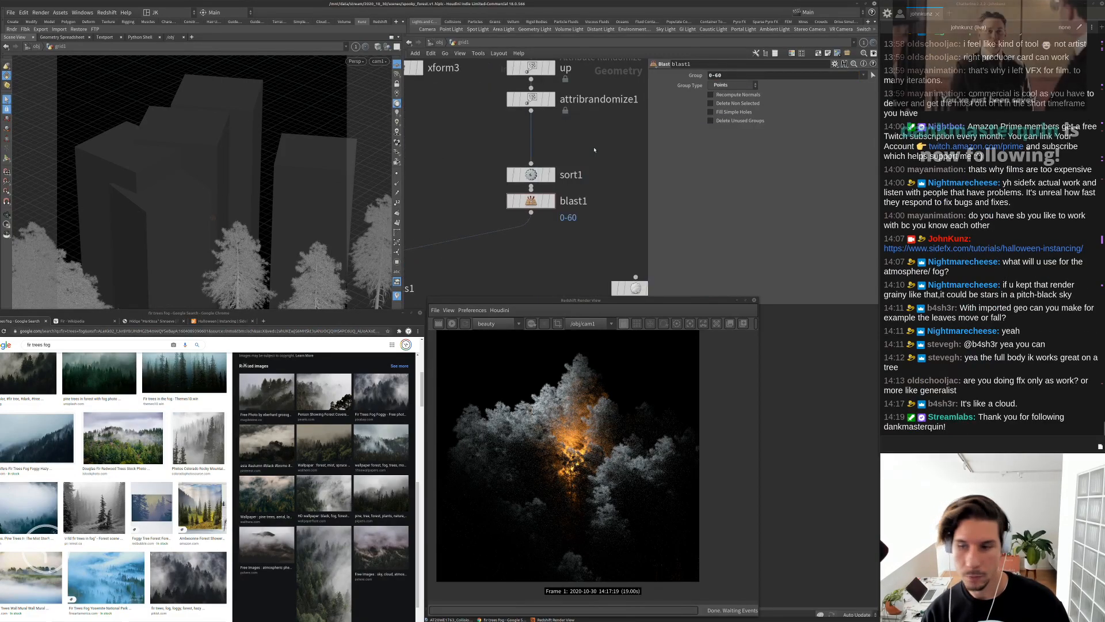
pyautogui.click(452, 324)
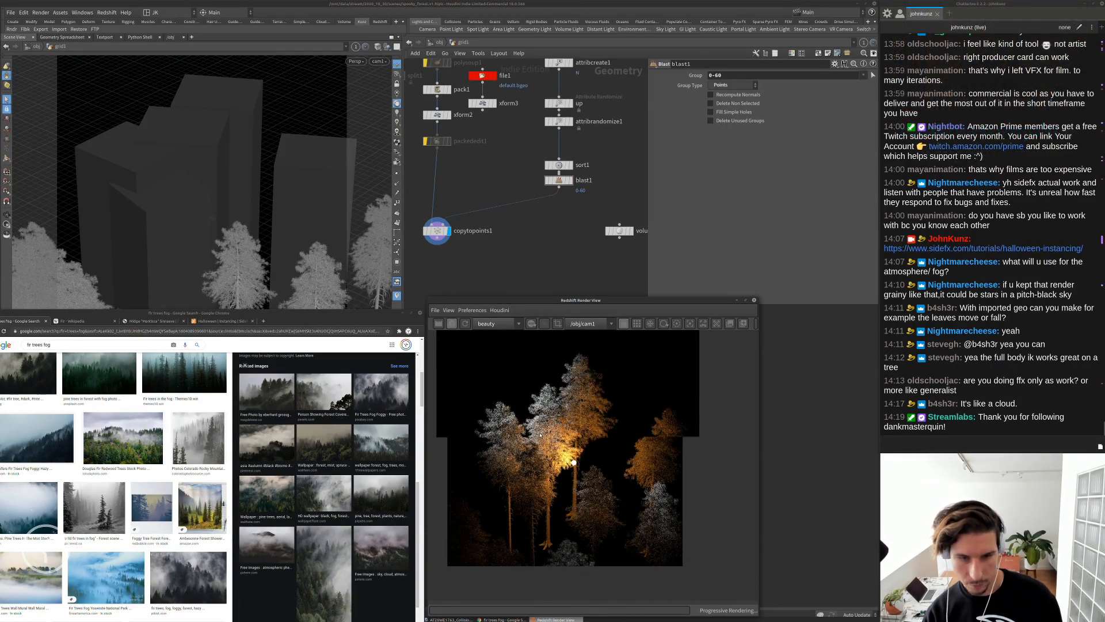
pyautogui.scroll(-1, 552, 475)
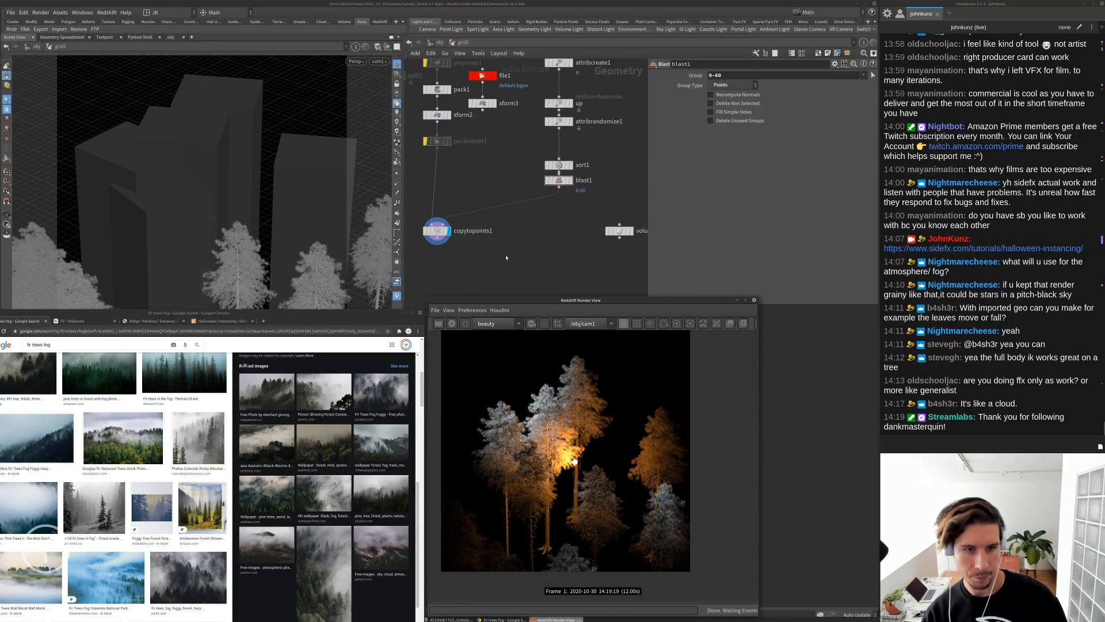
# Change the upper limit of the blast1 point group, trying 34 and settling on 0-45
pyautogui.moveTo(562, 249); pyautogui.dragTo(584, 271, button='middle')
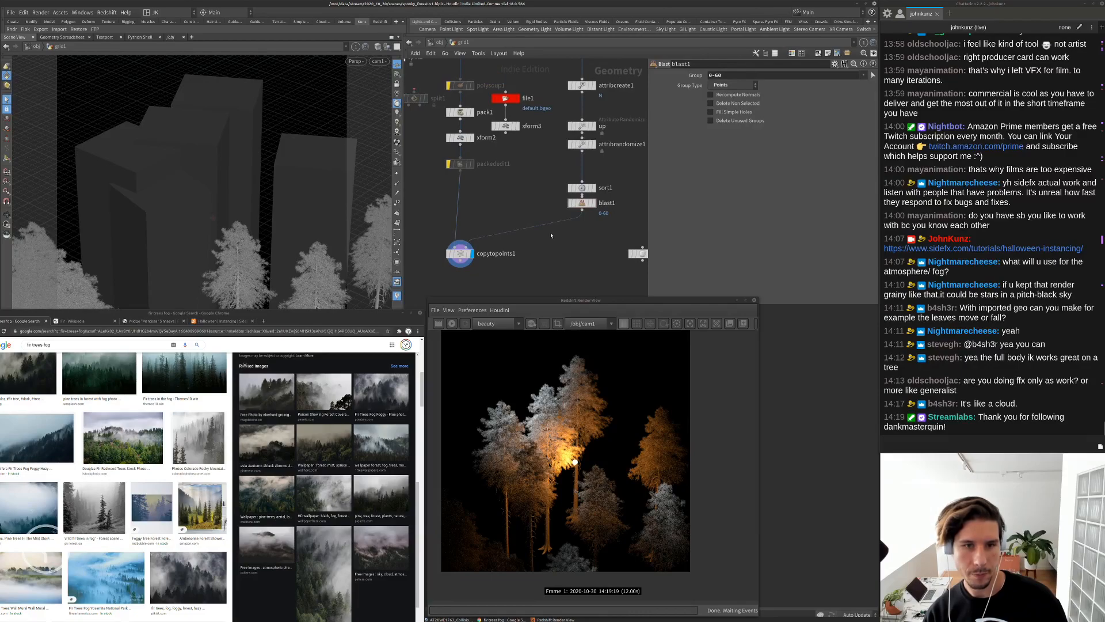
pyautogui.moveTo(550, 236); pyautogui.dragTo(477, 226, button='middle')
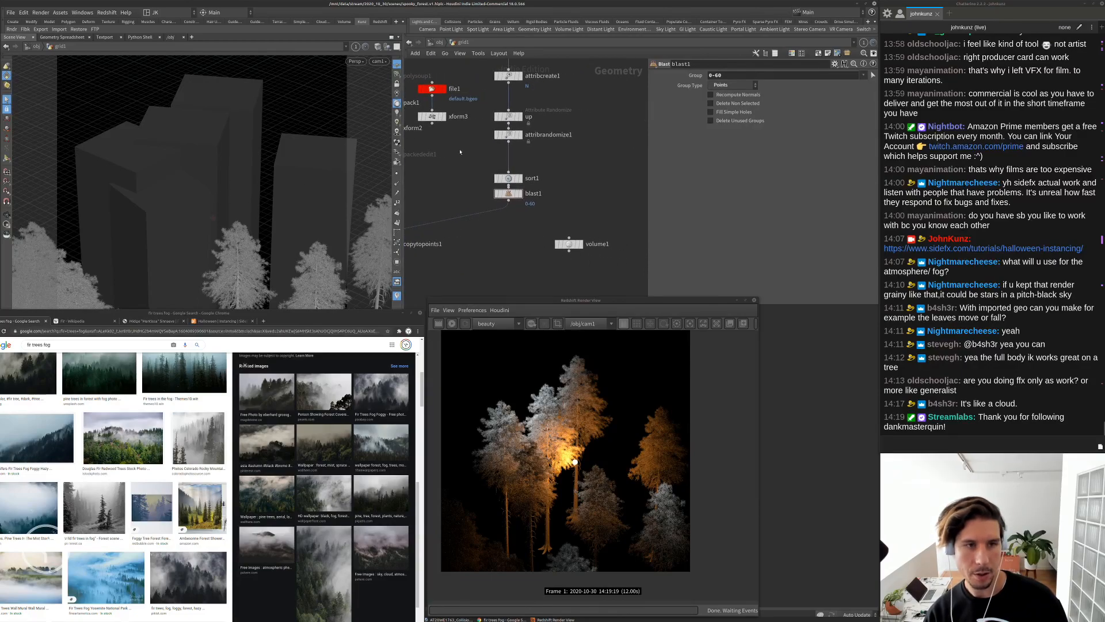
pyautogui.scroll(3, 504, 164)
pyautogui.press('BackSpace')
pyautogui.press('BackSpace')
pyautogui.write('34')
pyautogui.press('Return')
pyautogui.click(720, 75)
pyautogui.write('45')
pyautogui.press('Return')
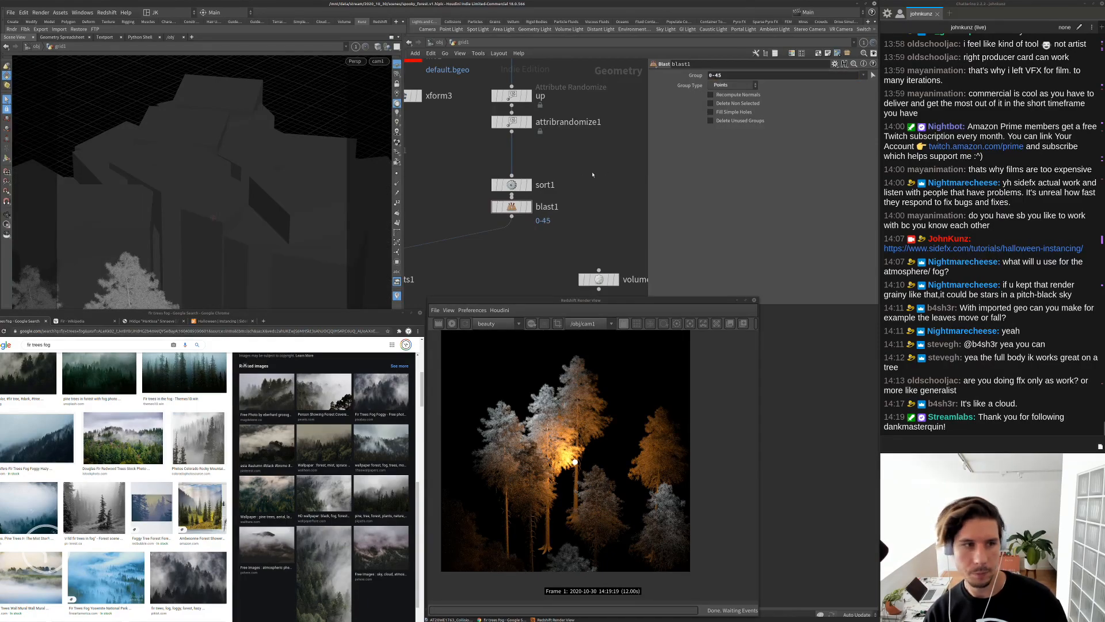
# Render the updated trees in the Redshift render view and return to the object-level network
pyautogui.click(452, 324)
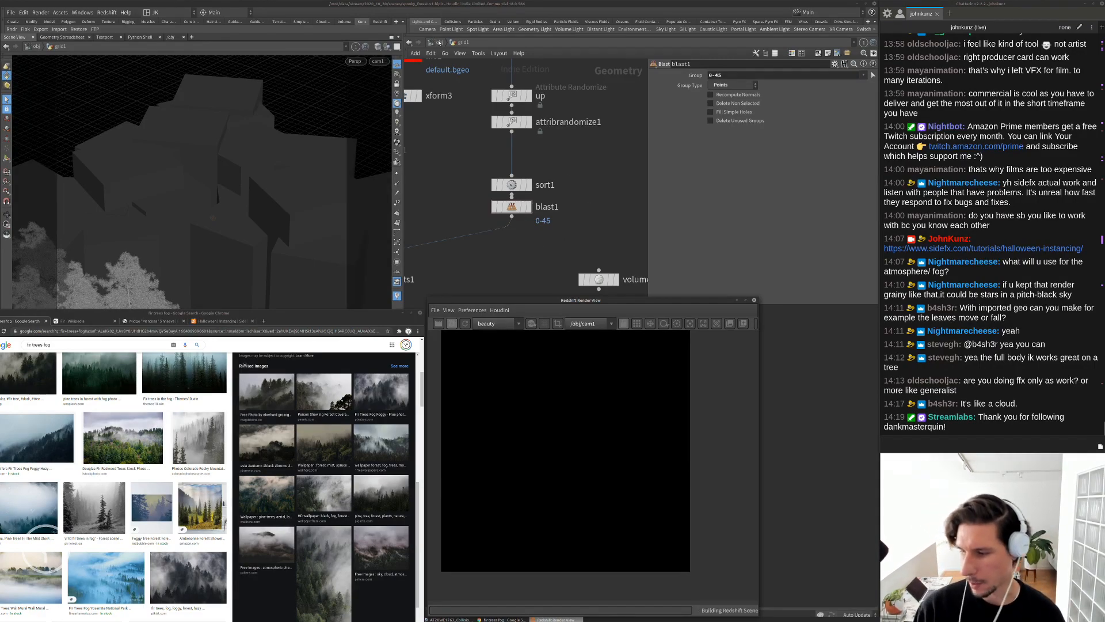
pyautogui.click(438, 43)
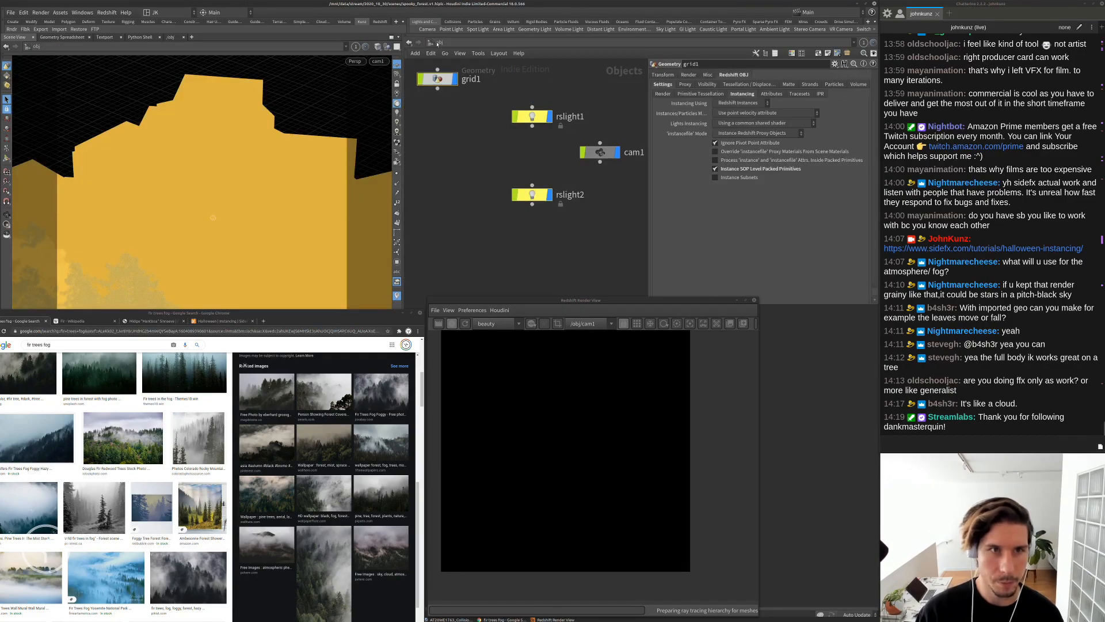
# Turn off visibility of the rslight1 area light and set its intensity multiplier to 25
pyautogui.click(532, 116)
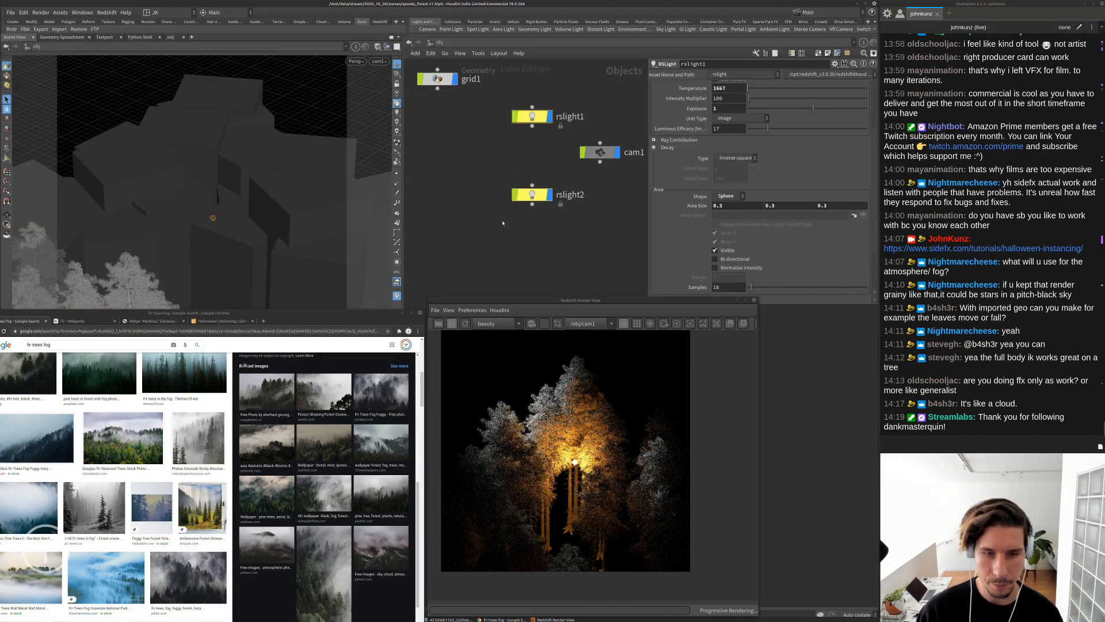
pyautogui.scroll(1, 722, 245)
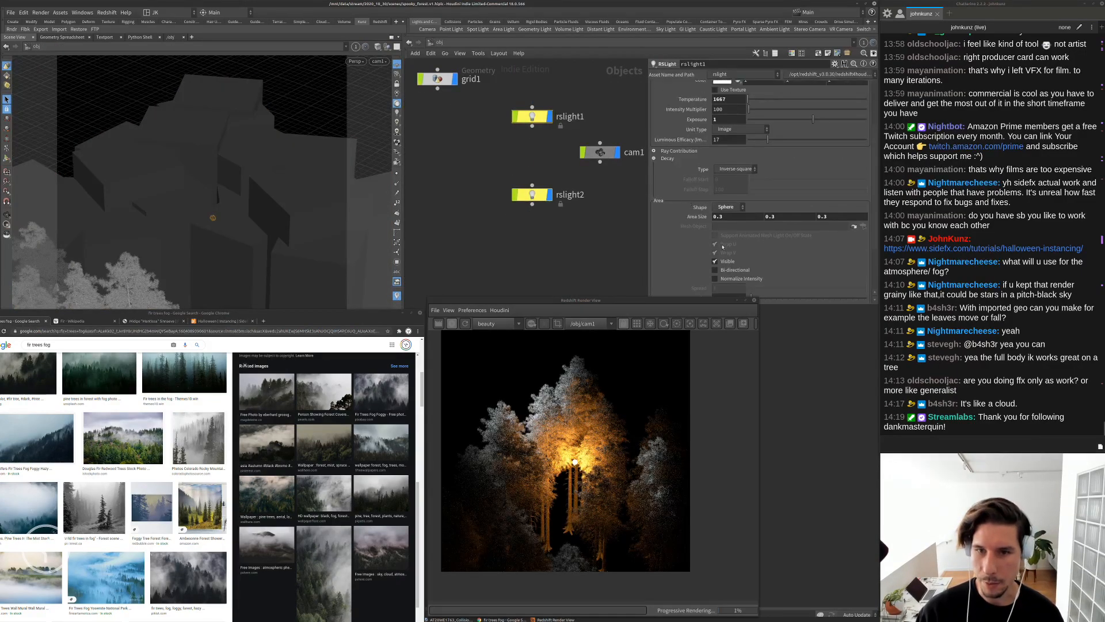
pyautogui.click(724, 262)
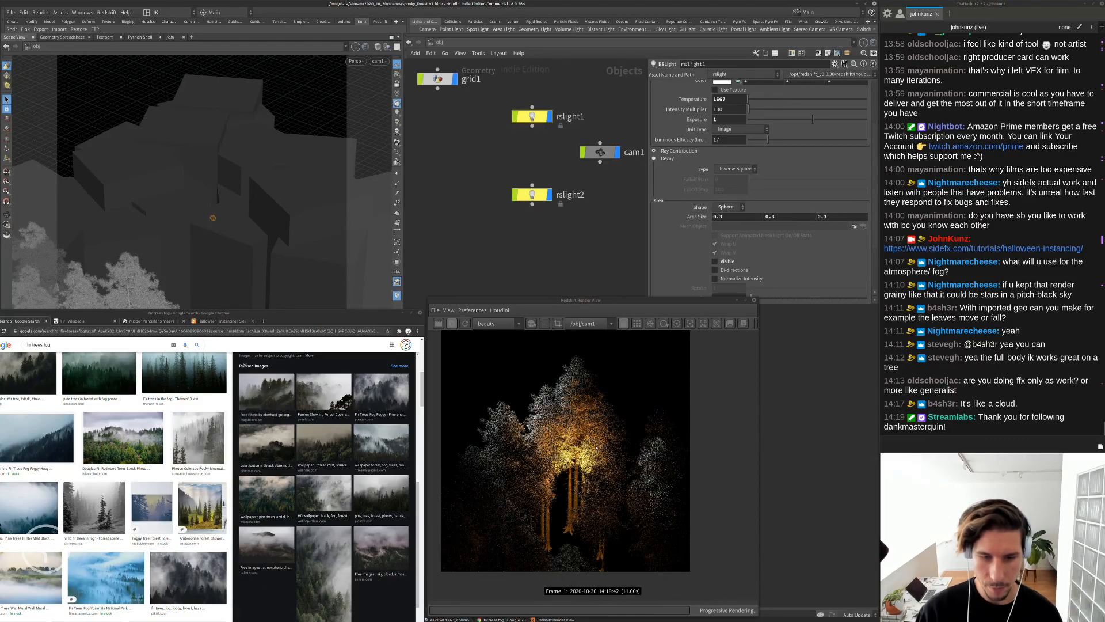
pyautogui.scroll(-1, 559, 443)
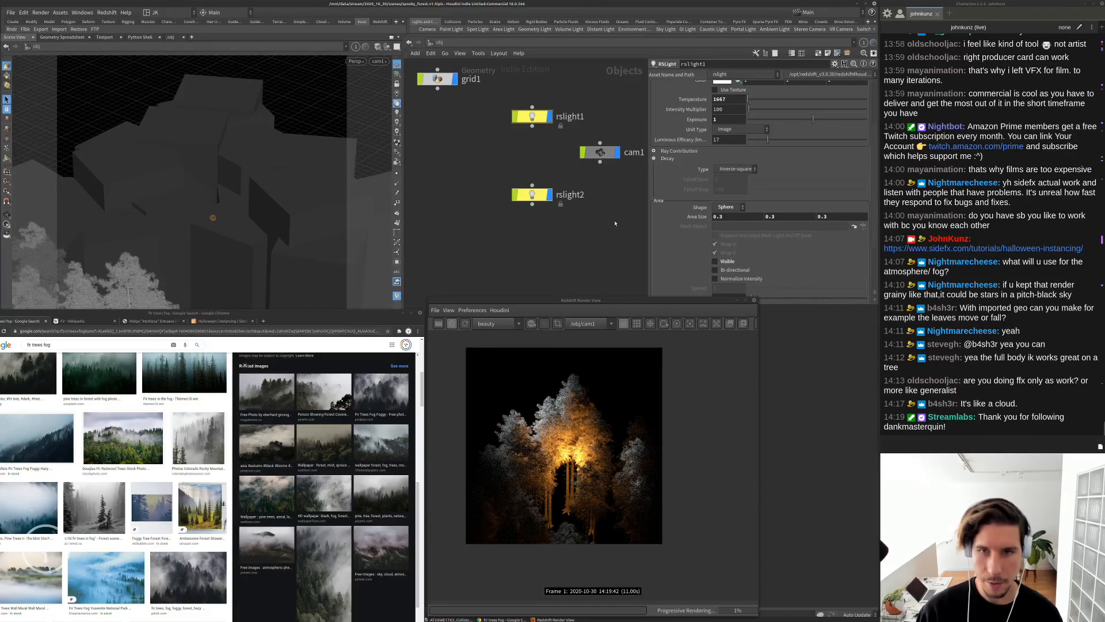
pyautogui.scroll(3, 672, 177)
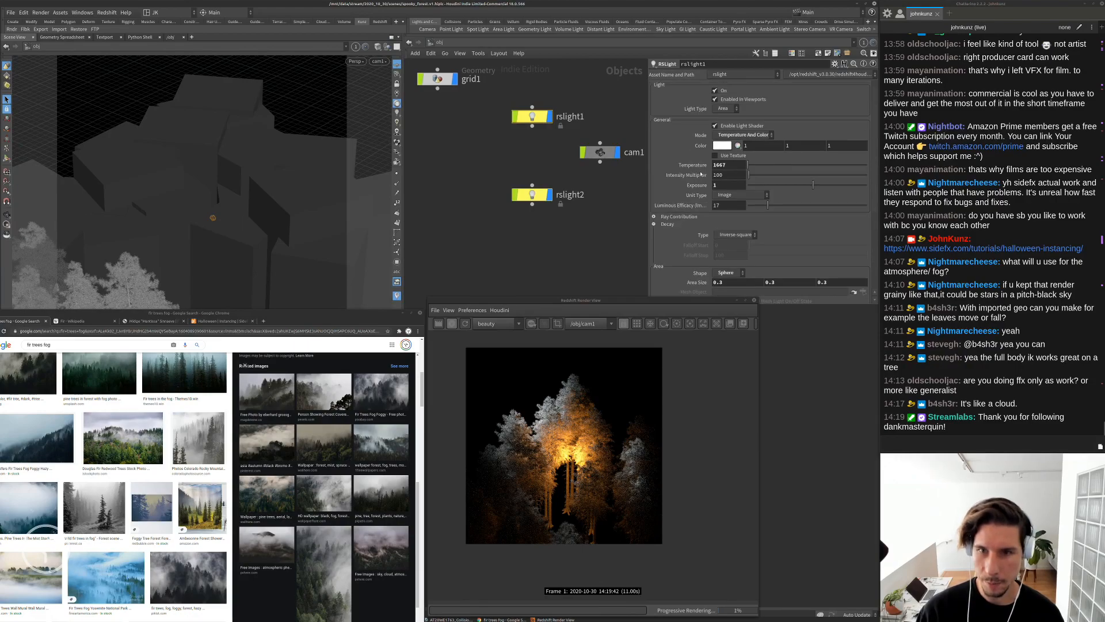
pyautogui.doubleClick(726, 174)
pyautogui.write('25')
pyautogui.press('Return')
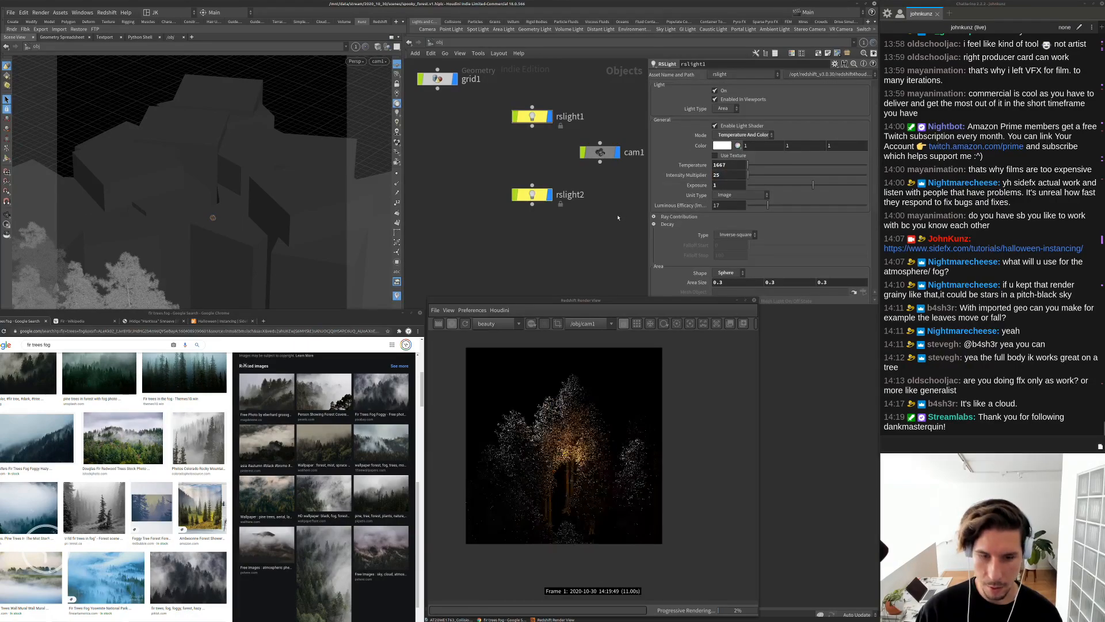
# Check rslight2's volume settings and set rslight1's volume contribution scale to 1
pyautogui.moveTo(572, 259); pyautogui.dragTo(567, 211, button='middle')
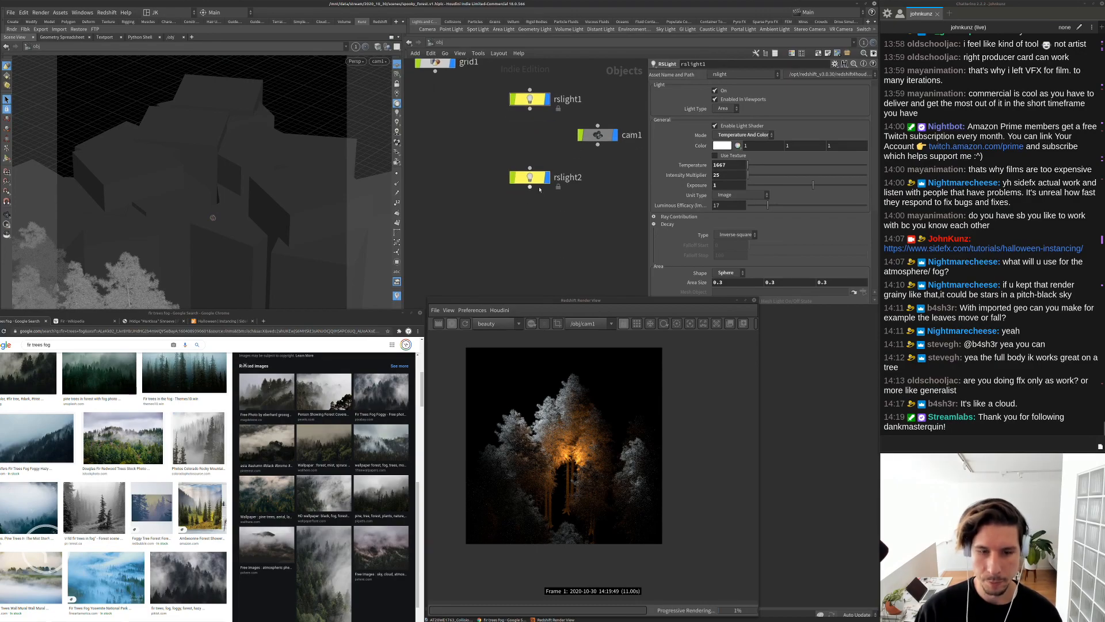
pyautogui.click(530, 178)
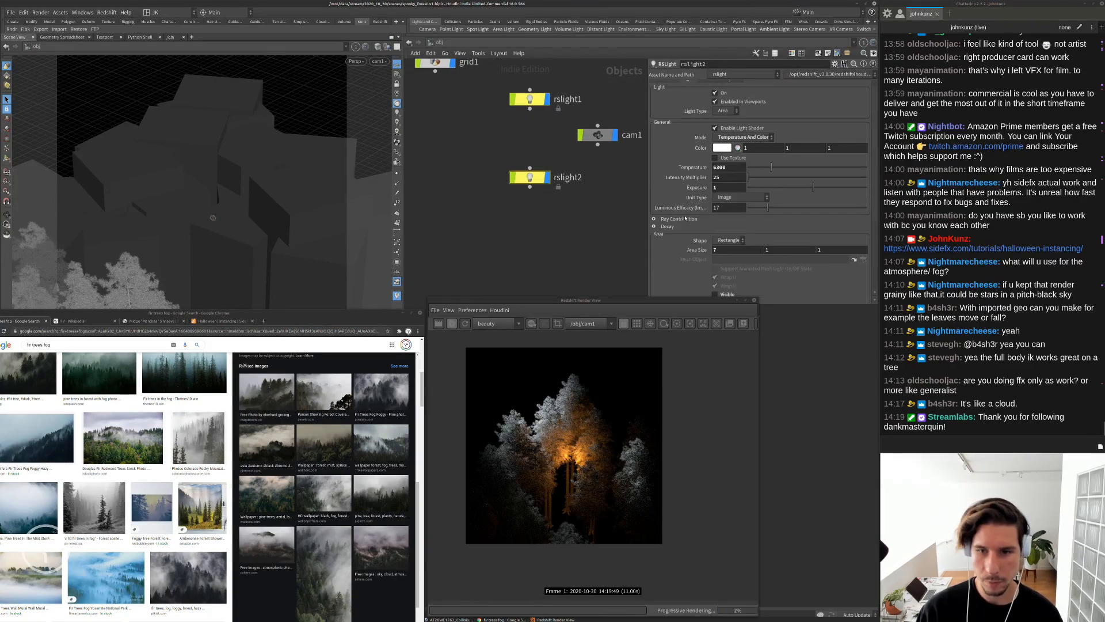
pyautogui.scroll(-3, 685, 218)
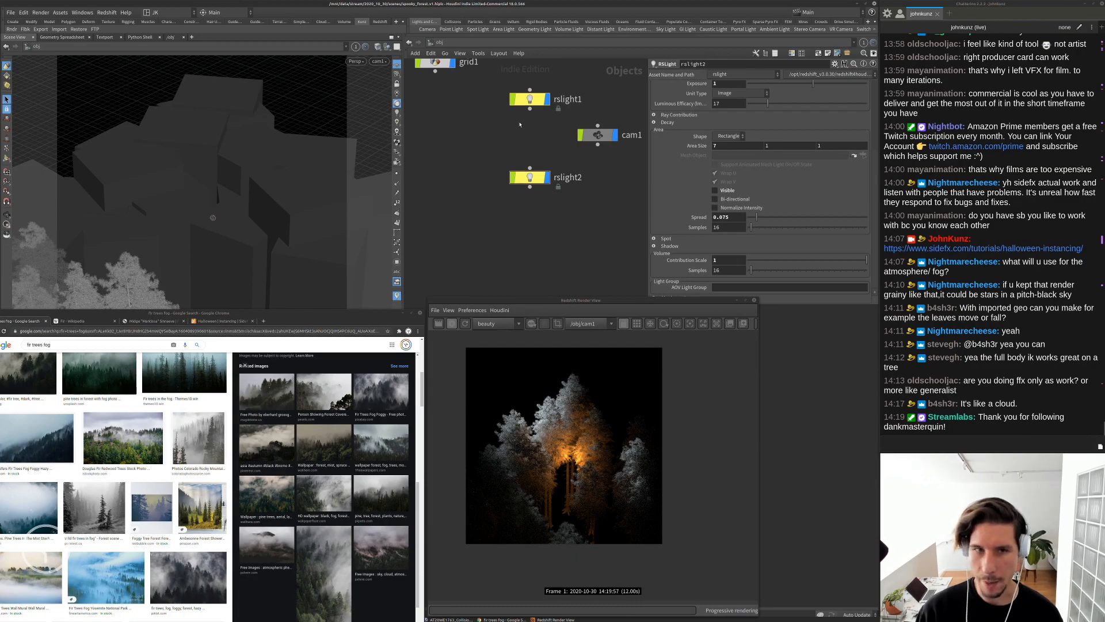
pyautogui.click(530, 99)
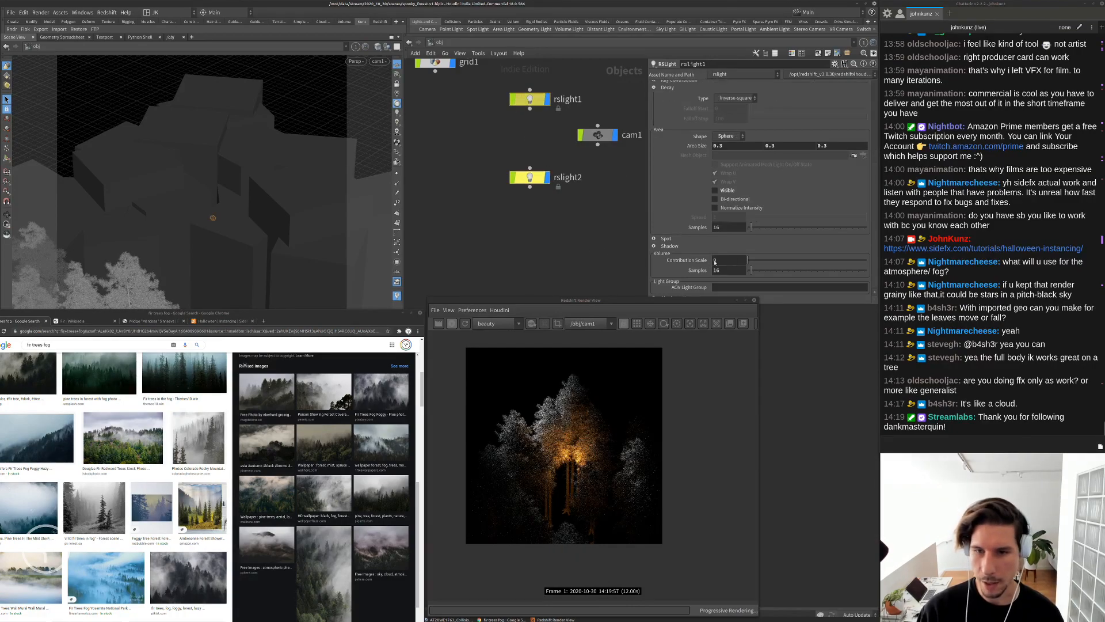
# Enable the global volume effect on the redshift1 output node and set its scattering to 0.01
pyautogui.click(436, 42)
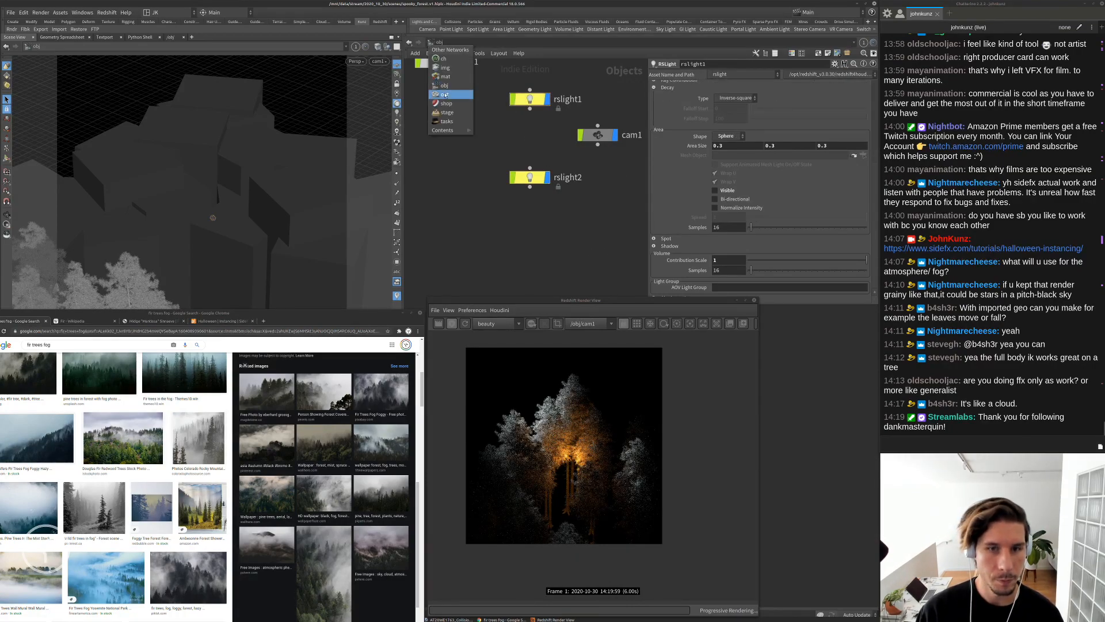
pyautogui.click(445, 94)
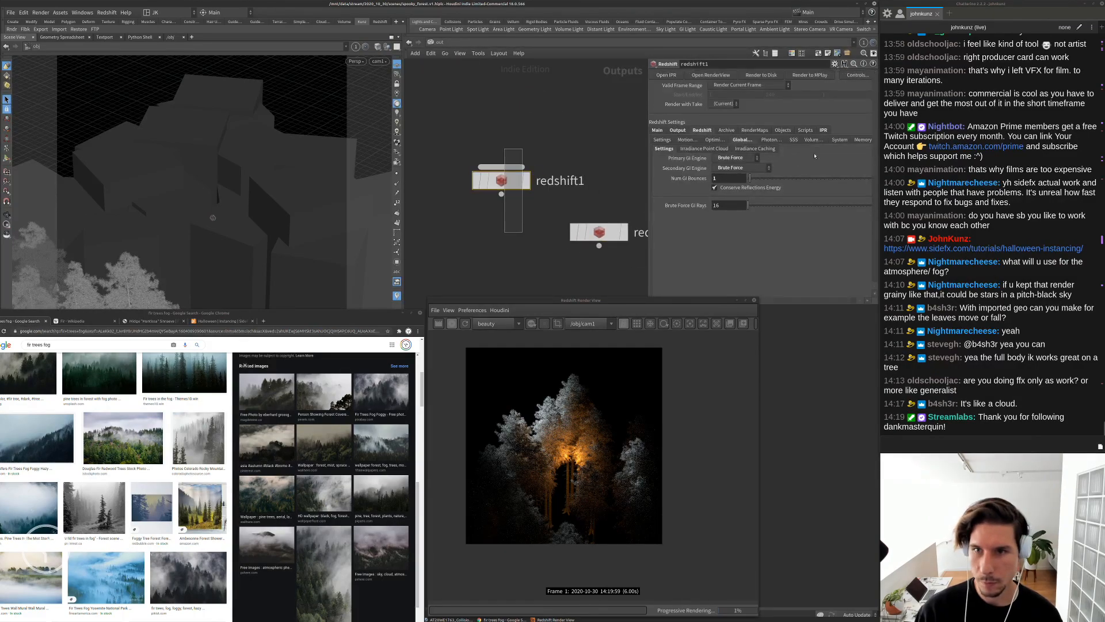
pyautogui.click(814, 140)
pyautogui.click(714, 148)
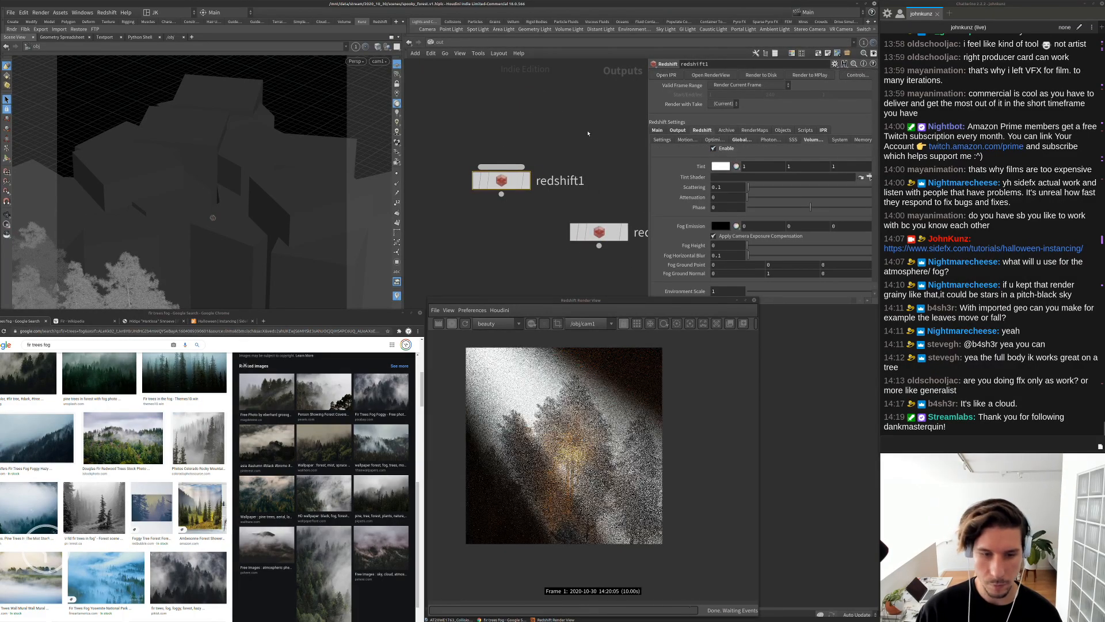
pyautogui.click(729, 187)
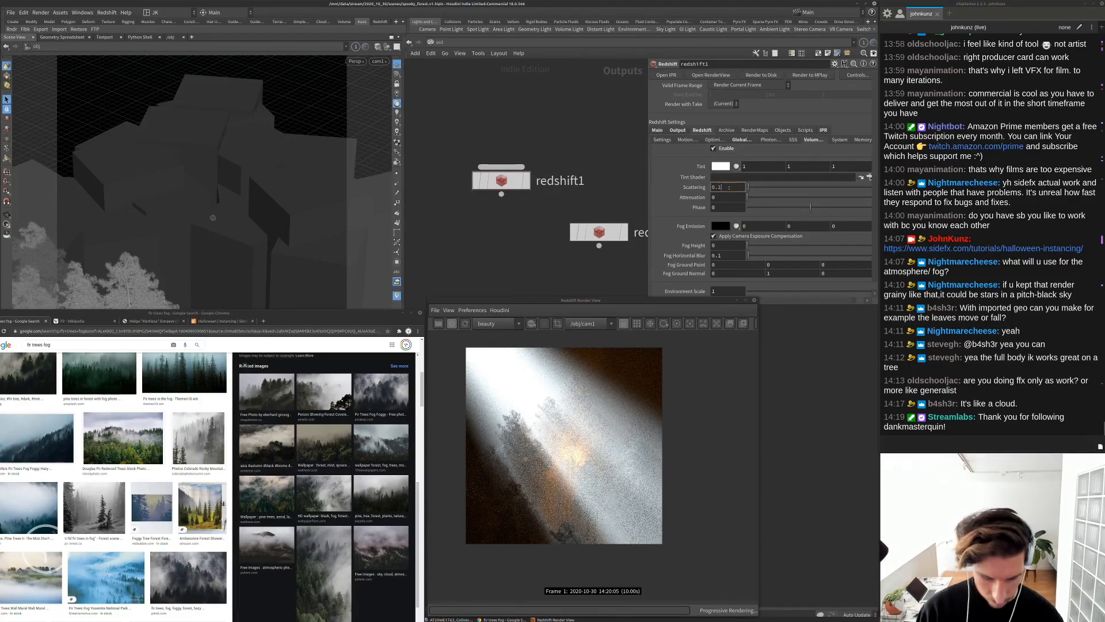
pyautogui.write('0')
pyautogui.press('Return')
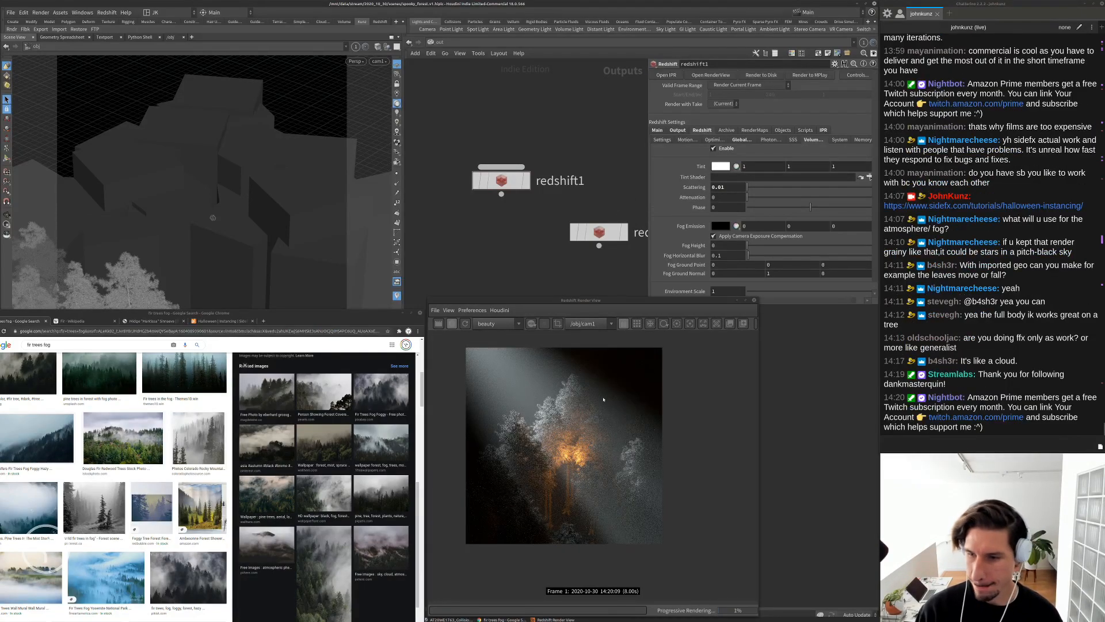
# Set the volume attenuation on redshift1 to 1 and inspect the fog in the render view
pyautogui.click(727, 197)
pyautogui.write('1')
pyautogui.press('Return')
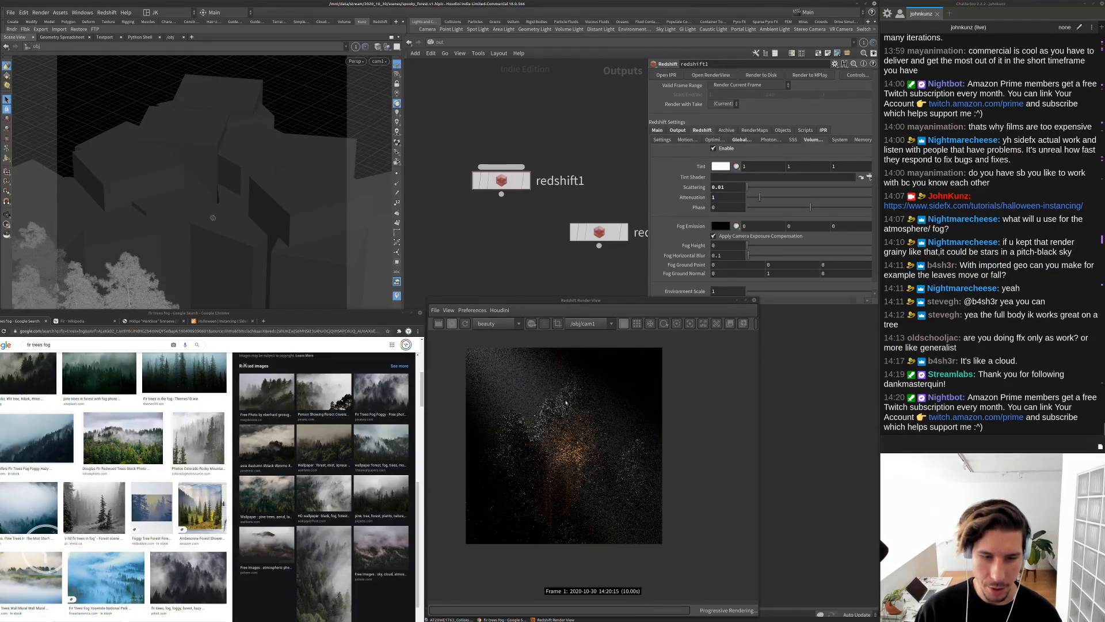
pyautogui.scroll(3, 563, 475)
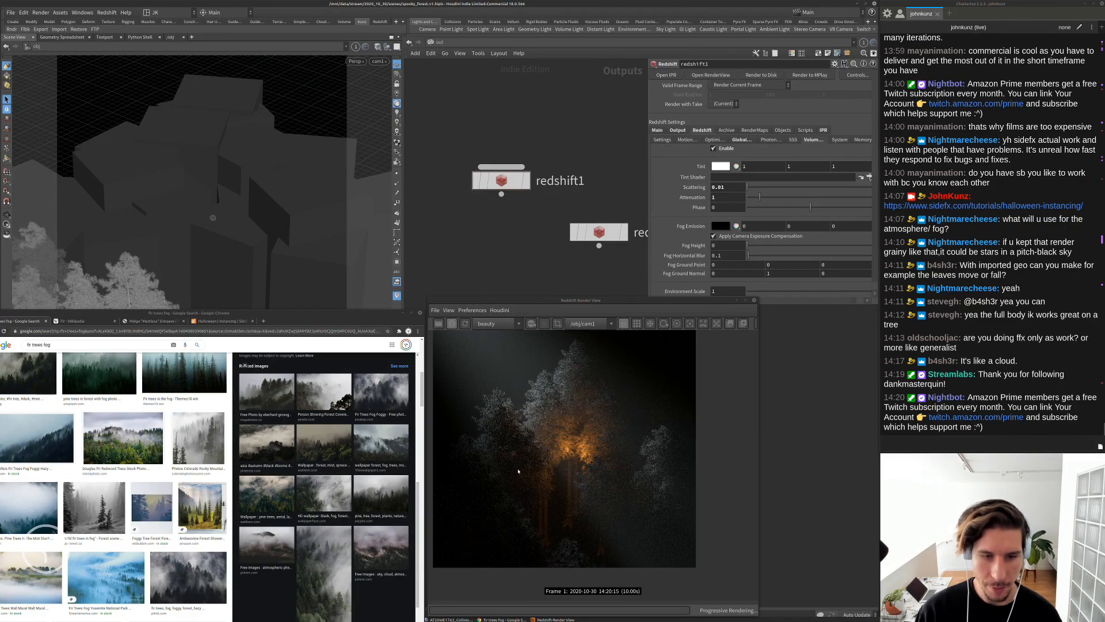
pyautogui.scroll(1, 568, 464)
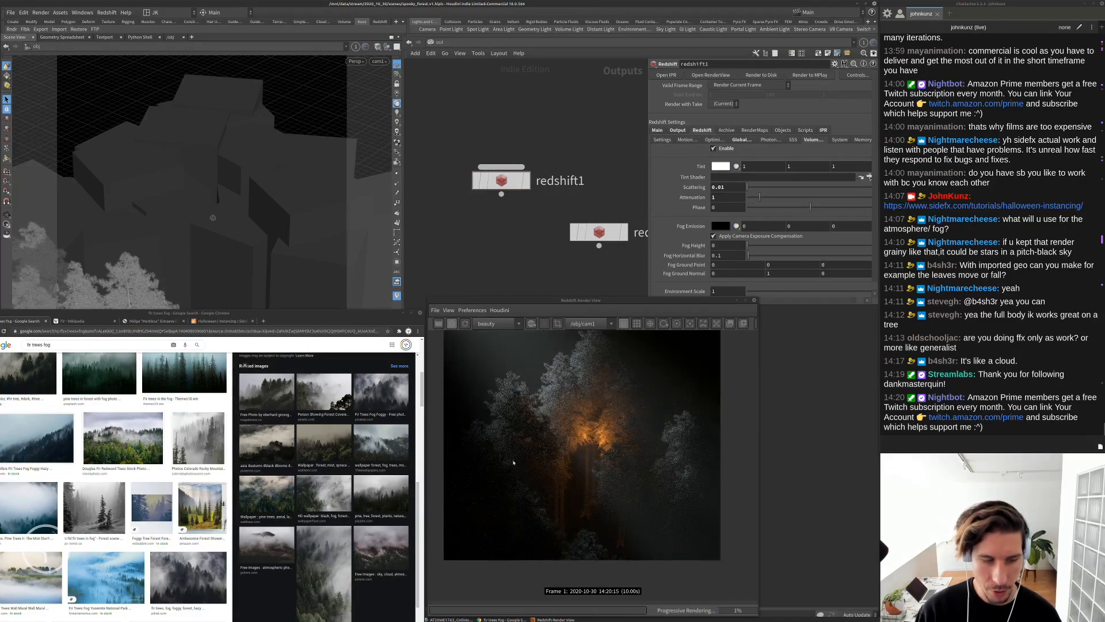
pyautogui.scroll(-1, 574, 436)
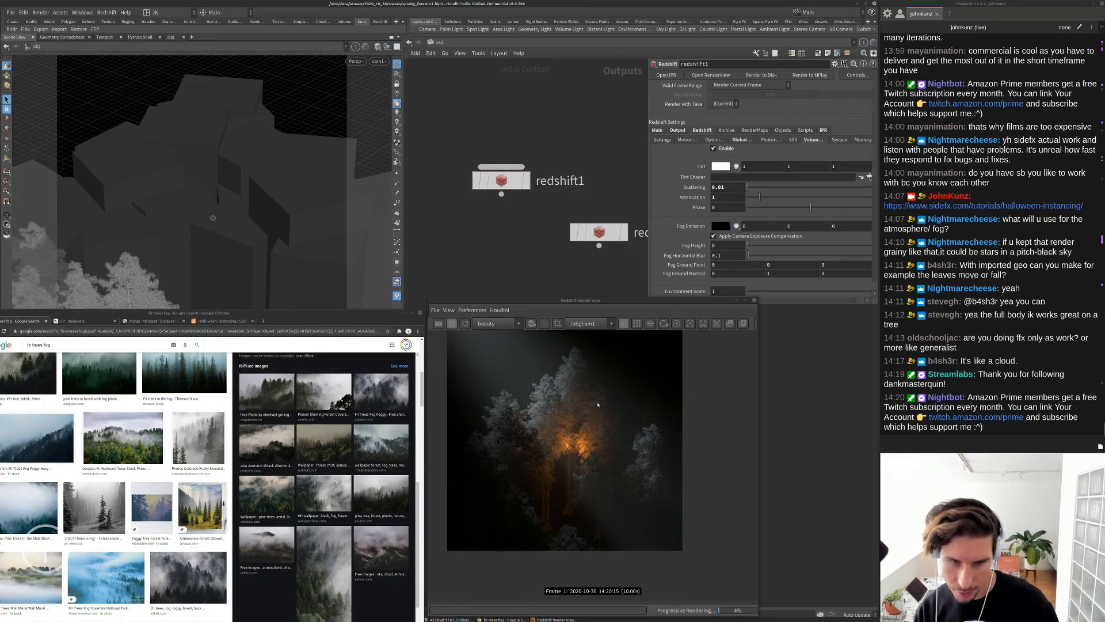
# Try volume scattering values of 0.001 and 0.05 on redshift1, comparing the fog density in the render
pyautogui.click(739, 188)
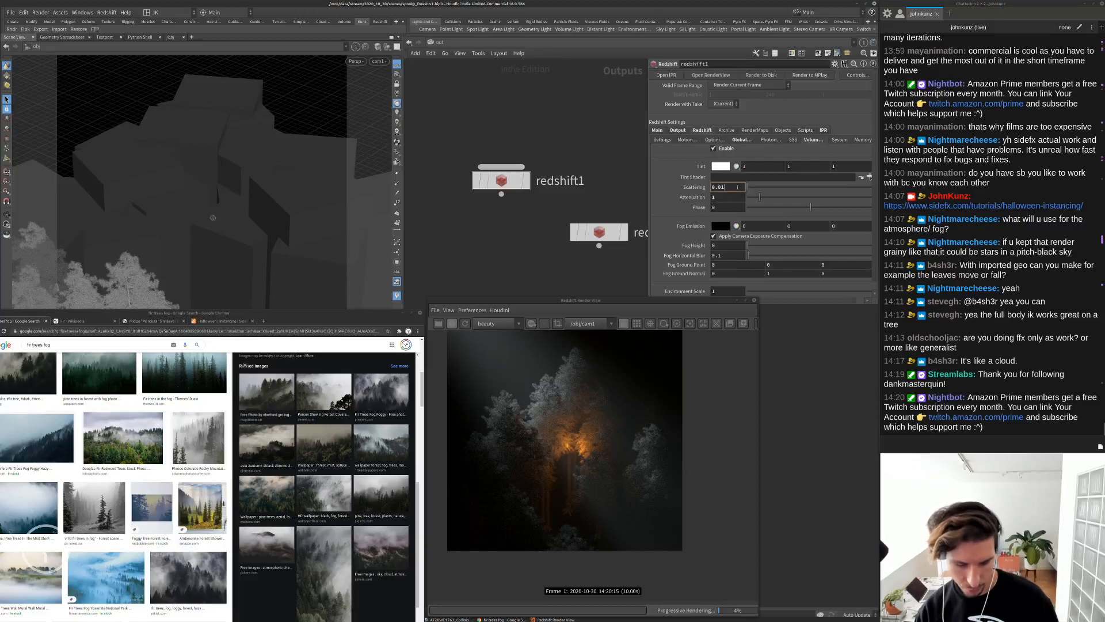
pyautogui.write('0.001')
pyautogui.press('Return')
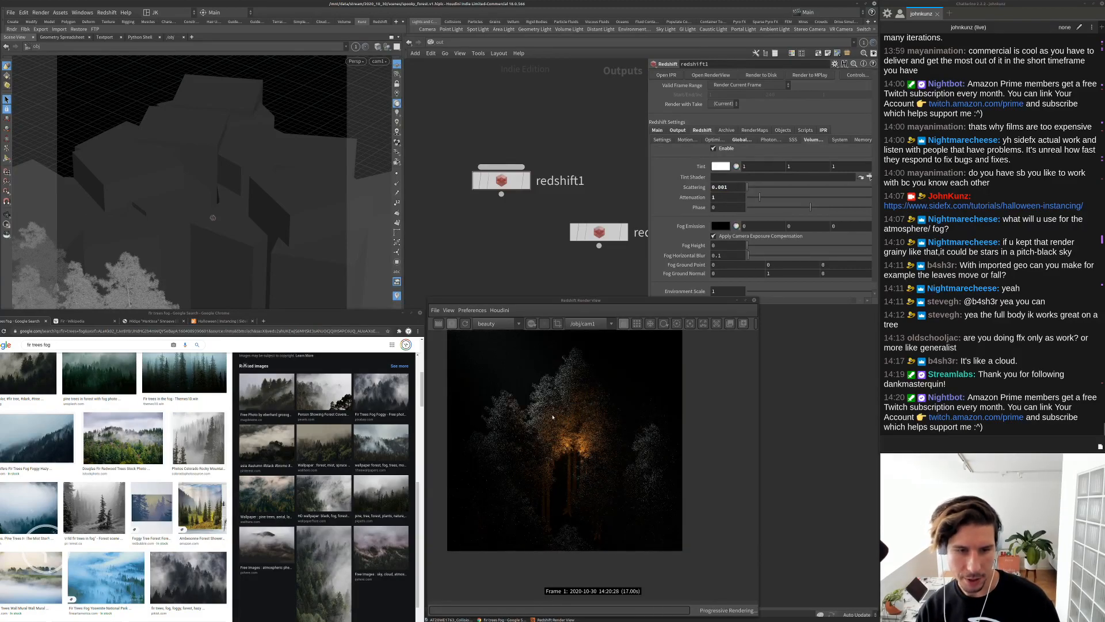
pyautogui.scroll(-2, 550, 426)
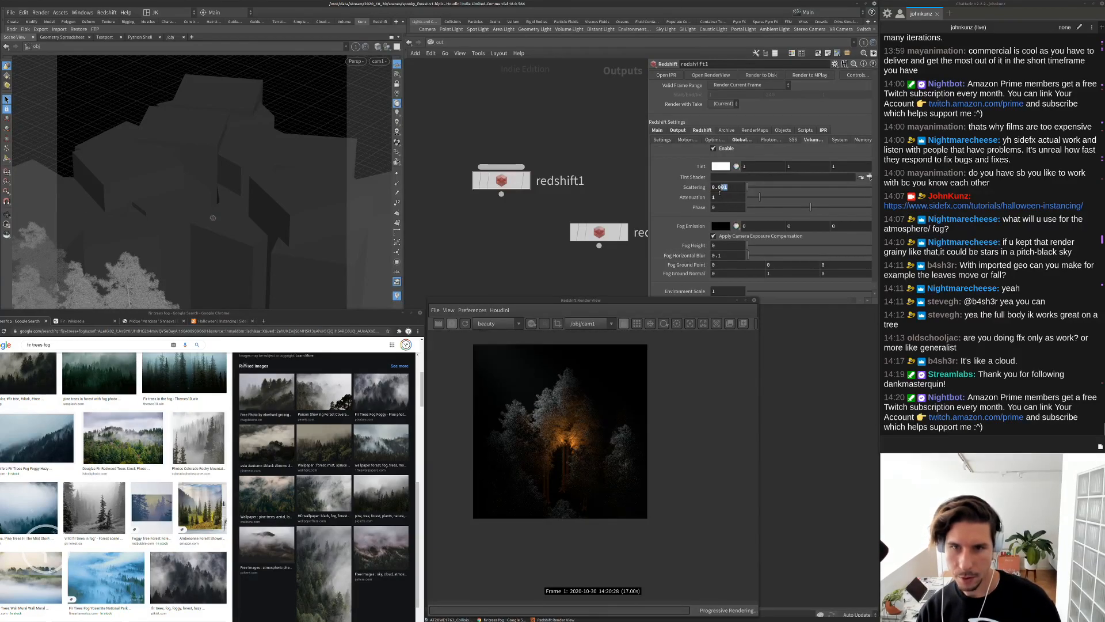
pyautogui.moveTo(729, 188); pyautogui.dragTo(721, 189)
pyautogui.write('5')
pyautogui.press('Return')
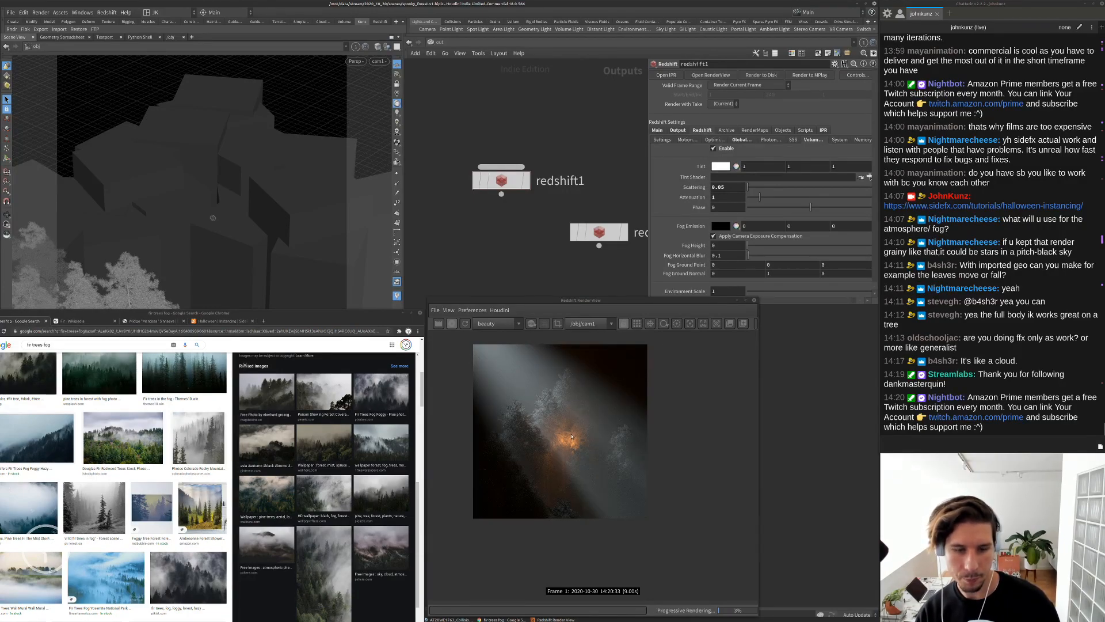
pyautogui.scroll(2, 572, 437)
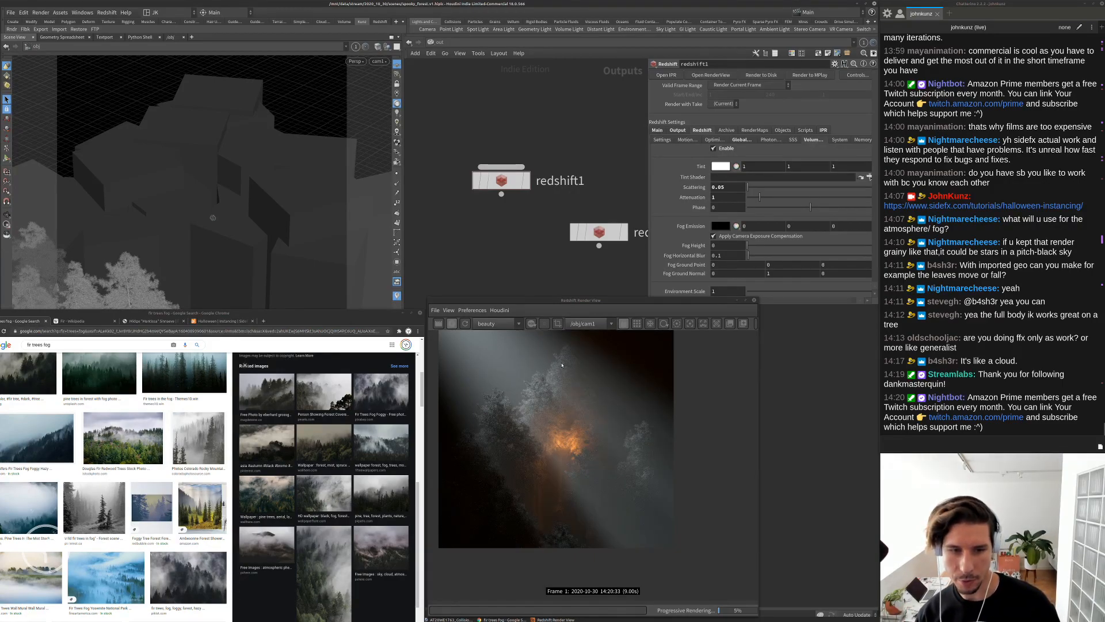
pyautogui.scroll(-1, 578, 415)
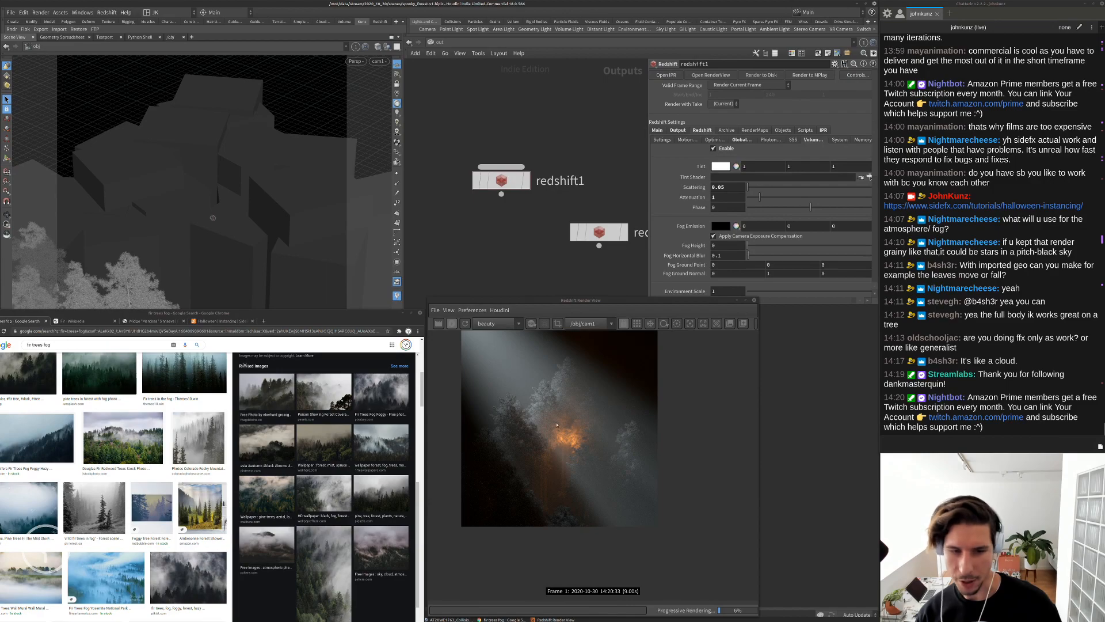
# Try volume attenuation values of 5 and 2 on redshift1, comparing the renders
pyautogui.doubleClick(731, 196)
pyautogui.write('5')
pyautogui.press('Return')
pyautogui.scroll(2, 540, 424)
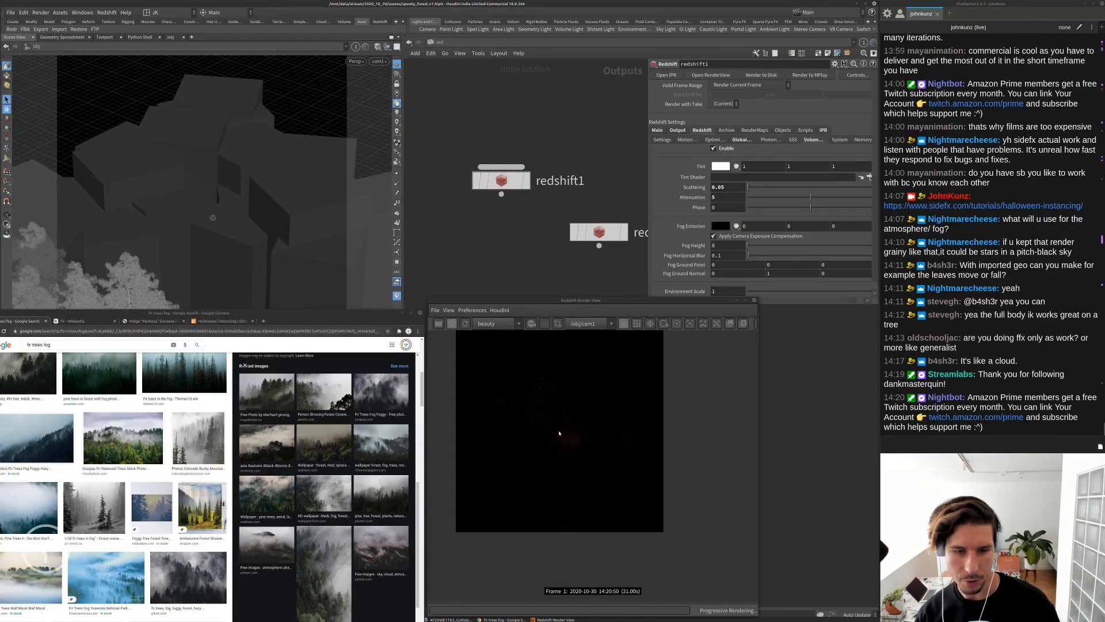
pyautogui.doubleClick(720, 197)
pyautogui.write('2')
pyautogui.press('Return')
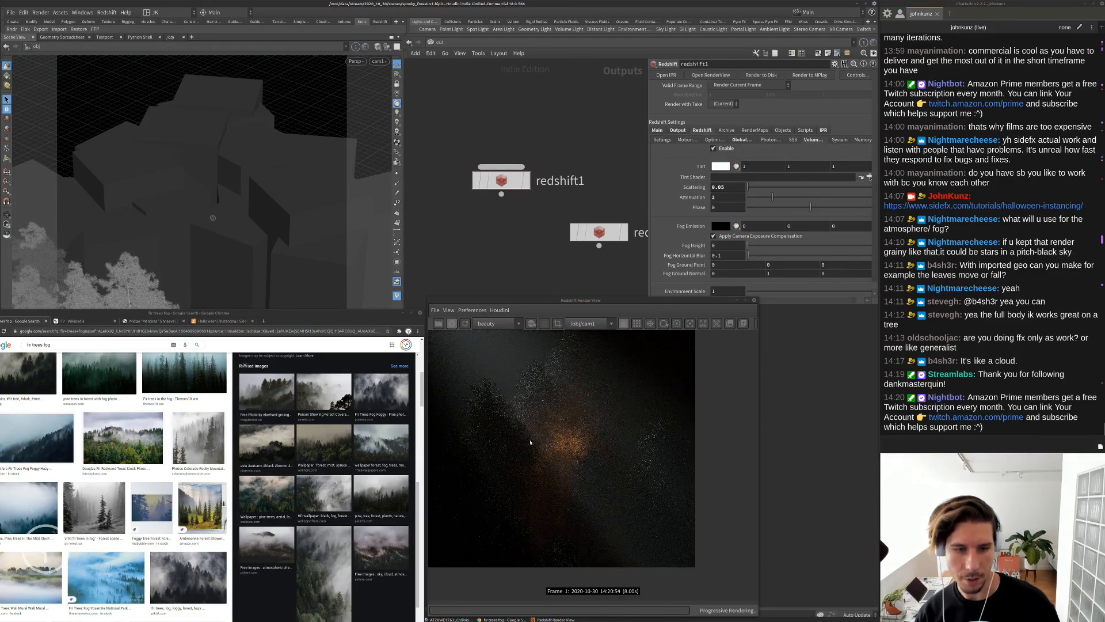
pyautogui.scroll(-2, 571, 480)
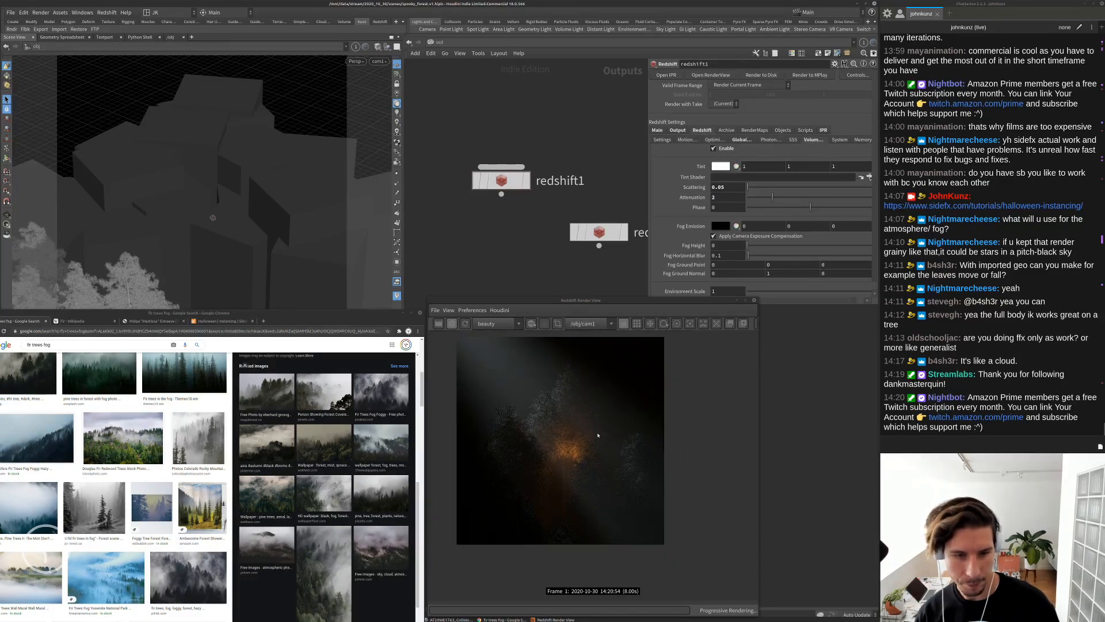
# Try volume scattering values of 0.01 and 0.075 on redshift1
pyautogui.doubleClick(719, 187)
pyautogui.write('0.01')
pyautogui.press('Return')
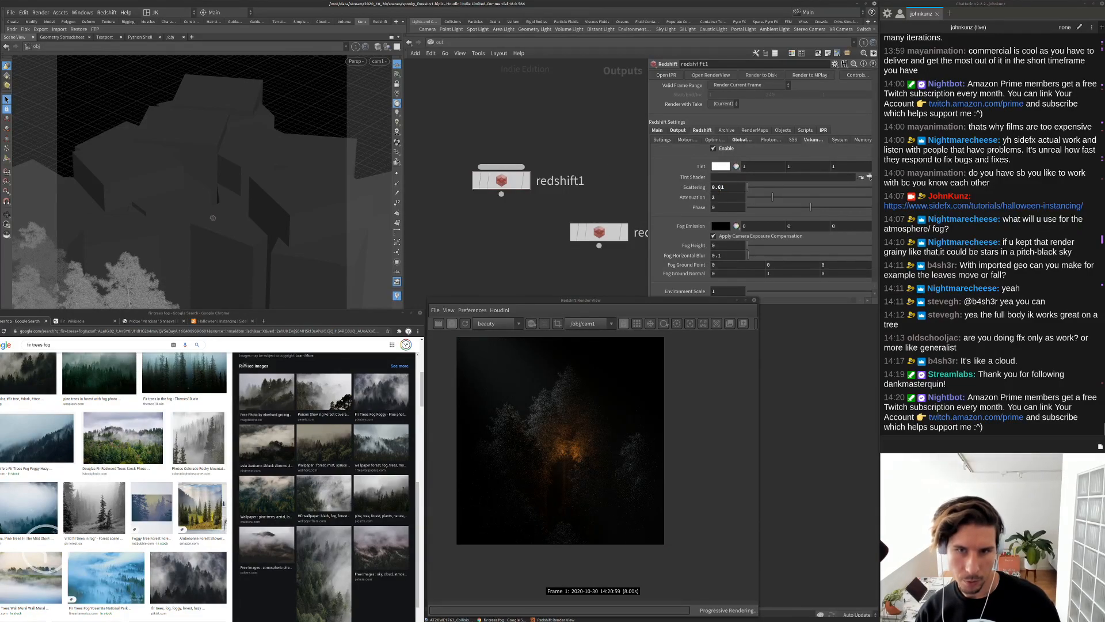
pyautogui.doubleClick(720, 187)
pyautogui.write('0.075')
pyautogui.press('Return')
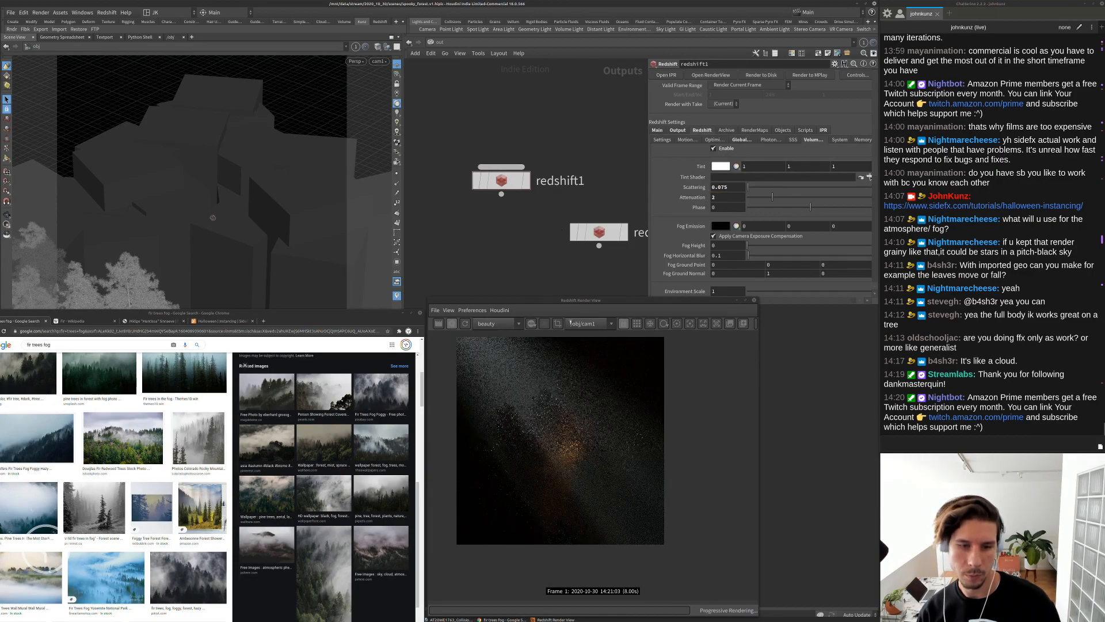
# Set the volume attenuation to 1 and the phase to 0.171 after trying a phase of -0.385
pyautogui.doubleClick(720, 198)
pyautogui.write('1')
pyautogui.press('Return')
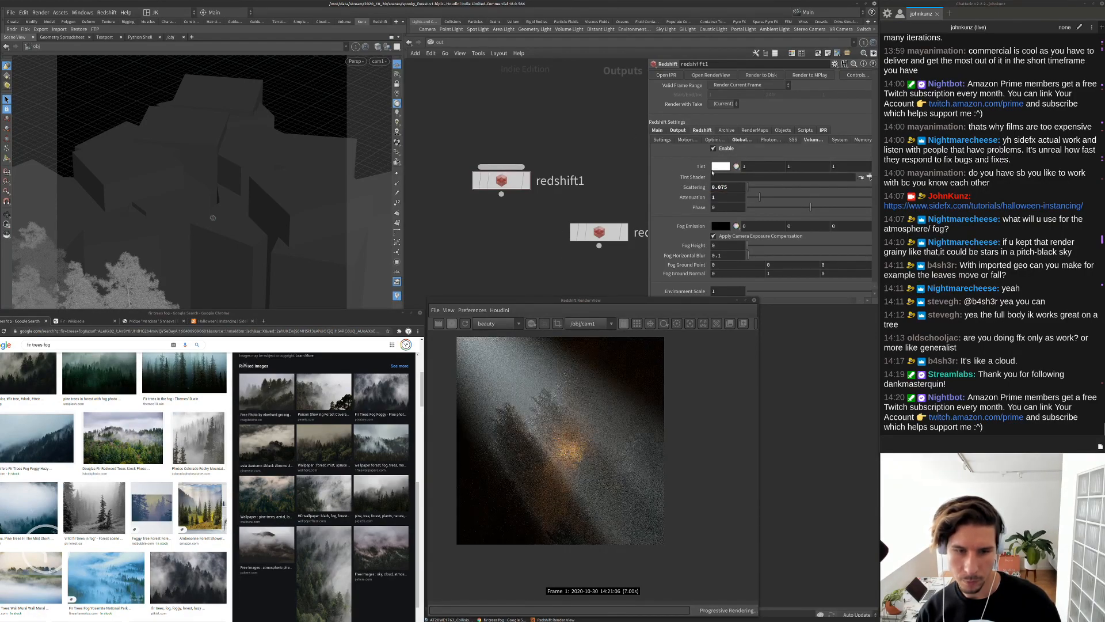
pyautogui.moveTo(766, 207); pyautogui.dragTo(787, 209)
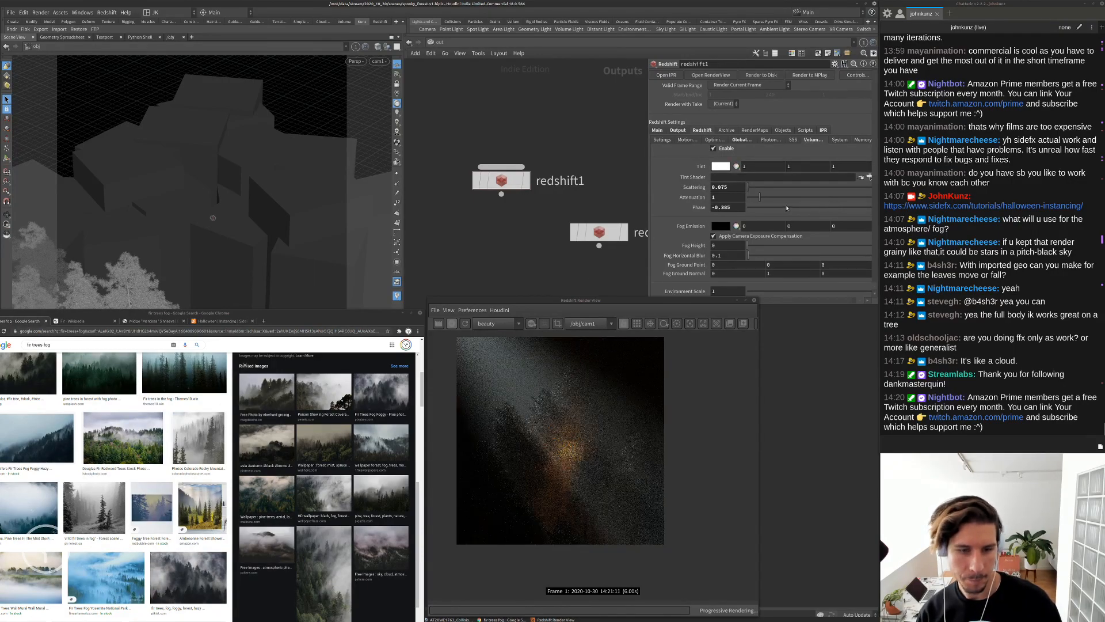
pyautogui.click(821, 207)
# Set the volume scattering on redshift1 to 0.0175 and inspect the fog in the render view
pyautogui.click(727, 187)
pyautogui.write('0.0175')
pyautogui.press('Return')
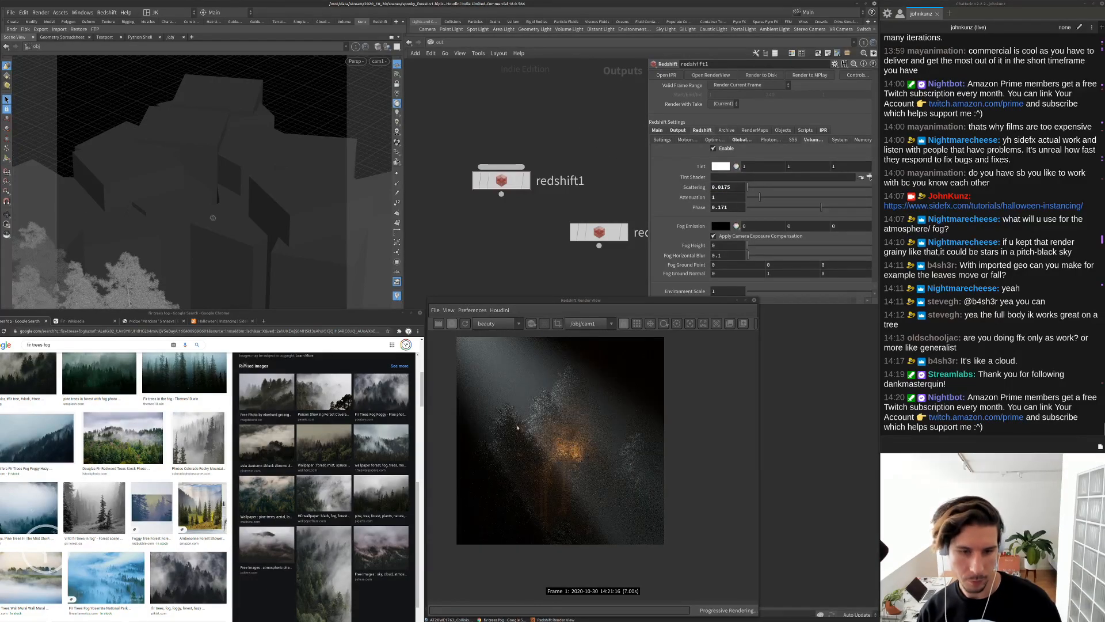
pyautogui.scroll(2, 581, 437)
pyautogui.scroll(-1, 533, 492)
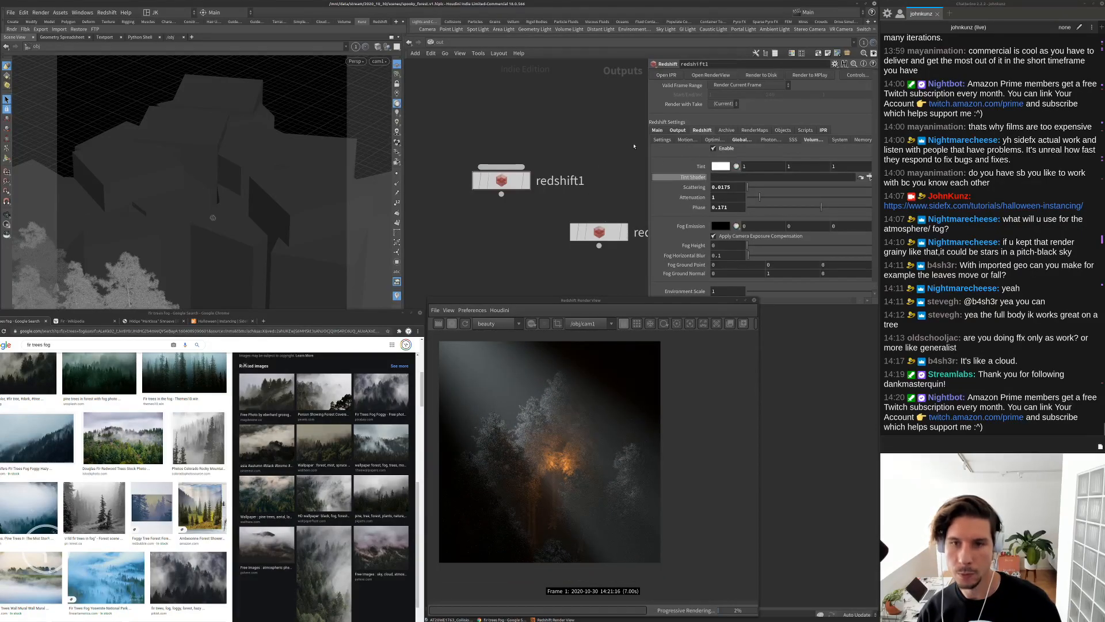
# Set the blast1 group inside grid1 to points 0-25 and restart the render to check the trees
pyautogui.click(430, 43)
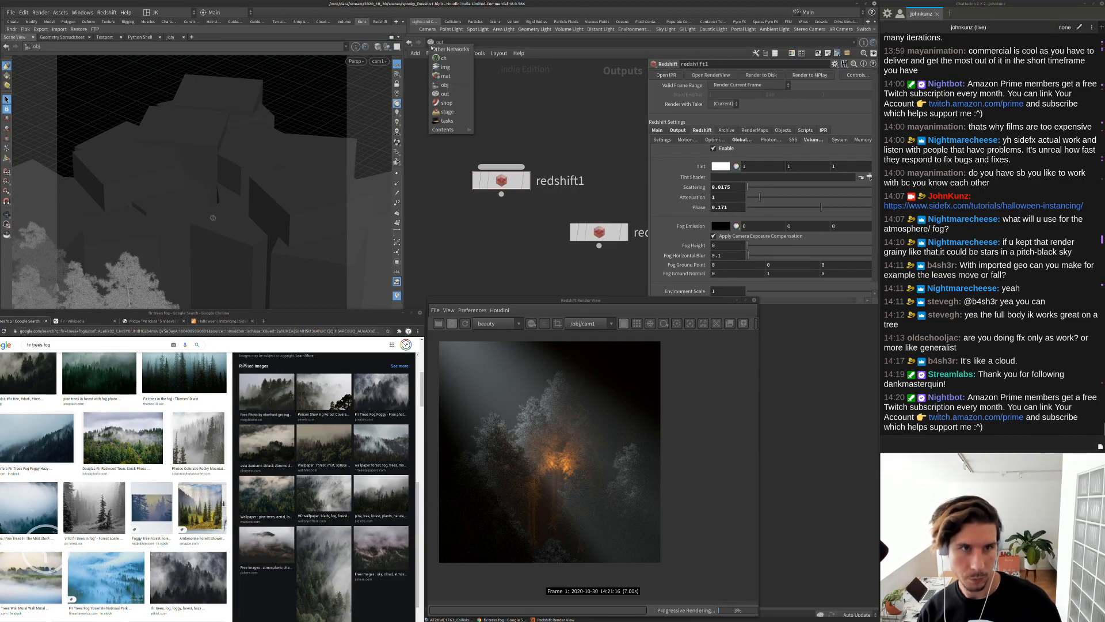
pyautogui.click(444, 85)
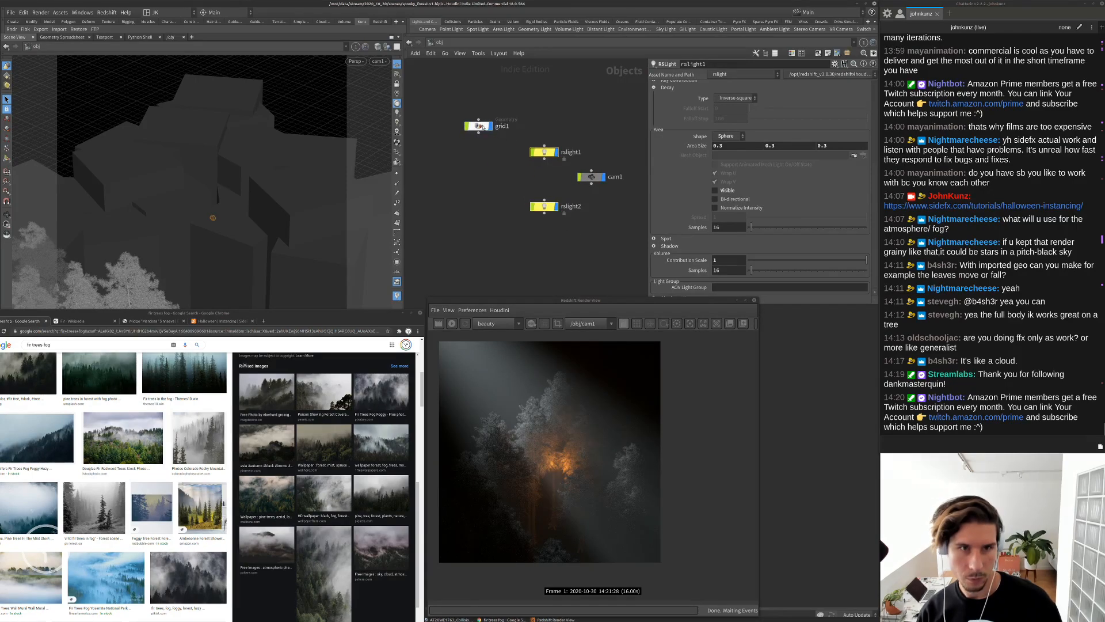
pyautogui.doubleClick(484, 127)
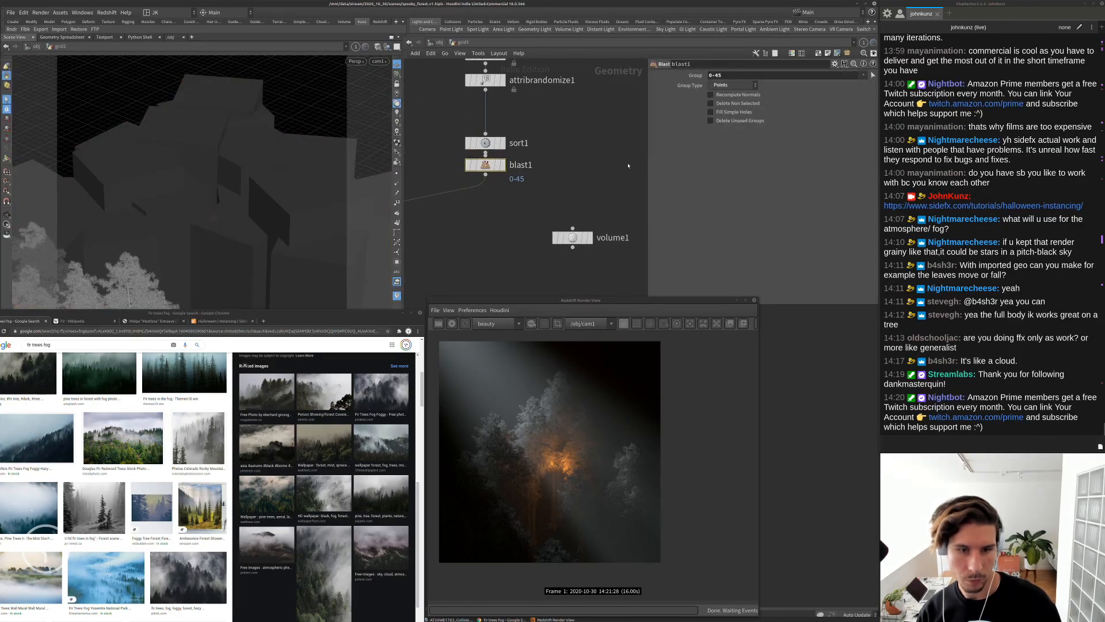
pyautogui.doubleClick(717, 75)
pyautogui.write('25')
pyautogui.press('Return')
pyautogui.moveTo(571, 174); pyautogui.dragTo(579, 153, button='middle')
pyautogui.click(452, 324)
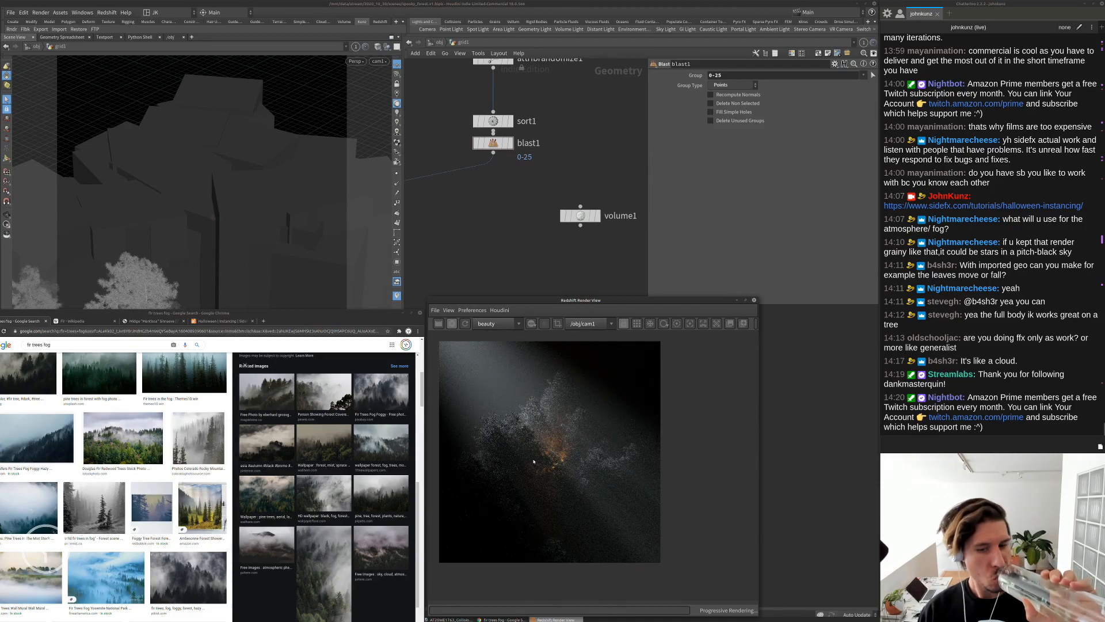
pyautogui.scroll(-1, 533, 459)
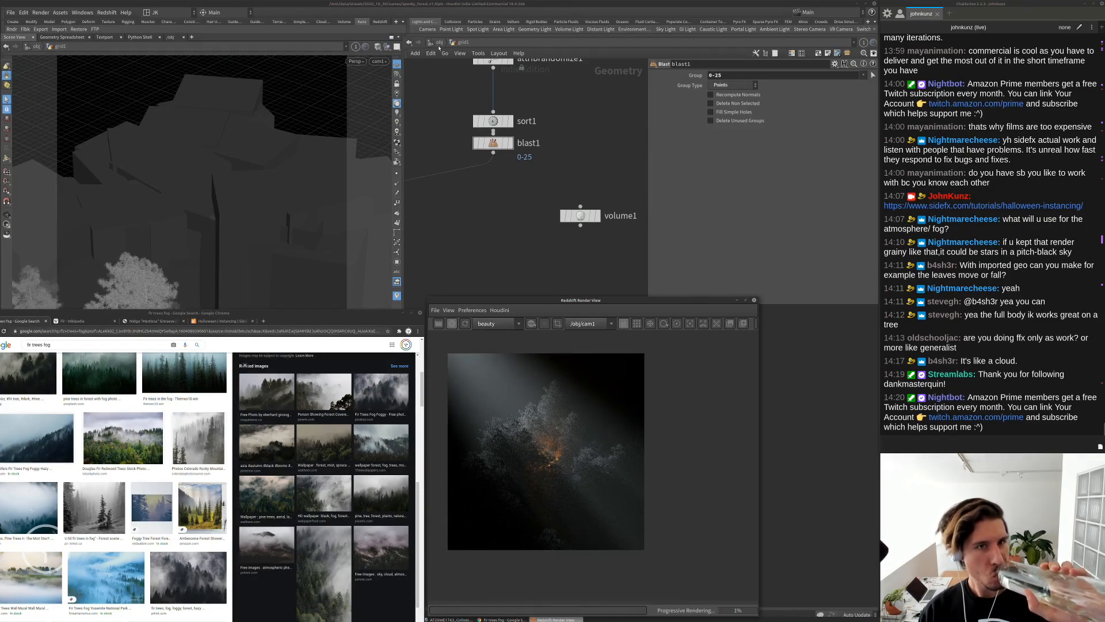
# Return to the object level and enable the use of a texture on rslight2
pyautogui.click(438, 44)
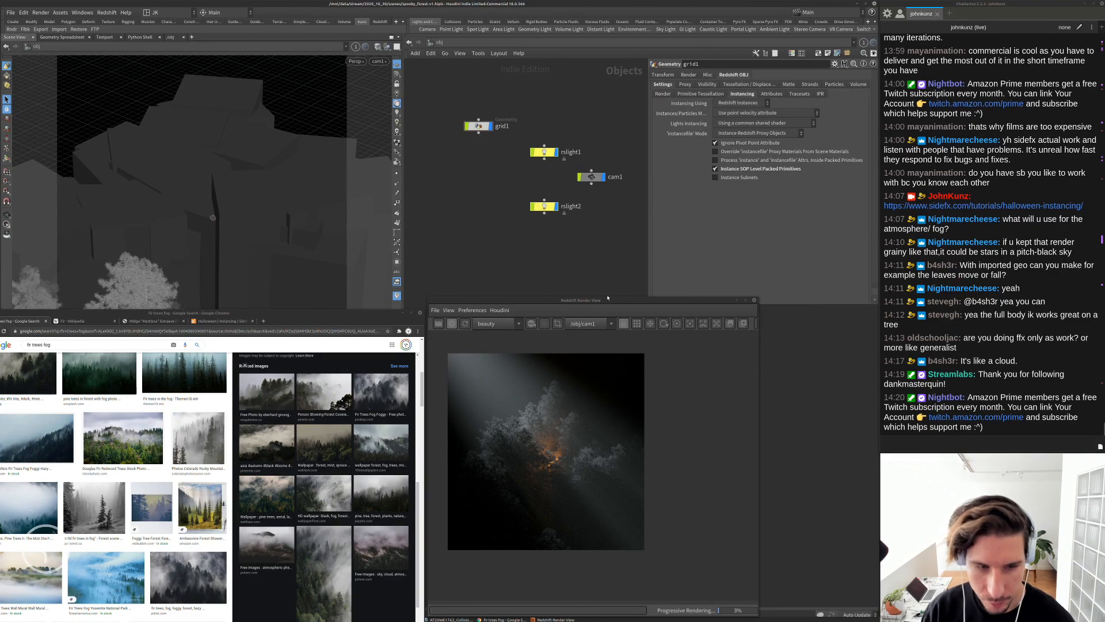
pyautogui.click(550, 208)
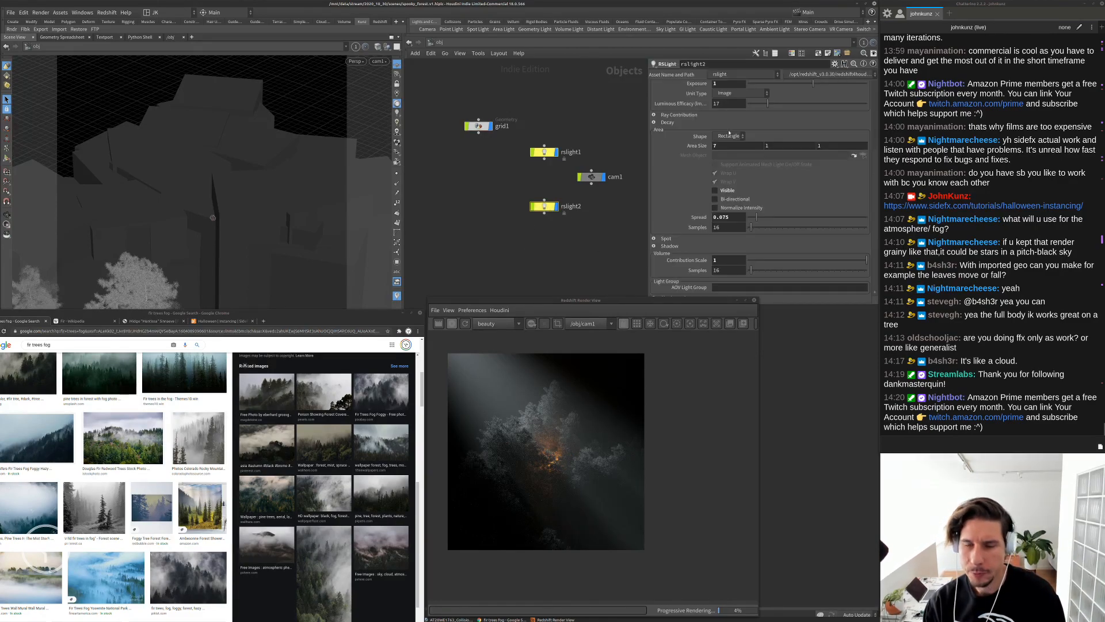
pyautogui.scroll(3, 728, 132)
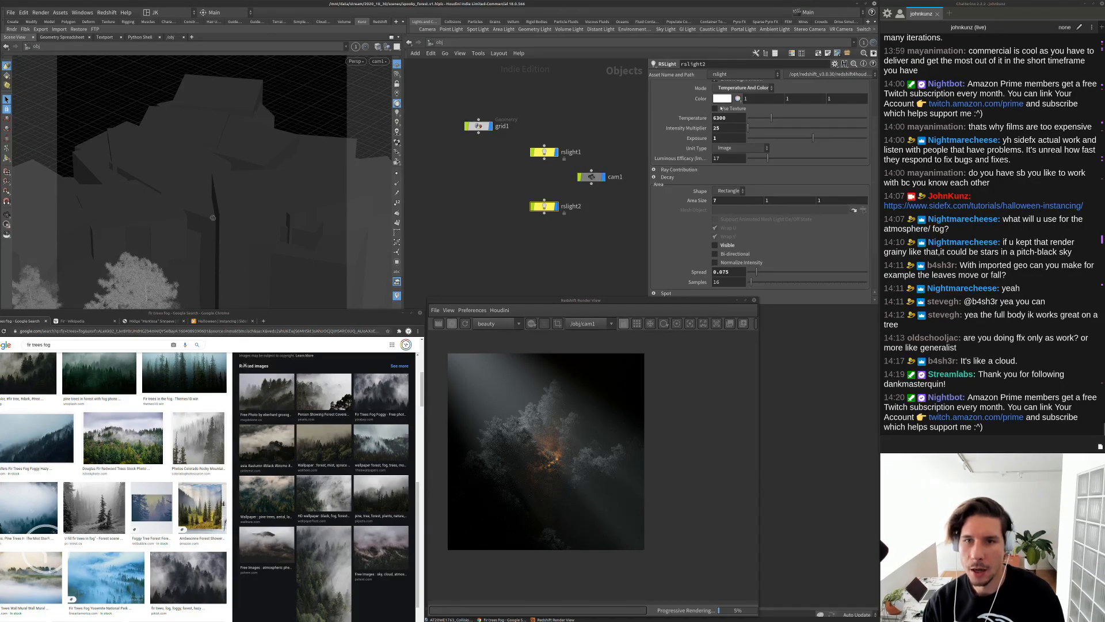
pyautogui.click(719, 108)
pyautogui.scroll(3, 693, 110)
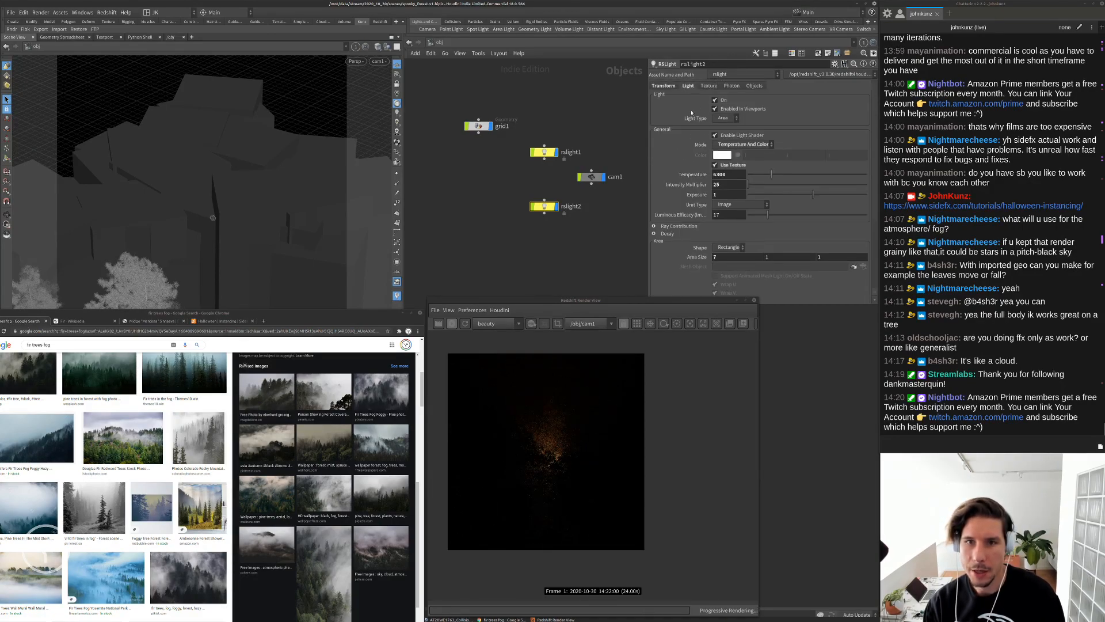
# Assign light-textures-0.jpg from /mnt/data/useful/tex/gobo as the texture of rslight2
pyautogui.click(710, 86)
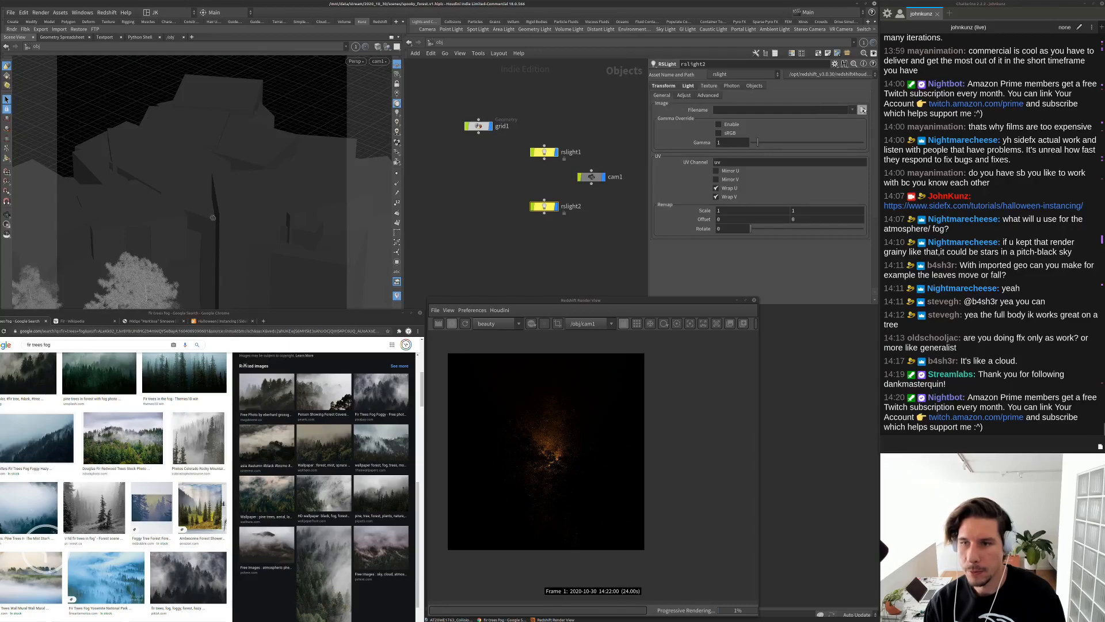
pyautogui.click(862, 110)
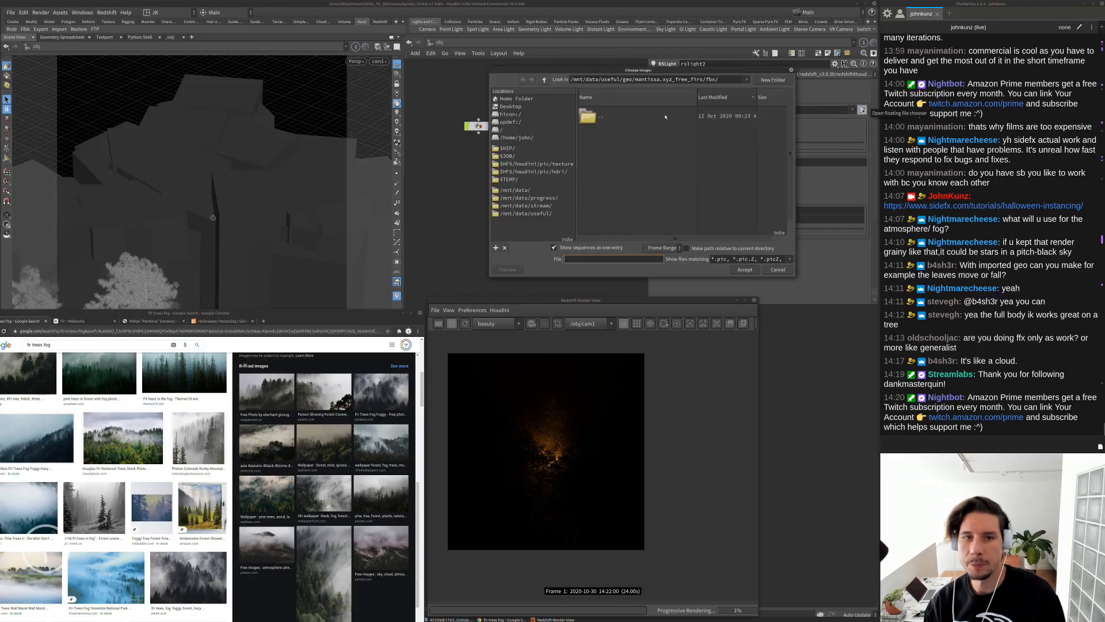
pyautogui.click(547, 214)
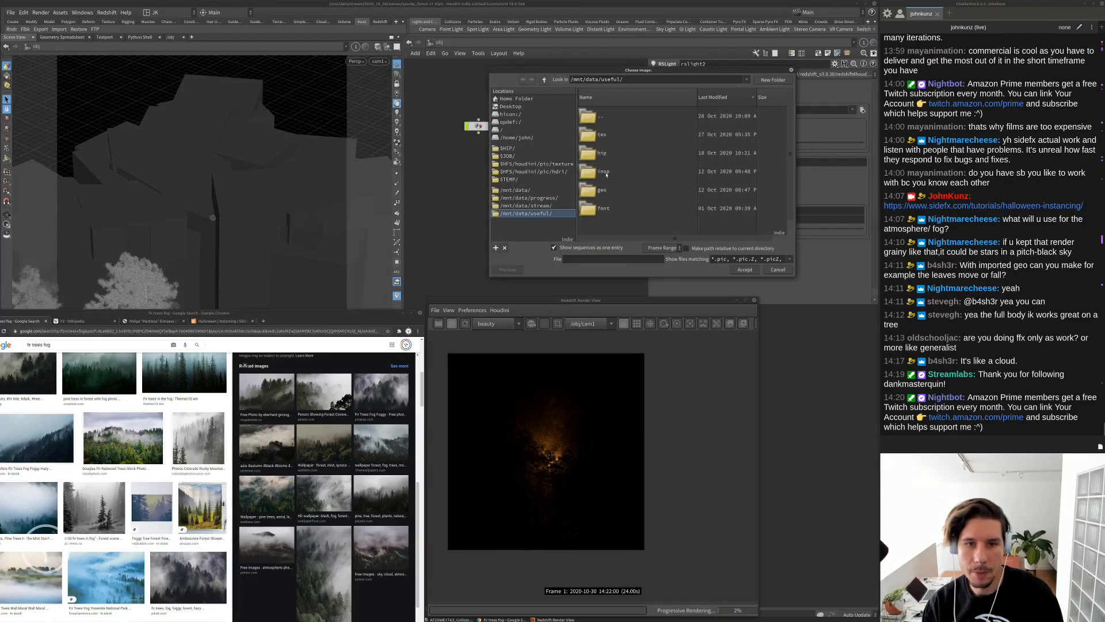
pyautogui.doubleClick(604, 137)
pyautogui.scroll(-2, 608, 181)
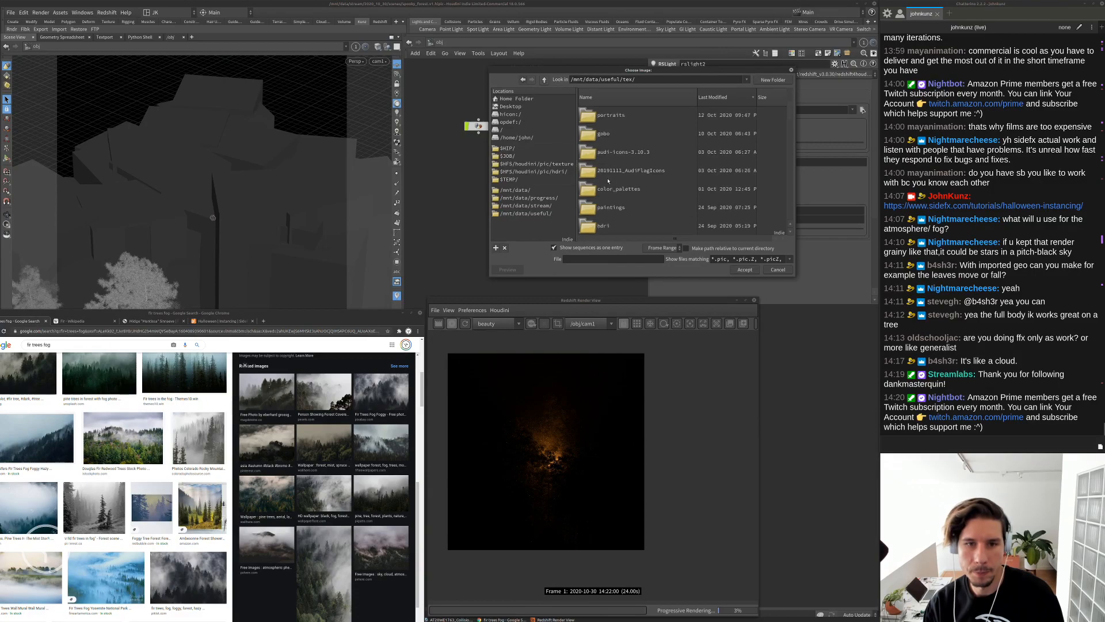
pyautogui.doubleClick(604, 134)
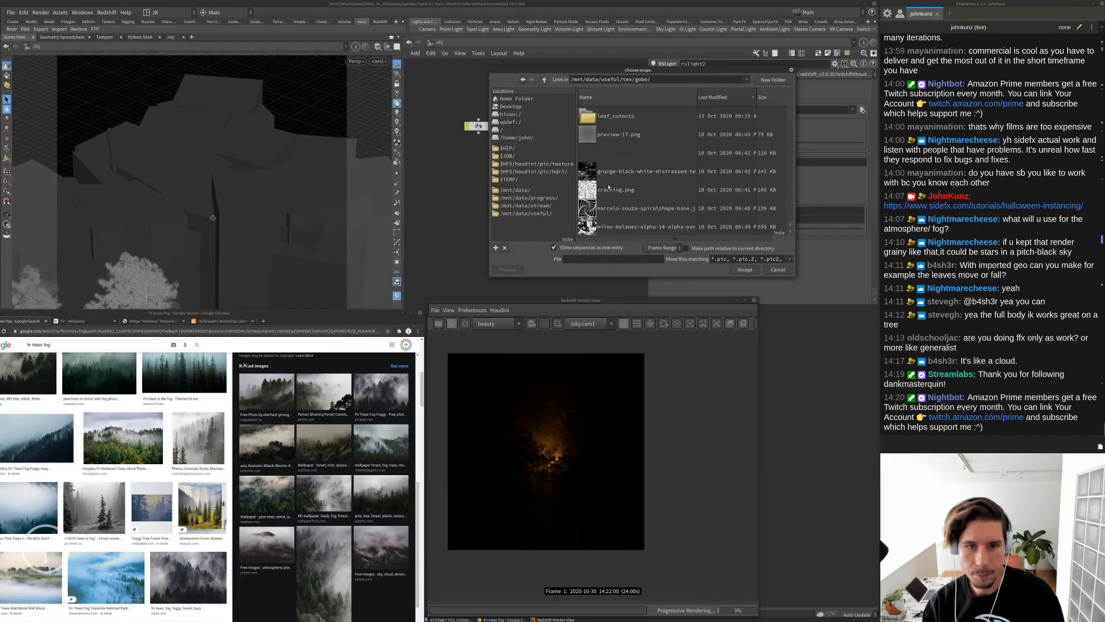
pyautogui.scroll(-1, 608, 187)
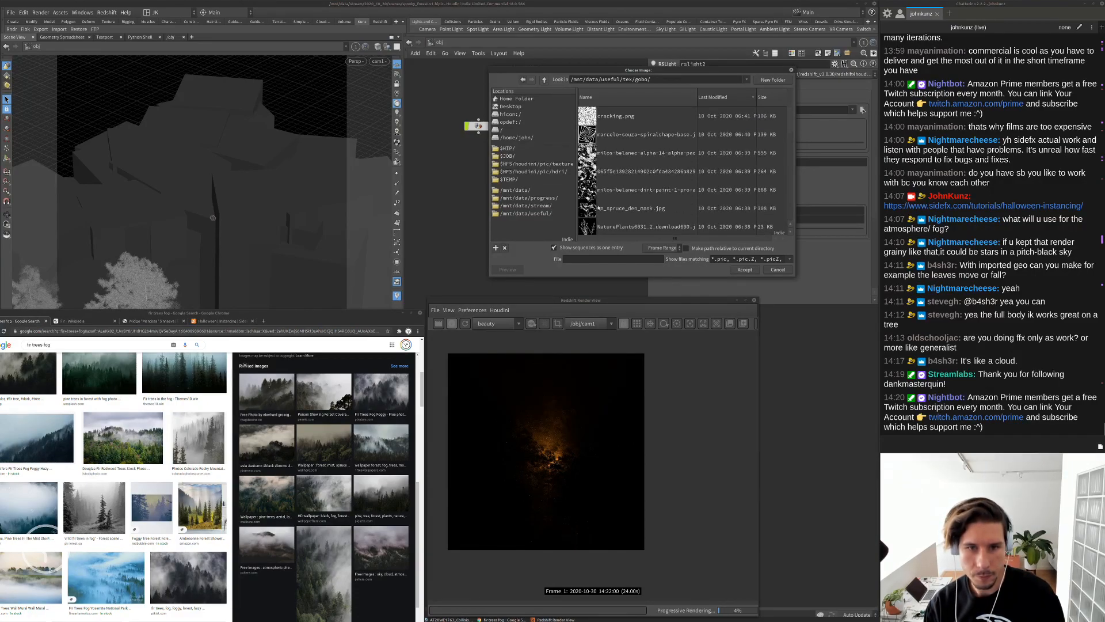
pyautogui.click(600, 209)
pyautogui.scroll(-4, 654, 221)
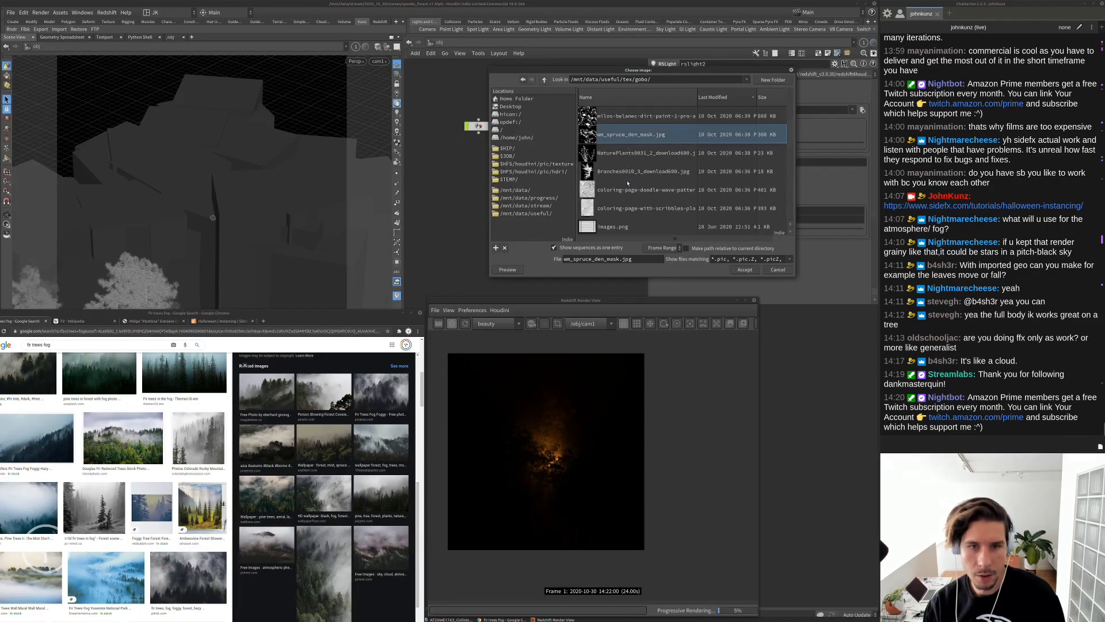
pyautogui.click(609, 191)
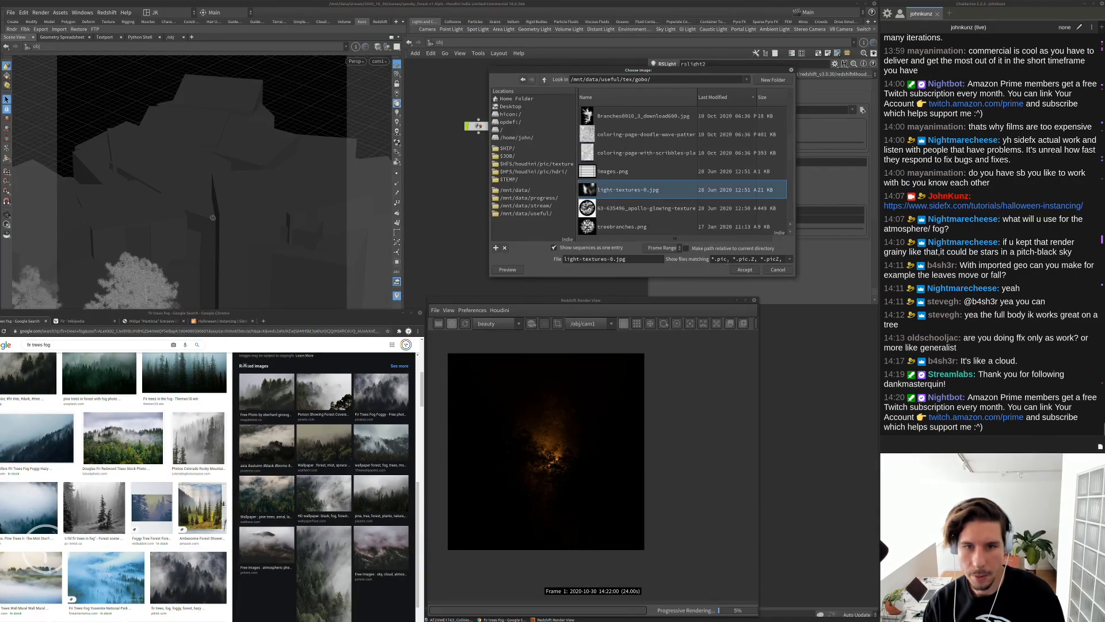
pyautogui.click(746, 270)
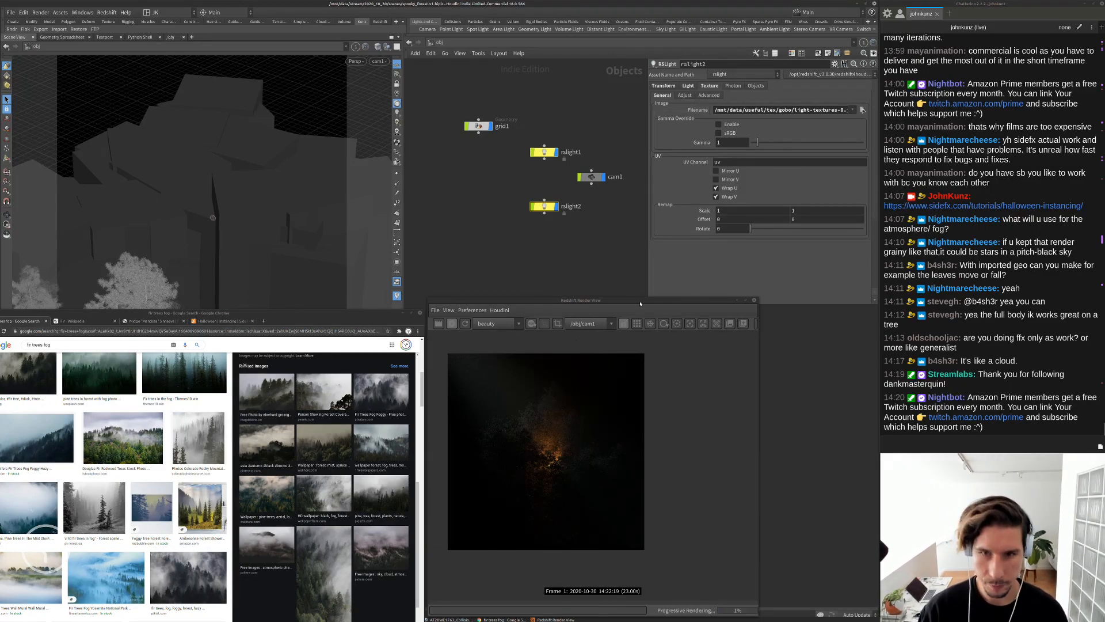
# Try an exposure of 3 on rslight2 and check the textured light in the render
pyautogui.click(729, 146)
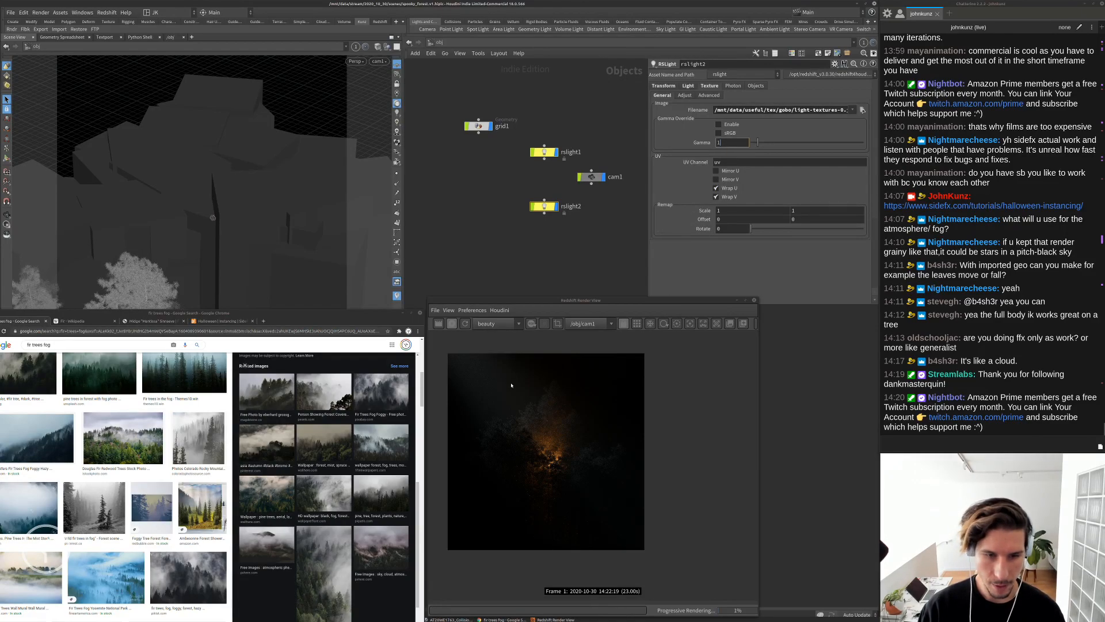
pyautogui.click(689, 87)
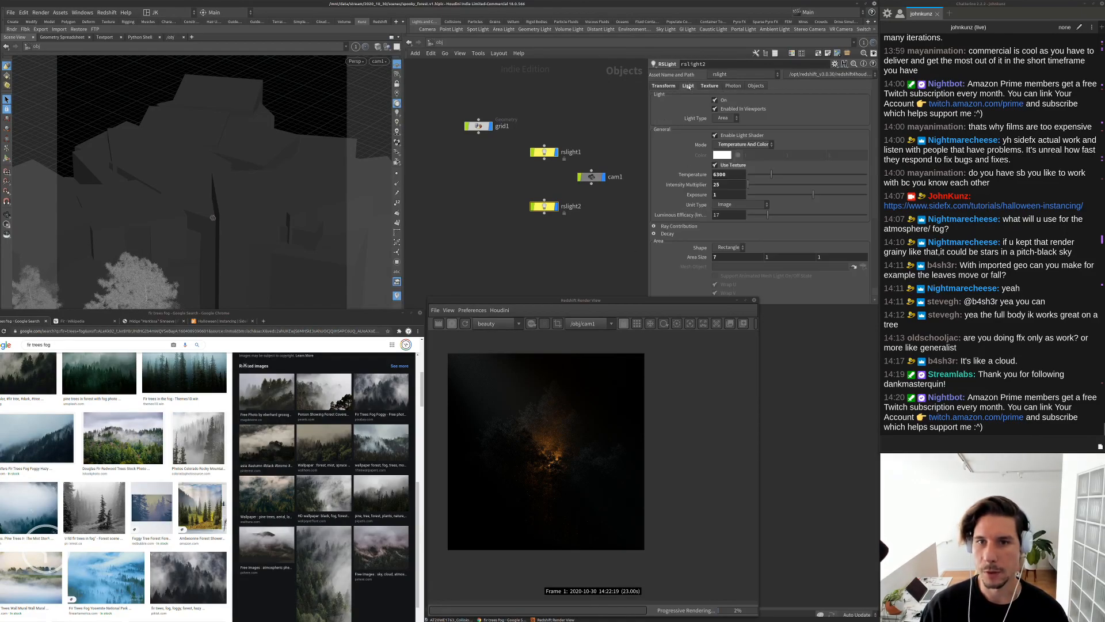
pyautogui.click(725, 194)
pyautogui.write('3')
pyautogui.press('Return')
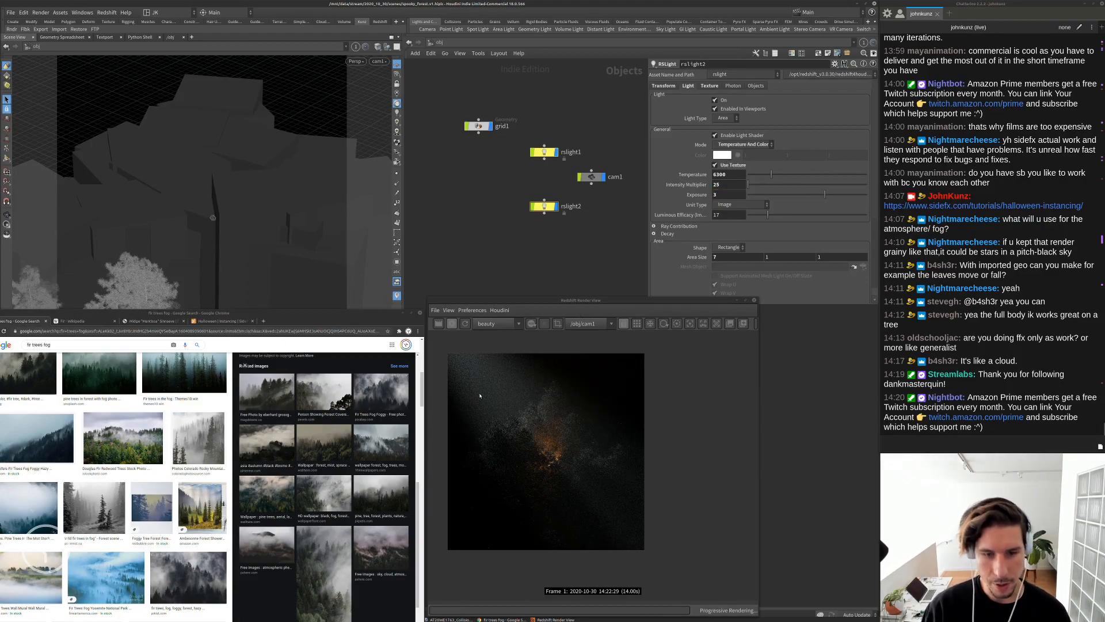
# Set the exposure of rslight2 to 5
pyautogui.click(720, 195)
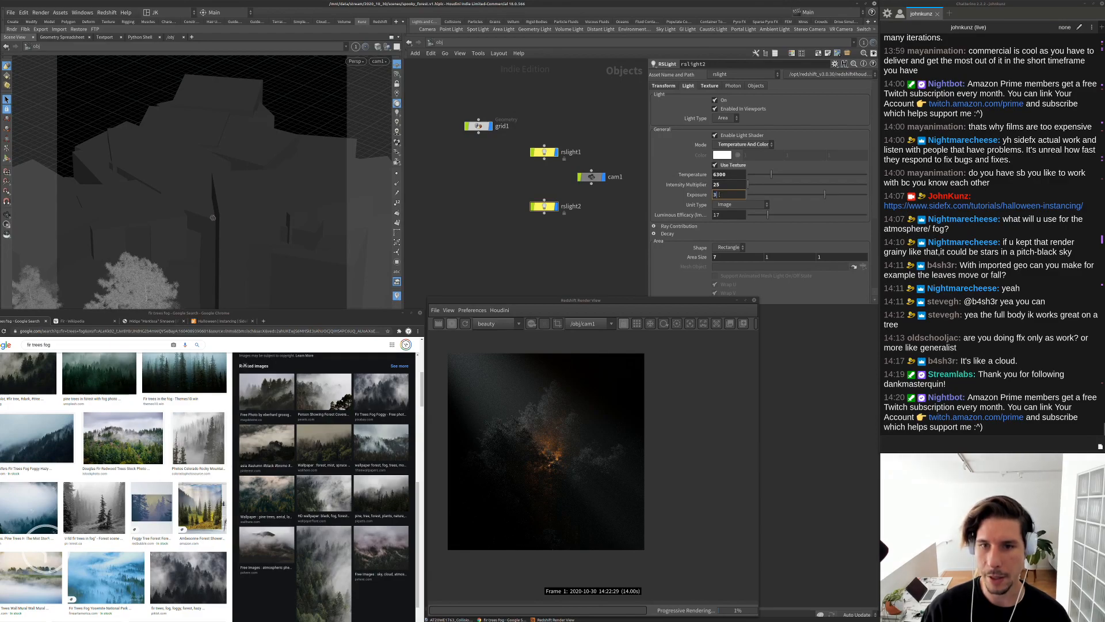
pyautogui.moveTo(720, 194); pyautogui.dragTo(661, 176)
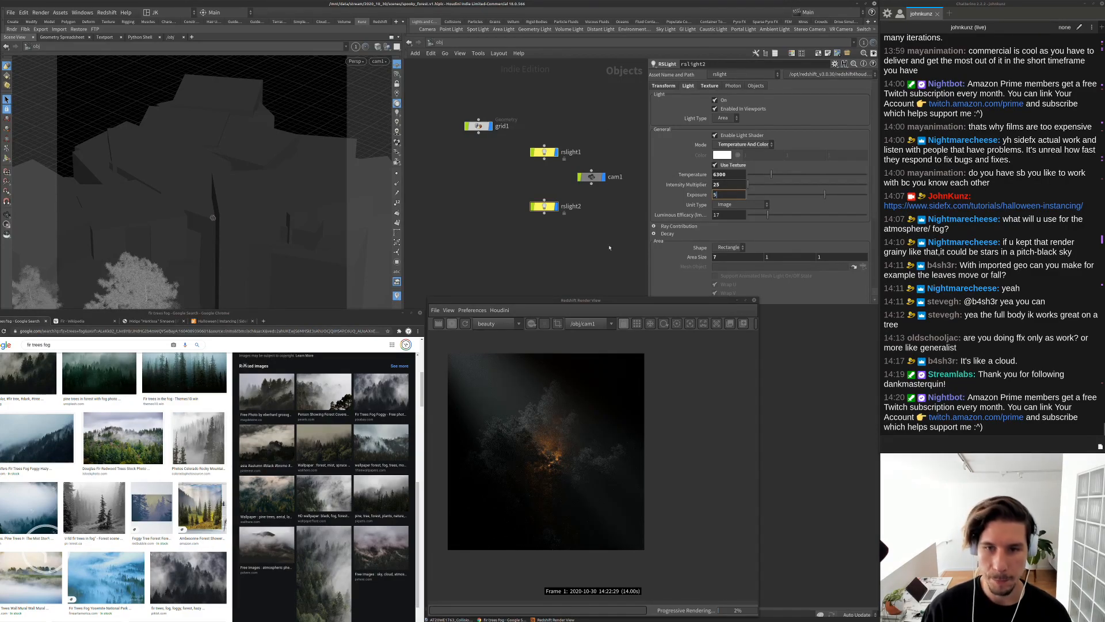
pyautogui.write('5')
pyautogui.press('Return')
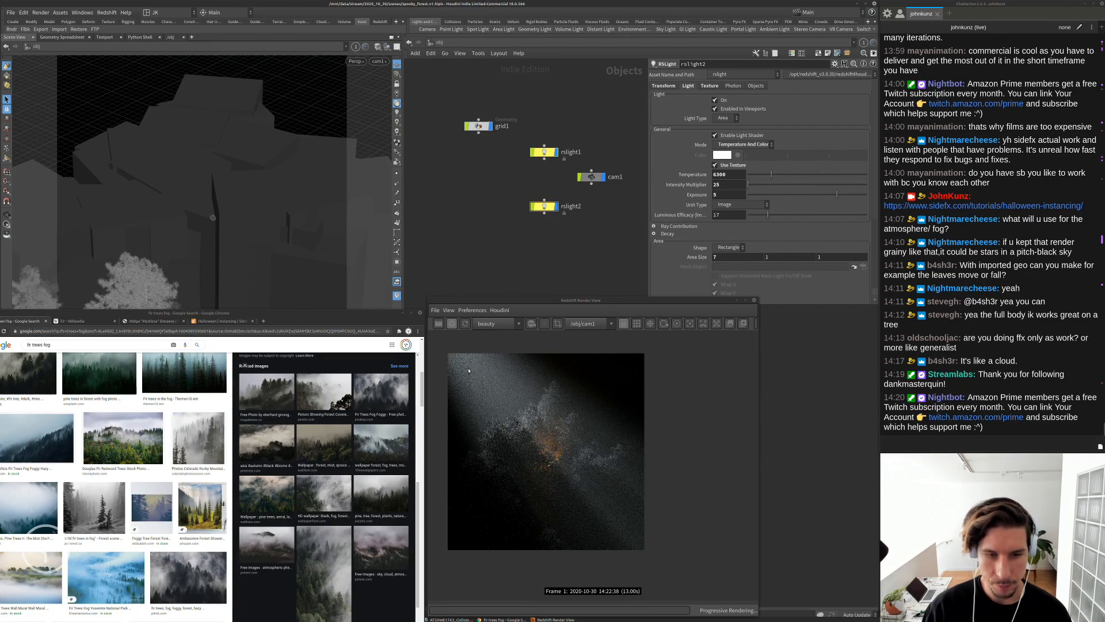
# Narrow the light beam of rslight2 by setting its spread to 0.0275
pyautogui.scroll(-4, 777, 247)
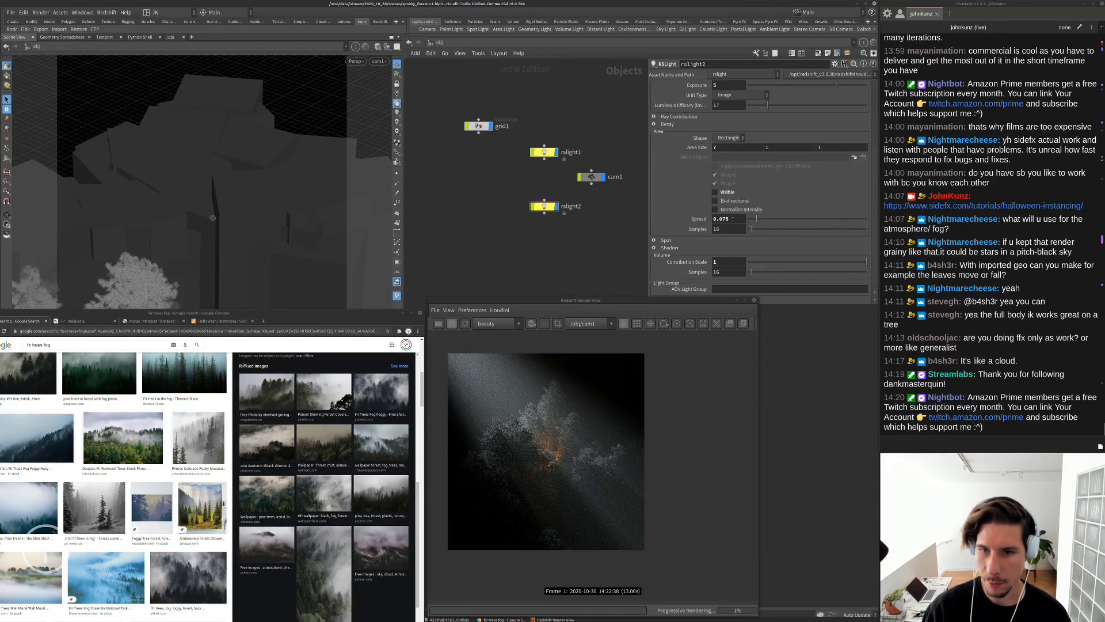
pyautogui.click(724, 219)
pyautogui.write('2')
pyautogui.press('Return')
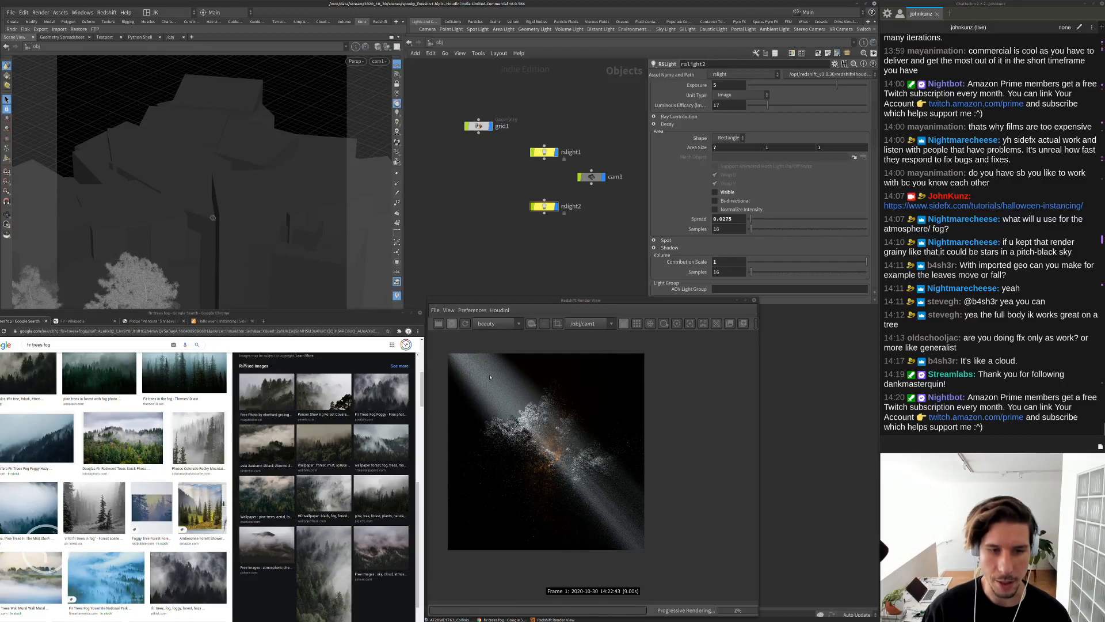
# Replace the texture of rslight2 with the dirt-paint-1 image from the gobo folder
pyautogui.scroll(5, 708, 174)
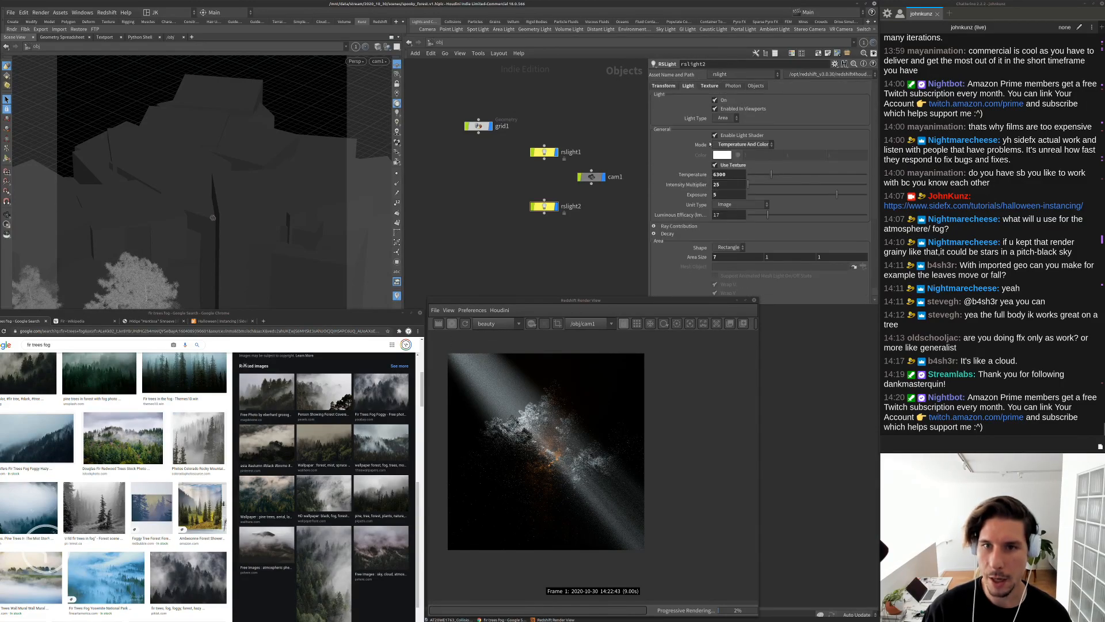
pyautogui.click(711, 85)
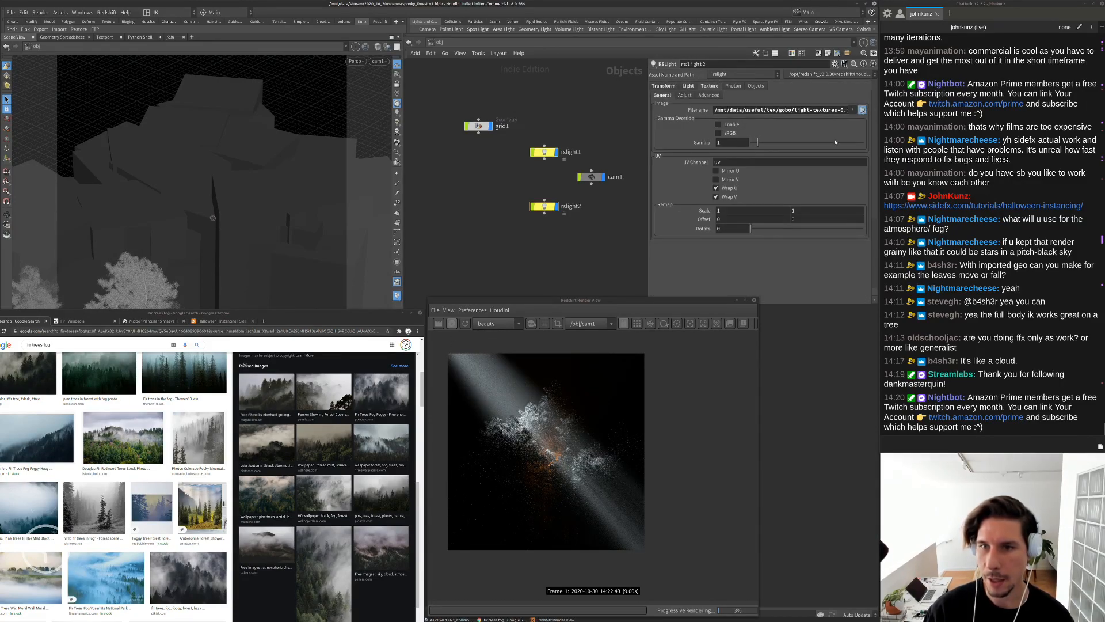
pyautogui.click(864, 109)
pyautogui.scroll(-1, 632, 171)
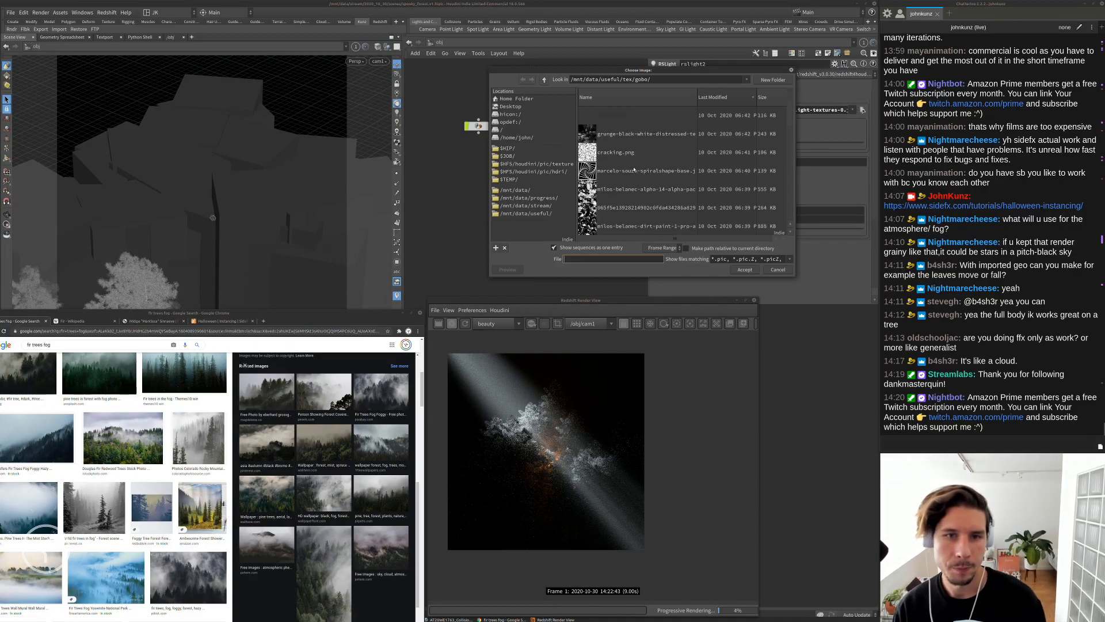
pyautogui.scroll(-1, 633, 169)
pyautogui.click(632, 194)
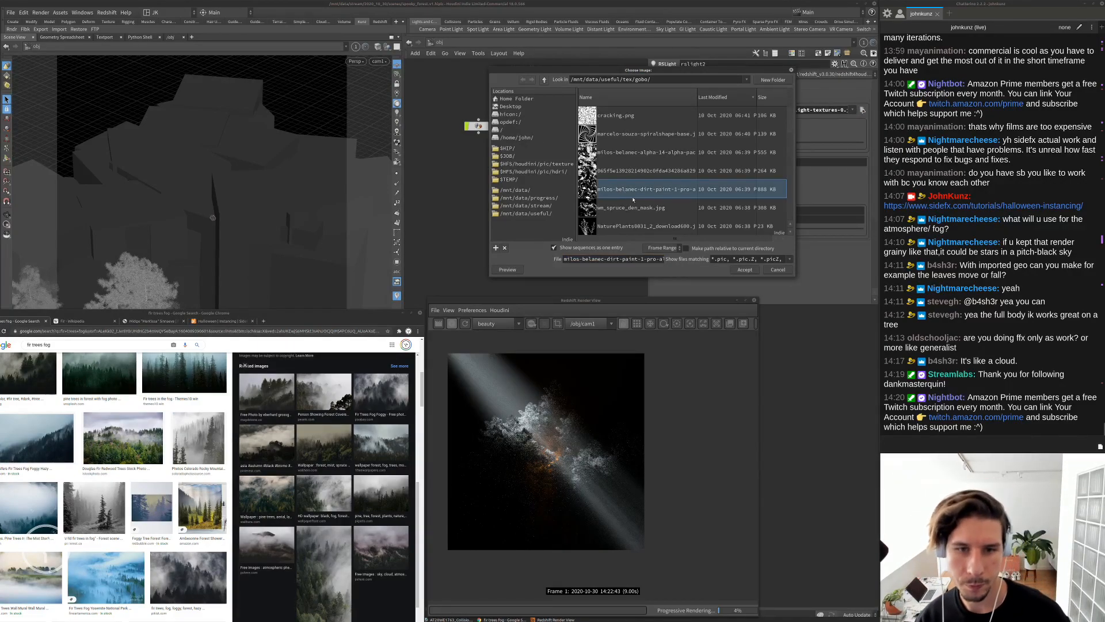
pyautogui.click(745, 270)
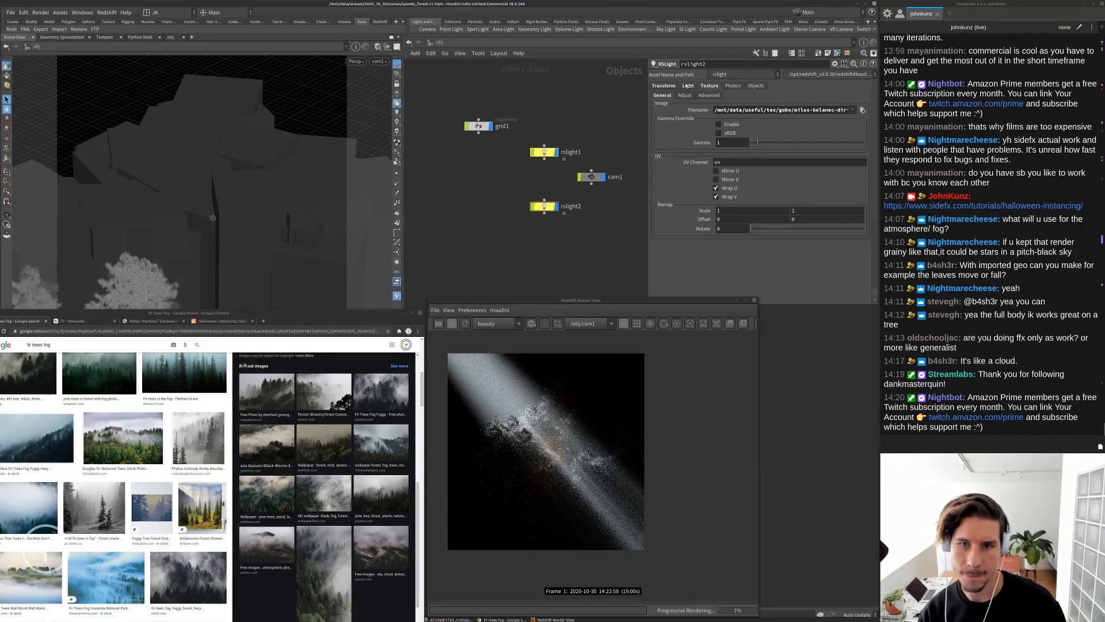
# Set the intensity multiplier of rslight2 to 1
pyautogui.click(687, 85)
pyautogui.doubleClick(728, 194)
pyautogui.doubleClick(726, 185)
pyautogui.write('1')
pyautogui.press('Return')
# Enlarge the rectangular area of rslight2 to a size of 8 by 12
pyautogui.doubleClick(721, 257)
pyautogui.write('8')
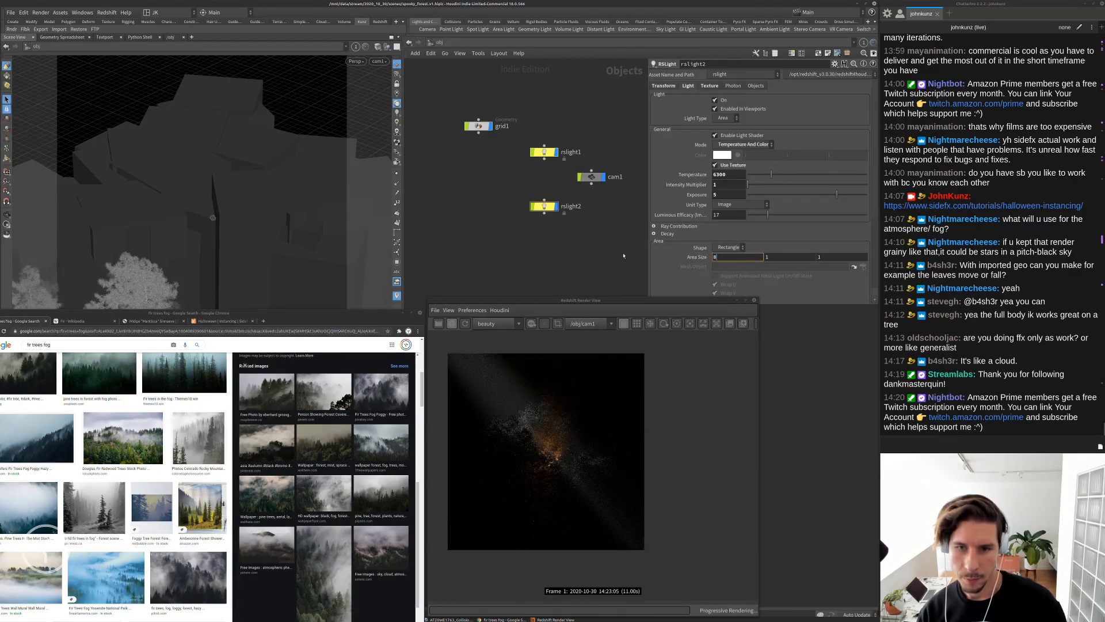
pyautogui.press('Tab')
pyautogui.write('12')
pyautogui.press('Return')
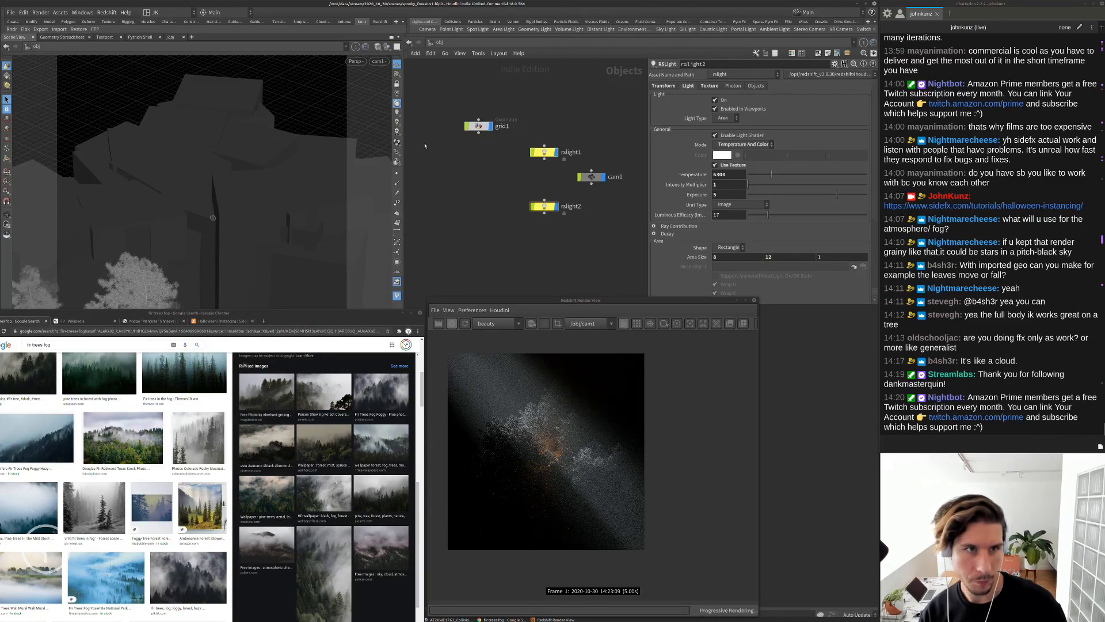
# Look through rslight2 with the view locked to it and re-aim the light at the trees and cliffs
pyautogui.click(378, 61)
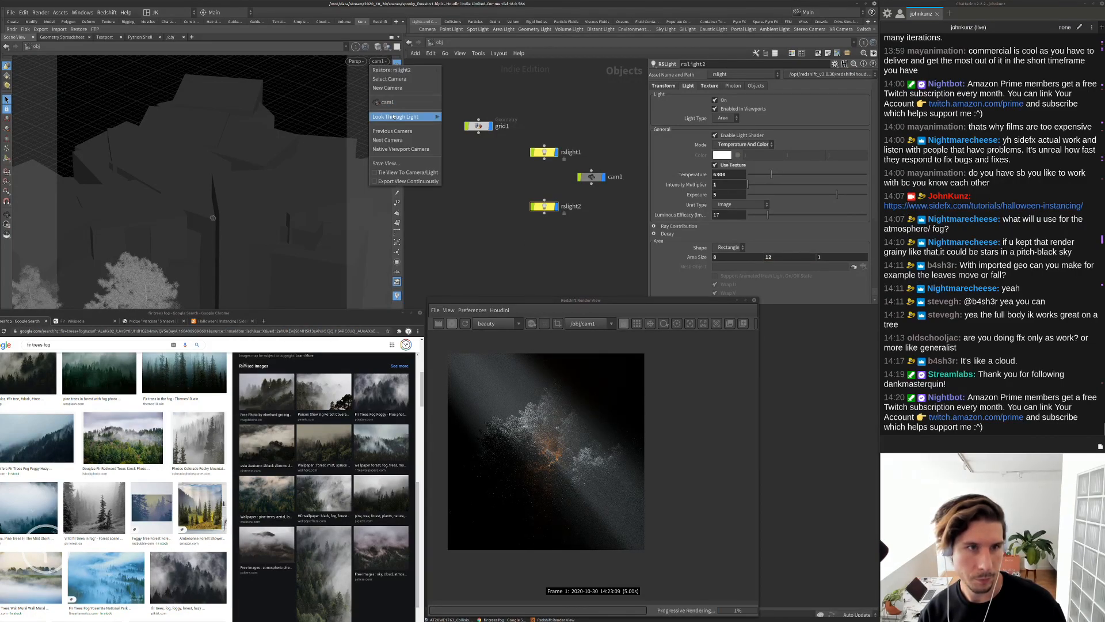
pyautogui.moveTo(394, 117)
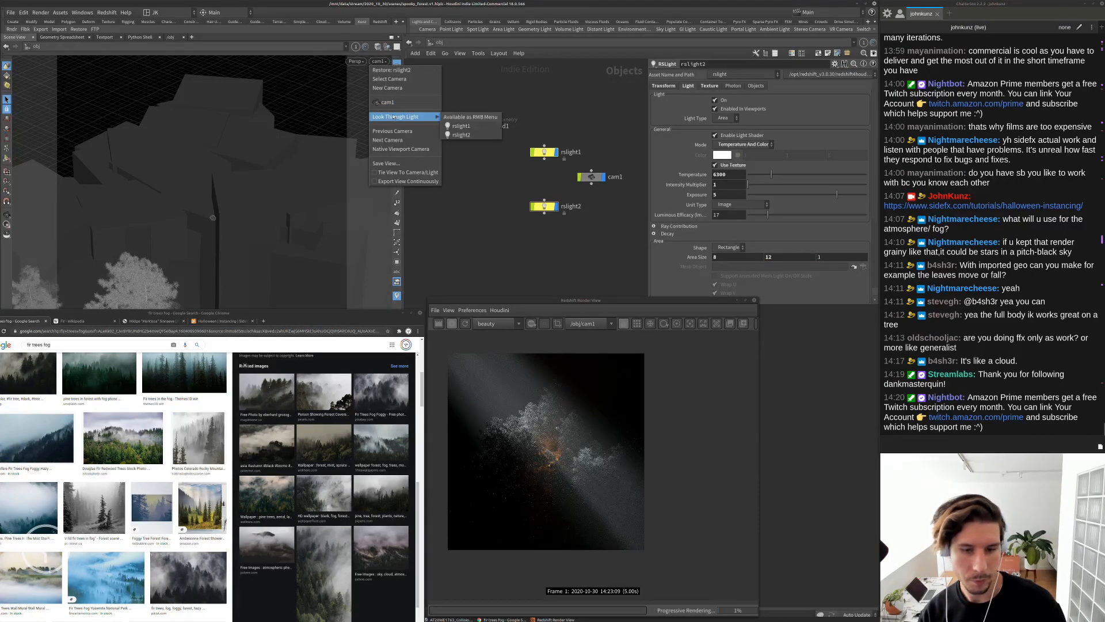
pyautogui.click(456, 134)
pyautogui.click(397, 85)
pyautogui.keyDown('alt'); pyautogui.moveTo(316, 169); pyautogui.dragTo(328, 141, button='middle'); pyautogui.keyUp('alt')
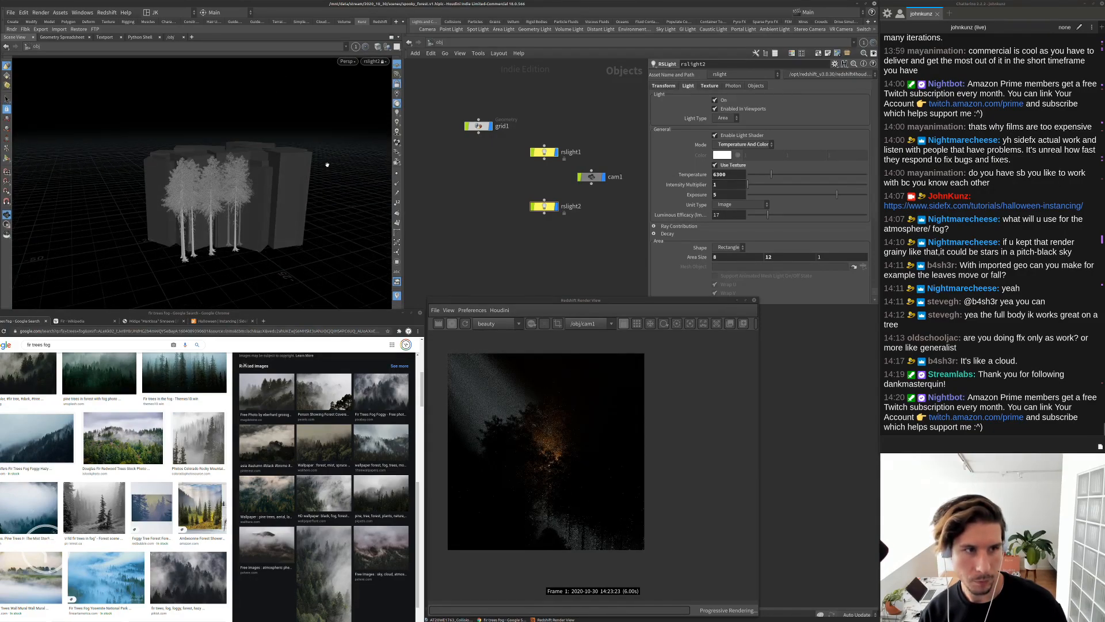
pyautogui.keyDown('alt'); pyautogui.moveTo(327, 164); pyautogui.dragTo(257, 192); pyautogui.keyUp('alt')
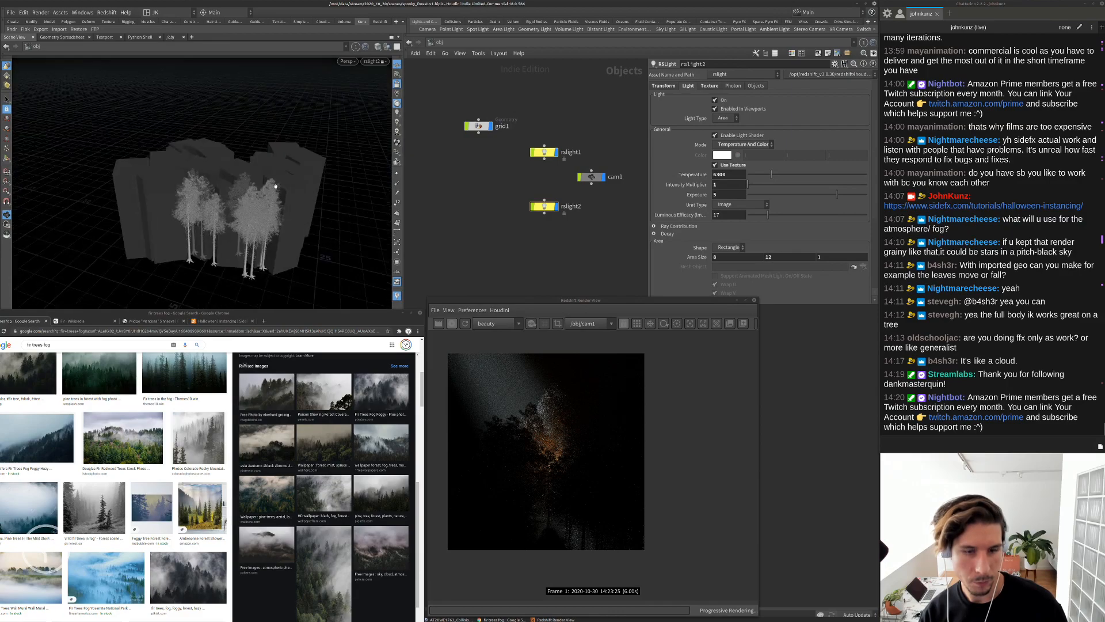
pyautogui.keyDown('alt'); pyautogui.moveTo(278, 192); pyautogui.dragTo(282, 228, button='middle'); pyautogui.keyUp('alt')
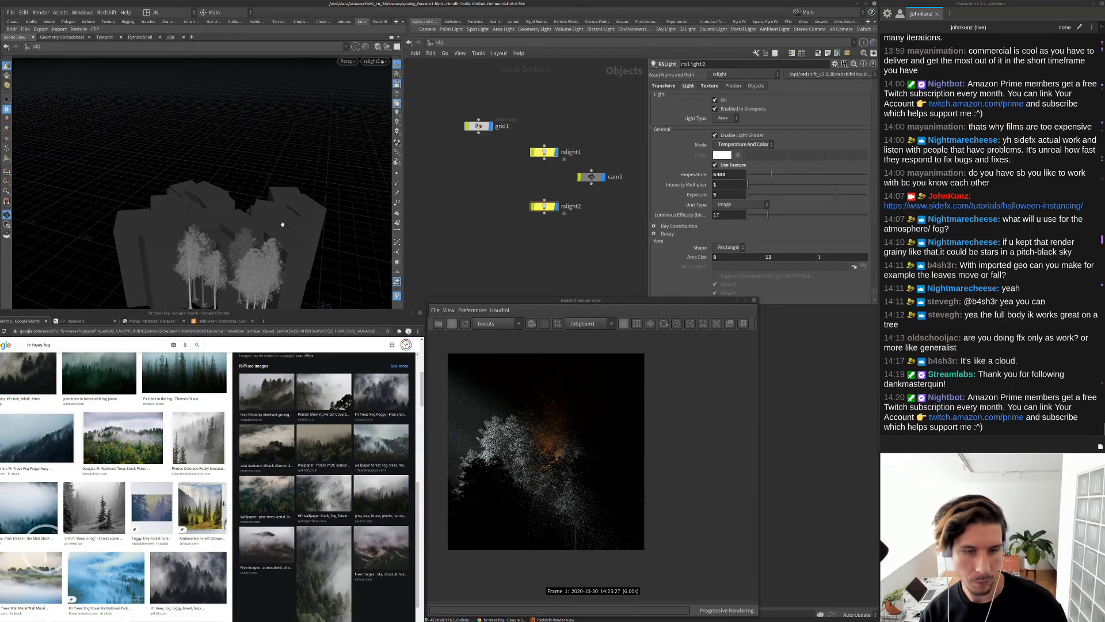
pyautogui.keyDown('alt'); pyautogui.moveTo(282, 228); pyautogui.dragTo(287, 202); pyautogui.keyUp('alt')
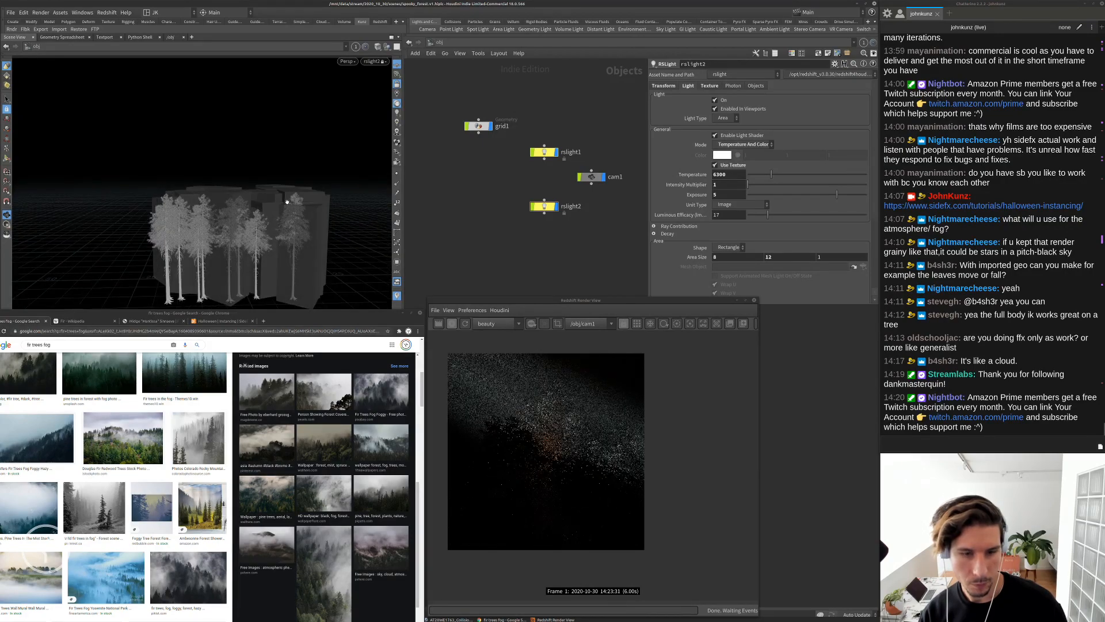
# Try spread values of 0.075 and 0.0375 on rslight2
pyautogui.scroll(-5, 696, 212)
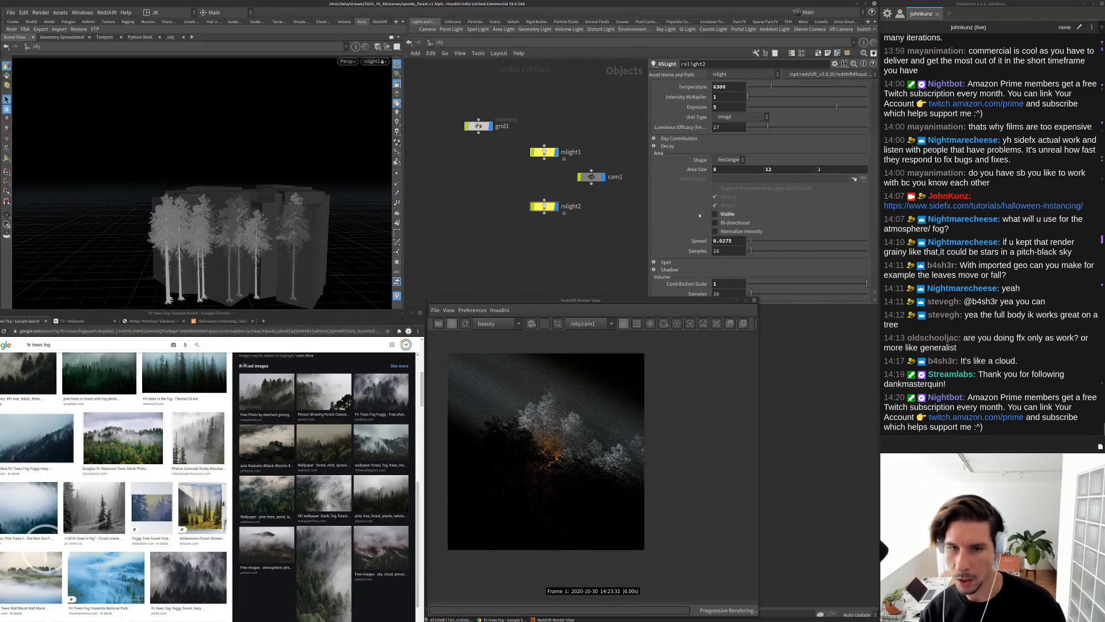
pyautogui.moveTo(732, 230); pyautogui.dragTo(723, 229)
pyautogui.write('75')
pyautogui.press('Return')
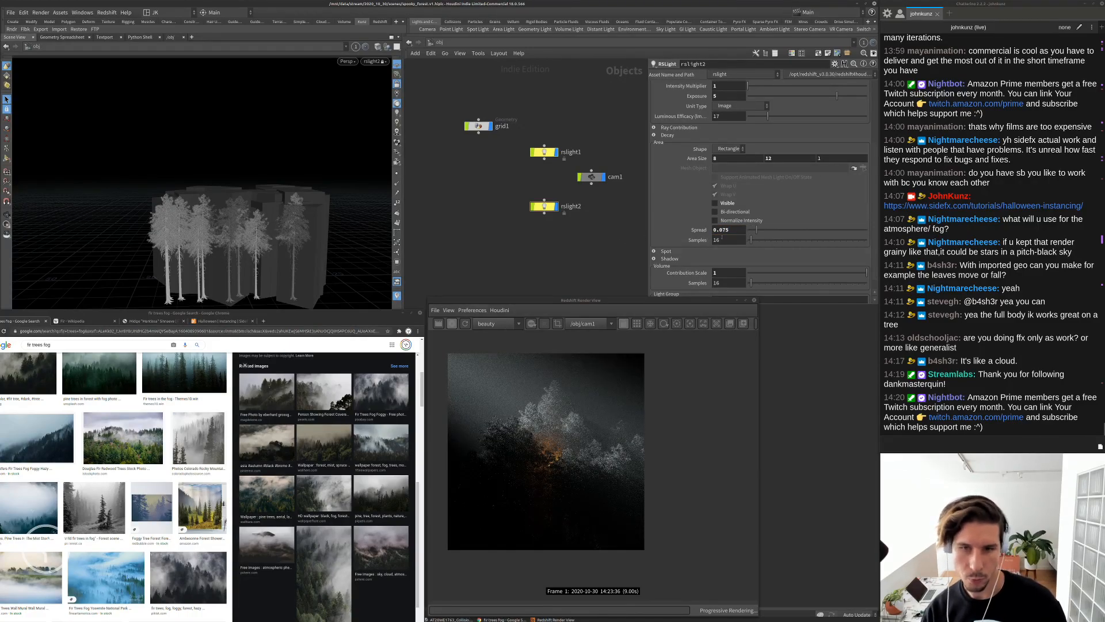
pyautogui.click(721, 229)
pyautogui.write('3')
pyautogui.press('Return')
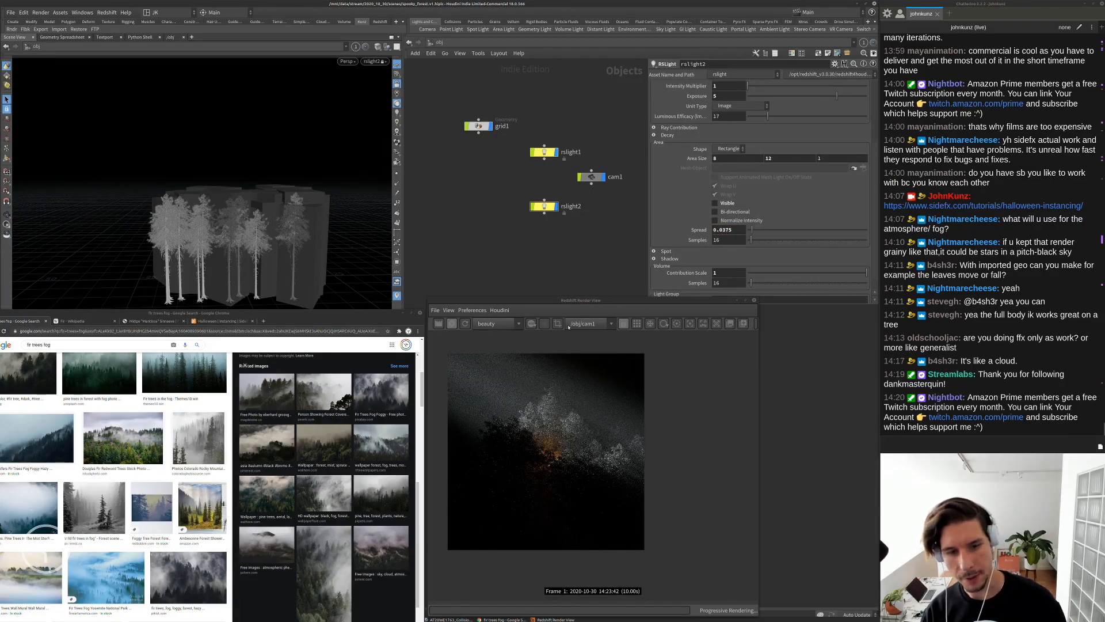
# Move rslight2 around the trees and cliffs to shine on them from a higher angle
pyautogui.keyDown('alt'); pyautogui.moveTo(329, 183); pyautogui.dragTo(320, 223); pyautogui.keyUp('alt')
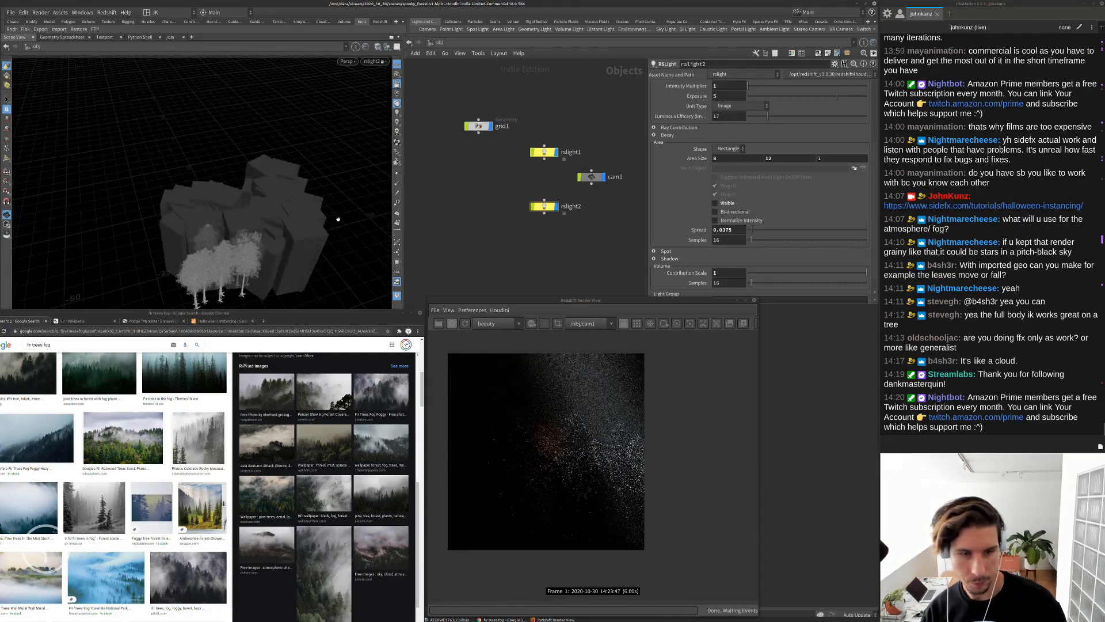
pyautogui.keyDown('alt'); pyautogui.moveTo(377, 177); pyautogui.dragTo(260, 173, button='right'); pyautogui.keyUp('alt')
pyautogui.keyDown('alt'); pyautogui.moveTo(261, 174); pyautogui.dragTo(306, 227); pyautogui.keyUp('alt')
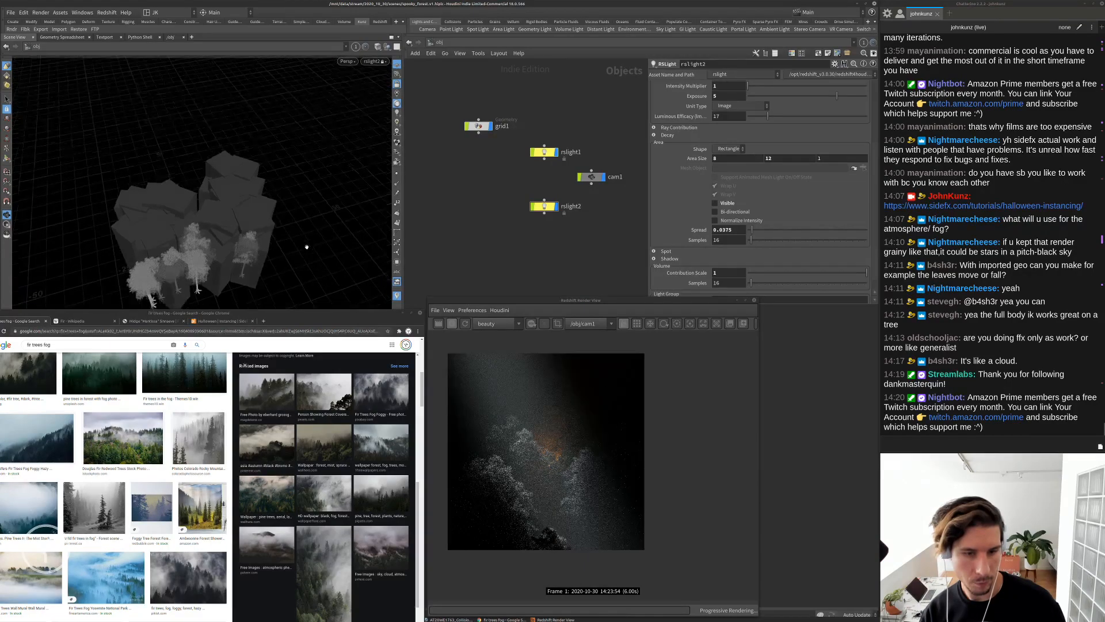
pyautogui.keyDown('alt'); pyautogui.moveTo(311, 239); pyautogui.dragTo(339, 202); pyautogui.keyUp('alt')
# Soften the beam of rslight2 by trying a spread of 0.1 and settling on 0.25
pyautogui.doubleClick(723, 230)
pyautogui.write('0.1')
pyautogui.press('Return')
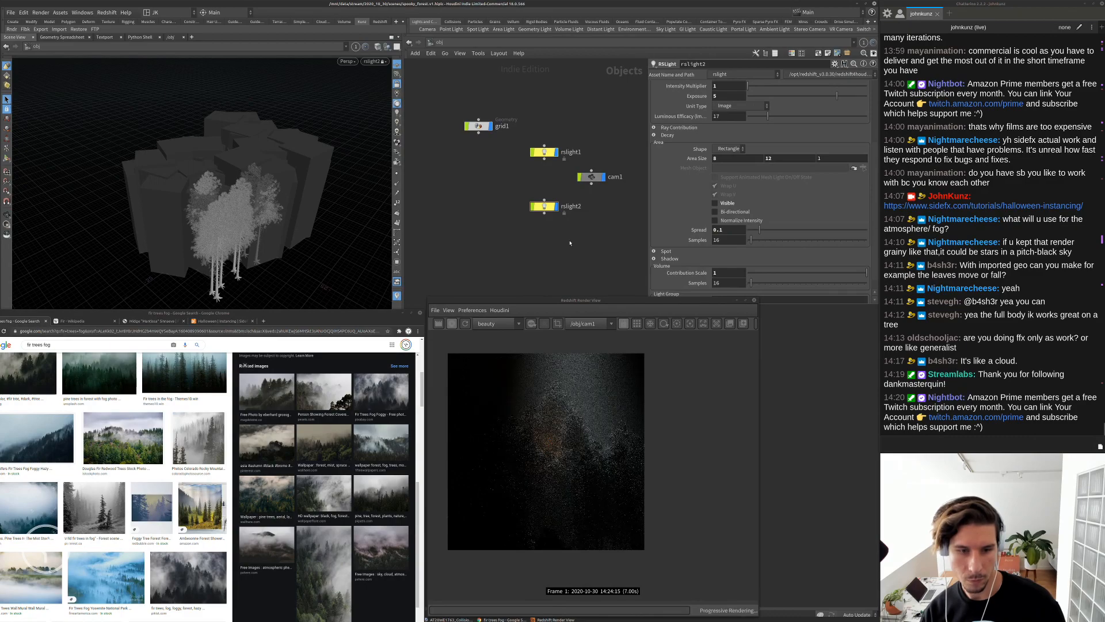
pyautogui.write('25')
pyautogui.press('Return')
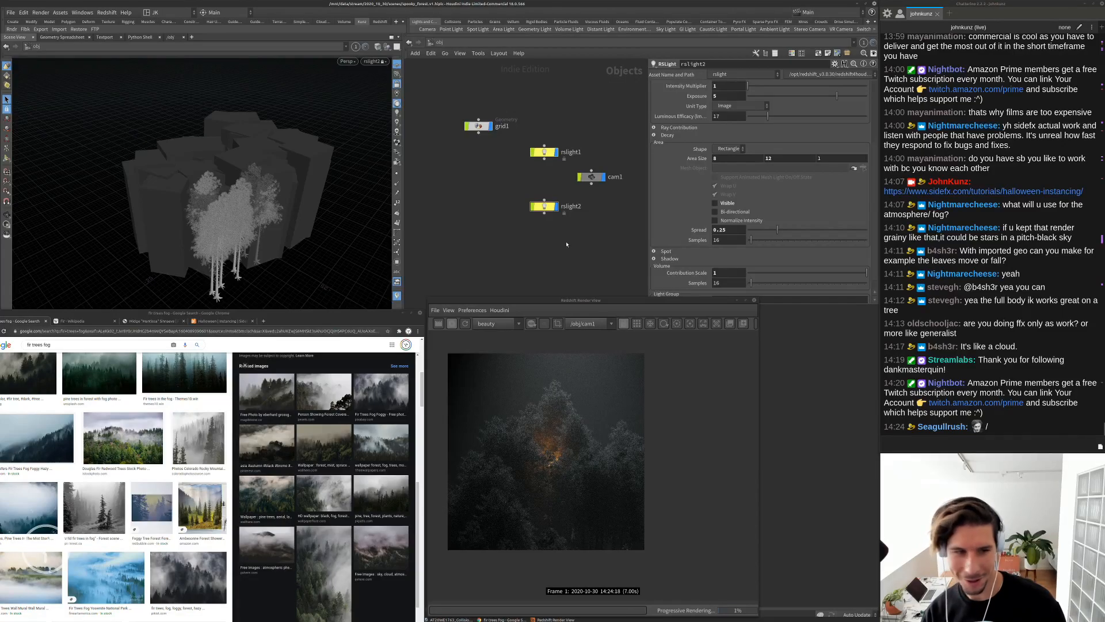
# Re-aim rslight2 from a low, near-horizontal angle at the tree group and stop the live render
pyautogui.keyDown('alt'); pyautogui.moveTo(315, 217); pyautogui.dragTo(287, 221); pyautogui.keyUp('alt')
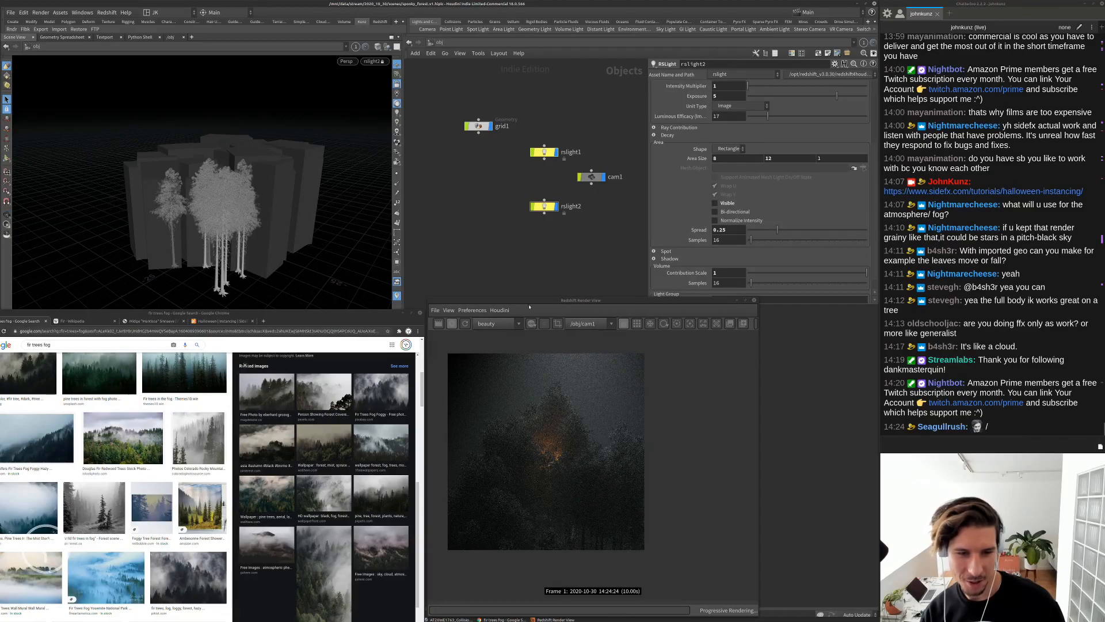
pyautogui.keyDown('alt'); pyautogui.moveTo(337, 239); pyautogui.dragTo(279, 234); pyautogui.keyUp('alt')
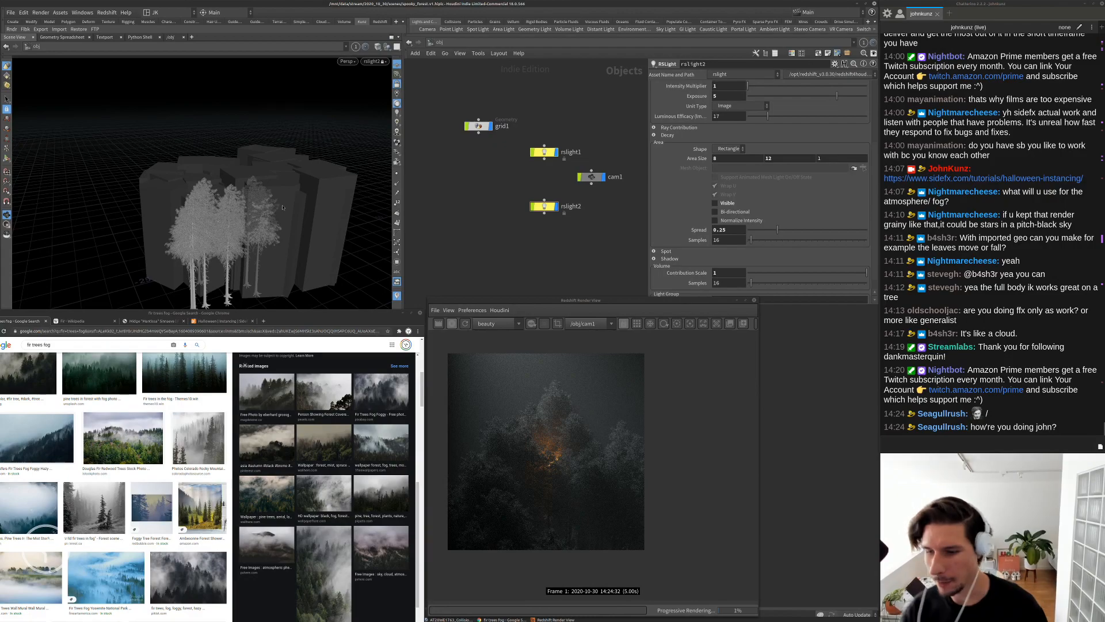
pyautogui.keyDown('alt'); pyautogui.moveTo(276, 204); pyautogui.dragTo(323, 202); pyautogui.keyUp('alt')
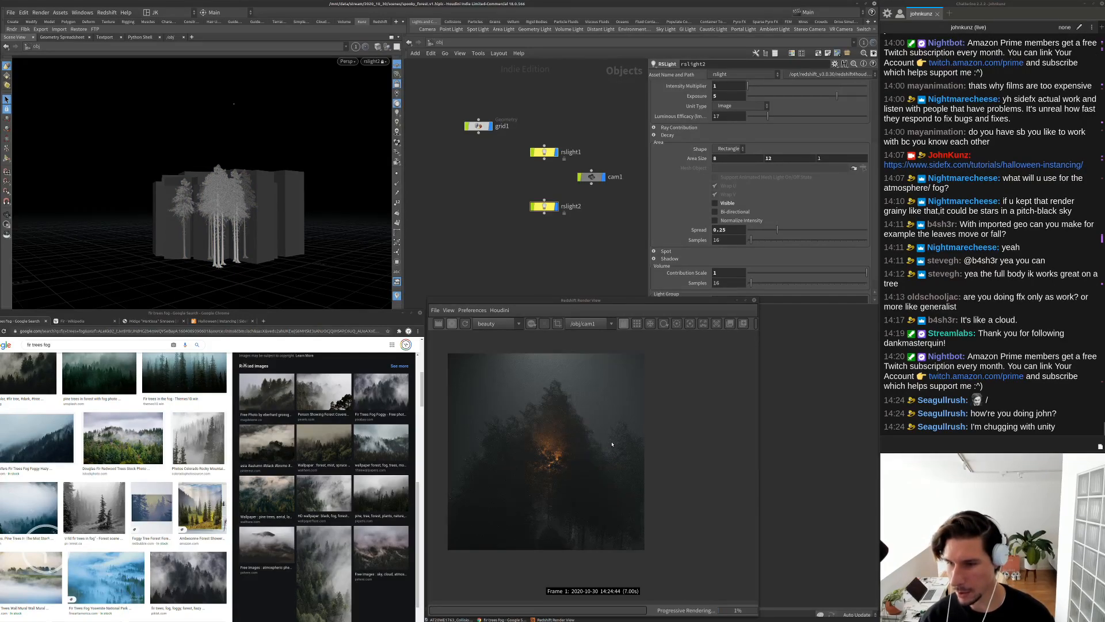
pyautogui.click(453, 323)
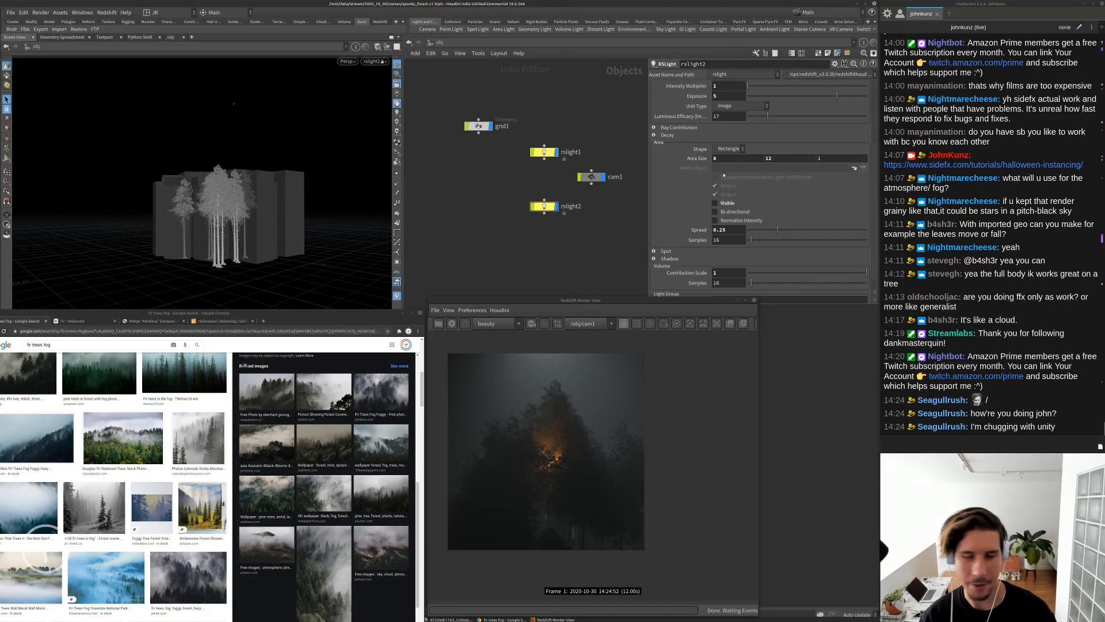
pyautogui.click(720, 232)
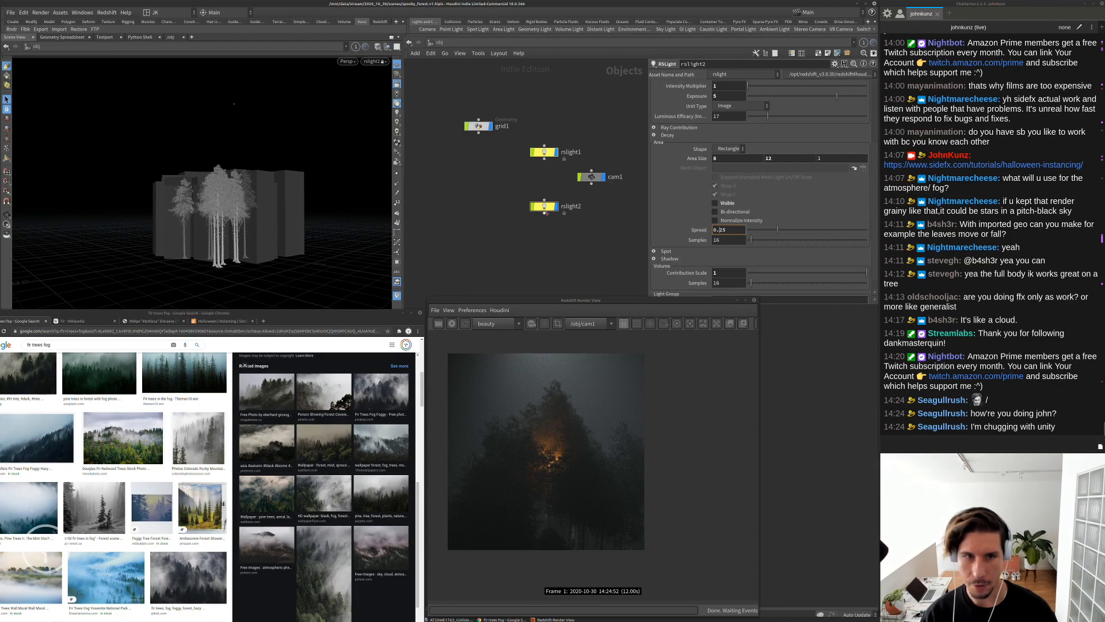
# Rename rslight1 as glowing_orb and rslight2 as ambient_backlight
pyautogui.moveTo(541, 210); pyautogui.dragTo(542, 212)
pyautogui.doubleClick(570, 153)
pyautogui.write('glowing_org')
pyautogui.press('Return')
pyautogui.doubleClick(571, 205)
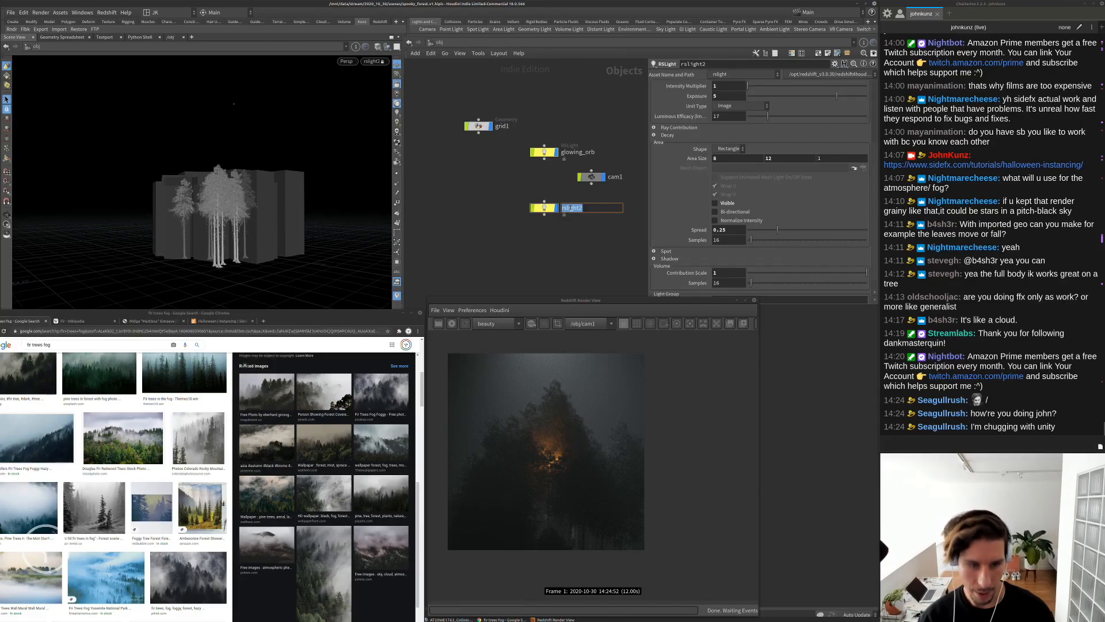
pyautogui.write('ambient_backlight')
pyautogui.press('Return')
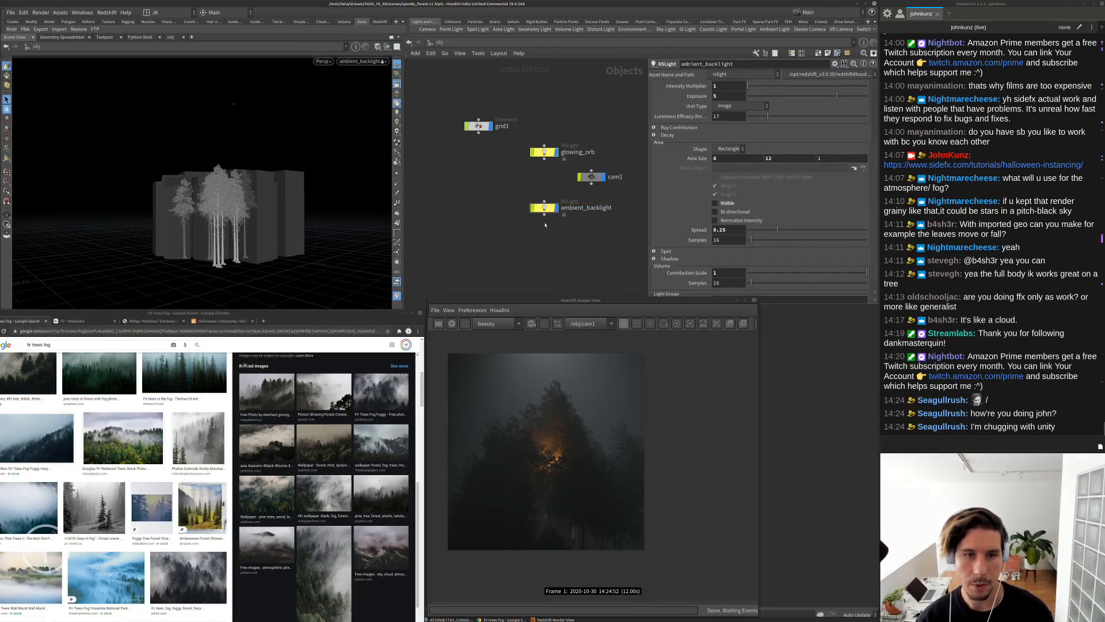
# Duplicate the ambient_backlight light below the original and name the copy rim
pyautogui.keyDown('alt'); pyautogui.moveTo(547, 208); pyautogui.dragTo(548, 237); pyautogui.keyUp('alt')
pyautogui.click(579, 237)
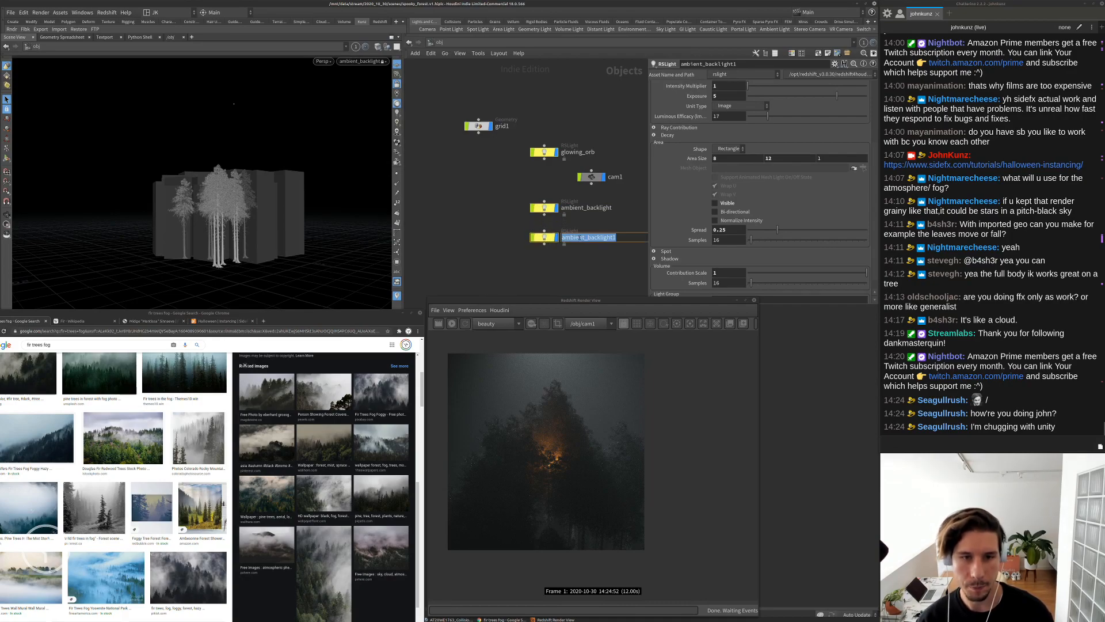
pyautogui.doubleClick(565, 237)
pyautogui.write('rim')
pyautogui.press('Return')
pyautogui.moveTo(603, 282); pyautogui.dragTo(570, 271, button='middle')
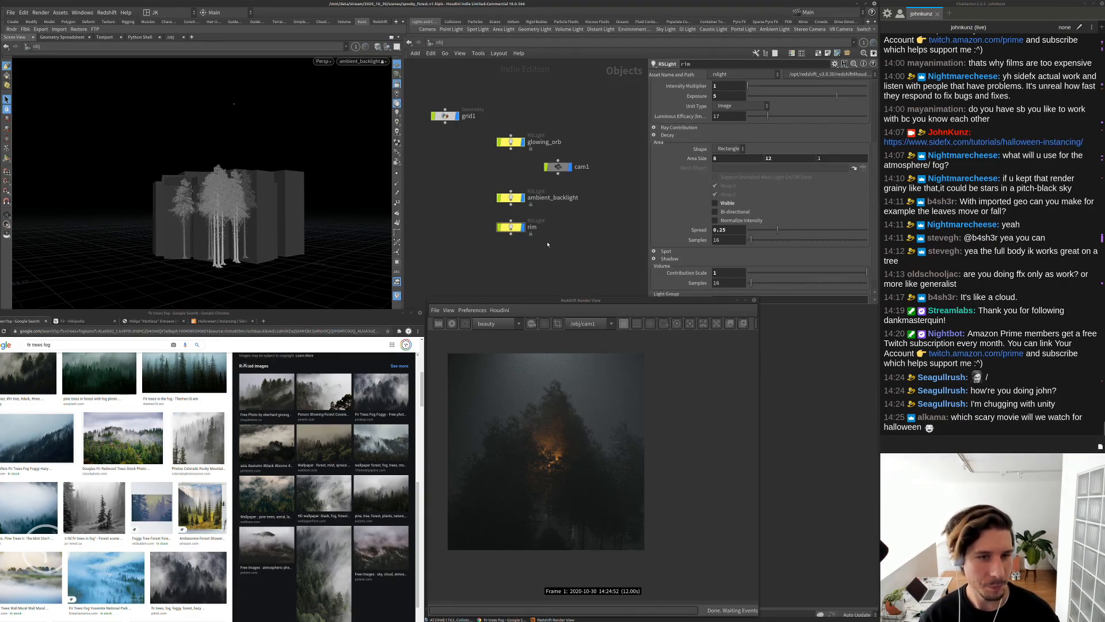
pyautogui.scroll(2, 535, 239)
pyautogui.moveTo(562, 256); pyautogui.dragTo(573, 242, button='middle')
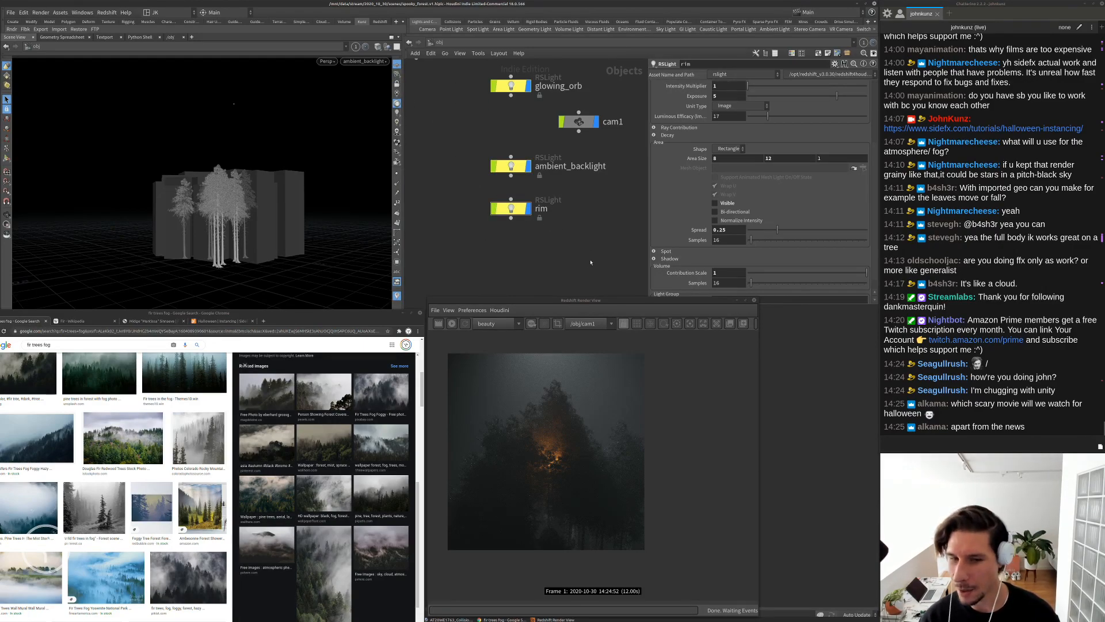
# Switch to Chrome and search for images of suspiria 1977 in a new tab
pyautogui.moveTo(321, 312); pyautogui.dragTo(508, 200)
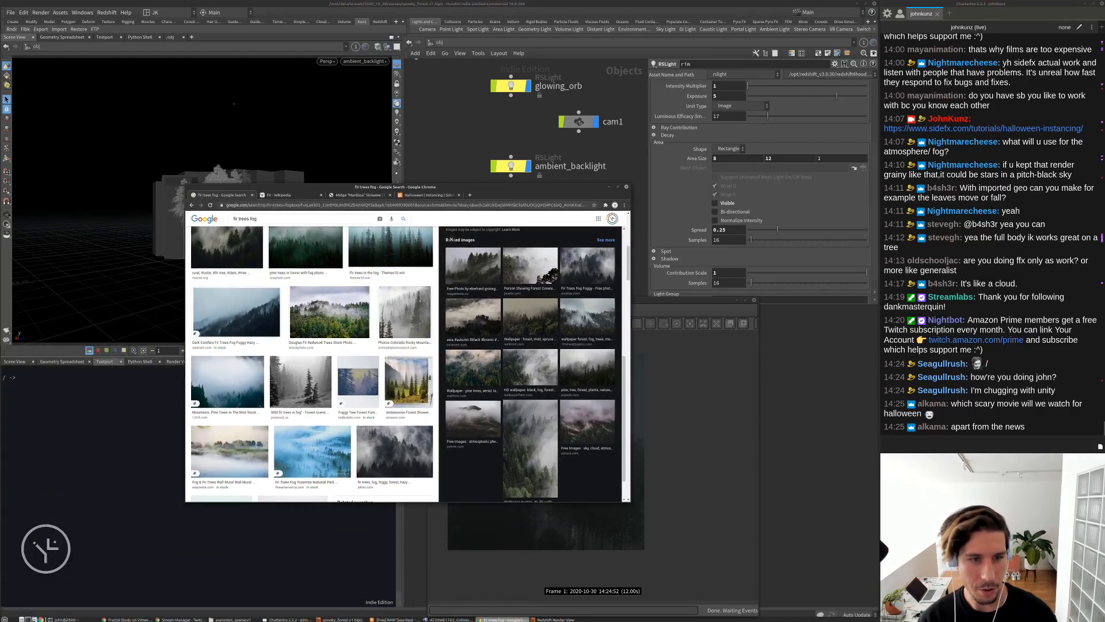
pyautogui.click(470, 194)
pyautogui.write('su')
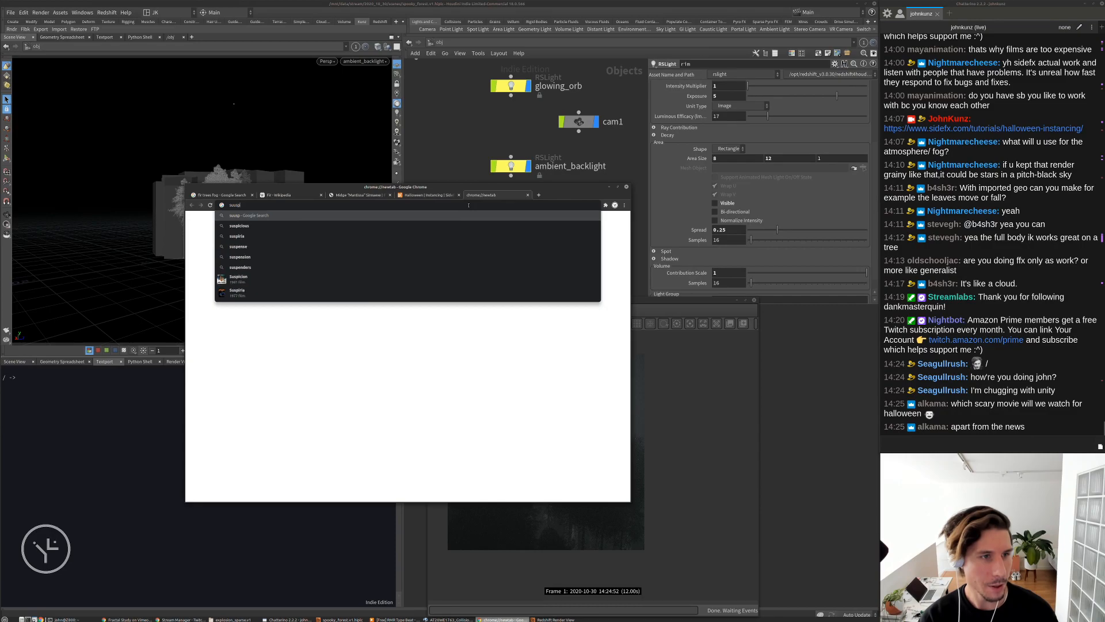
pyautogui.write('s')
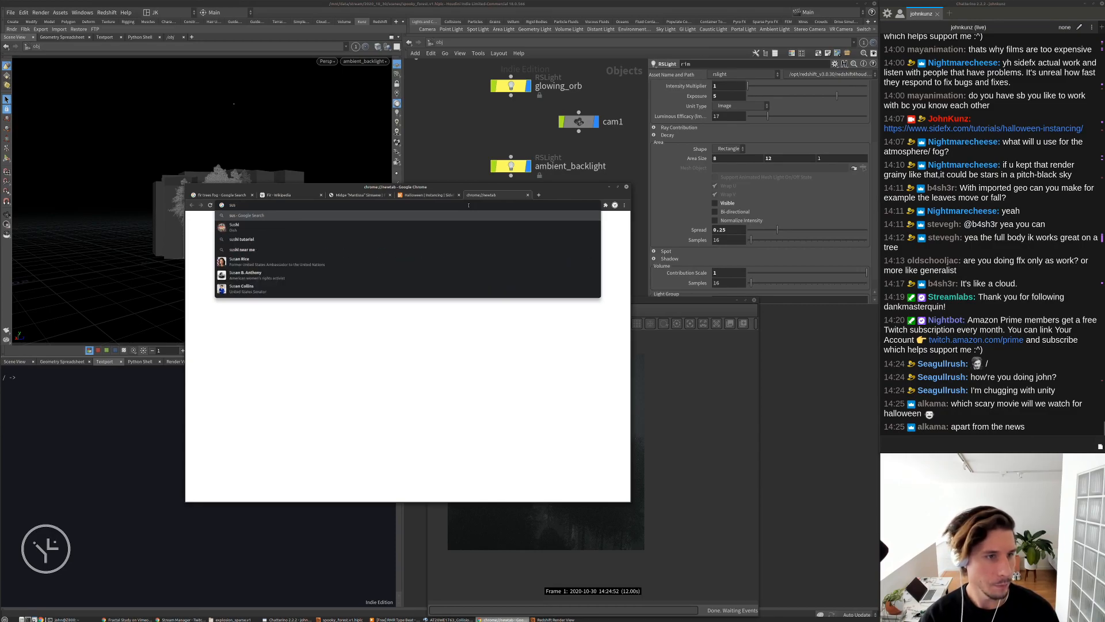
pyautogui.write('piri')
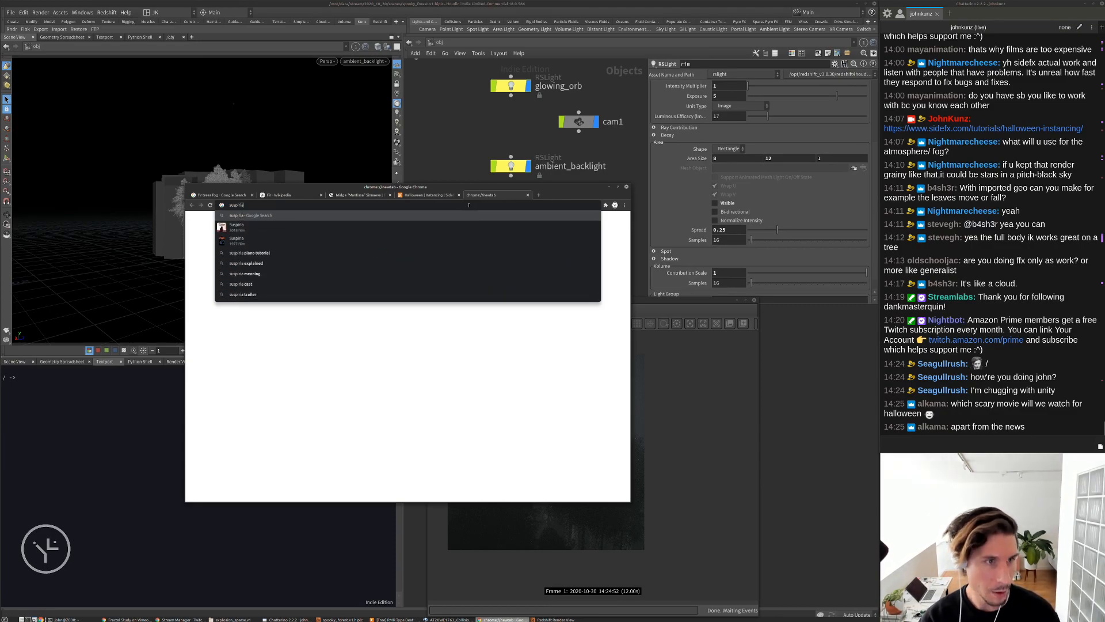
pyautogui.write('a')
pyautogui.click(237, 240)
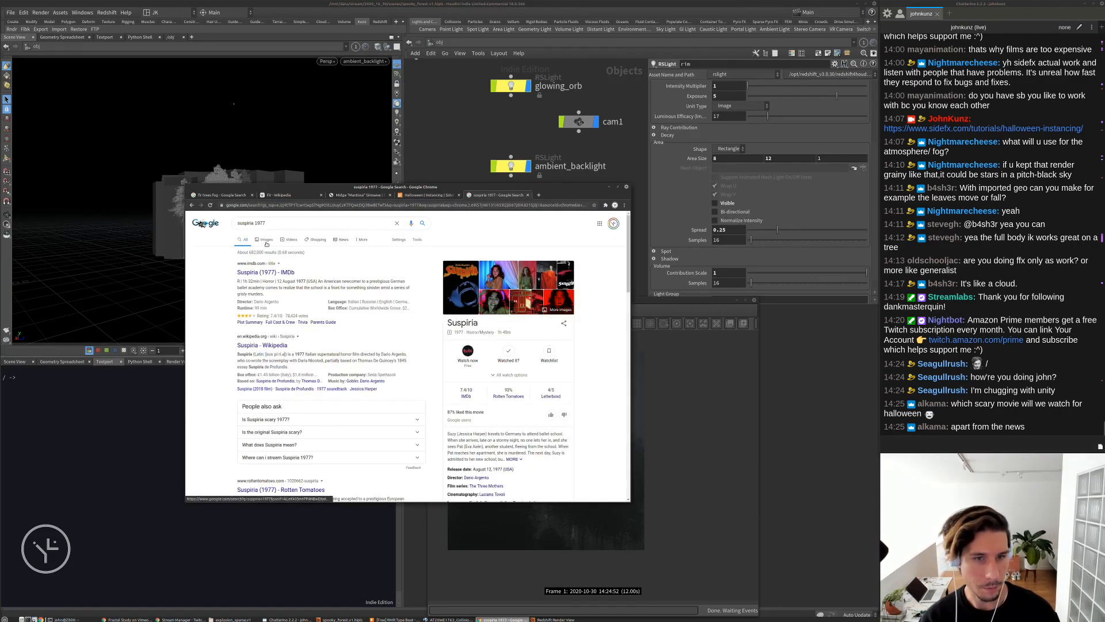
pyautogui.click(267, 241)
# Browse the suspiria 1977 image results and preview the stills of the red interiors
pyautogui.scroll(-4, 570, 301)
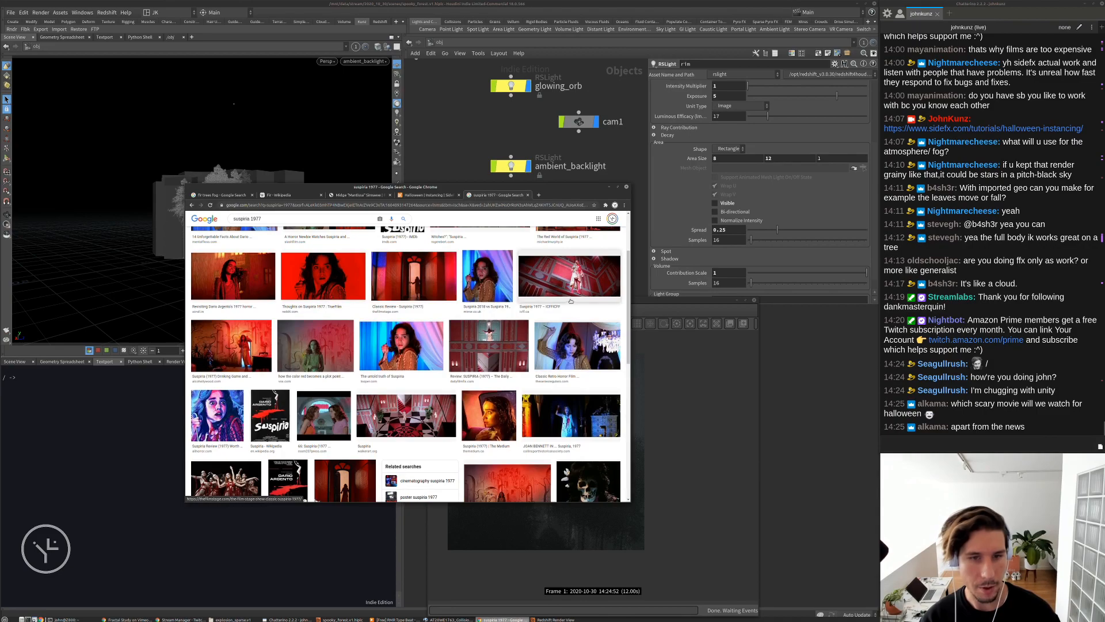
pyautogui.scroll(-2, 519, 322)
pyautogui.scroll(-4, 410, 369)
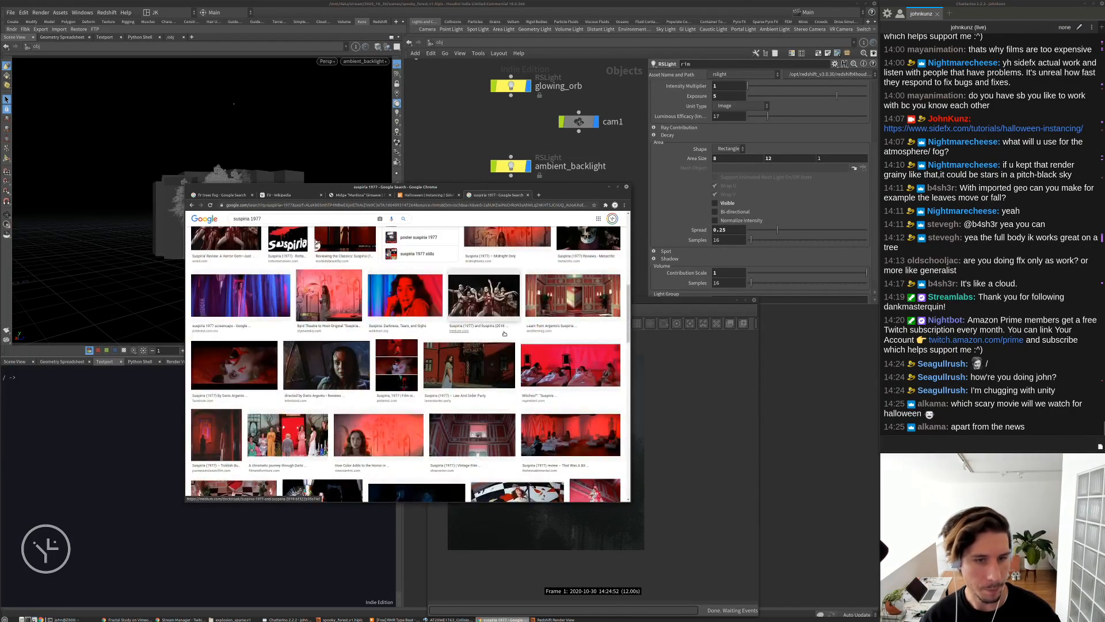
pyautogui.click(586, 308)
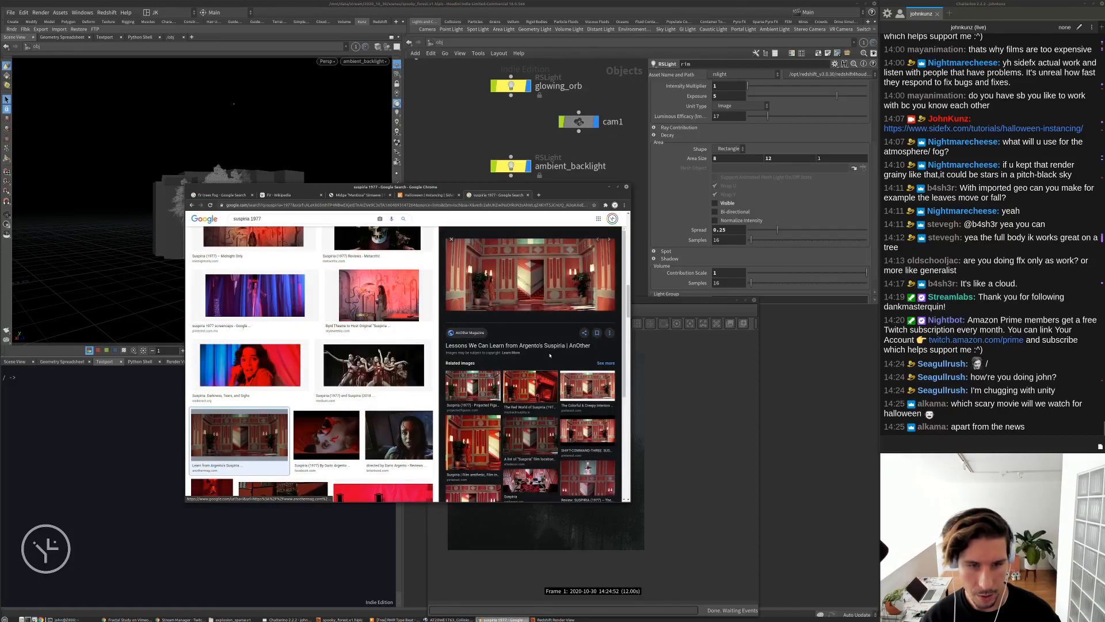
pyautogui.scroll(-3, 551, 342)
pyautogui.scroll(6, 536, 348)
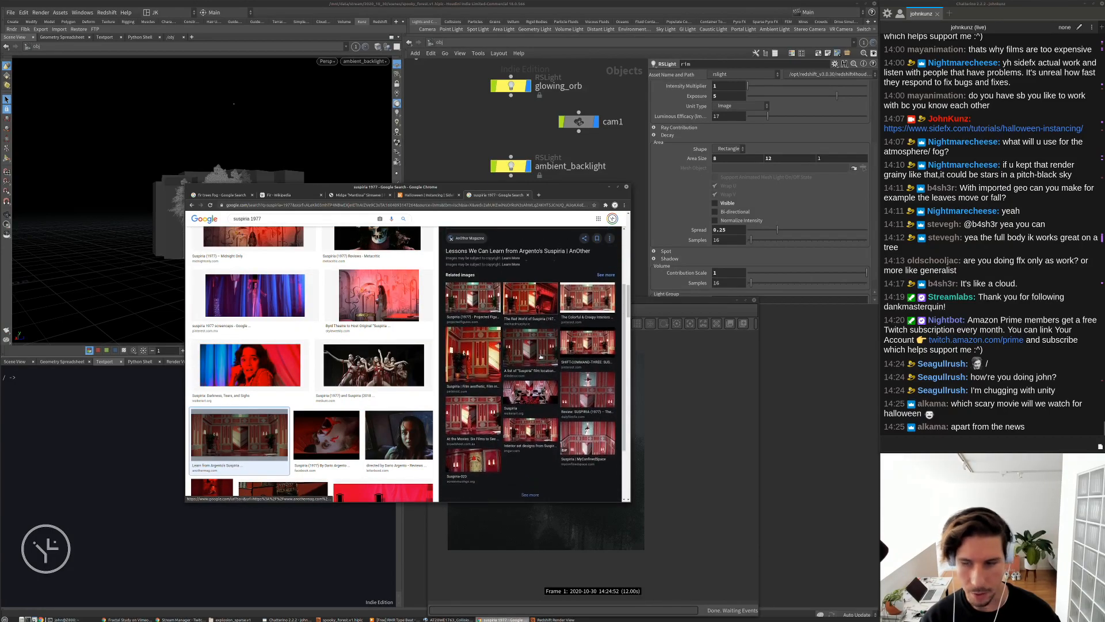
pyautogui.scroll(5, 521, 336)
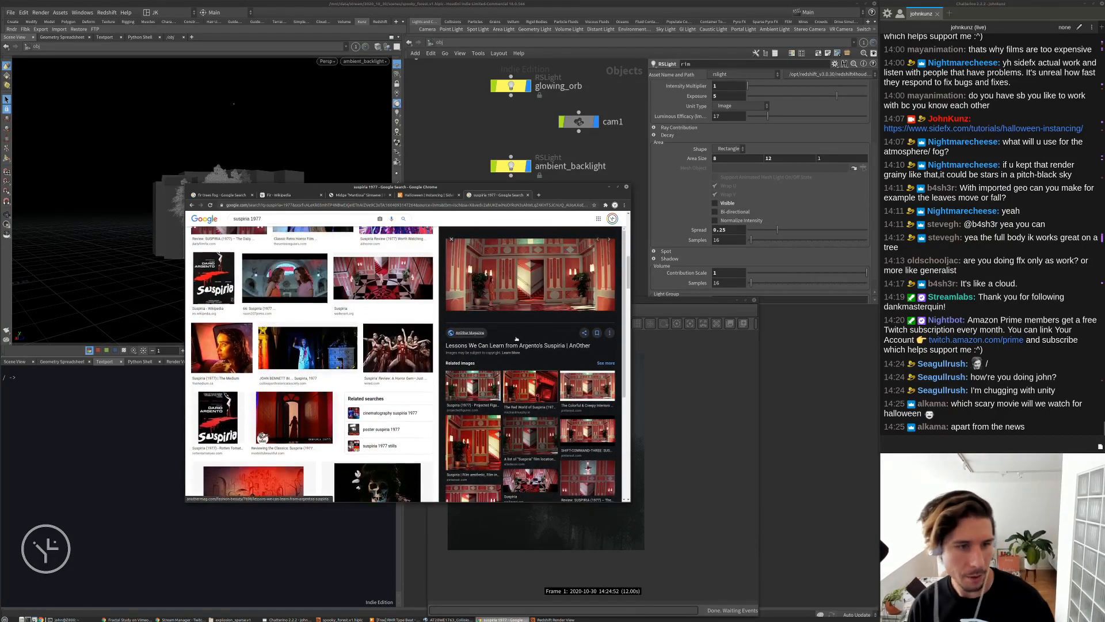
pyautogui.scroll(3, 513, 331)
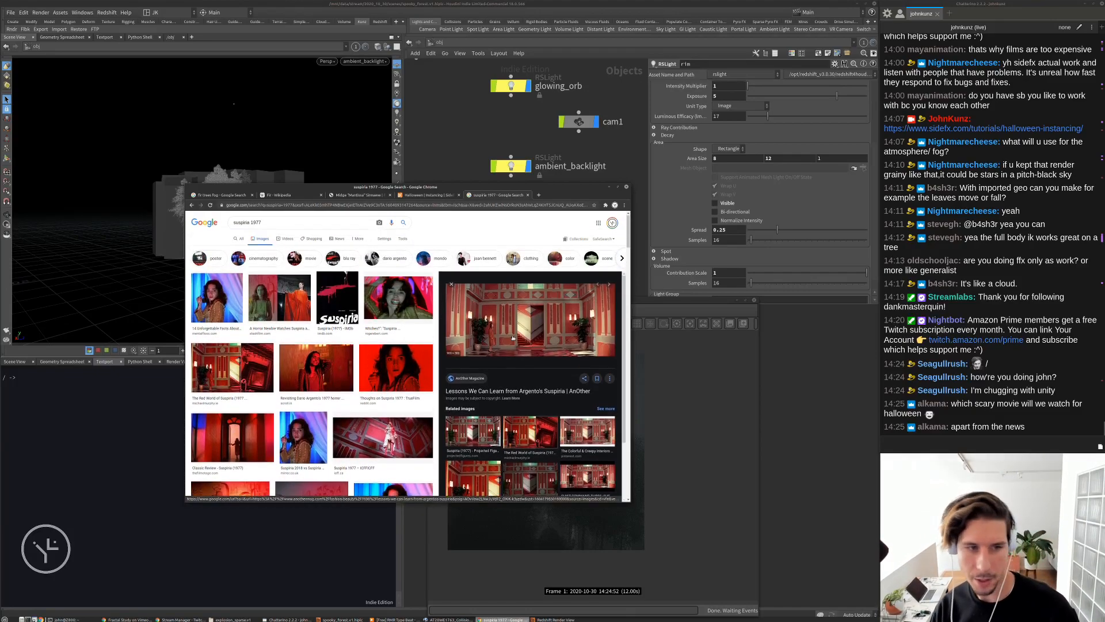
pyautogui.click(249, 357)
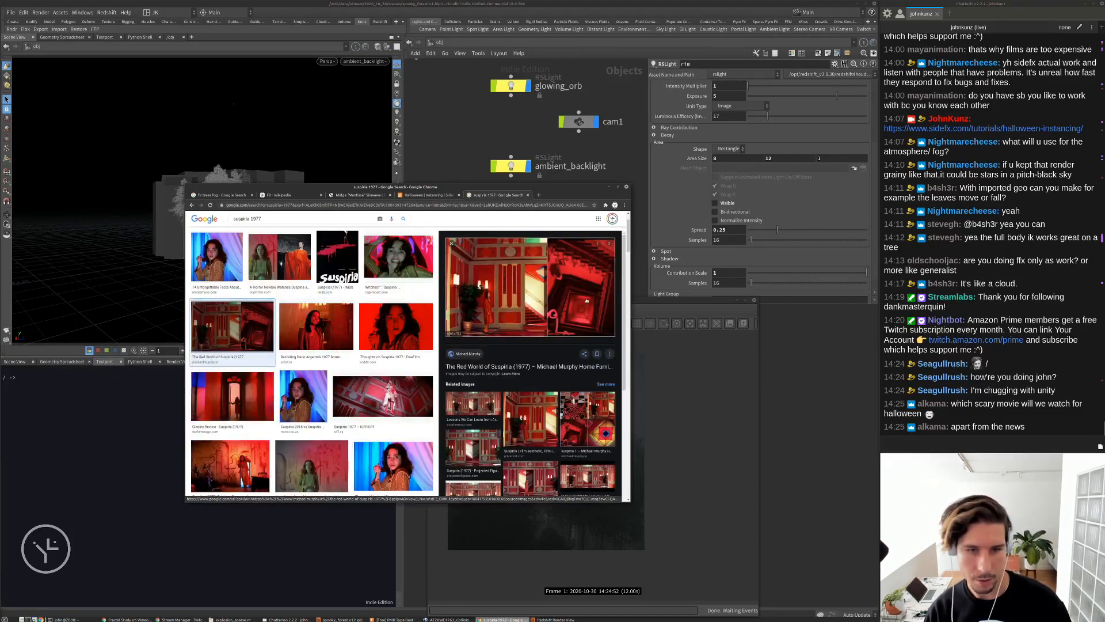
# Look through further suspiria 1977 image results for examples of strongly coloured red and blue lighting
pyautogui.scroll(-5, 578, 304)
pyautogui.scroll(-4, 365, 343)
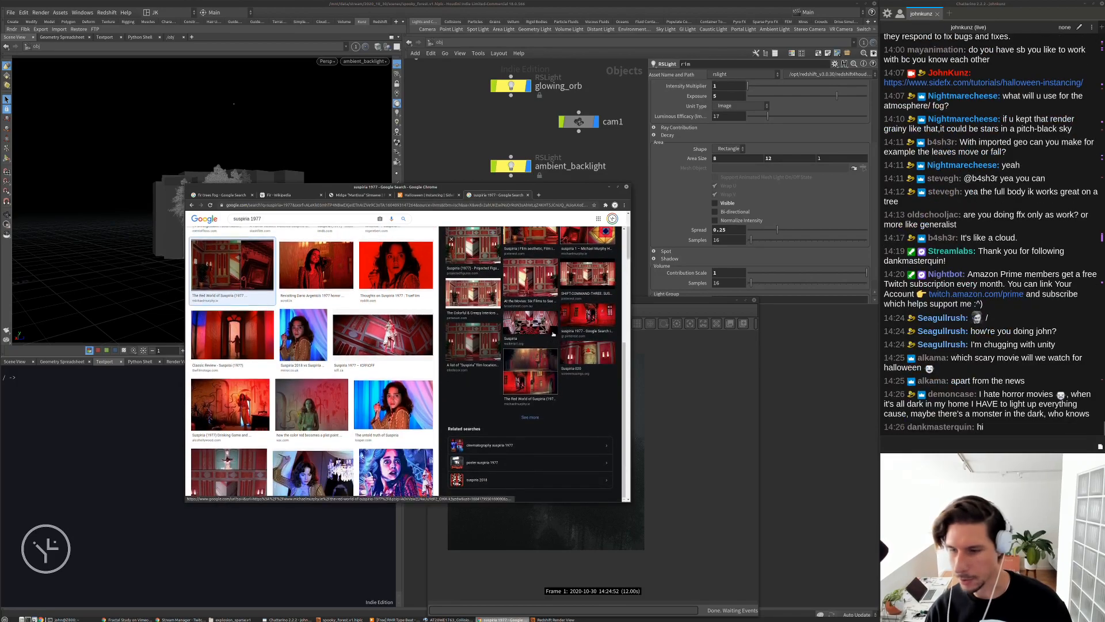
pyautogui.scroll(-5, 346, 340)
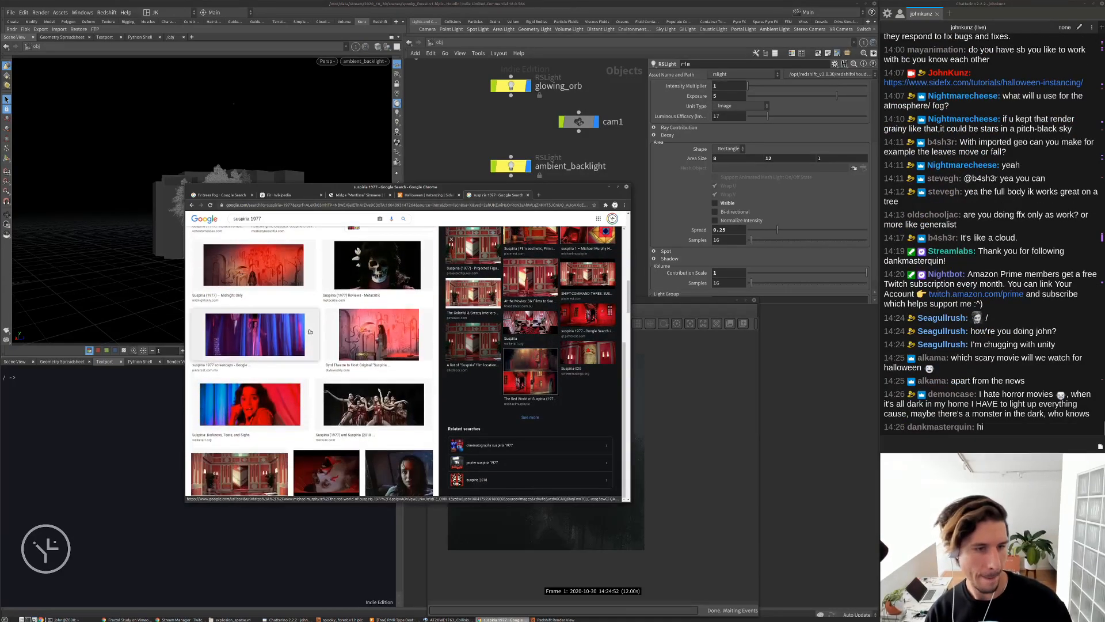
pyautogui.scroll(-5, 311, 331)
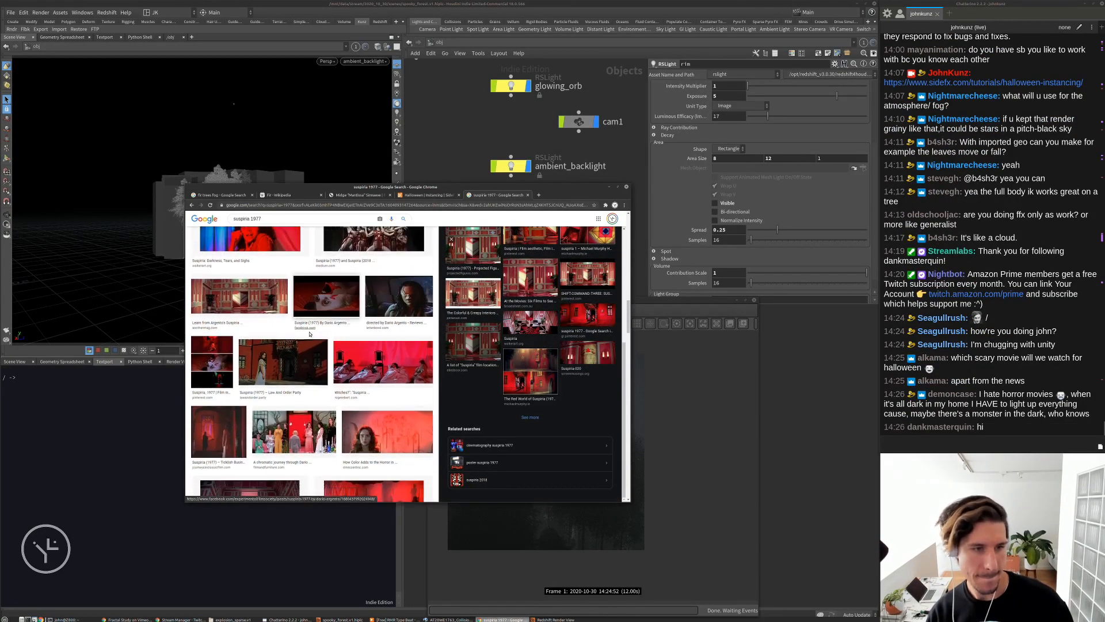
pyautogui.scroll(-4, 316, 334)
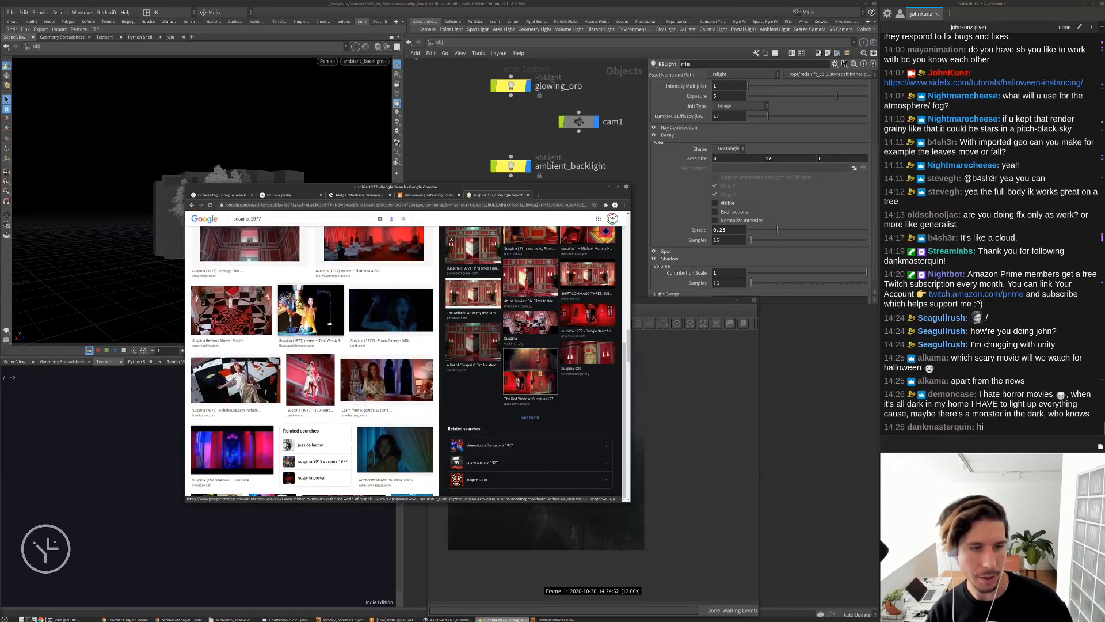
pyautogui.scroll(-1, 344, 317)
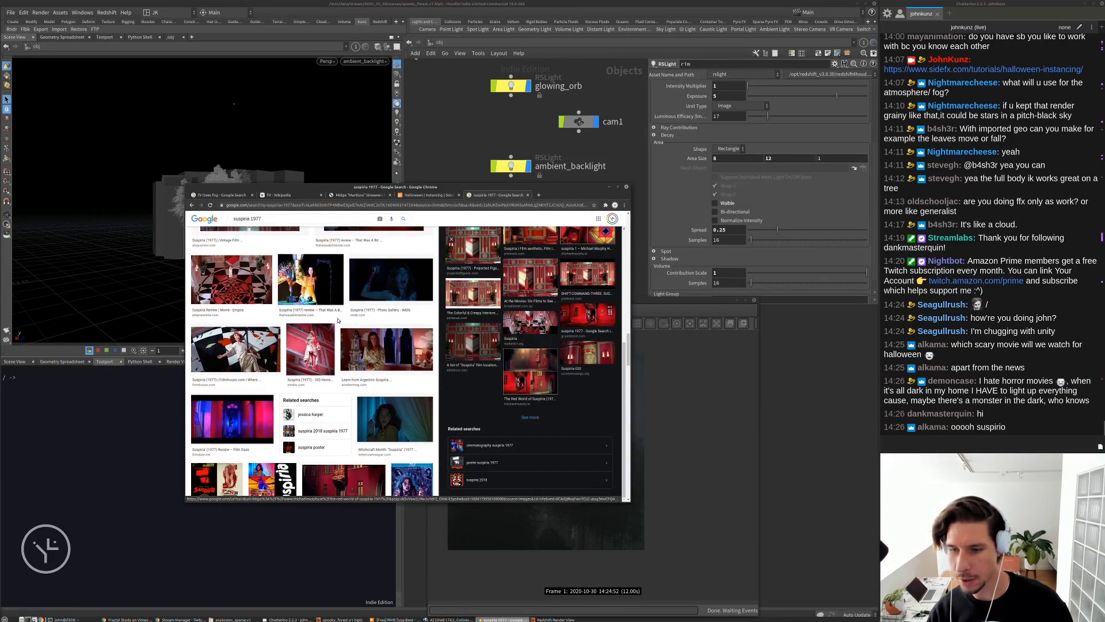
pyautogui.scroll(-5, 337, 319)
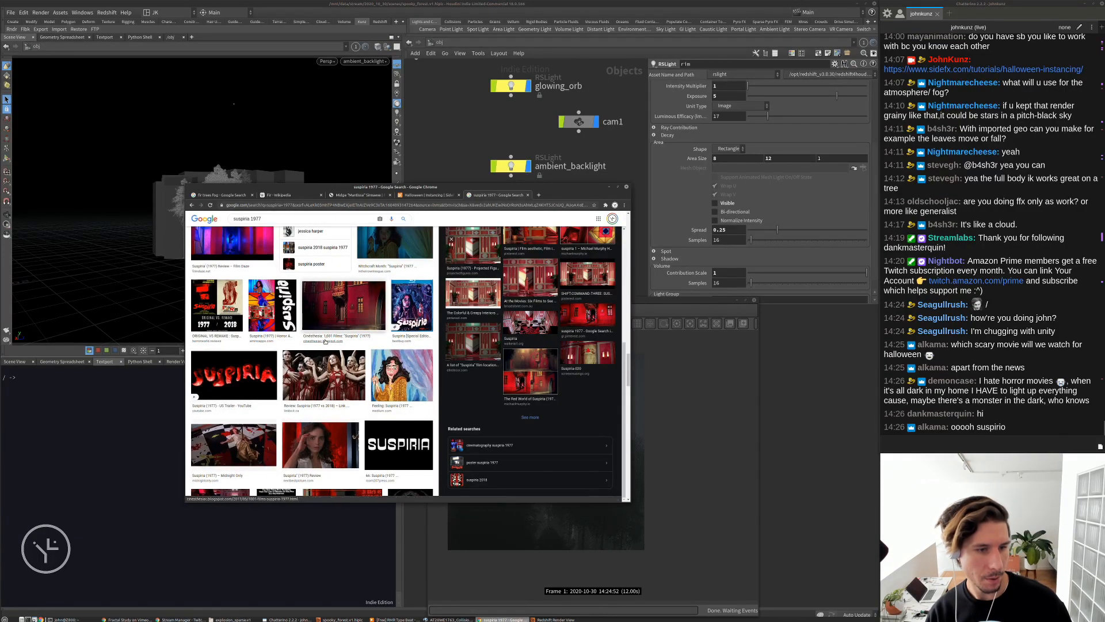
pyautogui.moveTo(561, 189); pyautogui.dragTo(585, 185)
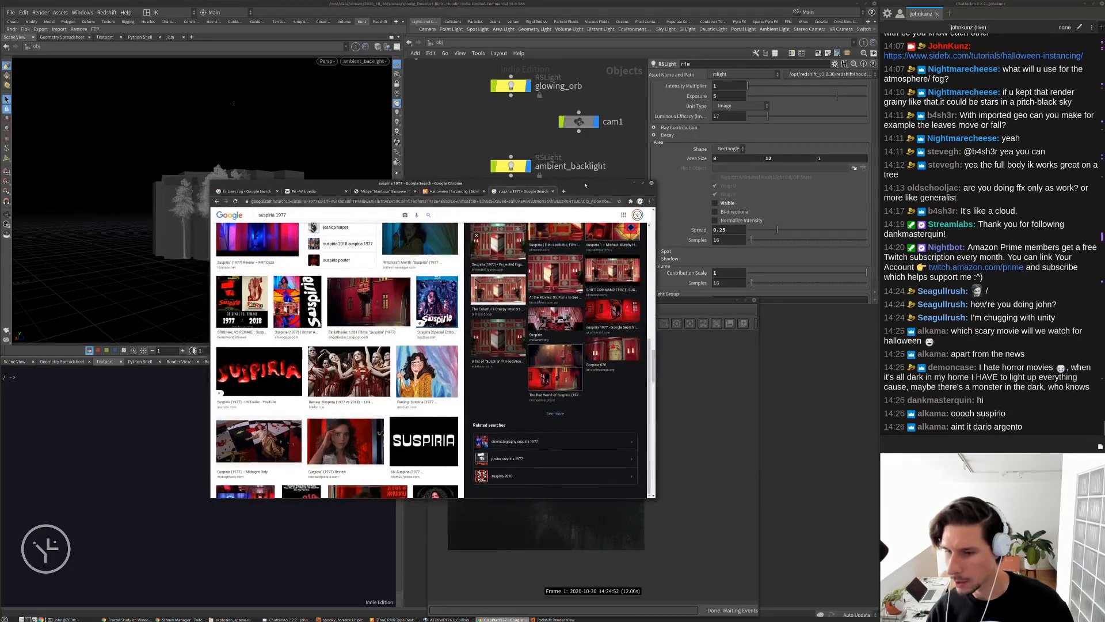
pyautogui.scroll(-2, 435, 399)
pyautogui.scroll(2, 411, 401)
pyautogui.scroll(-3, 397, 413)
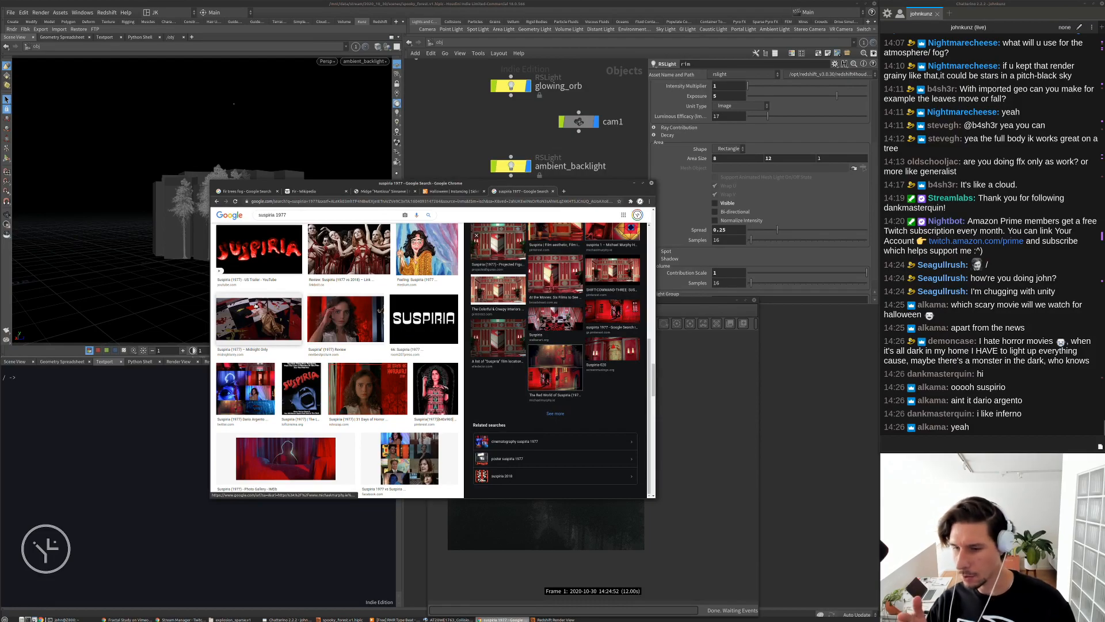
pyautogui.scroll(-5, 262, 320)
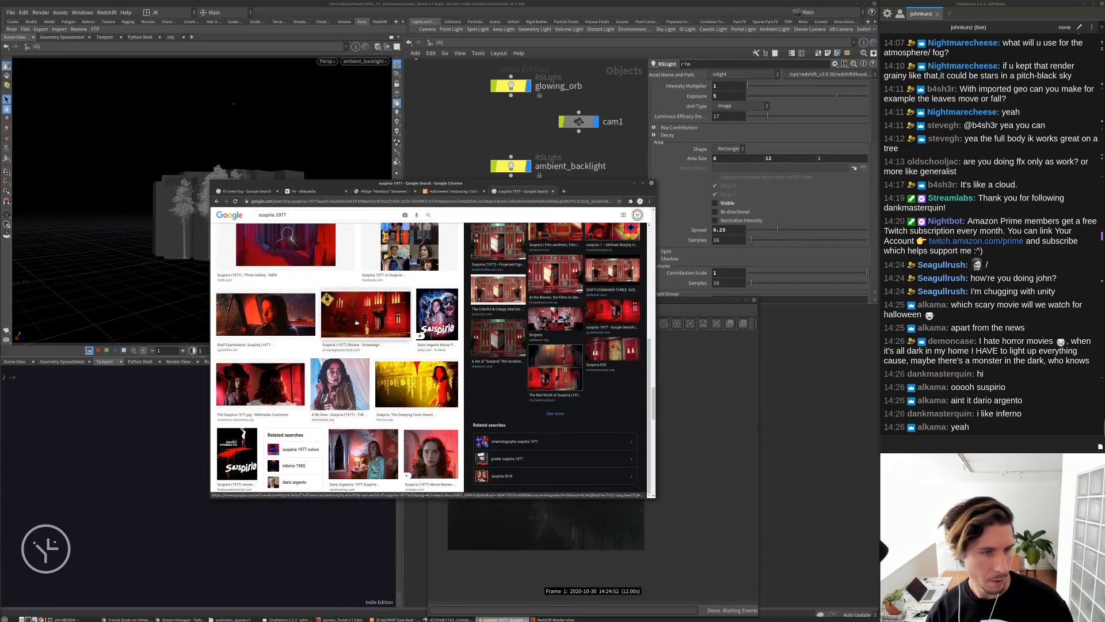
# Preview the suspiria 1977 stills of the red building facade and the car interior, and look through the remaining image results
pyautogui.click(348, 343)
pyautogui.scroll(-3, 537, 308)
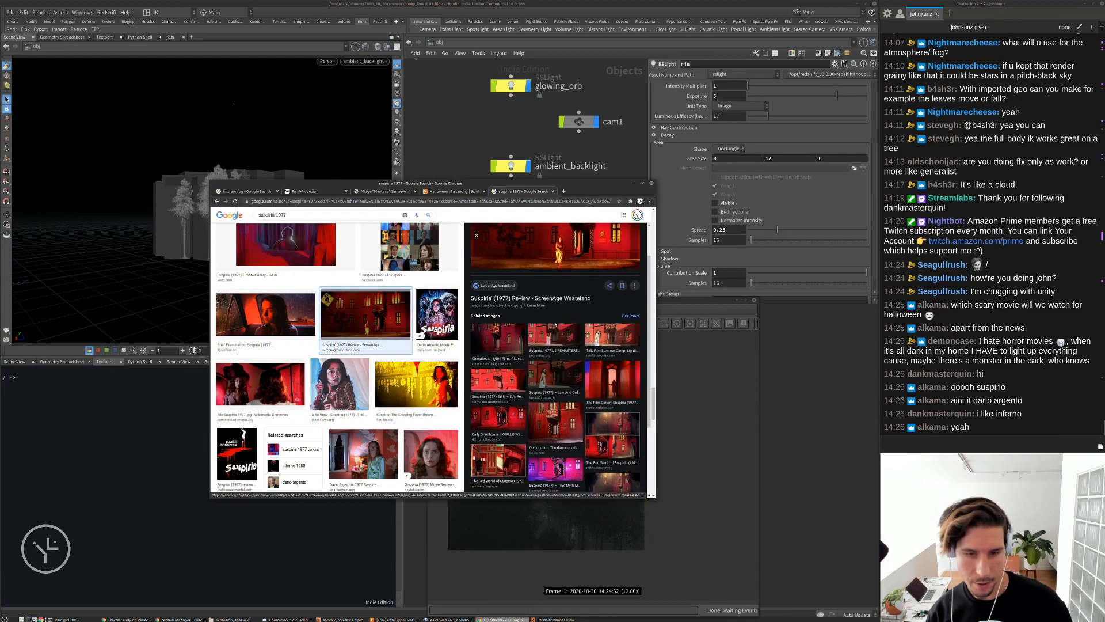
pyautogui.click(597, 370)
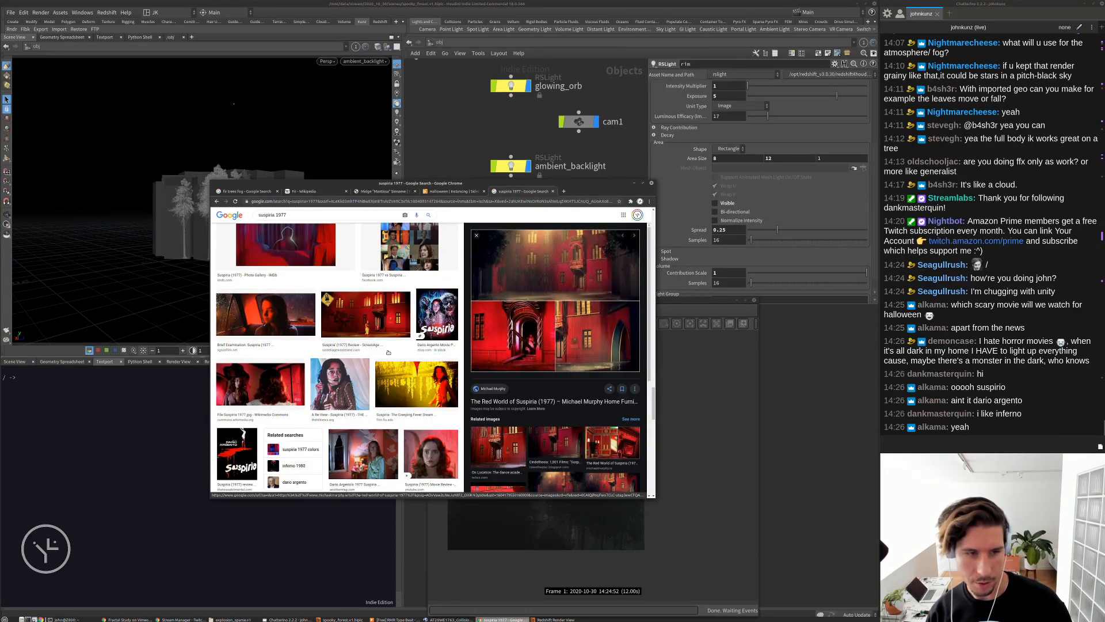
pyautogui.click(284, 331)
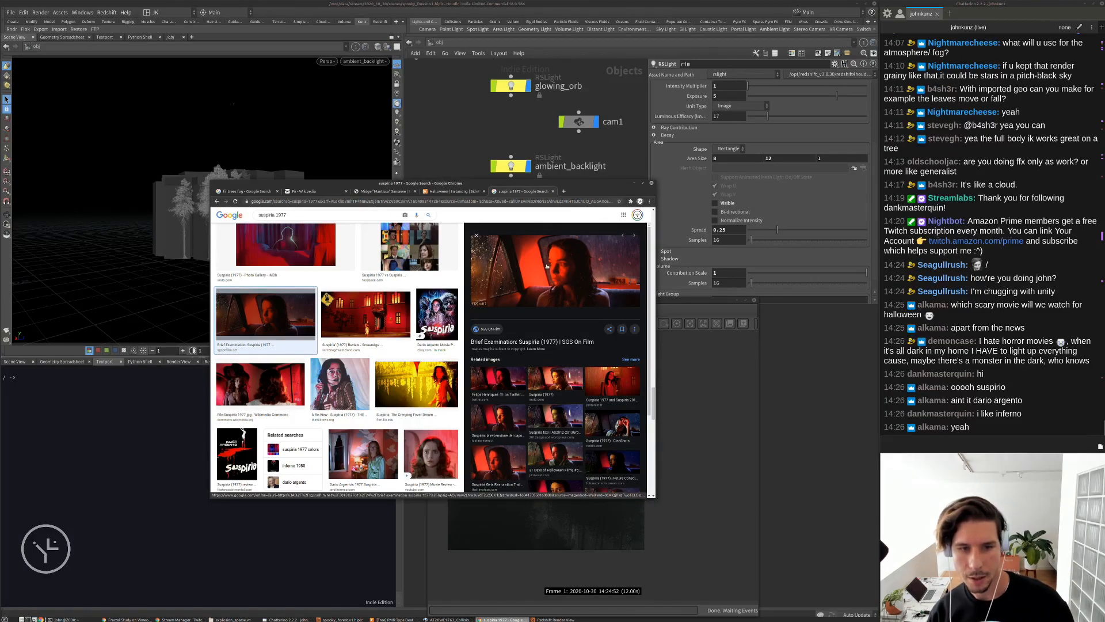
pyautogui.scroll(-2, 536, 385)
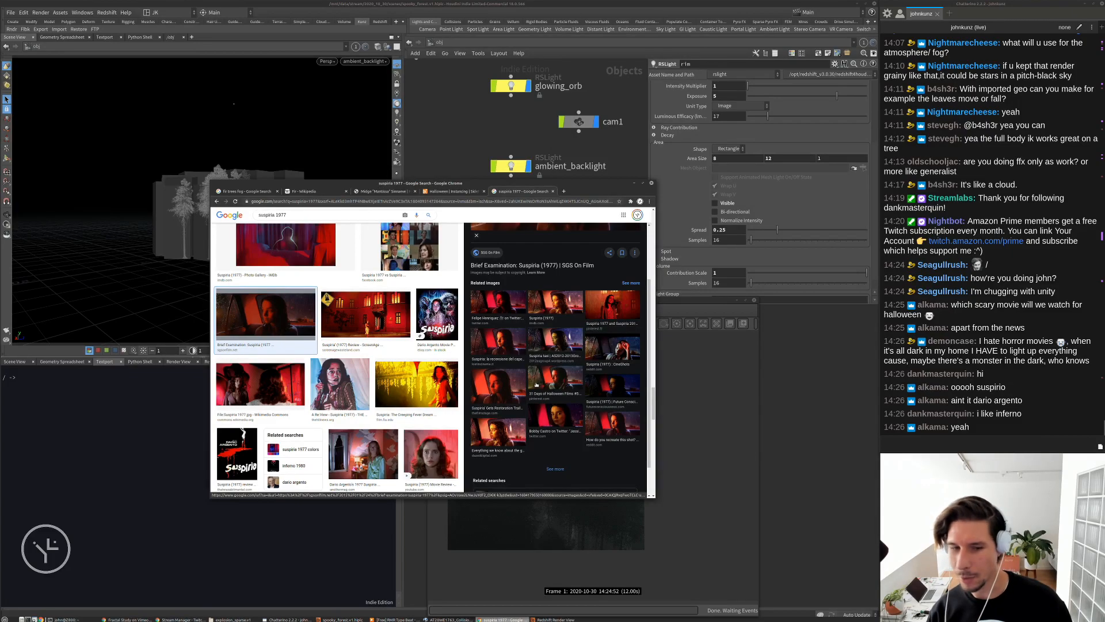
pyautogui.click(604, 349)
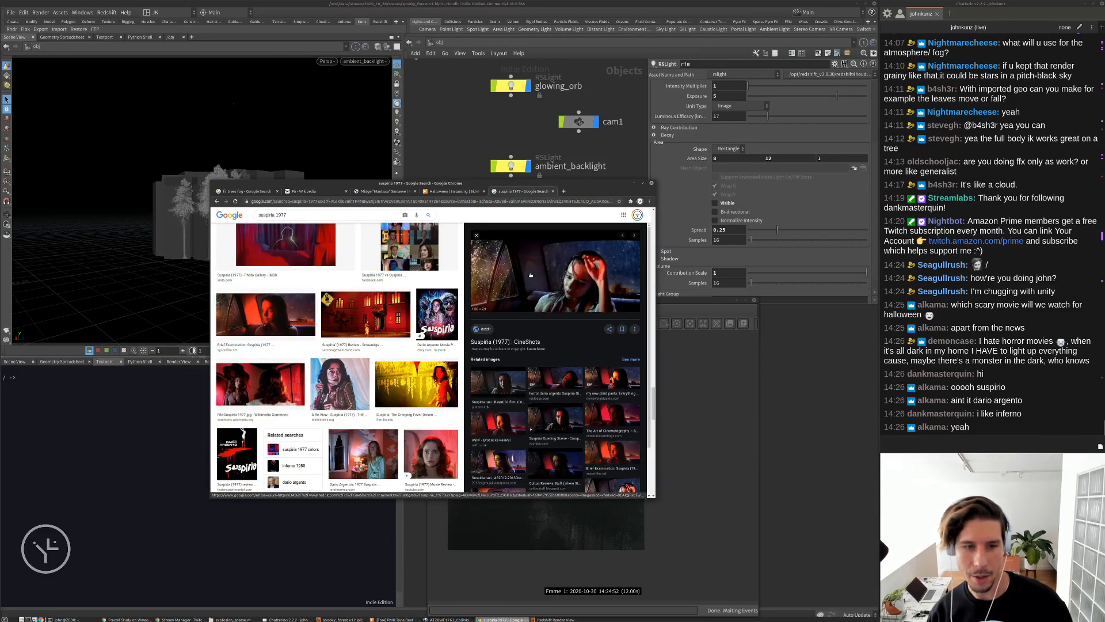
pyautogui.scroll(-4, 510, 390)
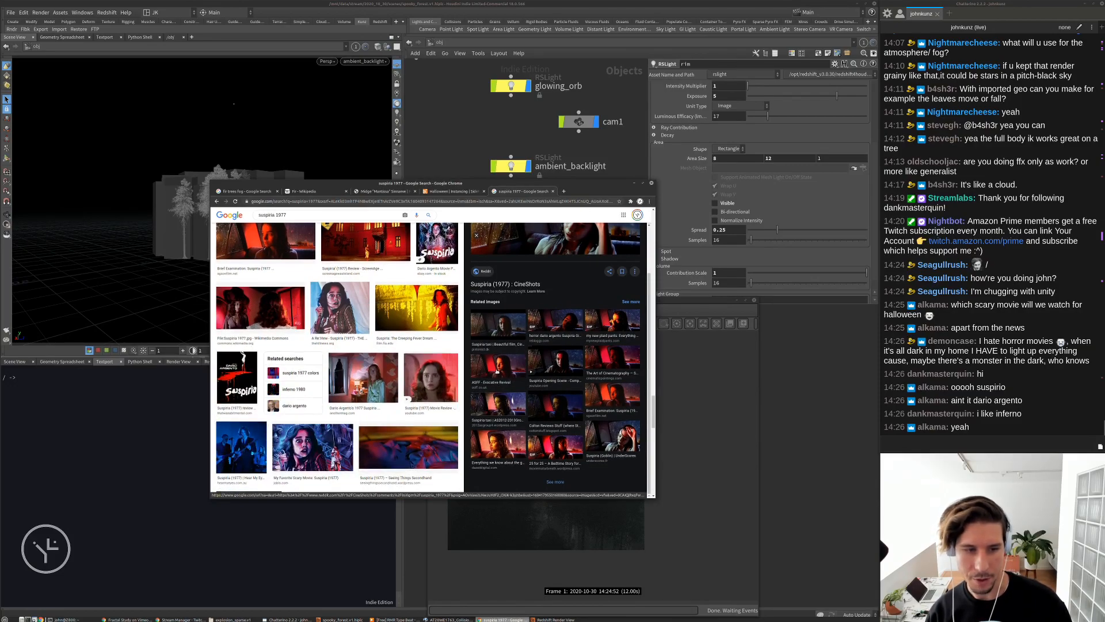
pyautogui.scroll(-2, 496, 373)
pyautogui.scroll(-3, 496, 373)
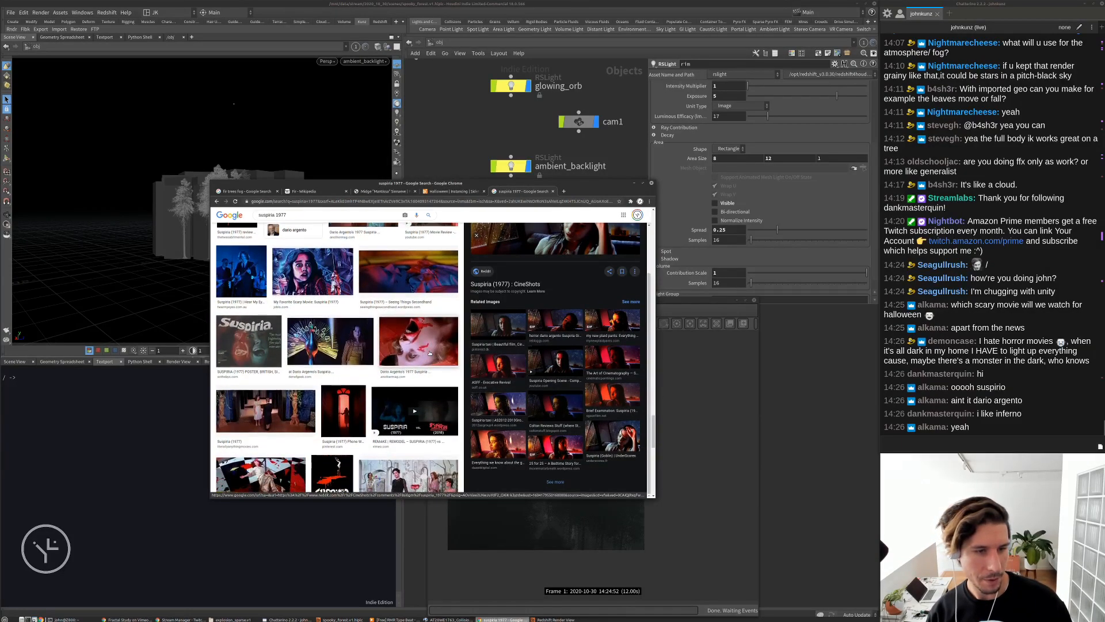
pyautogui.scroll(-1, 510, 351)
pyautogui.scroll(-1, 391, 350)
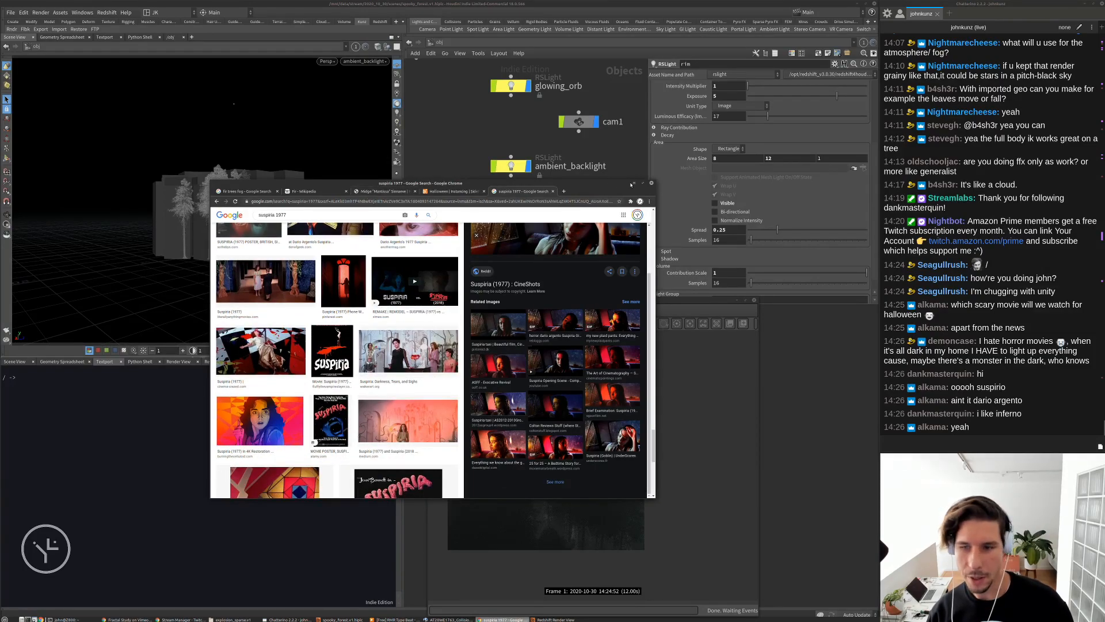
# Return to Houdini, move the Redshift render view clear of the network editor and bring the light nodes into reach
pyautogui.click(632, 184)
pyautogui.moveTo(550, 301); pyautogui.dragTo(344, 293)
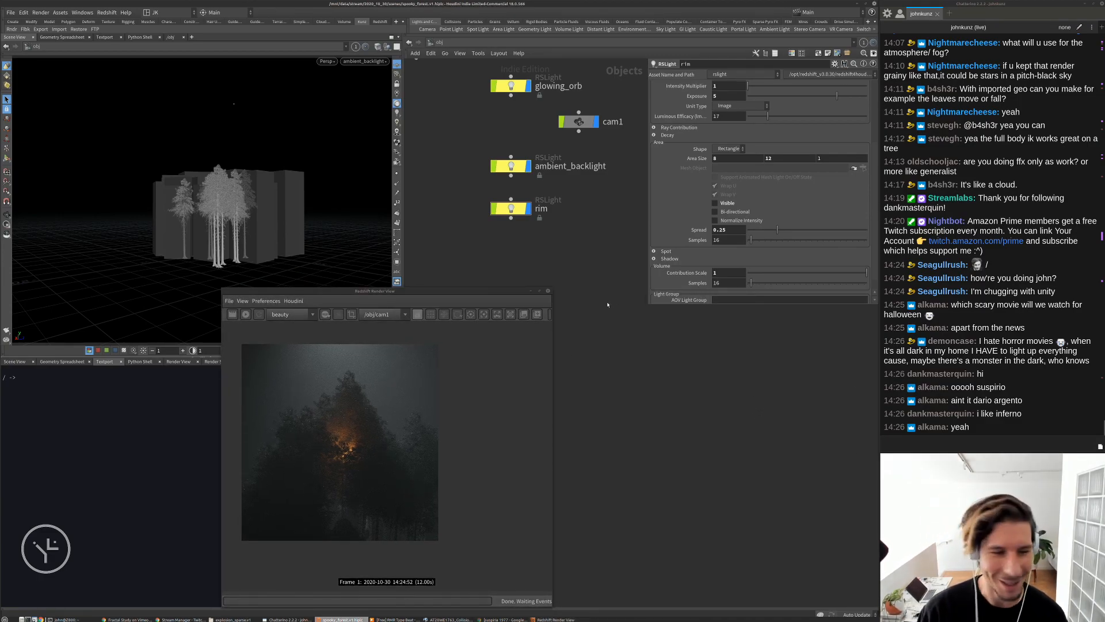
pyautogui.click(477, 292)
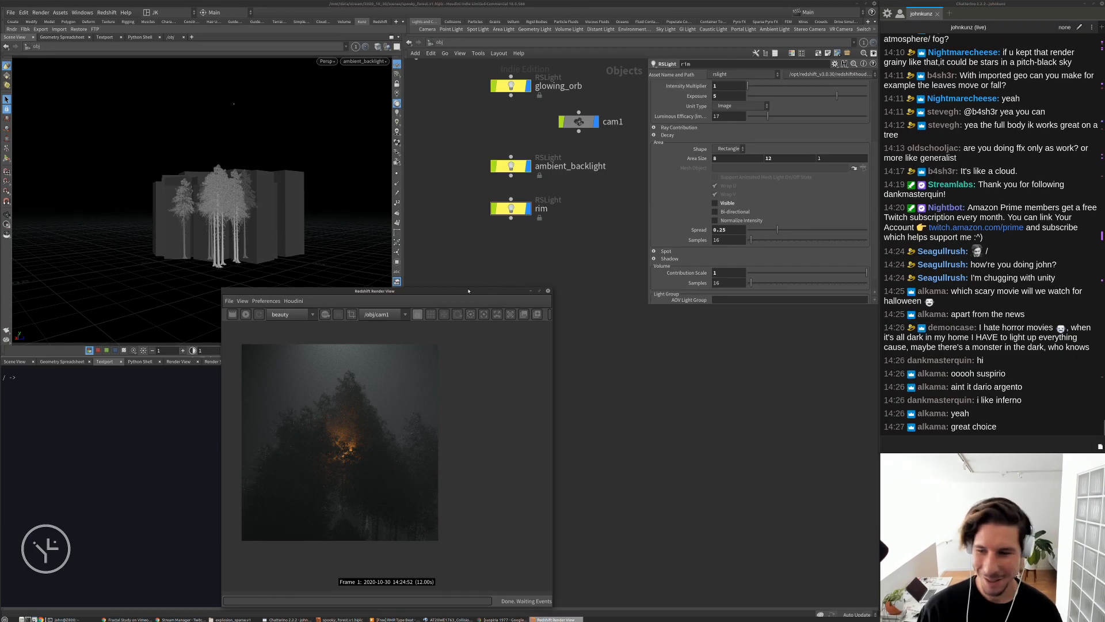
pyautogui.moveTo(458, 291); pyautogui.dragTo(341, 285)
pyautogui.click(510, 211)
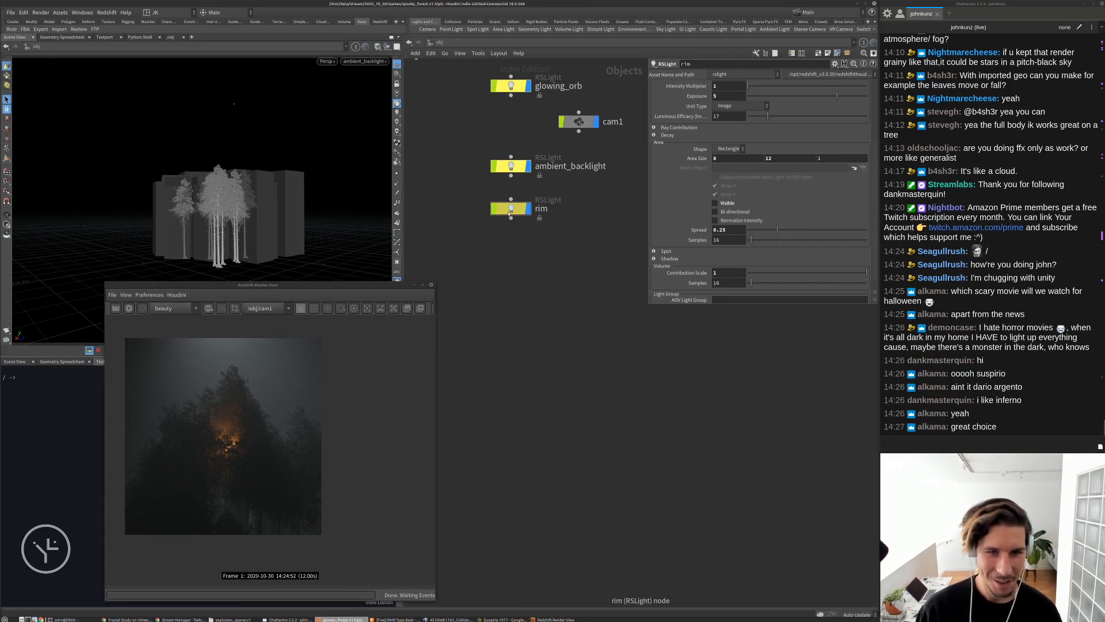
pyautogui.moveTo(527, 272); pyautogui.dragTo(573, 251, button='middle')
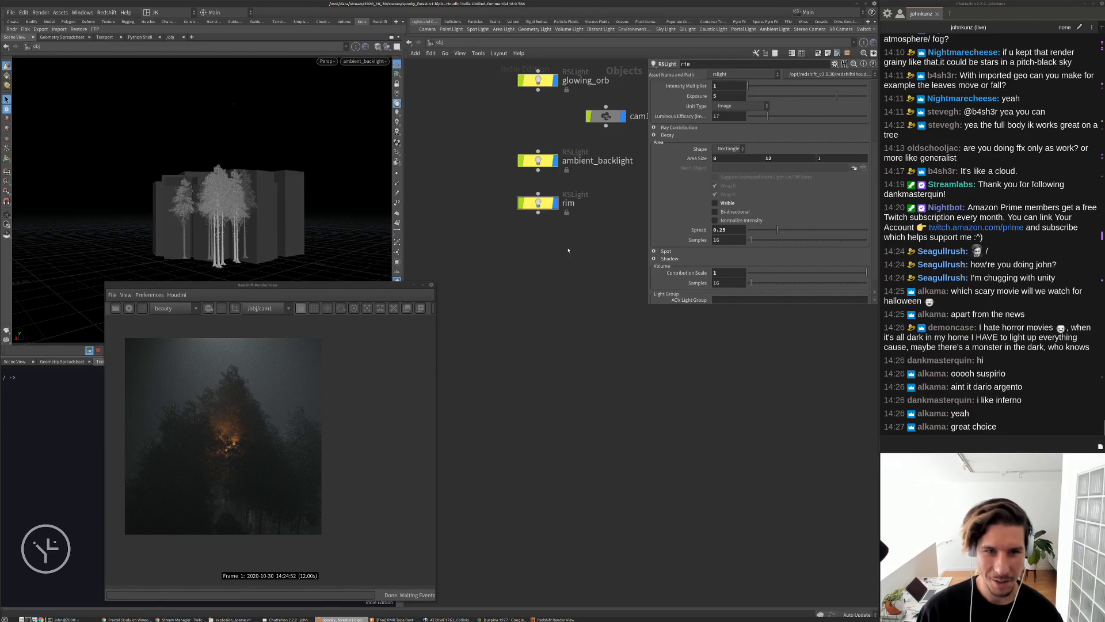
pyautogui.click(365, 61)
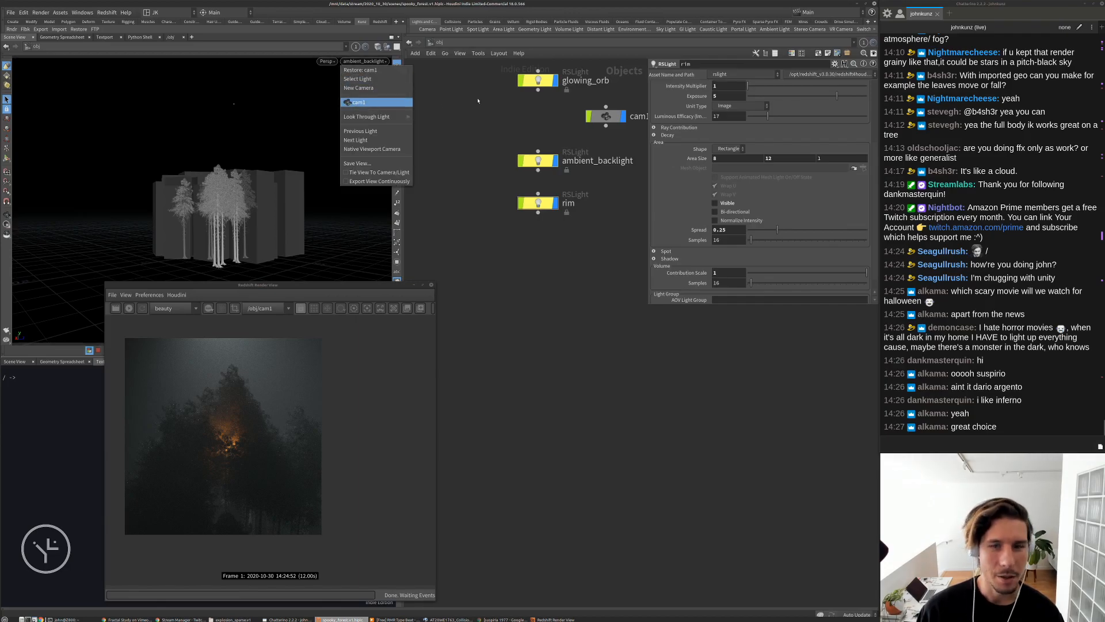
# Switch to Chrome and search for witch a24 in a new tab
pyautogui.click(501, 619)
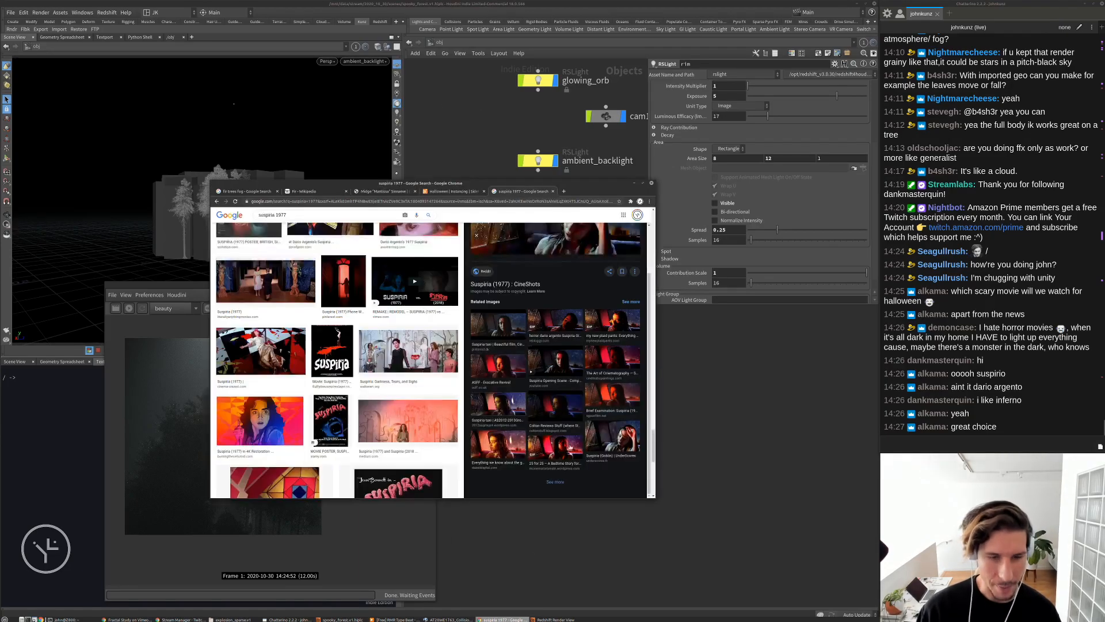
pyautogui.hotkey('ctrl', 't')
pyautogui.write('witc')
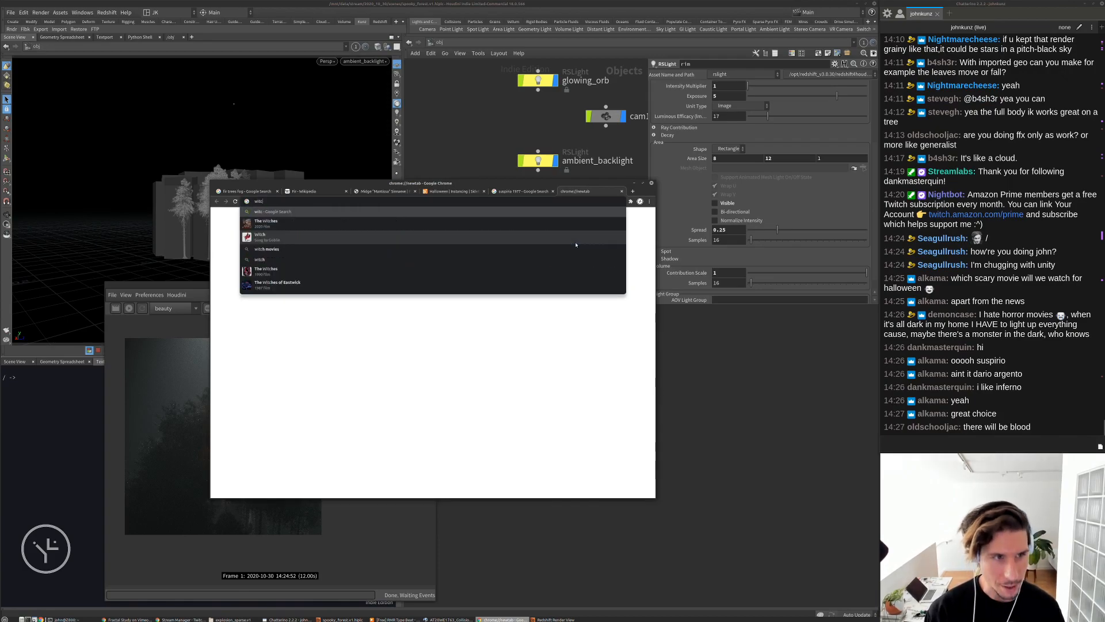
pyautogui.write('h a')
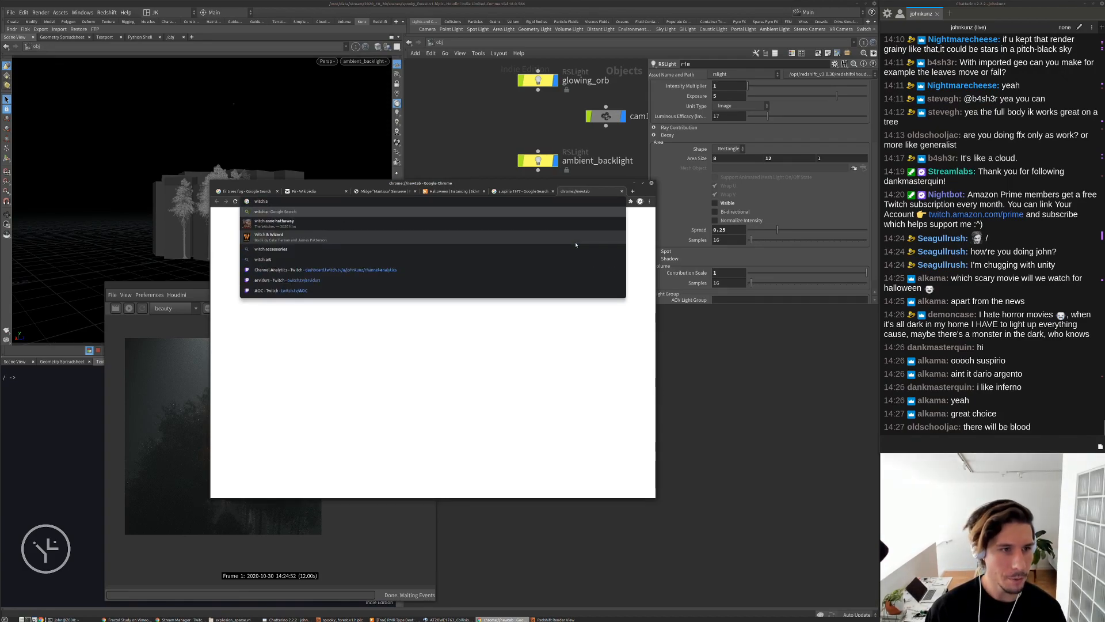
pyautogui.write('24')
pyautogui.press('Return')
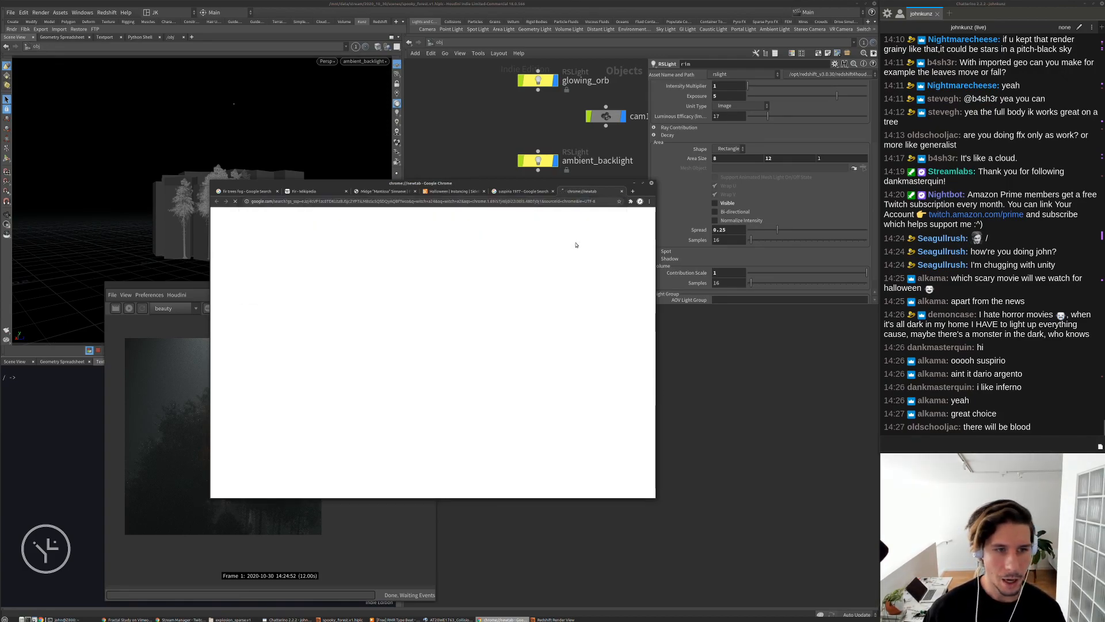
# Search for the film The Lighthouse in another new tab
pyautogui.hotkey('ctrl', 't')
pyautogui.write('light')
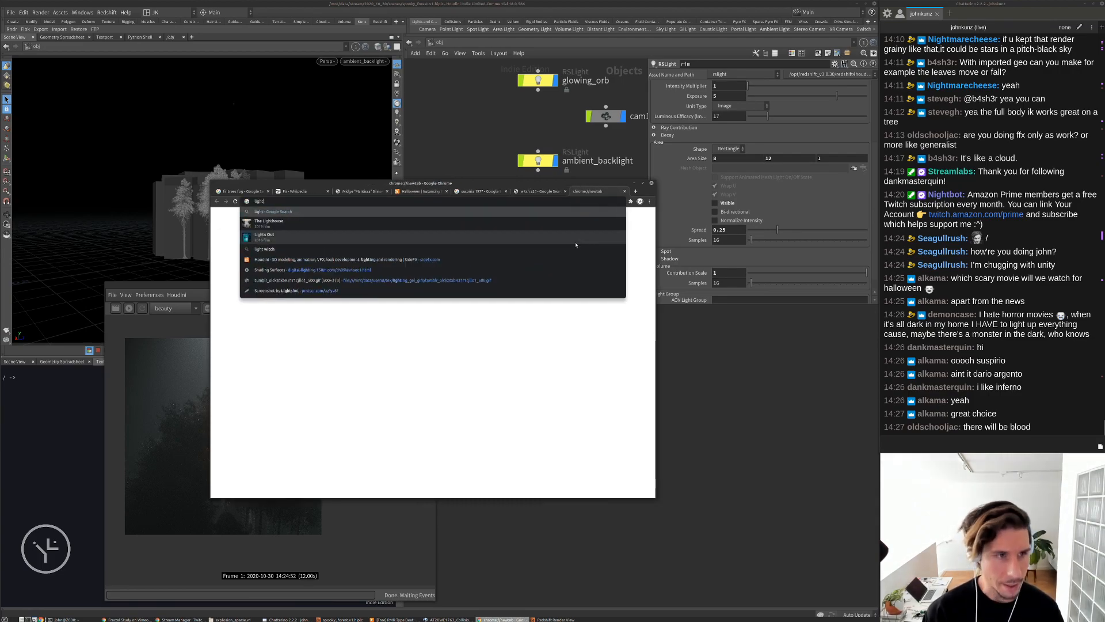
pyautogui.press('Down')
pyautogui.press('Return')
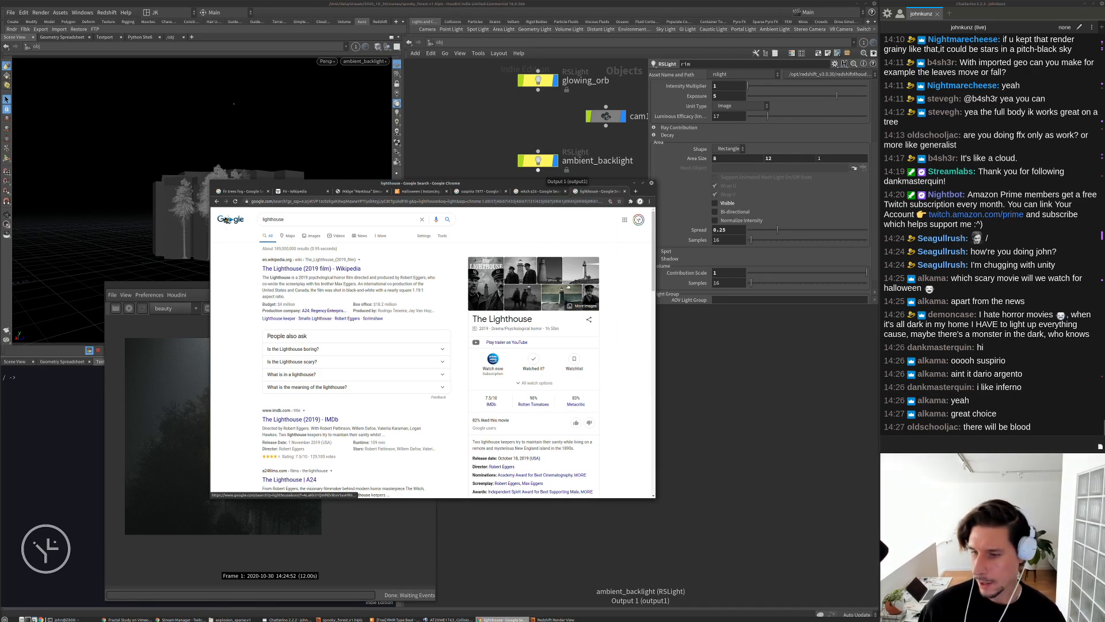
# Skim the Wikipedia article on The Lighthouse (2019 film) and go back to the search results
pyautogui.click(312, 269)
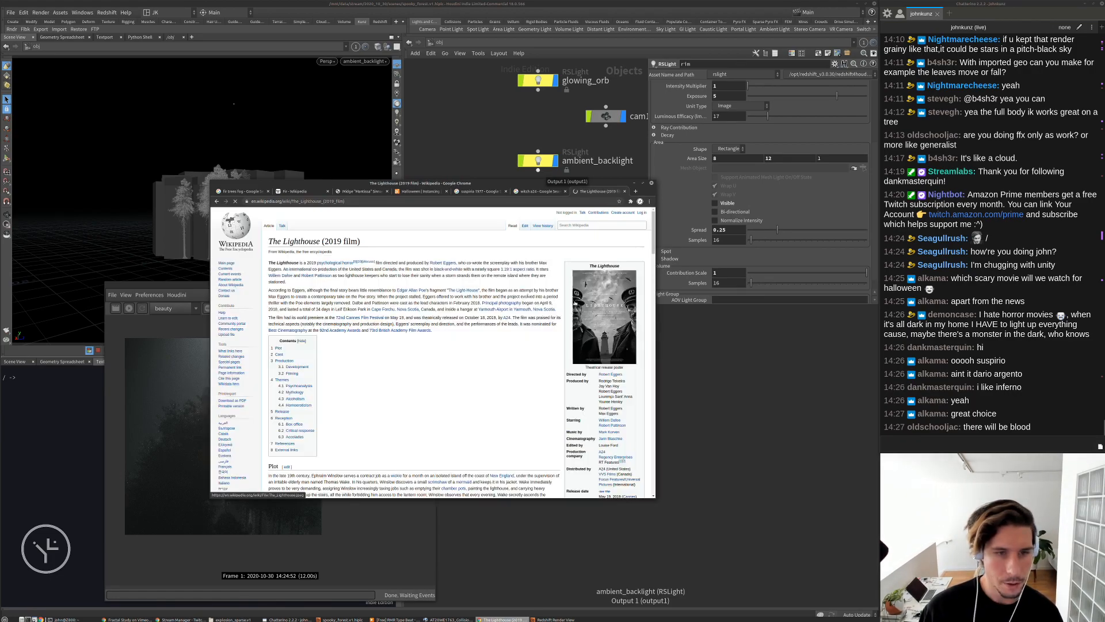
pyautogui.scroll(-15, 512, 295)
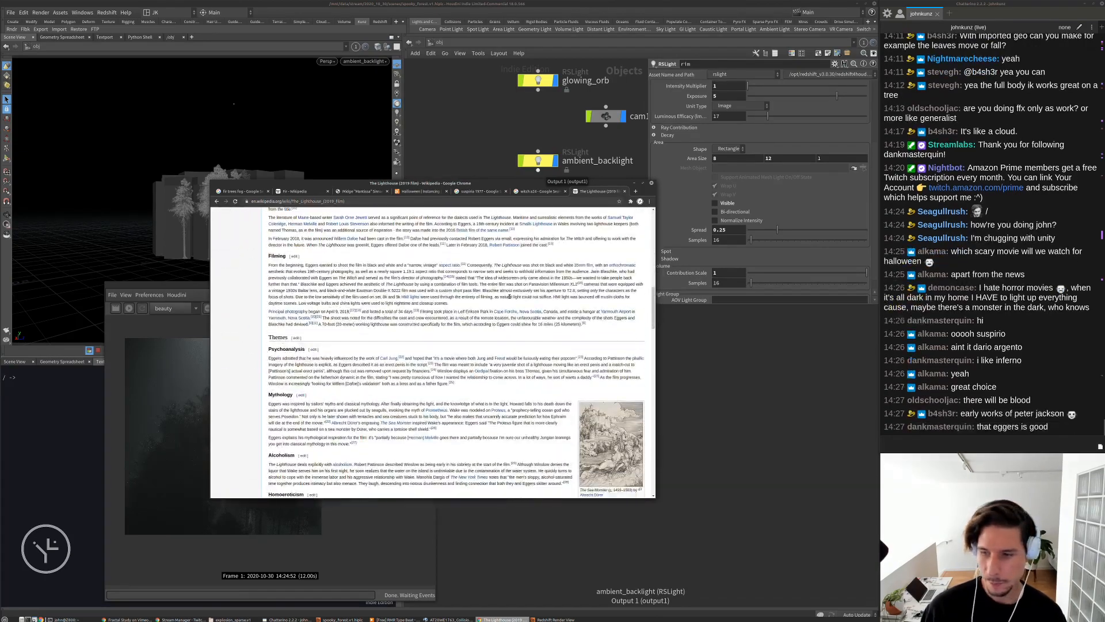
pyautogui.scroll(10, 422, 294)
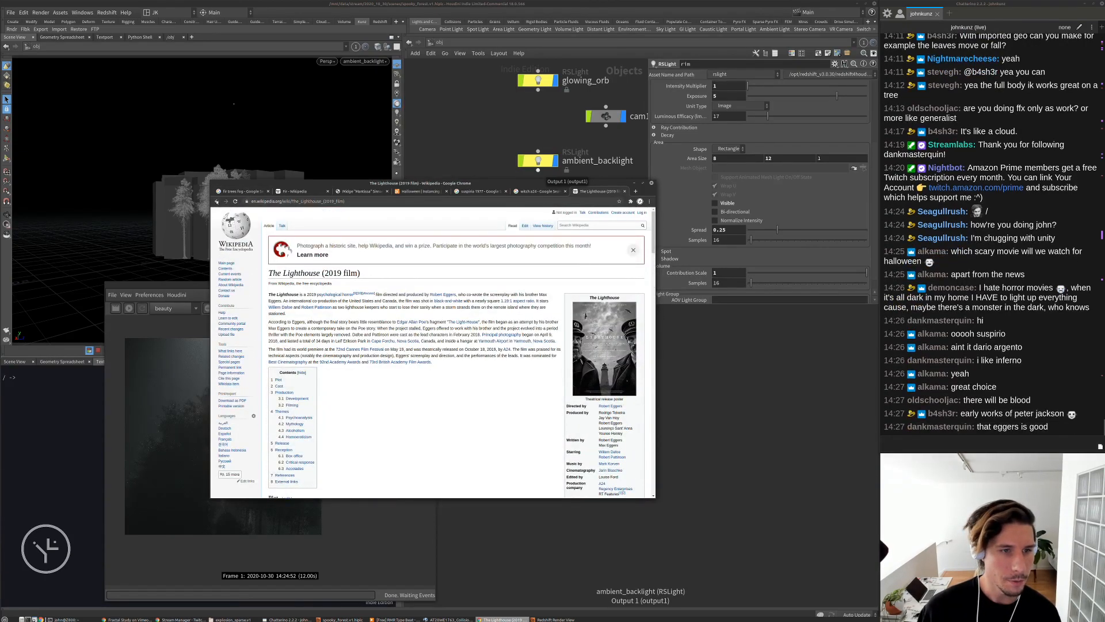
pyautogui.click(217, 201)
# Switch to the lighthouse image results and refine the image search to lighthouse 2019
pyautogui.click(311, 236)
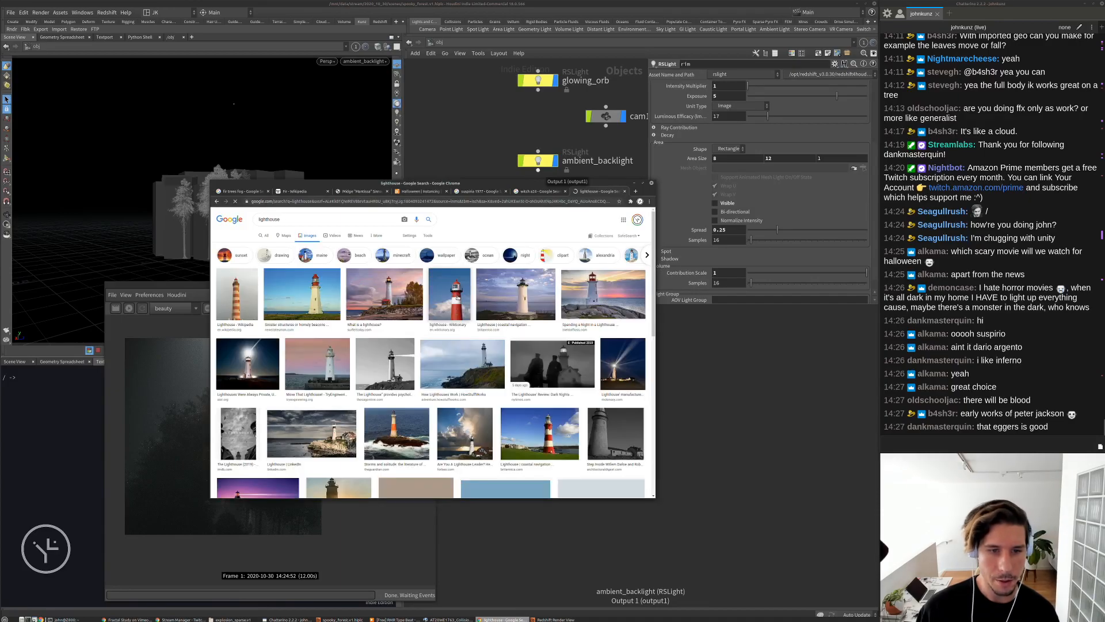
pyautogui.scroll(-4, 450, 352)
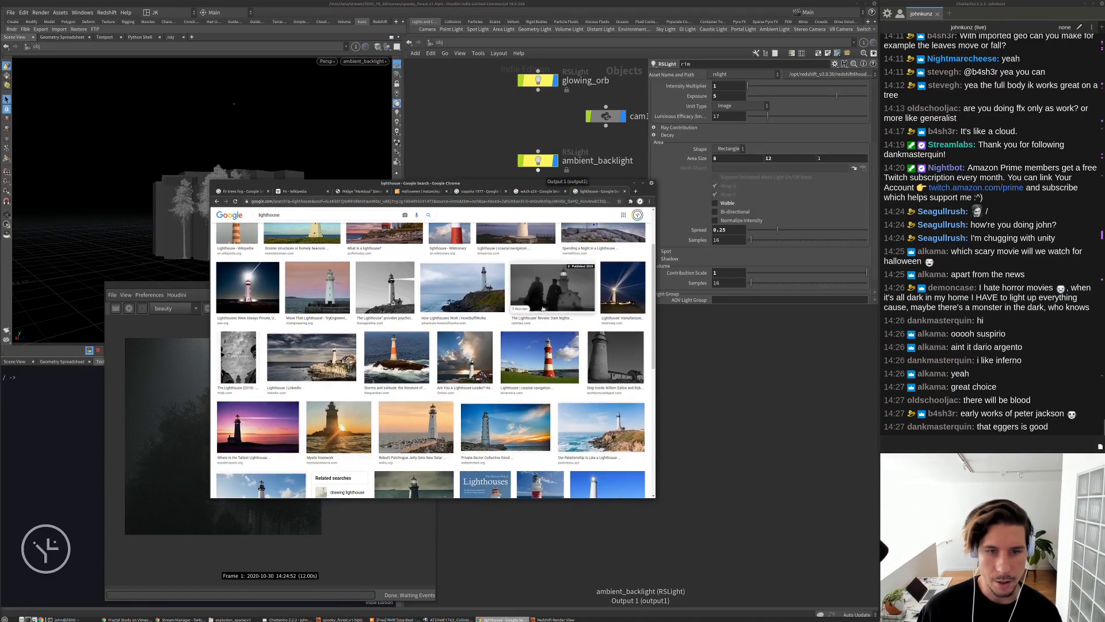
pyautogui.scroll(4, 505, 353)
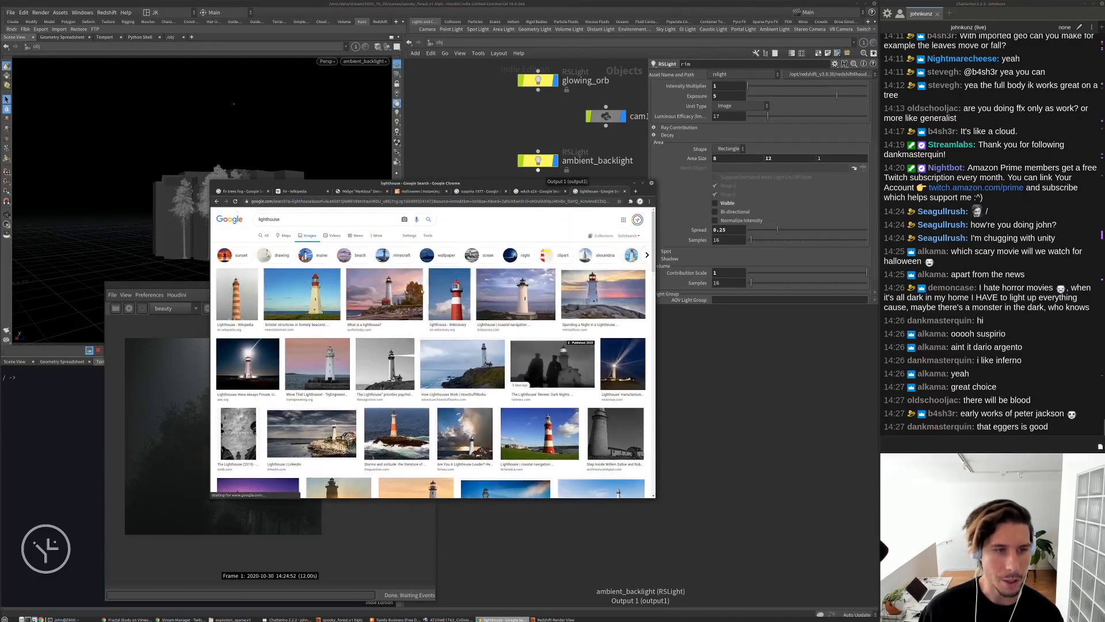
pyautogui.click(320, 220)
pyautogui.write('2019')
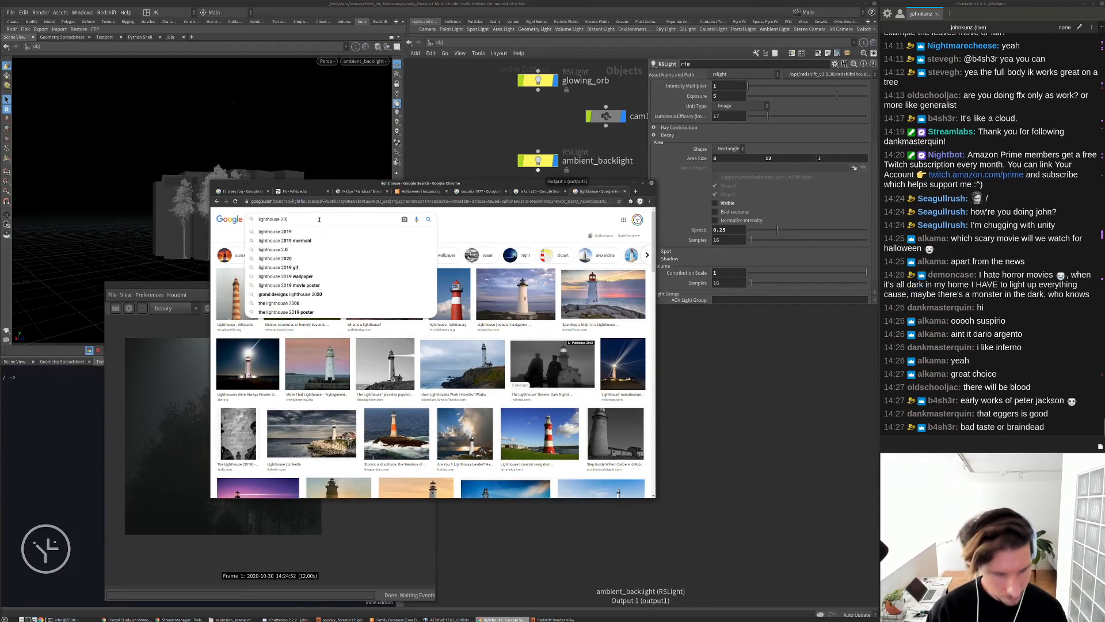
pyautogui.press('Return')
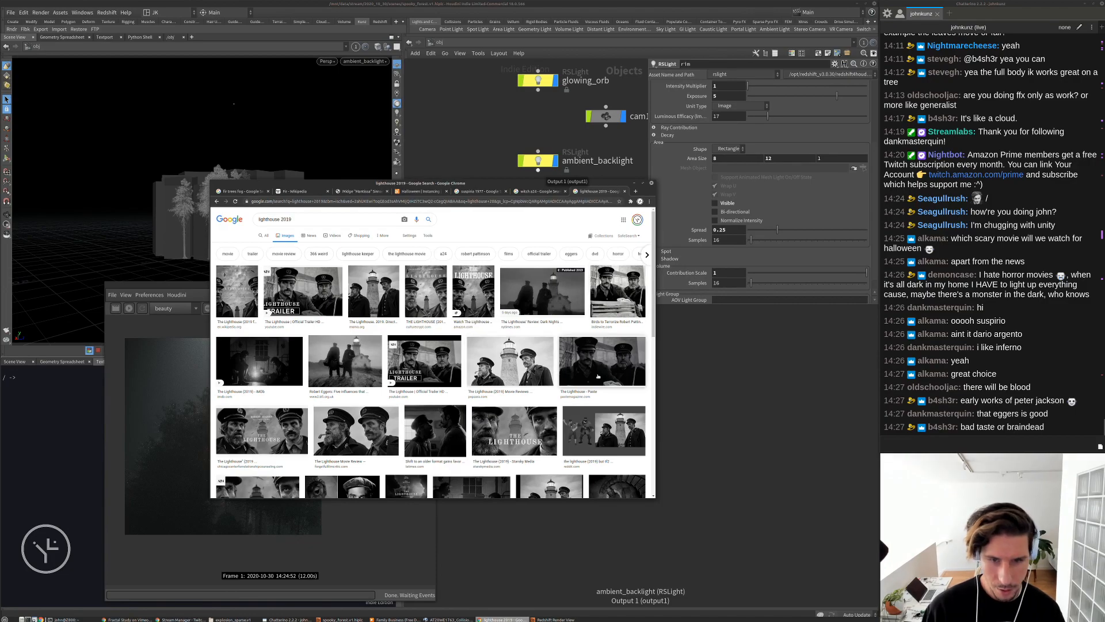
# Browse The Lighthouse film stills, open the lamp-lit trailer still and look through its related images
pyautogui.scroll(-5, 599, 377)
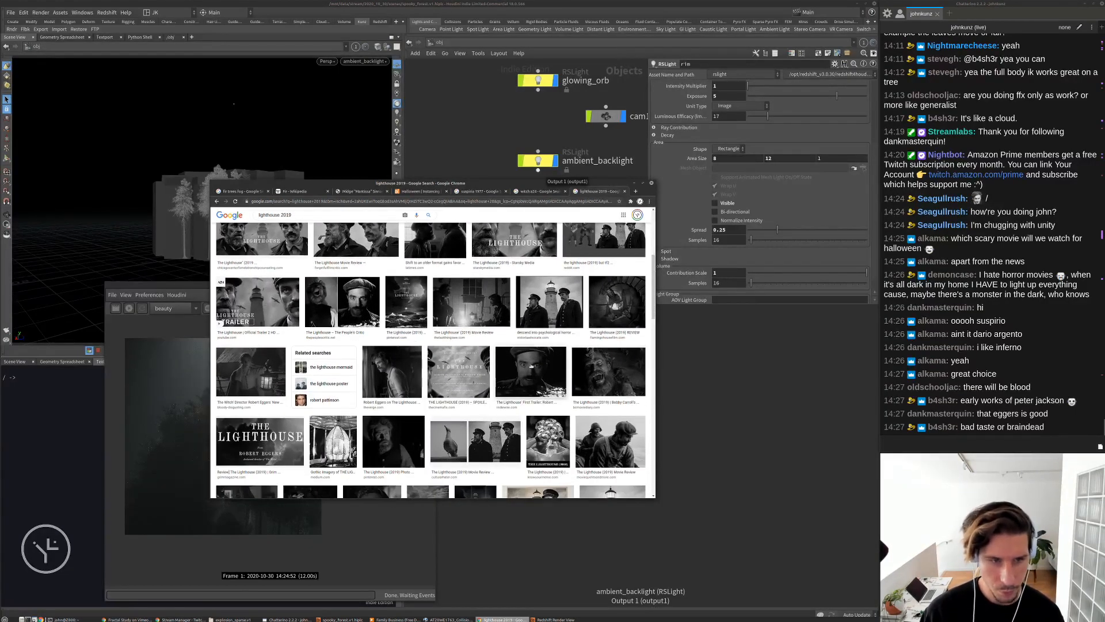
pyautogui.scroll(3, 268, 290)
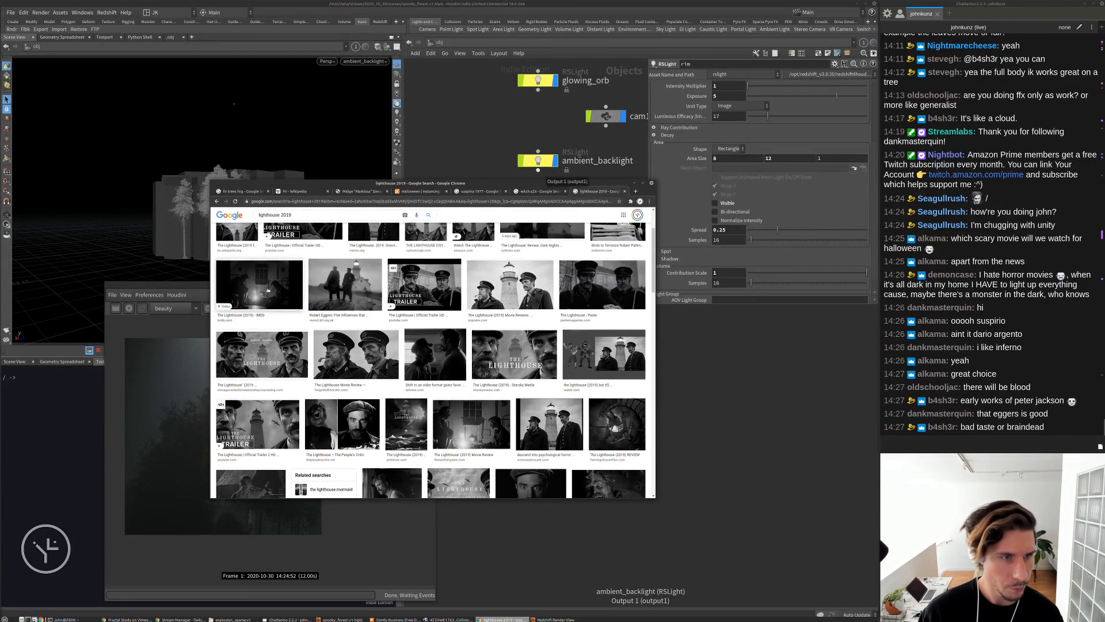
pyautogui.click(267, 290)
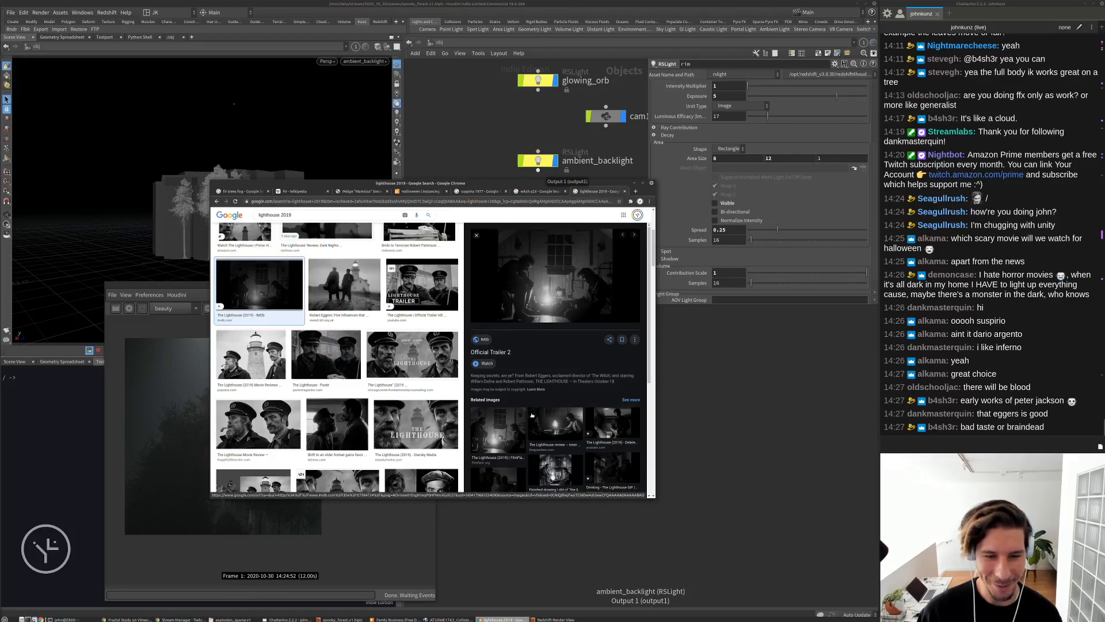
pyautogui.scroll(-3, 570, 368)
pyautogui.scroll(2, 590, 412)
pyautogui.scroll(1, 594, 399)
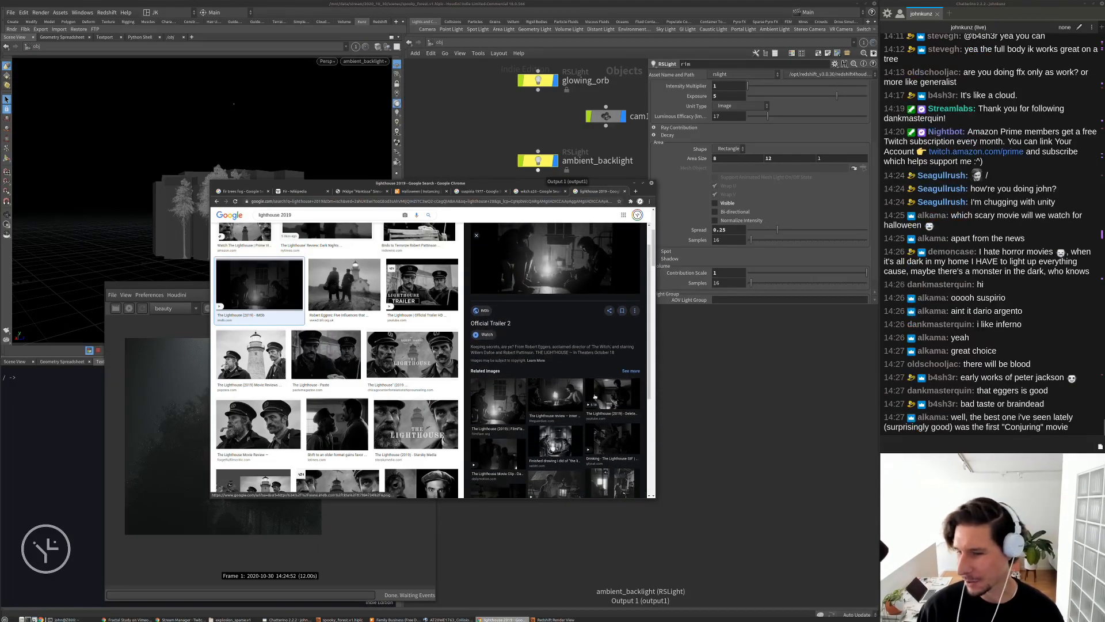
pyautogui.scroll(-2, 593, 394)
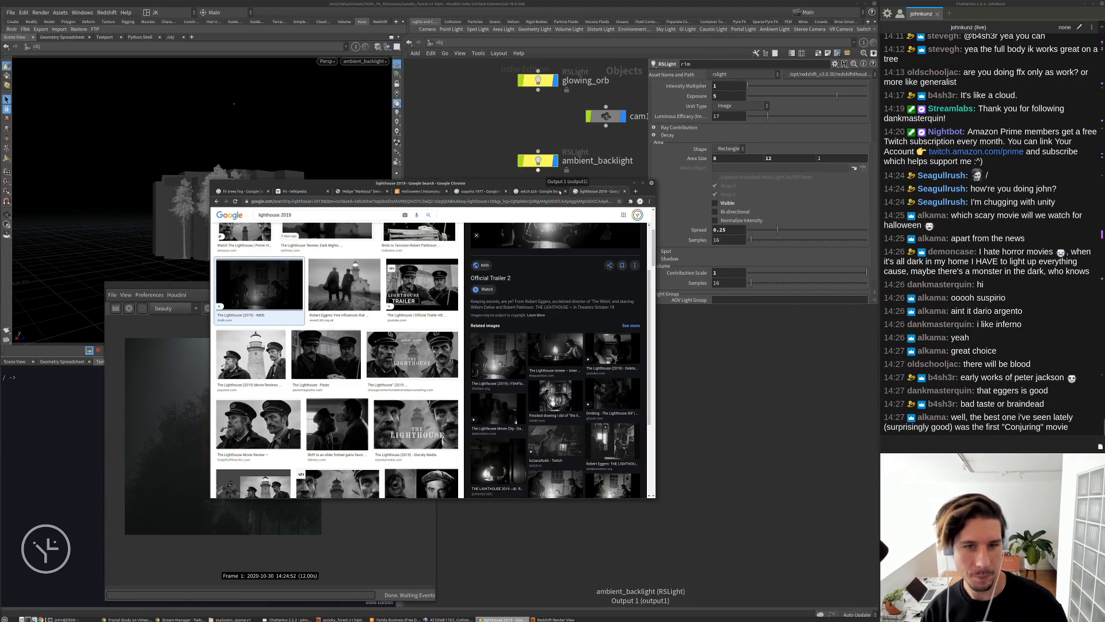
# Move the Chrome window below the viewport, show the fir trees fog reference tab and bring the Redshift render view in front of it
pyautogui.moveTo(604, 185); pyautogui.dragTo(398, 322)
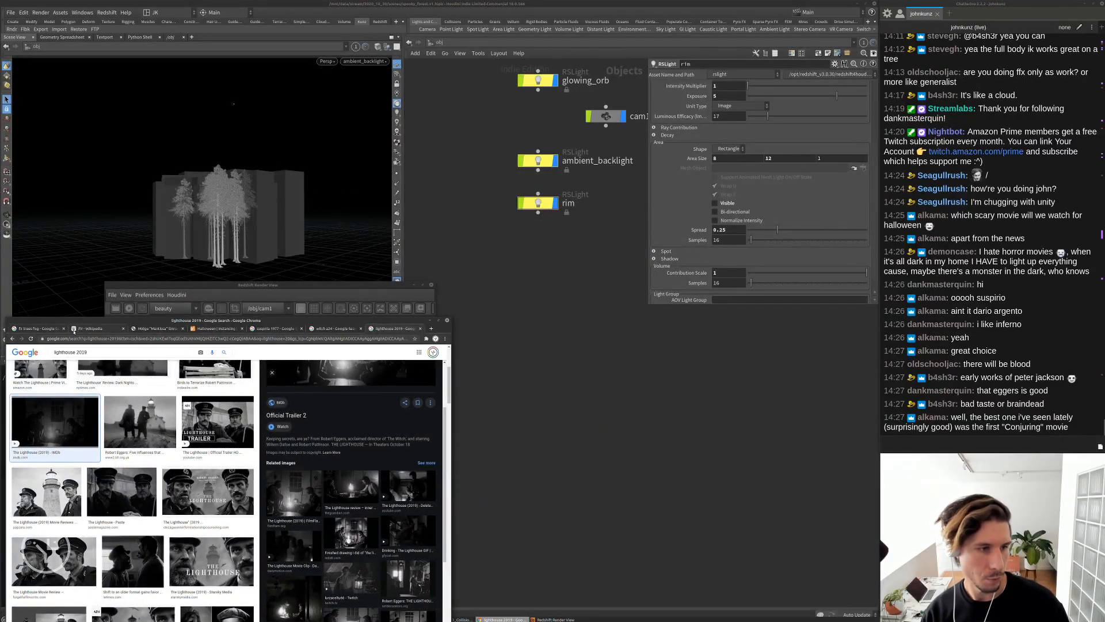
pyautogui.click(43, 328)
pyautogui.moveTo(311, 284); pyautogui.dragTo(284, 285)
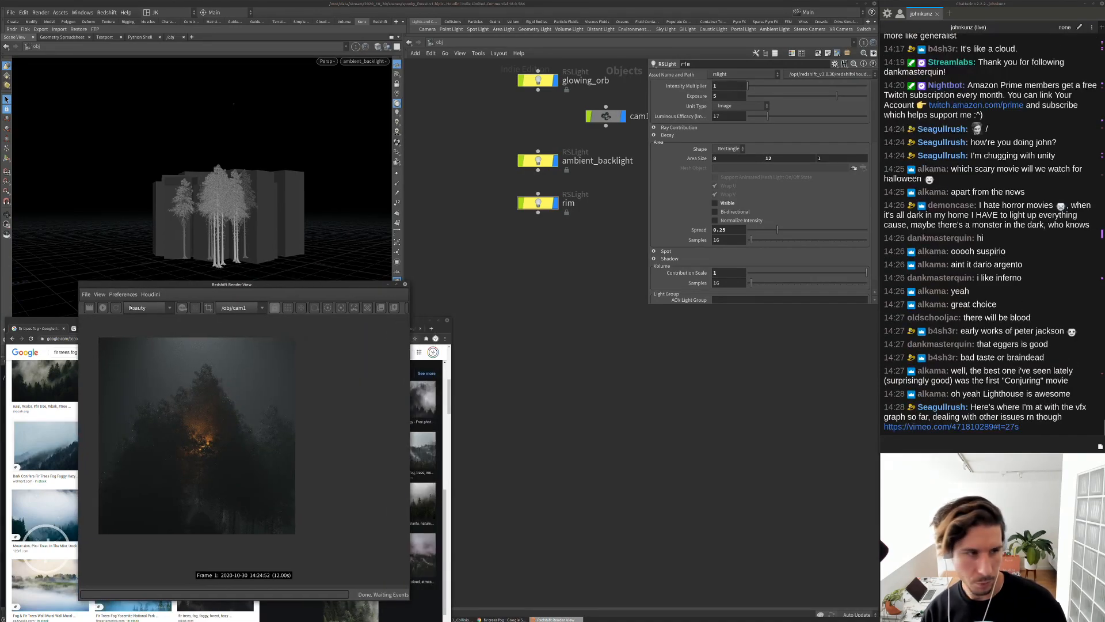
# Look through the rim light in the viewport and start the interactive Redshift render from cam1
pyautogui.click(364, 61)
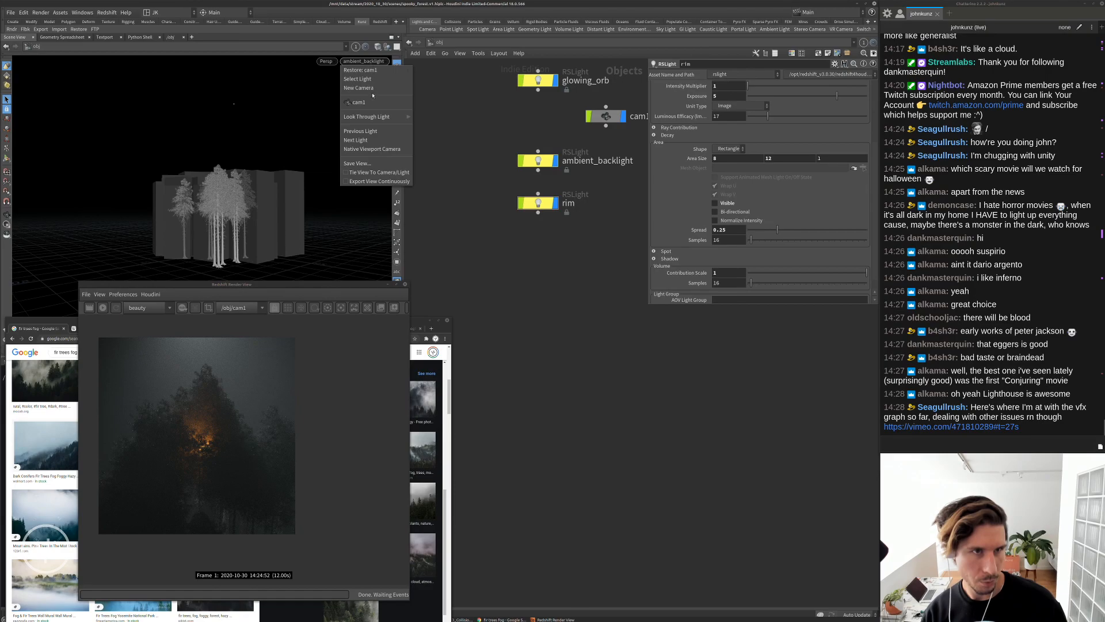
pyautogui.moveTo(369, 117)
pyautogui.click(441, 144)
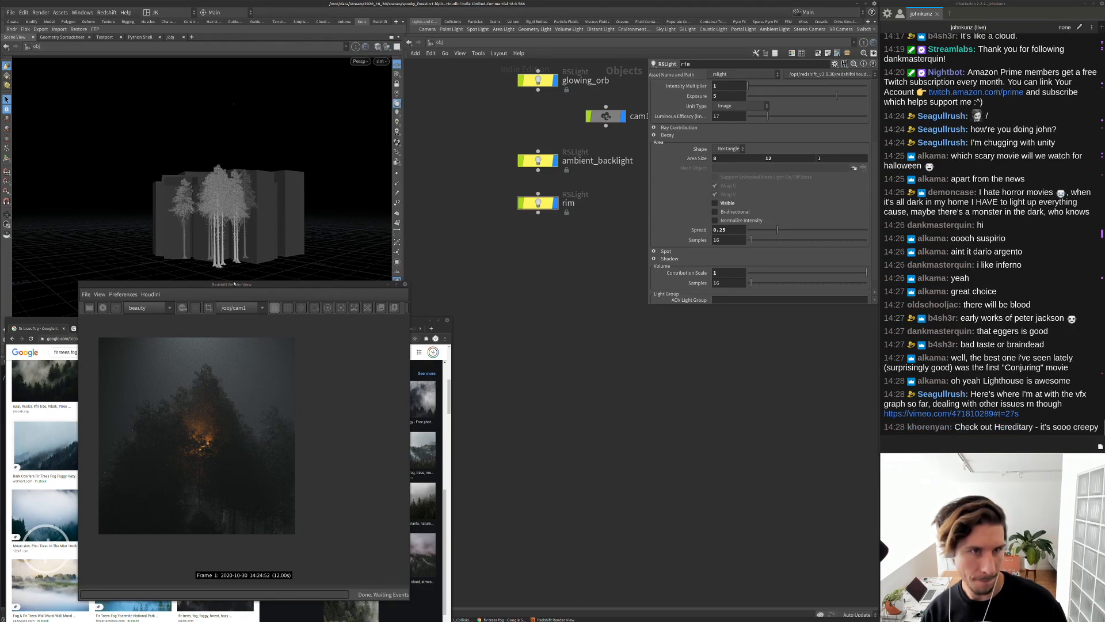
pyautogui.click(103, 308)
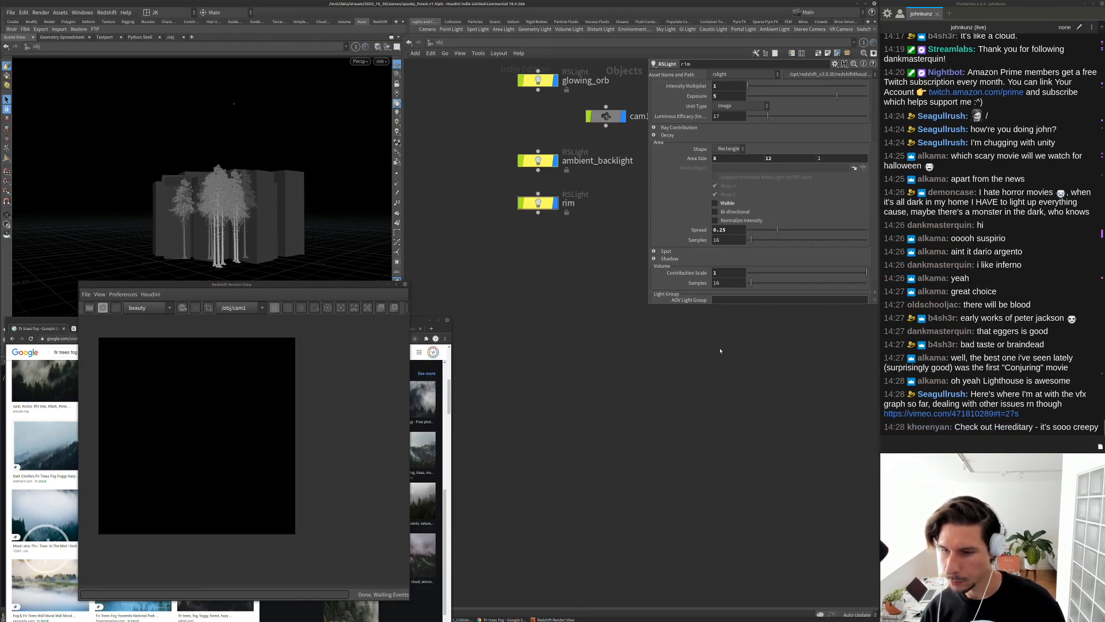
# Open the Vimeo link from the chat, move its window down and return to Houdini
pyautogui.rightClick(922, 414)
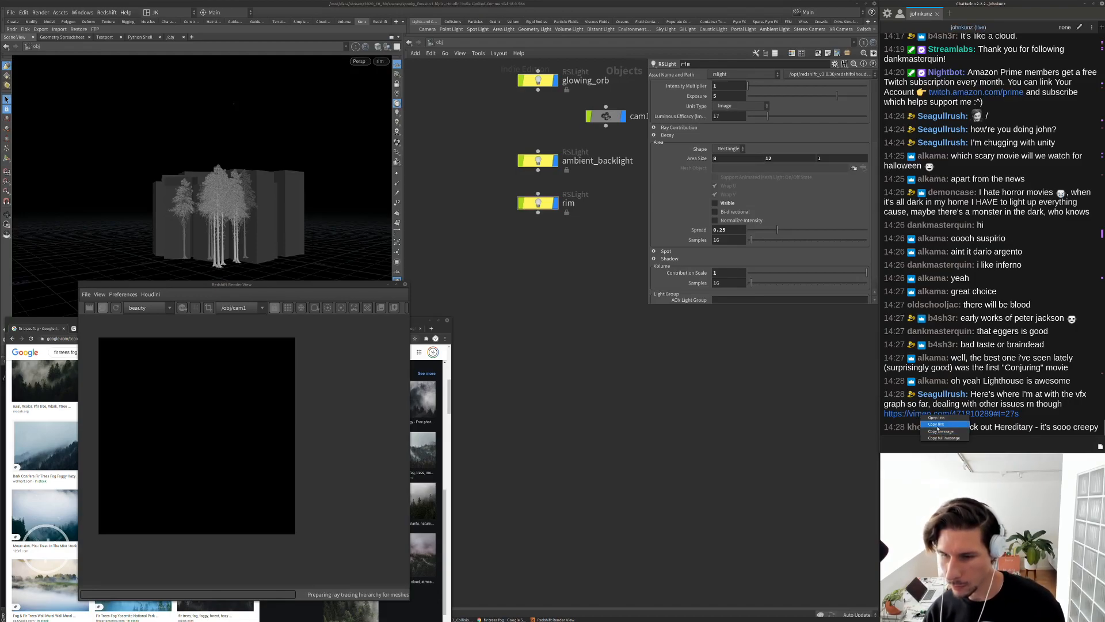
pyautogui.click(938, 425)
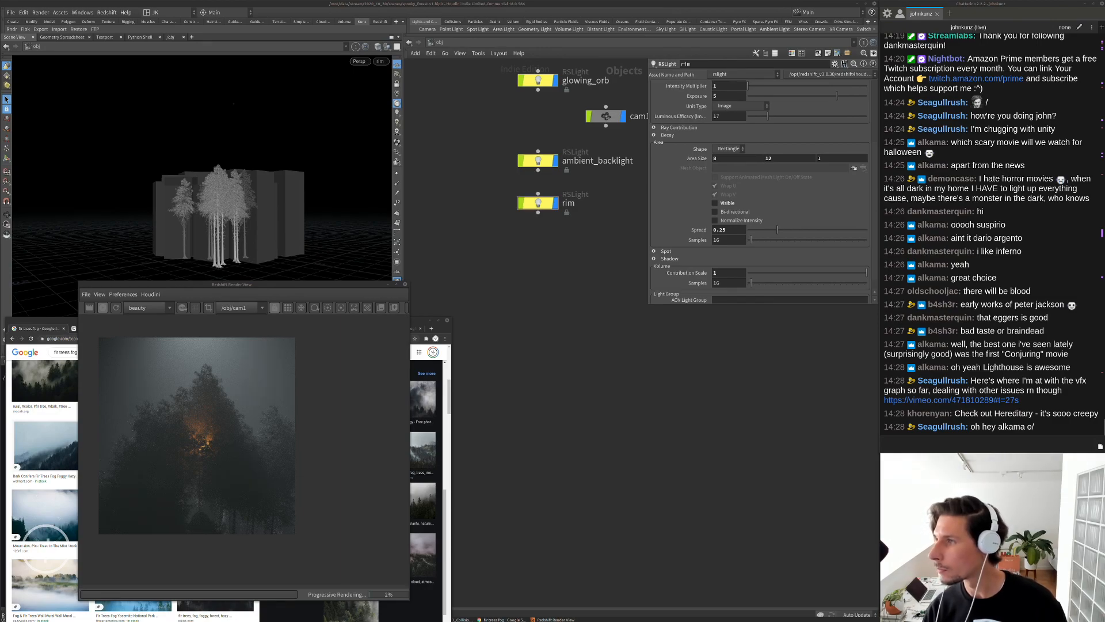
pyautogui.click(951, 399)
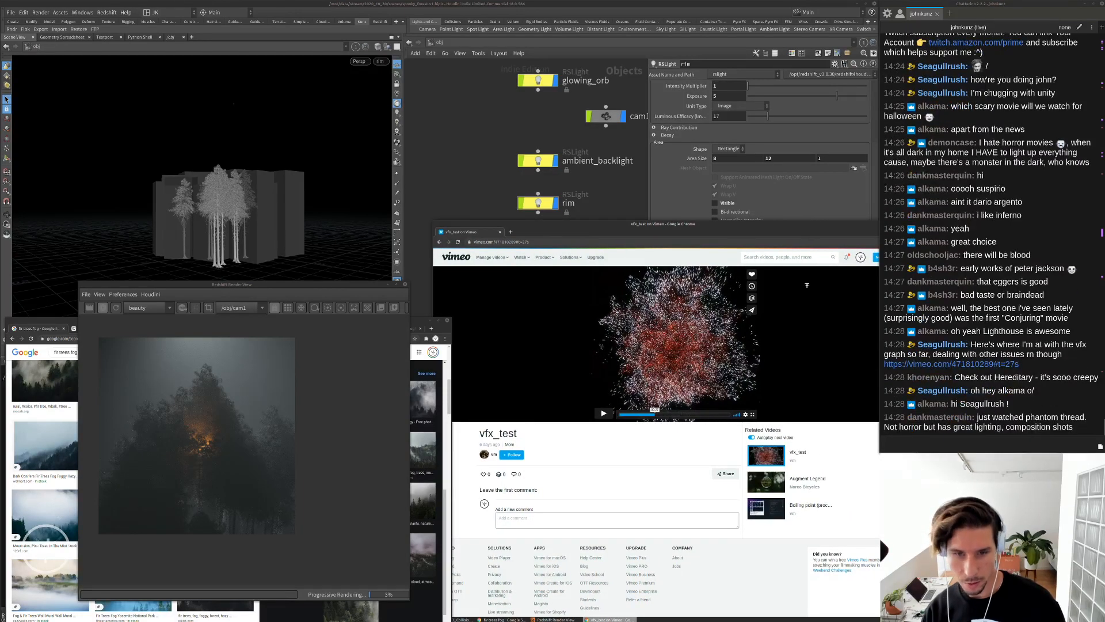
pyautogui.moveTo(807, 220); pyautogui.dragTo(807, 314)
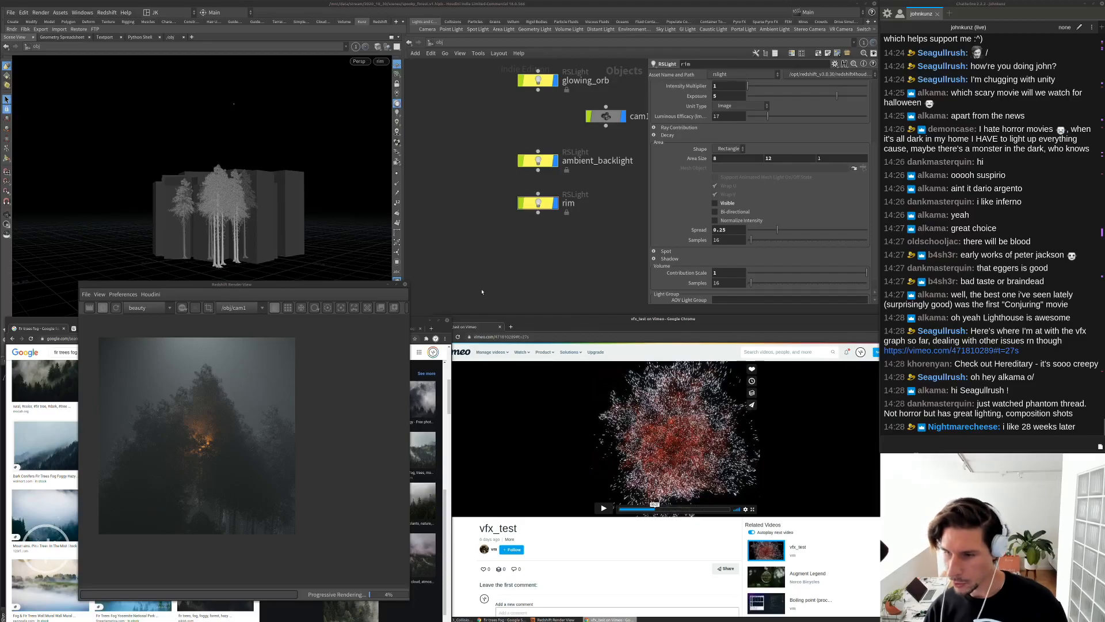
pyautogui.click(521, 283)
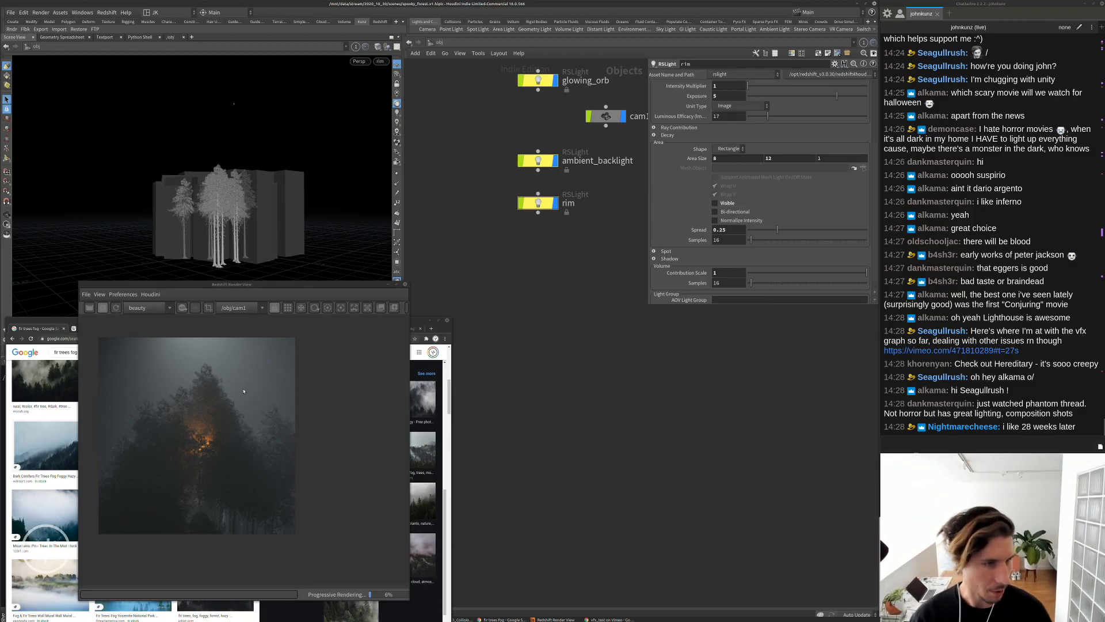
# Select the ambient_backlight light and turn it off
pyautogui.scroll(1, 243, 391)
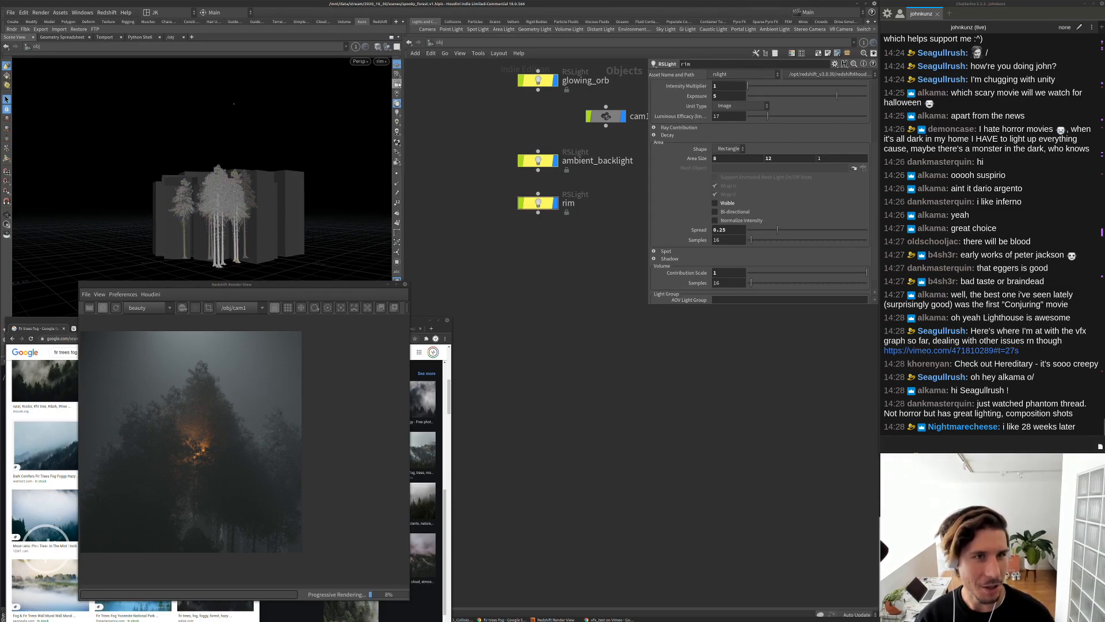
pyautogui.keyDown('alt'); pyautogui.moveTo(291, 163); pyautogui.dragTo(325, 180); pyautogui.keyUp('alt')
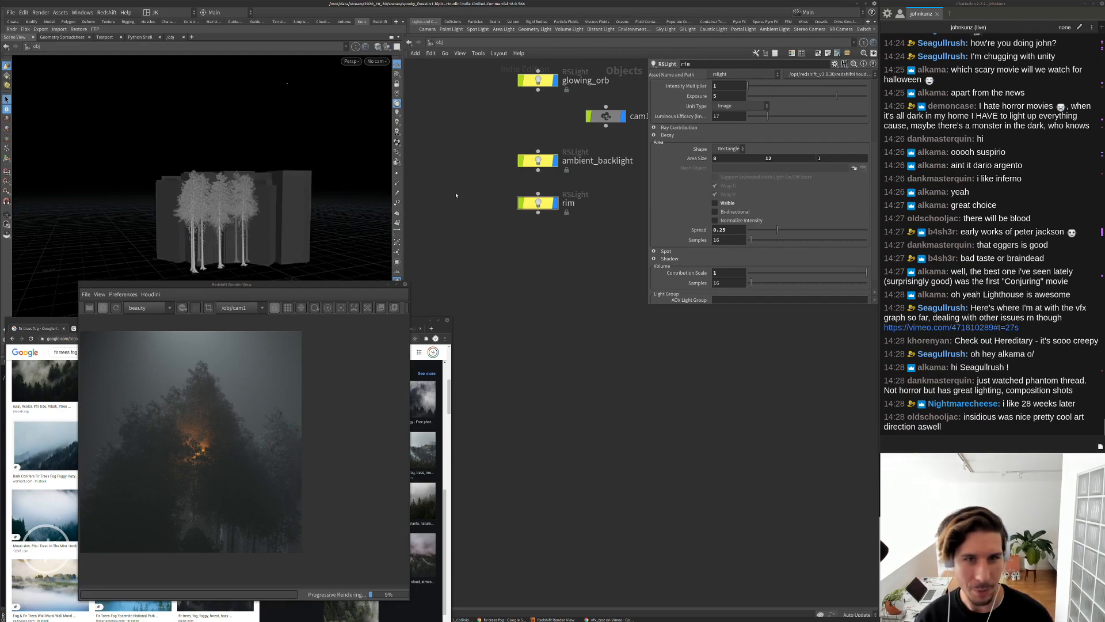
pyautogui.moveTo(456, 196); pyautogui.dragTo(481, 253, button='middle')
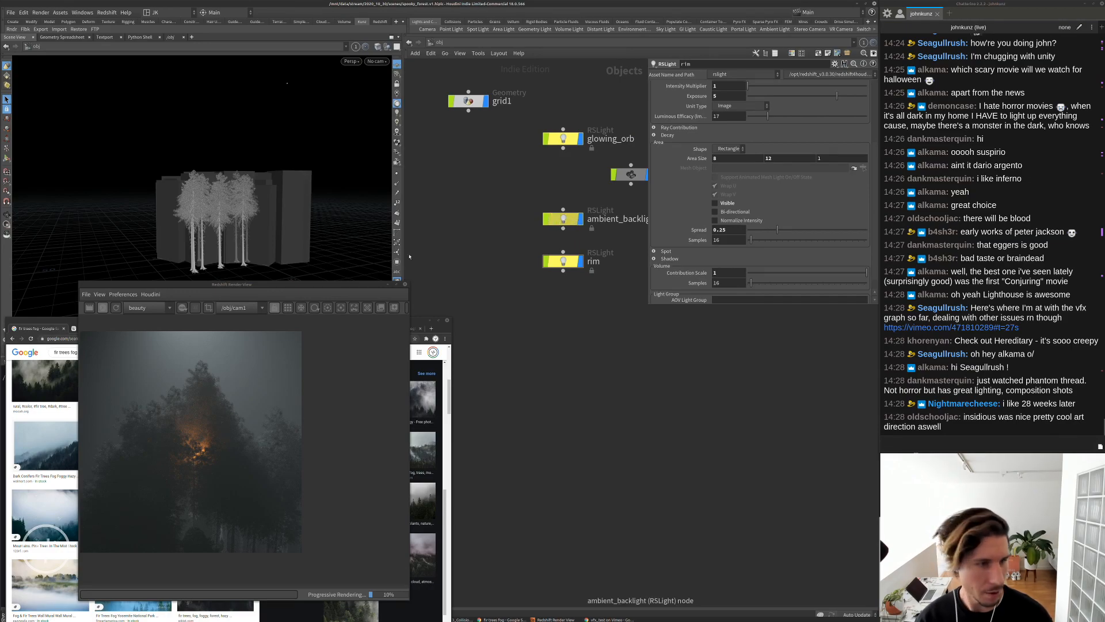
pyautogui.click(563, 222)
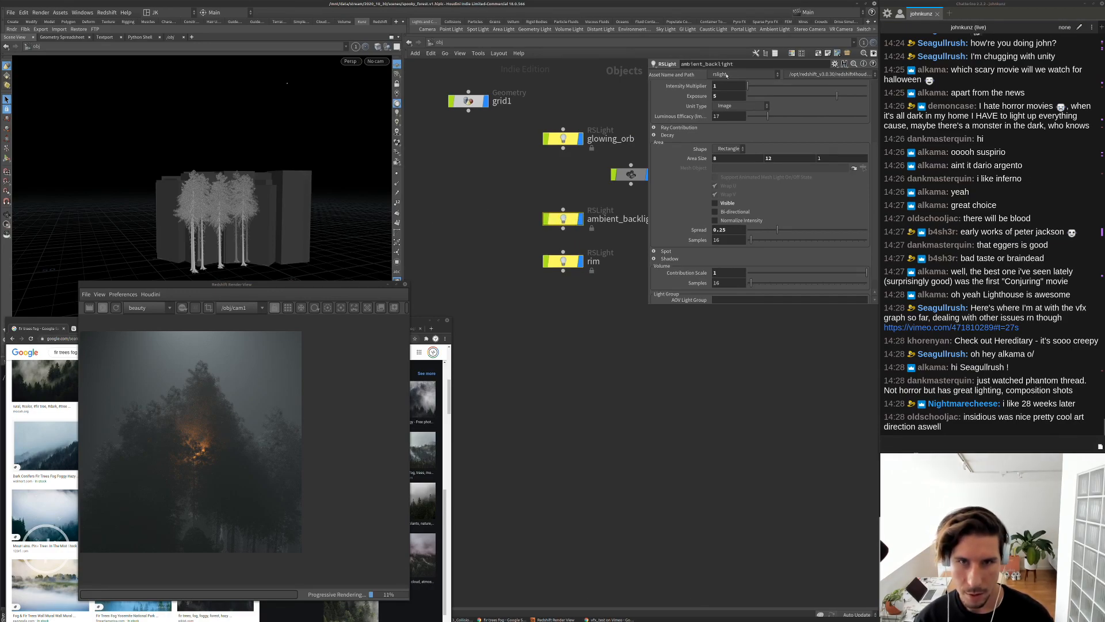
pyautogui.scroll(5, 697, 176)
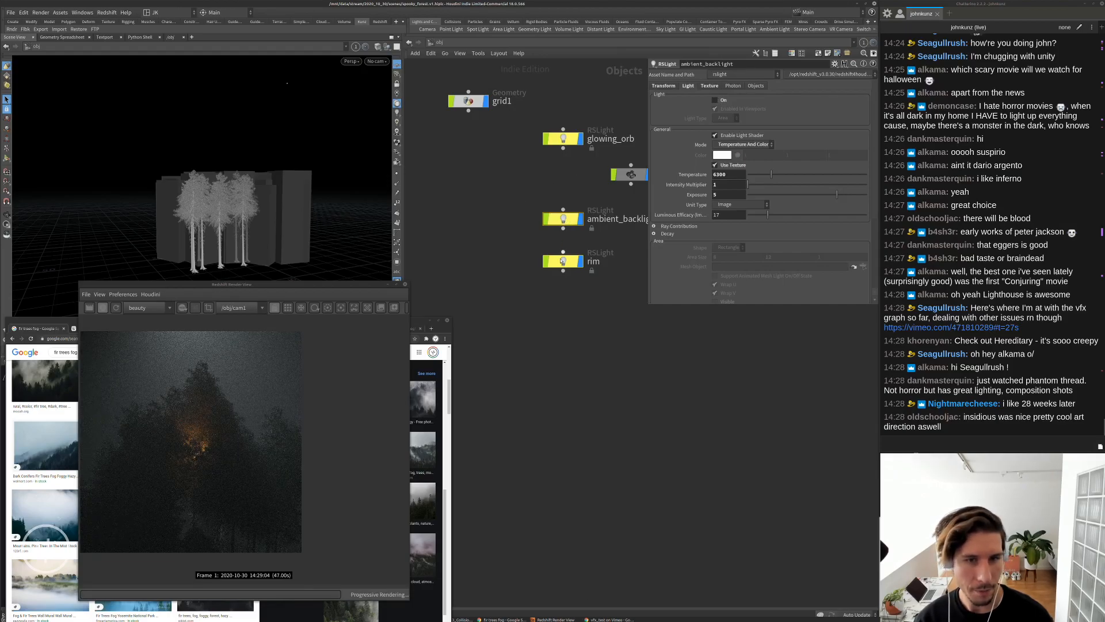
# Look through the rim light again, lock it to the view and orbit it around to another side of the trees
pyautogui.click(375, 61)
pyautogui.moveTo(391, 116)
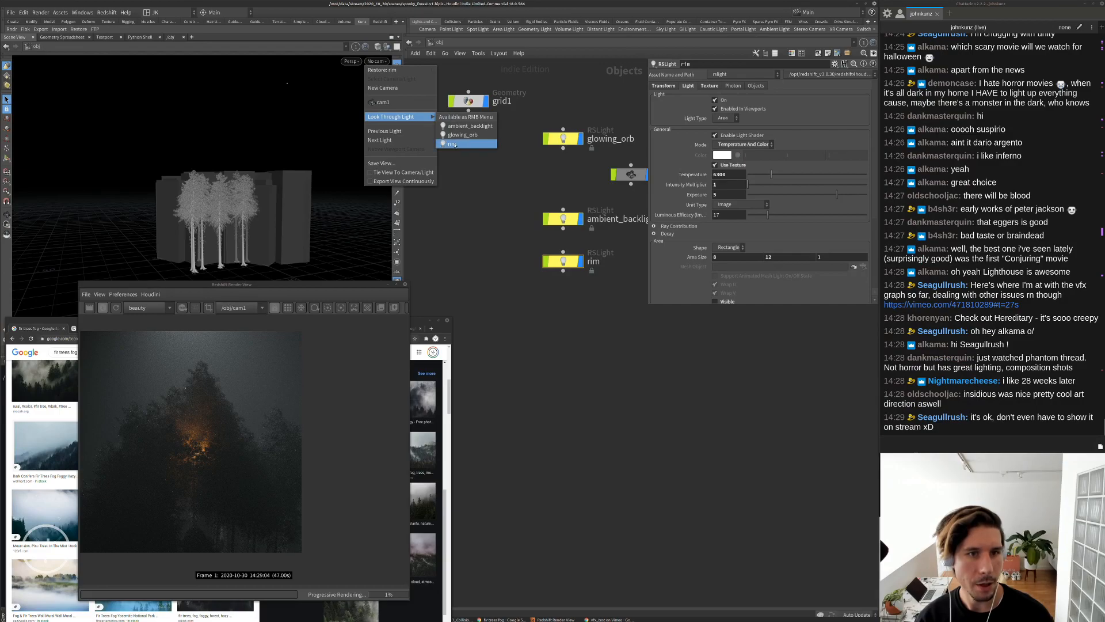
pyautogui.click(467, 144)
pyautogui.click(398, 84)
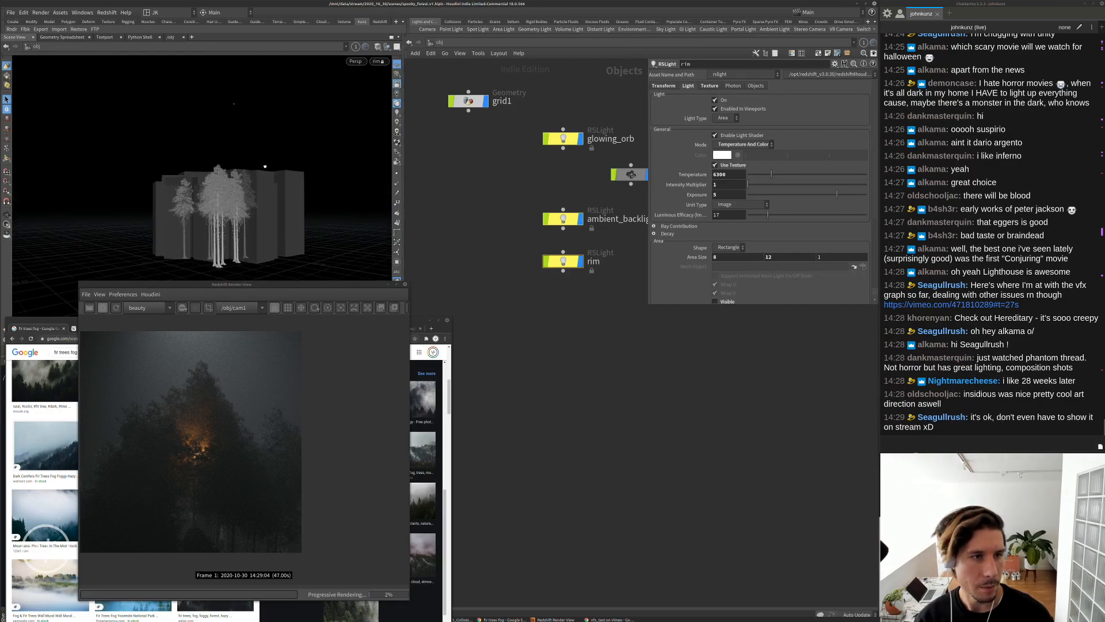
pyautogui.keyDown('alt'); pyautogui.moveTo(271, 165); pyautogui.dragTo(261, 166); pyautogui.keyUp('alt')
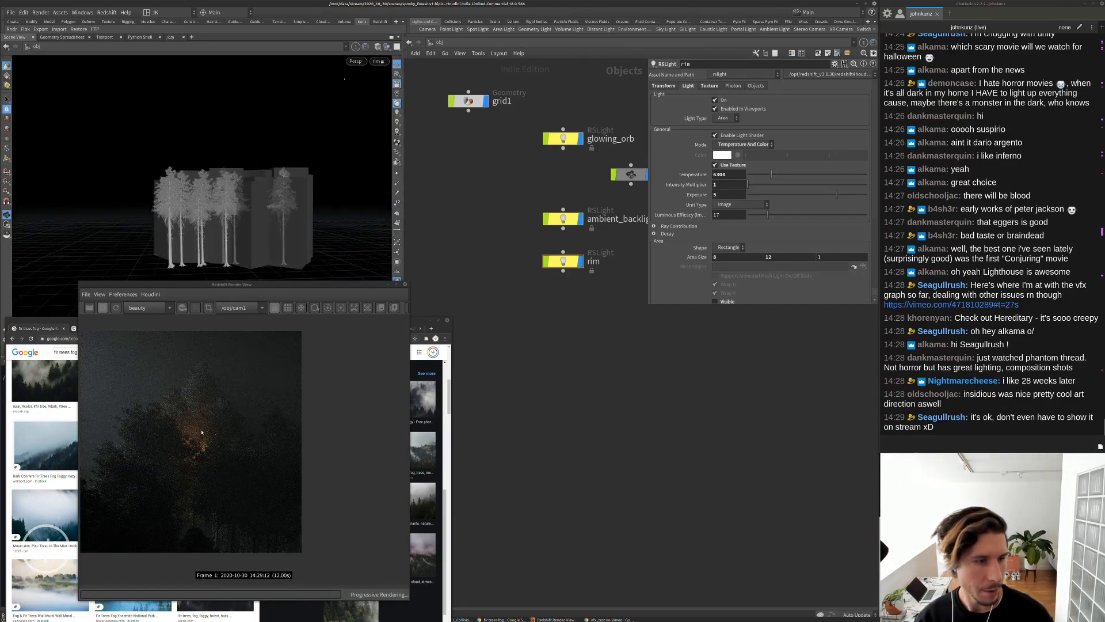
# Set the rim light's Intensity Multiplier to 5 and inspect its effect on the trees in the render
pyautogui.scroll(-1, 204, 430)
pyautogui.scroll(2, 583, 294)
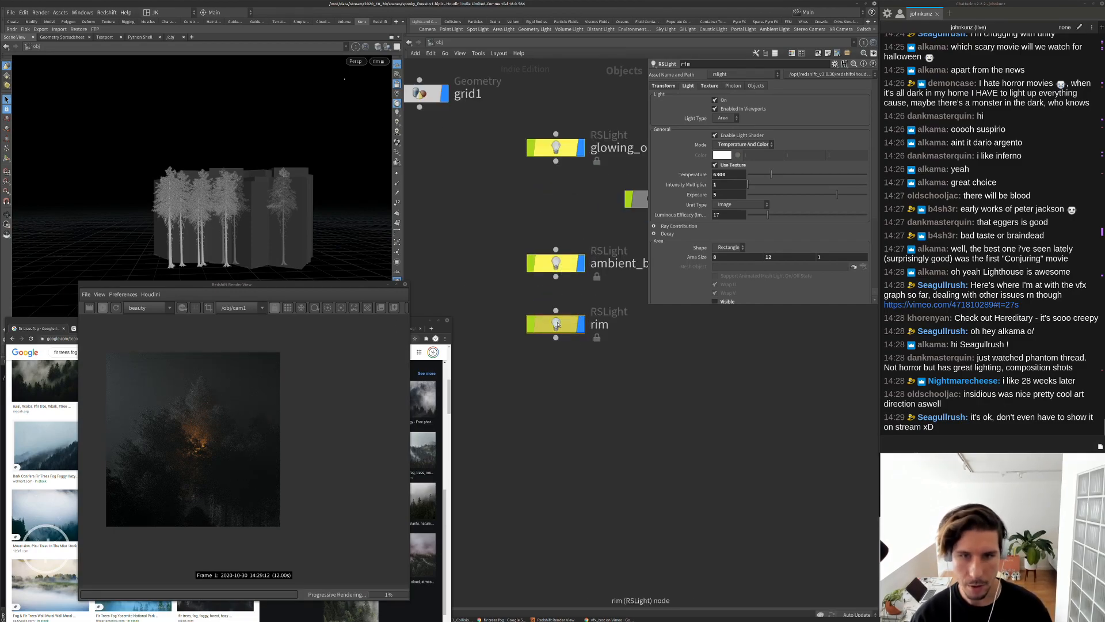
pyautogui.click(730, 185)
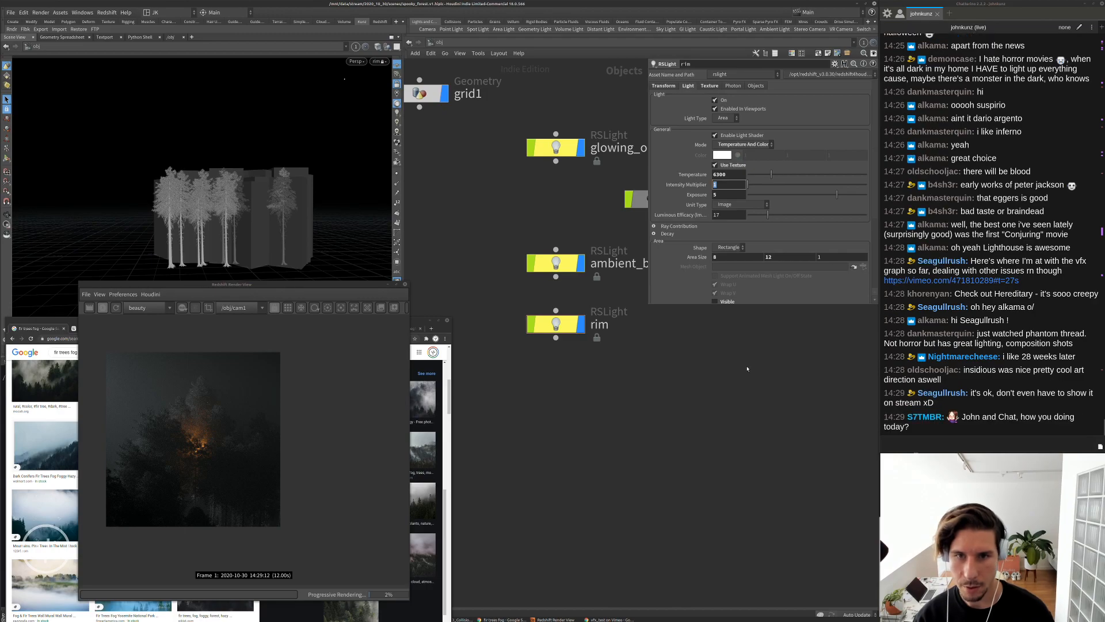
pyautogui.write('5')
pyautogui.press('Return')
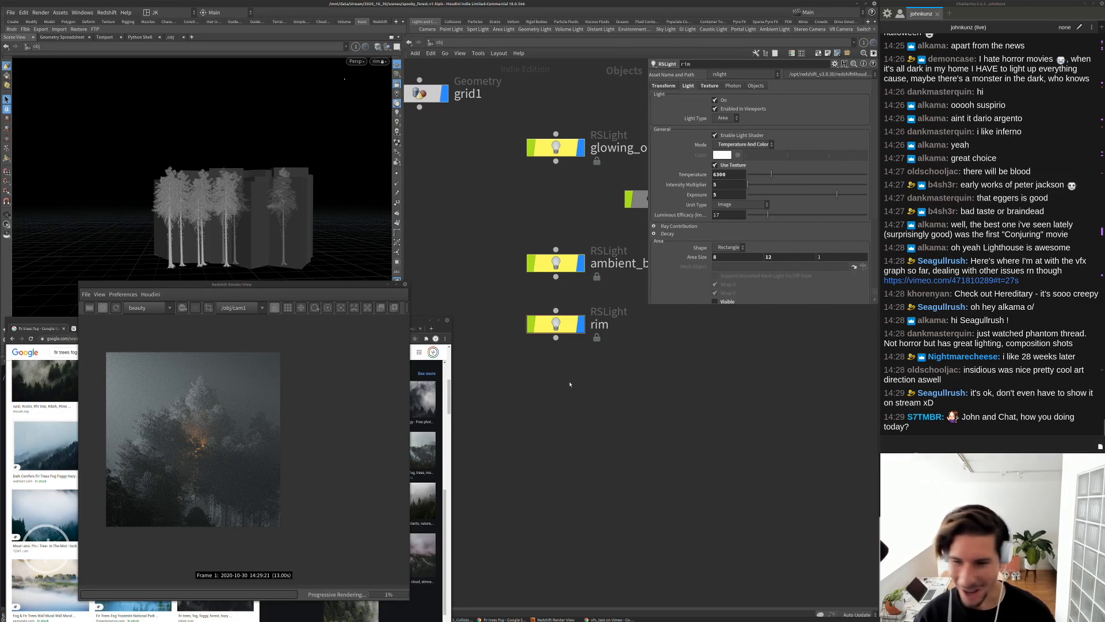
pyautogui.scroll(3, 185, 437)
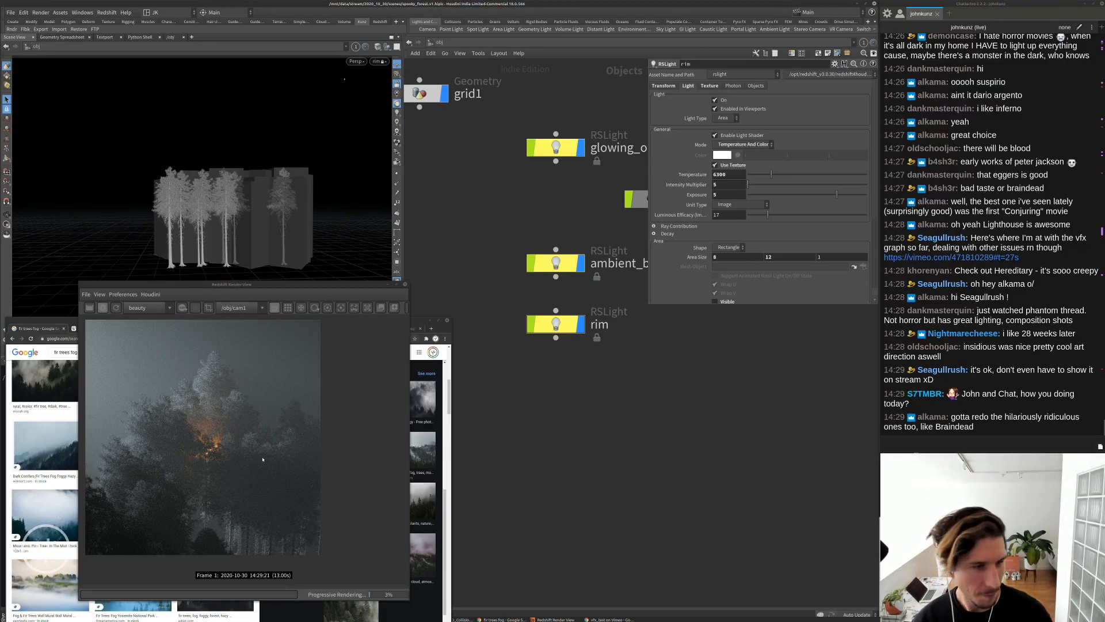
pyautogui.scroll(-1, 262, 459)
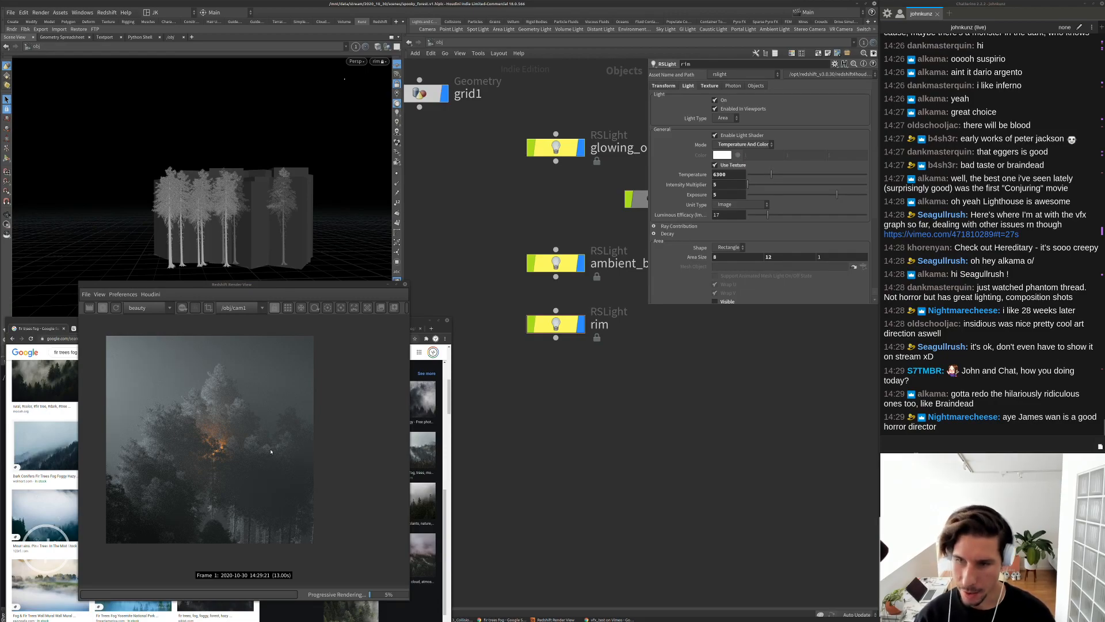
pyautogui.scroll(-1, 218, 441)
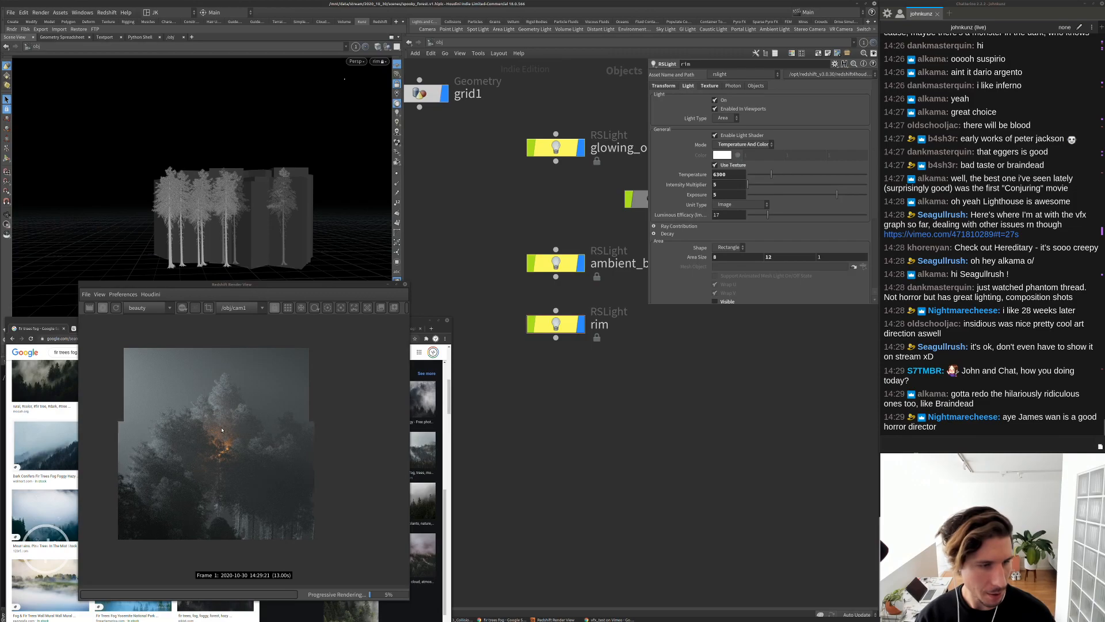
pyautogui.scroll(2, 221, 429)
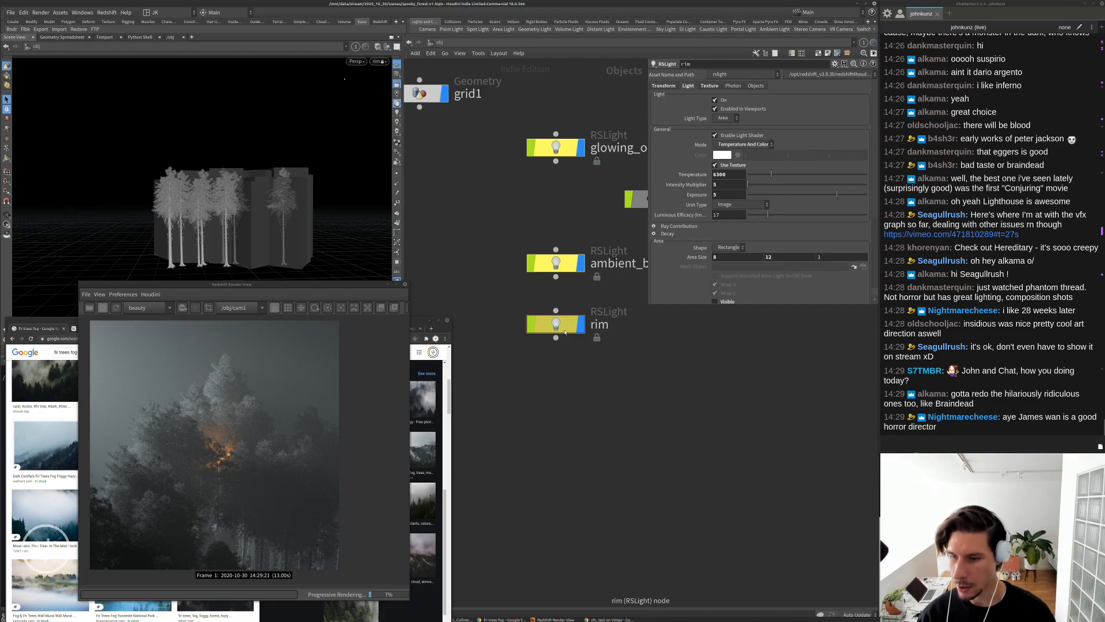
pyautogui.moveTo(659, 399); pyautogui.dragTo(664, 433, button='middle')
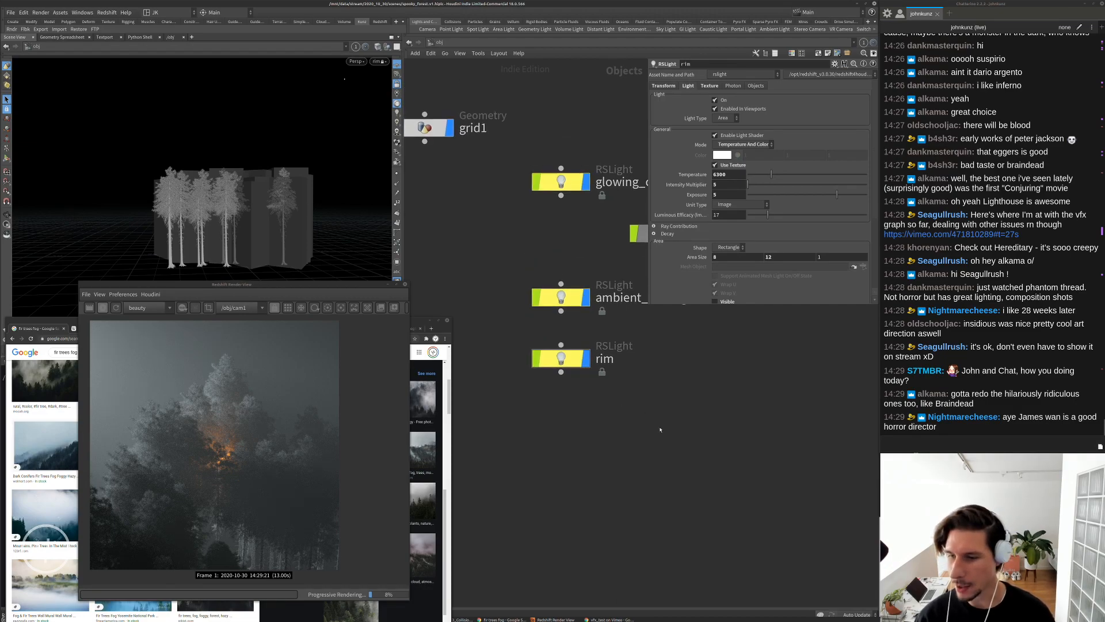
pyautogui.scroll(-1, 642, 415)
pyautogui.scroll(1, 584, 410)
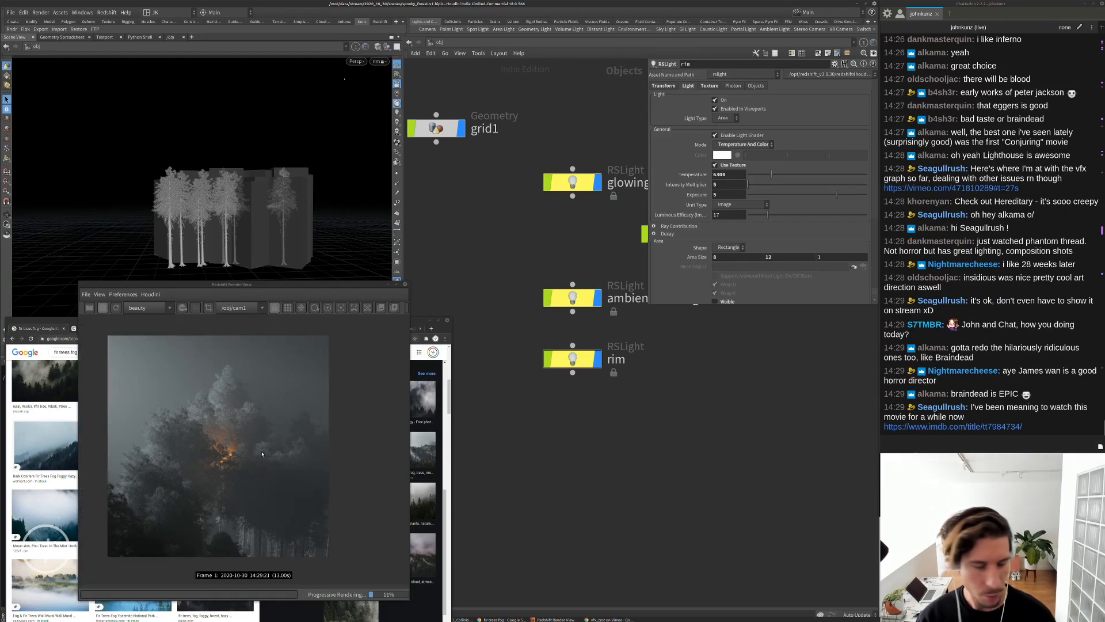
pyautogui.moveTo(684, 325); pyautogui.dragTo(685, 388, button='middle')
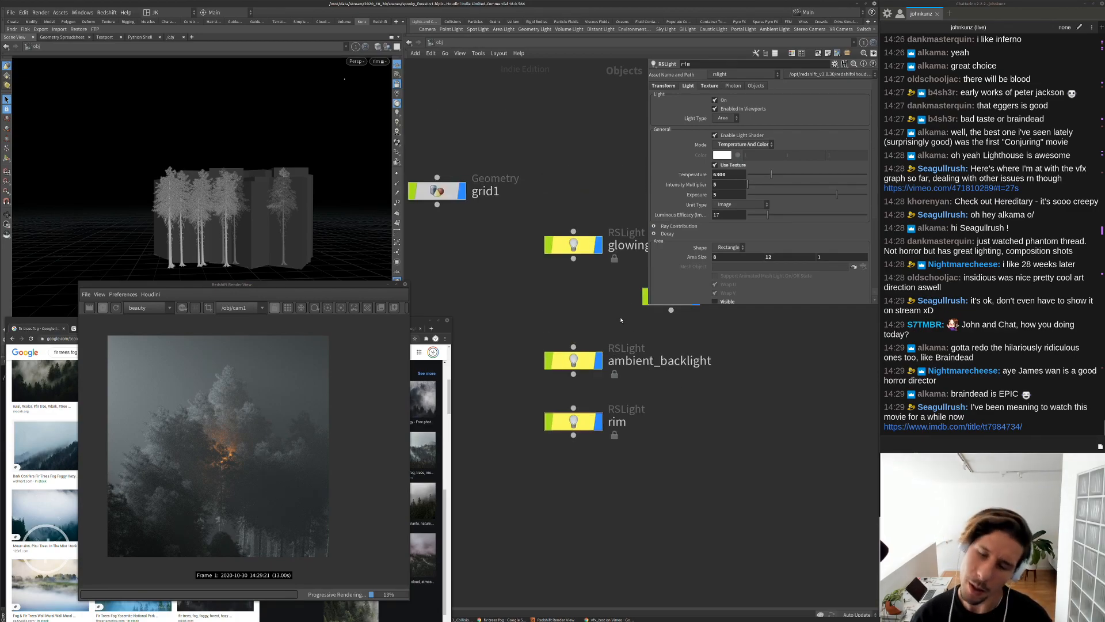
pyautogui.moveTo(621, 320); pyautogui.dragTo(610, 295, button='middle')
pyautogui.moveTo(758, 426); pyautogui.dragTo(747, 427, button='middle')
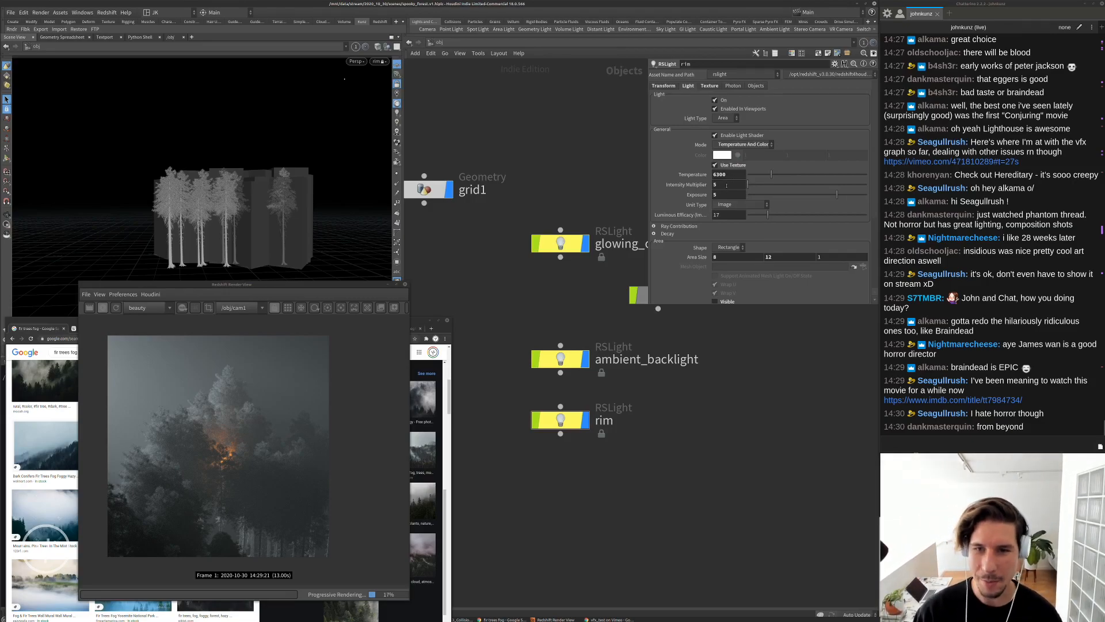
# Try Intensity Multiplier values of 25 and 1 on the rim light
pyautogui.click(728, 184)
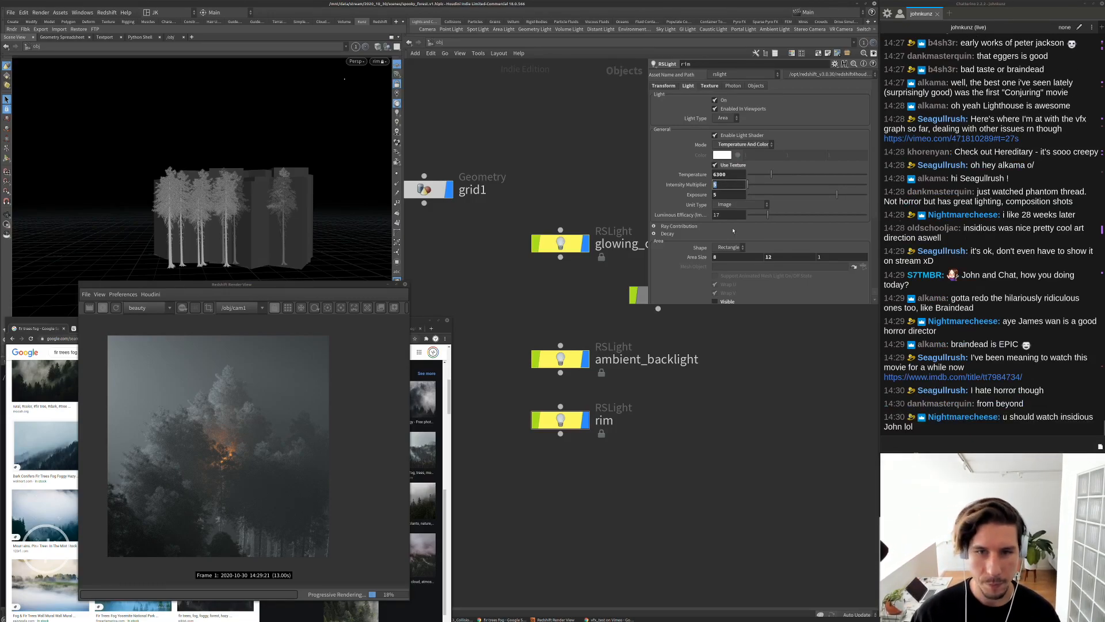
pyautogui.click(721, 258)
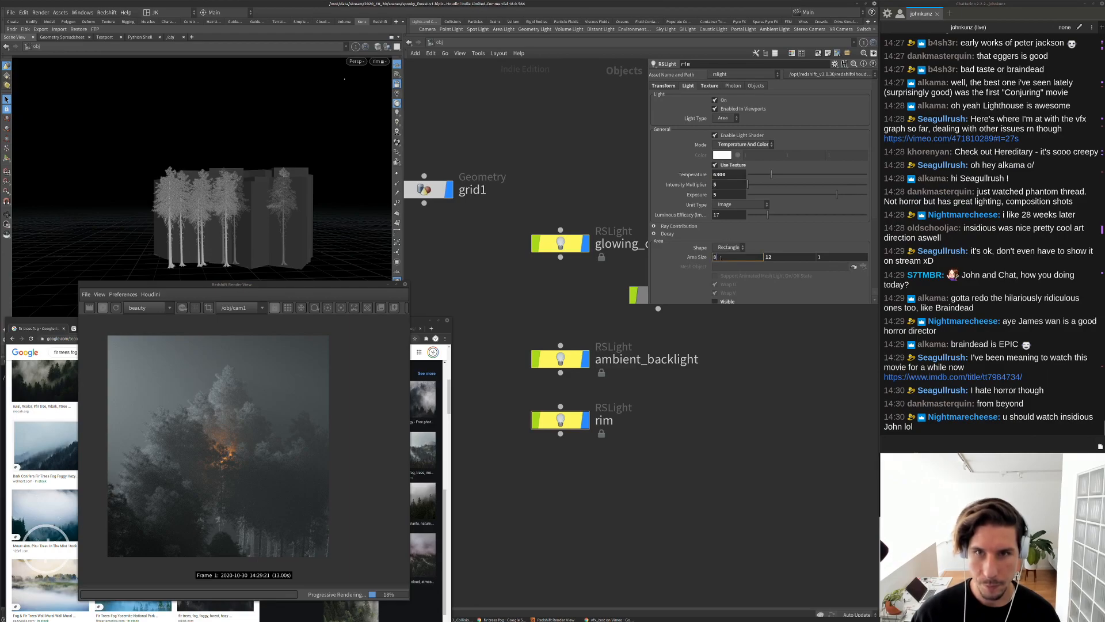
pyautogui.click(730, 184)
pyautogui.write('25')
pyautogui.press('Return')
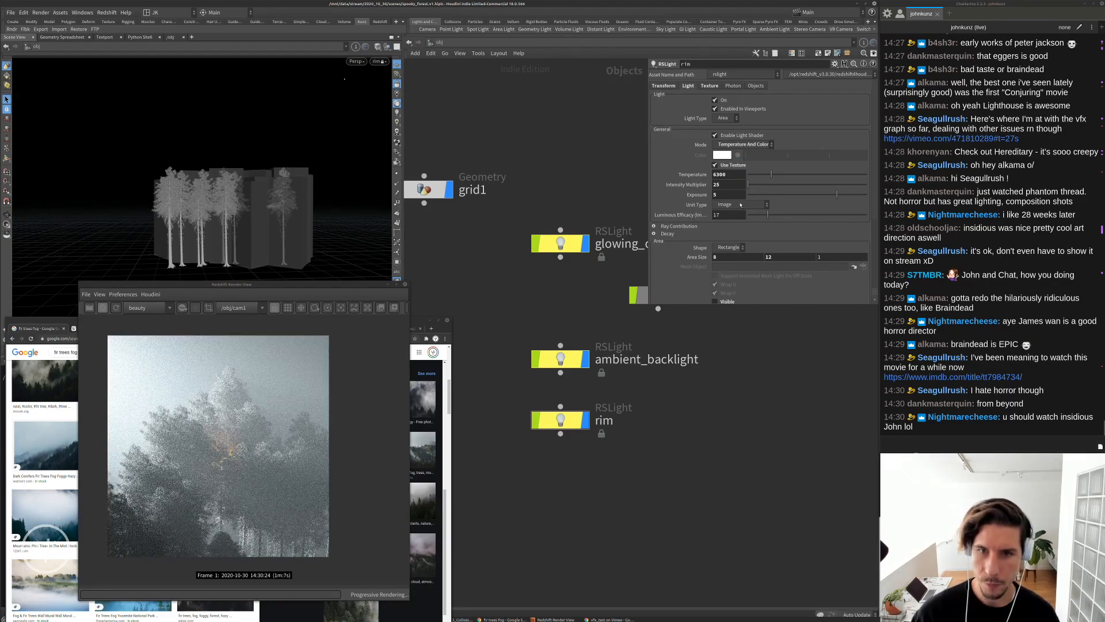
pyautogui.scroll(-1, 261, 407)
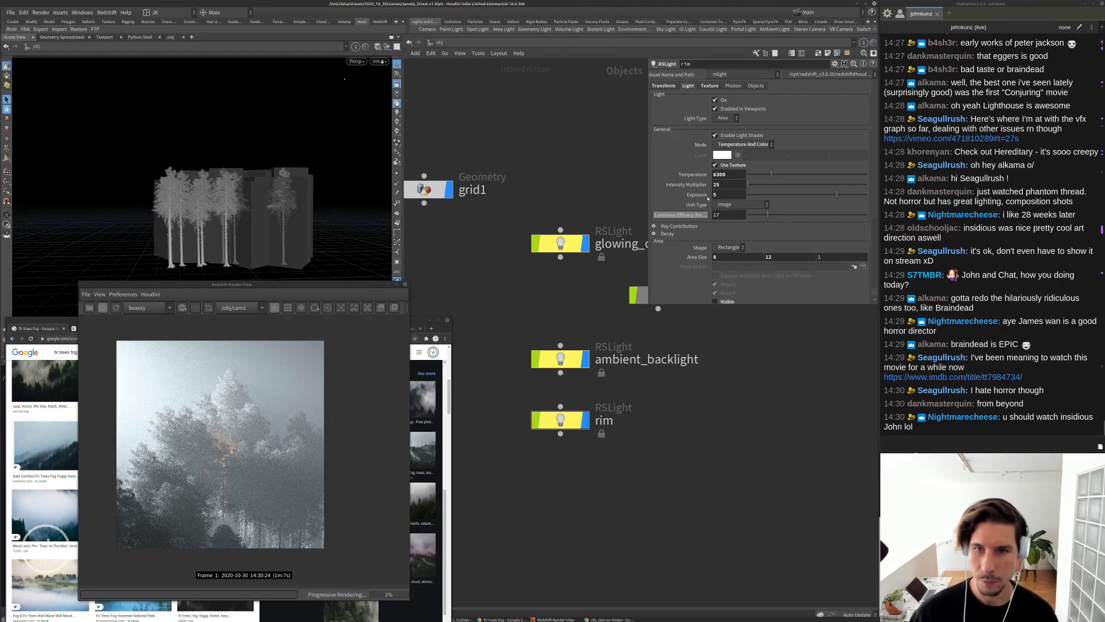
pyautogui.doubleClick(720, 184)
pyautogui.write('1')
pyautogui.press('Return')
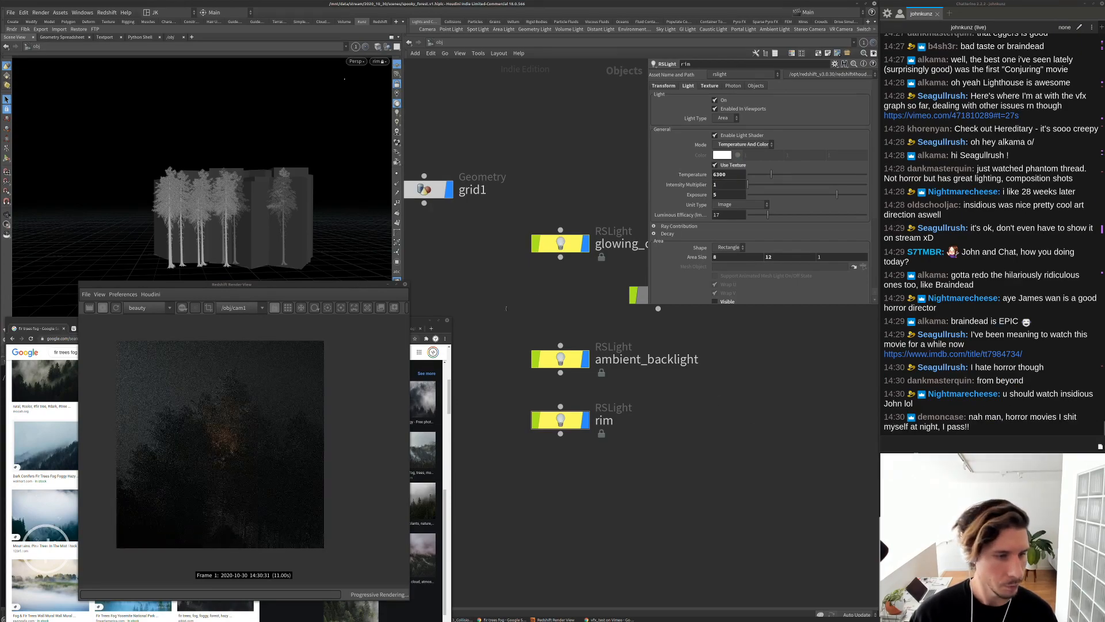
# Set the rim light's Spread to 0.487 and its Intensity Multiplier to 15
pyautogui.scroll(-3, 760, 190)
pyautogui.moveTo(785, 241); pyautogui.dragTo(806, 242)
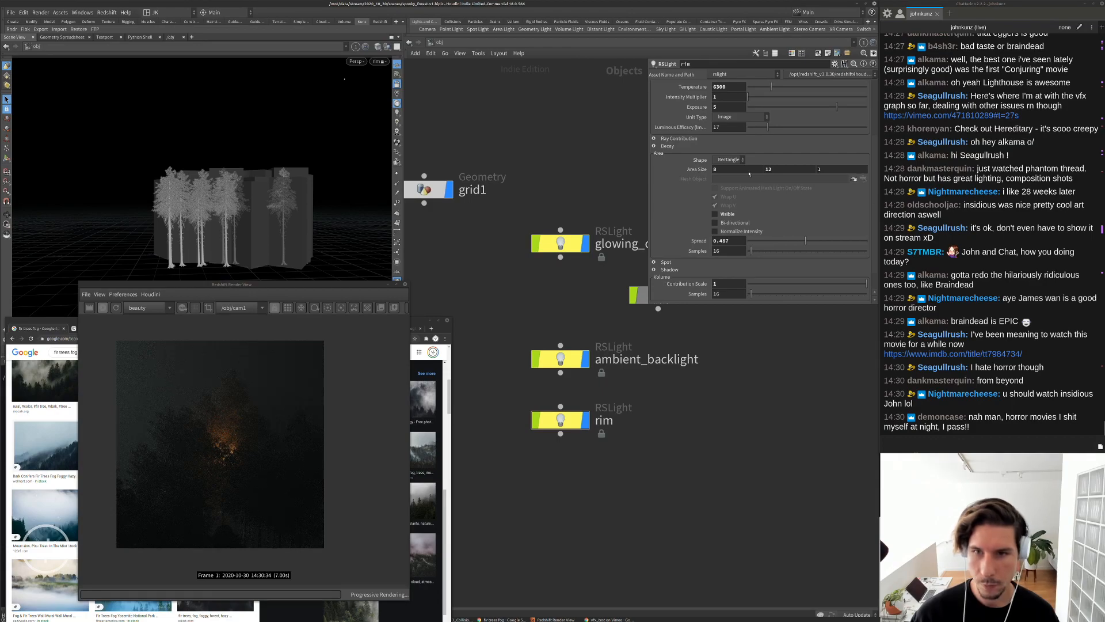
pyautogui.doubleClick(727, 107)
pyautogui.doubleClick(727, 97)
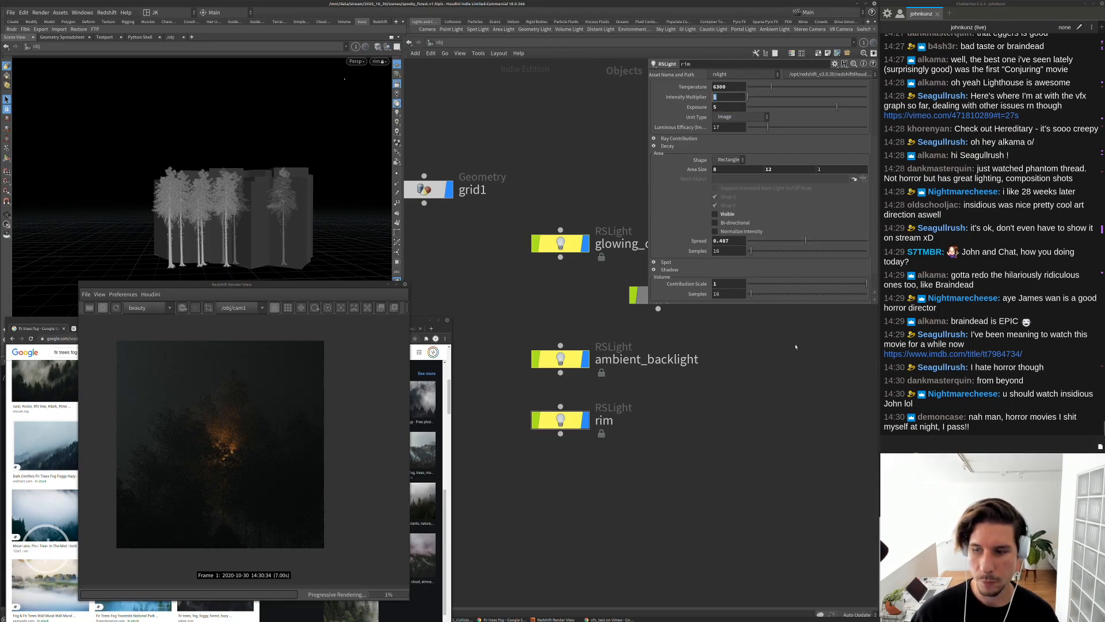
pyautogui.write('15')
pyautogui.press('Return')
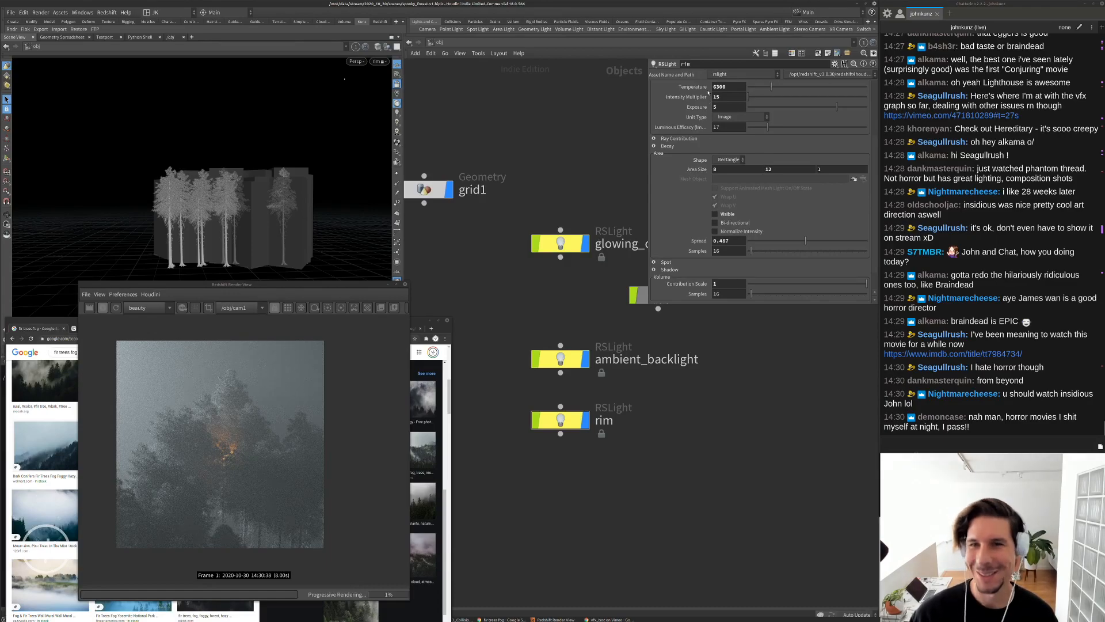
# Set the rim light's Exposure to 2 and orbit the light around to another side of the trees
pyautogui.doubleClick(725, 106)
pyautogui.write('2')
pyautogui.press('Return')
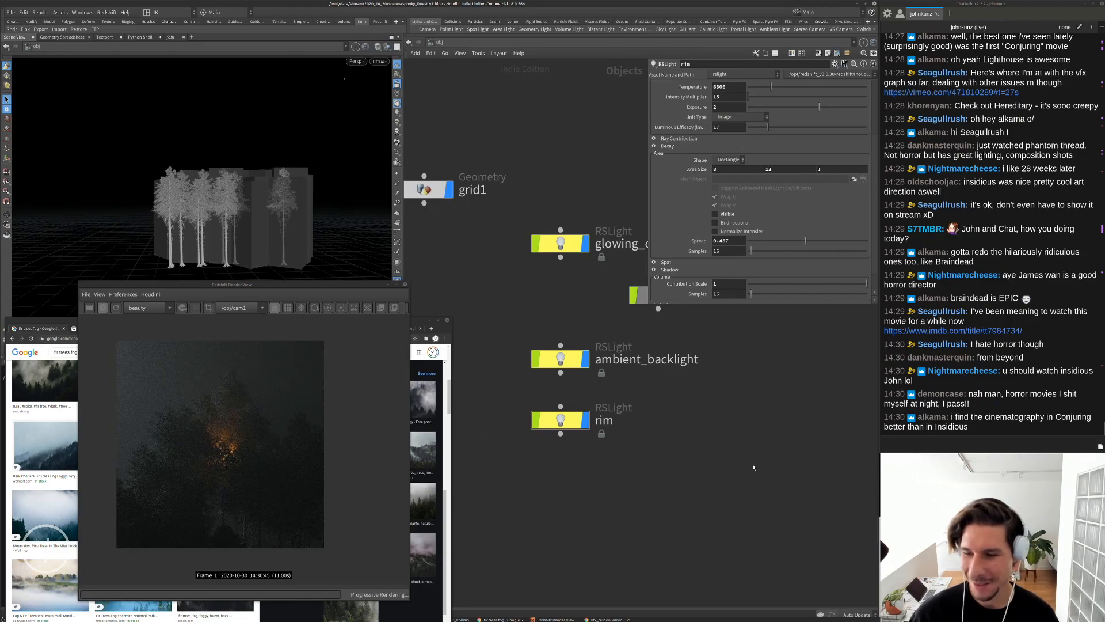
pyautogui.moveTo(750, 468); pyautogui.dragTo(775, 457, button='middle')
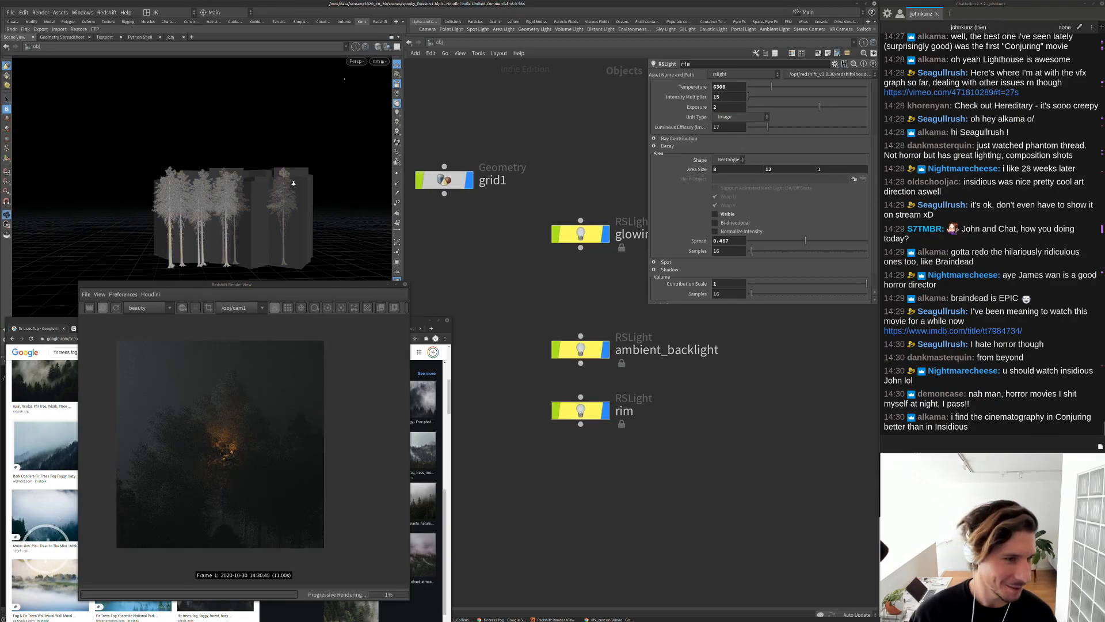
pyautogui.keyDown('alt'); pyautogui.scroll(3, 290, 197); pyautogui.keyUp('alt')
pyautogui.moveTo(291, 196); pyautogui.dragTo(241, 197)
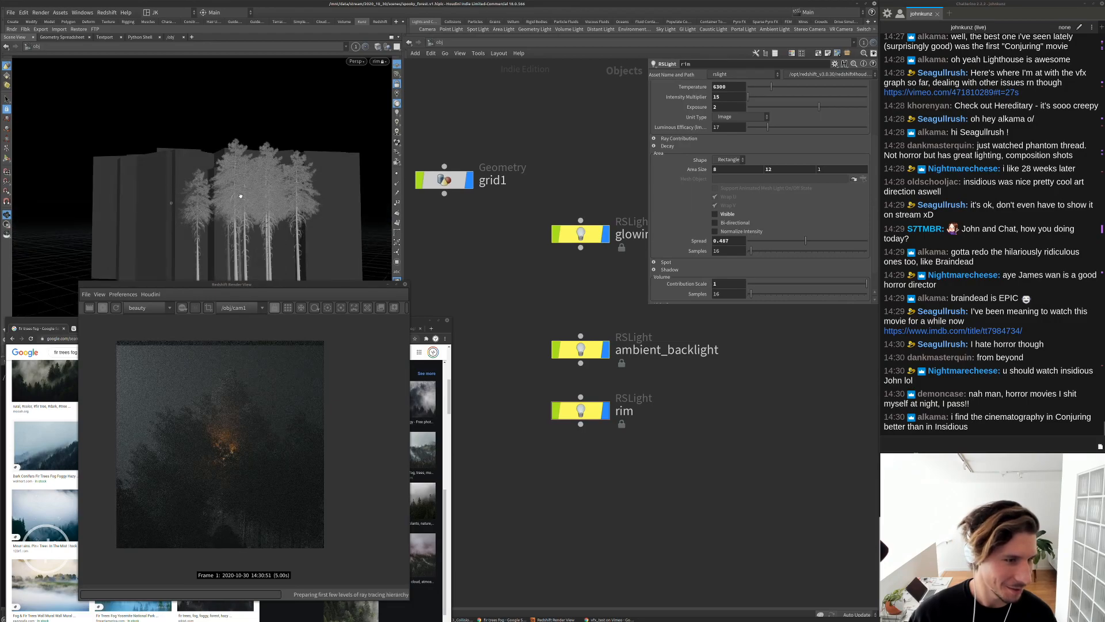
pyautogui.press('s')
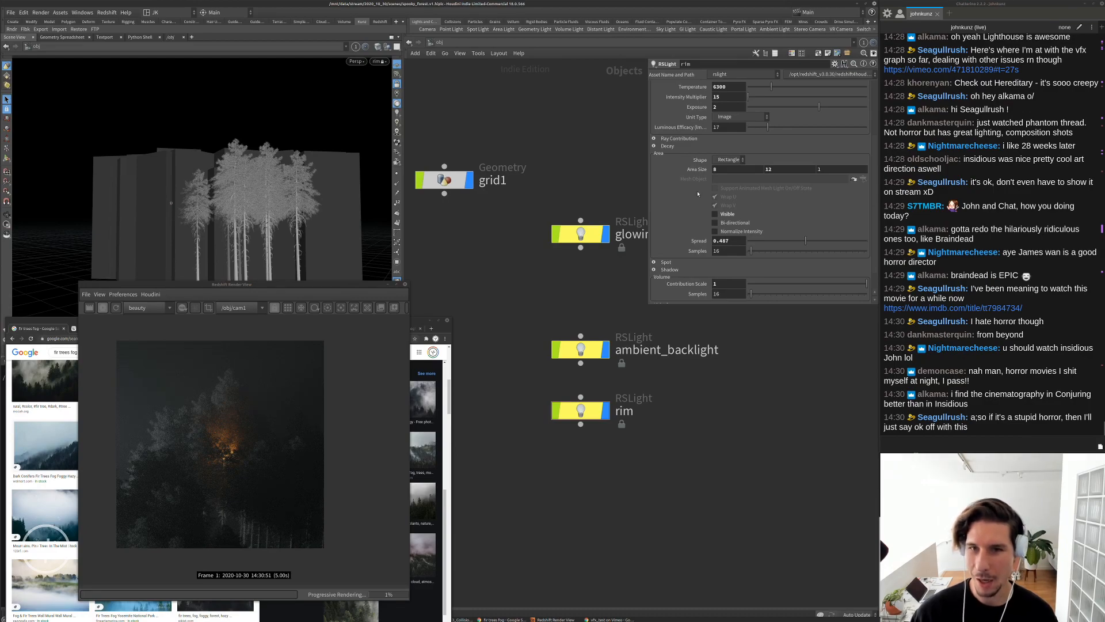
# Set the rim light's volume Contribution Scale to 0.235 and its Exposure to 4
pyautogui.click(776, 283)
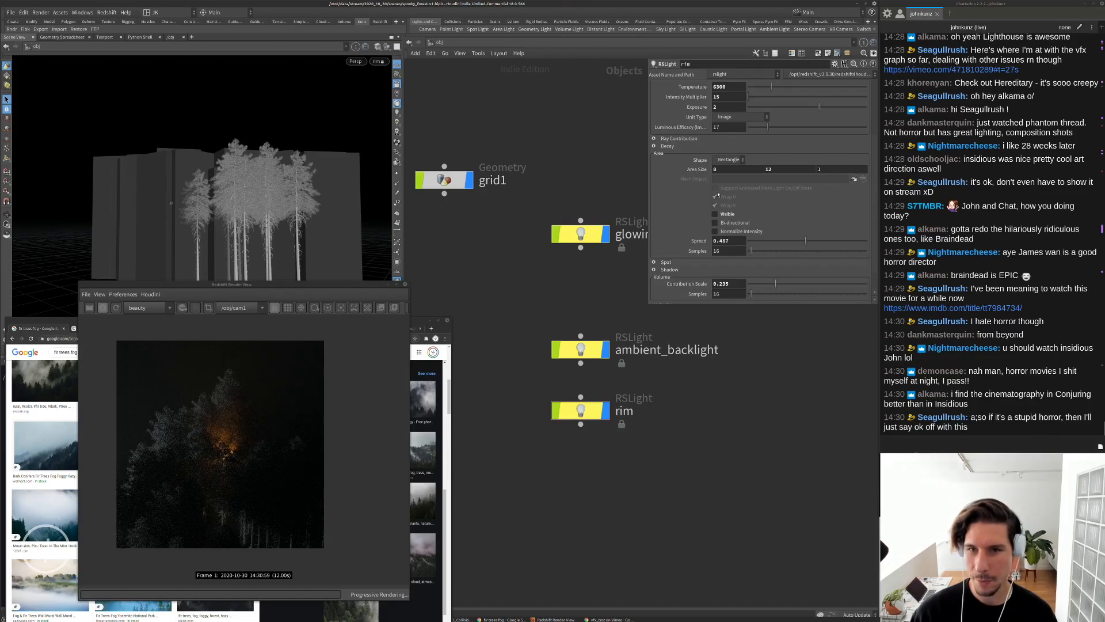
pyautogui.doubleClick(728, 106)
pyautogui.write('4')
pyautogui.press('Return')
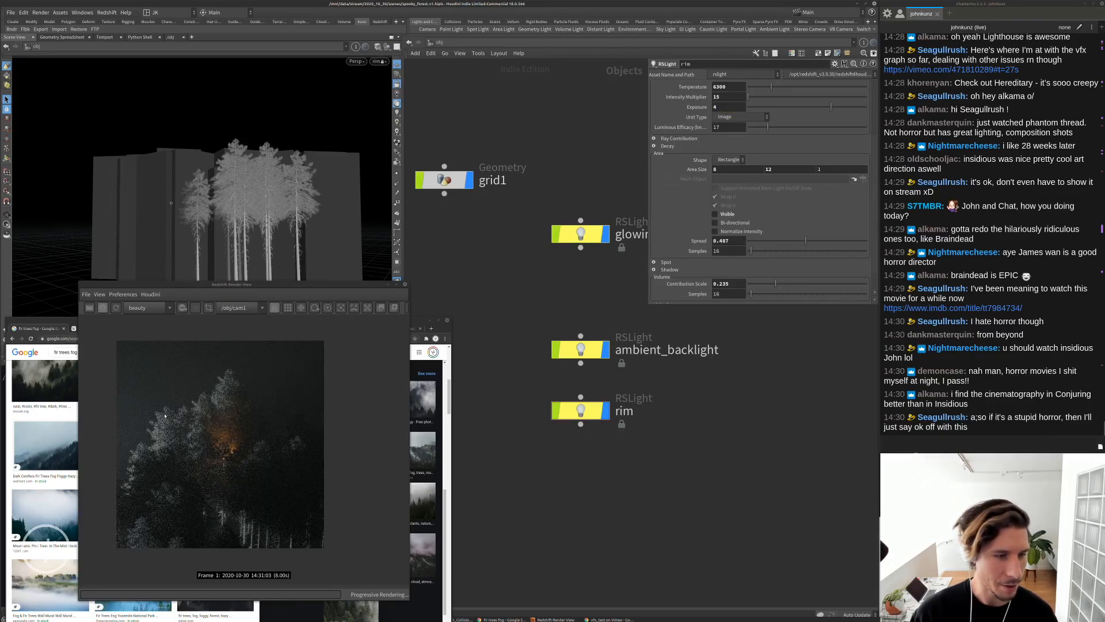
pyautogui.moveTo(715, 419); pyautogui.dragTo(731, 394, button='middle')
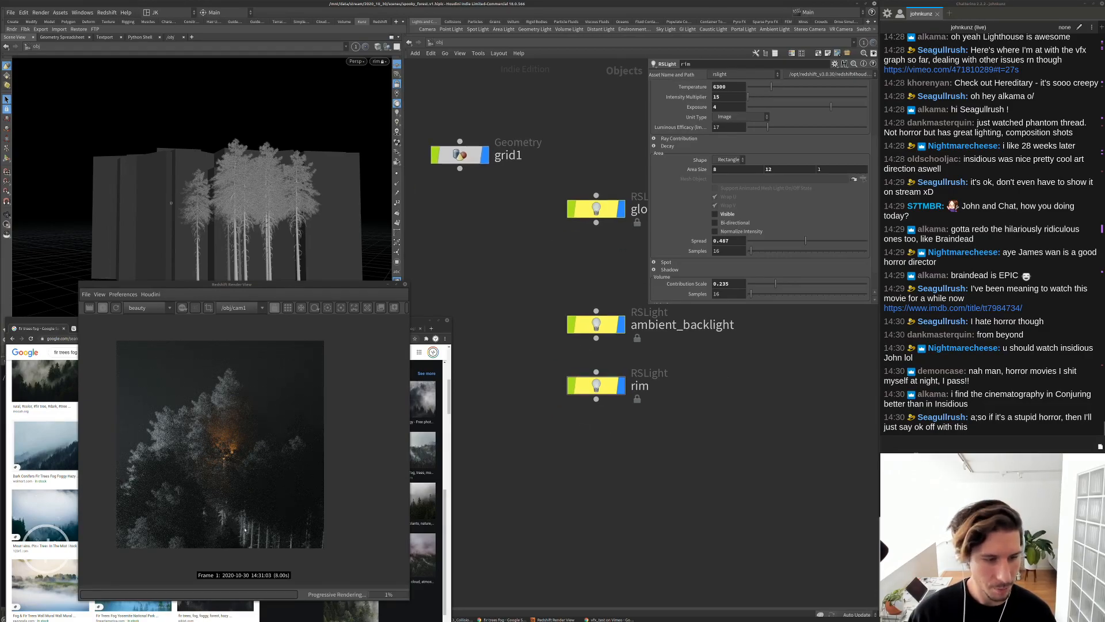
# Reposition the rim light through its locked view, trying different heights and placing it off to the side of the trees, aimed slightly above them
pyautogui.moveTo(228, 215); pyautogui.dragTo(297, 222)
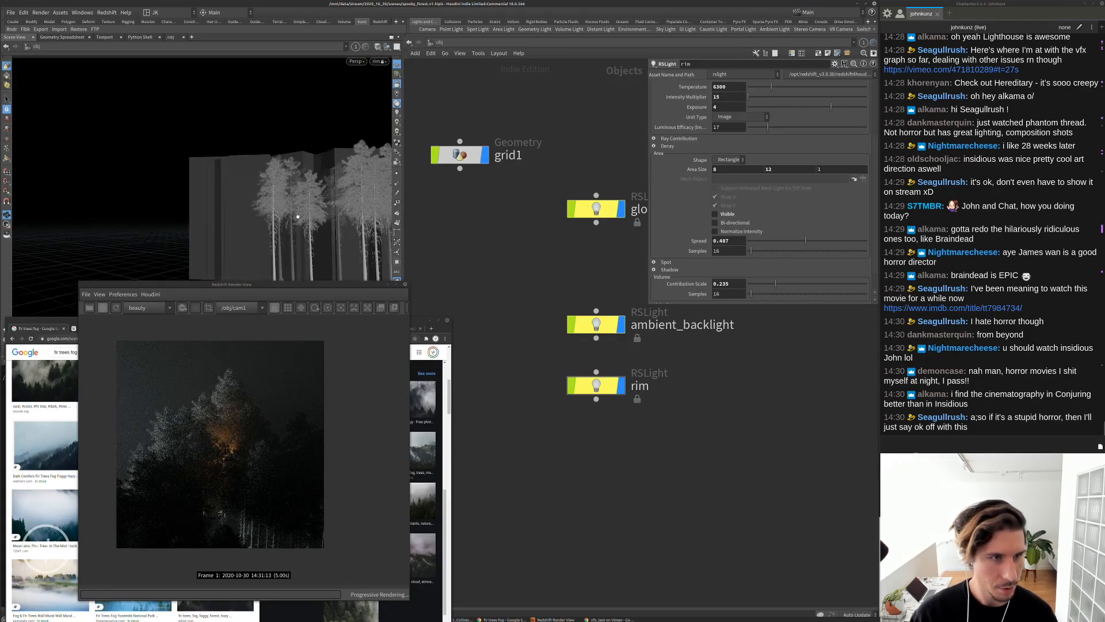
pyautogui.moveTo(295, 214); pyautogui.dragTo(293, 198)
pyautogui.moveTo(293, 199); pyautogui.dragTo(266, 294, button='middle')
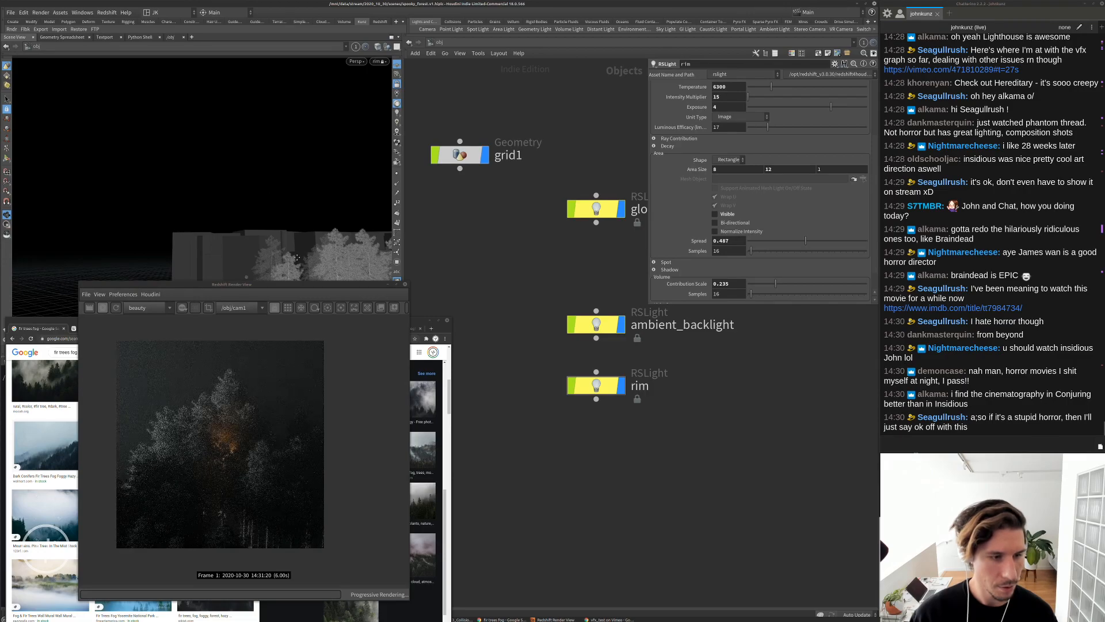
pyautogui.moveTo(292, 213); pyautogui.dragTo(297, 258, button='middle')
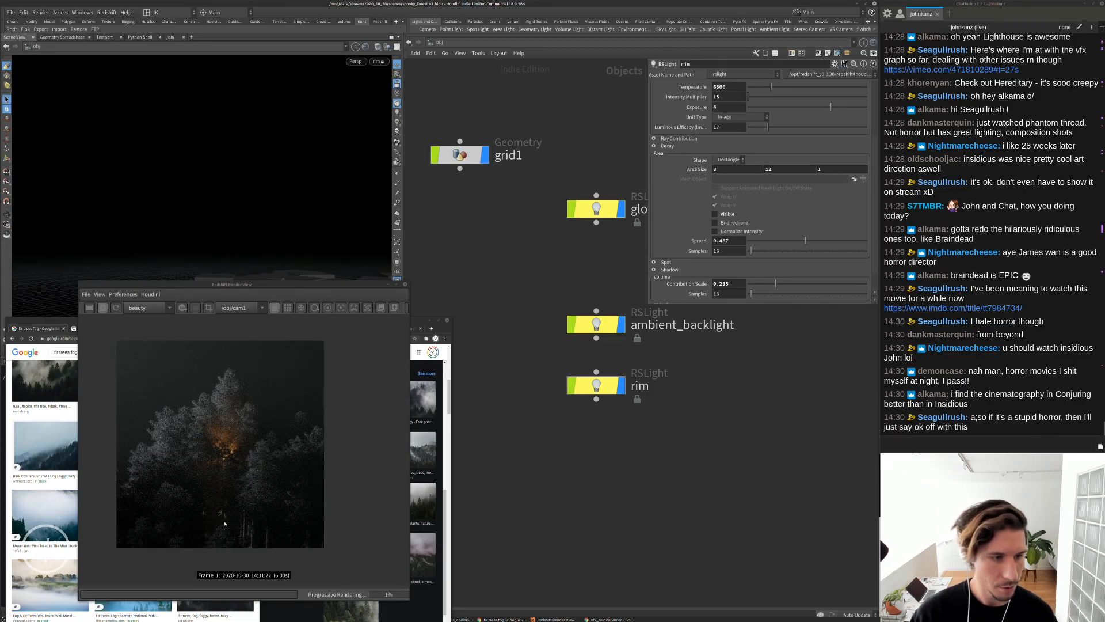
pyautogui.scroll(-1, 181, 488)
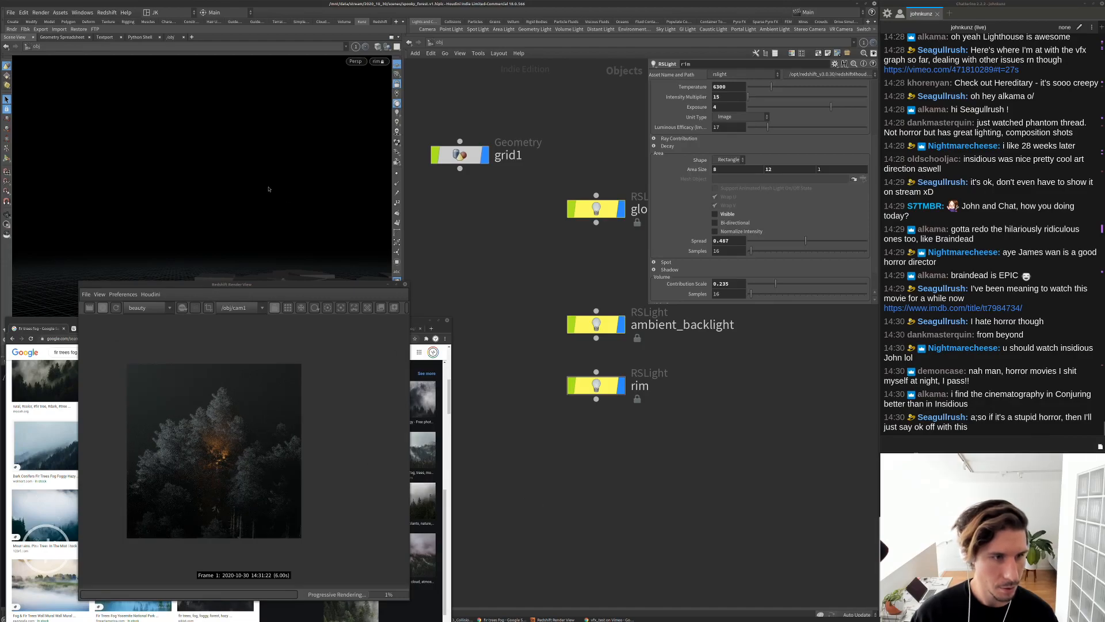
pyautogui.keyDown('alt'); pyautogui.moveTo(299, 189); pyautogui.dragTo(286, 98, button='middle'); pyautogui.keyUp('alt')
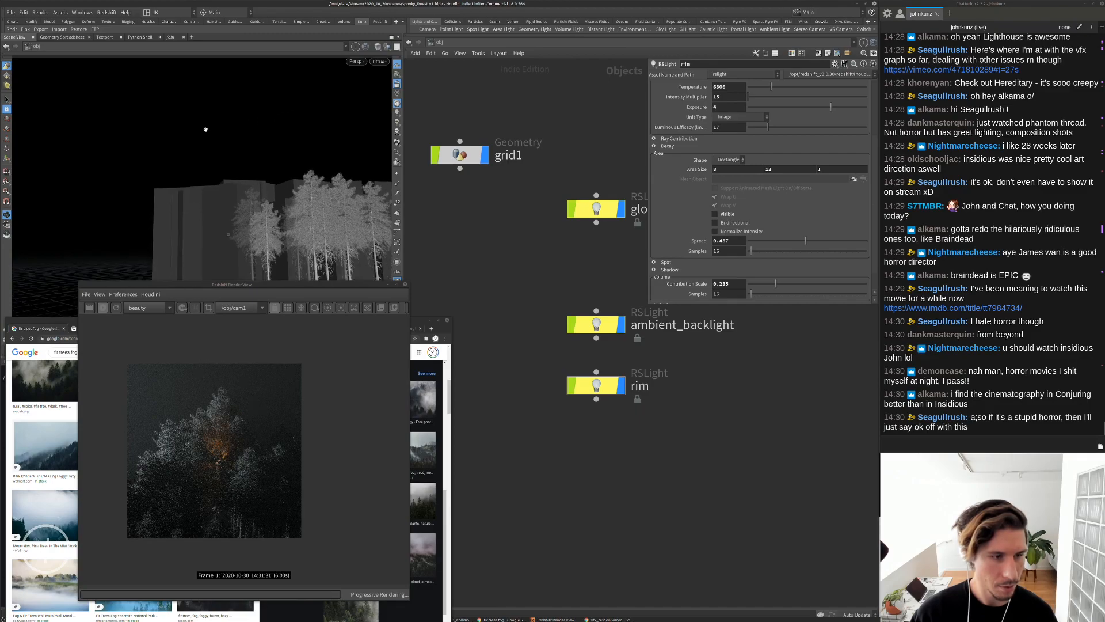
pyautogui.keyDown('alt'); pyautogui.moveTo(243, 139); pyautogui.dragTo(278, 141, button='middle'); pyautogui.keyUp('alt')
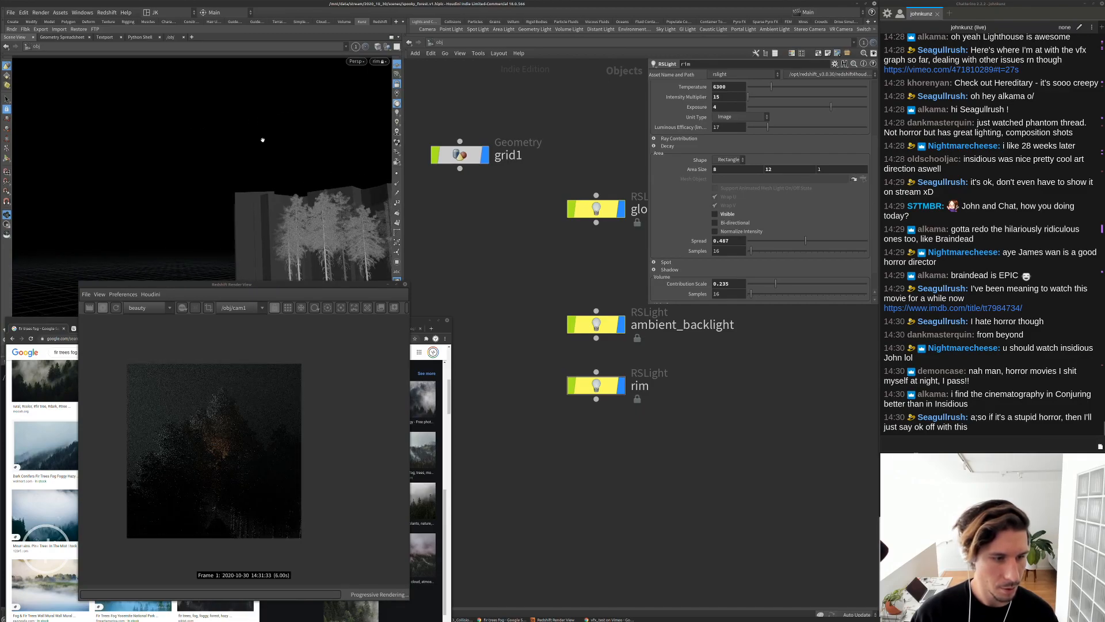
pyautogui.keyDown('alt'); pyautogui.moveTo(263, 140); pyautogui.dragTo(294, 152); pyautogui.keyUp('alt')
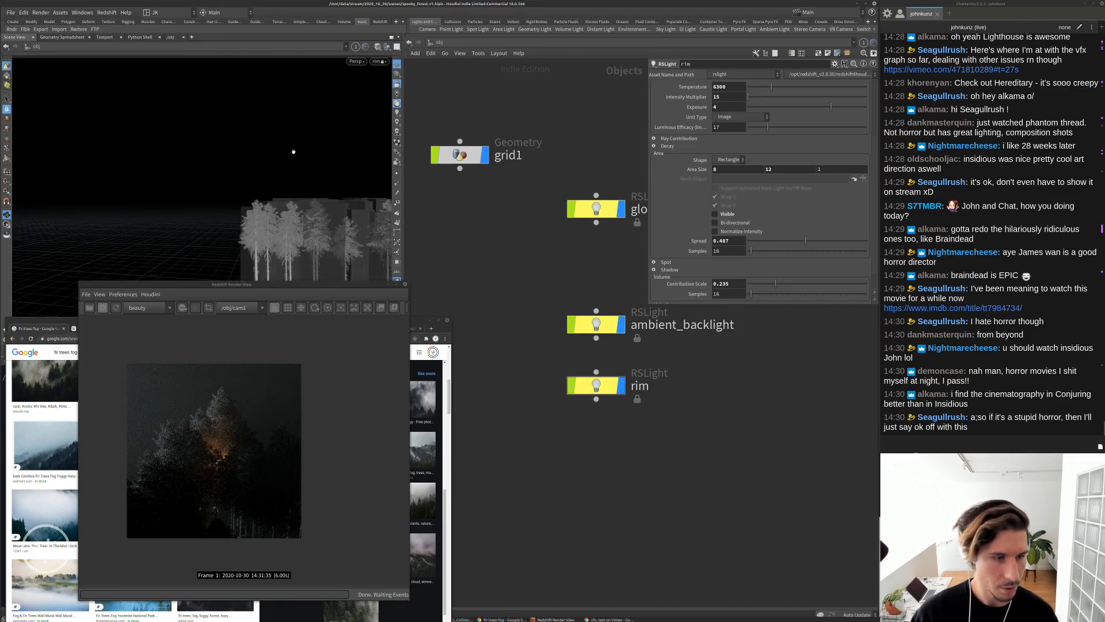
pyautogui.press('s')
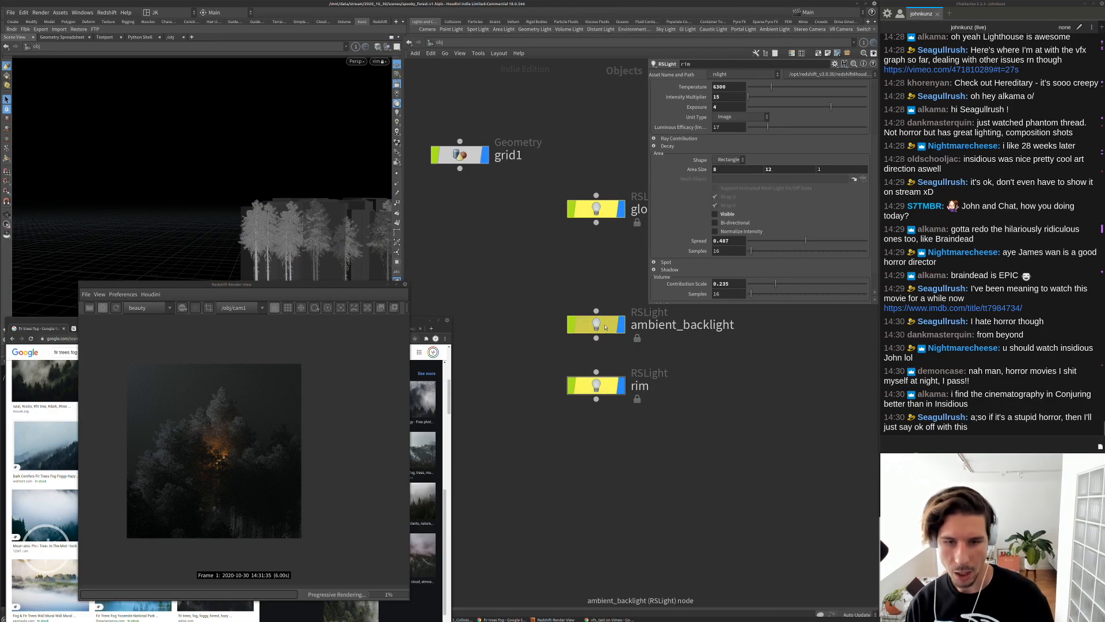
# Select the ambient_backlight light and turn it back on
pyautogui.click(605, 327)
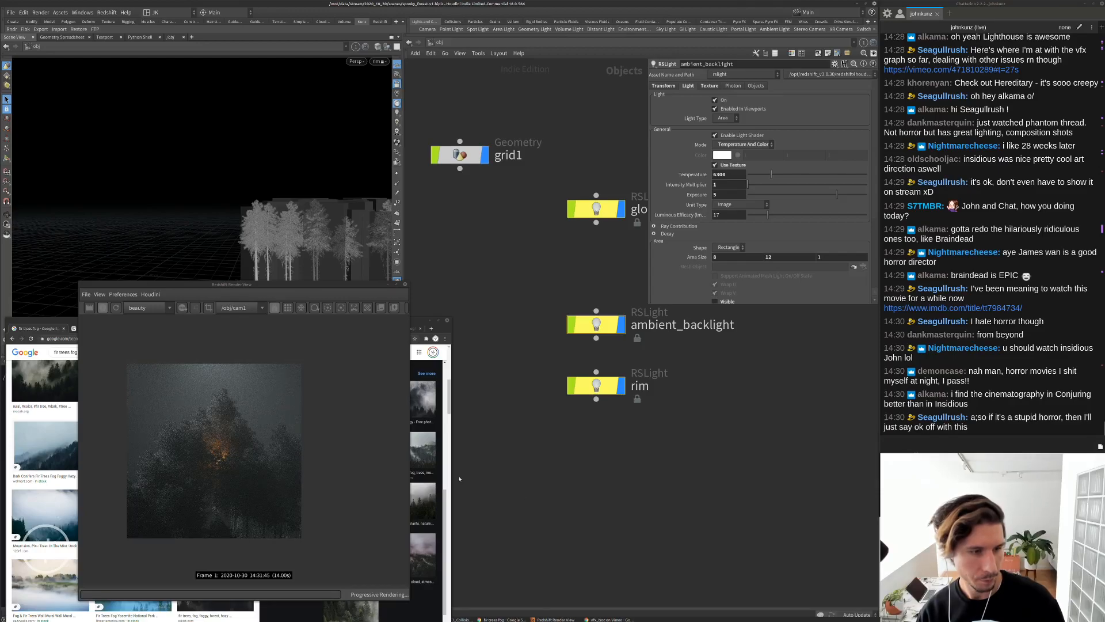
pyautogui.press('h')
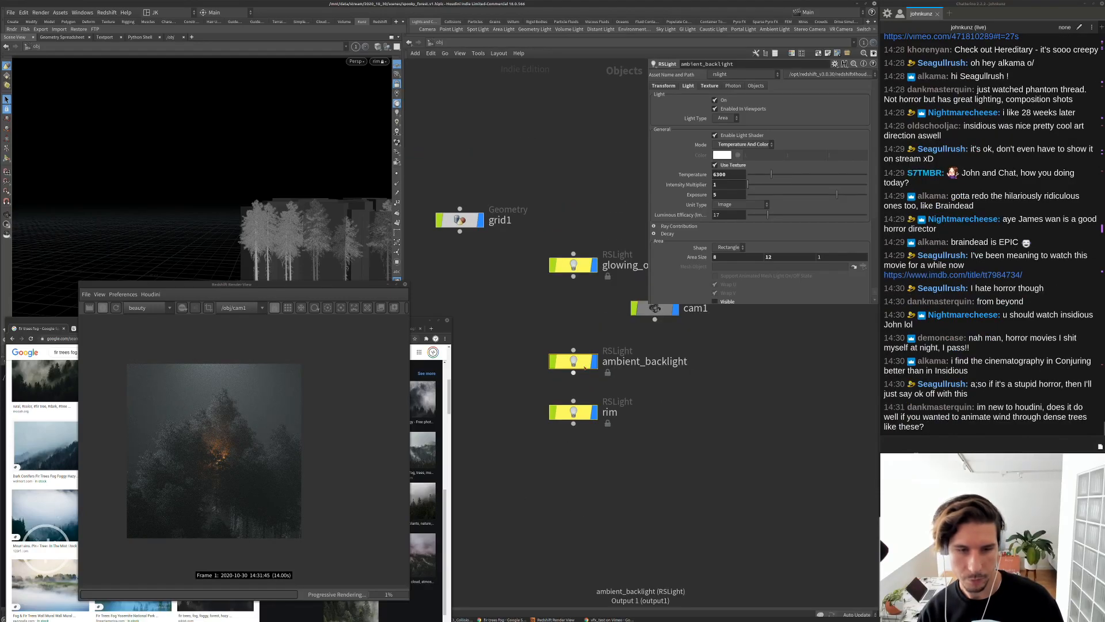
# Try the glowing_orb light's second Area Size value at 5 and 2, and settle on 1
pyautogui.click(578, 266)
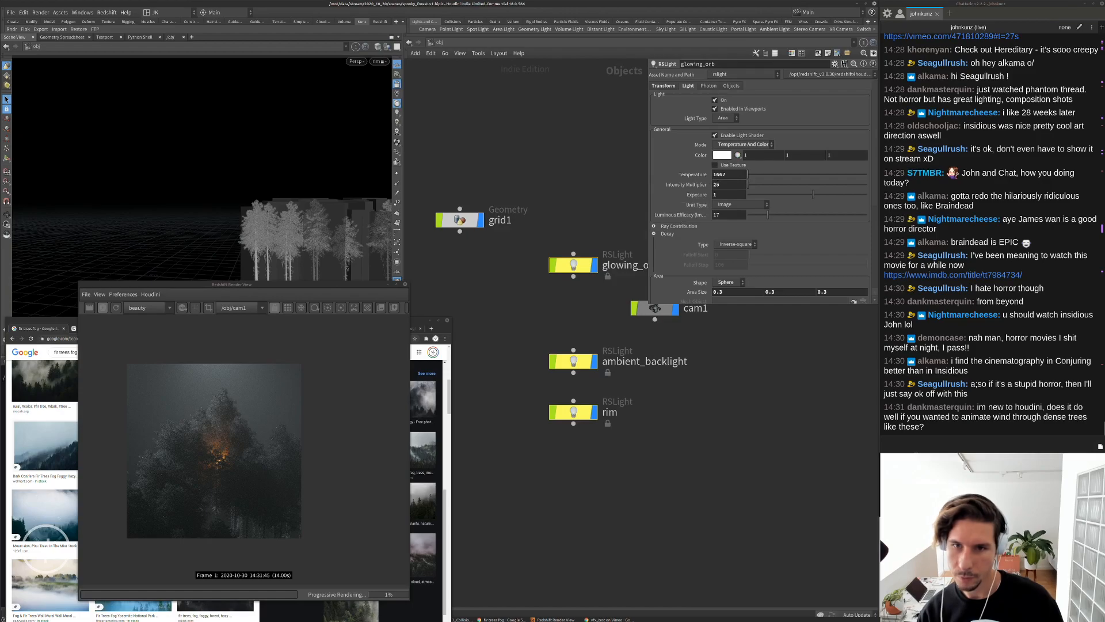
pyautogui.click(788, 292)
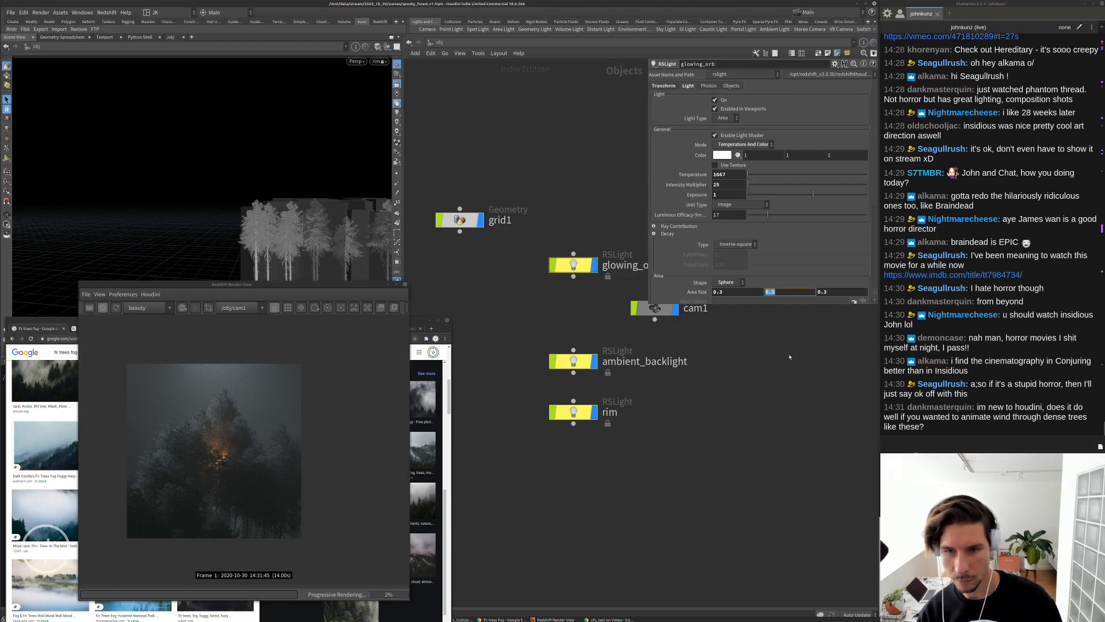
pyautogui.write('5')
pyautogui.press('Return')
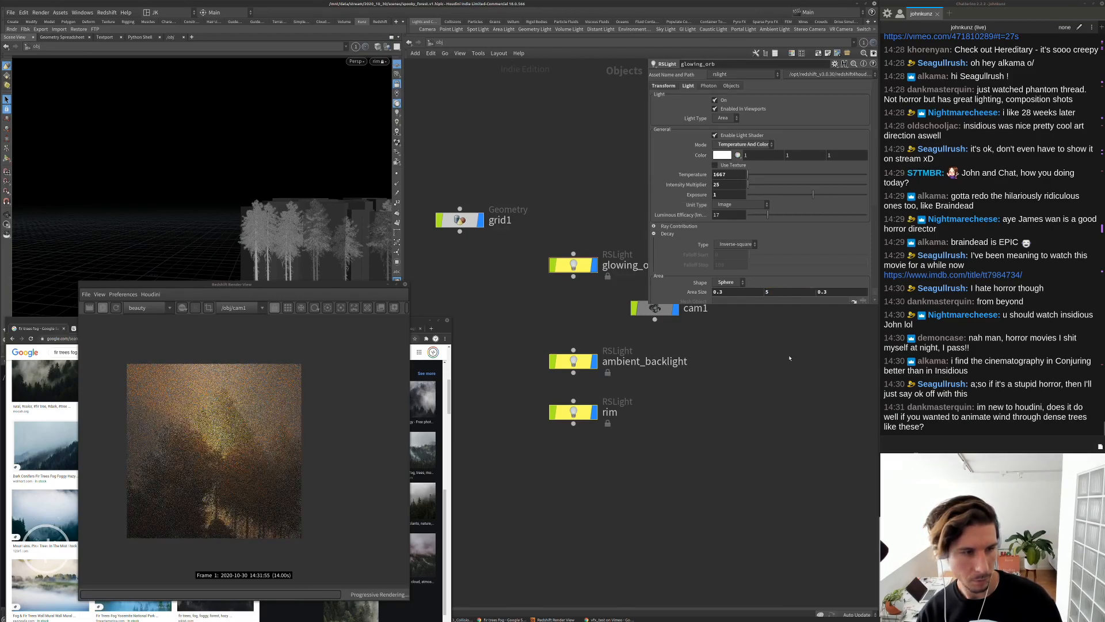
pyautogui.click(783, 292)
pyautogui.write('2')
pyautogui.press('Return')
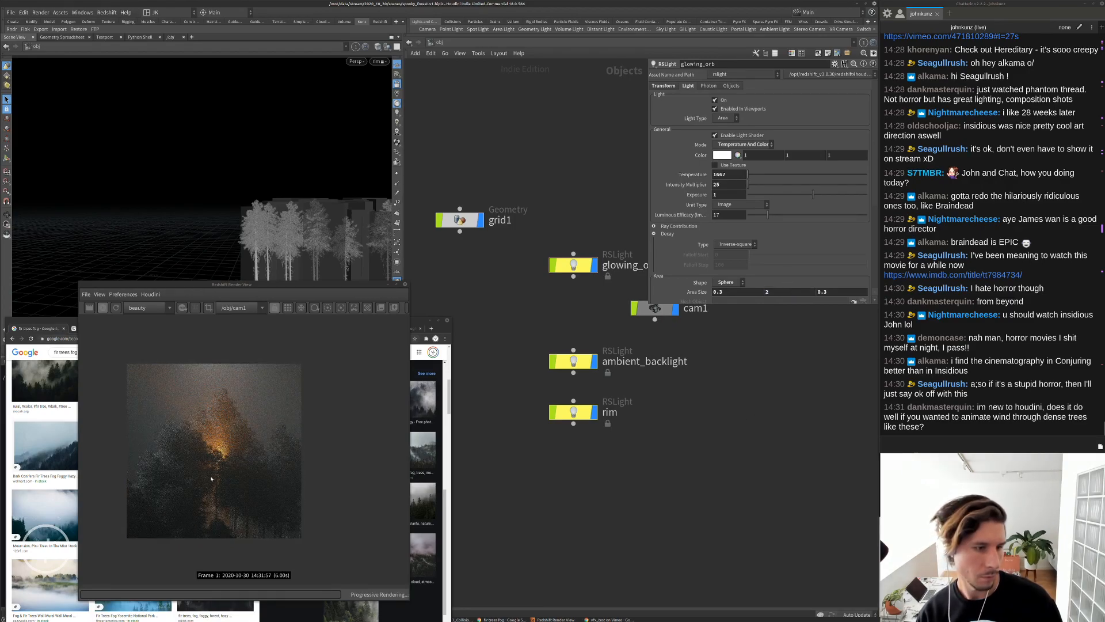
pyautogui.click(775, 293)
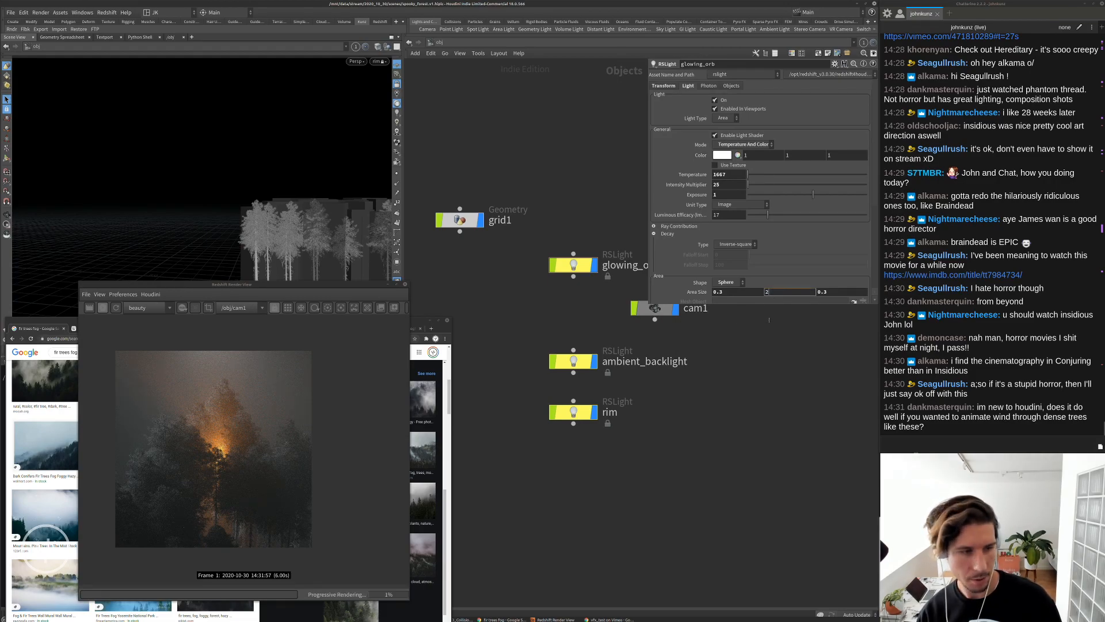
pyautogui.write('1')
pyautogui.press('Return')
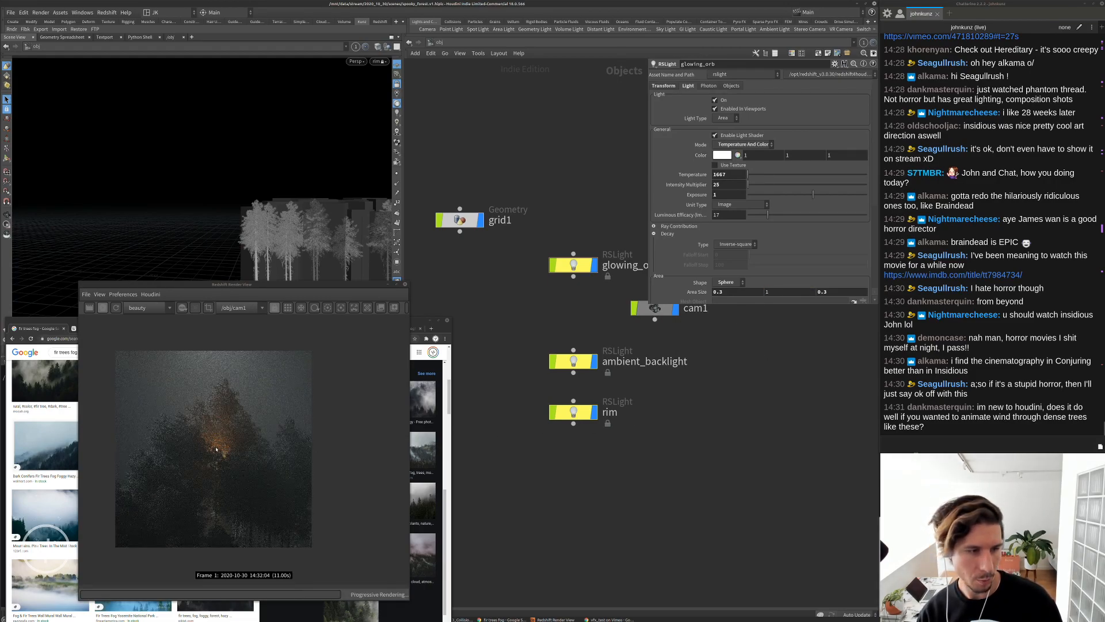
# Set the glowing_orb light's Intensity Multiplier to 27
pyautogui.scroll(2, 221, 455)
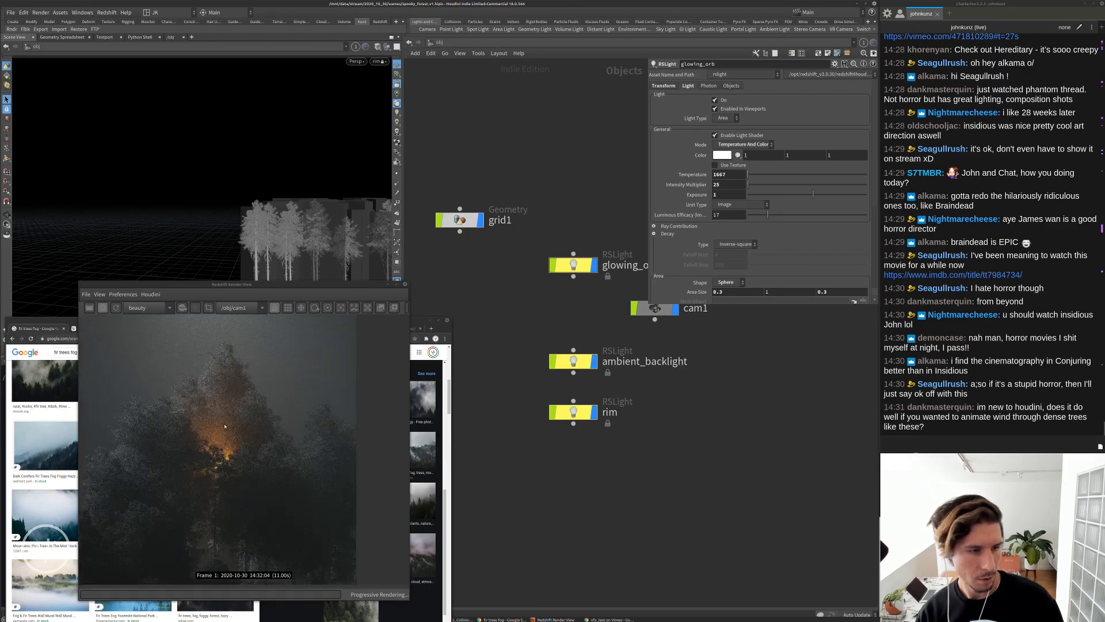
pyautogui.scroll(-1, 212, 431)
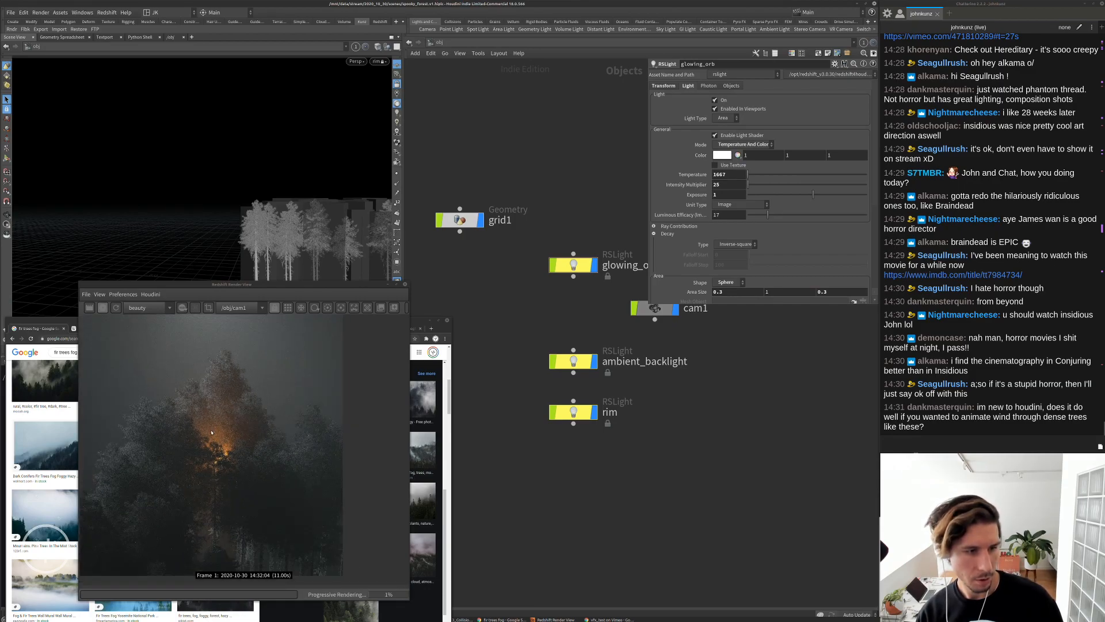
pyautogui.click(721, 183)
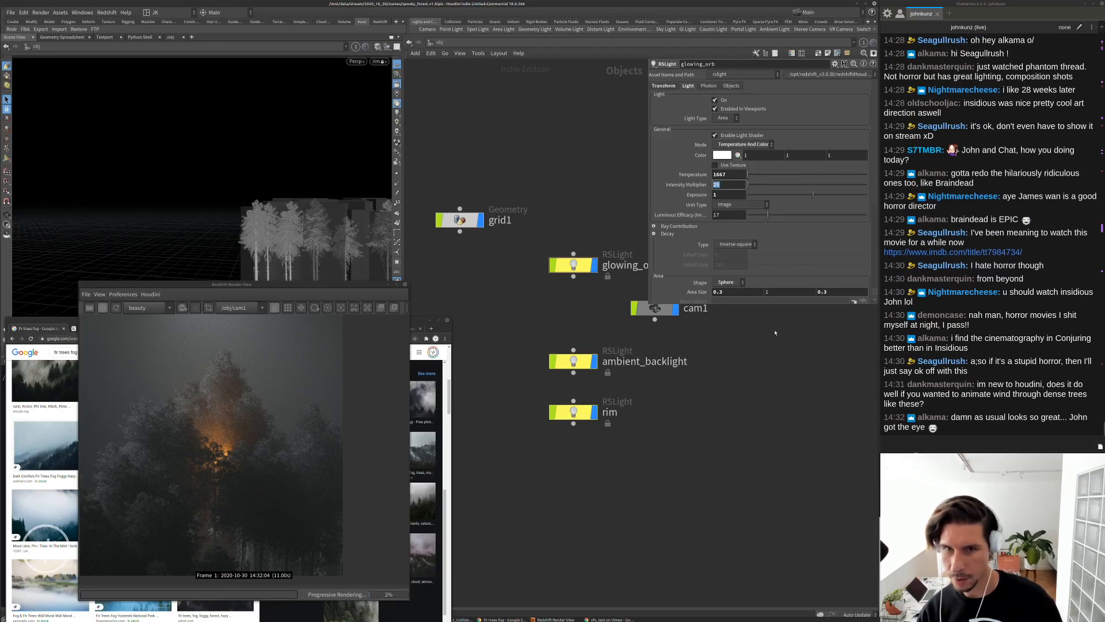
pyautogui.write('2')
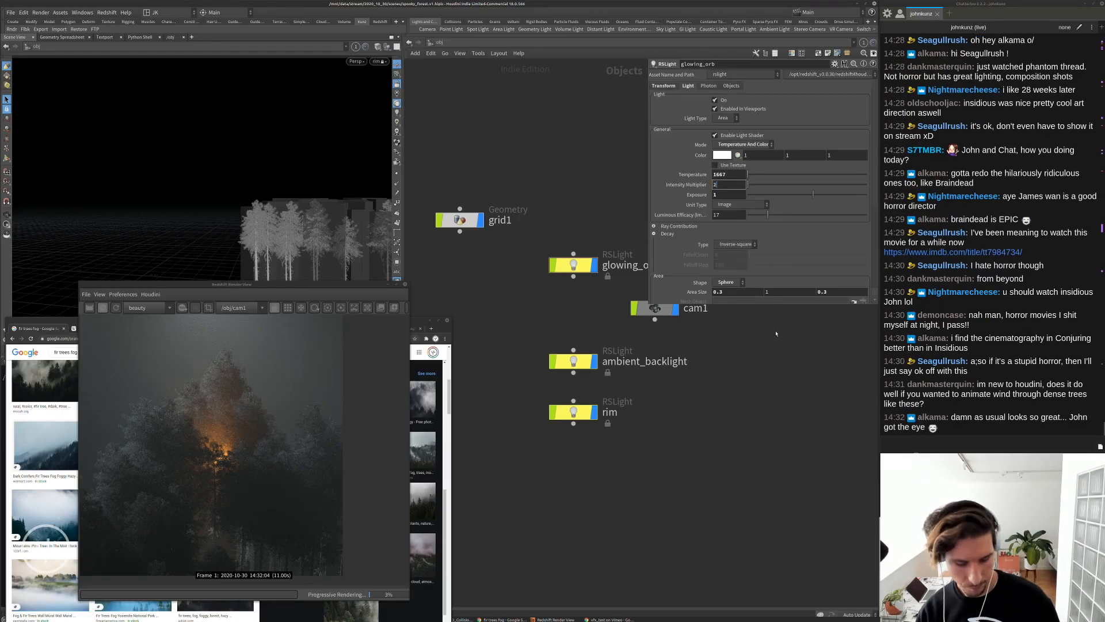
pyautogui.press('Return')
pyautogui.scroll(-2, 220, 433)
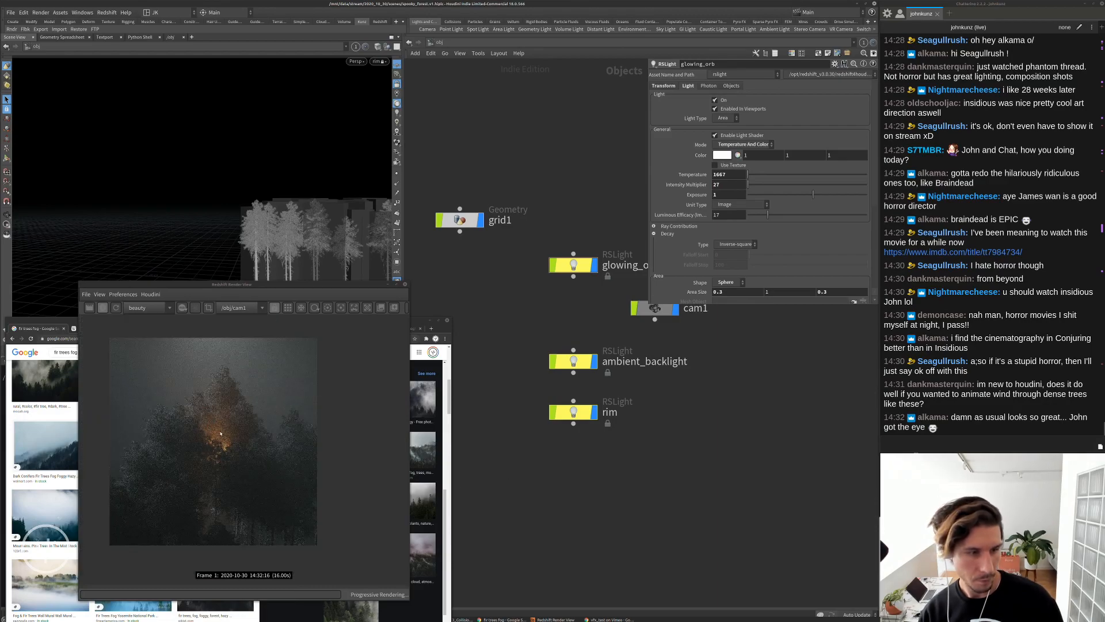
# Examine the orange glow behind the trees in the Redshift render, both close up and in the full frame
pyautogui.scroll(3, 203, 427)
pyautogui.scroll(-2, 221, 469)
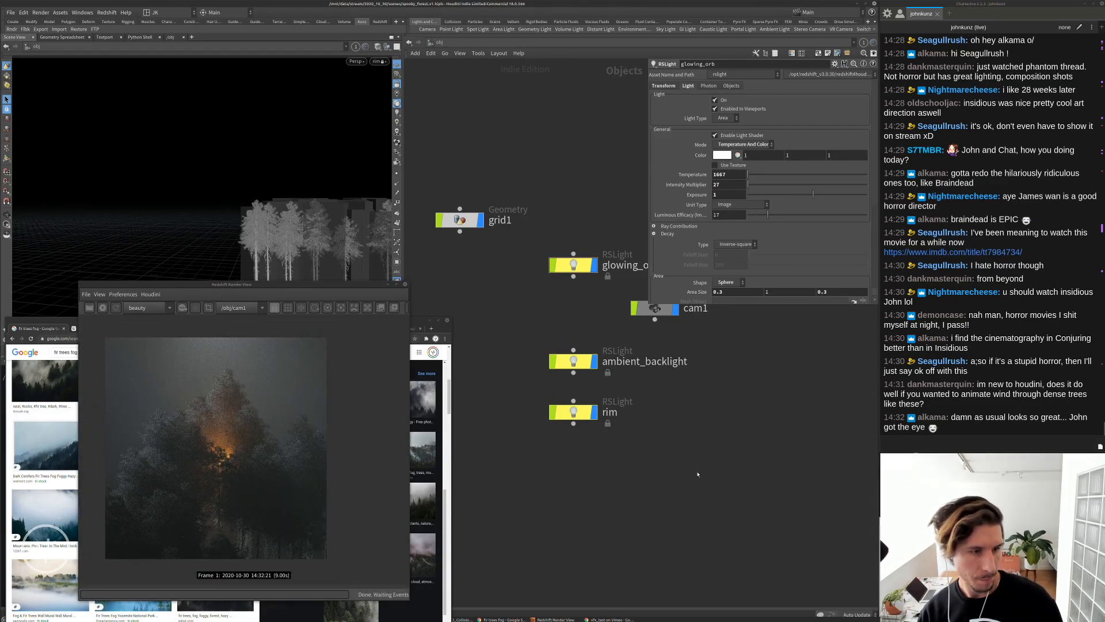
pyautogui.moveTo(685, 448); pyautogui.dragTo(688, 471, button='middle')
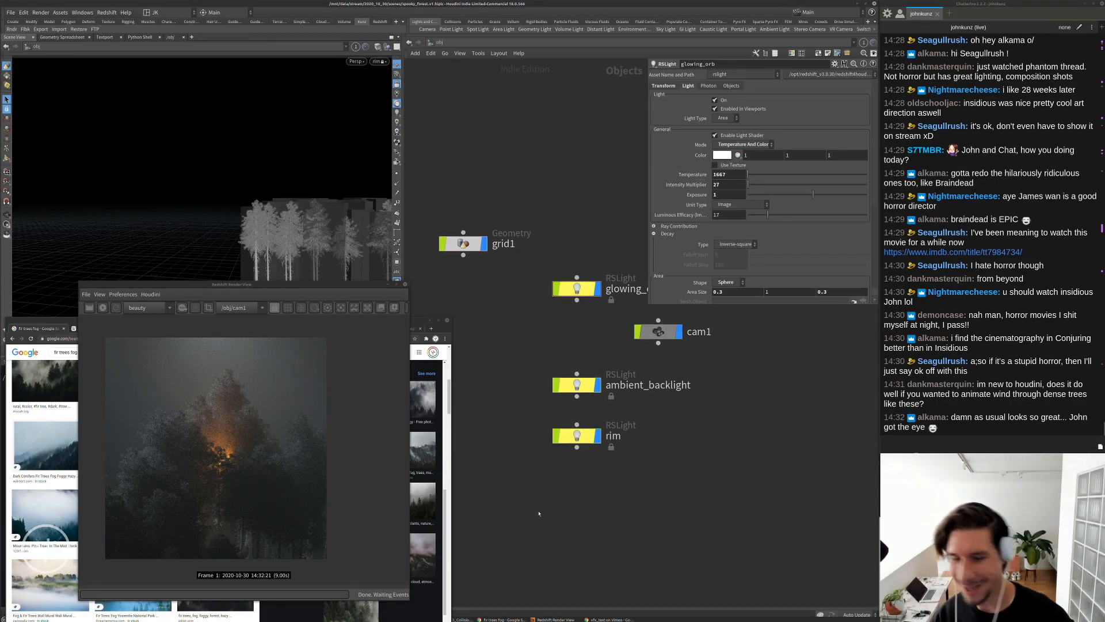
pyautogui.scroll(2, 282, 455)
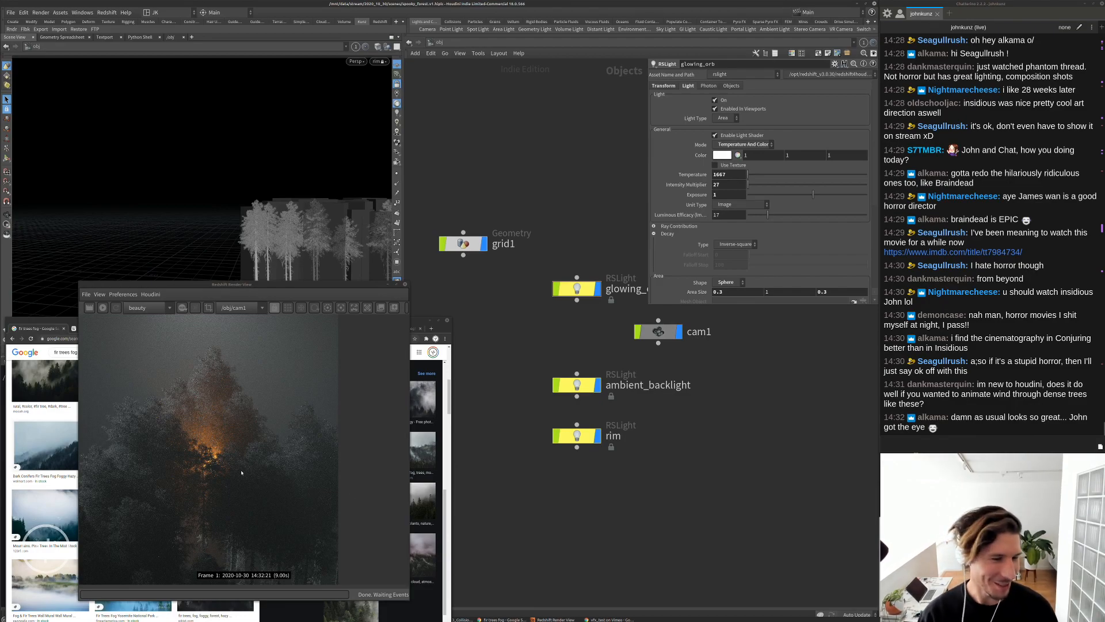
pyautogui.scroll(-1, 243, 473)
pyautogui.scroll(5, 266, 461)
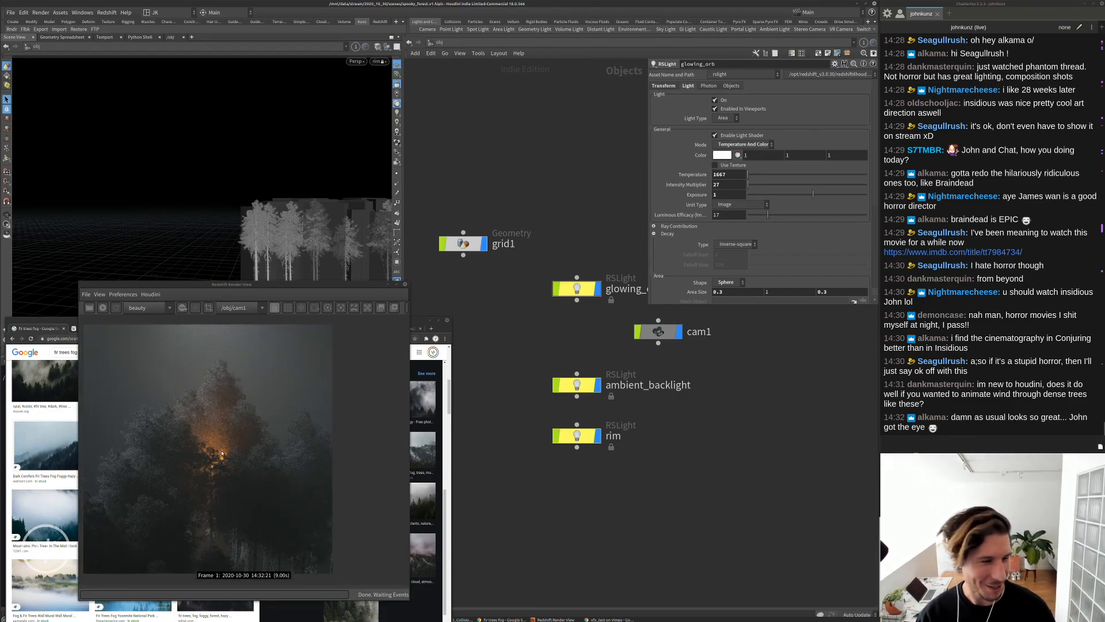
pyautogui.scroll(-6, 223, 450)
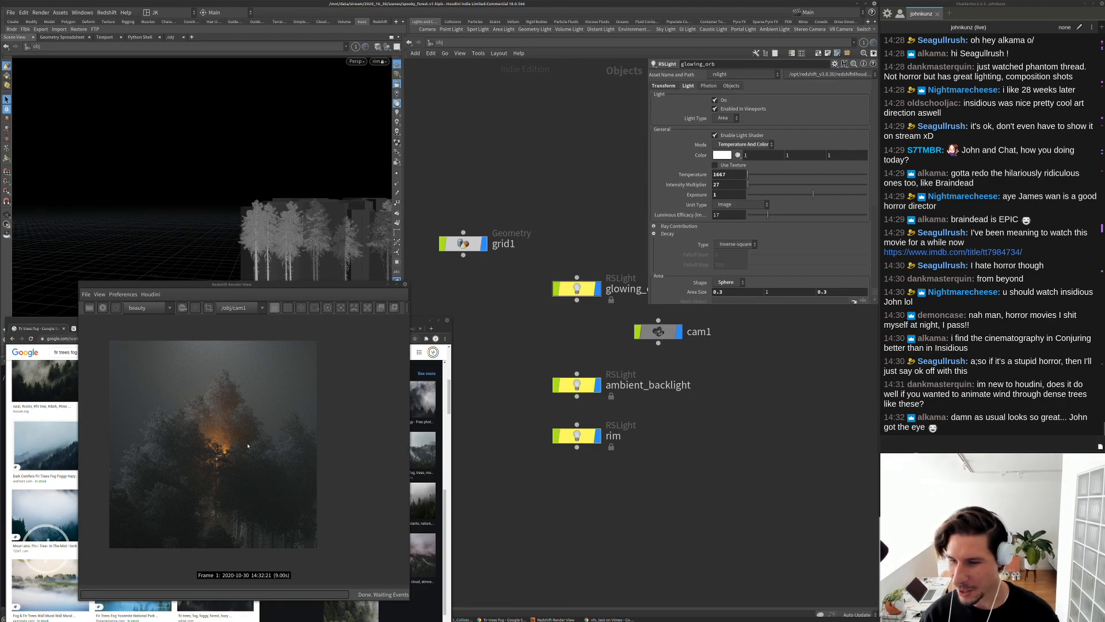
pyautogui.scroll(2, 241, 444)
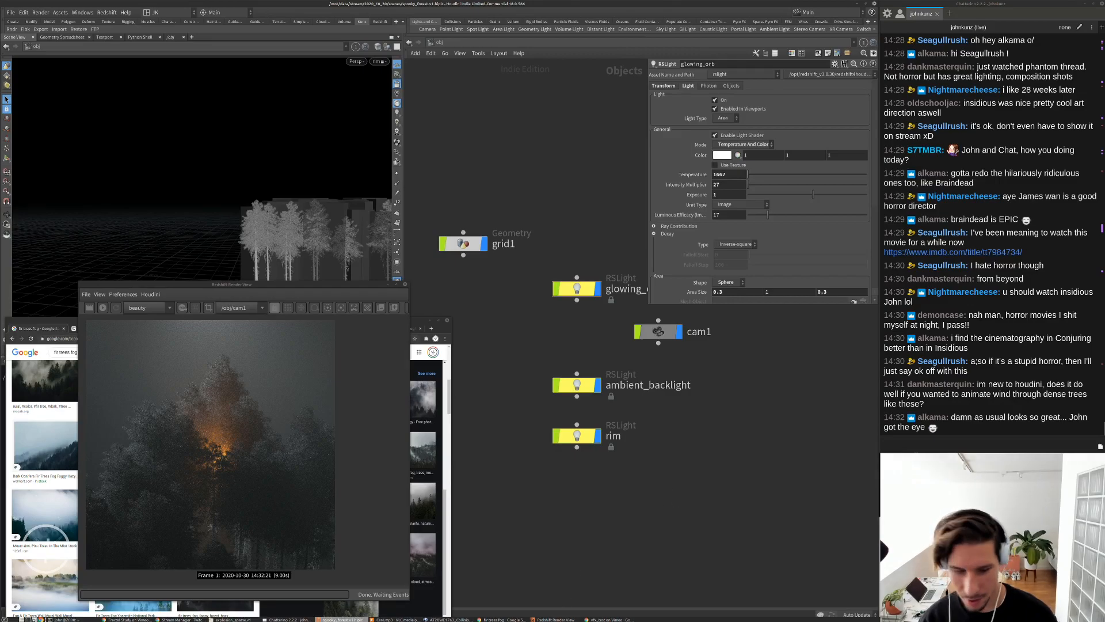
# Switch to the Chrome window with the vfx_test Vimeo video, play it, and reread the earlier chat messages about it
pyautogui.click(610, 619)
pyautogui.moveTo(631, 326); pyautogui.dragTo(636, 249)
pyautogui.click(610, 432)
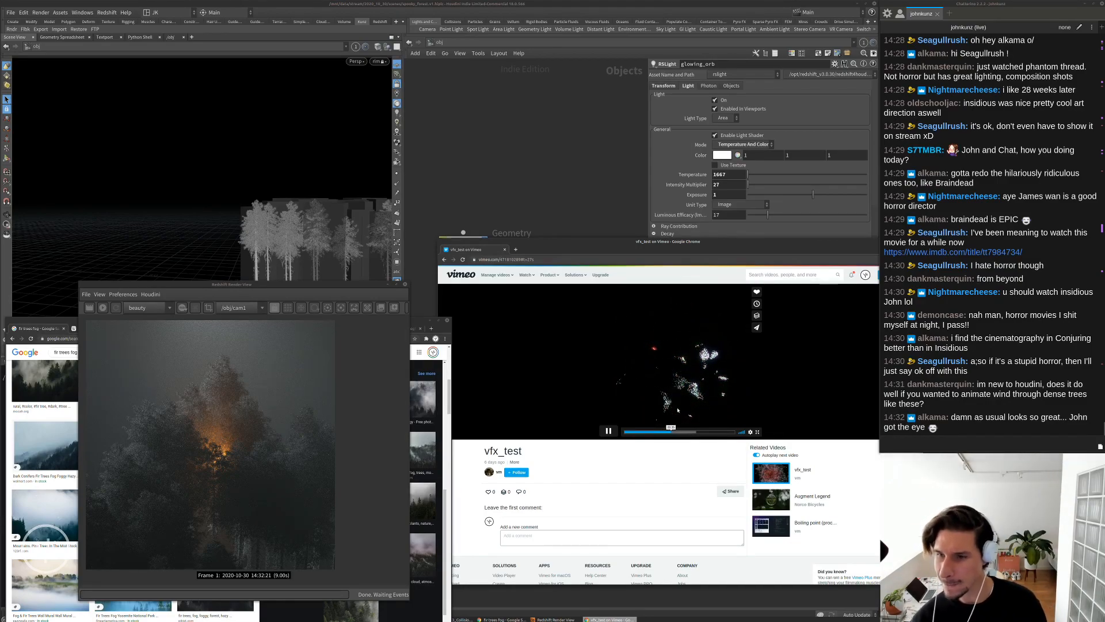
pyautogui.scroll(1, 930, 334)
pyautogui.scroll(3, 931, 332)
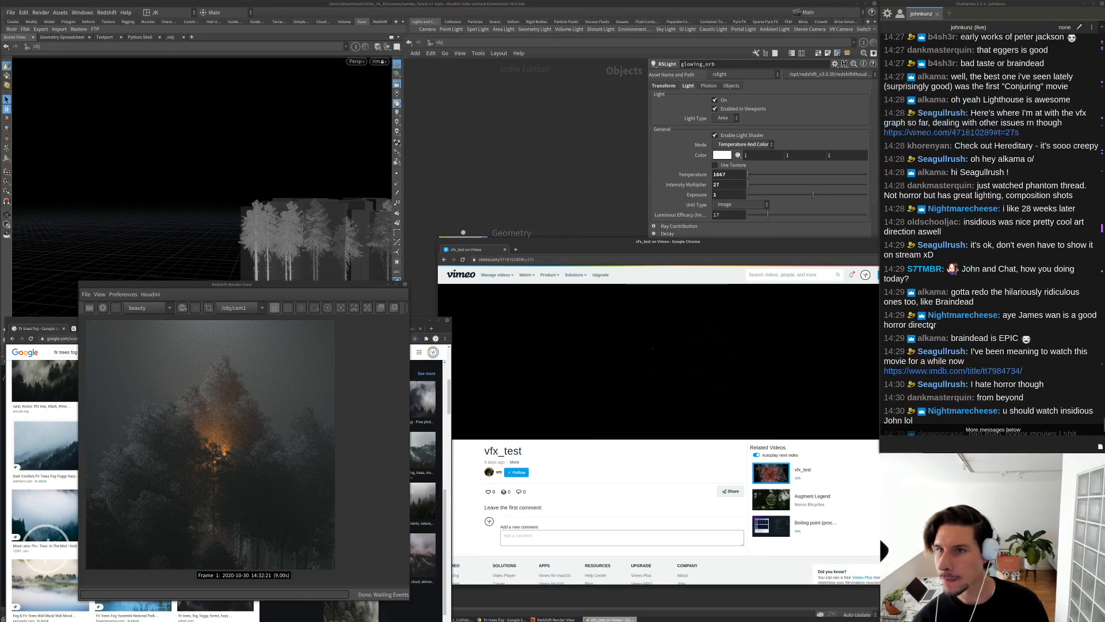
pyautogui.scroll(-4, 932, 327)
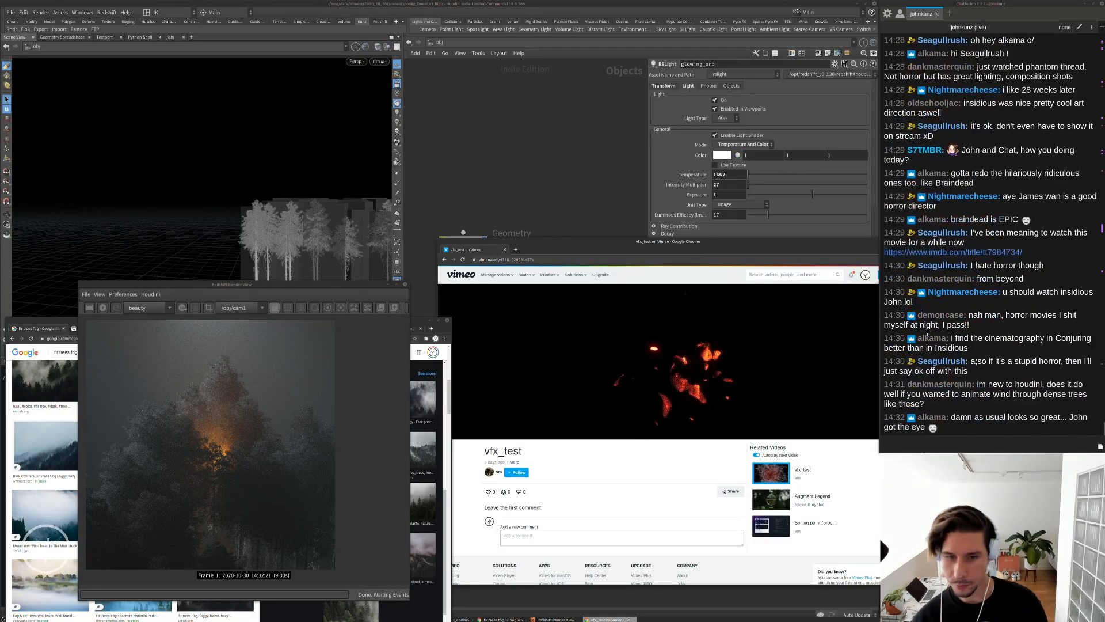
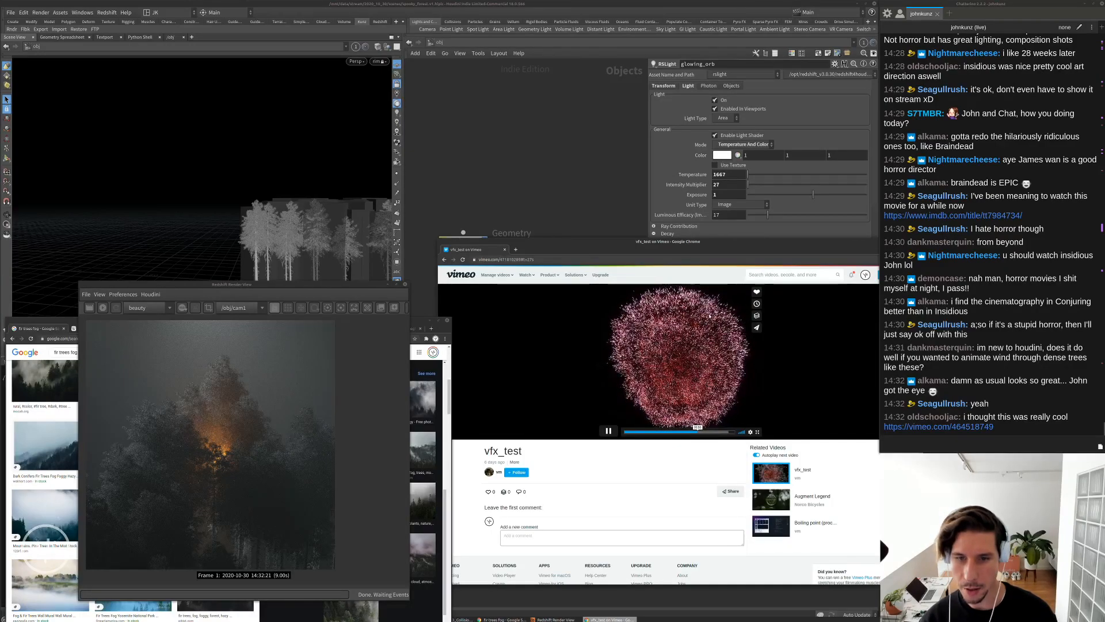
# Review different moments of the vfx_test particle video, return to its beginning and pause it
pyautogui.click(681, 431)
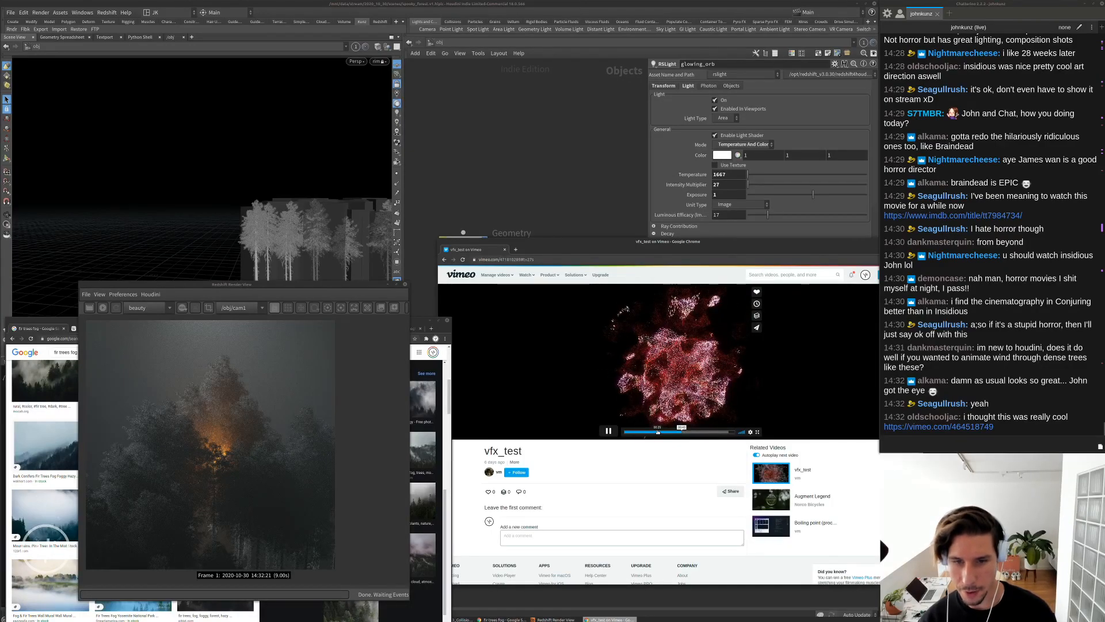
pyautogui.click(658, 432)
pyautogui.click(670, 432)
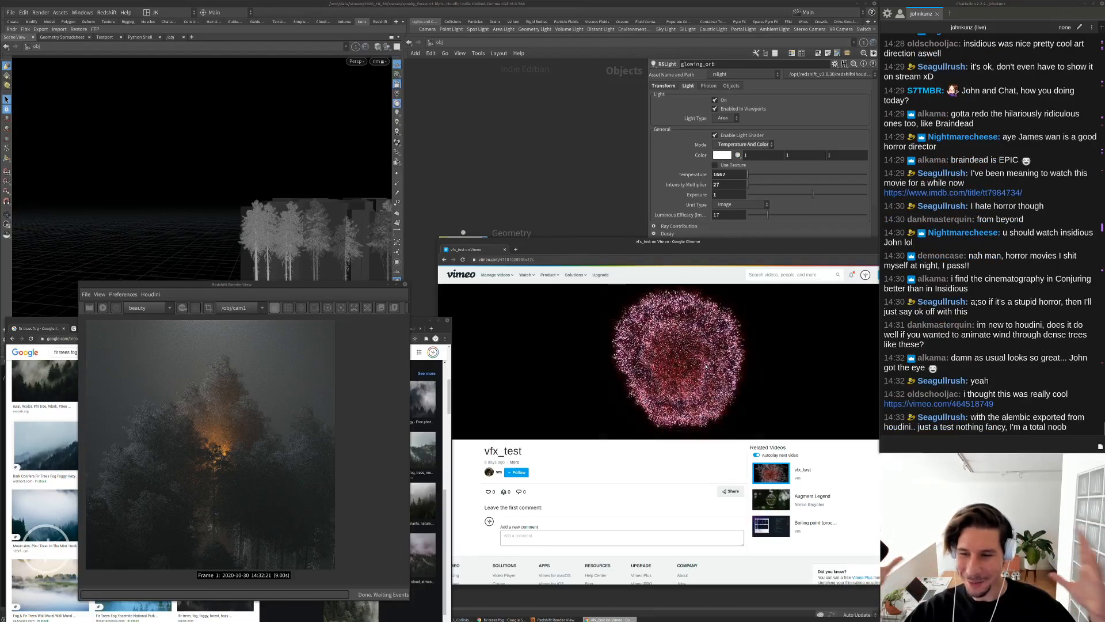
pyautogui.moveTo(705, 367)
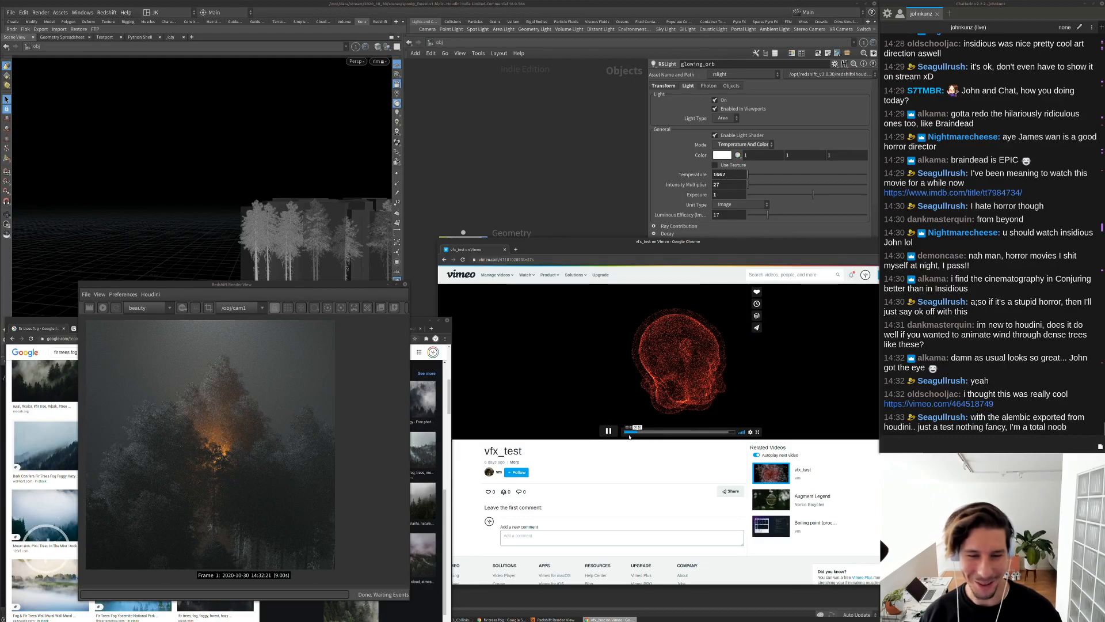
pyautogui.click(666, 433)
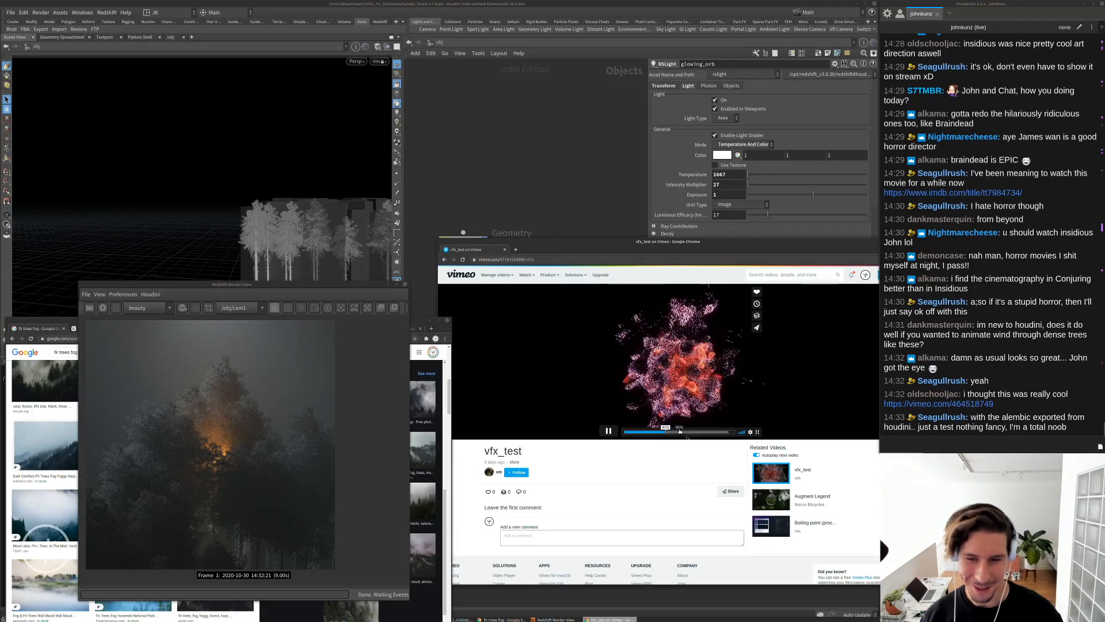
pyautogui.click(622, 432)
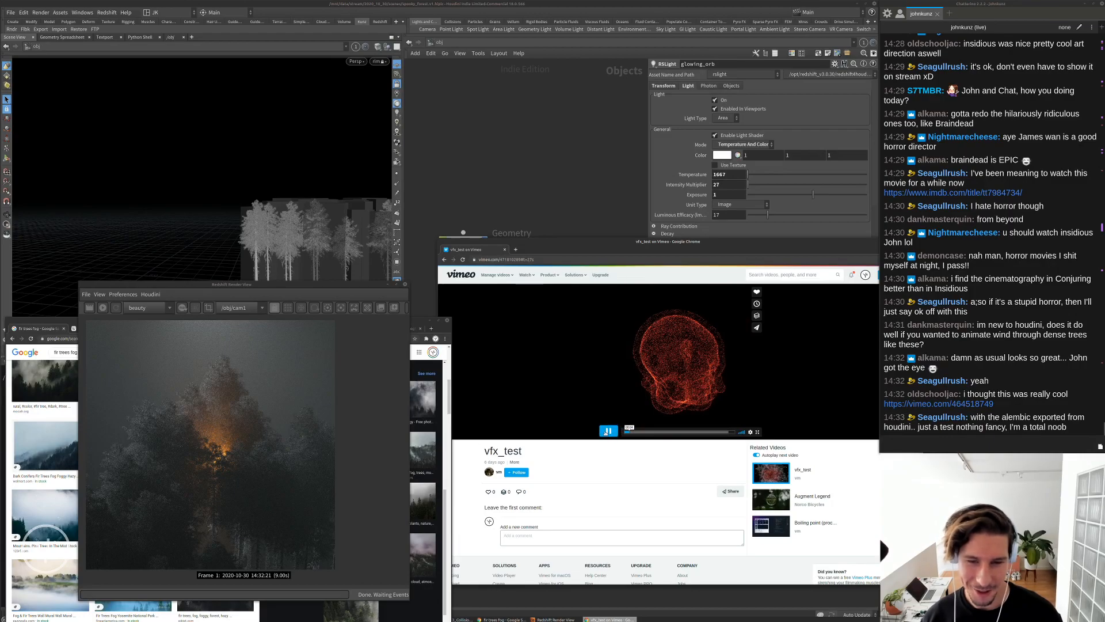
pyautogui.click(609, 431)
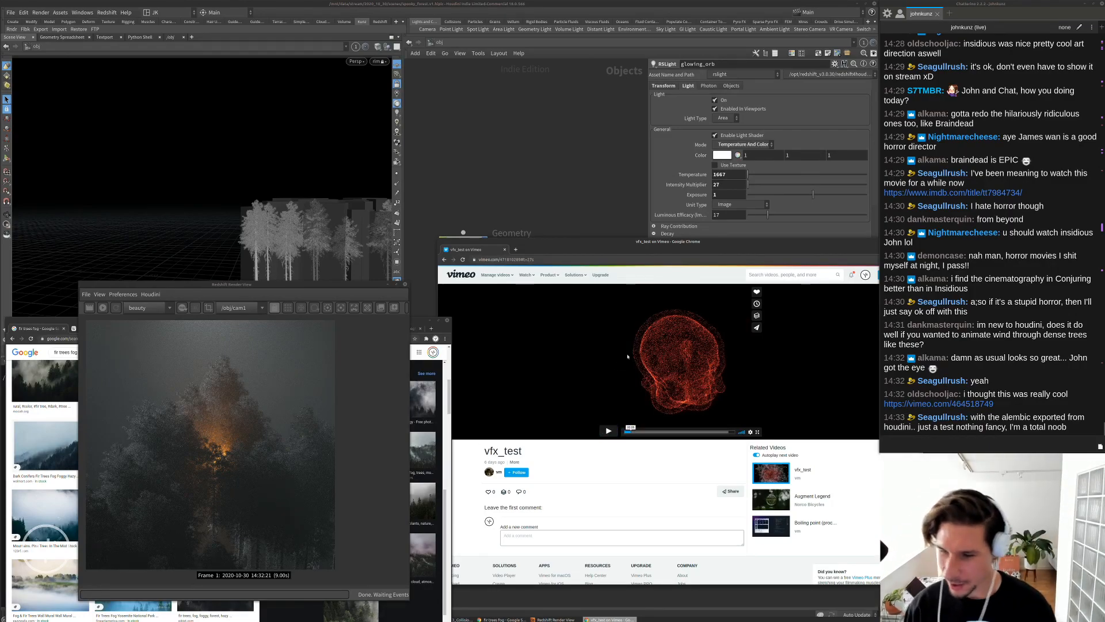
# Search Google for "vfx graph nodes"
pyautogui.click(608, 260)
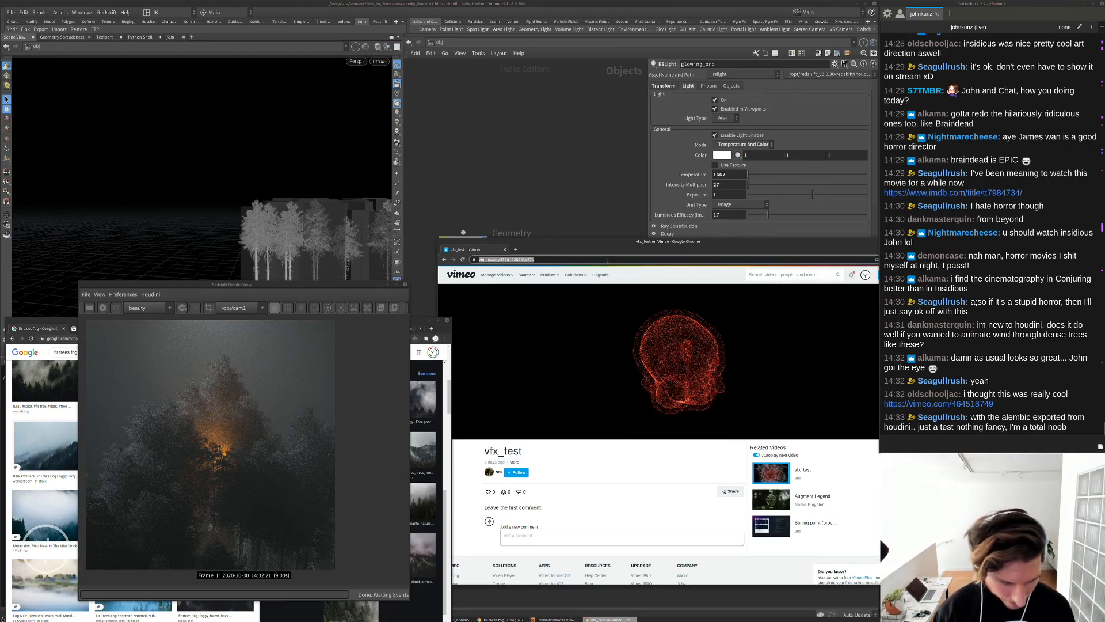
pyautogui.write('vfx graph')
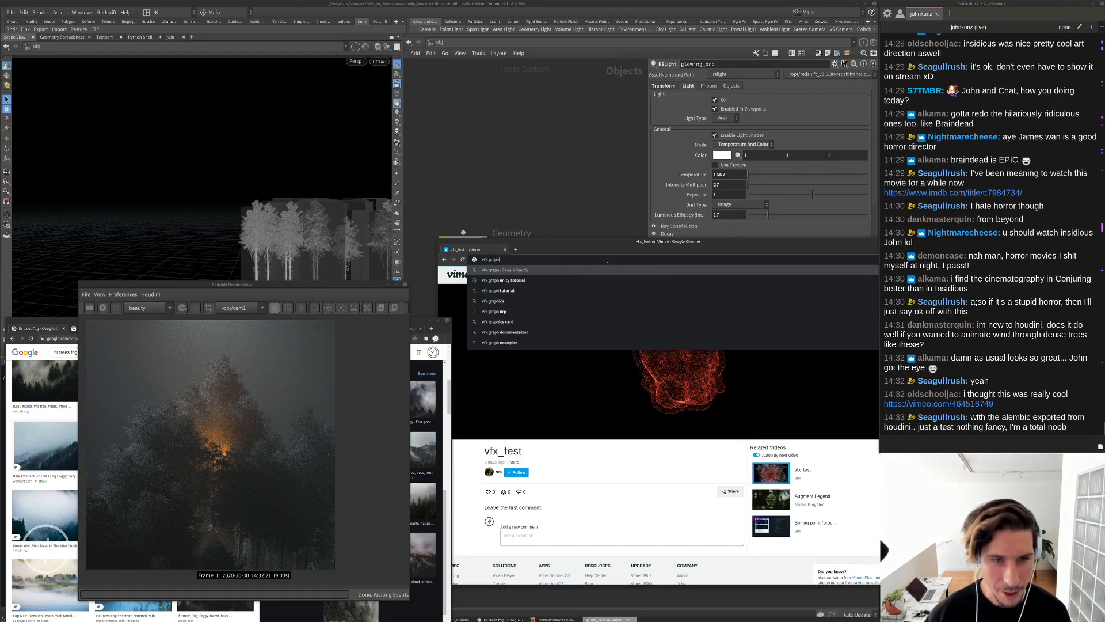
pyautogui.press('Down')
pyautogui.press('Up')
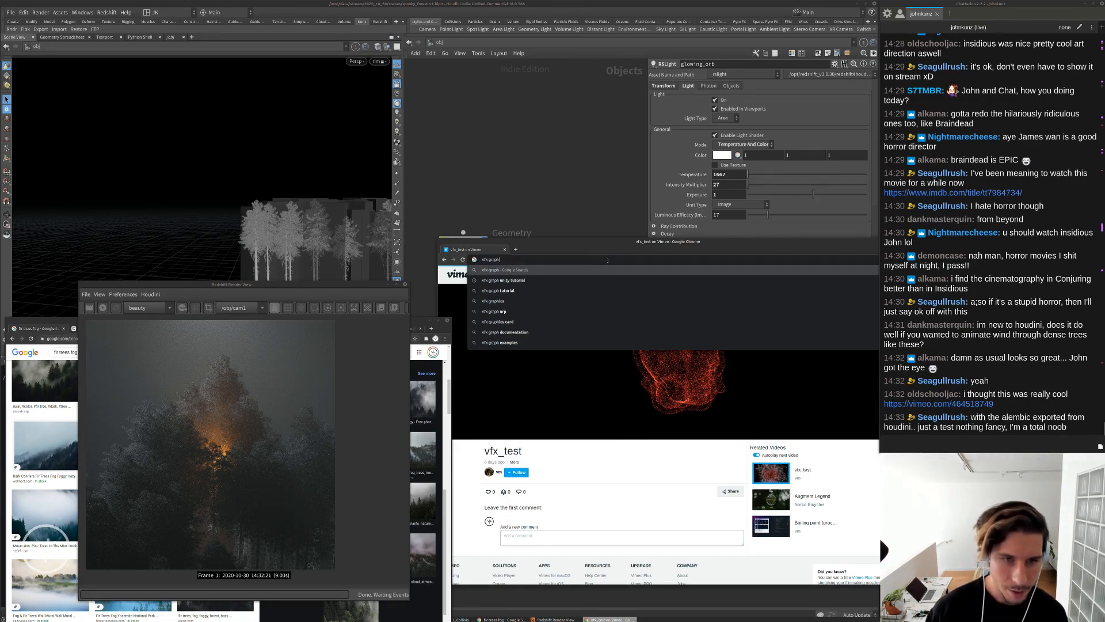
pyautogui.write('nodes')
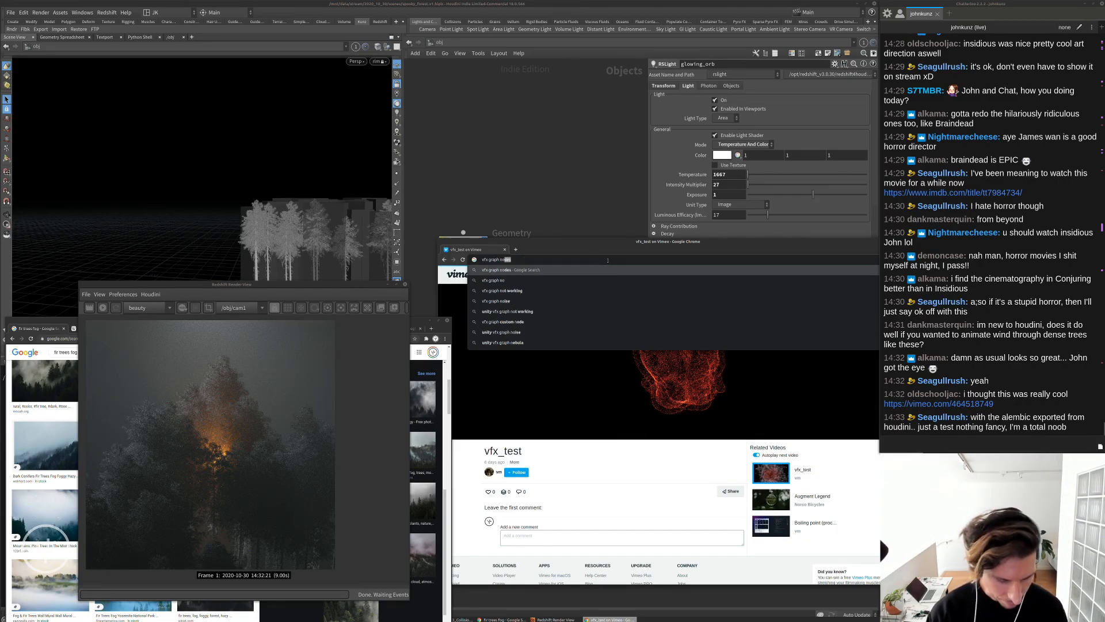
pyautogui.press('Return')
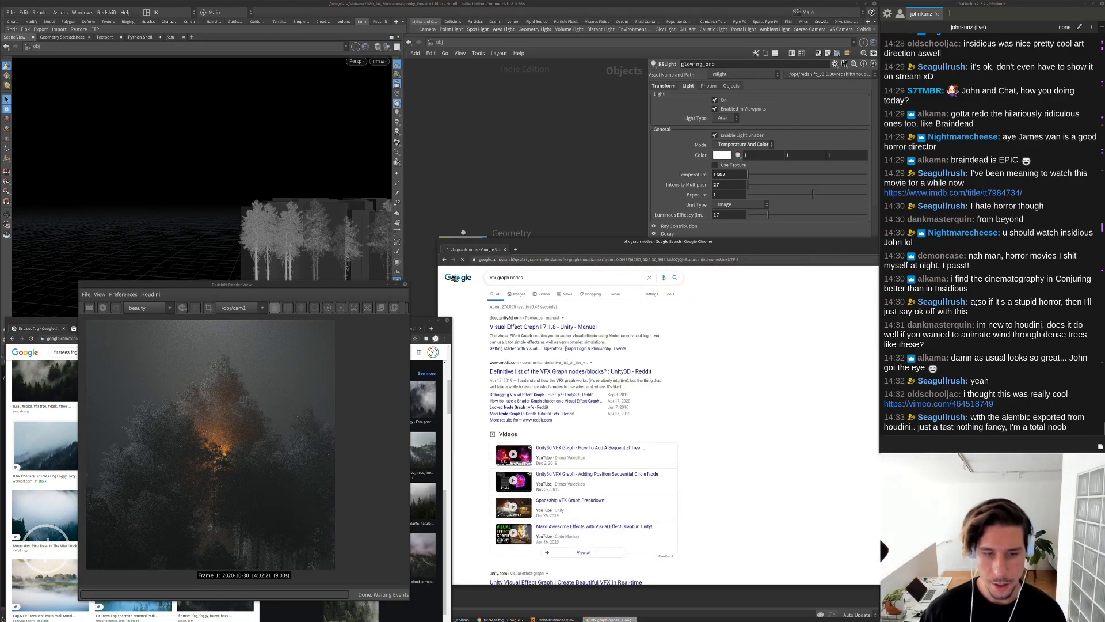
# Browse the image results for VFX graph nodes, previewing the exposed parameters video and the Unity Visual Effect Graph picture
pyautogui.scroll(-1, 531, 417)
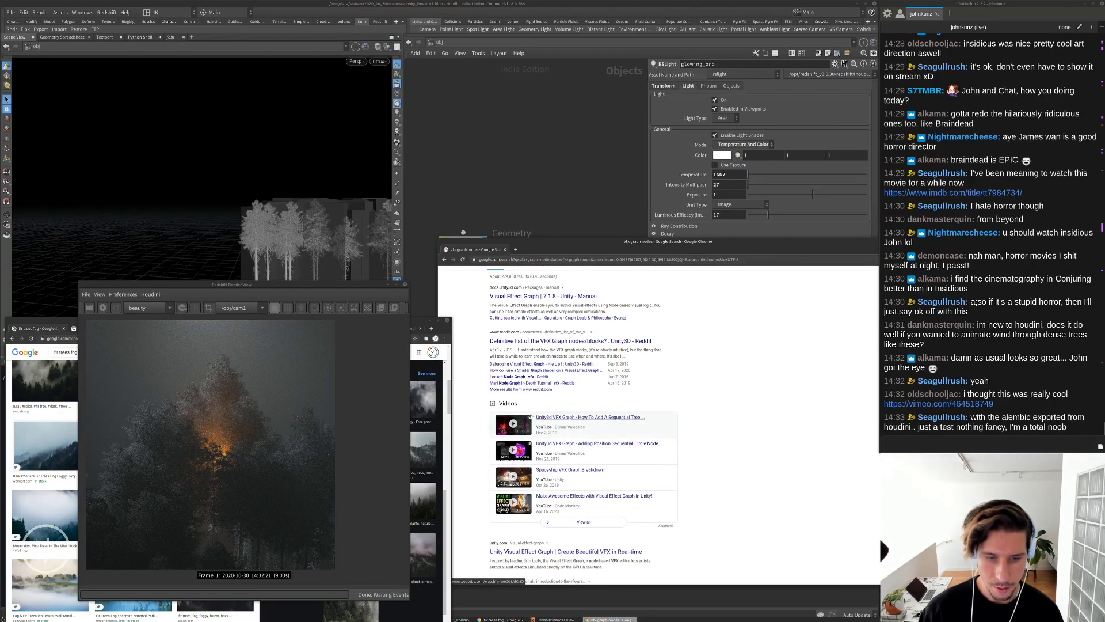
pyautogui.scroll(1, 531, 418)
pyautogui.click(519, 294)
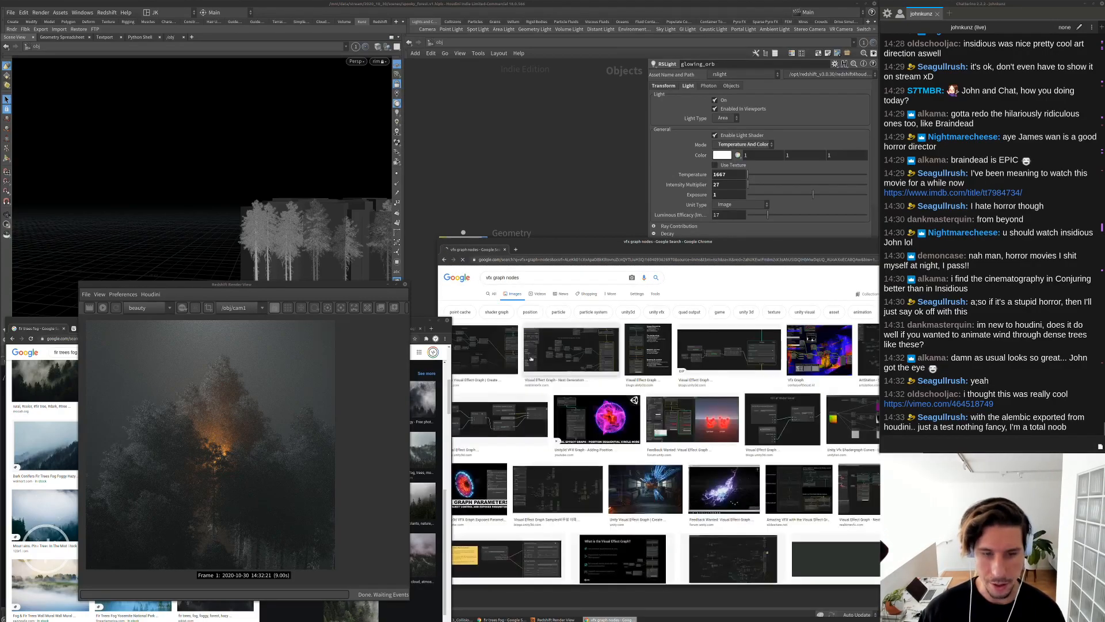
pyautogui.scroll(-1, 539, 281)
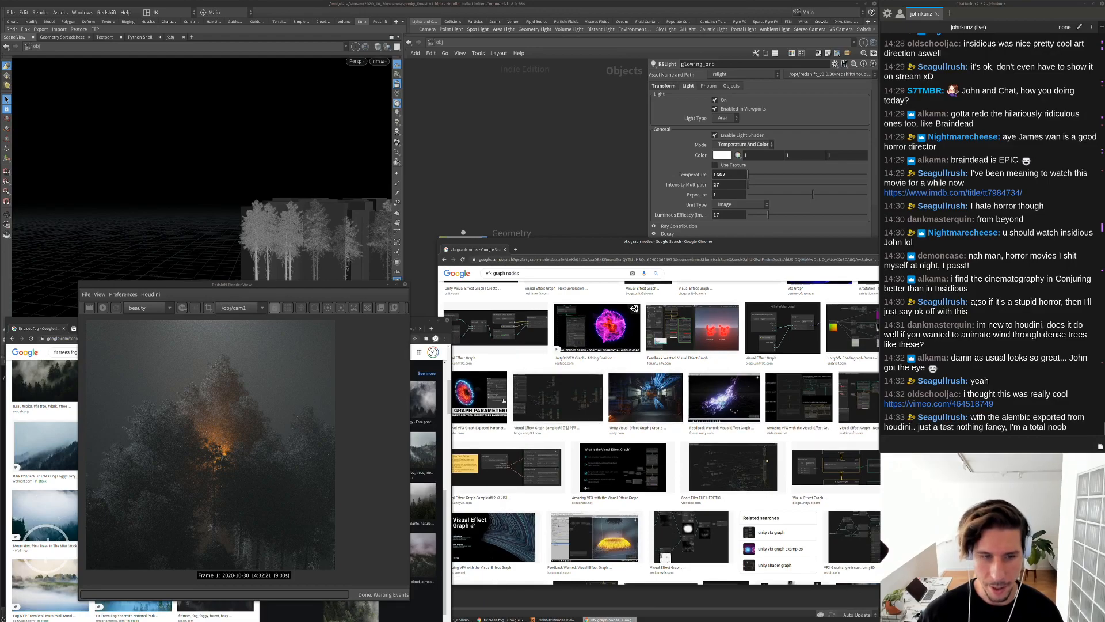
pyautogui.click(480, 397)
pyautogui.scroll(-3, 769, 377)
pyautogui.scroll(-1, 686, 499)
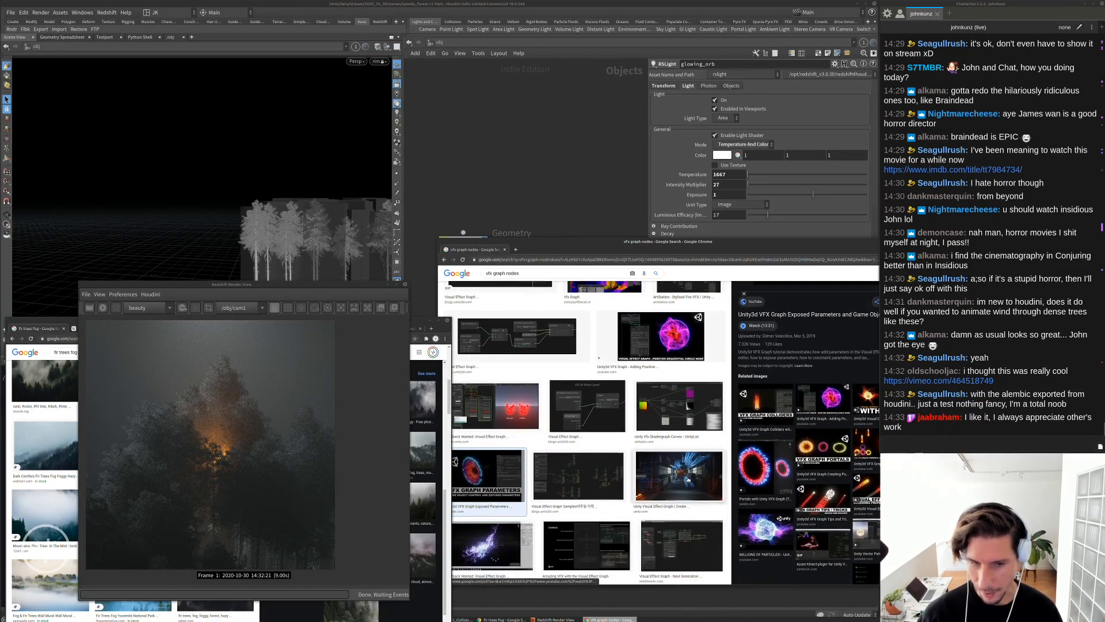
pyautogui.click(683, 450)
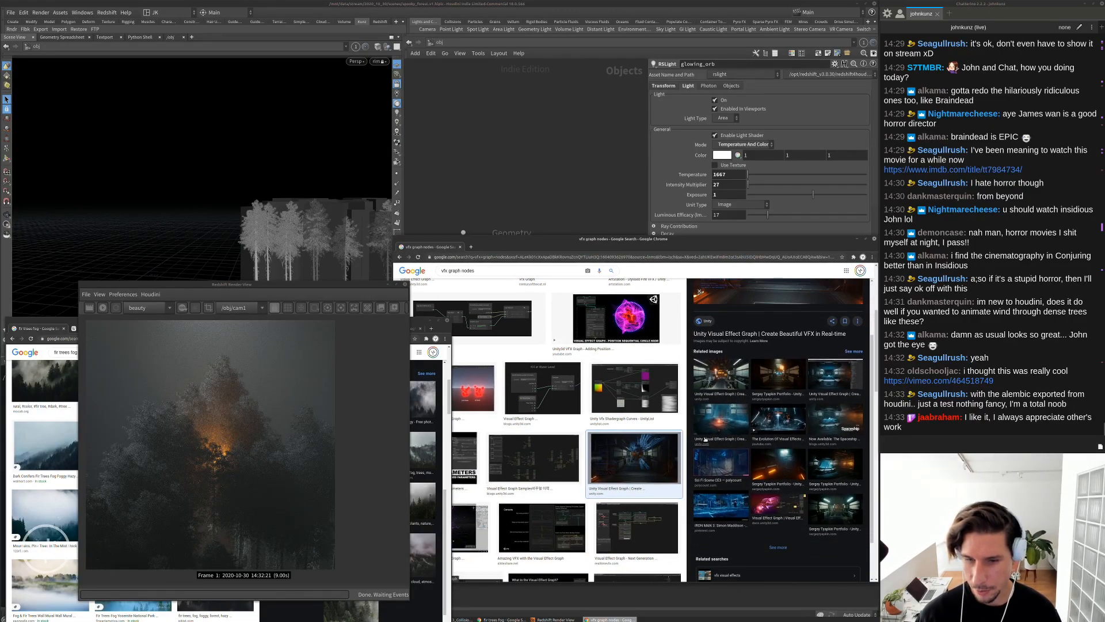
pyautogui.scroll(3, 633, 576)
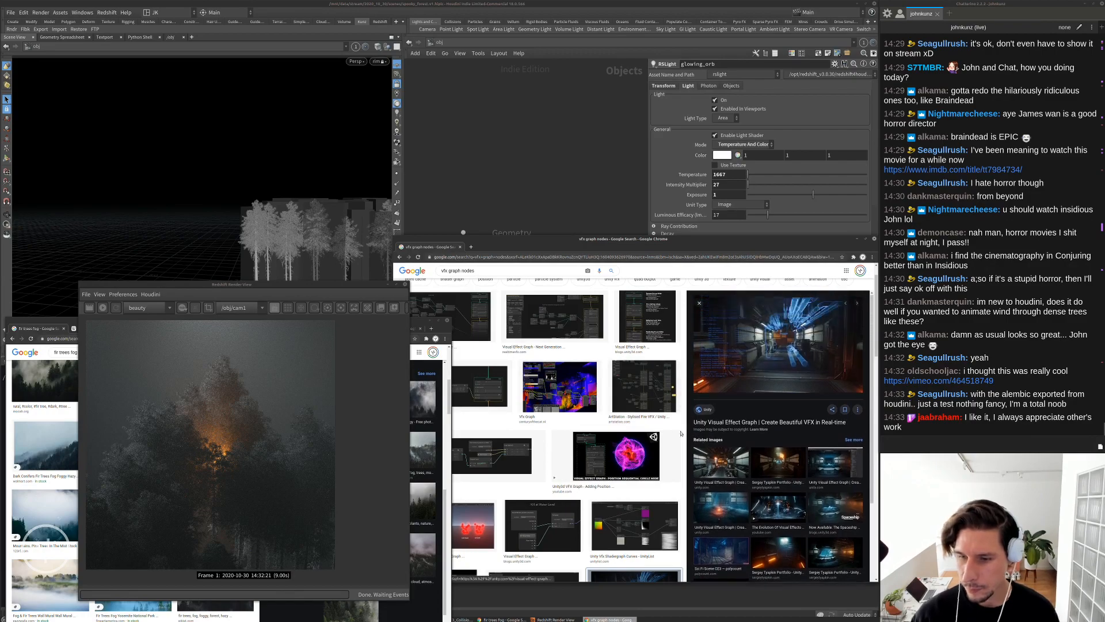
# Copy the Vimeo link vimeo.com/464518749 from the chat, open it in Chrome, and reposition the browser window beside the render
pyautogui.rightClick(933, 381)
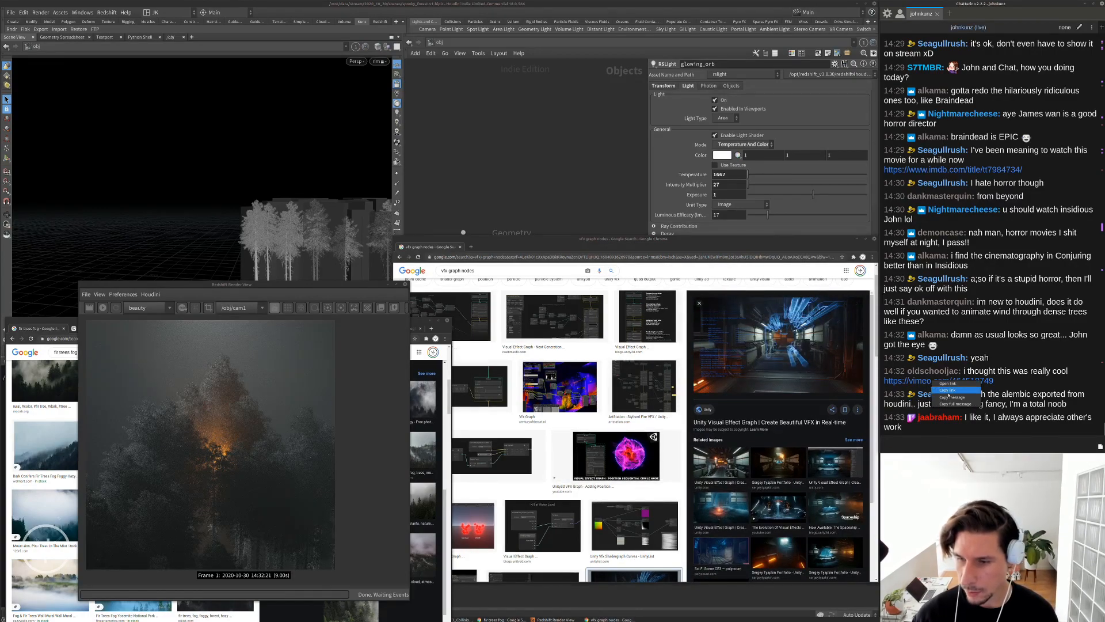
pyautogui.click(949, 391)
pyautogui.hotkey('ctrl', 'l')
pyautogui.hotkey('ctrl', 'v')
pyautogui.press('Return')
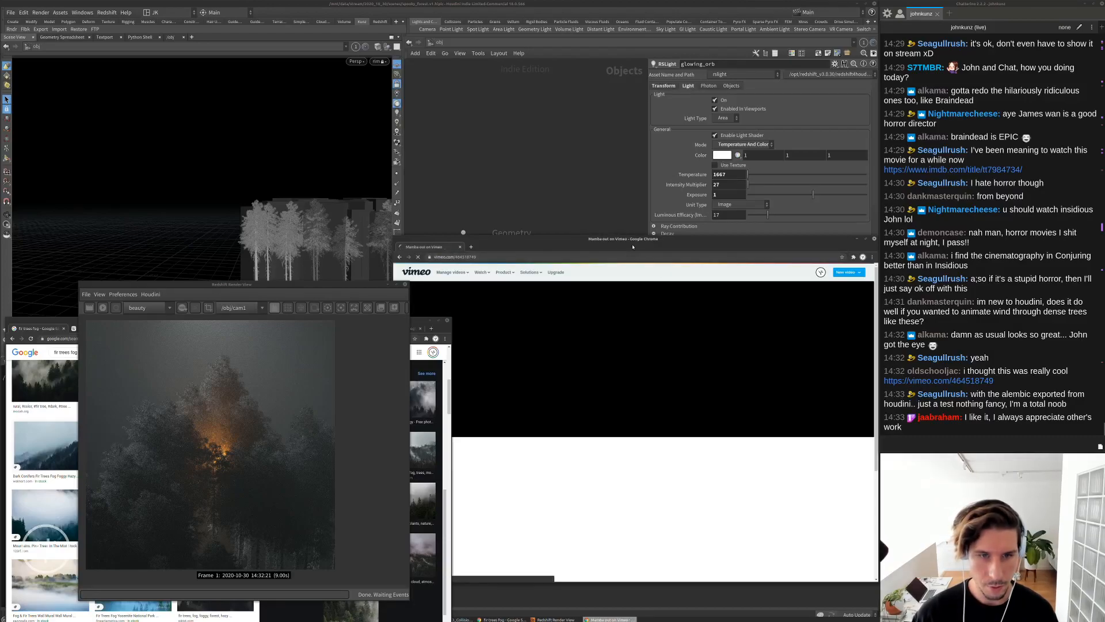
pyautogui.moveTo(630, 241); pyautogui.dragTo(691, 244)
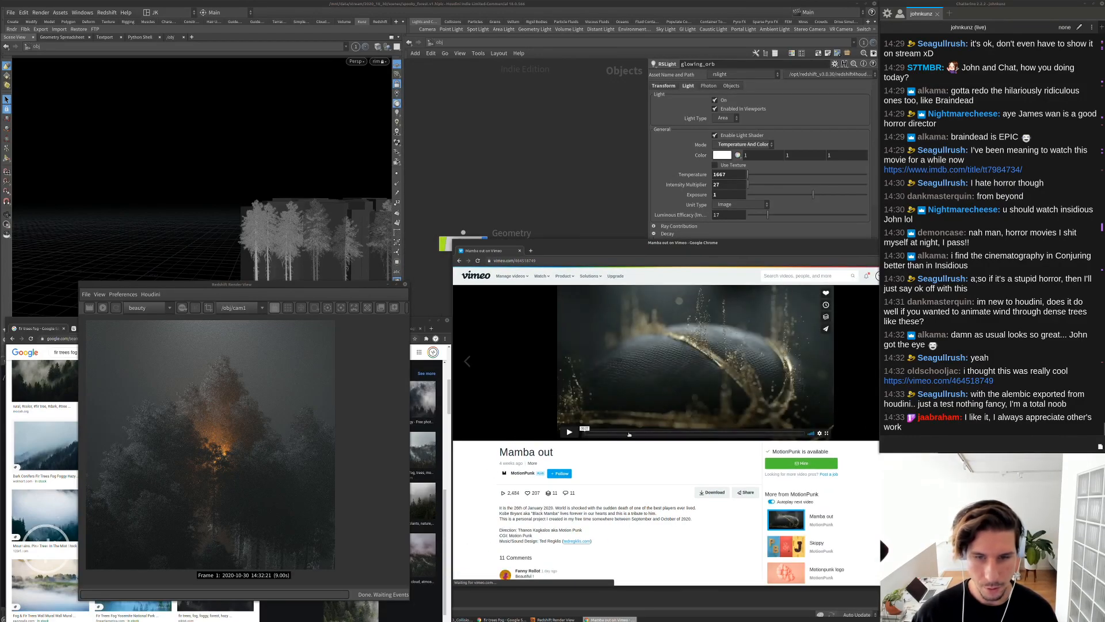
# Play the Mamba out video on Vimeo and skip ahead through its scenes to the closing figure 8 logo
pyautogui.click(617, 436)
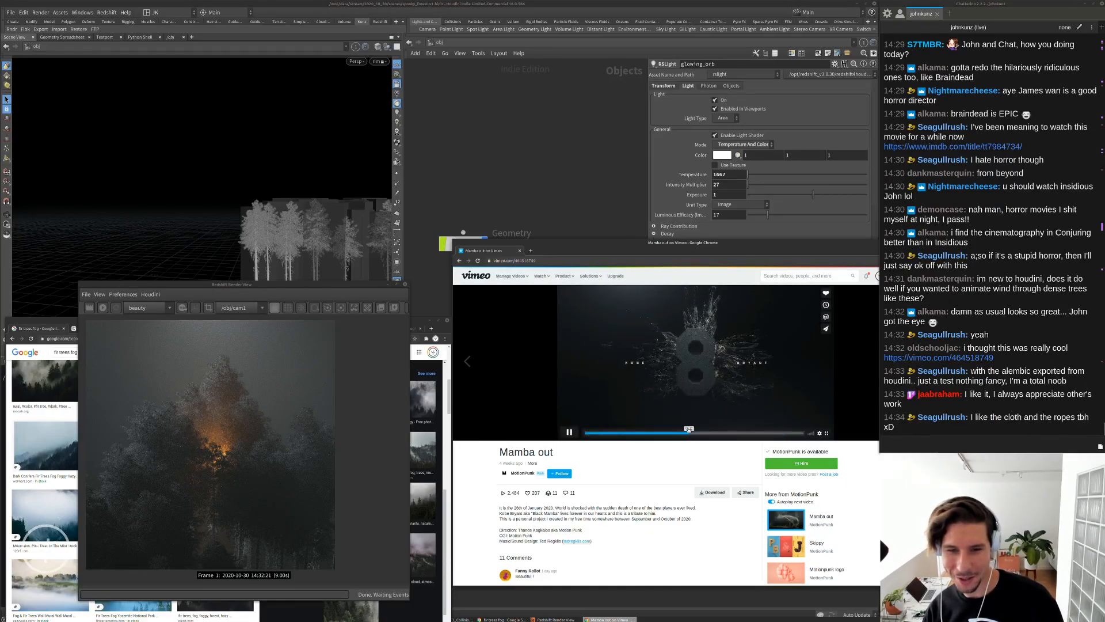
pyautogui.moveTo(656, 431); pyautogui.dragTo(621, 433)
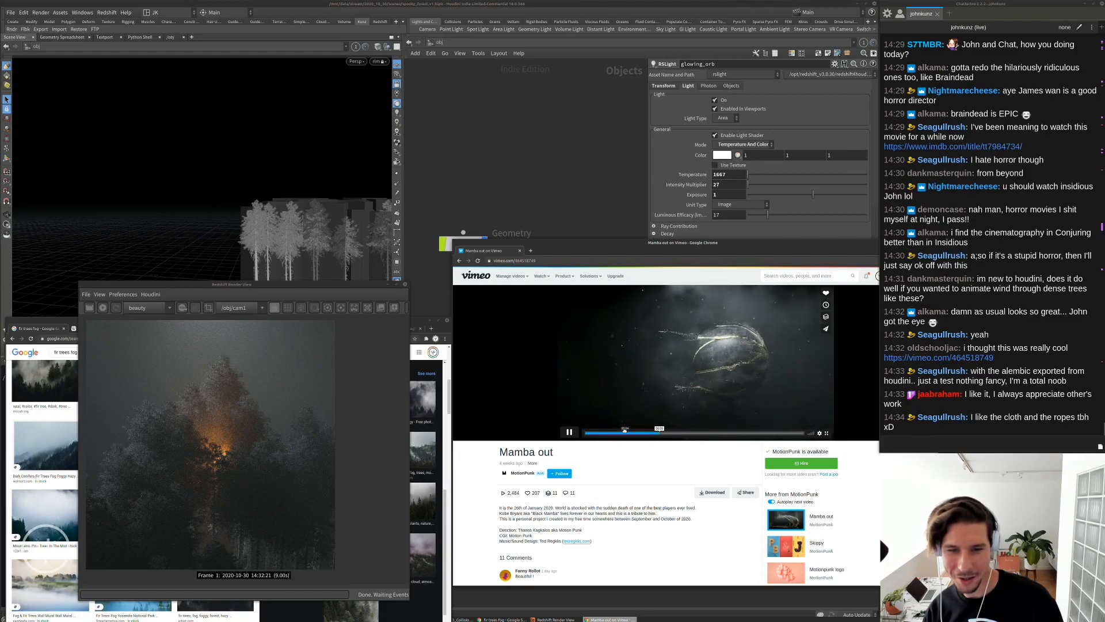
pyautogui.click(692, 427)
pyautogui.click(719, 432)
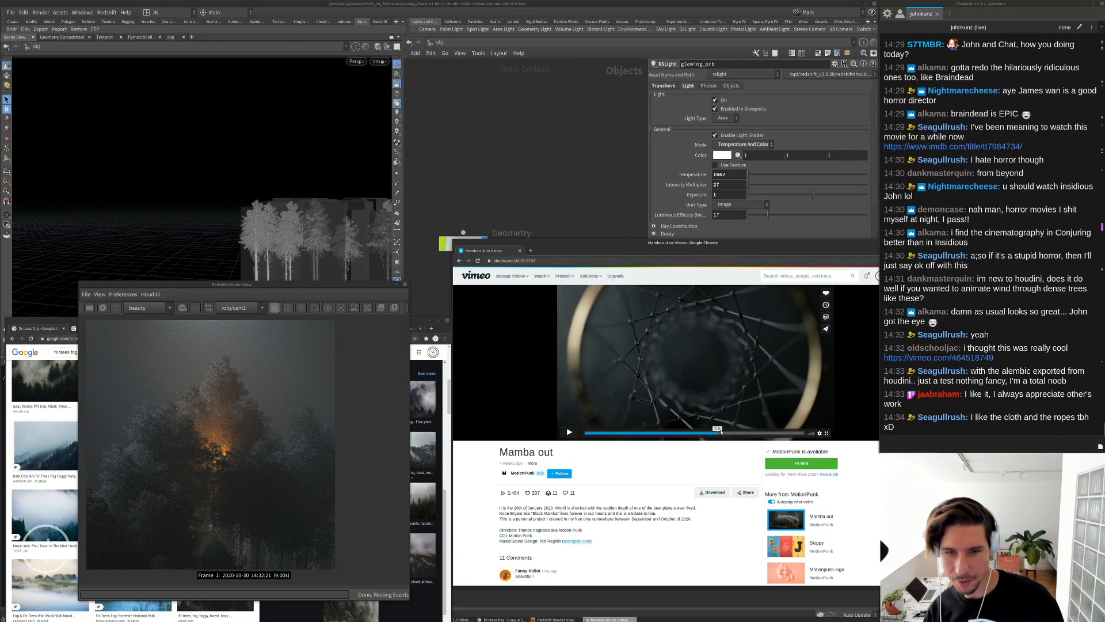
pyautogui.click(570, 432)
pyautogui.click(733, 433)
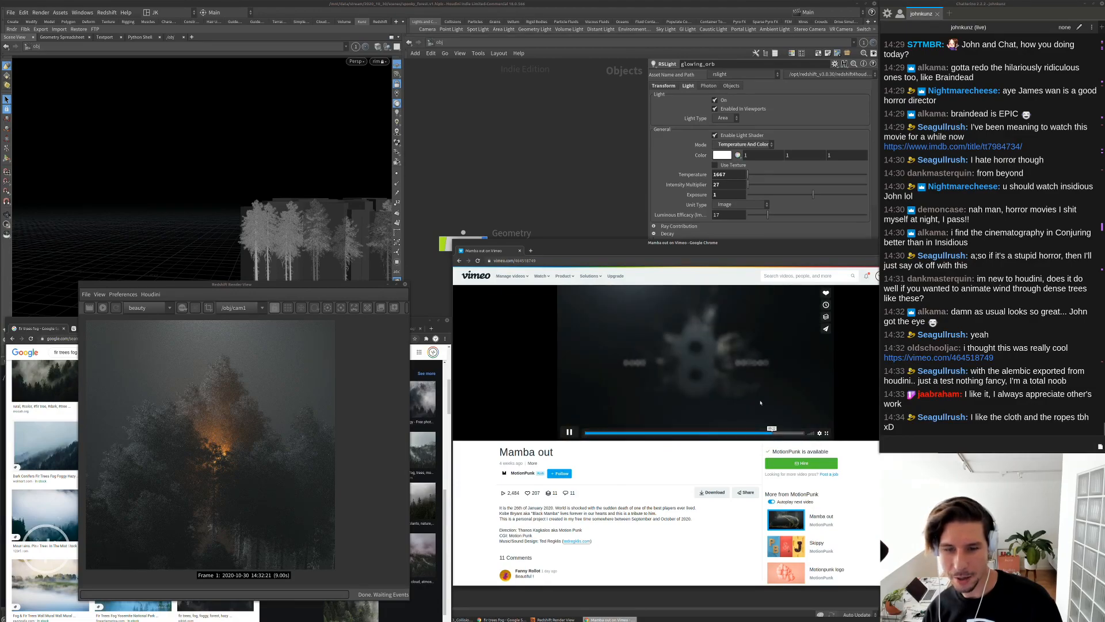
pyautogui.click(734, 433)
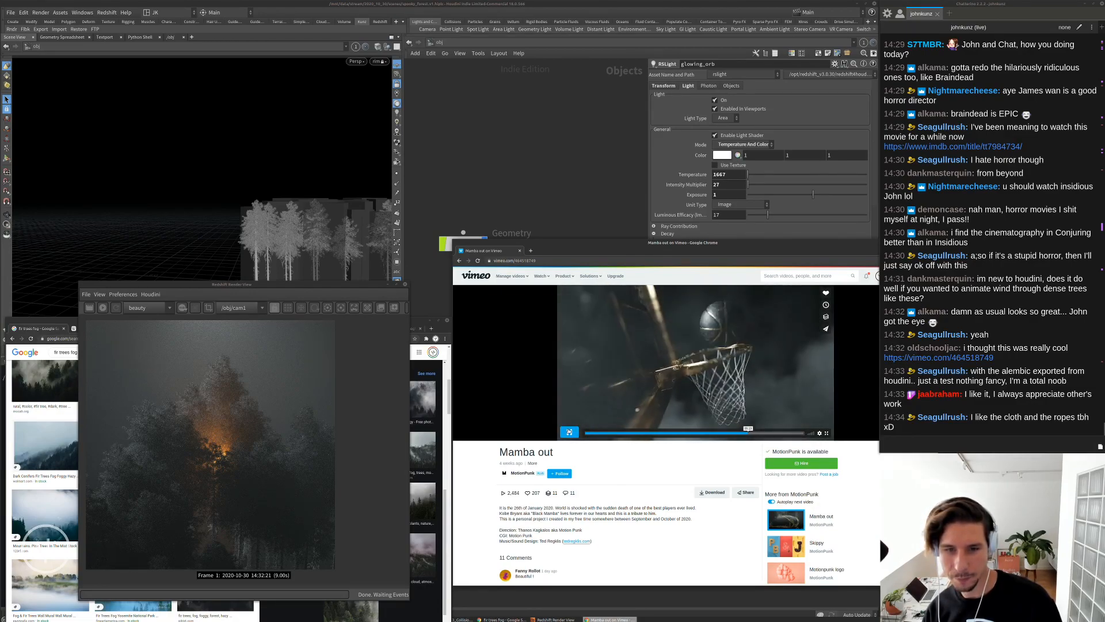
pyautogui.click(623, 390)
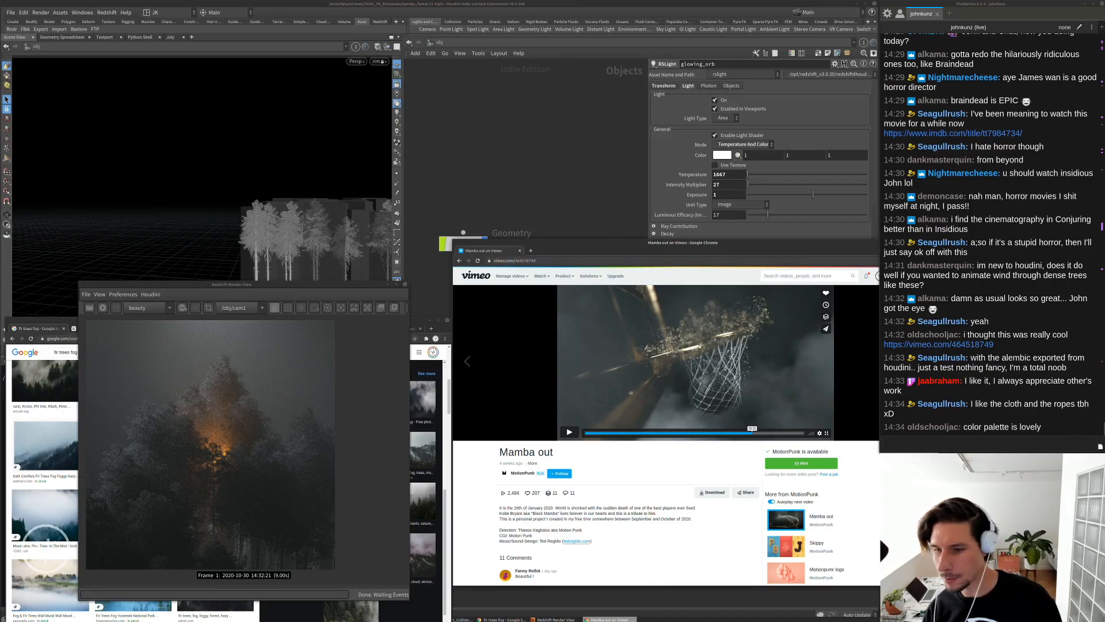
pyautogui.click(571, 431)
pyautogui.click(571, 431)
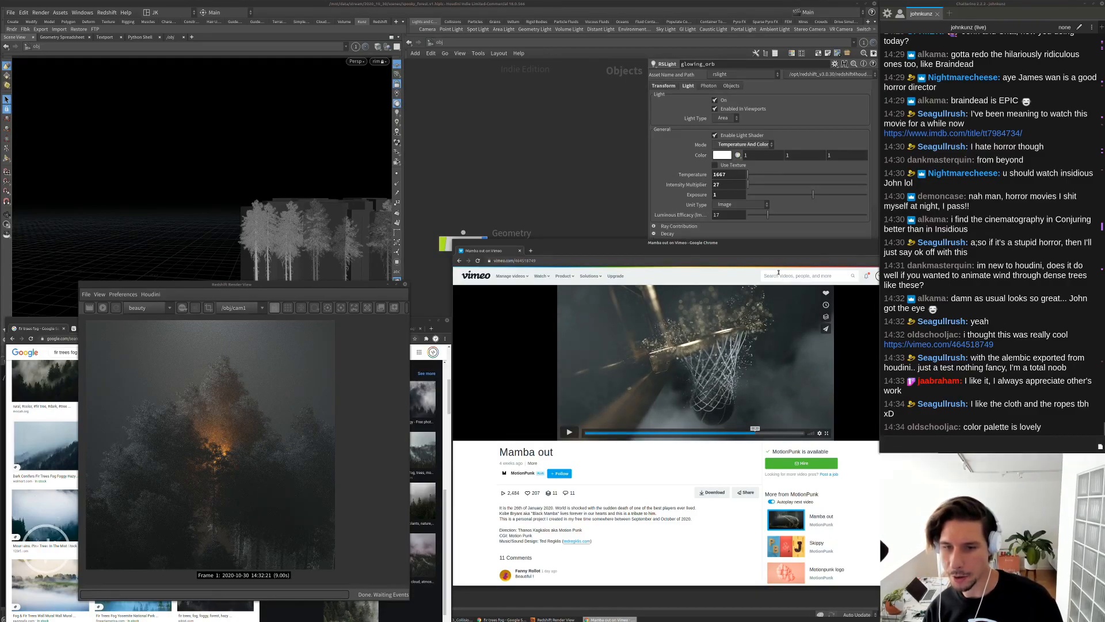
pyautogui.click(569, 432)
pyautogui.click(569, 432)
pyautogui.click(790, 433)
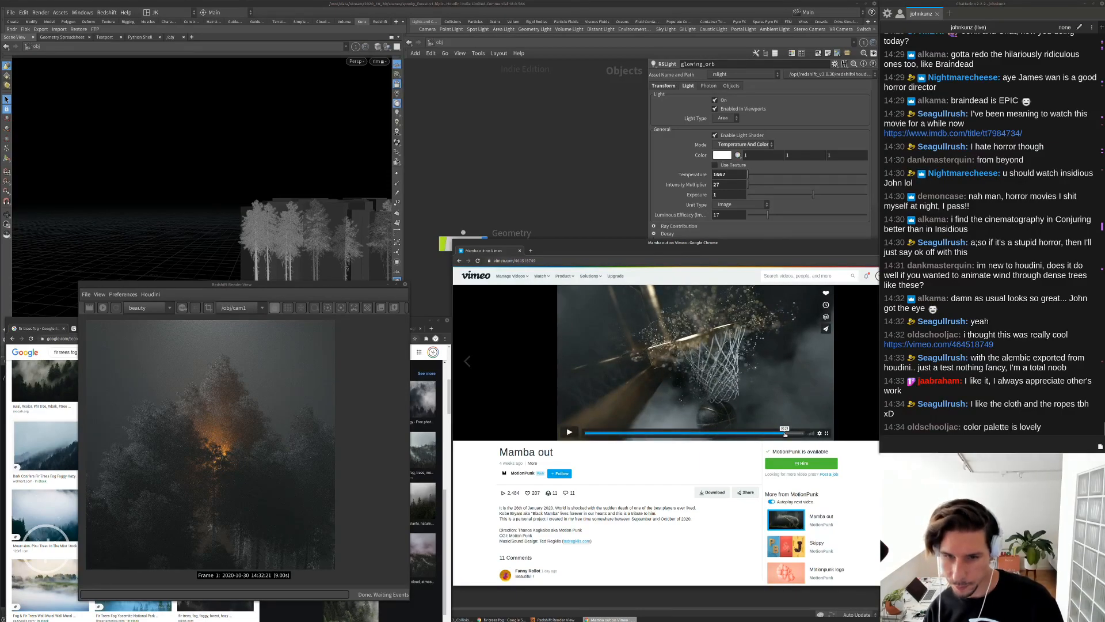
pyautogui.click(570, 433)
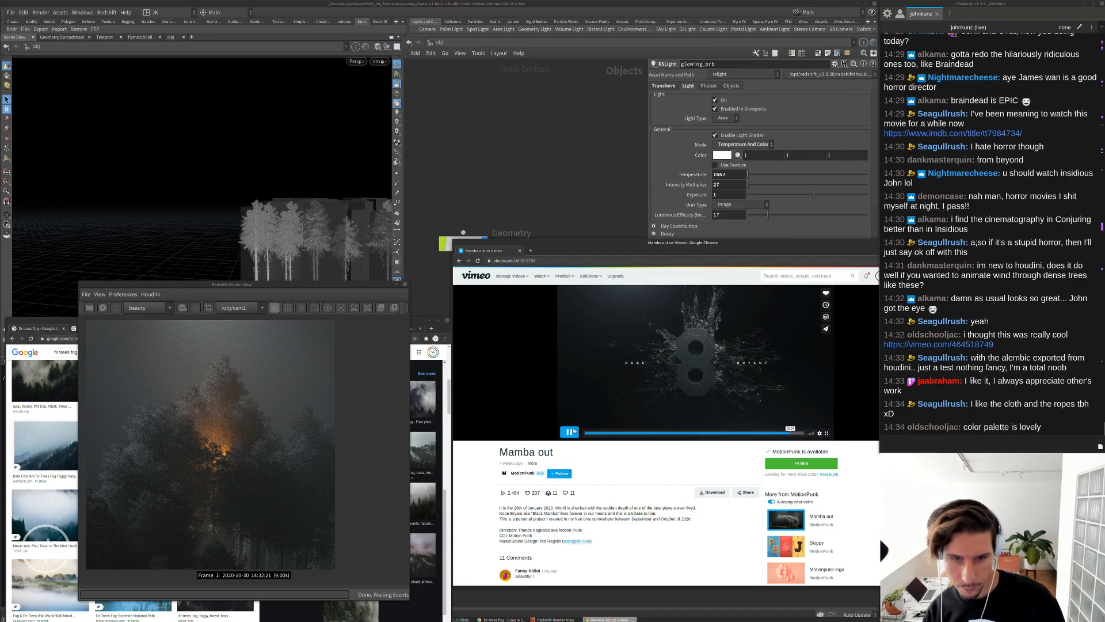
# Go back through the earlier scenes of the Mamba out video to the basketball shots
pyautogui.scroll(-1, 641, 444)
pyautogui.scroll(1, 641, 444)
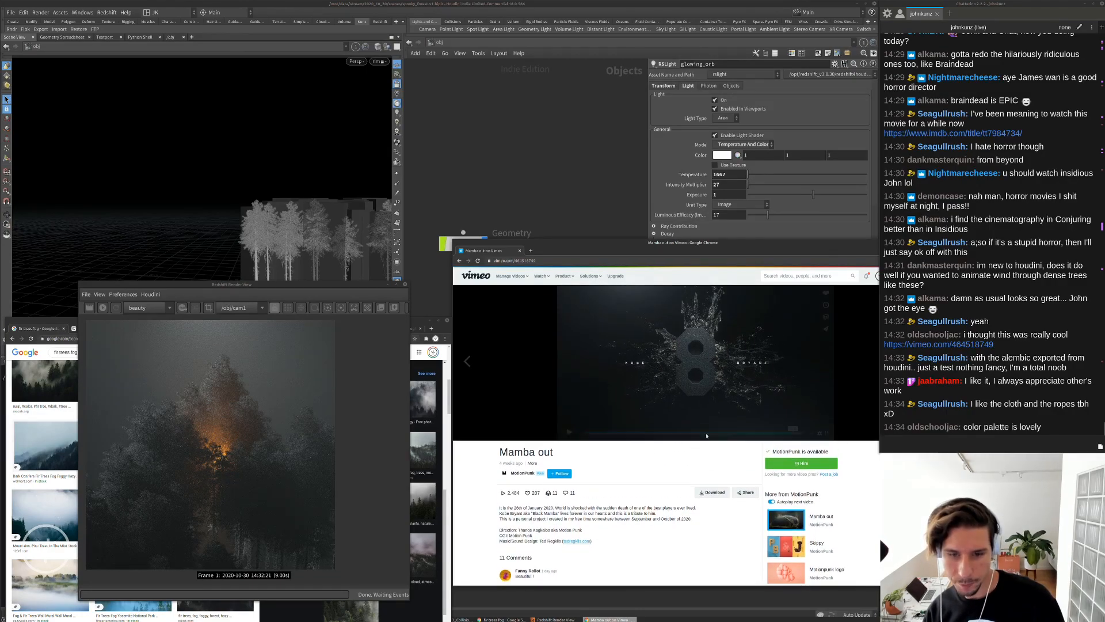
pyautogui.click(703, 432)
pyautogui.click(666, 433)
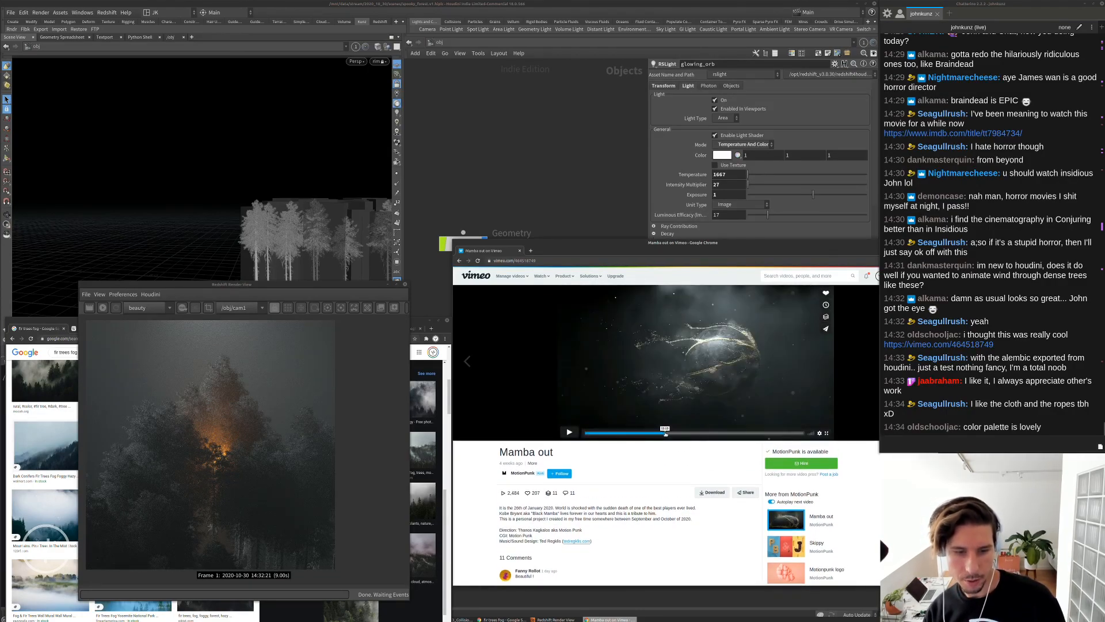
pyautogui.click(636, 436)
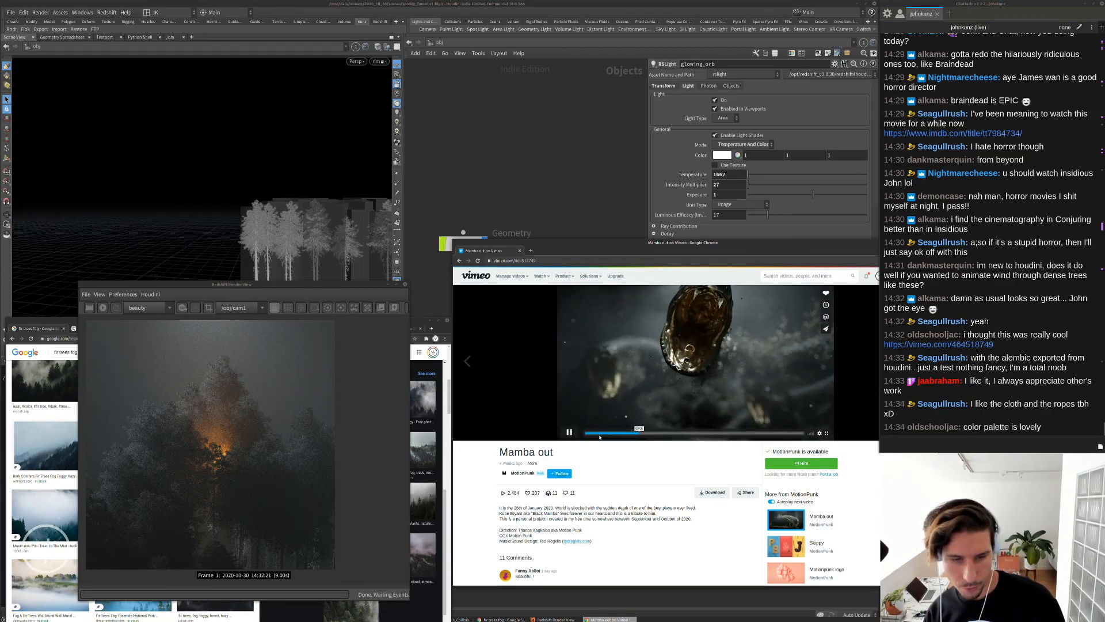
pyautogui.click(608, 433)
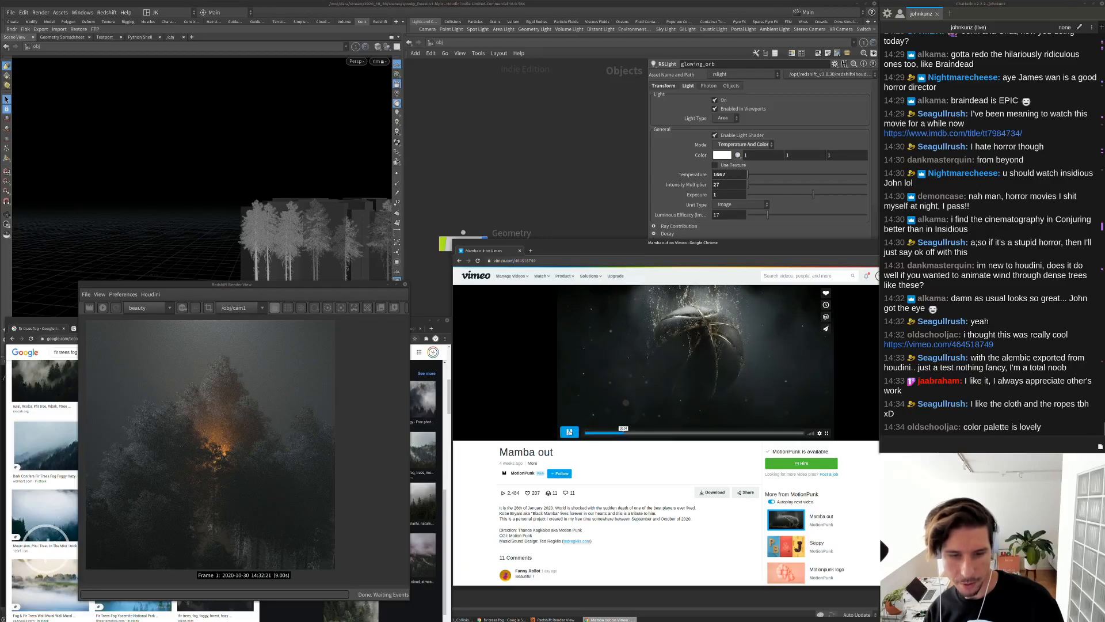
# Move the video window aside, replay the snake scene near the start of Mamba out, and close the browser window
pyautogui.moveTo(732, 244); pyautogui.dragTo(662, 247)
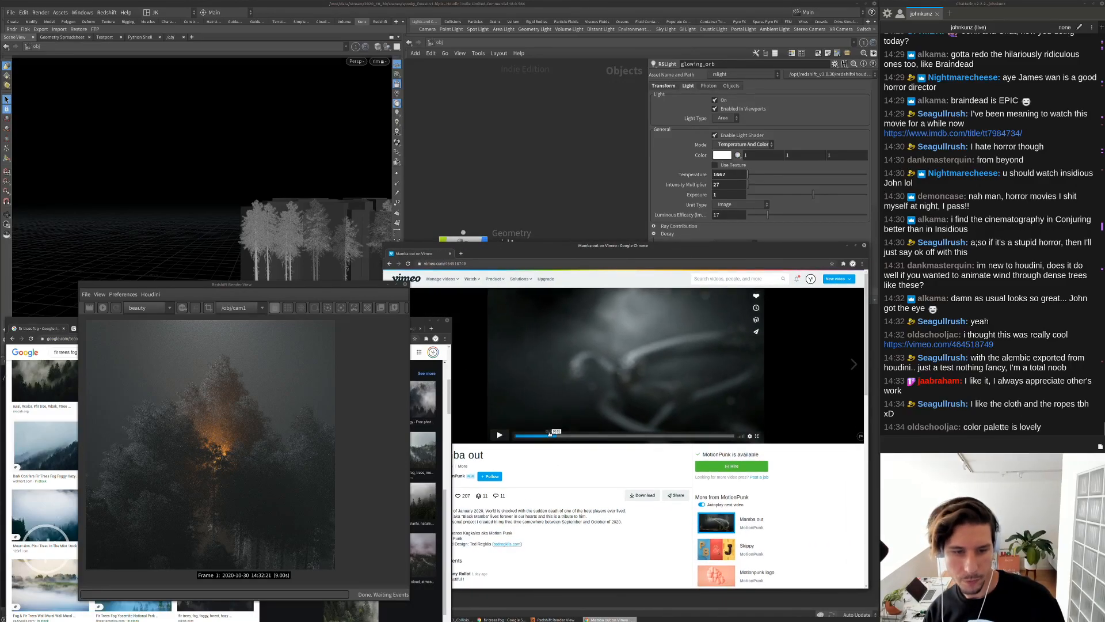
pyautogui.click(540, 436)
pyautogui.moveTo(539, 438)
pyautogui.mouseDown()
pyautogui.moveTo(523, 437)
pyautogui.moveTo(533, 437)
pyautogui.mouseUp()
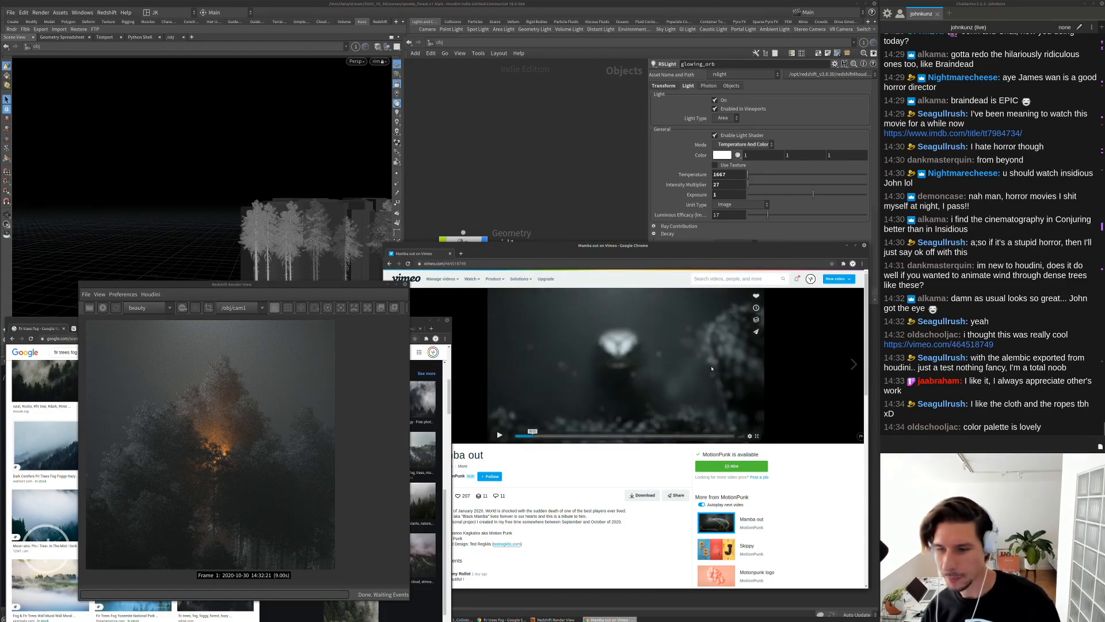
pyautogui.click(500, 435)
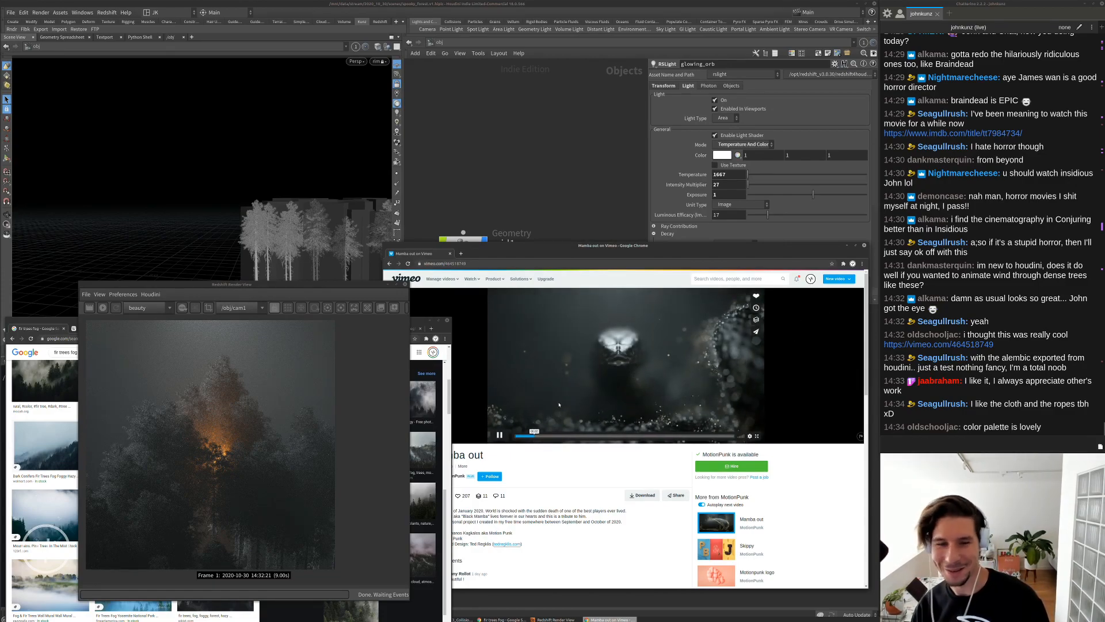
pyautogui.click(499, 435)
pyautogui.click(543, 436)
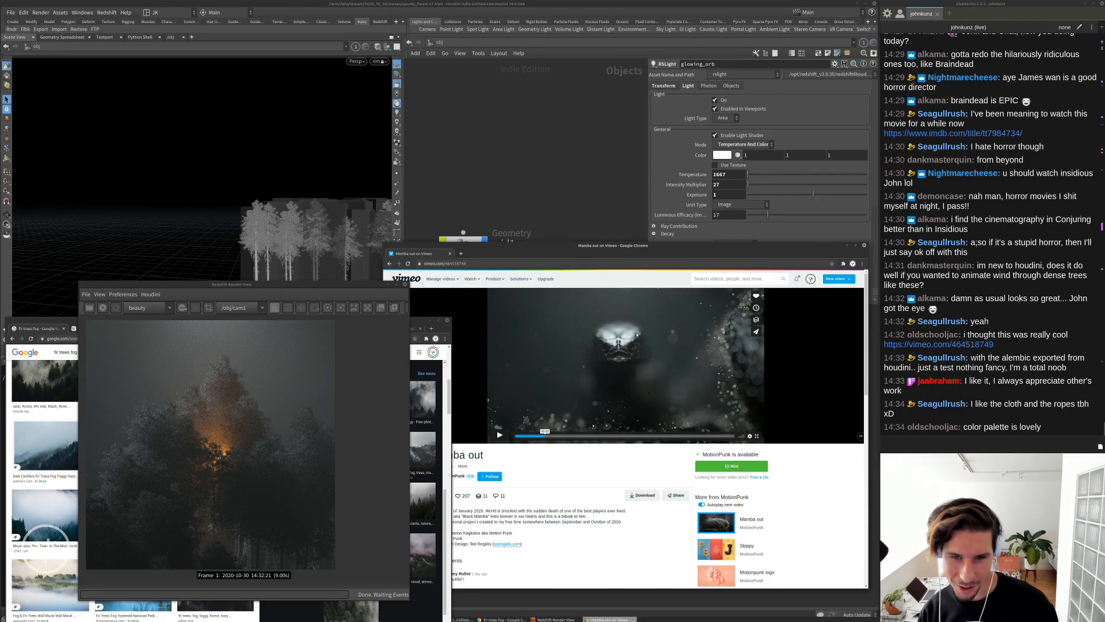
pyautogui.click(499, 435)
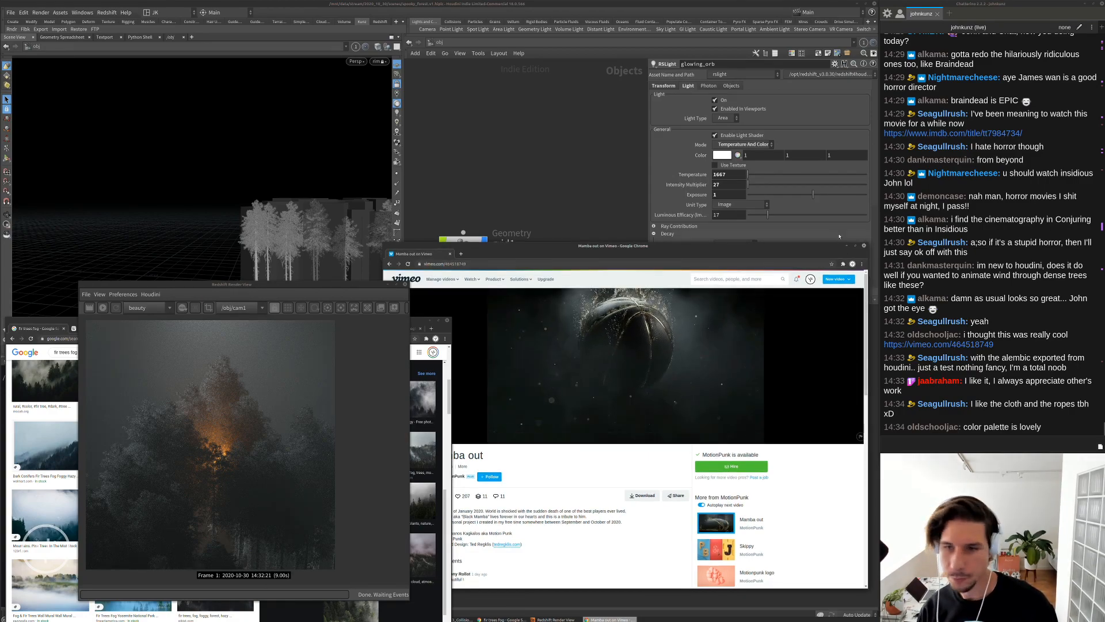
pyautogui.click(863, 246)
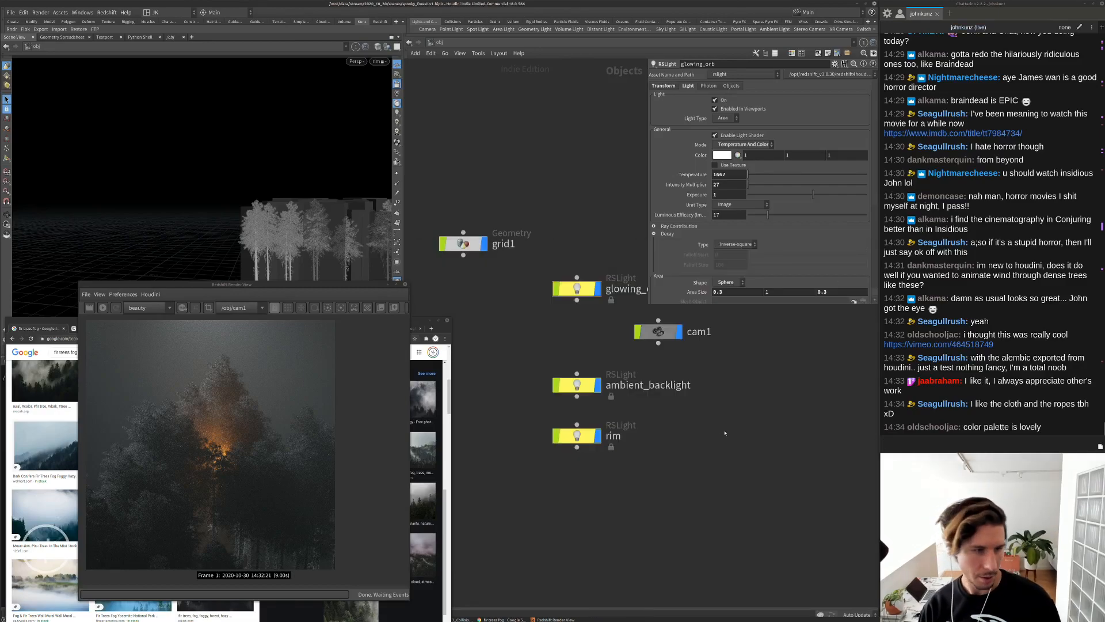
# Look inside the grid1 geometry object in Houdini and return to the object level
pyautogui.scroll(-1, 724, 433)
pyautogui.moveTo(574, 350); pyautogui.dragTo(590, 331, button='middle')
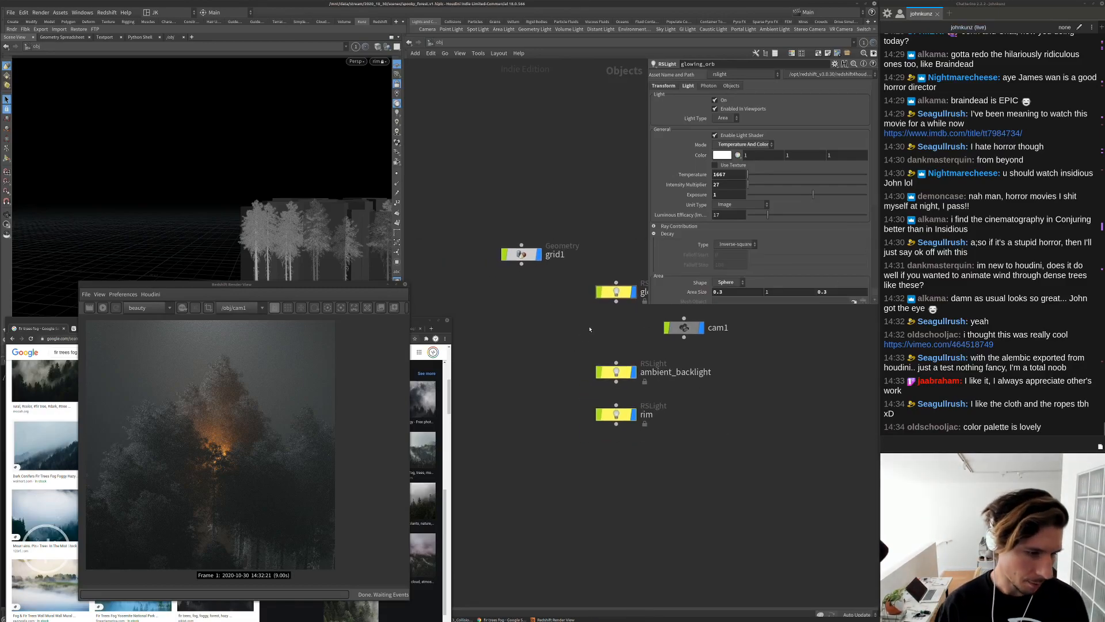
pyautogui.click(521, 254)
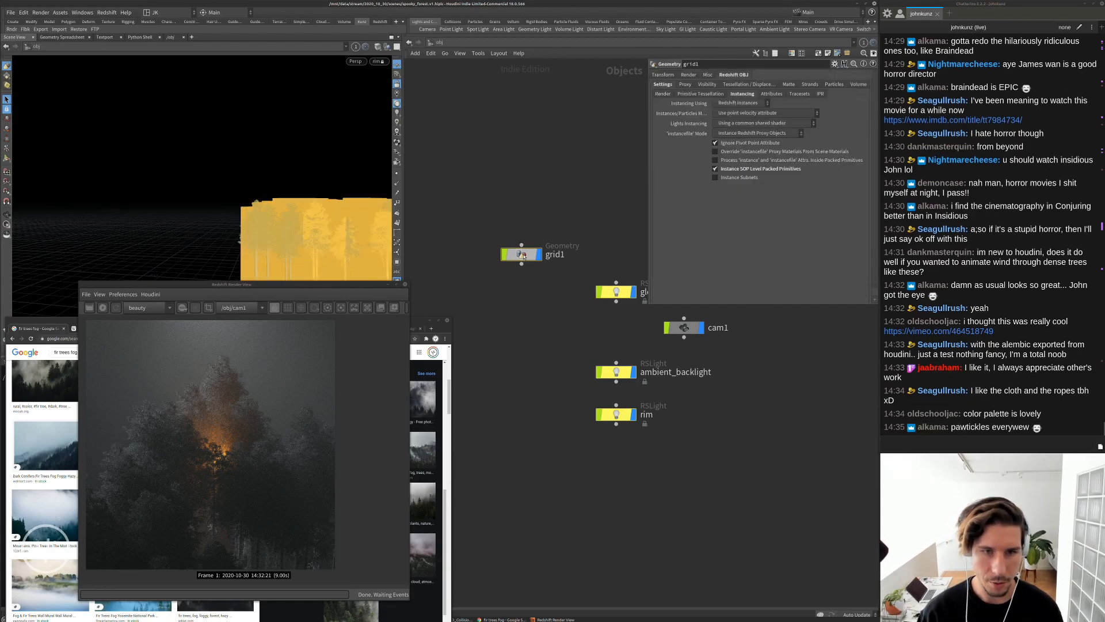
pyautogui.doubleClick(523, 254)
pyautogui.press('u')
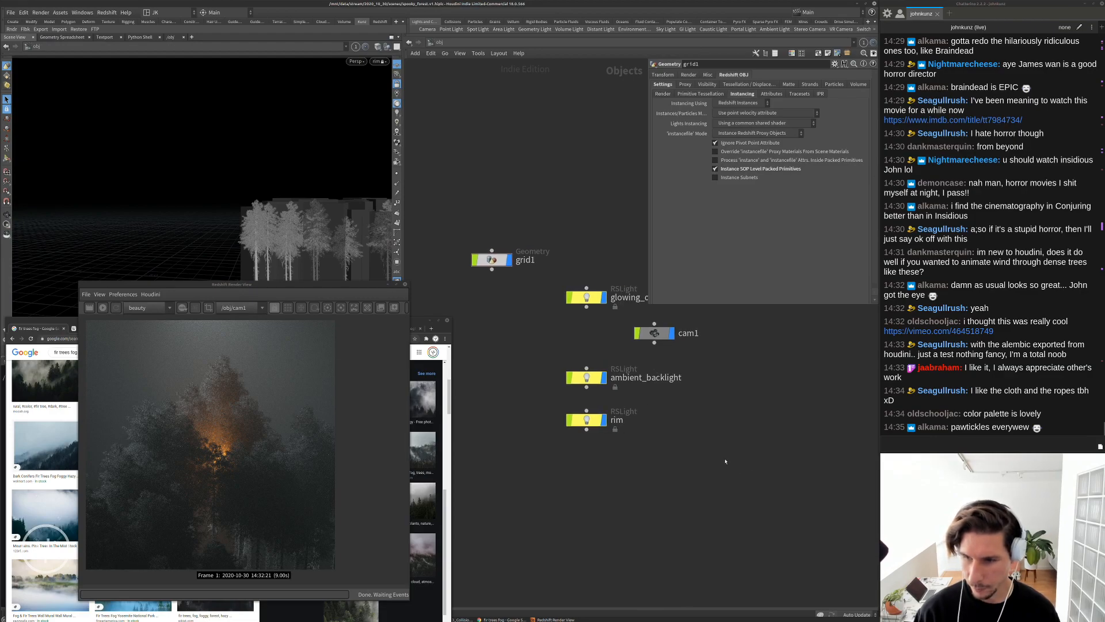
# Add a new Grid object above grid1 in the object network and enter it
pyautogui.press('Tab')
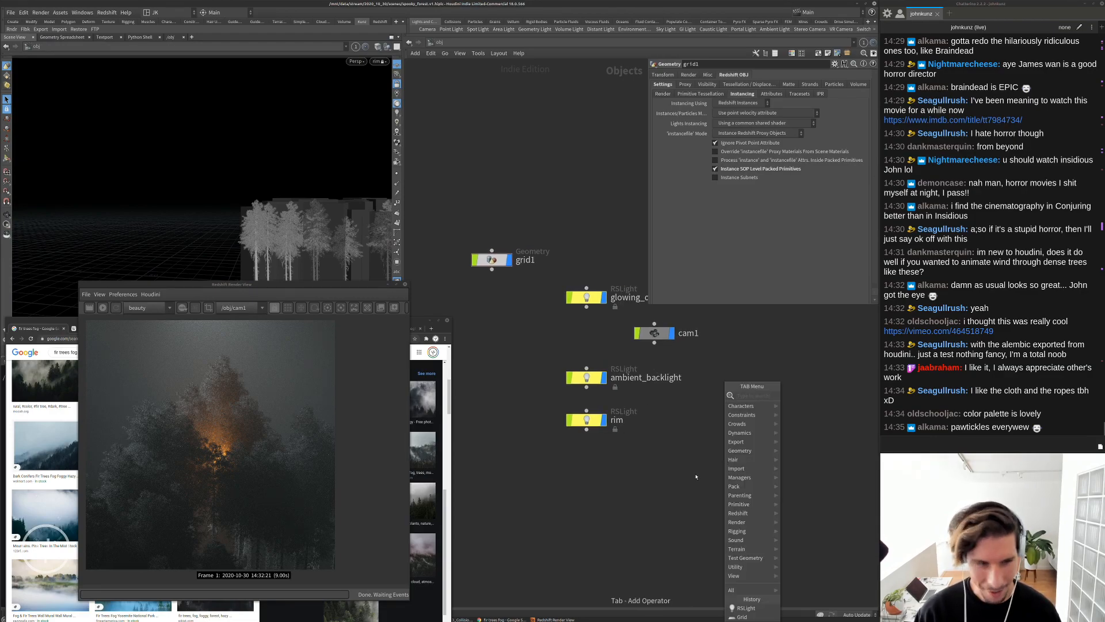
pyautogui.write('geo')
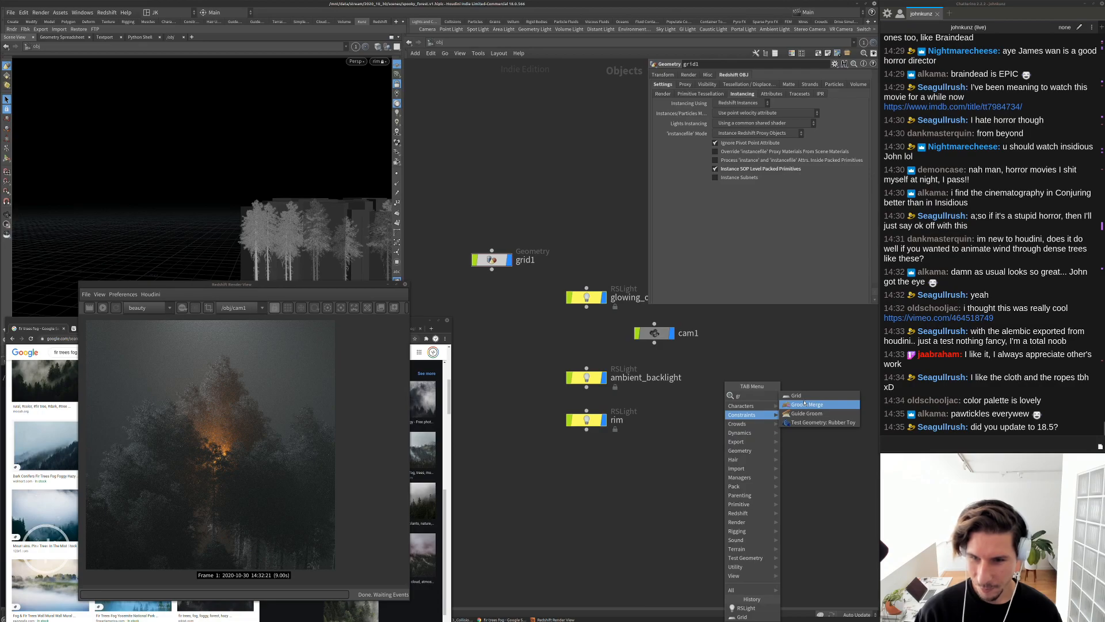
pyautogui.click(787, 396)
pyautogui.click(783, 415)
pyautogui.moveTo(784, 415); pyautogui.dragTo(494, 234)
pyautogui.doubleClick(494, 229)
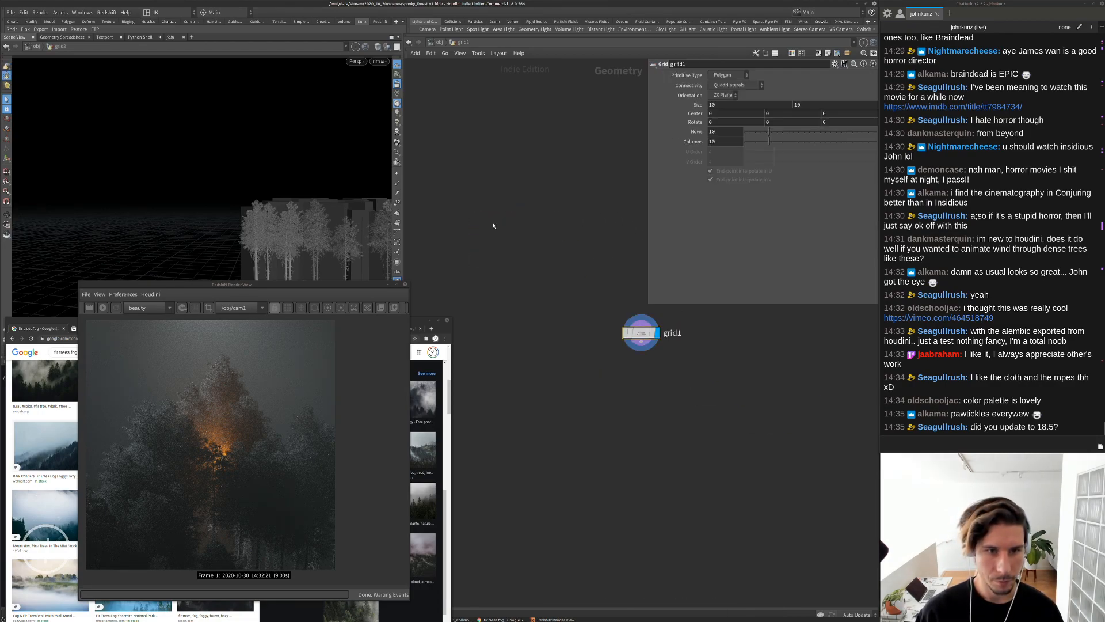
# Move the Redshift render window clear of the viewport and release the viewport from the camera for a wider view of the trees
pyautogui.click(684, 413)
pyautogui.moveTo(681, 375); pyautogui.dragTo(646, 409, button='middle')
pyautogui.moveTo(607, 368); pyautogui.dragTo(620, 349)
pyautogui.moveTo(361, 288); pyautogui.dragTo(318, 323)
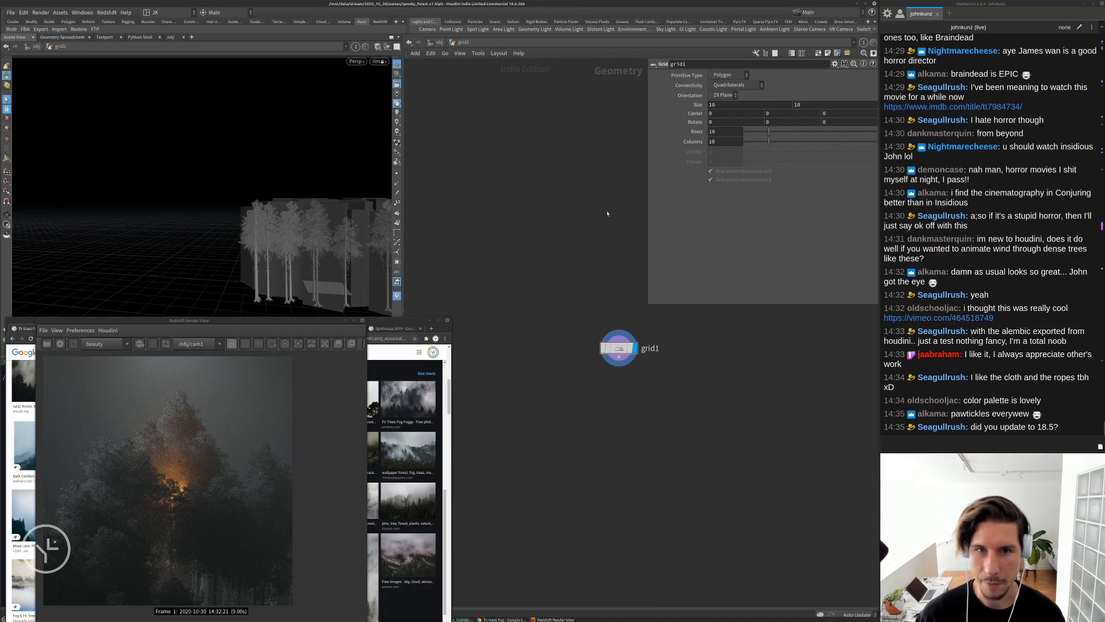
pyautogui.click(395, 82)
pyautogui.keyDown('alt'); pyautogui.moveTo(123, 184); pyautogui.dragTo(259, 180, button='right'); pyautogui.keyUp('alt')
# Set the new grid's size to 25 by 25
pyautogui.doubleClick(727, 107)
pyautogui.write('25')
pyautogui.press('Return')
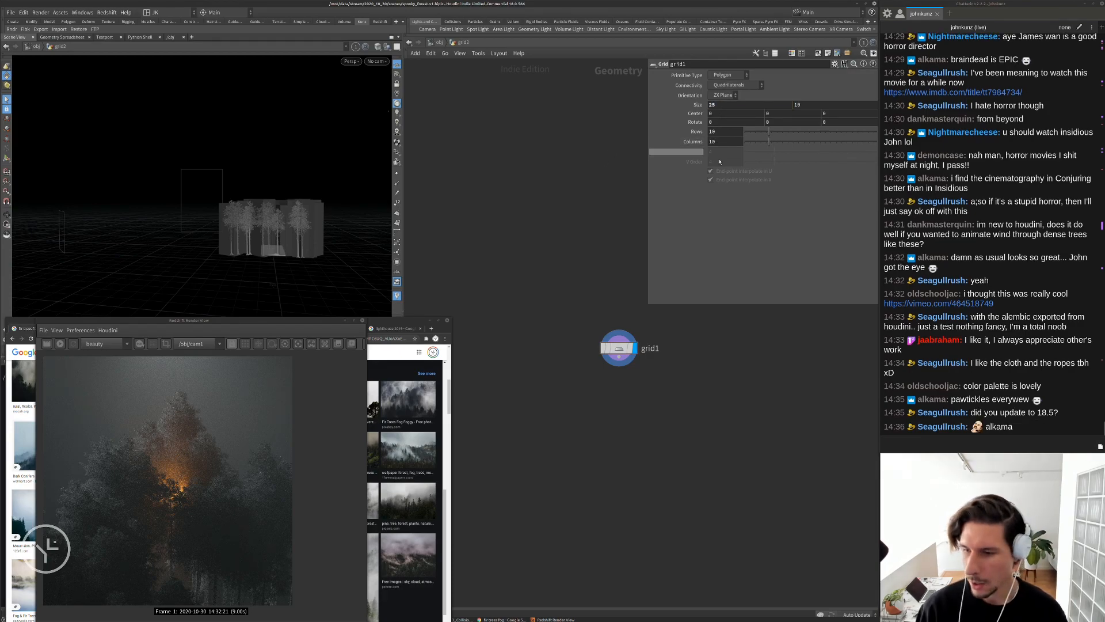
pyautogui.doubleClick(799, 106)
pyautogui.write('25')
pyautogui.press('Return')
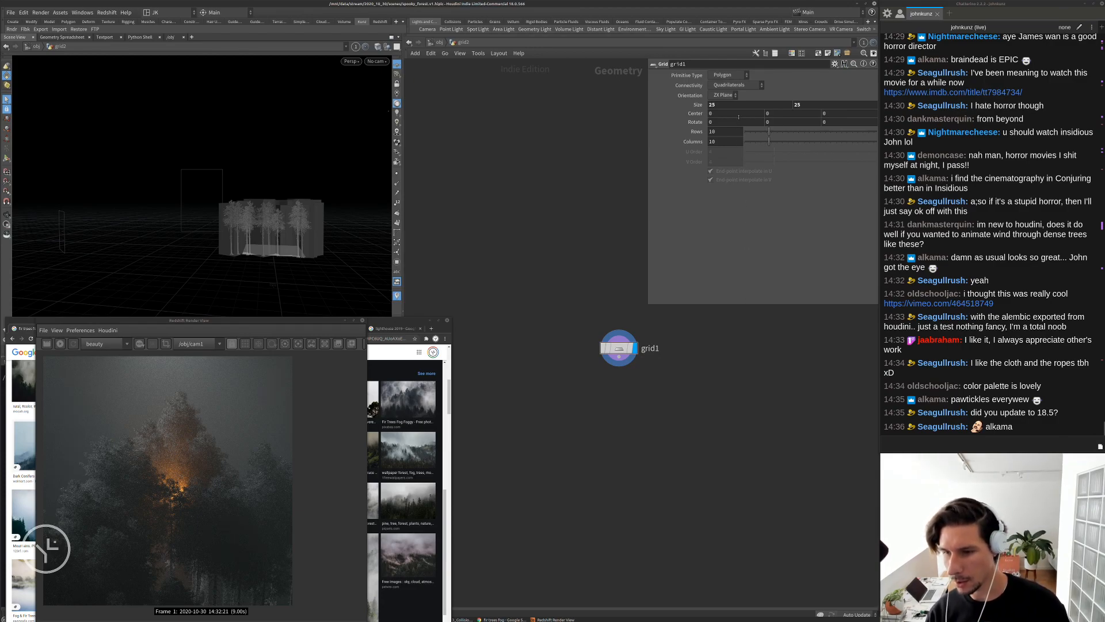
# Set the grid's resolution to 75 rows and 75 columns
pyautogui.doubleClick(727, 132)
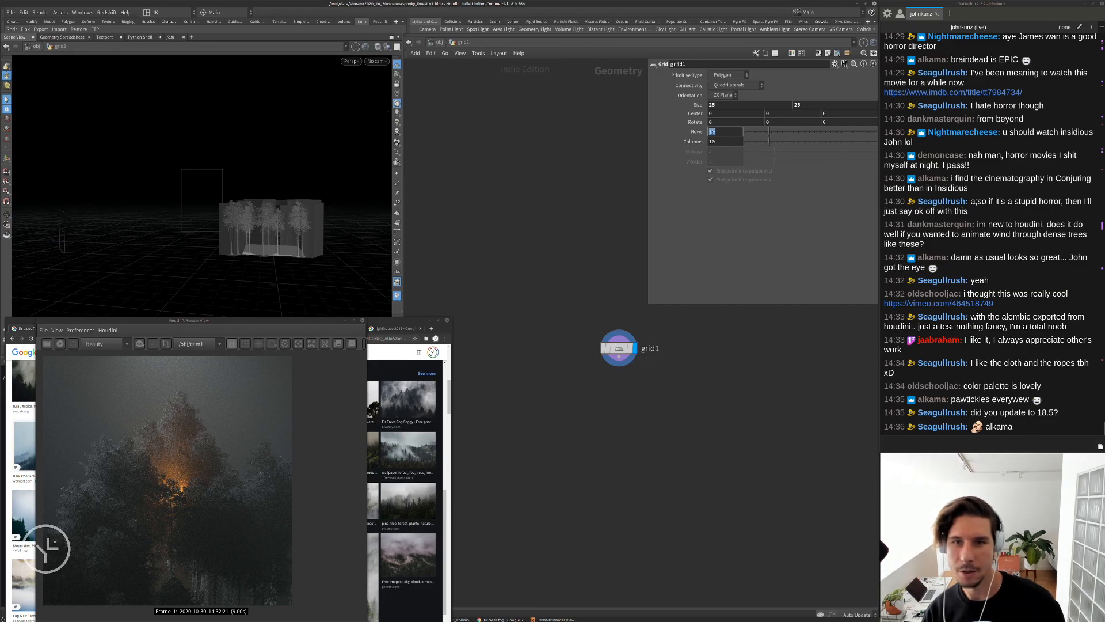
pyautogui.write('75')
pyautogui.press('Tab')
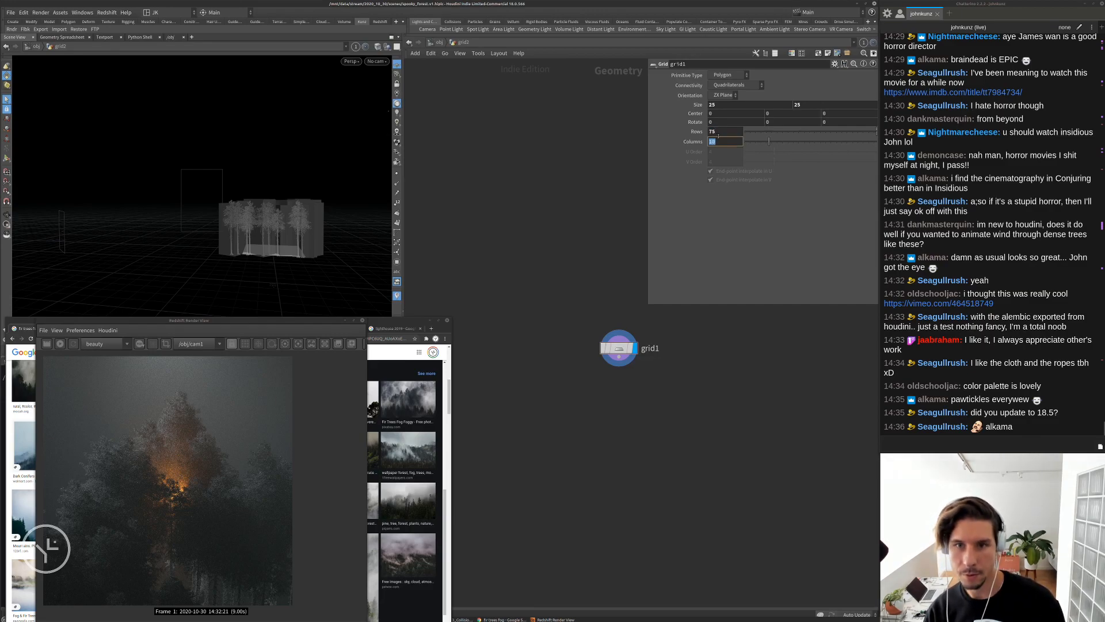
pyautogui.write('75')
pyautogui.press('Return')
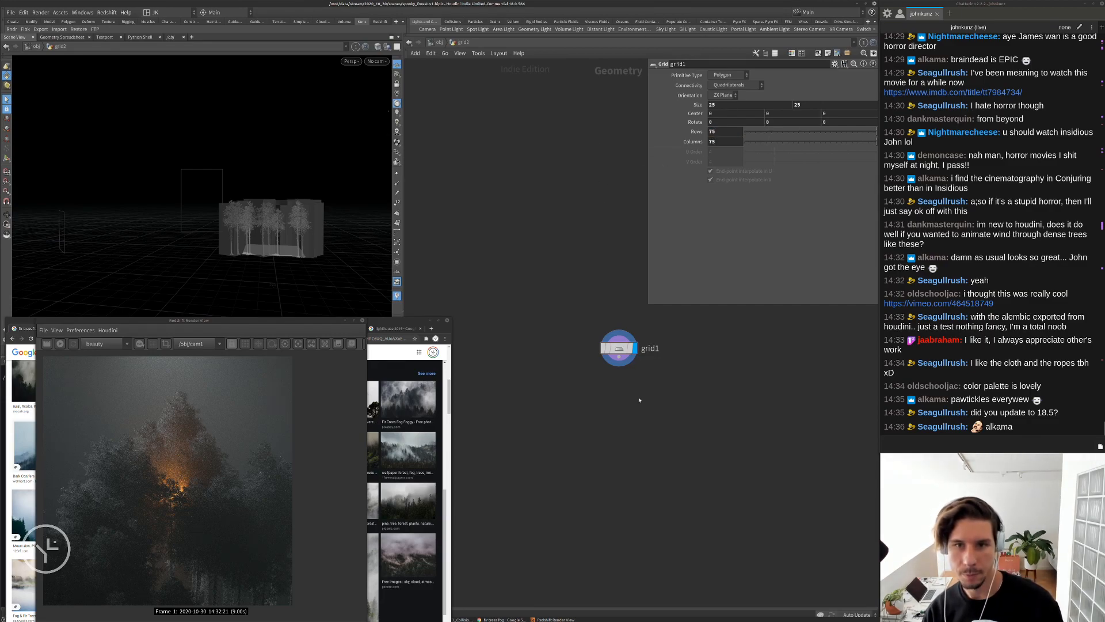
# Add a Mountain node below the grid, connected to its output, and make it the displayed node
pyautogui.press('Tab')
pyautogui.write('mou')
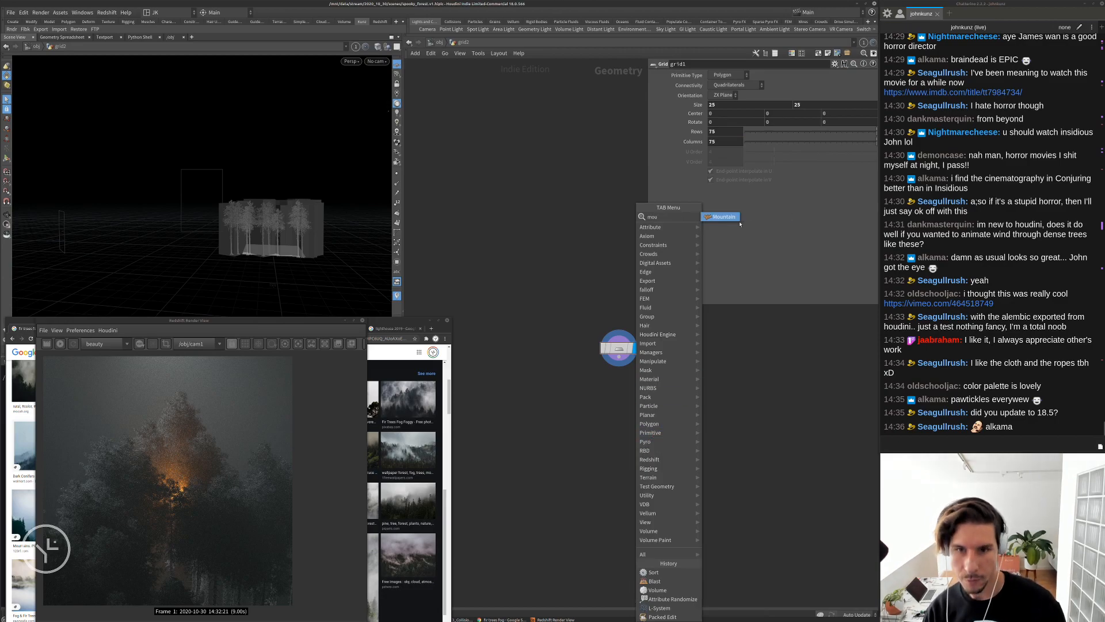
pyautogui.click(724, 217)
pyautogui.click(630, 406)
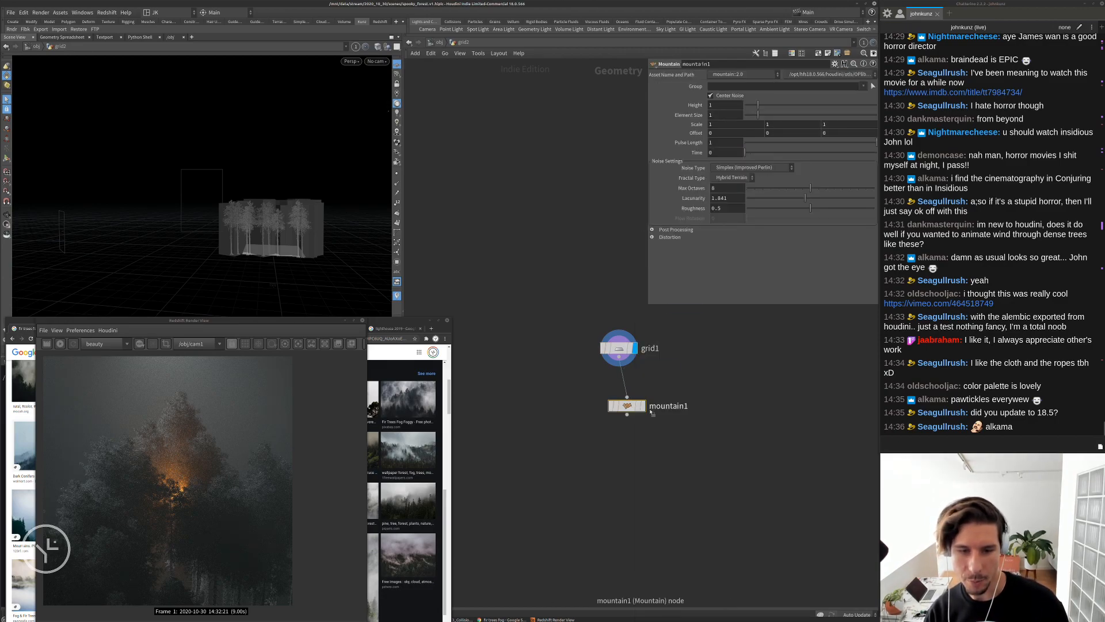
pyautogui.click(638, 408)
pyautogui.moveTo(627, 406); pyautogui.dragTo(620, 401)
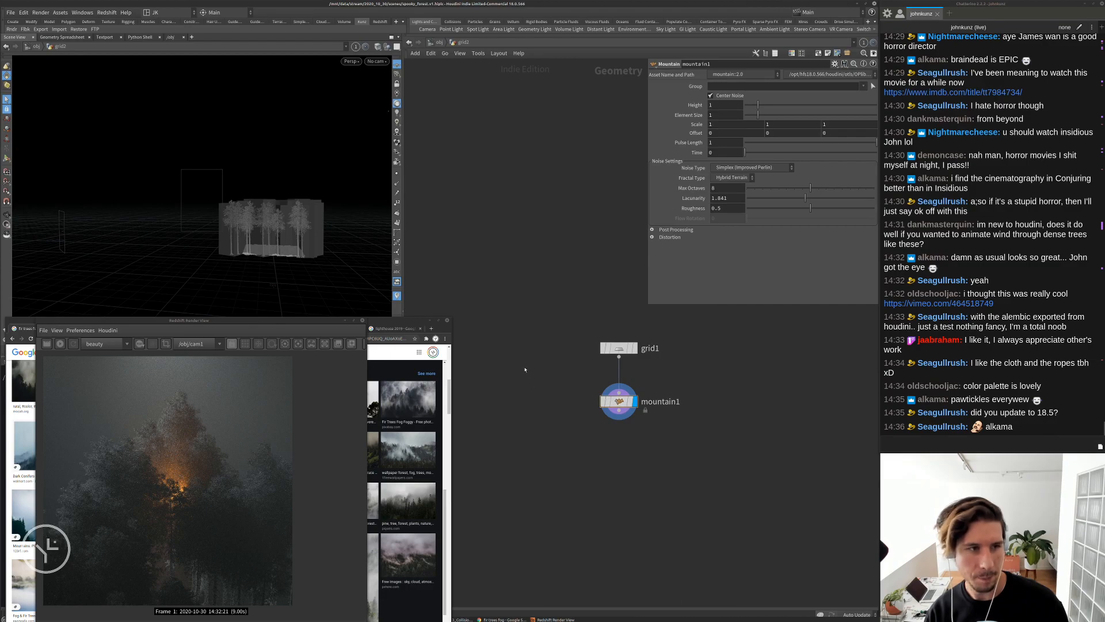
# Frame the displaced ground beneath the trees in the viewport and examine it alongside the whole render
pyautogui.hotkey('space', 'g')
pyautogui.moveTo(340, 173); pyautogui.dragTo(244, 187)
pyautogui.scroll(3, 245, 187)
pyautogui.scroll(-2, 221, 458)
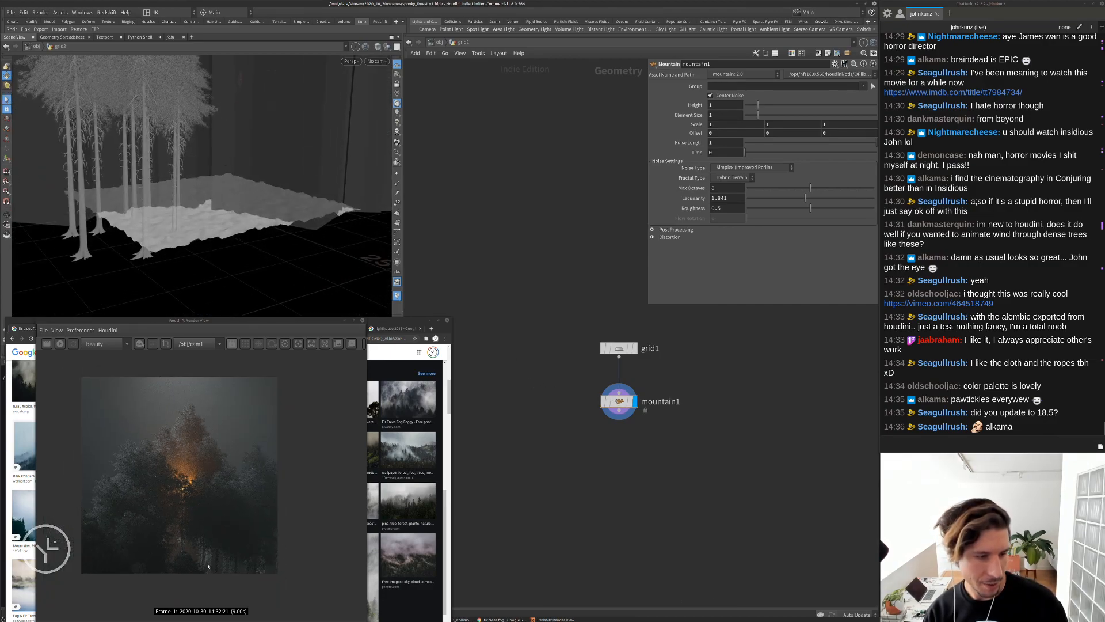
# Increase the Mountain node's element size and fine-tune its height for smoother, broader ground undulations
pyautogui.scroll(2, 201, 566)
pyautogui.scroll(2, 223, 568)
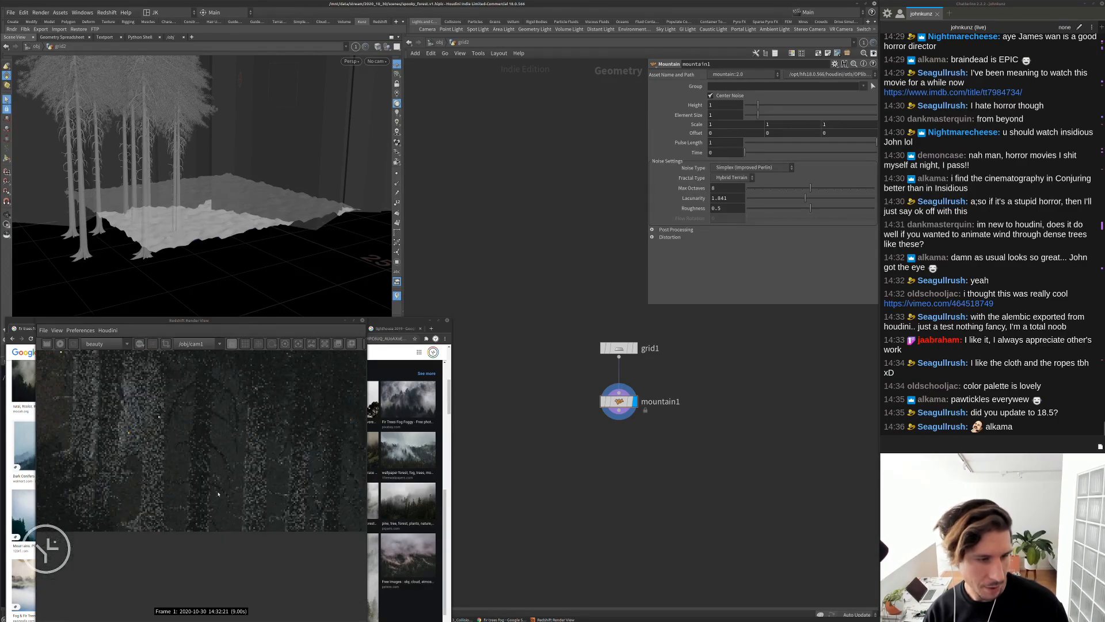
pyautogui.scroll(-4, 230, 495)
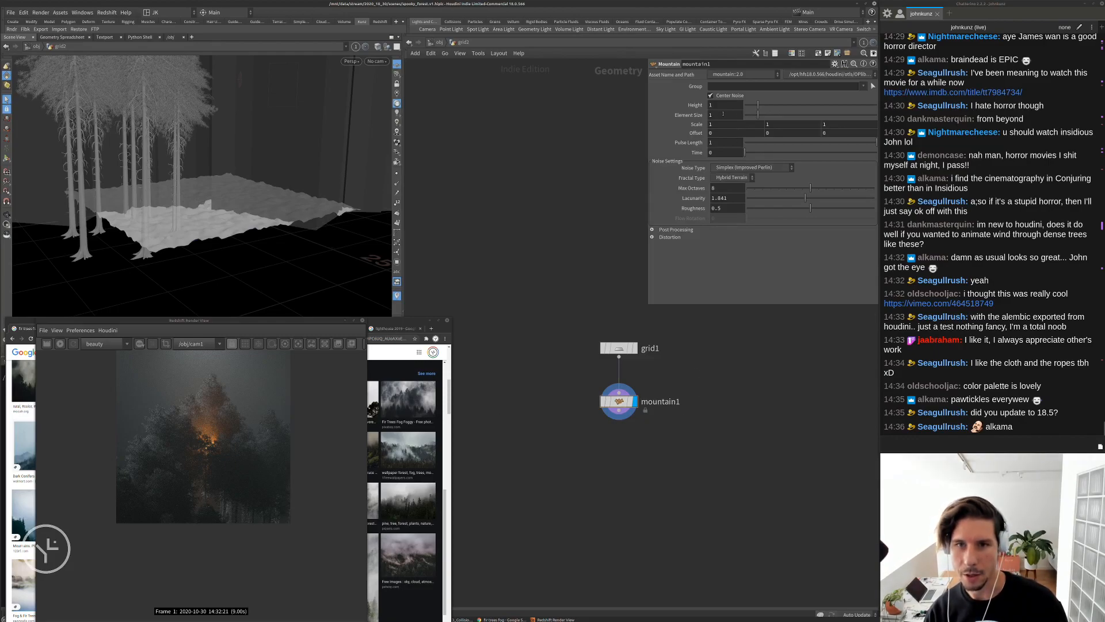
pyautogui.moveTo(807, 112)
pyautogui.mouseDown()
pyautogui.moveTo(833, 114)
pyautogui.moveTo(816, 114)
pyautogui.mouseUp()
pyautogui.moveTo(778, 106)
pyautogui.mouseDown()
pyautogui.moveTo(803, 105)
pyautogui.moveTo(777, 105)
pyautogui.mouseUp()
# Set the ground grid's size to 65 by 75
pyautogui.click(619, 348)
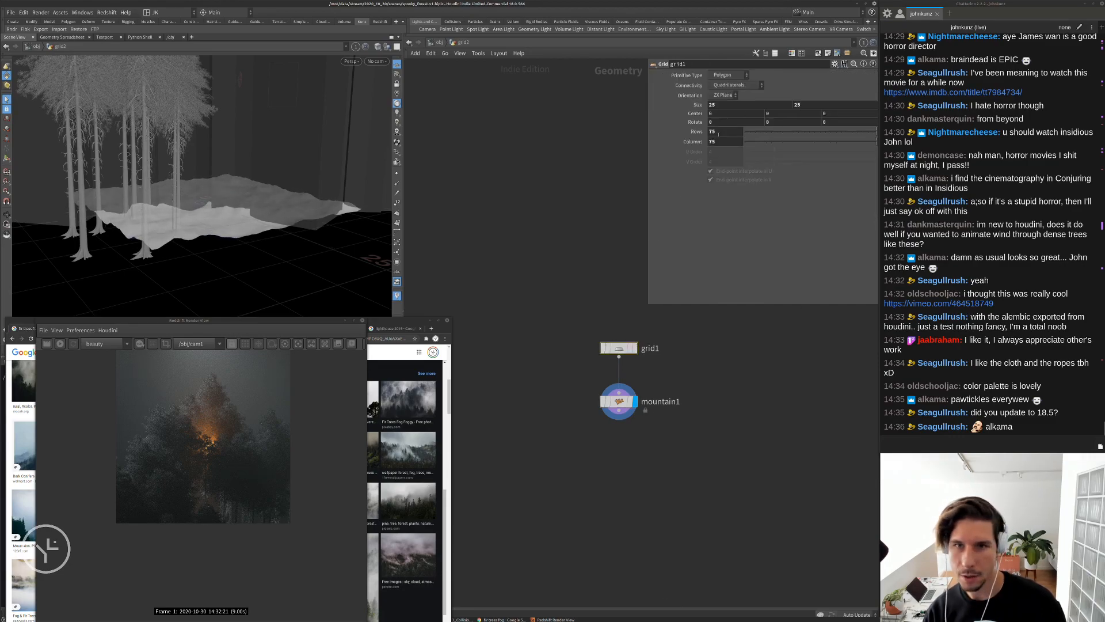
pyautogui.write('65')
pyautogui.press('Tab')
pyautogui.write('7')
pyautogui.press('Return')
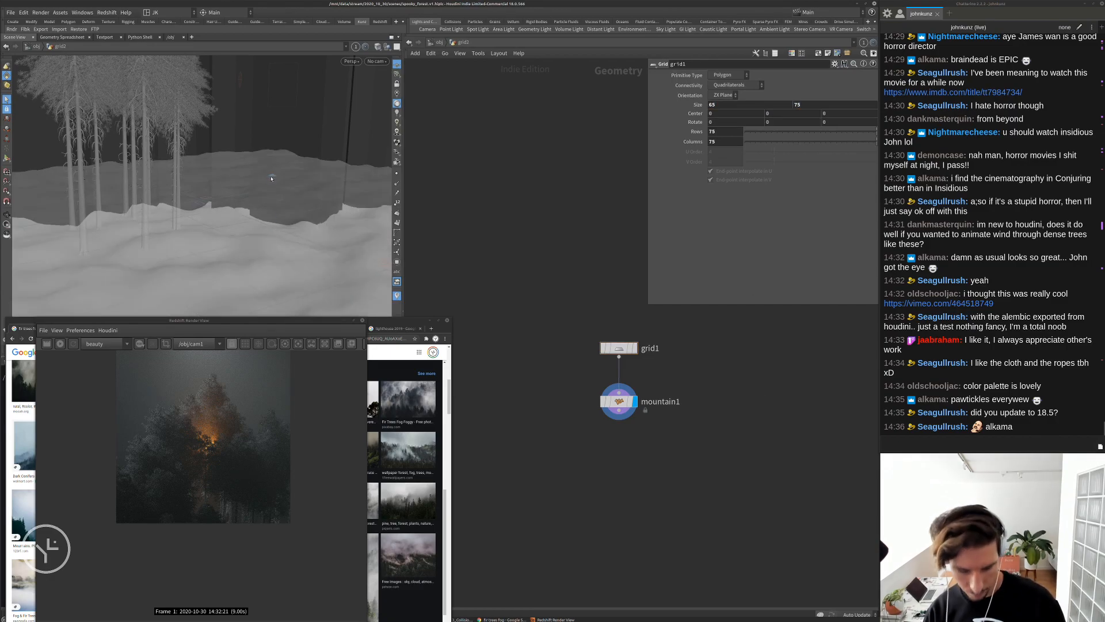
# Switch the viewport to look through cam1
pyautogui.press('h')
pyautogui.click(381, 61)
pyautogui.click(403, 102)
pyautogui.moveTo(466, 250); pyautogui.dragTo(485, 179, button='middle')
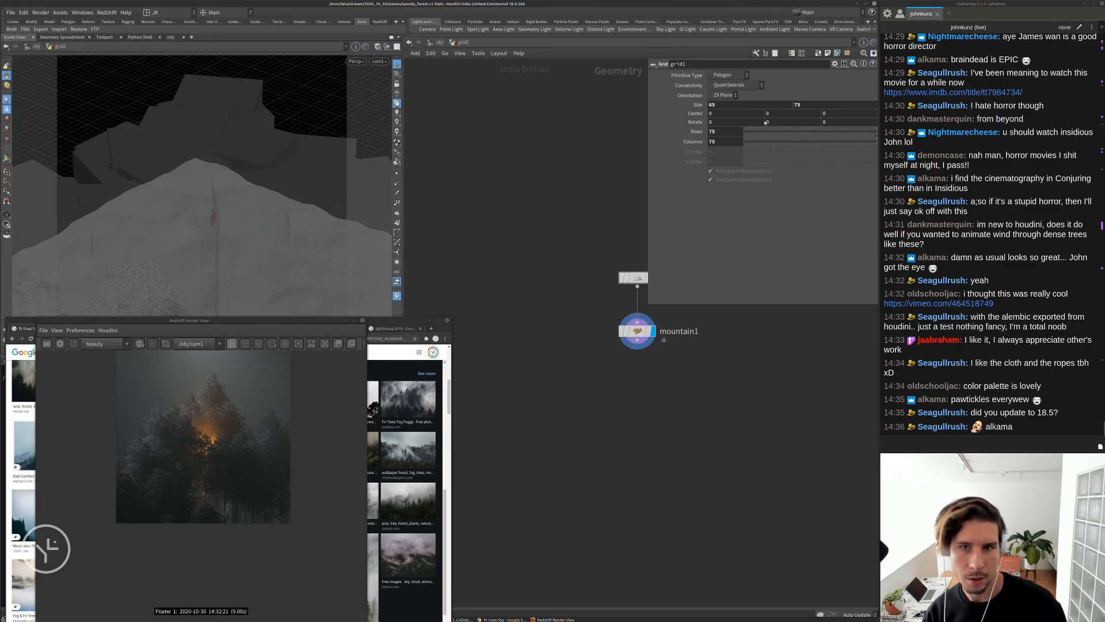
# Set the second value of the ground grid's size to 46
pyautogui.click(780, 104)
pyautogui.press('Tab')
pyautogui.write('46')
pyautogui.press('Return')
# Set the ground grid's size to 35 by 35, return to object level and end a short test render
pyautogui.doubleClick(766, 106)
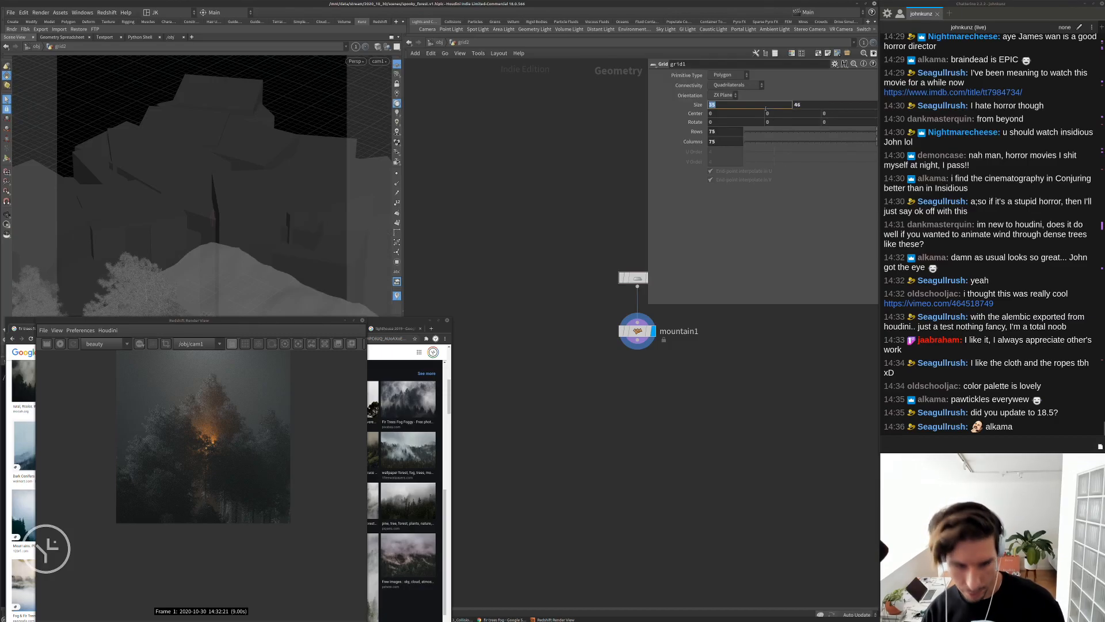
pyautogui.write('35')
pyautogui.press('Tab')
pyautogui.write('35')
pyautogui.press('Return')
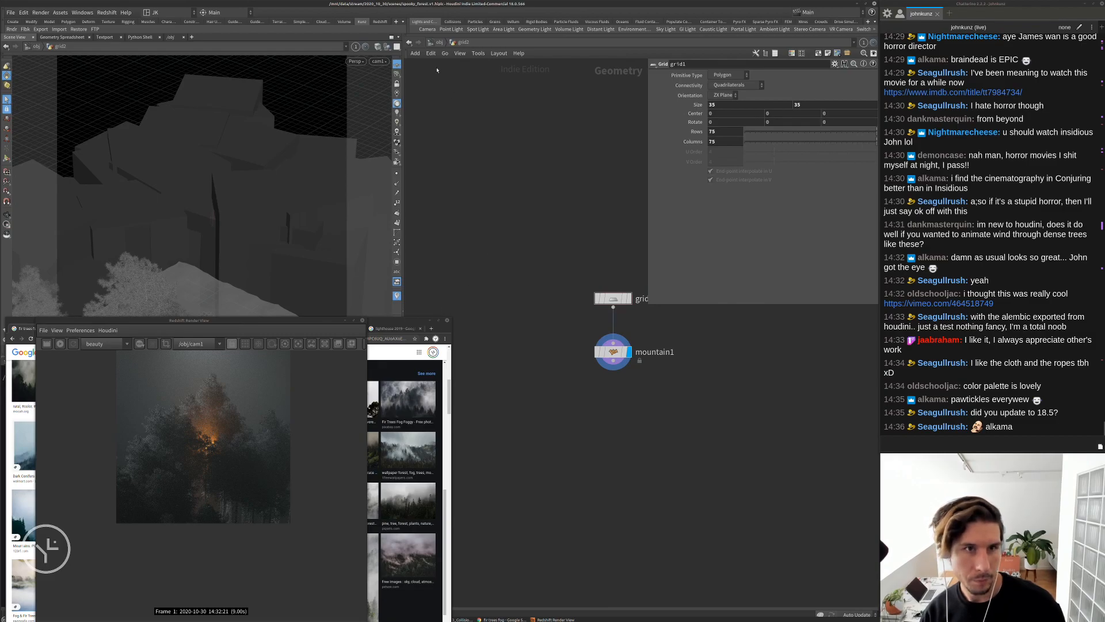
pyautogui.press('u')
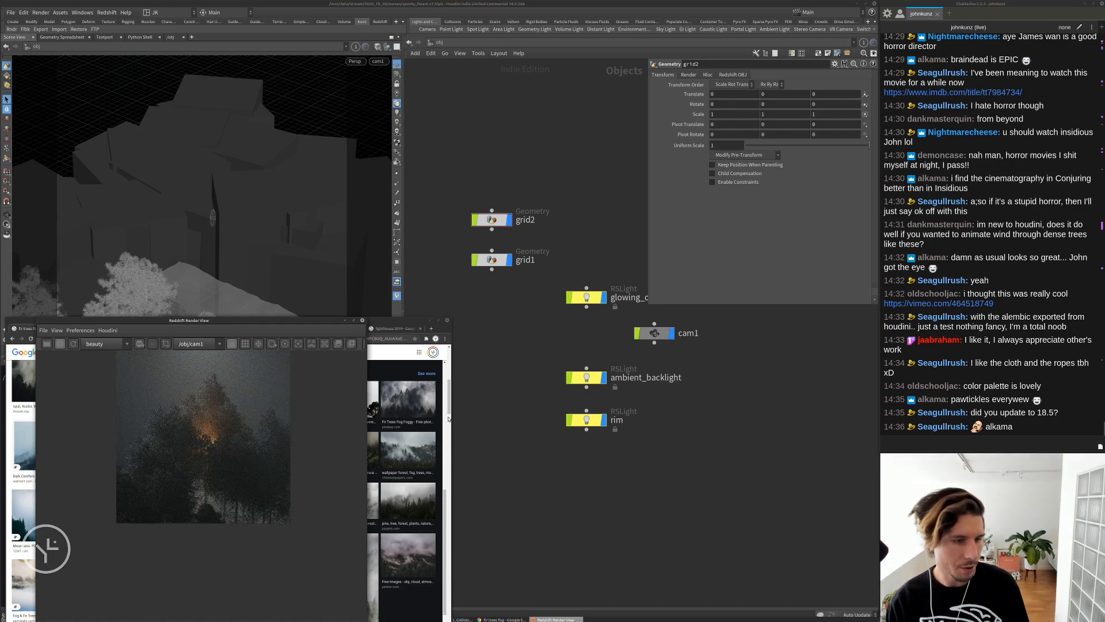
pyautogui.click(59, 344)
# Add a Material Network at object level and go inside it
pyautogui.press('Tab')
pyautogui.write('m')
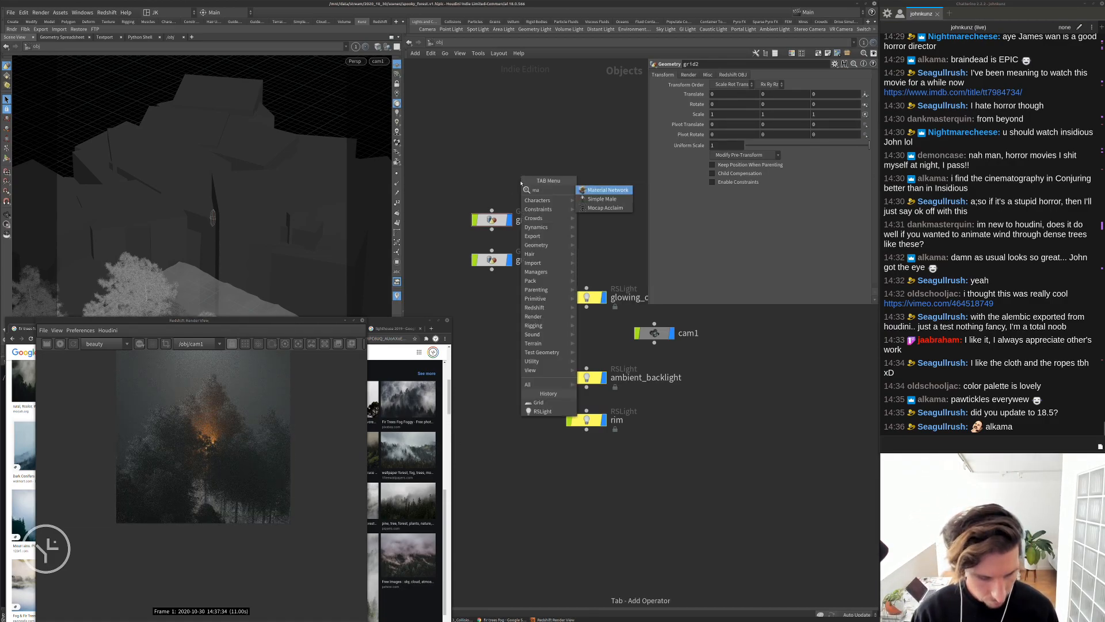
pyautogui.write('at')
pyautogui.press('Return')
pyautogui.press('Return')
# Add an RS Material Builder to the material network and rename it ground
pyautogui.press('Tab')
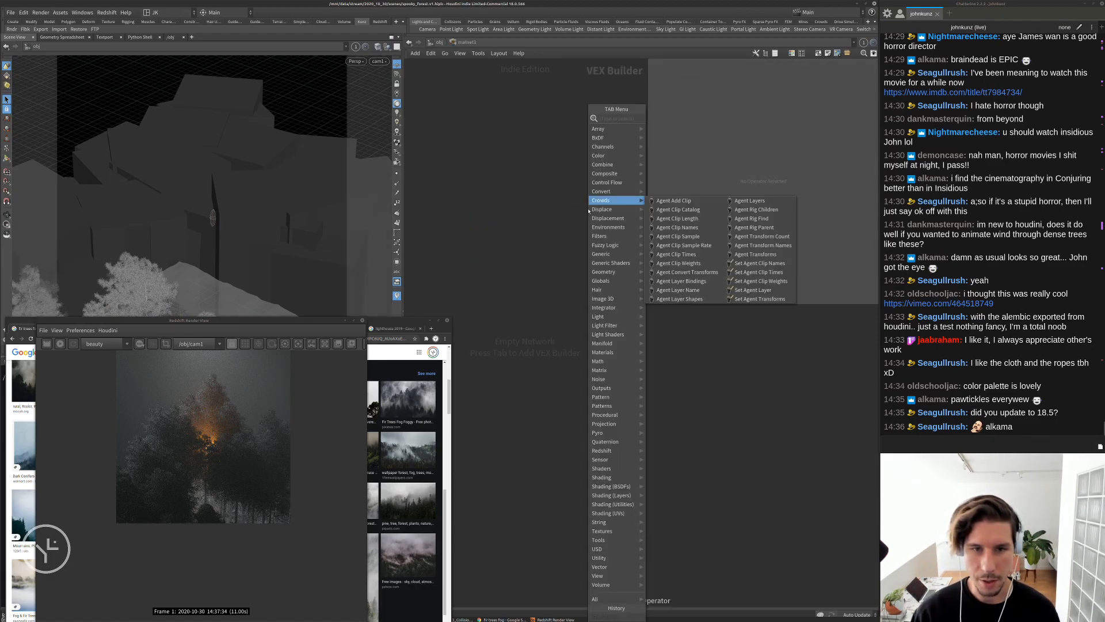
pyautogui.click(760, 181)
pyautogui.click(582, 203)
pyautogui.moveTo(582, 203); pyautogui.dragTo(561, 201)
pyautogui.doubleClick(558, 186)
pyautogui.write('ground')
pyautogui.press('Return')
# Duplicate the ground material below the original and rename the copy tree
pyautogui.keyDown('alt'); pyautogui.moveTo(559, 201); pyautogui.dragTo(560, 273); pyautogui.keyUp('alt')
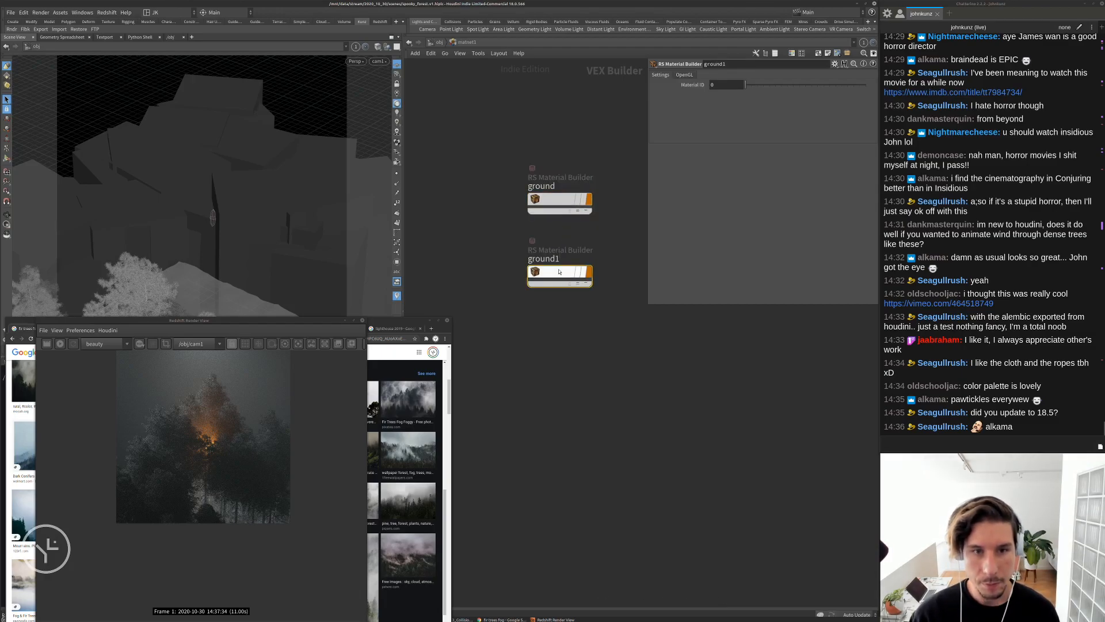
pyautogui.doubleClick(547, 259)
pyautogui.write('tree')
pyautogui.press('Return')
# Assign the ground material to the terrain and the tree material to the forest geometry in the viewport
pyautogui.click(558, 200)
pyautogui.moveTo(557, 200); pyautogui.dragTo(205, 289)
pyautogui.moveTo(553, 272); pyautogui.dragTo(241, 113)
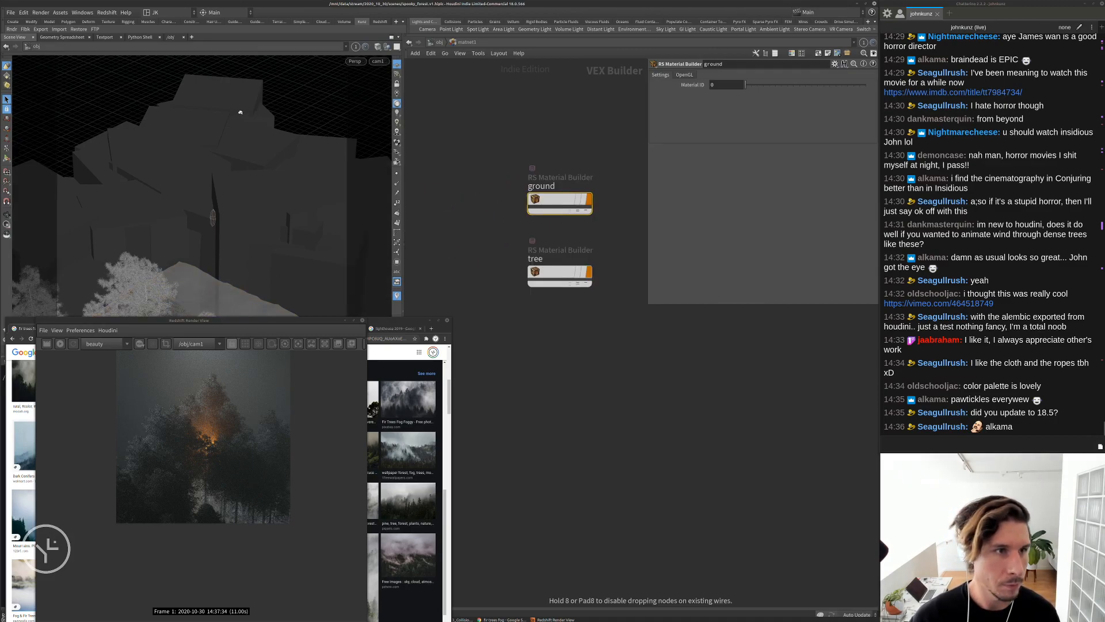
pyautogui.moveTo(123, 185); pyautogui.dragTo(124, 275)
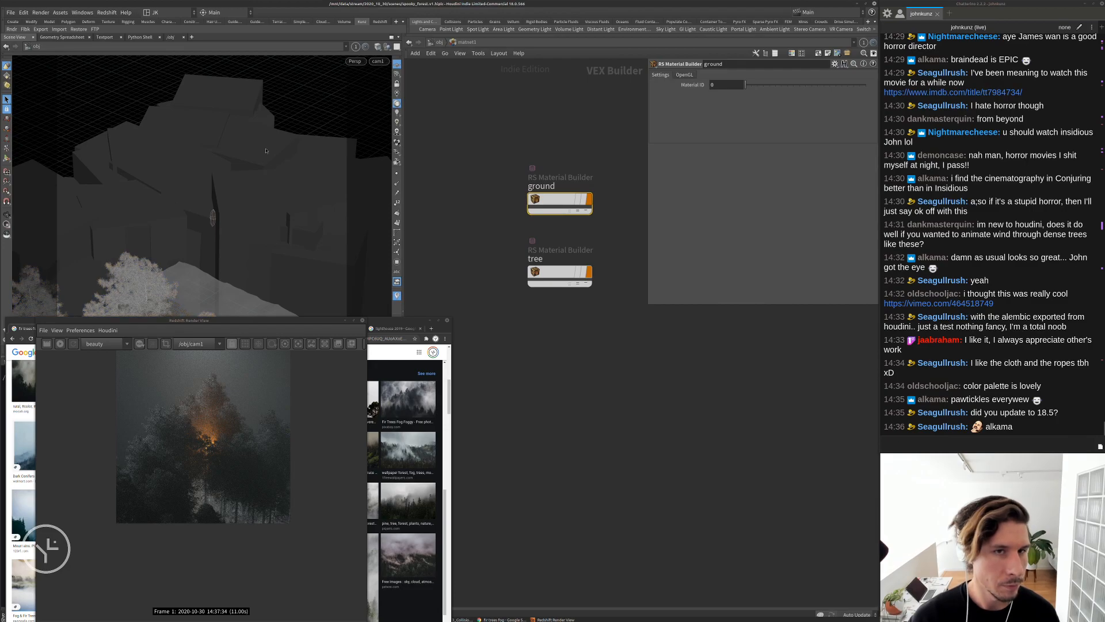
# Check at object level which materials are assigned to the grid2 and grid1 geometry
pyautogui.press('u')
pyautogui.click(494, 225)
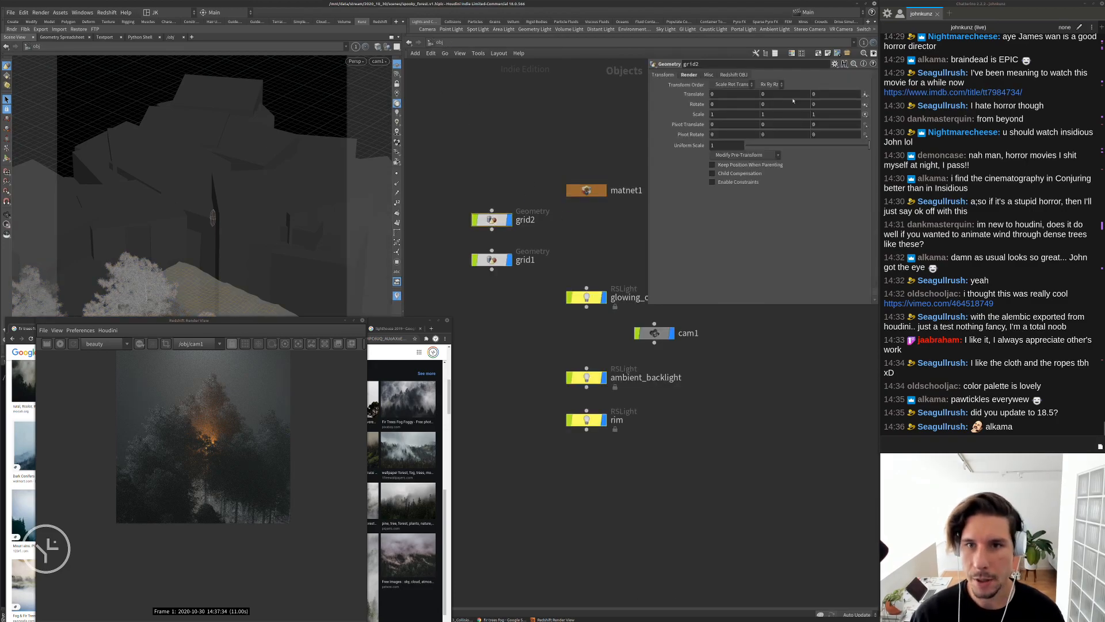
pyautogui.click(694, 74)
pyautogui.click(491, 261)
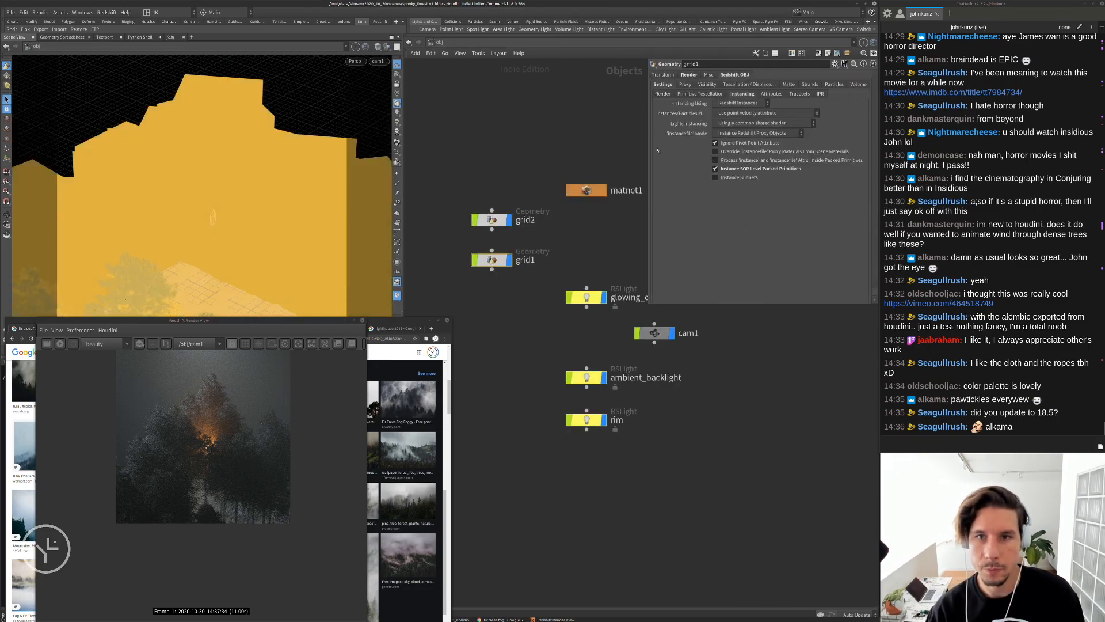
pyautogui.click(689, 74)
# Rename the grid1 object to forest and the grid2 object to ground
pyautogui.doubleClick(526, 260)
pyautogui.write('forest')
pyautogui.press('Return')
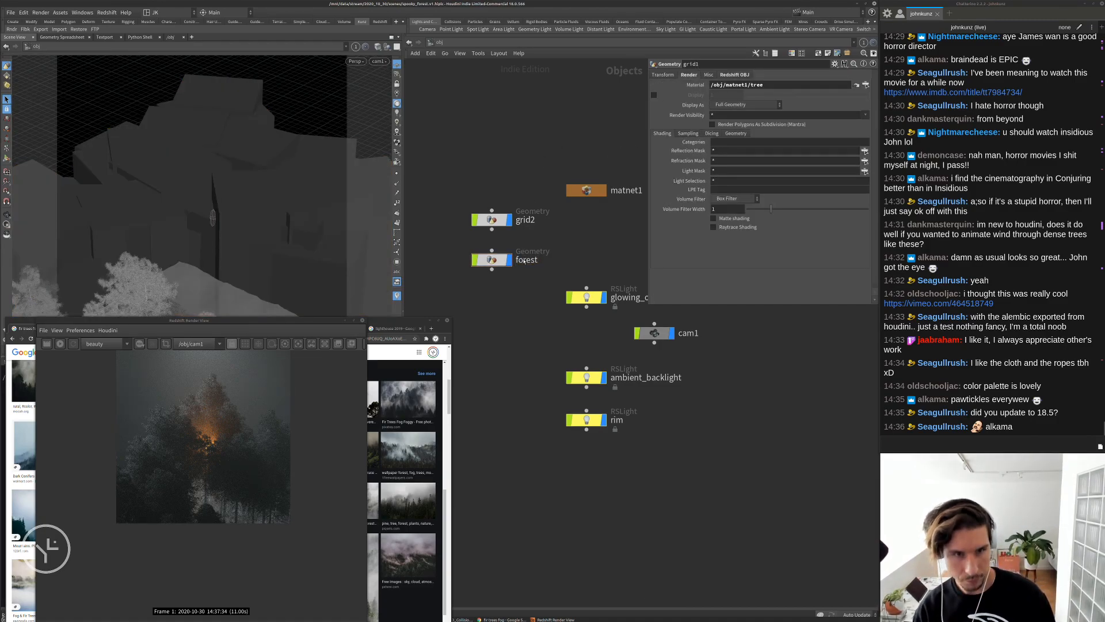
pyautogui.doubleClick(525, 220)
pyautogui.write('ground')
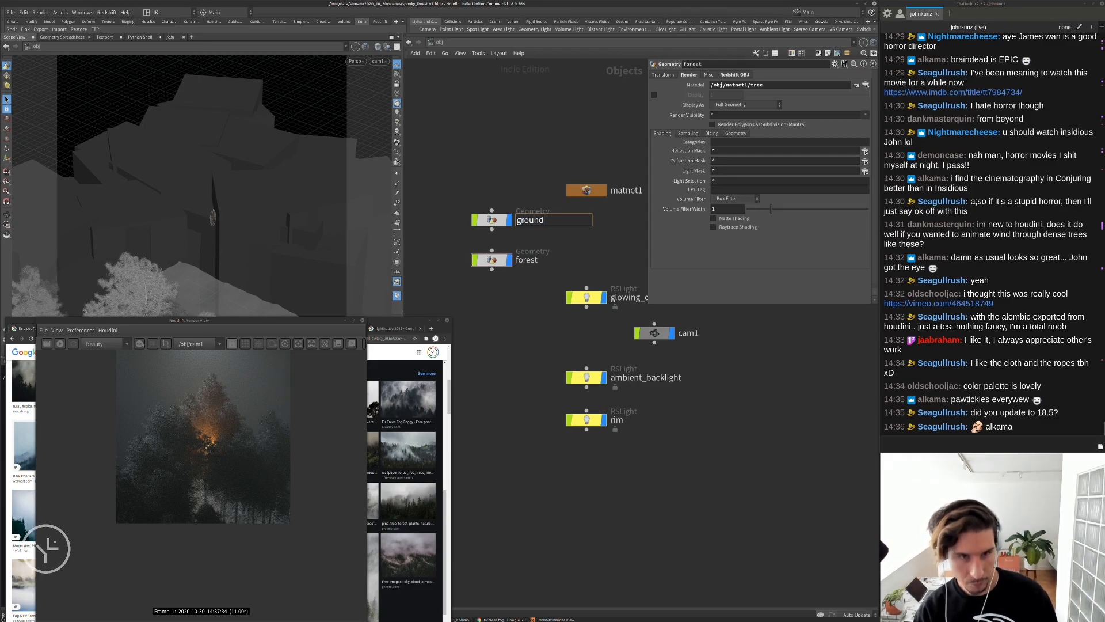
pyautogui.press('Return')
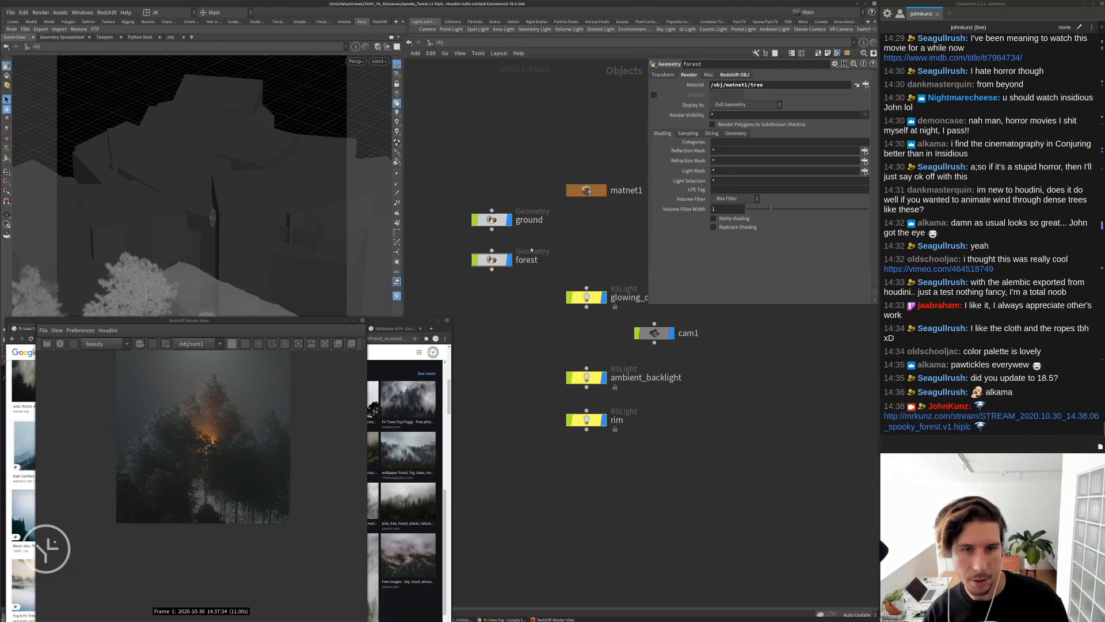
# Set the ground material's reflection weight to 0 and its diffuse weight to 0.01
pyautogui.click(497, 224)
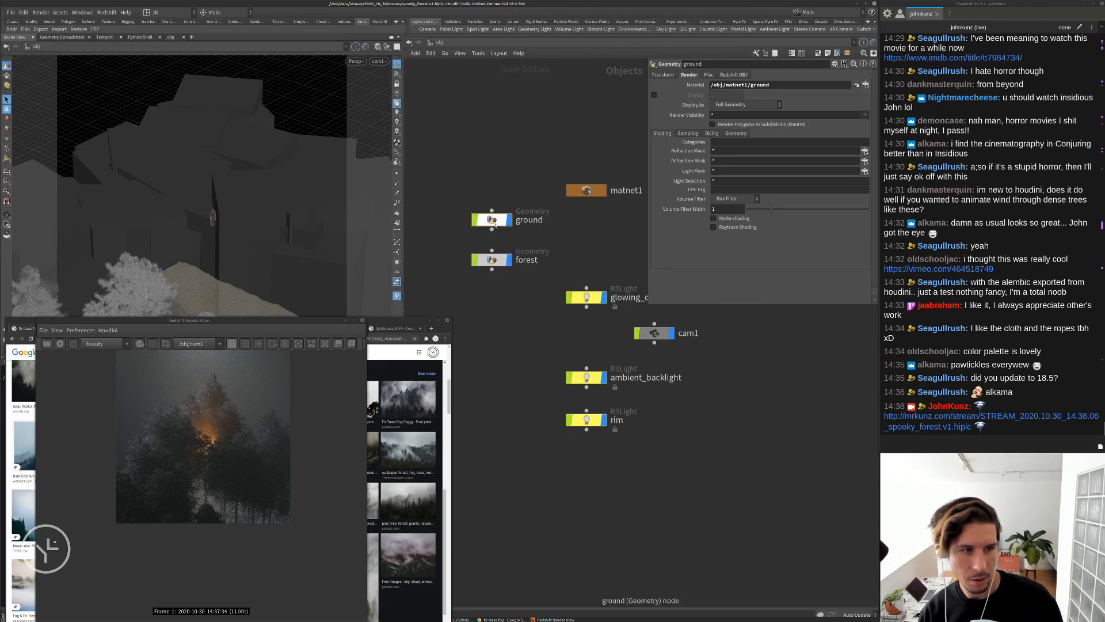
pyautogui.press('i')
pyautogui.press('u')
pyautogui.doubleClick(585, 191)
pyautogui.doubleClick(558, 206)
pyautogui.moveTo(586, 192); pyautogui.dragTo(608, 350)
pyautogui.click(761, 112)
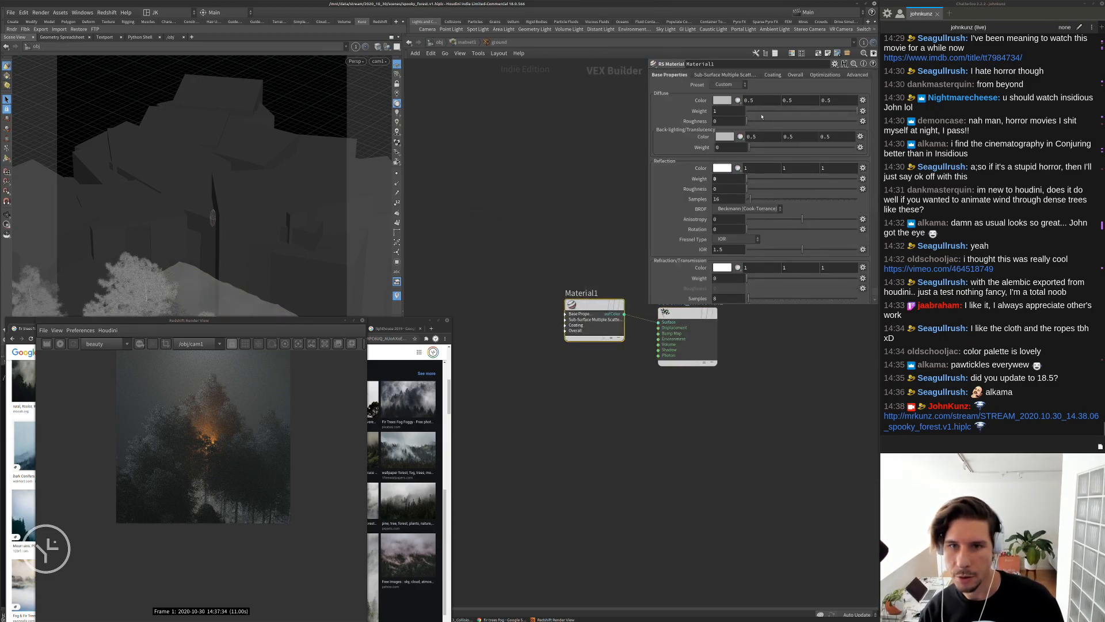
pyautogui.doubleClick(719, 115)
pyautogui.write('01')
pyautogui.press('Return')
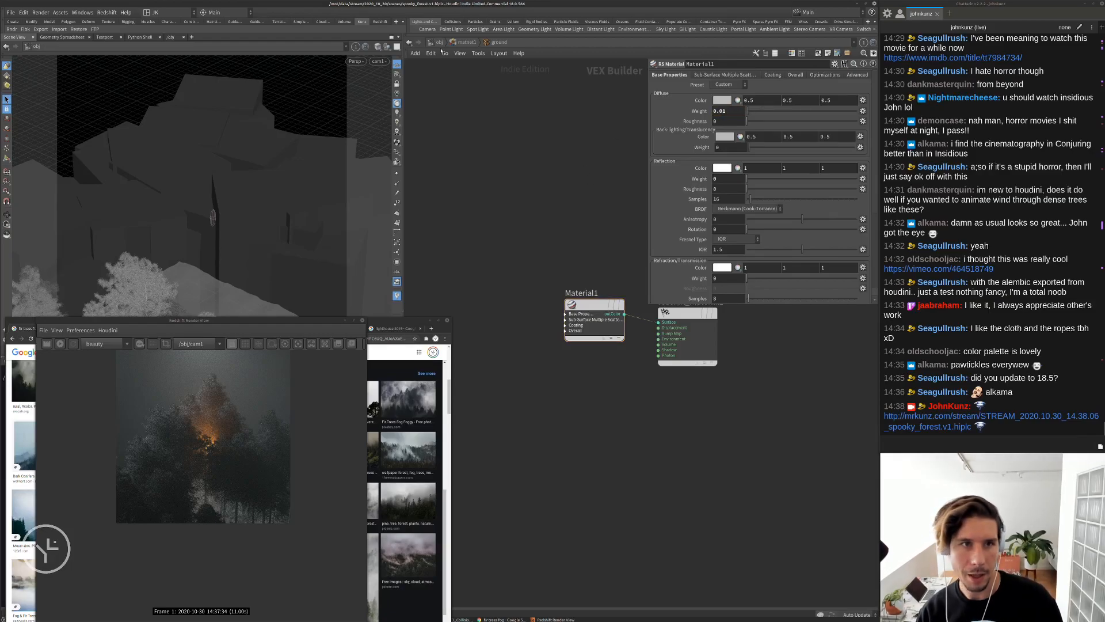
# Set the tree material's reflection roughness to 0.35
pyautogui.click(466, 42)
pyautogui.doubleClick(560, 273)
pyautogui.moveTo(598, 189); pyautogui.dragTo(592, 350)
pyautogui.click(728, 190)
pyautogui.write('0.35')
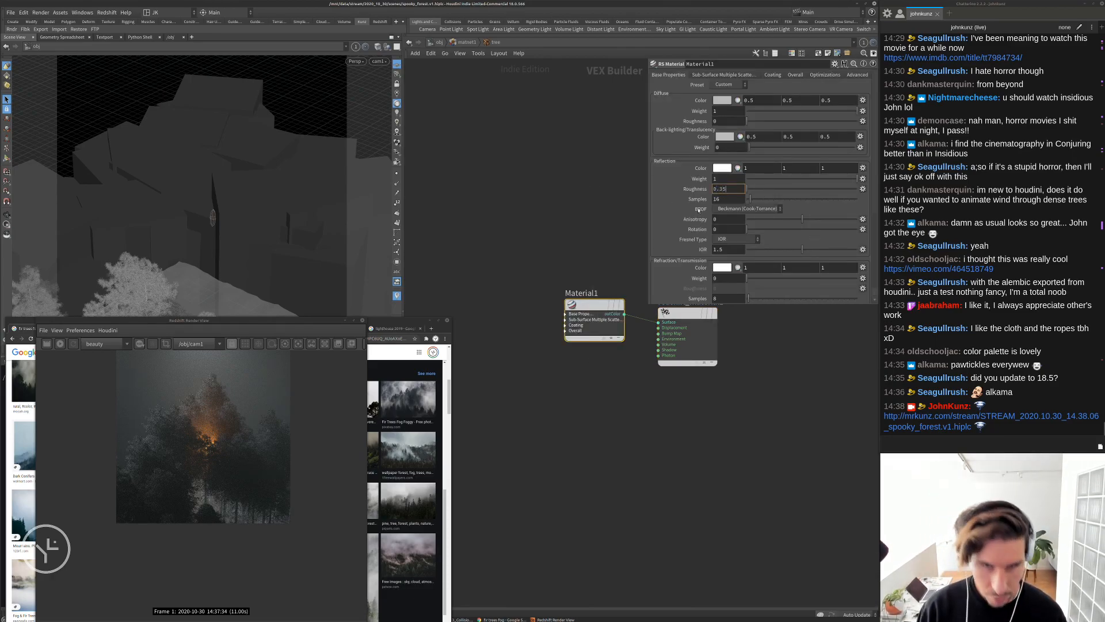
pyautogui.press('Return')
# Render the forest with the new materials, examine the glow and tree trunks close up and as a whole, and stop the render
pyautogui.click(60, 345)
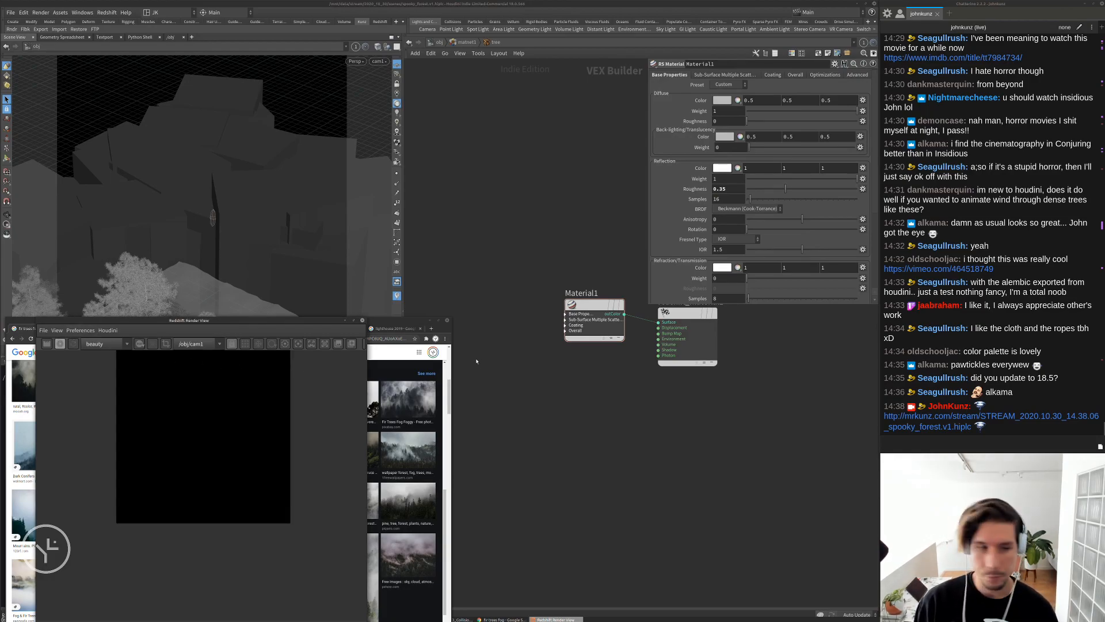
pyautogui.moveTo(279, 324); pyautogui.dragTo(564, 107)
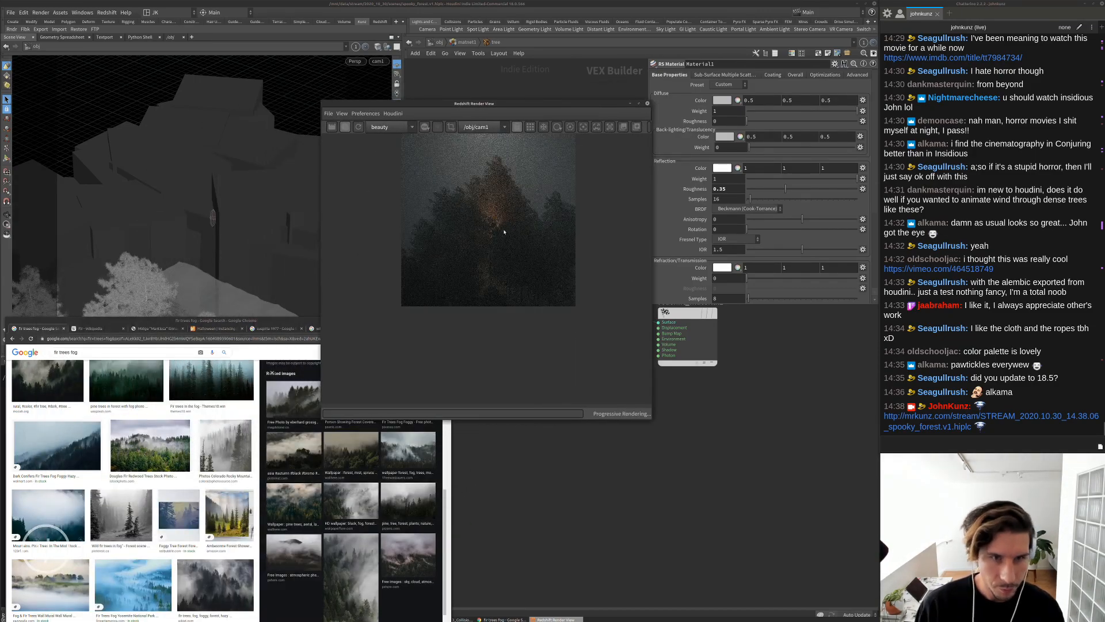
pyautogui.scroll(2, 517, 298)
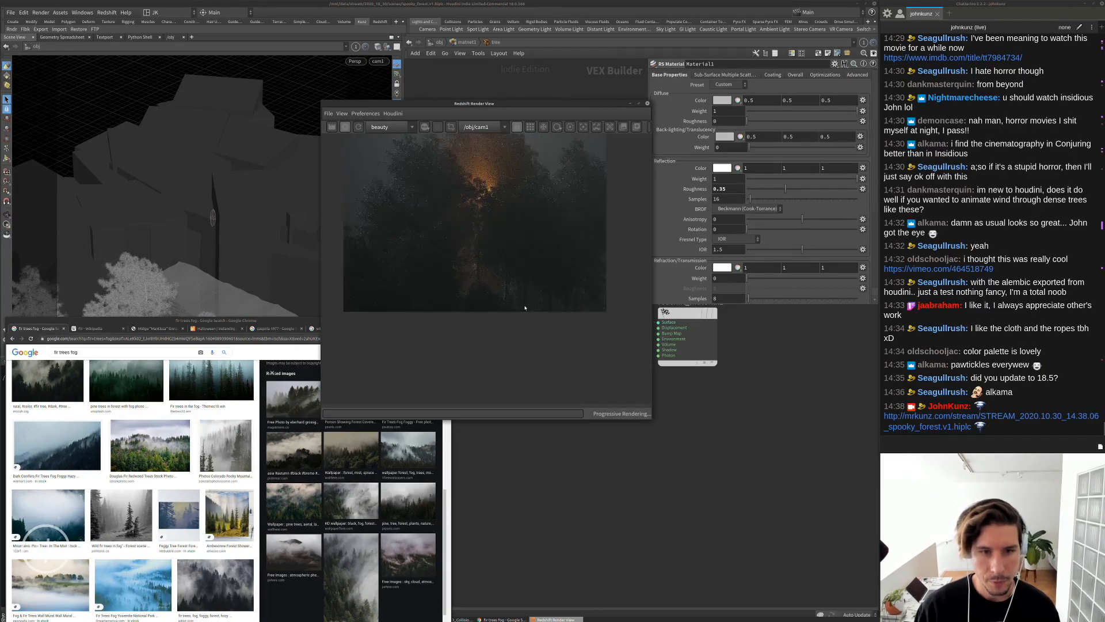
pyautogui.moveTo(520, 105); pyautogui.dragTo(339, 235)
pyautogui.scroll(-2, 340, 434)
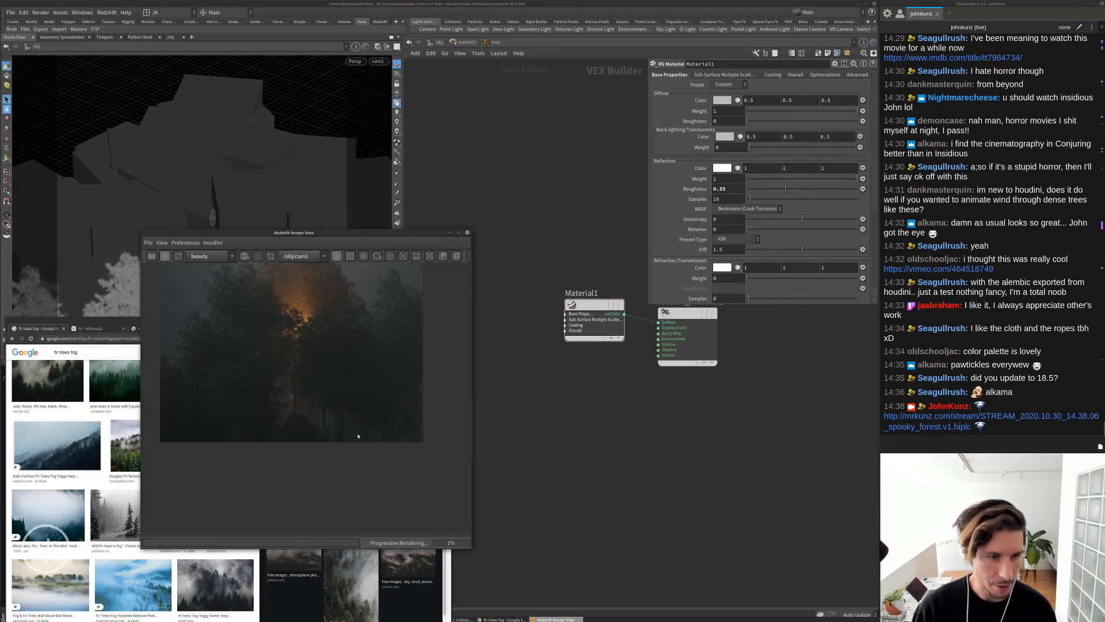
pyautogui.scroll(-2, 313, 465)
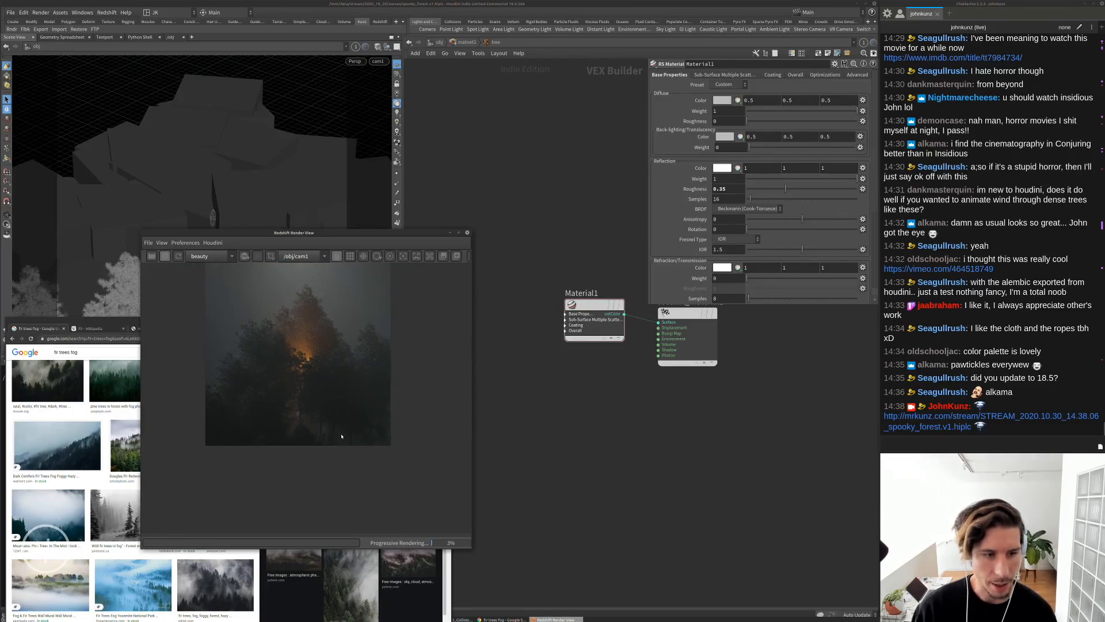
pyautogui.moveTo(335, 267); pyautogui.dragTo(304, 307)
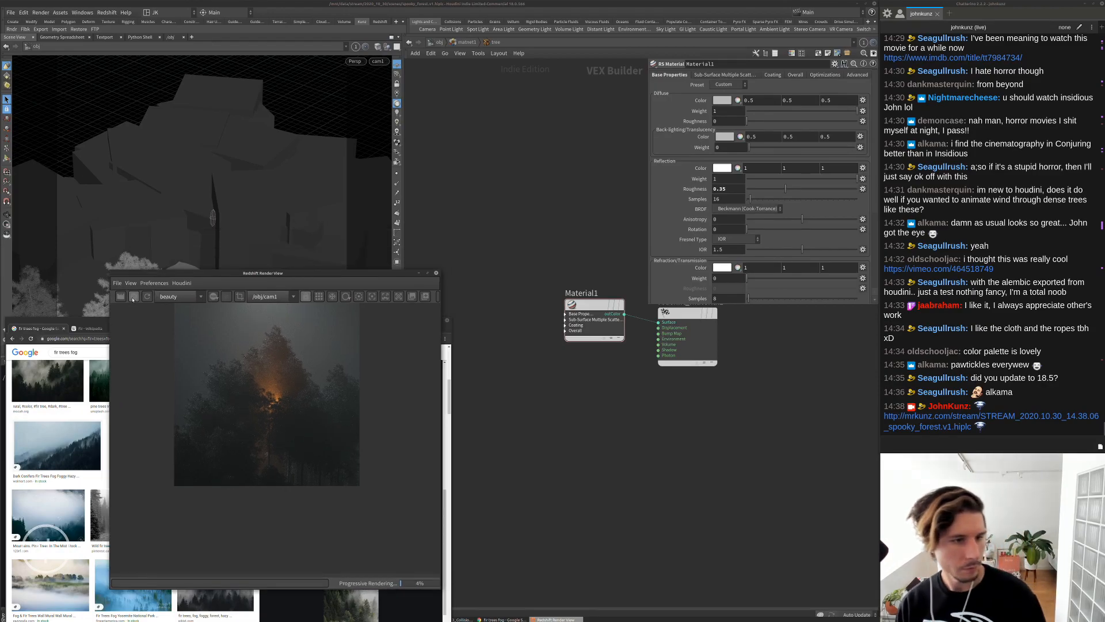
pyautogui.scroll(2, 222, 374)
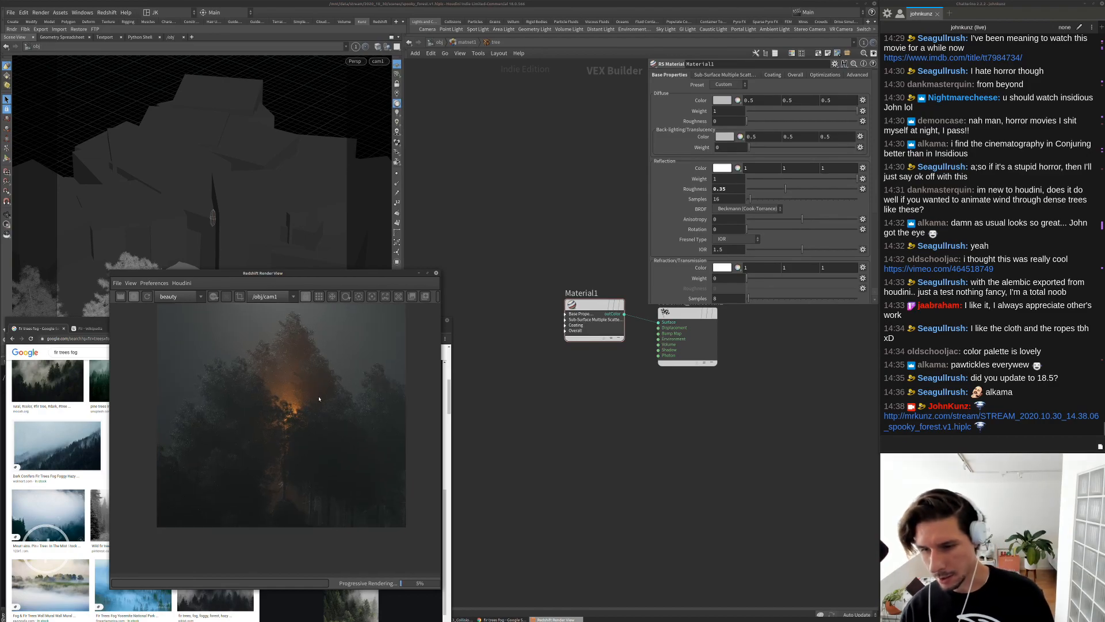
pyautogui.scroll(2, 340, 400)
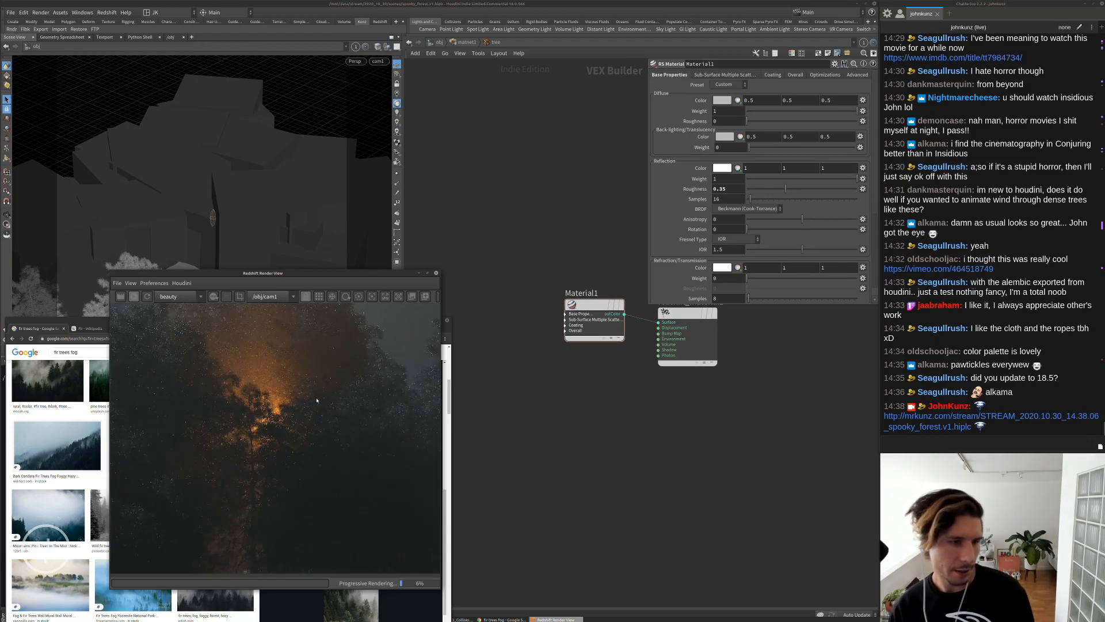
pyautogui.scroll(-1, 283, 468)
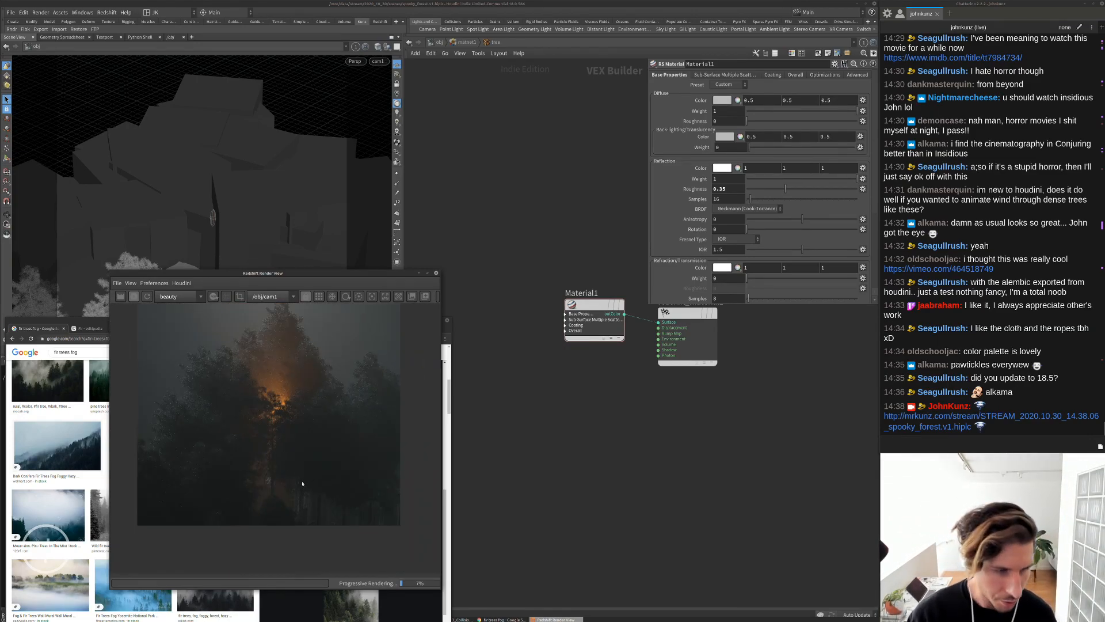
pyautogui.scroll(-1, 302, 484)
pyautogui.scroll(-1, 228, 413)
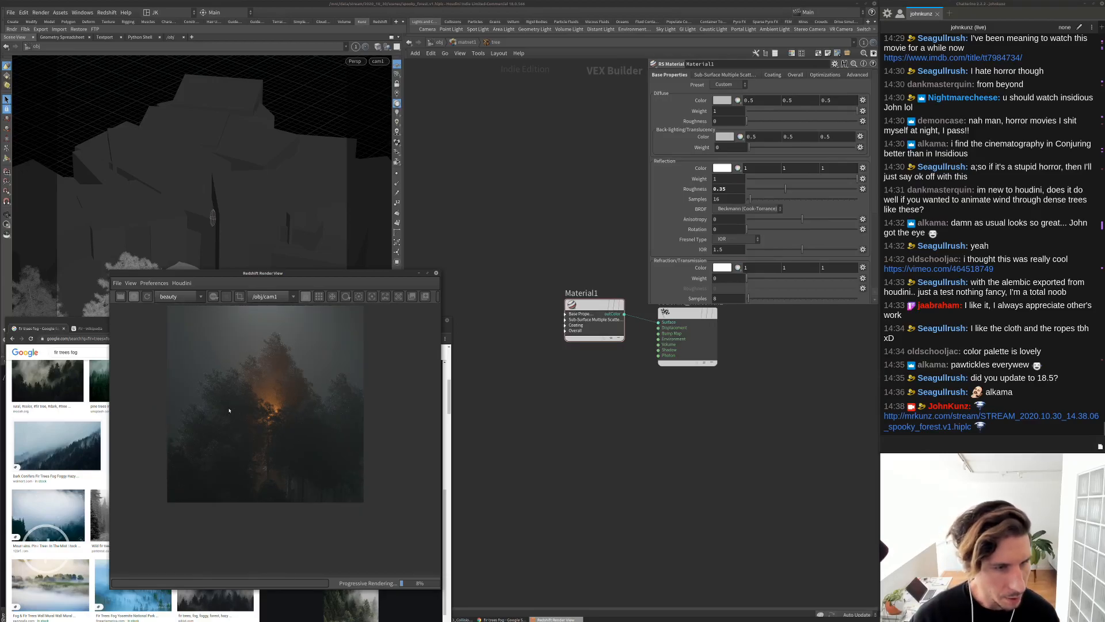
pyautogui.scroll(1, 266, 405)
pyautogui.moveTo(253, 274); pyautogui.dragTo(182, 315)
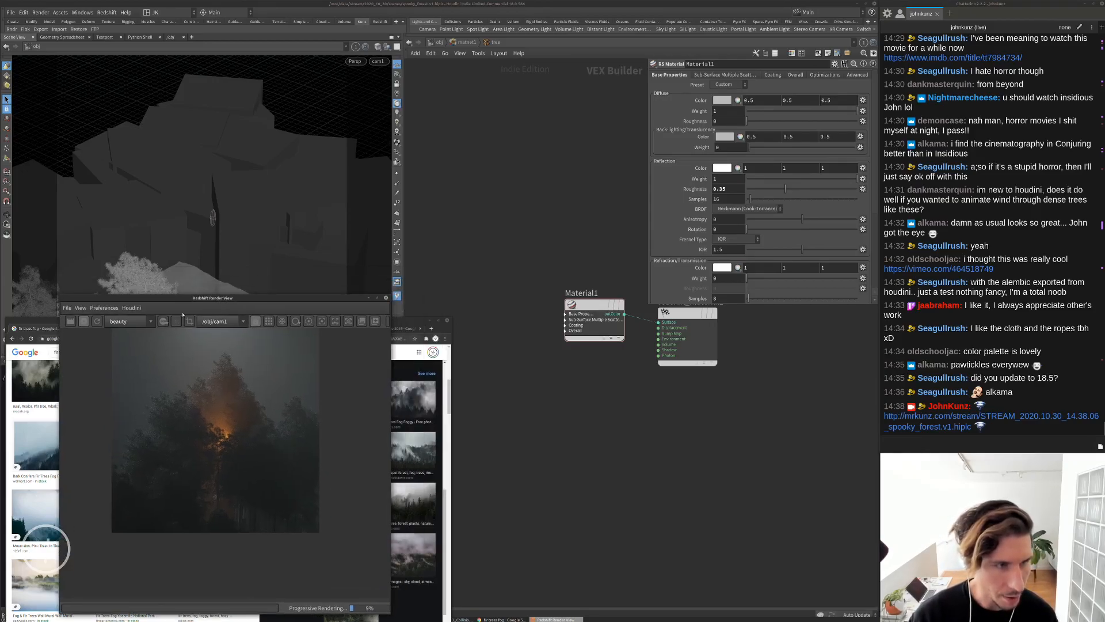
pyautogui.click(80, 326)
# Return to object level and duplicate cam1, placing the copy beside the original
pyautogui.press('u')
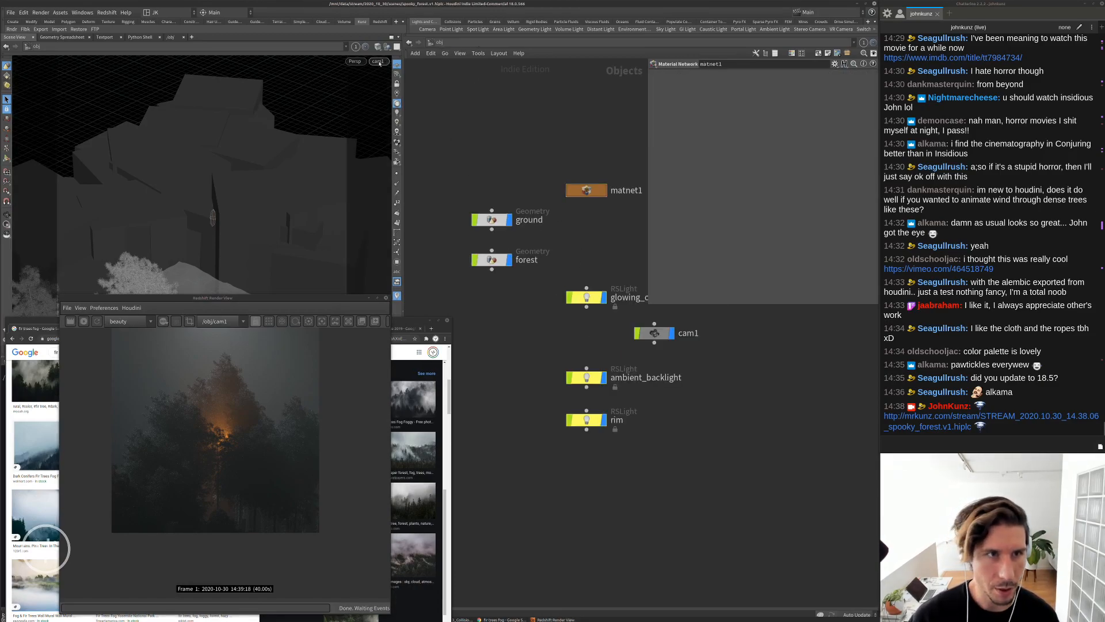
pyautogui.press('h')
pyautogui.keyDown('alt'); pyautogui.moveTo(637, 330); pyautogui.dragTo(646, 332); pyautogui.keyUp('alt')
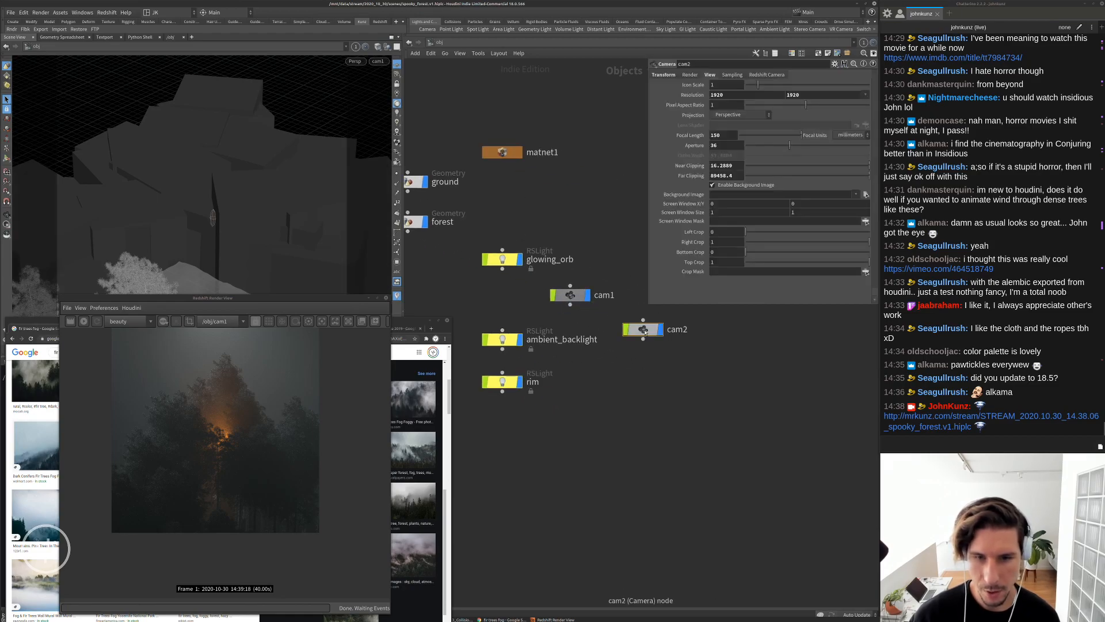
# Line up the cam2 node beside cam1 in the network and select cam1
pyautogui.moveTo(676, 378); pyautogui.dragTo(664, 408, button='middle')
pyautogui.moveTo(636, 363); pyautogui.dragTo(648, 328)
pyautogui.click(557, 325)
# Look through cam1, lock the camera to the view, and reframe the forest from a lower angle
pyautogui.click(380, 61)
pyautogui.click(499, 111)
pyautogui.click(397, 83)
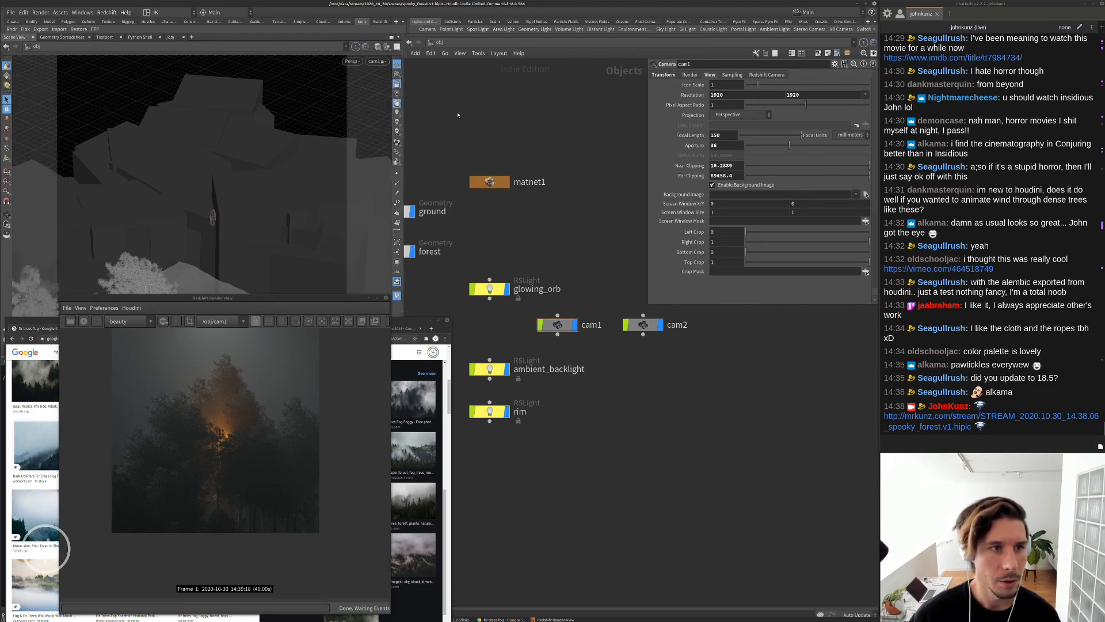
pyautogui.keyDown('alt'); pyautogui.moveTo(270, 159); pyautogui.dragTo(273, 148); pyautogui.keyUp('alt')
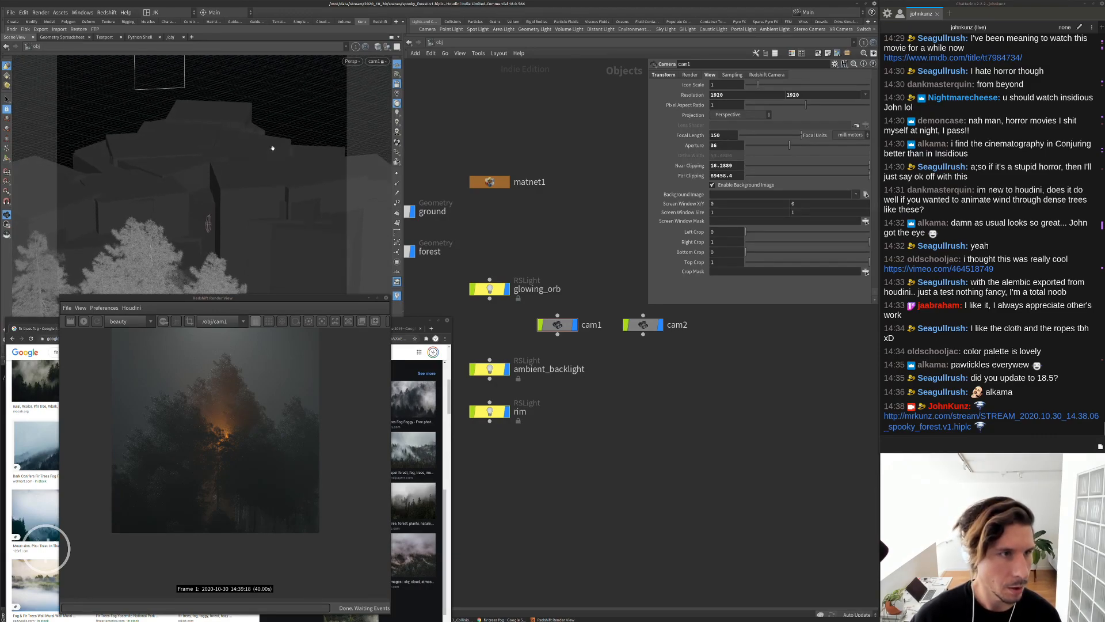
pyautogui.moveTo(273, 149); pyautogui.dragTo(271, 141, button='middle')
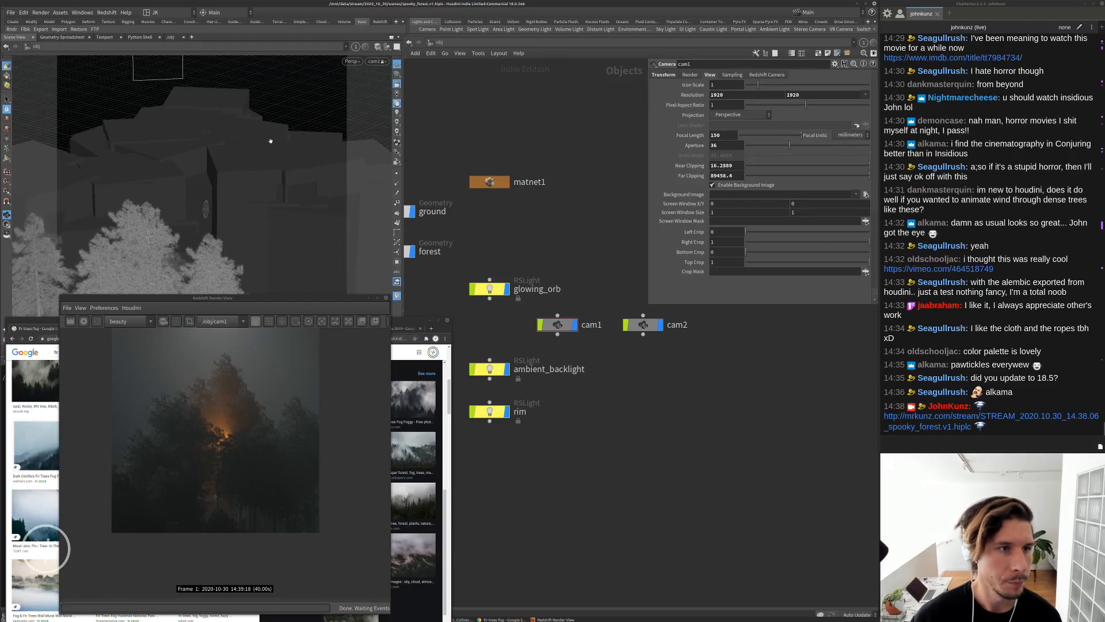
# Start the Redshift render and set its render camera to /obj/cam1
pyautogui.click(83, 321)
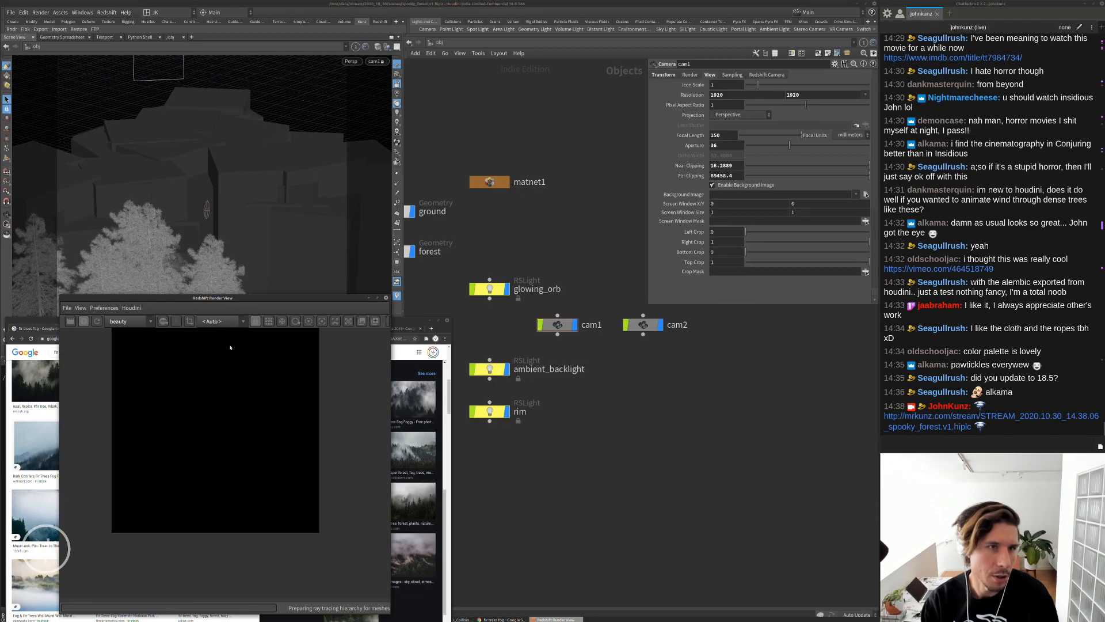
pyautogui.click(223, 321)
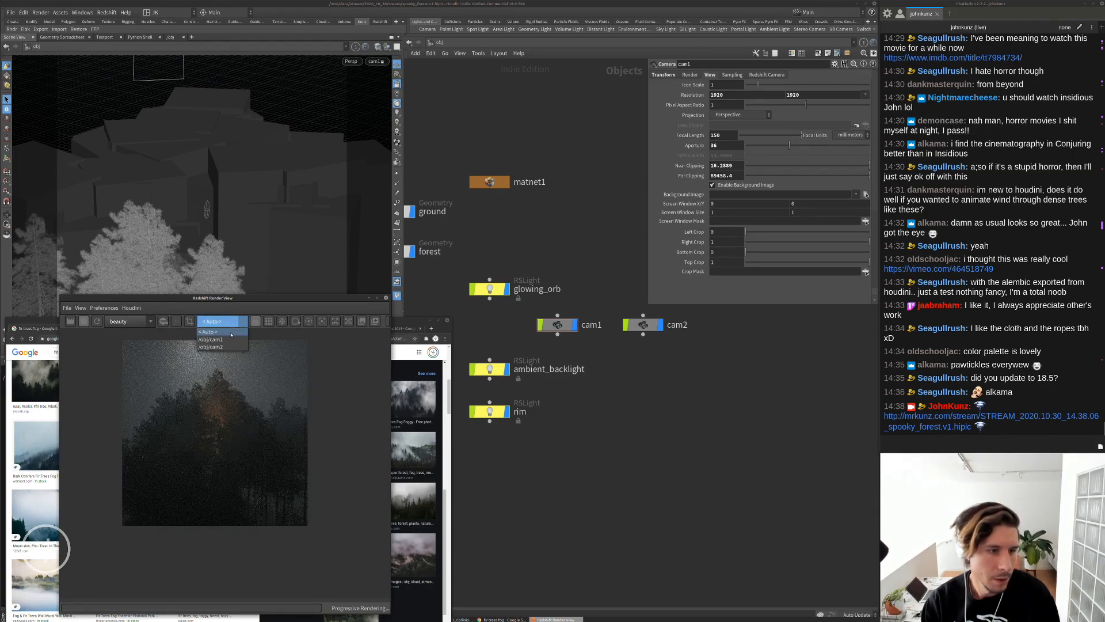
pyautogui.click(216, 339)
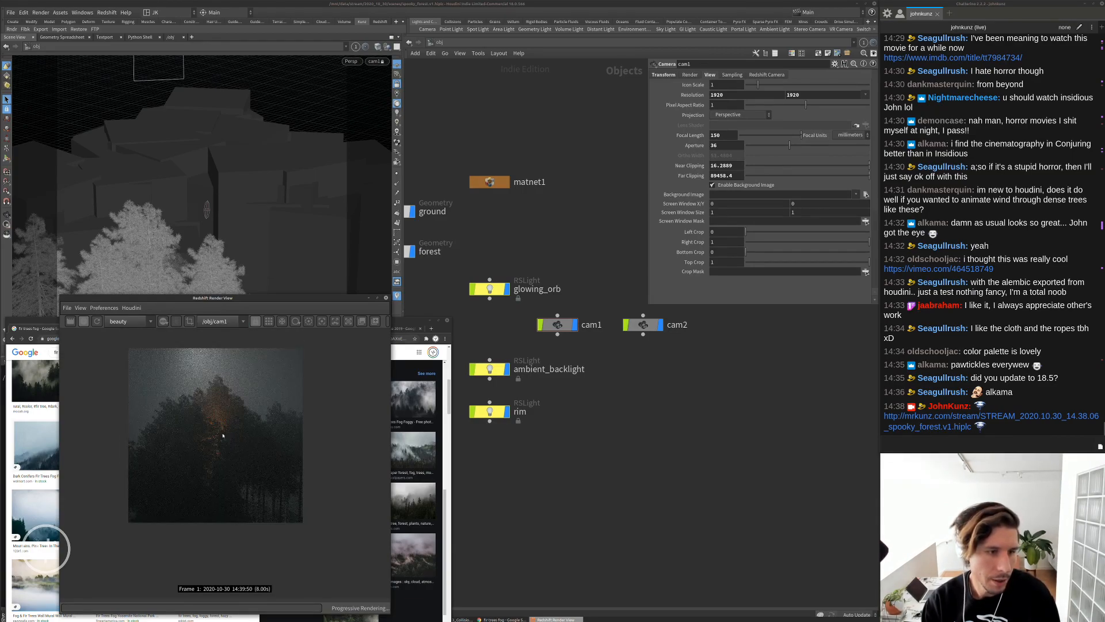
pyautogui.scroll(2, 224, 397)
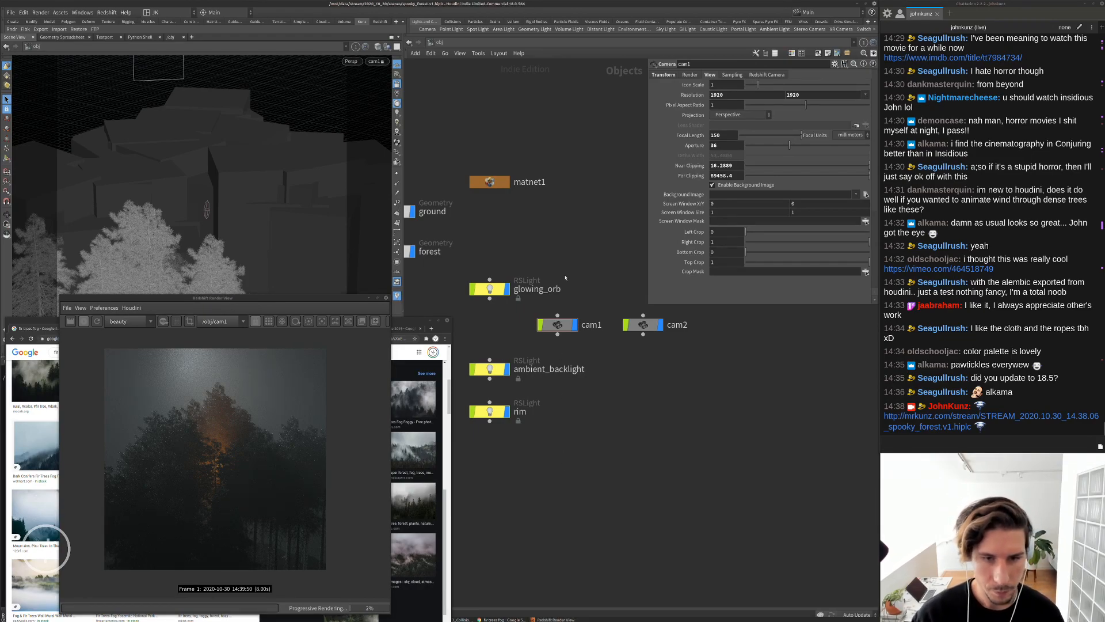
# Set cam1's focal length to 175 mm and shift its framing over the forest to suit
pyautogui.click(558, 326)
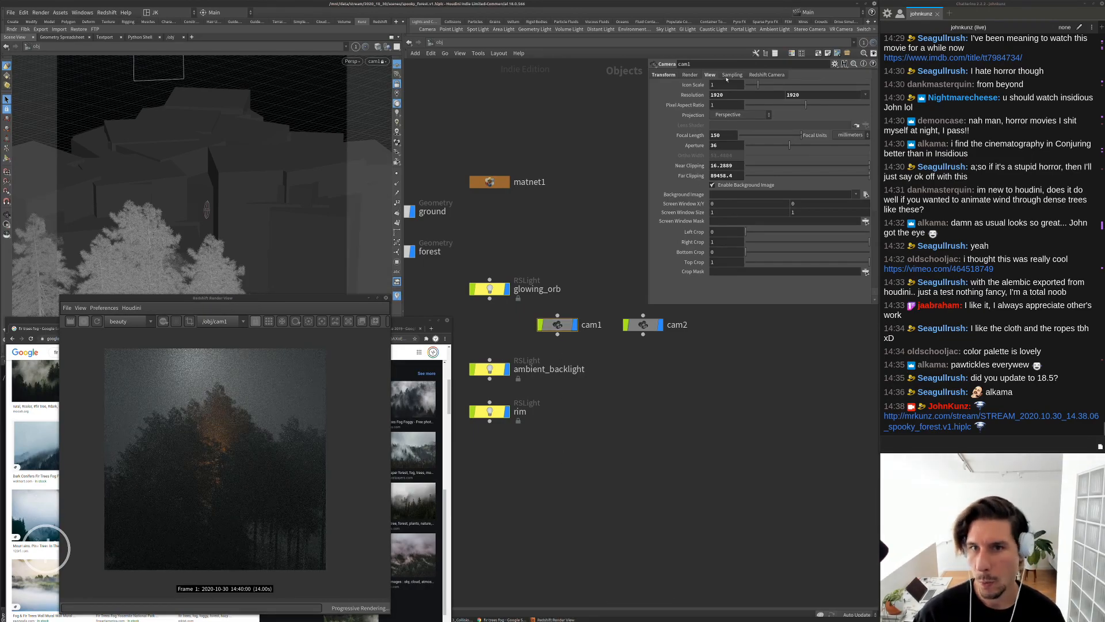
pyautogui.doubleClick(723, 137)
pyautogui.write('175')
pyautogui.press('Return')
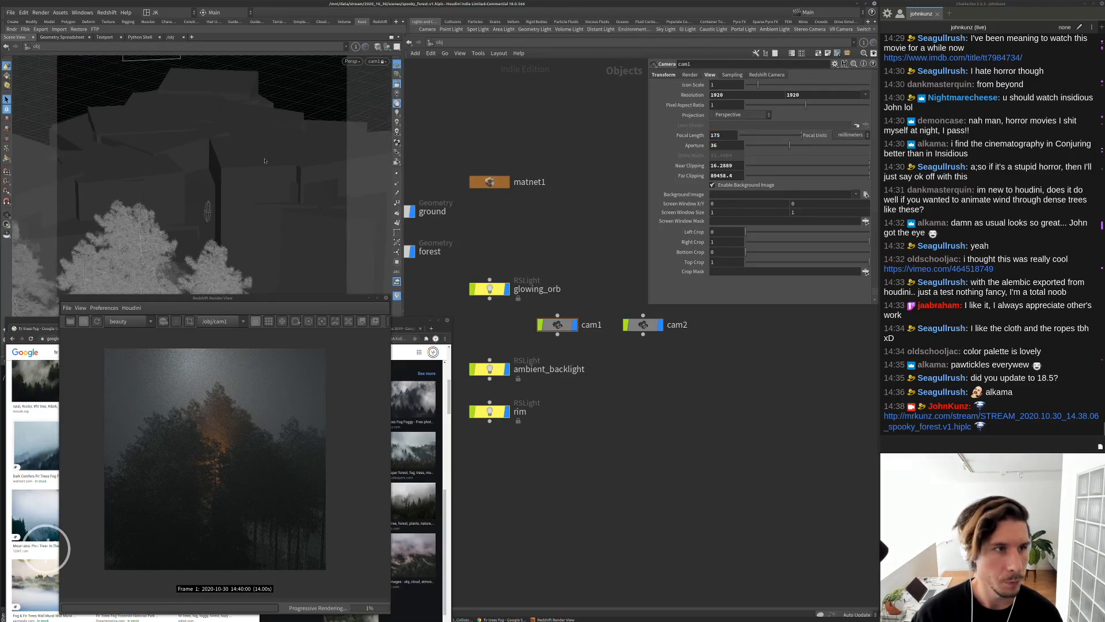
pyautogui.keyDown('alt'); pyautogui.moveTo(248, 117); pyautogui.dragTo(250, 141, button='middle'); pyautogui.keyUp('alt')
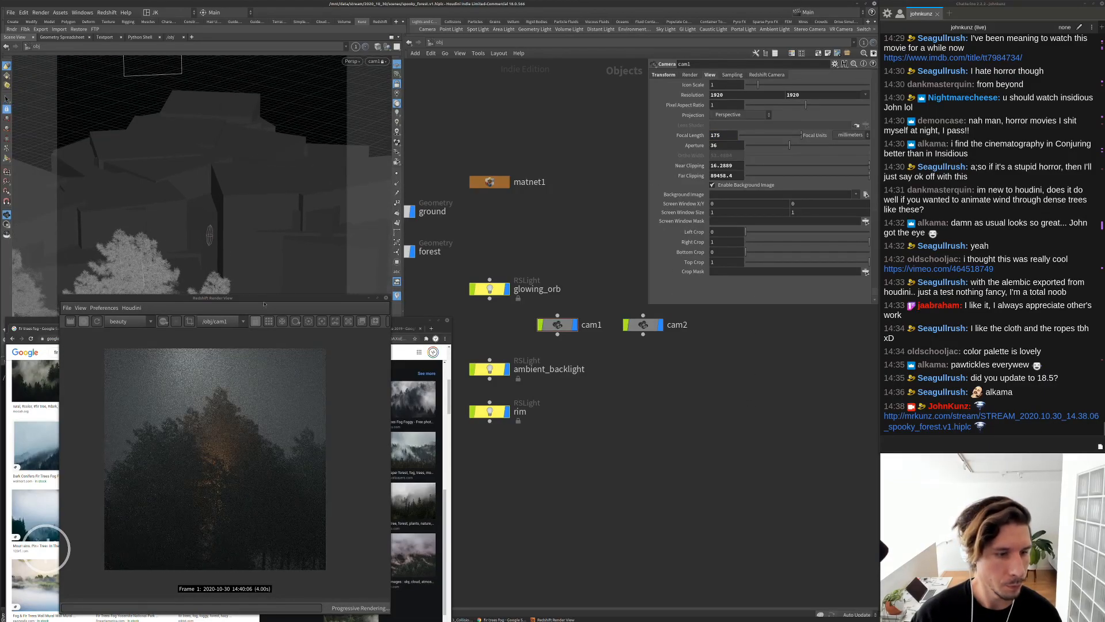
pyautogui.scroll(-1, 228, 469)
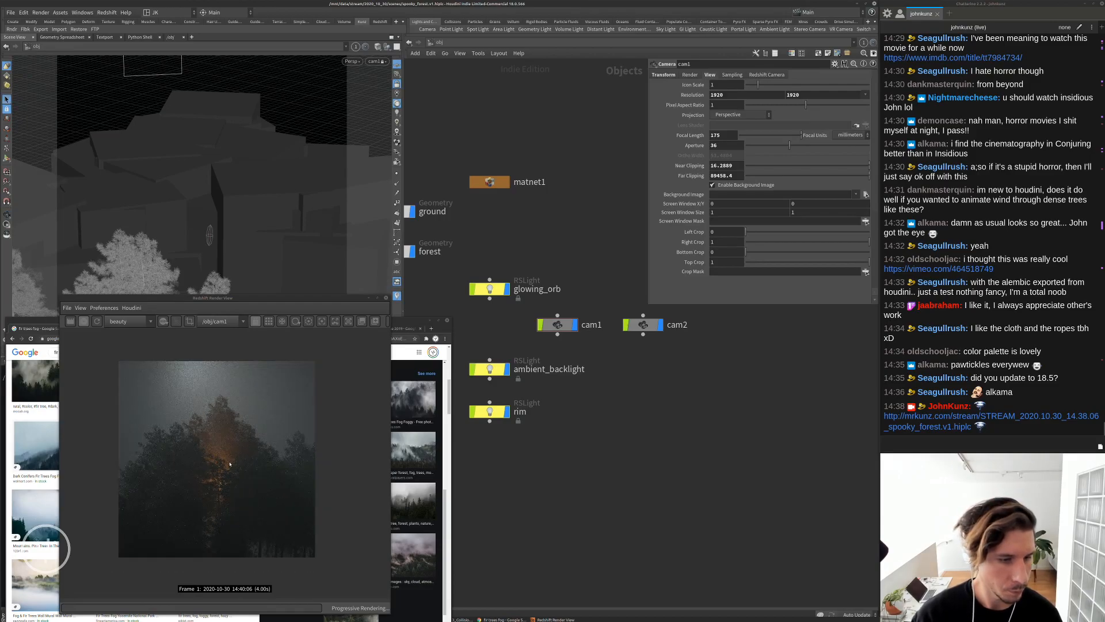
# Orbit and pan cam1 through higher and lower angles, settling on a low framing of the glowing central tree
pyautogui.moveTo(263, 210)
pyautogui.keyDown('alt'); pyautogui.mouseDown()
pyautogui.moveTo(265, 198)
pyautogui.moveTo(256, 222)
pyautogui.moveTo(277, 200)
pyautogui.moveTo(247, 198)
pyautogui.moveTo(269, 226)
pyautogui.mouseUp(); pyautogui.keyUp('alt')
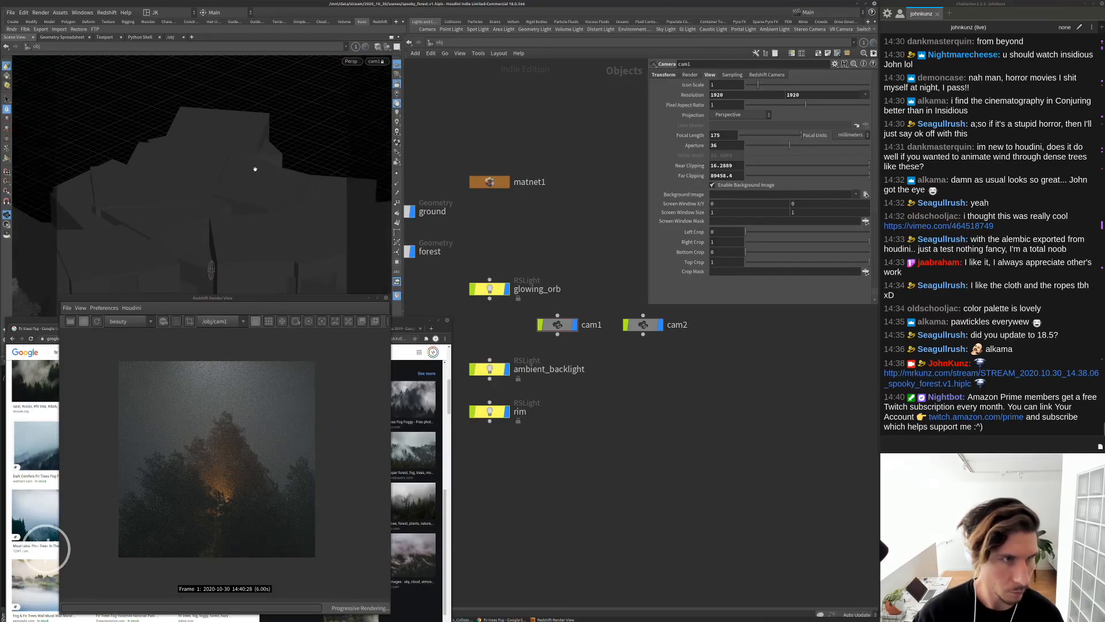
pyautogui.keyDown('alt'); pyautogui.moveTo(255, 170); pyautogui.dragTo(256, 169, button='middle'); pyautogui.keyUp('alt')
pyautogui.keyDown('alt'); pyautogui.moveTo(258, 172); pyautogui.dragTo(230, 175); pyautogui.keyUp('alt')
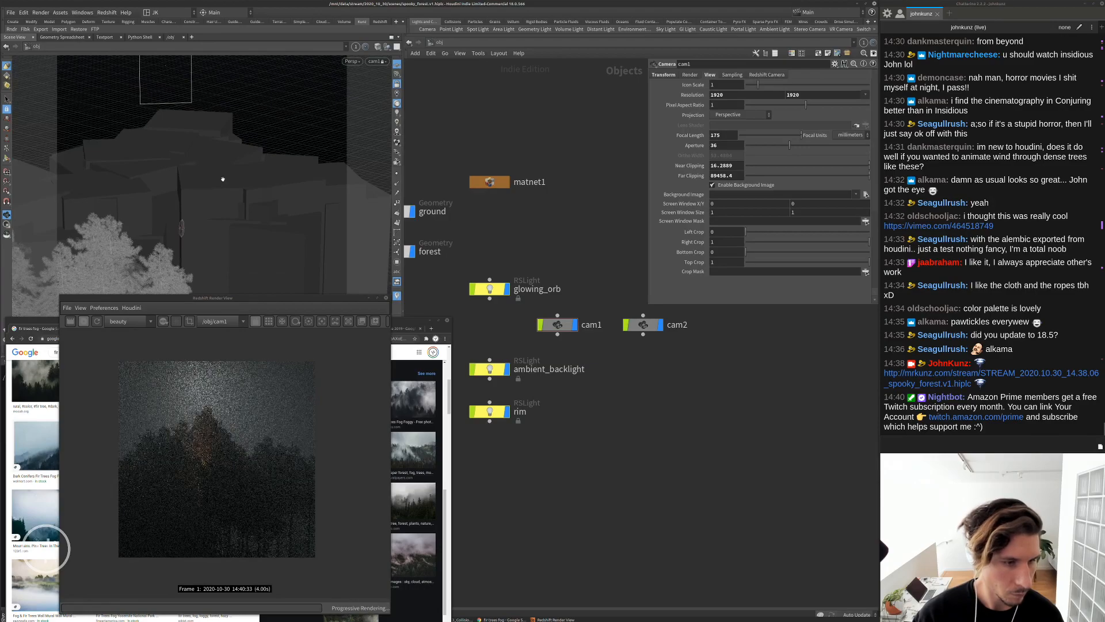
pyautogui.keyDown('alt'); pyautogui.moveTo(220, 189); pyautogui.dragTo(248, 141); pyautogui.keyUp('alt')
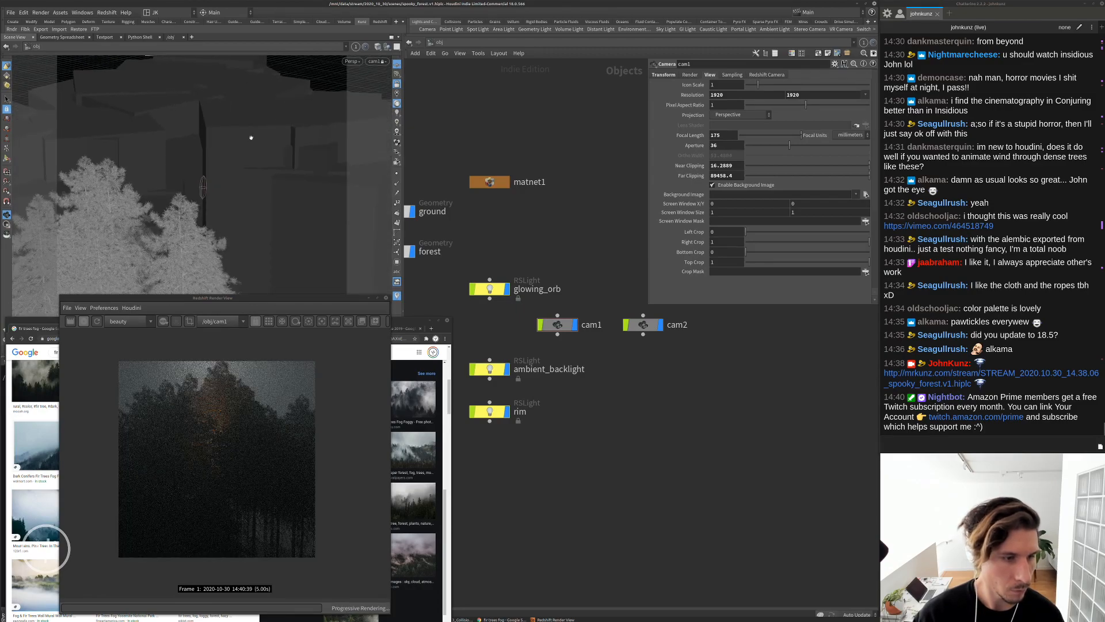
pyautogui.moveTo(256, 150); pyautogui.dragTo(252, 154, button='middle')
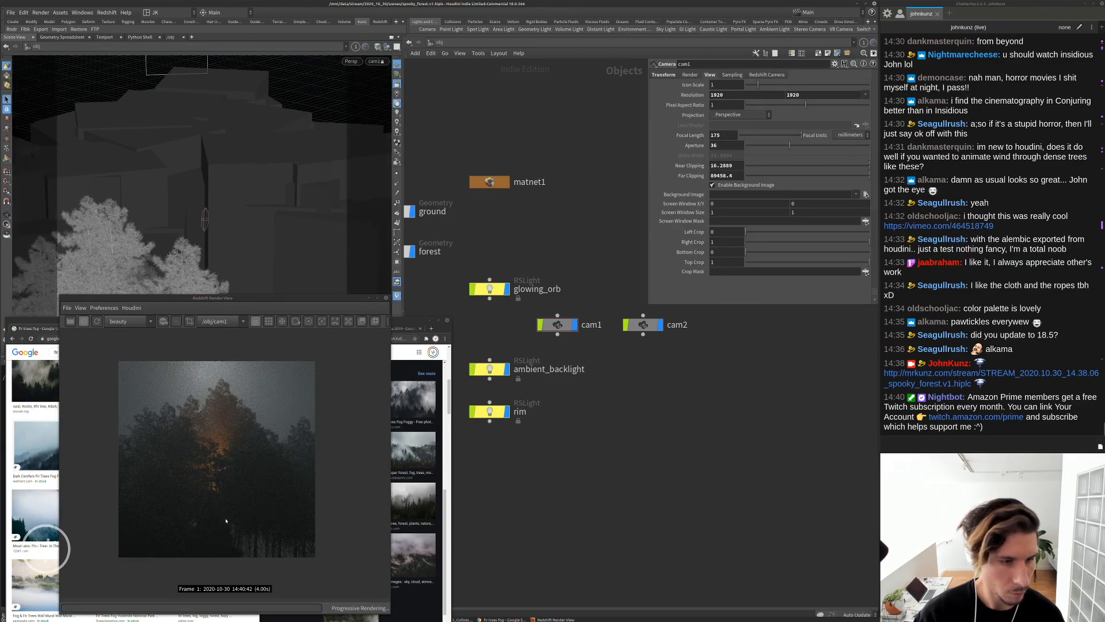
# Set the rim light's exposure to 7
pyautogui.scroll(1, 226, 521)
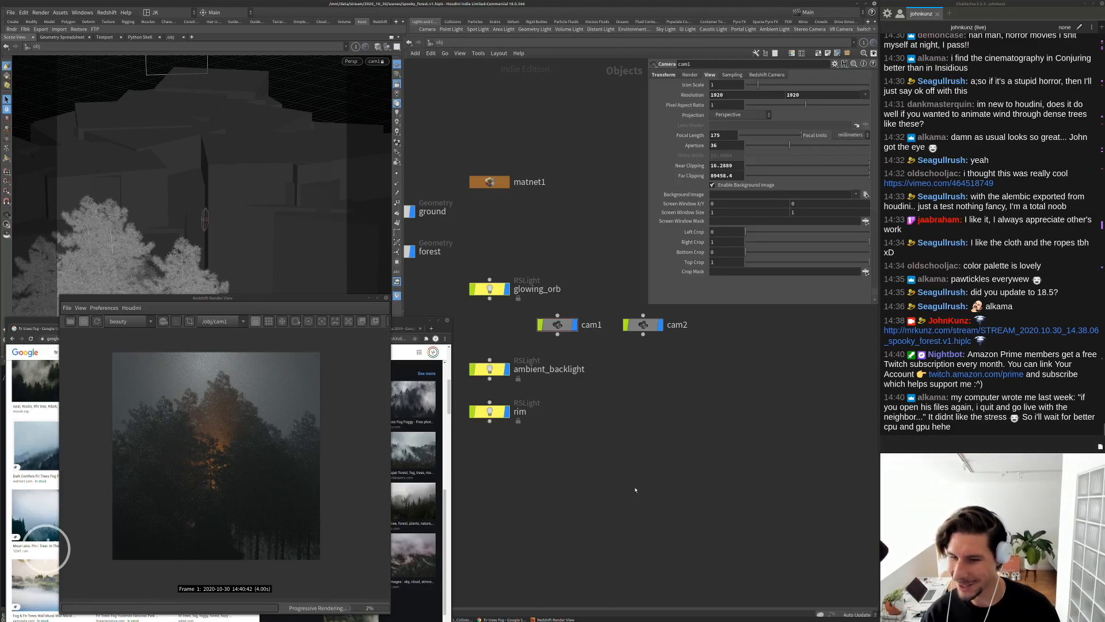
pyautogui.scroll(-2, 635, 493)
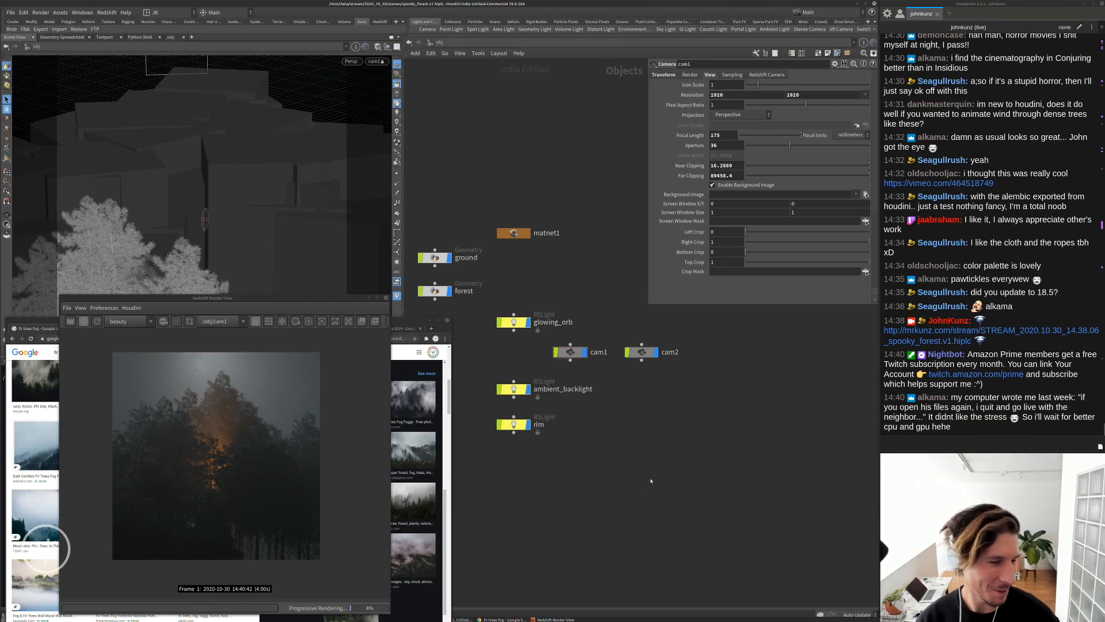
pyautogui.moveTo(643, 476); pyautogui.dragTo(697, 462, button='middle')
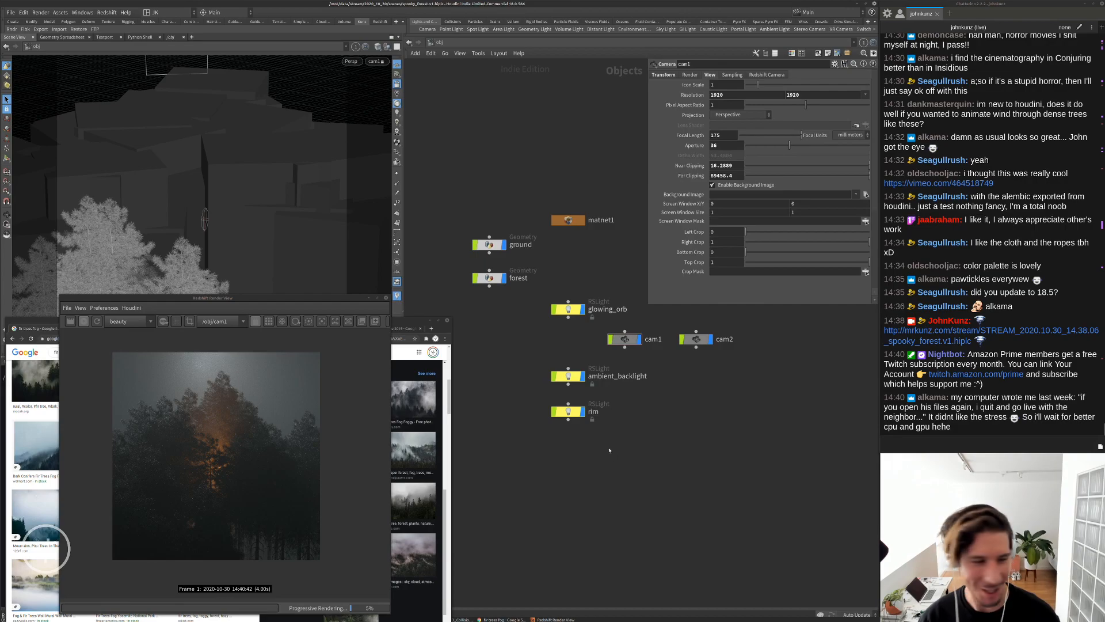
pyautogui.click(568, 411)
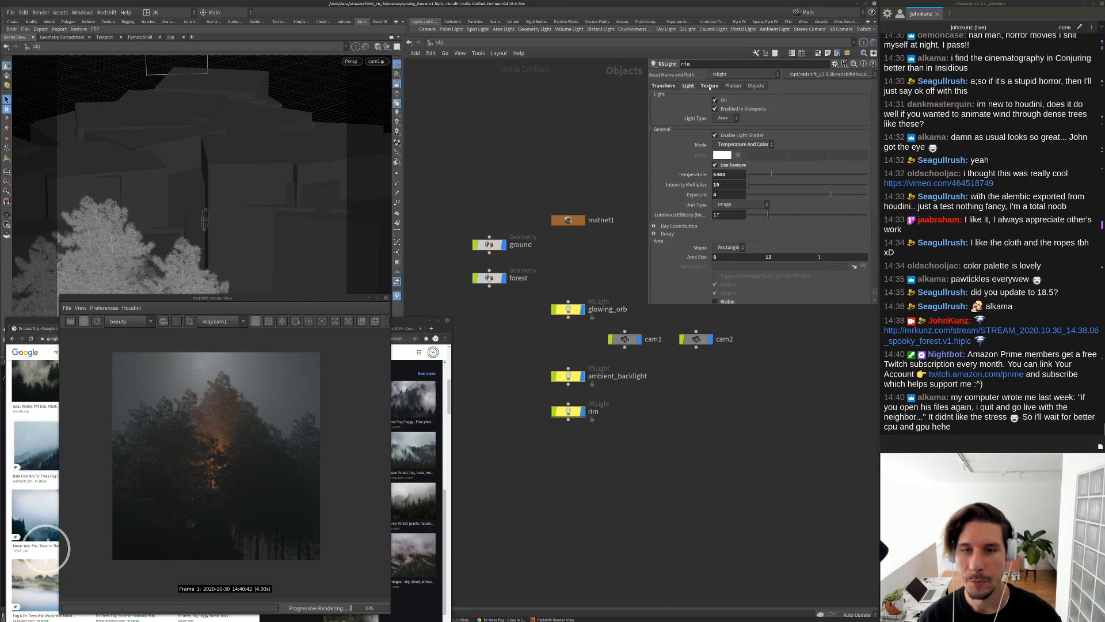
pyautogui.doubleClick(720, 184)
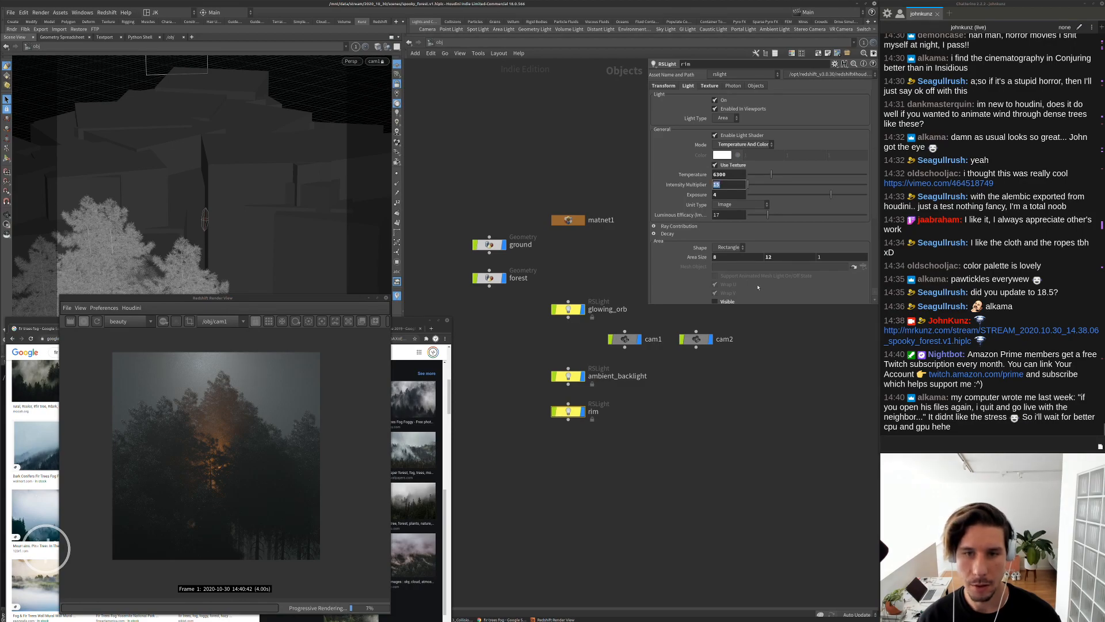
pyautogui.doubleClick(733, 197)
pyautogui.write('7')
pyautogui.press('Return')
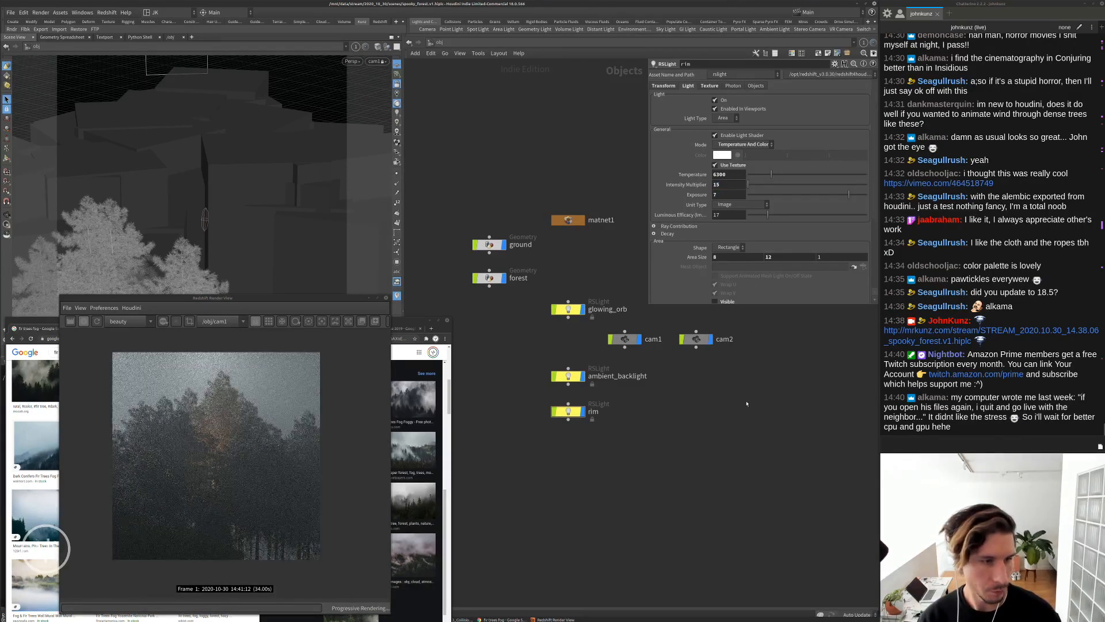
# Set the rim light's volume contribution scale to 0
pyautogui.scroll(-3, 720, 259)
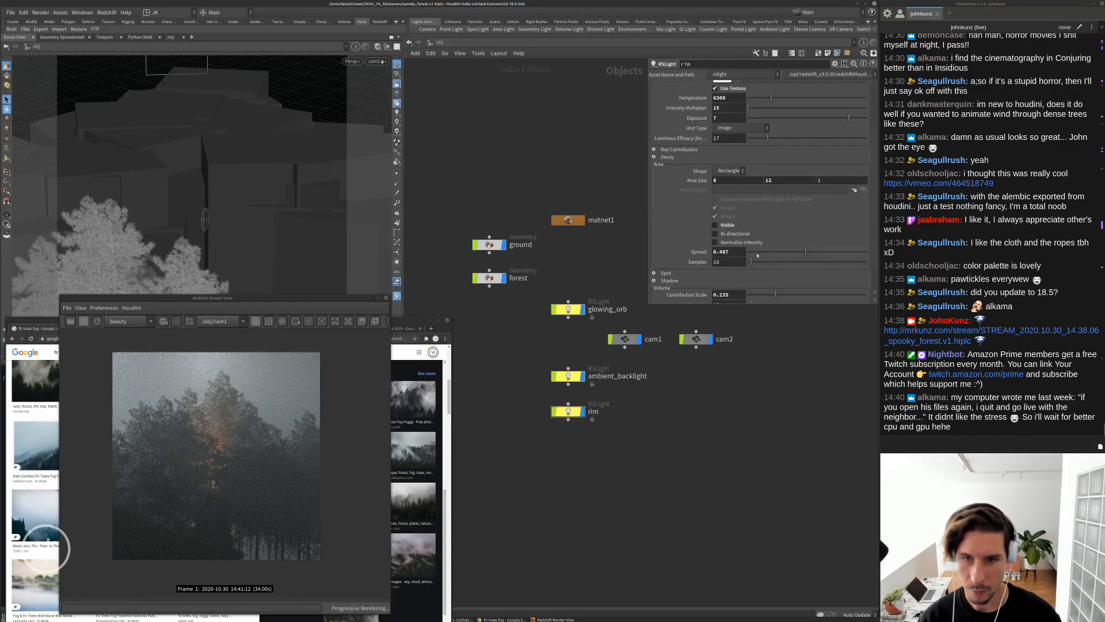
pyautogui.click(754, 295)
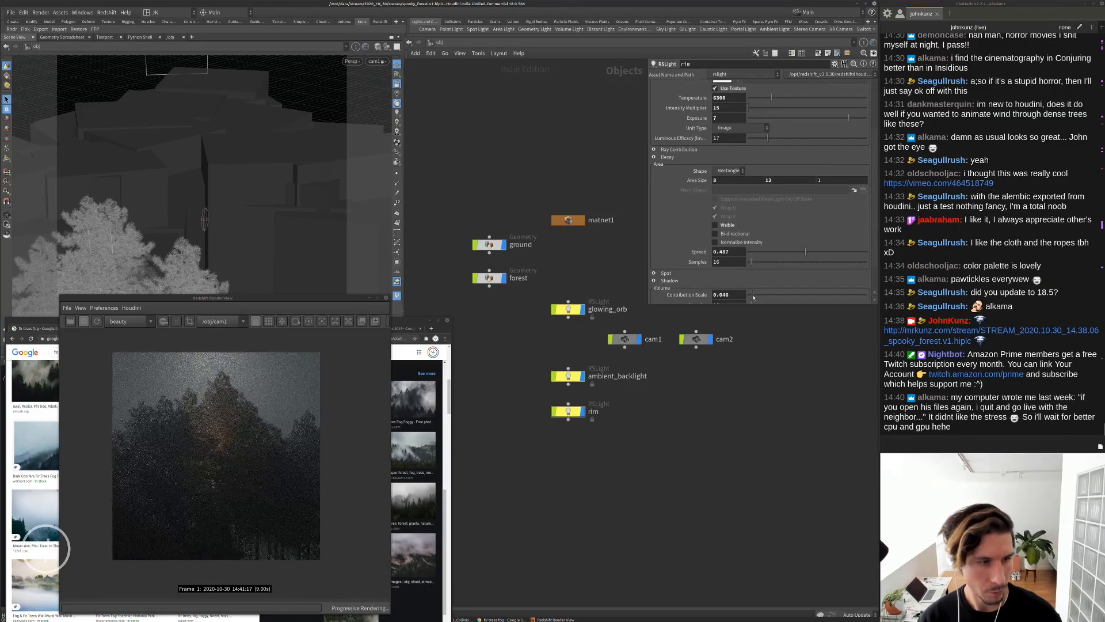
pyautogui.click(739, 294)
pyautogui.press('BackSpace')
pyautogui.press('Return')
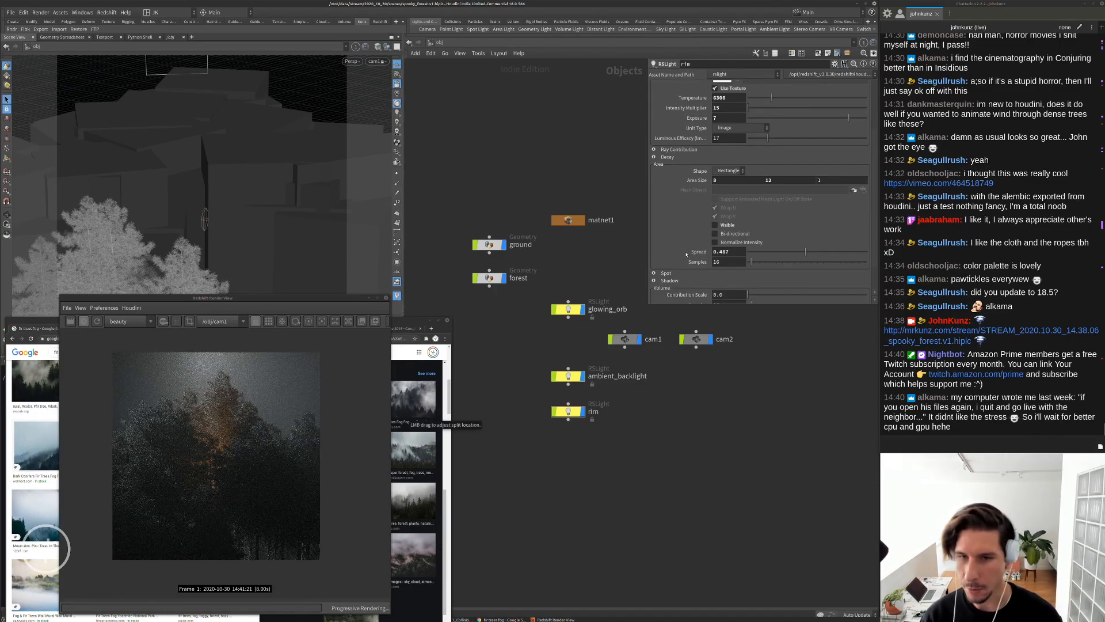
# Lower the rim light's color temperature to about 5904
pyautogui.scroll(4, 688, 250)
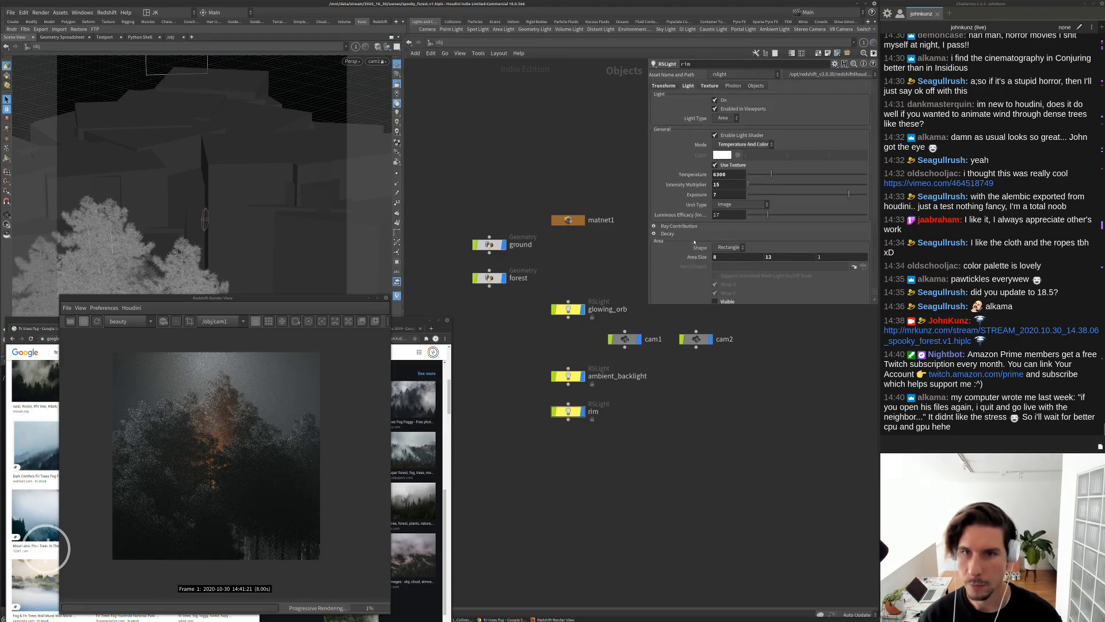
pyautogui.click(759, 178)
pyautogui.click(762, 178)
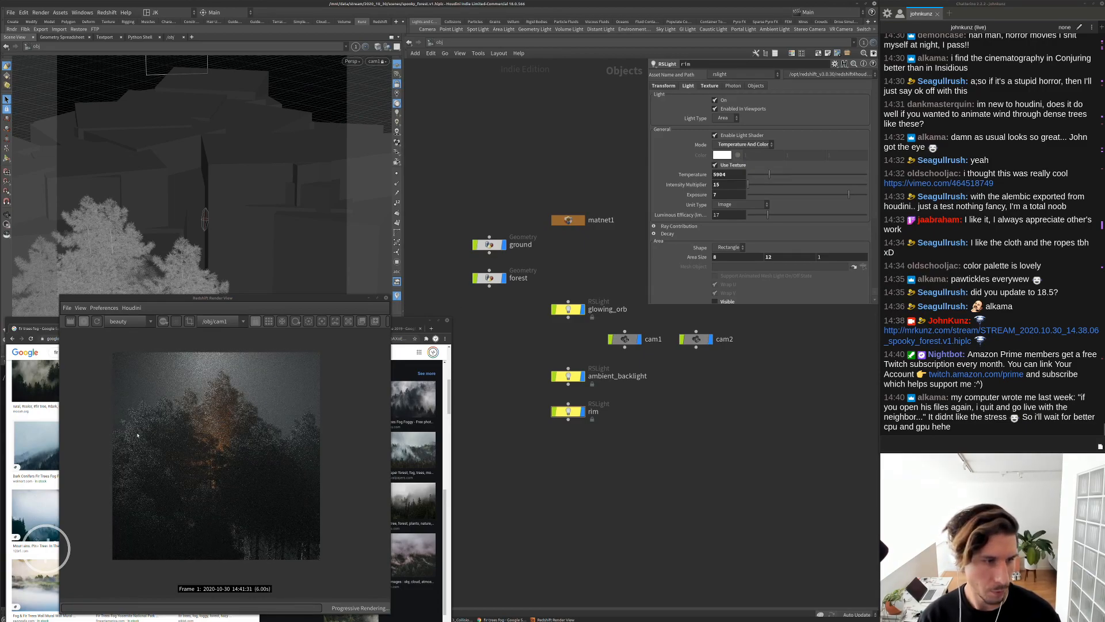
# Examine the rim lighting on the trees in the render and review the ambient_backlight light's settings
pyautogui.scroll(2, 137, 435)
pyautogui.scroll(1, 149, 421)
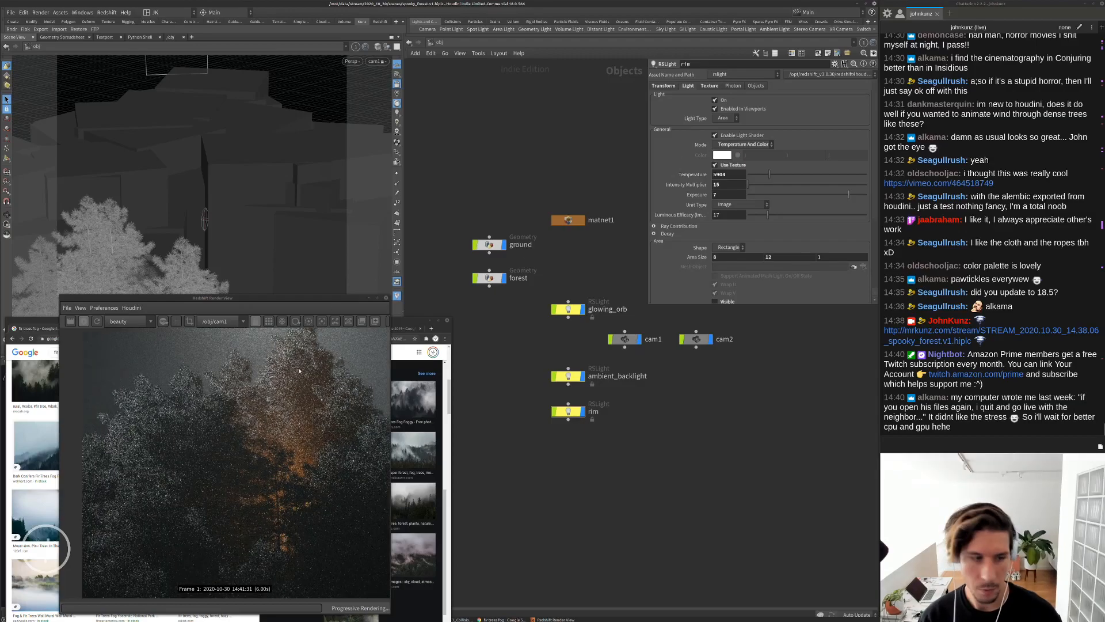
pyautogui.scroll(-3, 138, 413)
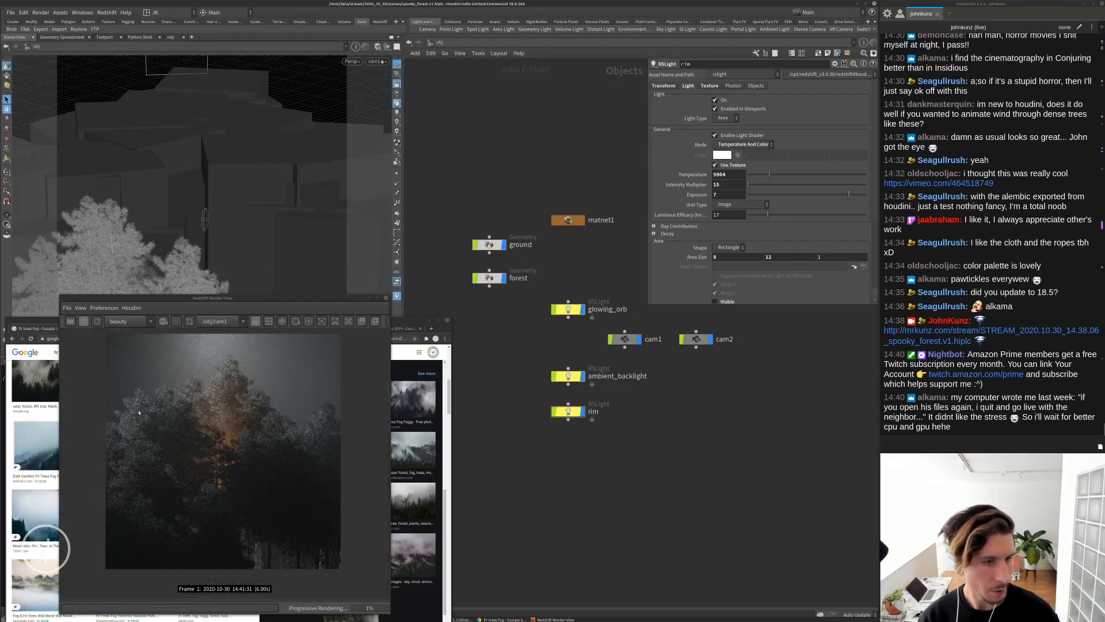
pyautogui.scroll(-1, 153, 437)
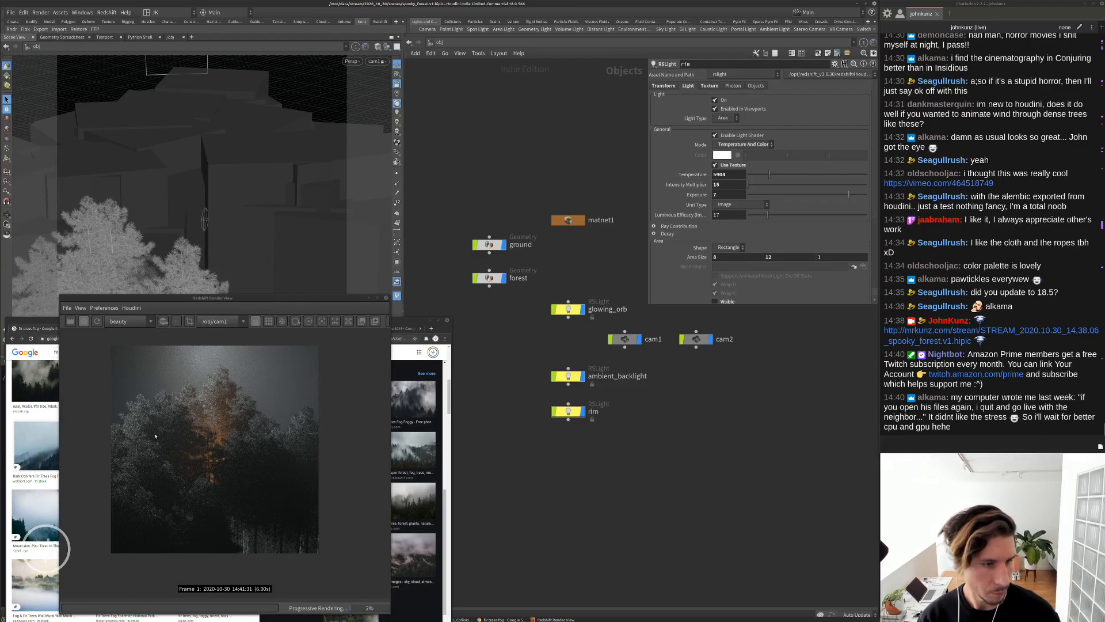
pyautogui.scroll(-1, 192, 441)
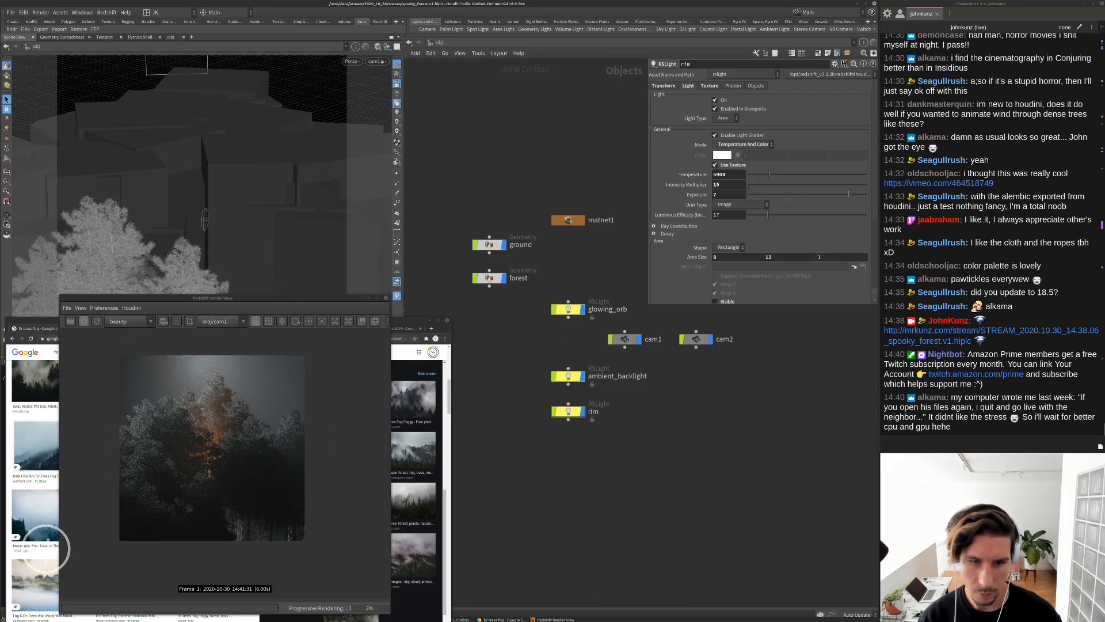
pyautogui.click(568, 376)
pyautogui.scroll(-2, 676, 257)
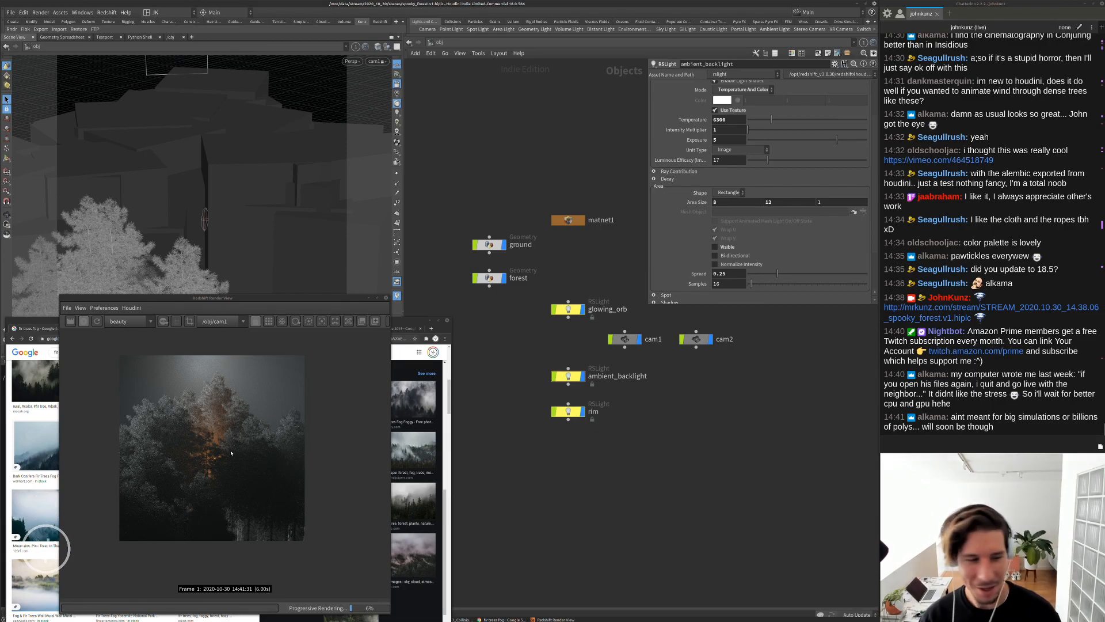
pyautogui.scroll(1, 231, 453)
pyautogui.moveTo(518, 349); pyautogui.dragTo(514, 369, button='middle')
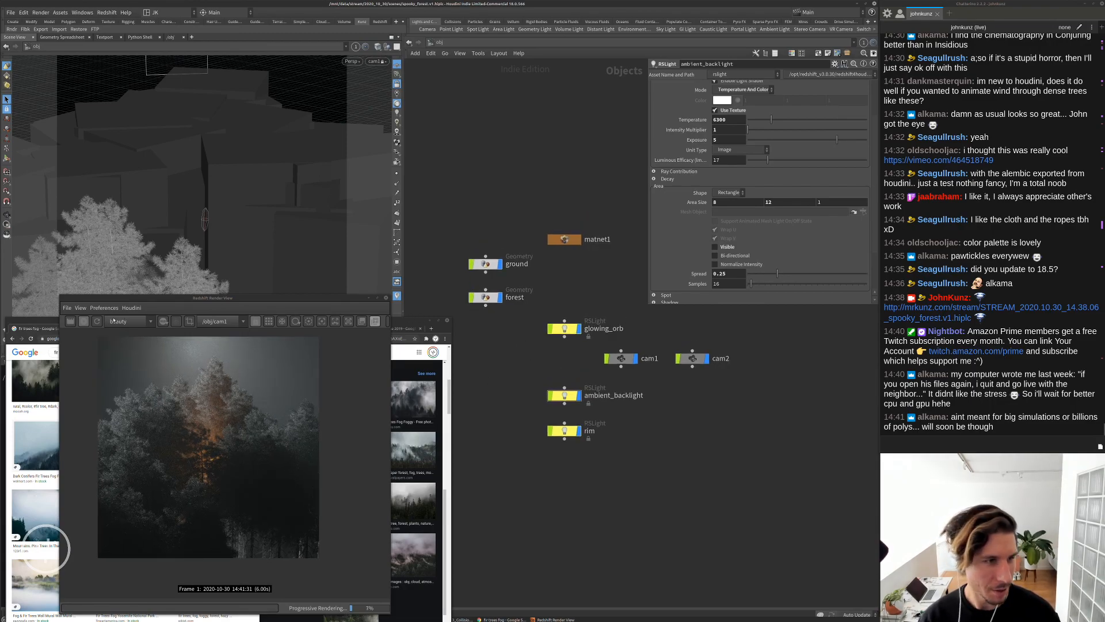
# Open the forest geometry network, inspect the unpack1 node's geometry information, and return to the object level
pyautogui.click(485, 297)
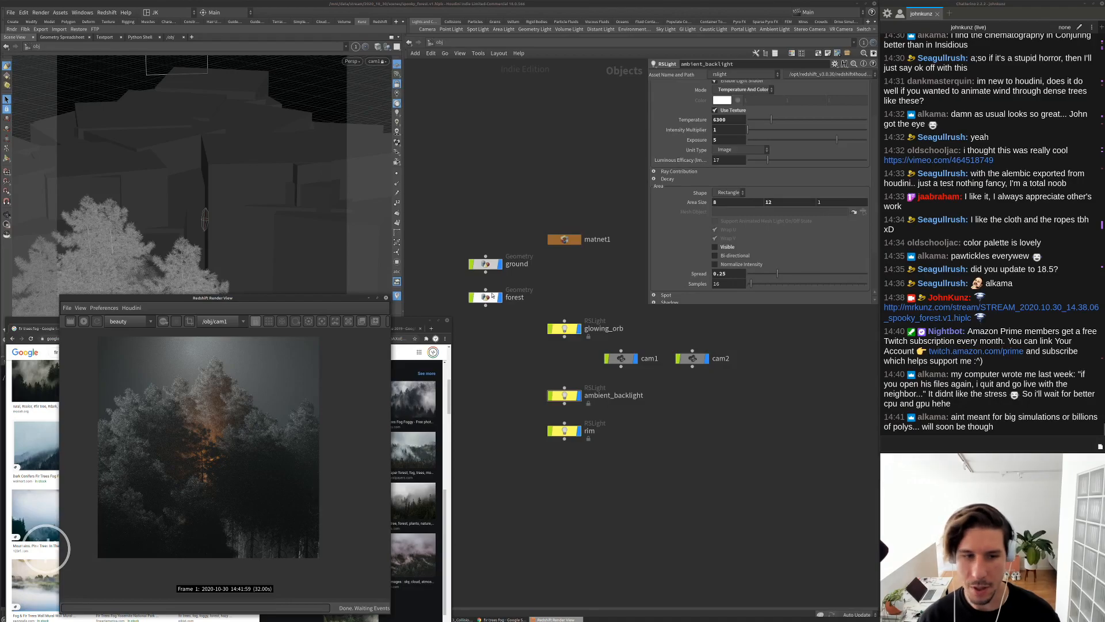
pyautogui.doubleClick(482, 298)
pyautogui.scroll(-5, 576, 355)
pyautogui.moveTo(575, 352); pyautogui.dragTo(642, 456, button='middle')
pyautogui.scroll(4, 570, 352)
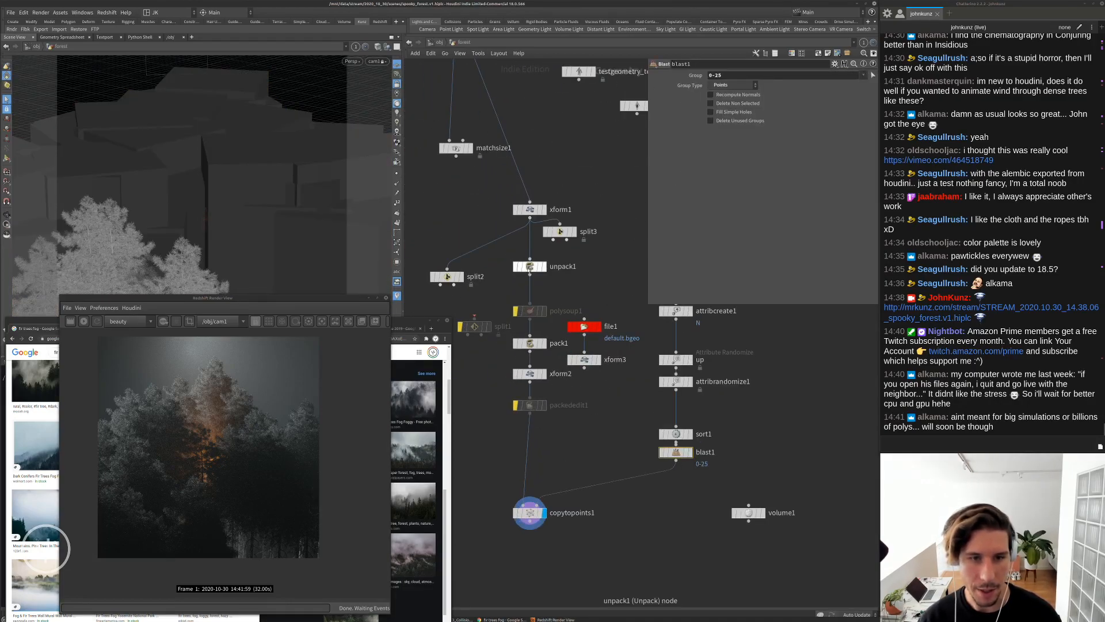
pyautogui.click(546, 254)
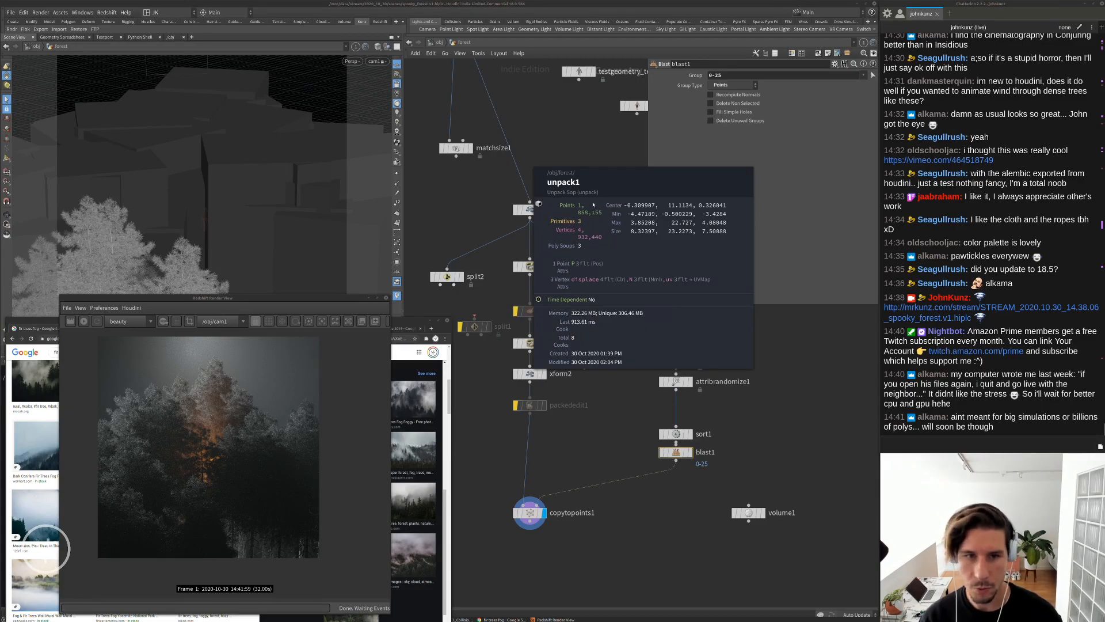
pyautogui.click(593, 205)
pyautogui.scroll(-3, 562, 302)
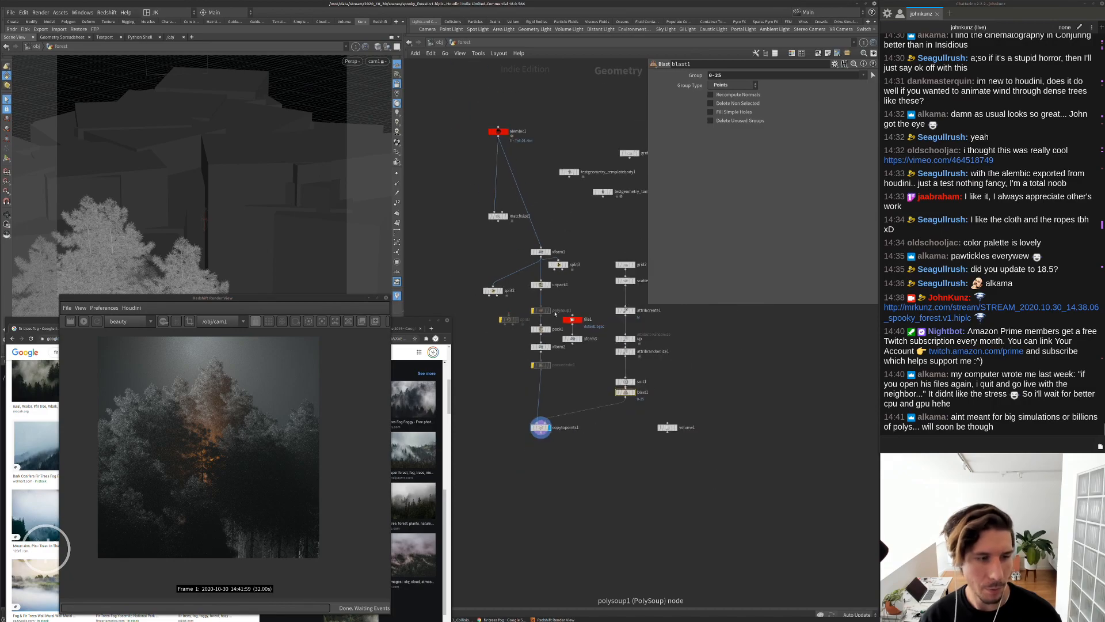
pyautogui.click(439, 42)
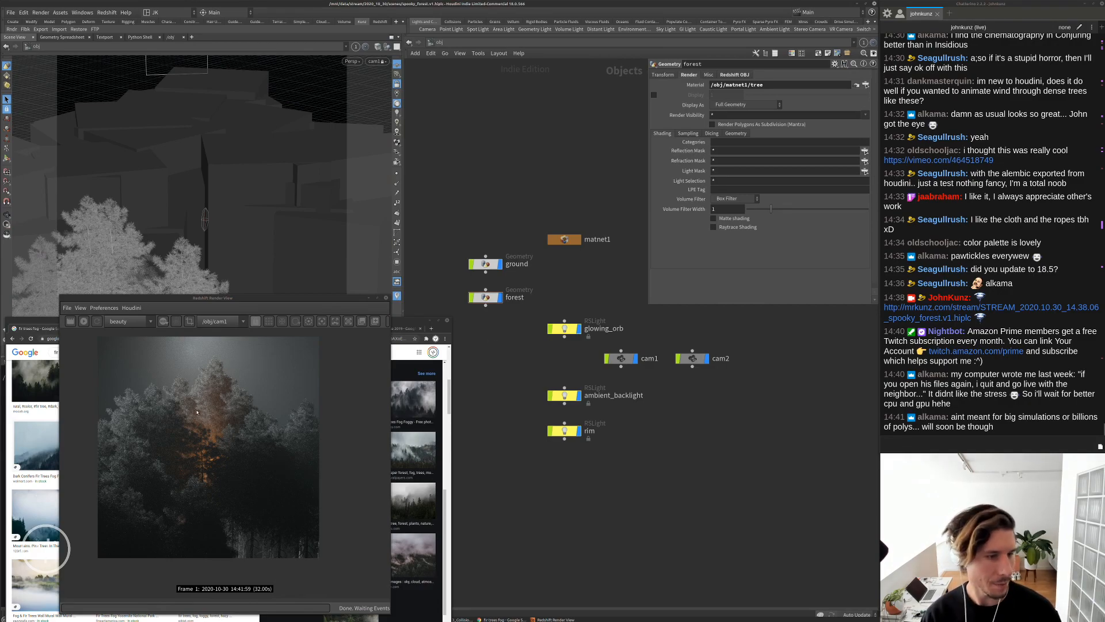
# Examine the lit tree canopy and the foggy background closely in the render
pyautogui.scroll(2, 196, 417)
pyautogui.scroll(-2, 226, 453)
pyautogui.scroll(1, 346, 416)
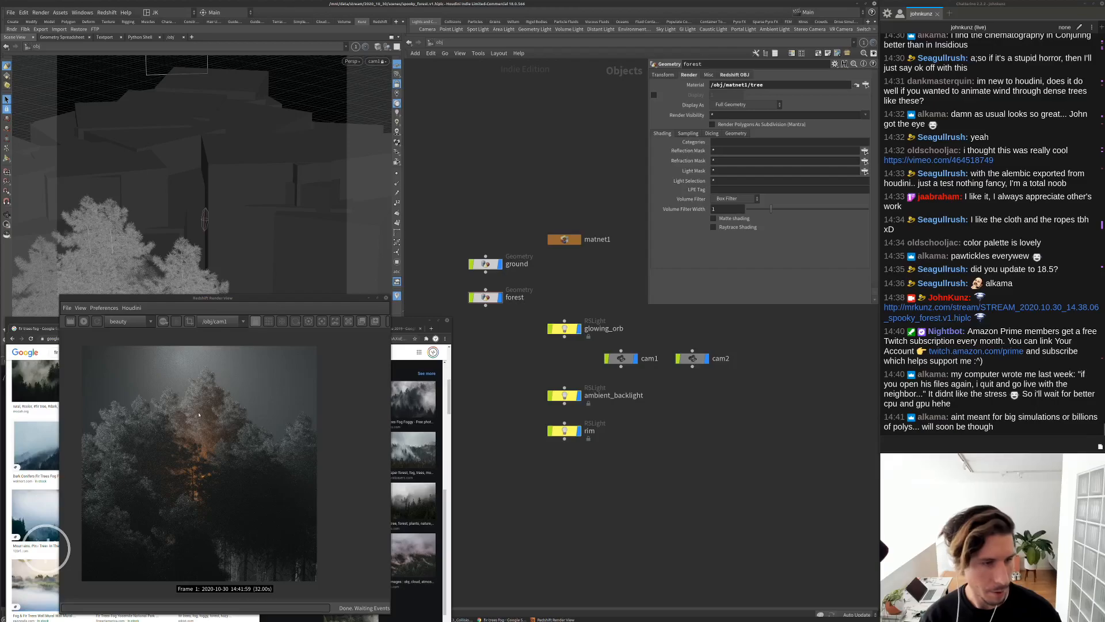
pyautogui.scroll(1, 185, 420)
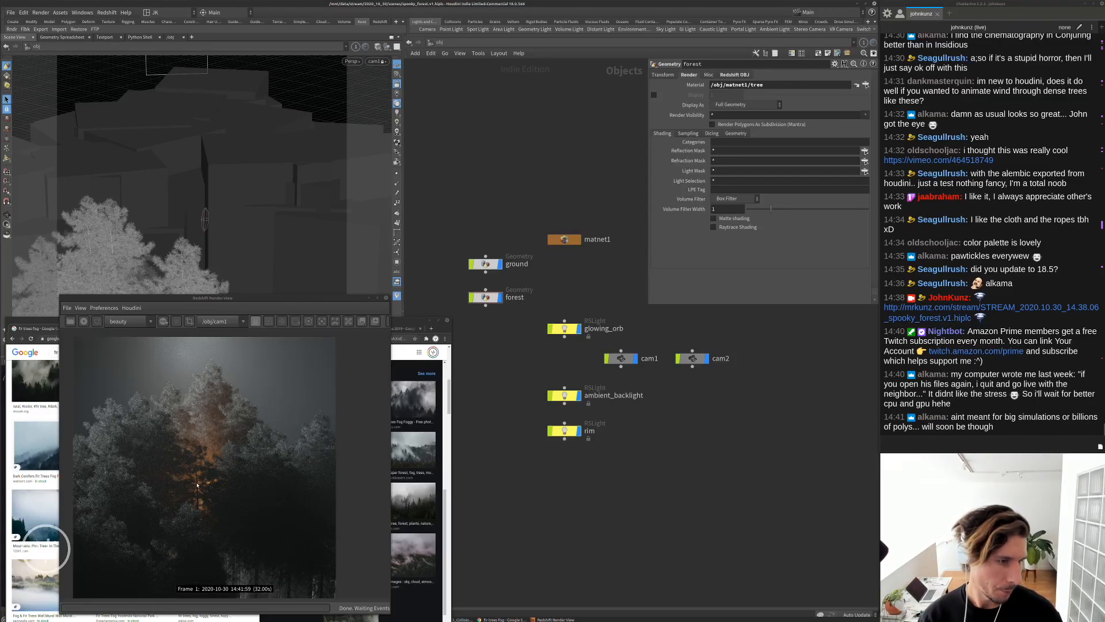
pyautogui.scroll(-1, 197, 485)
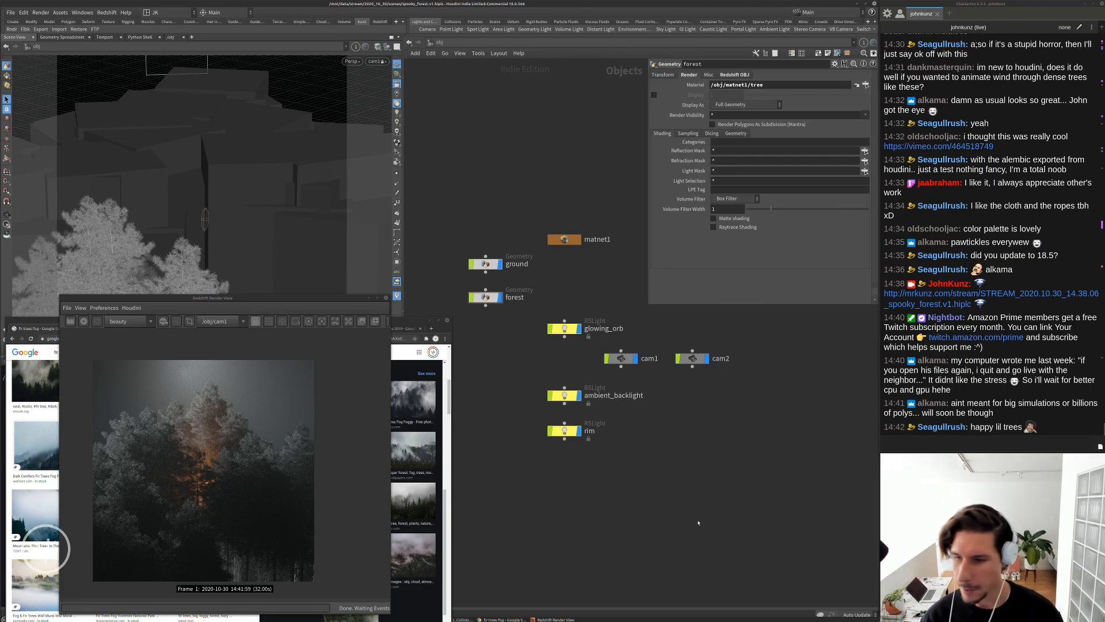
pyautogui.moveTo(722, 490); pyautogui.dragTo(727, 512, button='middle')
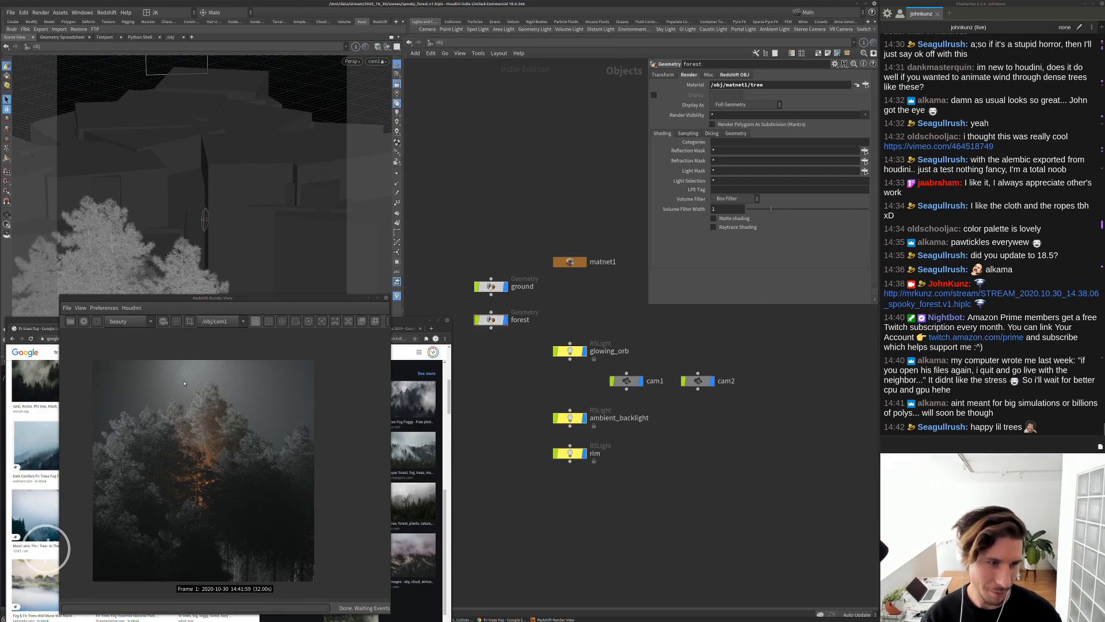
pyautogui.scroll(-1, 210, 439)
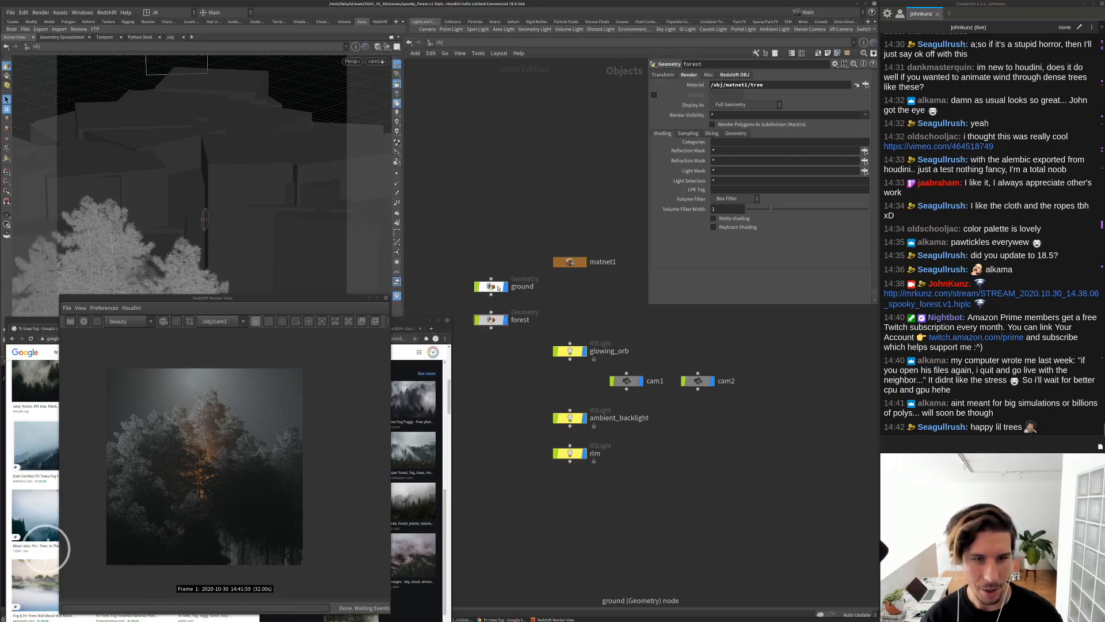
# Inside the forest network, duplicate the scatter1 node beside the original and display the copy
pyautogui.doubleClick(491, 320)
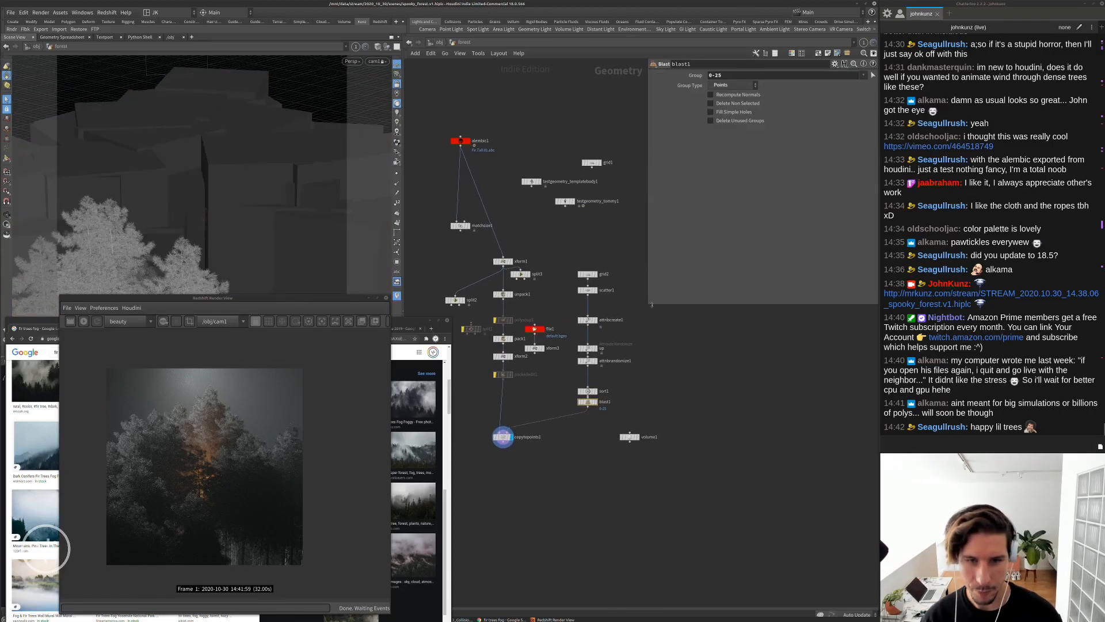
pyautogui.moveTo(648, 304); pyautogui.dragTo(659, 282)
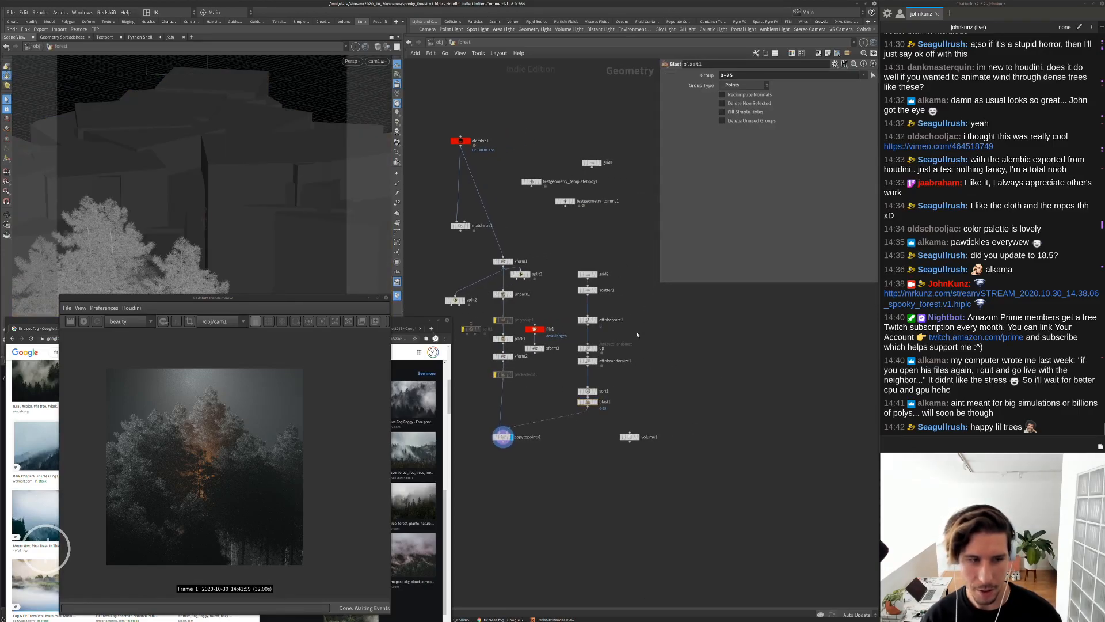
pyautogui.scroll(2, 637, 346)
pyautogui.keyDown('alt'); pyautogui.moveTo(575, 269); pyautogui.dragTo(622, 292); pyautogui.keyUp('alt')
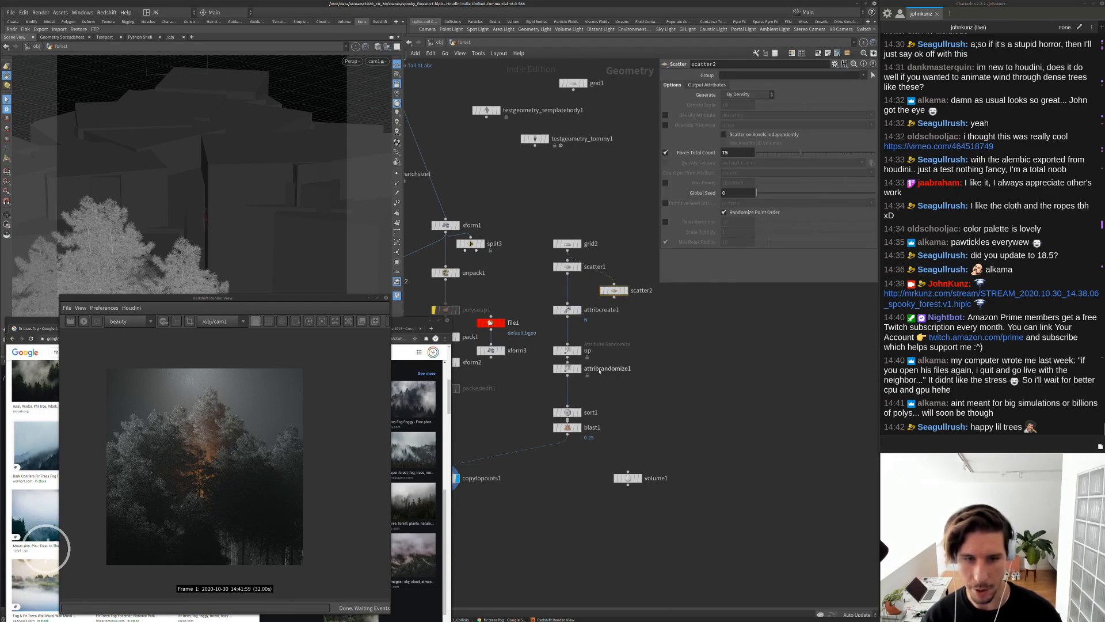
pyautogui.moveTo(615, 291); pyautogui.dragTo(629, 292)
pyautogui.click(639, 292)
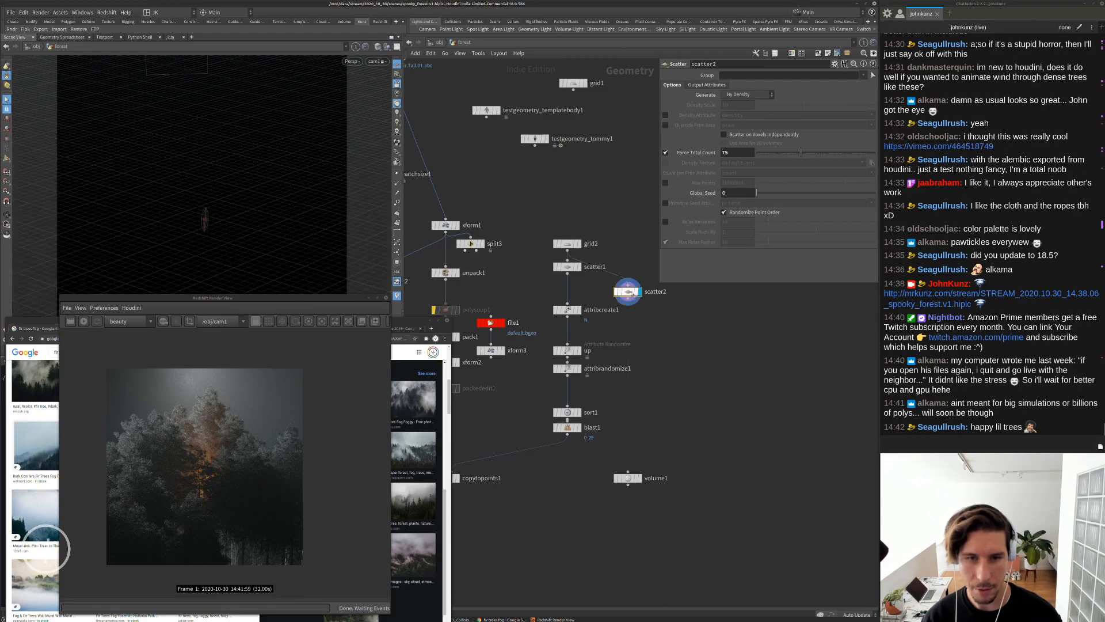
# Set the copied scatter node's global seed to 6.67 and place the node level with scatter1
pyautogui.moveTo(770, 195); pyautogui.dragTo(836, 193)
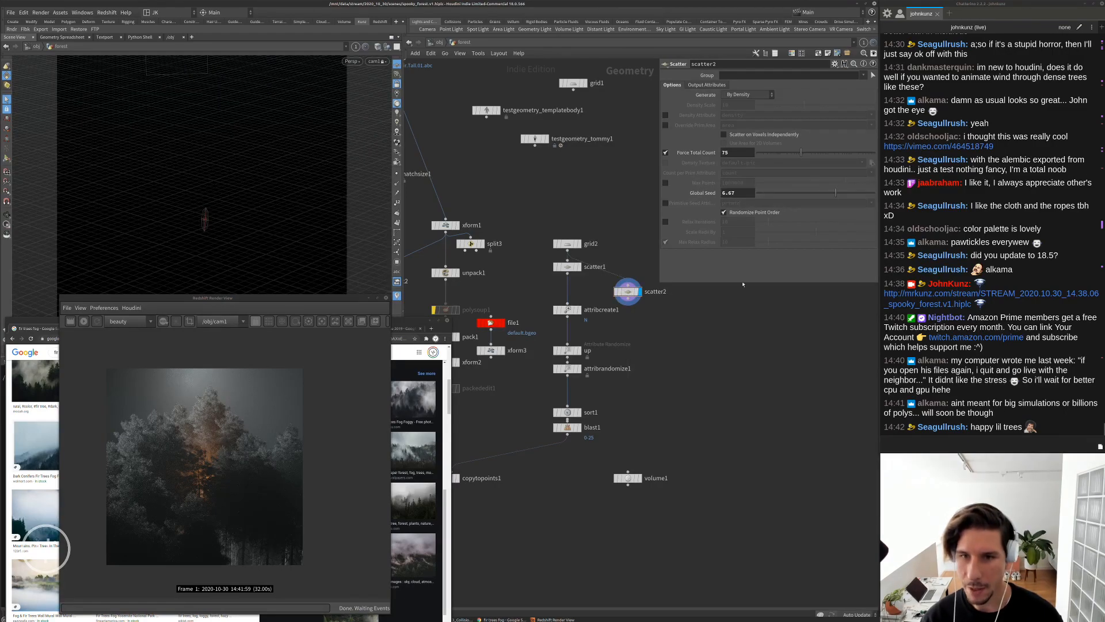
pyautogui.moveTo(631, 299); pyautogui.dragTo(597, 309, button='middle')
pyautogui.moveTo(595, 306); pyautogui.dragTo(618, 283)
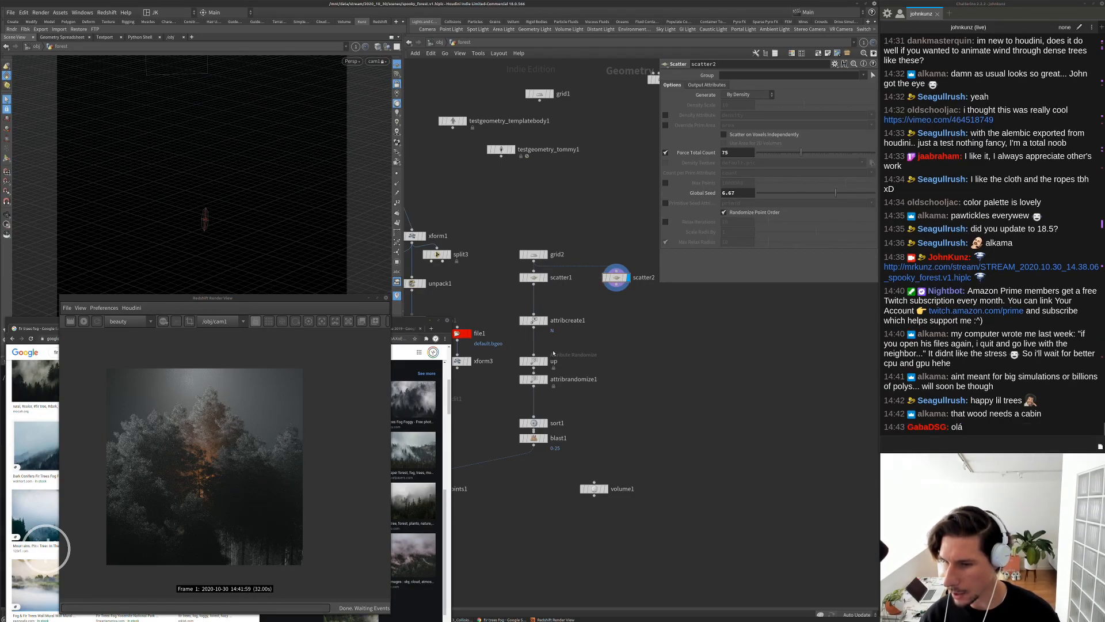
pyautogui.scroll(3, 608, 375)
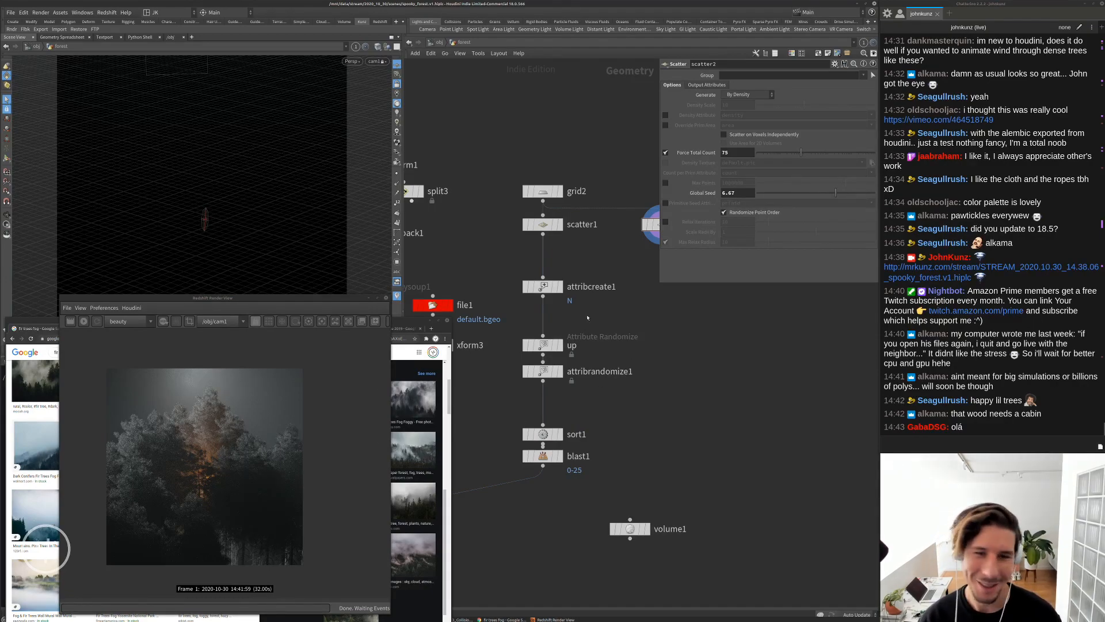
pyautogui.moveTo(654, 316); pyautogui.dragTo(628, 332, button='middle')
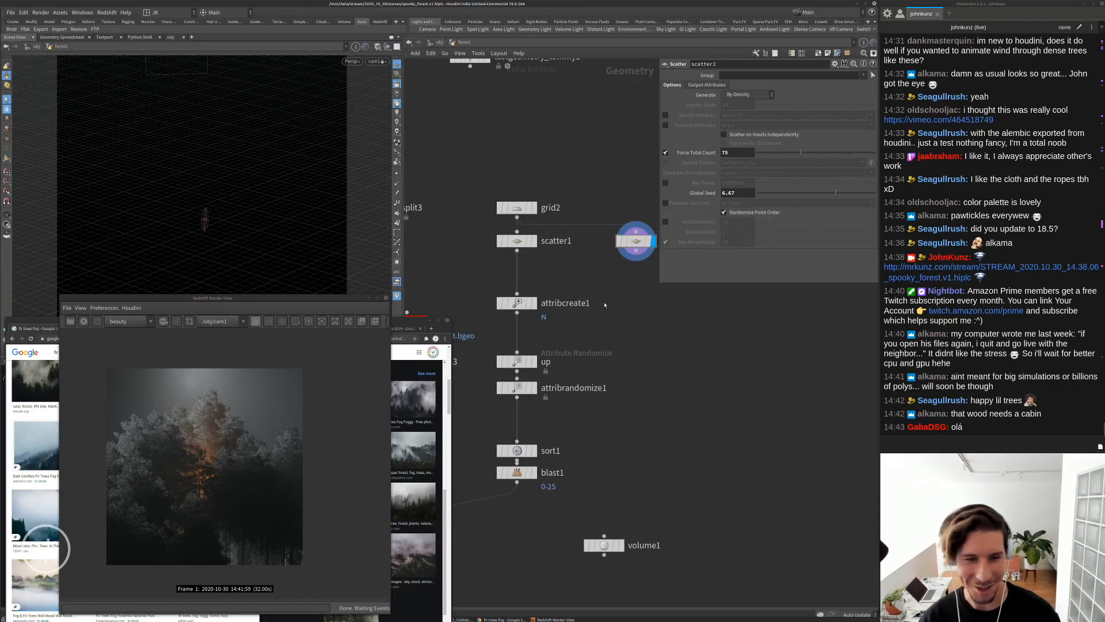
# Duplicate the attribcreate1, up and attribrandomize1 nodes onto the second scatter branch, connected in sequence below scatter2
pyautogui.keyDown('alt'); pyautogui.moveTo(521, 299); pyautogui.dragTo(637, 251); pyautogui.keyUp('alt')
pyautogui.moveTo(621, 310); pyautogui.dragTo(653, 305)
pyautogui.click(654, 304)
pyautogui.moveTo(518, 362); pyautogui.dragTo(504, 337, button='middle')
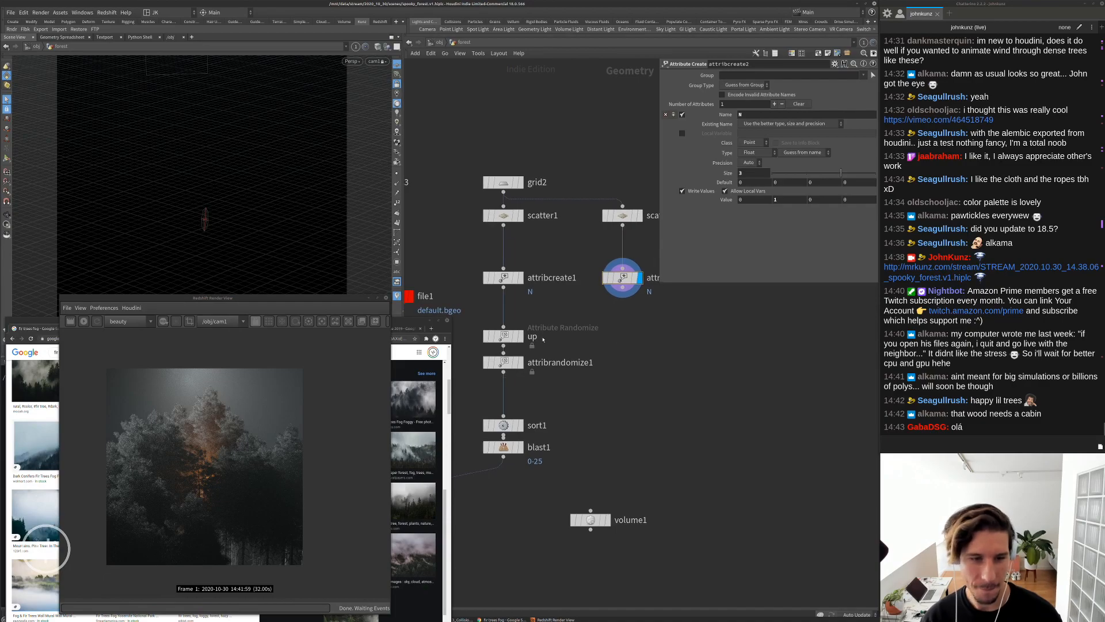
pyautogui.moveTo(536, 317); pyautogui.dragTo(624, 264)
pyautogui.click(718, 402)
# Set the forced total count of scatter2 to 5
pyautogui.click(623, 216)
pyautogui.click(737, 152)
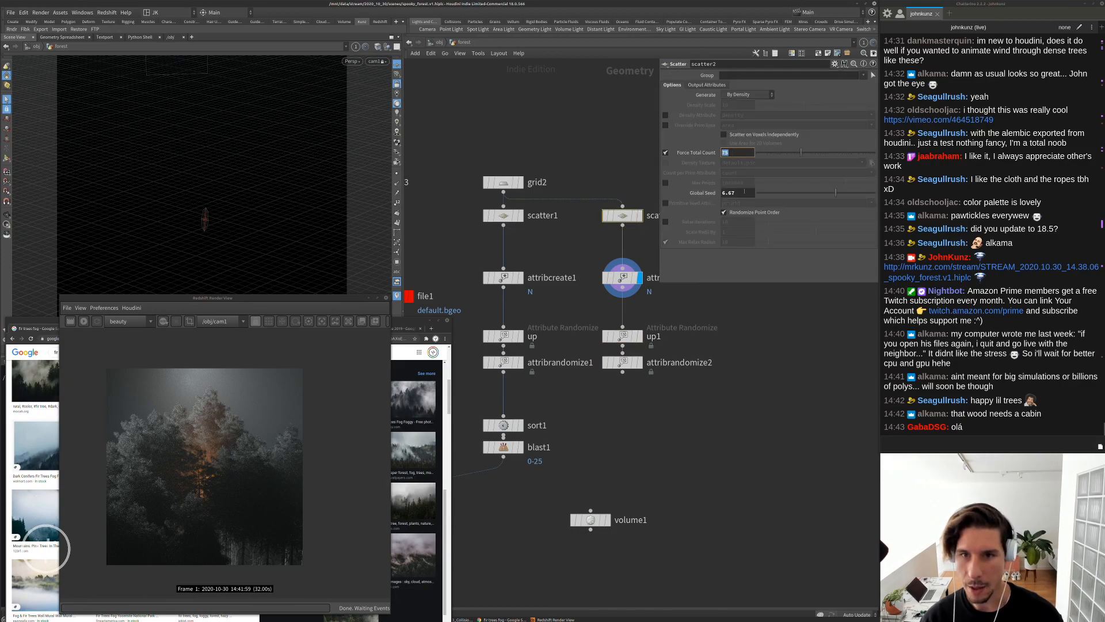
pyautogui.write('5')
# Add a merge node after blast1 on the wire to copytopoints1 and connect attribrandomize2 as its second input
pyautogui.moveTo(742, 230); pyautogui.dragTo(749, 214, button='middle')
pyautogui.press('Tab')
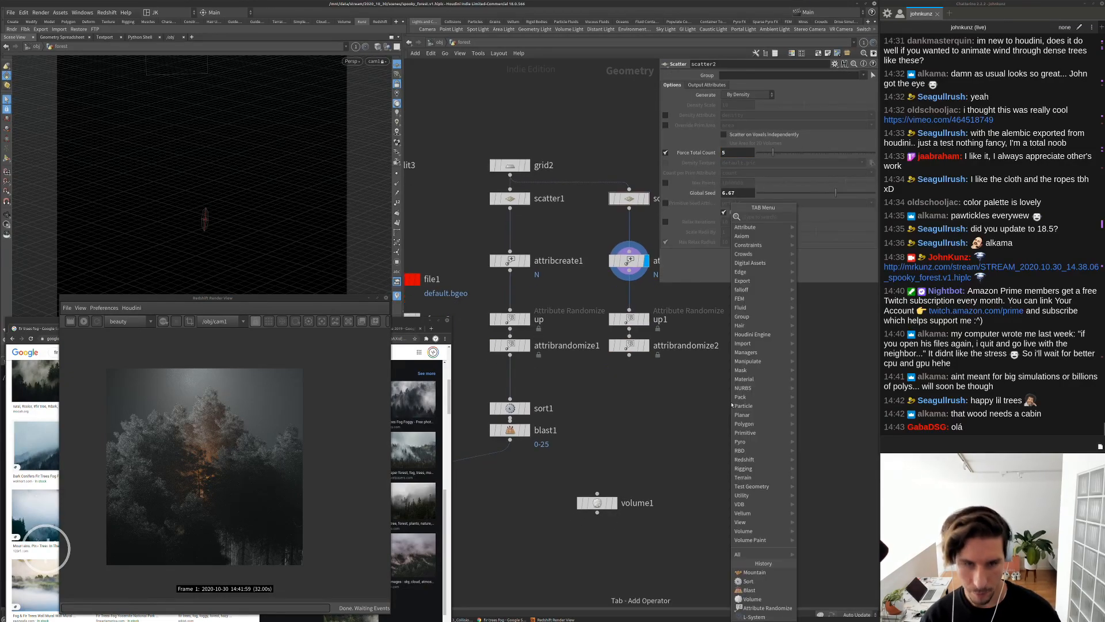
pyautogui.write('merge')
pyautogui.press('Return')
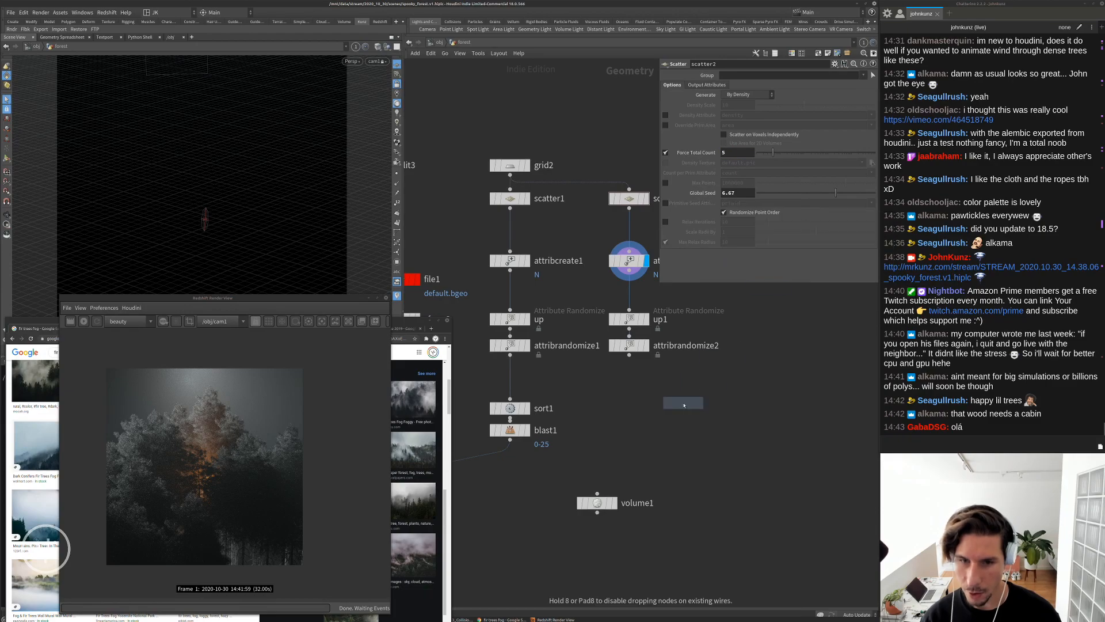
pyautogui.click(683, 402)
pyautogui.moveTo(683, 404); pyautogui.dragTo(542, 457)
pyautogui.moveTo(629, 356); pyautogui.dragTo(645, 361)
pyautogui.moveTo(654, 403); pyautogui.dragTo(664, 374, button='middle')
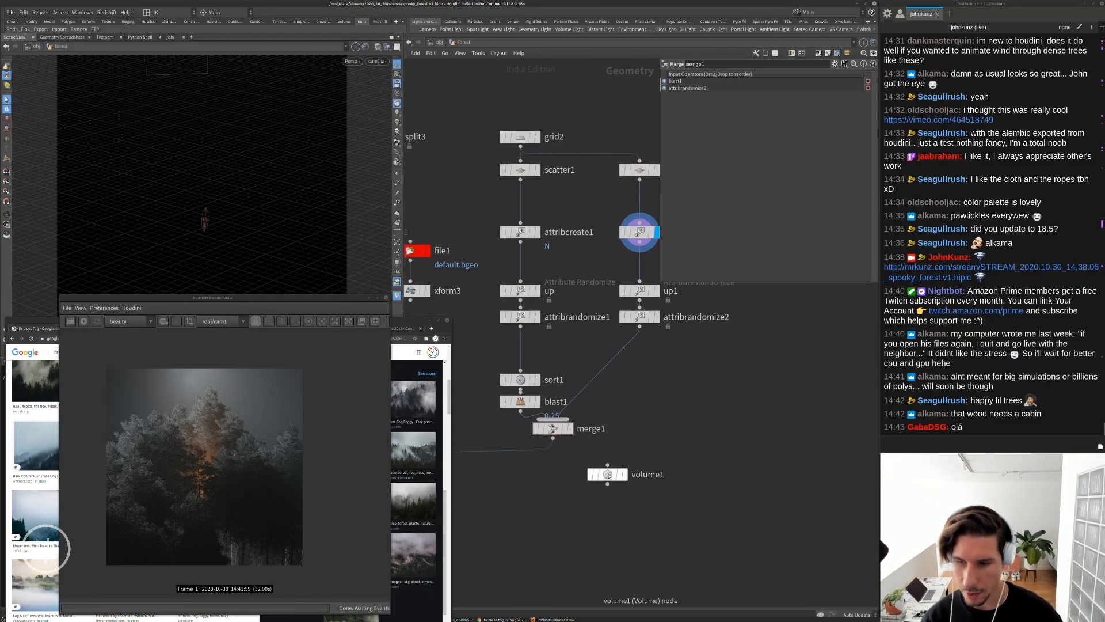
# Move volume1 aside, place merge1 below the second scatter branch, and display merge1
pyautogui.moveTo(607, 474); pyautogui.dragTo(679, 459)
pyautogui.moveTo(556, 432); pyautogui.dragTo(577, 449)
pyautogui.moveTo(621, 458); pyautogui.dragTo(611, 429, button='middle')
pyautogui.moveTo(669, 431); pyautogui.dragTo(717, 418)
pyautogui.moveTo(567, 418); pyautogui.dragTo(634, 433)
pyautogui.moveTo(669, 363); pyautogui.dragTo(668, 385, button='middle')
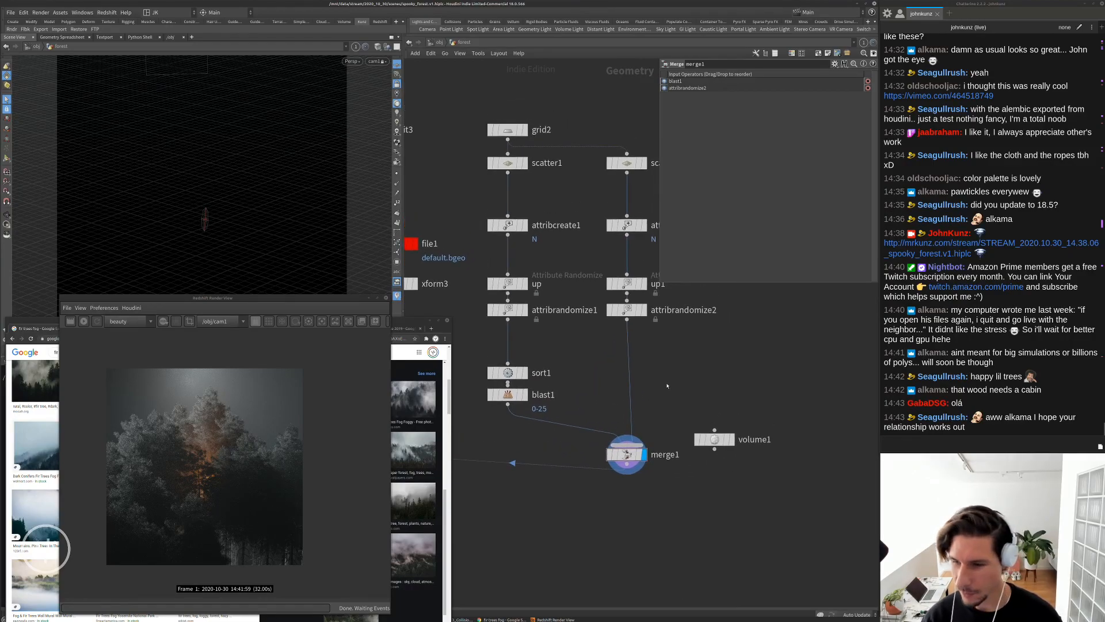
# Render the scene with merge1 displayed and inspect the glowing centre of the image closely
pyautogui.click(84, 322)
pyautogui.scroll(-2, 740, 355)
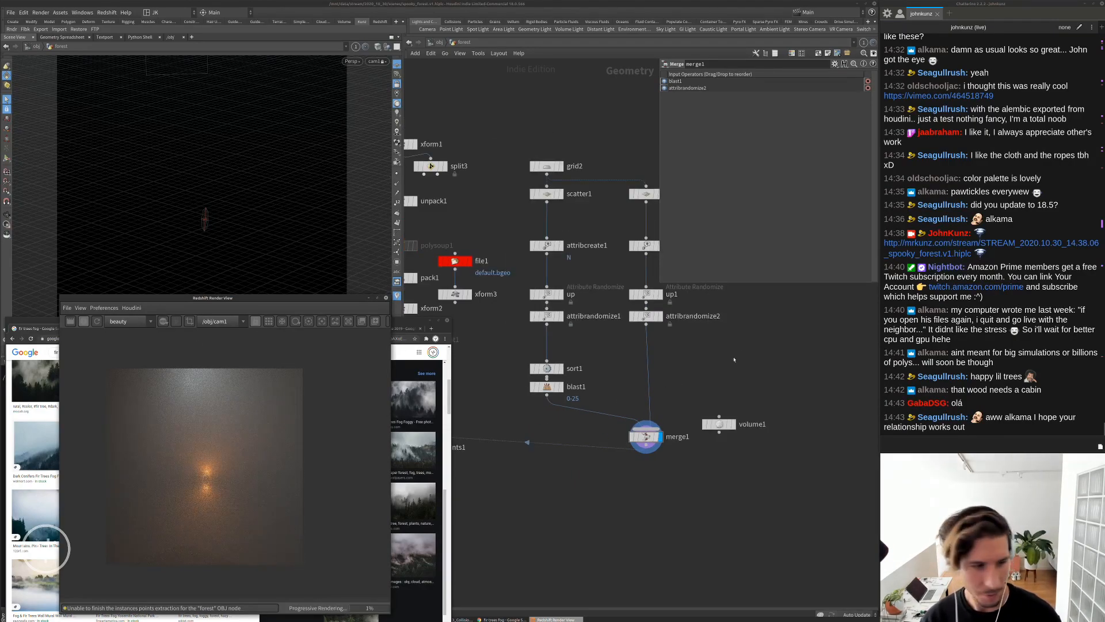
pyautogui.moveTo(519, 472); pyautogui.dragTo(709, 418, button='middle')
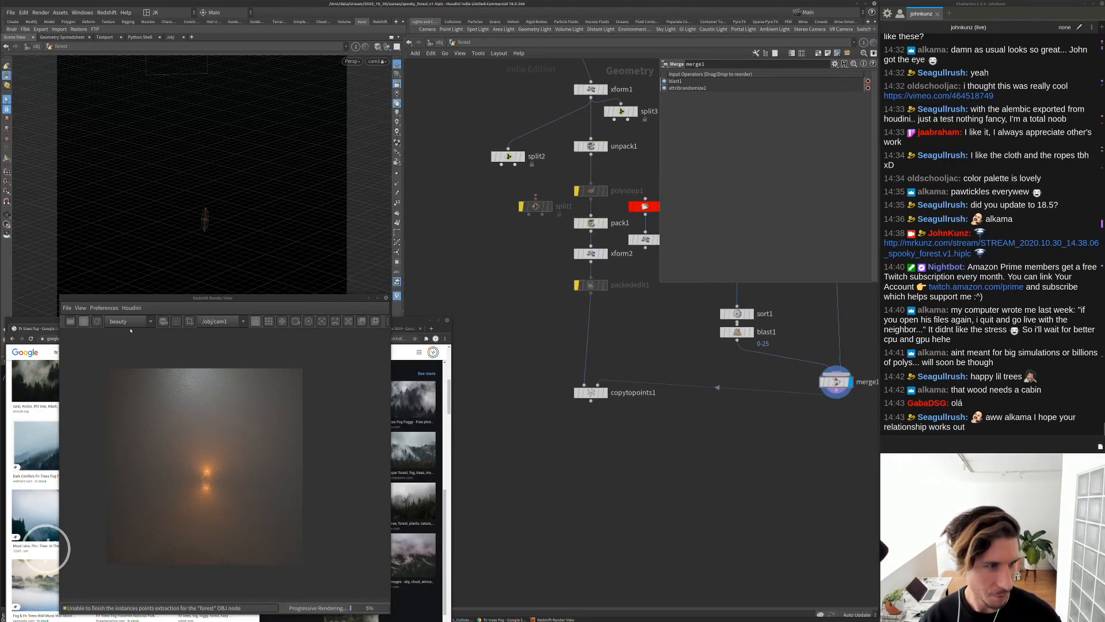
pyautogui.scroll(3, 211, 481)
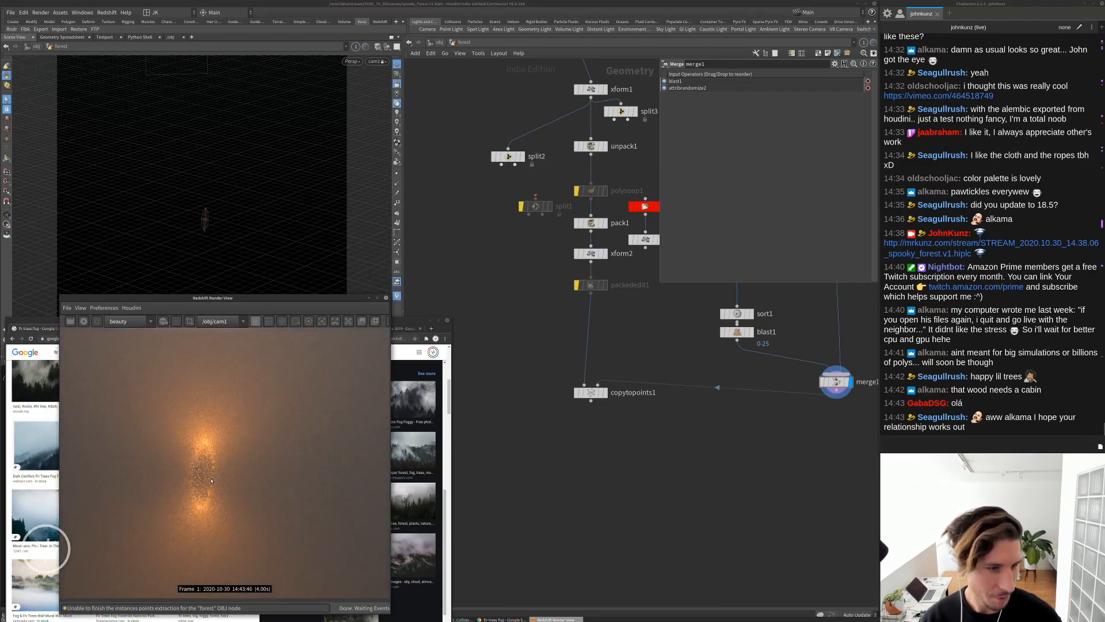
pyautogui.scroll(-3, 212, 481)
# Display the copytopoints1 node and check the tree canopy in the forest render, stopping the render after the check
pyautogui.click(602, 395)
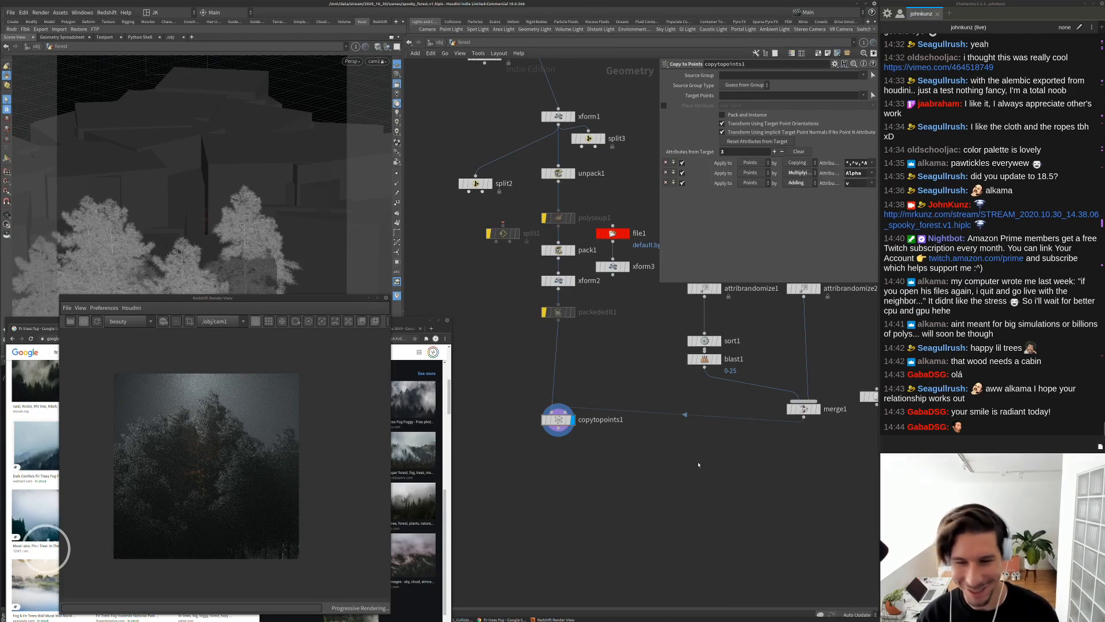
pyautogui.scroll(2, 206, 439)
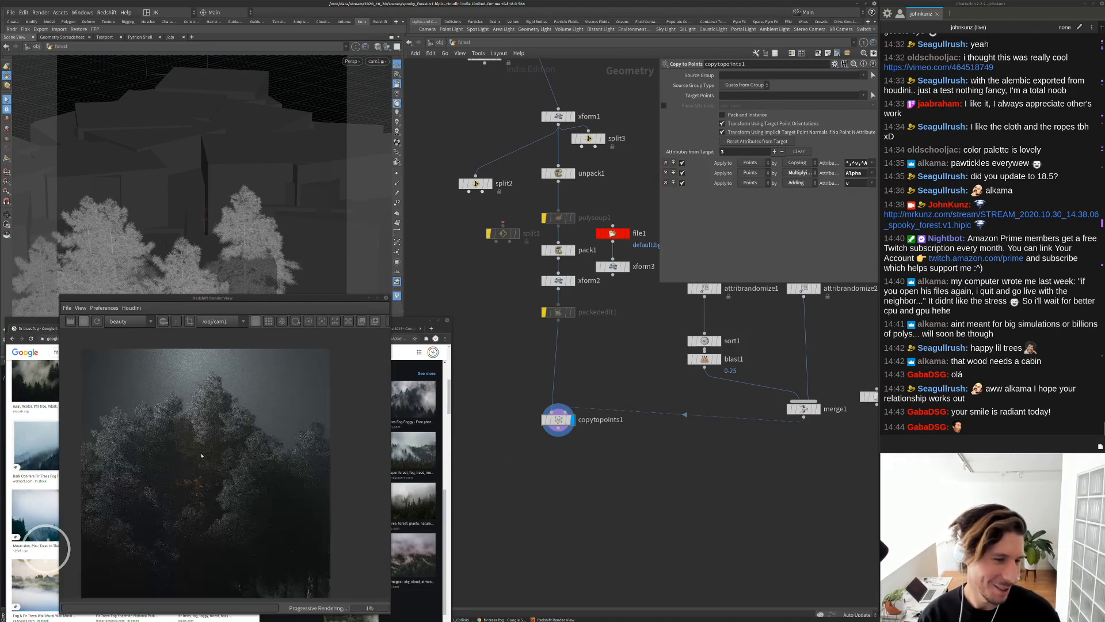
pyautogui.scroll(-2, 199, 454)
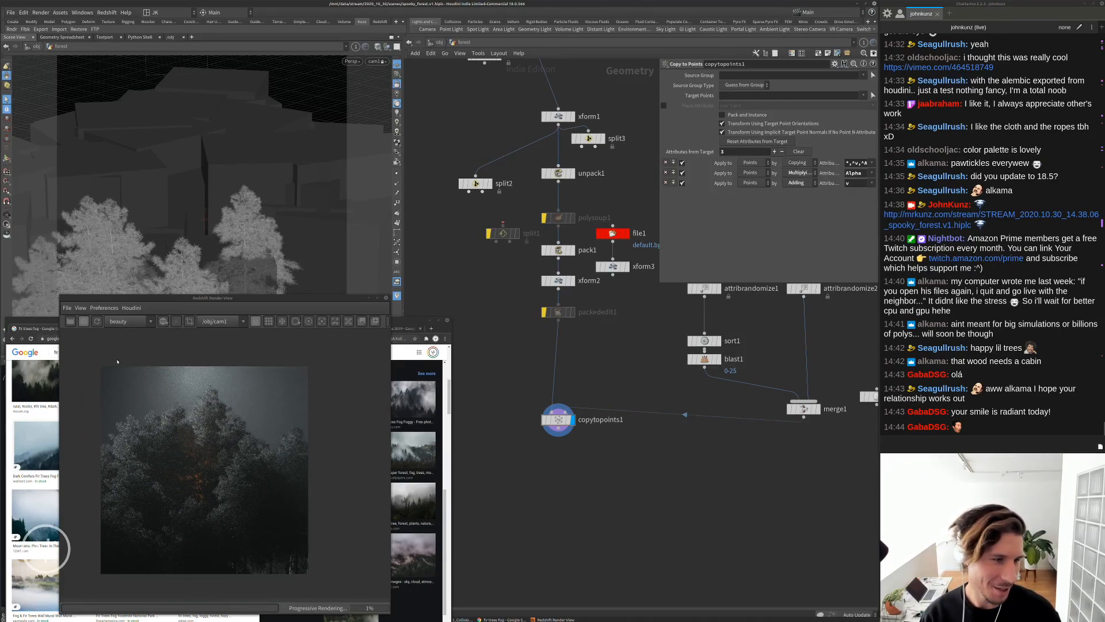
pyautogui.click(83, 324)
# Set the global seed of scatter2 to 2.72
pyautogui.moveTo(760, 515); pyautogui.dragTo(660, 533, button='middle')
pyautogui.moveTo(679, 351); pyautogui.dragTo(645, 458, button='middle')
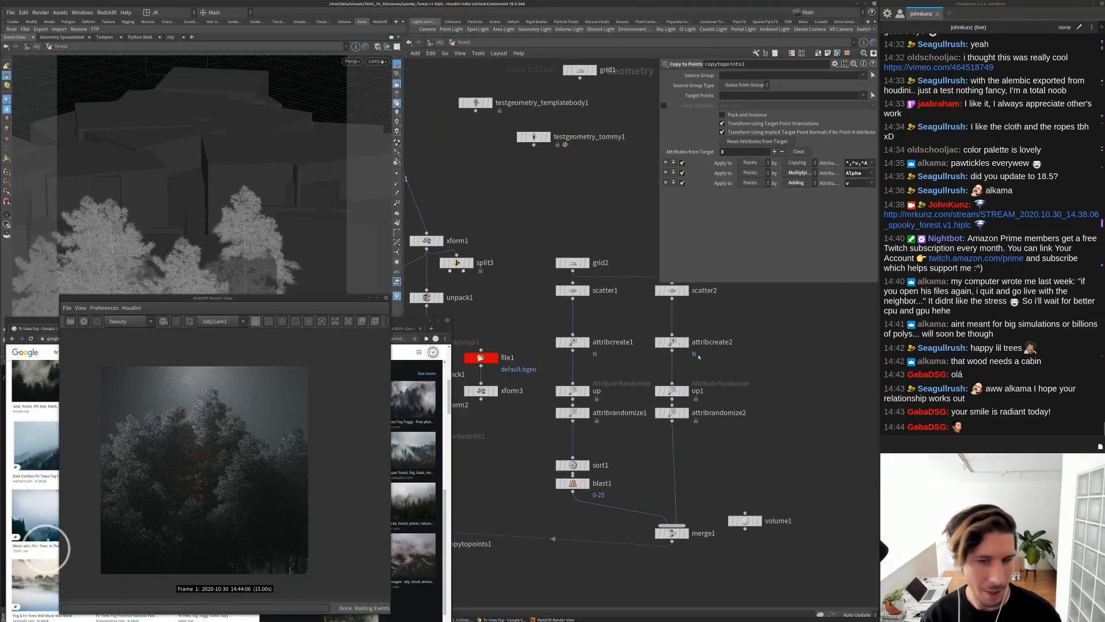
pyautogui.click(672, 290)
pyautogui.moveTo(784, 342); pyautogui.dragTo(780, 373, button='middle')
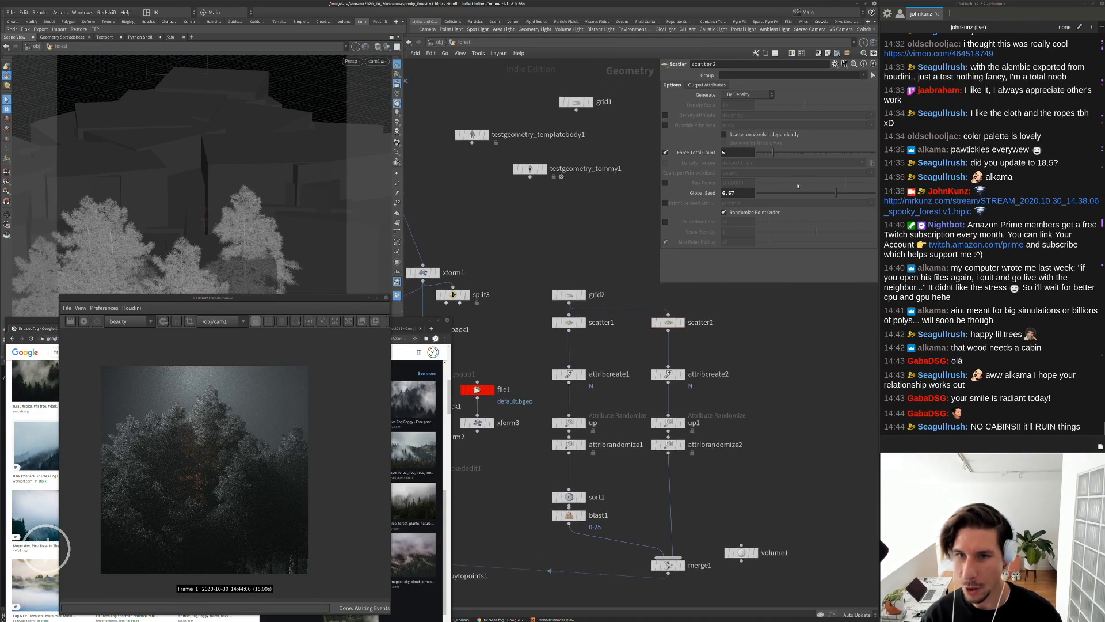
pyautogui.click(789, 196)
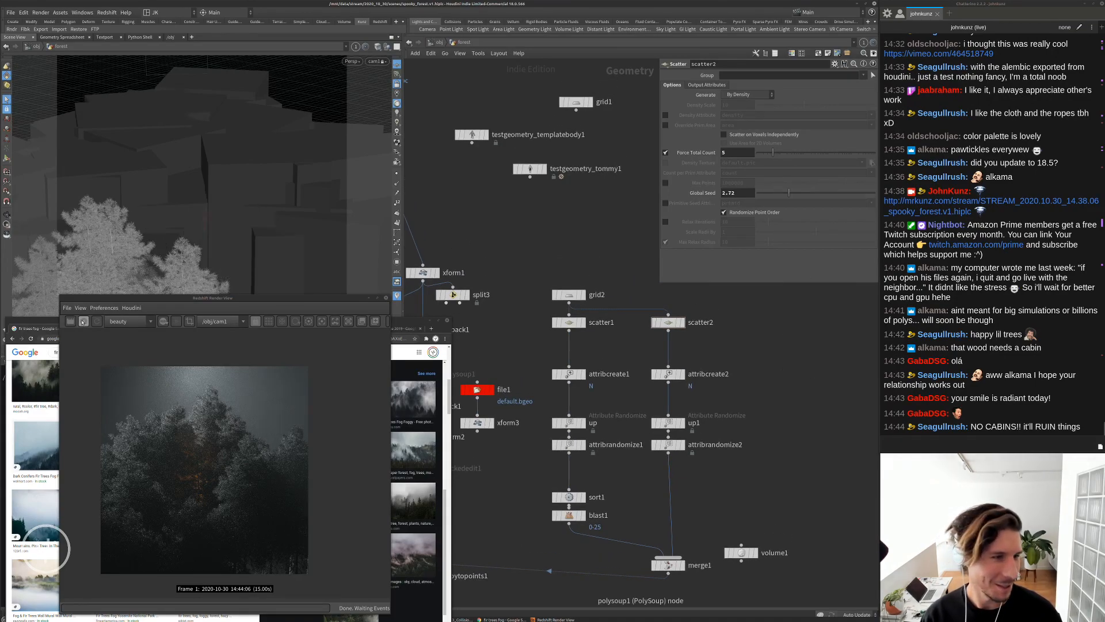
# Switch to Chrome, search Google for "cabin in the woods" in a new tab, and browse the image results
pyautogui.moveTo(37, 323); pyautogui.dragTo(478, 256)
pyautogui.hotkey('ctrl', 't')
pyautogui.write('cabin in')
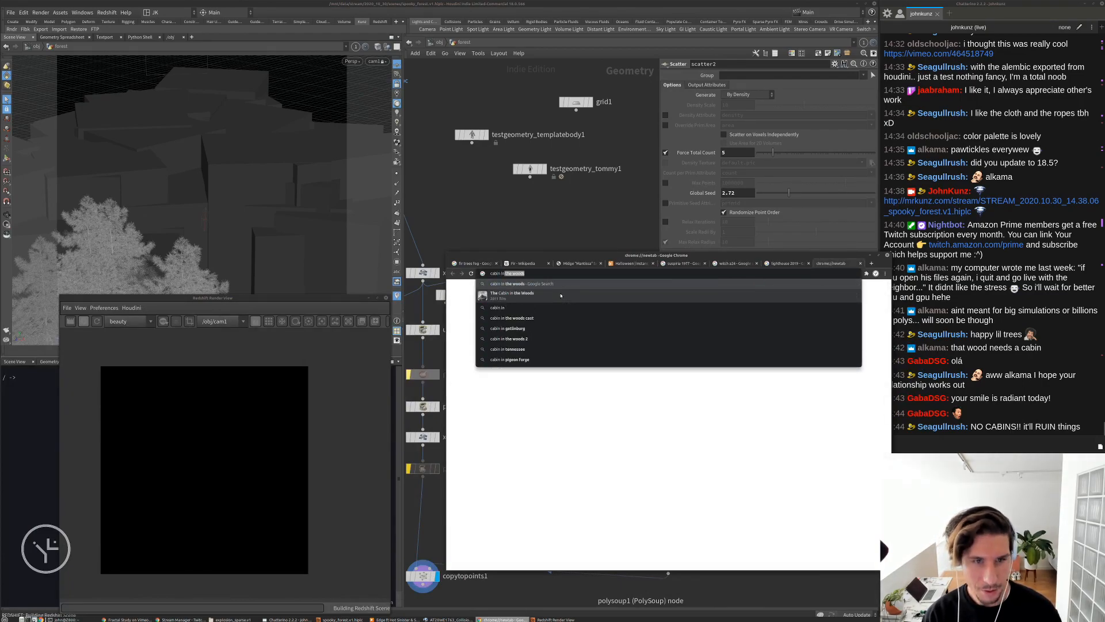
pyautogui.press('Return')
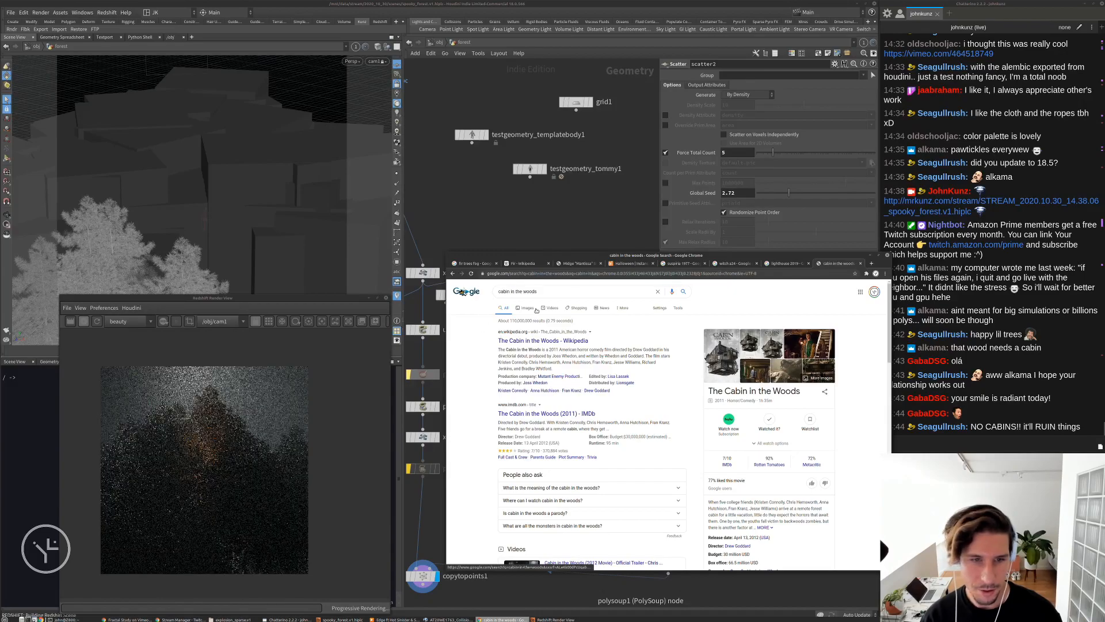
pyautogui.click(536, 311)
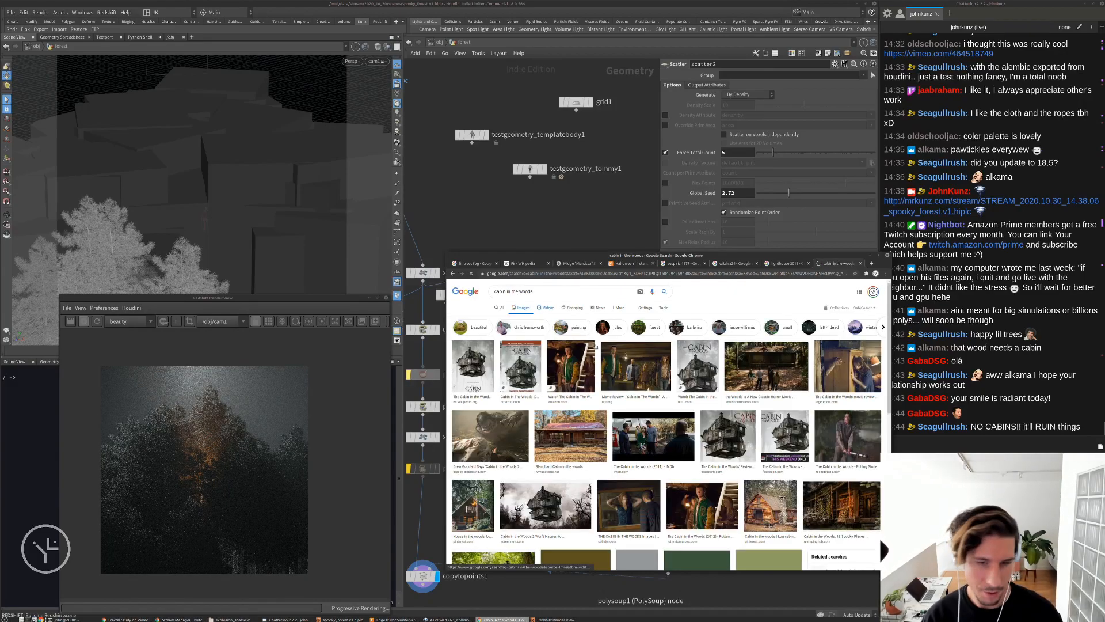
pyautogui.scroll(-2, 612, 413)
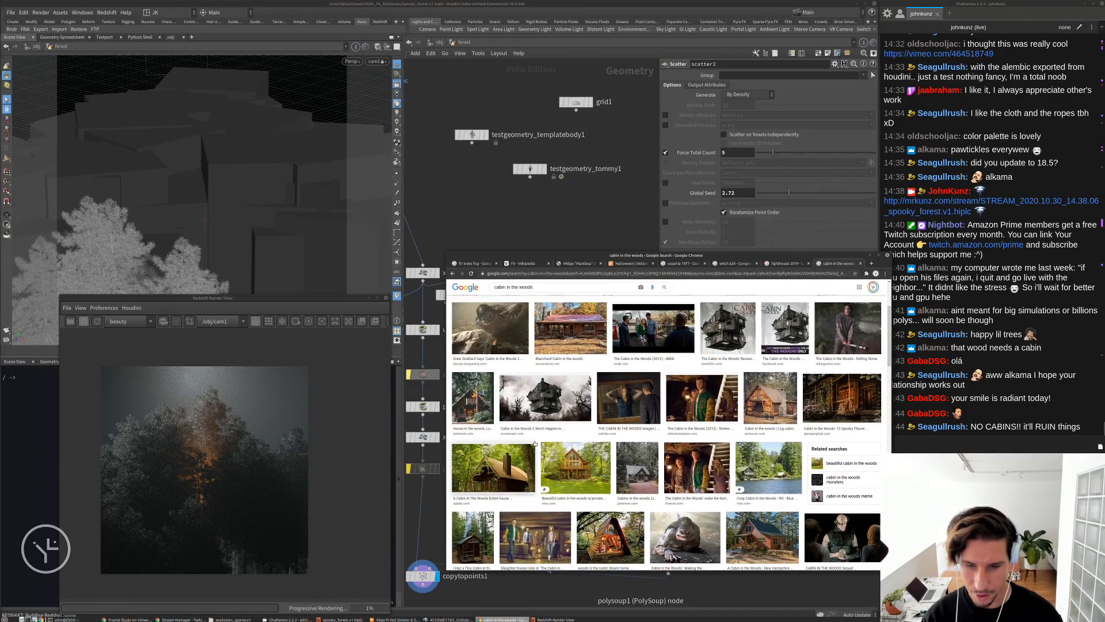
pyautogui.scroll(-4, 529, 449)
pyautogui.scroll(-2, 597, 438)
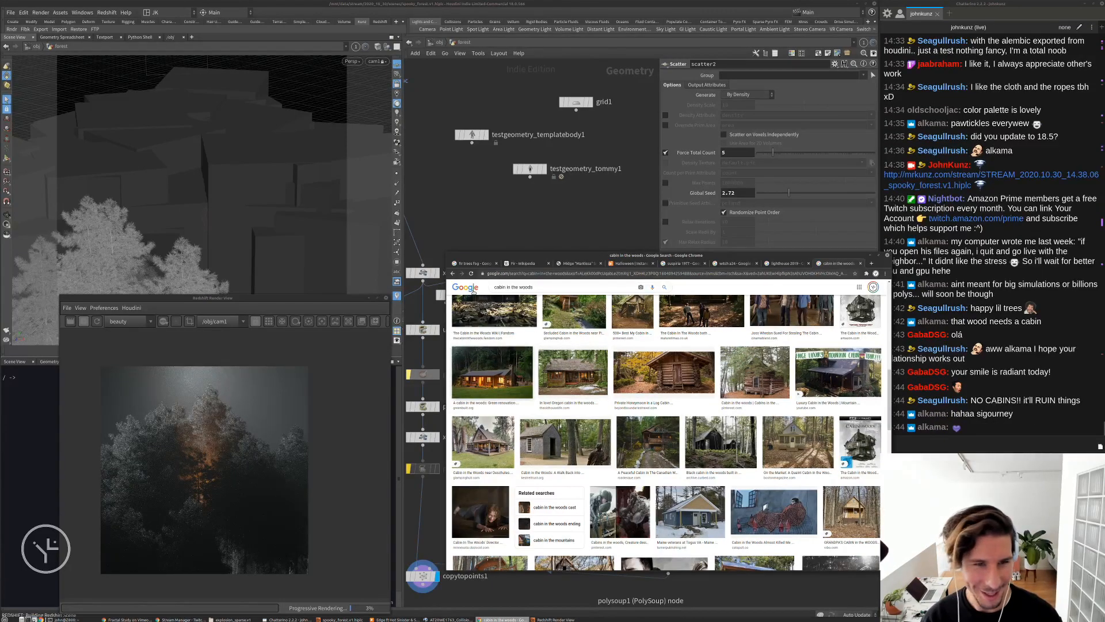
pyautogui.scroll(10, 749, 435)
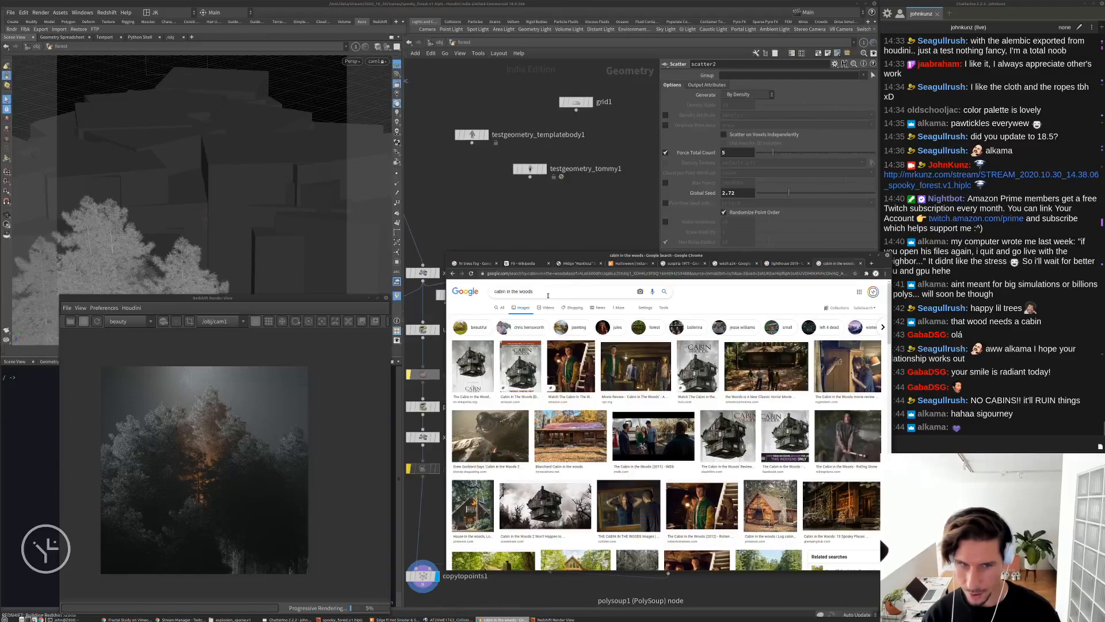
# Refine the image search to "cabin in the woods bad guys"
pyautogui.doubleClick(541, 291)
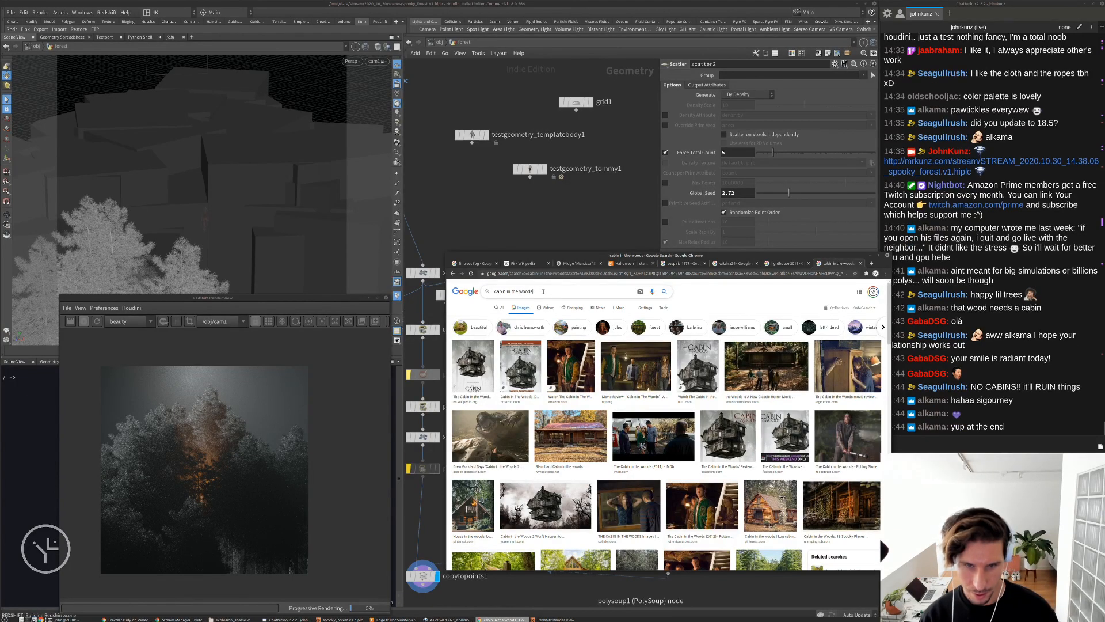
pyautogui.click(544, 291)
pyautogui.write('b')
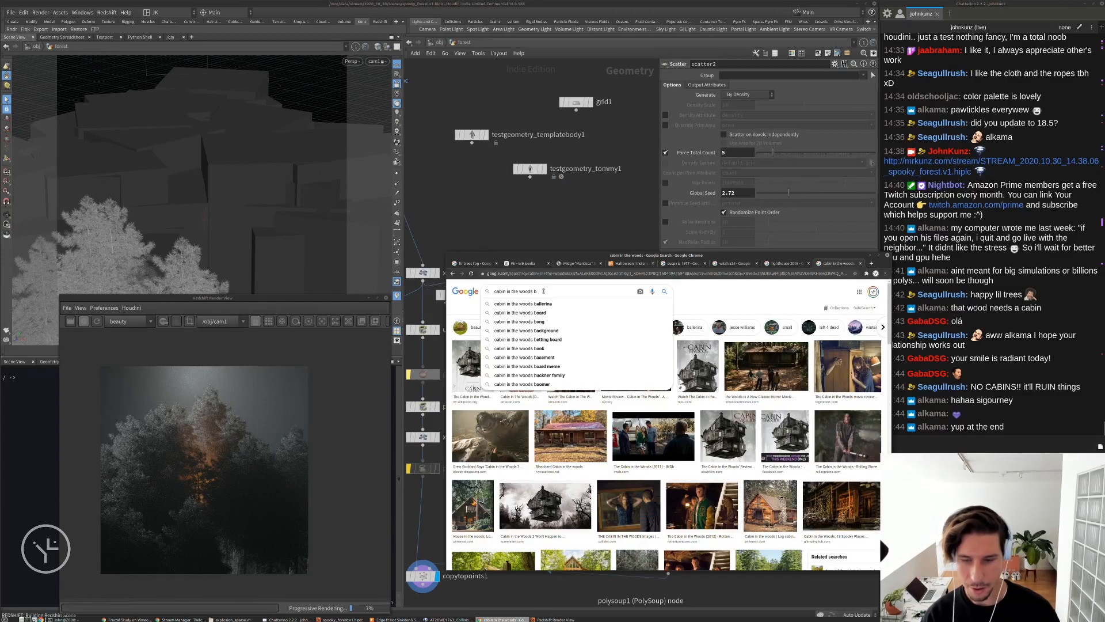
pyautogui.write('ad')
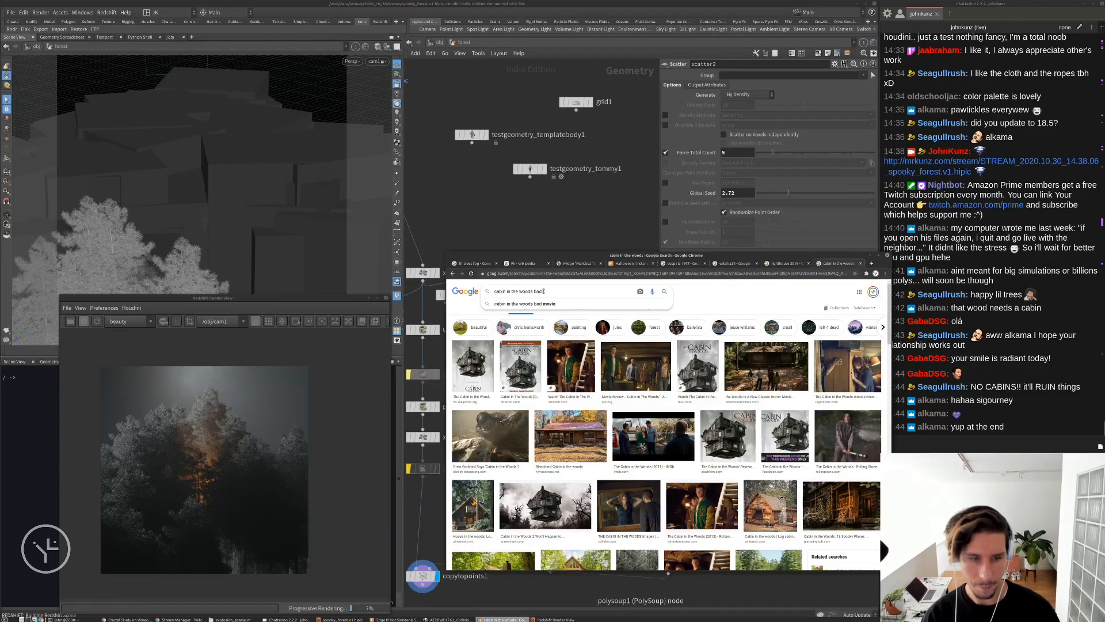
pyautogui.press('Return')
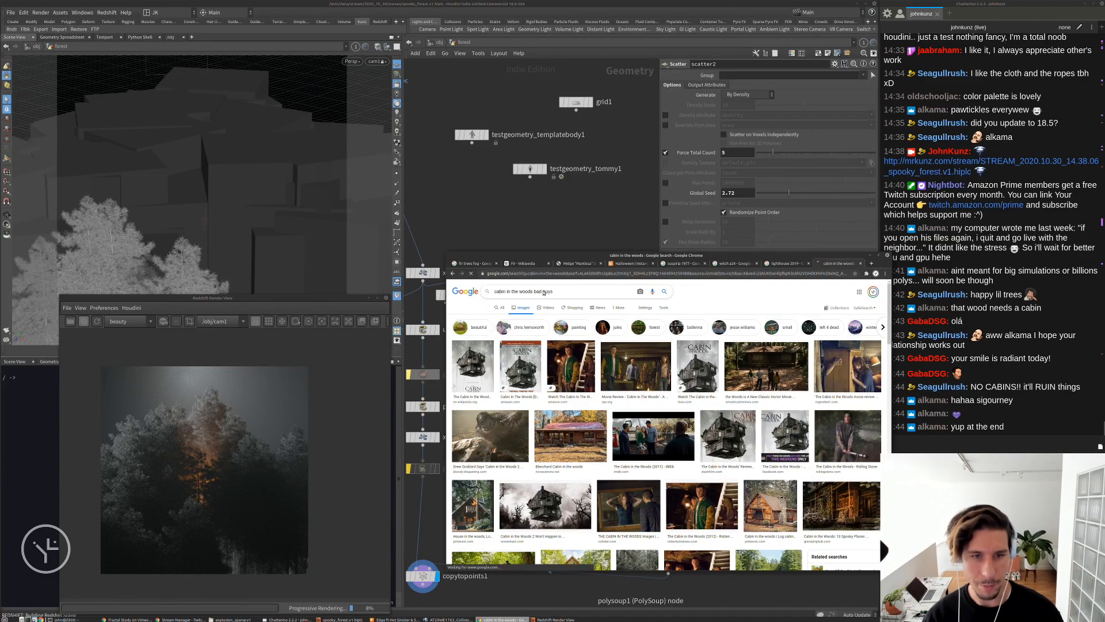
pyautogui.write('guys')
pyautogui.press('Return')
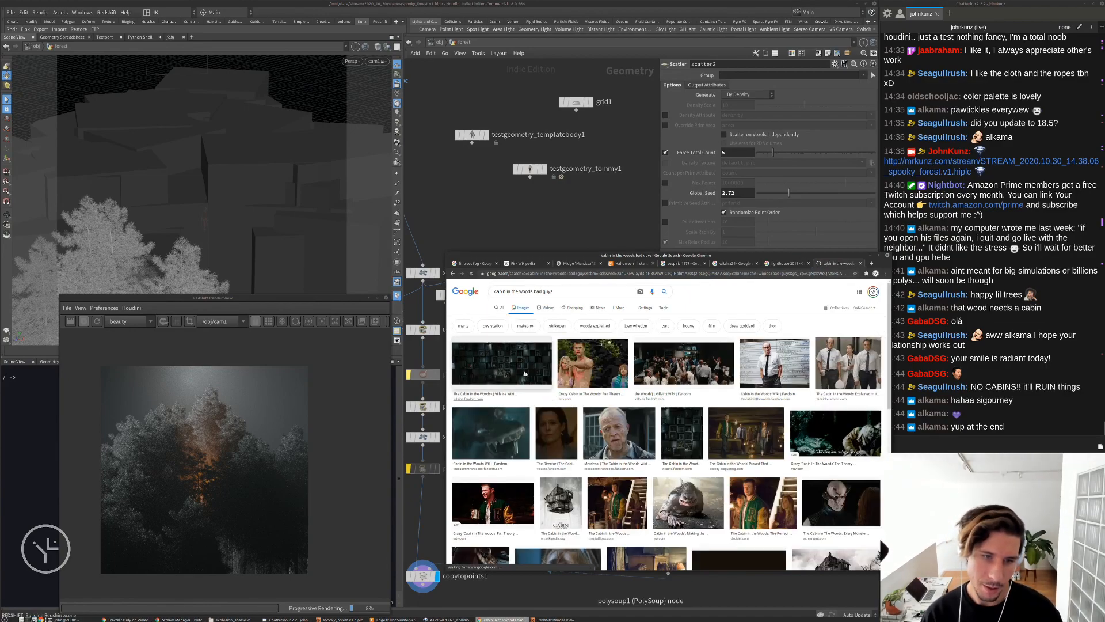
# Preview the monster cube image and a related image, and browse further down the image results
pyautogui.click(525, 374)
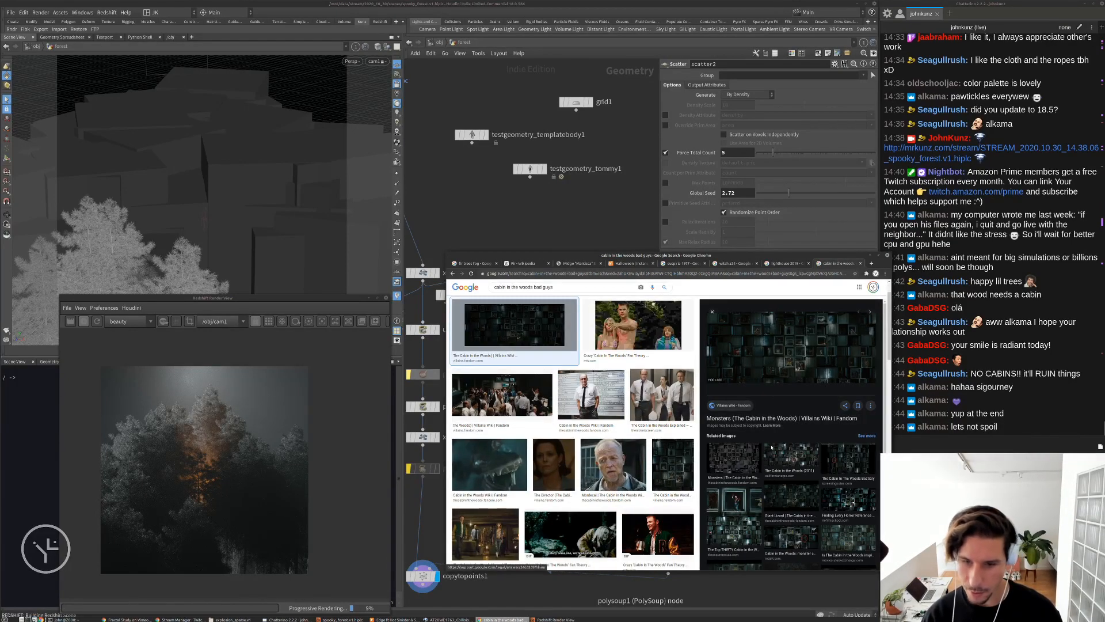
pyautogui.click(788, 460)
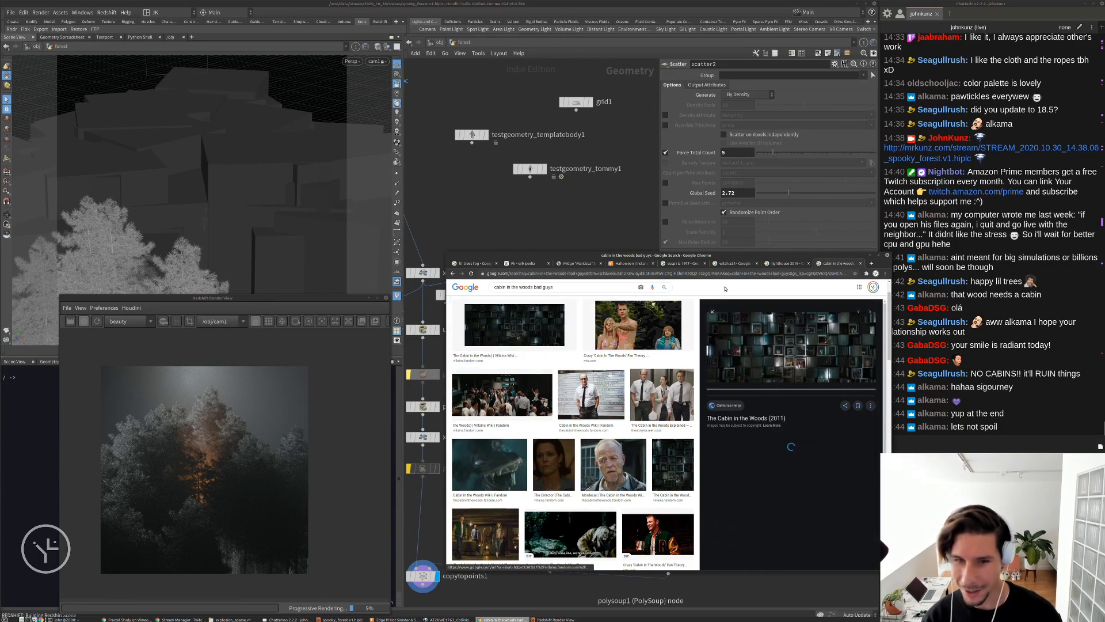
pyautogui.click(792, 263)
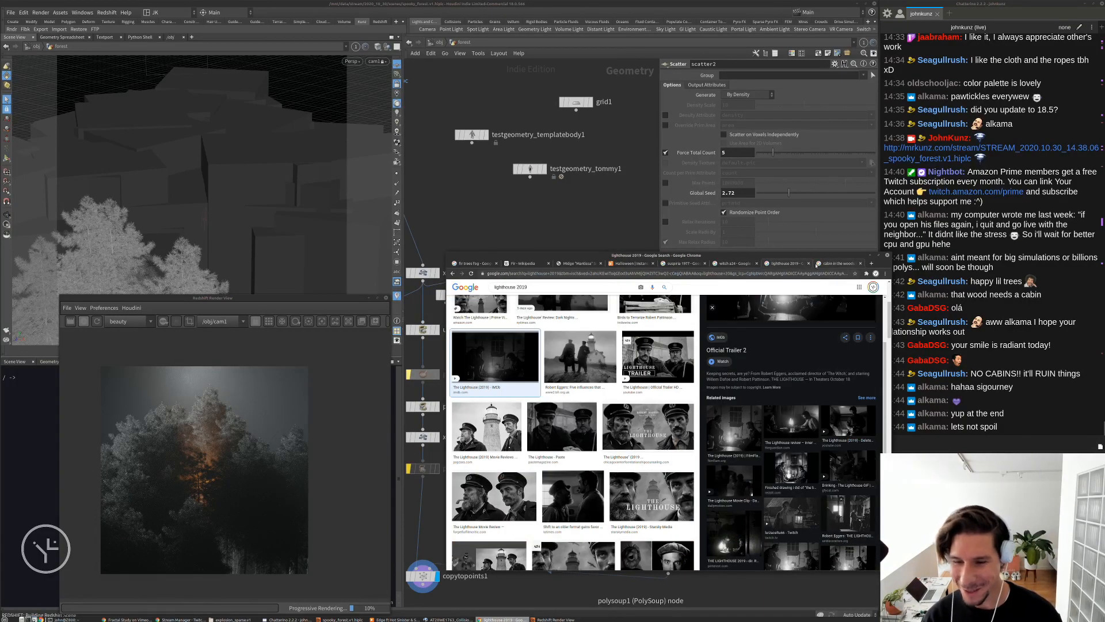
pyautogui.click(838, 263)
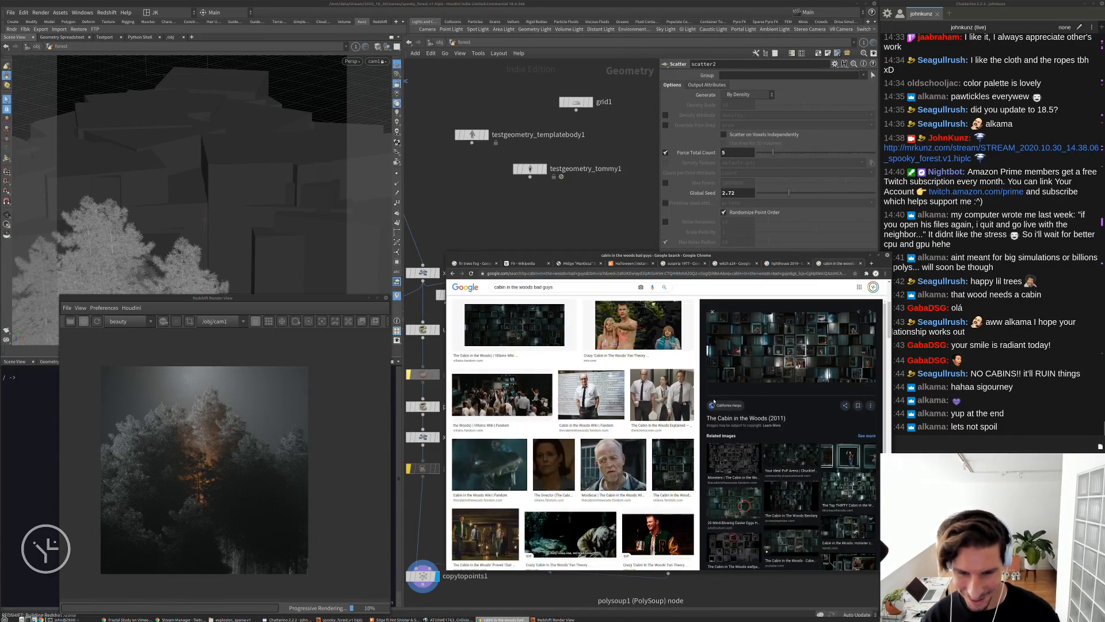
pyautogui.scroll(-3, 546, 462)
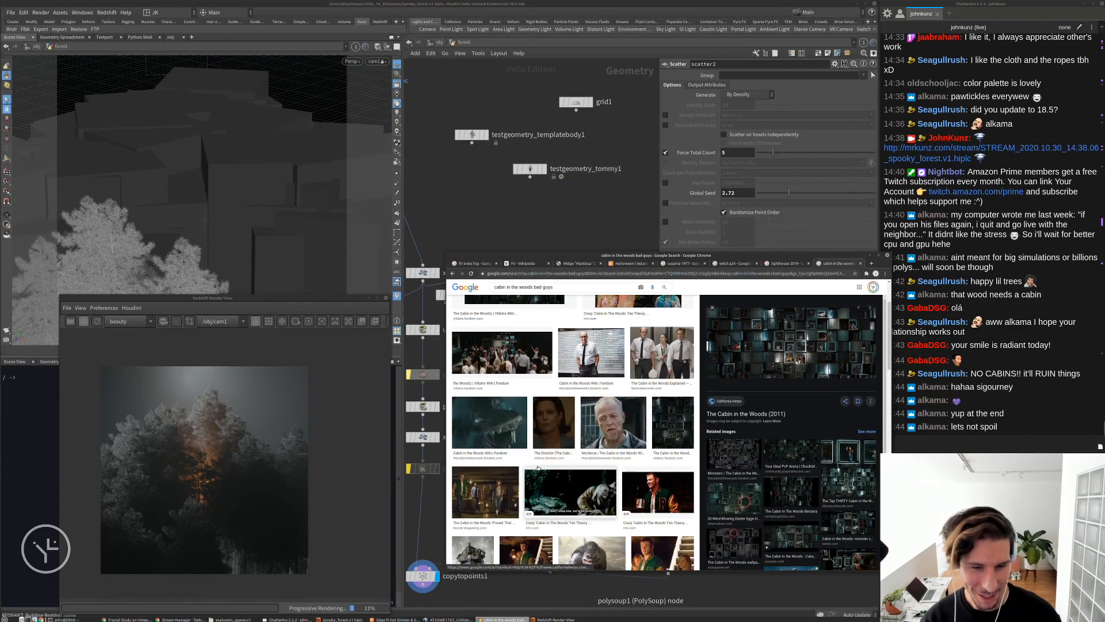
pyautogui.scroll(-2, 546, 461)
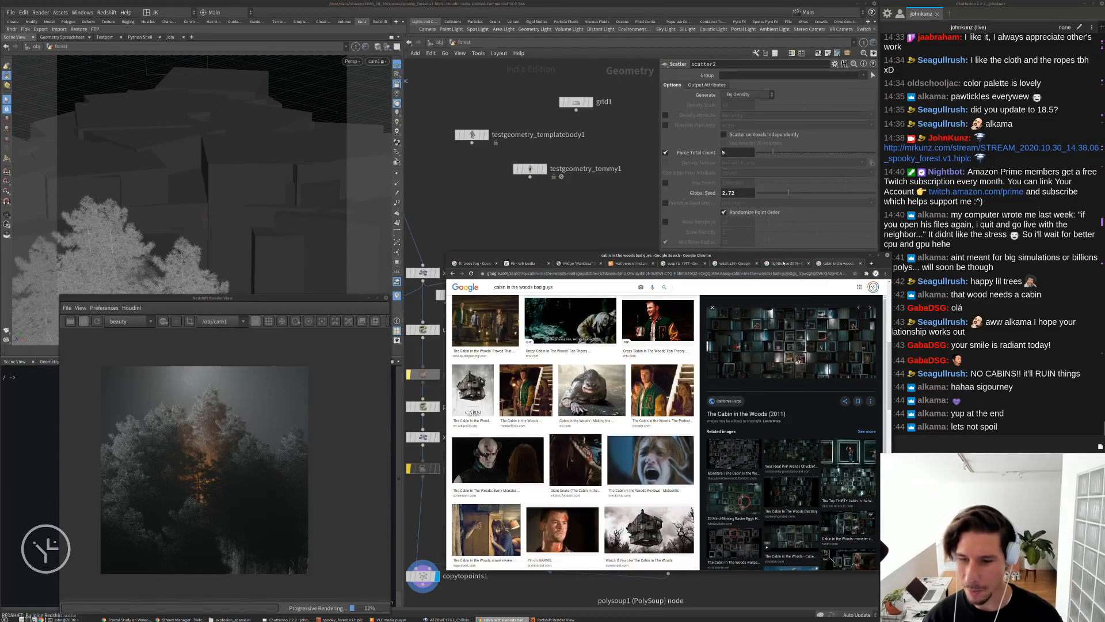
# Switch from the browser's lighthouse 2019 page back to Houdini and move the Redshift render window lower to uncover the viewport
pyautogui.hotkey('ctrl', 'shift', 'Tab')
pyautogui.moveTo(842, 256); pyautogui.dragTo(810, 261)
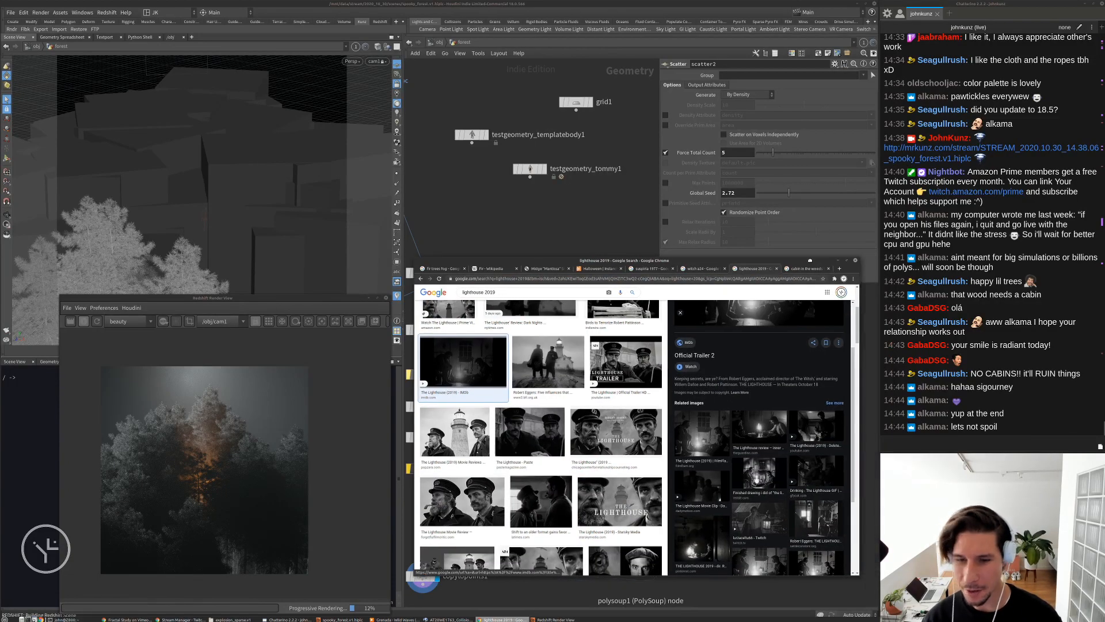
pyautogui.hotkey('alt', 'Tab')
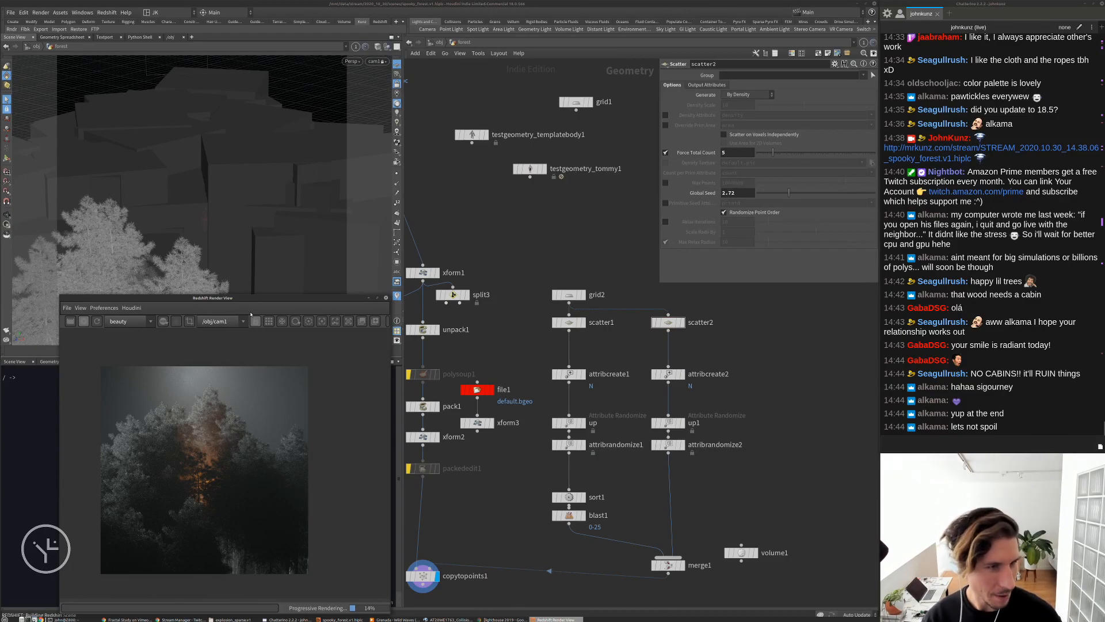
pyautogui.moveTo(388, 297); pyautogui.dragTo(380, 341)
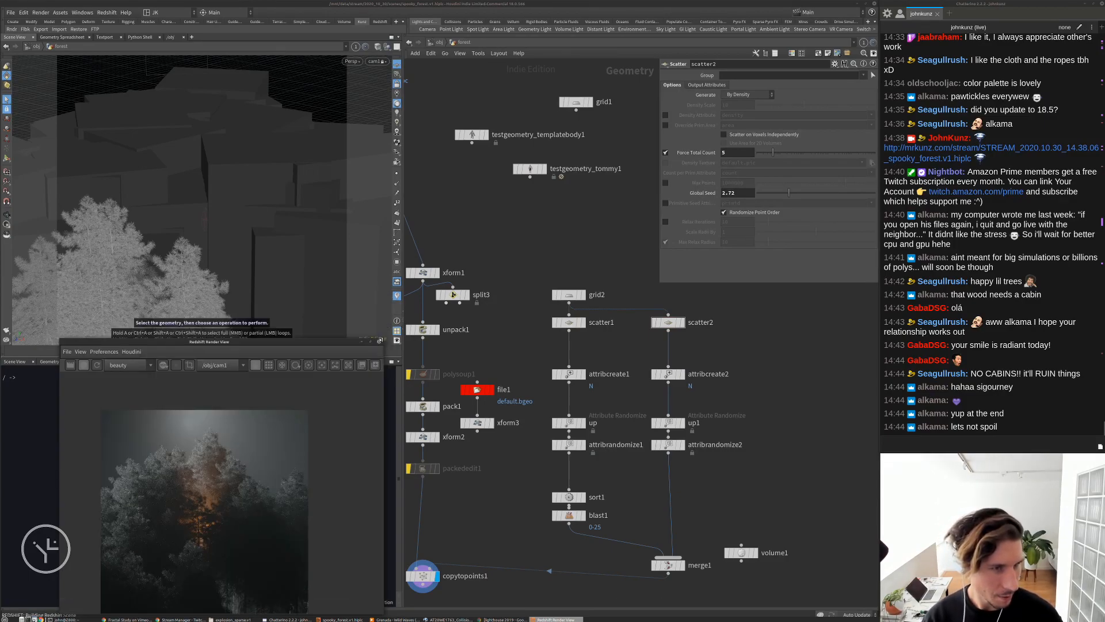
# Stop the progressive preview render and spread out the copytopoints1 and volume1 nodes away from the merged scatter branches
pyautogui.moveTo(245, 343); pyautogui.dragTo(237, 338)
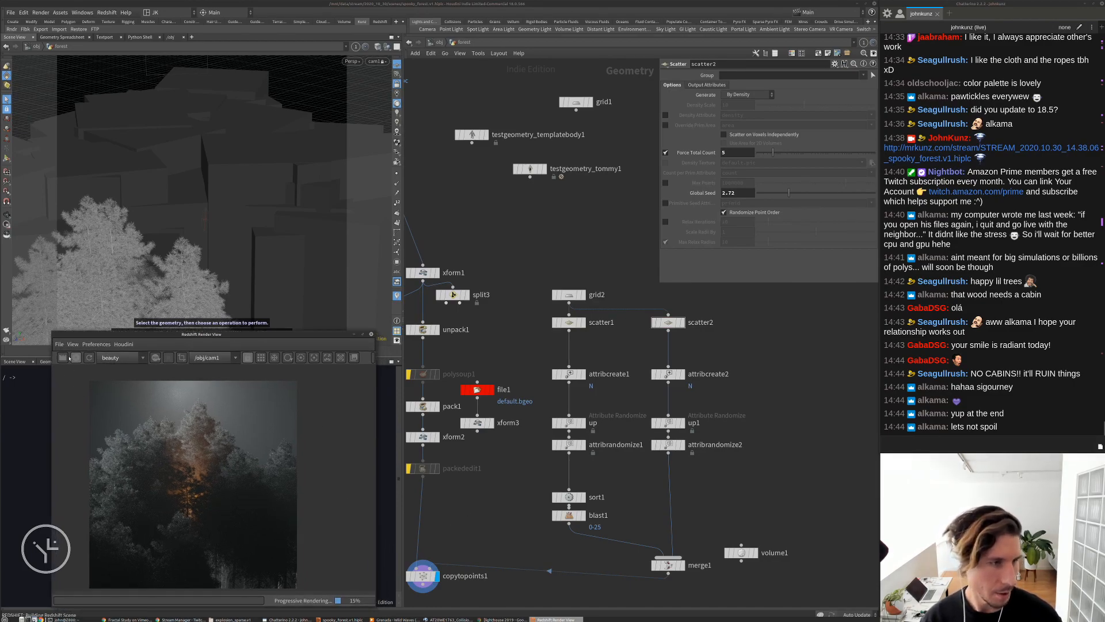
pyautogui.click(73, 360)
pyautogui.moveTo(532, 427); pyautogui.dragTo(545, 365, button='middle')
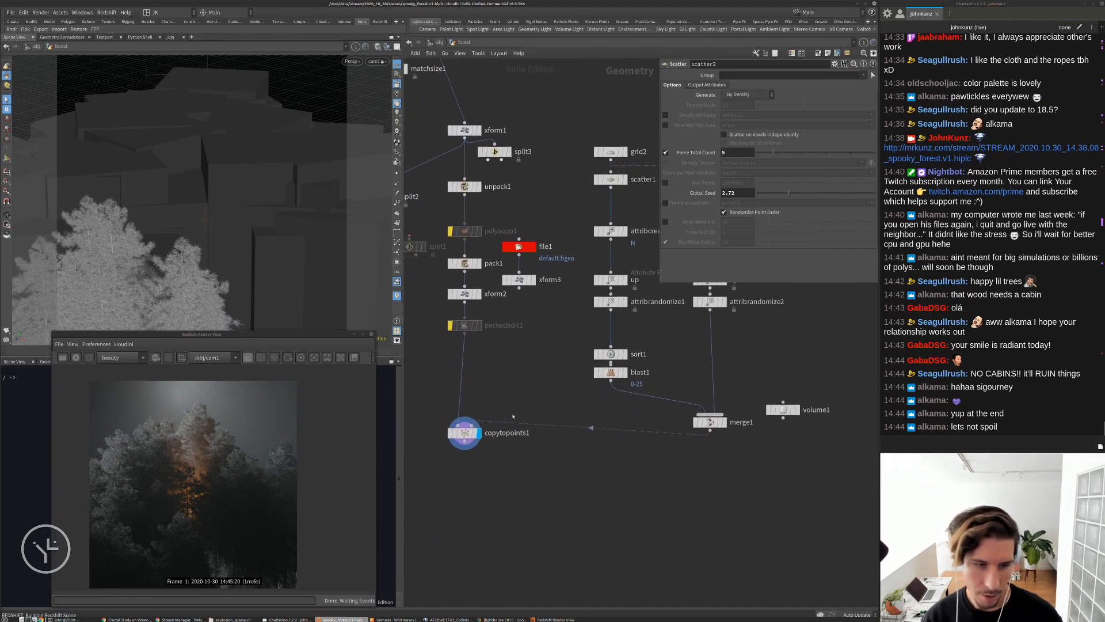
pyautogui.moveTo(463, 433); pyautogui.dragTo(464, 454)
pyautogui.moveTo(564, 423); pyautogui.dragTo(542, 441, button='middle')
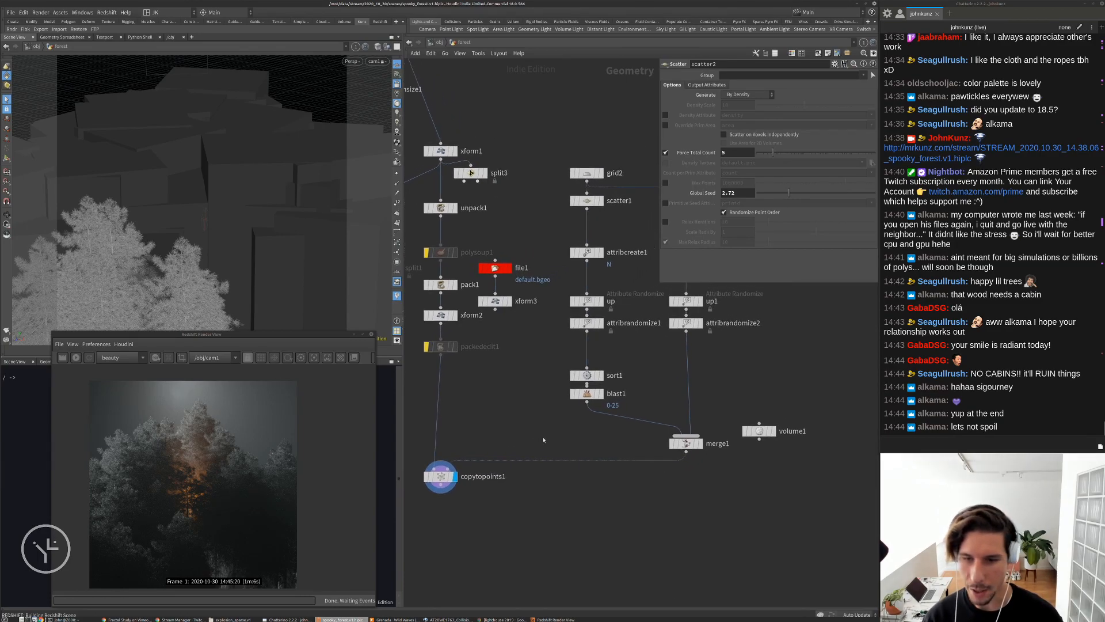
pyautogui.moveTo(777, 433); pyautogui.dragTo(823, 445)
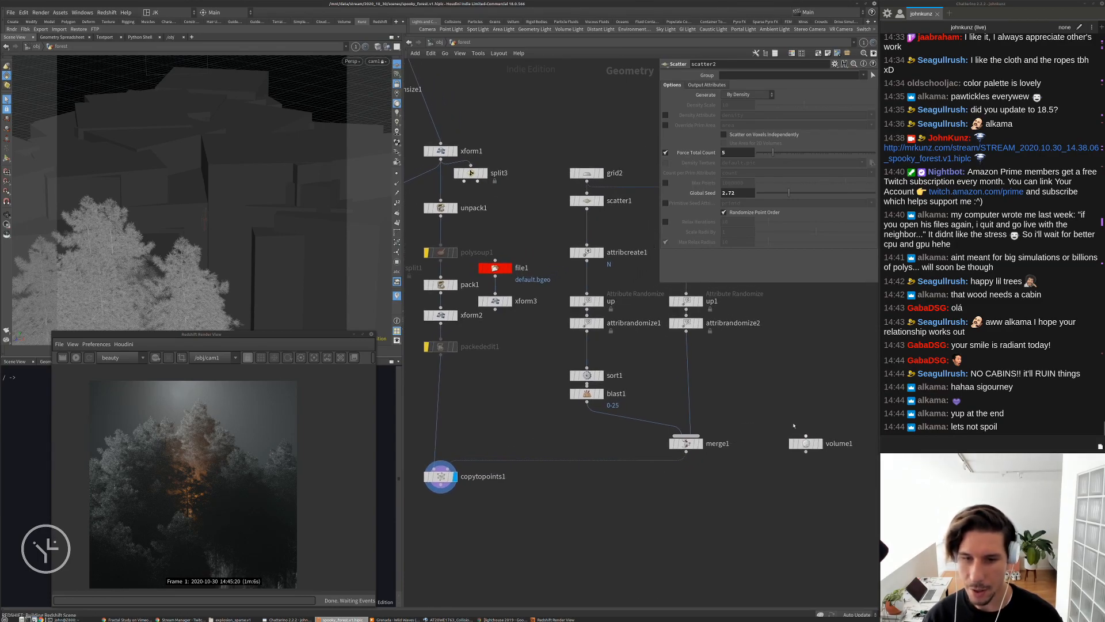
# Set scatter2's Global Seed to 8.42 and restart the progressive preview render
pyautogui.moveTo(787, 413); pyautogui.dragTo(751, 426, button='middle')
pyautogui.scroll(-5, 731, 384)
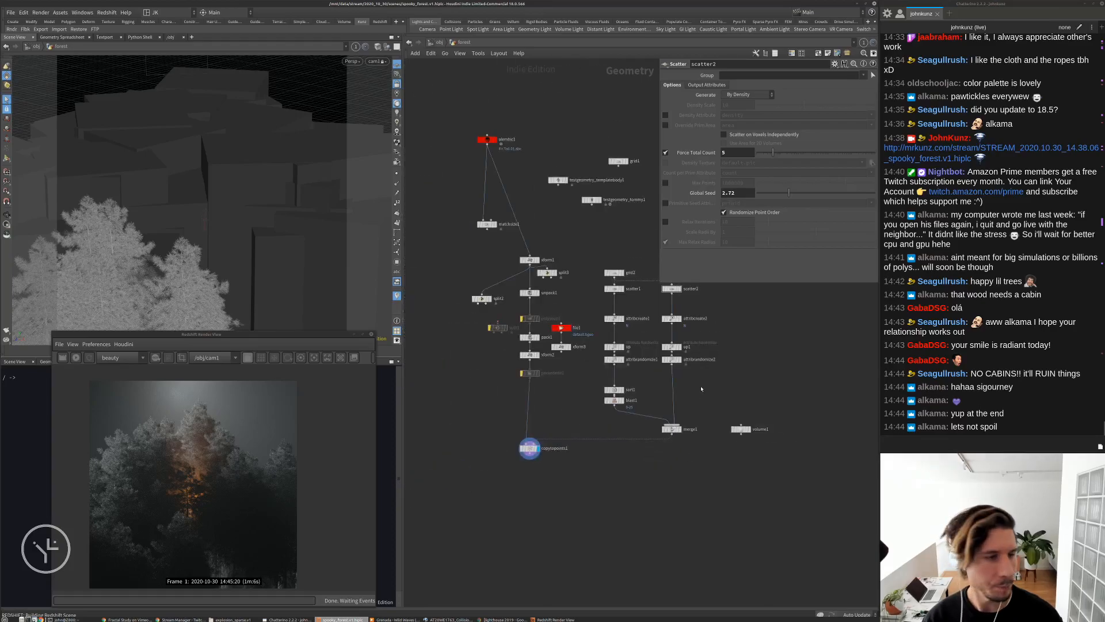
pyautogui.moveTo(702, 390); pyautogui.dragTo(669, 399, button='middle')
pyautogui.scroll(3, 646, 374)
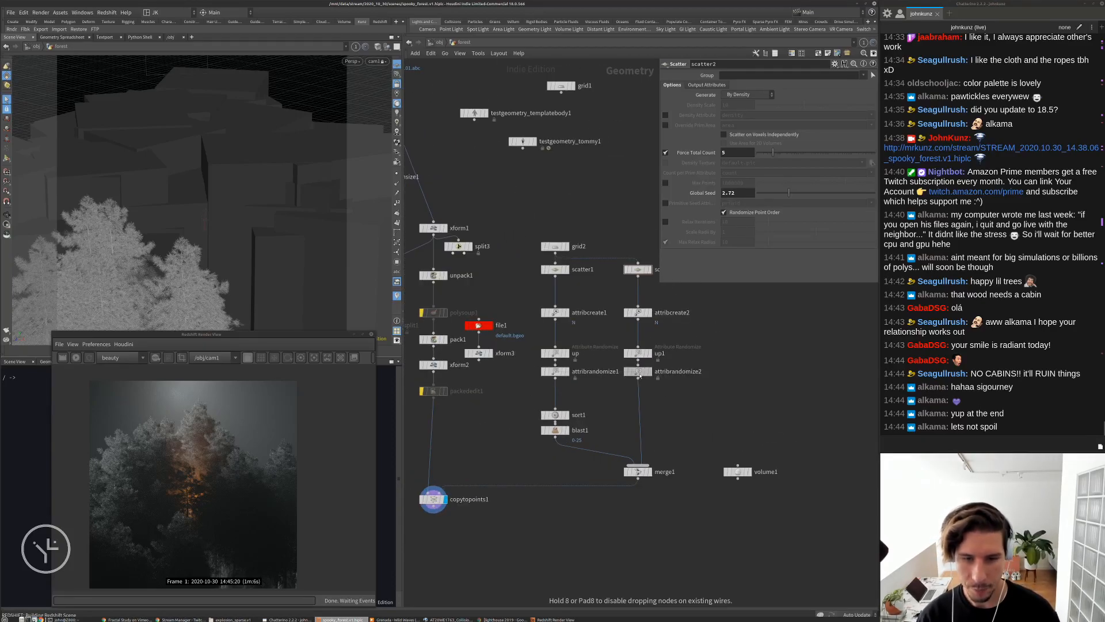
pyautogui.moveTo(681, 417); pyautogui.dragTo(679, 404, button='middle')
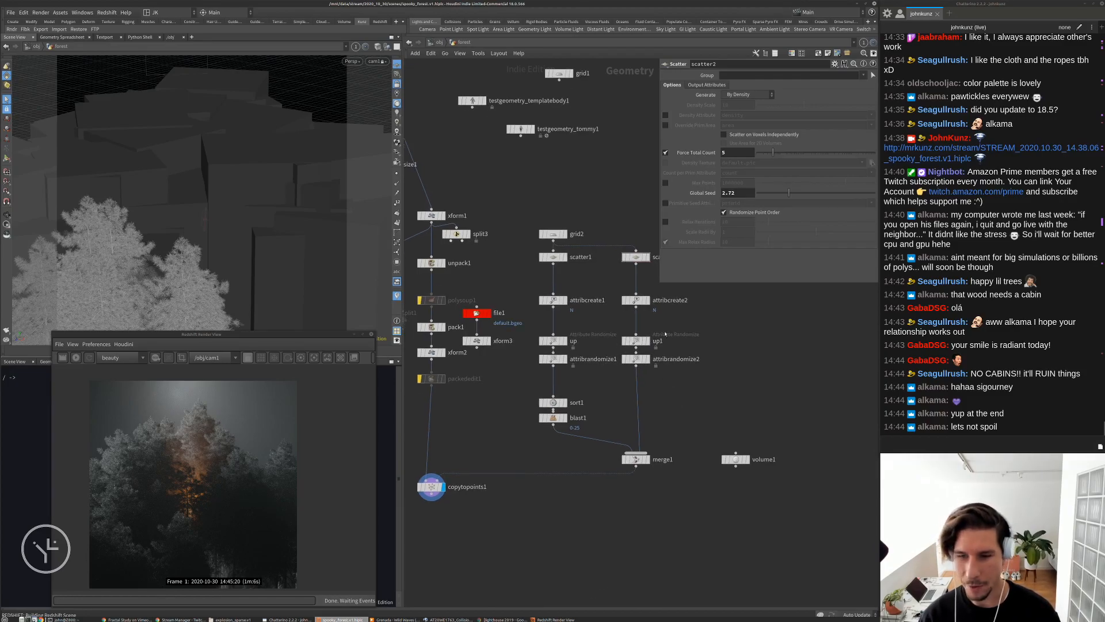
pyautogui.moveTo(716, 341); pyautogui.dragTo(718, 382, button='middle')
pyautogui.scroll(2, 718, 382)
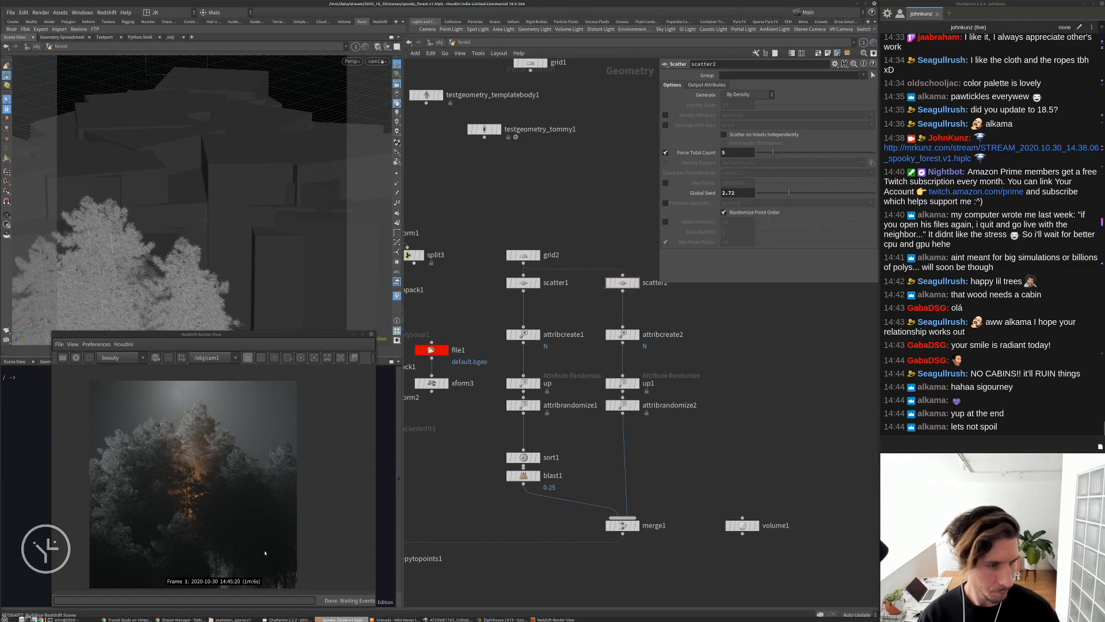
pyautogui.moveTo(789, 194); pyautogui.dragTo(856, 195)
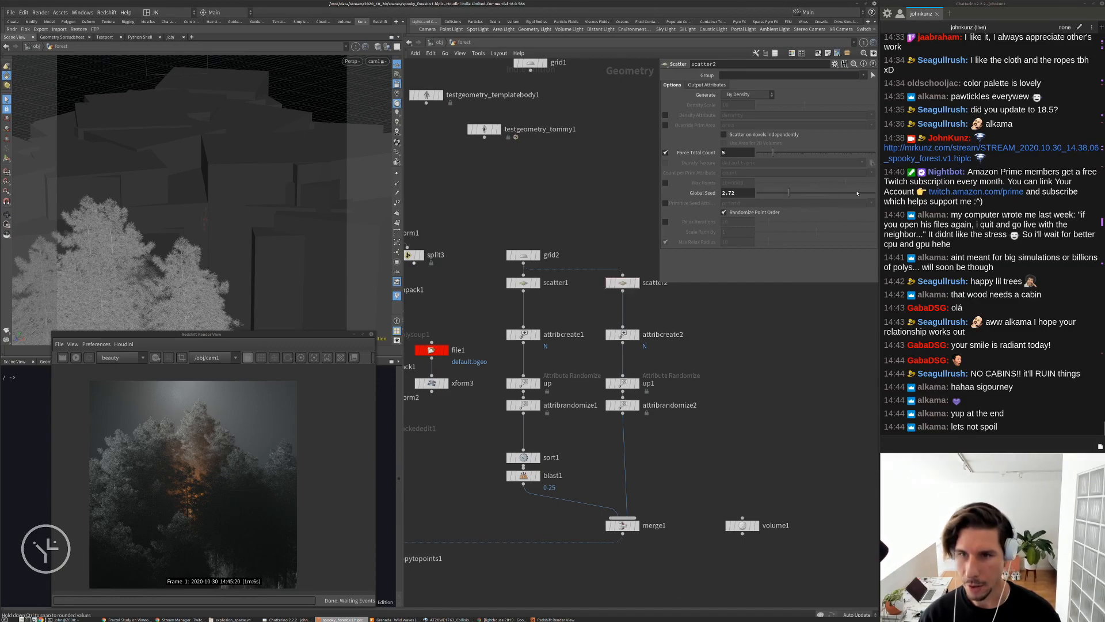
pyautogui.click(75, 357)
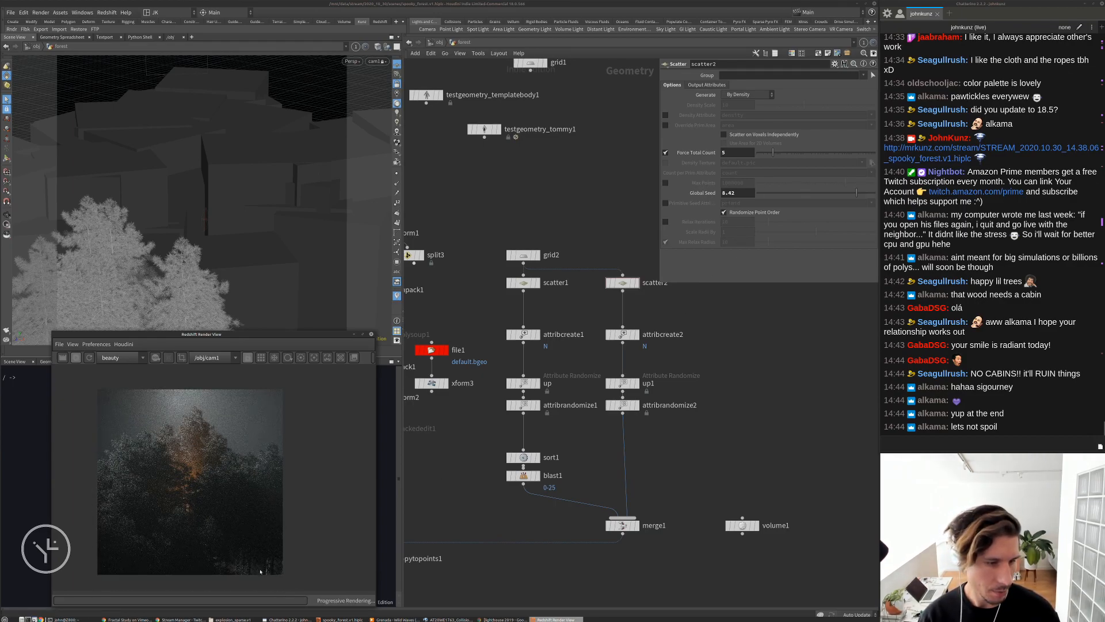
# Inspect the tree trunks along the lower edge of the preview render, and stop rendering
pyautogui.scroll(3, 234, 566)
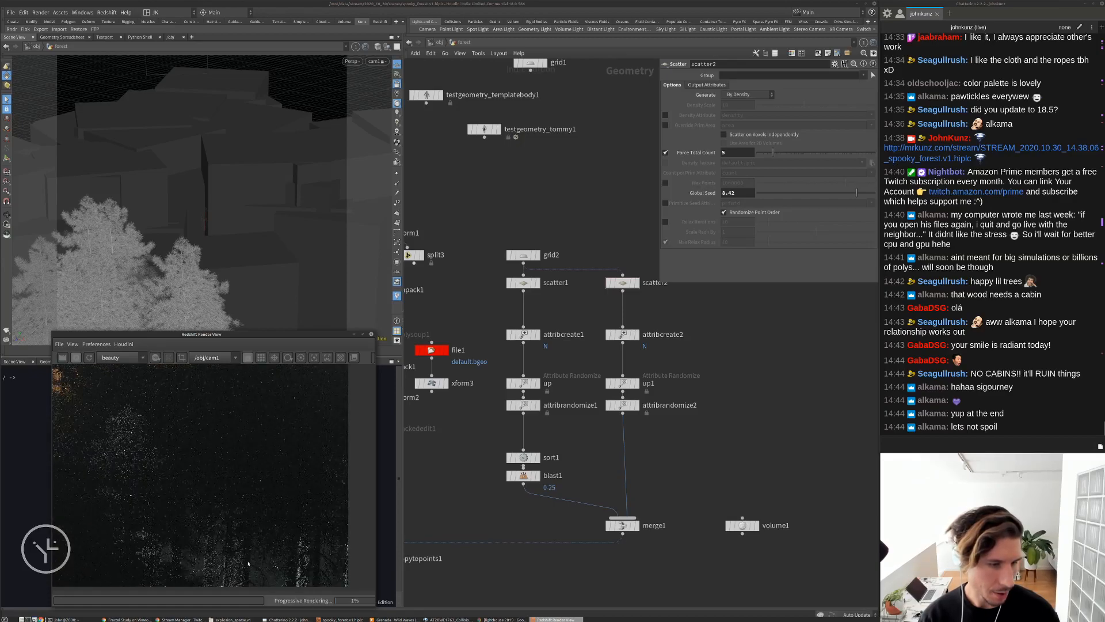
pyautogui.scroll(-2, 235, 545)
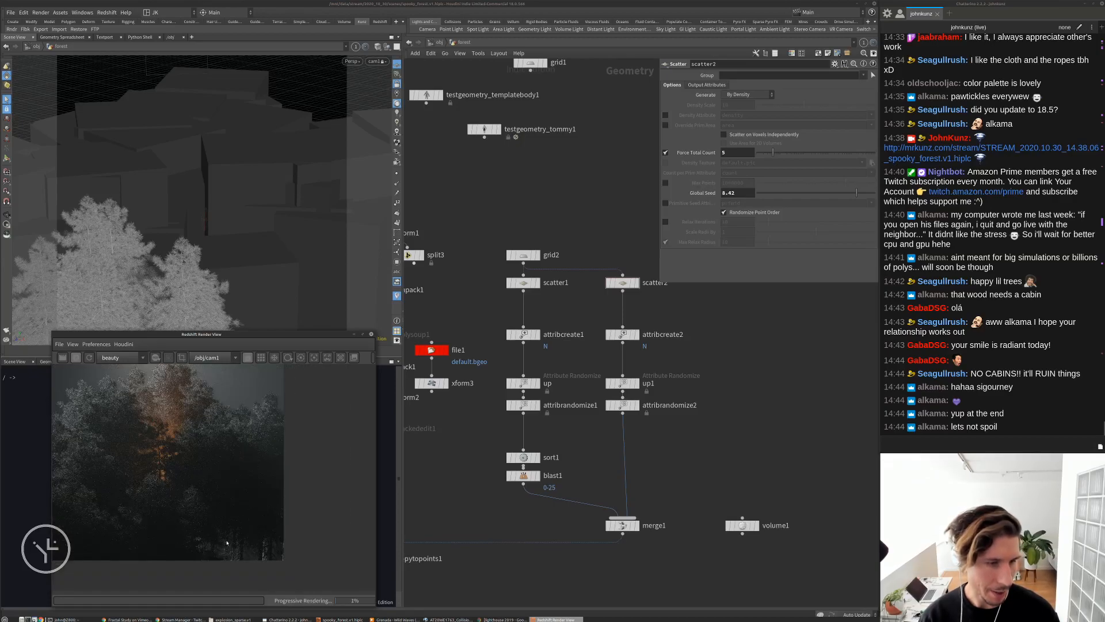
pyautogui.scroll(-1, 221, 544)
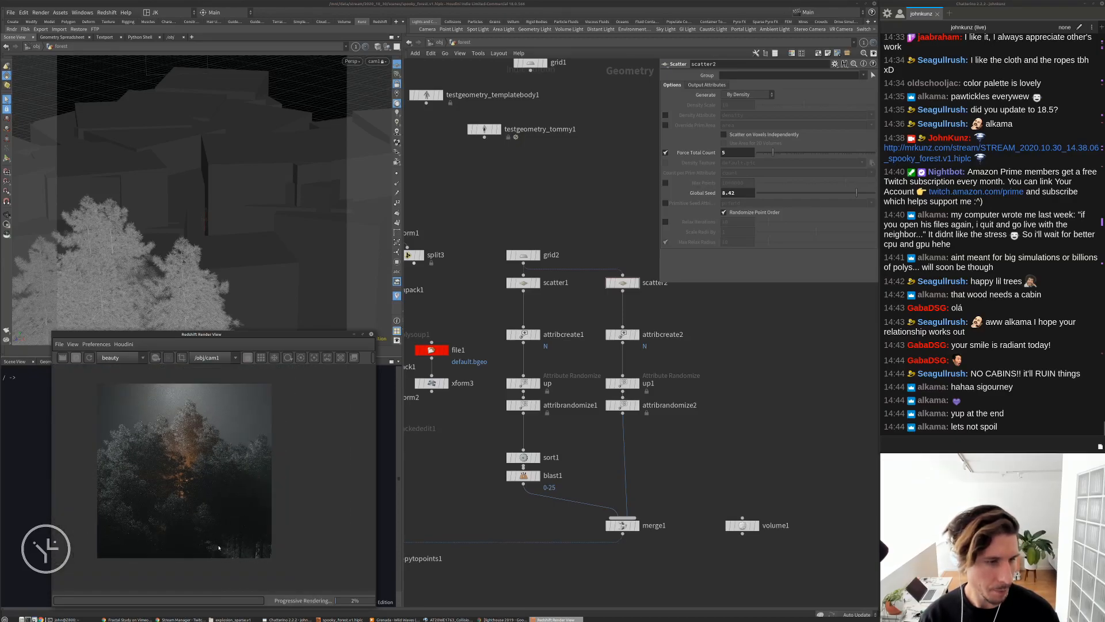
pyautogui.click(76, 357)
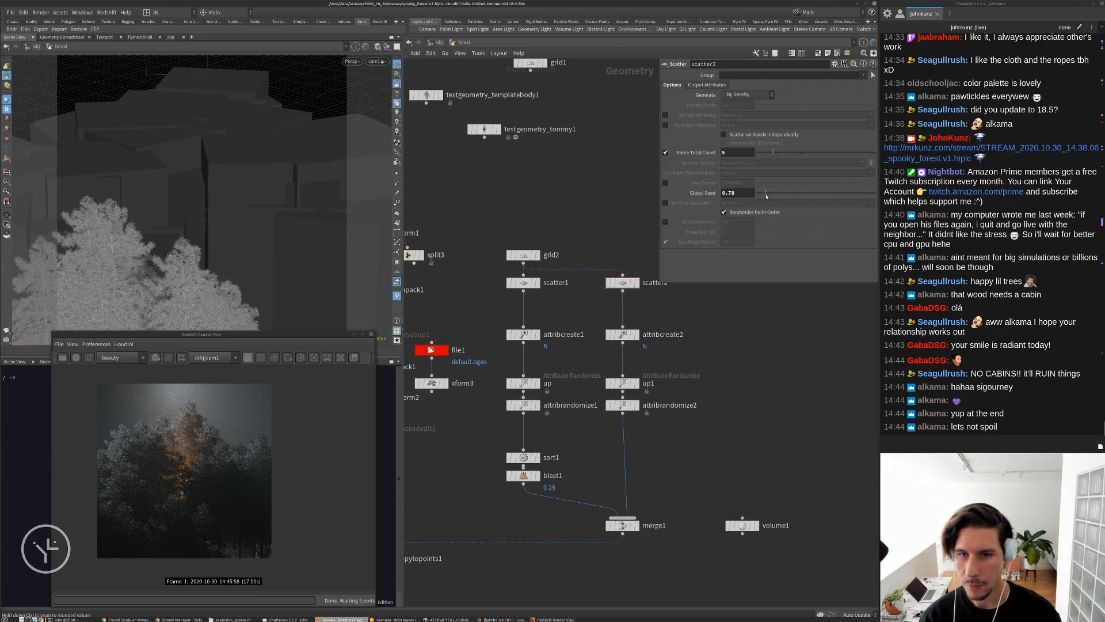
# Set scatter2's Global Seed to 19.48 and restart the progressive preview render
pyautogui.moveTo(790, 194); pyautogui.dragTo(827, 202)
pyautogui.moveTo(745, 192); pyautogui.dragTo(802, 183, button='middle')
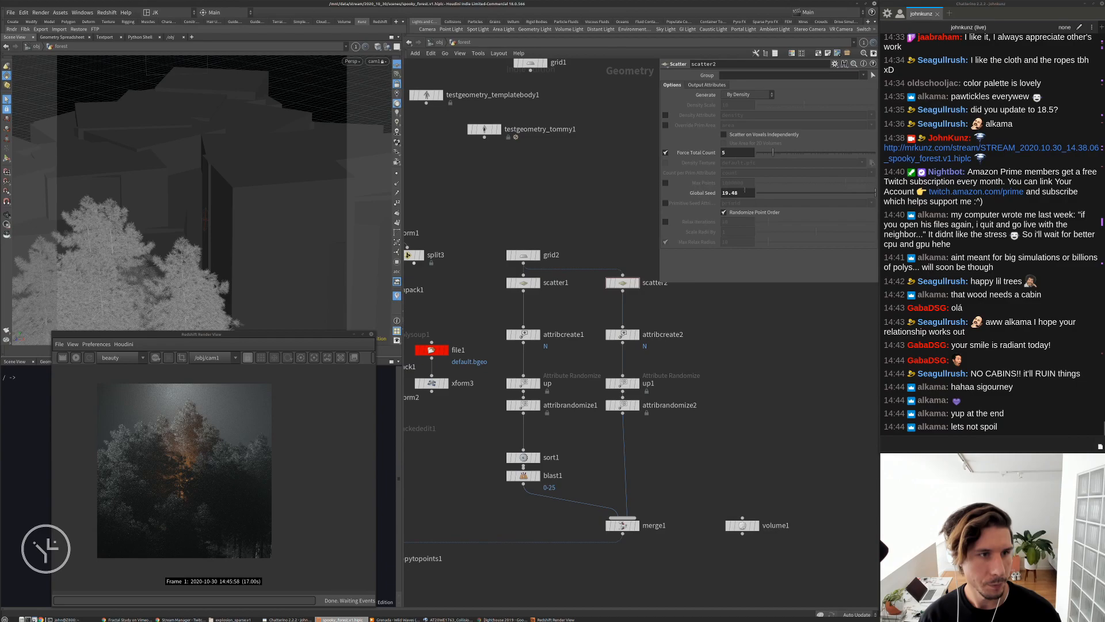
pyautogui.click(76, 358)
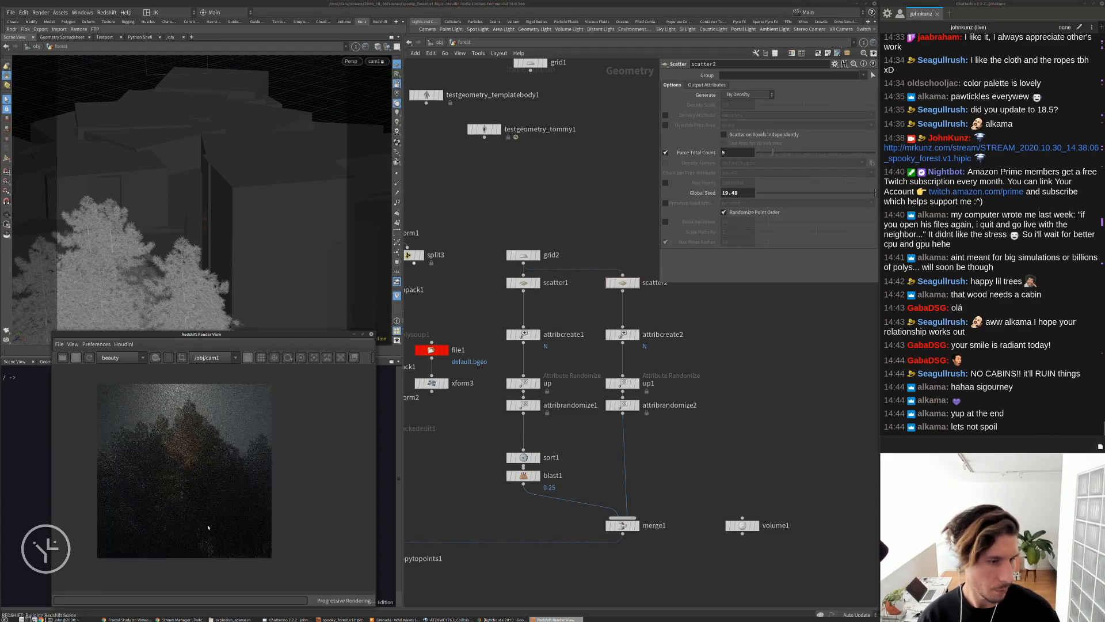
# Examine the foreground trees and glowing centre of the refining preview up close and as a whole, and stop the render
pyautogui.scroll(2, 218, 562)
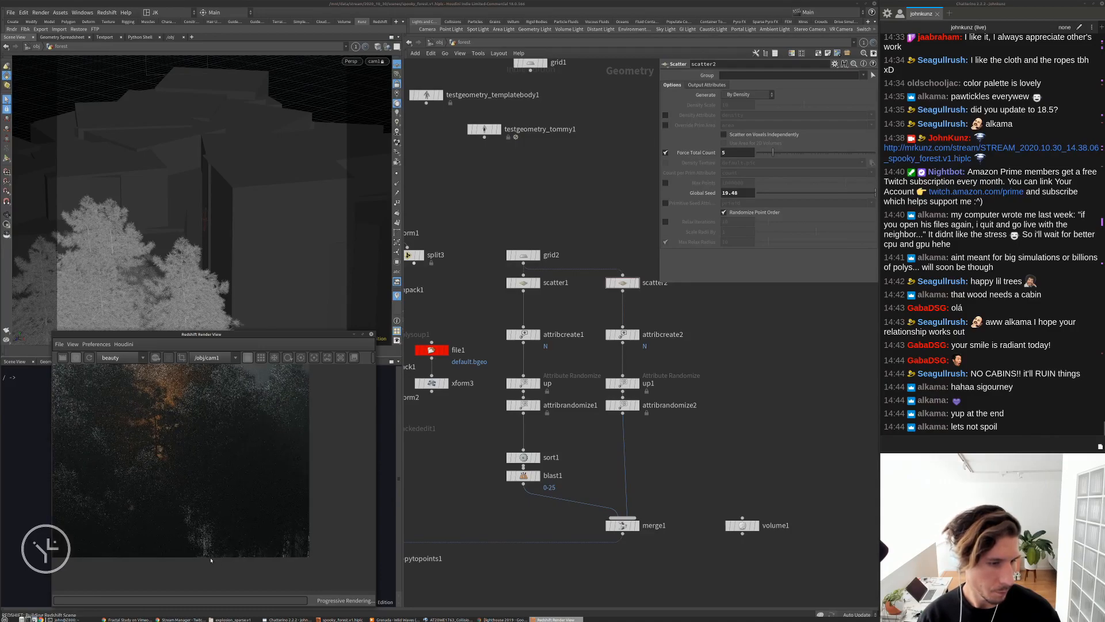
pyautogui.scroll(-1, 228, 548)
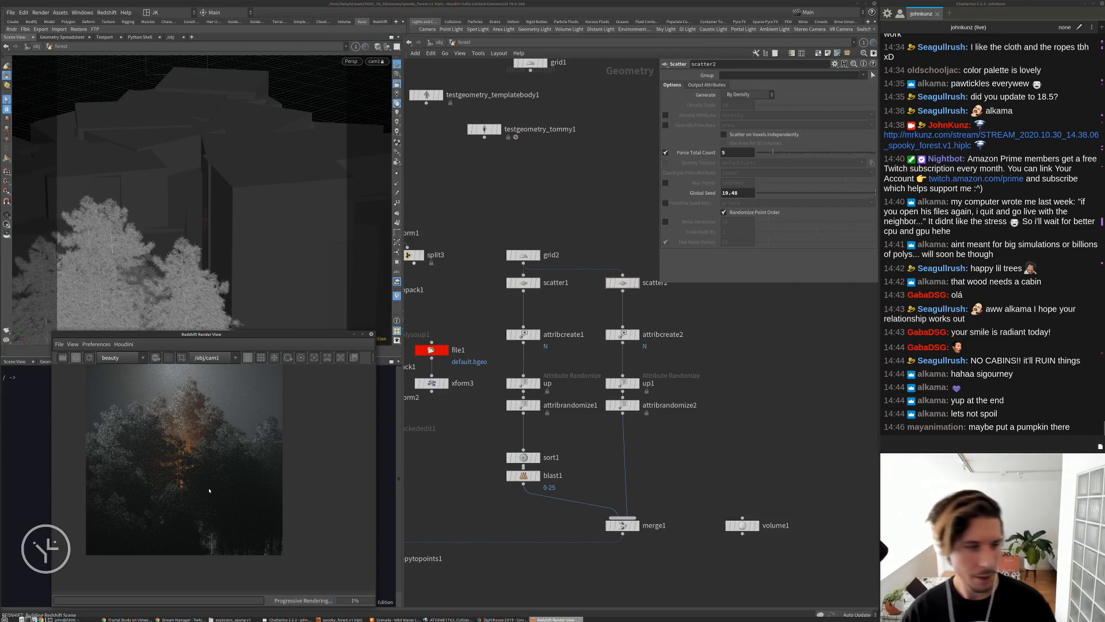
pyautogui.scroll(2, 185, 484)
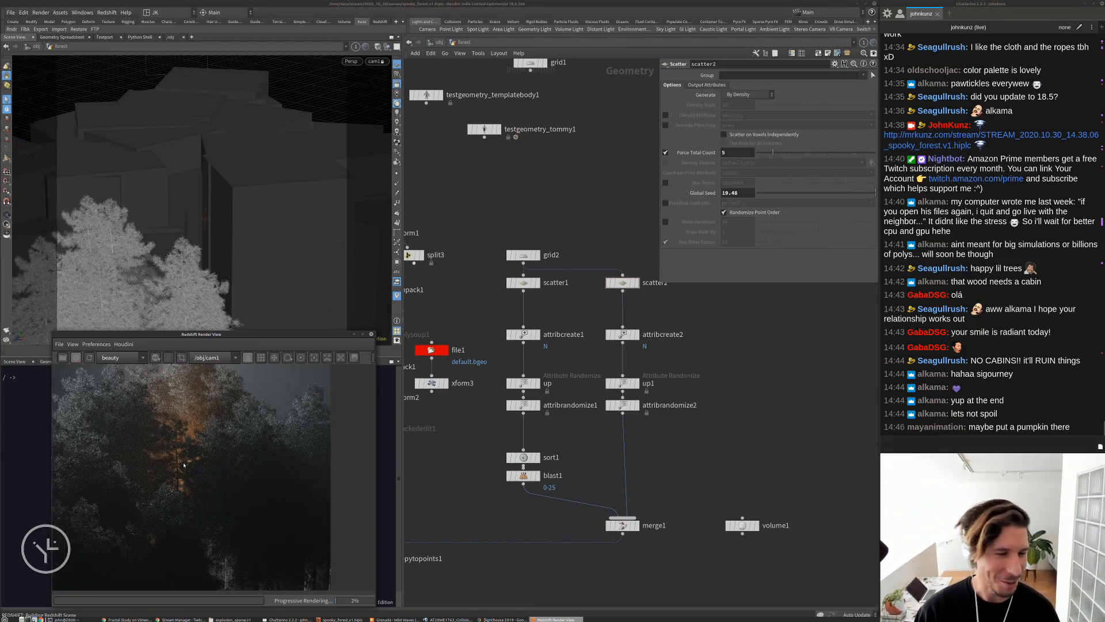
pyautogui.scroll(1, 178, 478)
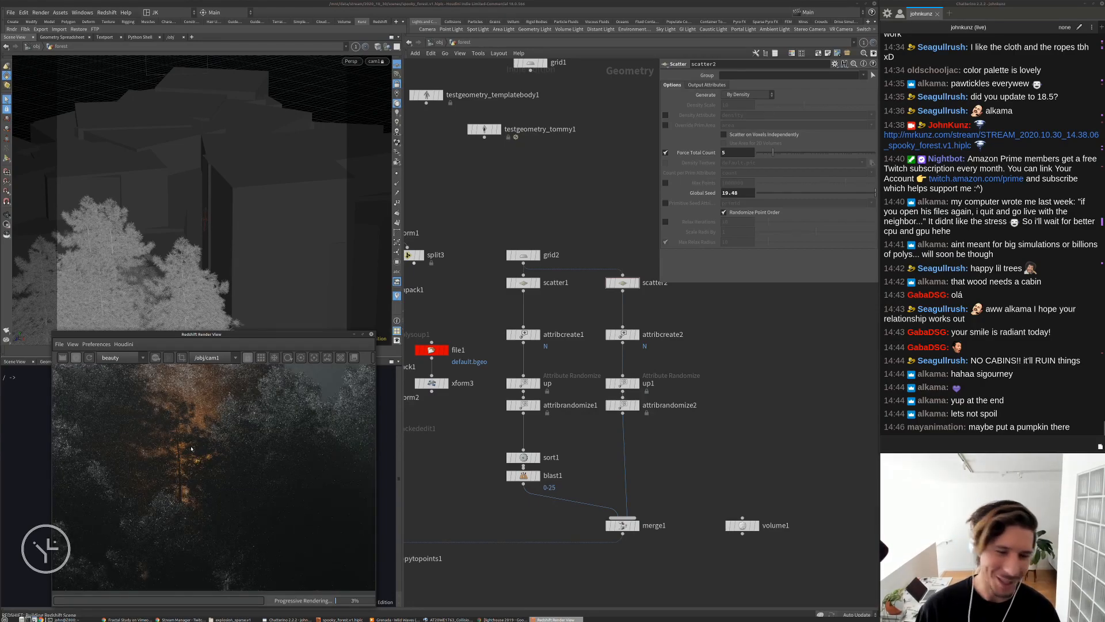
pyautogui.scroll(-2, 179, 469)
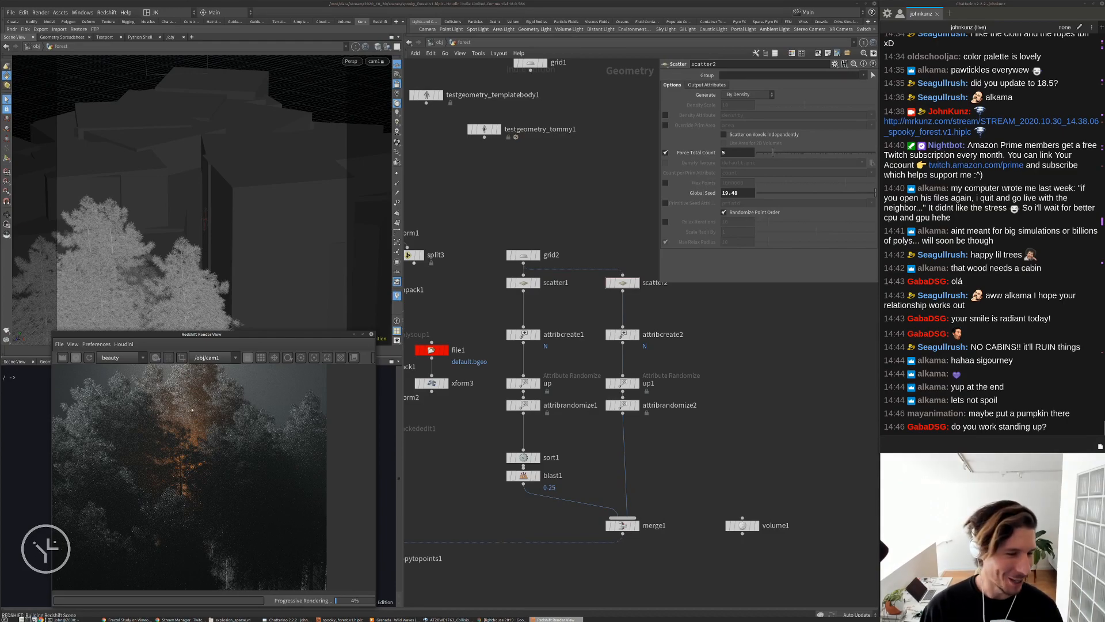
pyautogui.scroll(-1, 212, 471)
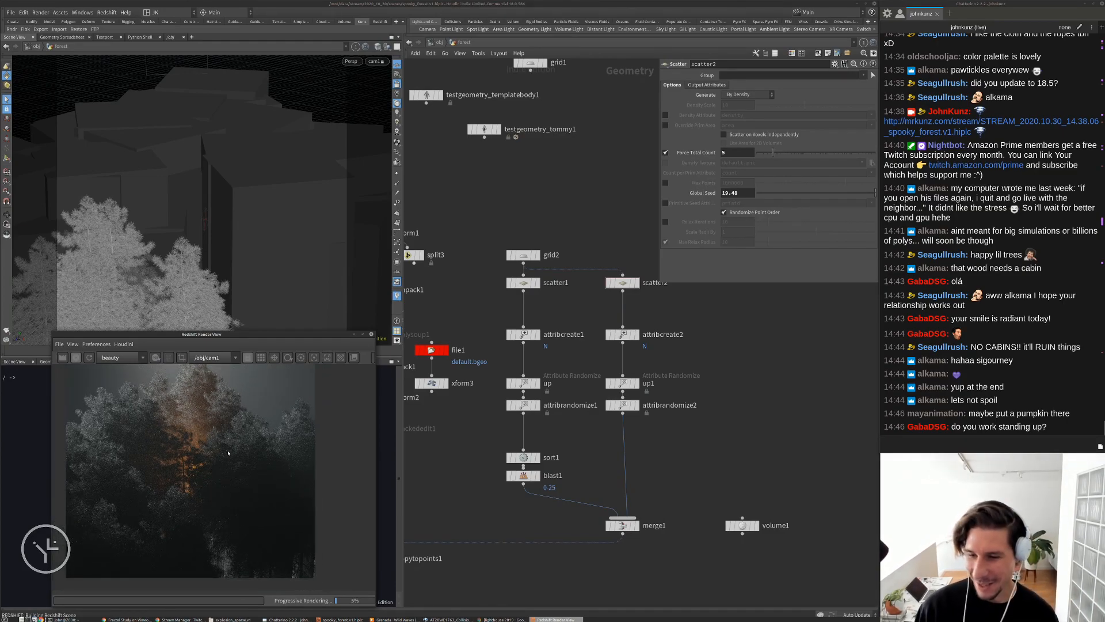
pyautogui.scroll(-1, 185, 484)
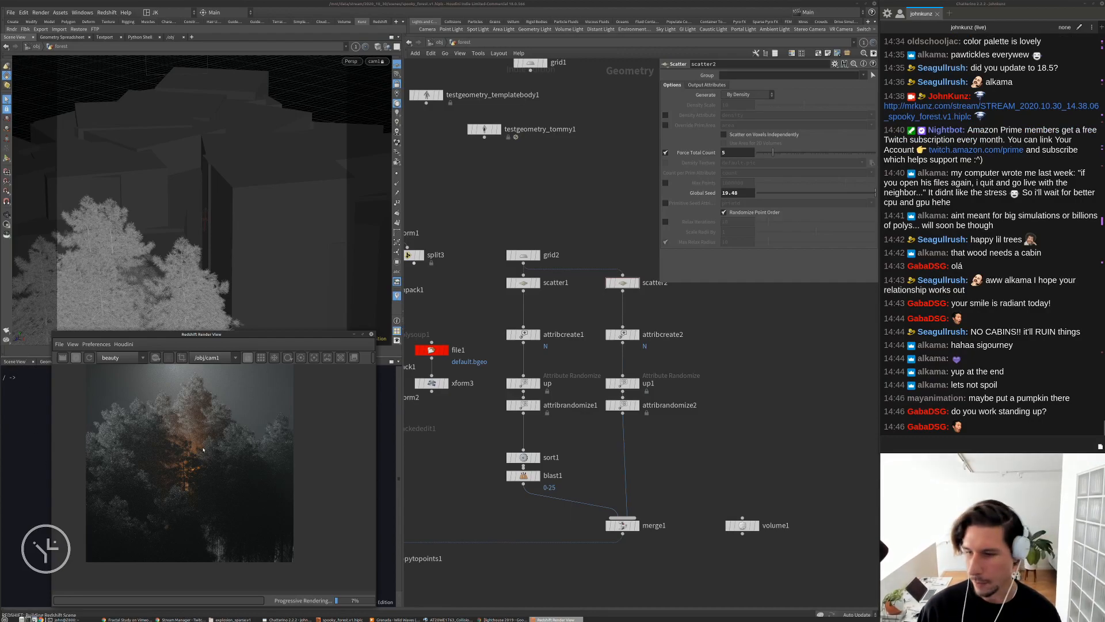
pyautogui.scroll(-1, 238, 460)
pyautogui.scroll(-1, 239, 461)
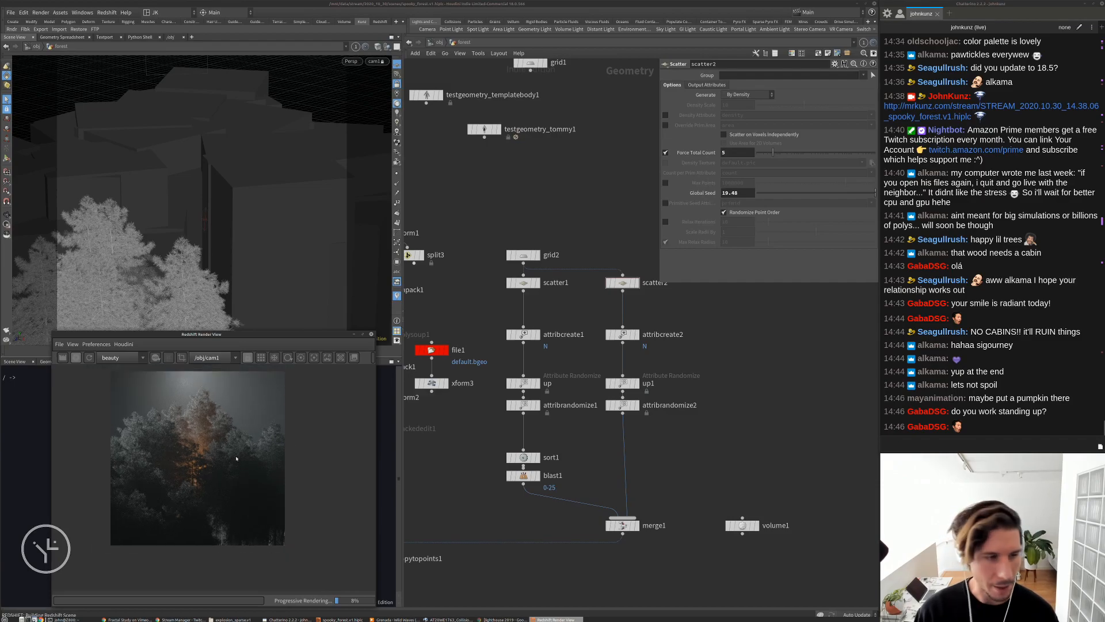
pyautogui.click(89, 358)
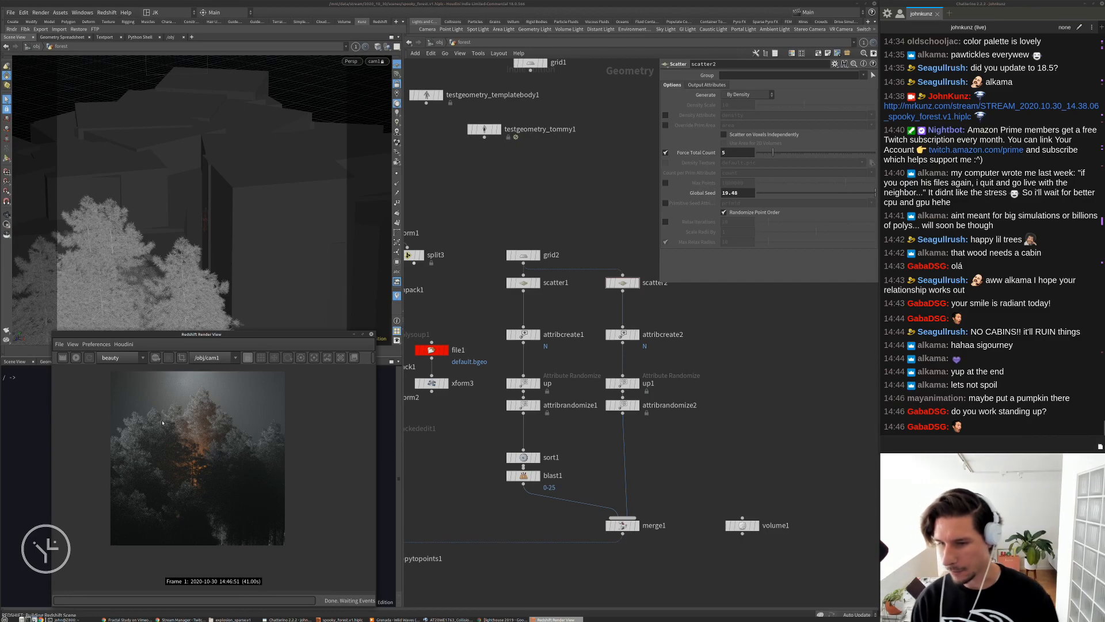
pyautogui.scroll(-2, 164, 451)
pyautogui.scroll(1, 170, 449)
pyautogui.scroll(-1, 172, 448)
pyautogui.scroll(1, 177, 441)
pyautogui.scroll(1, 184, 437)
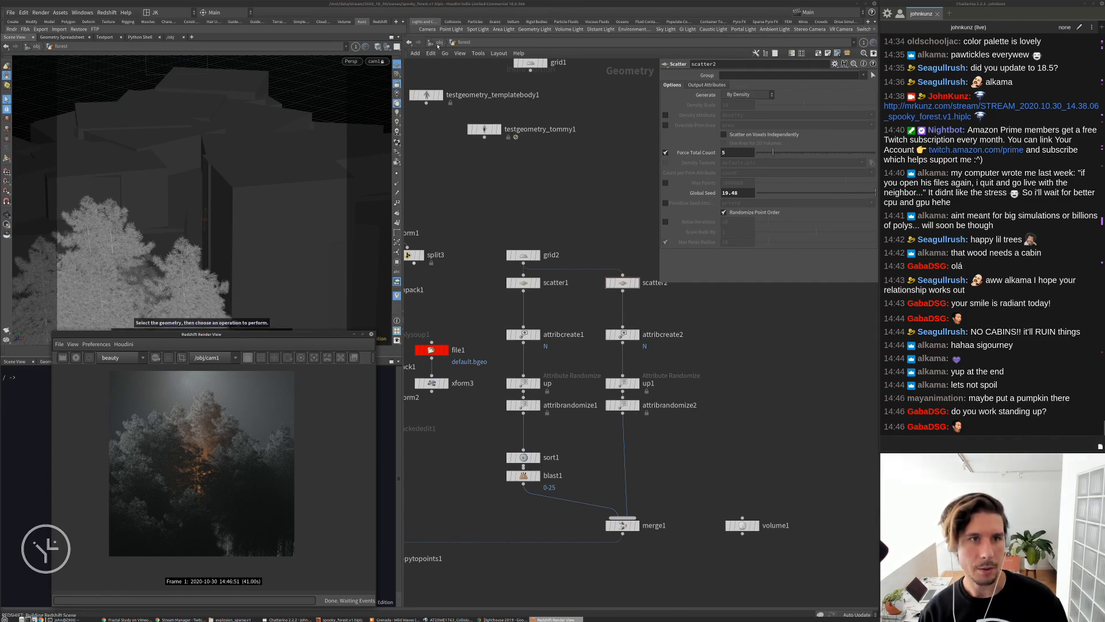
# Go to the out network and set redshift1's maximum trace depth to 2 for reflection, refraction, combined and transparency
pyautogui.click(439, 42)
pyautogui.click(439, 43)
pyautogui.click(452, 92)
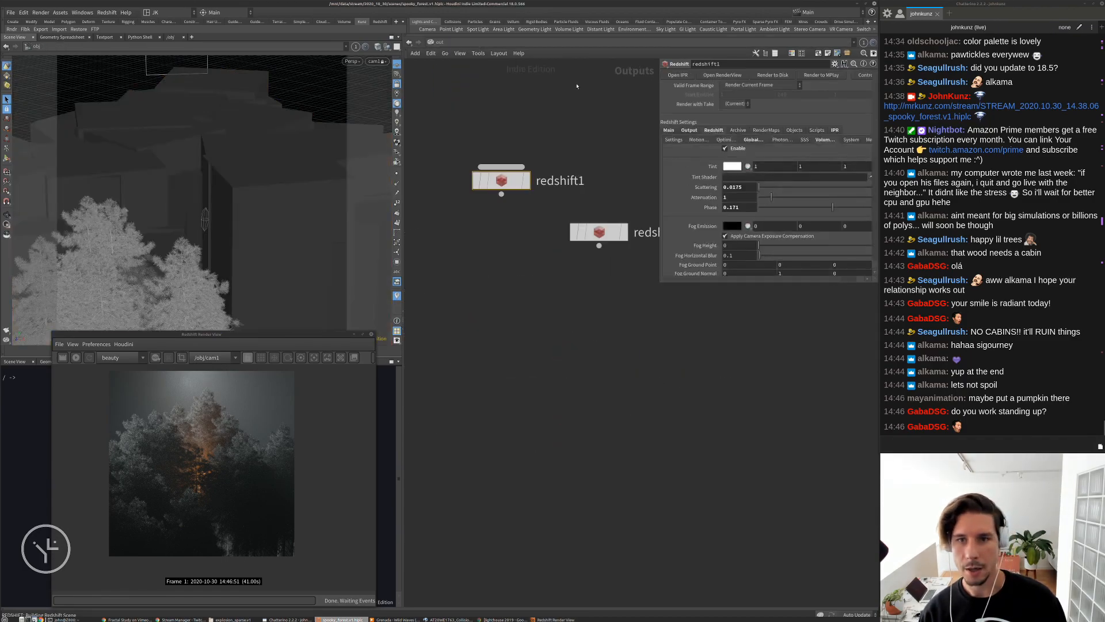
pyautogui.click(730, 140)
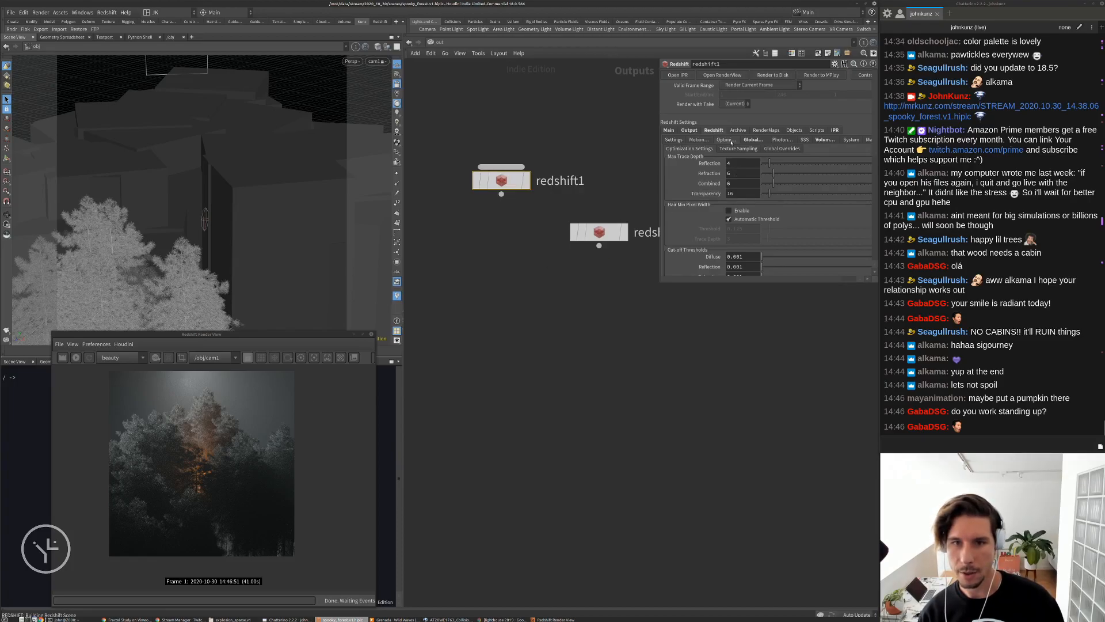
pyautogui.click(740, 162)
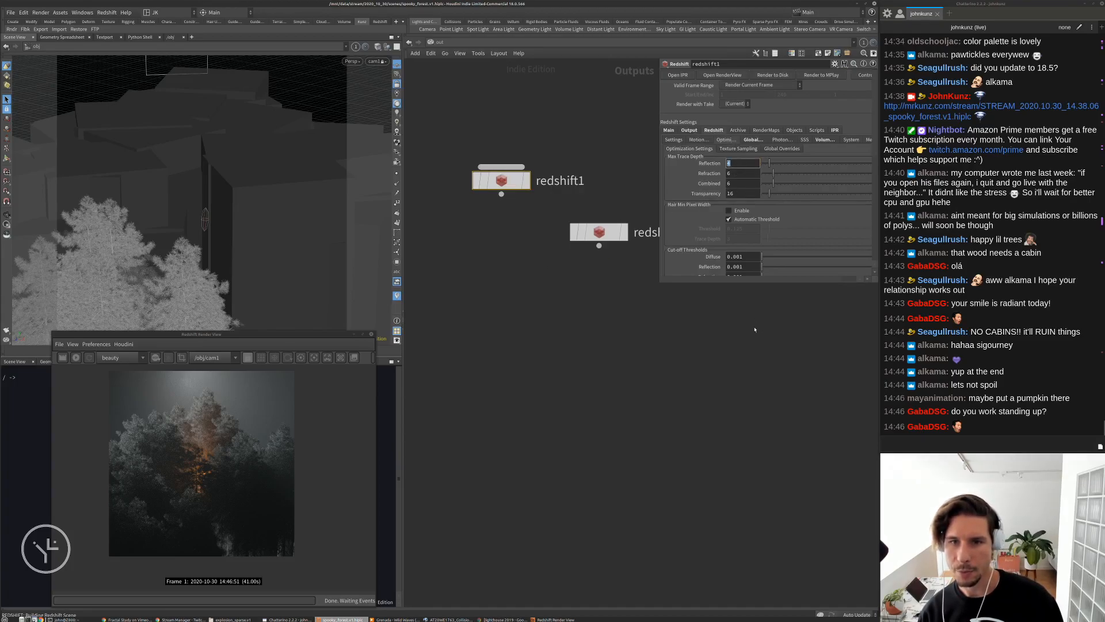
pyautogui.write('2')
pyautogui.press('Tab')
pyautogui.write('2')
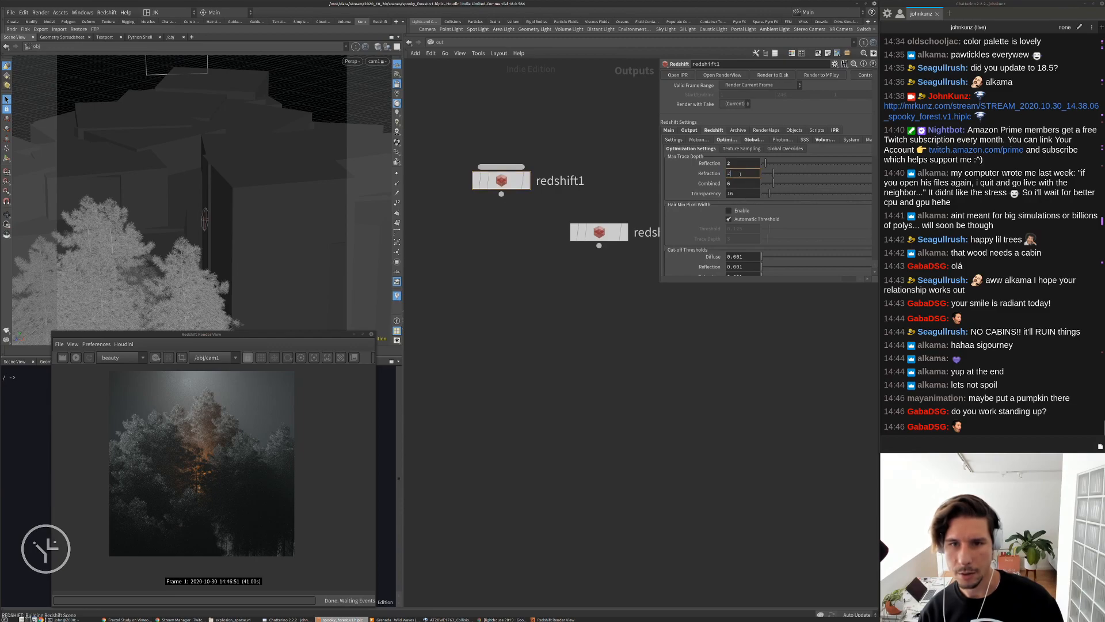
pyautogui.press('Tab')
pyautogui.write('2')
pyautogui.press('Return')
pyautogui.press('Tab')
pyautogui.write('2')
pyautogui.press('Return')
# Set redshift1's unified sampling to 512 max samples with a 0.0075 adaptive error threshold, and start a full bucket render
pyautogui.click(753, 139)
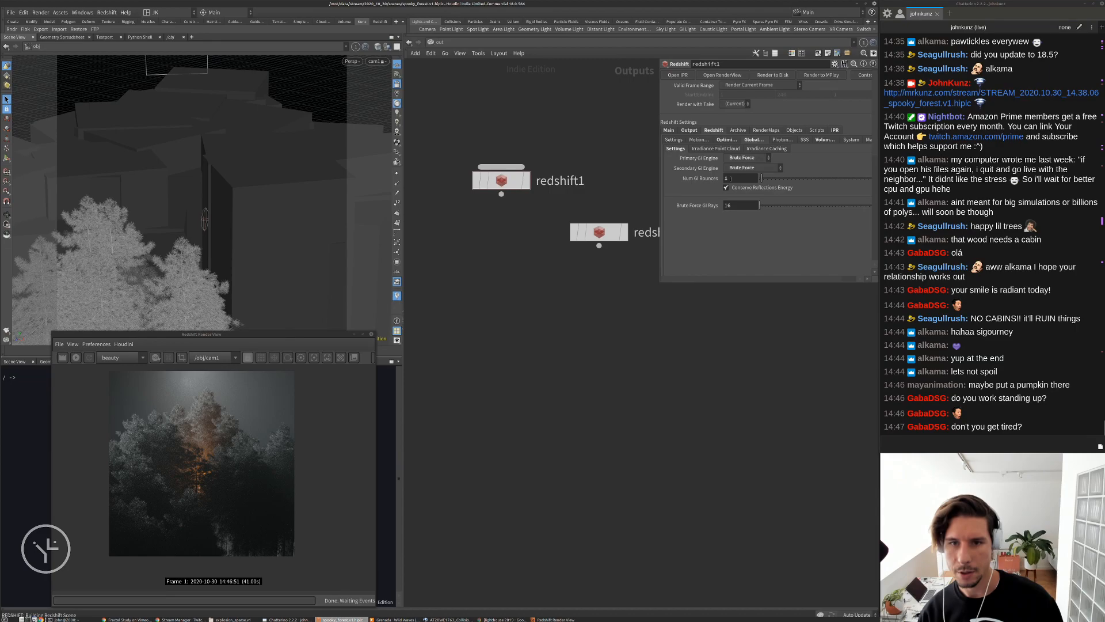
pyautogui.click(674, 139)
pyautogui.click(745, 200)
pyautogui.write('5')
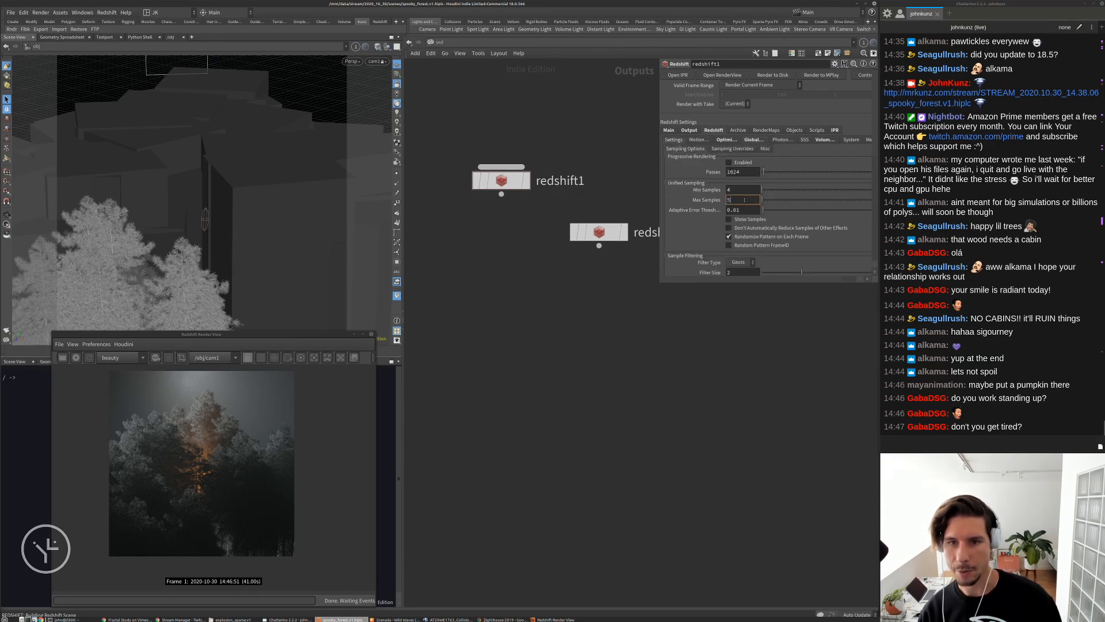
pyautogui.write('12')
pyautogui.press('Tab')
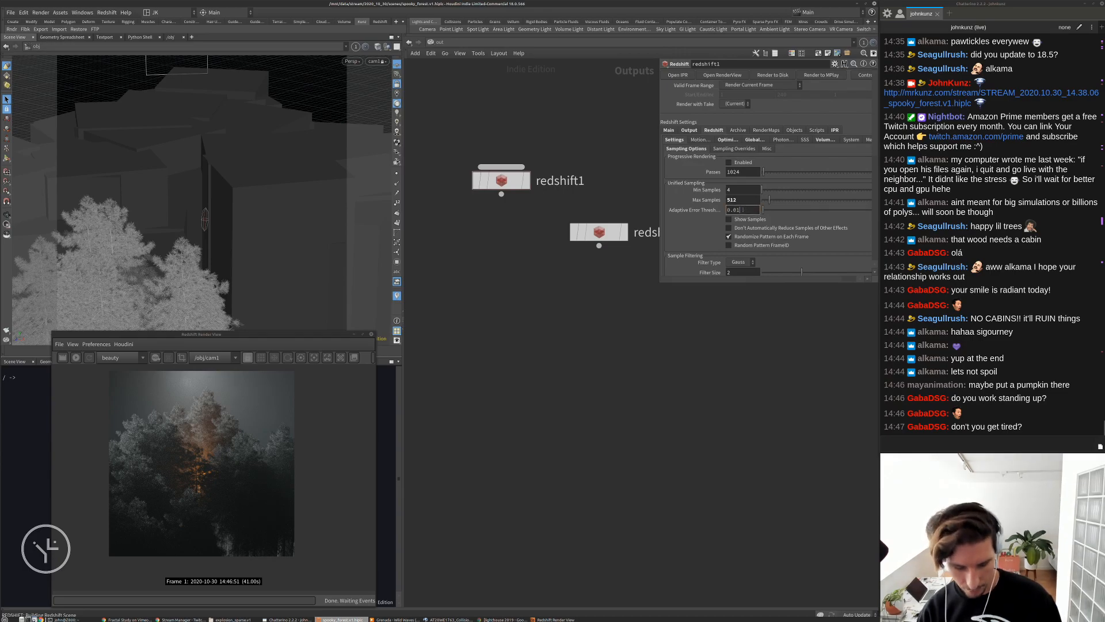
pyautogui.write('0.0073')
pyautogui.press('Return')
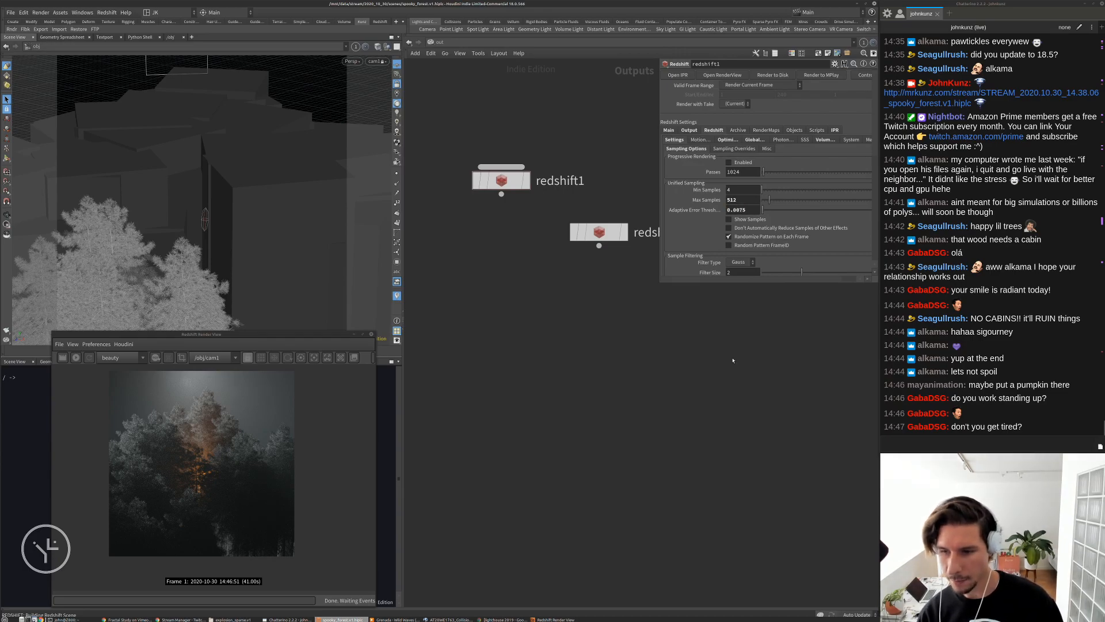
pyautogui.click(63, 358)
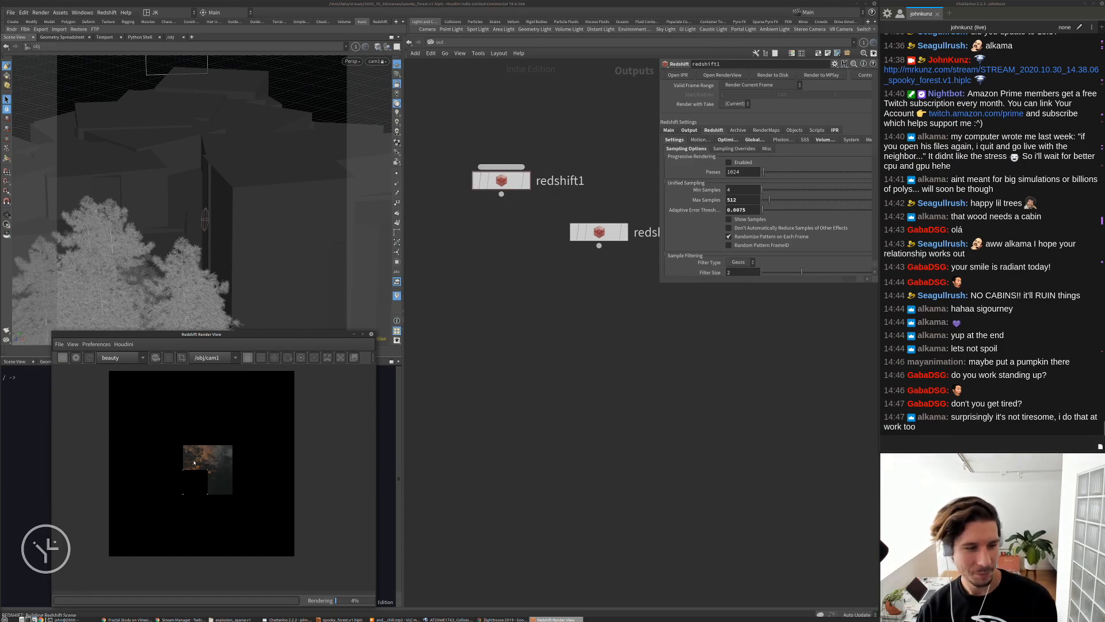
# Examine the glowing centre and the surrounding trees up close in the bucket render while it resolves
pyautogui.scroll(1, 199, 453)
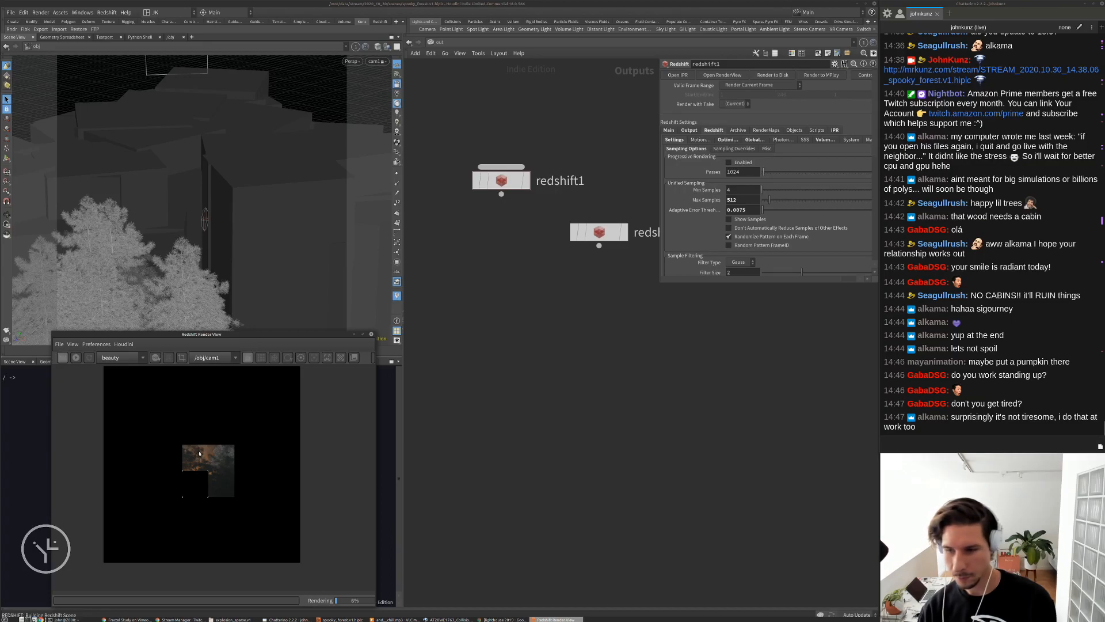
pyautogui.scroll(3, 199, 453)
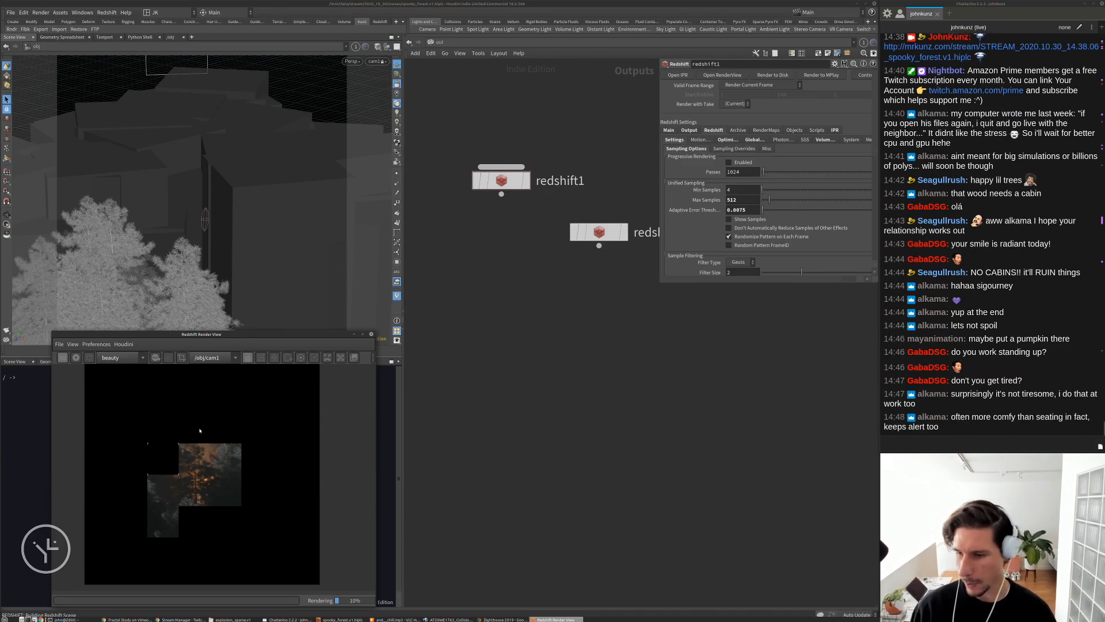
pyautogui.scroll(5, 184, 479)
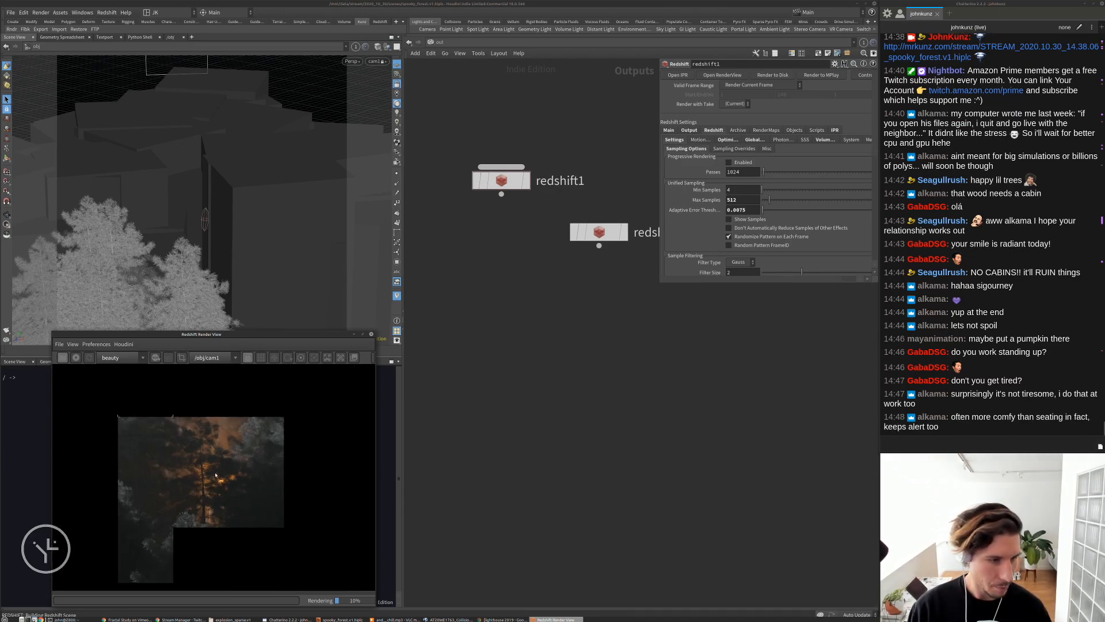
pyautogui.scroll(-3, 184, 475)
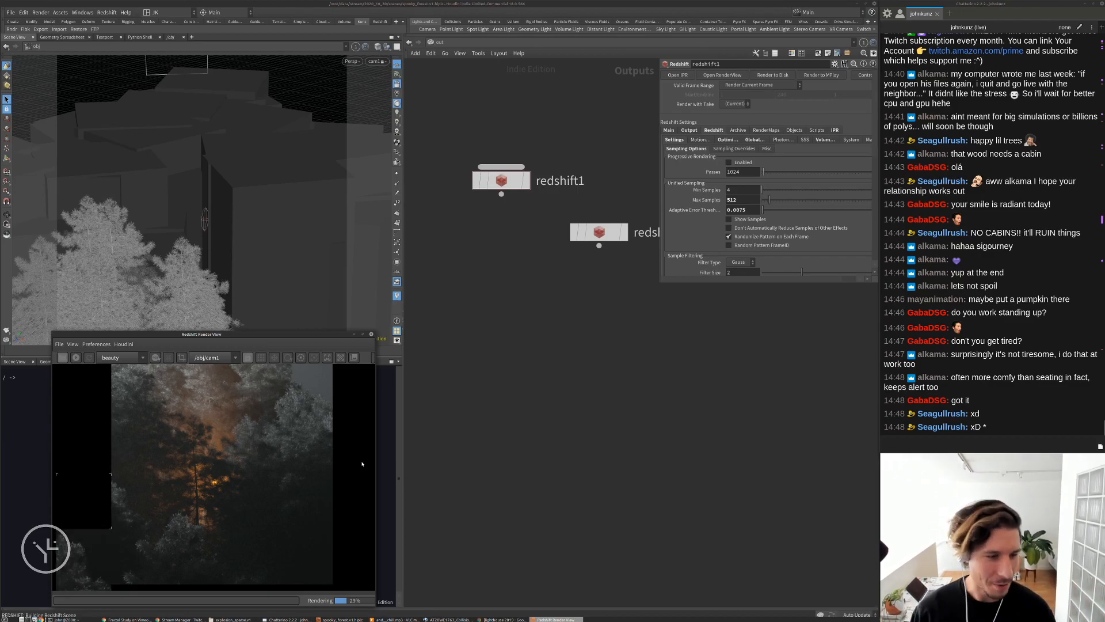
pyautogui.scroll(-1, 346, 444)
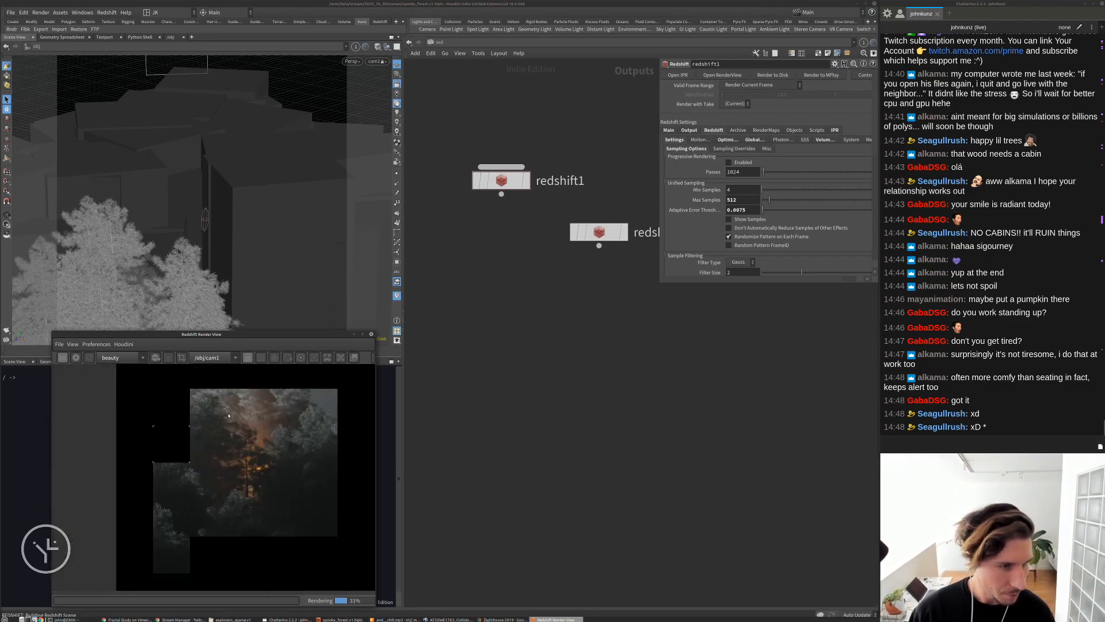
pyautogui.scroll(1, 220, 436)
pyautogui.scroll(-1, 220, 437)
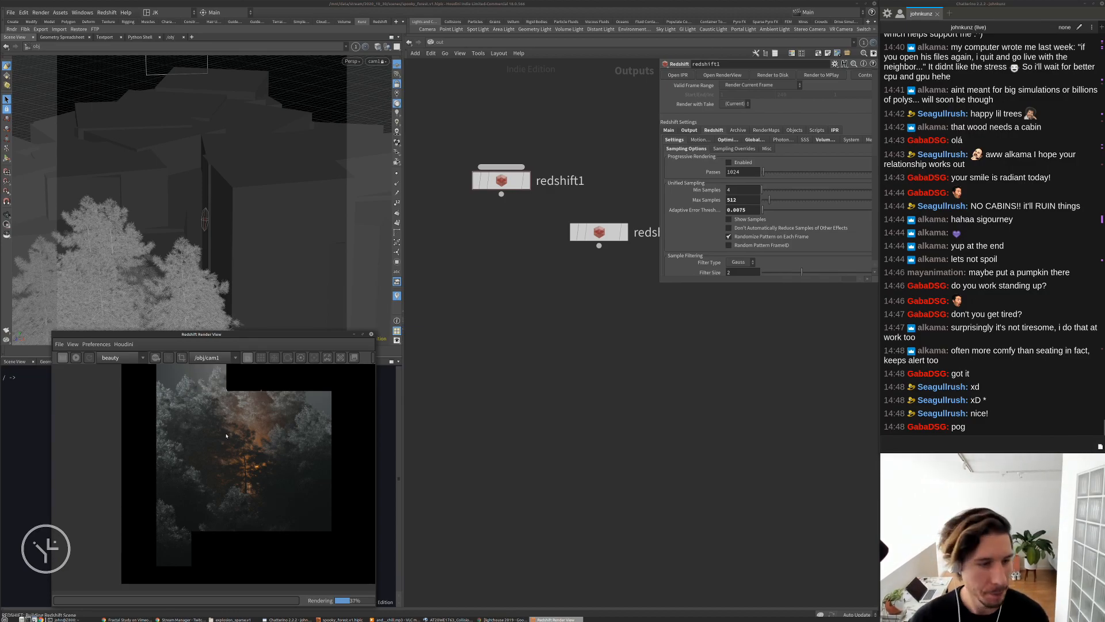
pyautogui.scroll(-1, 251, 393)
pyautogui.scroll(5, 252, 394)
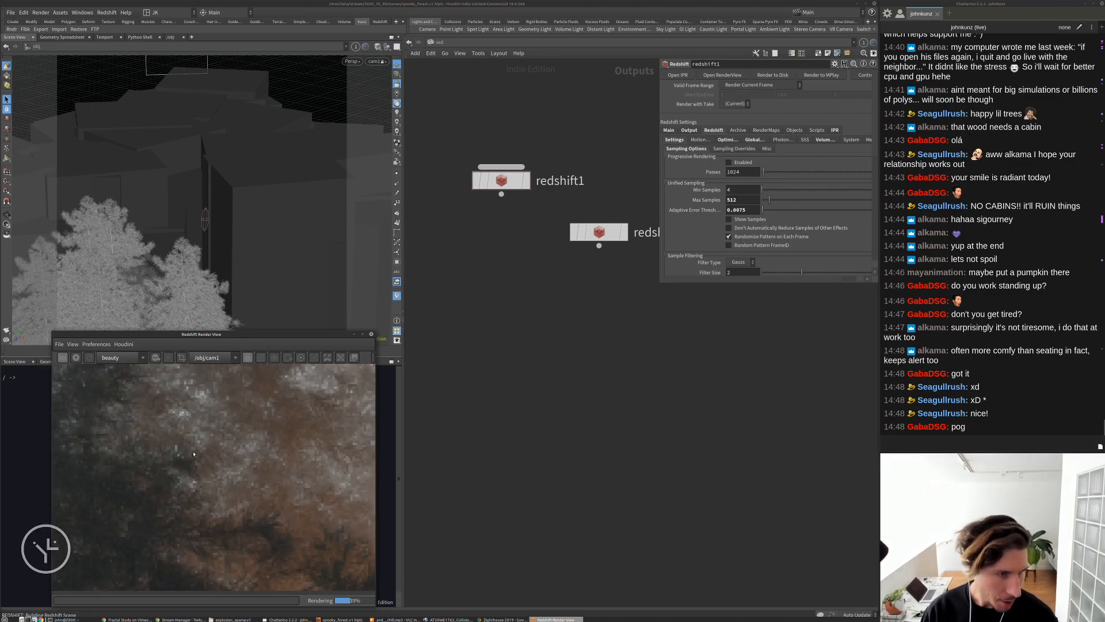
pyautogui.scroll(-2, 188, 454)
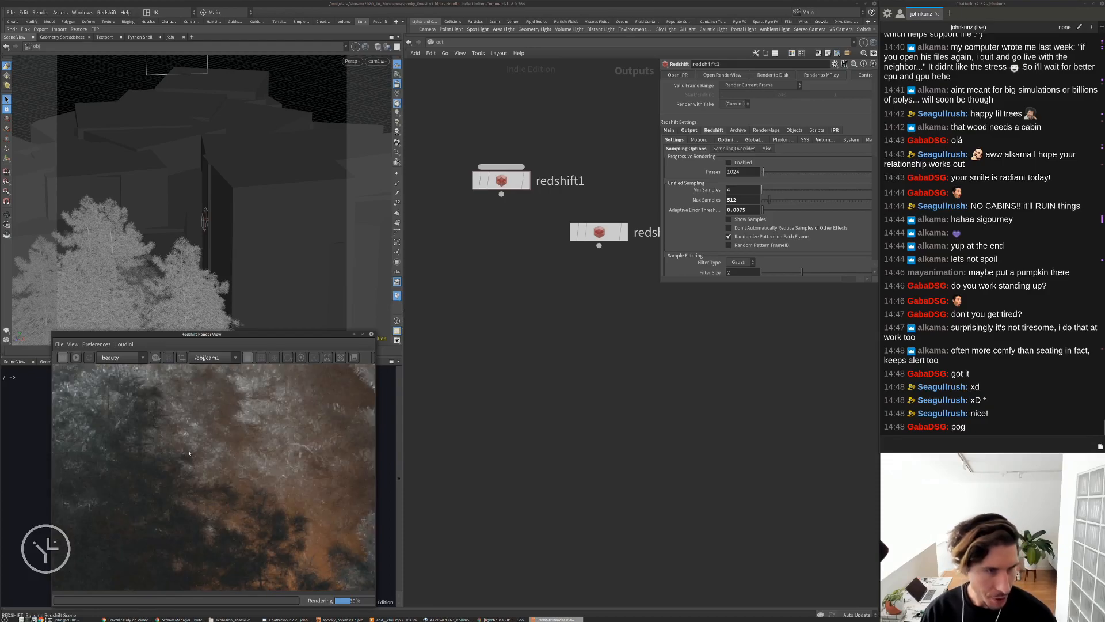
pyautogui.scroll(-2, 190, 453)
pyautogui.scroll(-1, 223, 438)
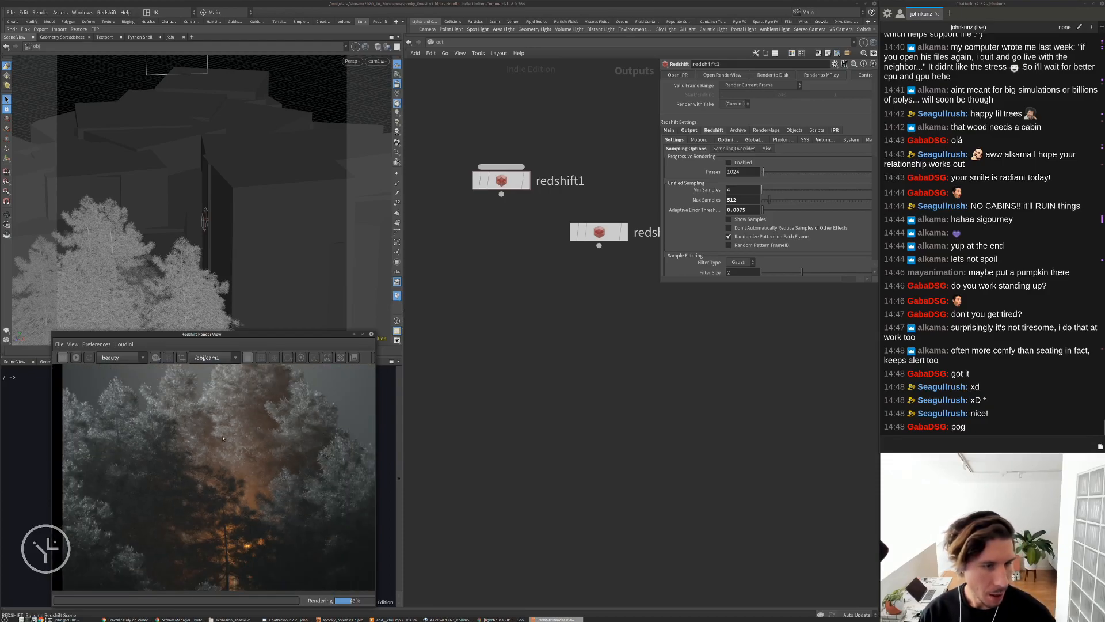
# Check redshift1's camera and resolution scale settings, and inspect the dark central tree and the whole frame as the render completes
pyautogui.click(670, 131)
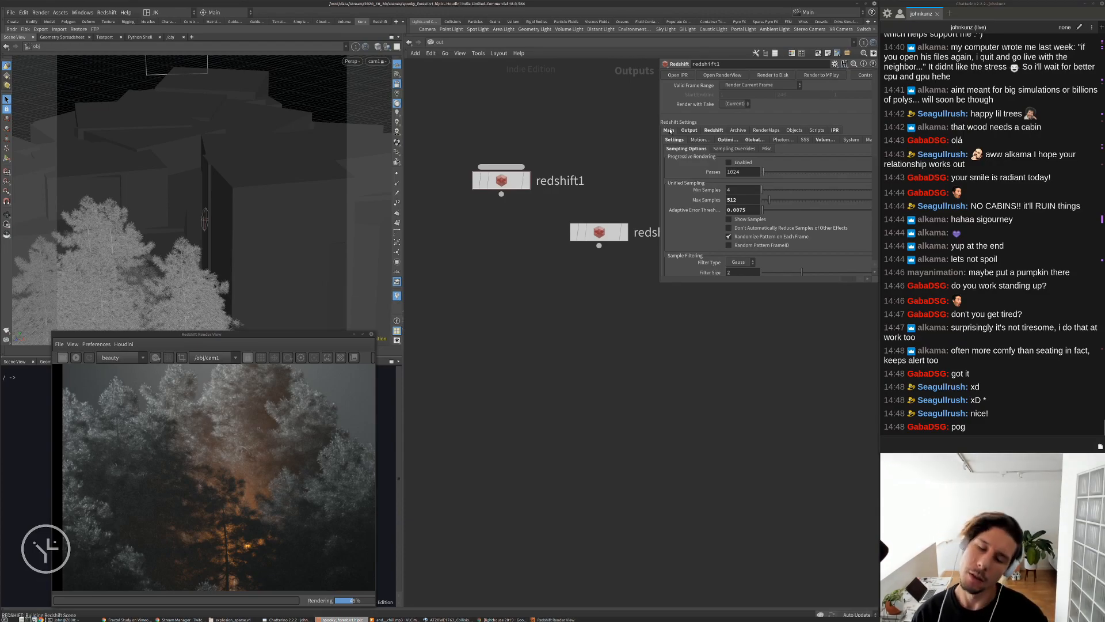
pyautogui.click(669, 130)
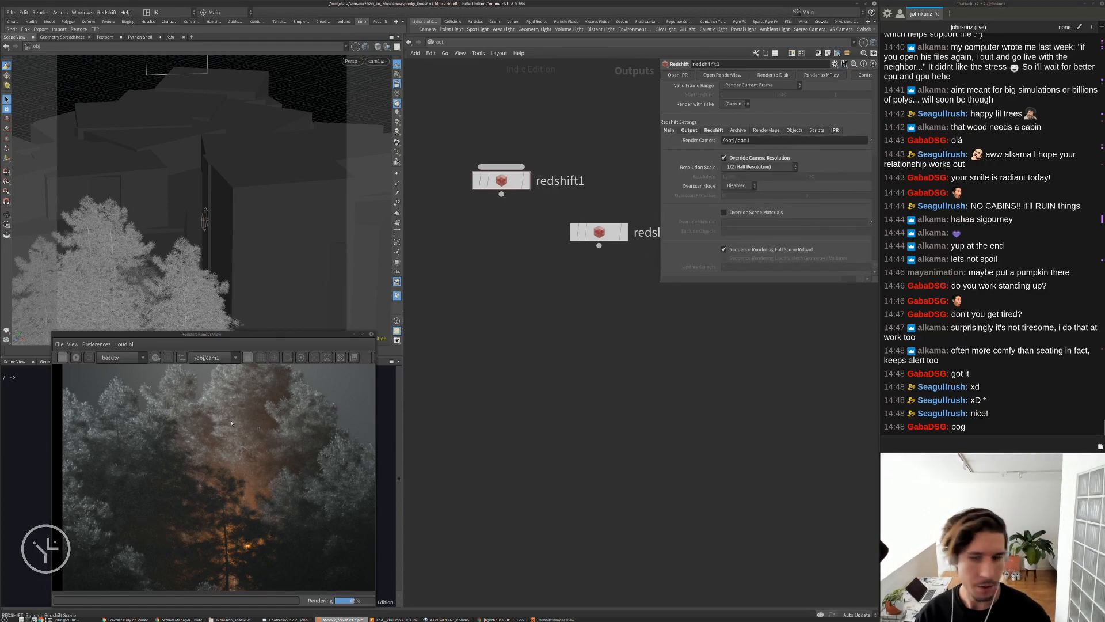
pyautogui.scroll(-1, 230, 426)
pyautogui.scroll(-2, 226, 449)
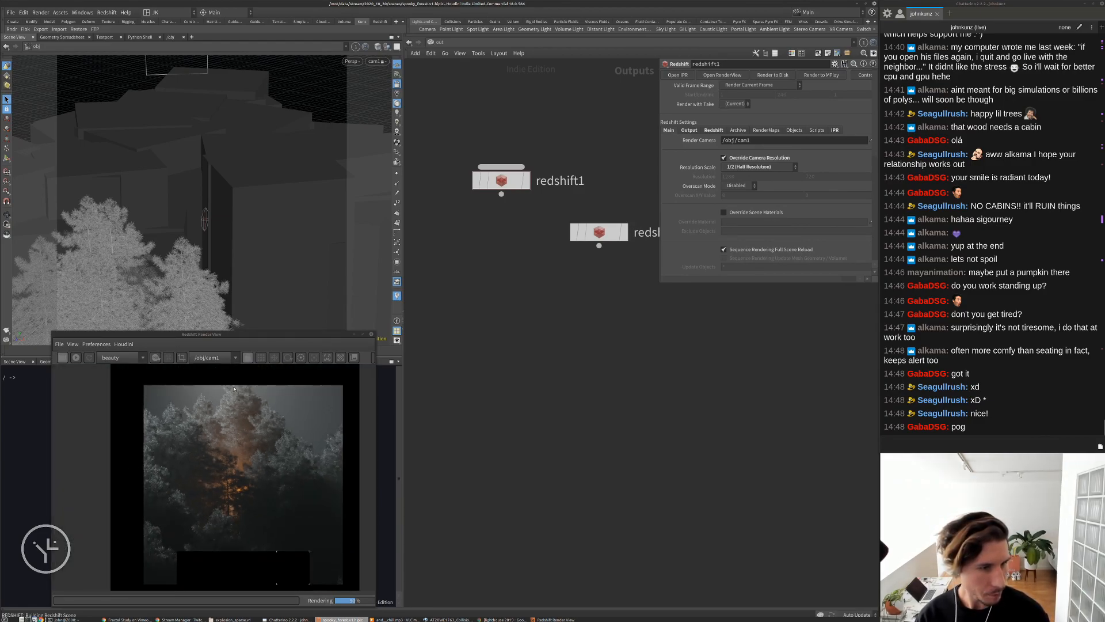
pyautogui.scroll(-1, 234, 389)
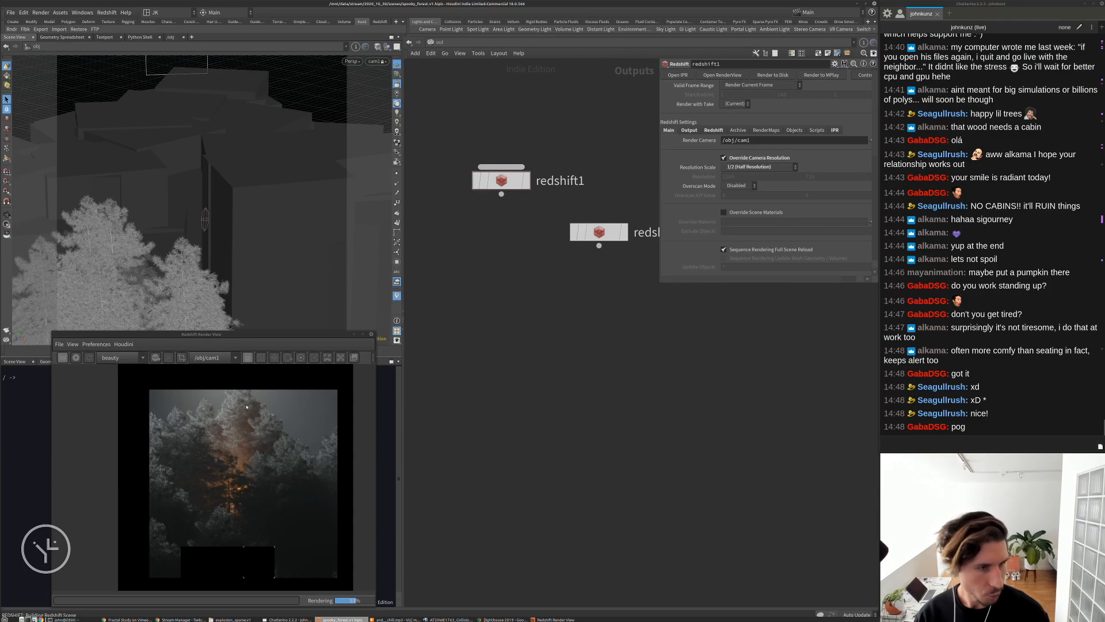
pyautogui.scroll(-1, 221, 507)
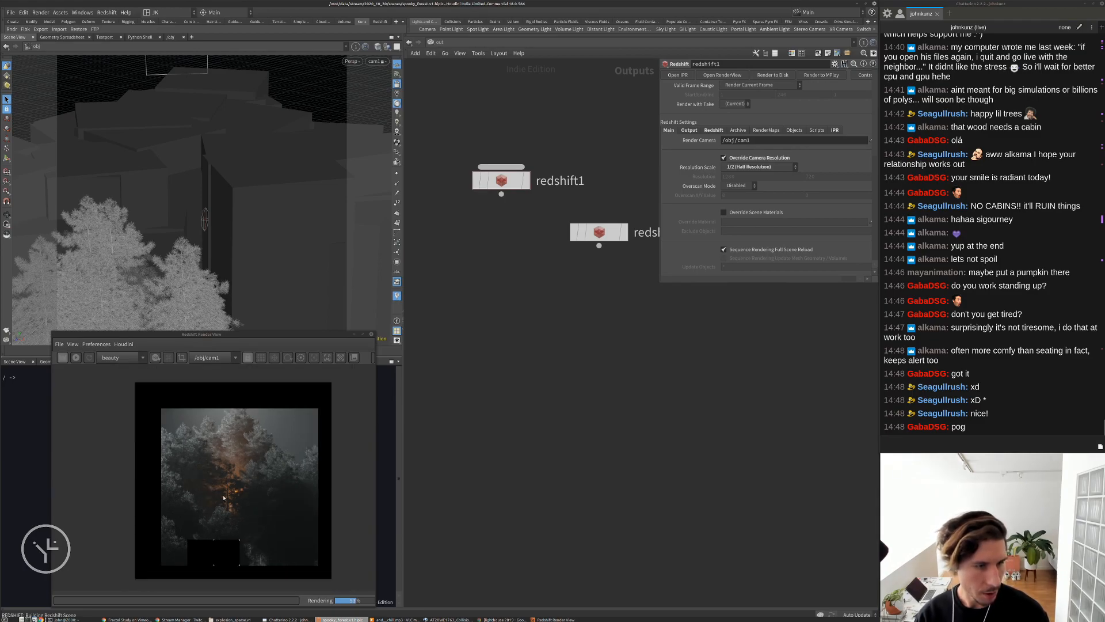
pyautogui.scroll(4, 195, 492)
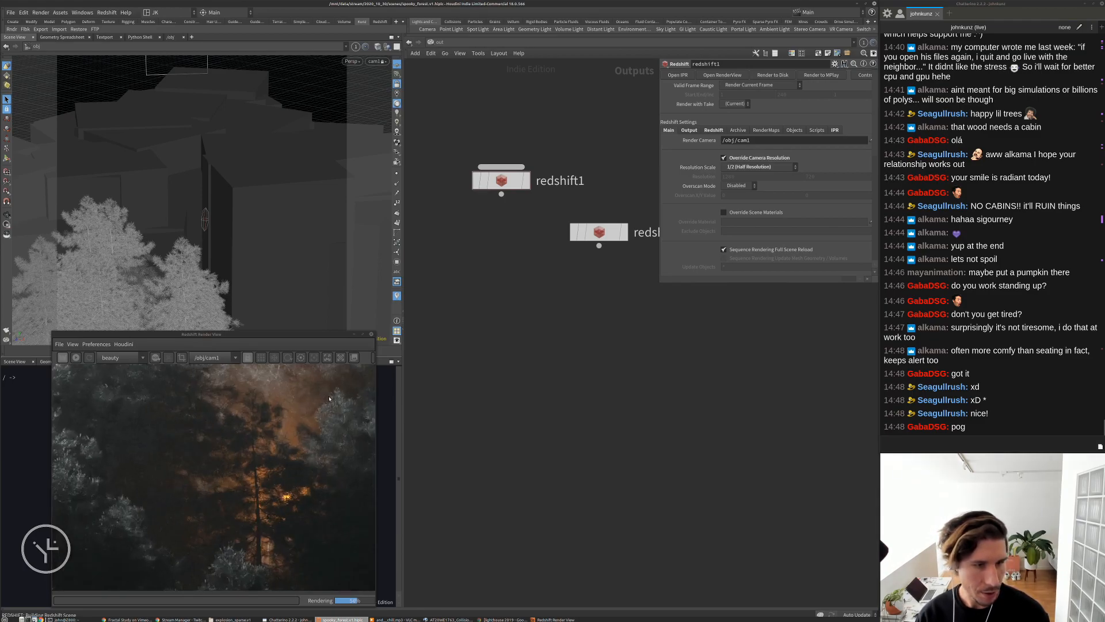
pyautogui.scroll(2, 330, 399)
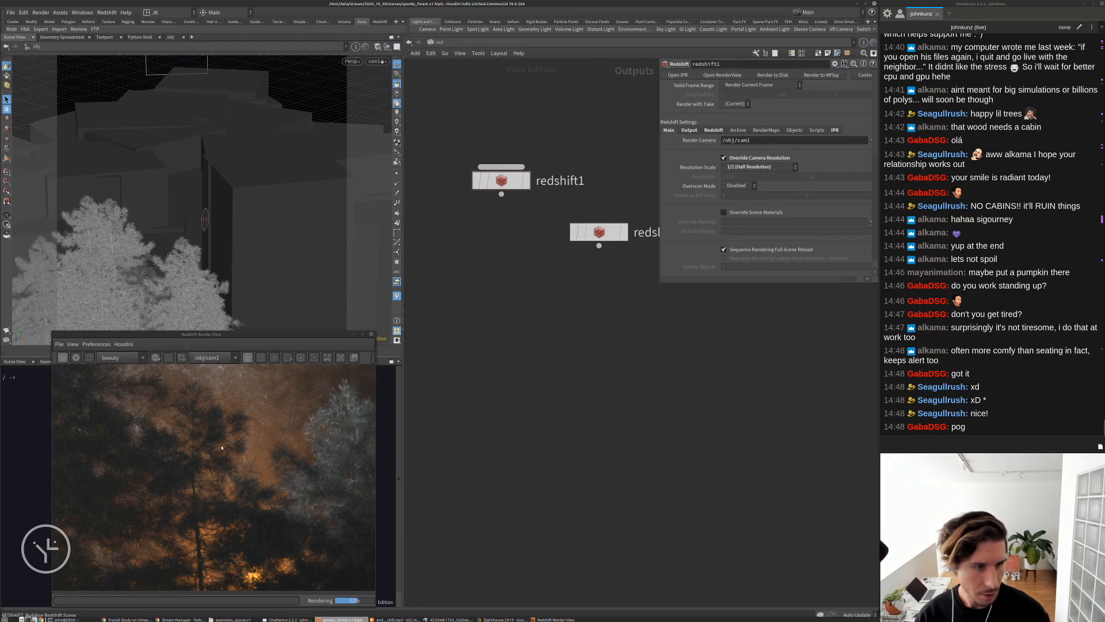
pyautogui.scroll(2, 213, 484)
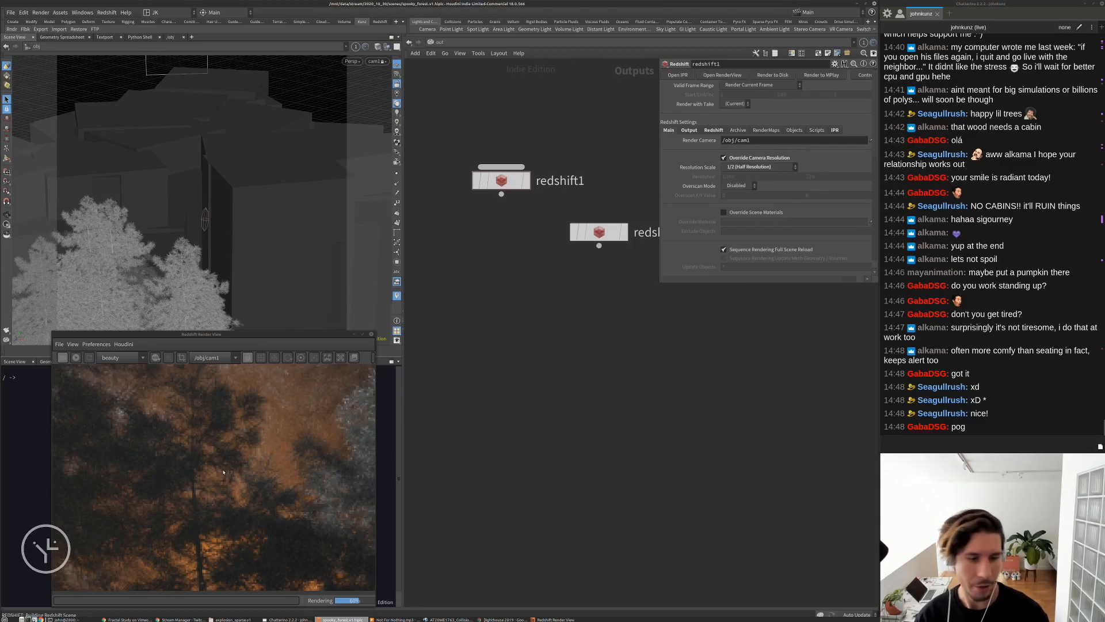
pyautogui.scroll(-2, 224, 472)
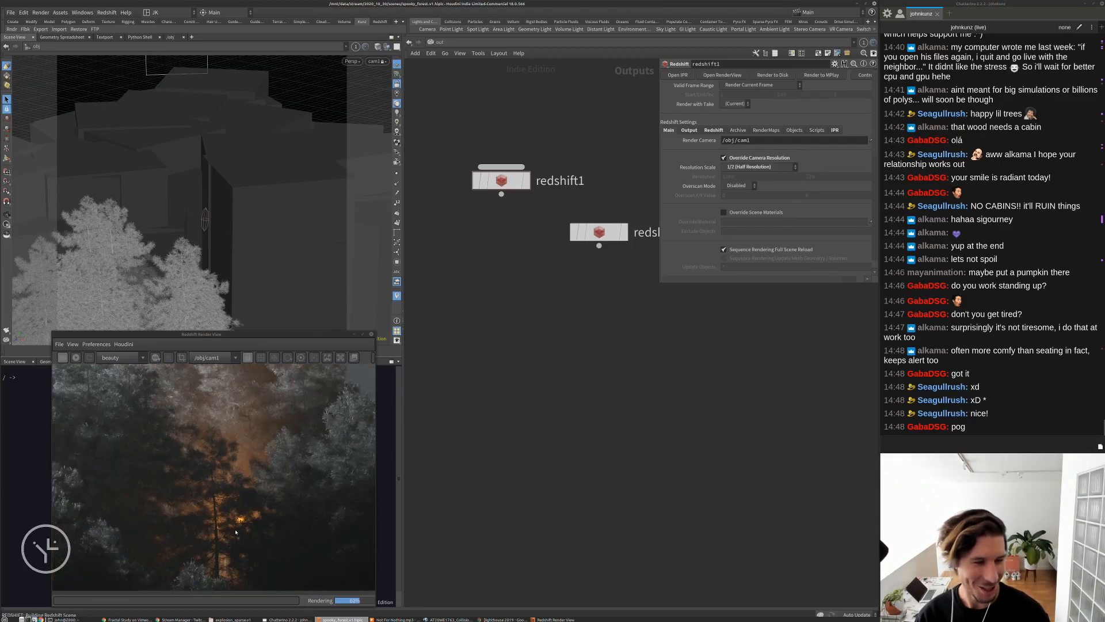
pyautogui.scroll(2, 235, 534)
pyautogui.scroll(-2, 219, 454)
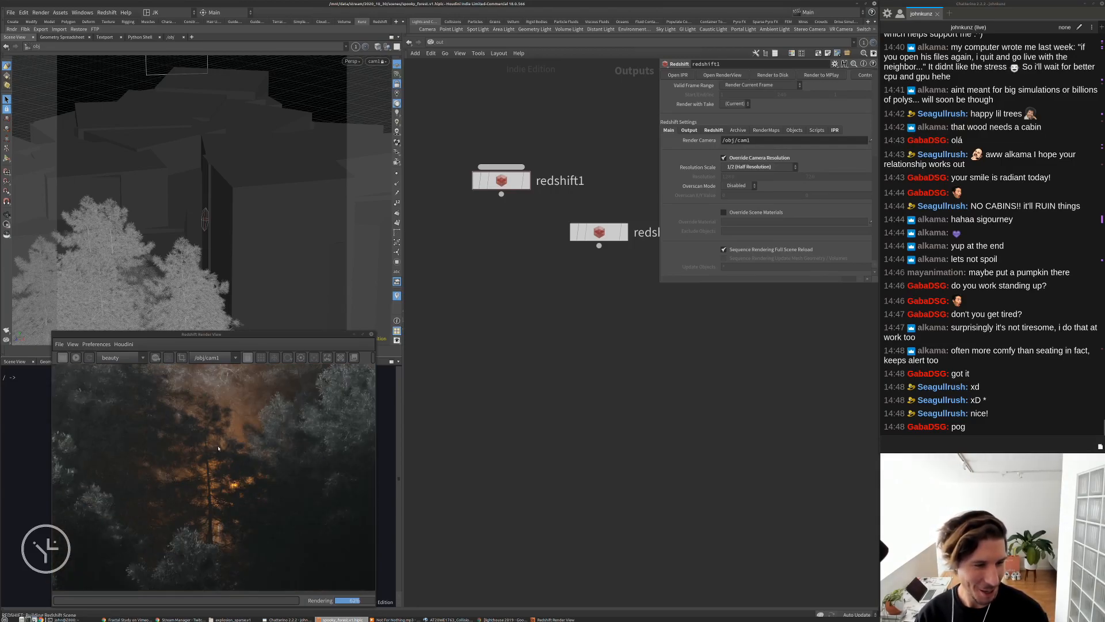
pyautogui.scroll(-2, 322, 410)
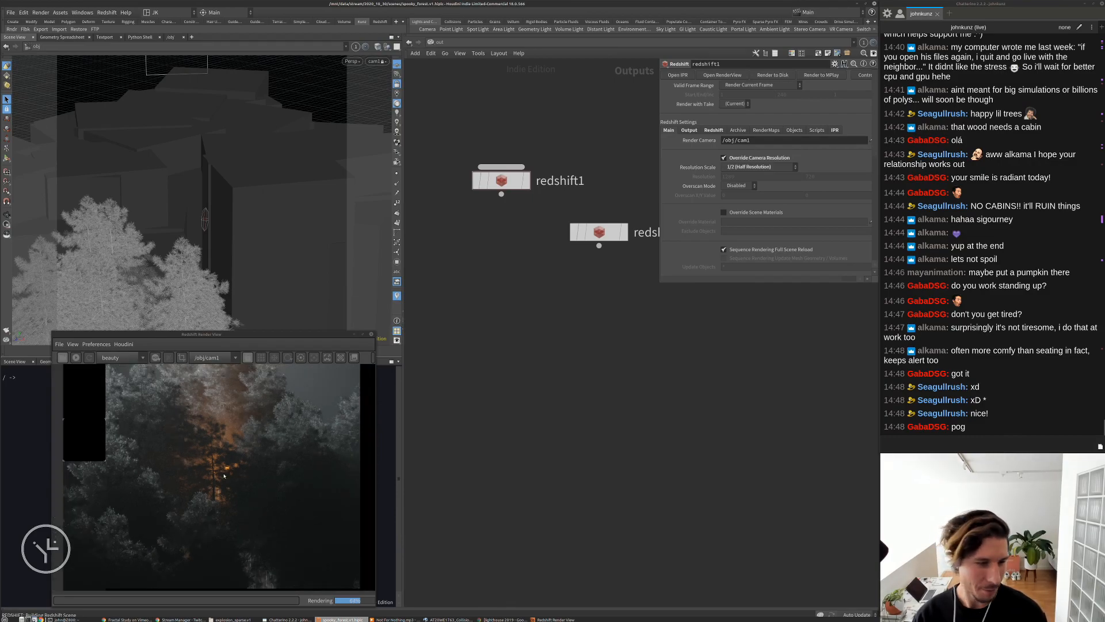
pyautogui.scroll(-1, 217, 536)
pyautogui.scroll(-2, 206, 510)
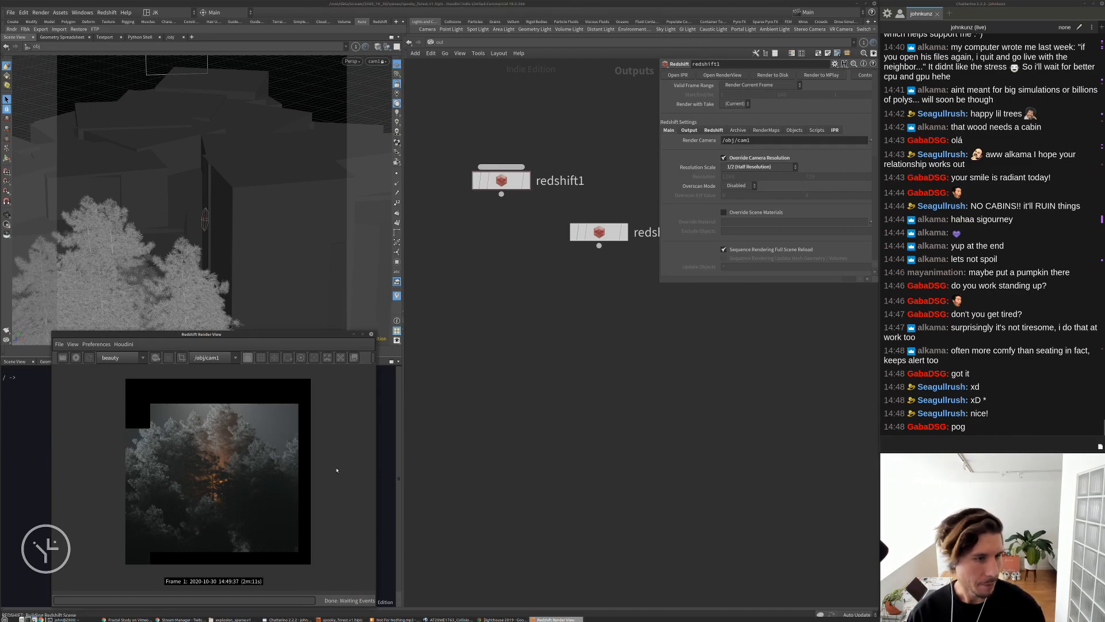
# Return to the obj network, start a progressive preview render, and set ambient_backlight's colour temperature to 7624
pyautogui.click(440, 43)
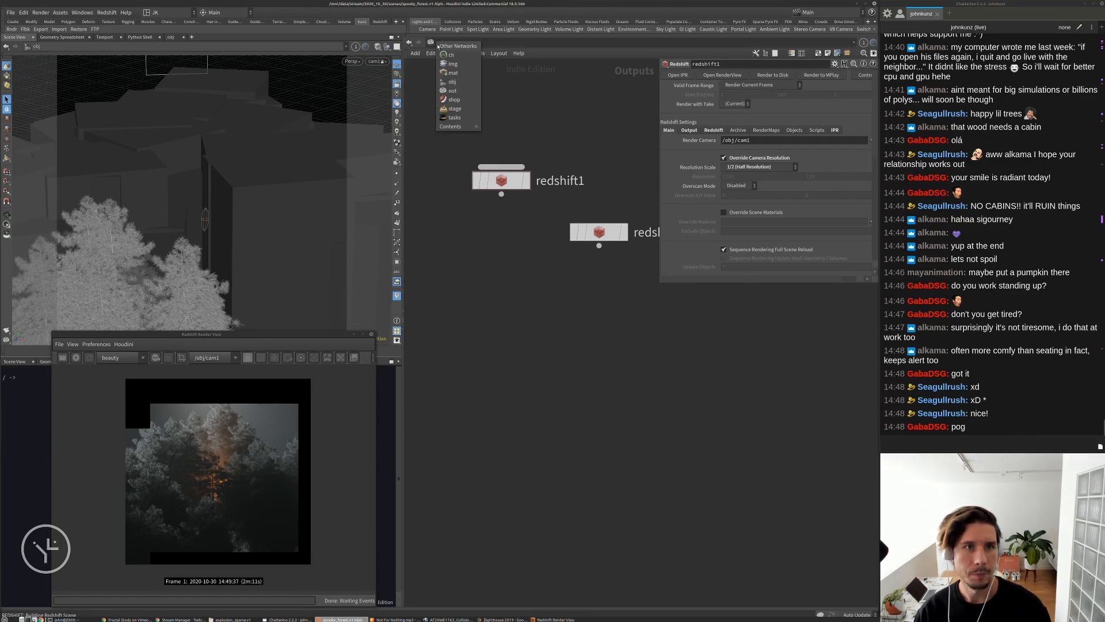
pyautogui.click(447, 83)
pyautogui.click(570, 417)
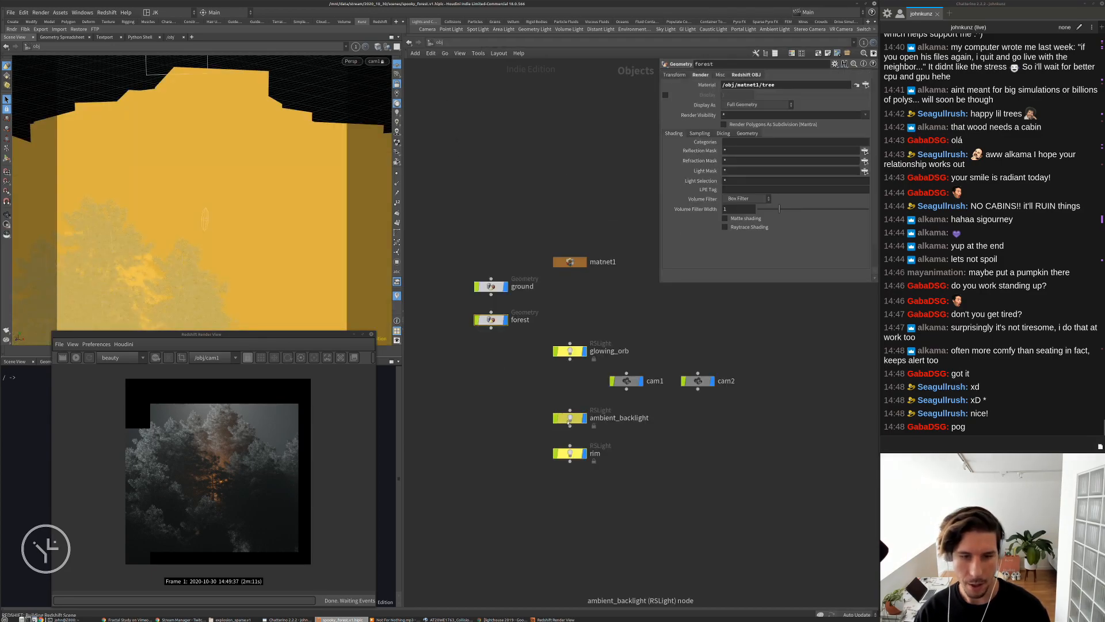
pyautogui.scroll(3, 713, 180)
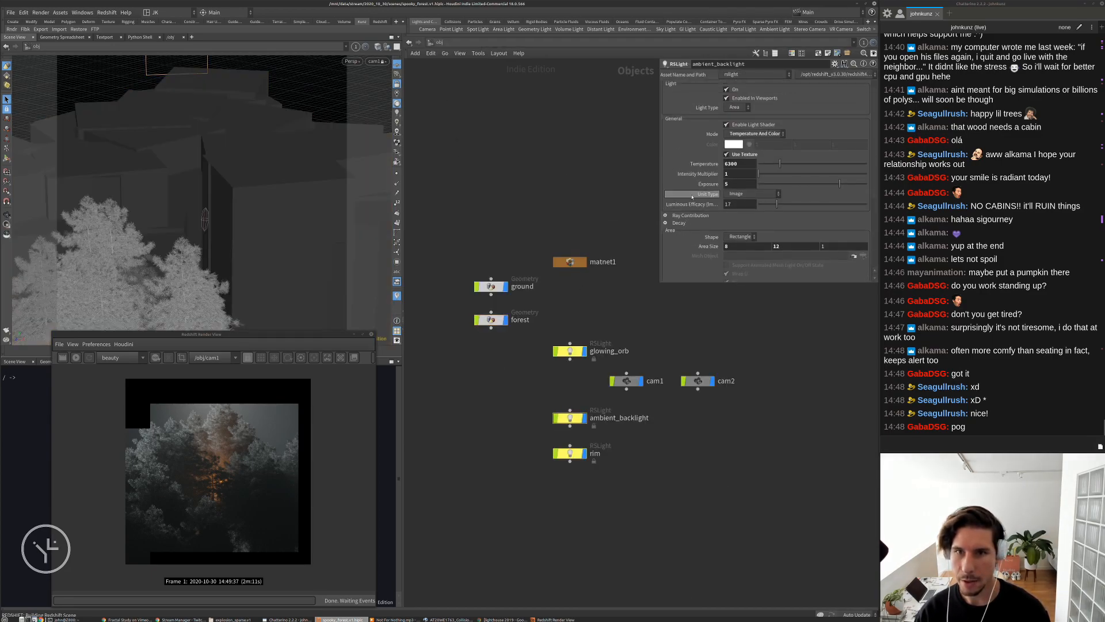
pyautogui.click(76, 358)
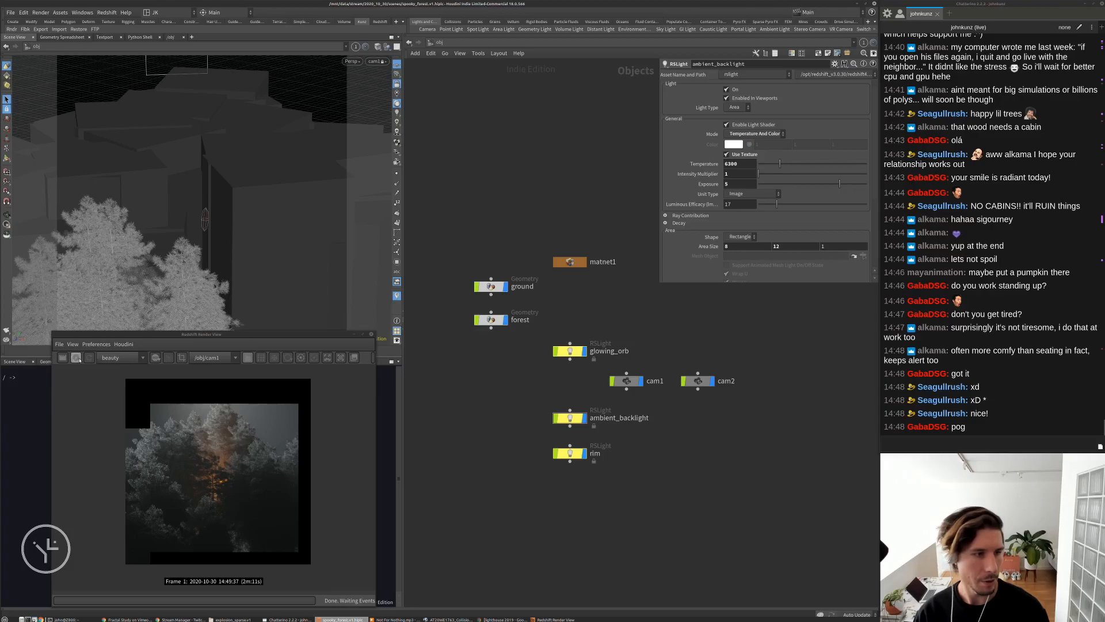
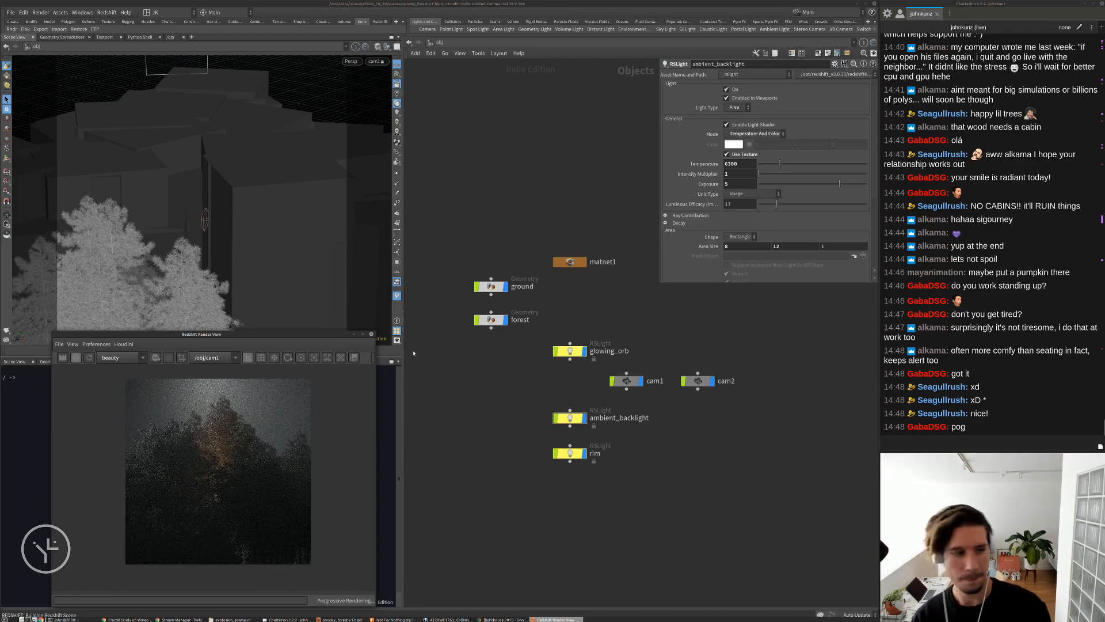
pyautogui.click(802, 165)
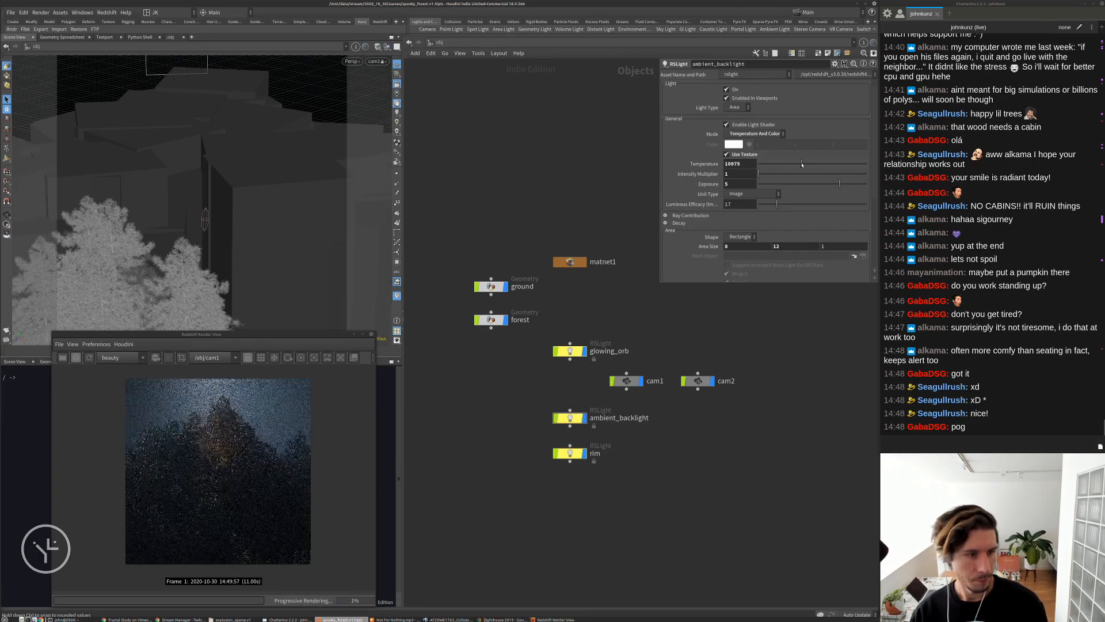
pyautogui.click(787, 164)
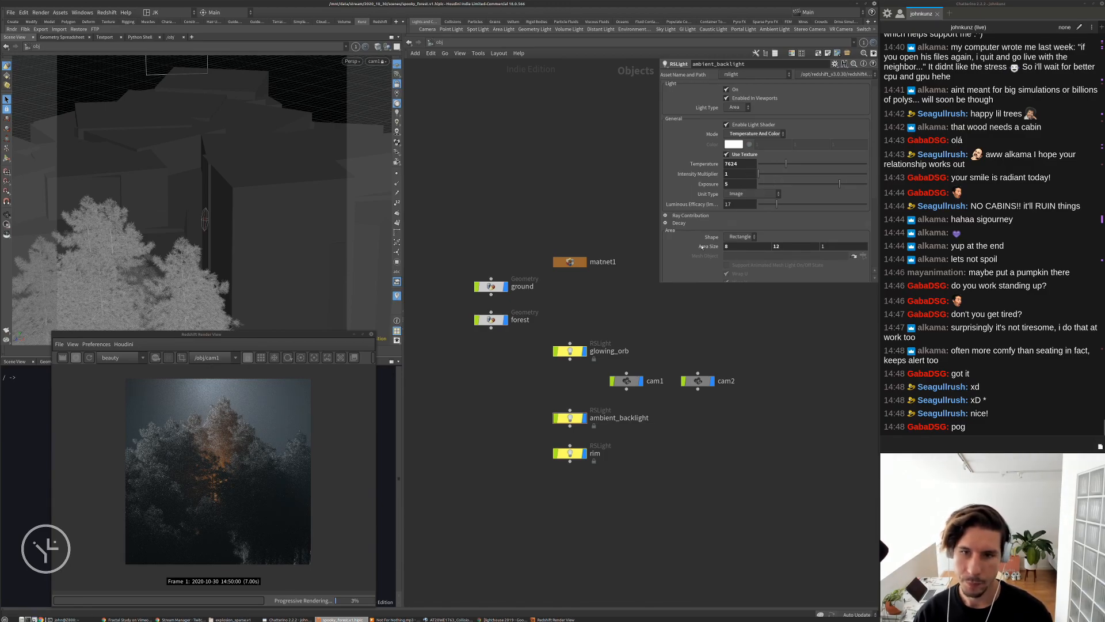
# Set ambient_backlight's area spread to 0.213 after trying wider and narrower values
pyautogui.scroll(-4, 708, 244)
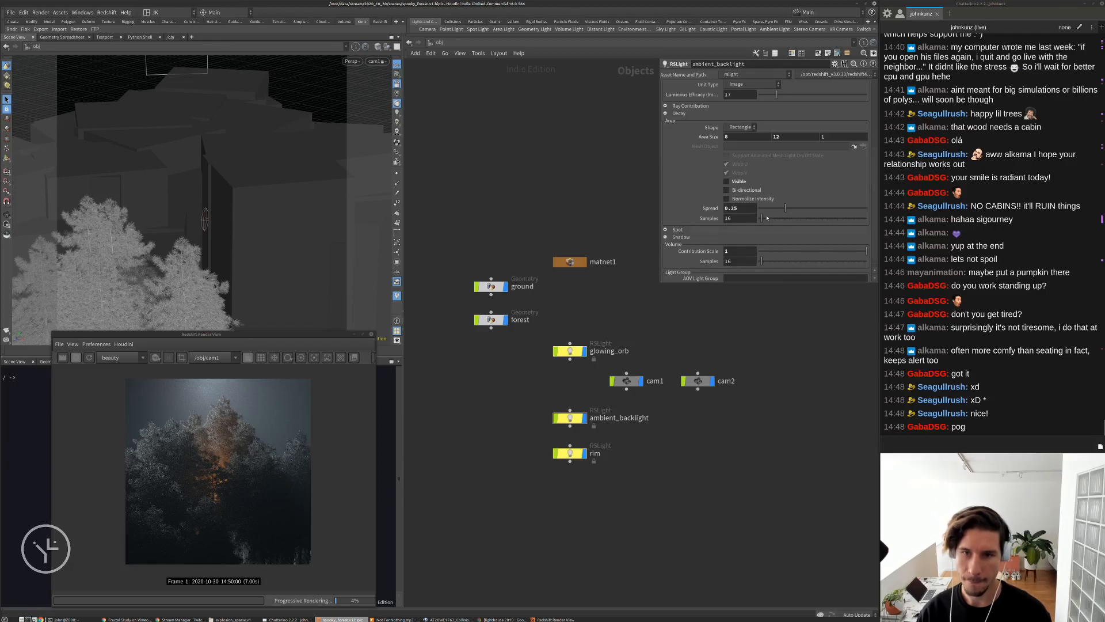
pyautogui.moveTo(785, 208); pyautogui.dragTo(814, 210)
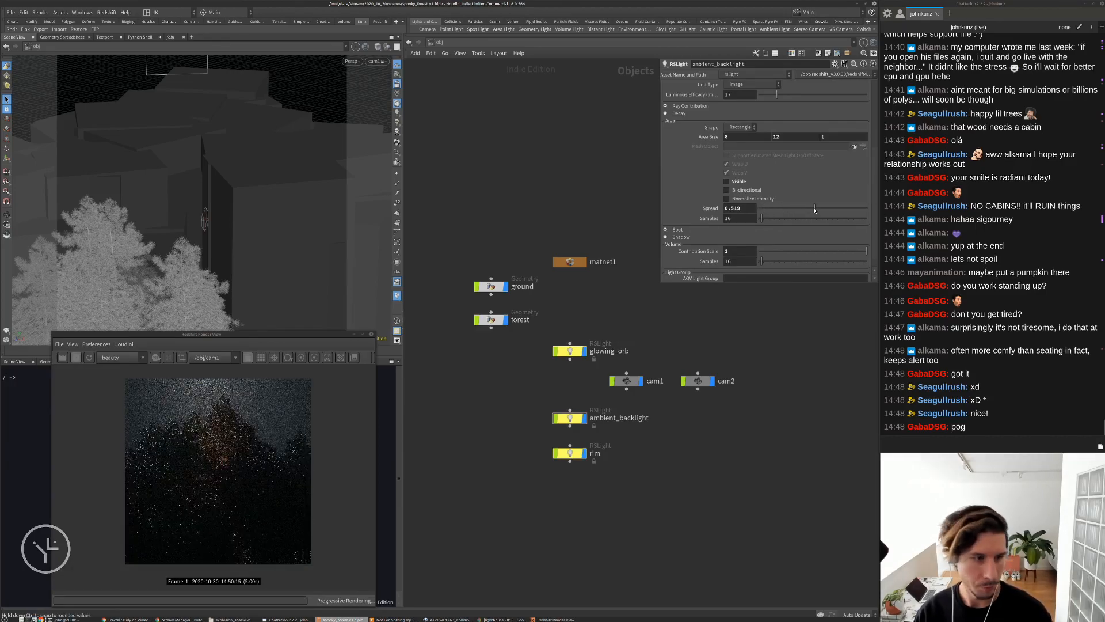
pyautogui.click(784, 208)
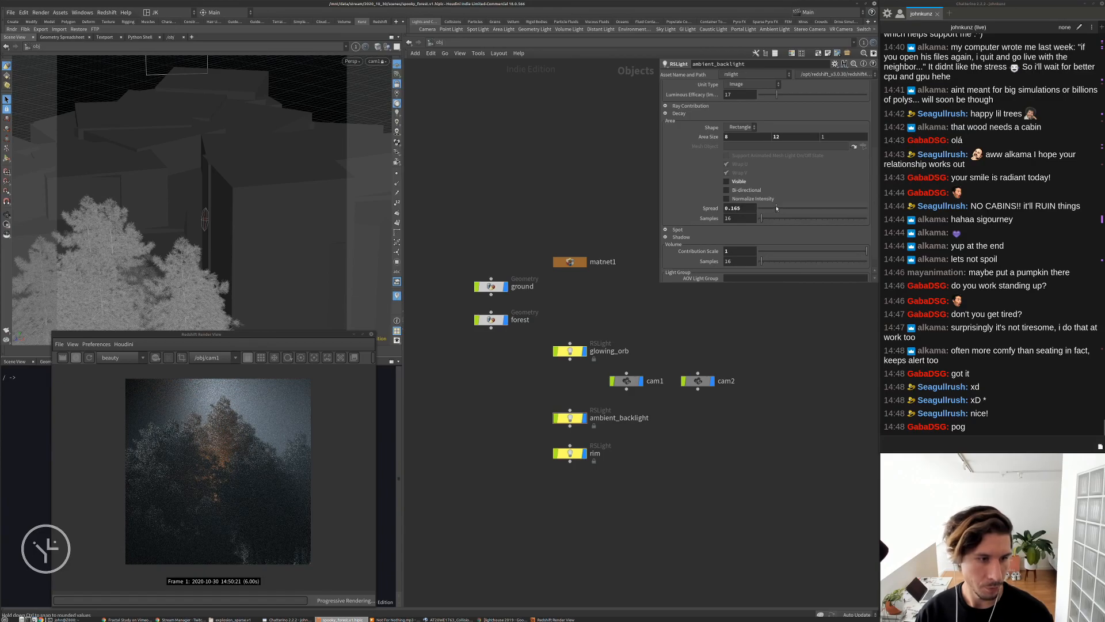
pyautogui.moveTo(777, 208); pyautogui.dragTo(781, 209)
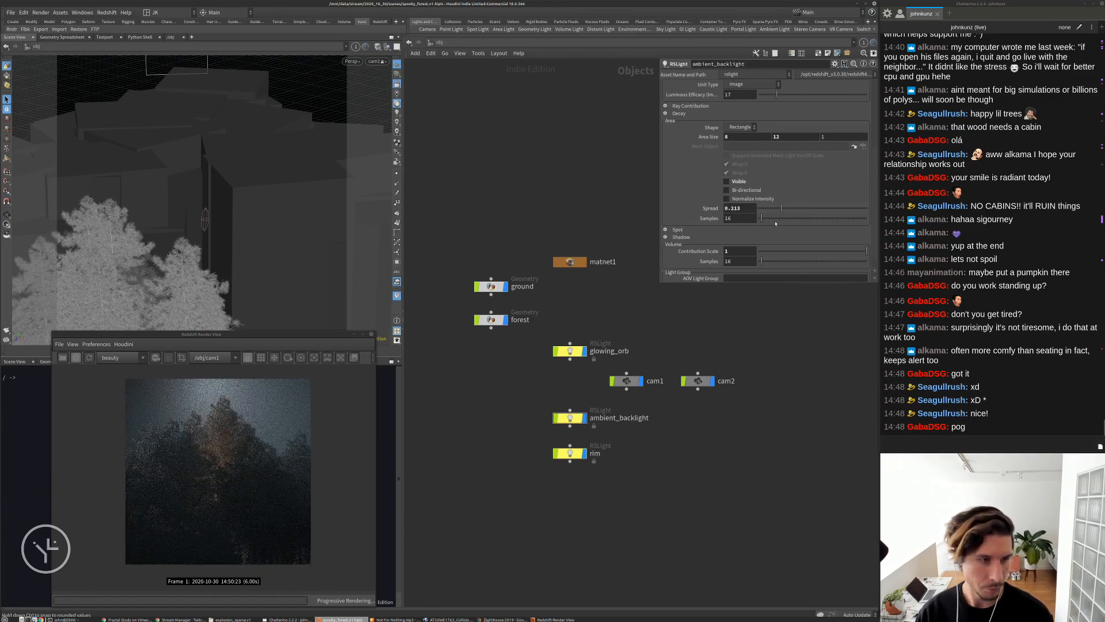
# Try ambient_backlight's volume contribution scale at 2 and 0.35, and set it back to 1
pyautogui.doubleClick(727, 250)
pyautogui.write('2')
pyautogui.press('Return')
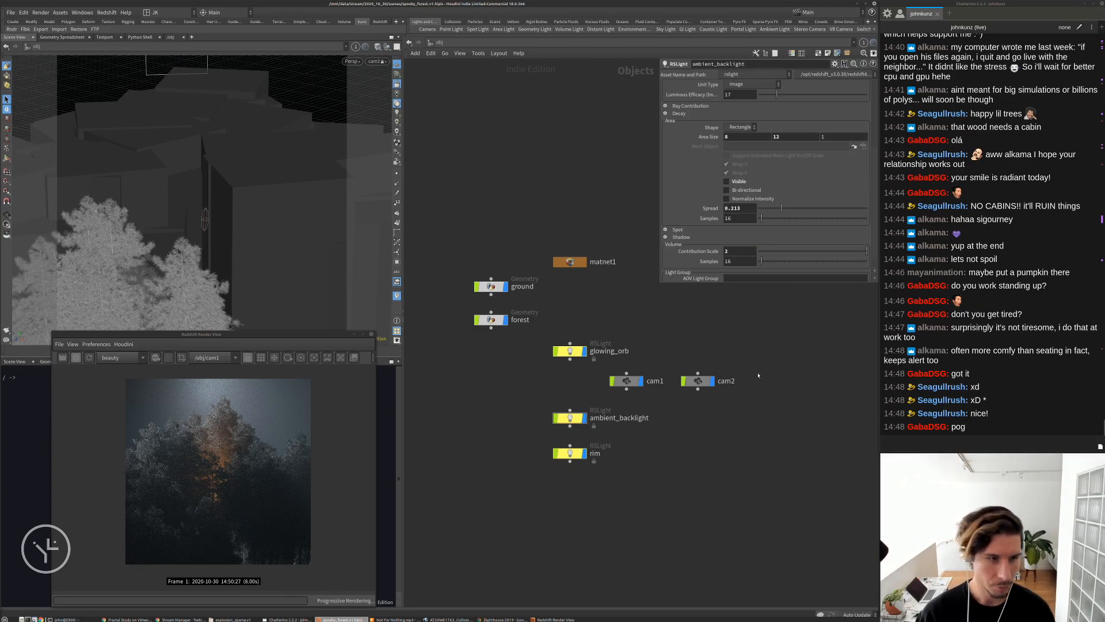
pyautogui.doubleClick(731, 251)
pyautogui.write('.35')
pyautogui.press('Return')
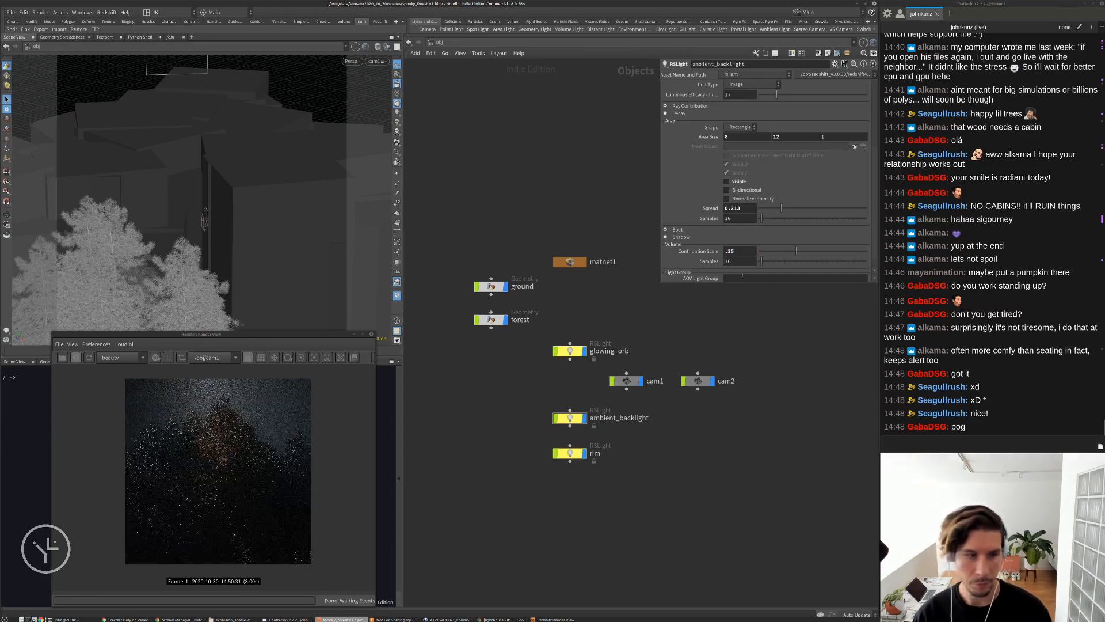
pyautogui.doubleClick(741, 251)
pyautogui.write('1')
pyautogui.press('Return')
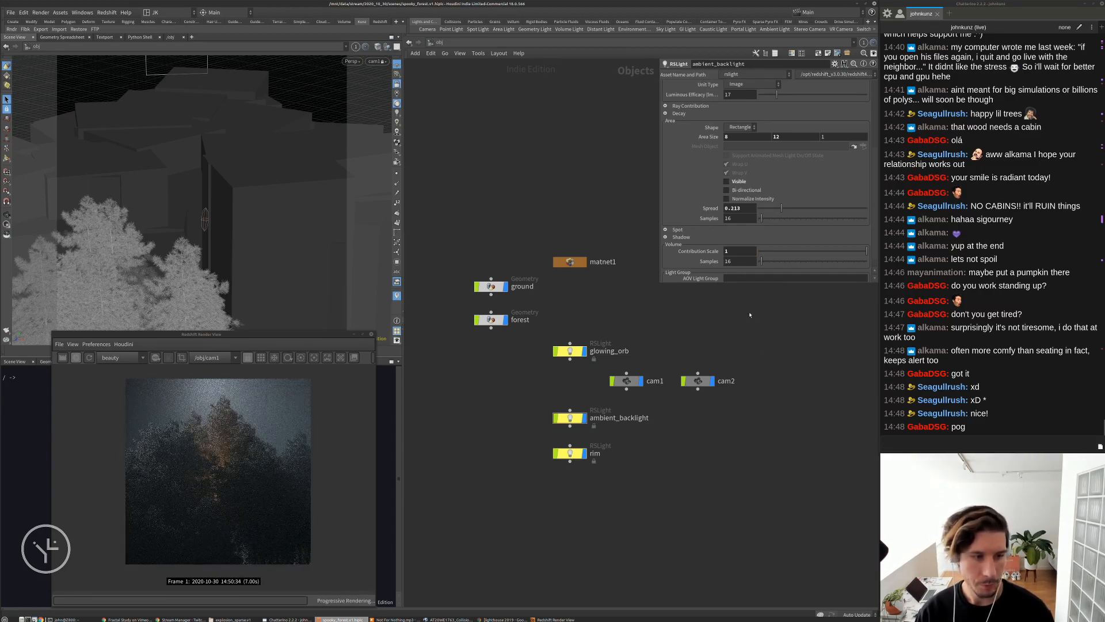
# Set ambient_backlight's exposure to 4 and check the trees and sky in the updated preview
pyautogui.scroll(4, 705, 158)
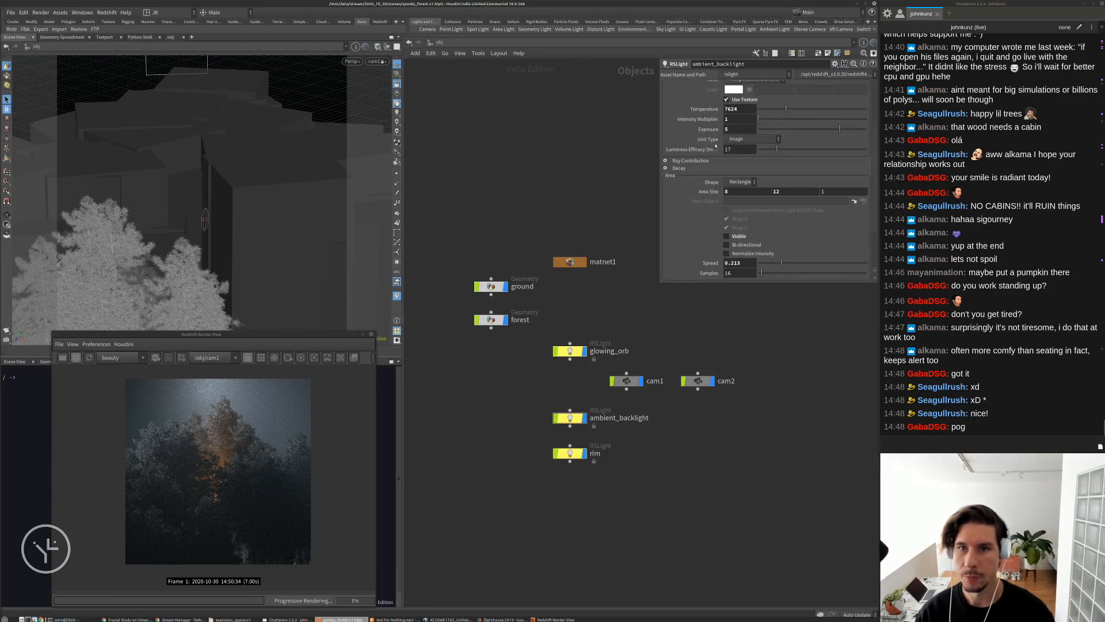
pyautogui.doubleClick(740, 129)
pyautogui.write('4')
pyautogui.press('Return')
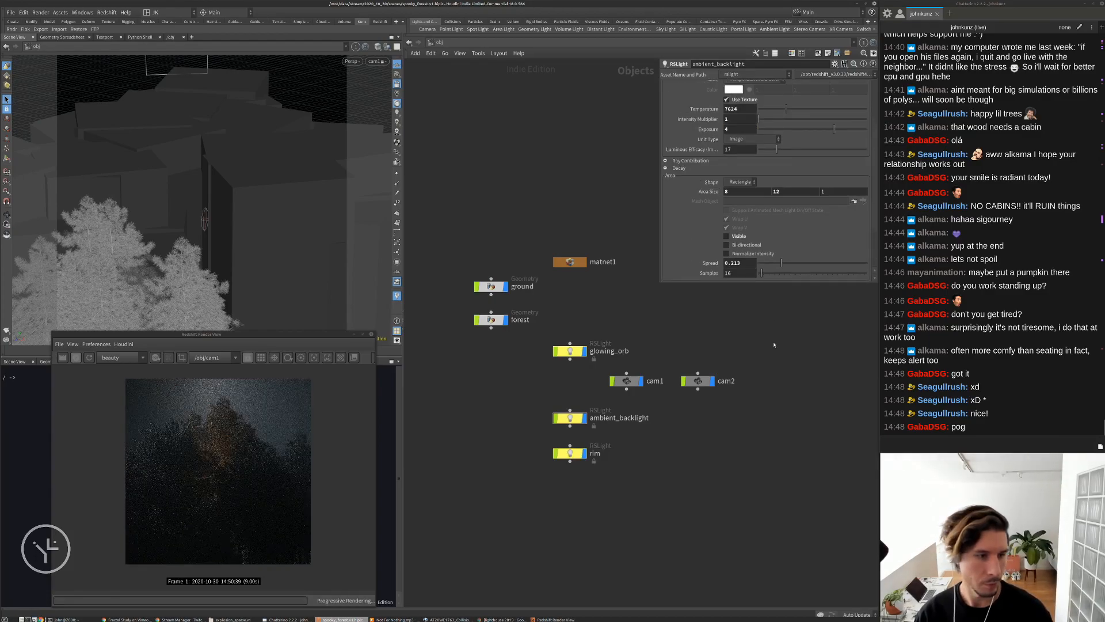
pyautogui.scroll(-1, 231, 509)
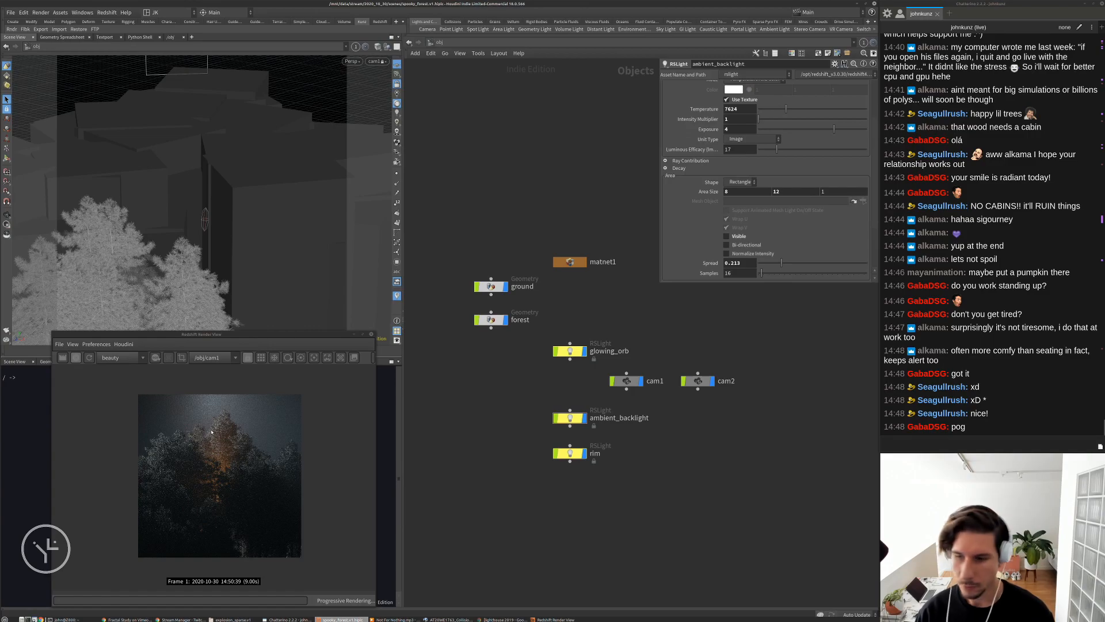
pyautogui.scroll(1, 213, 426)
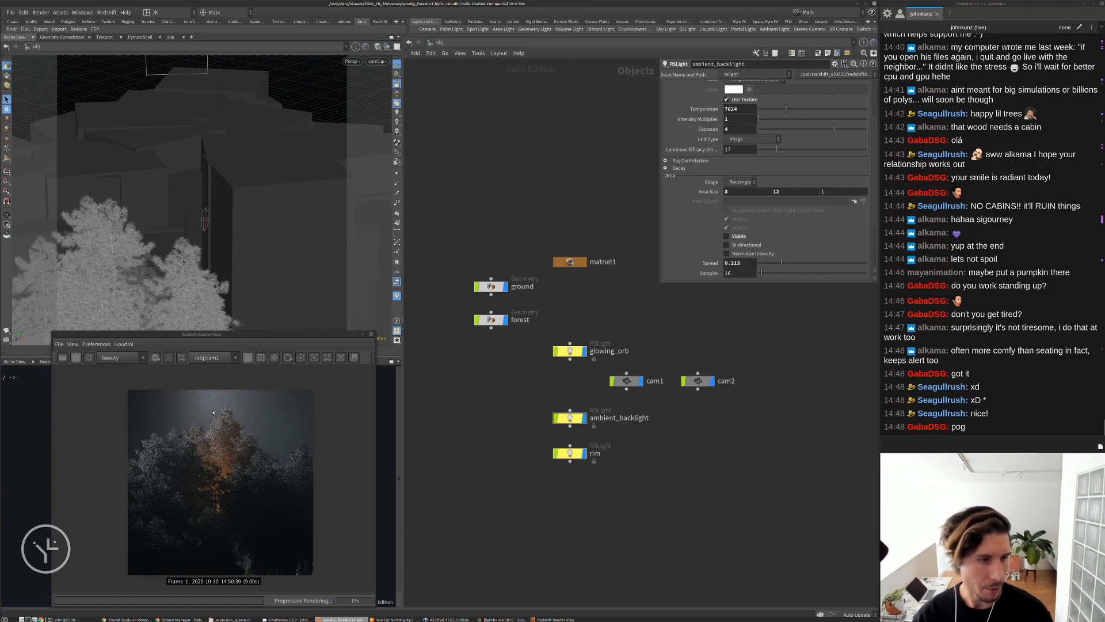
pyautogui.scroll(1, 212, 411)
# Widen ambient_backlight's area spread to 0.255 and check the whole frame in the preview
pyautogui.moveTo(782, 263); pyautogui.dragTo(785, 263)
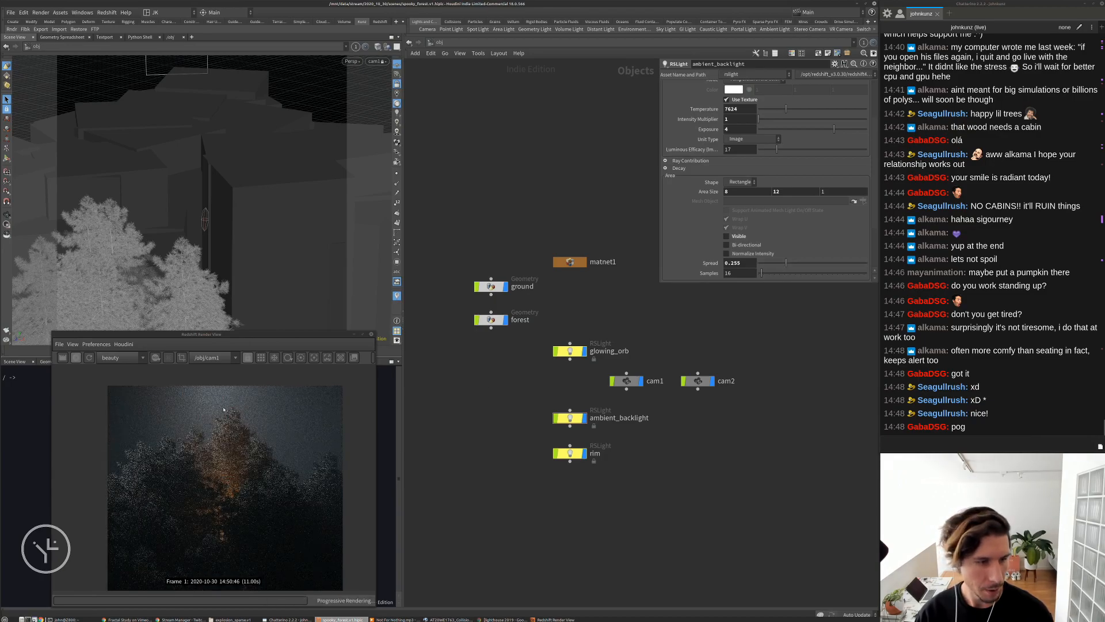
pyautogui.scroll(-1, 202, 424)
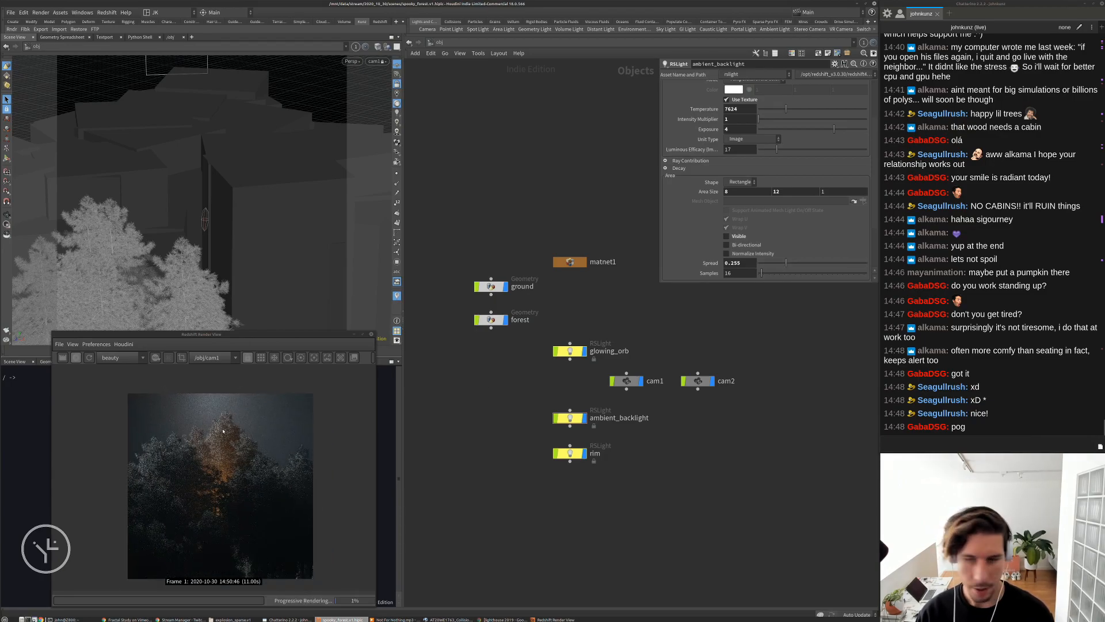
pyautogui.scroll(-1, 161, 427)
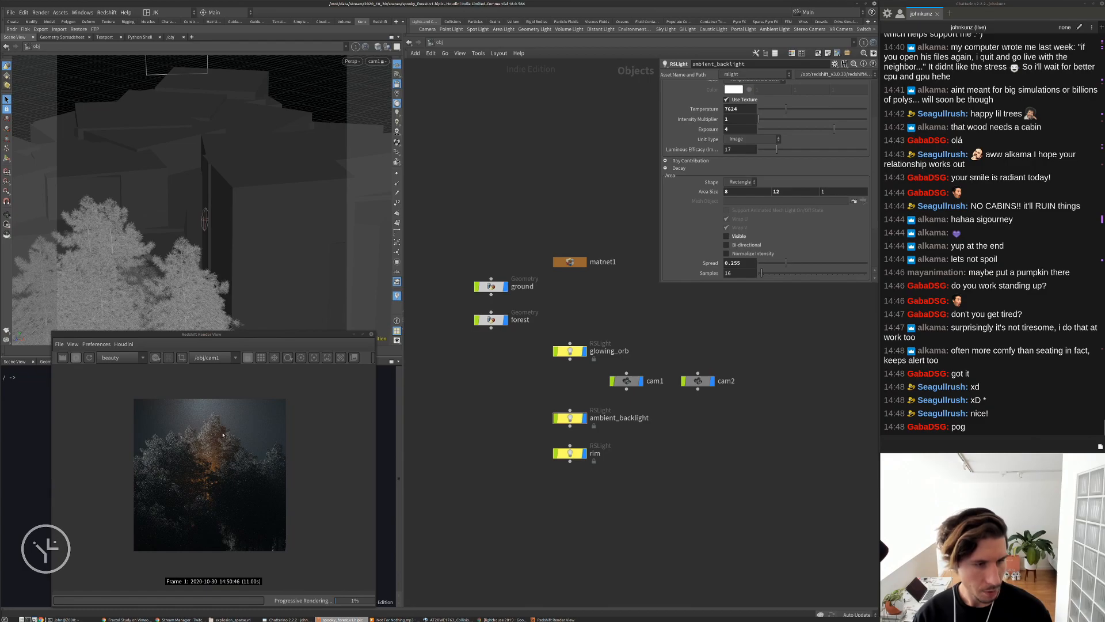
# Try the rim light's exposure at 5 and 6, and set it back to 7
pyautogui.click(570, 452)
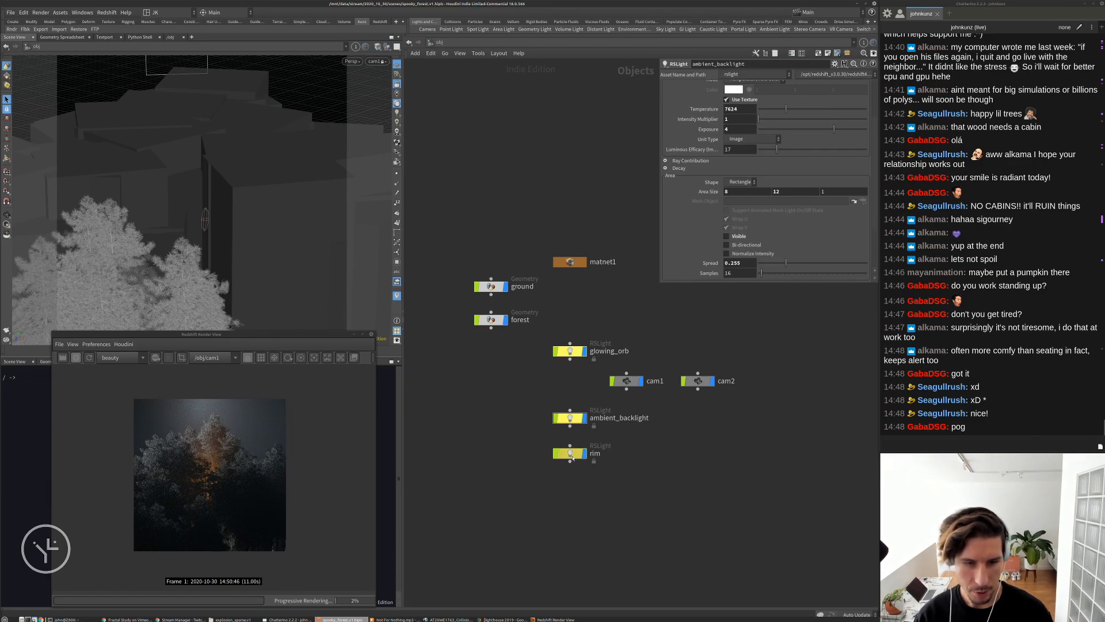
pyautogui.click(731, 129)
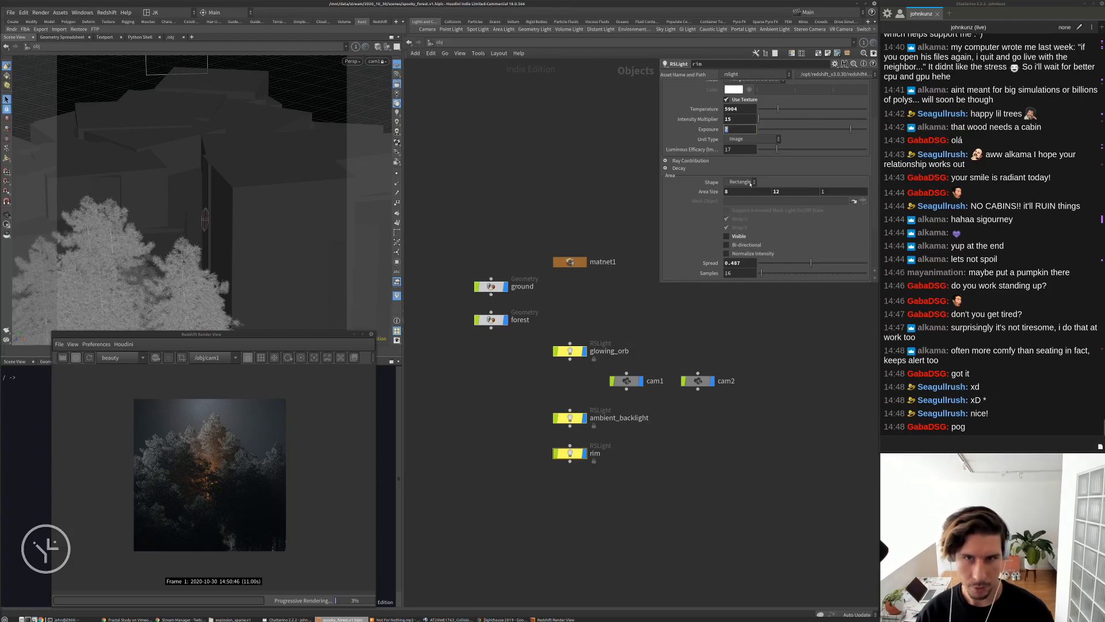
pyautogui.write('5')
pyautogui.press('Return')
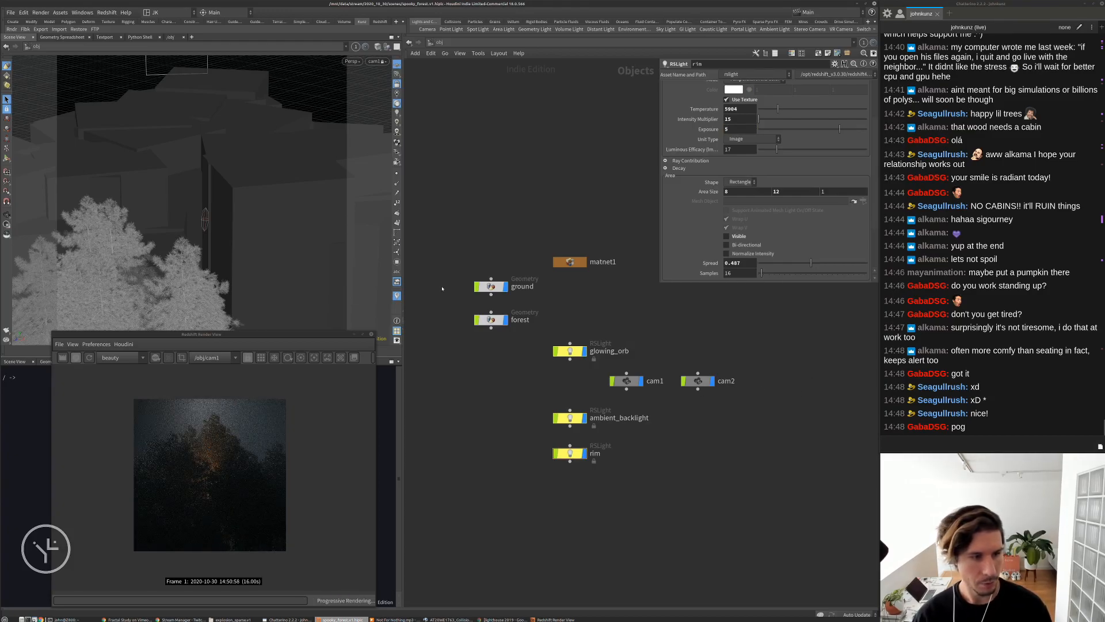
pyautogui.doubleClick(730, 129)
pyautogui.write('6')
pyautogui.press('Return')
pyautogui.doubleClick(730, 129)
pyautogui.write('7')
pyautogui.press('Return')
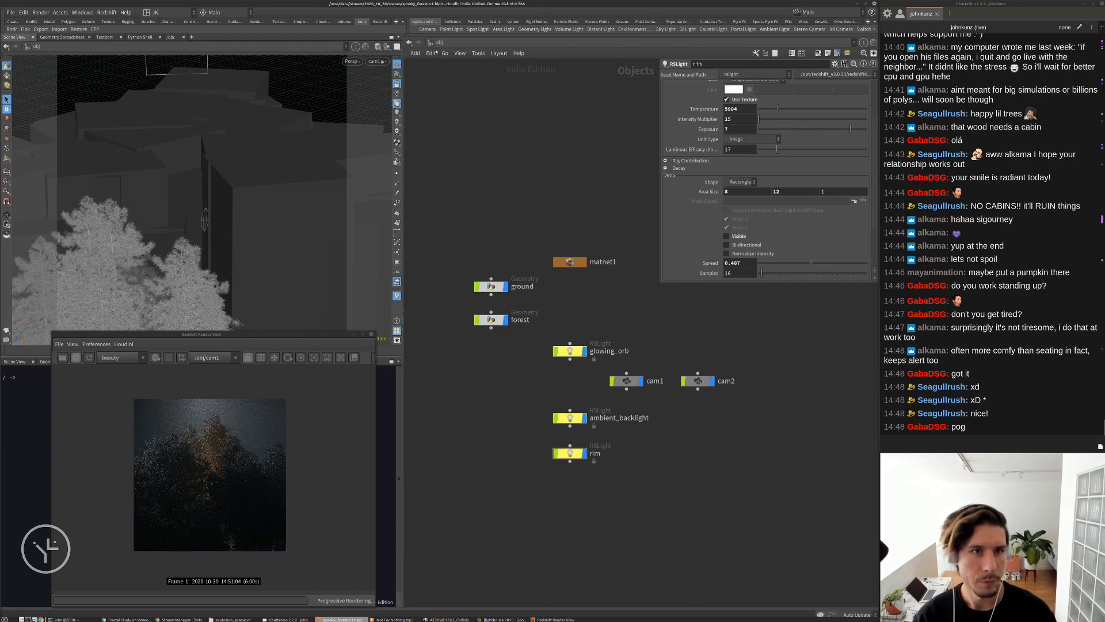
# In the out network, set the phase of redshift1's global volume scattering to 0.185 after trying higher and lower values
pyautogui.click(439, 43)
pyautogui.click(452, 86)
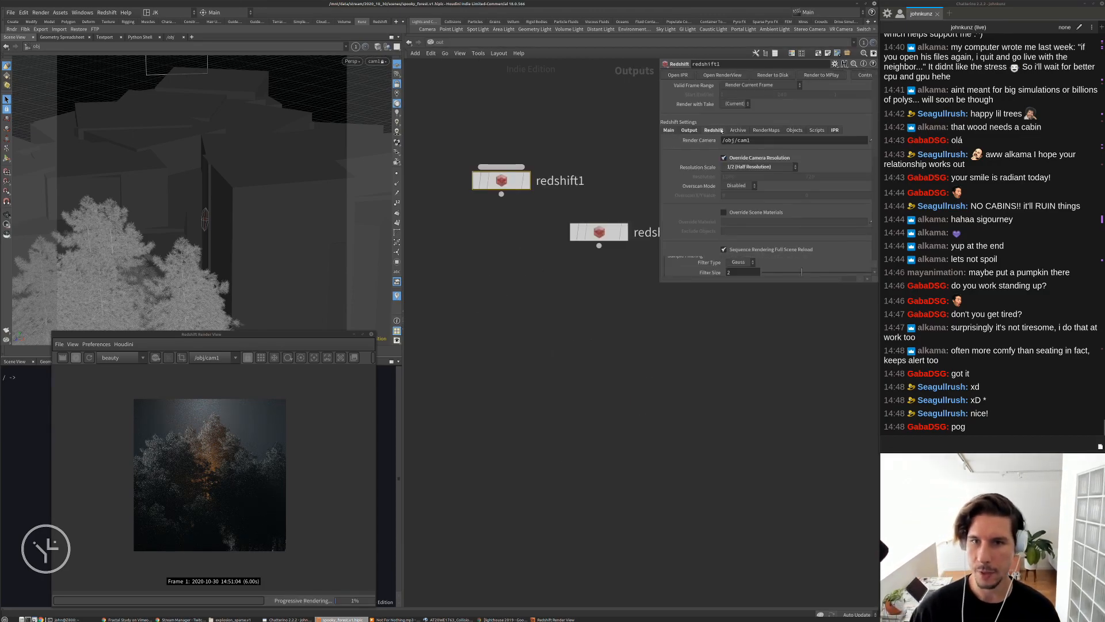
pyautogui.click(721, 131)
pyautogui.click(824, 140)
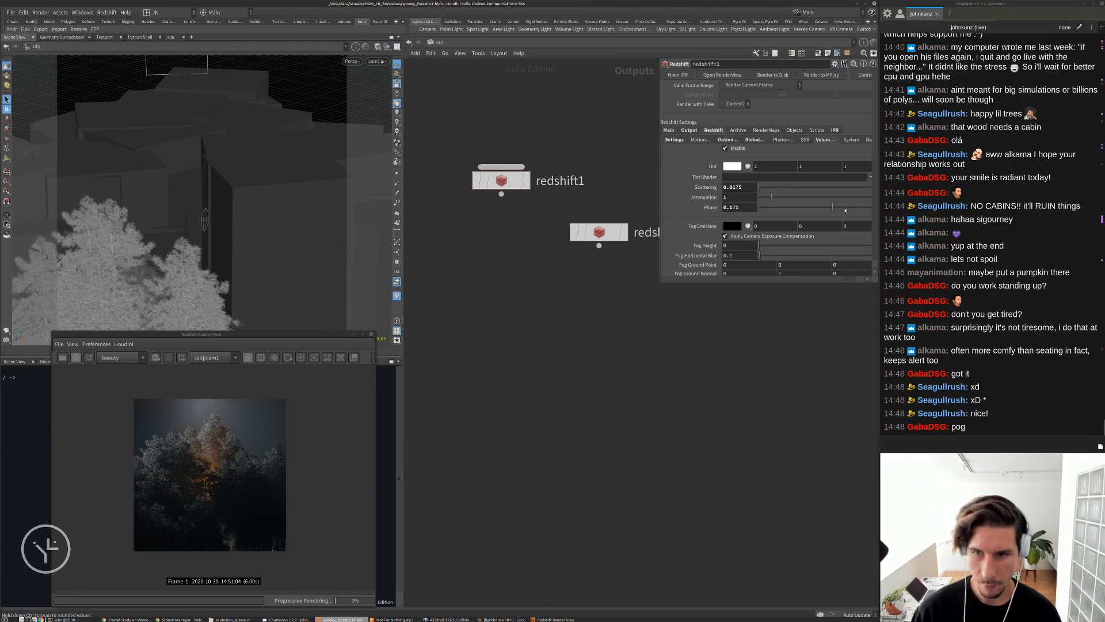
pyautogui.moveTo(832, 207); pyautogui.dragTo(845, 210)
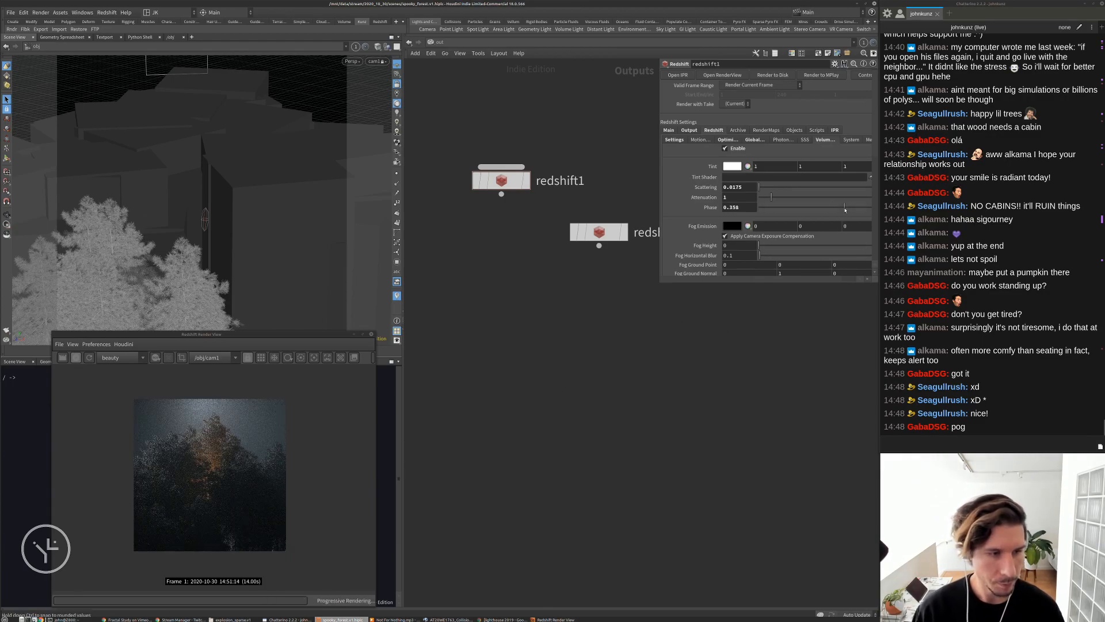
pyautogui.click(822, 210)
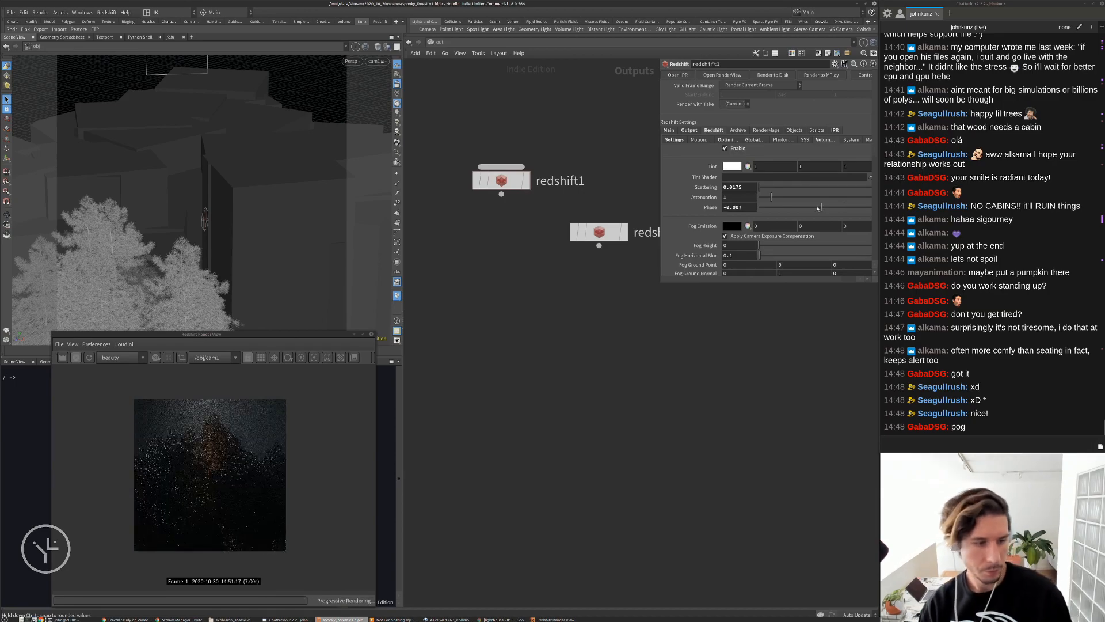
pyautogui.click(834, 210)
# Try redshift1's volume scattering with attenuation 1.73 and scattering 0.075, and inspect the fog in the preview
pyautogui.click(764, 198)
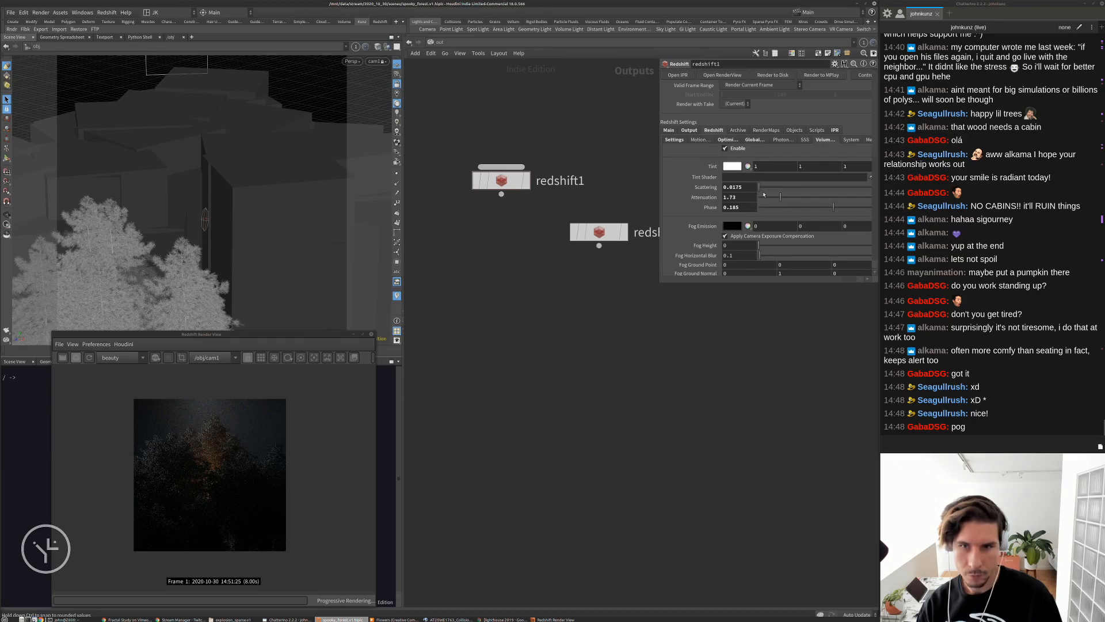
pyautogui.moveTo(742, 187); pyautogui.dragTo(735, 188)
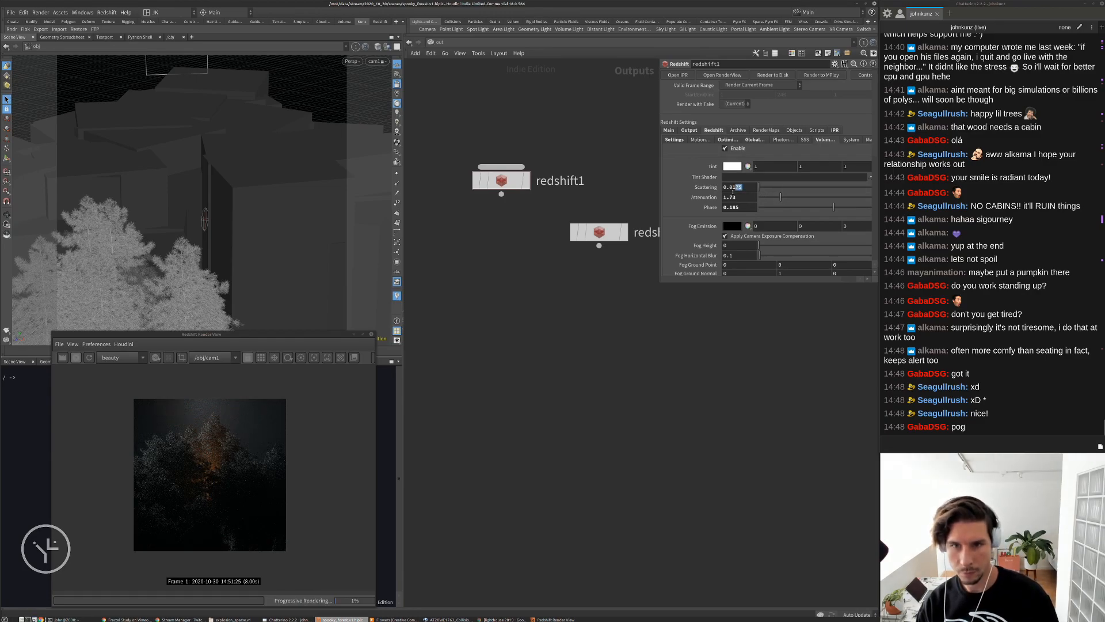
pyautogui.write('75')
pyautogui.press('Return')
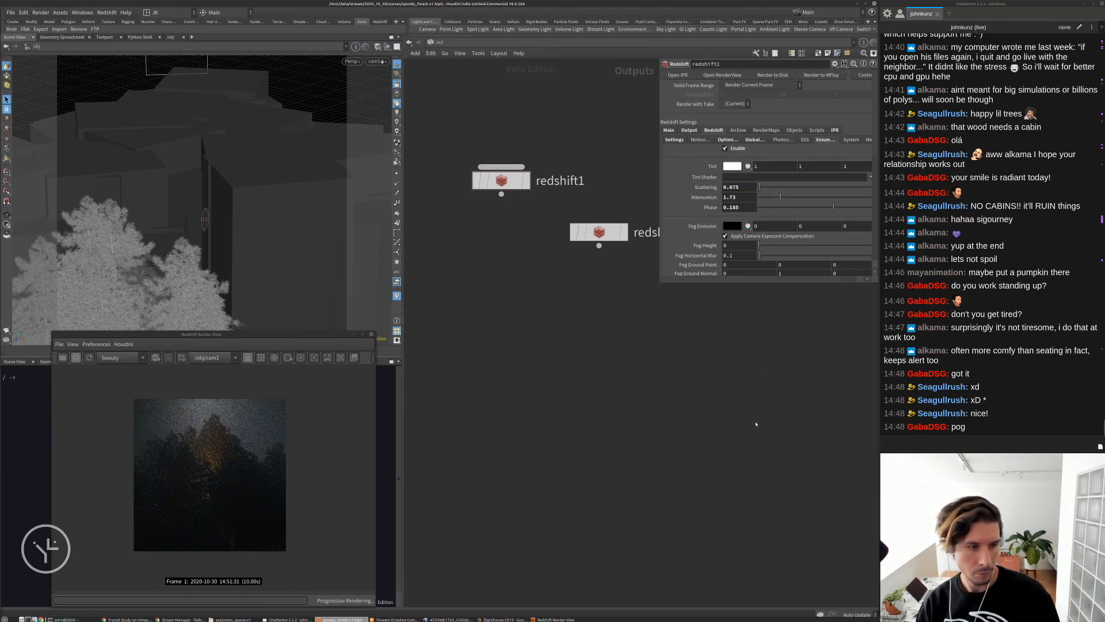
pyautogui.scroll(4, 205, 443)
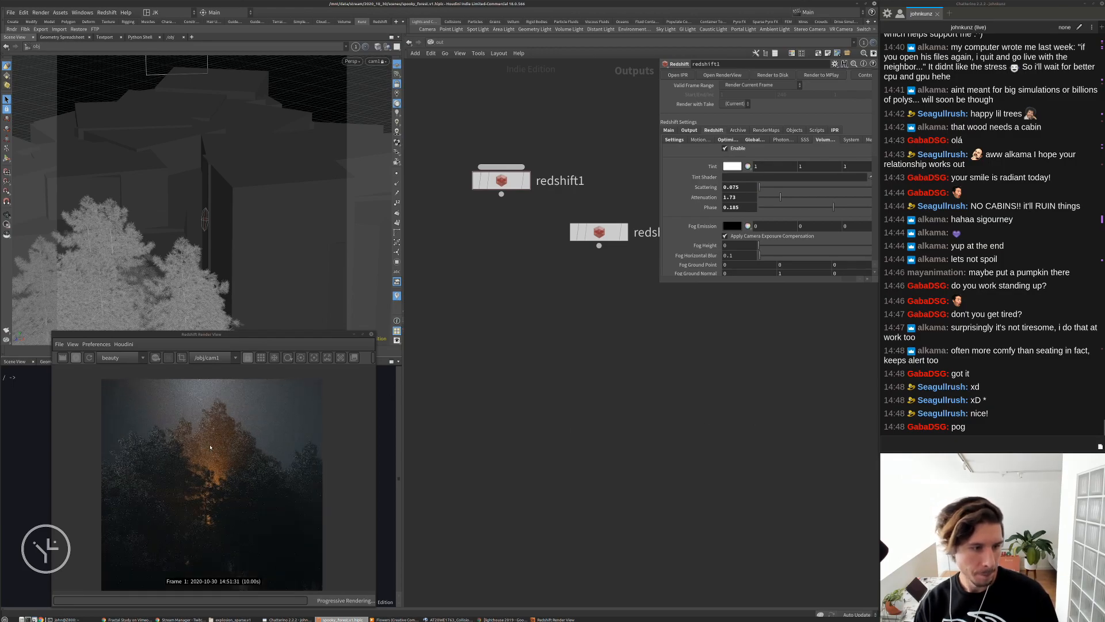
pyautogui.scroll(-2, 162, 444)
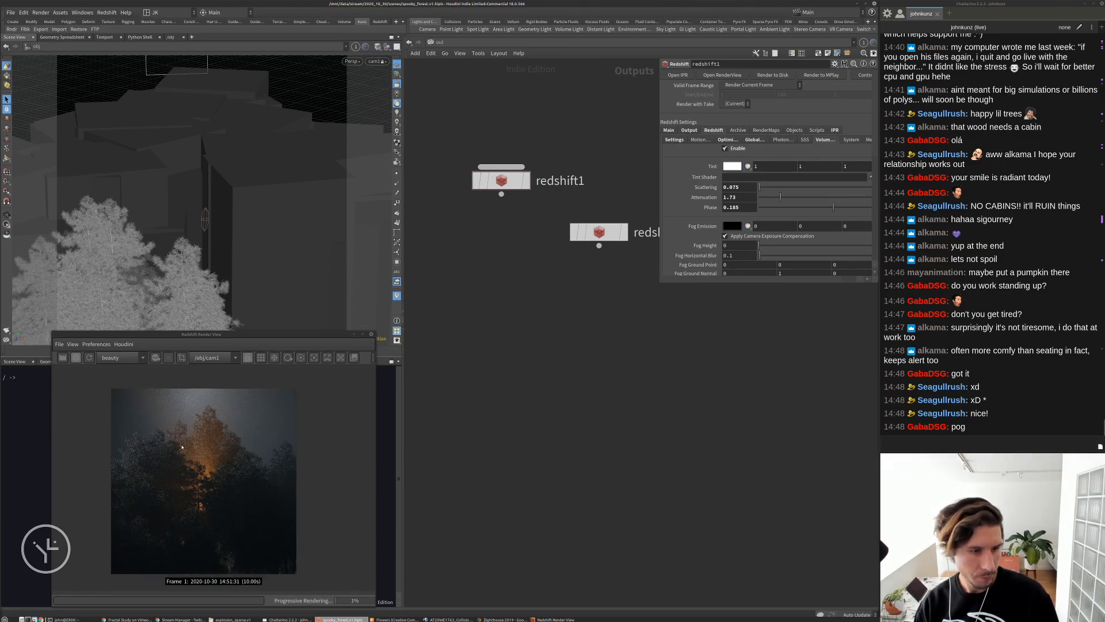
# Set redshift1's volume attenuation to 1.25 and its scattering to 0.04
pyautogui.doubleClick(731, 198)
pyautogui.write('25')
pyautogui.press('Return')
pyautogui.doubleClick(732, 189)
pyautogui.write('04')
pyautogui.press('Return')
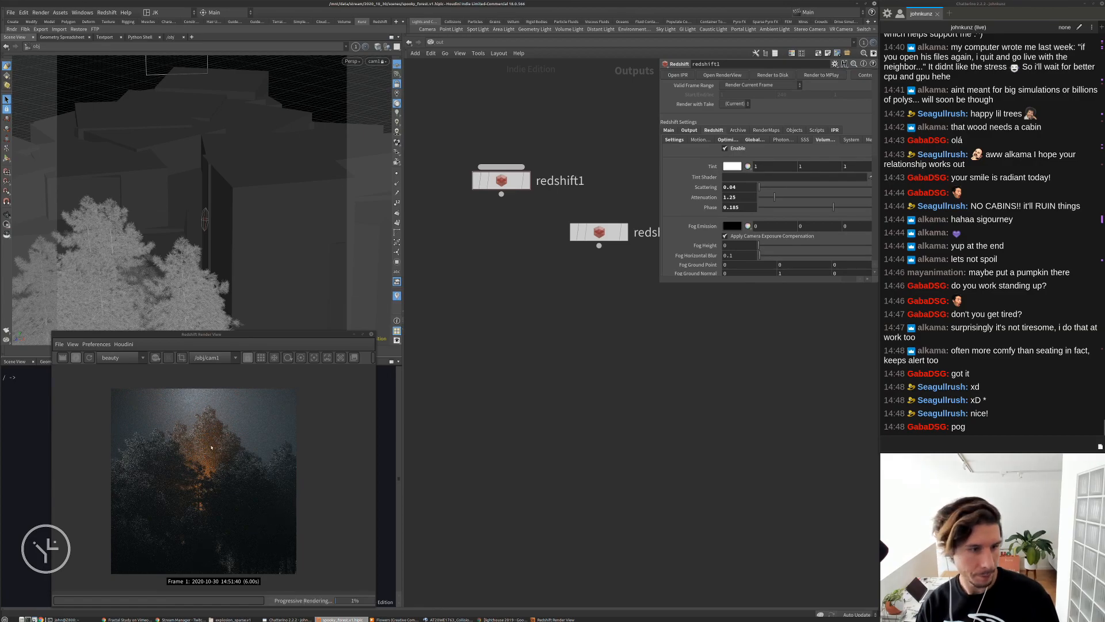
pyautogui.scroll(-1, 194, 459)
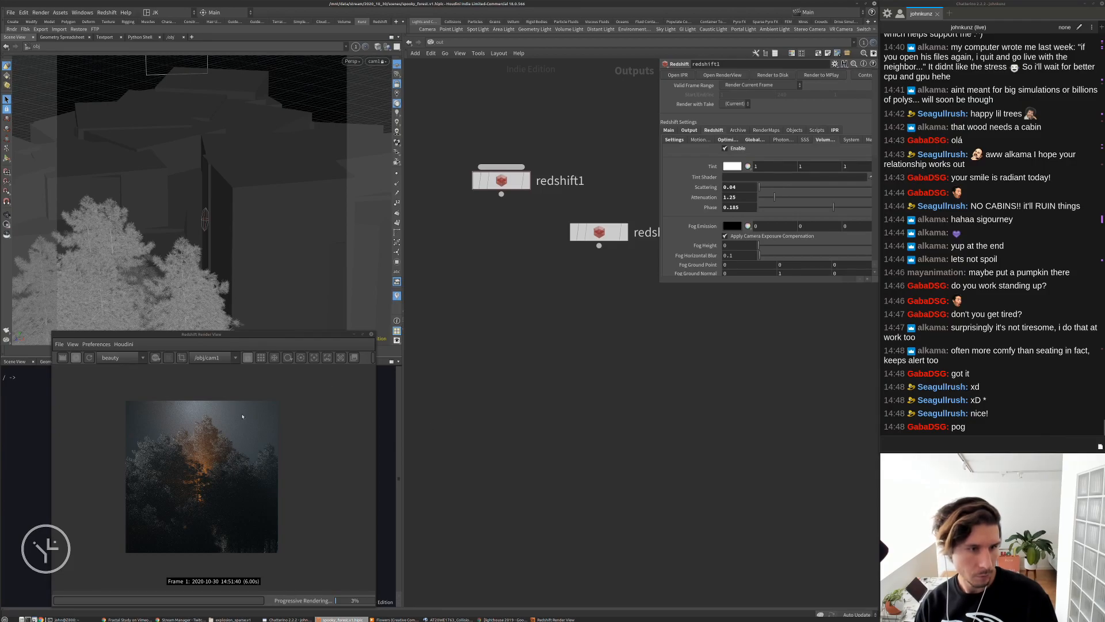
# Widen the Redshift render view, show its display settings, and enable and expand Photographic Exposure
pyautogui.moveTo(387, 366); pyautogui.dragTo(559, 370)
pyautogui.click(552, 358)
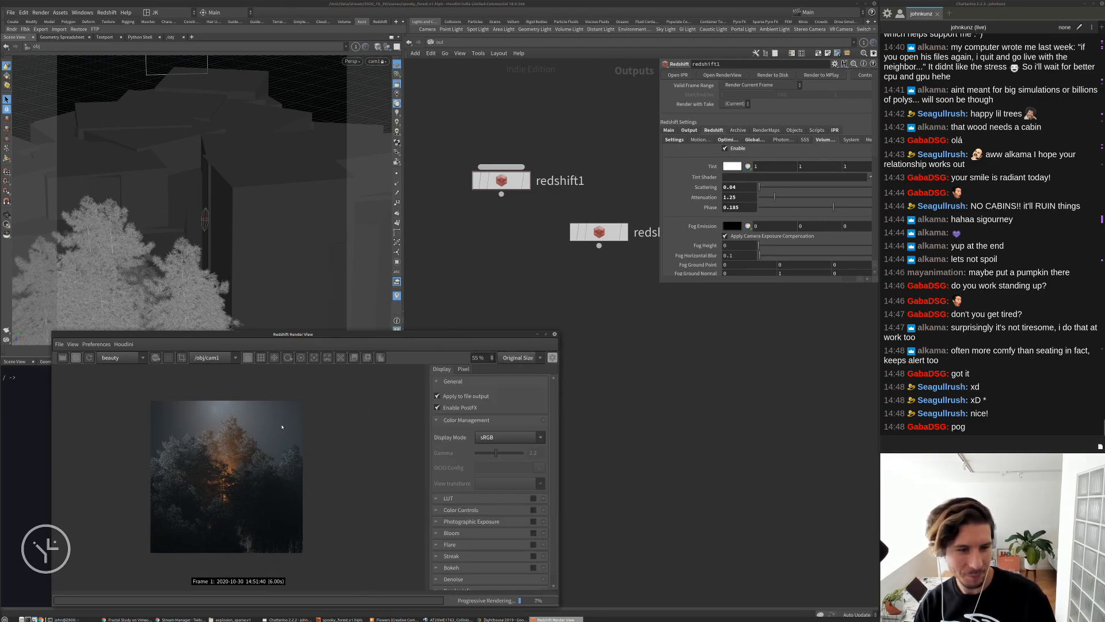
pyautogui.click(533, 521)
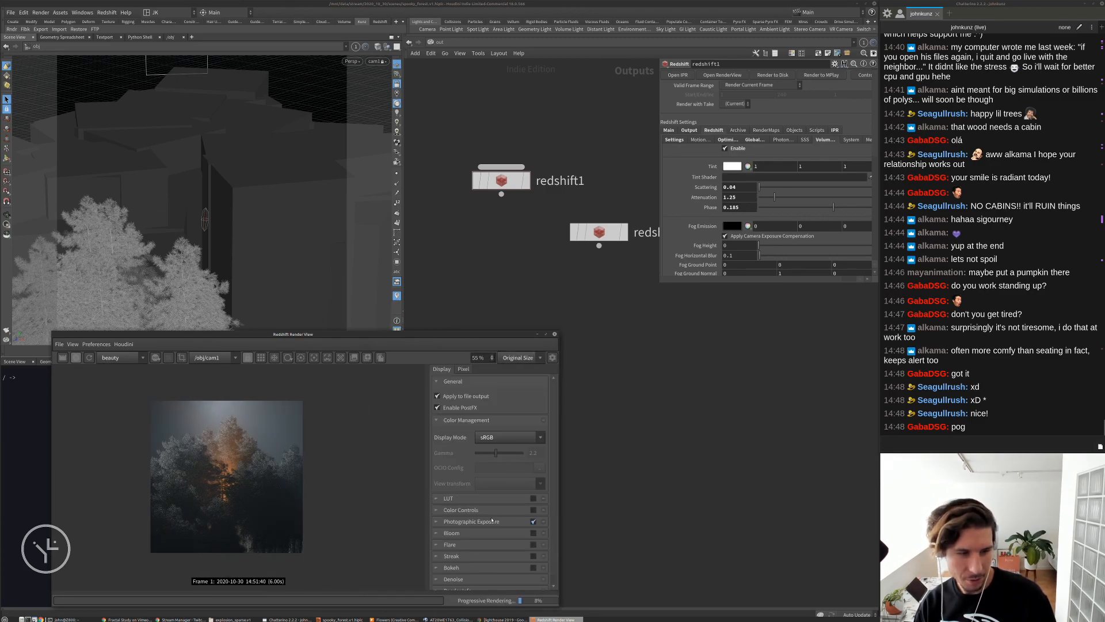
pyautogui.click(486, 521)
pyautogui.scroll(-2, 487, 527)
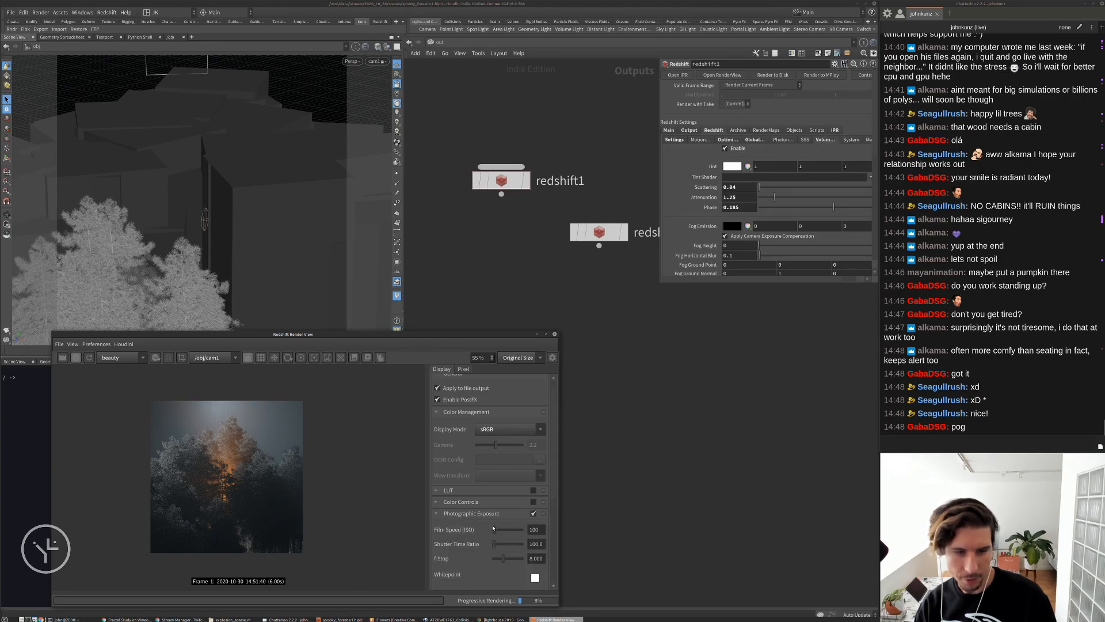
# Adjust Photographic Exposure by adding vignetting, with allowed overexposure at 0.872 and f-stop at 5.817
pyautogui.scroll(-3, 487, 527)
pyautogui.moveTo(518, 500); pyautogui.dragTo(515, 510)
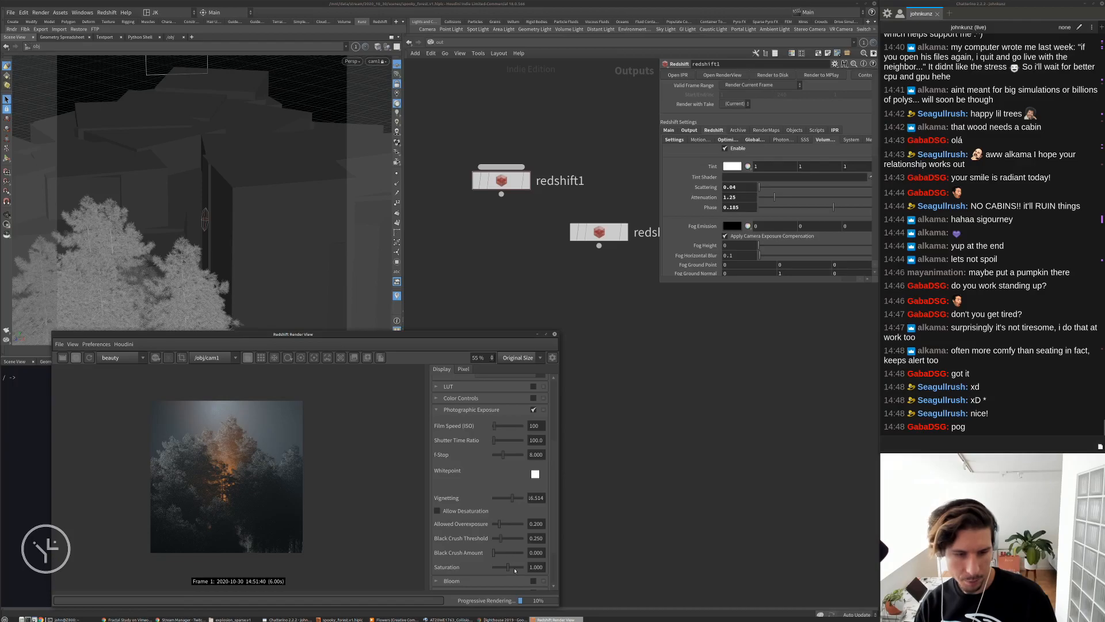
pyautogui.click(520, 524)
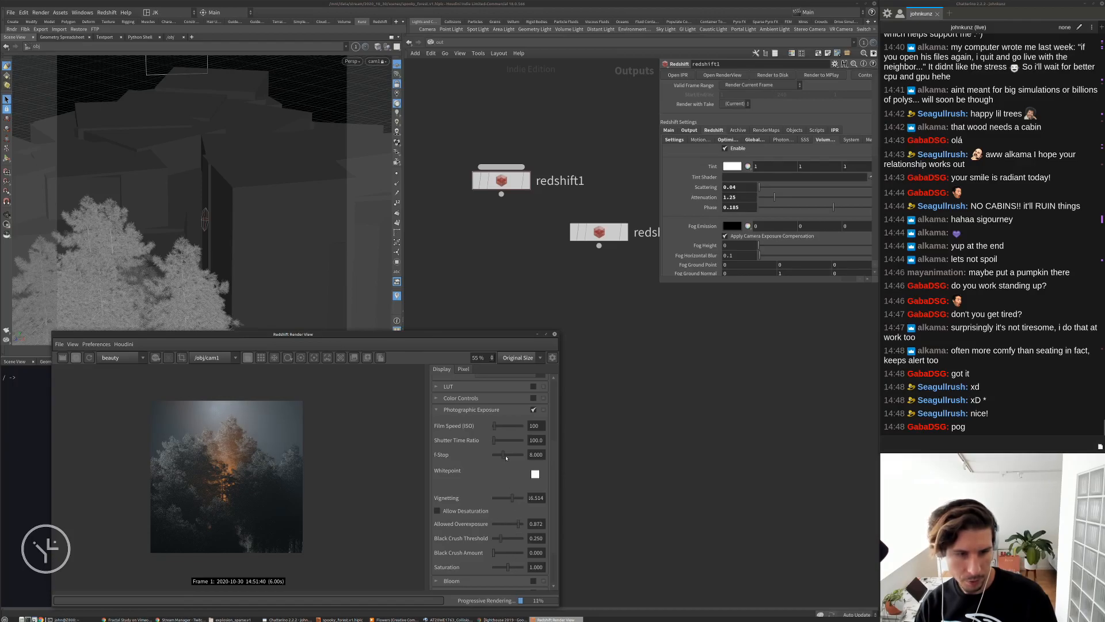
pyautogui.moveTo(503, 457); pyautogui.dragTo(500, 457)
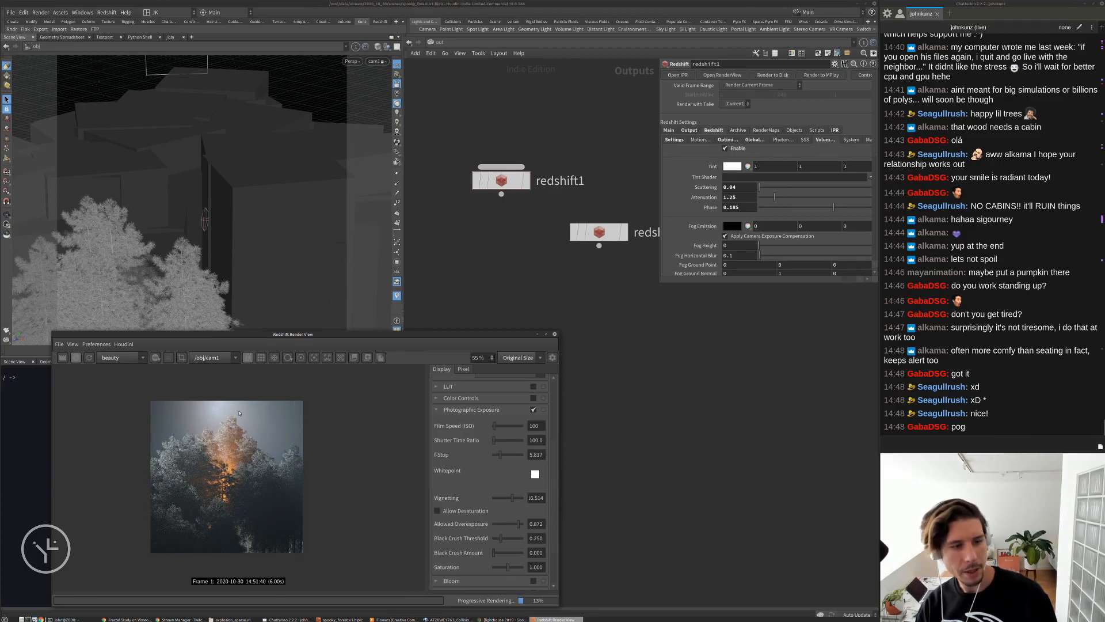
pyautogui.scroll(3, 213, 429)
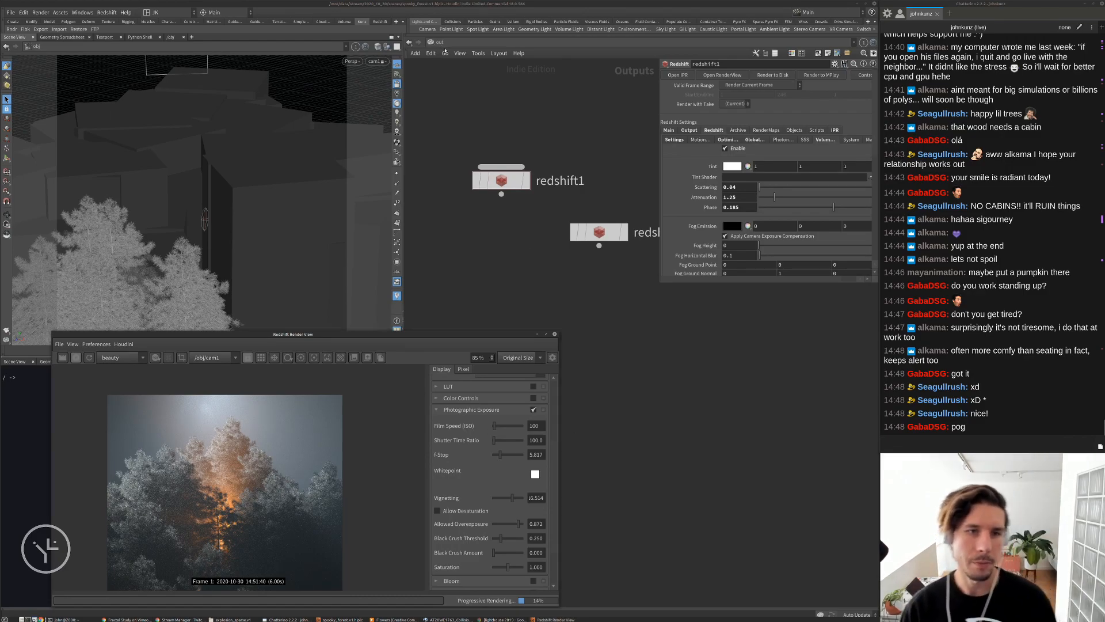
# Return to the obj network and raise ambient_backlight by setting its Y translation to 22
pyautogui.click(438, 42)
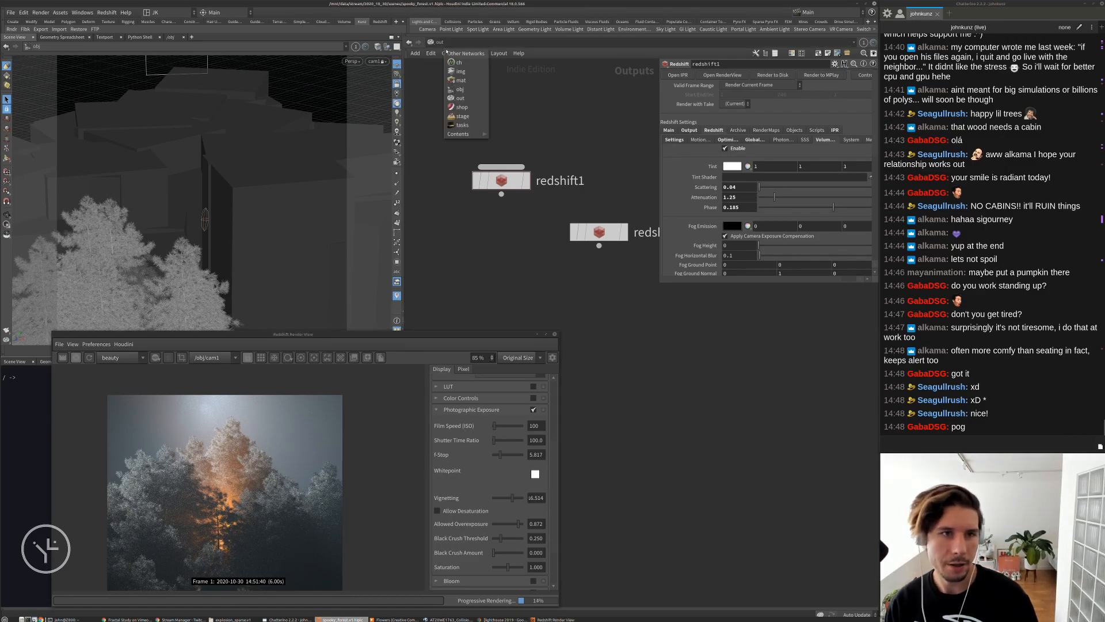
pyautogui.click(459, 90)
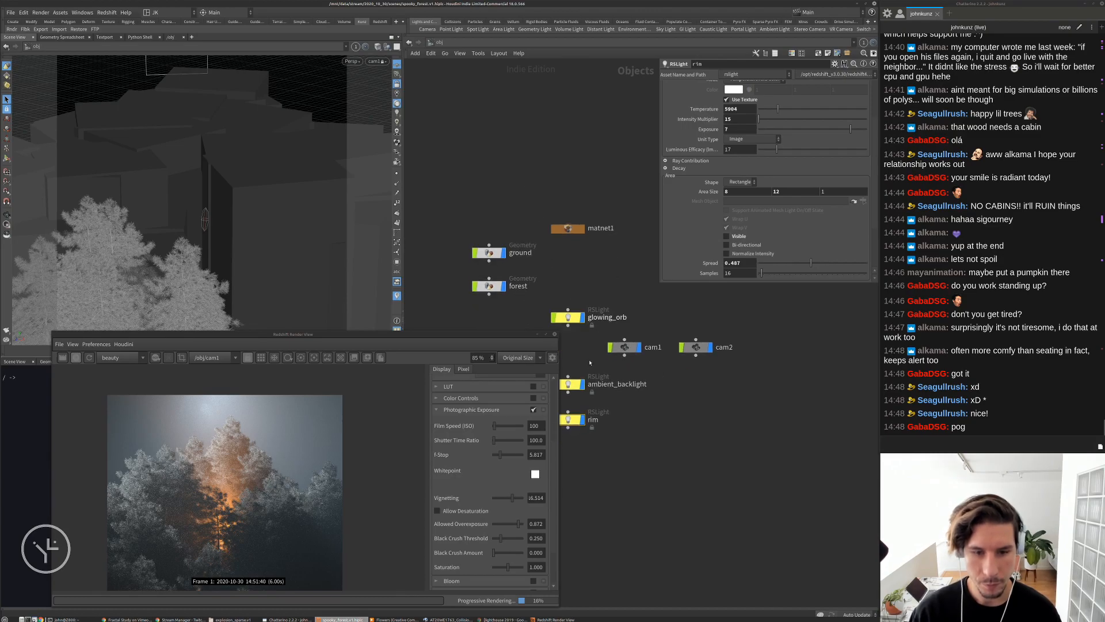
pyautogui.click(574, 385)
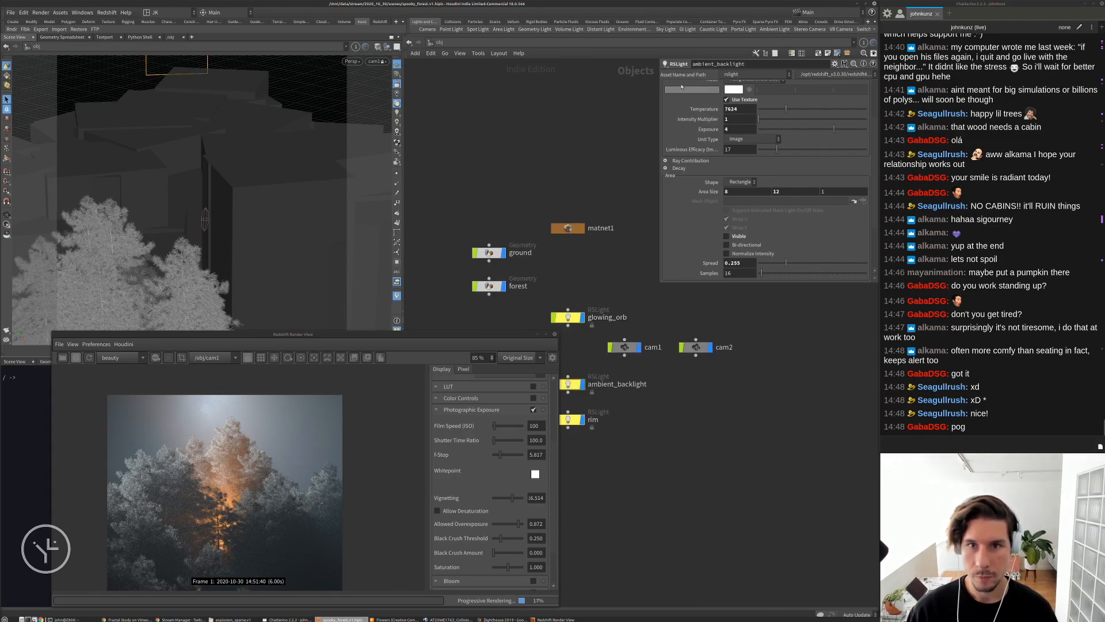
pyautogui.click(675, 86)
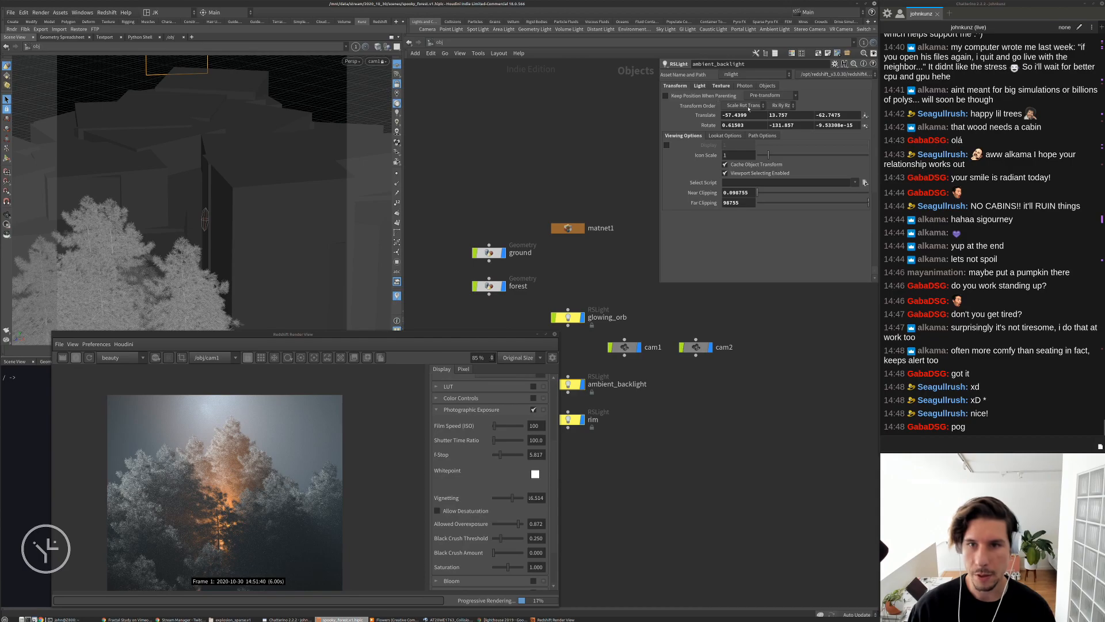
pyautogui.click(792, 114)
pyautogui.write('22')
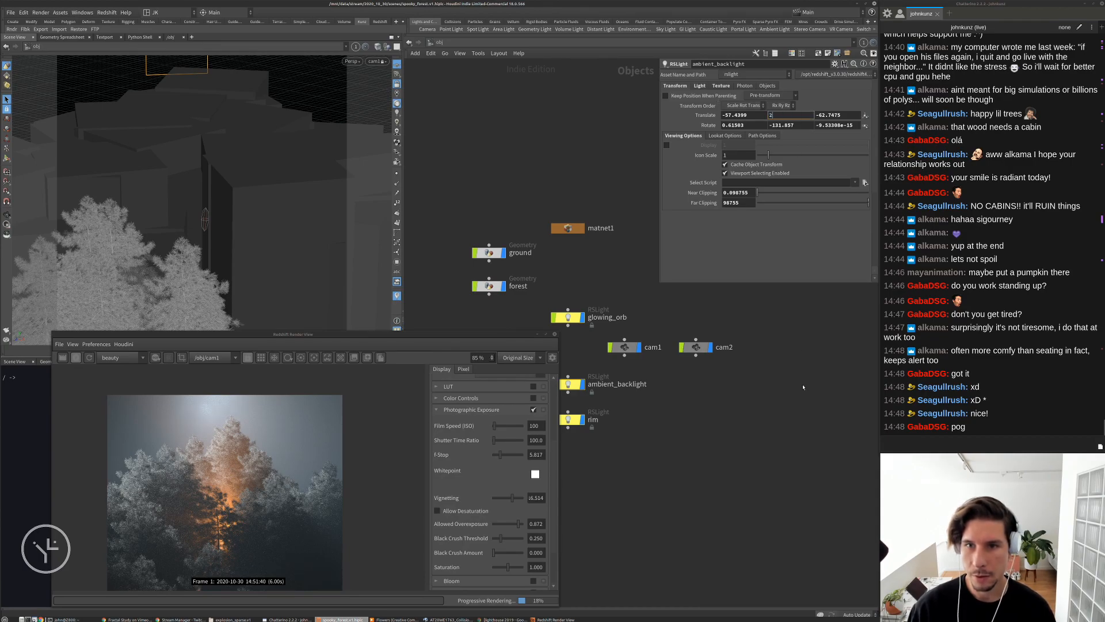
pyautogui.press('Return')
pyautogui.scroll(-2, 242, 415)
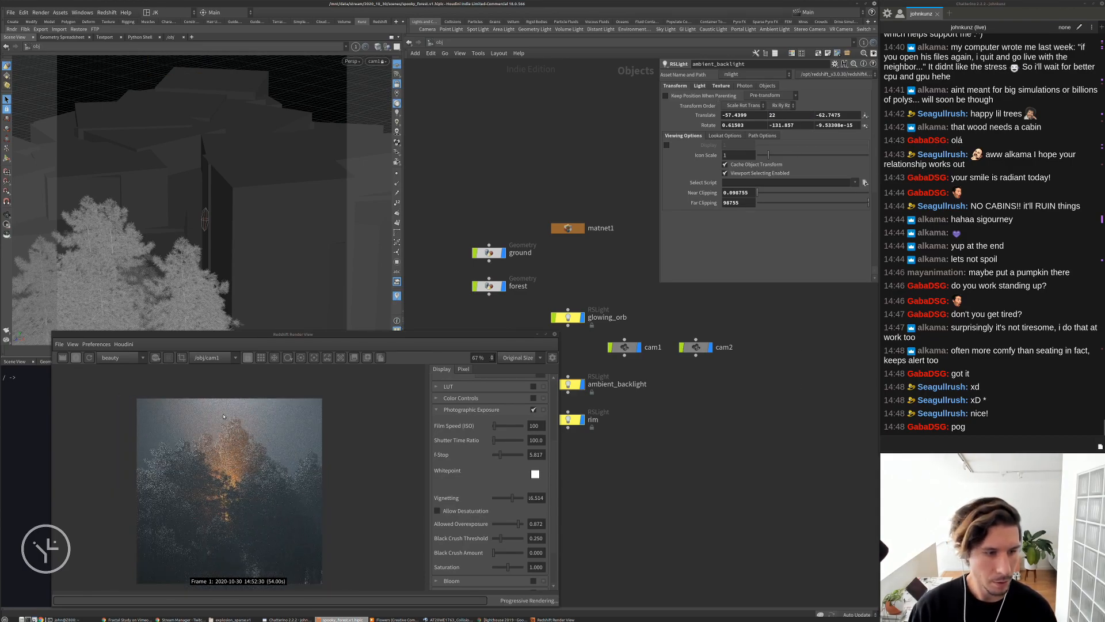
# Try lowering ambient_backlight to a Y translation of 18 and check the updated render
pyautogui.scroll(-1, 225, 420)
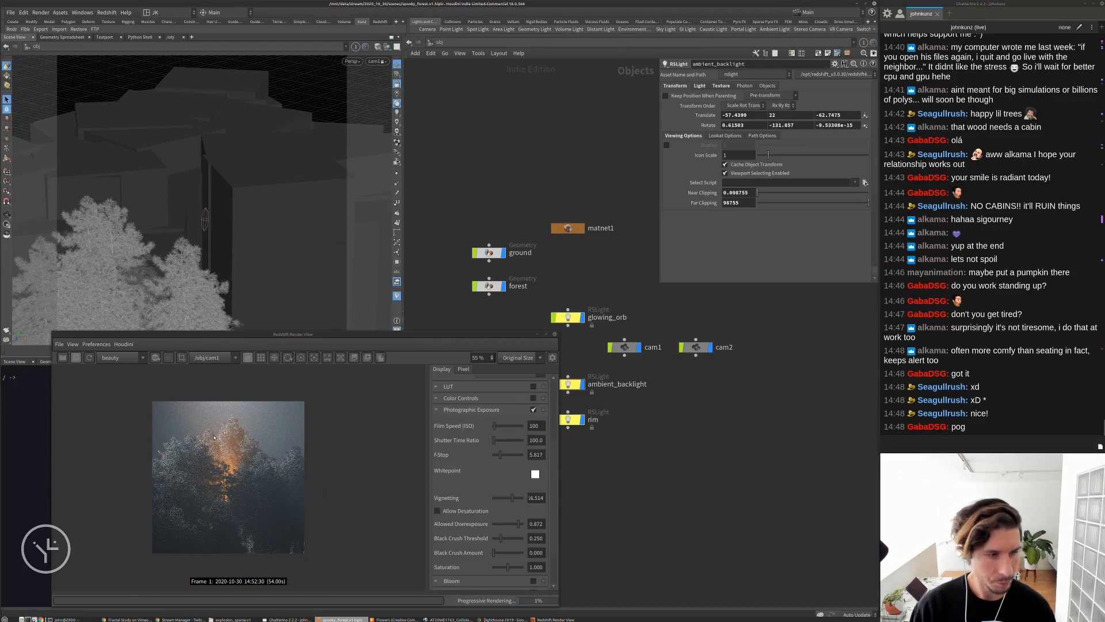
pyautogui.doubleClick(793, 115)
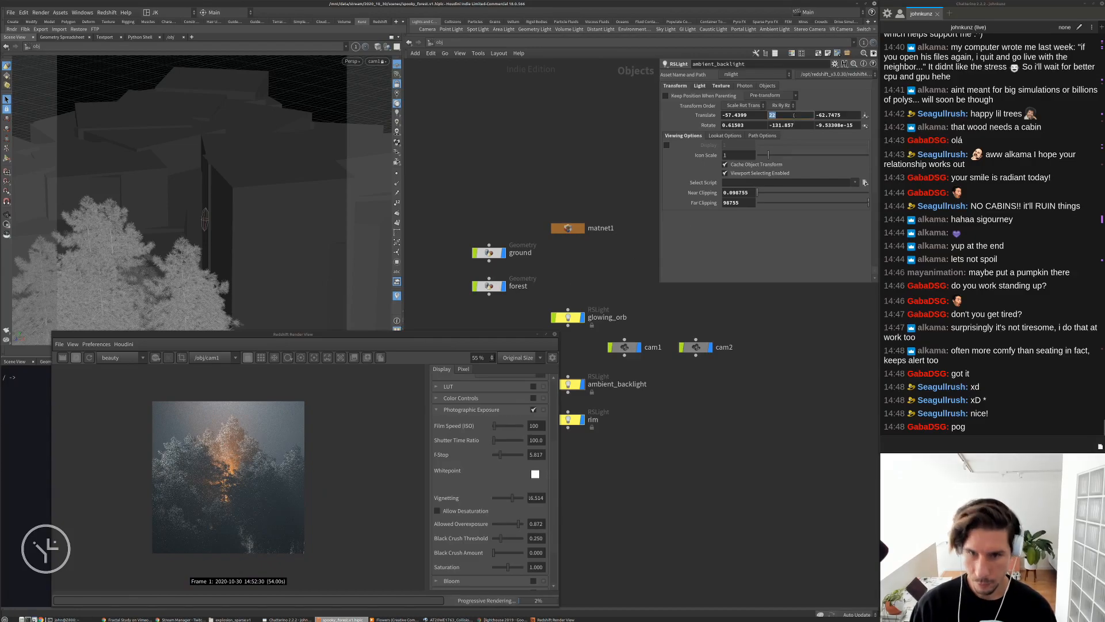
pyautogui.write('18')
pyautogui.press('Return')
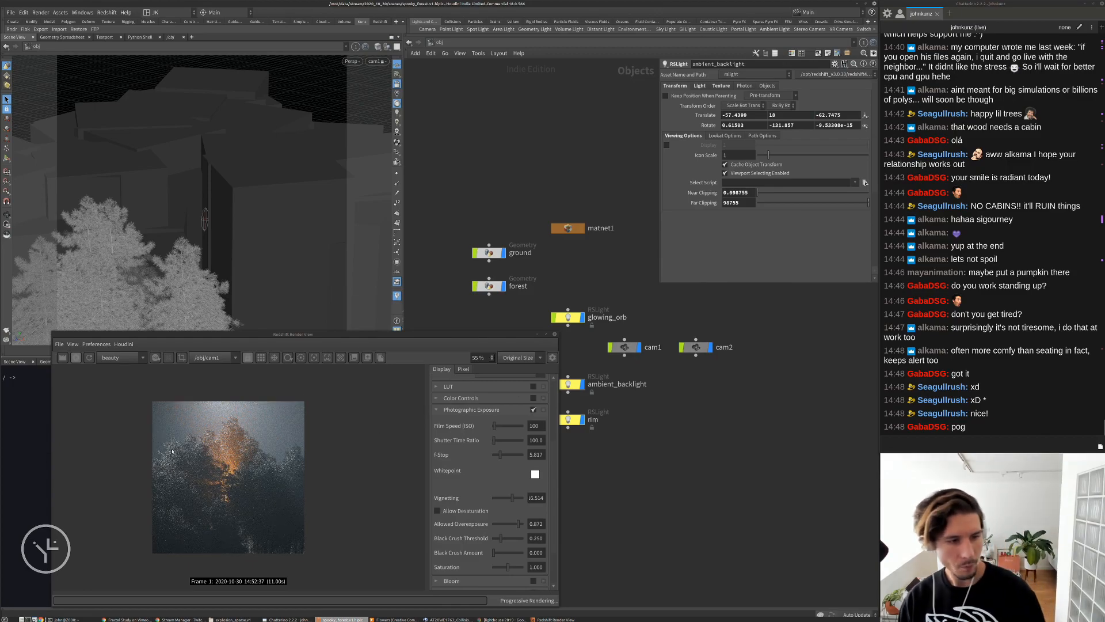
pyautogui.scroll(-1, 225, 477)
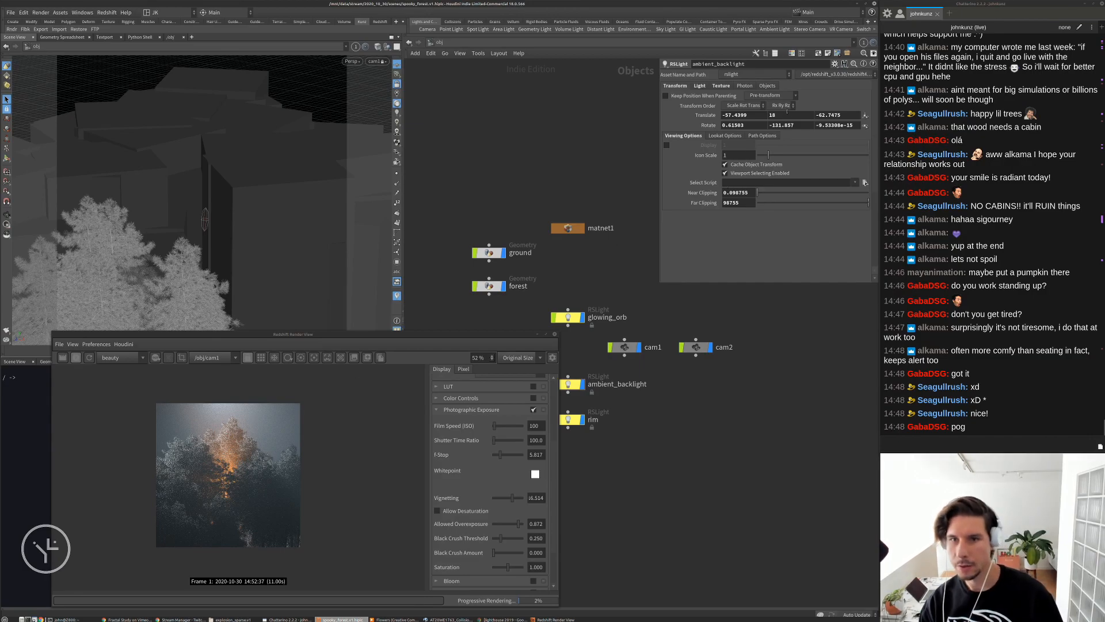
# Set ambient_backlight's Y translation to 20, inspect the refined render, and stop the live rendering
pyautogui.doubleClick(782, 115)
pyautogui.write('20')
pyautogui.press('Return')
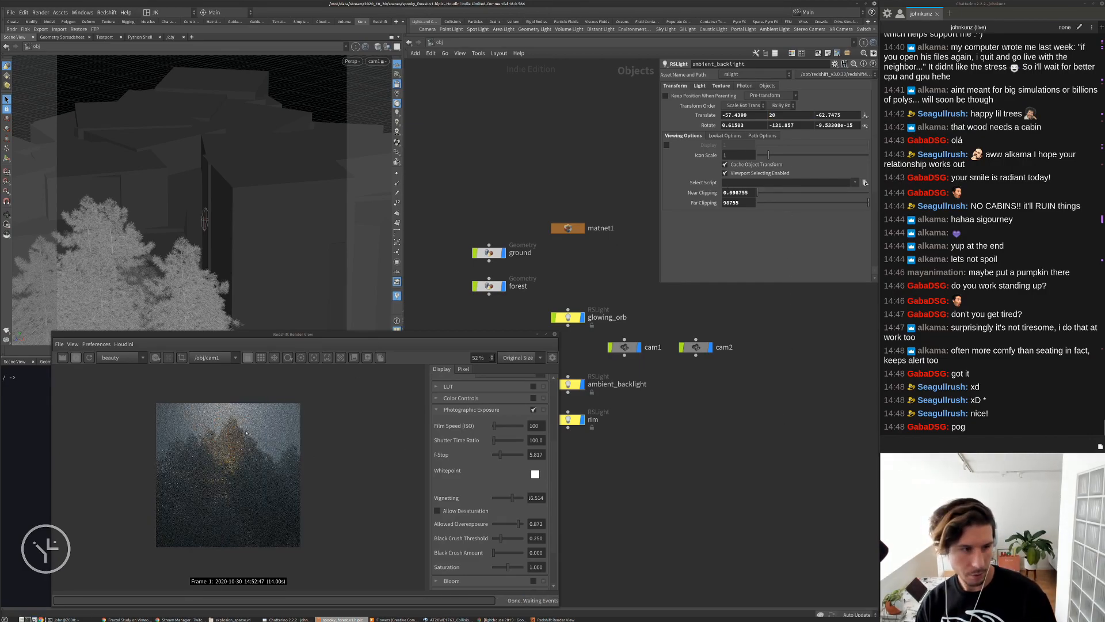
pyautogui.scroll(1, 225, 433)
pyautogui.scroll(2, 297, 429)
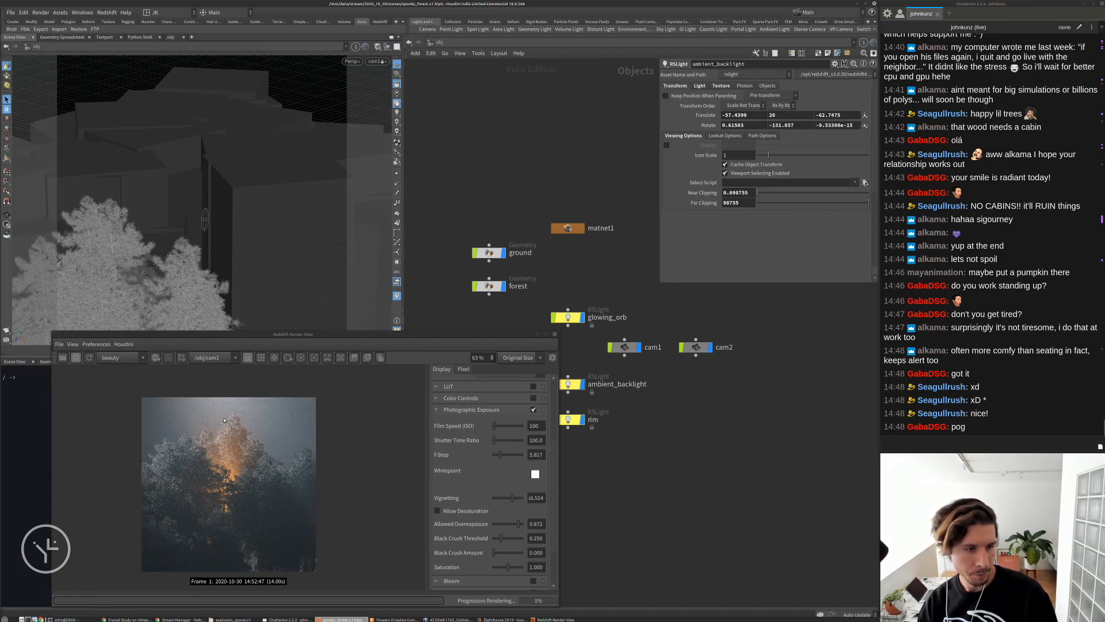
pyautogui.scroll(-2, 218, 447)
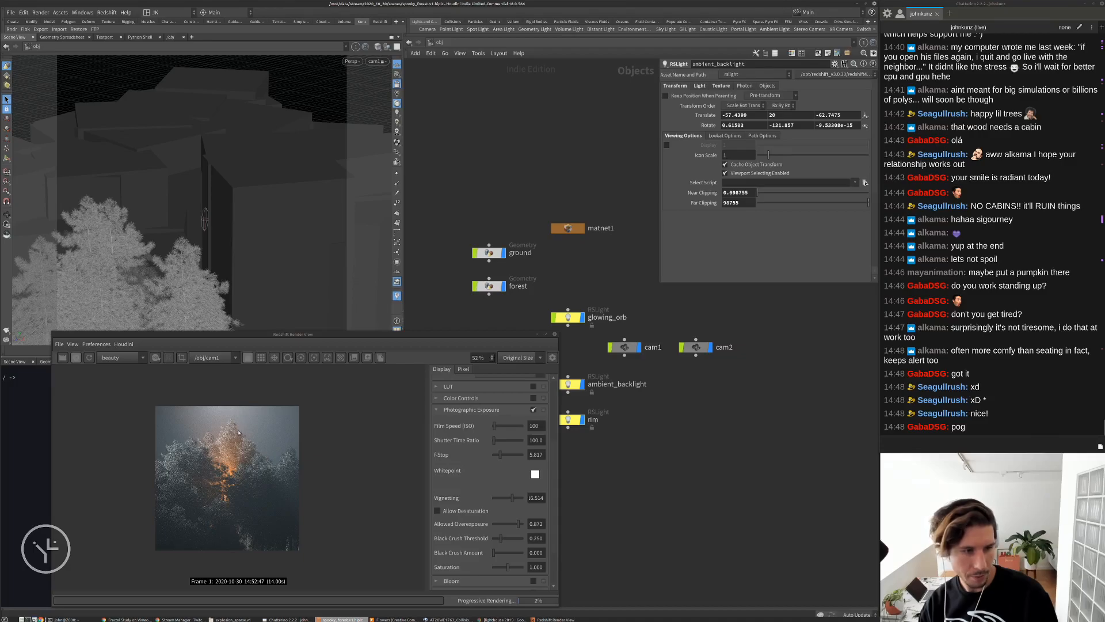
pyautogui.scroll(2, 239, 432)
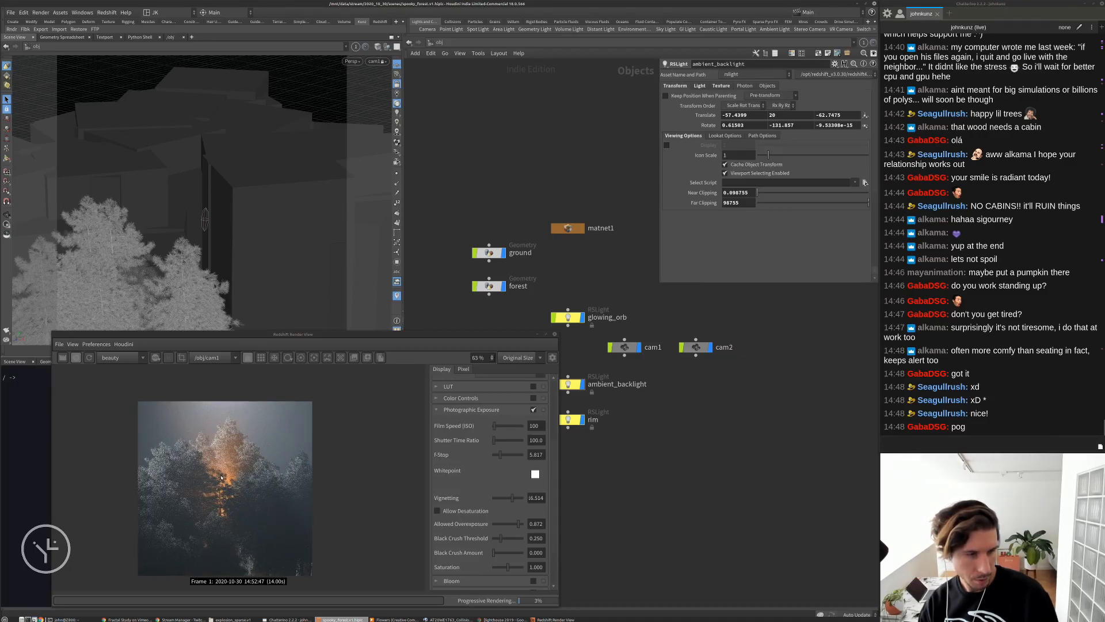
pyautogui.scroll(1, 221, 475)
pyautogui.scroll(-2, 225, 466)
pyautogui.click(74, 358)
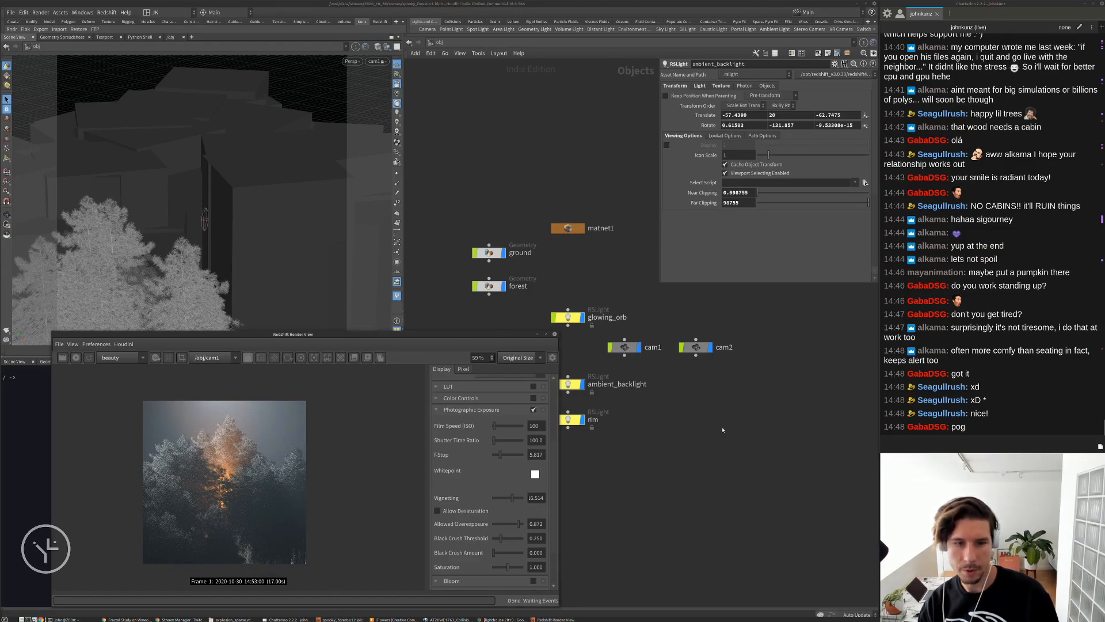
# Open the forest geometry network and connect the output of attribrandomize3 to merge1
pyautogui.doubleClick(483, 287)
pyautogui.moveTo(753, 387); pyautogui.dragTo(729, 346, button='middle')
pyautogui.moveTo(723, 396); pyautogui.dragTo(676, 295)
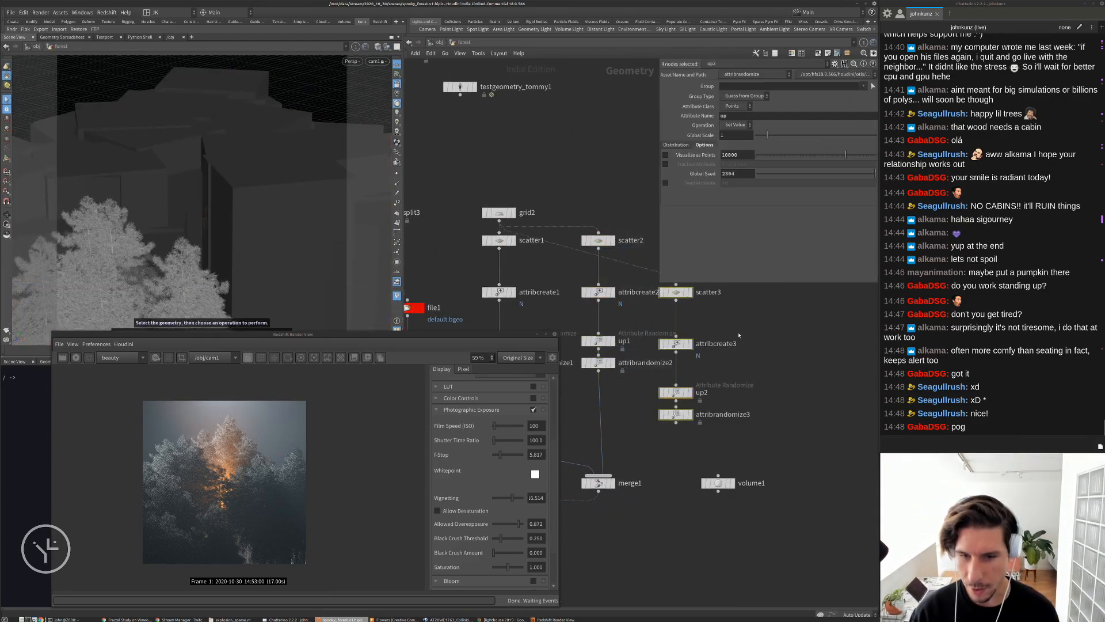
pyautogui.moveTo(738, 336); pyautogui.dragTo(718, 316, button='middle')
pyautogui.click(663, 411)
pyautogui.moveTo(657, 403); pyautogui.dragTo(583, 455)
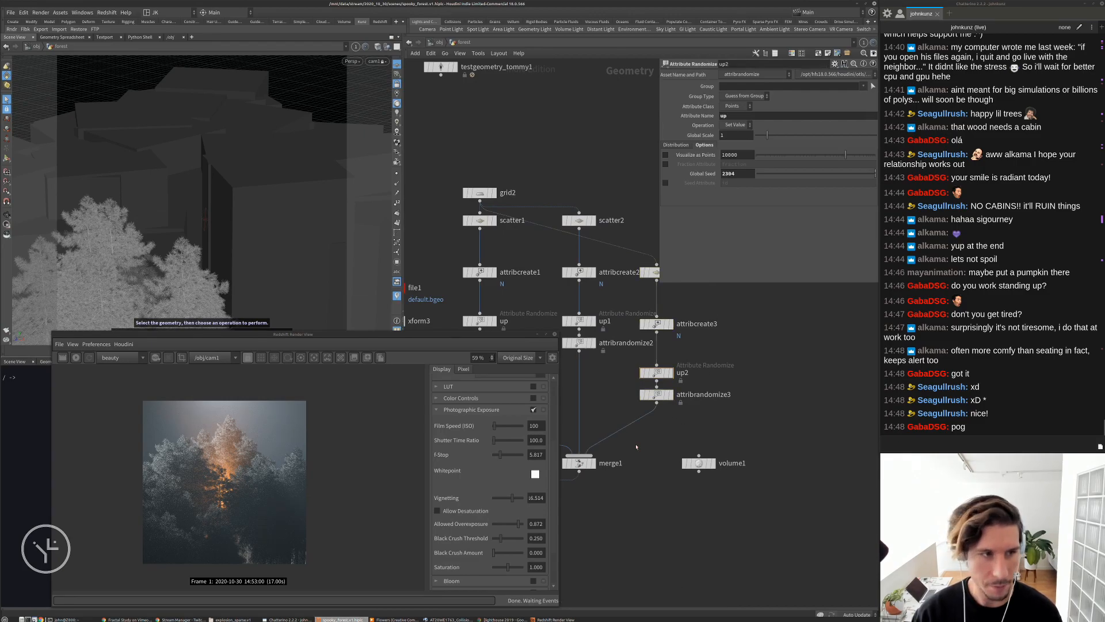
# Try a Global Seed of 3.69 on scatter3
pyautogui.click(656, 272)
pyautogui.moveTo(768, 193)
pyautogui.mouseDown()
pyautogui.moveTo(799, 196)
pyautogui.moveTo(774, 194)
pyautogui.moveTo(788, 197)
pyautogui.mouseUp()
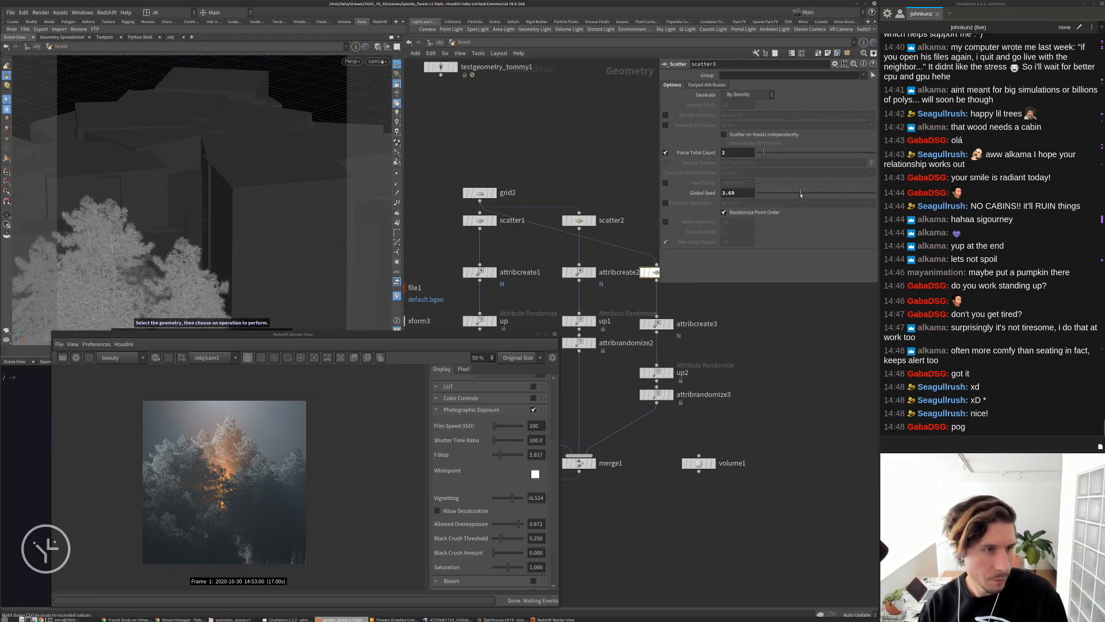
pyautogui.scroll(2, 636, 384)
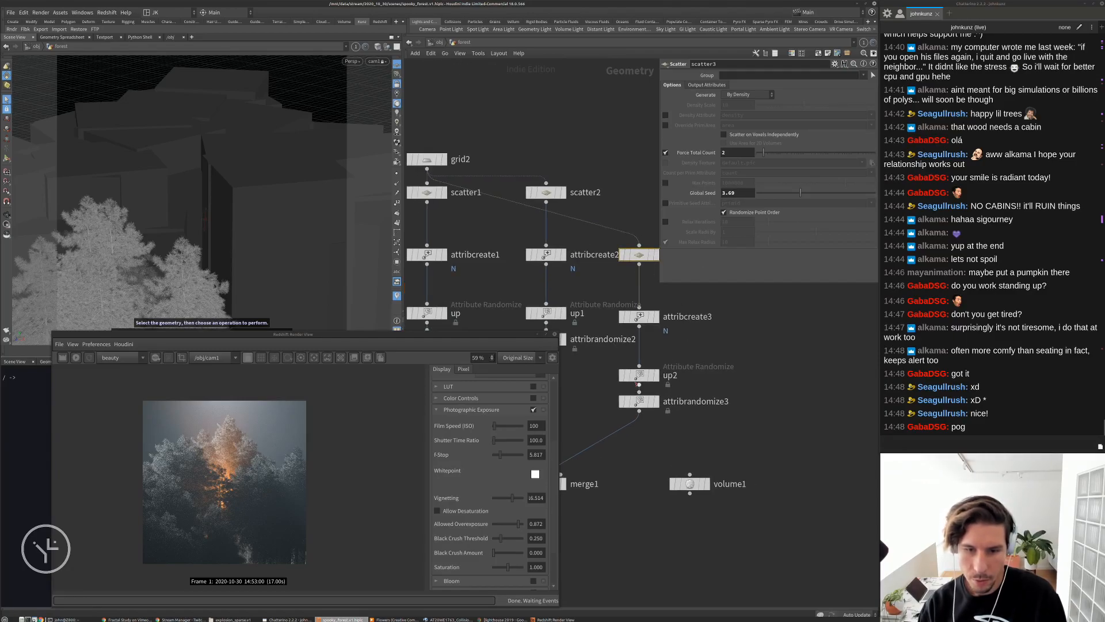
# Review the up2 and attribrandomize3 randomization options, and set scatter3's Global Seed to 4.59
pyautogui.click(638, 375)
pyautogui.click(639, 402)
pyautogui.click(706, 145)
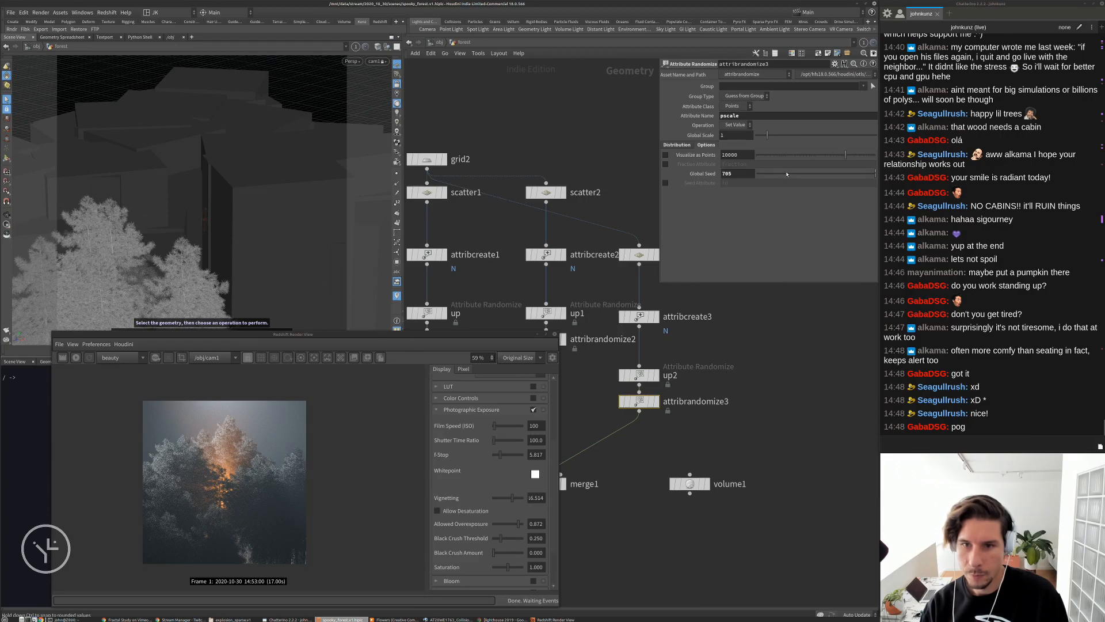
pyautogui.click(650, 259)
pyautogui.moveTo(745, 193); pyautogui.dragTo(786, 194, button='middle')
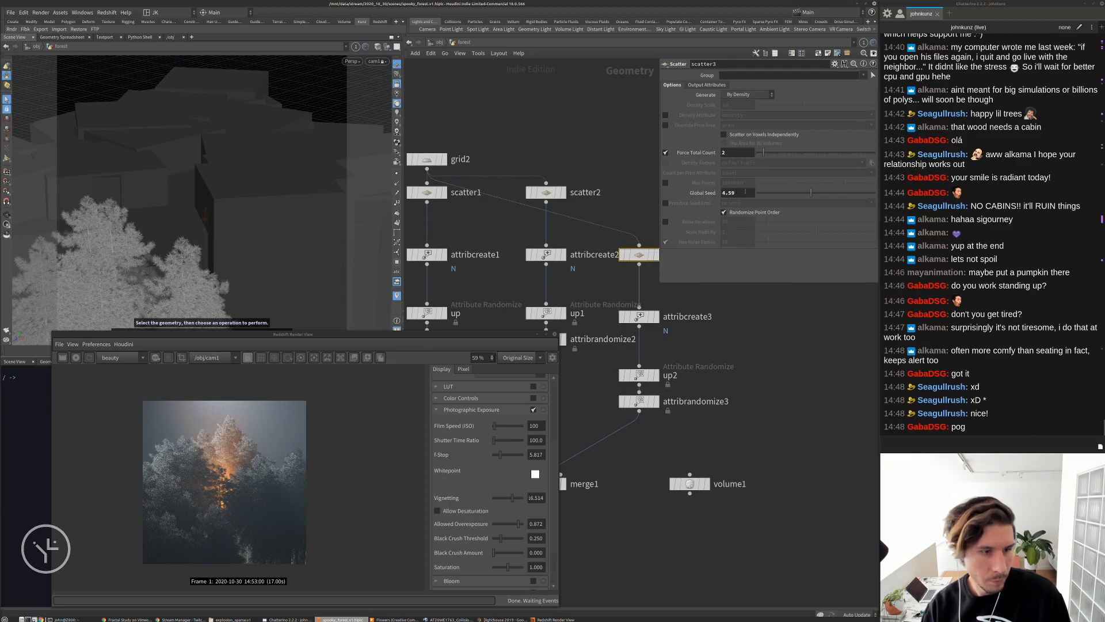
# Temporarily disconnect attribrandomize3 from merge1 to compare the trees, and wire it back in
pyautogui.rightClick(627, 423)
pyautogui.click(639, 450)
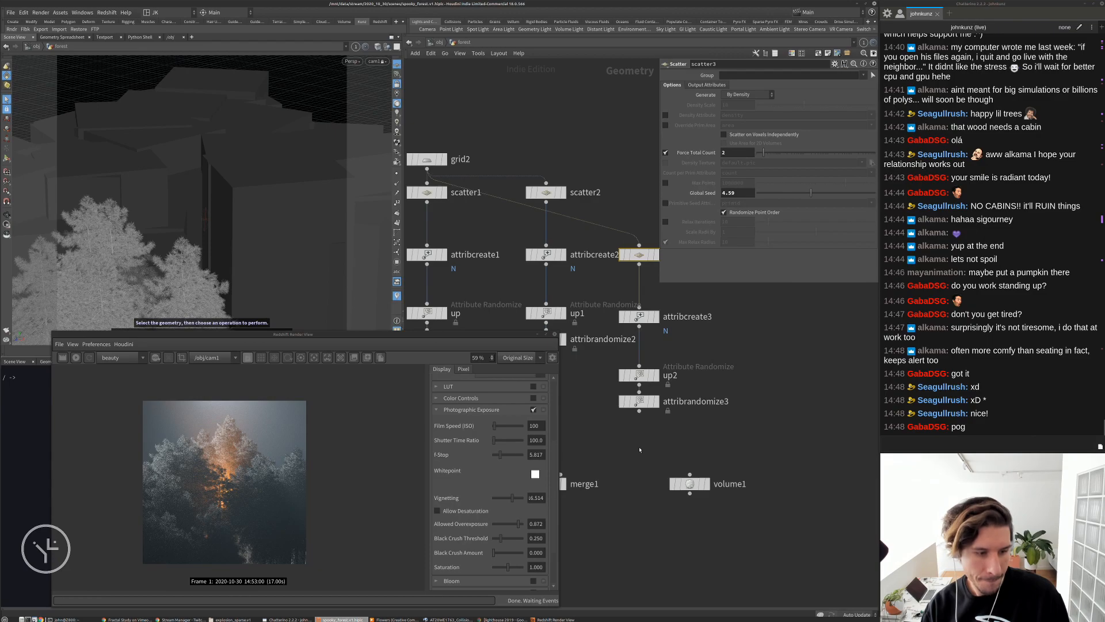
pyautogui.click(640, 411)
pyautogui.click(562, 473)
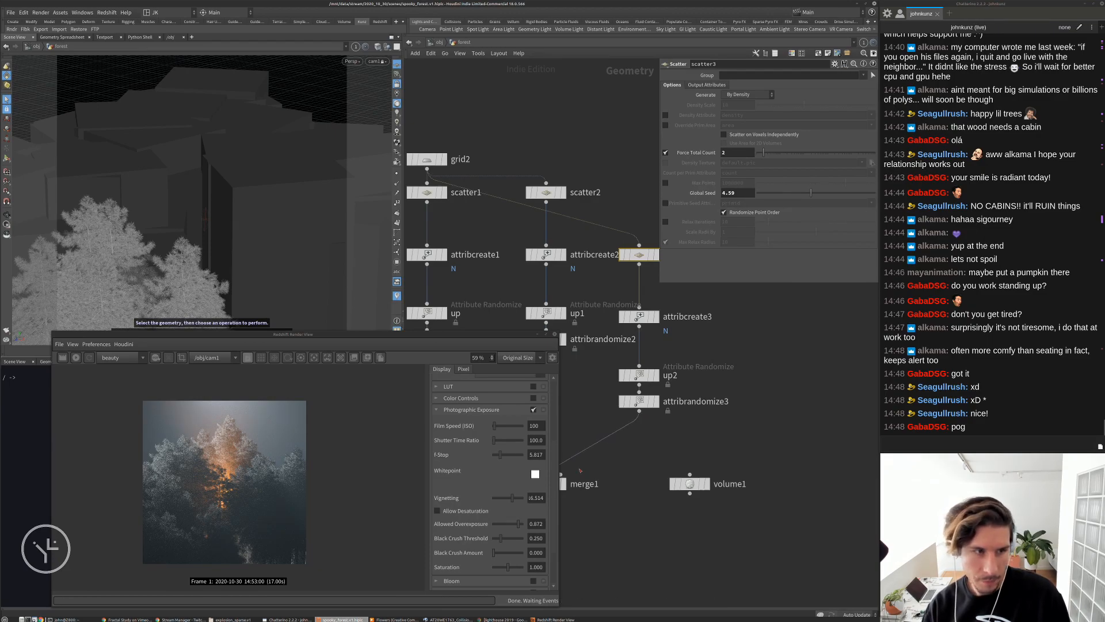
# Add a Transform node and insert it on the wire between attribrandomize3 and merge1
pyautogui.moveTo(649, 453); pyautogui.dragTo(656, 427, button='middle')
pyautogui.press('Tab')
pyautogui.write('xform')
pyautogui.press('Return')
pyautogui.click(719, 413)
pyautogui.moveTo(719, 413); pyautogui.dragTo(646, 408)
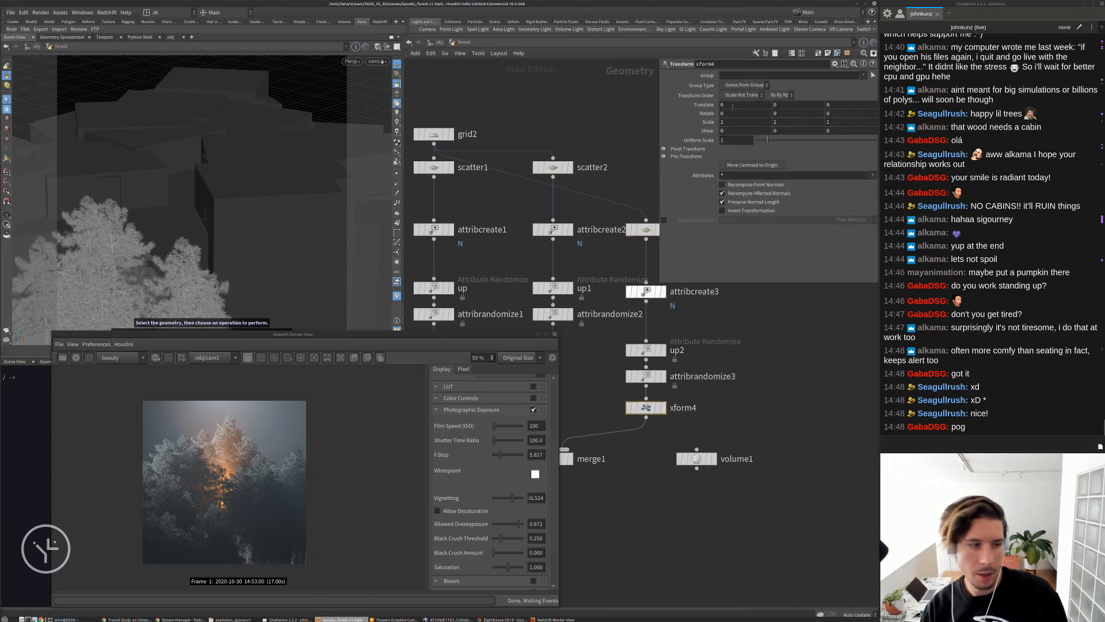
# Move the foreground trees with the new Transform node by setting its translation to 2.8 in X and 6 in Z
pyautogui.moveTo(733, 106)
pyautogui.mouseDown(button='middle')
pyautogui.moveTo(740, 92)
pyautogui.moveTo(729, 93)
pyautogui.mouseUp(button='middle')
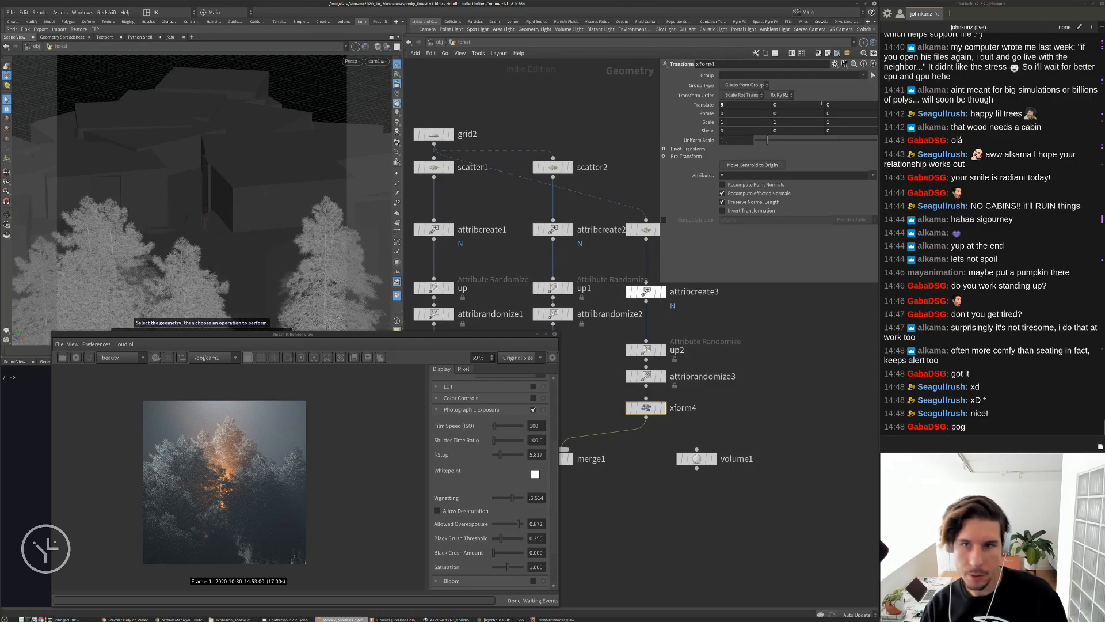
pyautogui.moveTo(843, 104); pyautogui.dragTo(844, 90, button='middle')
pyautogui.moveTo(744, 105); pyautogui.dragTo(765, 105, button='middle')
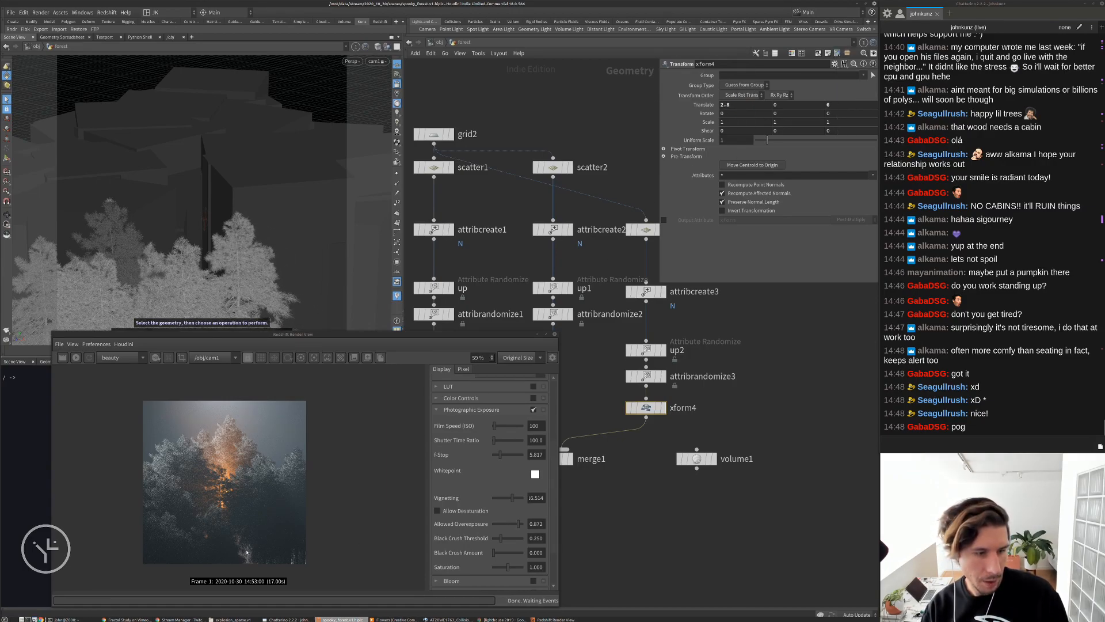
# Run the live render, examine the repositioned foreground trees and the lower corner up close, and stop the rendering
pyautogui.click(76, 357)
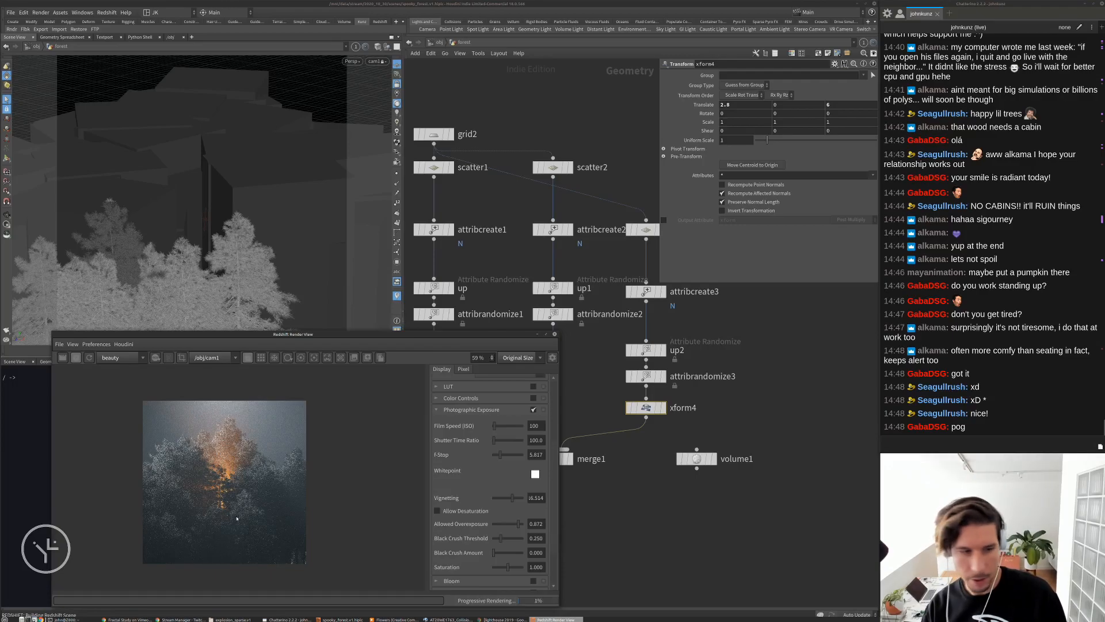
pyautogui.scroll(1, 291, 577)
pyautogui.scroll(-1, 238, 562)
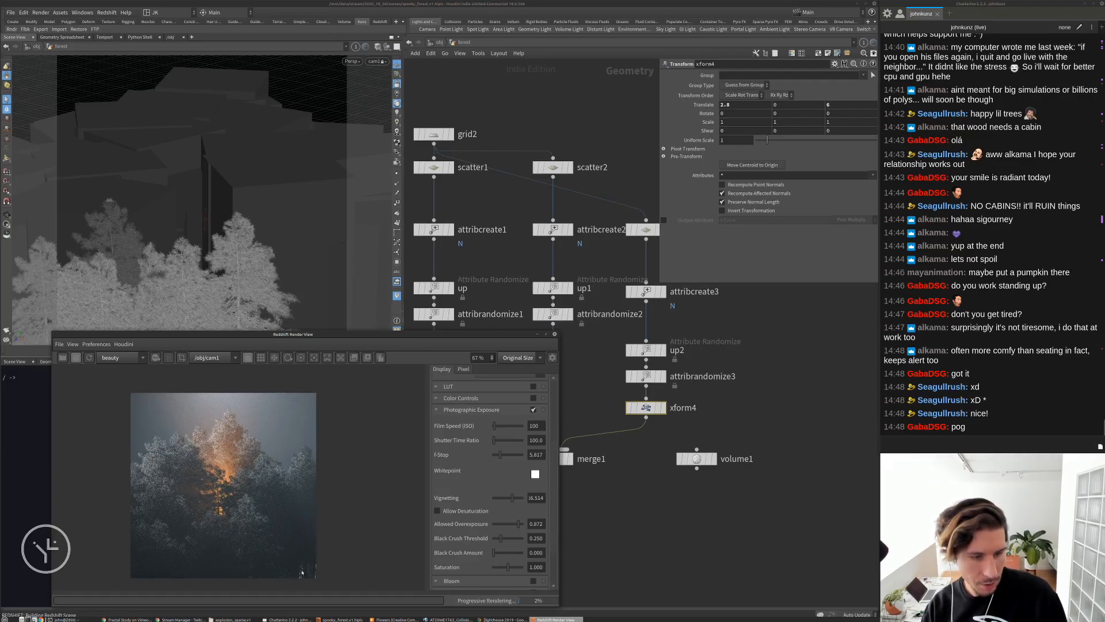
pyautogui.scroll(5, 315, 572)
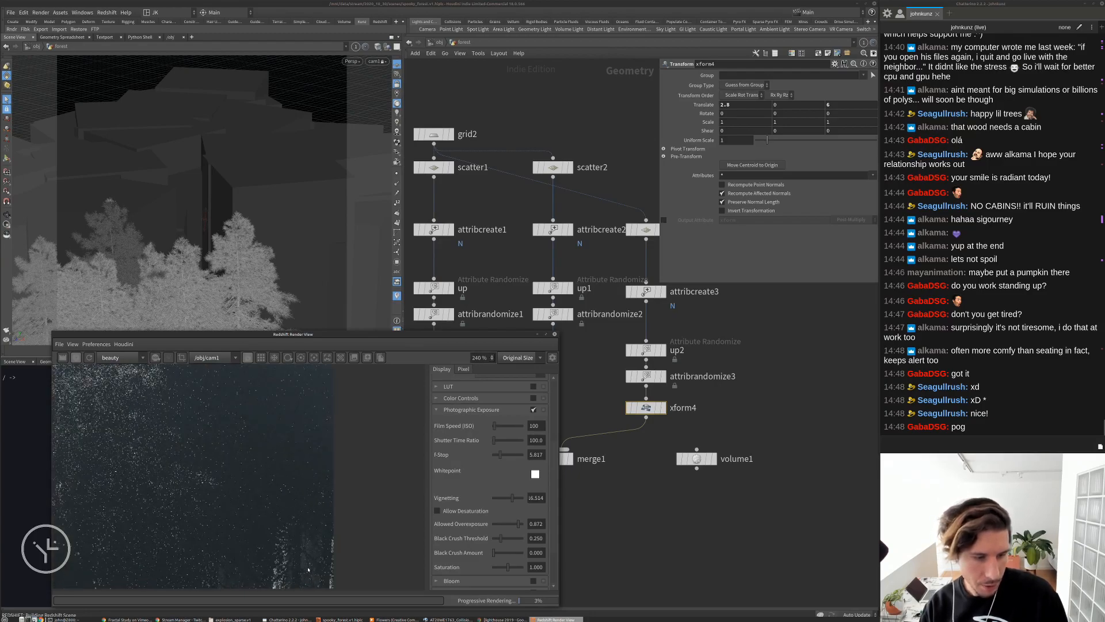
pyautogui.scroll(-5, 308, 558)
pyautogui.scroll(-2, 301, 563)
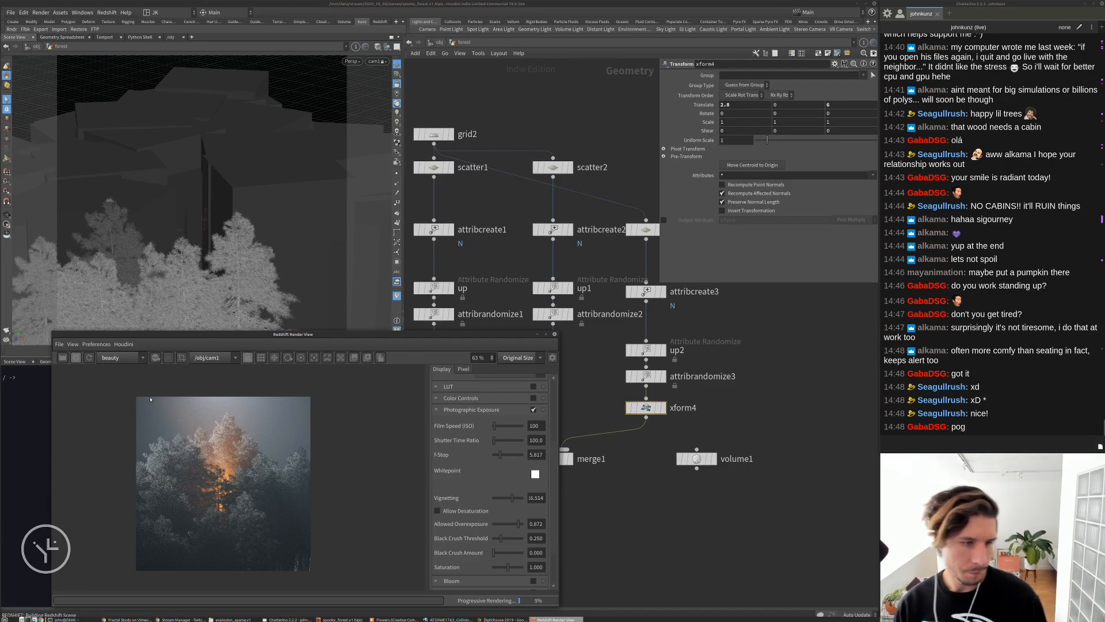
pyautogui.click(76, 358)
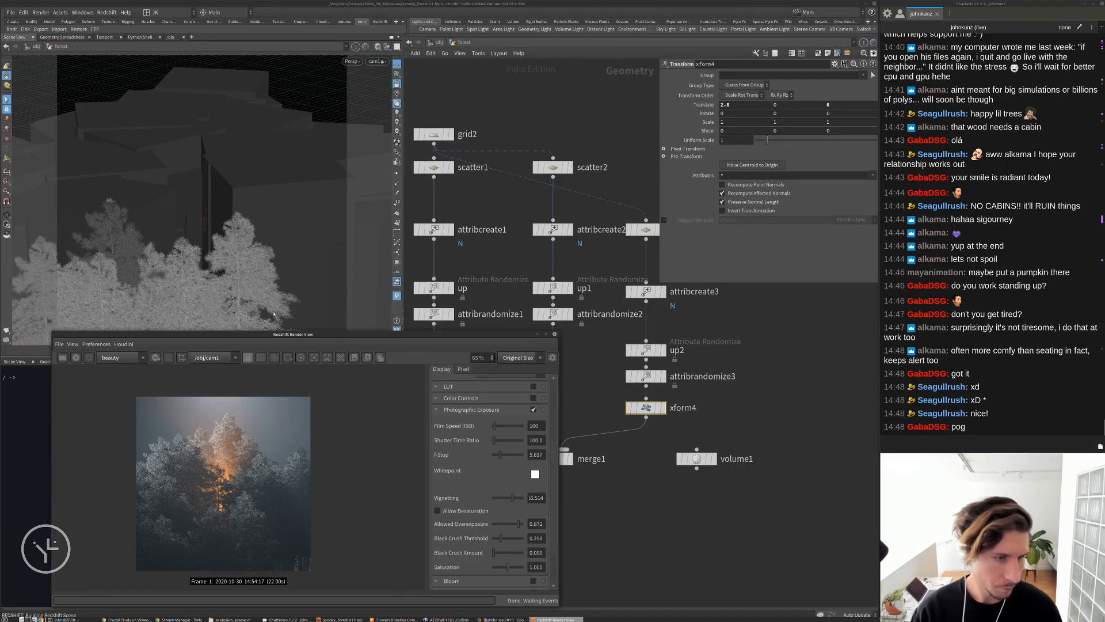
# Open the tree material inside the obj-level matnet1 and lighten Material1's diffuse color to a 0.735 gray
pyautogui.press('u')
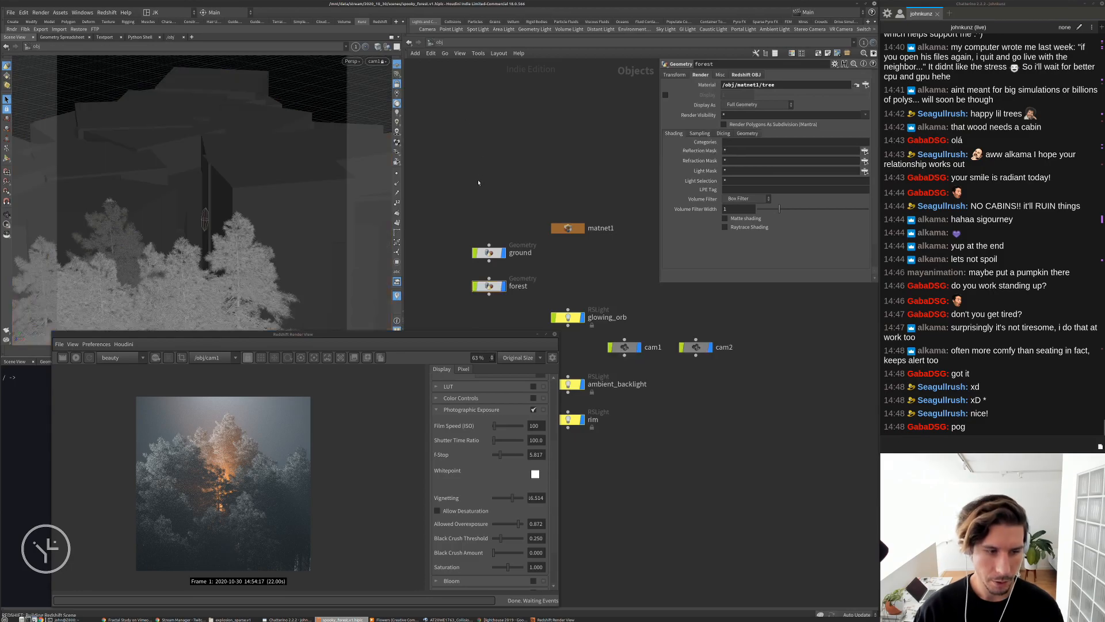
pyautogui.press('h')
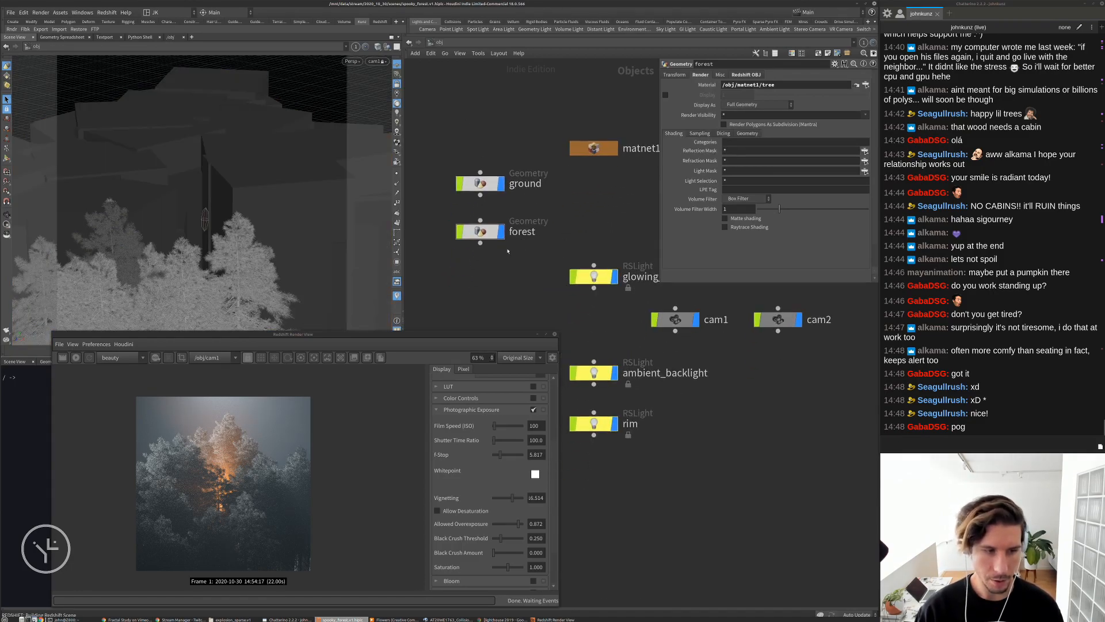
pyautogui.moveTo(548, 258); pyautogui.dragTo(495, 235, button='middle')
pyautogui.doubleClick(542, 125)
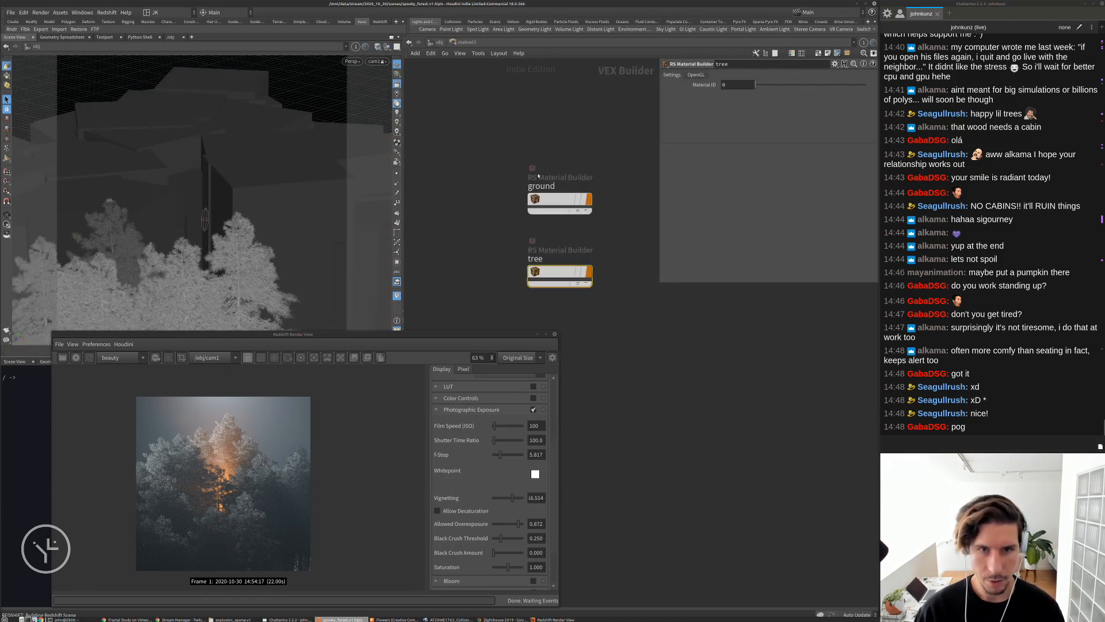
pyautogui.doubleClick(552, 276)
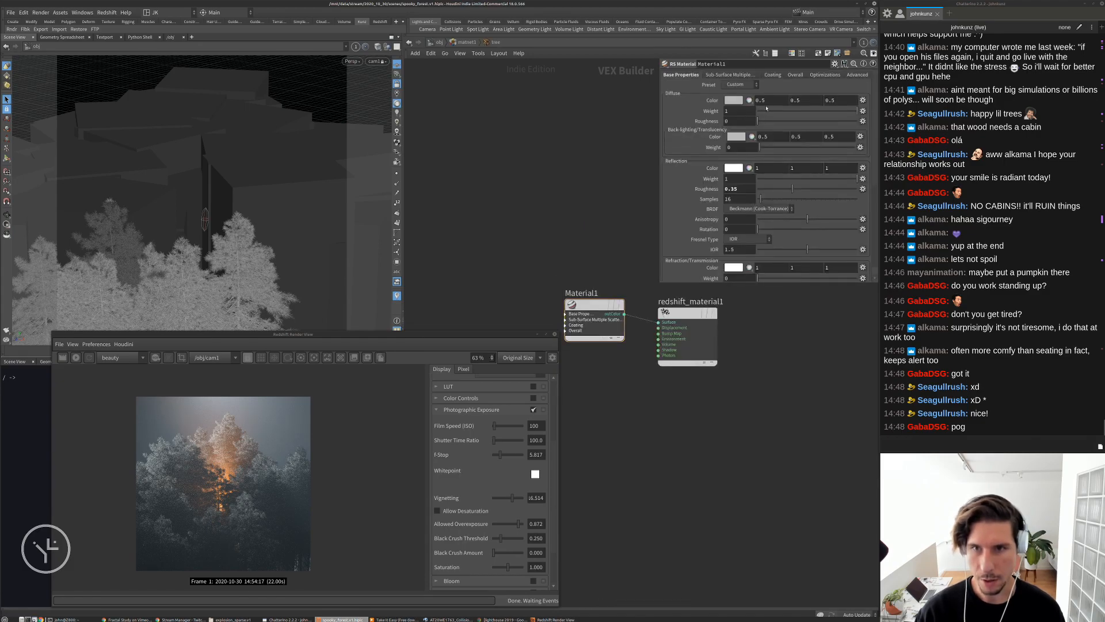
pyautogui.click(736, 101)
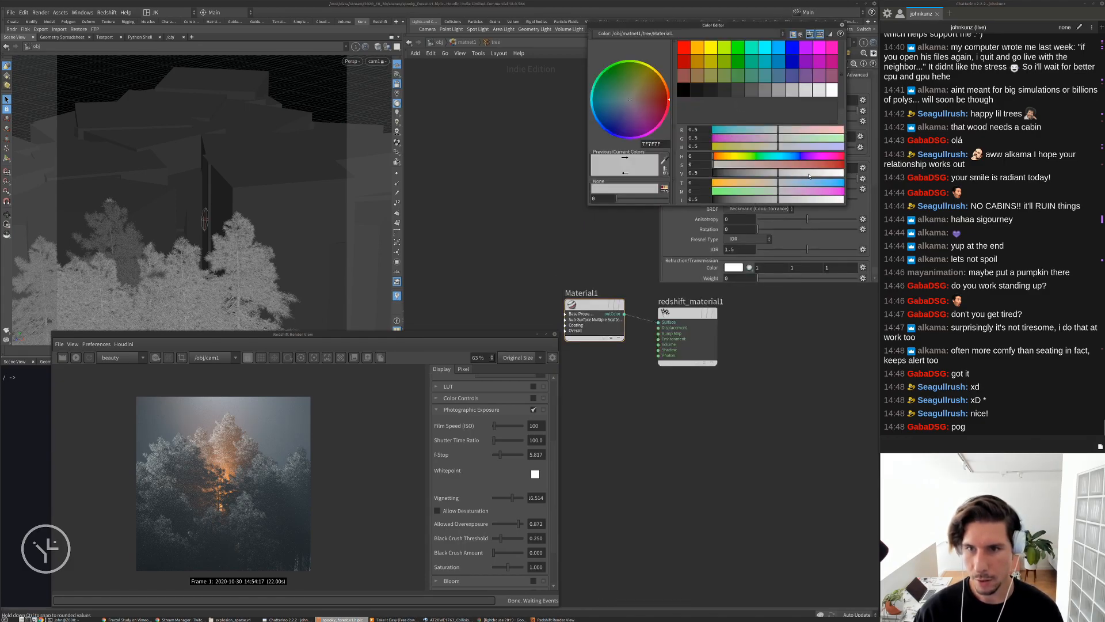
pyautogui.click(809, 172)
pyautogui.click(842, 25)
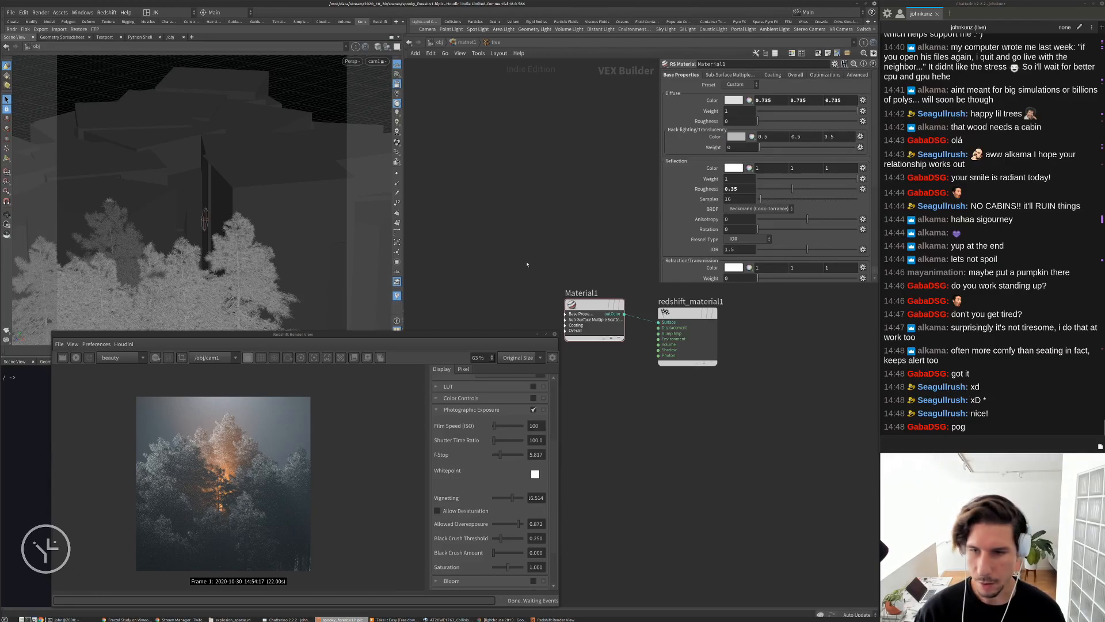
# Switch from the material network to the out network and show redshift1's Output settings
pyautogui.click(431, 42)
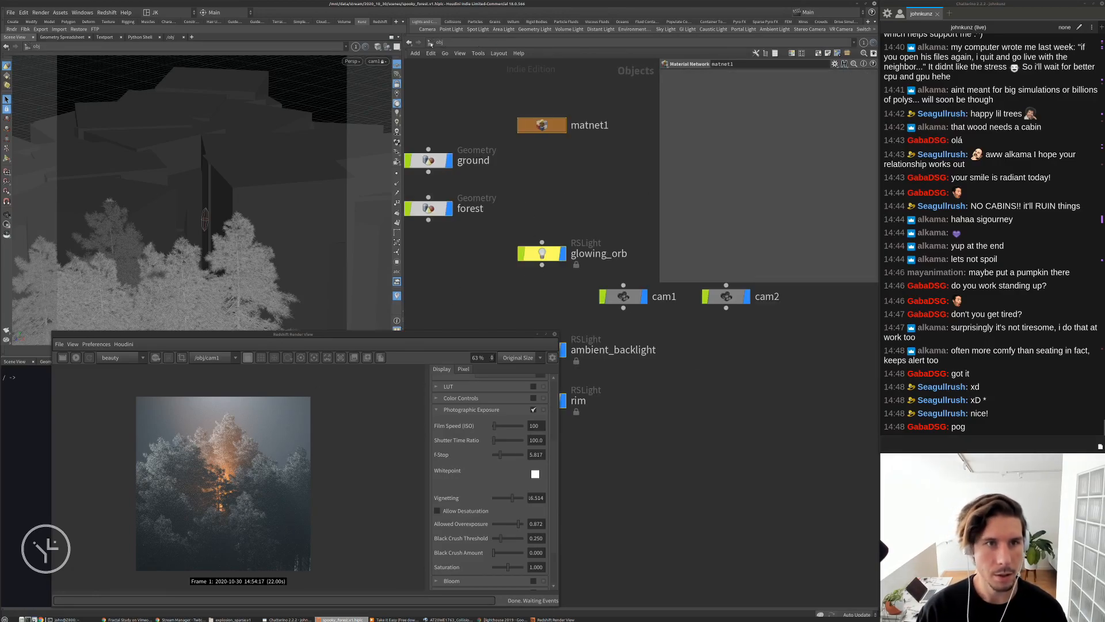
pyautogui.click(438, 42)
pyautogui.click(467, 117)
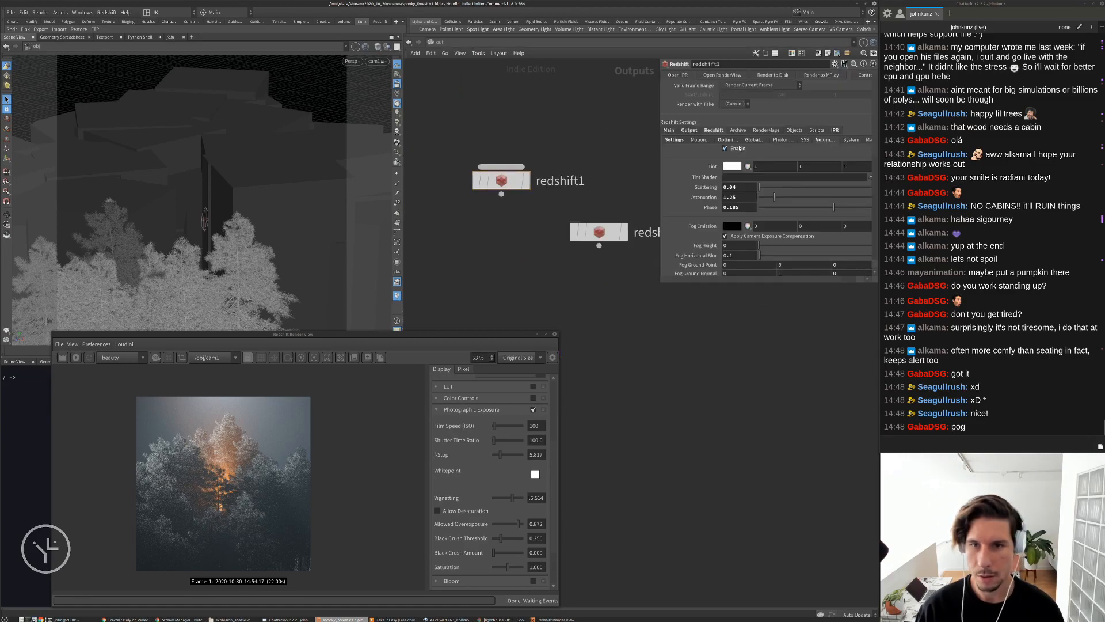
pyautogui.click(689, 130)
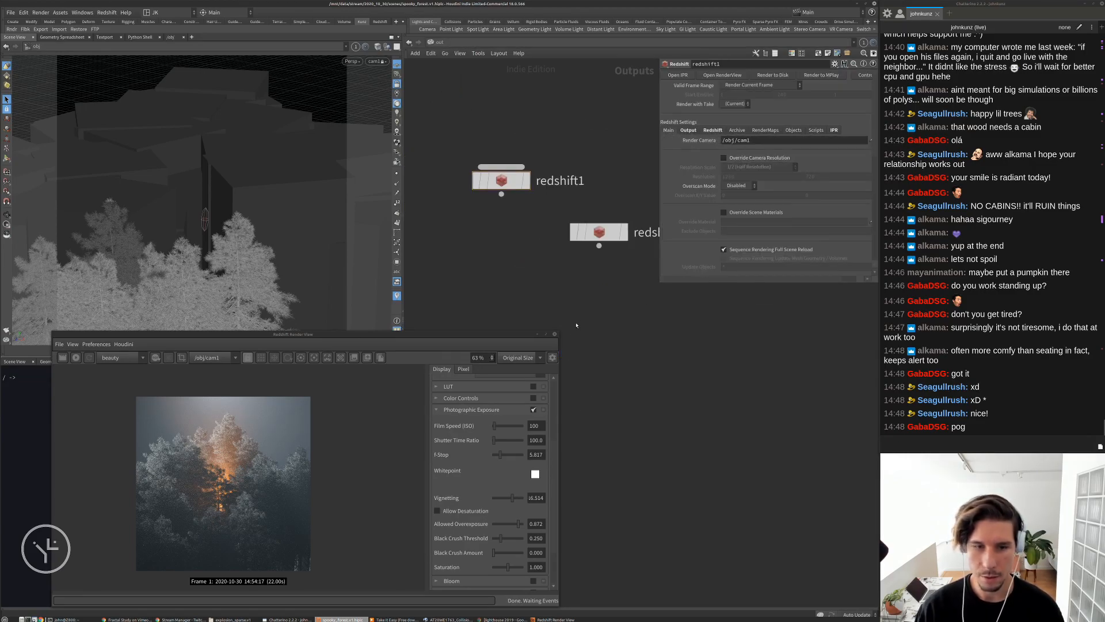
# Enlarge the Redshift render view and restart the live rendering
pyautogui.moveTo(557, 333); pyautogui.dragTo(614, 54)
pyautogui.click(75, 77)
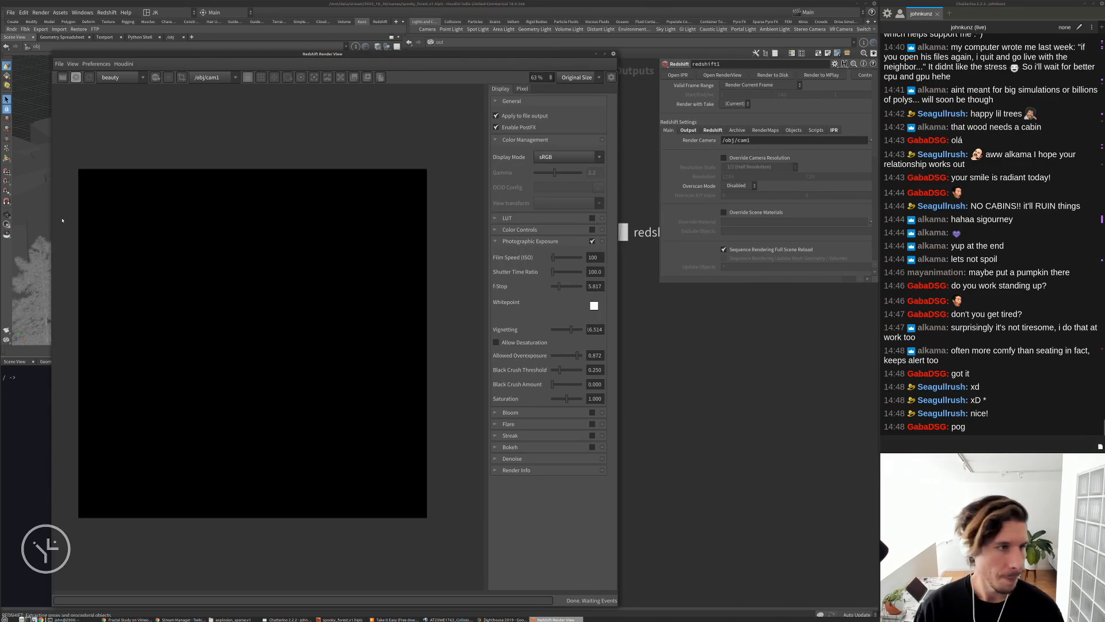
# Switch to Chrome, browse the "fir trees fog" image results, enlarge two foggy forest references, and return to the Redshift render view
pyautogui.click(498, 619)
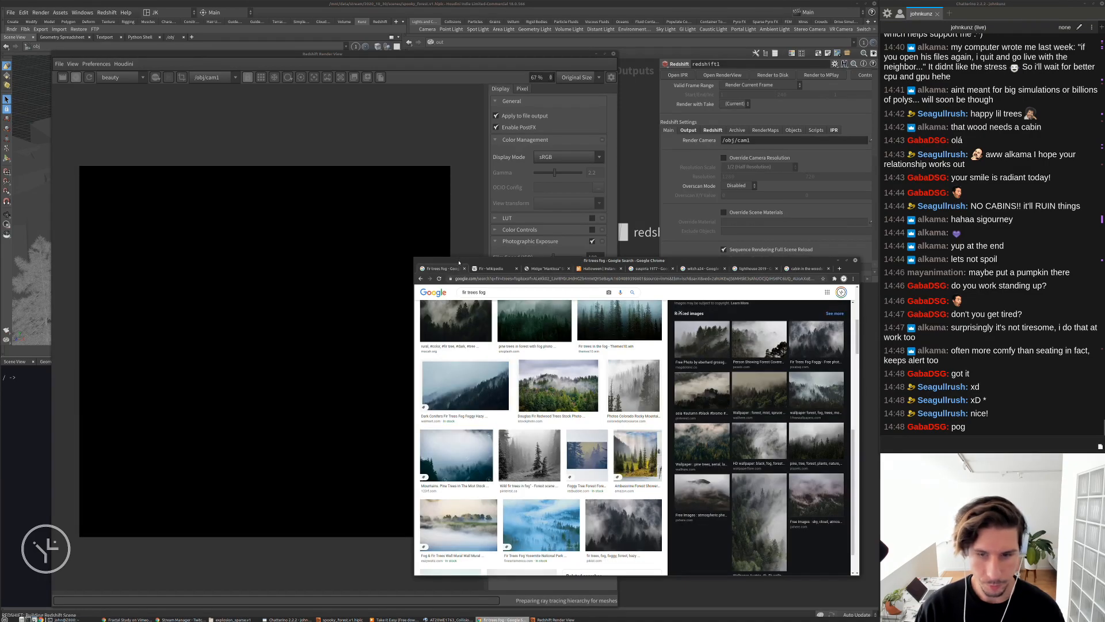
pyautogui.moveTo(460, 259); pyautogui.dragTo(521, 259)
pyautogui.scroll(-1, 641, 505)
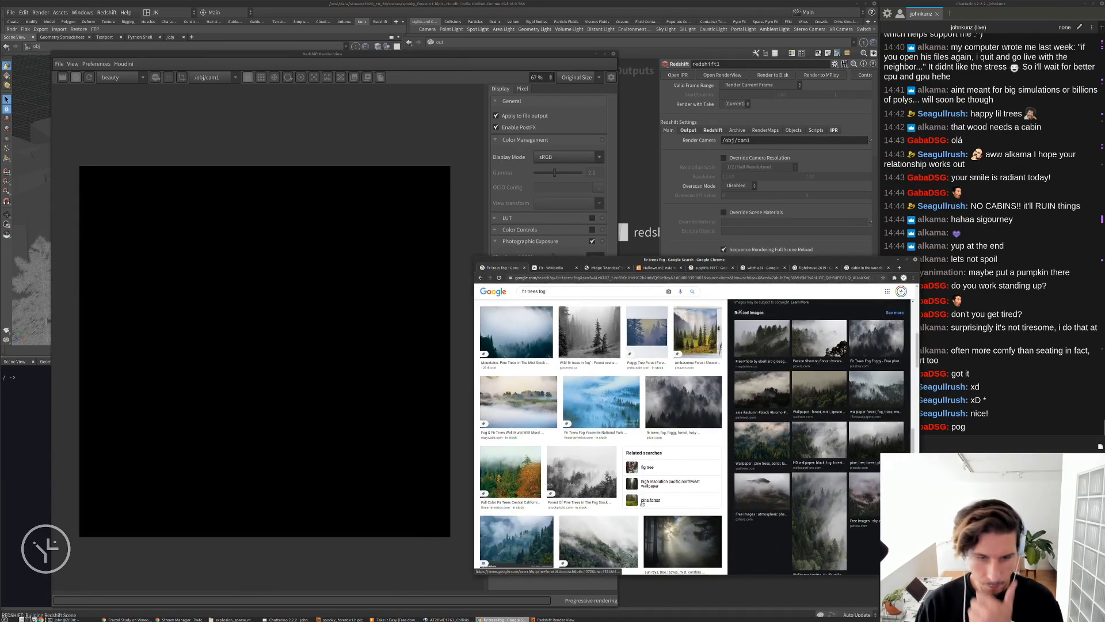
pyautogui.scroll(-2, 681, 548)
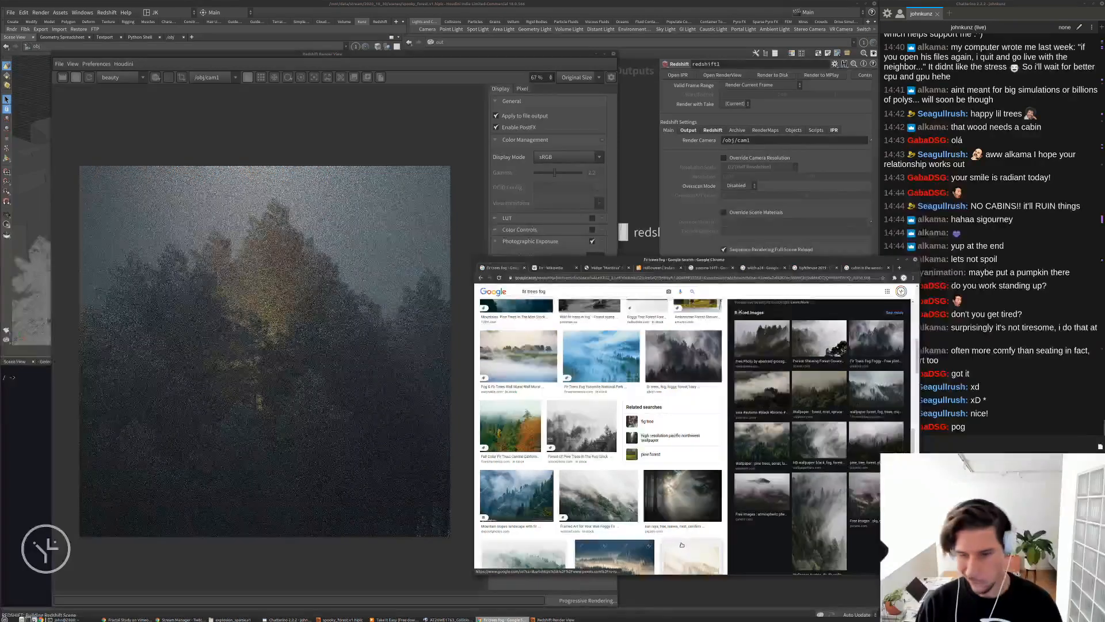
pyautogui.scroll(-1, 676, 532)
pyautogui.scroll(-4, 671, 517)
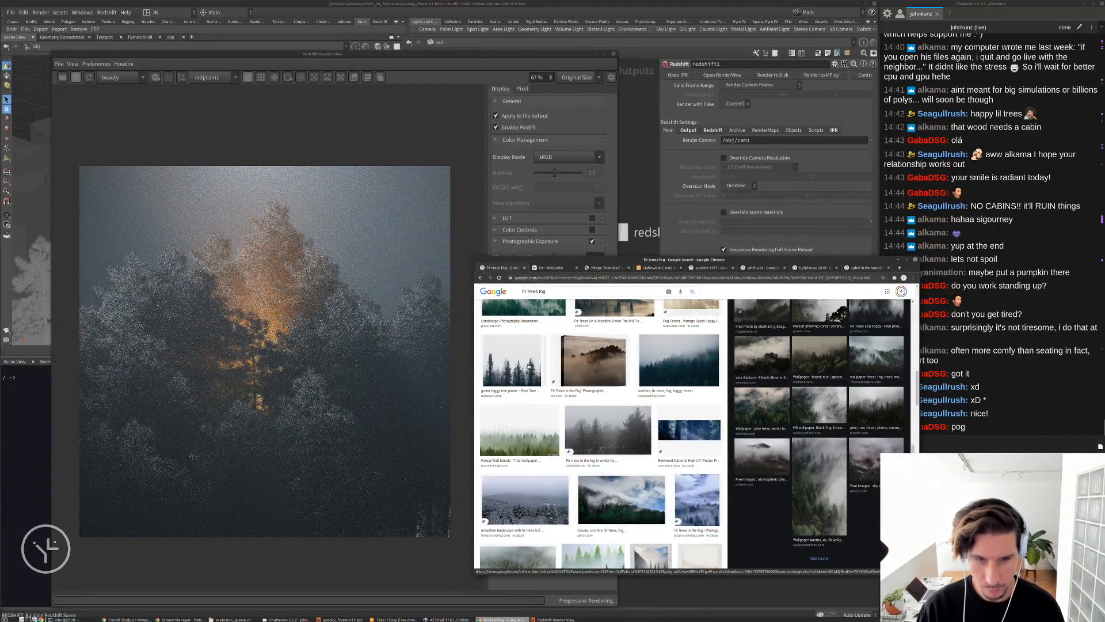
pyautogui.click(633, 435)
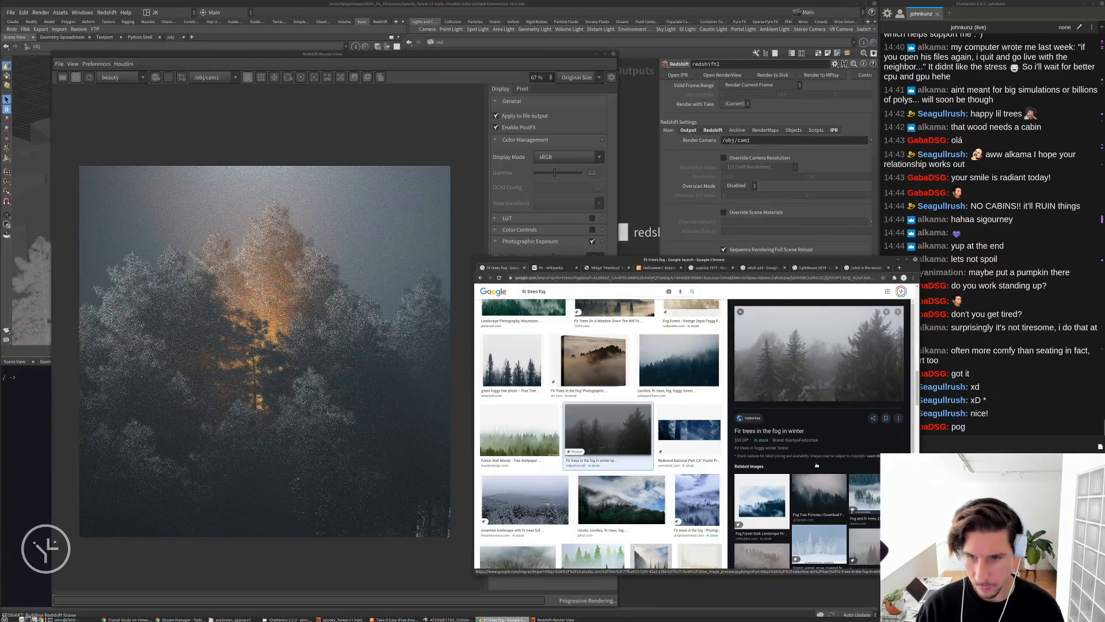
pyautogui.click(819, 490)
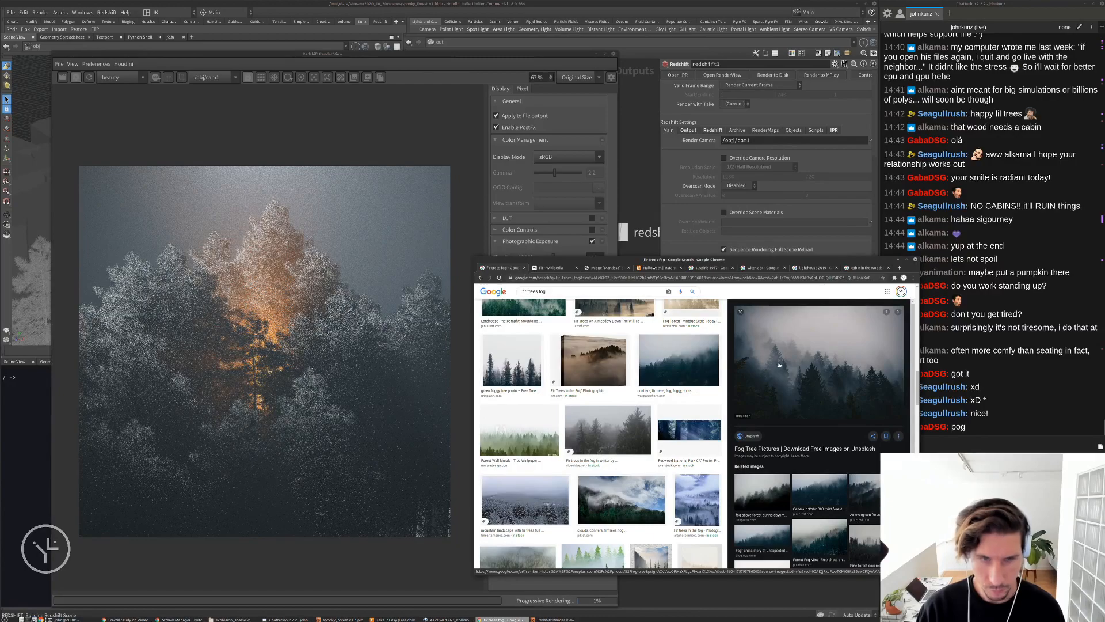
pyautogui.click(897, 260)
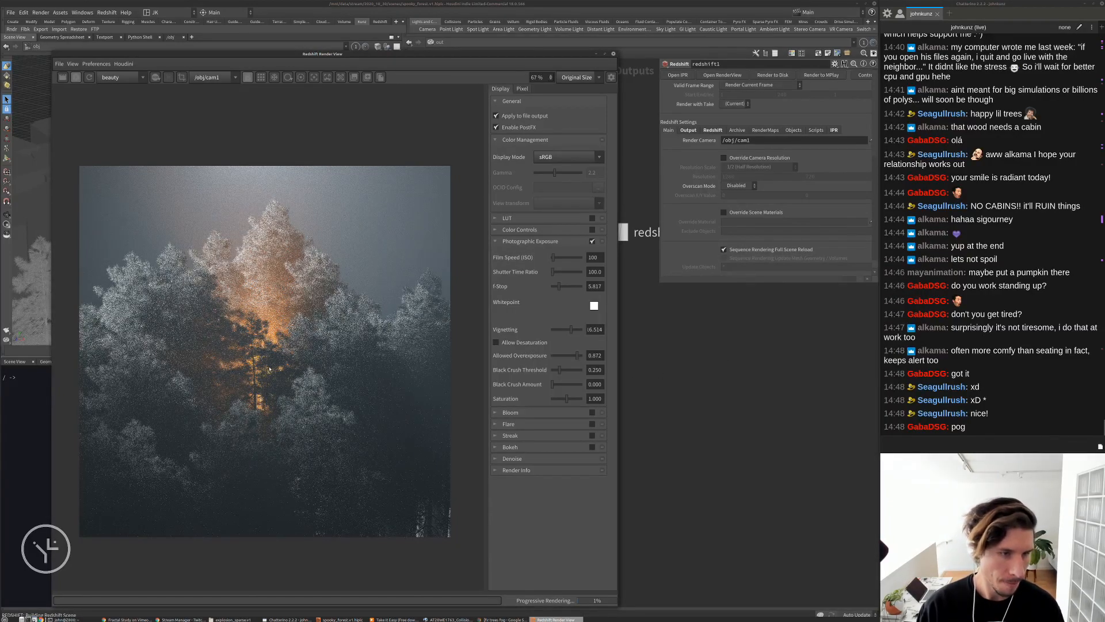
# Tune the photographic exposure to f-stop 7.550, black crush threshold 0.853, black crush amount 0.165 and saturation 1.174
pyautogui.scroll(1, 269, 369)
pyautogui.scroll(-2, 266, 373)
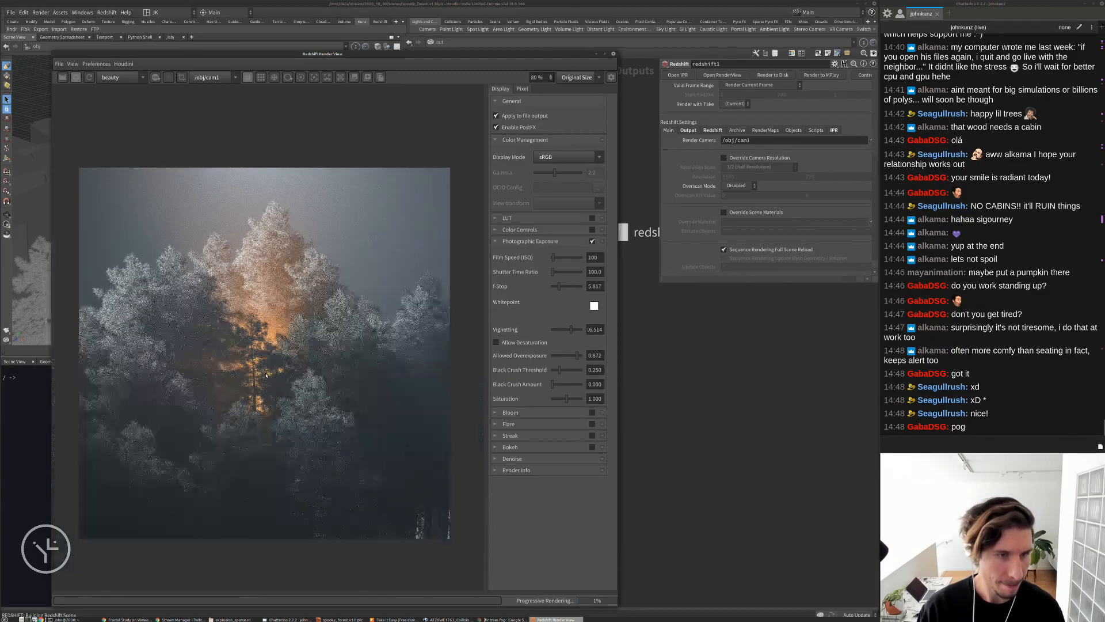
pyautogui.scroll(1, 232, 359)
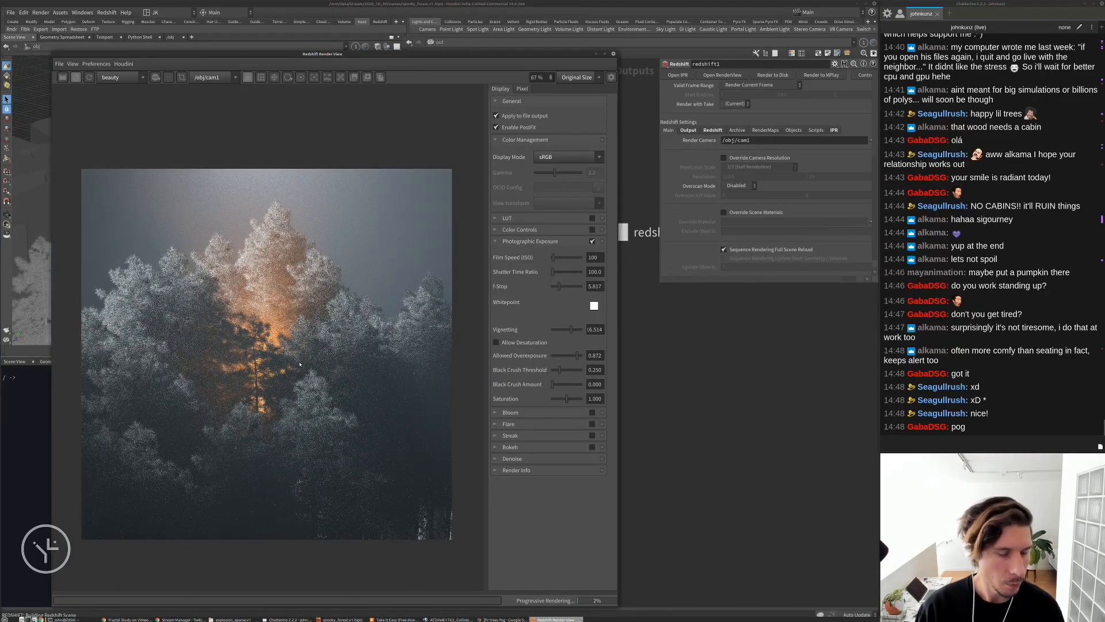
pyautogui.scroll(1, 264, 385)
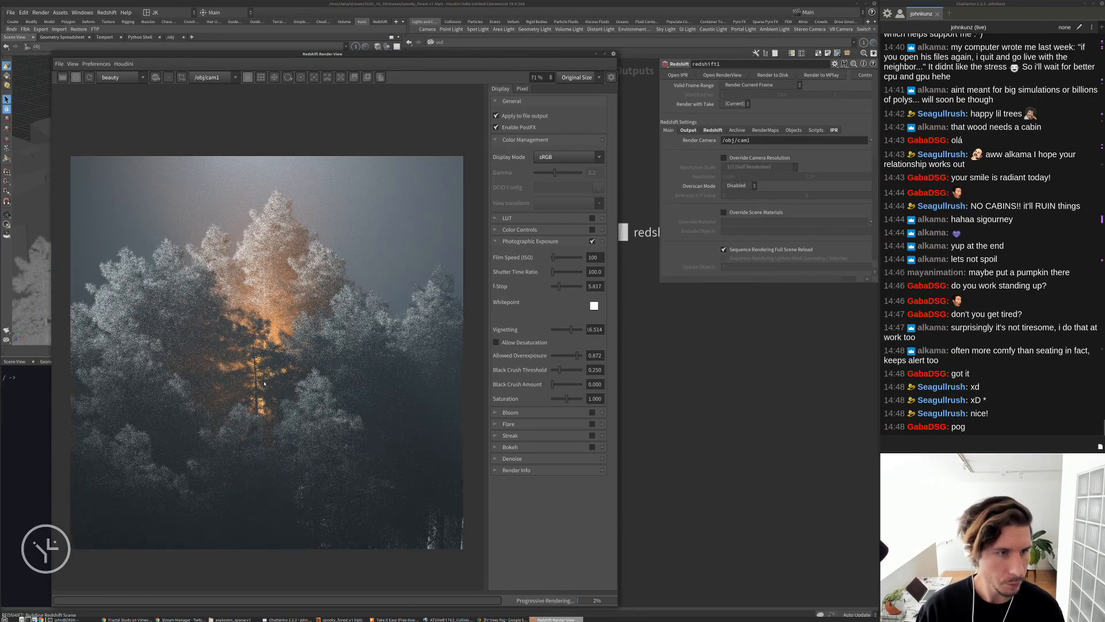
pyautogui.scroll(1, 265, 383)
pyautogui.scroll(-1, 265, 381)
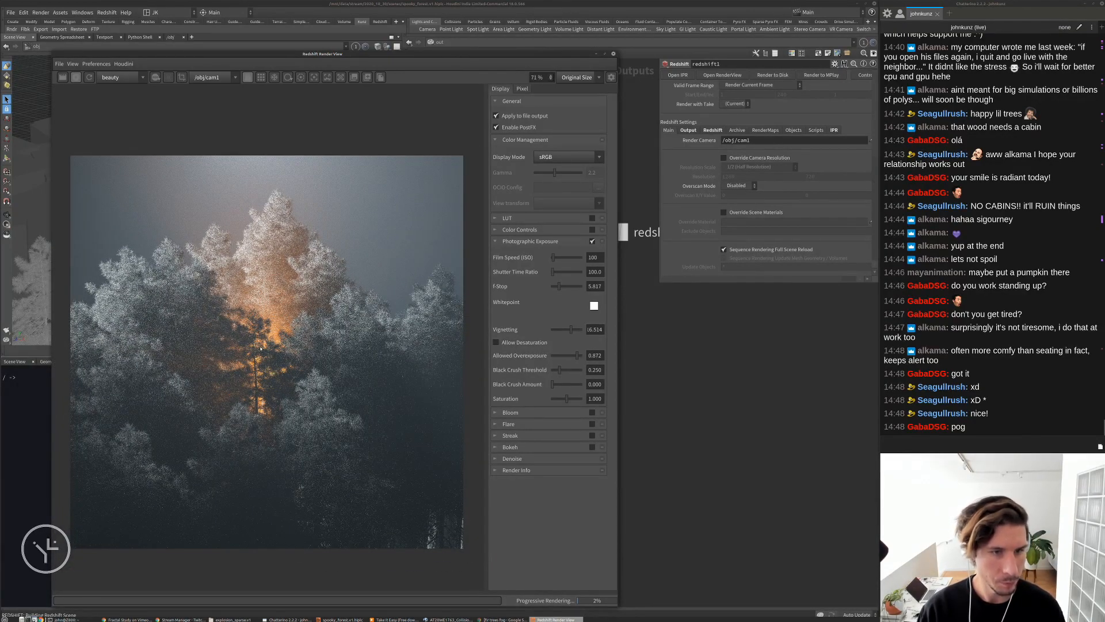
pyautogui.click(564, 287)
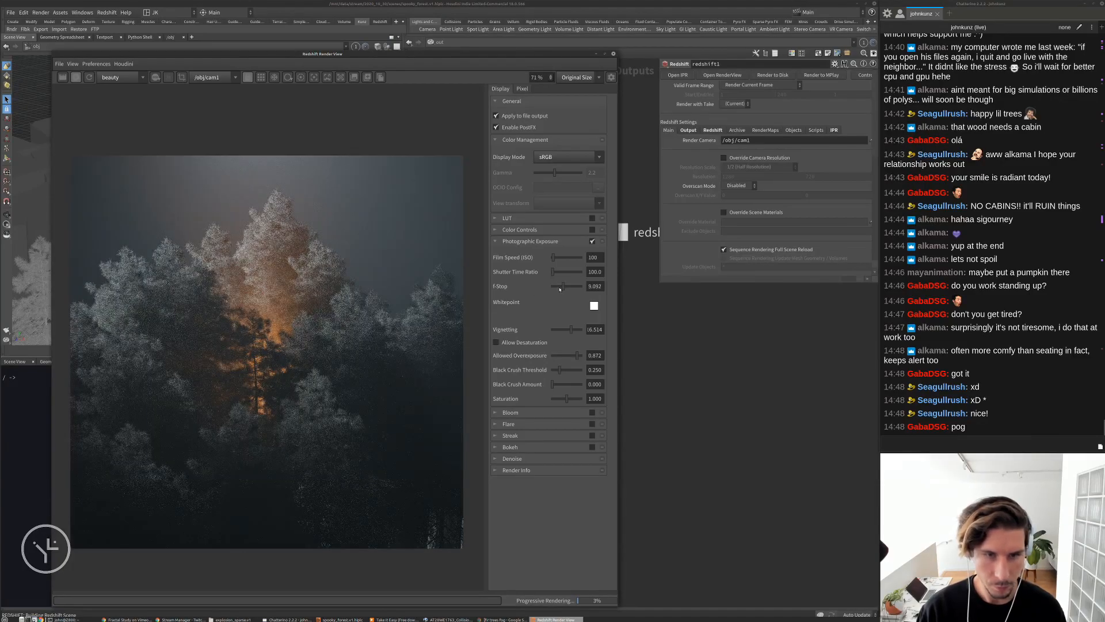
pyautogui.click(560, 288)
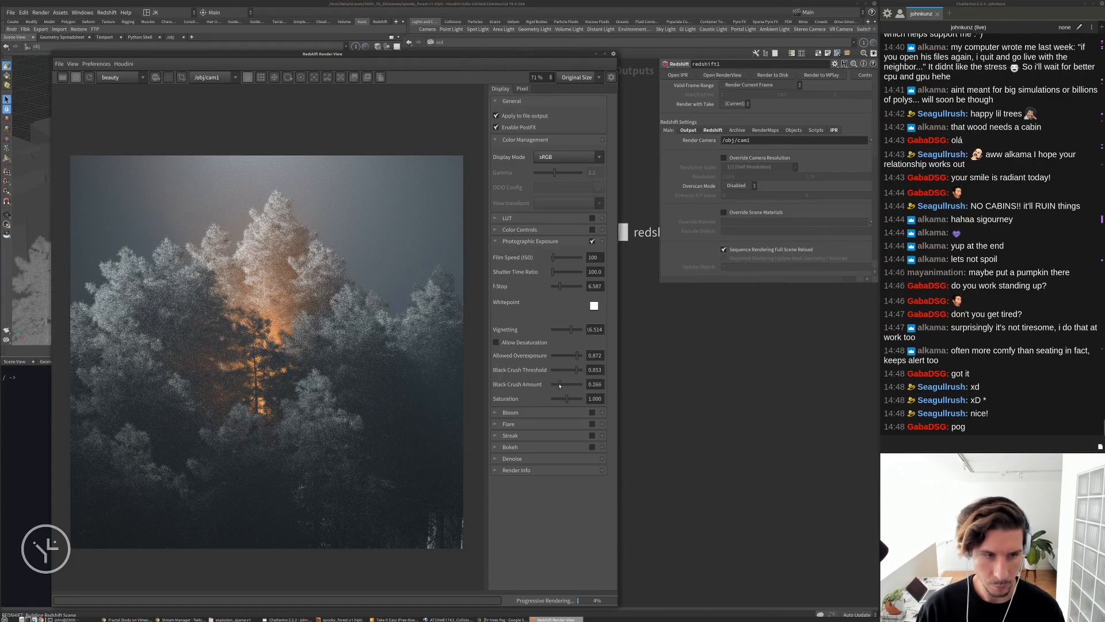
pyautogui.moveTo(556, 387); pyautogui.dragTo(558, 387)
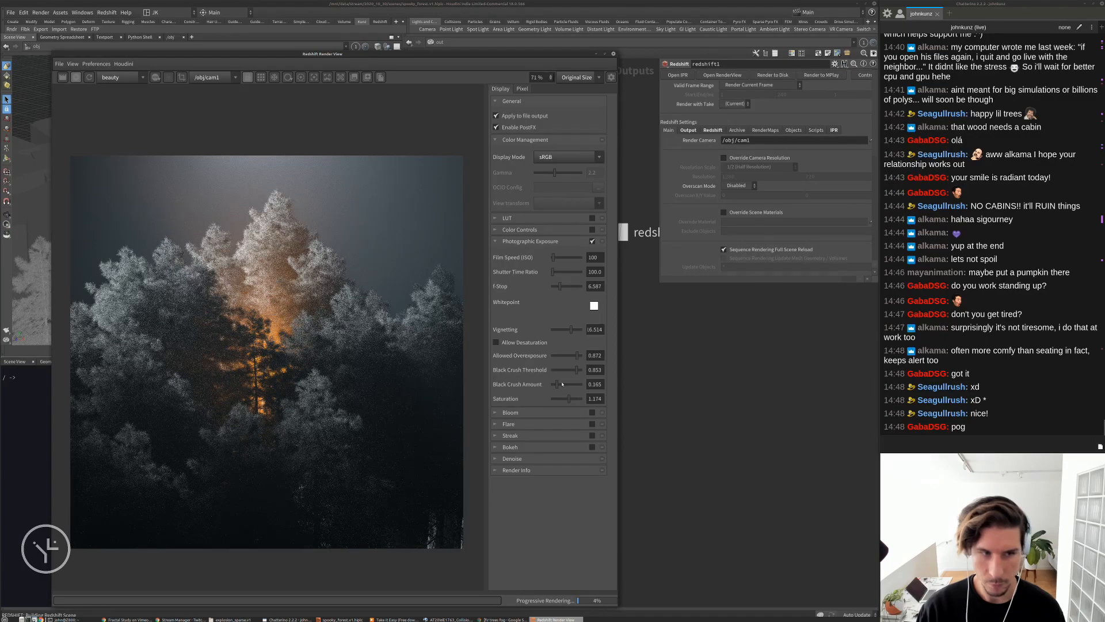
pyautogui.moveTo(562, 288); pyautogui.dragTo(562, 291)
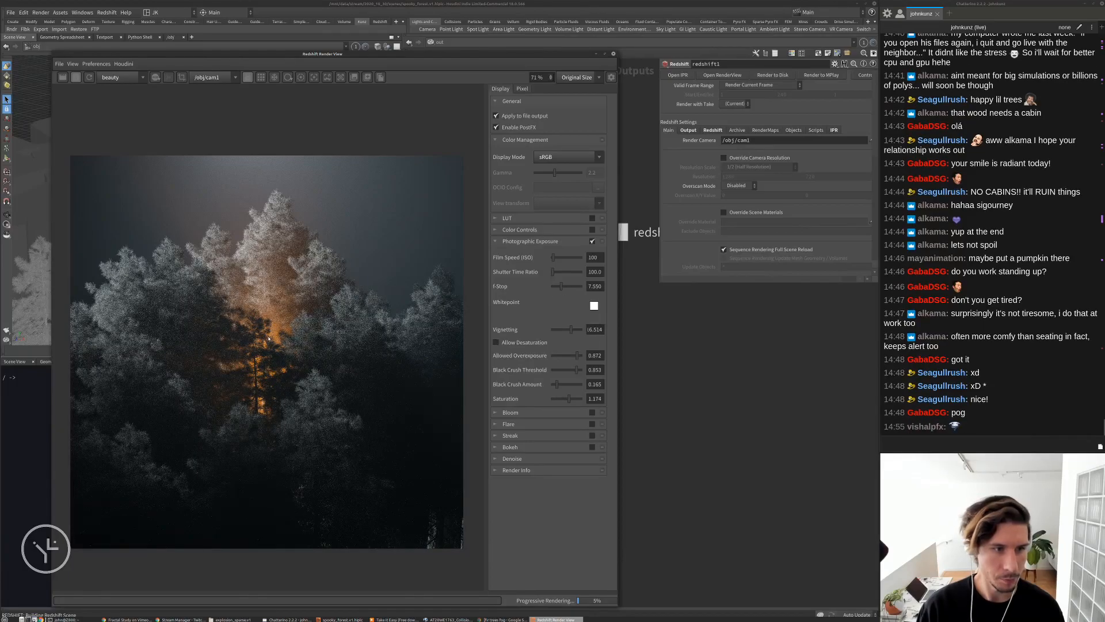
# Examine the regraded forest render at several magnifications, from the whole frame to the glowing central trees
pyautogui.scroll(-1, 268, 339)
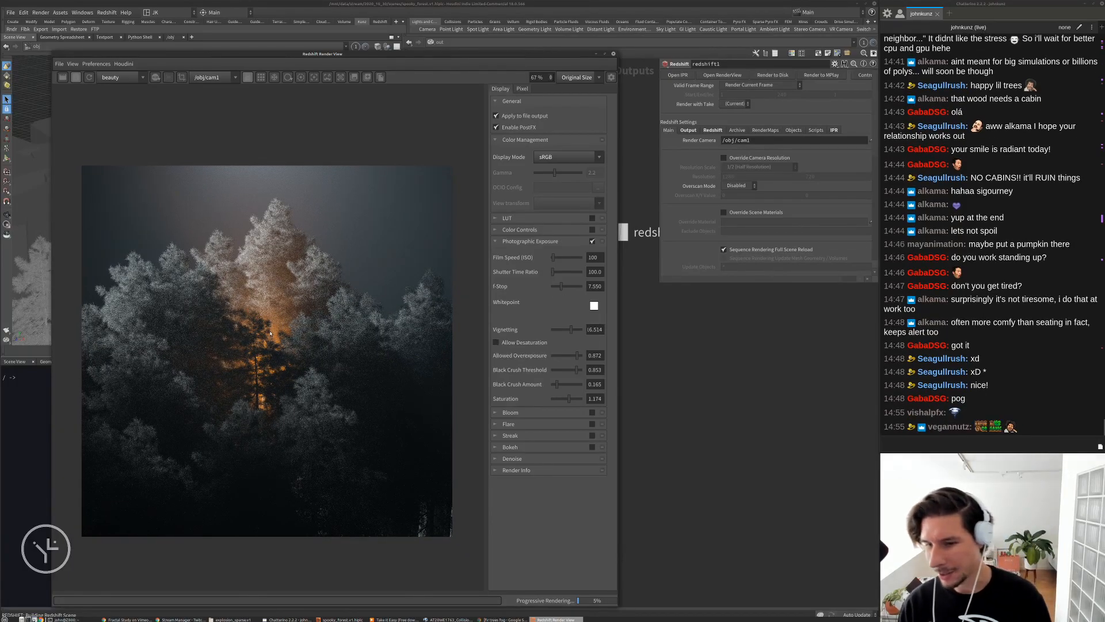
pyautogui.scroll(2, 268, 333)
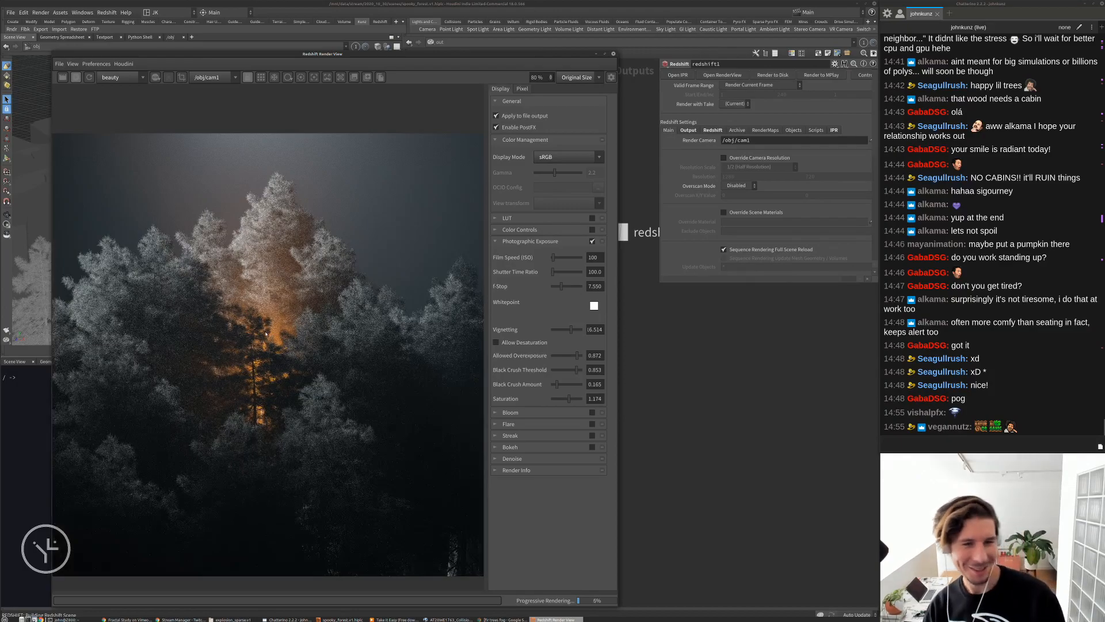
pyautogui.scroll(-2, 266, 333)
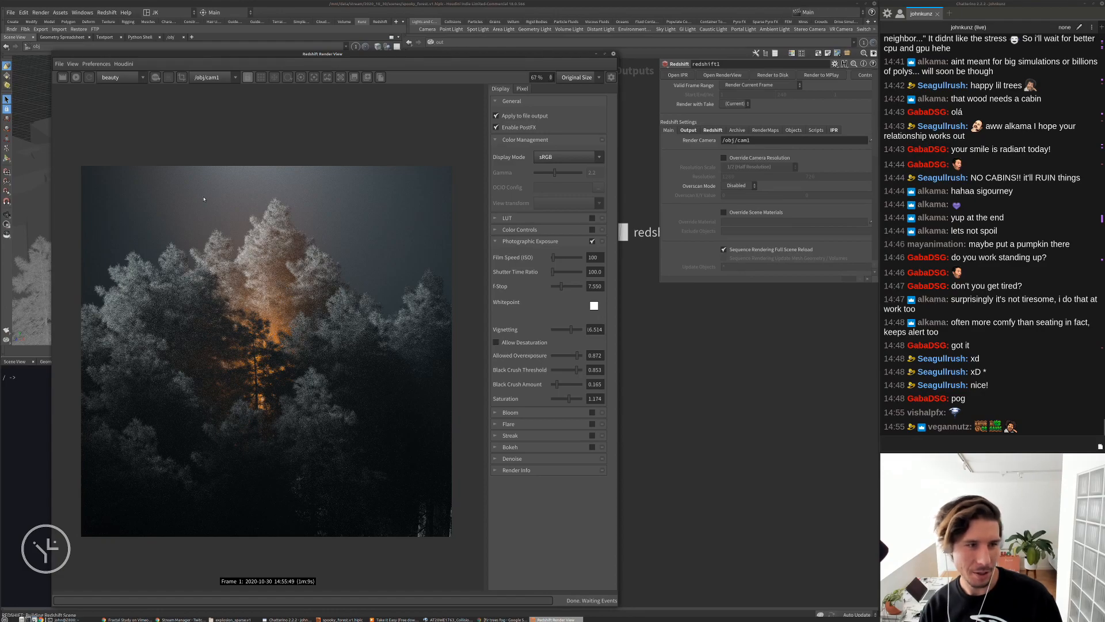
pyautogui.scroll(-5, 283, 283)
pyautogui.scroll(6, 306, 305)
pyautogui.scroll(1, 306, 306)
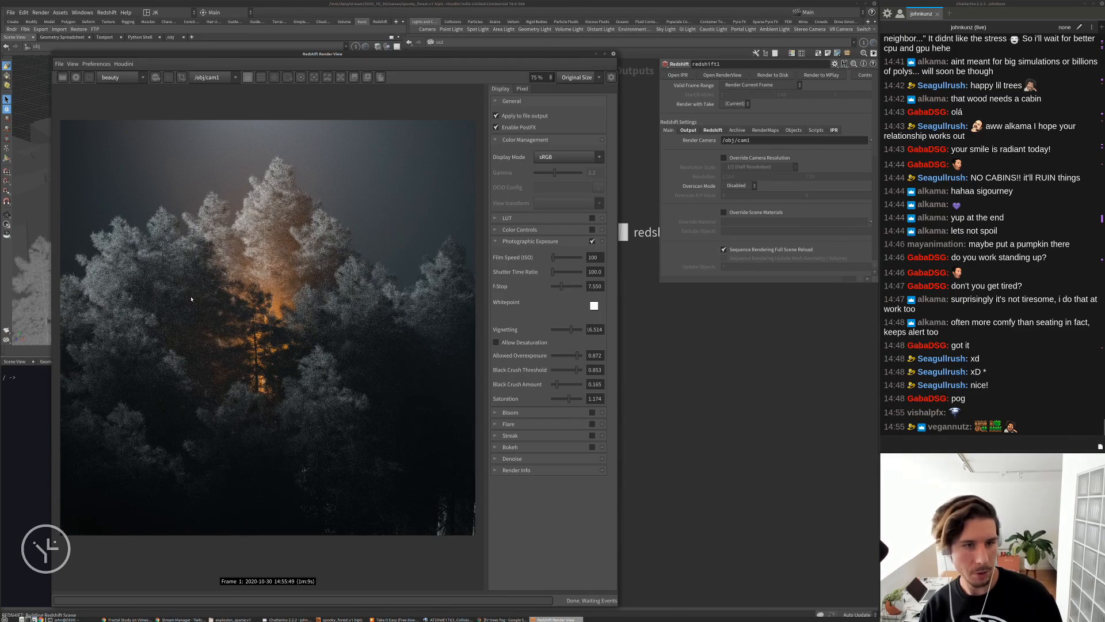
pyautogui.scroll(2, 397, 271)
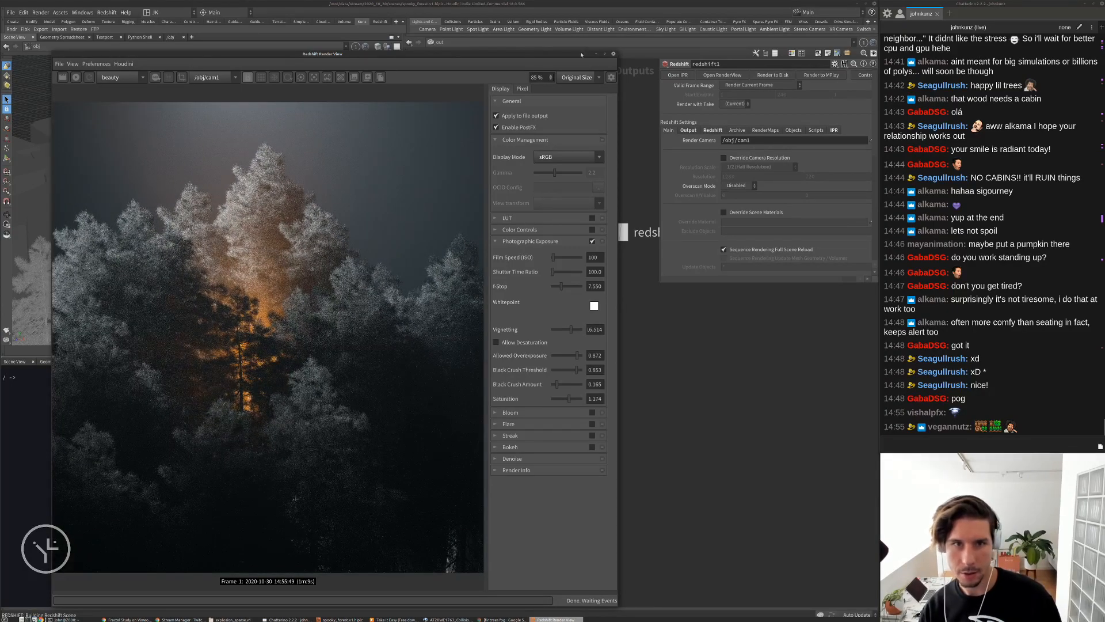
# Set redshift1's unified sampling max samples to 1024 and its number of GI bounces to 2
pyautogui.moveTo(582, 54); pyautogui.dragTo(507, 55)
pyautogui.click(713, 130)
pyautogui.click(675, 140)
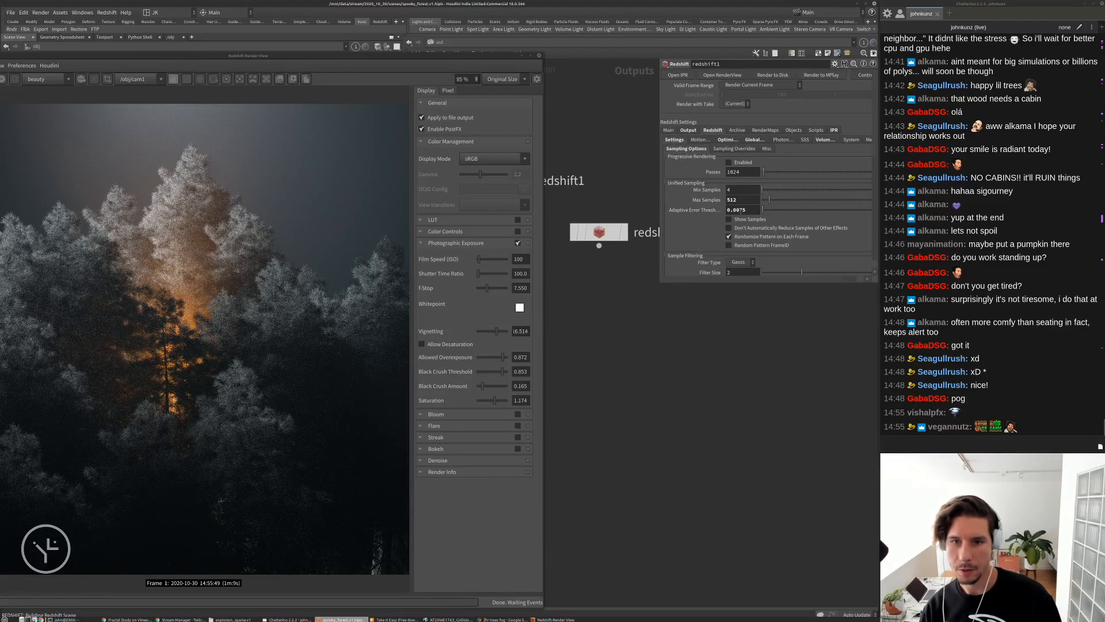
pyautogui.doubleClick(738, 201)
pyautogui.write('1024')
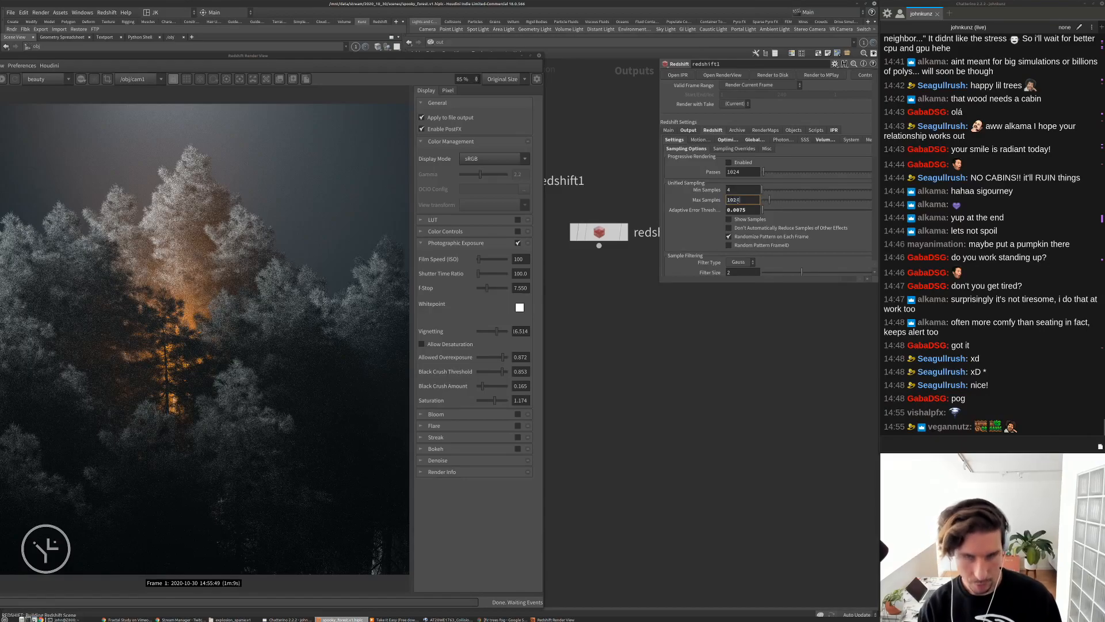
pyautogui.press('Return')
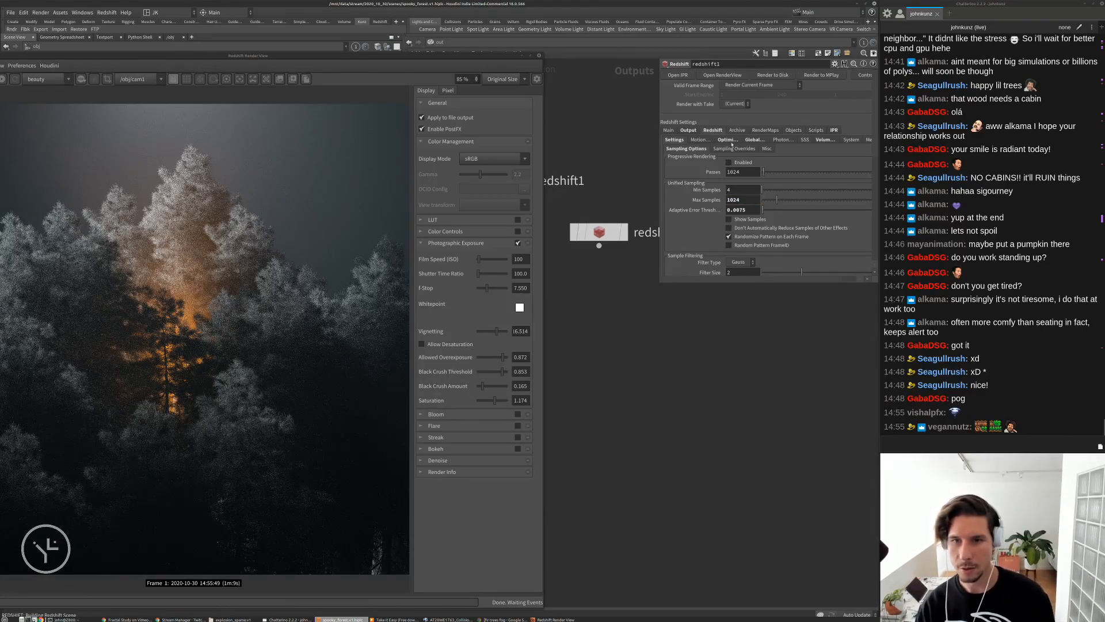
pyautogui.click(754, 140)
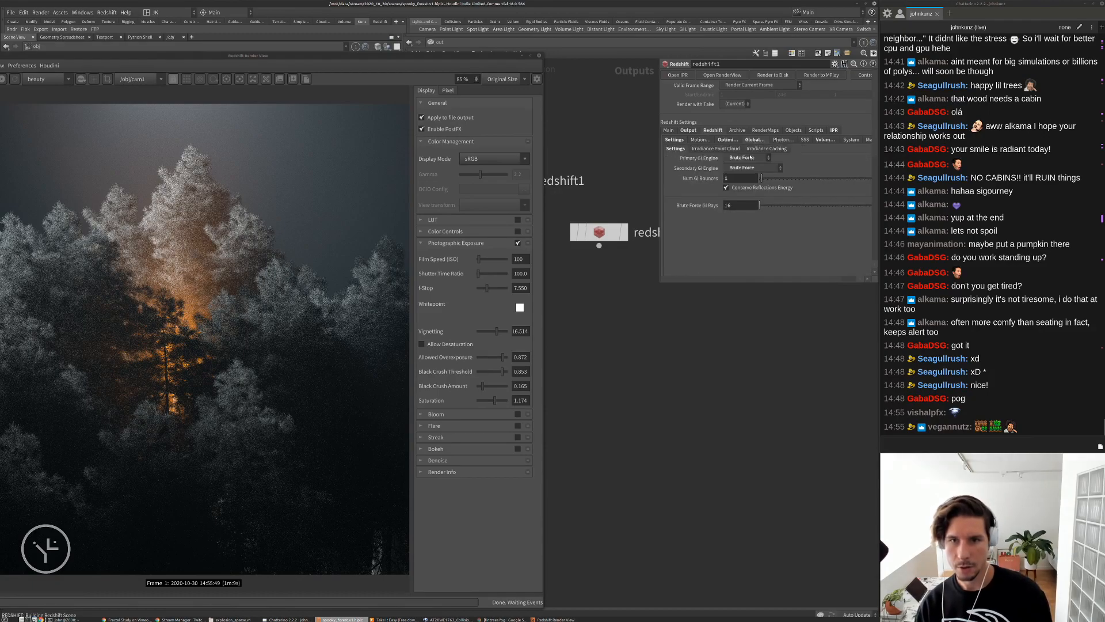
pyautogui.moveTo(768, 184); pyautogui.dragTo(764, 183)
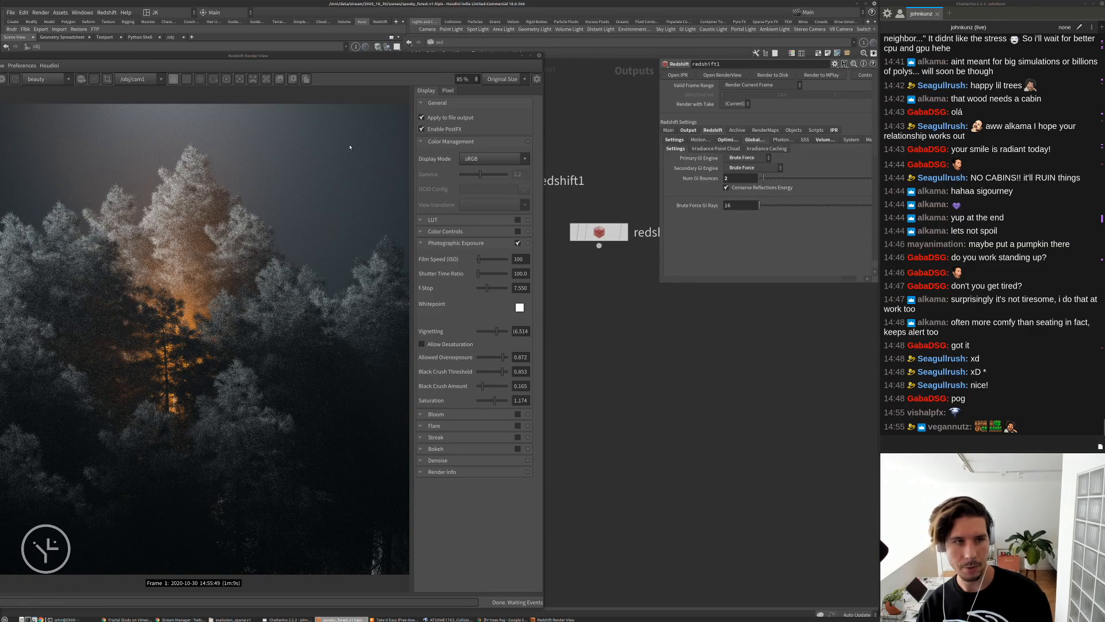
# Start a full bucket render from cam1 and reposition the render view window beside the redshift1 parameters
pyautogui.moveTo(333, 60); pyautogui.dragTo(379, 56)
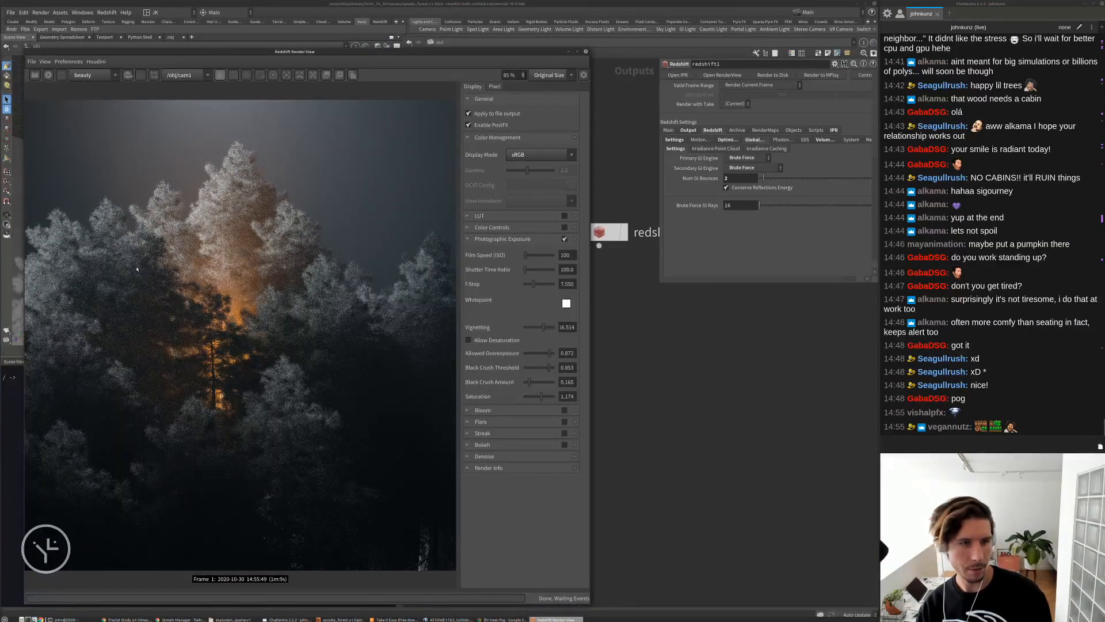
pyautogui.click(34, 75)
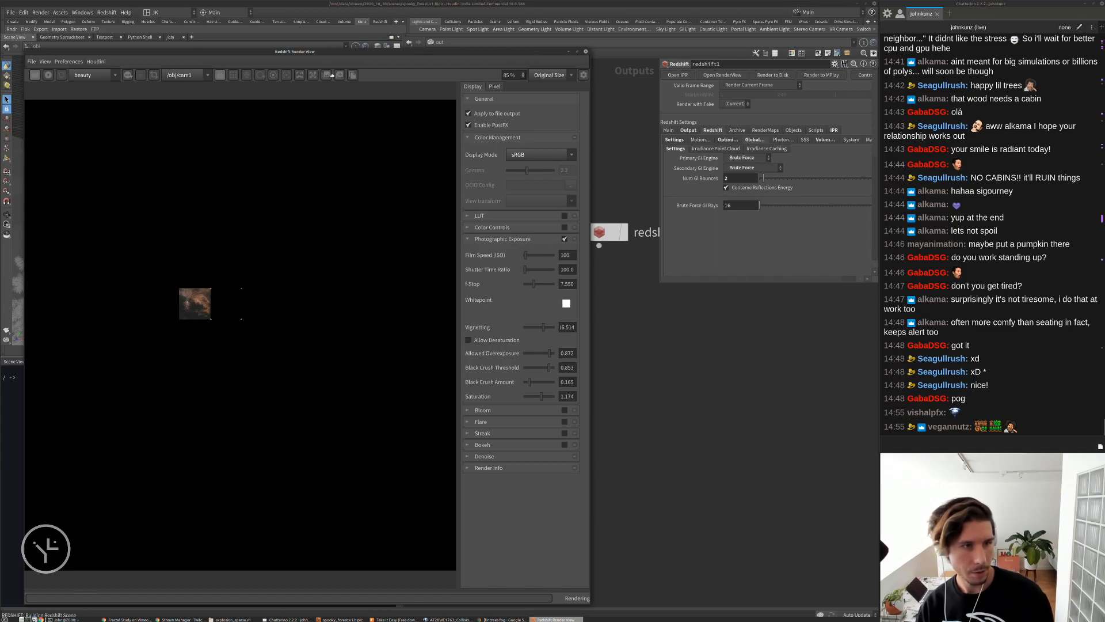
pyautogui.moveTo(338, 52); pyautogui.dragTo(334, 77)
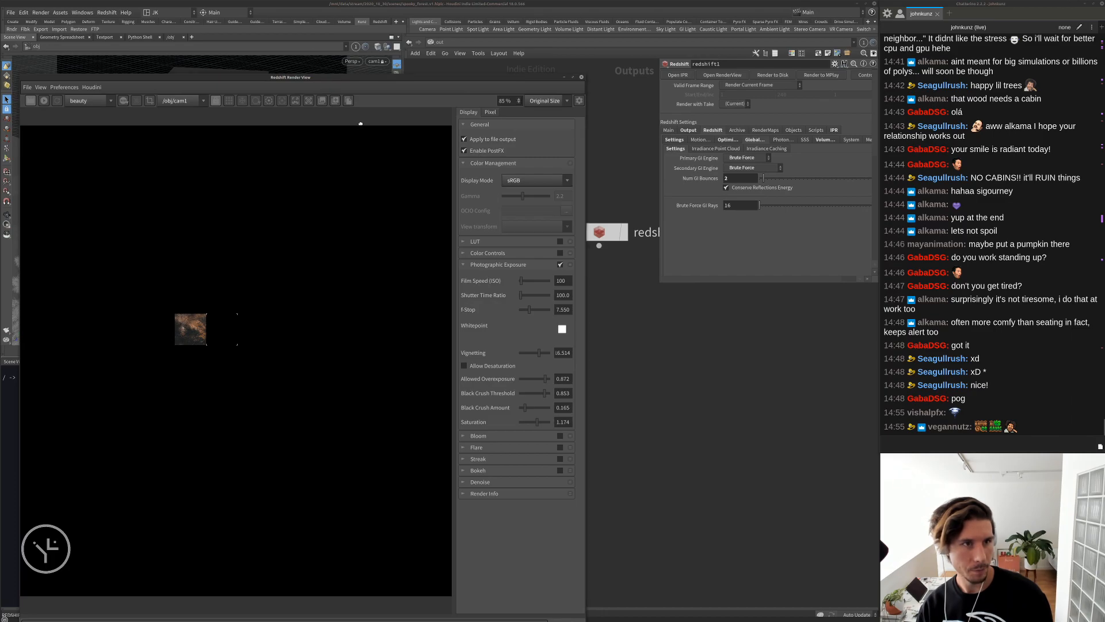
pyautogui.moveTo(374, 264); pyautogui.dragTo(375, 266)
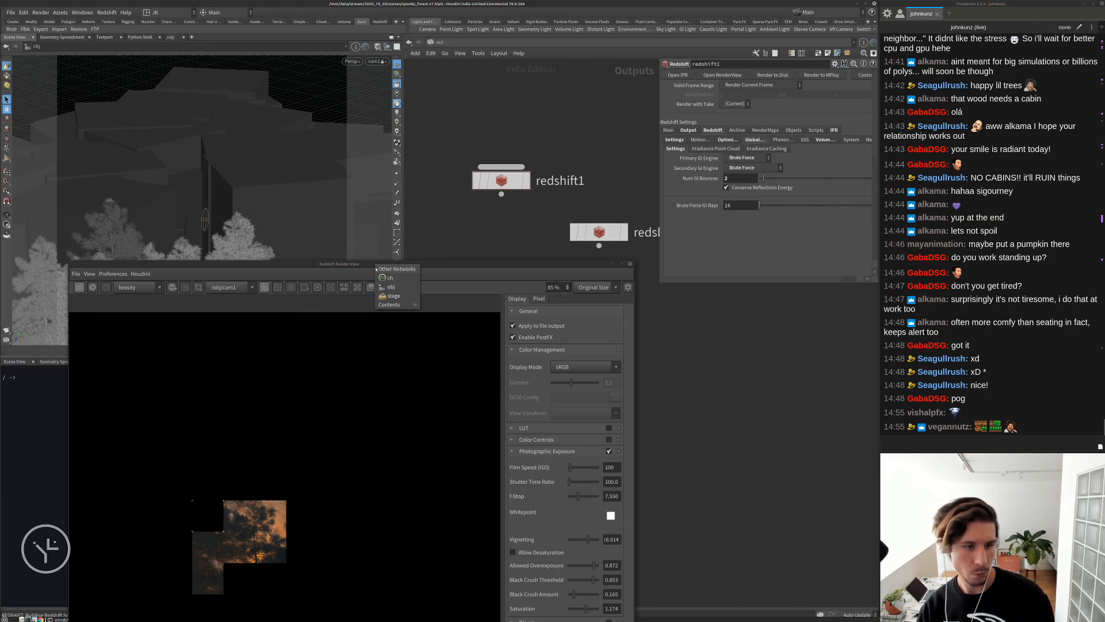
pyautogui.moveTo(256, 266); pyautogui.dragTo(275, 54)
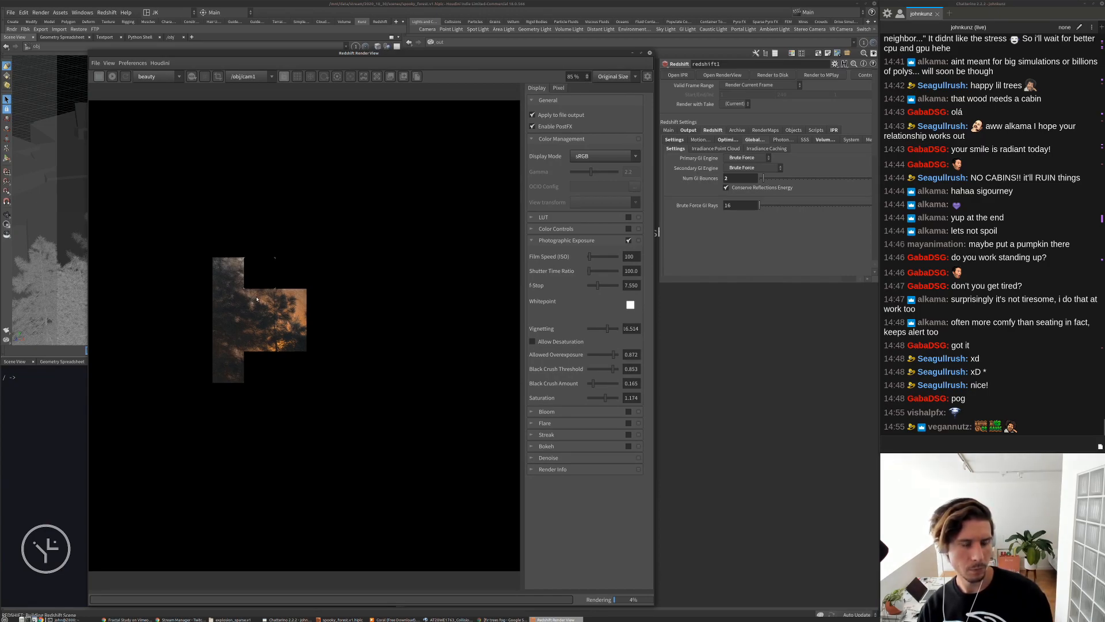
# Inspect the first rendered buckets of the central trees up close for detail and noise
pyautogui.scroll(2, 258, 297)
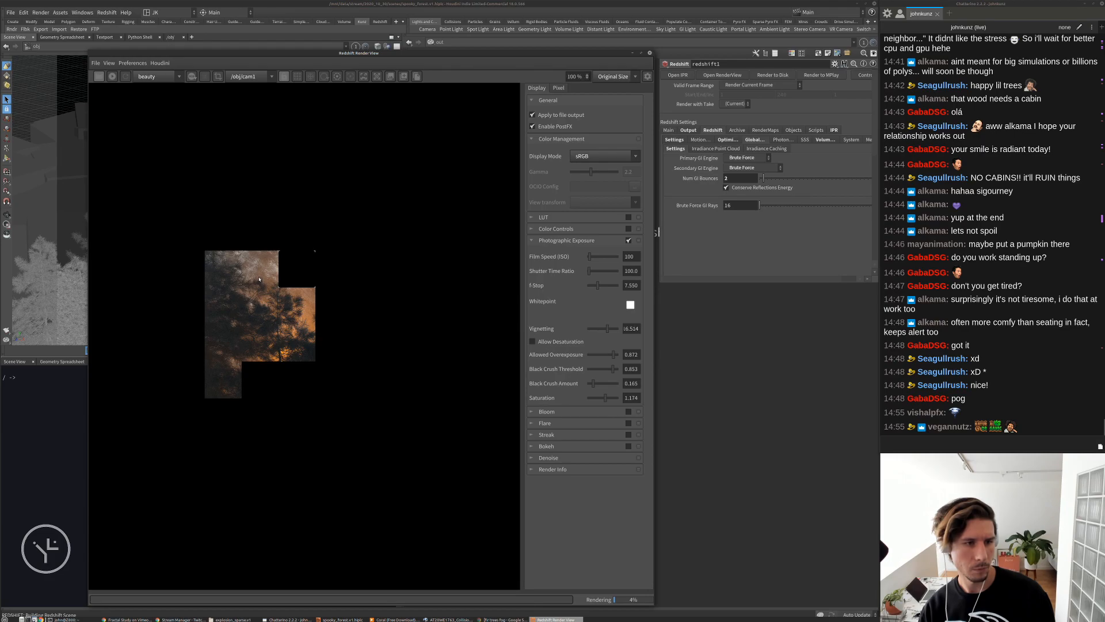
pyautogui.scroll(1, 258, 281)
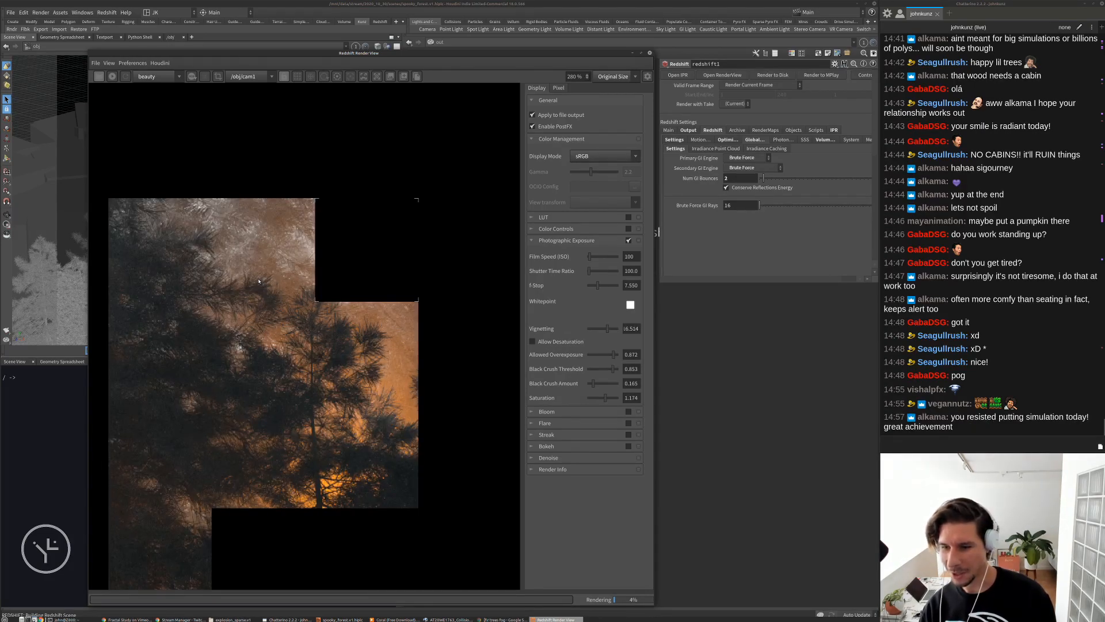
pyautogui.scroll(-2, 222, 276)
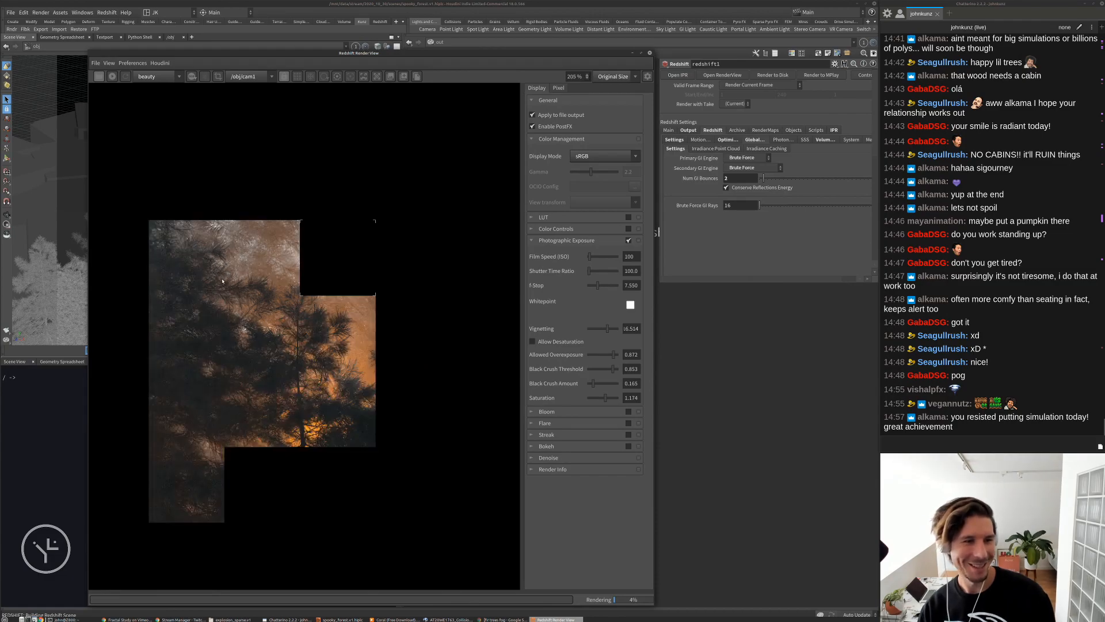
pyautogui.scroll(-1, 250, 313)
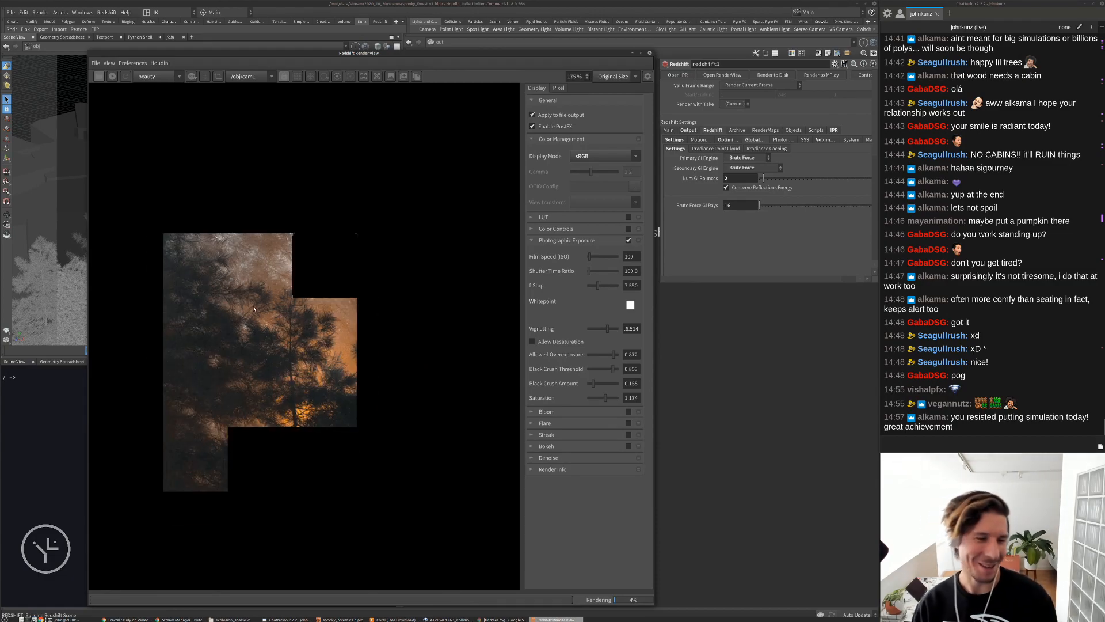
pyautogui.scroll(-2, 253, 312)
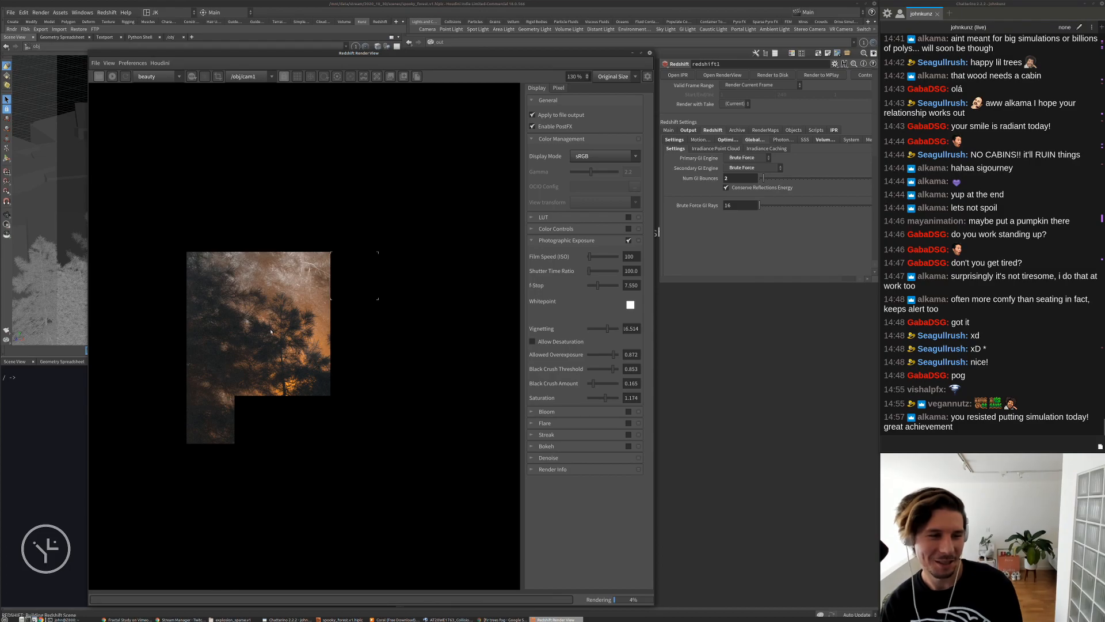
# Examine the newly rendered buckets of the dark central trees and orange sky at several magnifications
pyautogui.scroll(-1, 266, 302)
pyautogui.scroll(1, 269, 328)
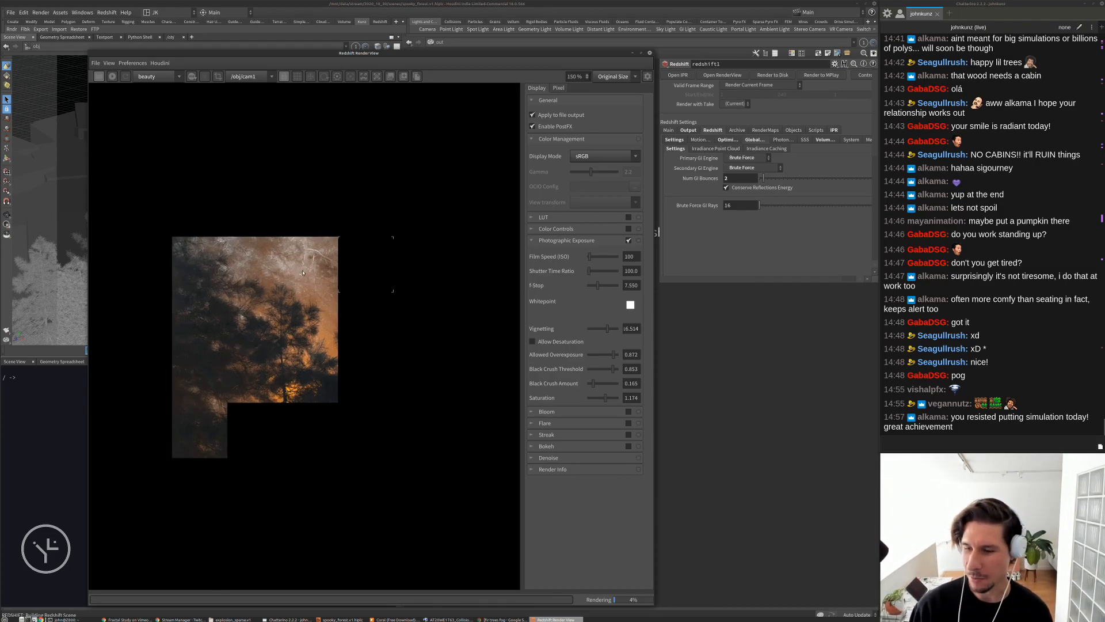
pyautogui.scroll(-1, 300, 273)
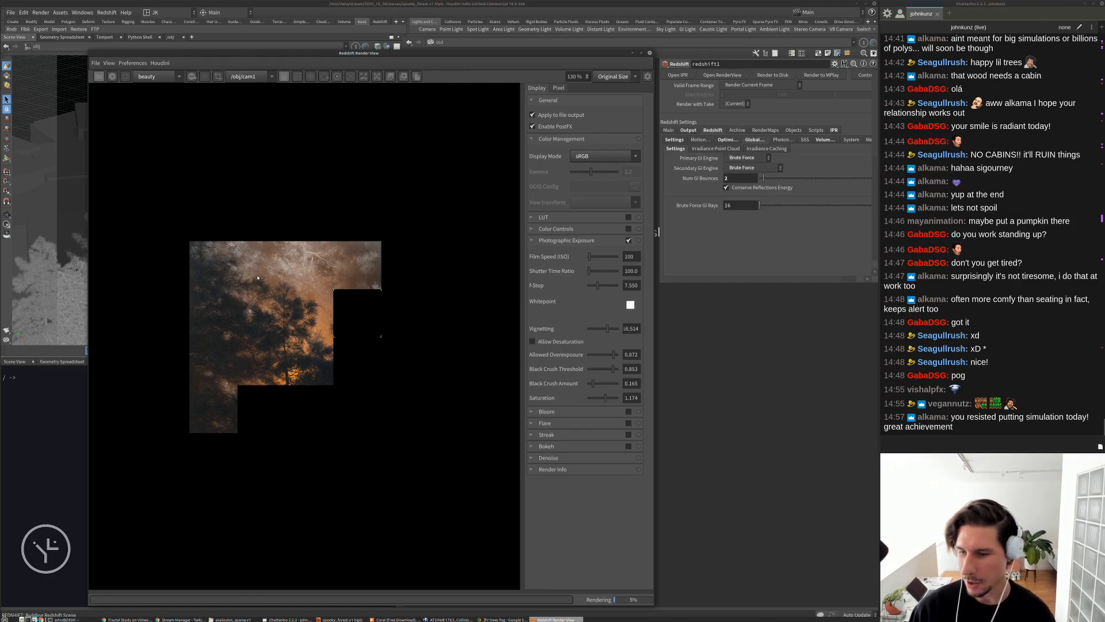
pyautogui.scroll(-2, 257, 278)
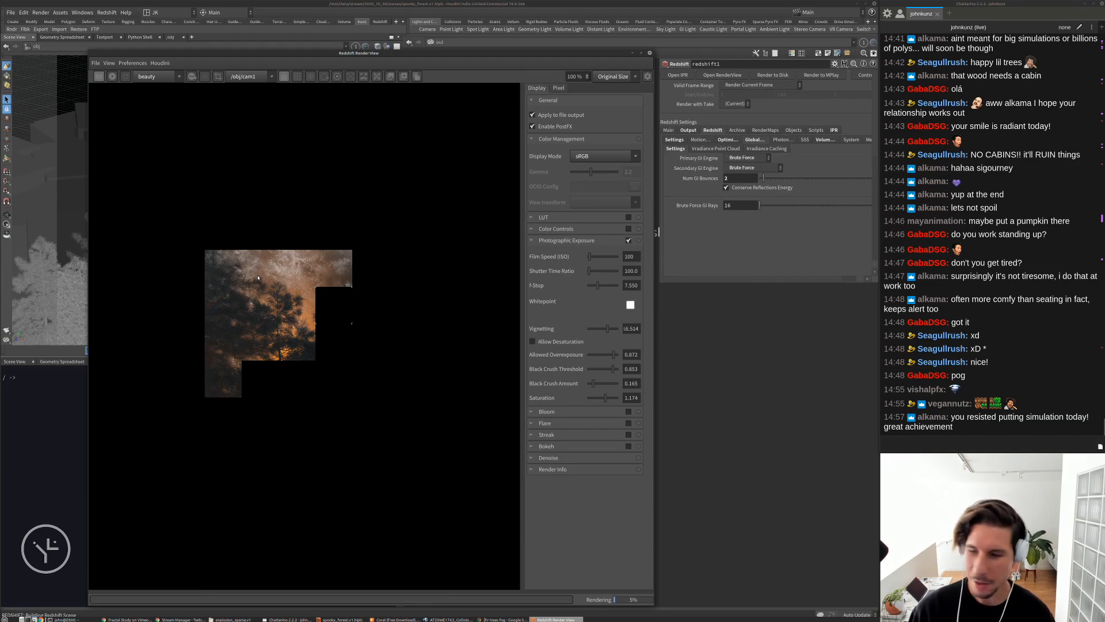
pyautogui.scroll(-1, 257, 278)
pyautogui.scroll(3, 251, 288)
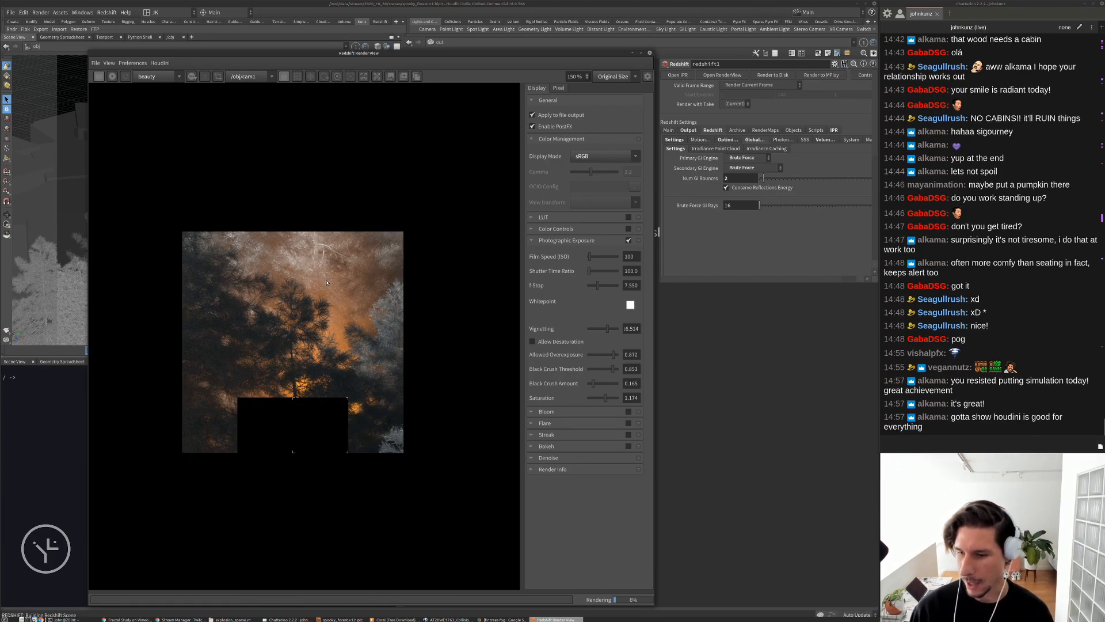
pyautogui.scroll(-1, 327, 283)
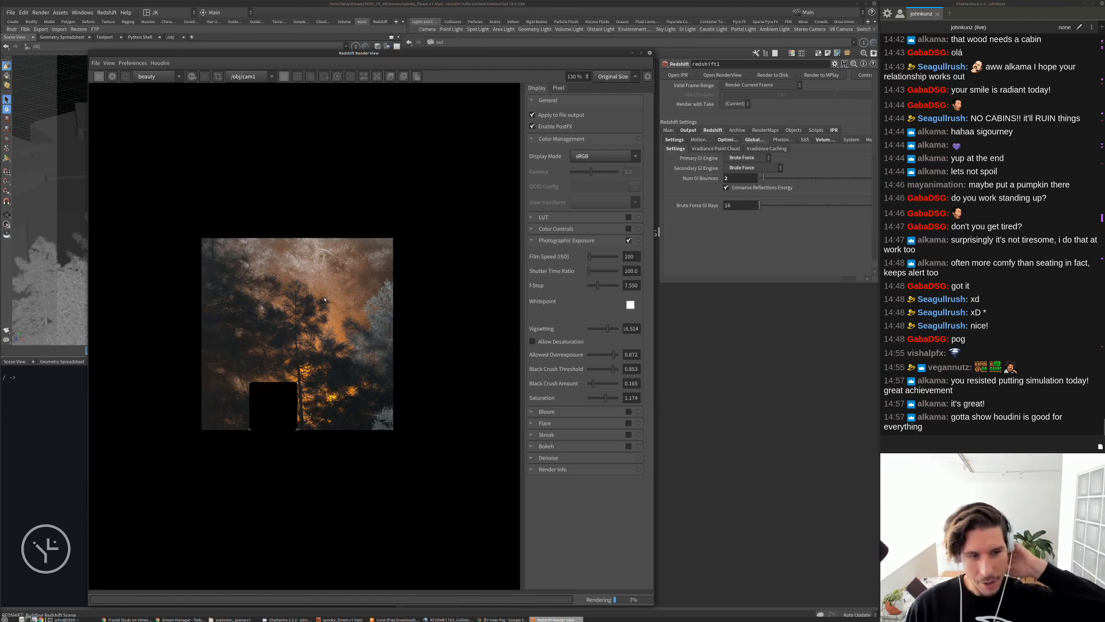
pyautogui.scroll(-1, 321, 322)
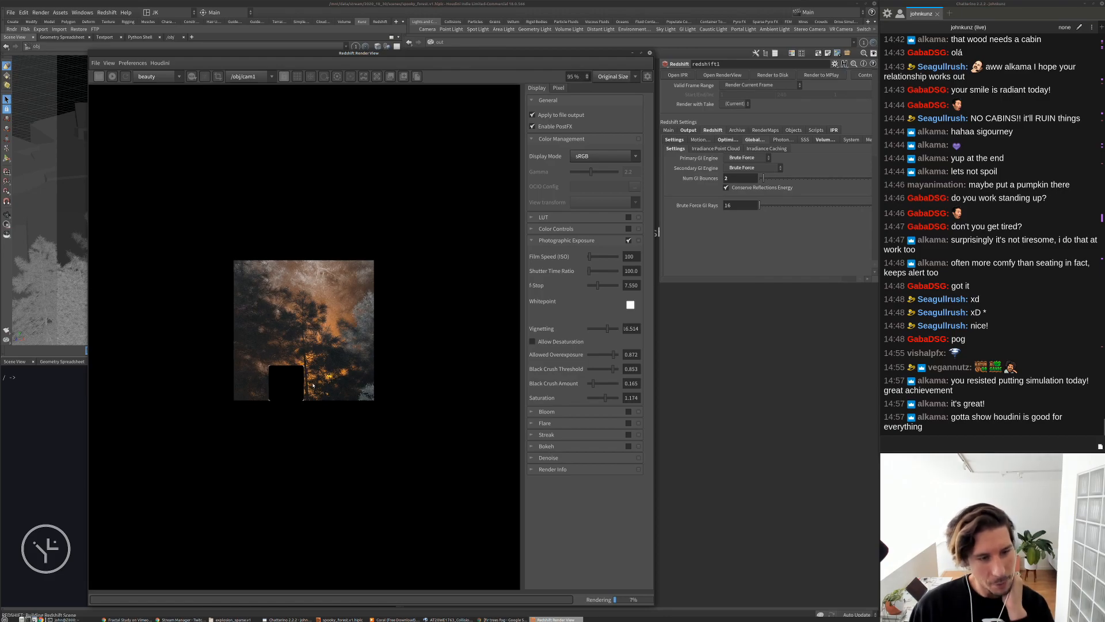
pyautogui.scroll(2, 303, 320)
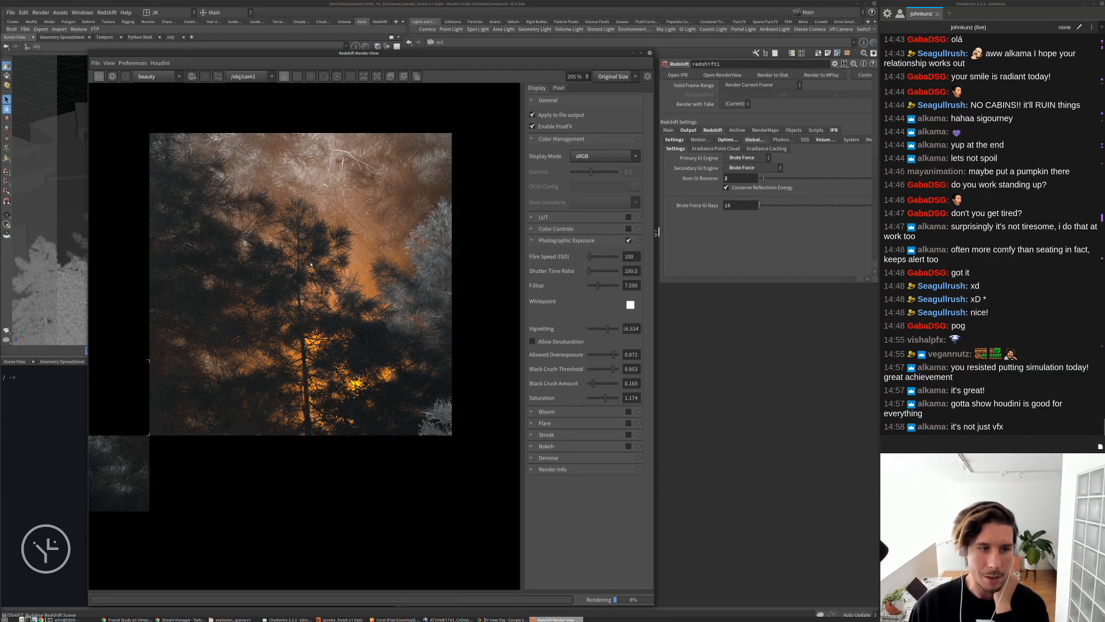
pyautogui.scroll(-5, 314, 264)
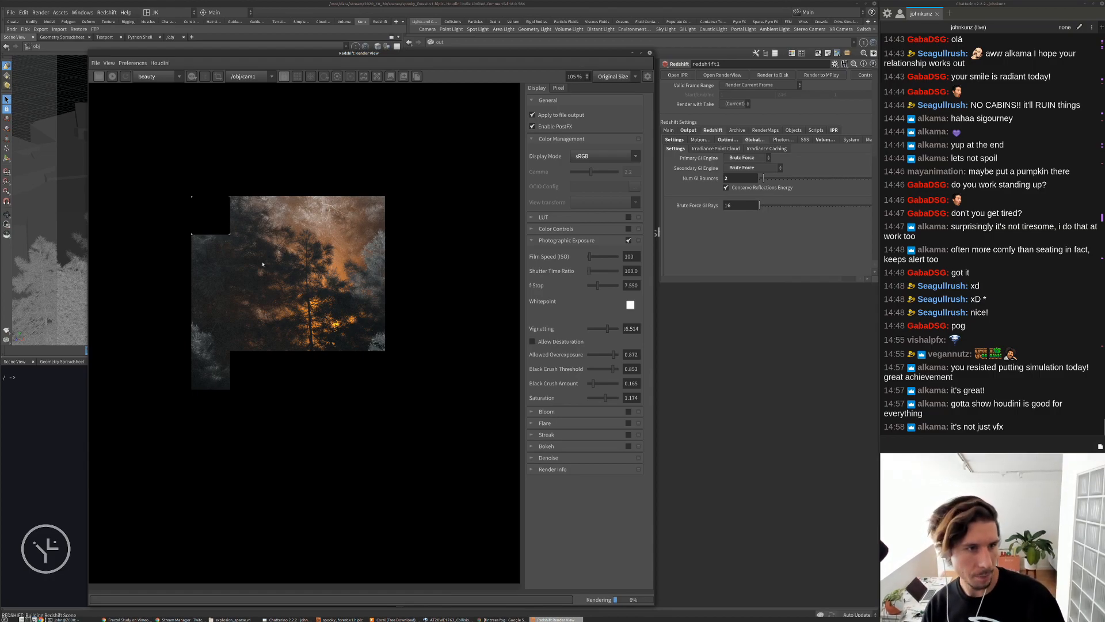
# Check the pale trees and fog around the glowing center as more buckets render, both enlarged and in the wider frame
pyautogui.scroll(-1, 264, 262)
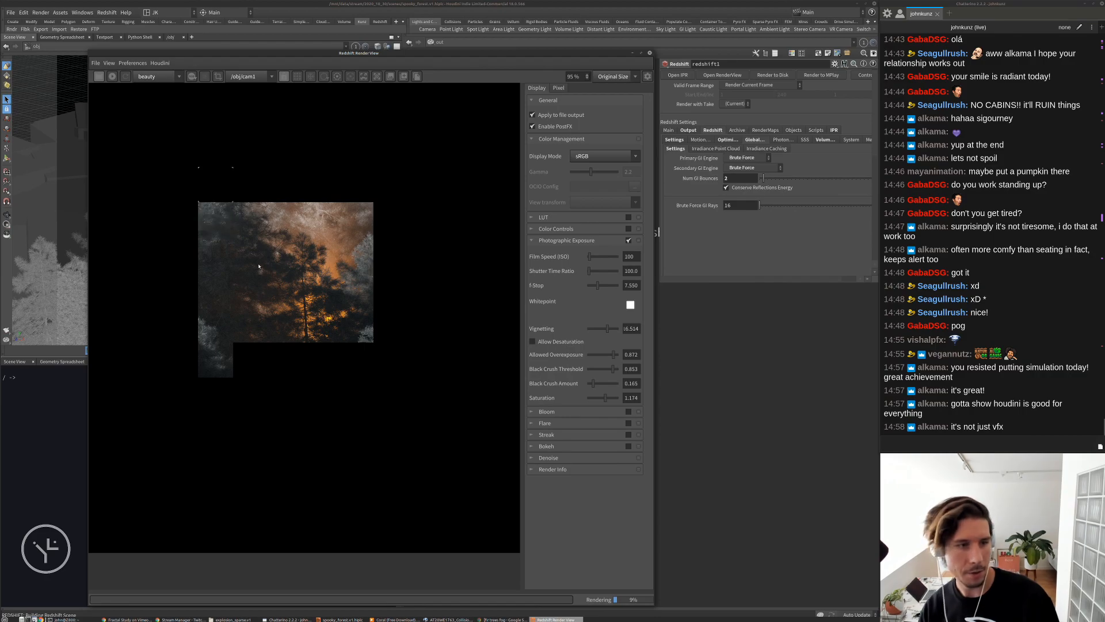
pyautogui.scroll(1, 233, 198)
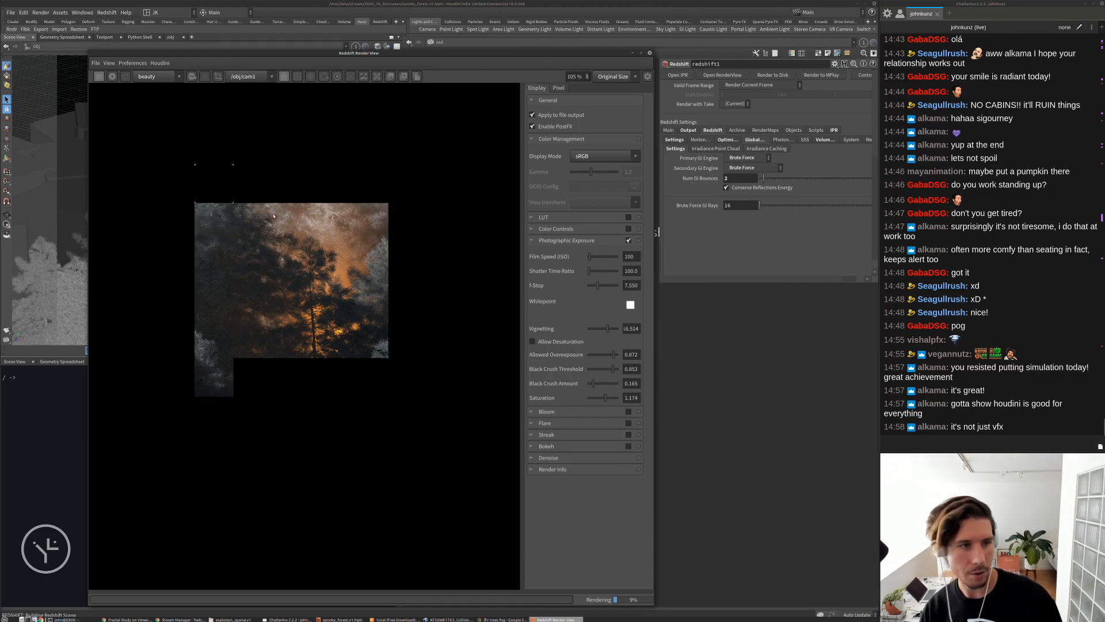
pyautogui.scroll(4, 273, 216)
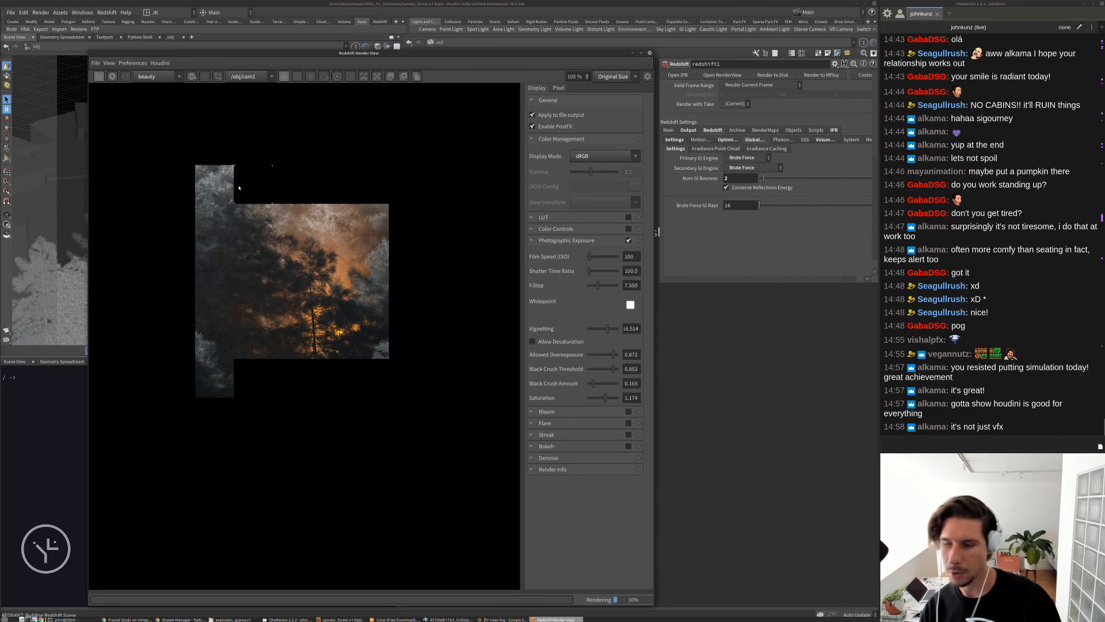
pyautogui.scroll(1, 239, 187)
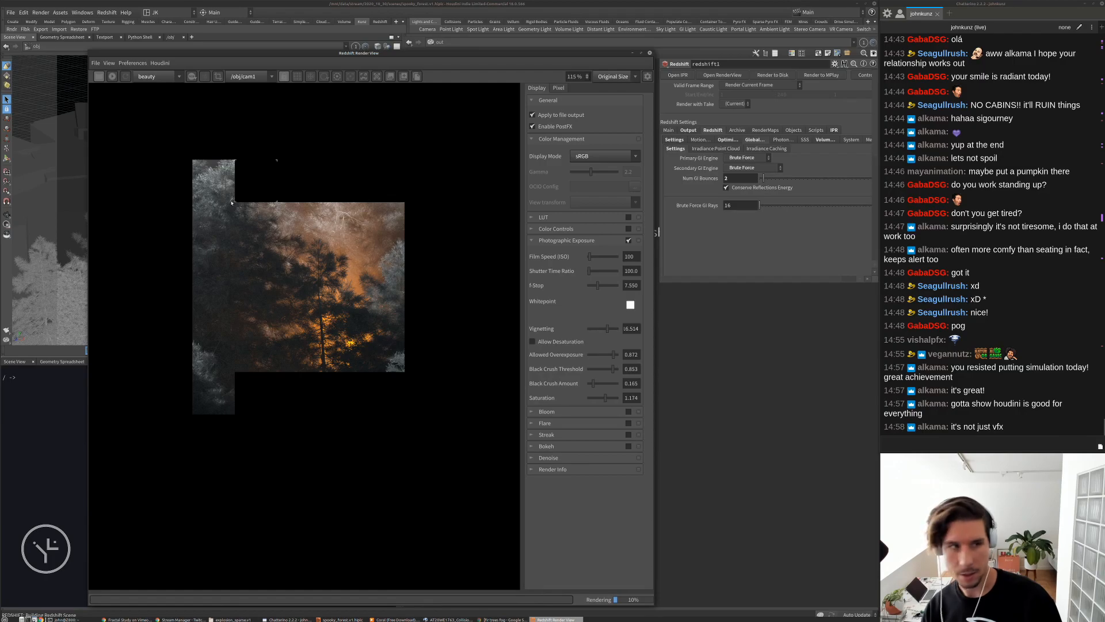
pyautogui.scroll(1, 232, 200)
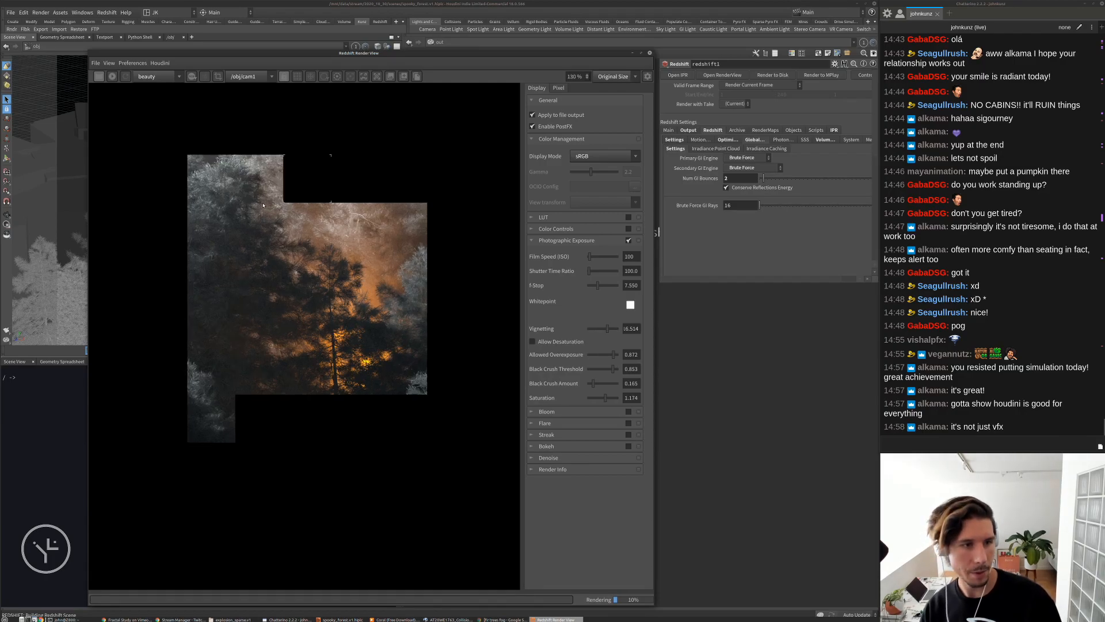
pyautogui.scroll(2, 263, 205)
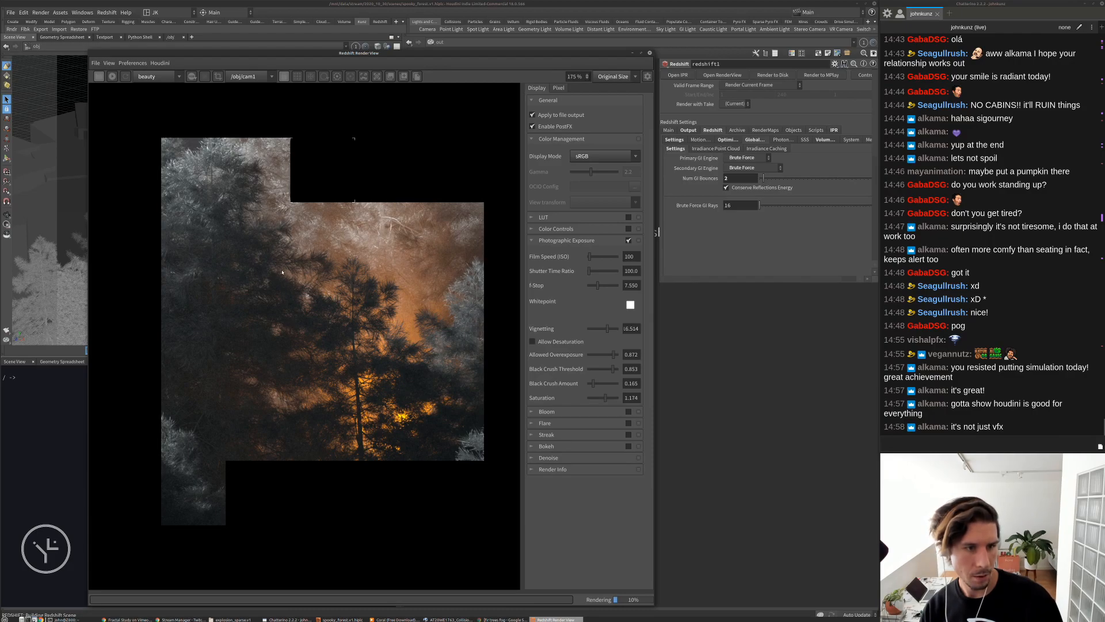
pyautogui.scroll(-1, 350, 247)
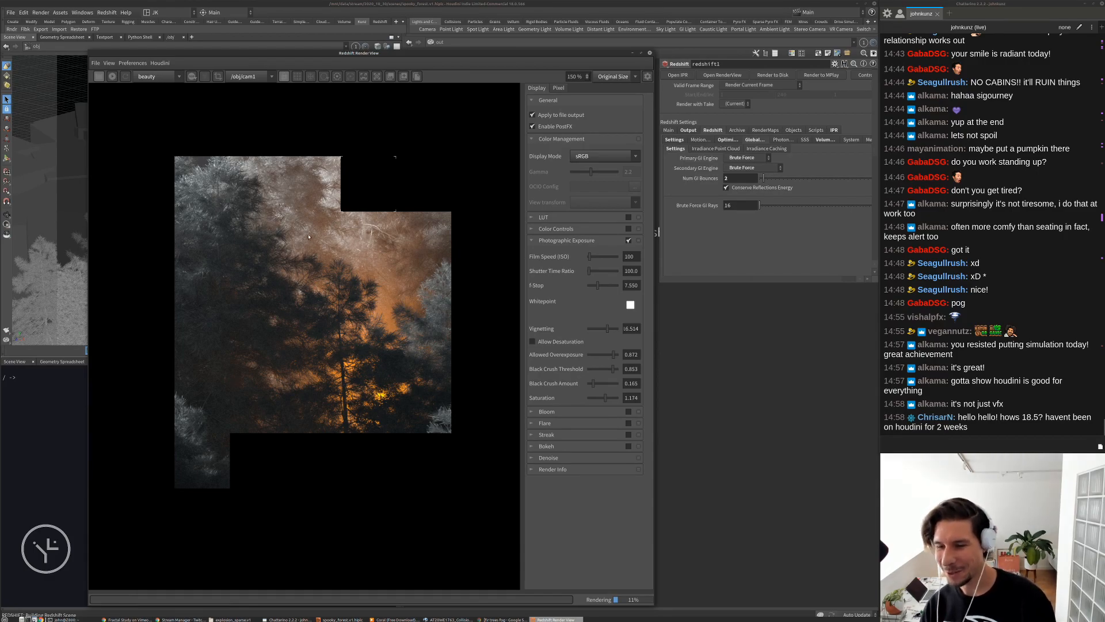
pyautogui.scroll(-1, 289, 312)
pyautogui.scroll(-1, 289, 312)
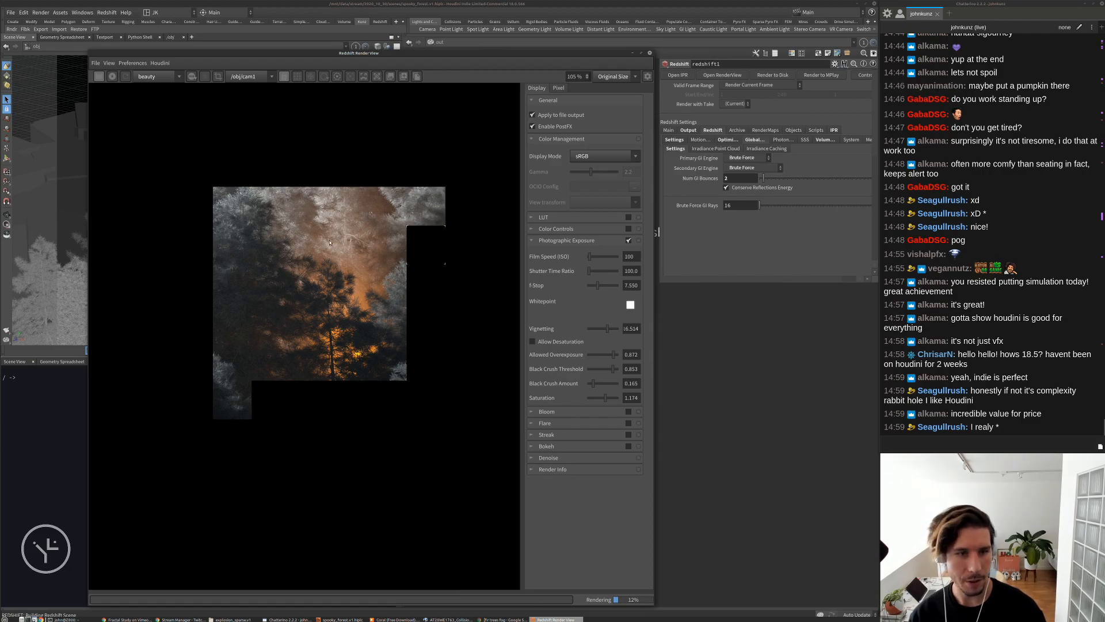
pyautogui.scroll(-1, 332, 243)
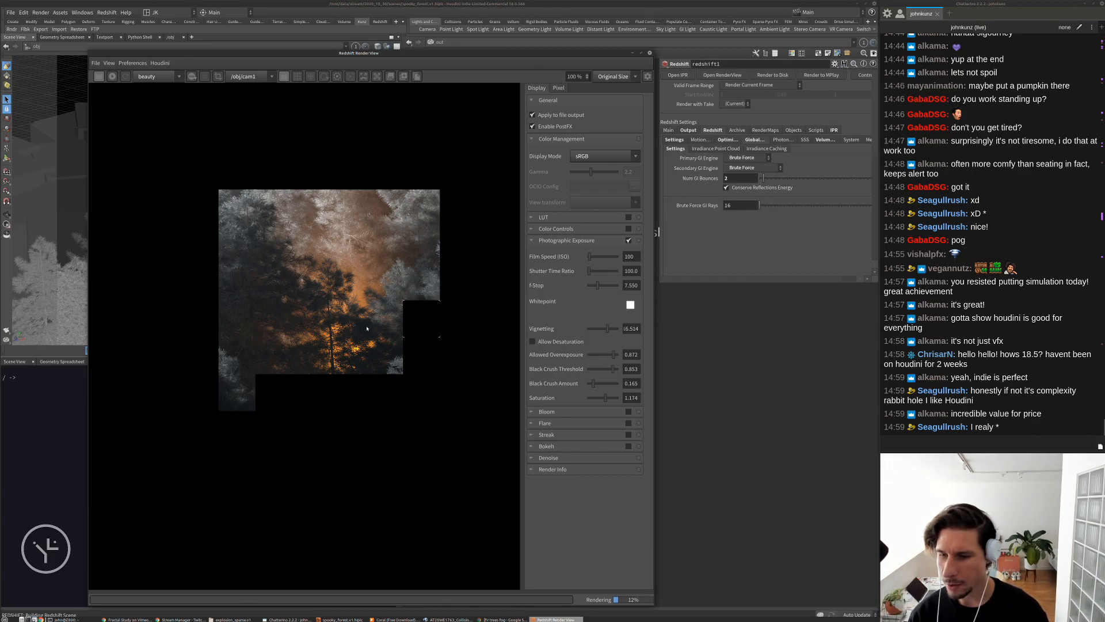
pyautogui.scroll(-1, 341, 279)
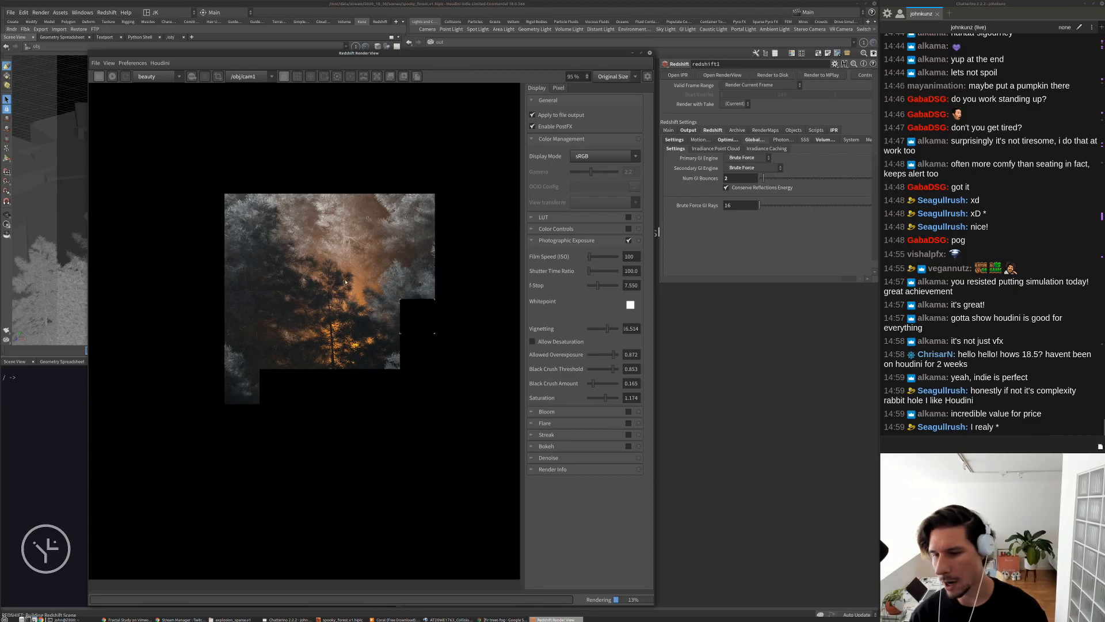
pyautogui.scroll(-1, 307, 244)
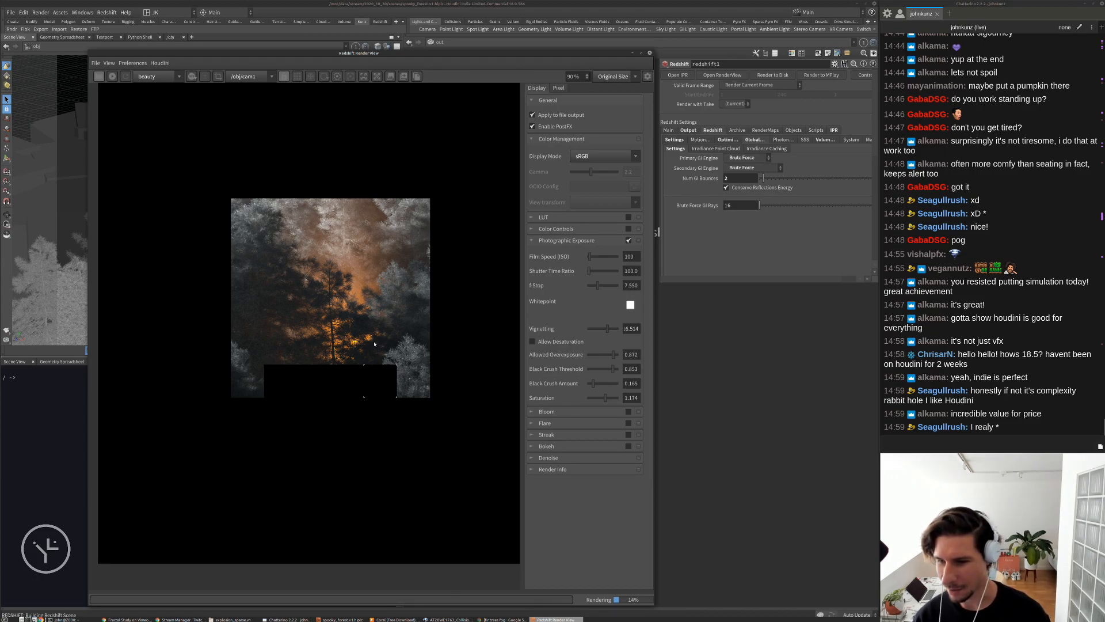
# Inspect the pale pine and glowing foliage in the lower right of the rendered area up close and within the whole composition
pyautogui.scroll(1, 375, 342)
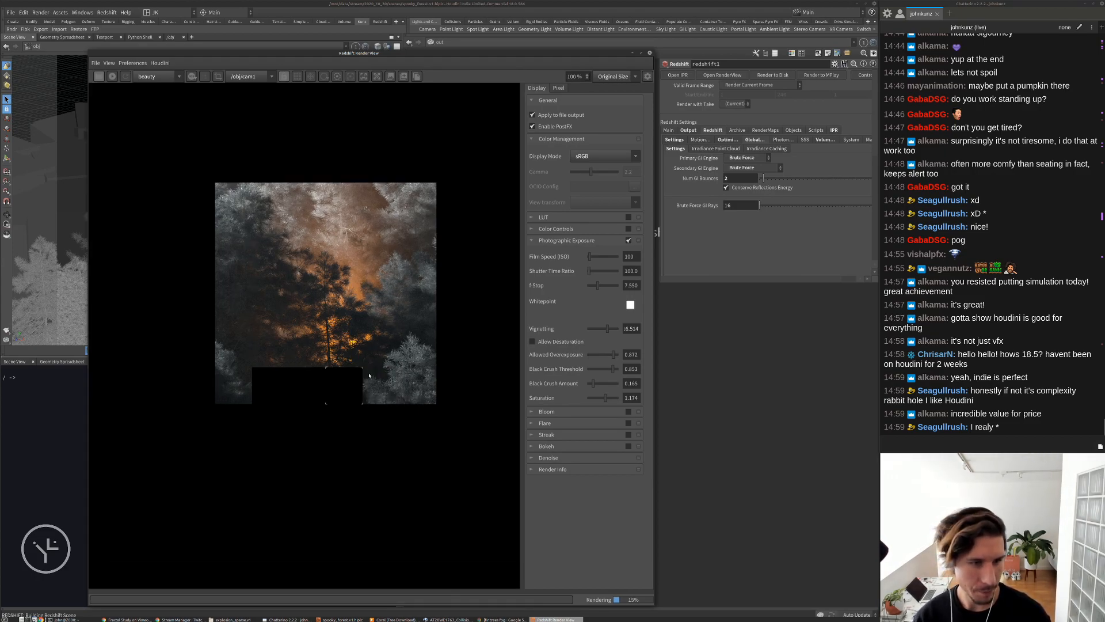
pyautogui.scroll(2, 369, 377)
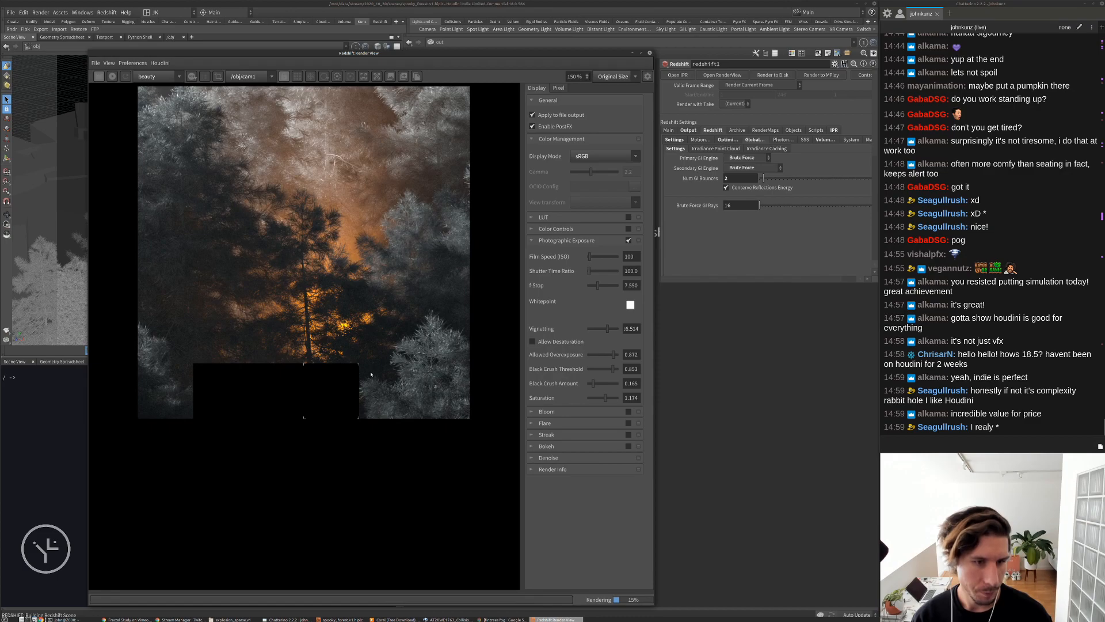
pyautogui.scroll(4, 371, 374)
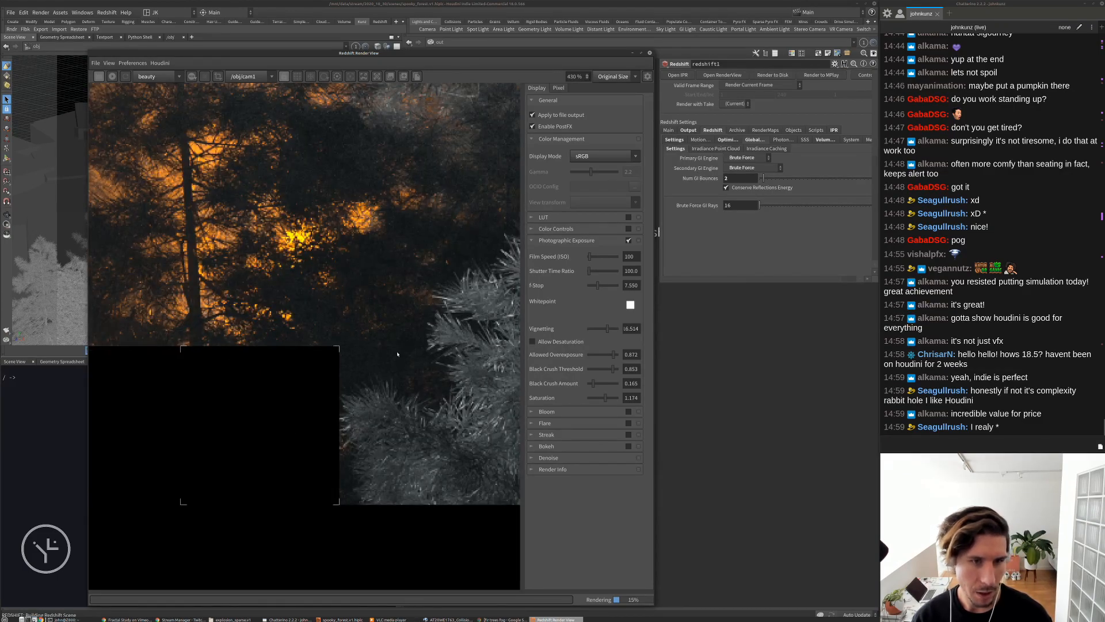
pyautogui.scroll(-3, 452, 323)
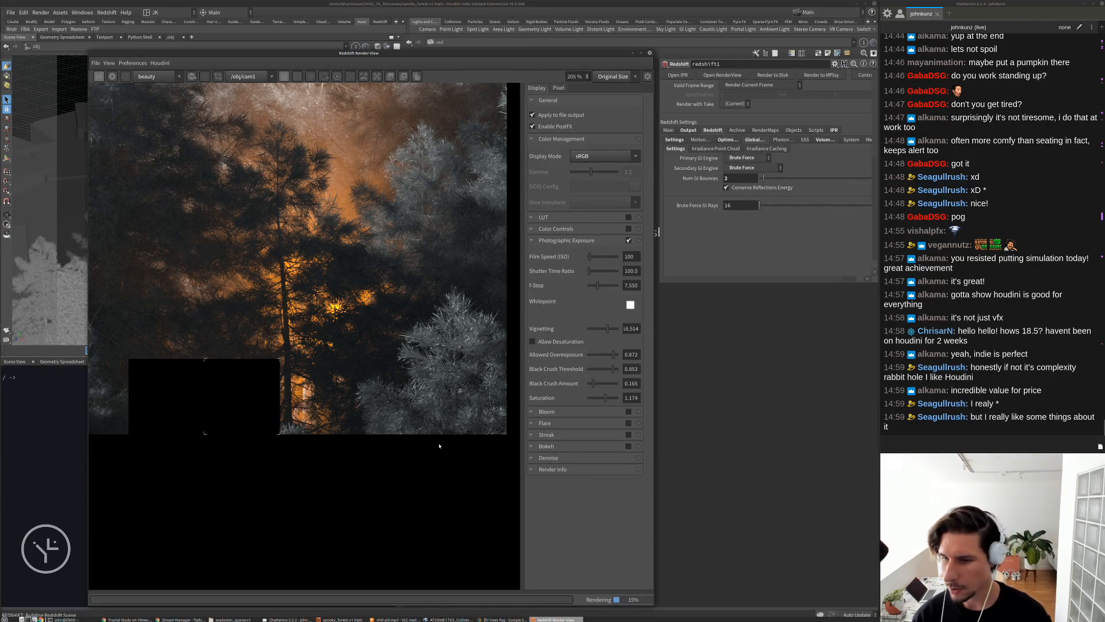
pyautogui.scroll(-1, 439, 446)
pyautogui.scroll(-3, 424, 371)
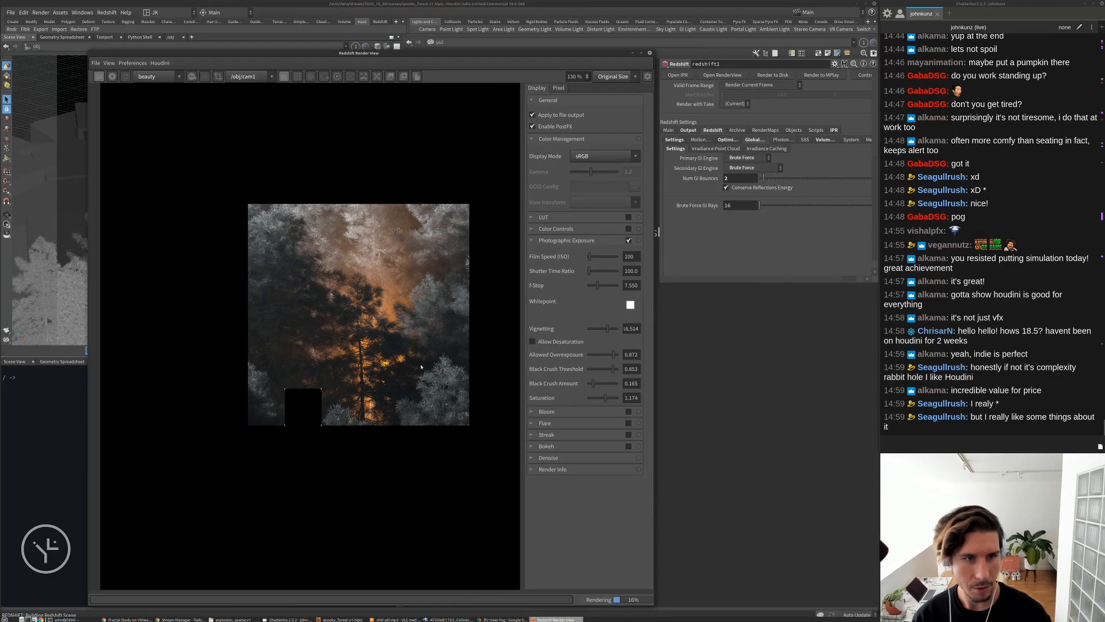
pyautogui.scroll(-1, 405, 356)
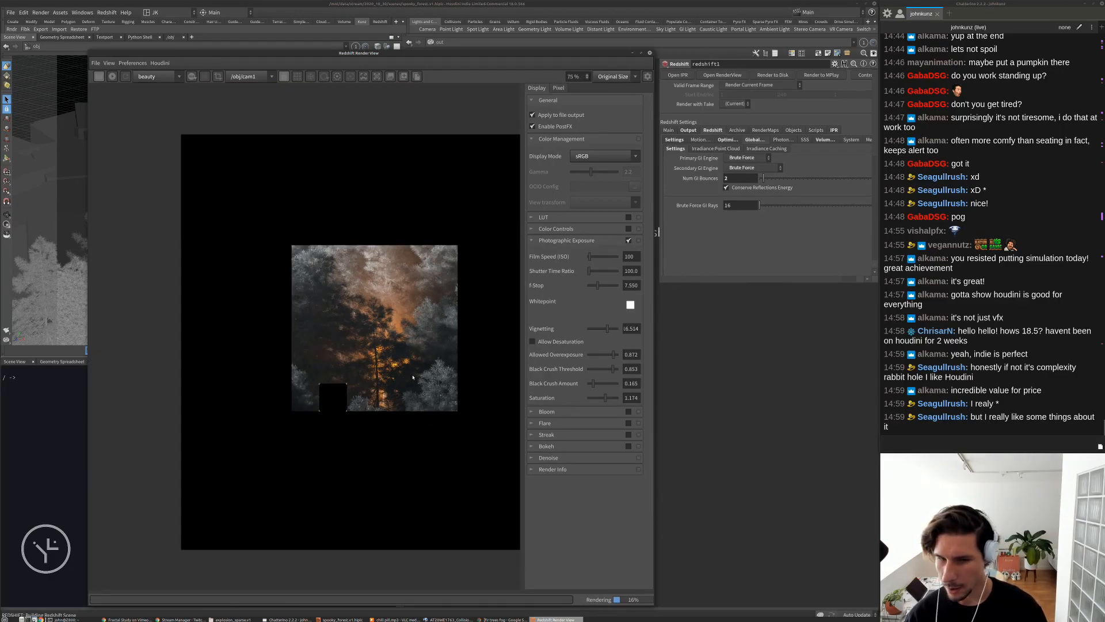
pyautogui.scroll(1, 379, 374)
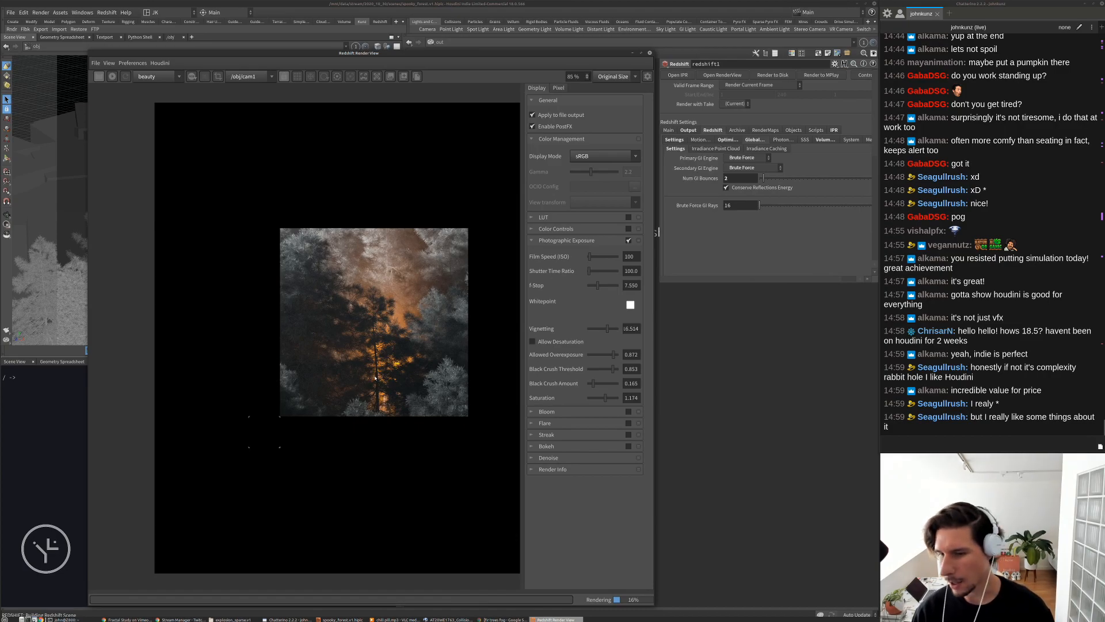
pyautogui.scroll(-2, 375, 377)
pyautogui.scroll(3, 463, 386)
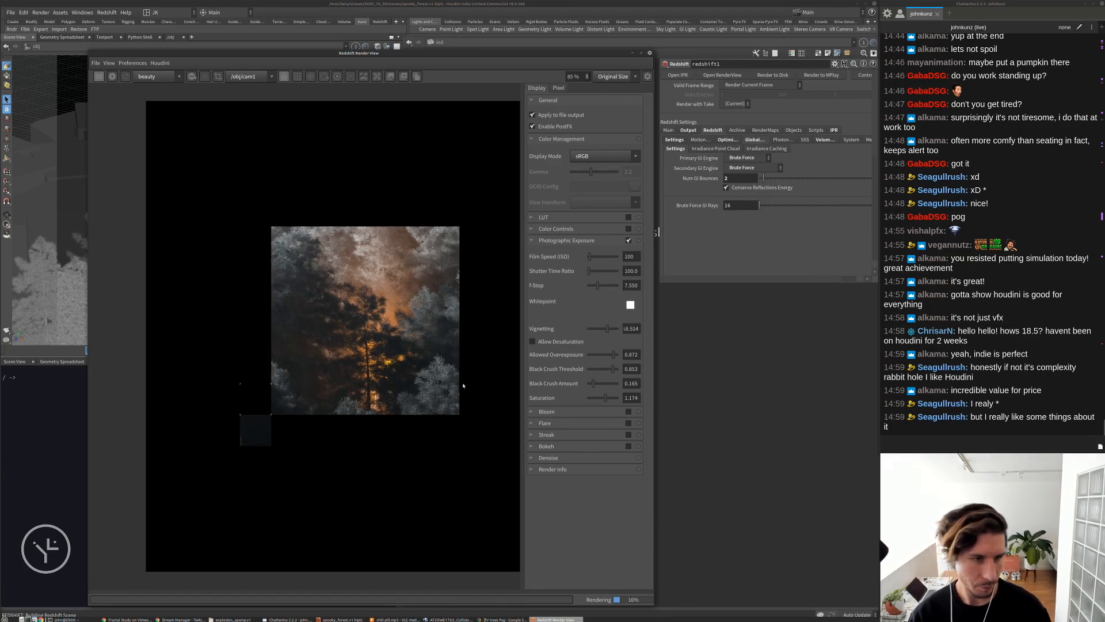
# Inspect the pale treetops in the upper left of the render for needle detail and compare them with the wider forest
pyautogui.scroll(1, 461, 388)
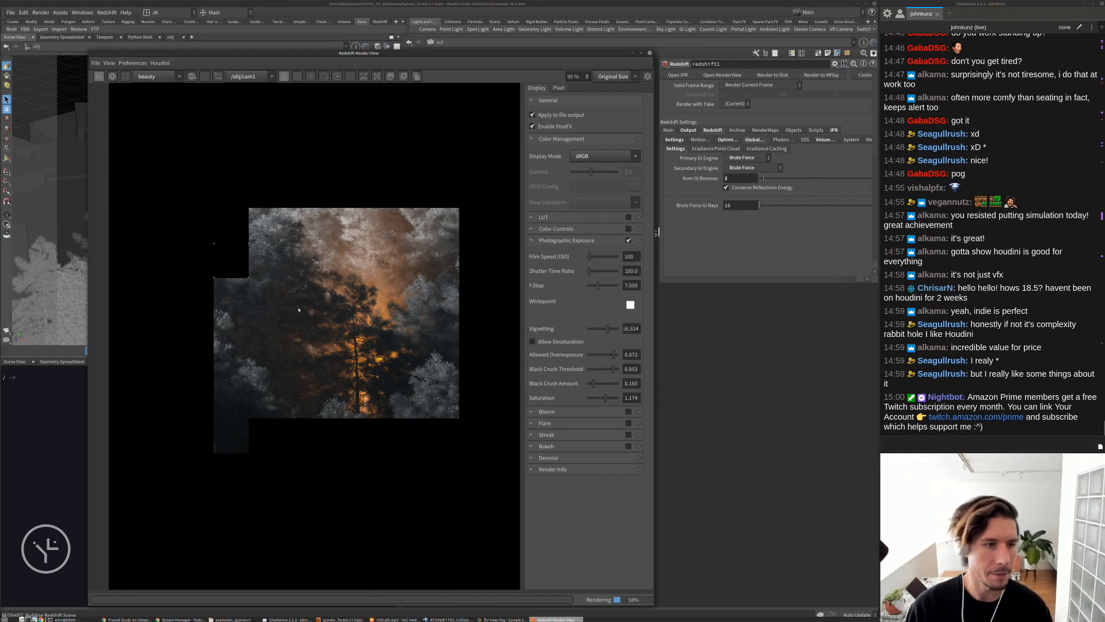
pyautogui.scroll(-1, 298, 309)
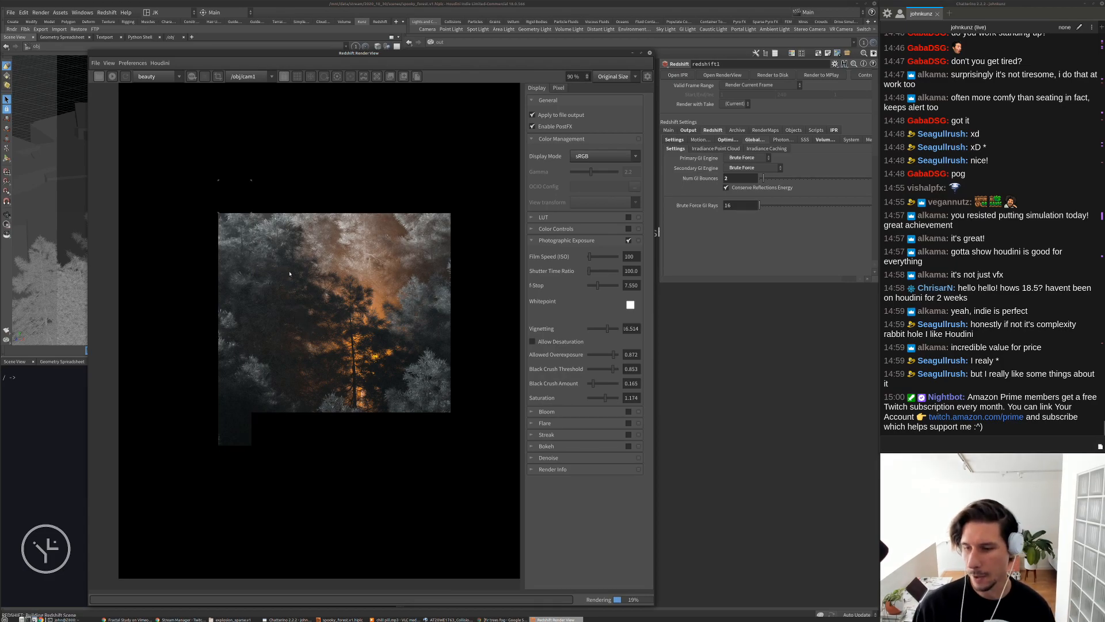
pyautogui.scroll(3, 233, 204)
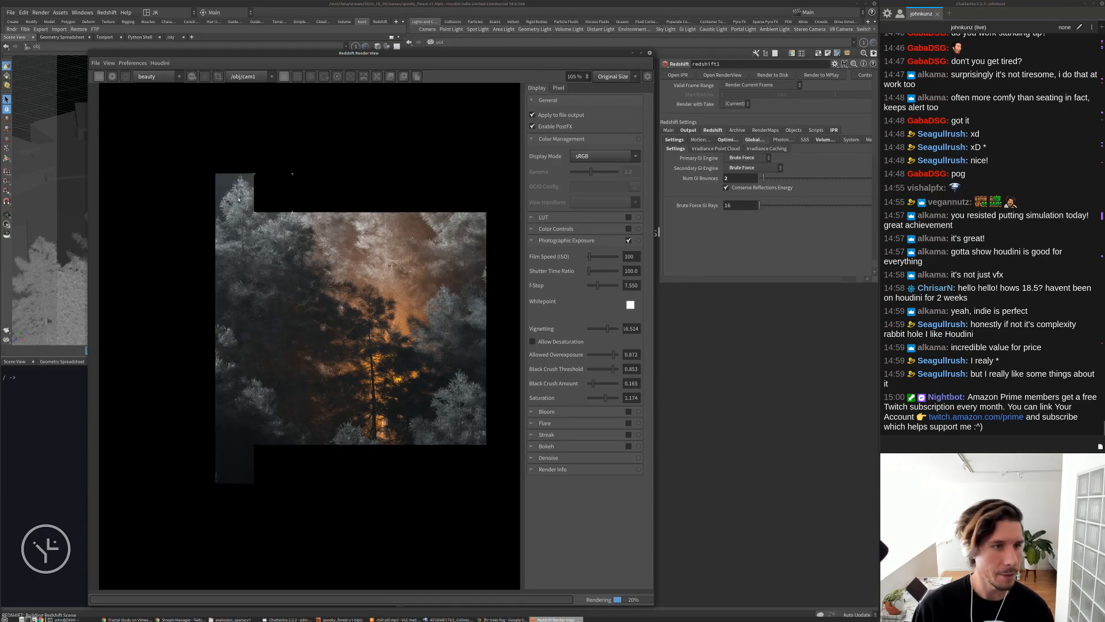
pyautogui.scroll(5, 249, 193)
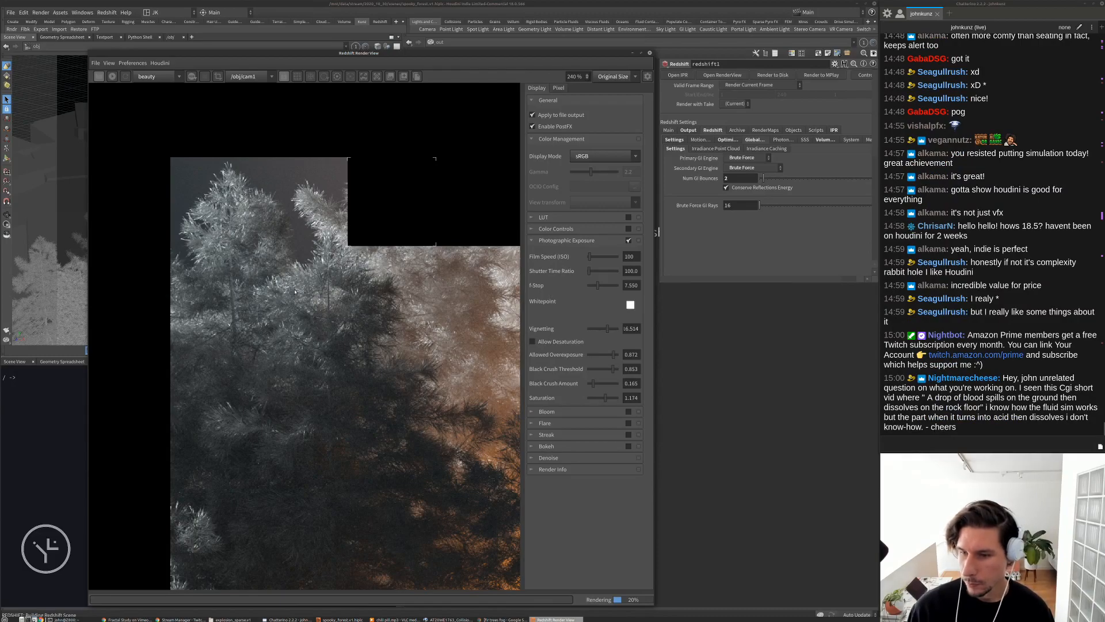
pyautogui.scroll(-1, 294, 292)
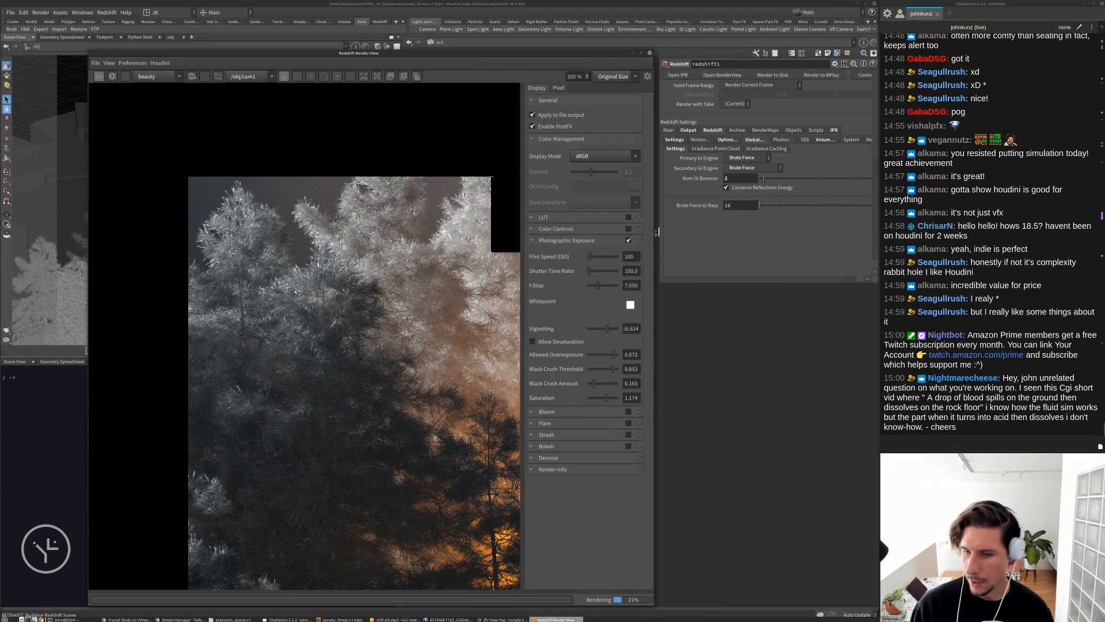
pyautogui.scroll(-1, 295, 292)
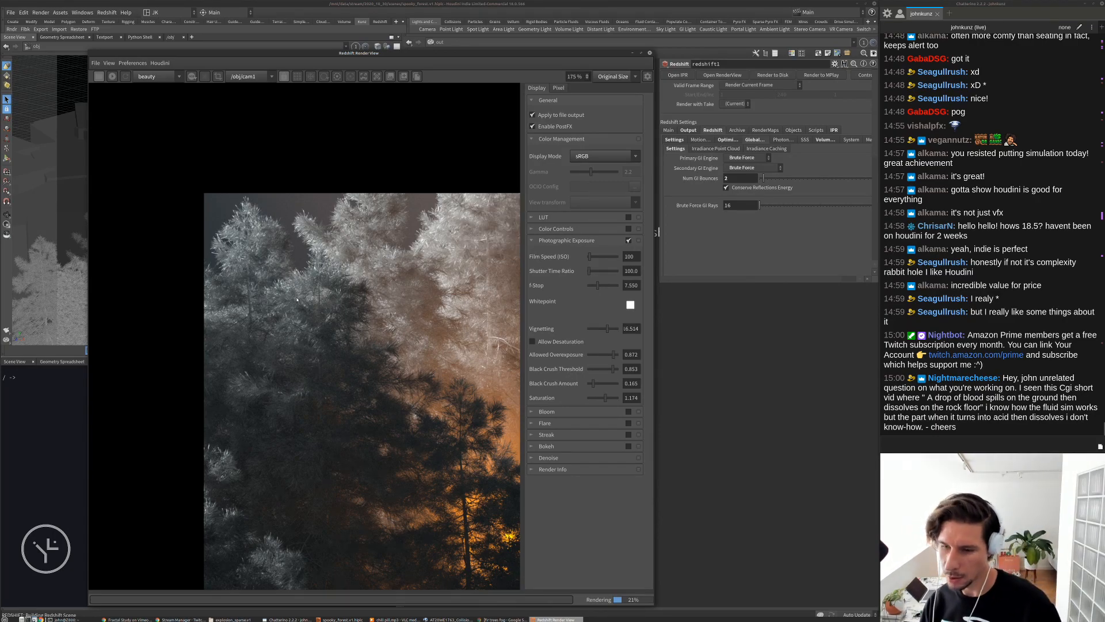
pyautogui.scroll(-1, 297, 299)
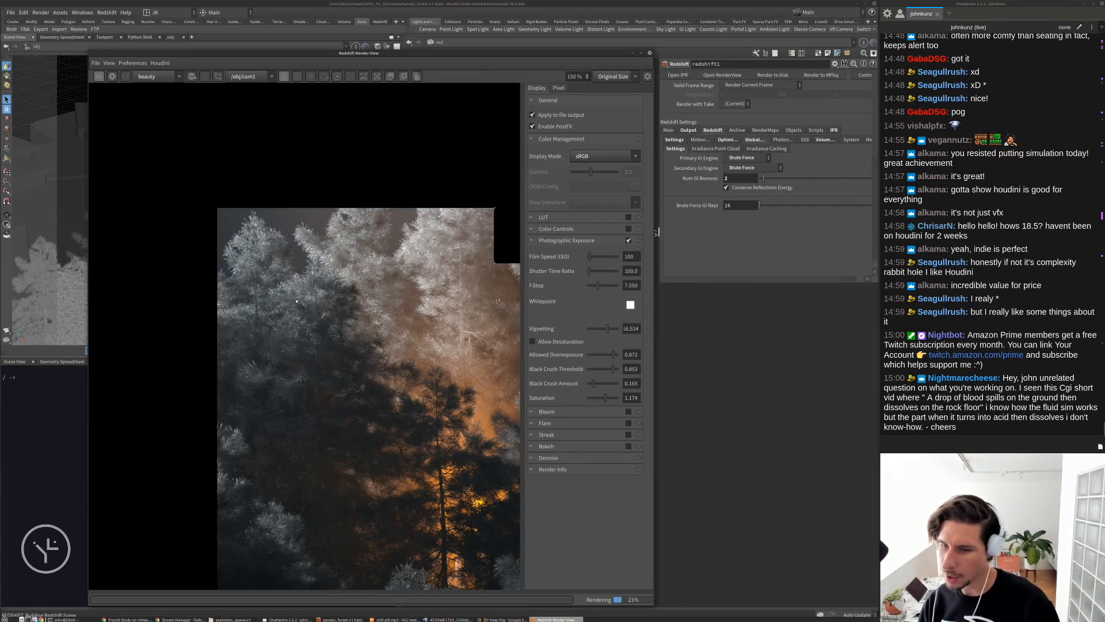
pyautogui.scroll(-2, 267, 236)
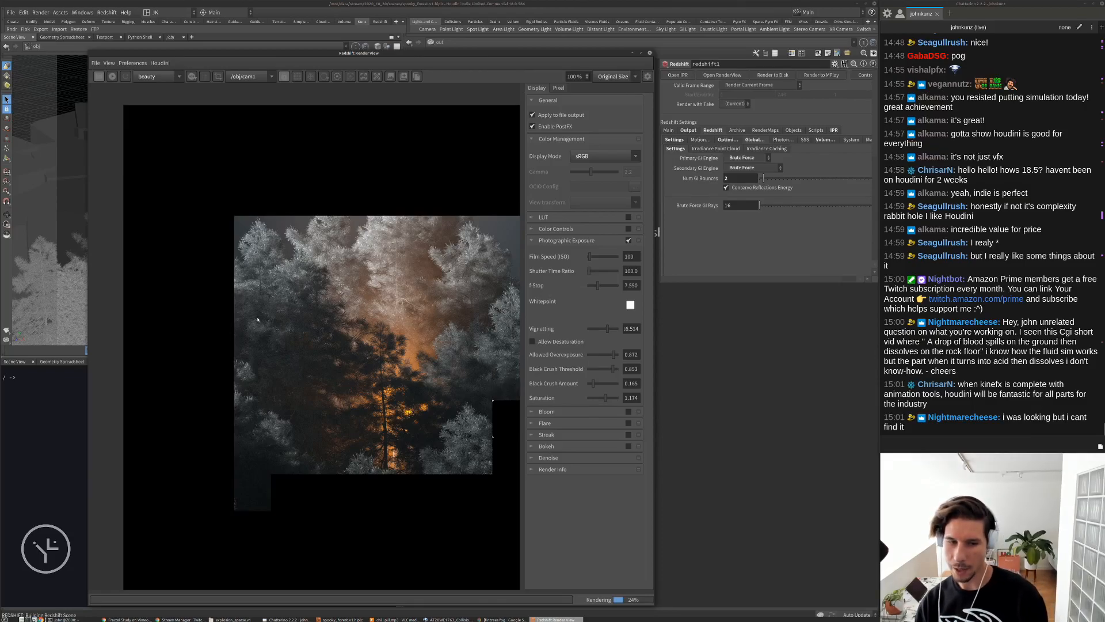
# Check the forest render at two magnifications, and bring up Chrome with the Redshift render view shifted aside
pyautogui.scroll(-2, 312, 282)
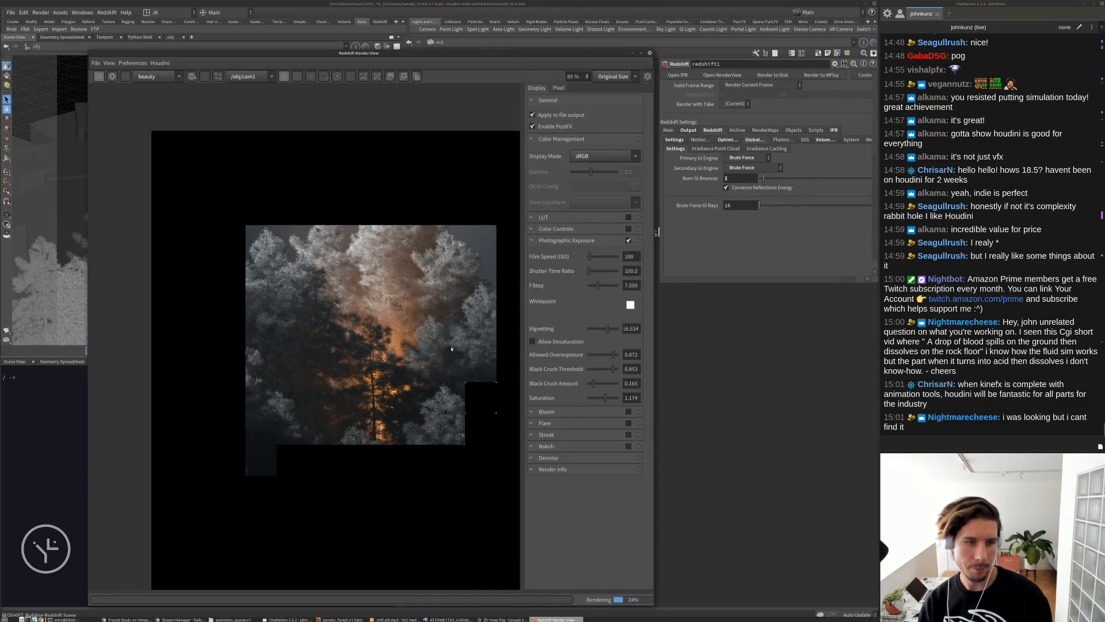
pyautogui.scroll(1, 448, 336)
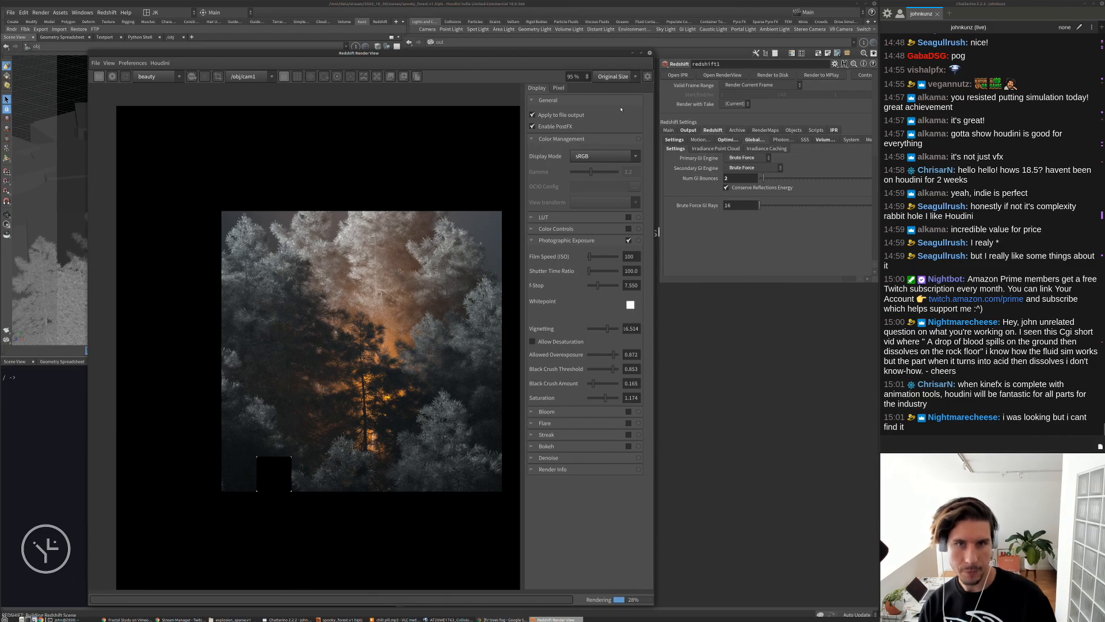
pyautogui.hotkey('alt', 'Tab')
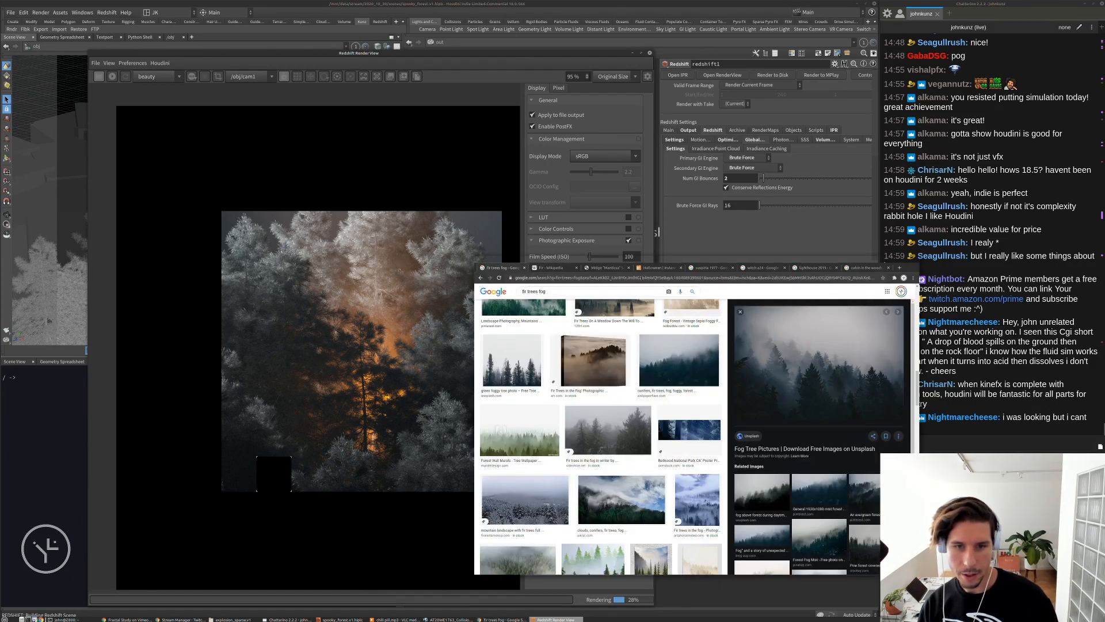
pyautogui.keyDown('alt'); pyautogui.moveTo(641, 279); pyautogui.dragTo(571, 263); pyautogui.keyUp('alt')
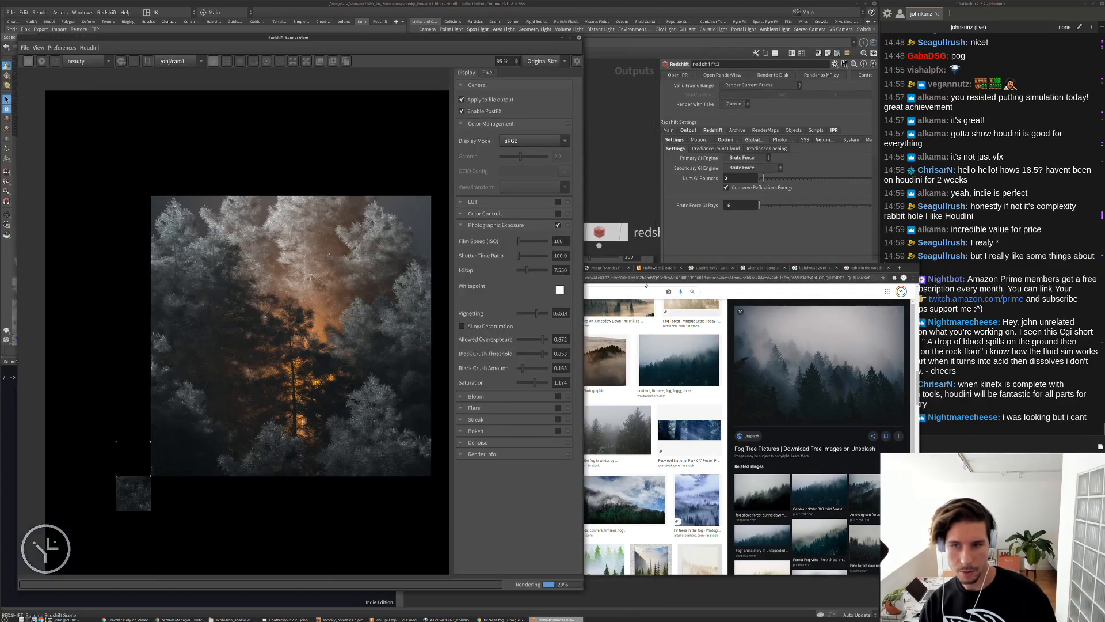
# Search Google Images for "krakatoa dissolve" in a new browser tab
pyautogui.click(643, 280)
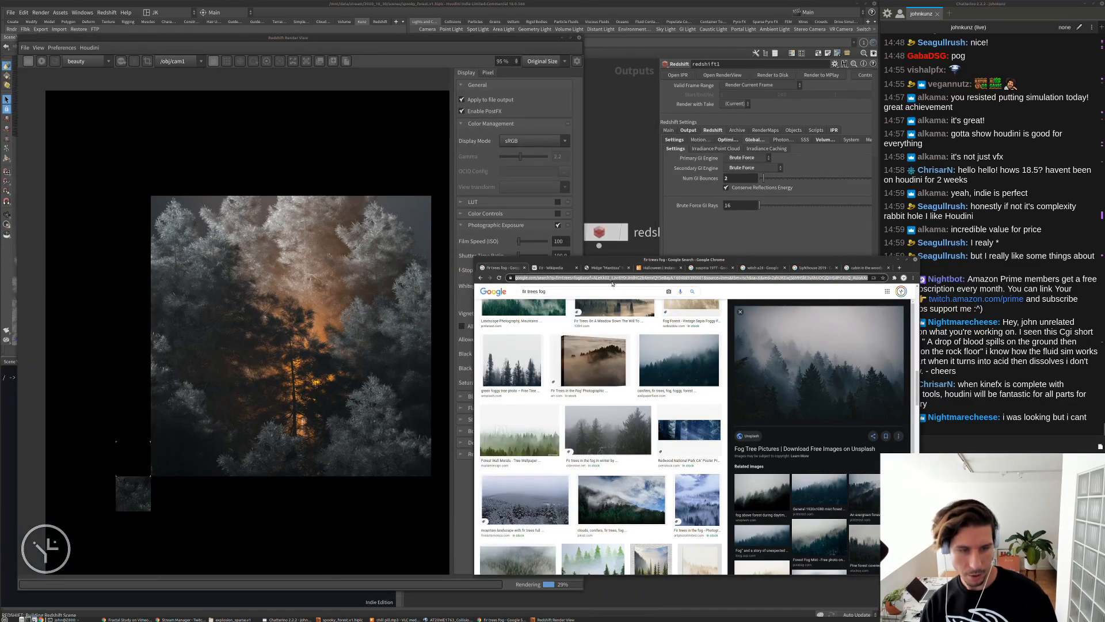
pyautogui.hotkey('ctrl', 't')
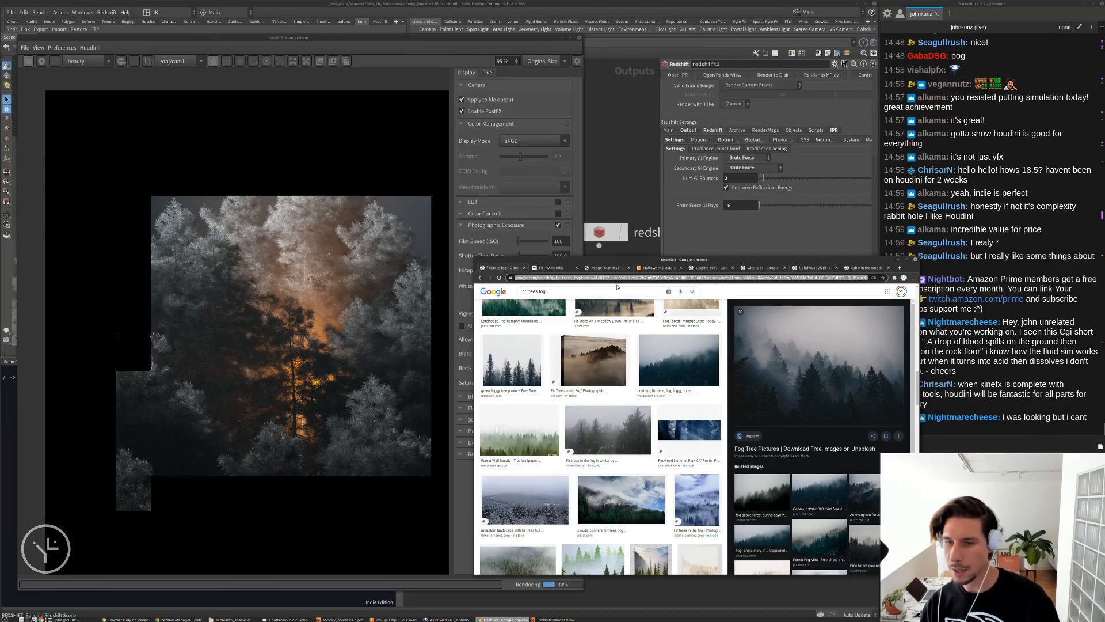
pyautogui.hotkey('ctrl', 't')
pyautogui.write('krakatoa dissolve')
pyautogui.press('Return')
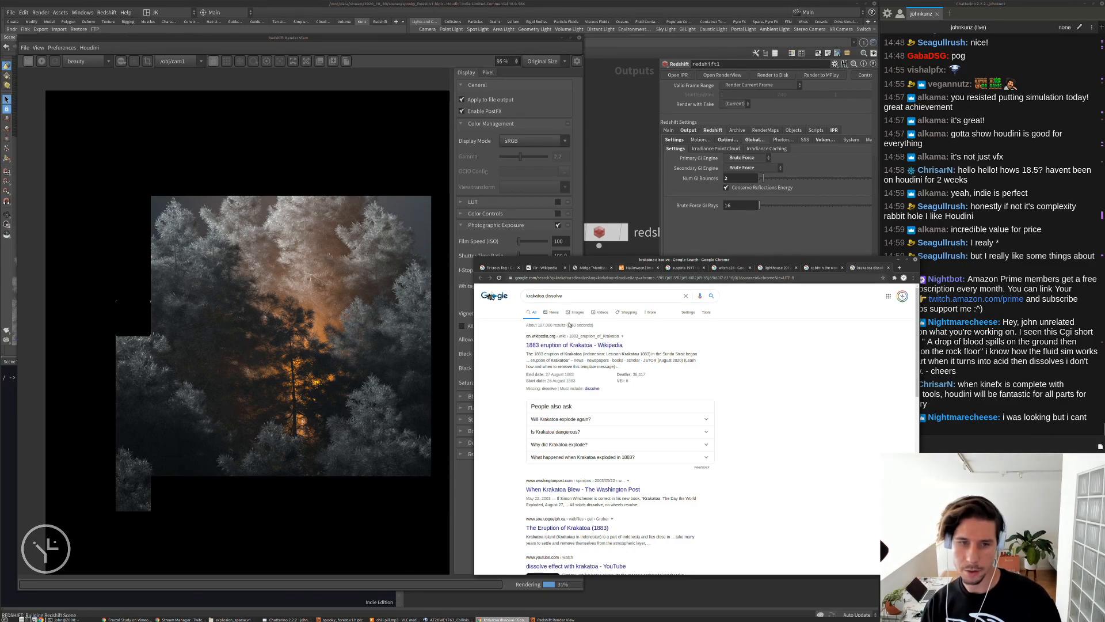
pyautogui.click(575, 312)
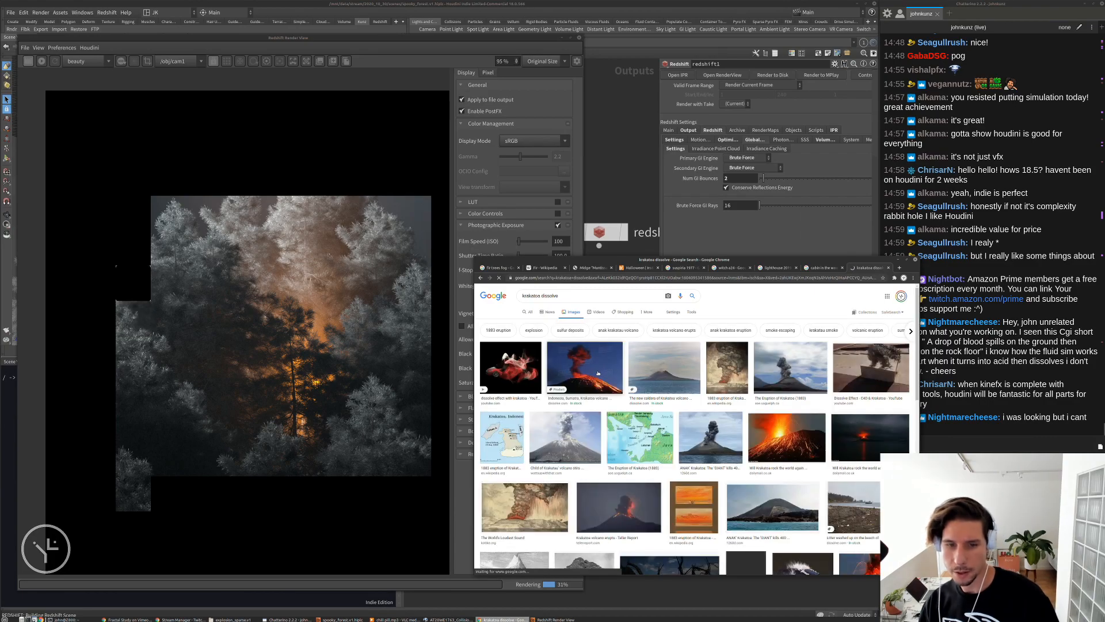
# Preview the red car dissolve effect image and the related Prime Focus Krakatoa car image, and browse its related images
pyautogui.click(510, 367)
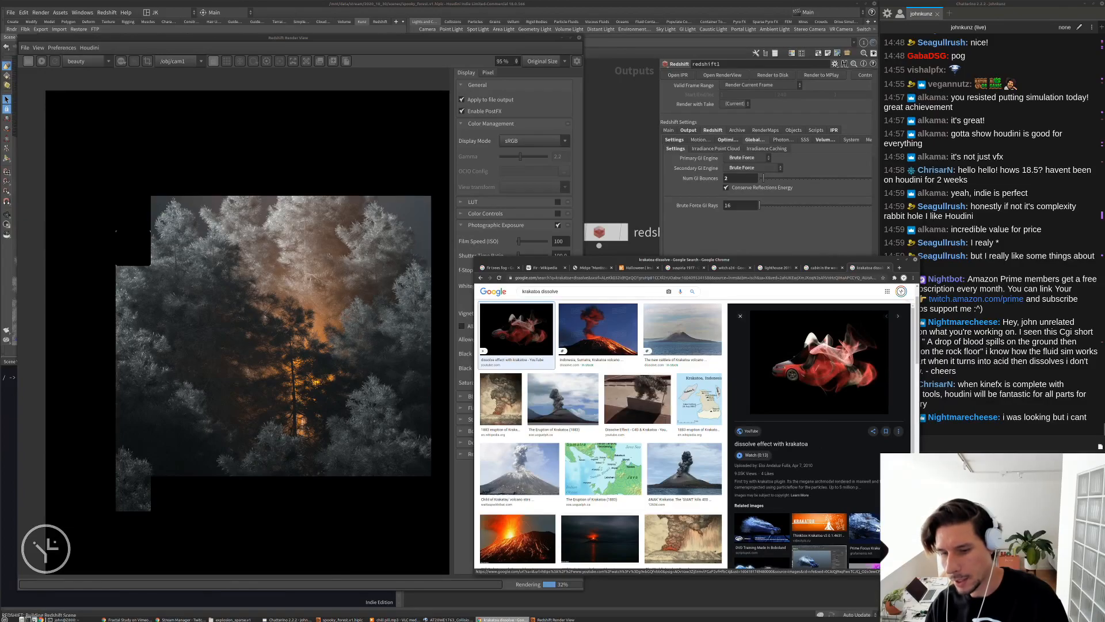
pyautogui.click(863, 529)
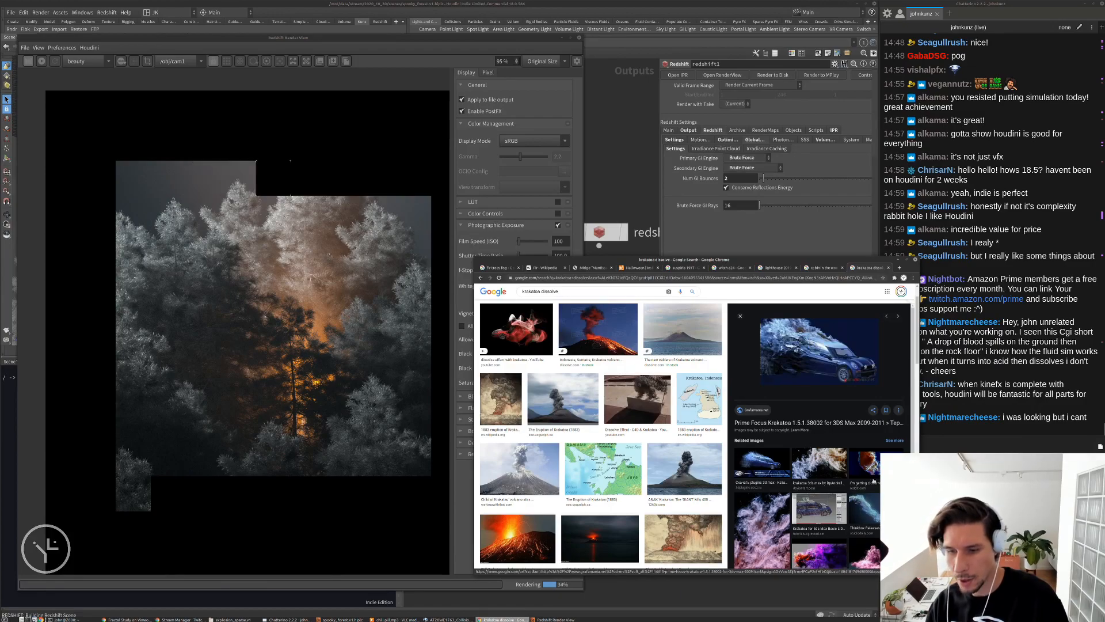
pyautogui.scroll(-3, 792, 500)
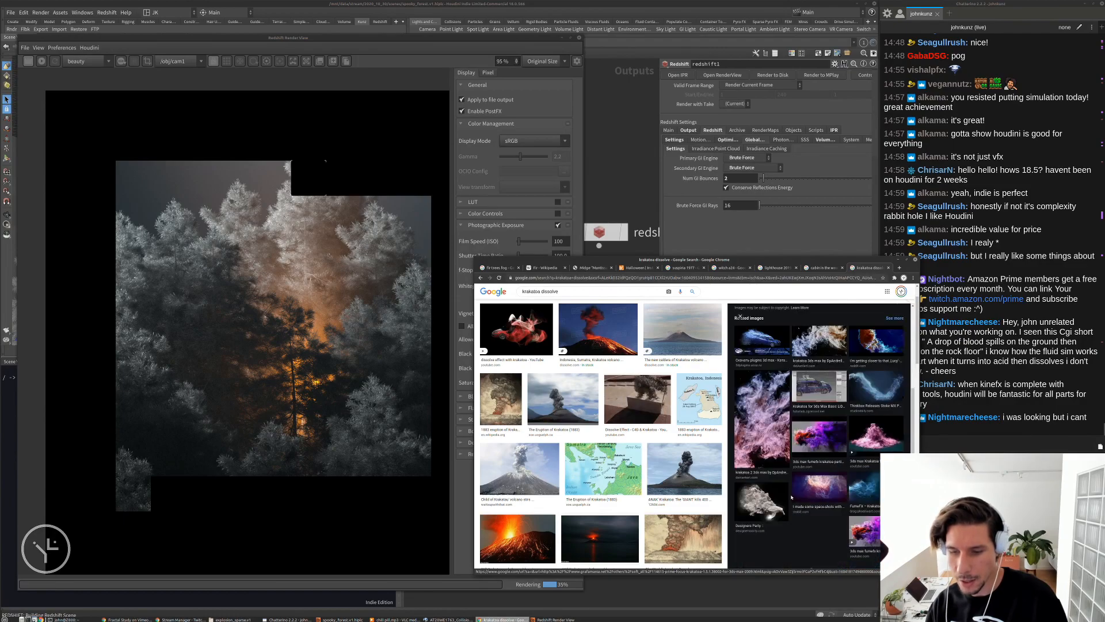
pyautogui.scroll(-2, 867, 479)
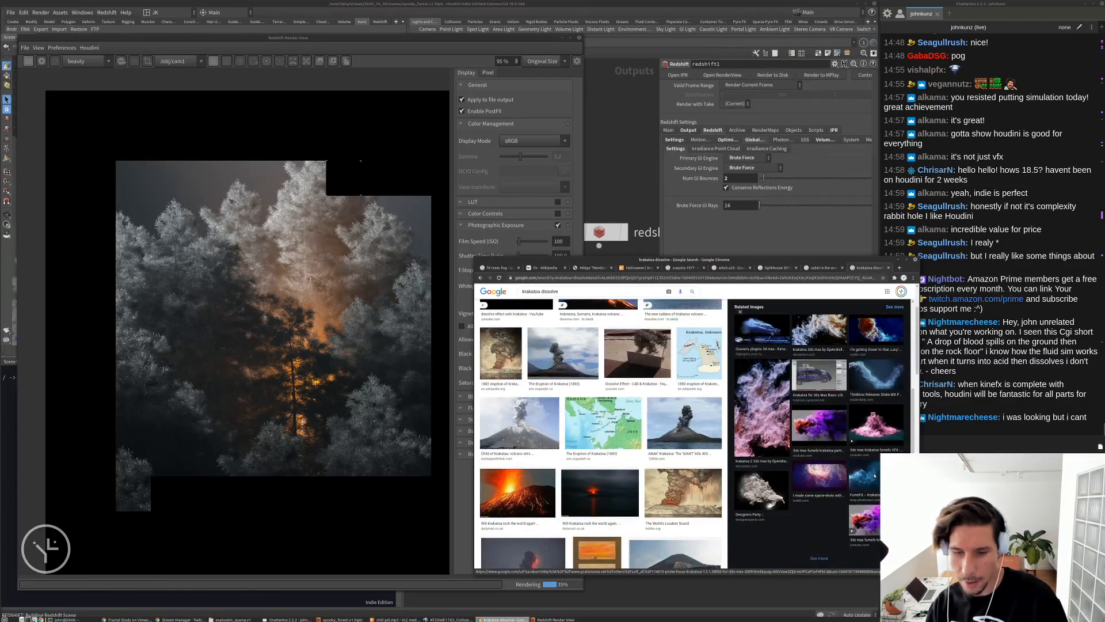
# Preview the blue FumeFX – Krakatoa particle image and look through its related images and more search results for dissolve examples
pyautogui.click(875, 475)
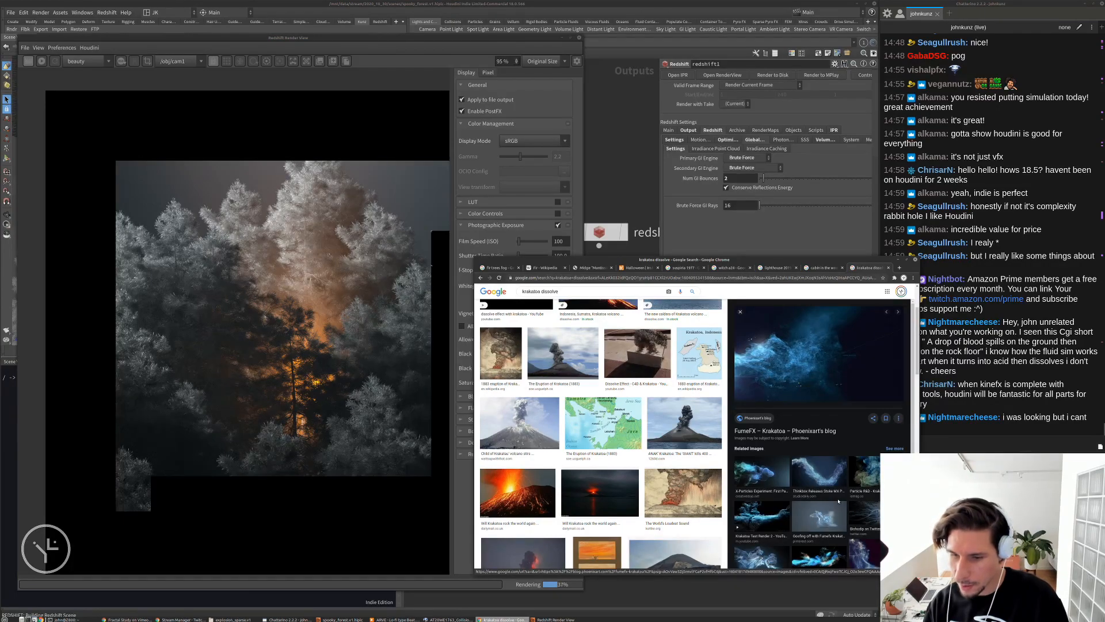
pyautogui.scroll(-1, 838, 502)
pyautogui.scroll(-1, 781, 499)
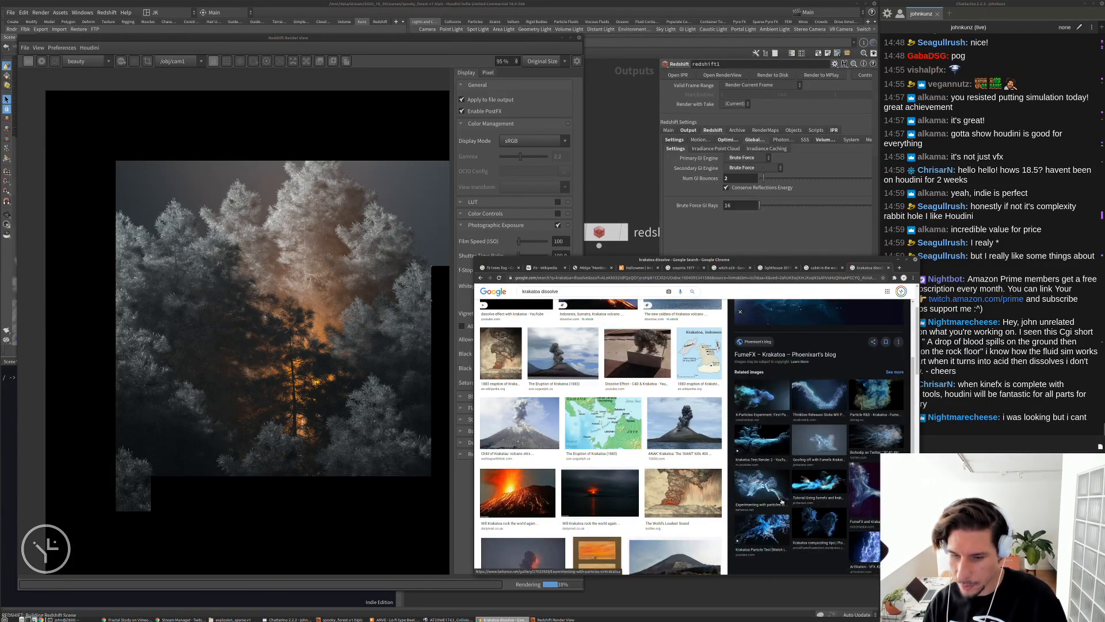
pyautogui.scroll(-1, 817, 483)
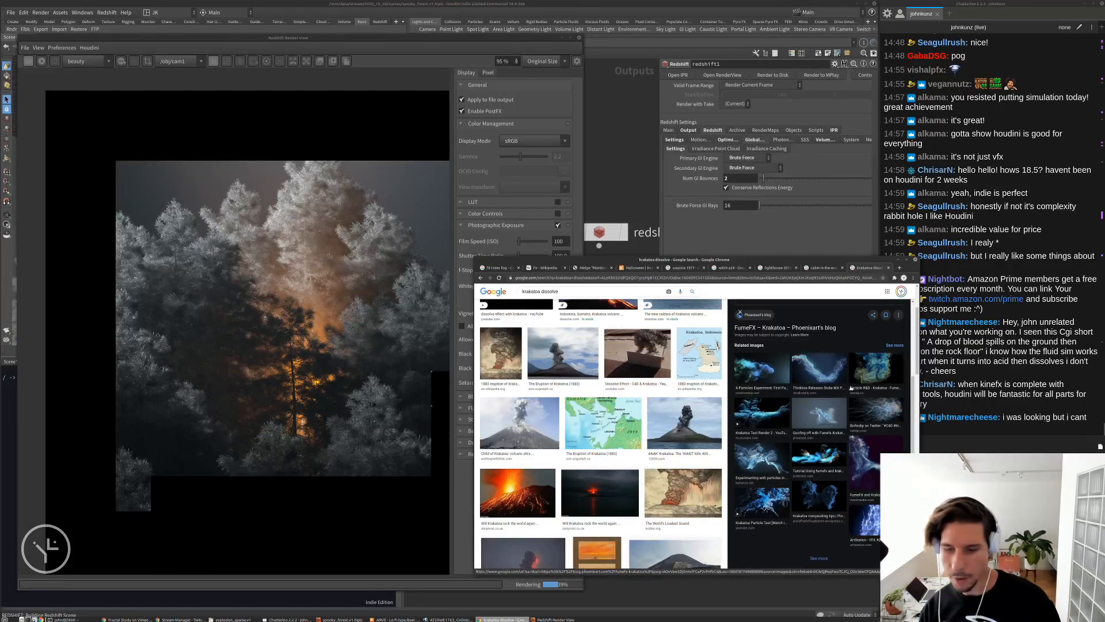
pyautogui.scroll(-2, 770, 433)
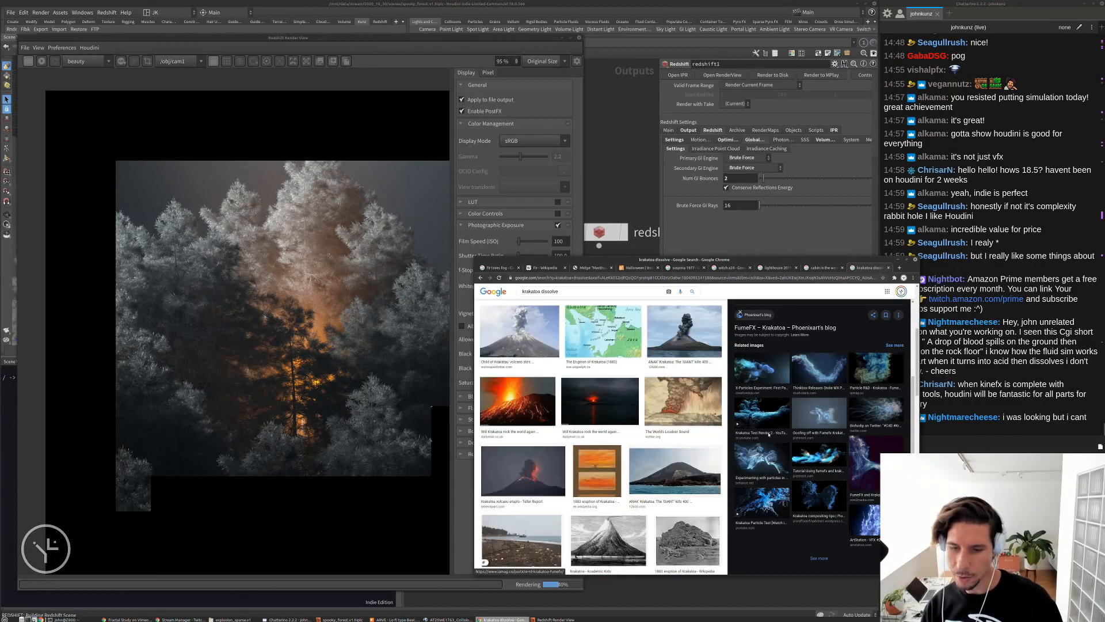
pyautogui.scroll(-2, 719, 453)
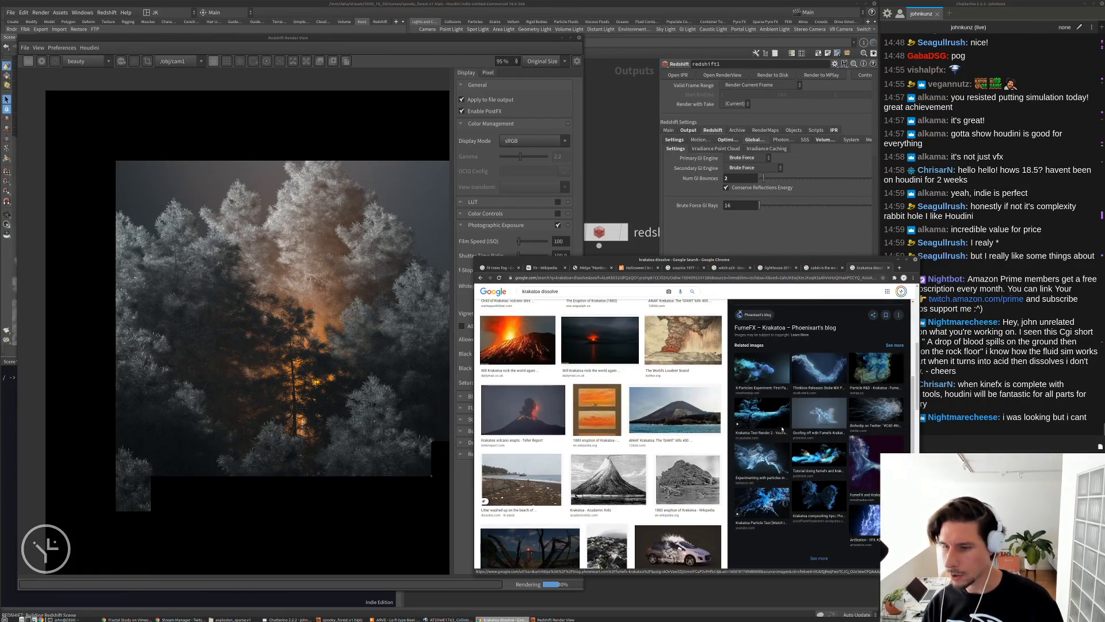
pyautogui.scroll(-2, 782, 429)
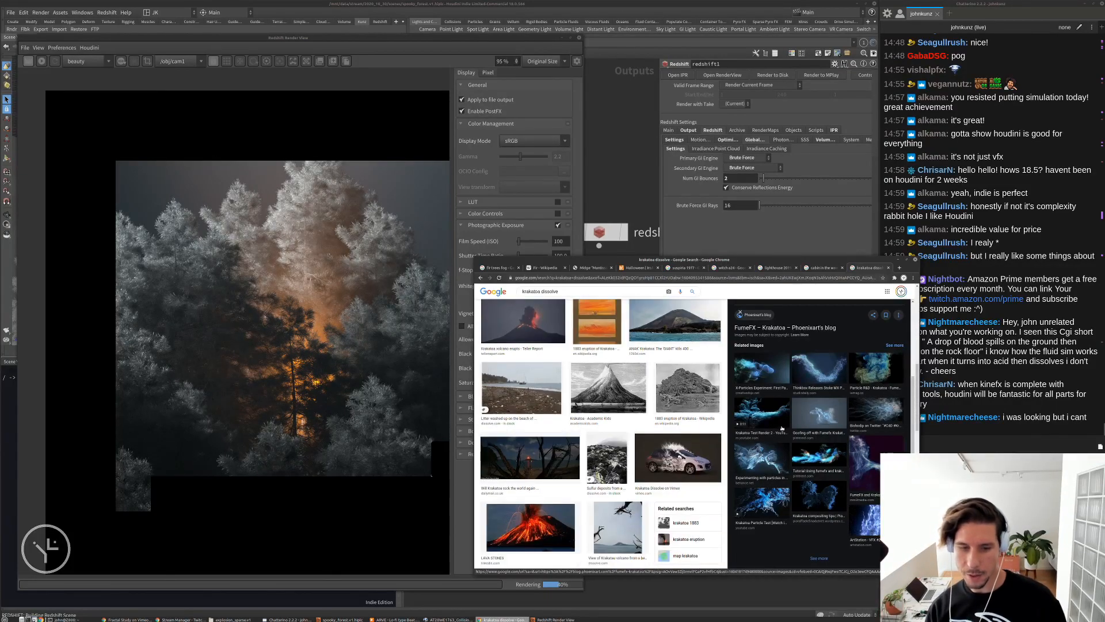
# Preview the "Krakatoa Dissolve on Vimeo" car result and browse its related images
pyautogui.click(678, 457)
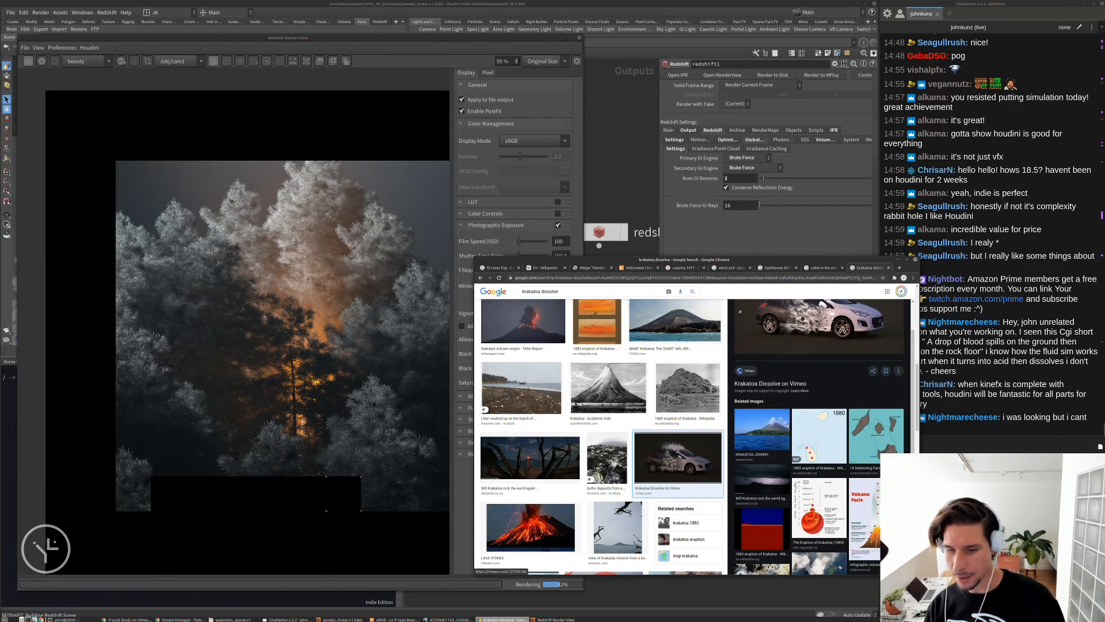
pyautogui.scroll(-2, 788, 425)
pyautogui.scroll(-2, 771, 433)
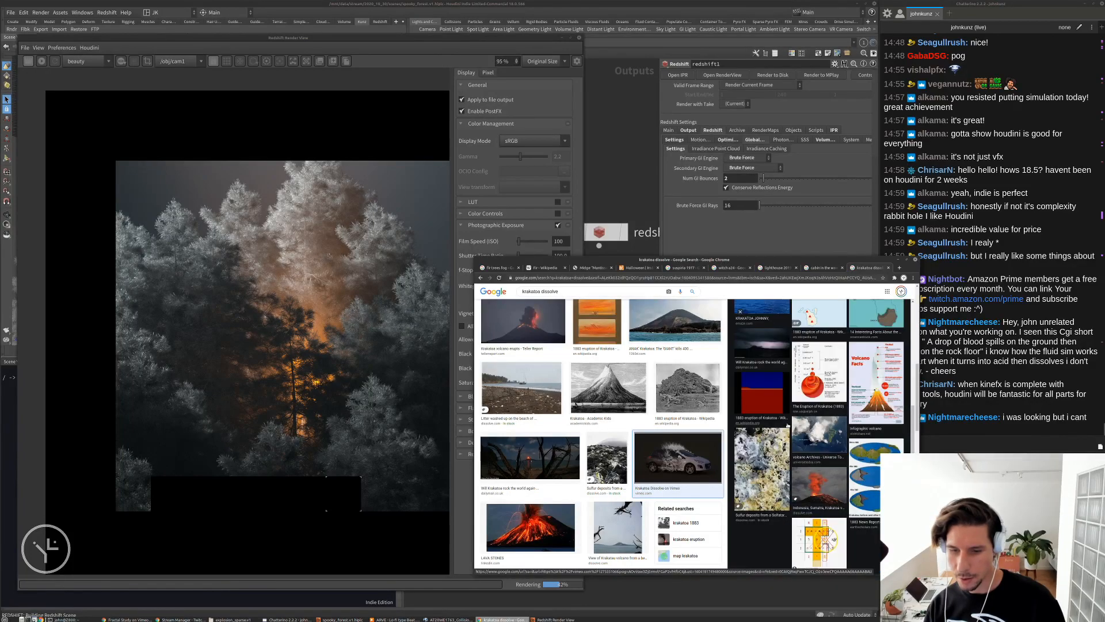
# Examine the related sulfur deposits photo as a dissolve texture reference, and minimize Chrome to return to the render view
pyautogui.click(759, 441)
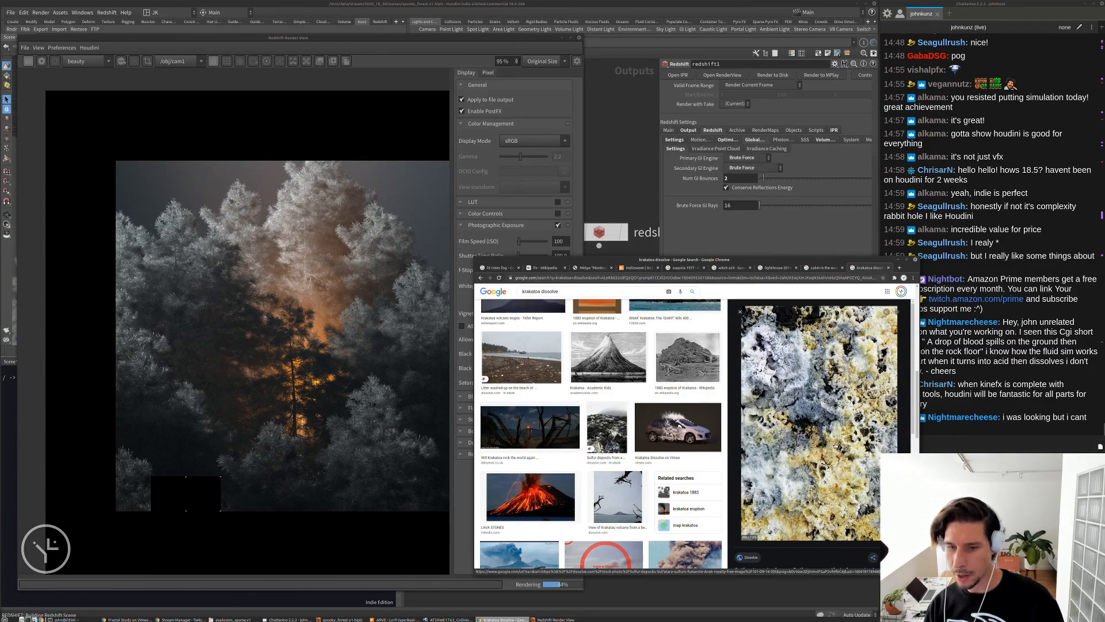
pyautogui.scroll(-1, 818, 442)
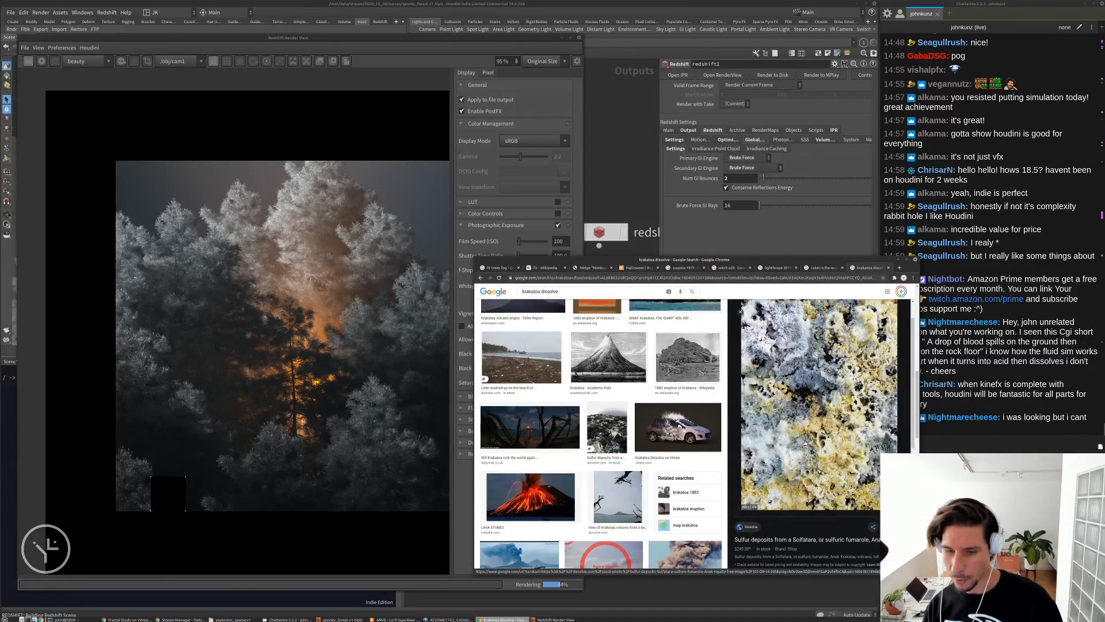
pyautogui.scroll(1, 806, 446)
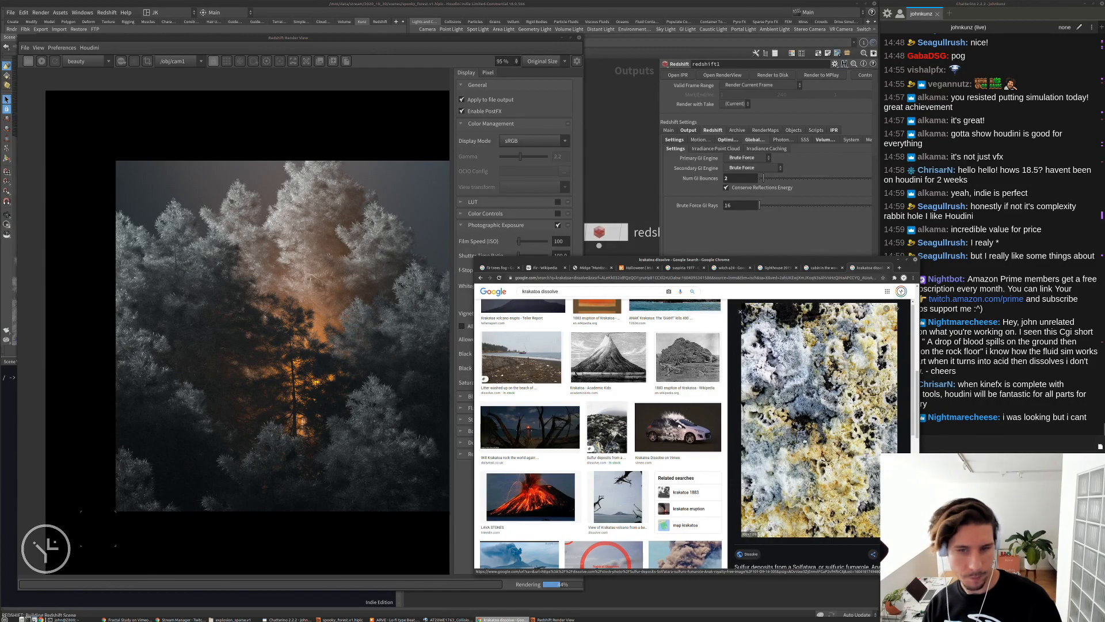
pyautogui.scroll(1, 811, 437)
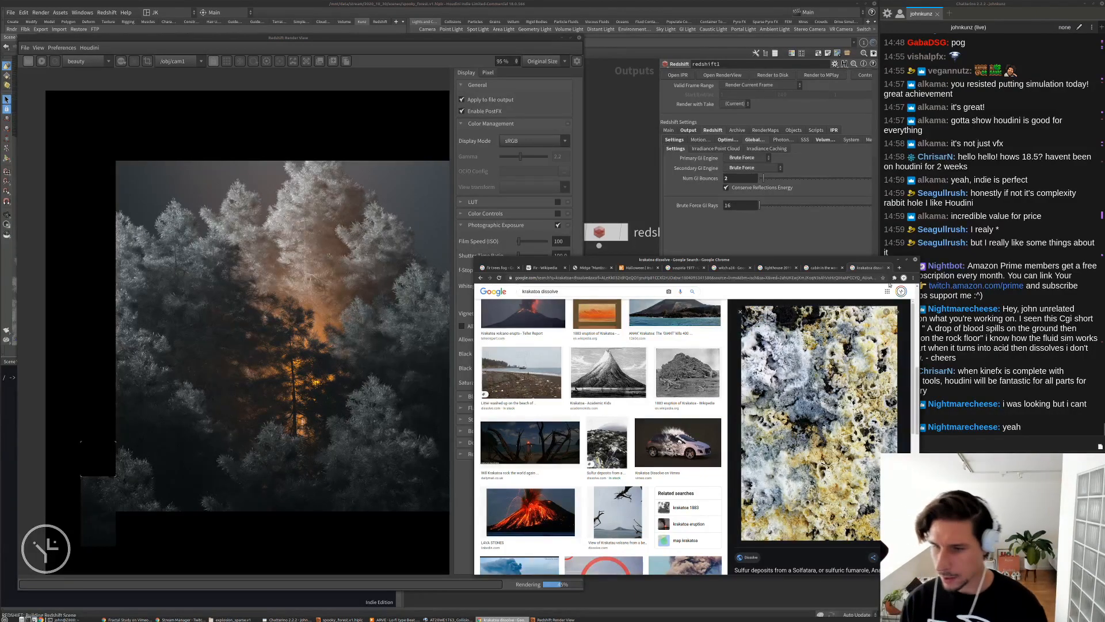
pyautogui.click(897, 259)
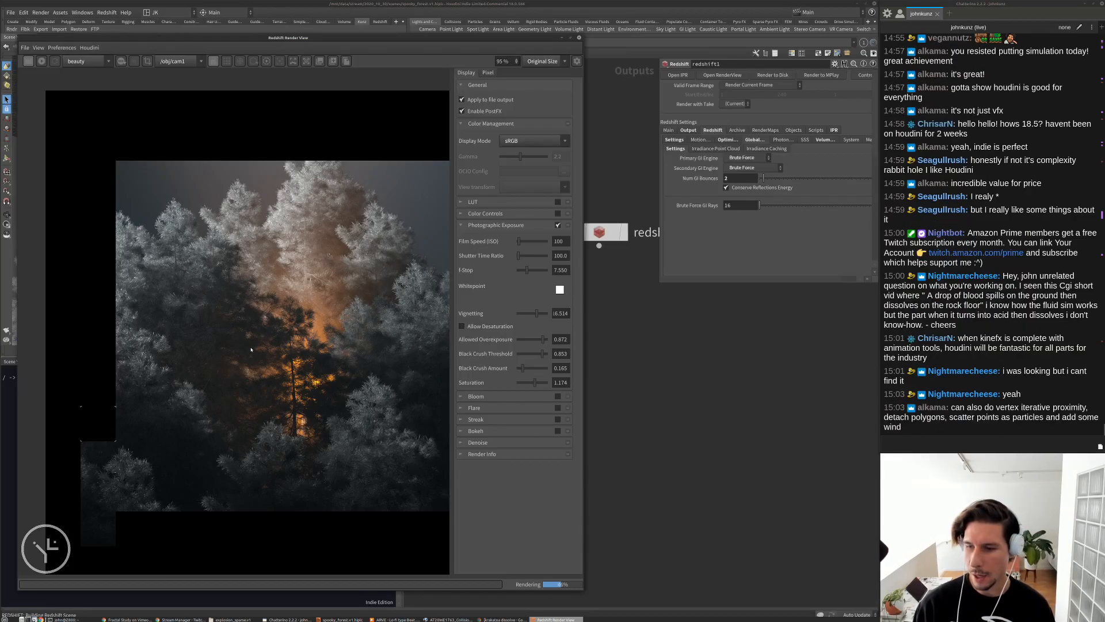
# Examine the forest render's overall composition around the glowing center at several smaller magnifications while the outer buckets render
pyautogui.scroll(-3, 251, 350)
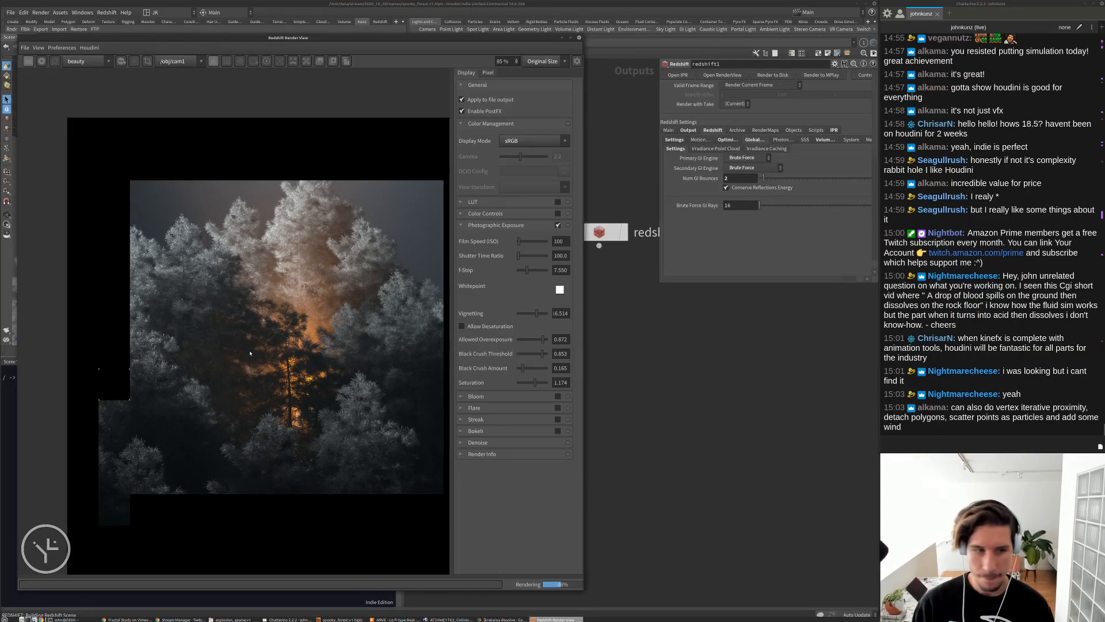
pyautogui.scroll(-1, 249, 355)
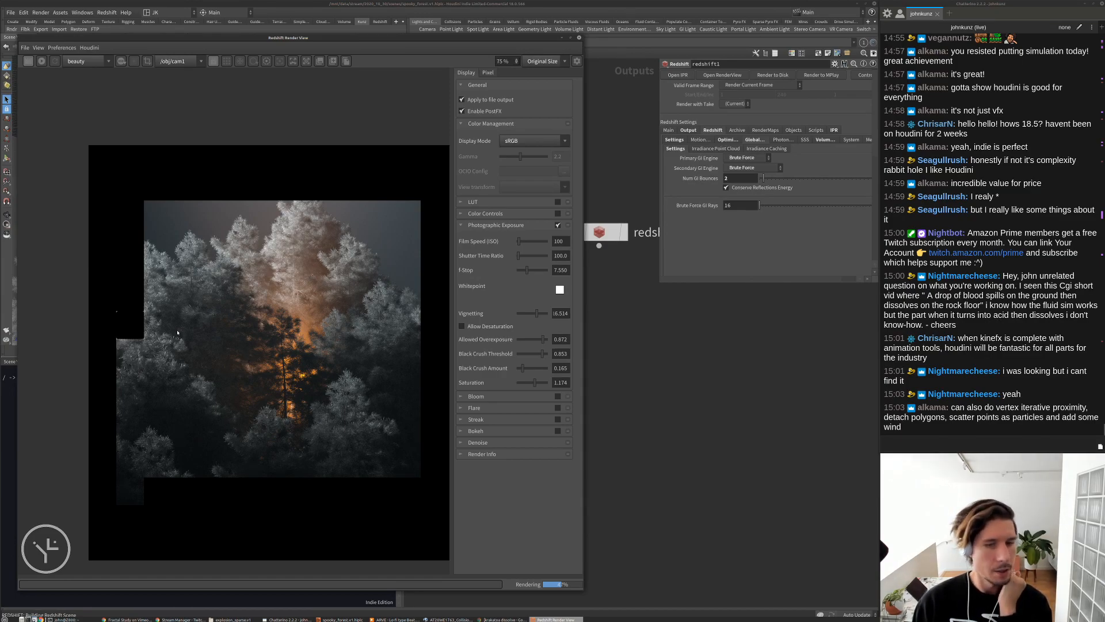
pyautogui.scroll(-1, 177, 333)
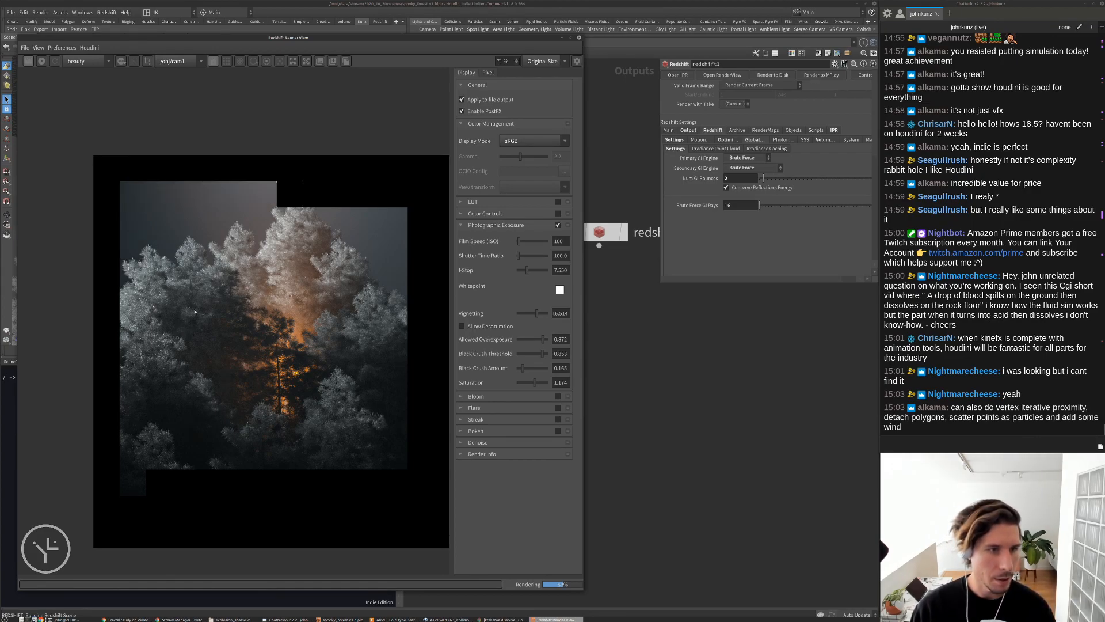
pyautogui.scroll(-1, 194, 312)
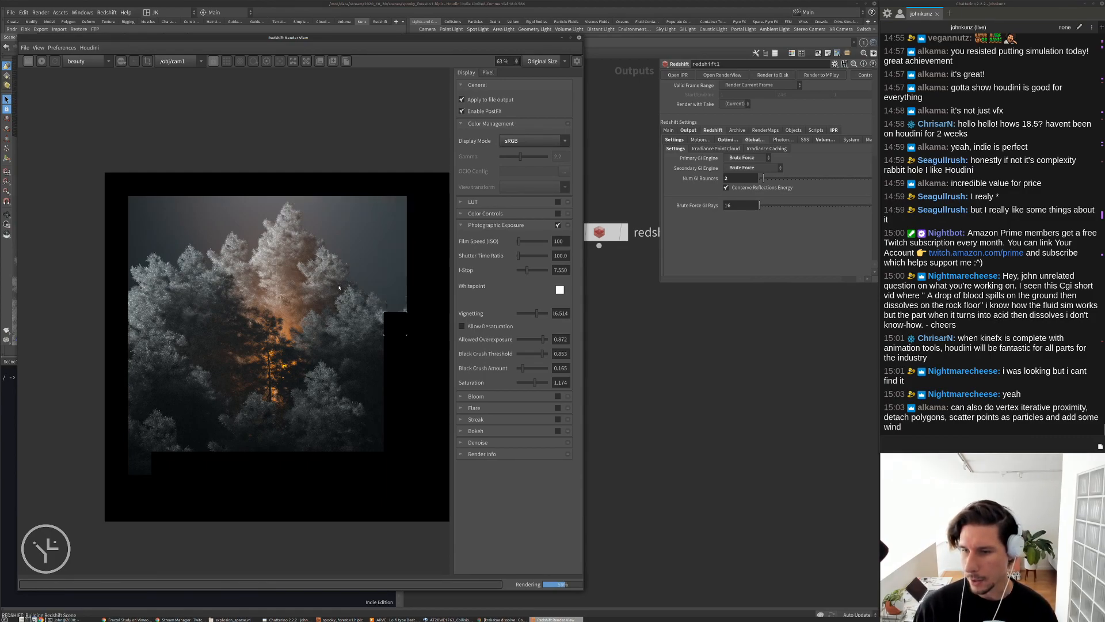
pyautogui.scroll(1, 339, 287)
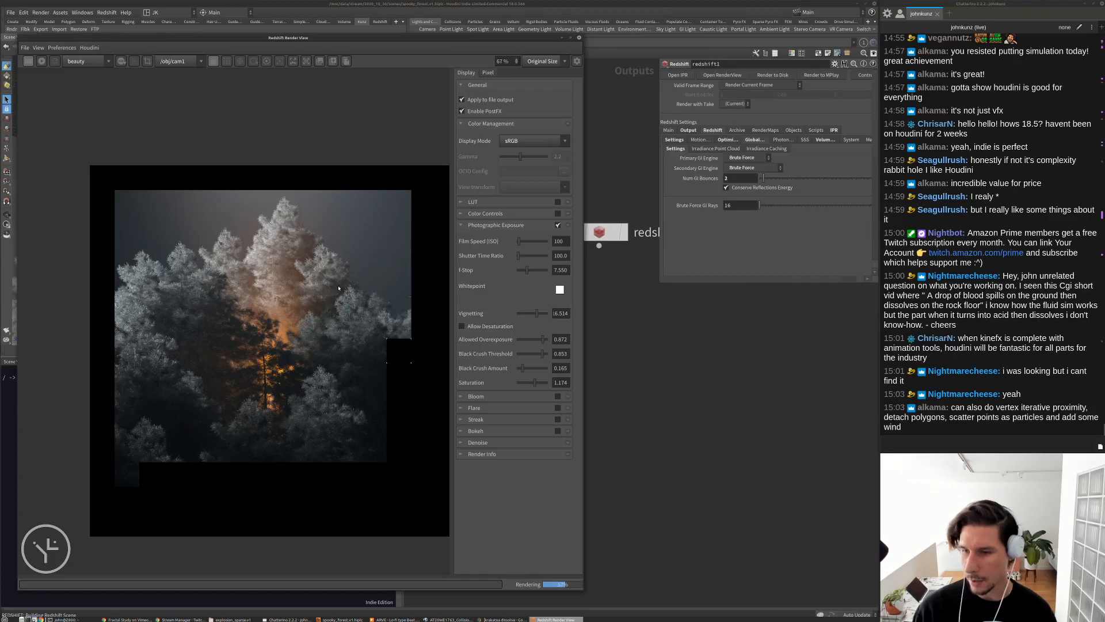
pyautogui.scroll(-2, 261, 314)
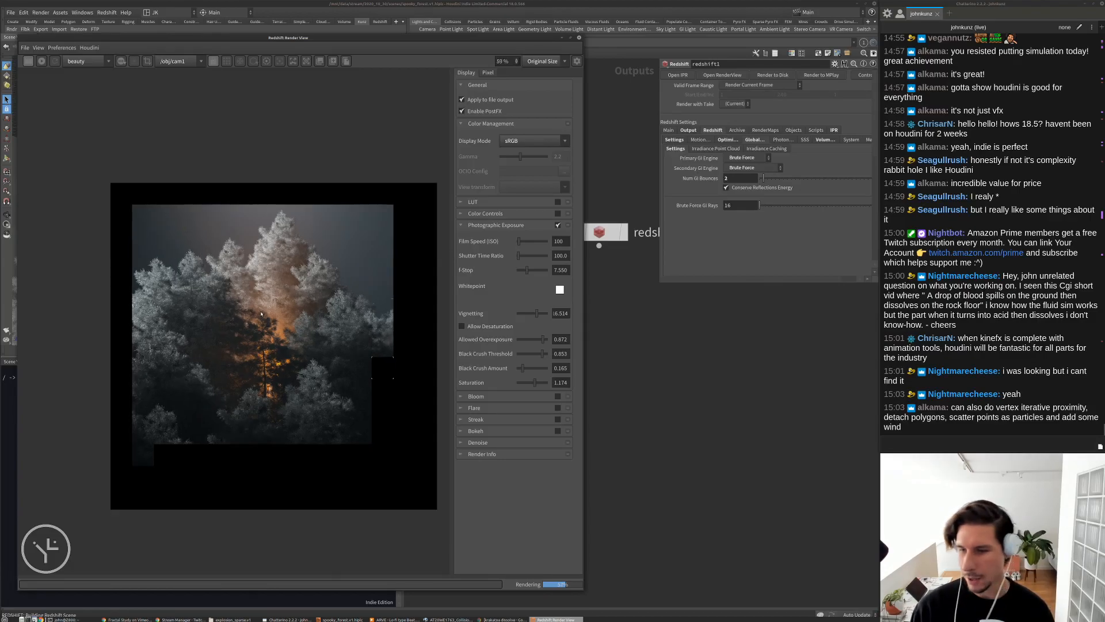
pyautogui.scroll(1, 306, 334)
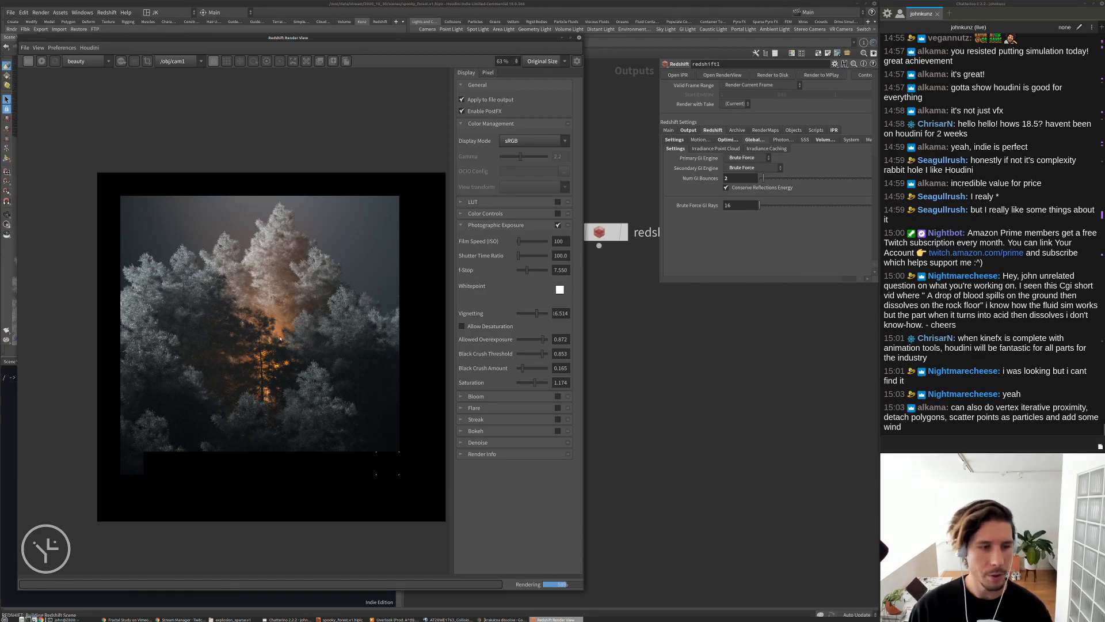
pyautogui.scroll(1, 243, 339)
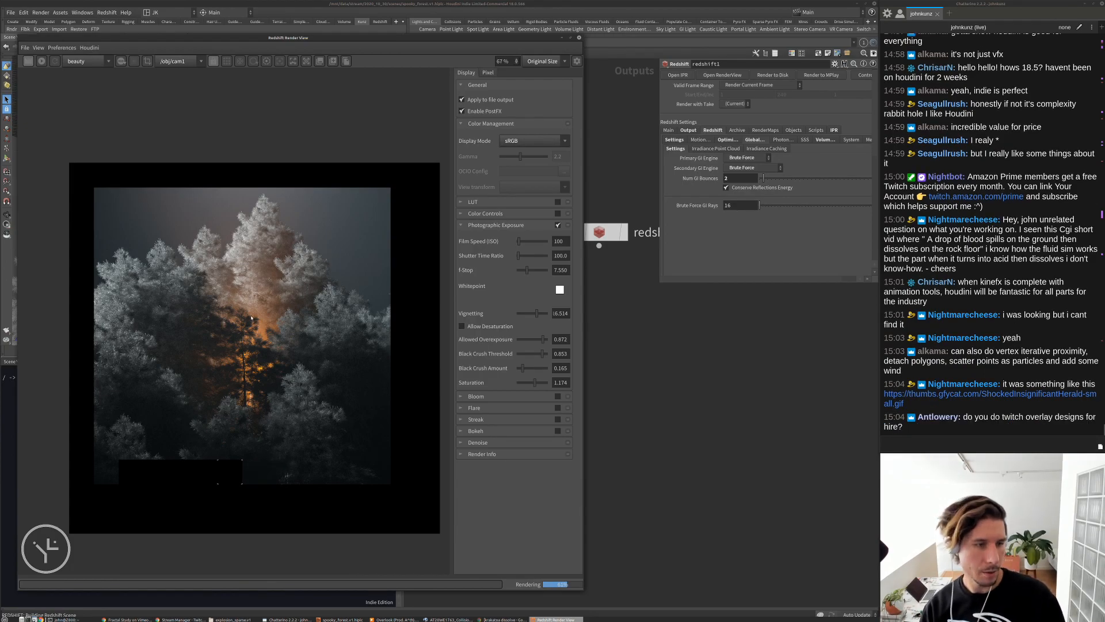
pyautogui.scroll(-2, 250, 325)
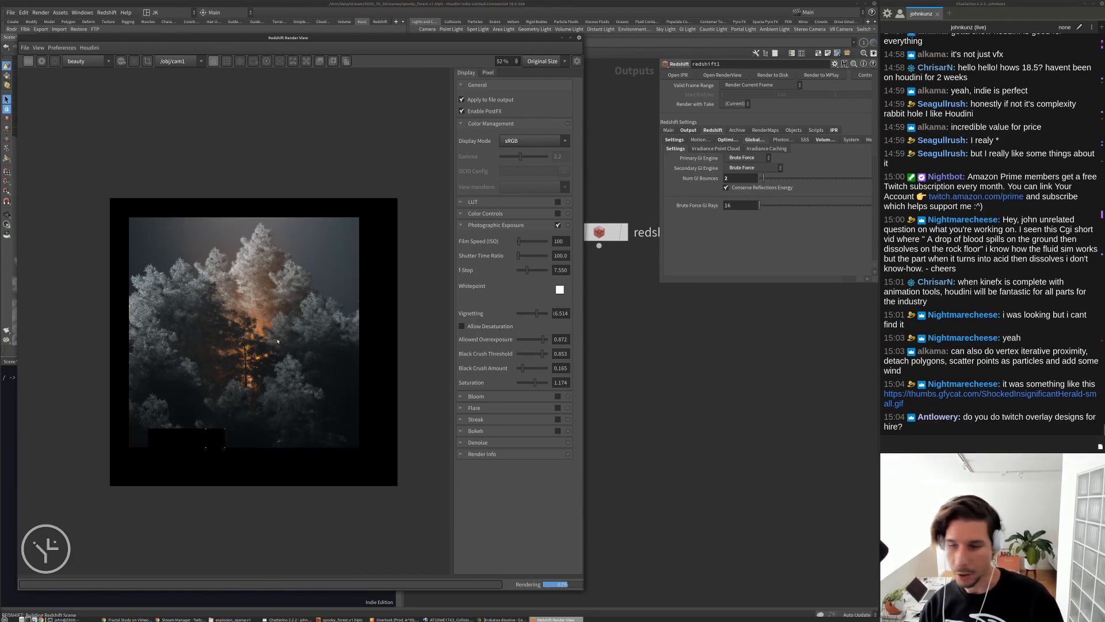
pyautogui.scroll(1, 278, 341)
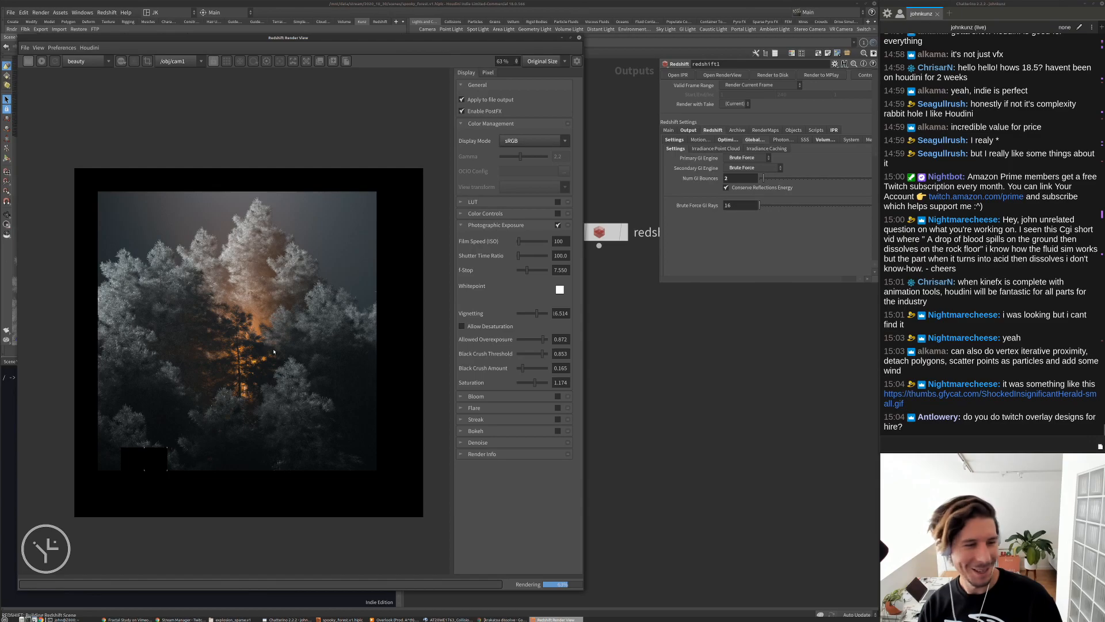
# Examine the forest render's tree silhouettes, glowing center and dark lower area at several magnifications while the last buckets render
pyautogui.scroll(-1, 274, 352)
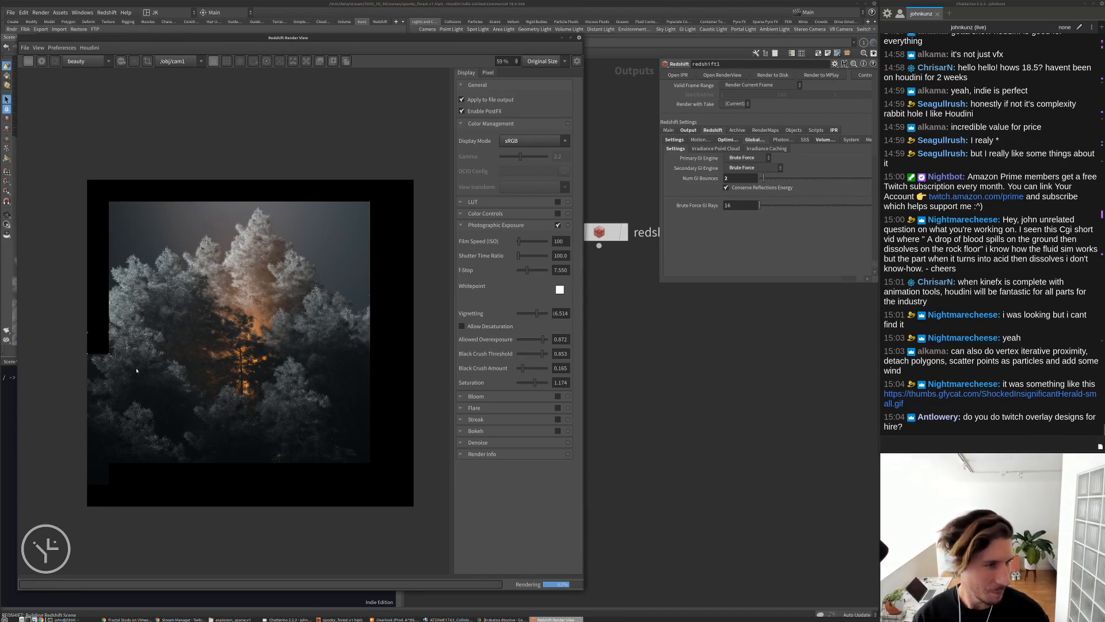
pyautogui.scroll(1, 137, 370)
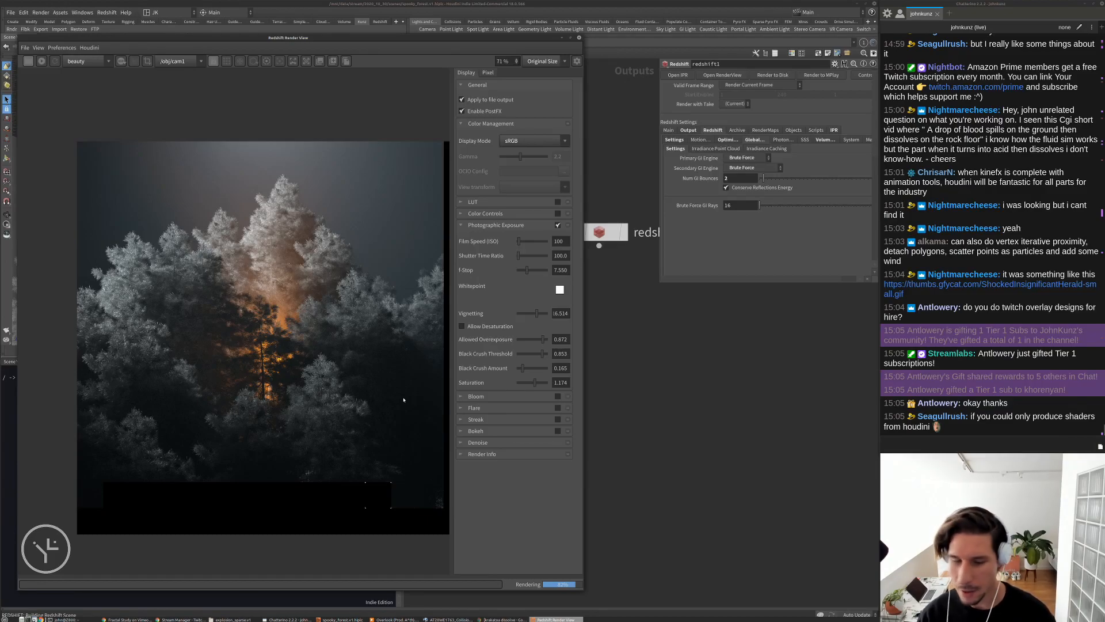
pyautogui.scroll(-1, 404, 400)
pyautogui.scroll(1, 327, 404)
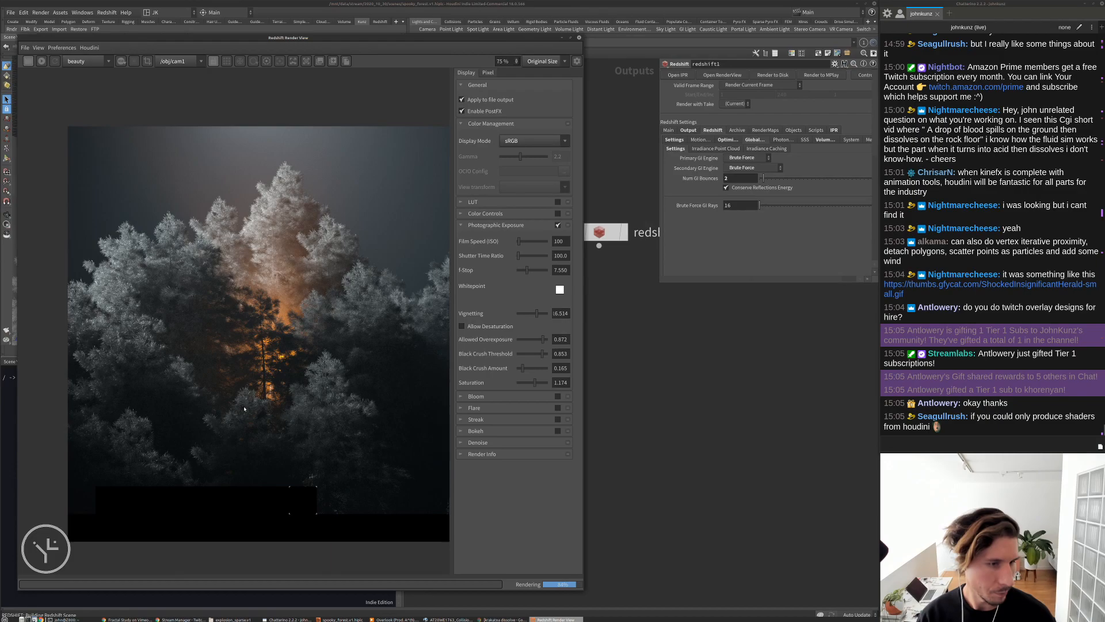
pyautogui.scroll(-1, 244, 409)
pyautogui.scroll(-1, 267, 417)
pyautogui.scroll(2, 297, 425)
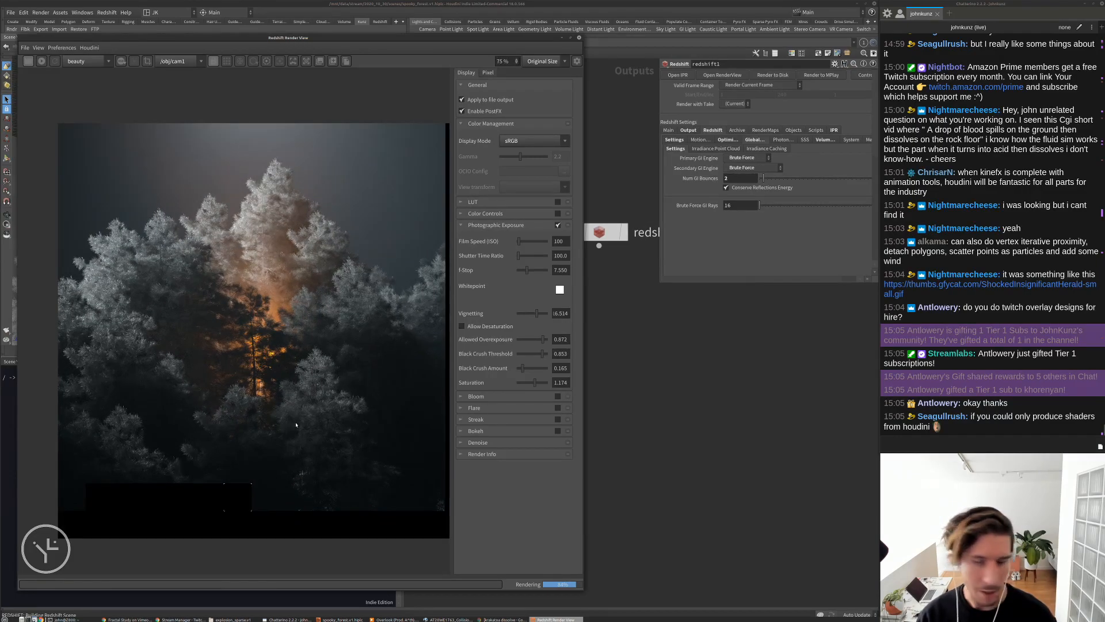
pyautogui.scroll(1, 296, 424)
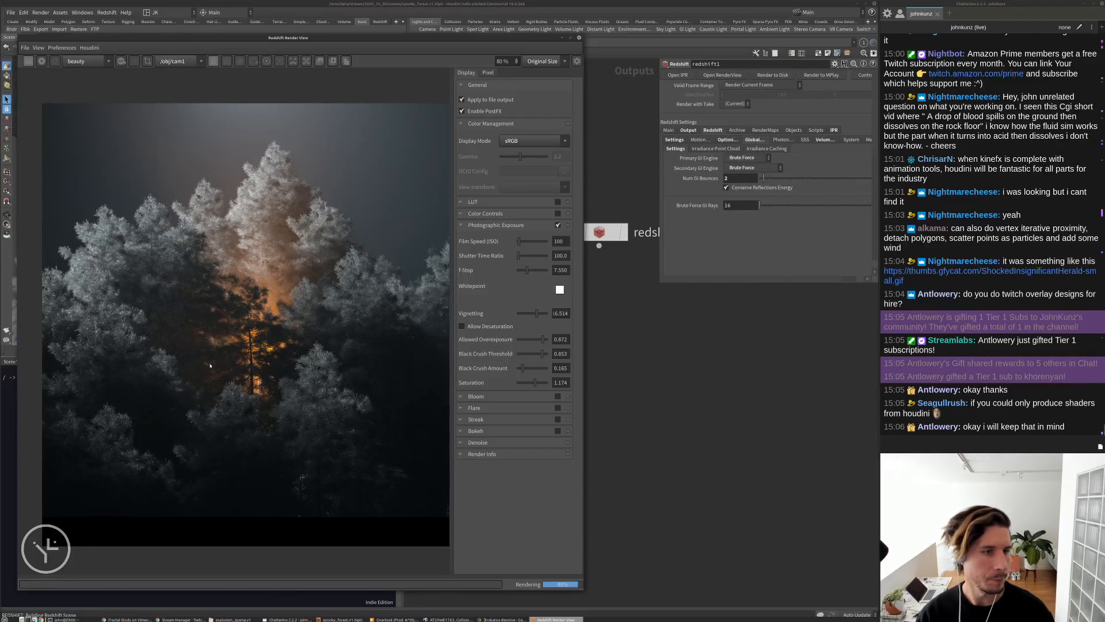
pyautogui.scroll(-2, 206, 366)
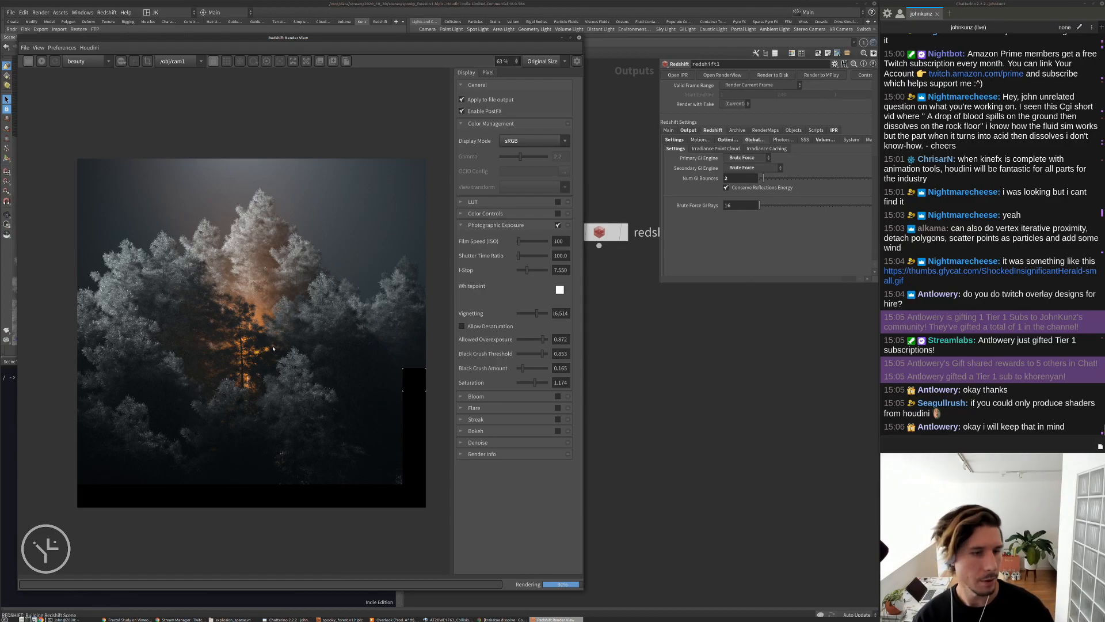
pyautogui.scroll(3, 258, 383)
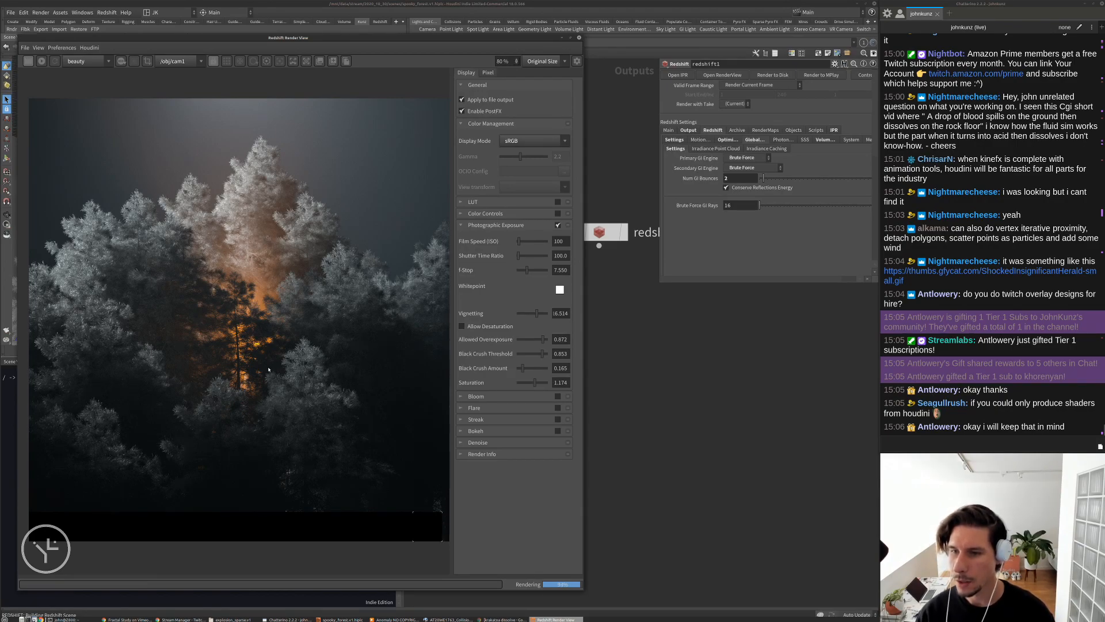
# Copy the chat message containing the gfycat link and open only its URL, thumbs.gfycat.com/ShockedInsignificantHerald-small.gif, in a new Chrome tab
pyautogui.rightClick(918, 270)
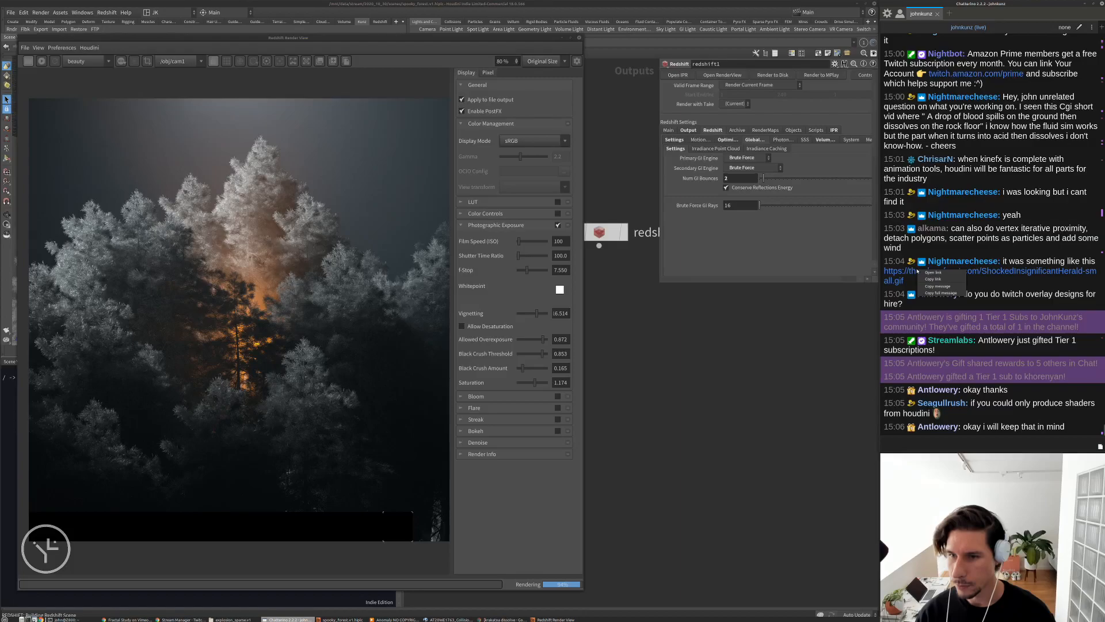
pyautogui.click(928, 295)
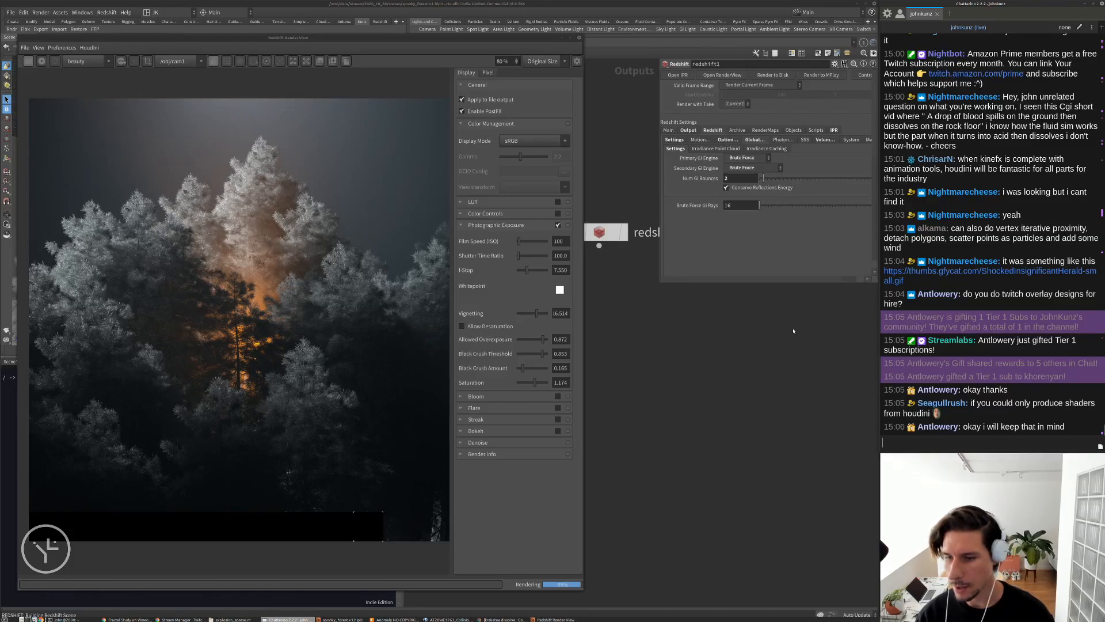
pyautogui.click(657, 388)
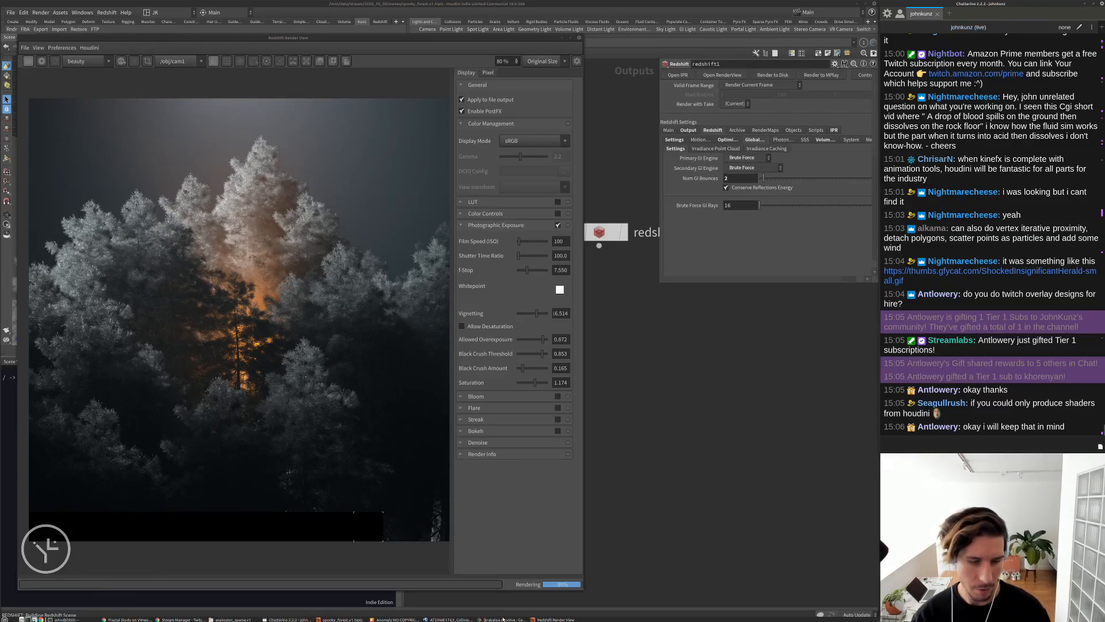
pyautogui.click(504, 619)
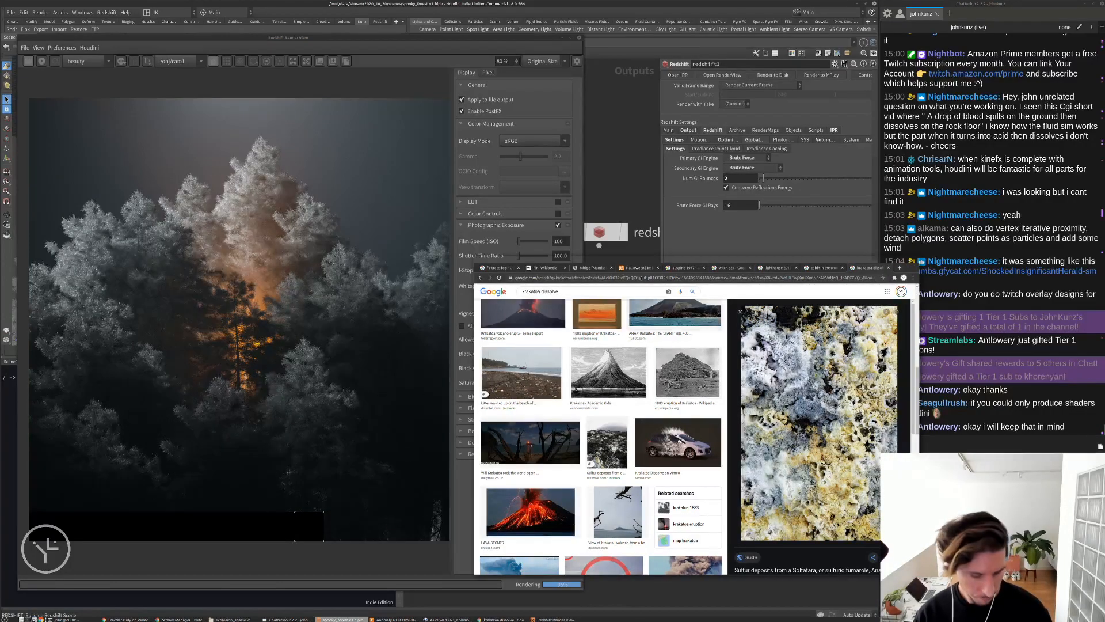
pyautogui.hotkey('ctrl', 't')
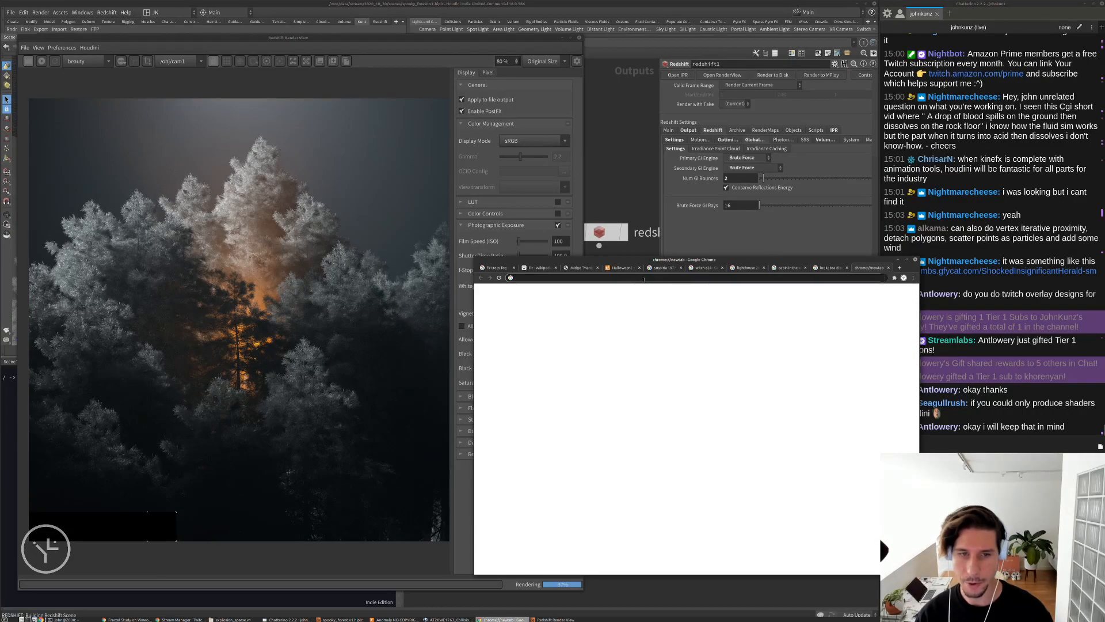
pyautogui.hotkey('ctrl', 'v')
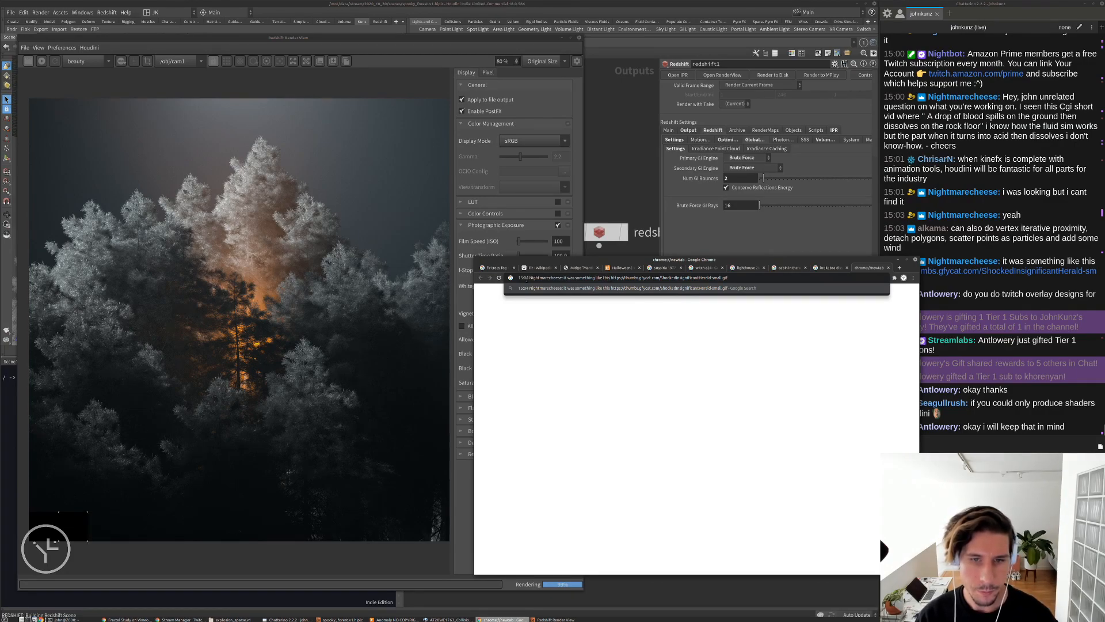
pyautogui.moveTo(611, 278); pyautogui.dragTo(499, 280)
pyautogui.press('BackSpace')
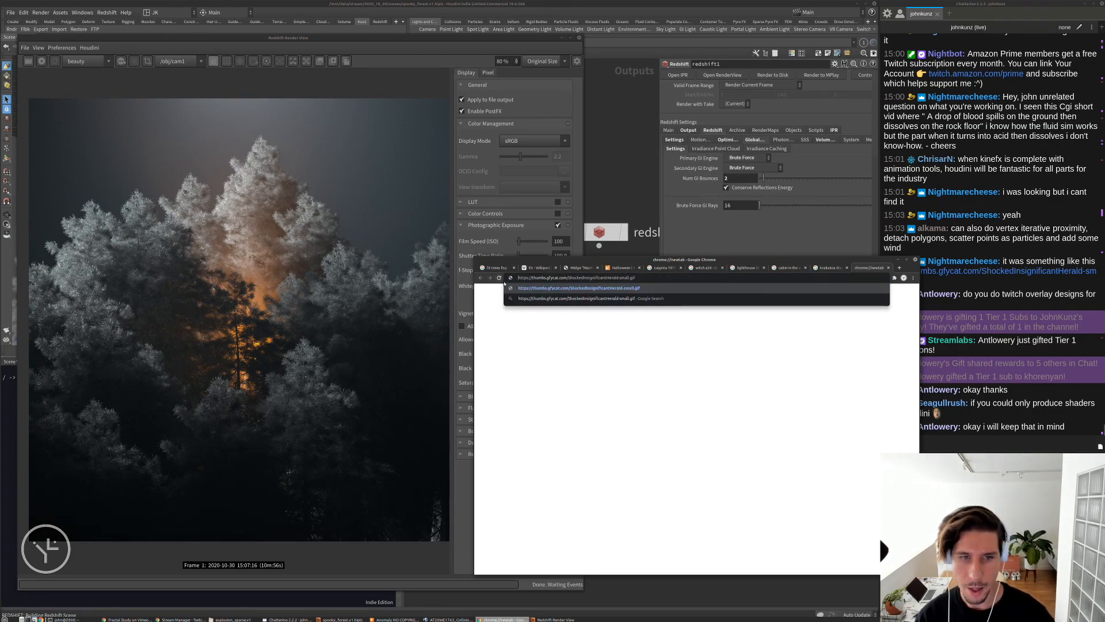
pyautogui.press('Return')
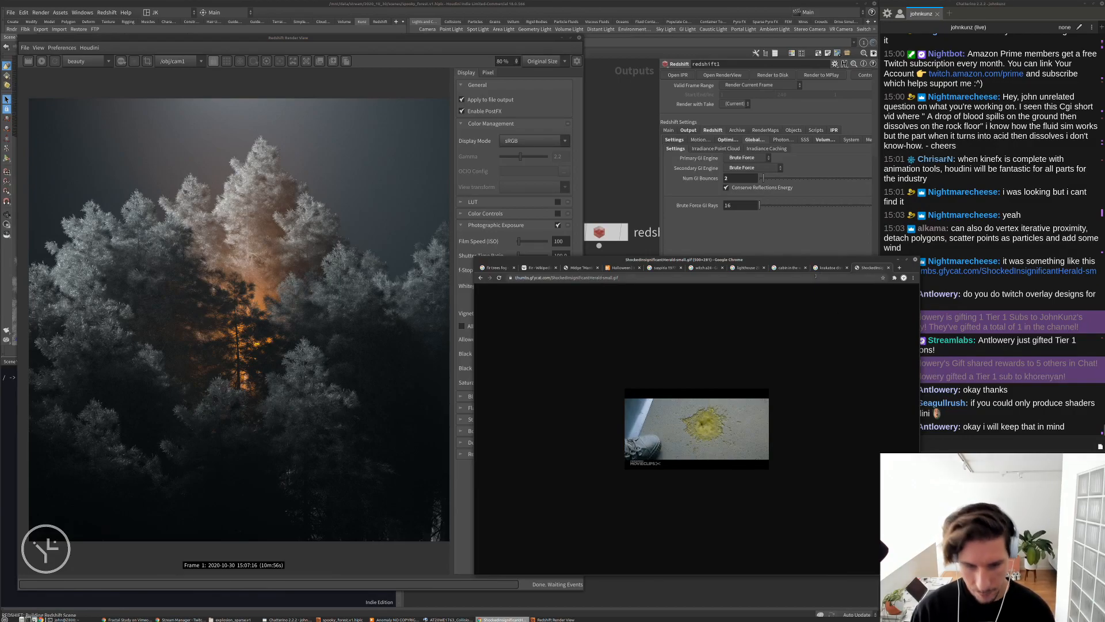
# Search Google in a new tab for "foot print solver houdini"
pyautogui.hotkey('ctrl', 't')
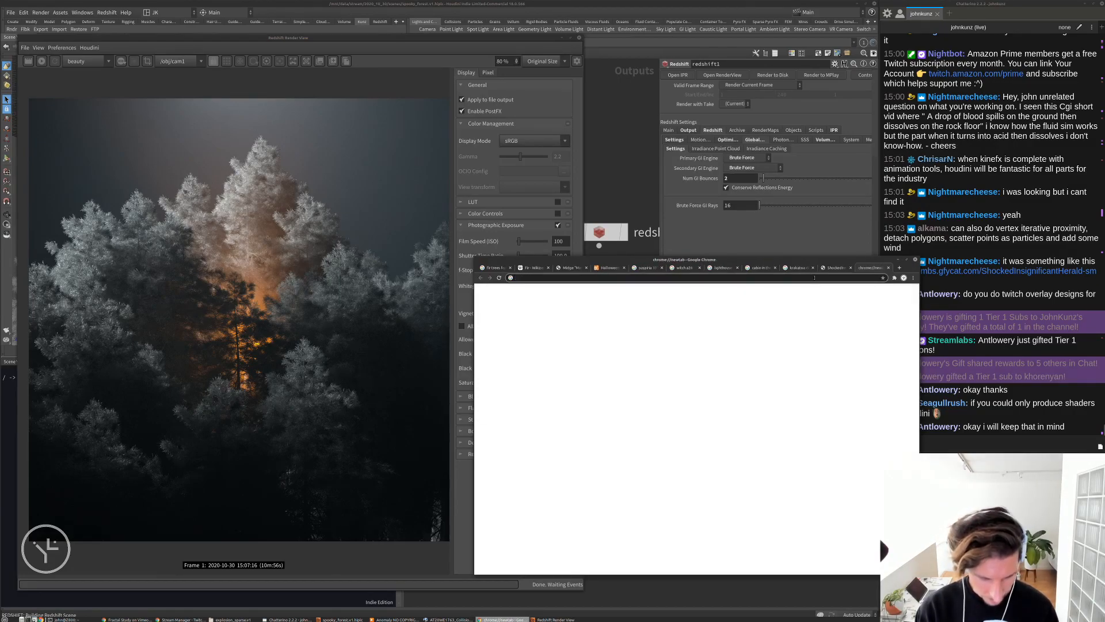
pyautogui.write('foot print')
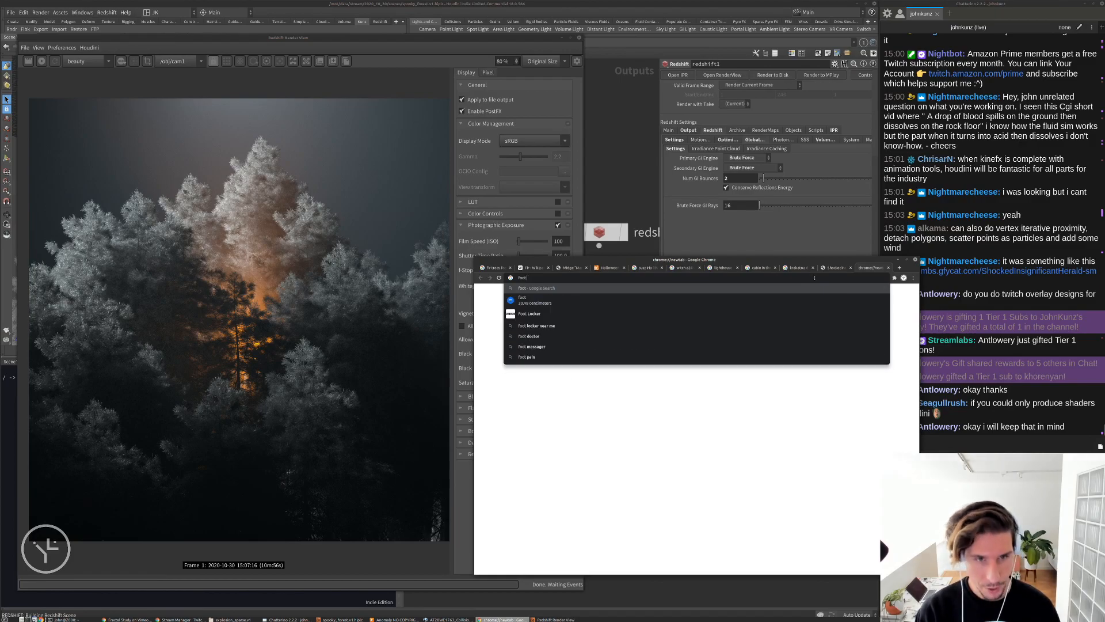
pyautogui.write(' solver houdini')
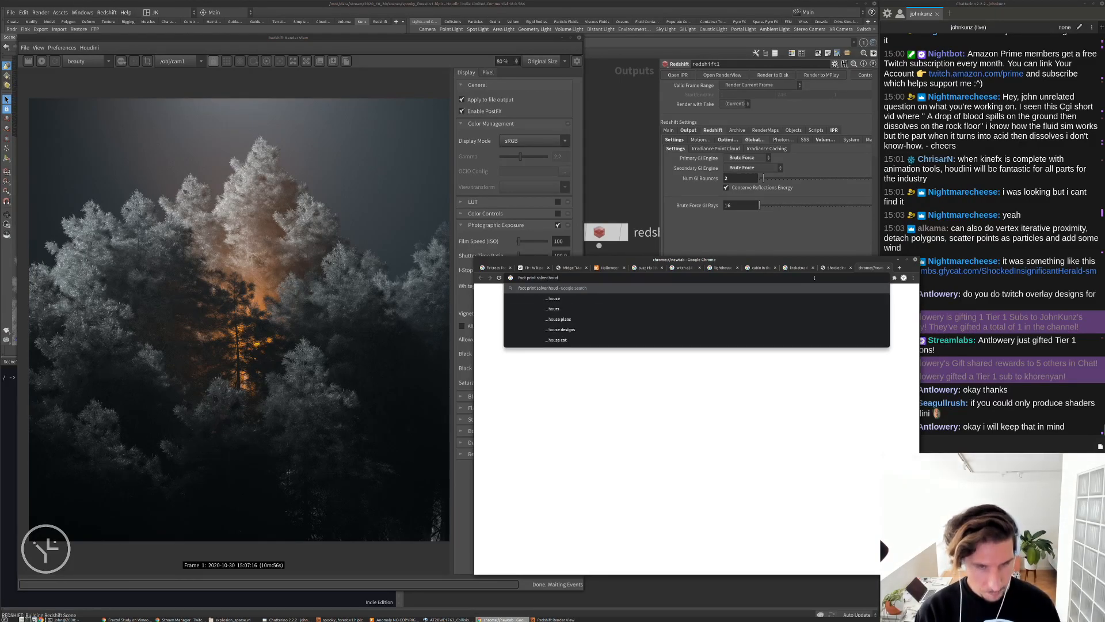
pyautogui.press('Return')
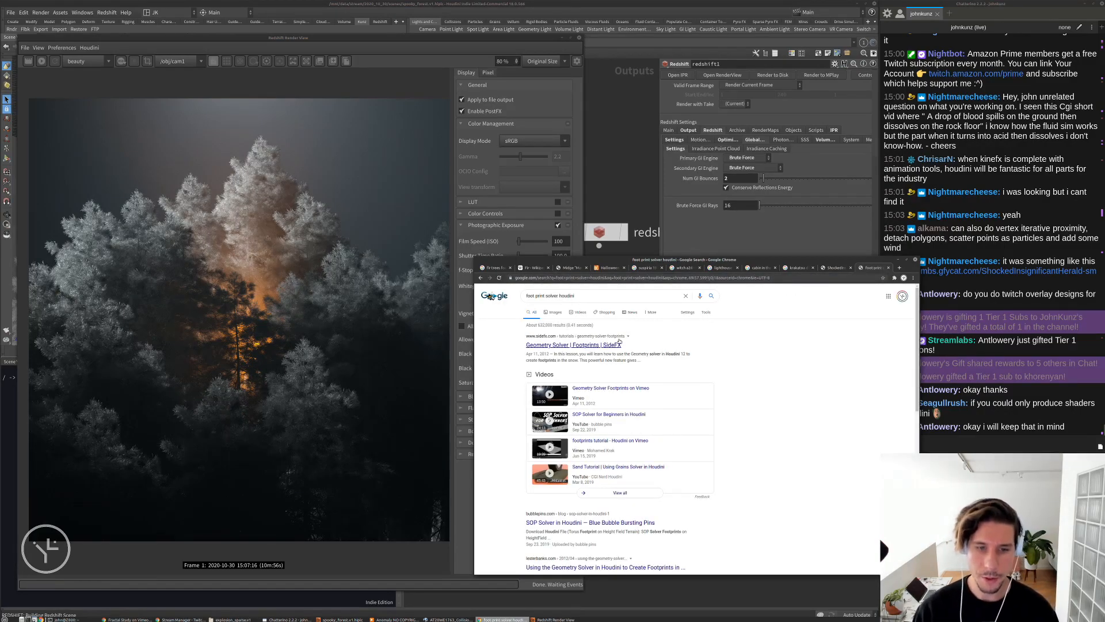
# Open the SideFX "Geometry Solver | Footprints" tutorial from the search results and post its page address in the stream chat
pyautogui.click(607, 278)
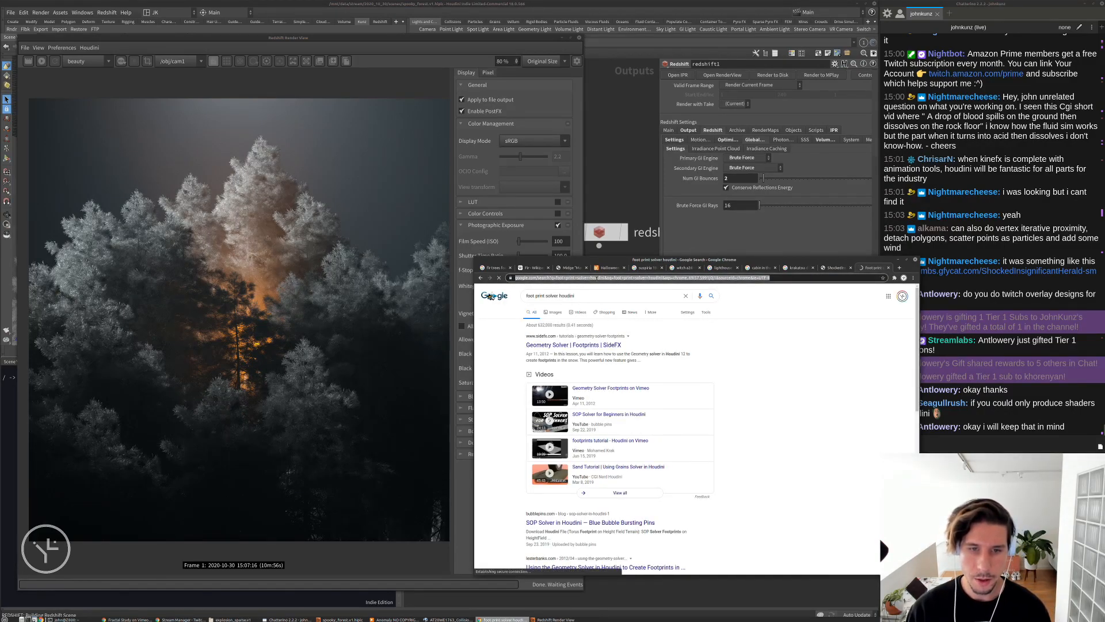
pyautogui.hotkey('ctrl', 'c')
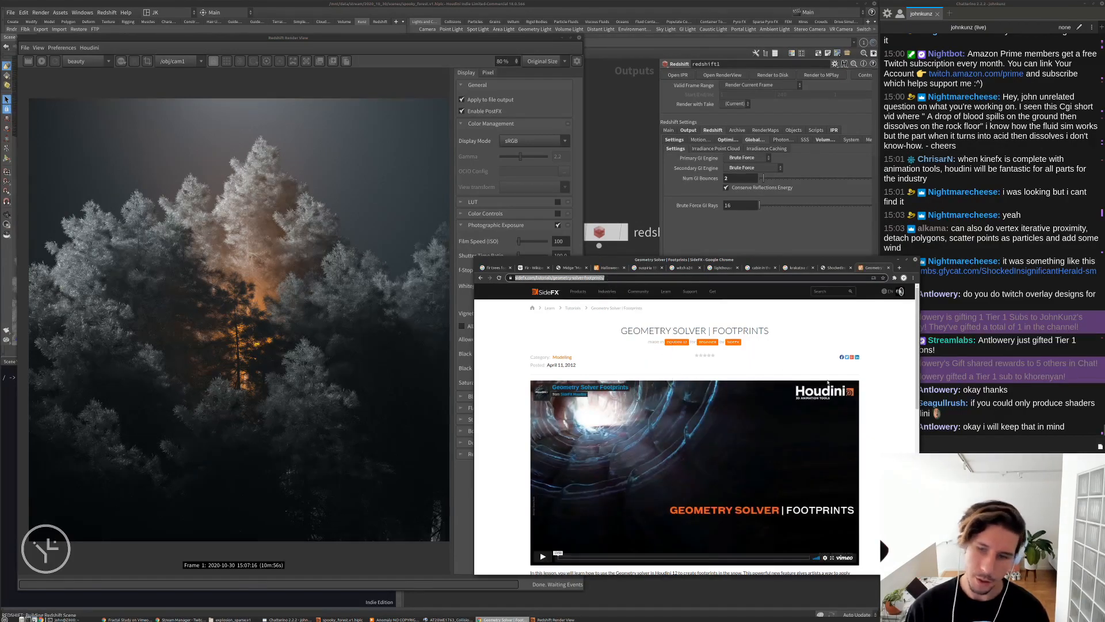
pyautogui.click(991, 443)
pyautogui.hotkey('ctrl', 'v')
pyautogui.press('Return')
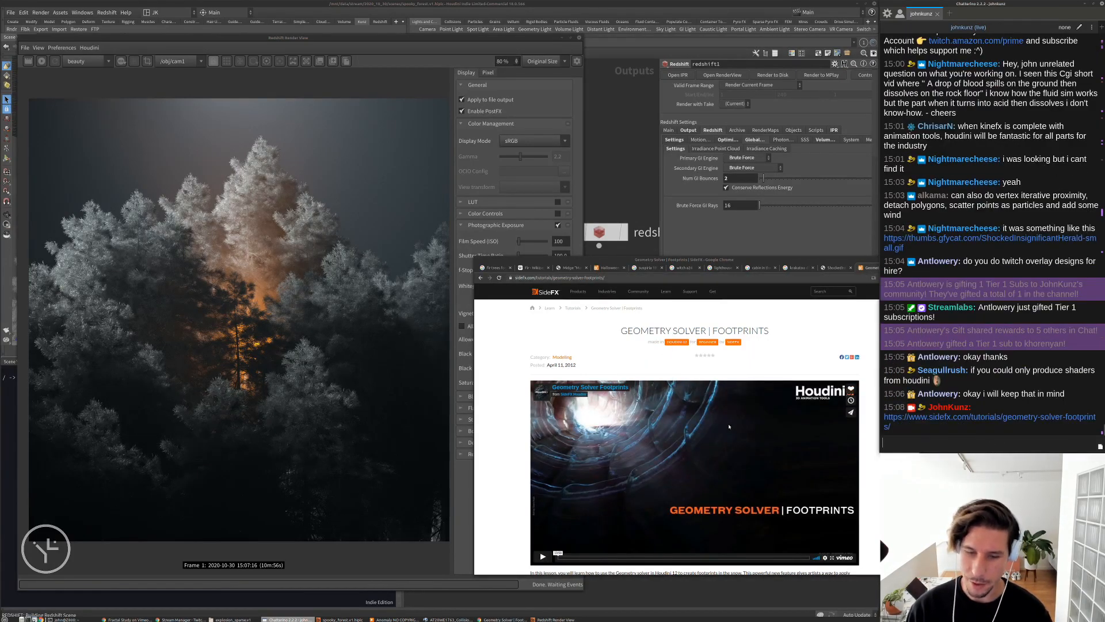
# Play the Geometry Solver Footprints video, skip ahead to the footprint solver setup, and pause it there
pyautogui.scroll(-1, 816, 484)
pyautogui.click(642, 472)
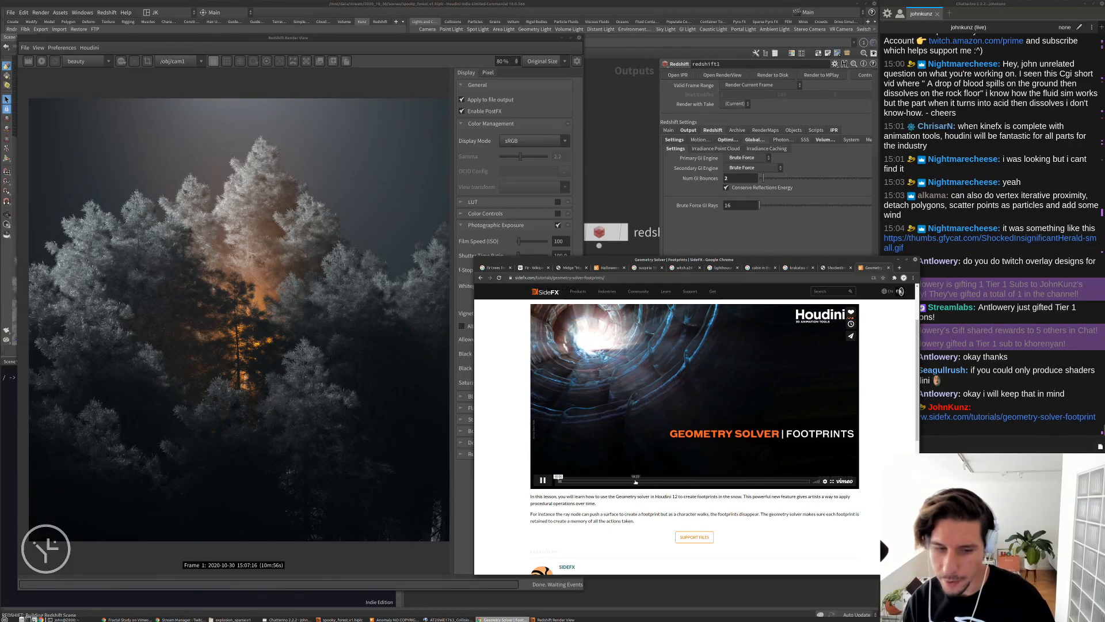
pyautogui.click(702, 481)
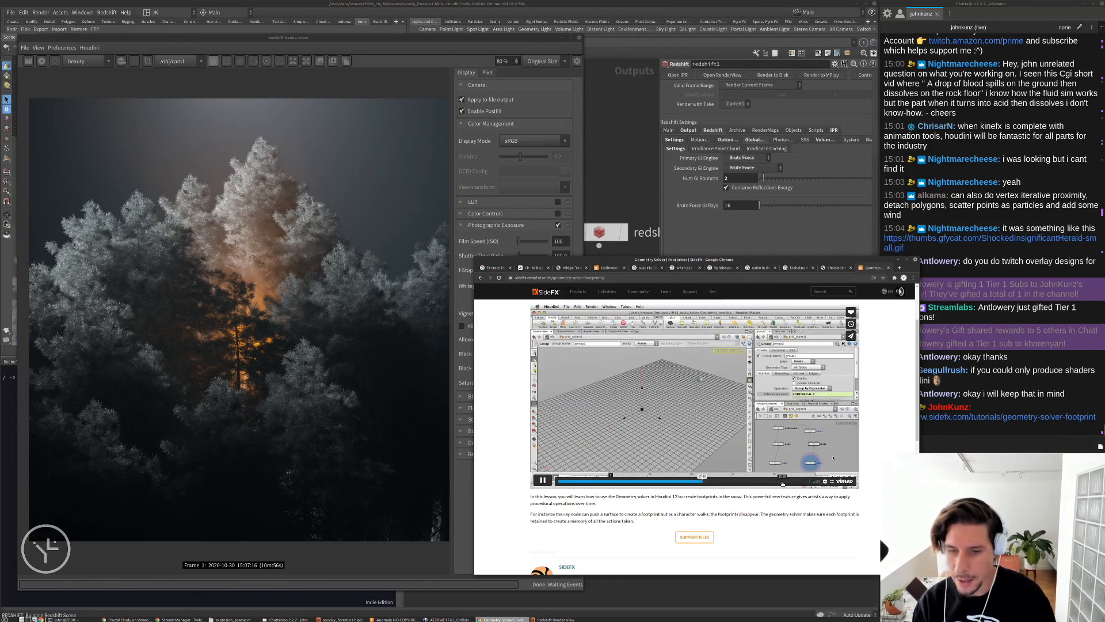
pyautogui.click(784, 481)
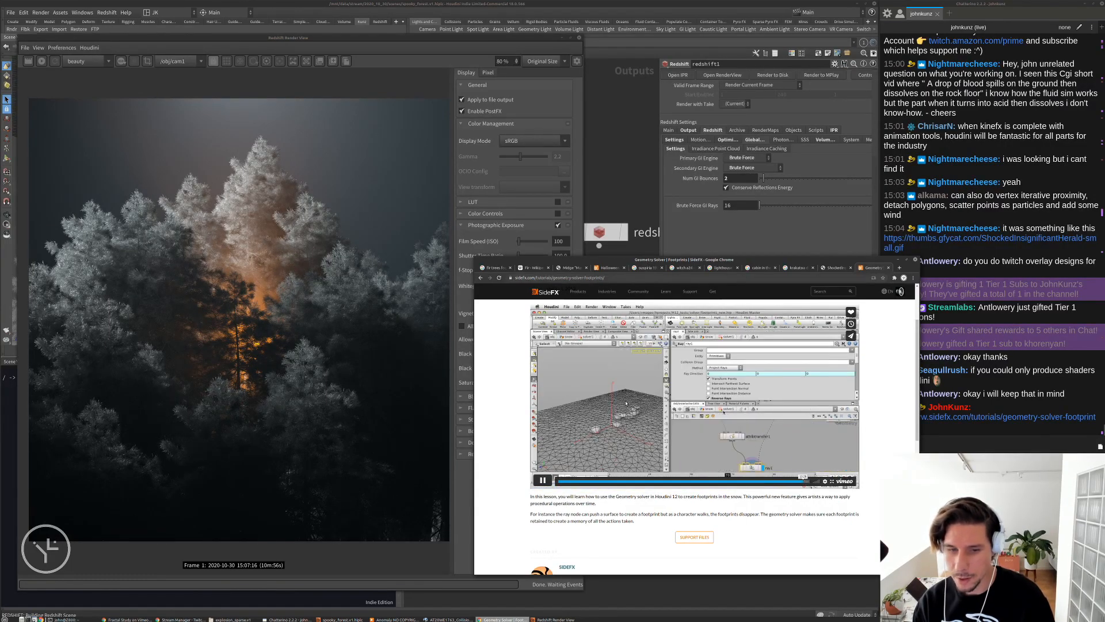
pyautogui.click(548, 482)
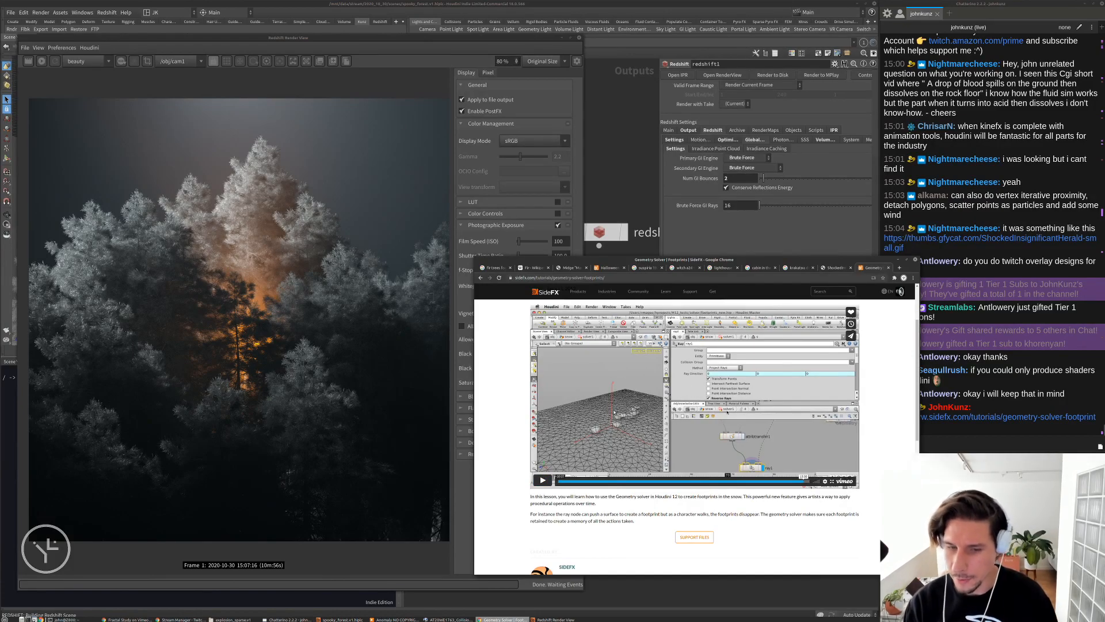
pyautogui.scroll(-1, 879, 537)
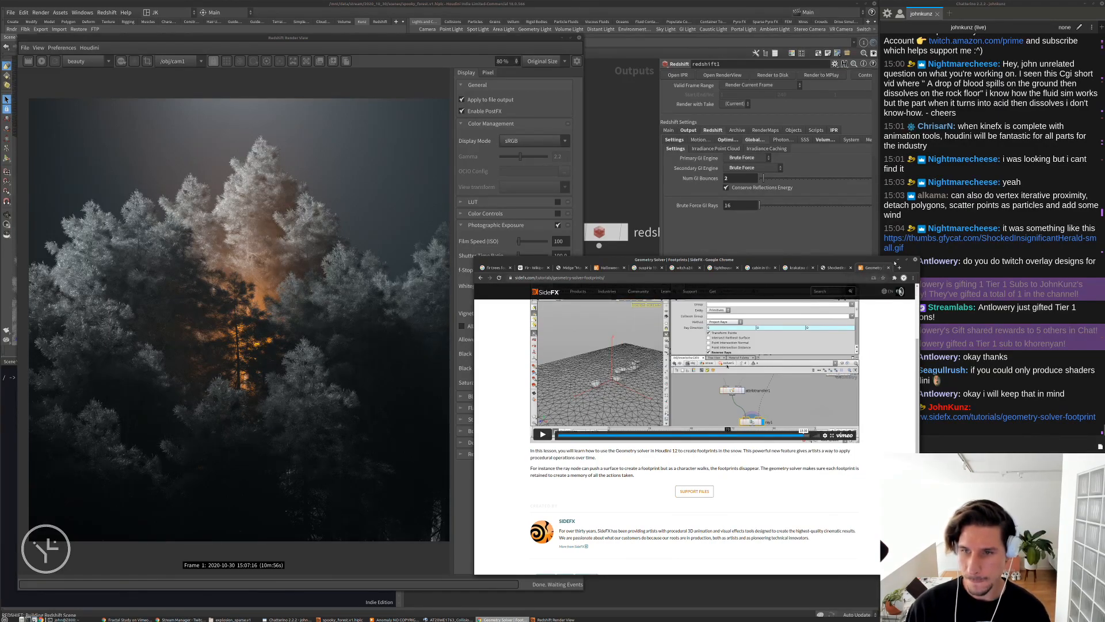
# Minimize Chrome and examine the finished forest render's overall composition and brightness at several magnifications
pyautogui.click(897, 260)
pyautogui.click(681, 367)
pyautogui.scroll(-3, 423, 354)
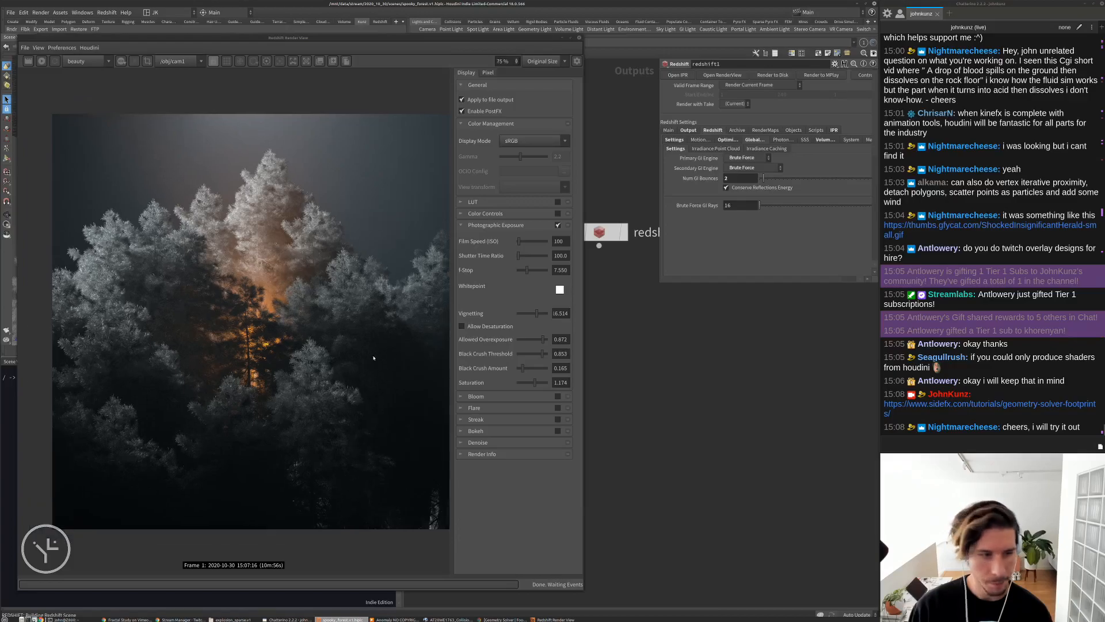
pyautogui.scroll(1, 368, 377)
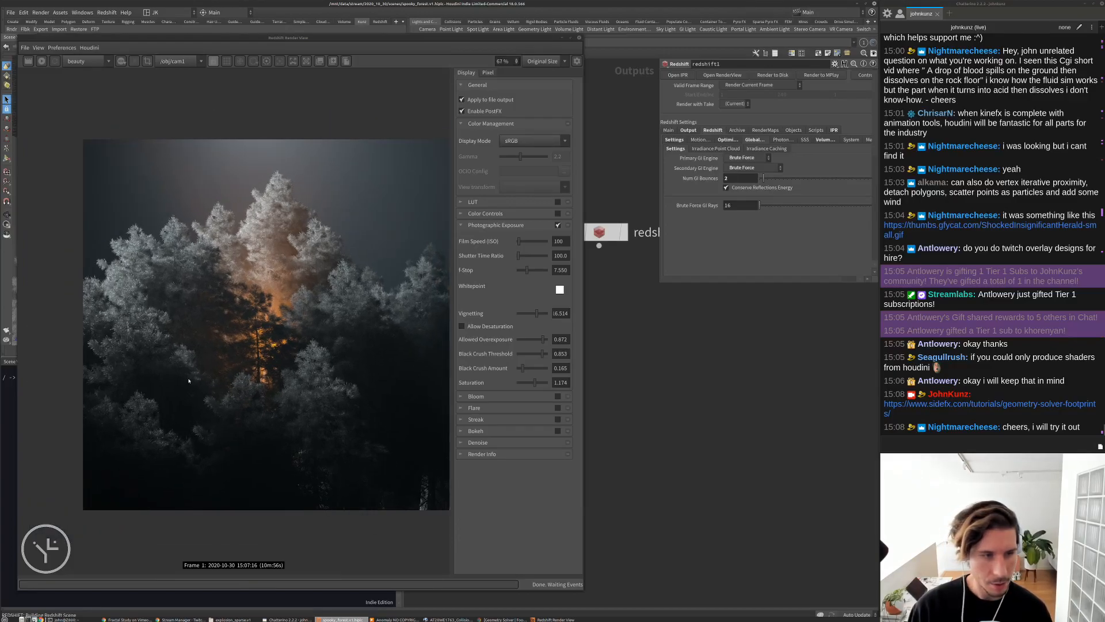
pyautogui.scroll(-3, 190, 381)
pyautogui.scroll(3, 292, 367)
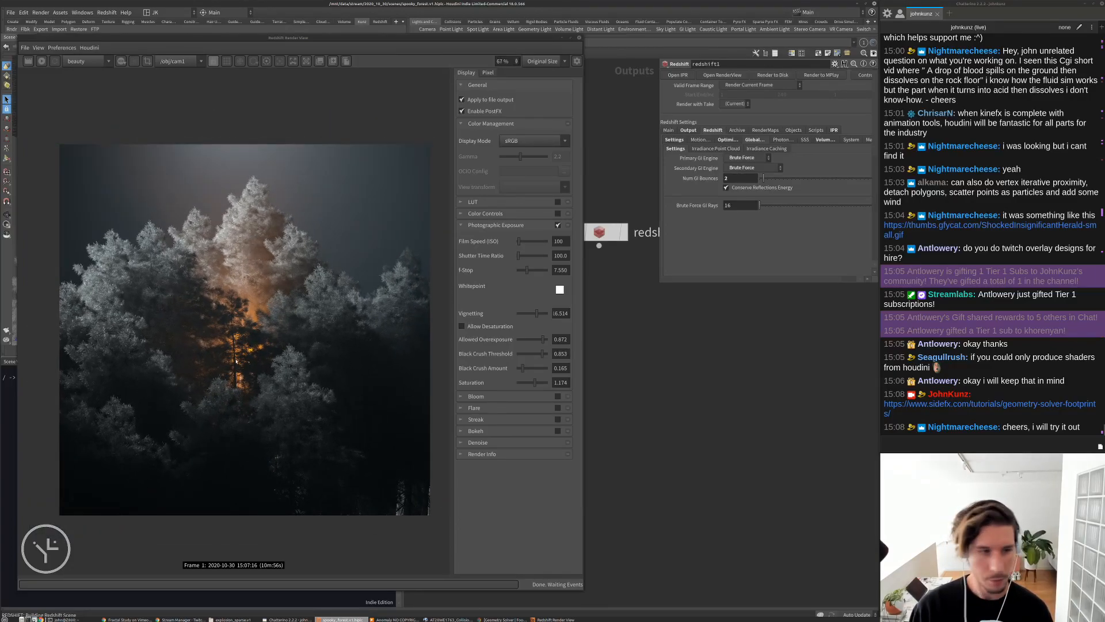
pyautogui.scroll(1, 235, 359)
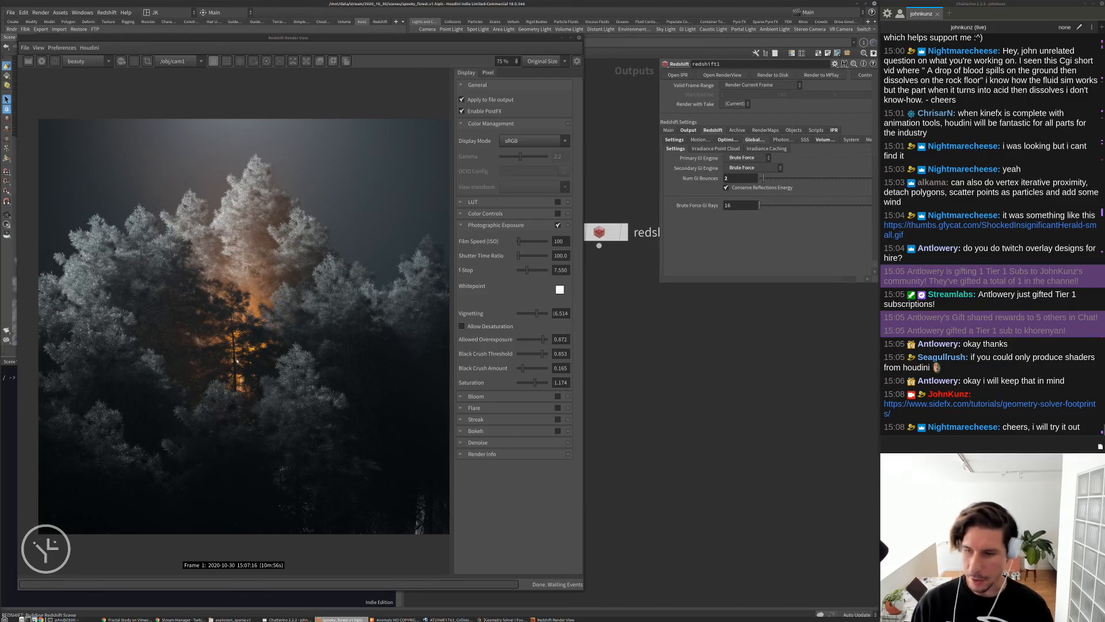
pyautogui.scroll(-2, 265, 351)
pyautogui.scroll(2, 276, 347)
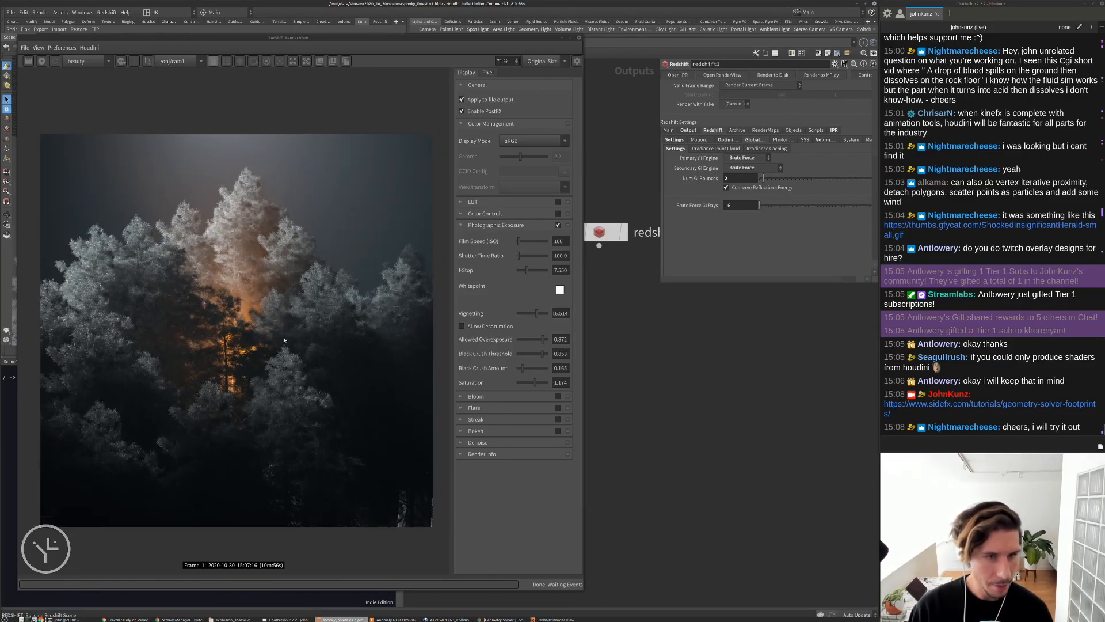
# Set the render's f-stop to 6.587, allowed overexposure to 0.624, black crush threshold to 0.321, black crush amount to 0.275 and saturation to 1.000
pyautogui.moveTo(527, 270); pyautogui.dragTo(525, 270)
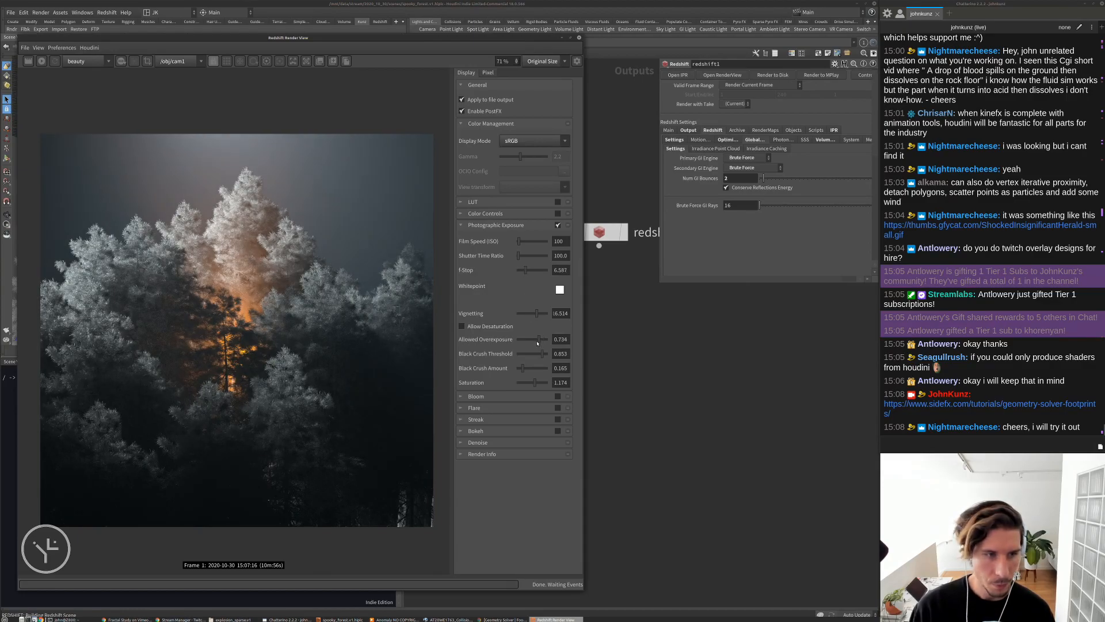
pyautogui.moveTo(541, 342); pyautogui.dragTo(525, 368)
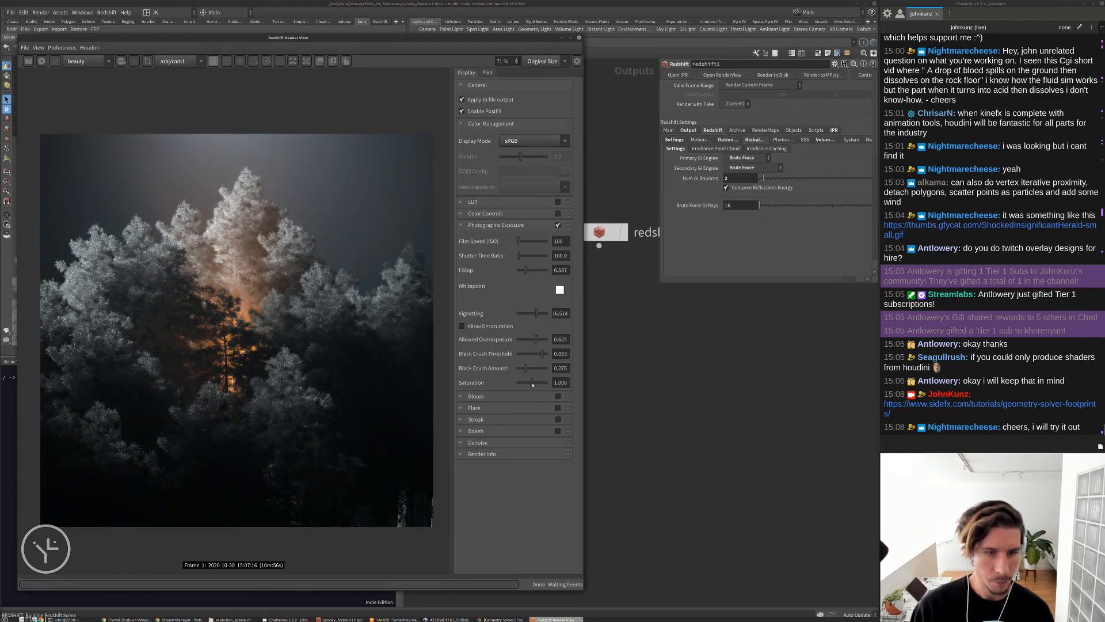
pyautogui.moveTo(536, 358); pyautogui.dragTo(525, 358)
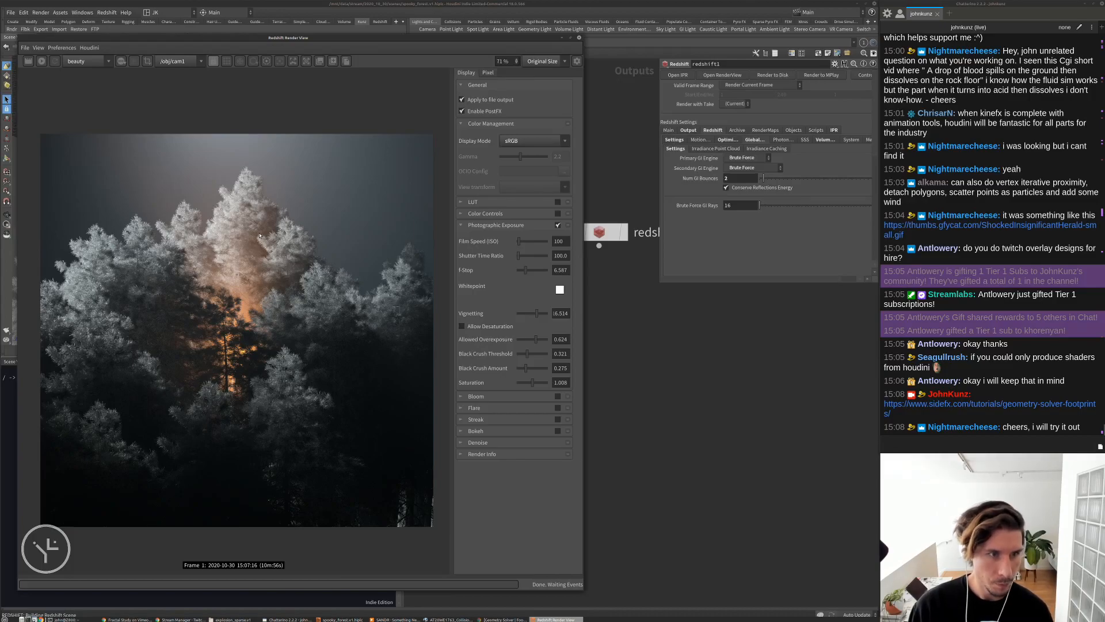
# Widen the Redshift Render View and examine the forest render's lit trees, shadows and overall composition at several magnifications
pyautogui.scroll(1, 363, 249)
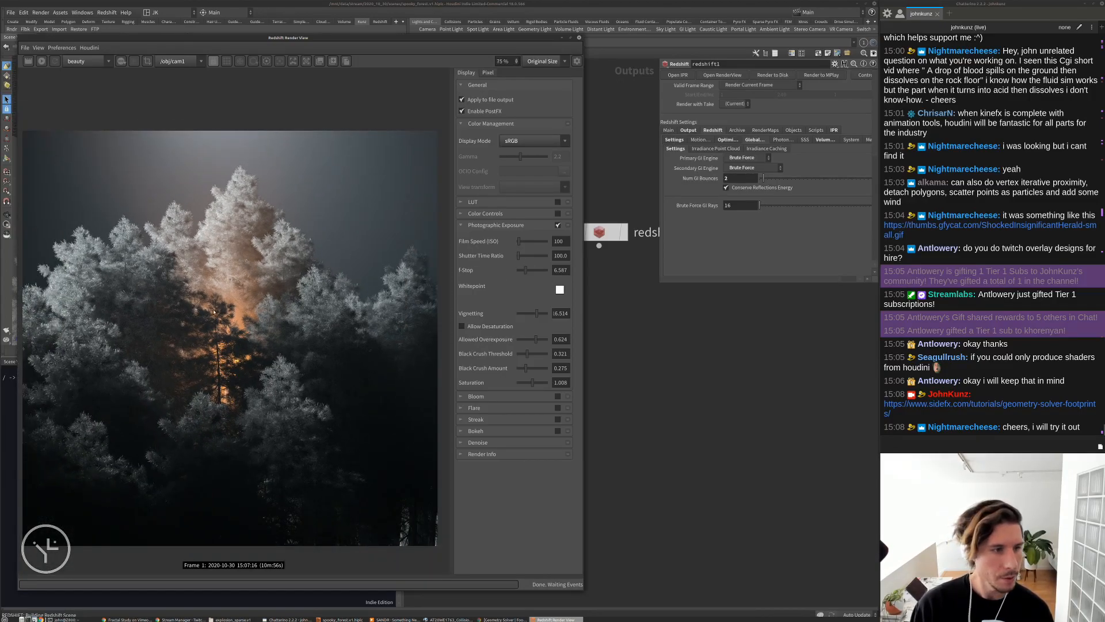
pyautogui.scroll(1, 389, 190)
pyautogui.moveTo(583, 126); pyautogui.dragTo(749, 127)
pyautogui.scroll(3, 354, 268)
pyautogui.scroll(10, 309, 177)
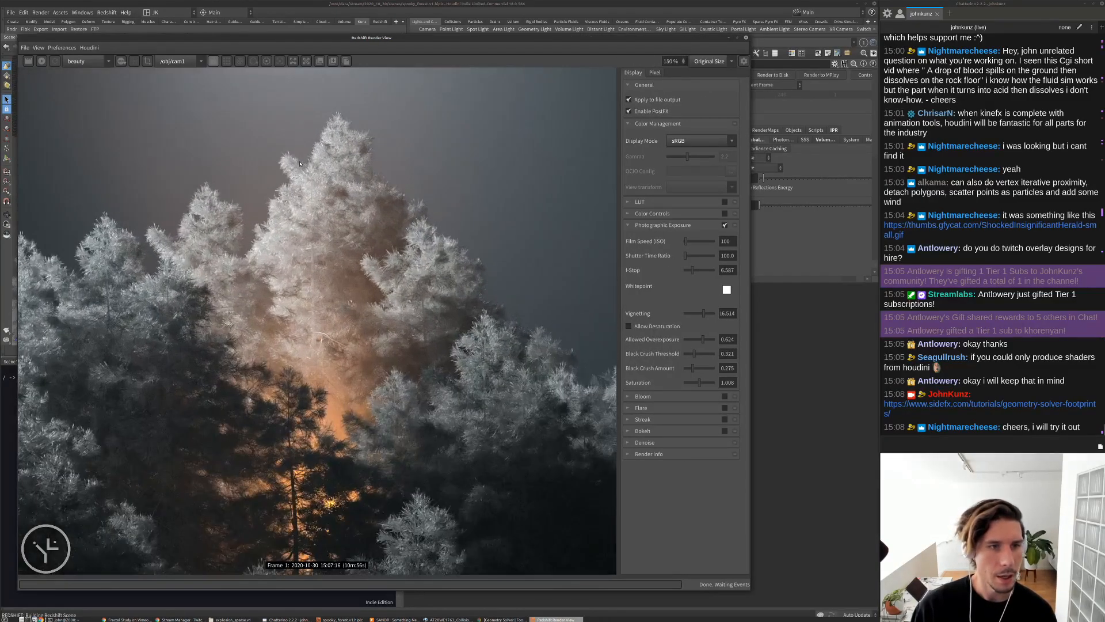
pyautogui.scroll(-9, 337, 205)
pyautogui.scroll(-4, 335, 210)
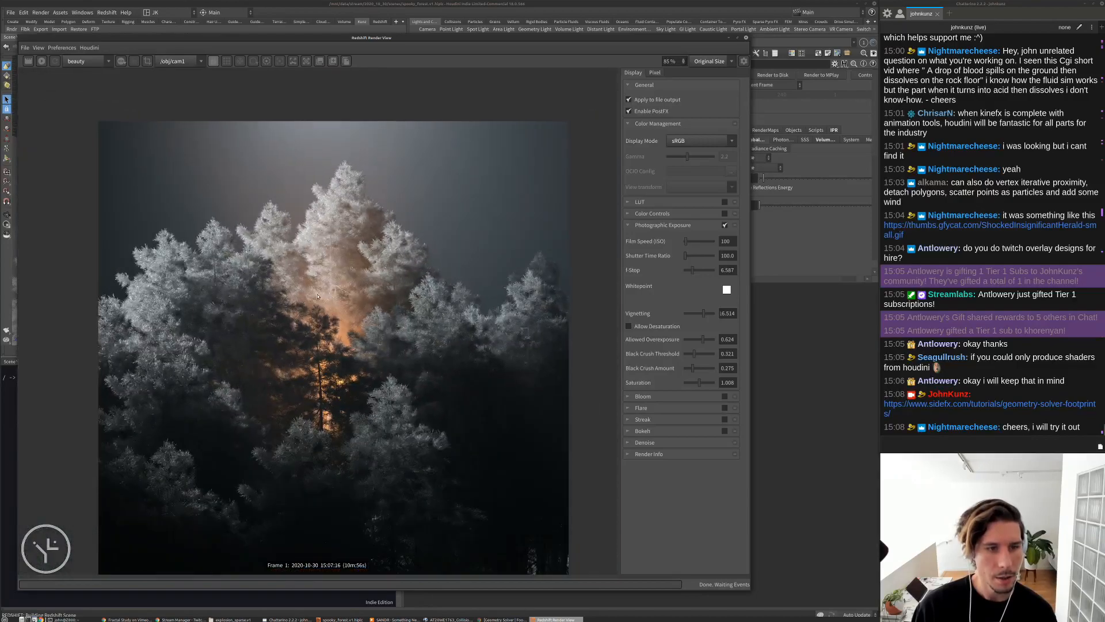
pyautogui.scroll(8, 305, 268)
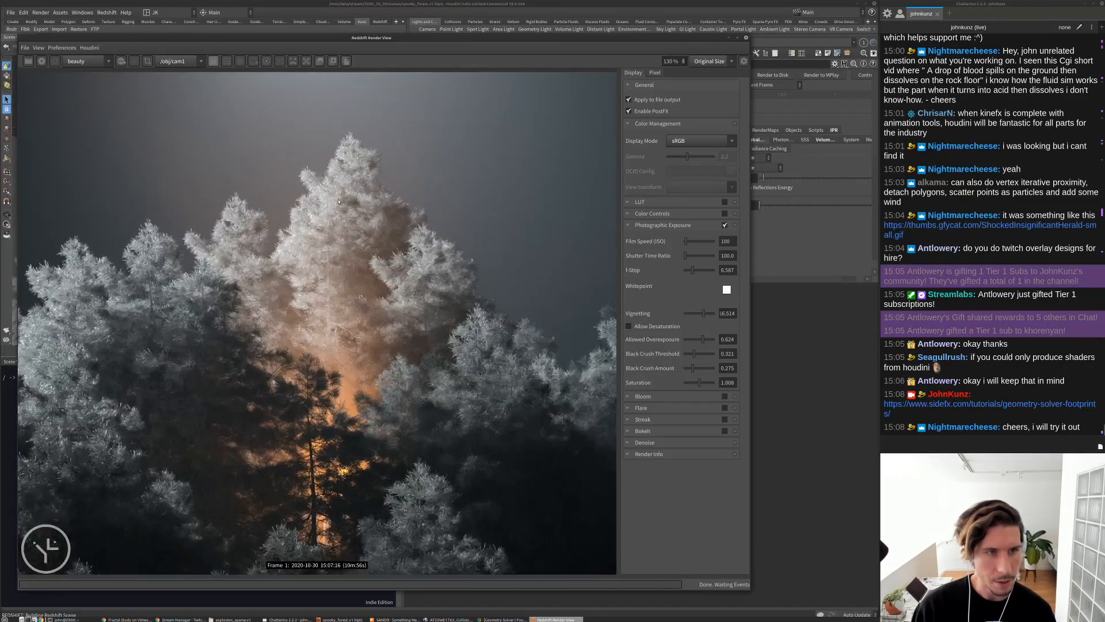
pyautogui.scroll(-6, 328, 205)
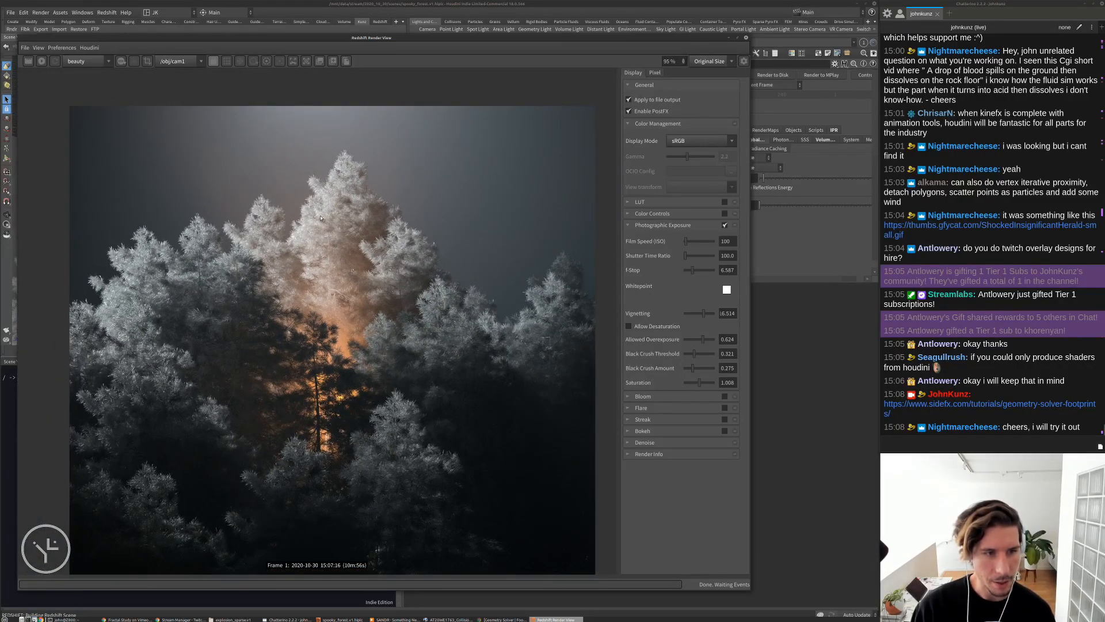
pyautogui.scroll(-4, 326, 190)
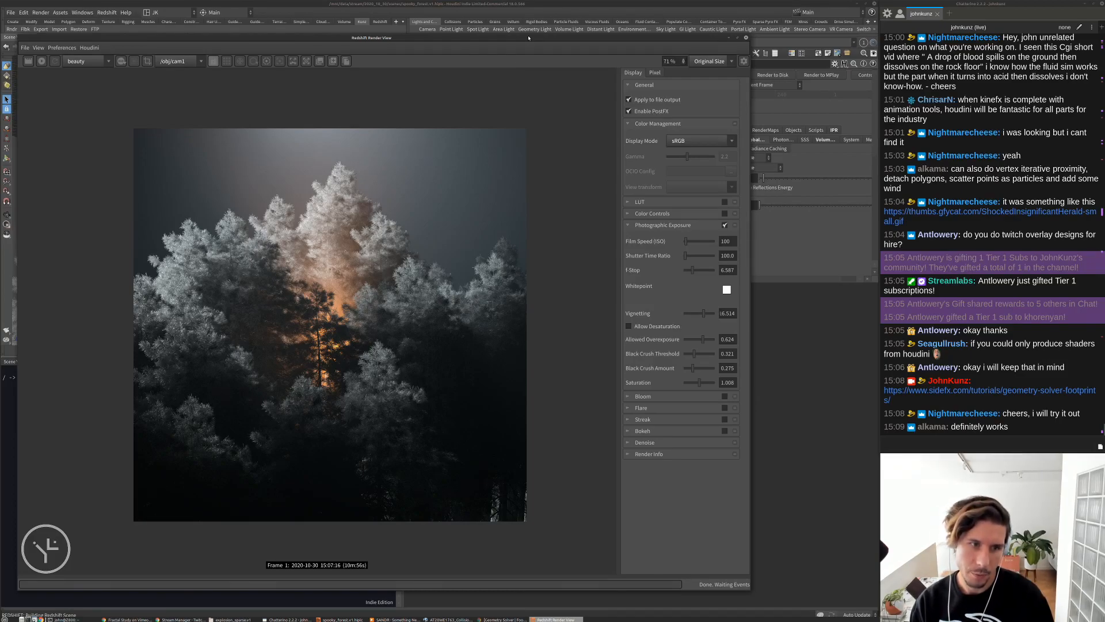
pyautogui.scroll(3, 248, 150)
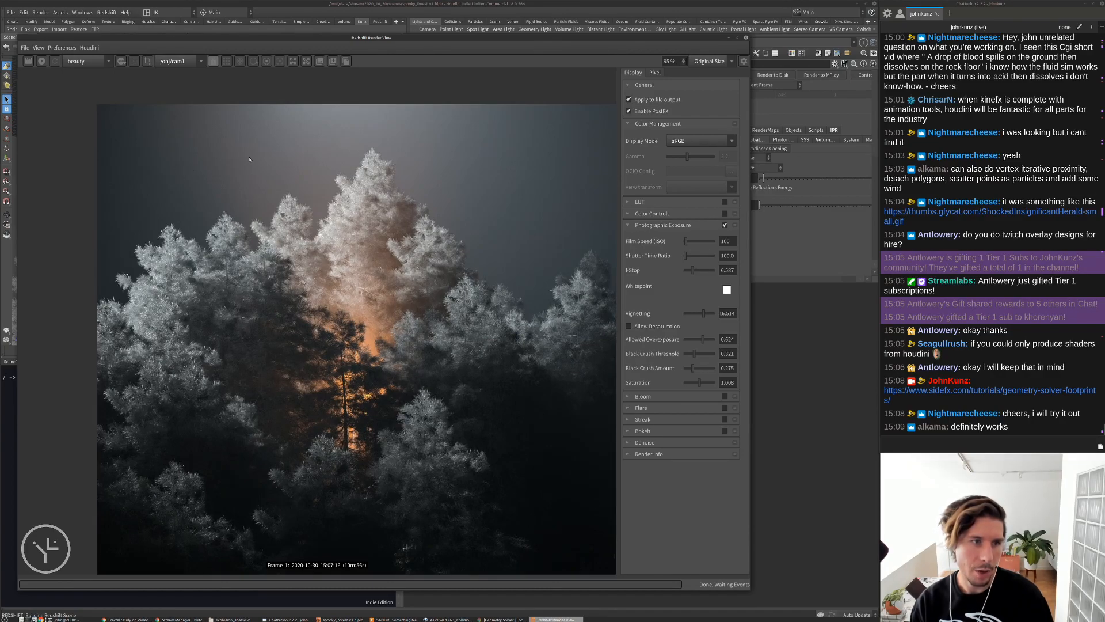
pyautogui.scroll(-2, 519, 178)
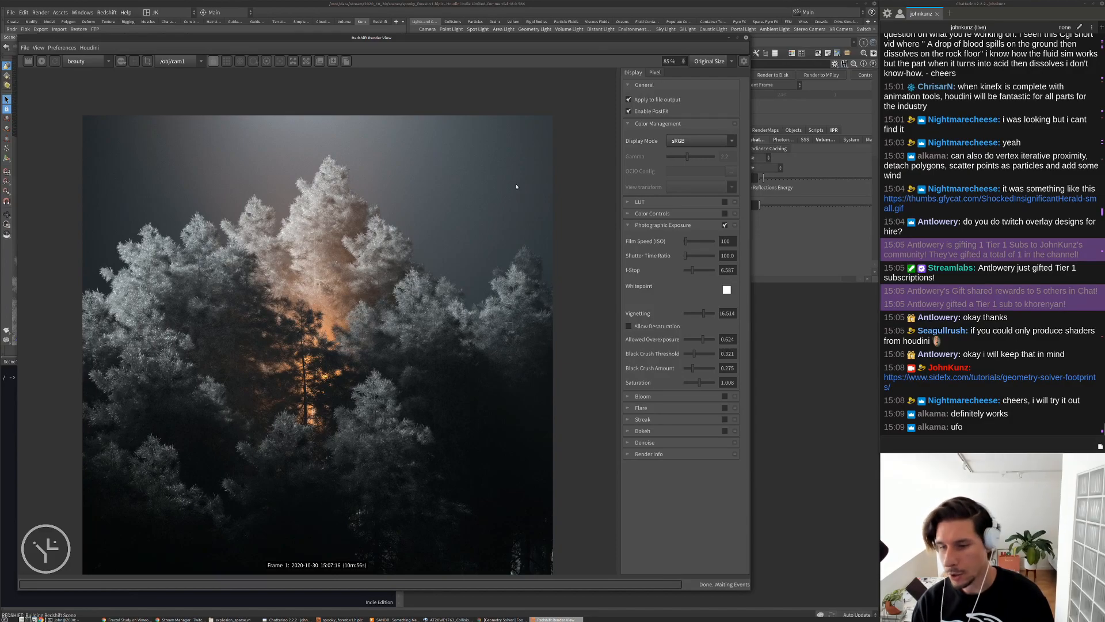
pyautogui.scroll(-2, 516, 187)
pyautogui.scroll(1, 335, 179)
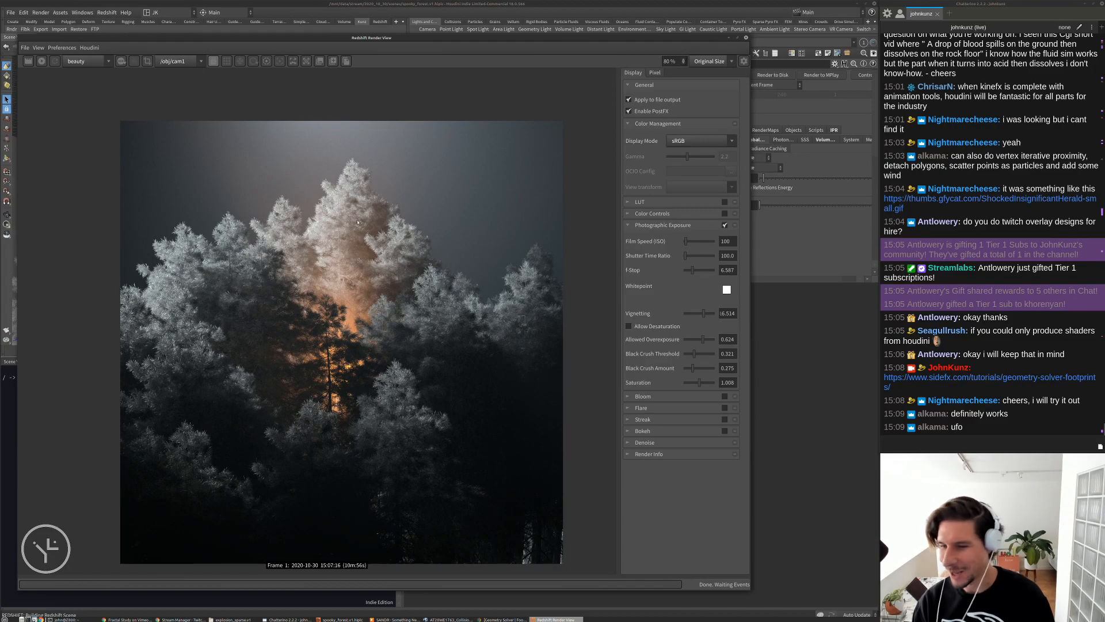
pyautogui.scroll(-2, 338, 309)
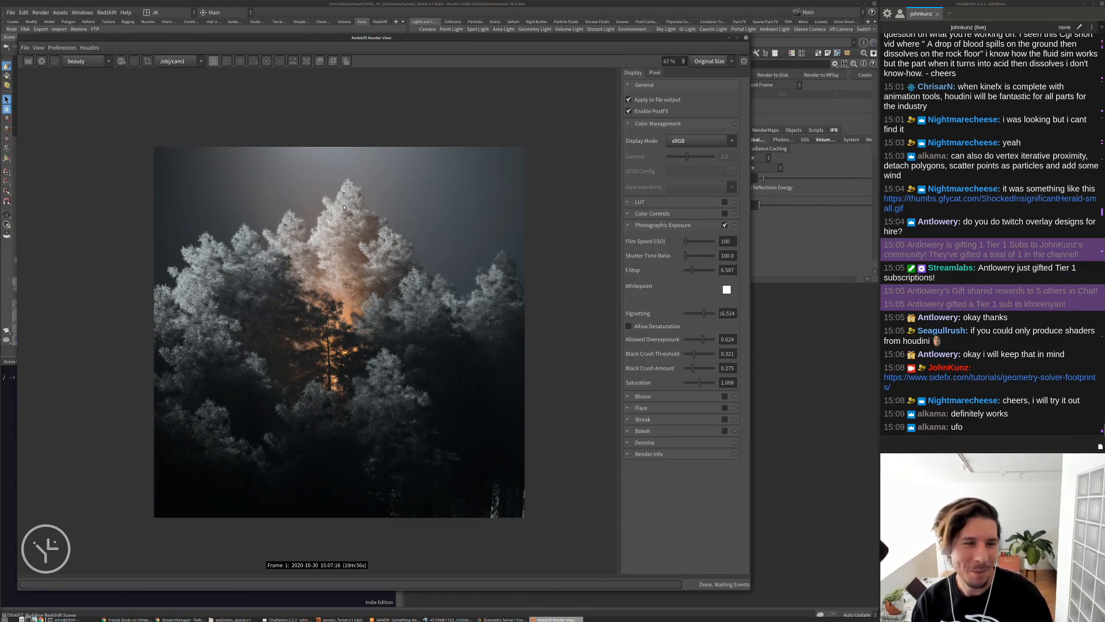
pyautogui.scroll(-3, 317, 213)
pyautogui.scroll(3, 327, 240)
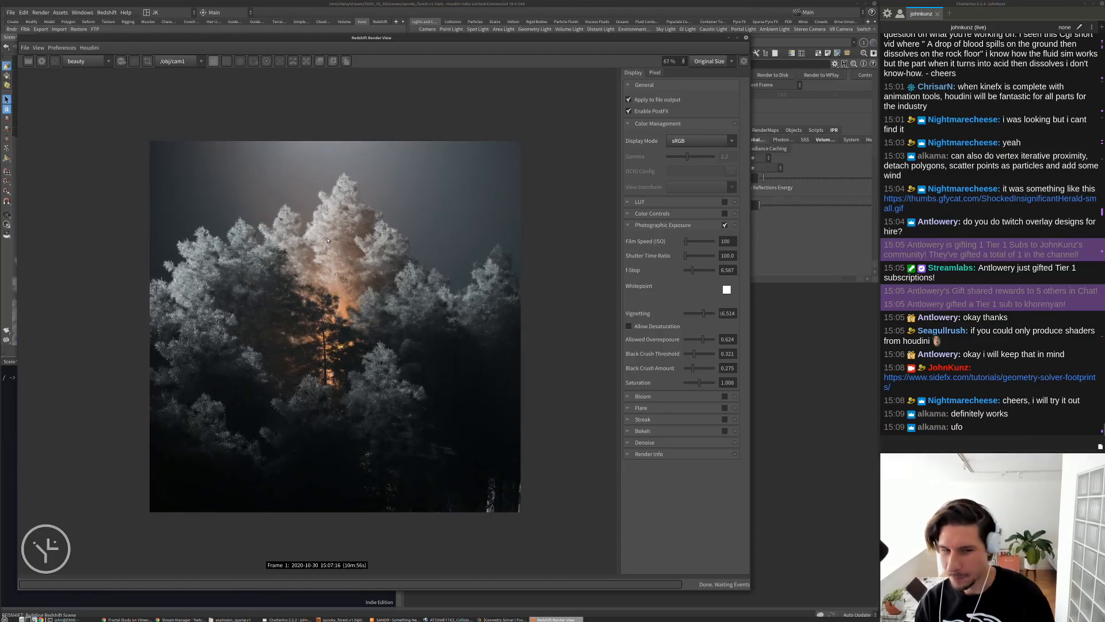
# Minimize the render view, save the scene as spooky_forest.v2.hiplc, and upload it by FTP to share it in the stream chat
pyautogui.click(729, 38)
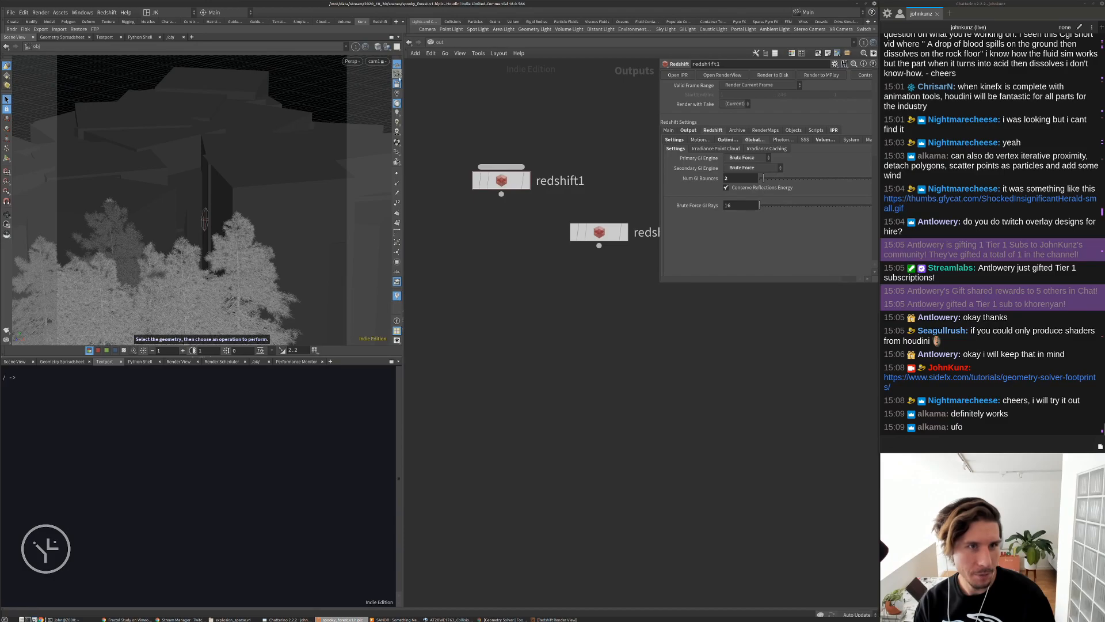
pyautogui.click(10, 12)
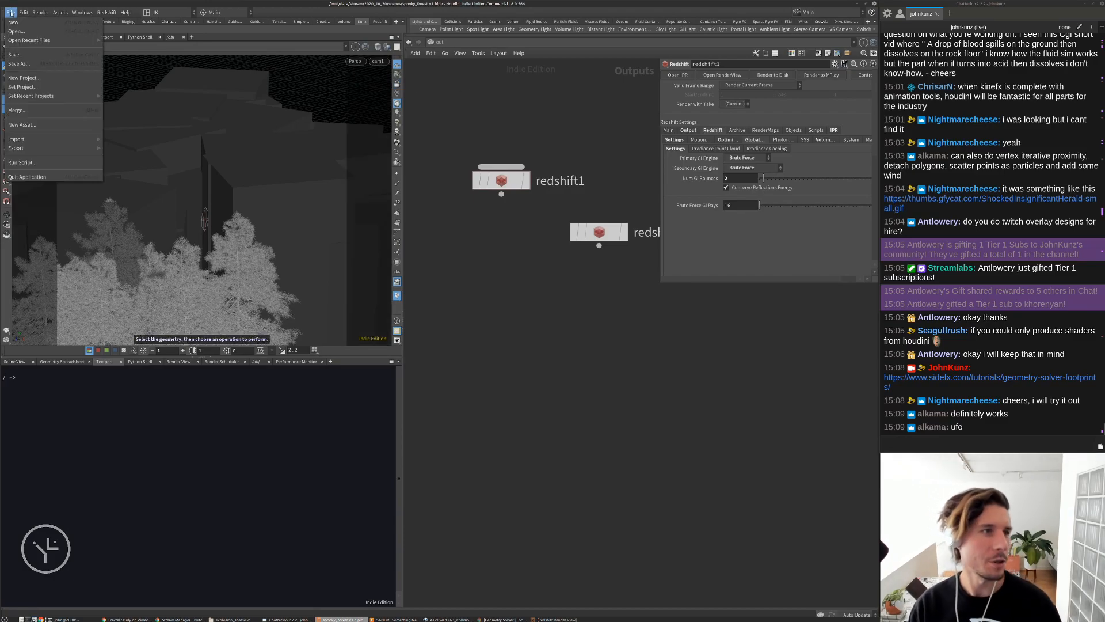
pyautogui.click(26, 63)
pyautogui.click(577, 258)
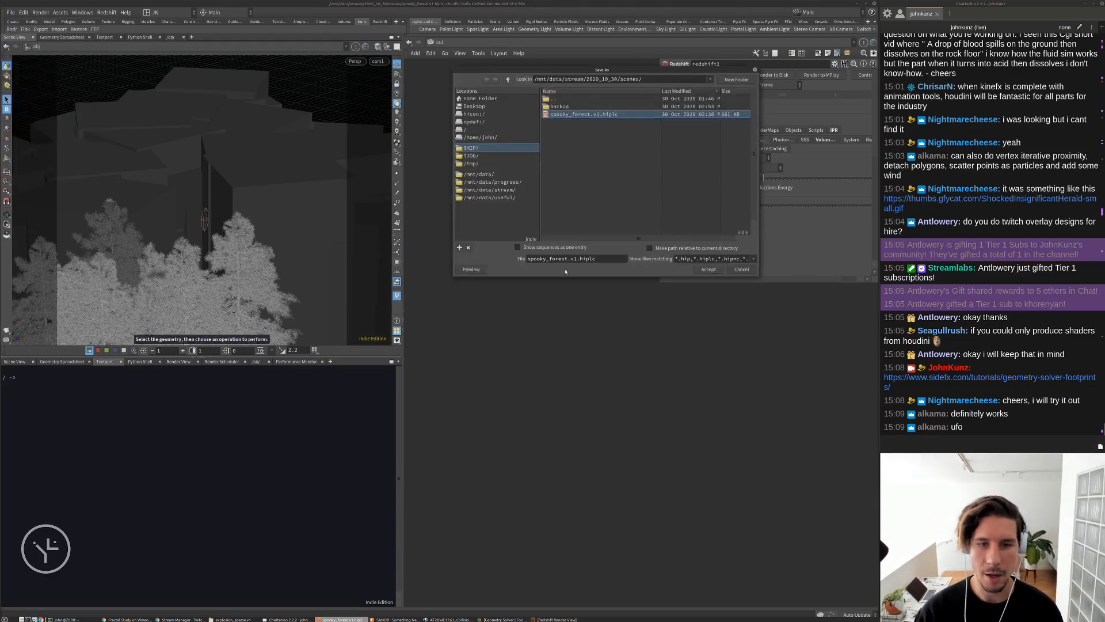
pyautogui.press('BackSpace')
pyautogui.write('2')
pyautogui.press('Return')
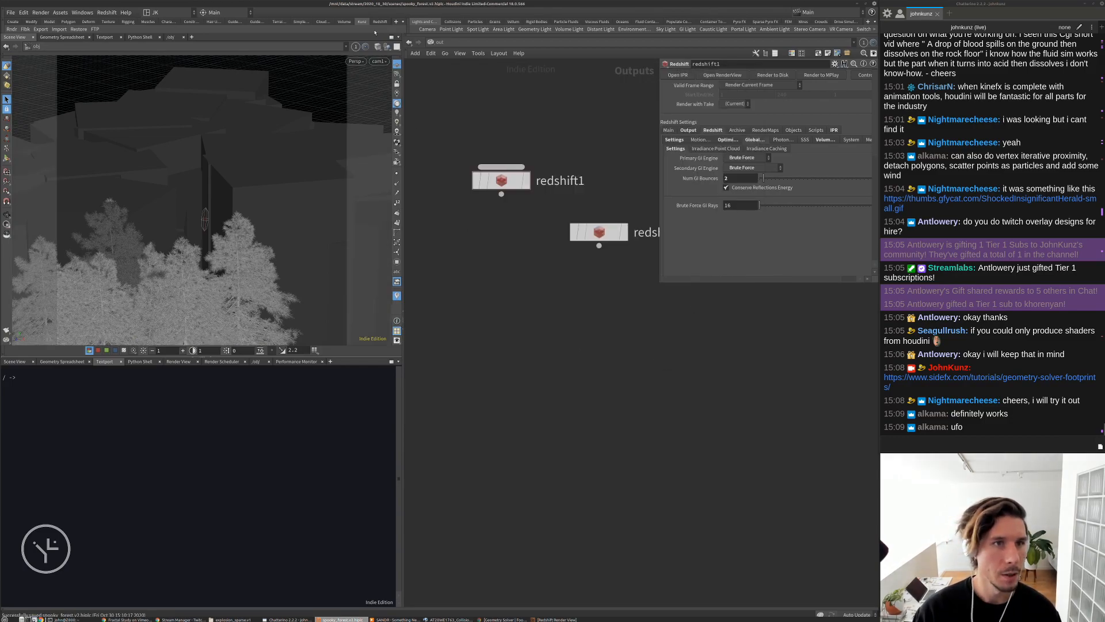
pyautogui.click(96, 29)
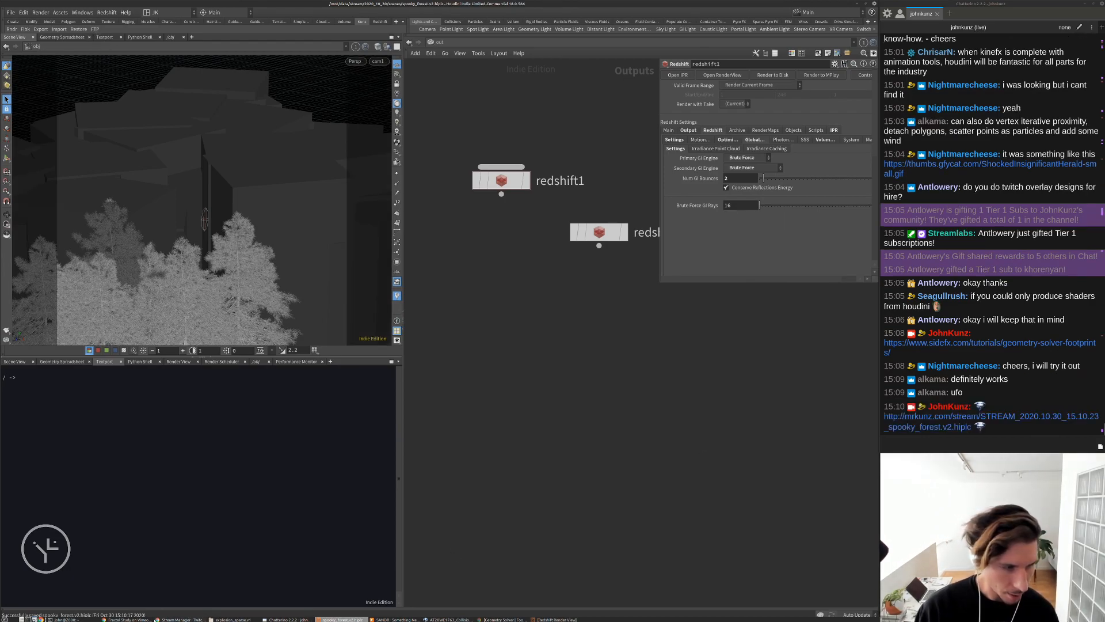
pyautogui.click(505, 620)
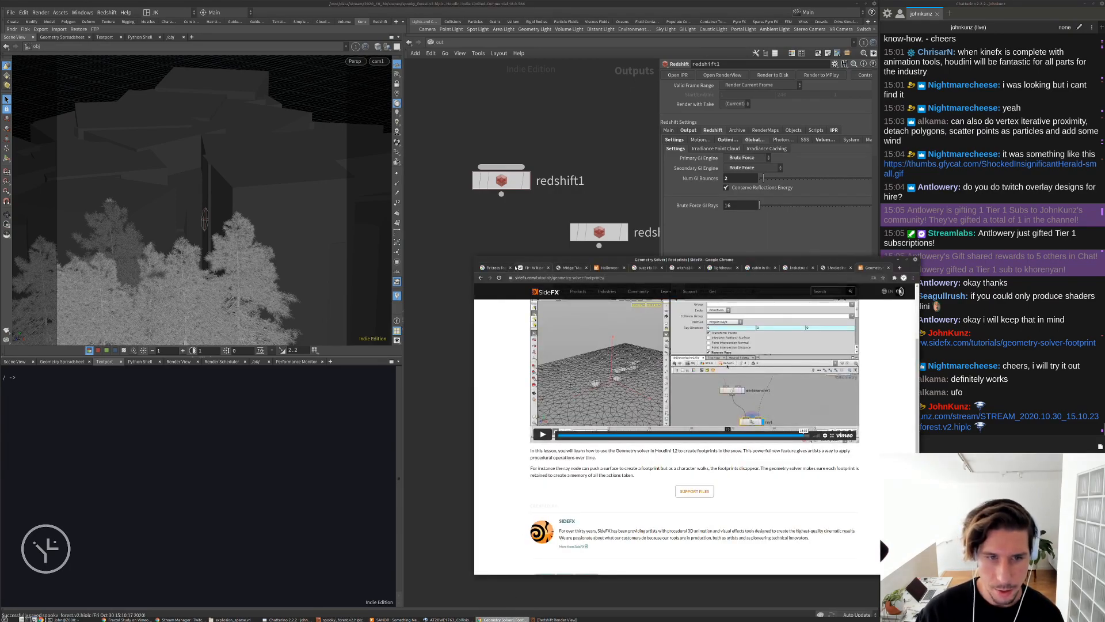
pyautogui.click(568, 269)
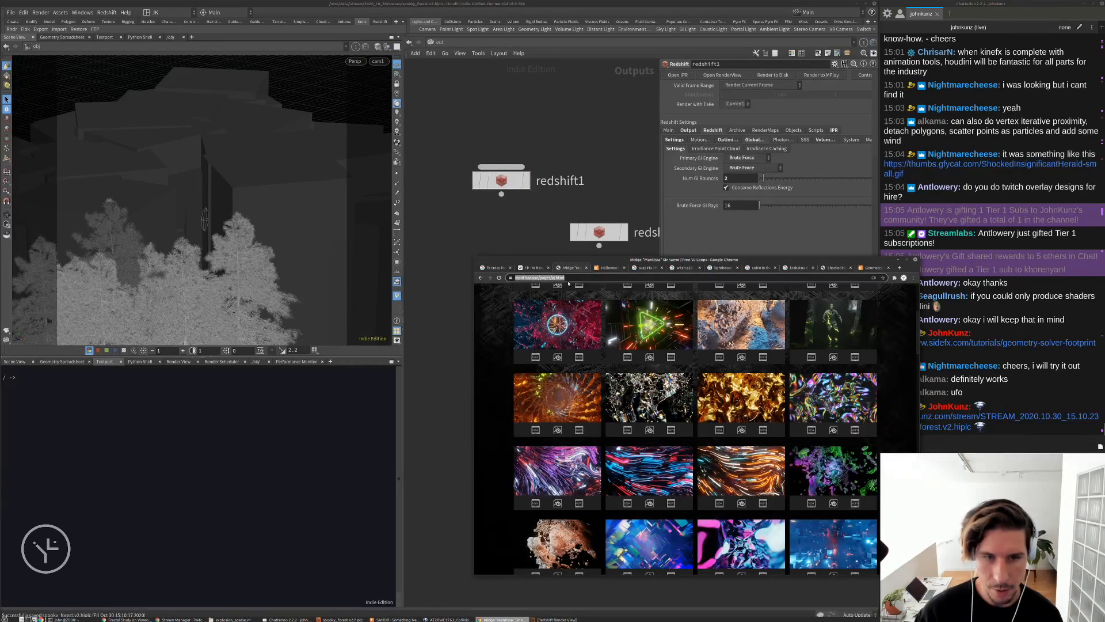
pyautogui.scroll(3, 553, 324)
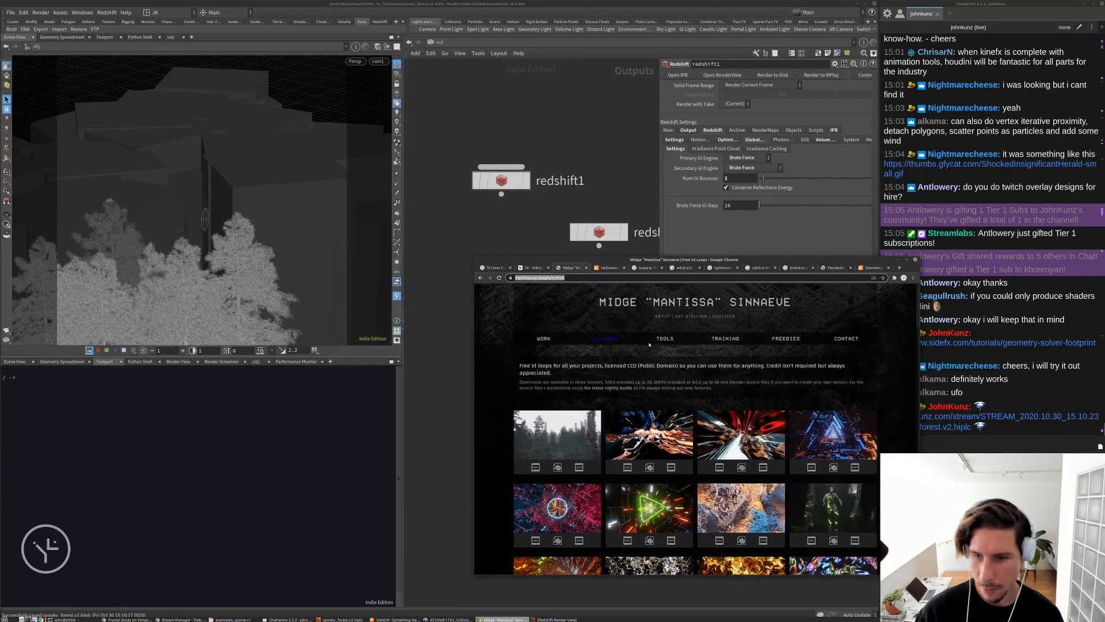
pyautogui.click(796, 341)
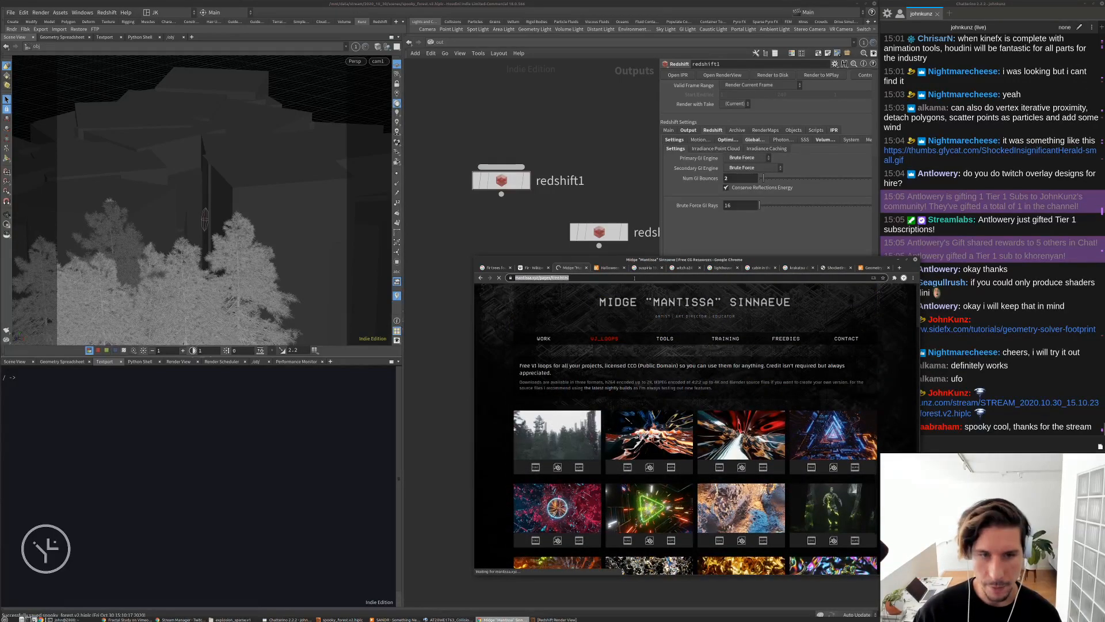
pyautogui.click(940, 422)
pyautogui.write('https://mantissa.xyz/pages/free.html')
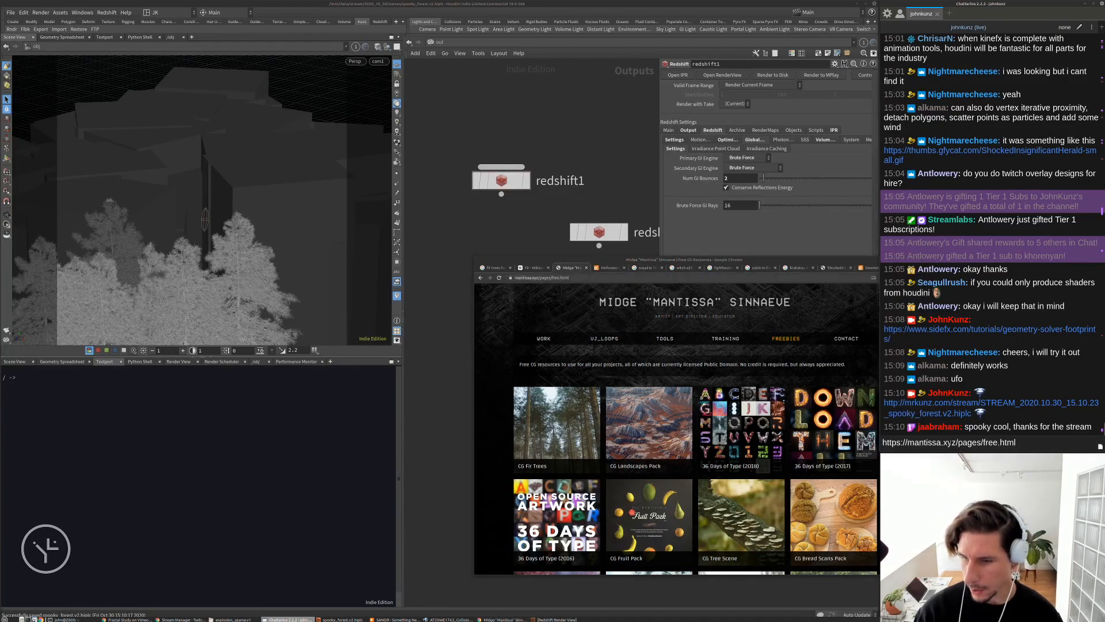
pyautogui.press('Return')
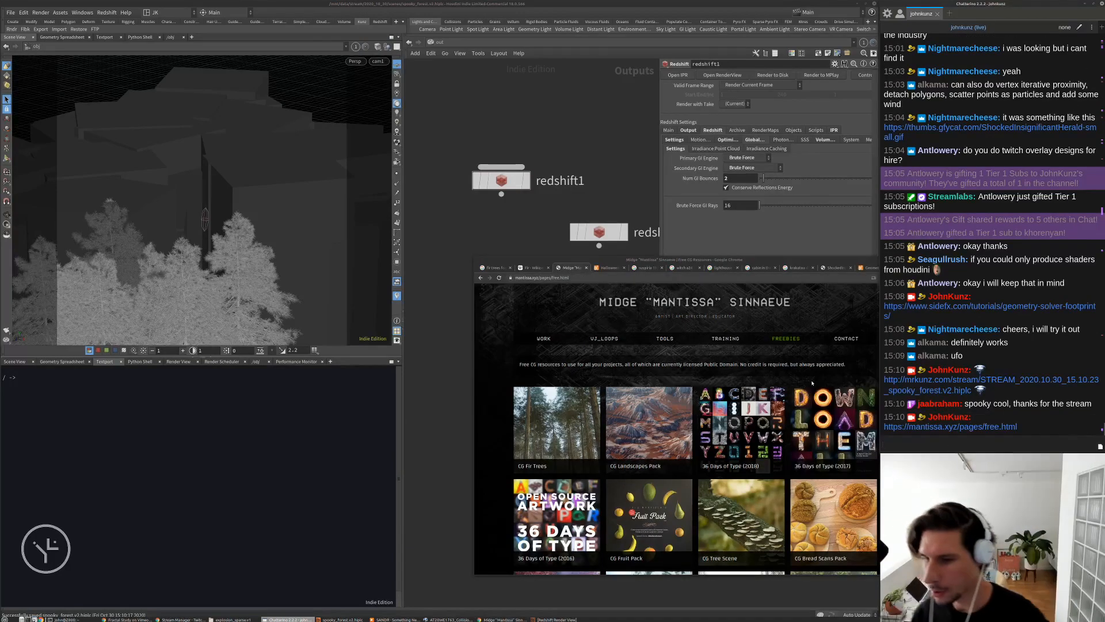
# Show the current month's calendar in the terminal with cal and move the browser window clear of it
pyautogui.moveTo(812, 259); pyautogui.dragTo(702, 253)
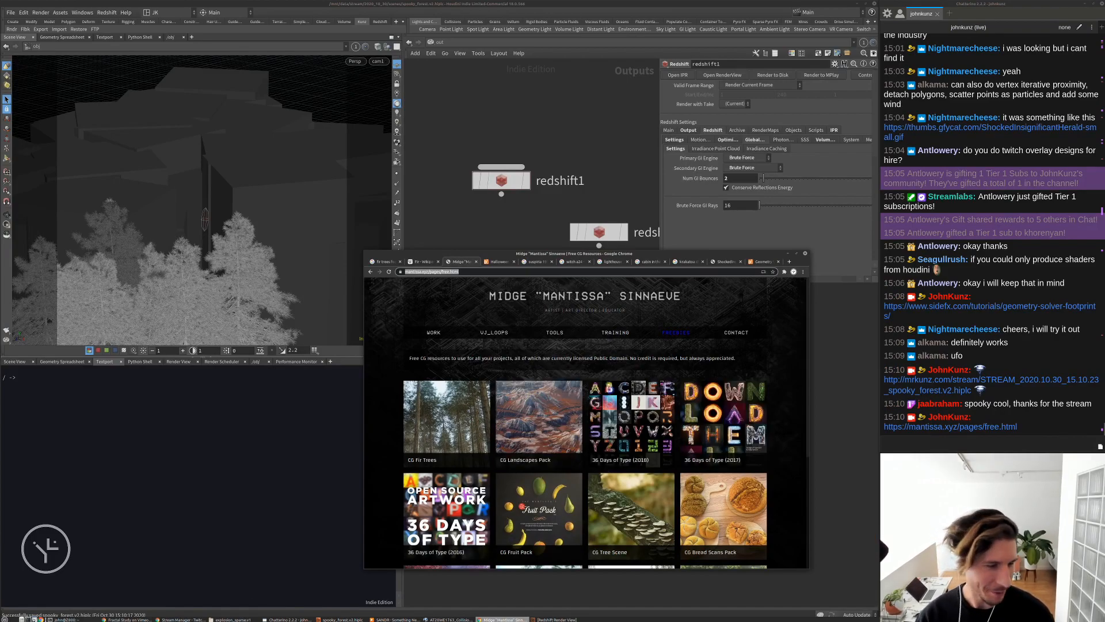
pyautogui.click(71, 620)
pyautogui.write('cal')
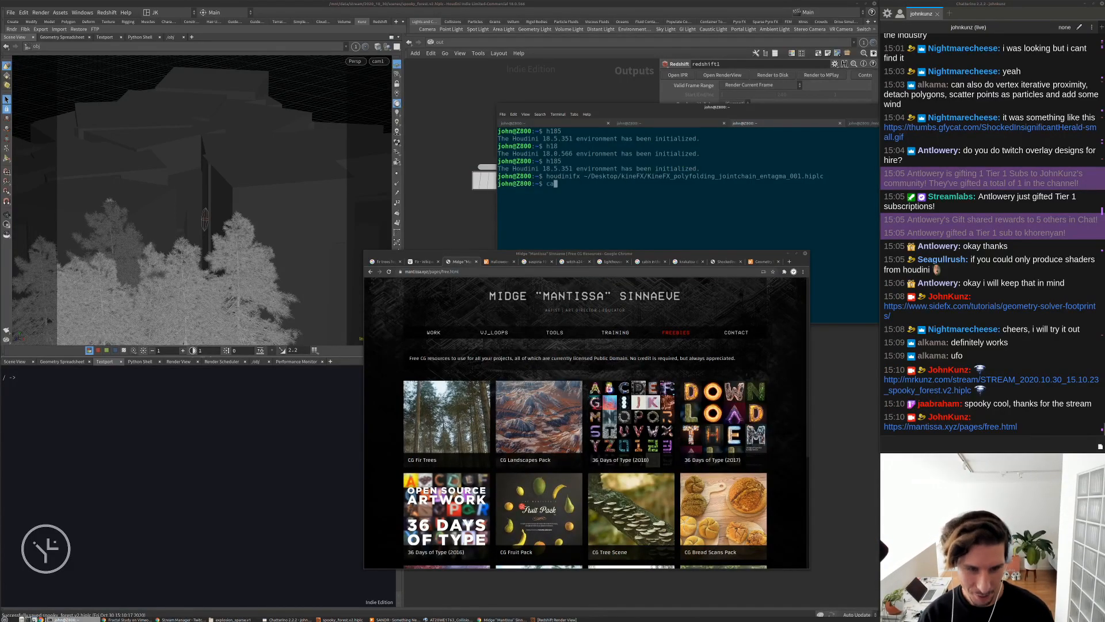
pyautogui.press('Return')
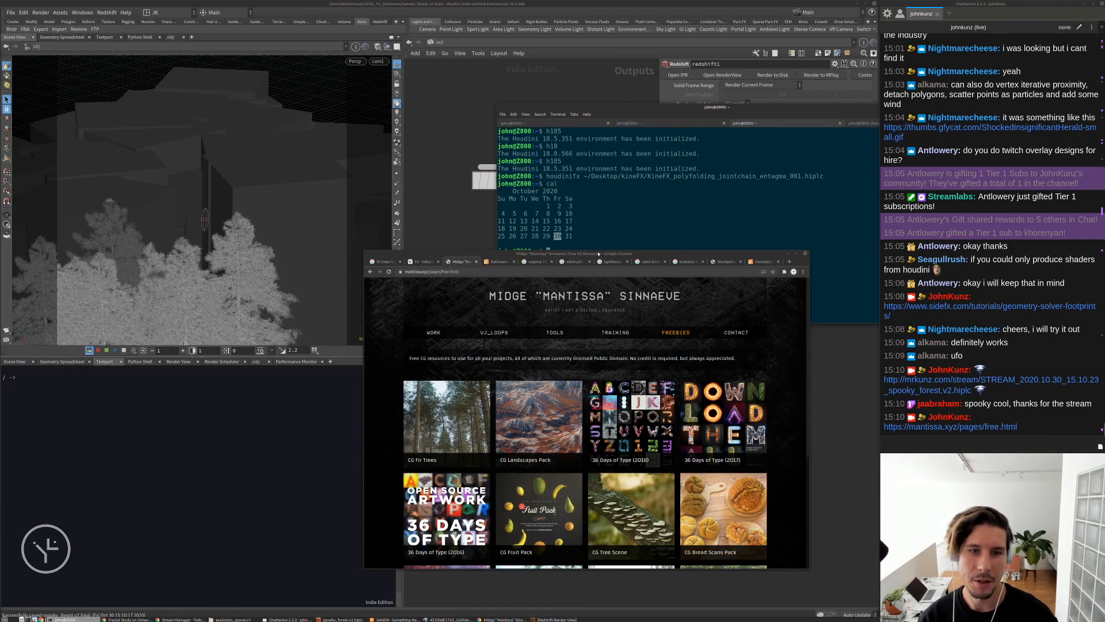
pyautogui.moveTo(666, 254); pyautogui.dragTo(662, 270)
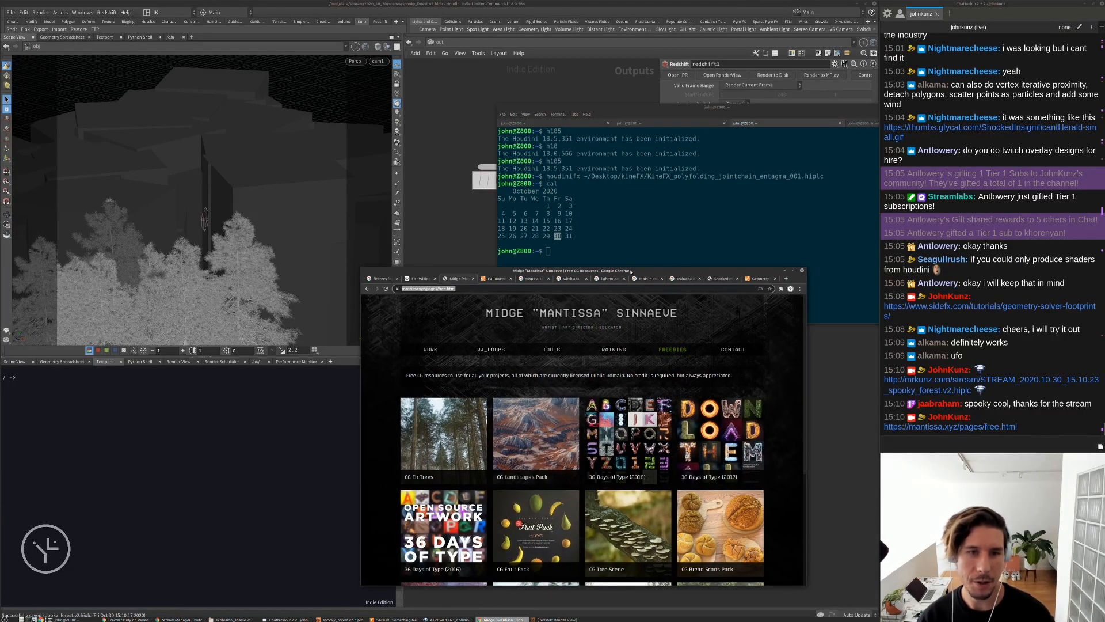
pyautogui.click(617, 218)
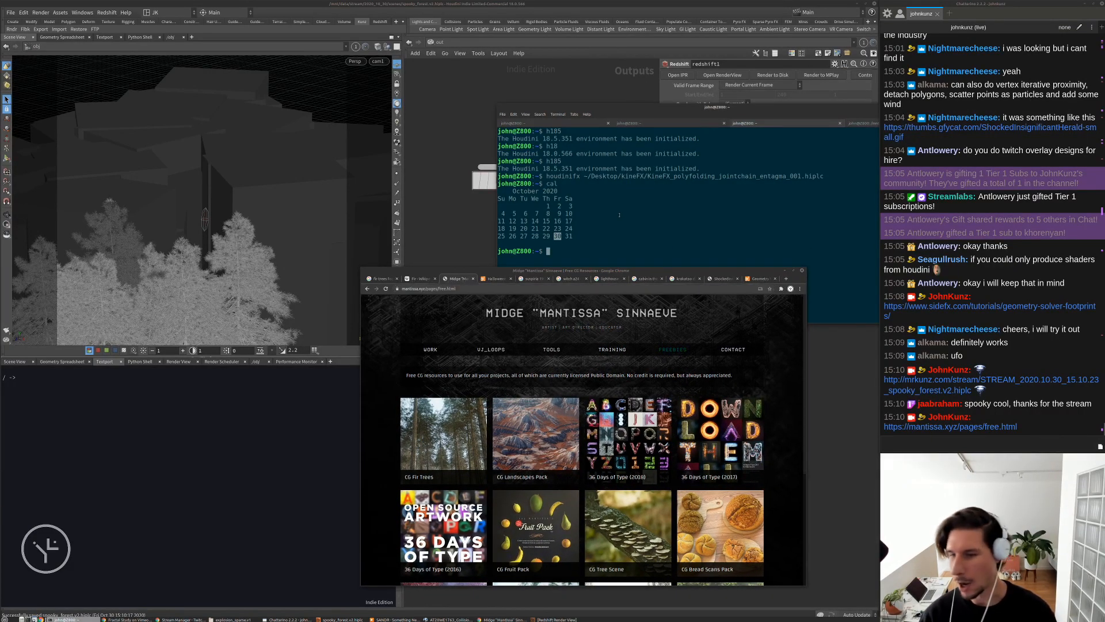
# Open Instagram in a new browser tab, go to the account's own profile, and view the Pendulum Swings post with nested coloured circles
pyautogui.click(609, 289)
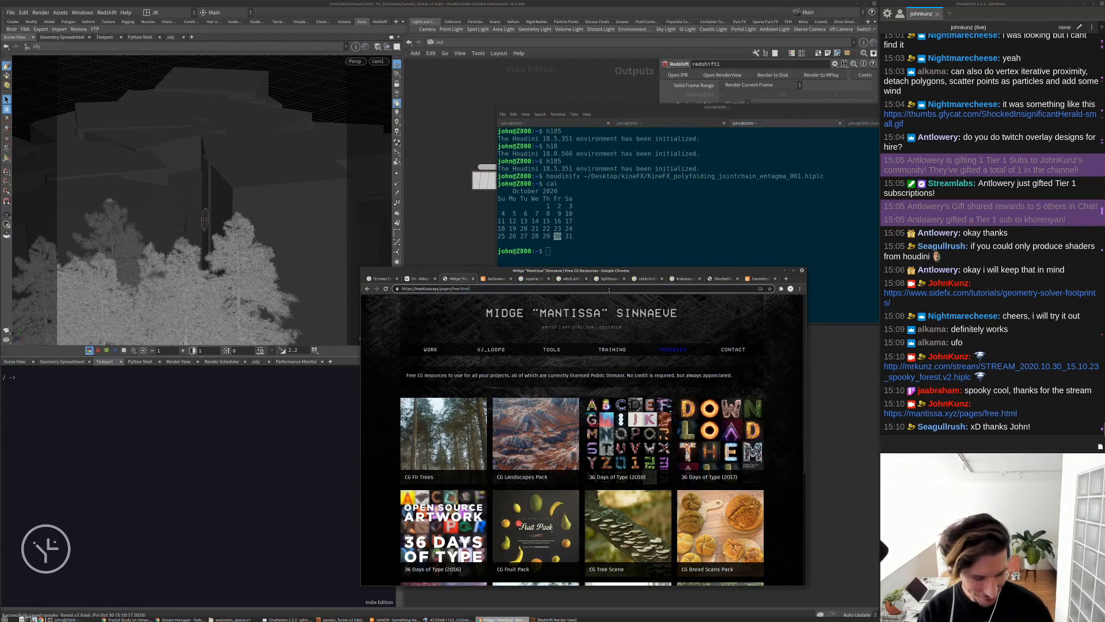
pyautogui.hotkey('ctrl', 't')
pyautogui.write('instagram')
pyautogui.press('Return')
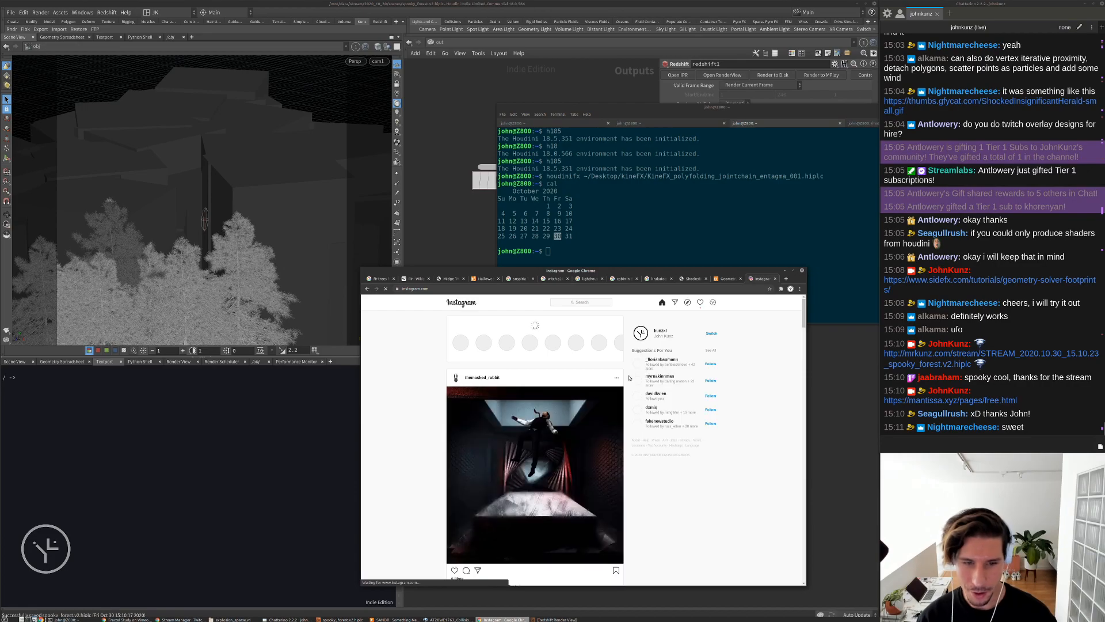
pyautogui.click(713, 303)
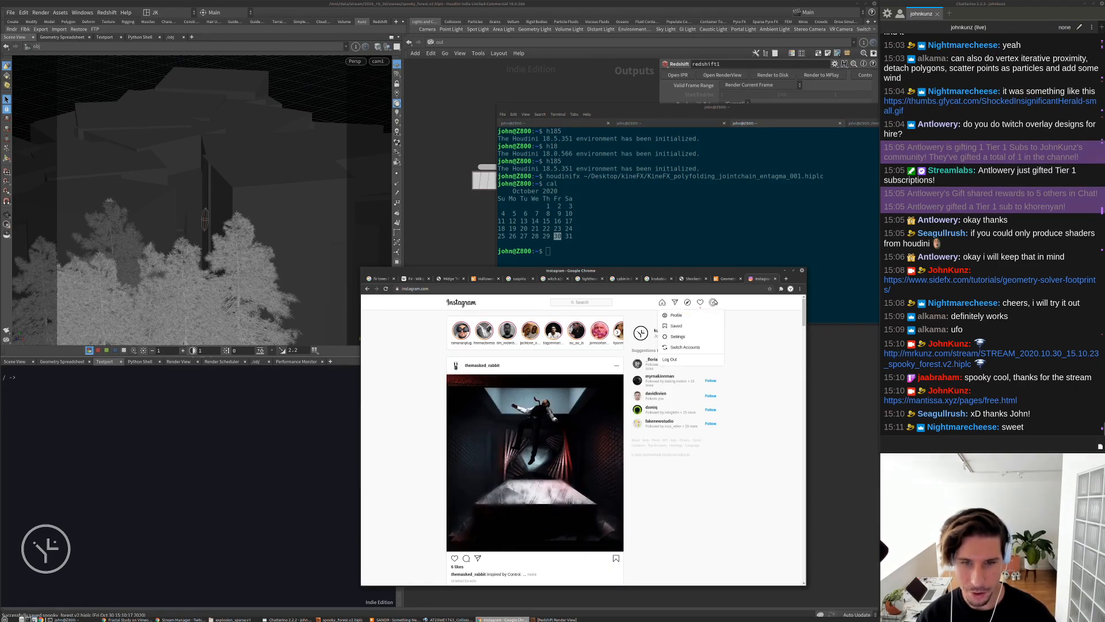
pyautogui.click(682, 317)
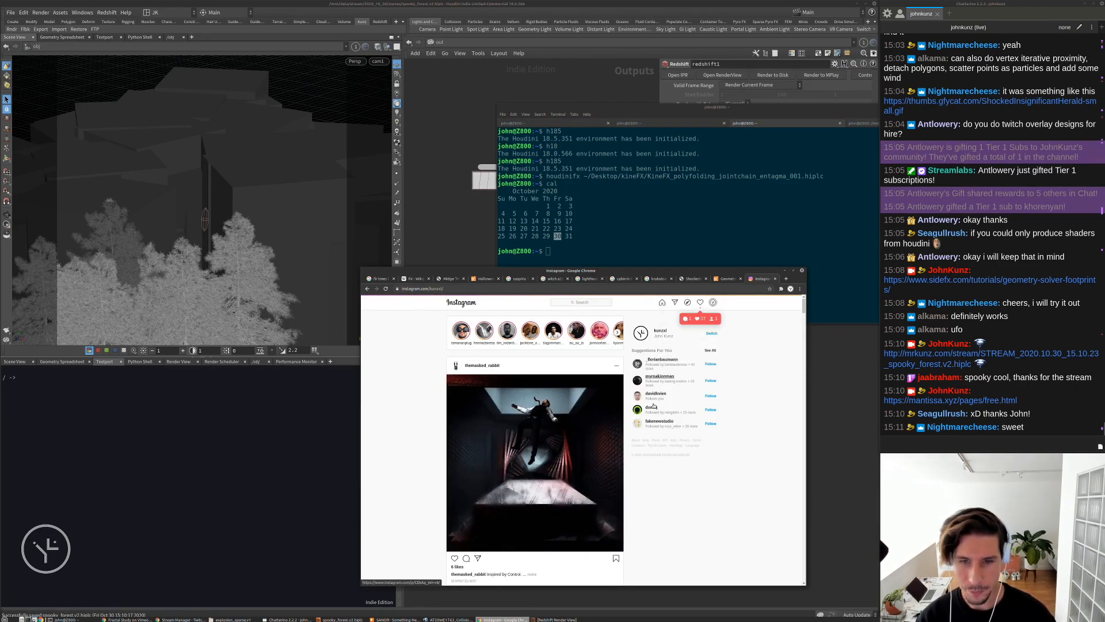
pyautogui.scroll(-10, 695, 397)
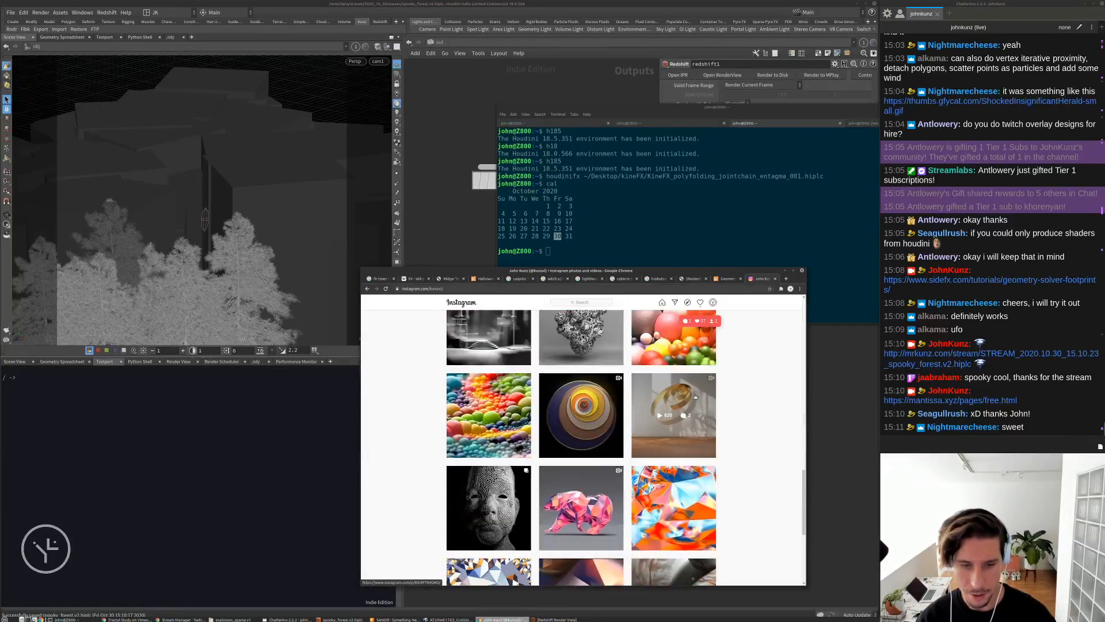
pyautogui.click(541, 418)
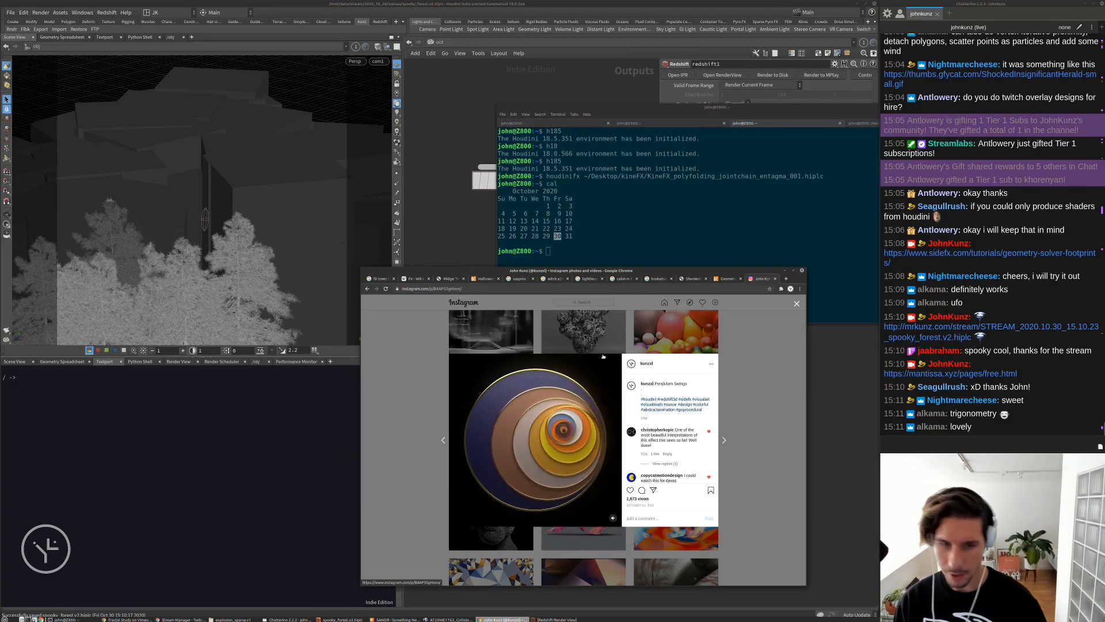
# Open YouTube in a new browser tab and go to the account's own channel page
pyautogui.hotkey('ctrl', 't')
pyautogui.write('you')
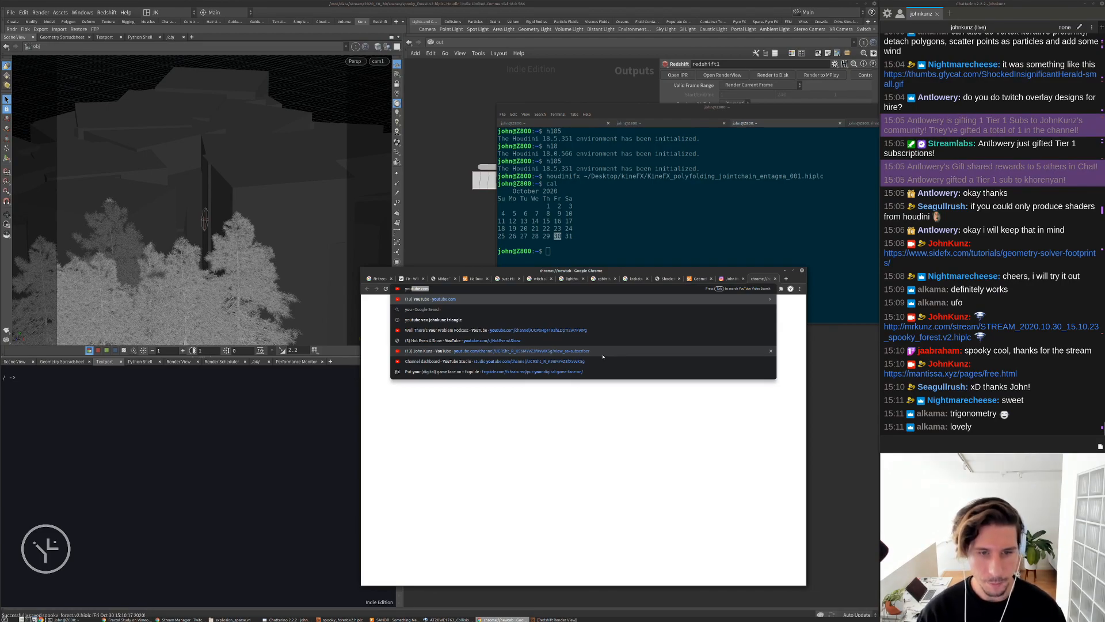
pyautogui.press('Return')
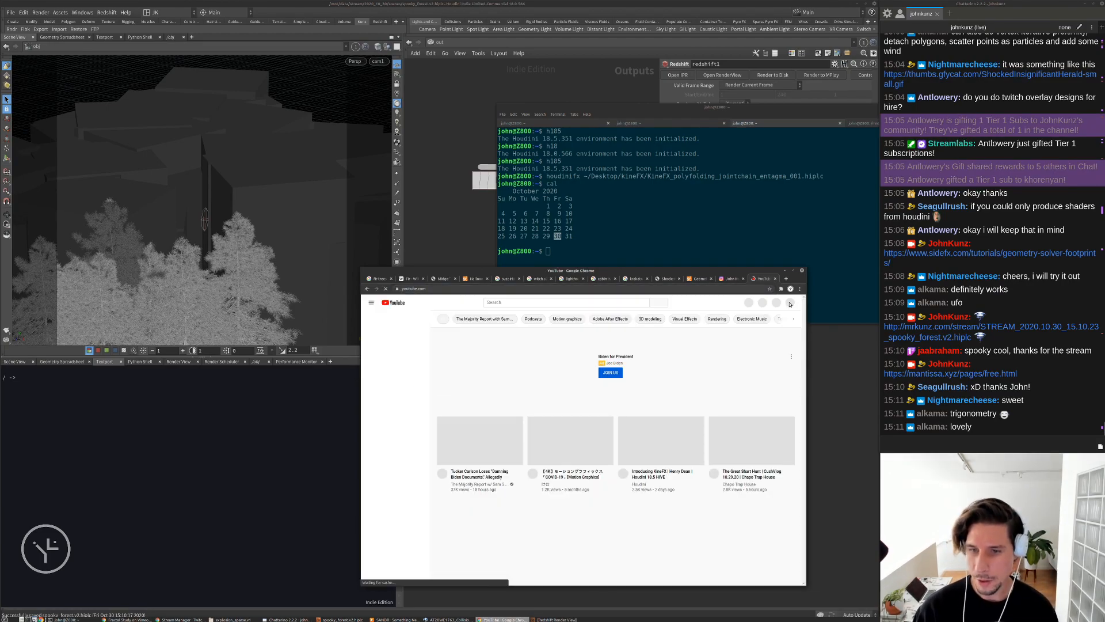
pyautogui.click(789, 303)
pyautogui.click(739, 346)
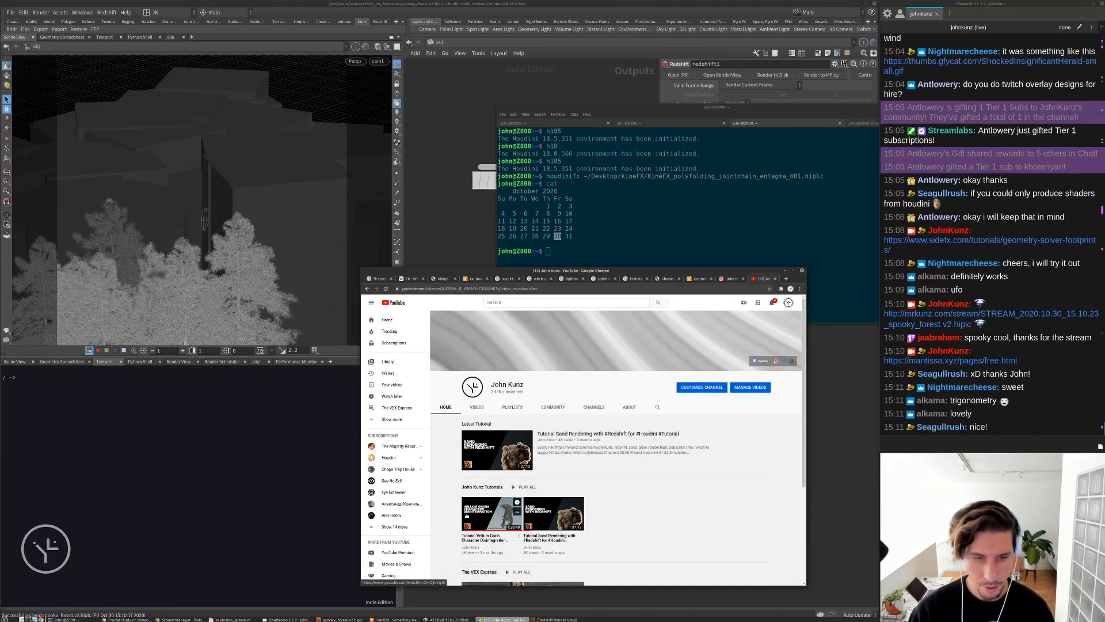
# Open the Pure Vex Workshop Week 2: Rain Drops video from The VEX Express playlist, pause it, and view its description
pyautogui.scroll(-3, 481, 436)
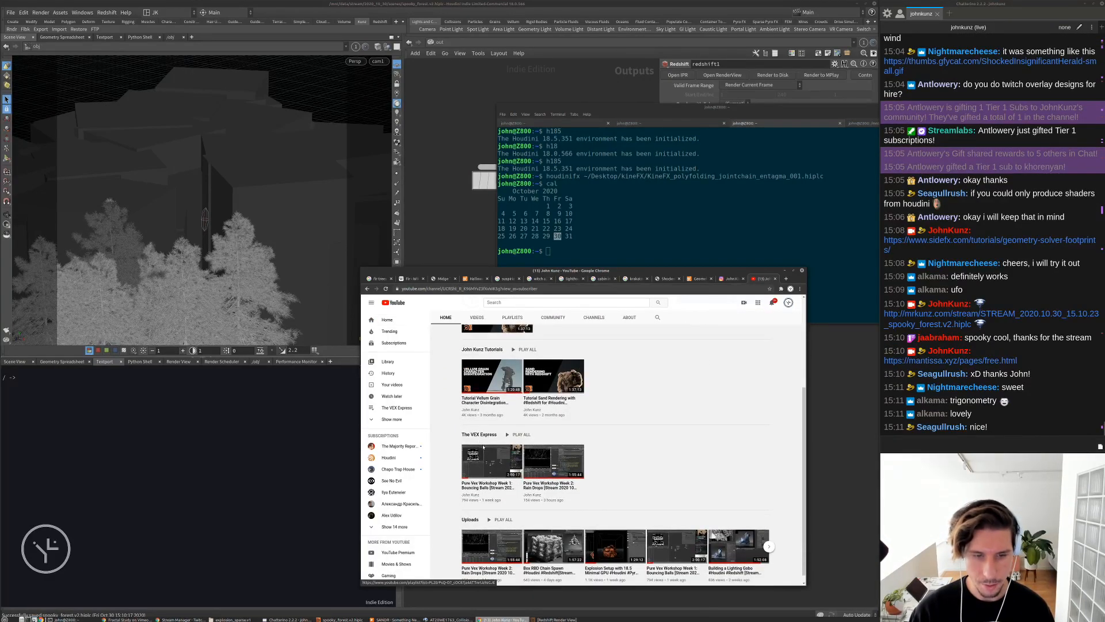
pyautogui.click(557, 472)
pyautogui.click(370, 547)
pyautogui.scroll(-2, 423, 539)
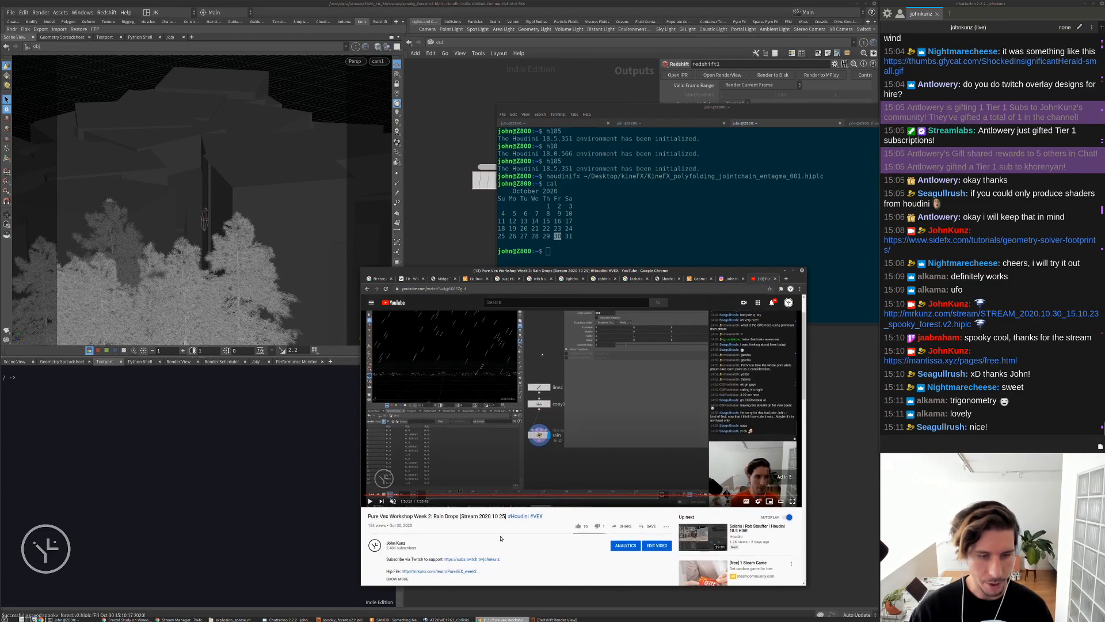
pyautogui.scroll(-1, 451, 563)
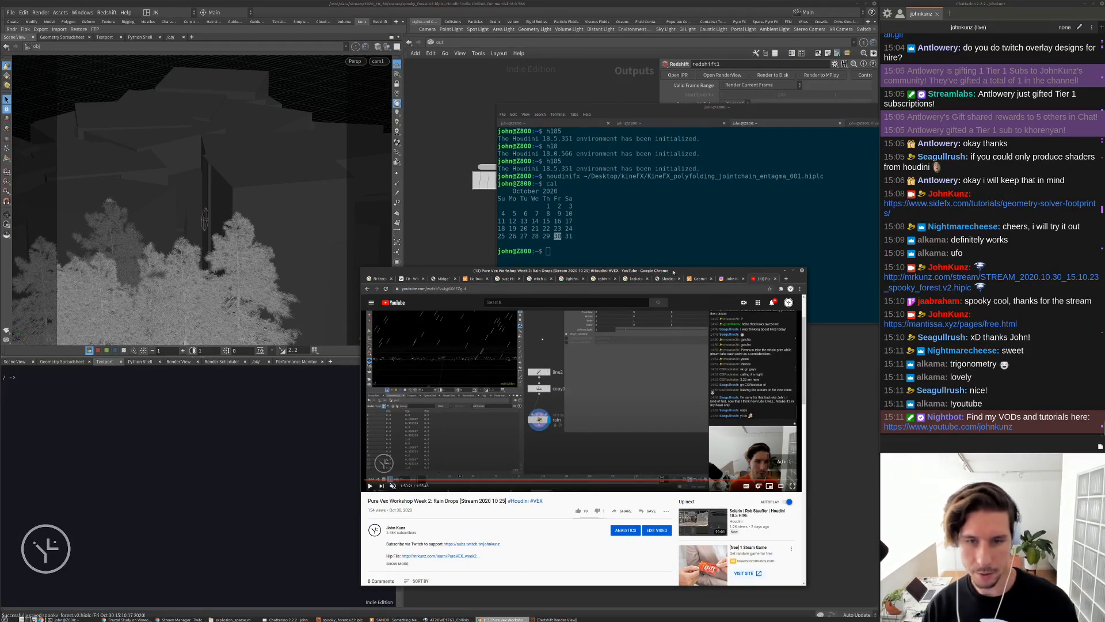
# Move the browser window slightly upward and switch back to Houdini, bringing it in front of the terminal
pyautogui.moveTo(672, 273); pyautogui.dragTo(679, 254)
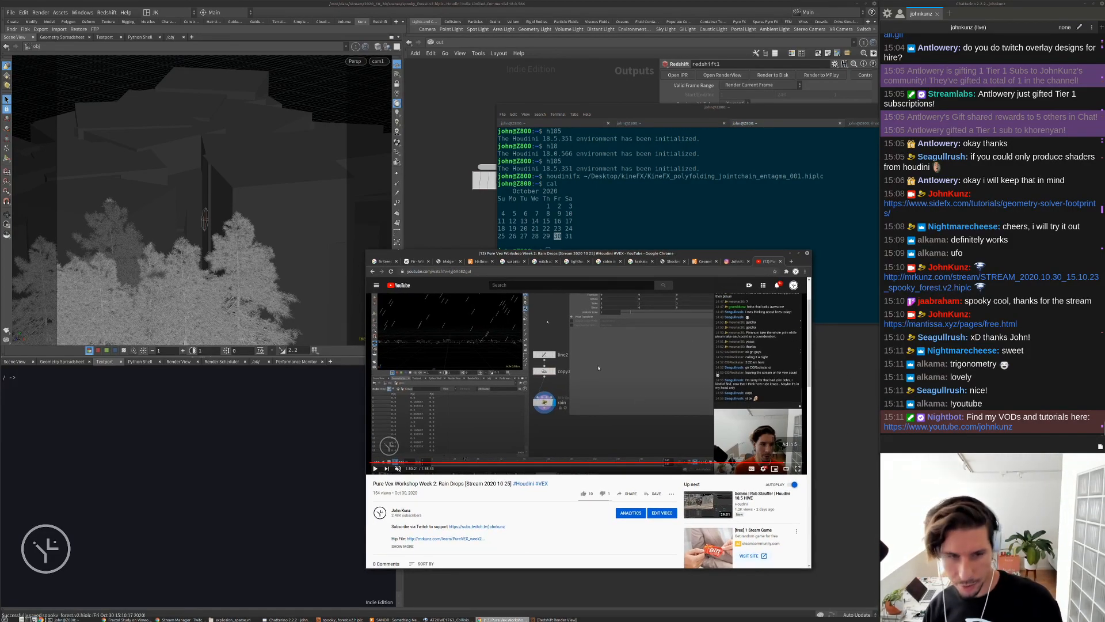
pyautogui.scroll(1, 612, 358)
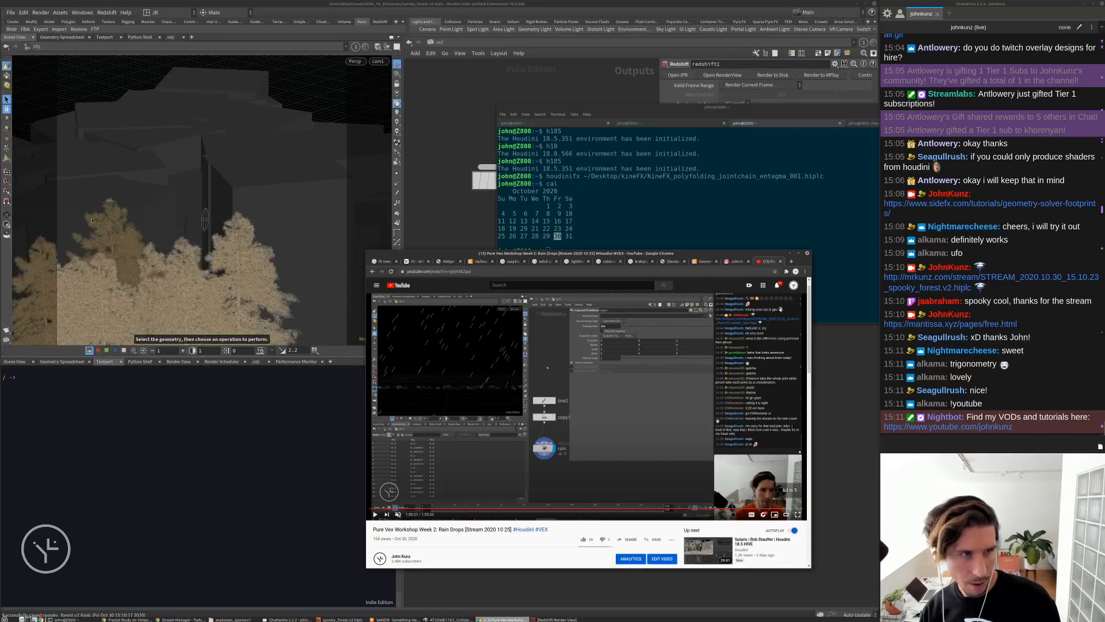
pyautogui.click(456, 130)
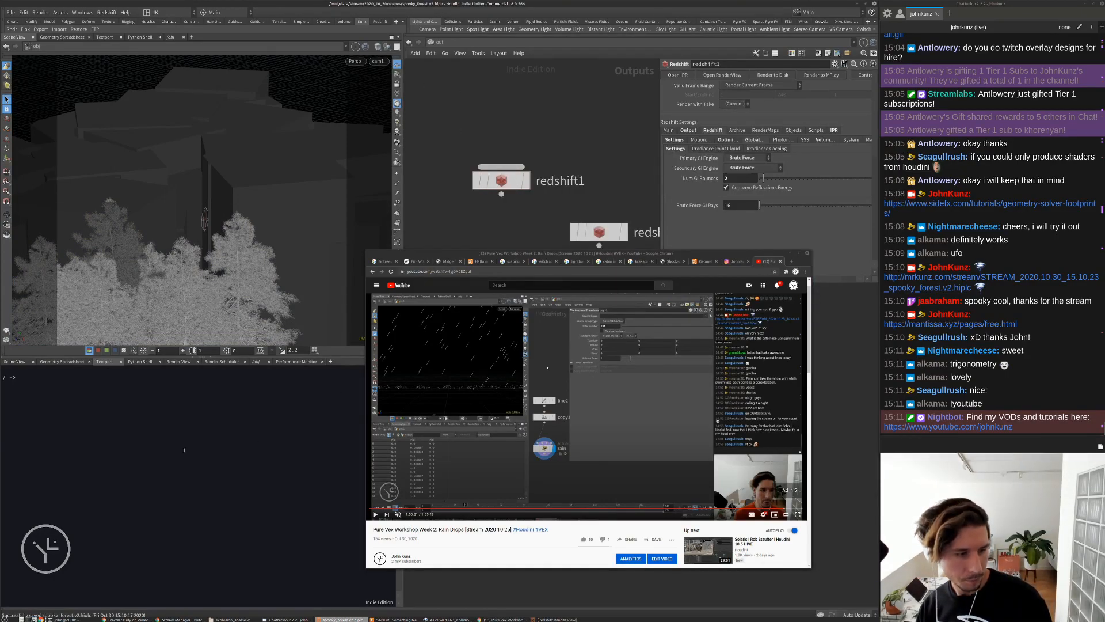